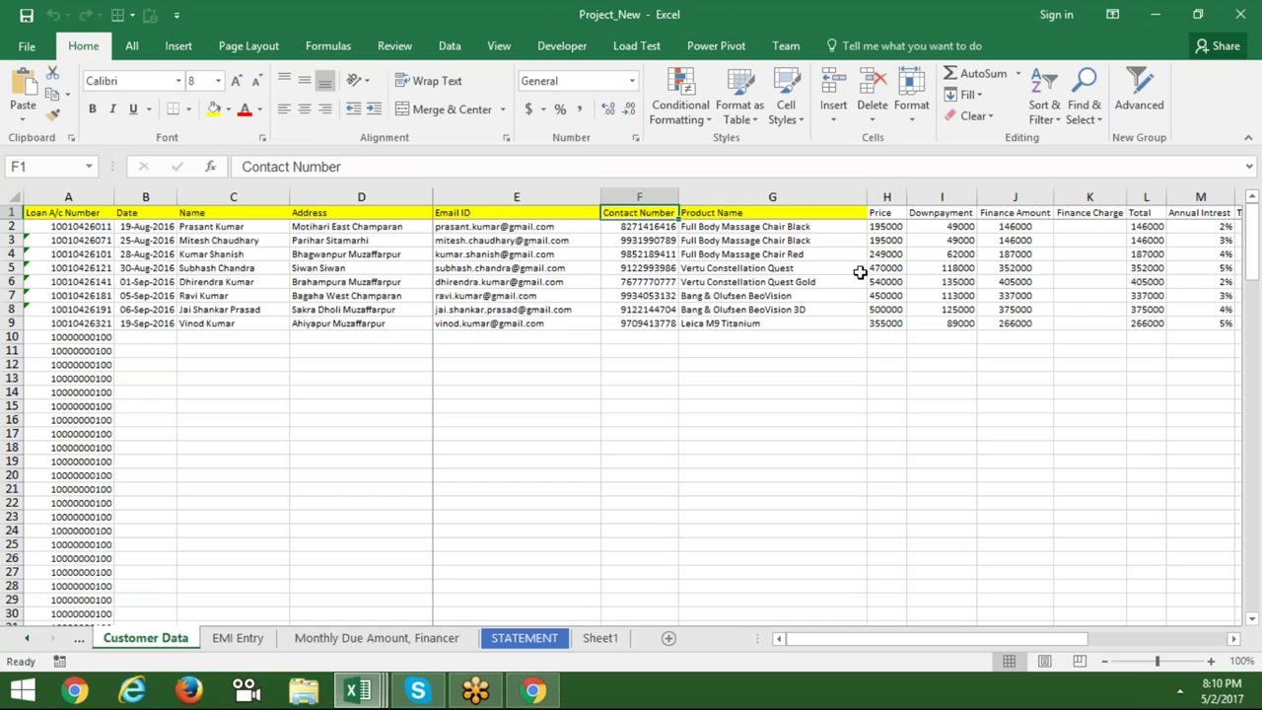
Step: Inspect row 8 of Customer Data, from the Bang & Olufsen BeoVision 3D product back to the loan number
{"action": "left_click", "coordinate": [824, 314]}
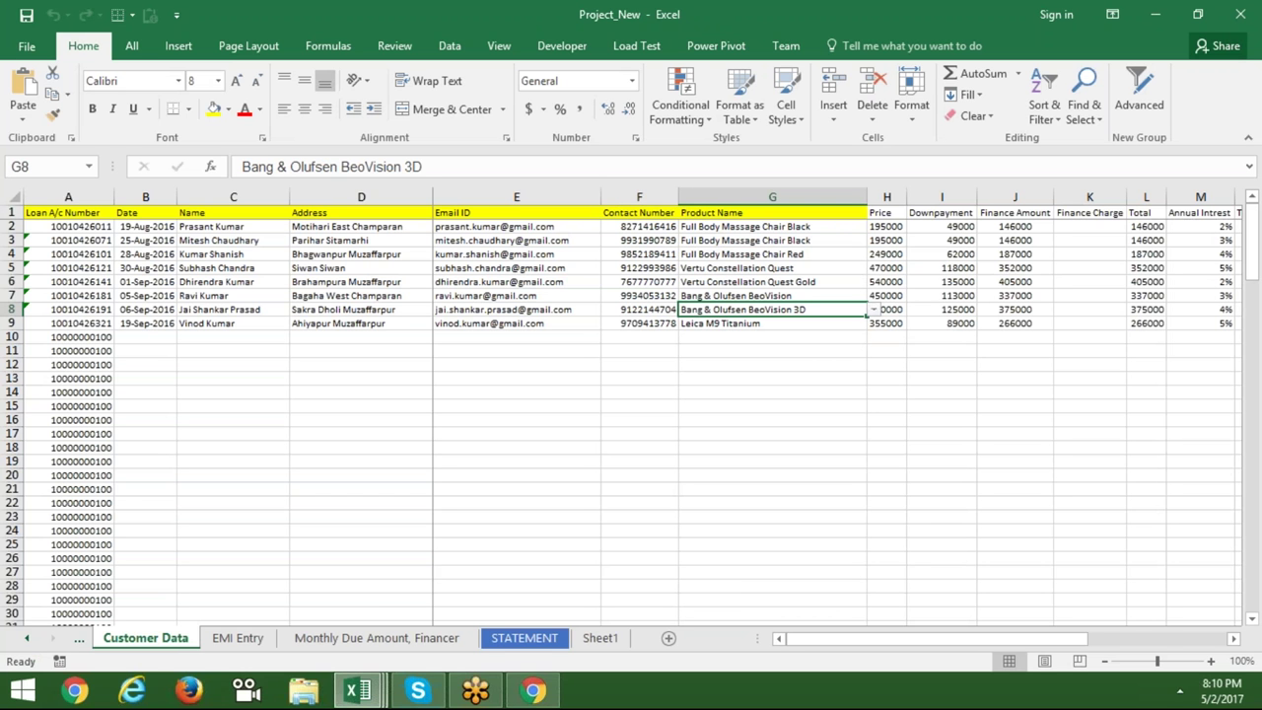
{"action": "key", "text": "Right"}
{"action": "key", "text": "Right"}
{"action": "key", "text": "Right"}
{"action": "key", "text": "Right"}
{"action": "key", "text": "Right"}
{"action": "key", "text": "Right"}
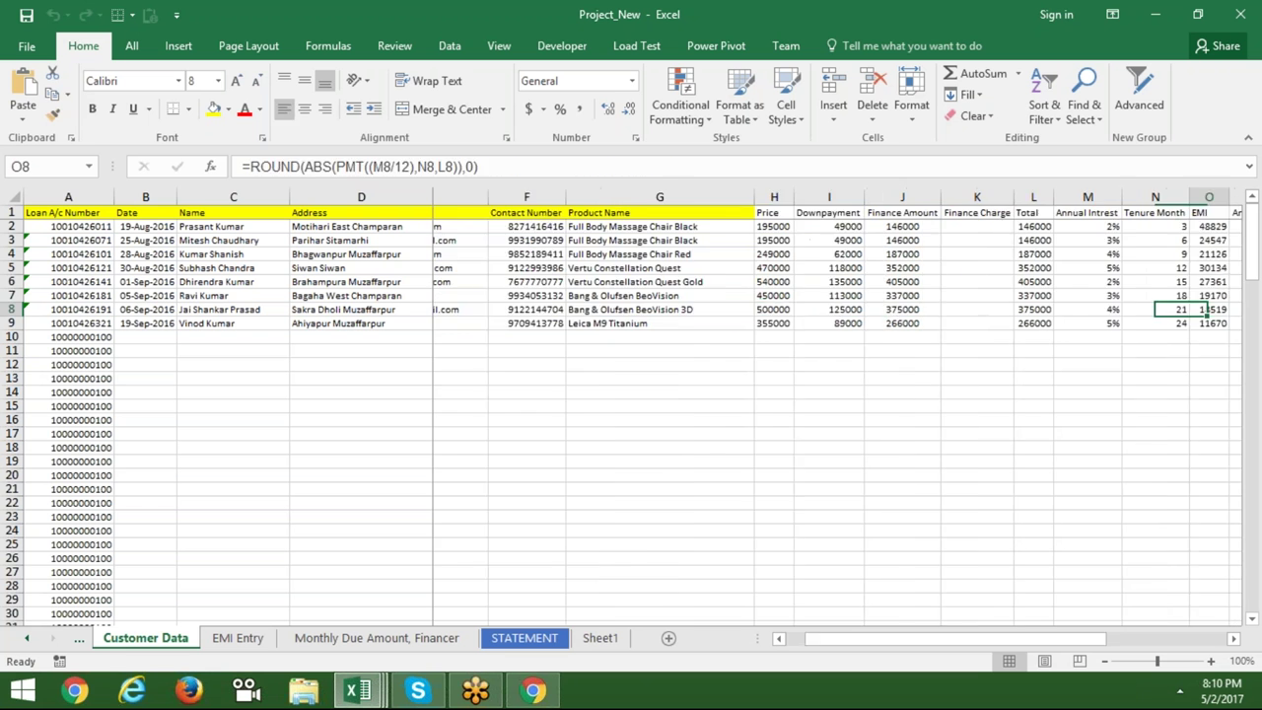
{"action": "key", "text": "Right"}
{"action": "key", "text": "Right"}
{"action": "key", "text": "Right"}
{"action": "key", "text": "Right"}
{"action": "key", "text": "Right"}
{"action": "key", "text": "Right"}
{"action": "key", "text": "Right"}
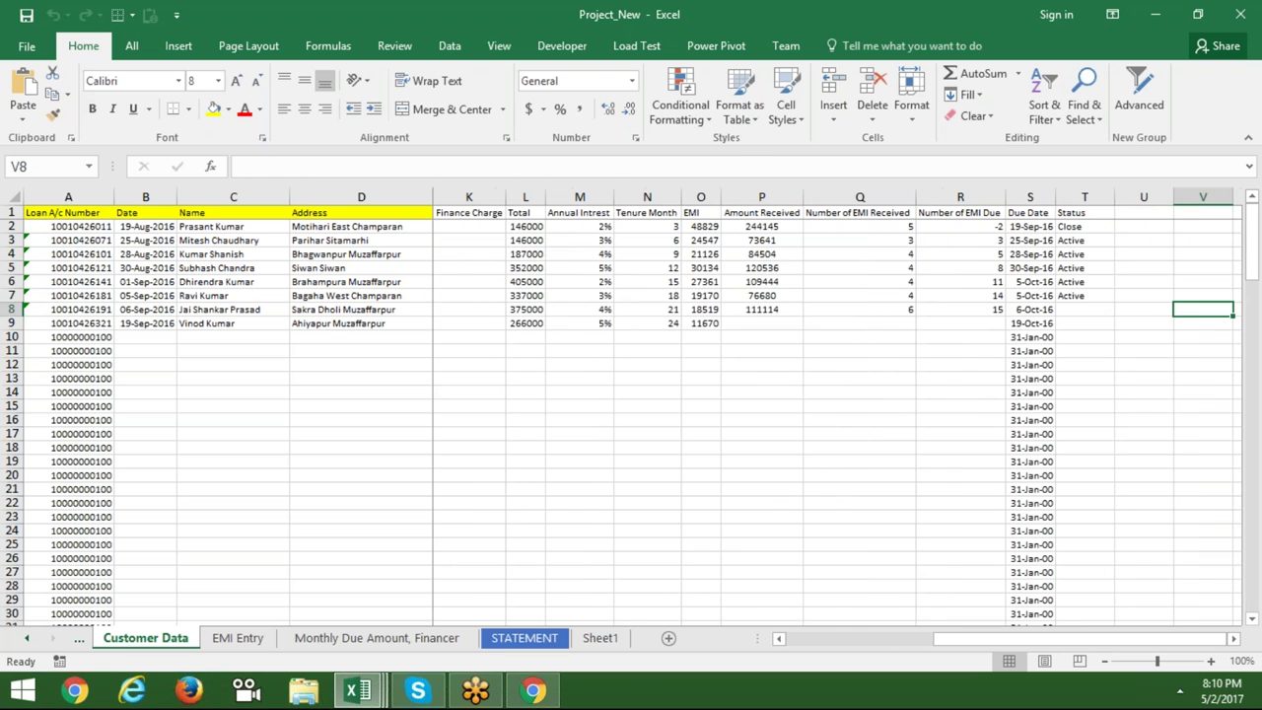
{"action": "key", "text": "Left"}
{"action": "key", "text": "Left"}
{"action": "key", "text": "Left"}
{"action": "key", "text": "Left"}
{"action": "key", "text": "Left"}
{"action": "key", "text": "Left"}
{"action": "key", "text": "Left"}
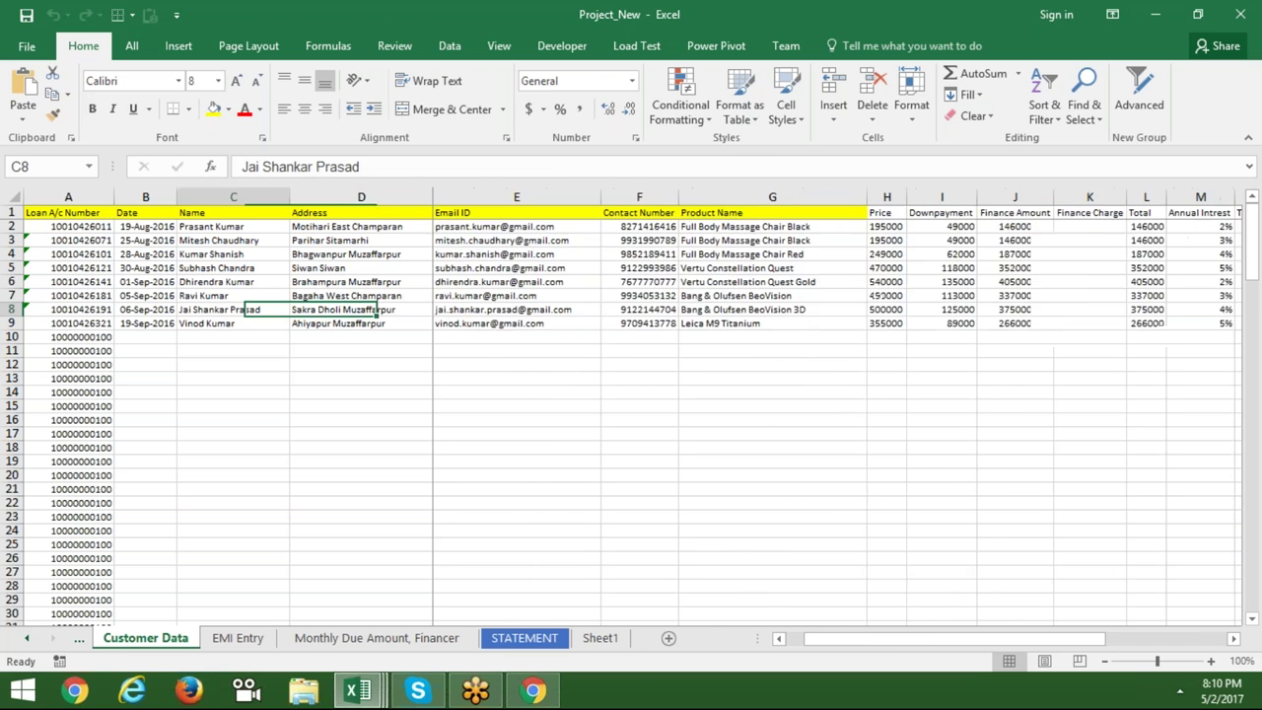
{"action": "key", "text": "Left"}
{"action": "key", "text": "Left"}
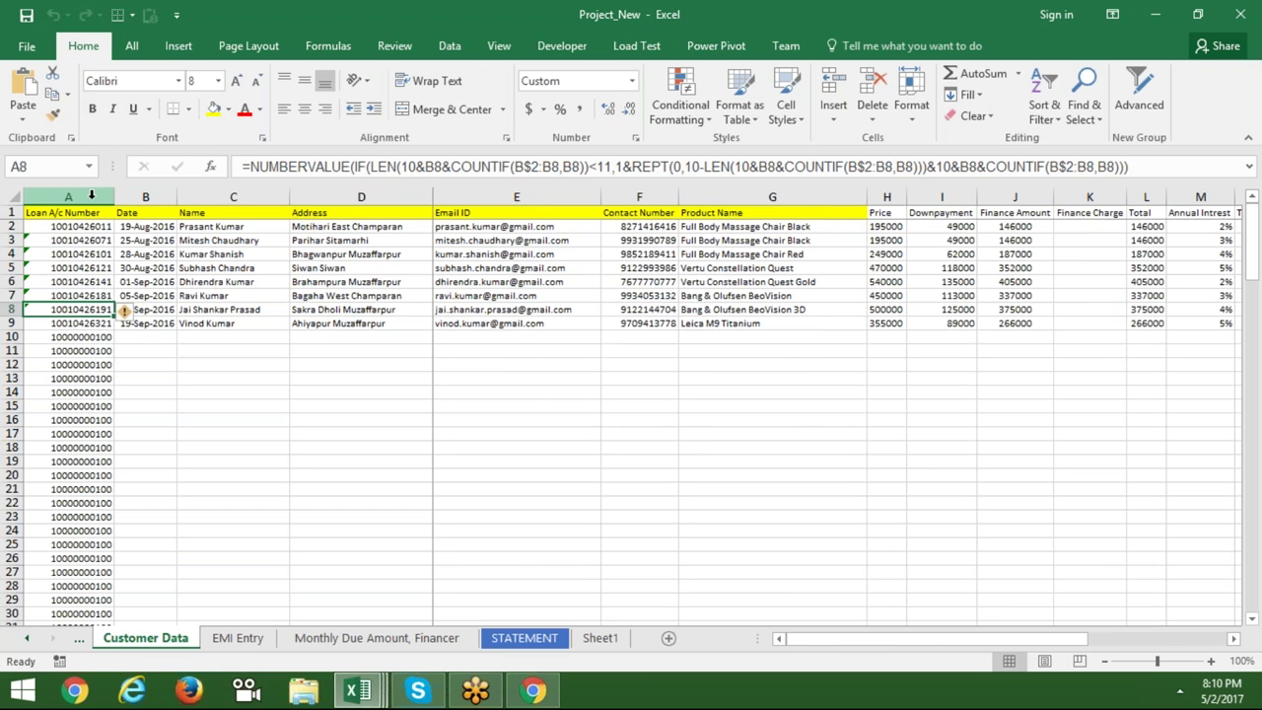
Step: Review the headers from Loan A/c Number to Finance Amount, then the row 2 Total formula
{"action": "left_click", "coordinate": [86, 214]}
{"action": "key", "text": "Right"}
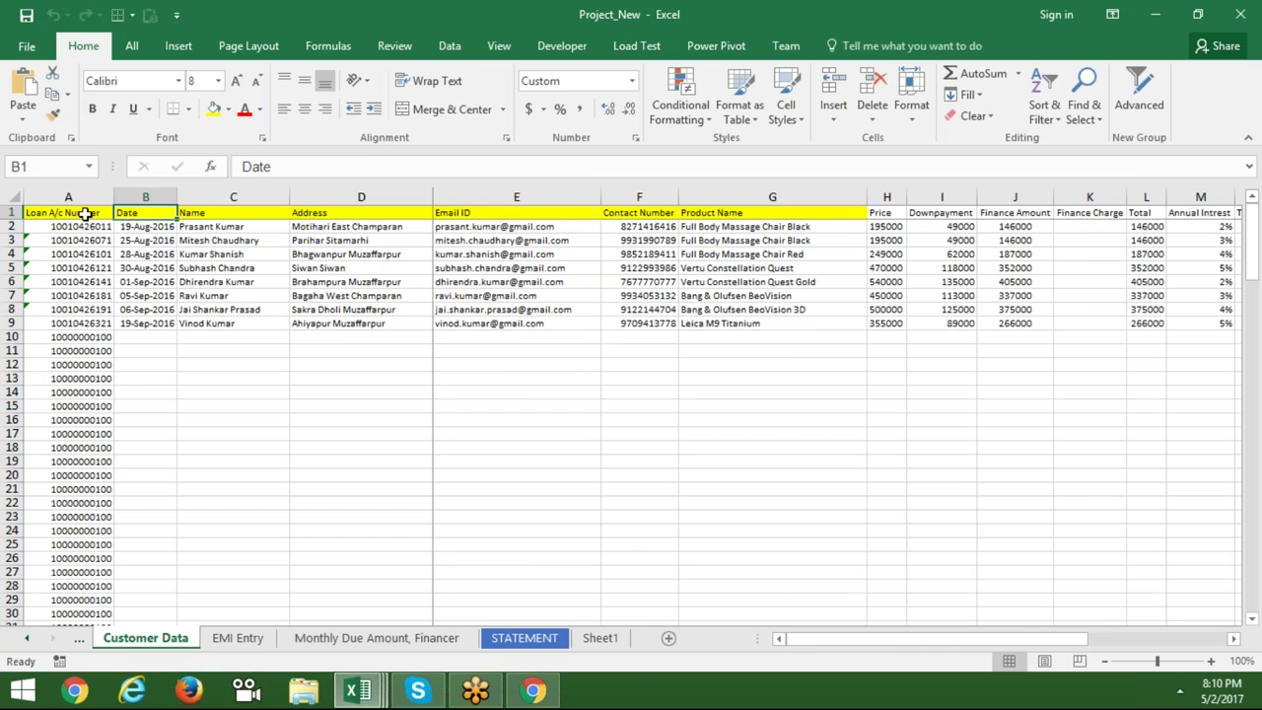
{"action": "key", "text": "Right"}
{"action": "key", "text": "Right"}
{"action": "key", "text": "Right"}
{"action": "key", "text": "Right"}
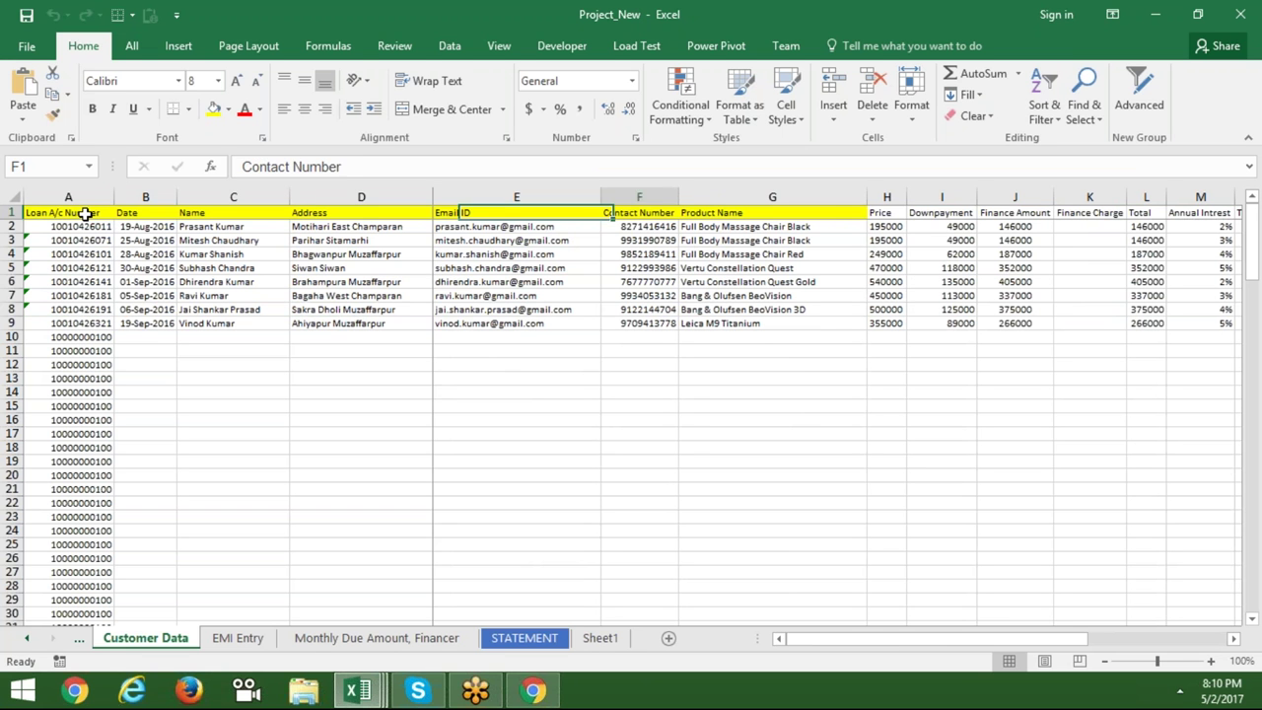
{"action": "key", "text": "Right"}
{"action": "key", "text": "Right"}
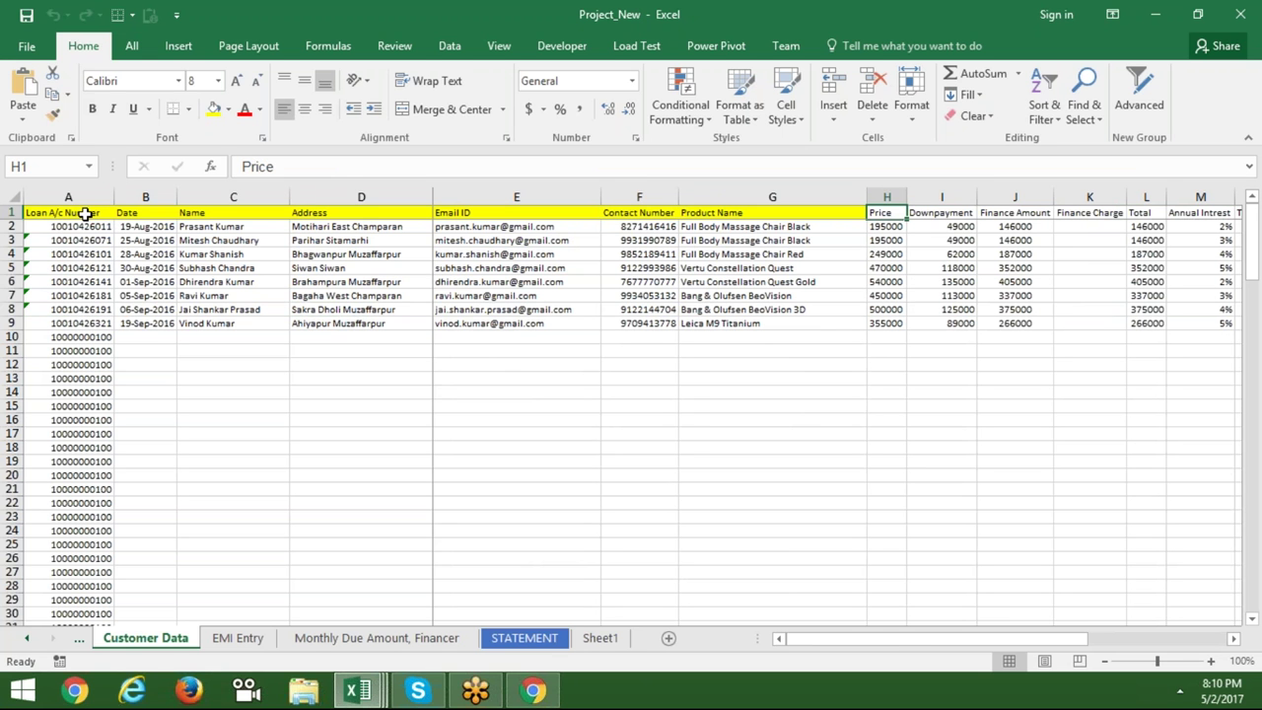
{"action": "key", "text": "Right"}
{"action": "key", "text": "Right"}
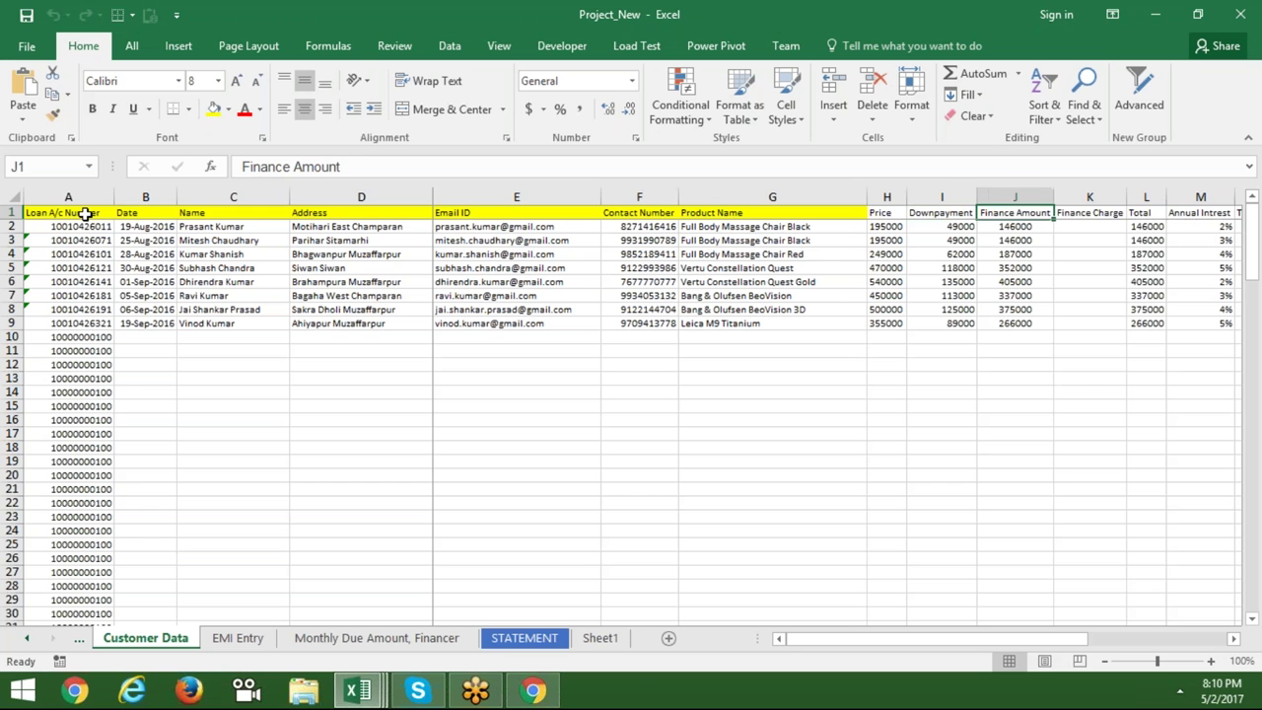
{"action": "key", "text": "Right"}
{"action": "key", "text": "Down"}
{"action": "key", "text": "Right"}
{"action": "key", "text": "Right"}
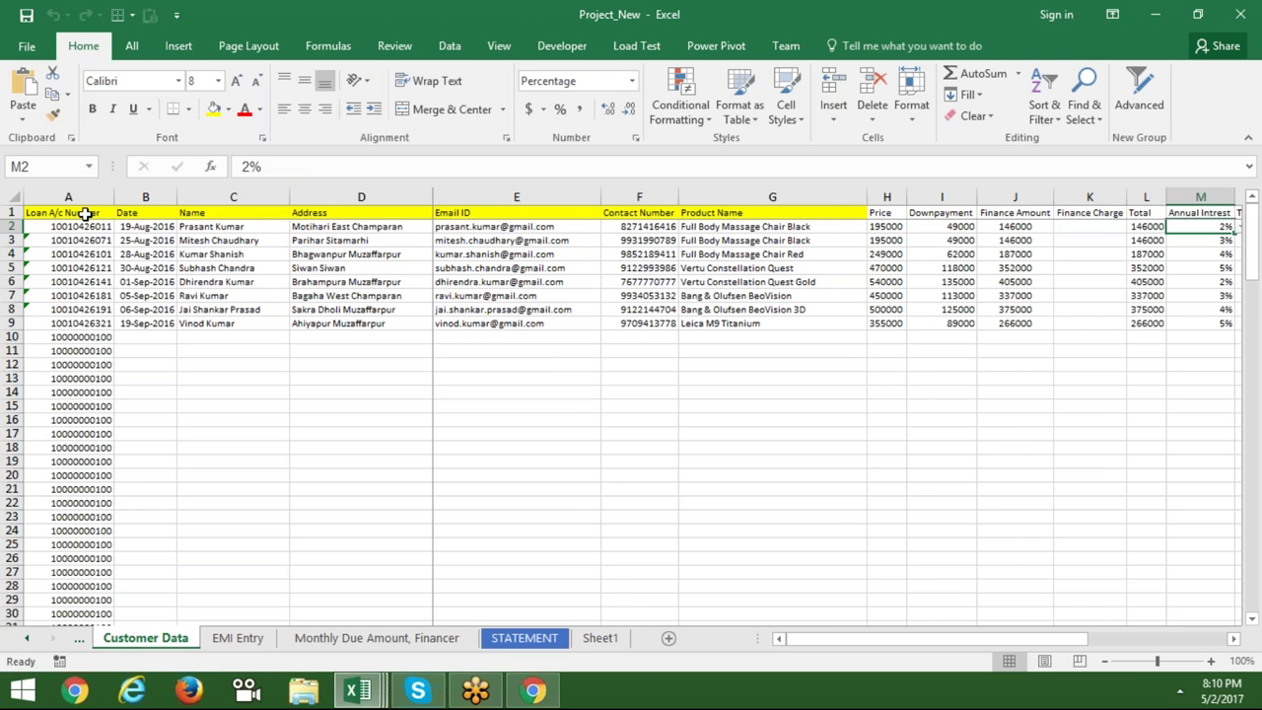
{"action": "key", "text": "Right"}
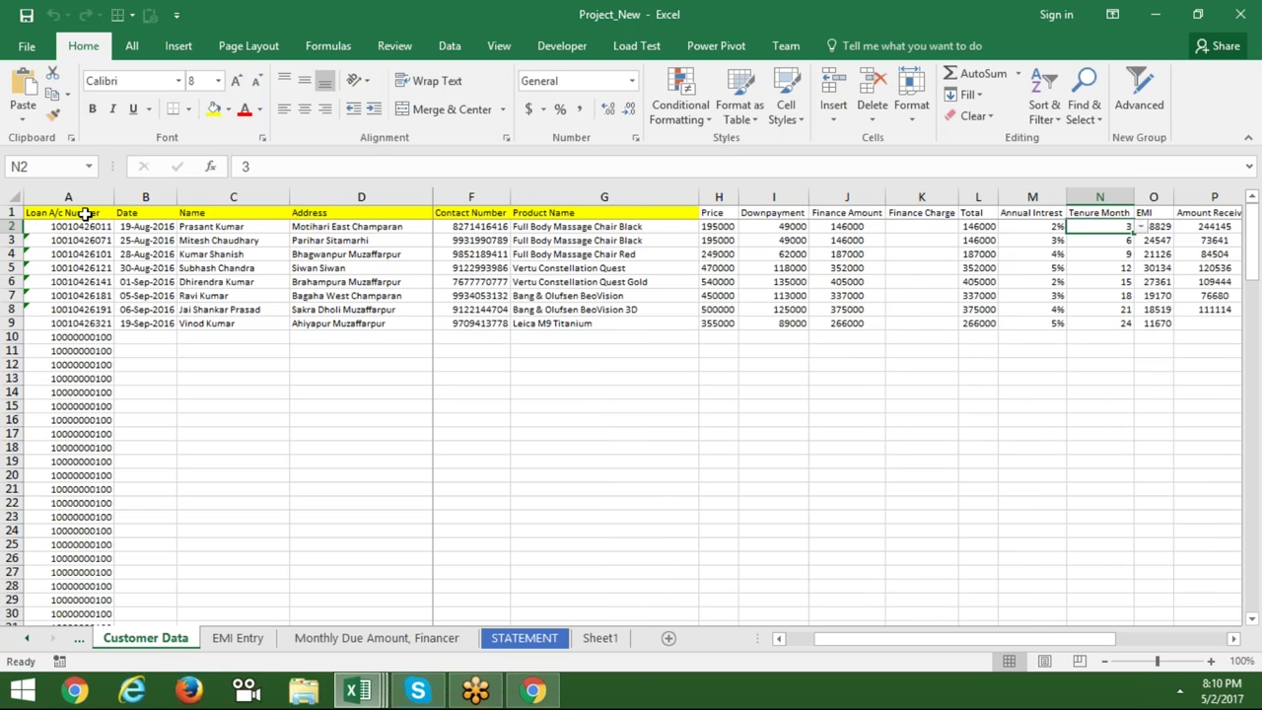
Step: Check the 2% interest rate in M2, the tenure 3 in N2 and the EMI formula in O2
{"action": "key", "text": "Left"}
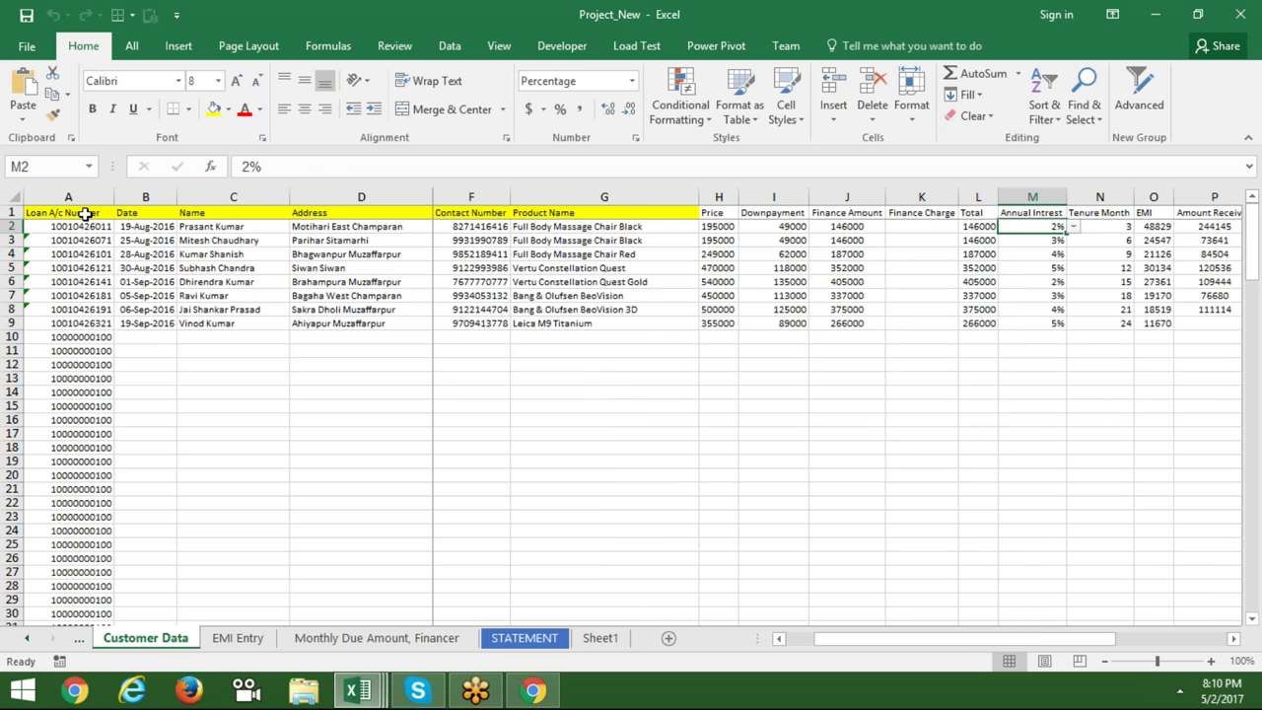
{"action": "key", "text": "Up"}
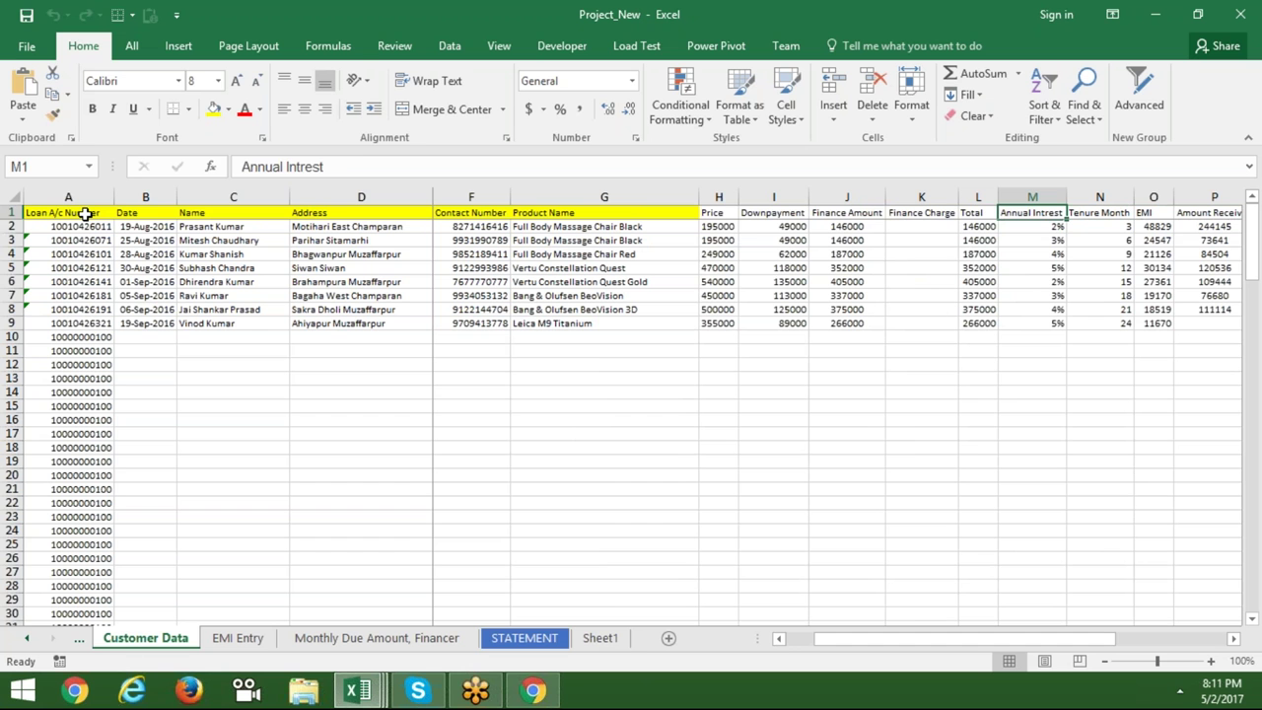
{"action": "key", "text": "Down"}
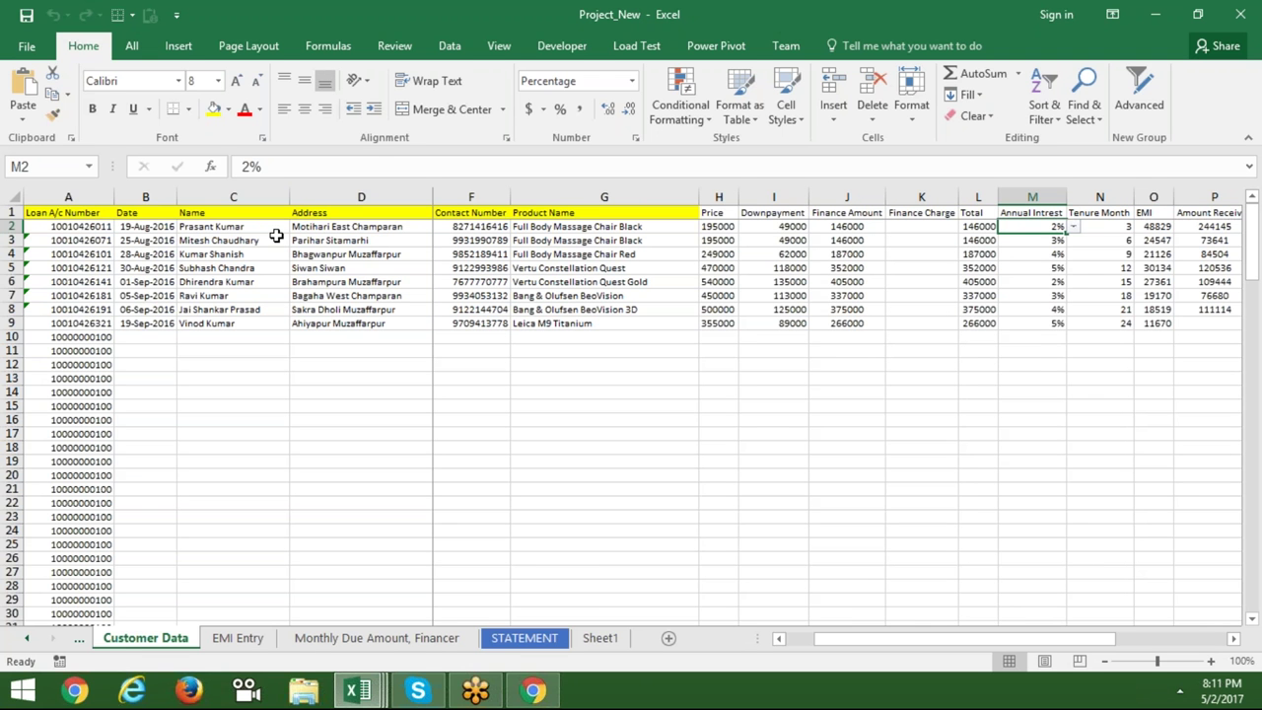
{"action": "key", "text": "Right"}
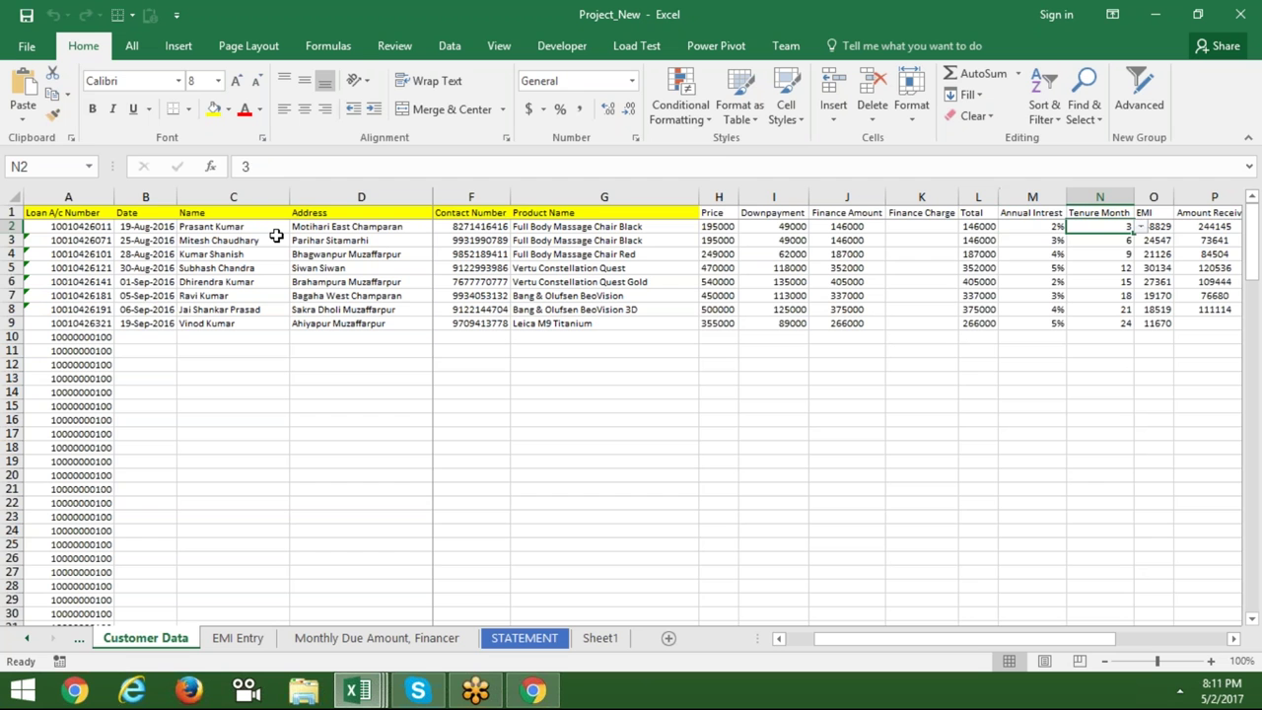
{"action": "key", "text": "Left"}
{"action": "key", "text": "Up"}
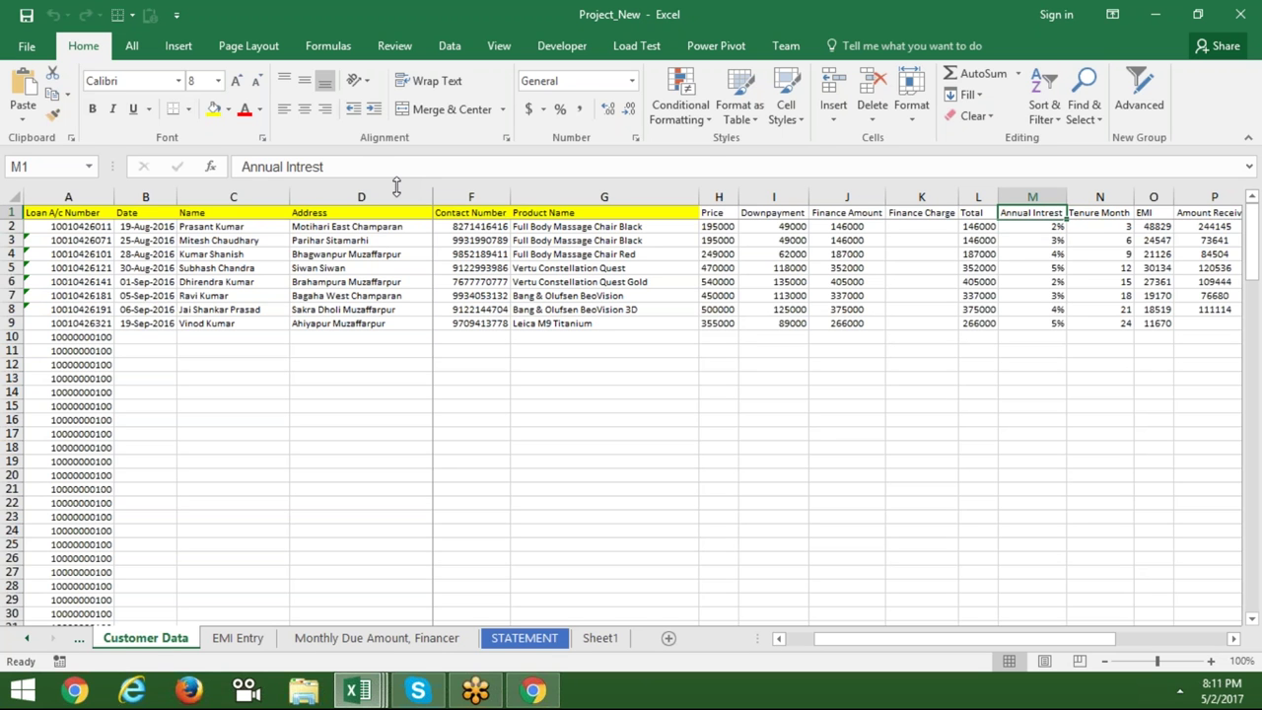
{"action": "key", "text": "Down"}
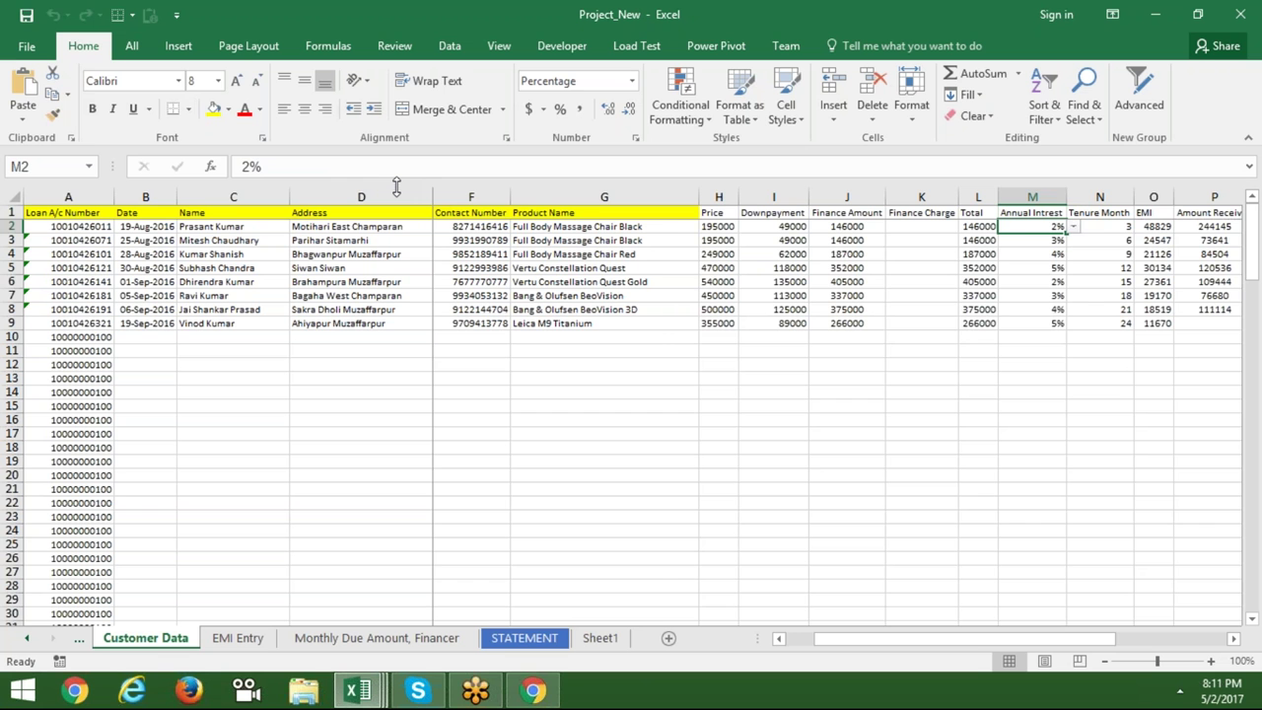
{"action": "key", "text": "Right"}
{"action": "key", "text": "Right"}
{"action": "key", "text": "Right"}
{"action": "key", "text": "Left"}
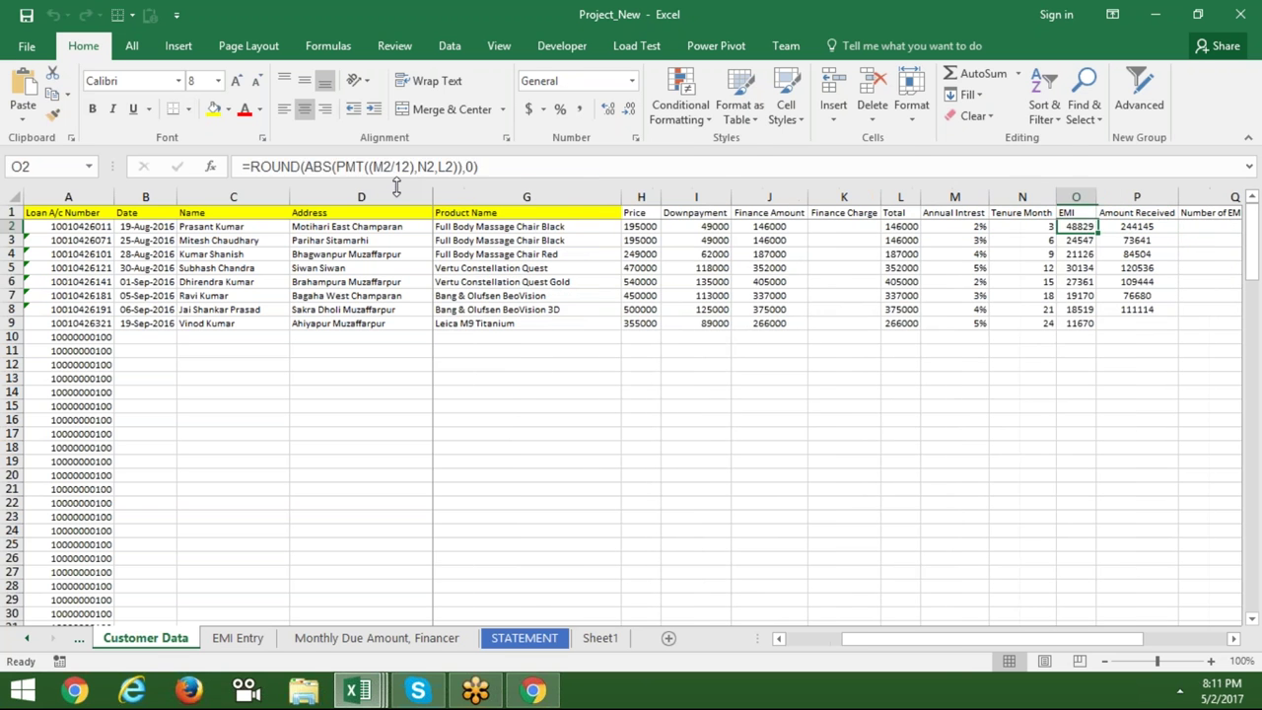
{"action": "key", "text": "Left"}
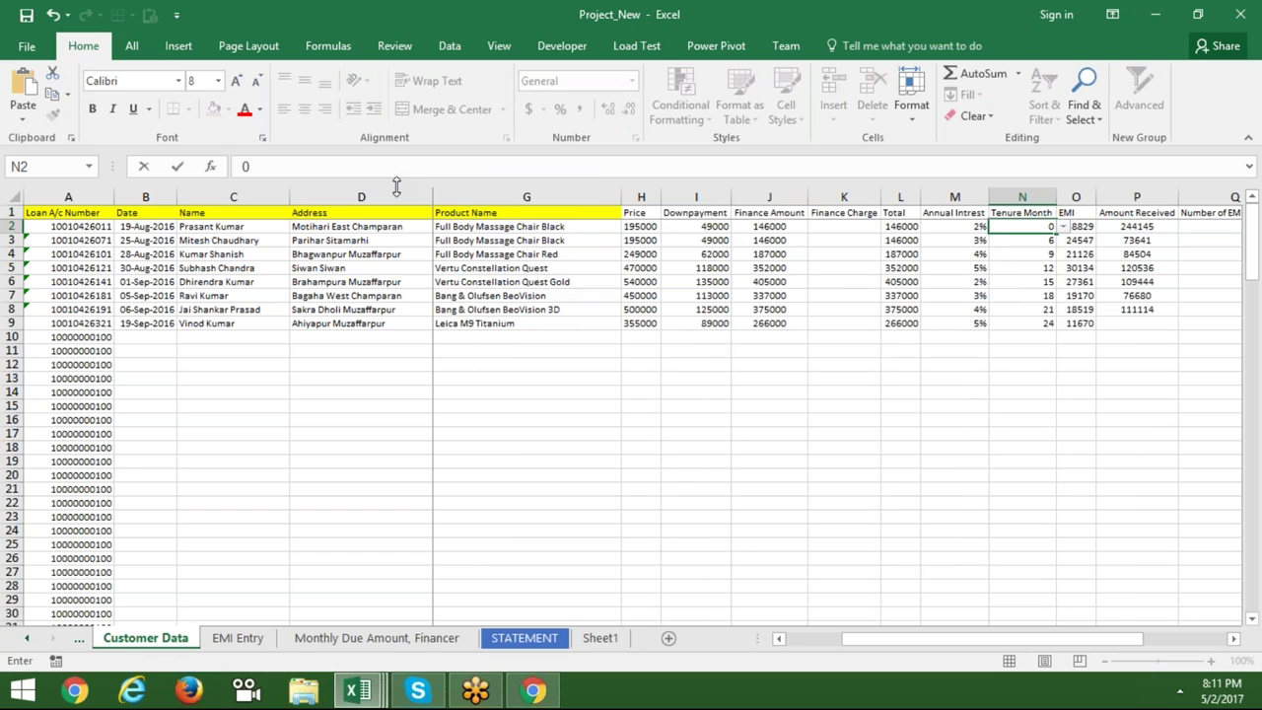
Step: Inspect row 2's Amount Received, COUNTIFS, Number of EMI Due and Due Date formulas
{"action": "key", "text": "Right"}
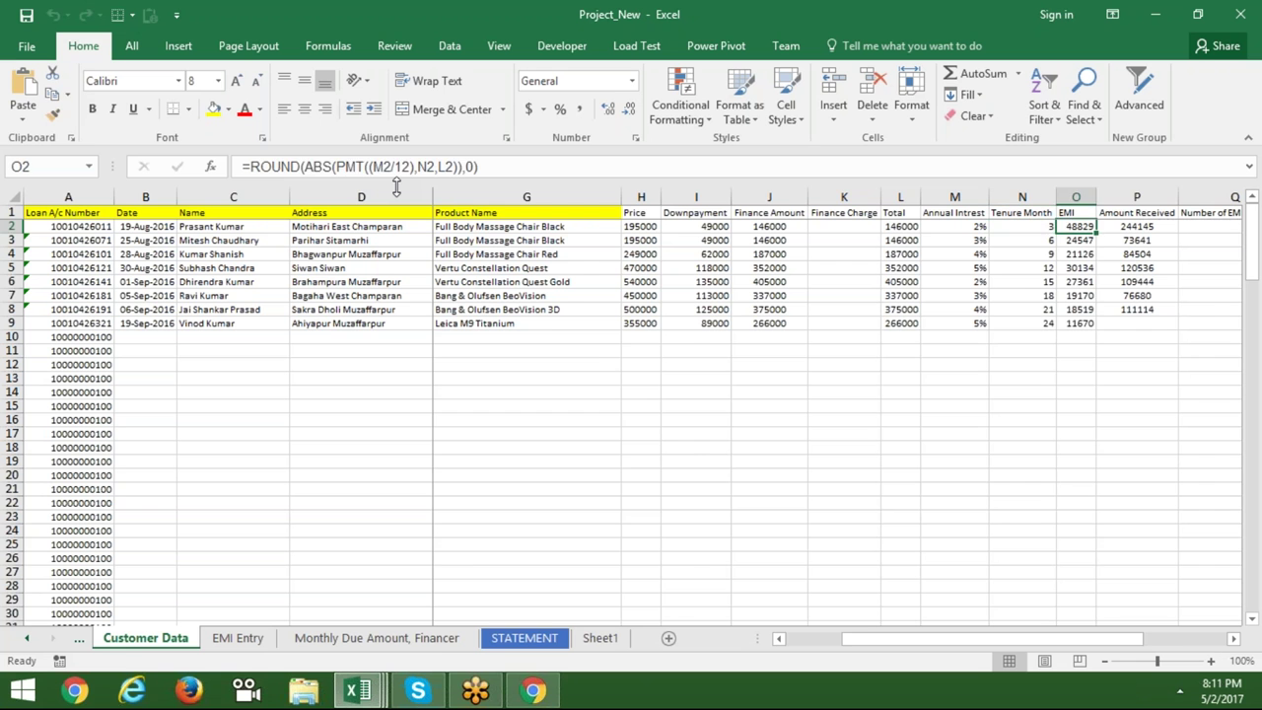
{"action": "key", "text": "Right"}
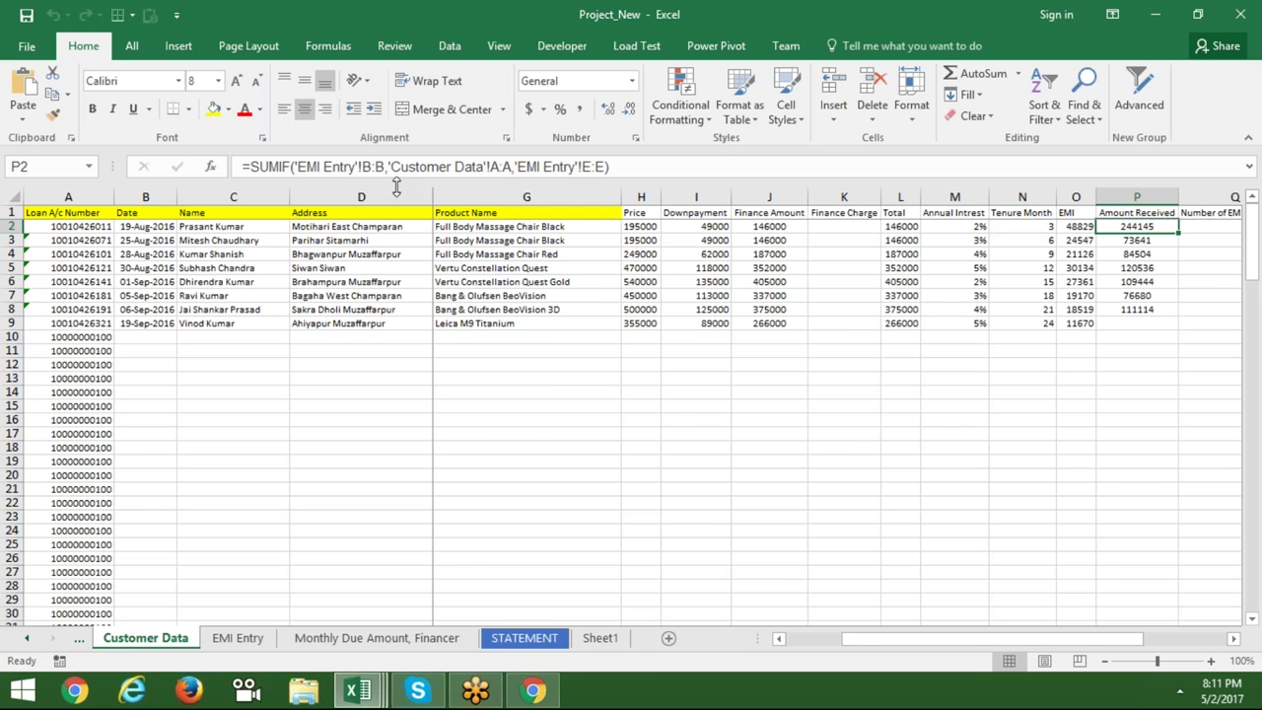
{"action": "key", "text": "Right"}
{"action": "key", "text": "Left"}
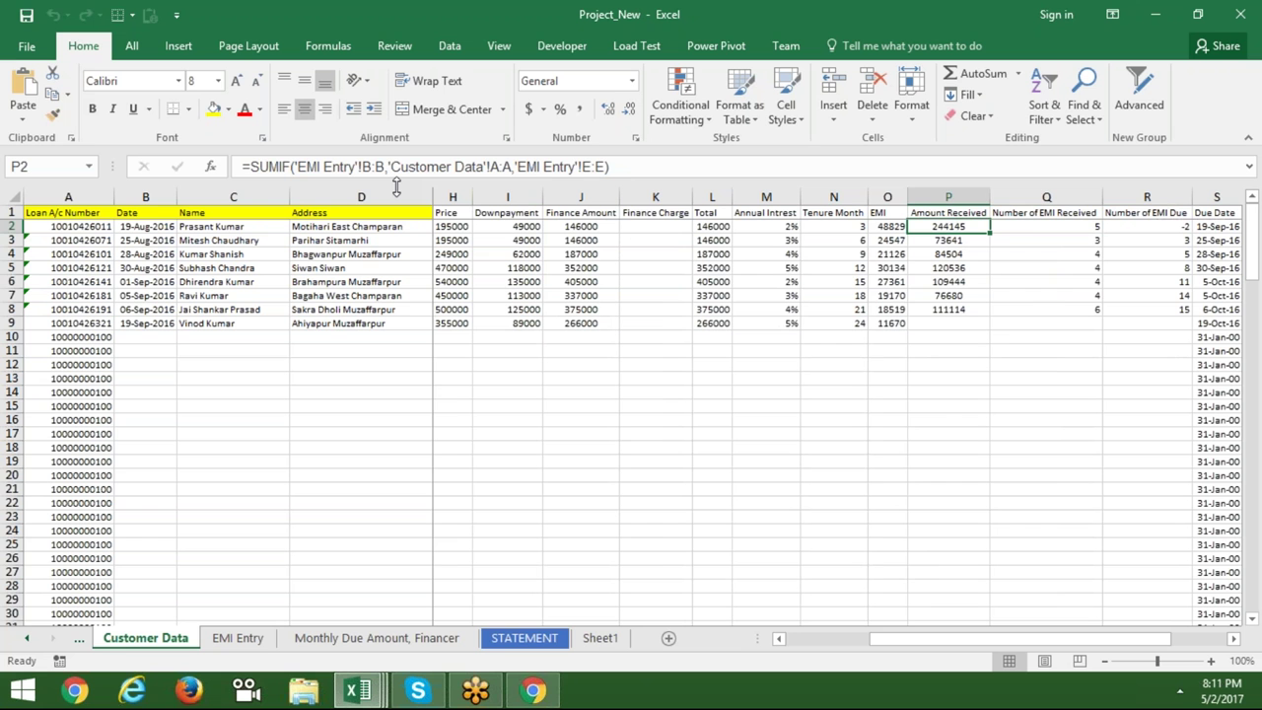
{"action": "key", "text": "Right"}
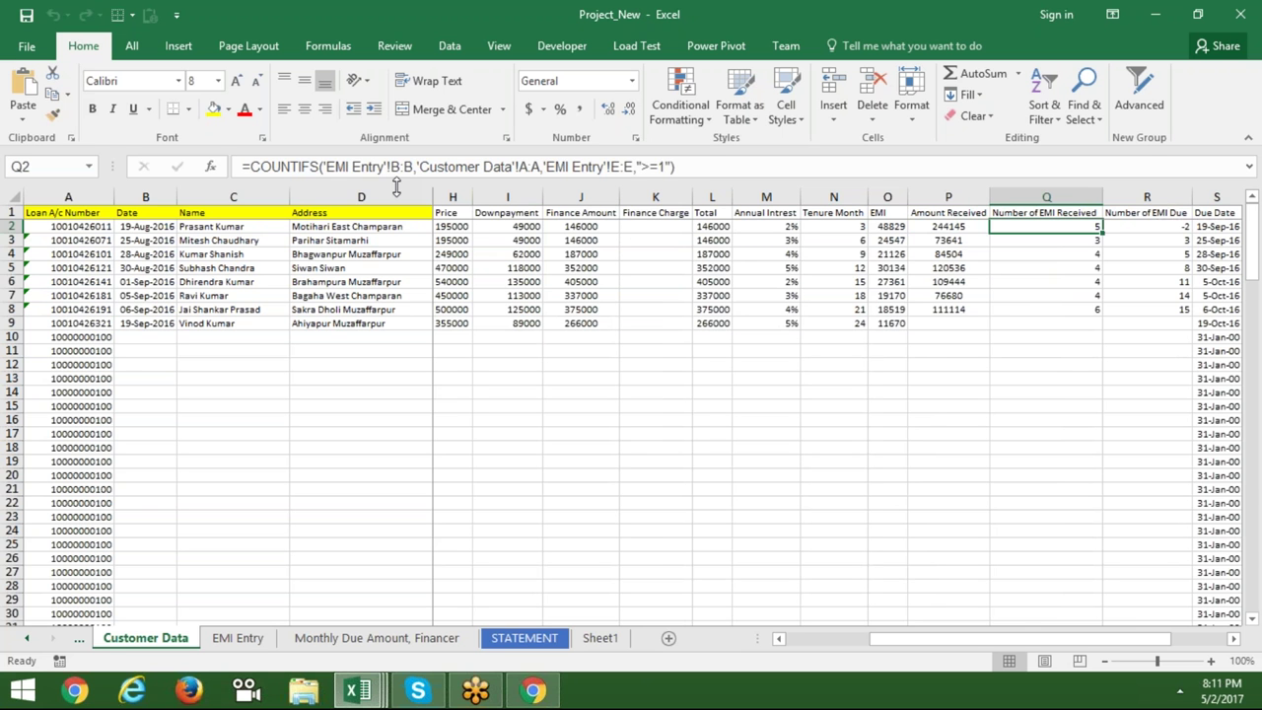
{"action": "key", "text": "Right"}
{"action": "key", "text": "Right"}
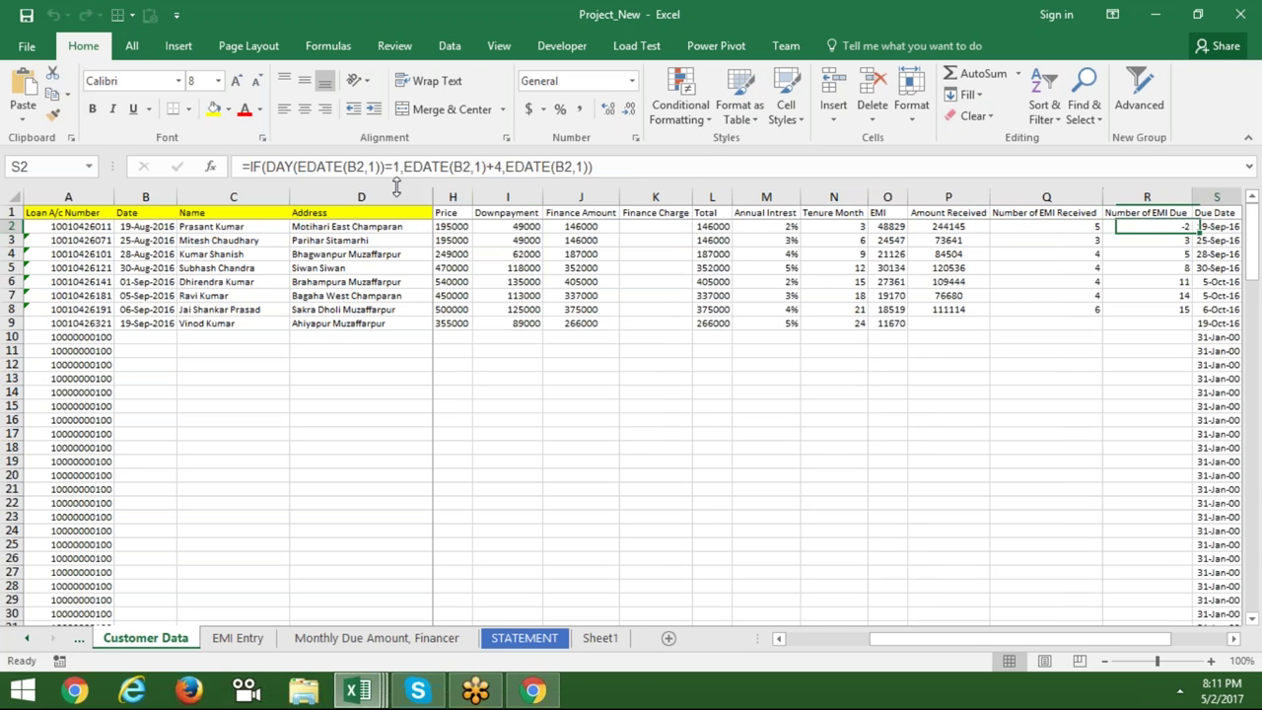
{"action": "key", "text": "Right"}
{"action": "key", "text": "Left"}
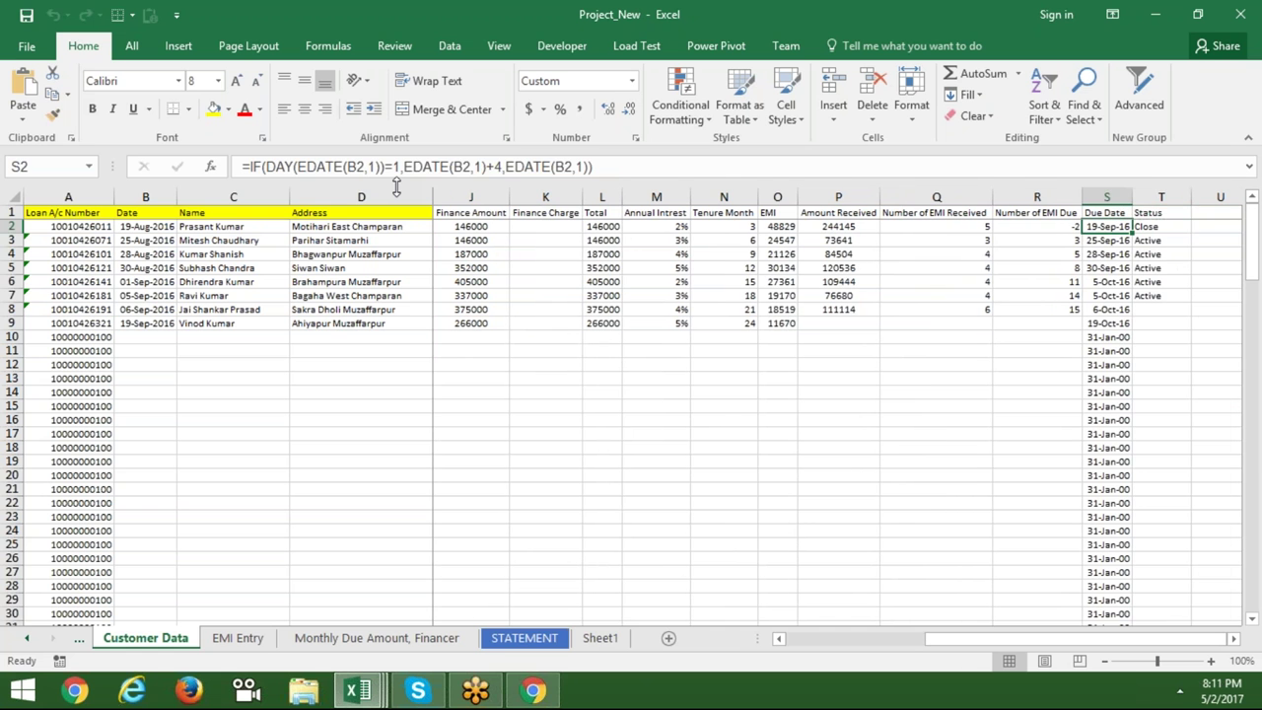
Step: Compare the Due Date and Status formulas in columns S and T across rows 2 to 9
{"action": "key", "text": "Down"}
{"action": "key", "text": "Down"}
{"action": "key", "text": "Down"}
{"action": "key", "text": "Down"}
{"action": "key", "text": "Down"}
{"action": "key", "text": "Down"}
{"action": "key", "text": "Down"}
{"action": "key", "text": "Down"}
{"action": "key", "text": "Up"}
{"action": "key", "text": "Up"}
{"action": "key", "text": "Up"}
{"action": "key", "text": "Up"}
{"action": "key", "text": "Up"}
{"action": "key", "text": "Up"}
{"action": "key", "text": "Up"}
{"action": "key", "text": "Up"}
{"action": "key", "text": "Right"}
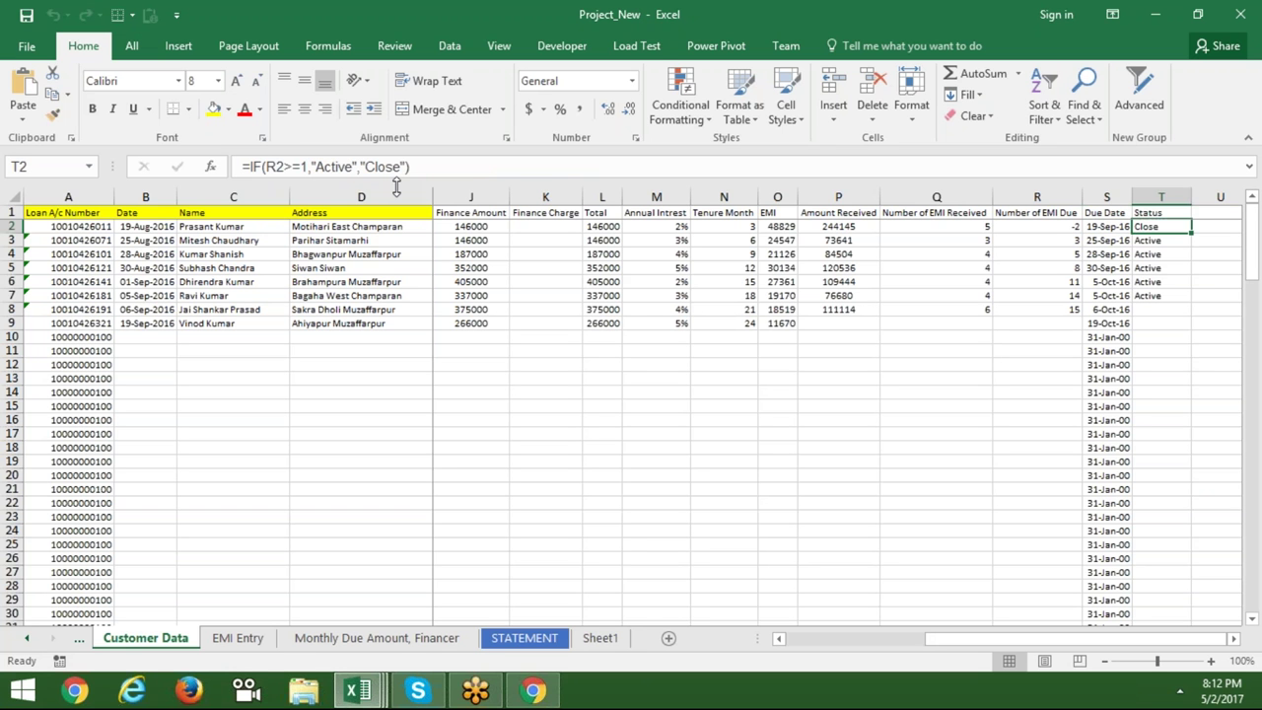
{"action": "key", "text": "Left"}
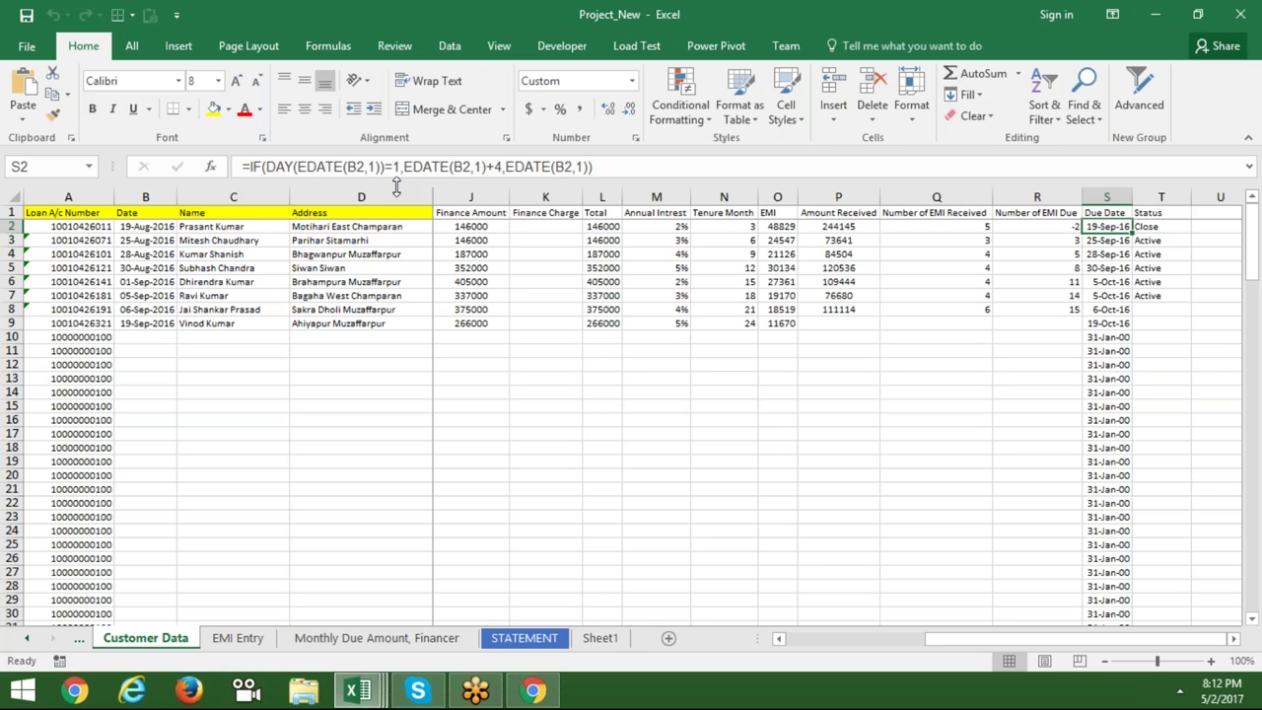
{"action": "key", "text": "Down"}
{"action": "key", "text": "Down"}
{"action": "key", "text": "Down"}
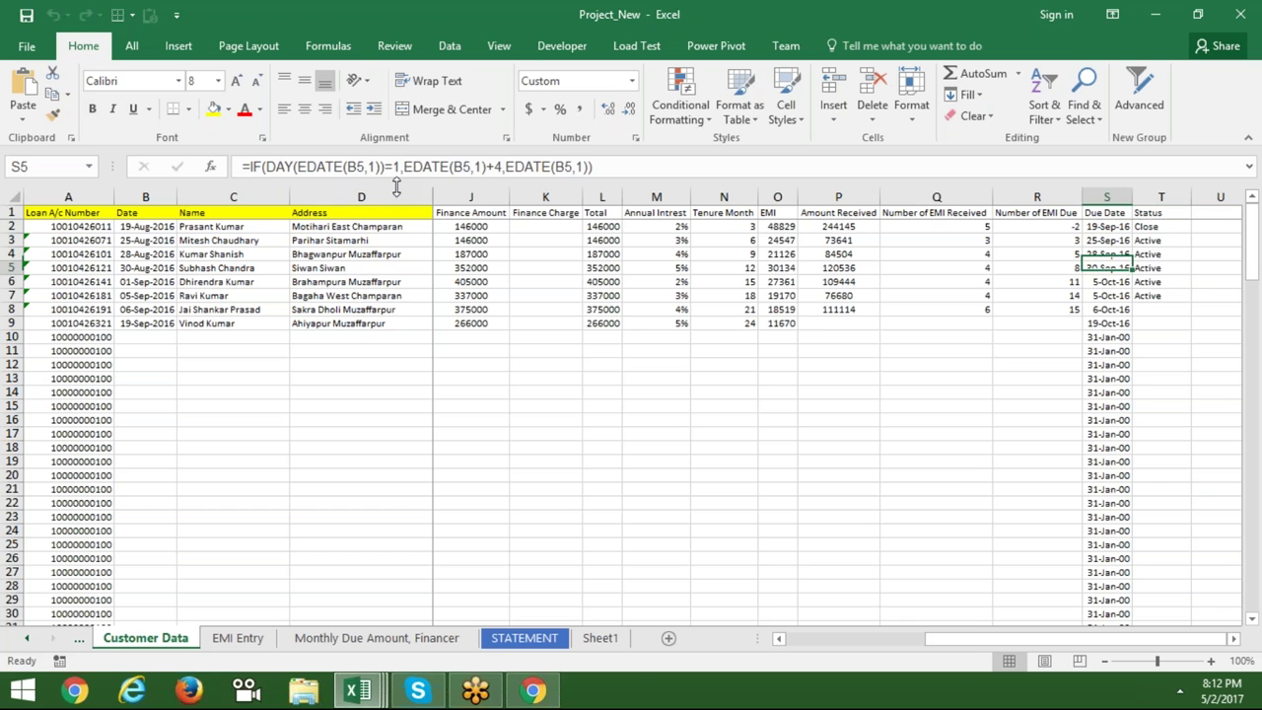
{"action": "key", "text": "Right"}
{"action": "key", "text": "Left"}
{"action": "key", "text": "Up"}
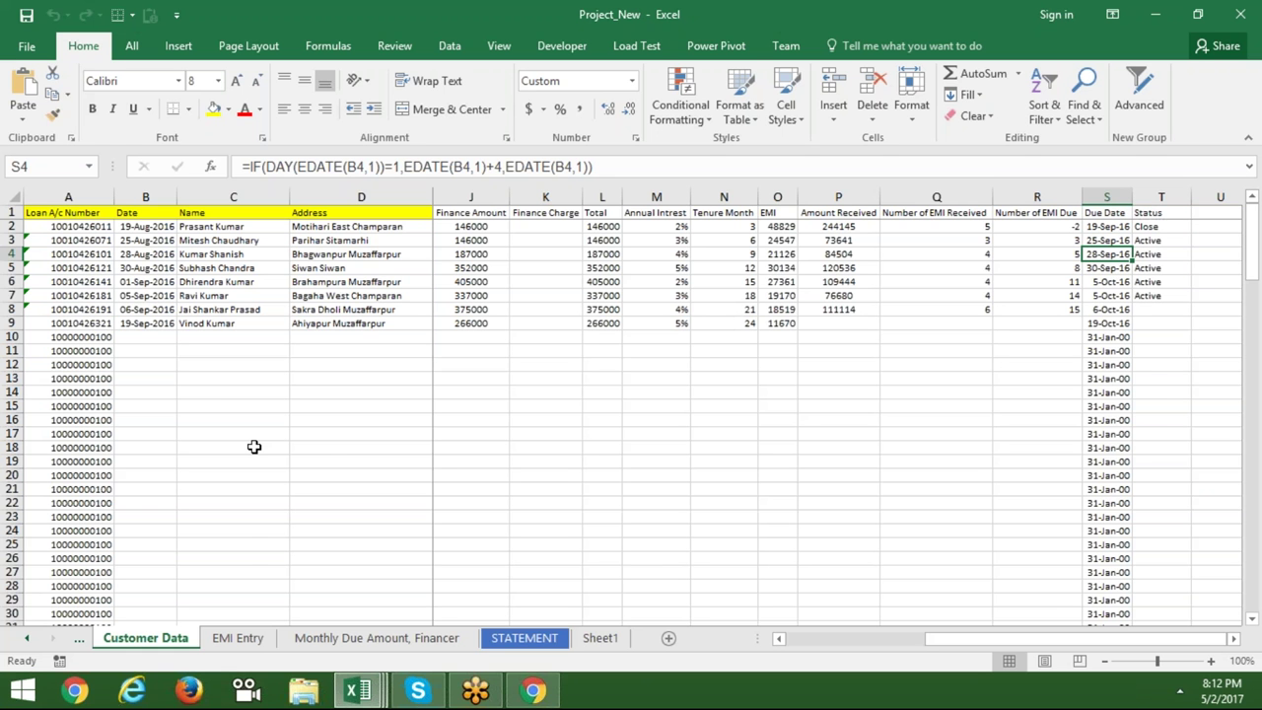
Step: On the EMI Entry sheet, inspect row 9's account number and Instruments Number entry
{"action": "left_click", "coordinate": [238, 642]}
{"action": "left_click", "coordinate": [155, 327]}
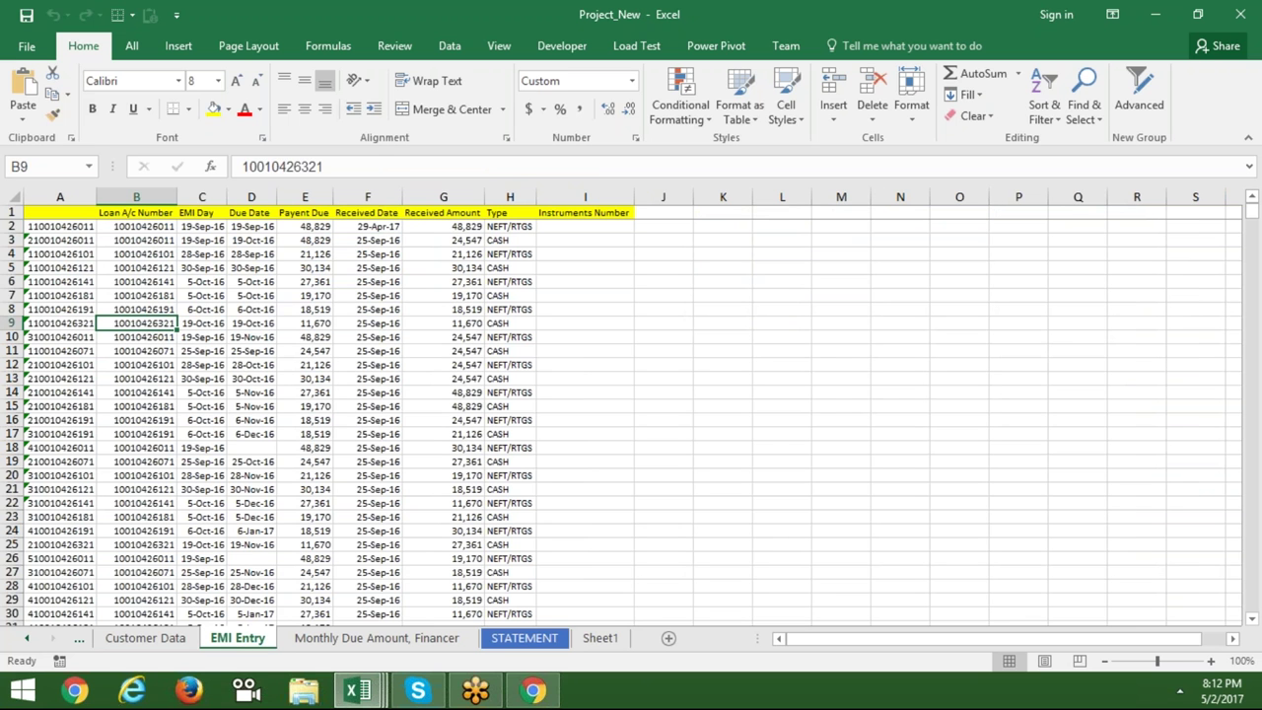
{"action": "key", "text": "BackSpace"}
{"action": "key", "text": "Escape"}
{"action": "key", "text": "Right"}
{"action": "key", "text": "Right"}
{"action": "key", "text": "Right"}
{"action": "key", "text": "Right"}
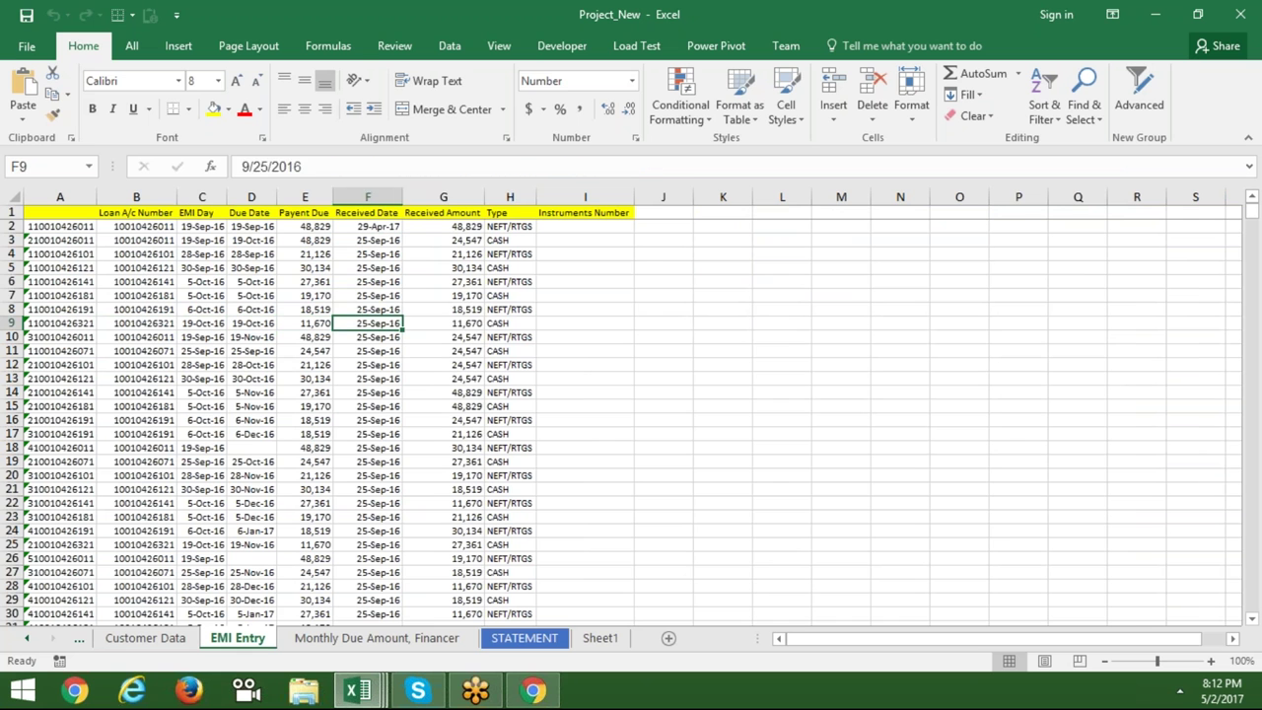
{"action": "key", "text": "Right"}
{"action": "key", "text": "Right"}
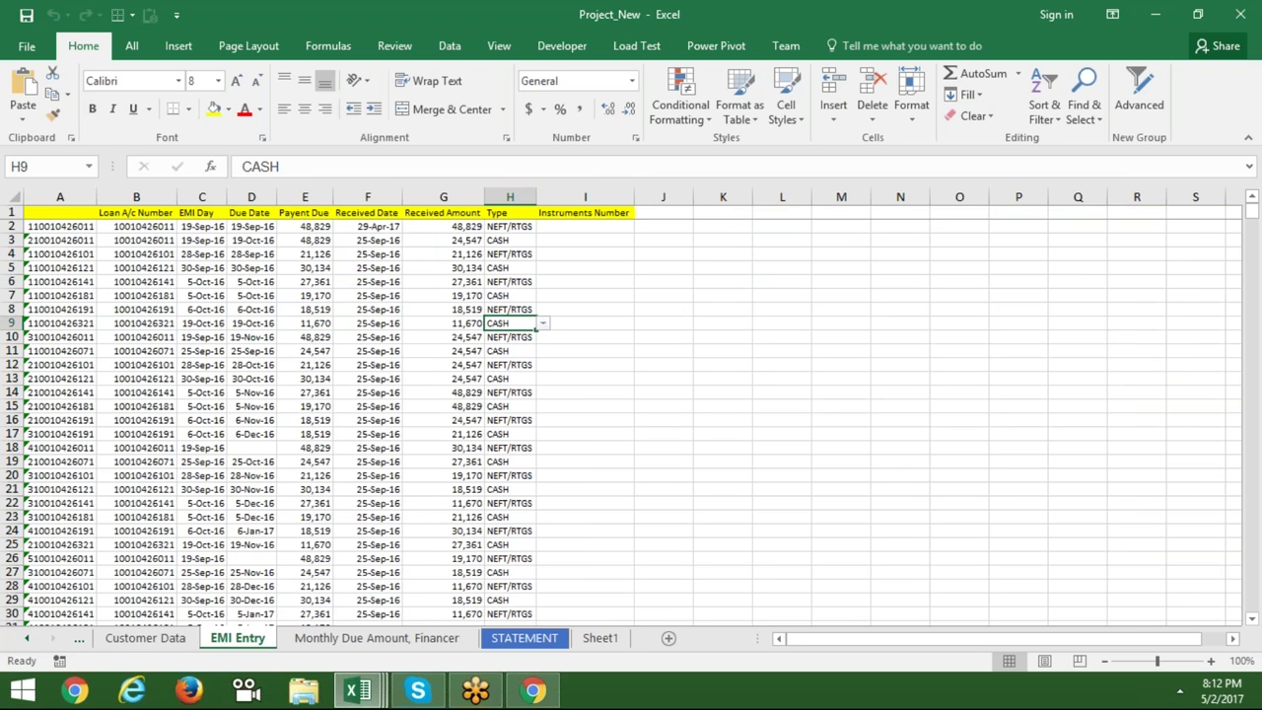
{"action": "key", "text": "Right"}
Step: Review row 9's Payent Due formula and return to its account number
{"action": "key", "text": "Left"}
{"action": "key", "text": "Left"}
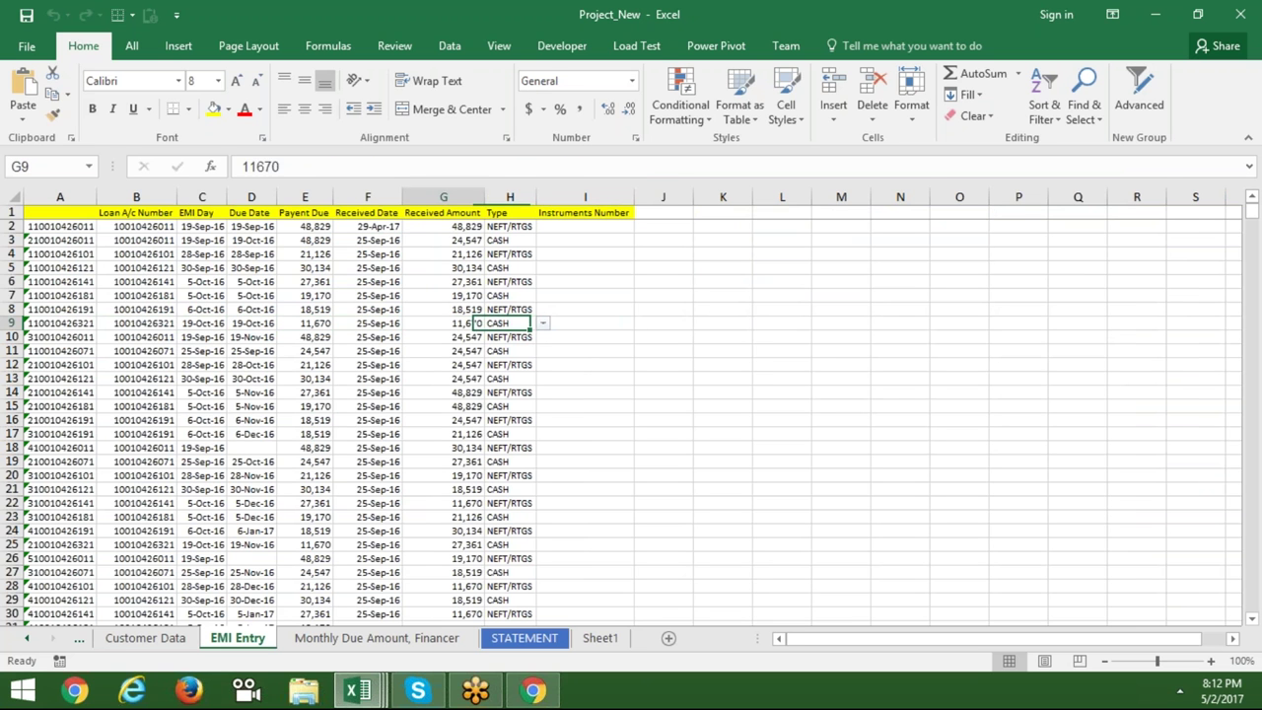
{"action": "key", "text": "Home"}
{"action": "key", "text": "Right"}
{"action": "key", "text": "Right"}
{"action": "key", "text": "Right"}
{"action": "key", "text": "Right"}
{"action": "key", "text": "Right"}
{"action": "key", "text": "Right"}
{"action": "key", "text": "Right"}
{"action": "key", "text": "Left"}
{"action": "key", "text": "Left"}
{"action": "key", "text": "Left"}
{"action": "key", "text": "Left"}
{"action": "key", "text": "Left"}
{"action": "key", "text": "Left"}
{"action": "key", "text": "Right"}
{"action": "key", "text": "Left"}
{"action": "key", "text": "Right"}
Step: Jump to the last entry in row 33 and view its Payent Due and due date
{"action": "key", "text": "Right"}
{"action": "key", "text": "Right"}
{"action": "key", "text": "Left"}
{"action": "key", "text": "Left"}
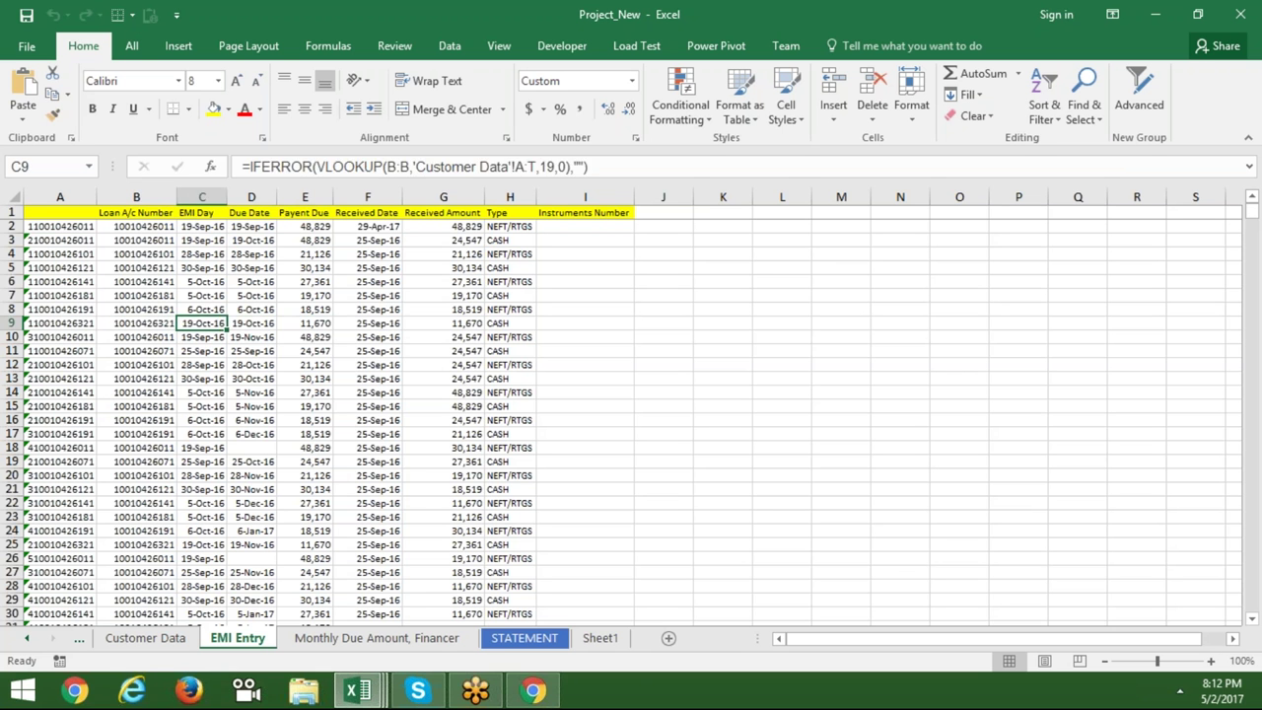
{"action": "key", "text": "Left"}
{"action": "key", "text": "ctrl+Down"}
{"action": "key", "text": "Down"}
{"action": "key", "text": "Right"}
{"action": "key", "text": "Right"}
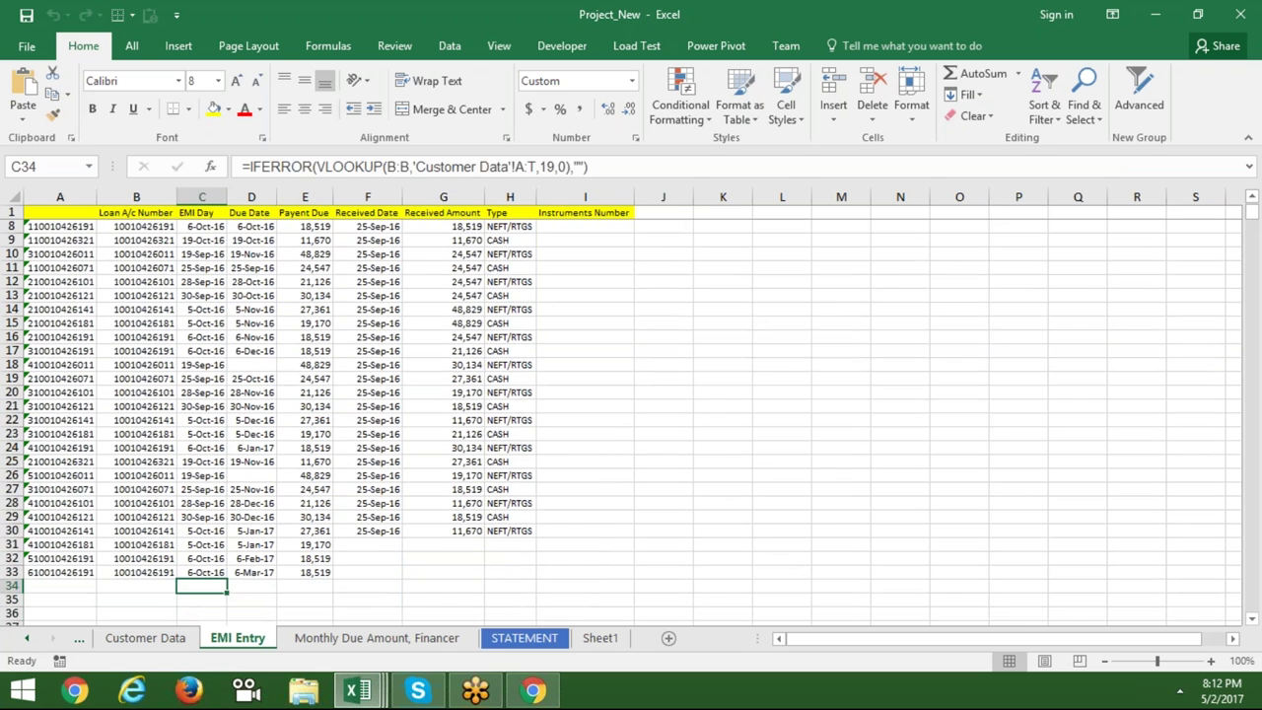
{"action": "key", "text": "Up"}
{"action": "key", "text": "Right"}
{"action": "key", "text": "Right"}
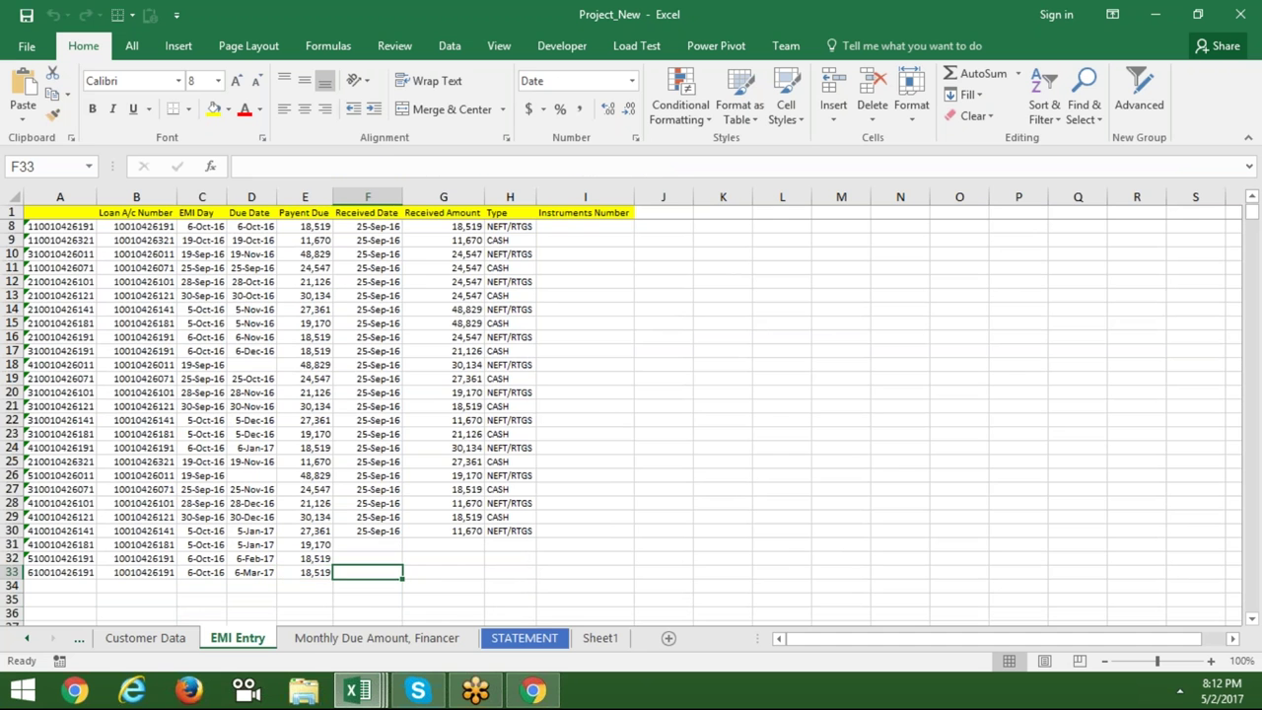
Step: Look over the Monthly Due Amount, Financer headings, then show the STATEMENT sheet
{"action": "left_click", "coordinate": [337, 640]}
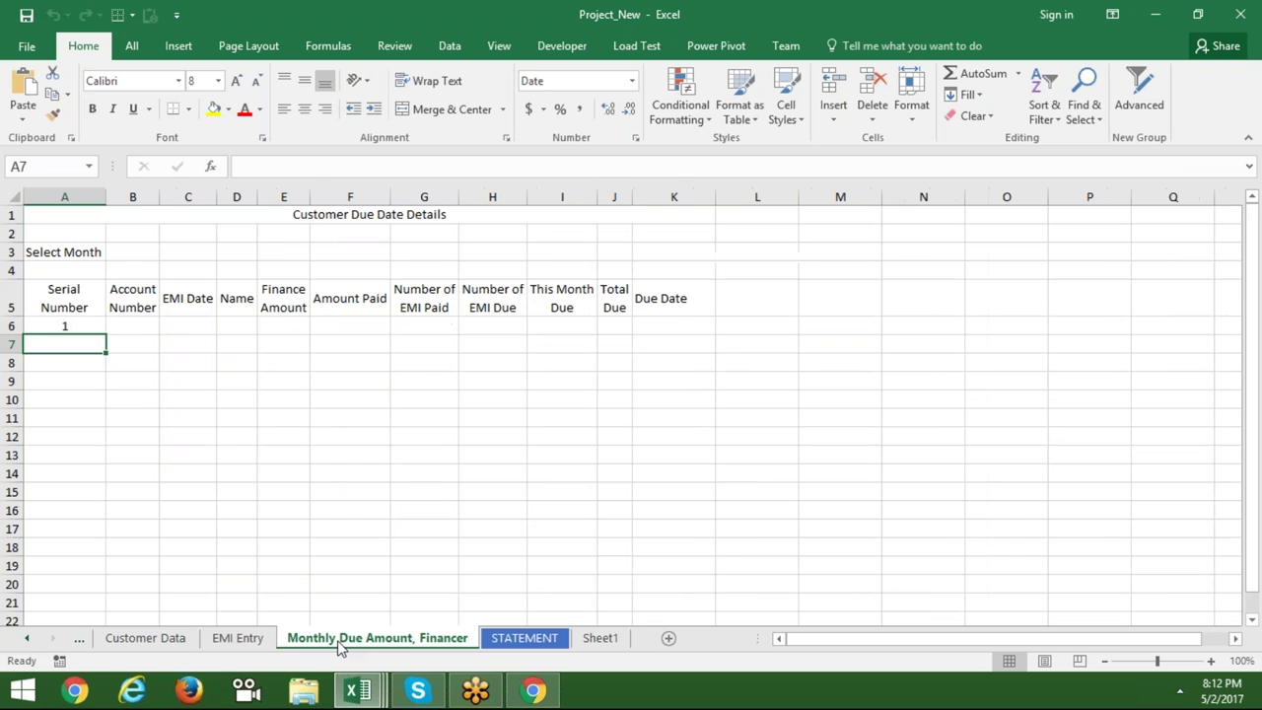
{"action": "left_click", "coordinate": [211, 299]}
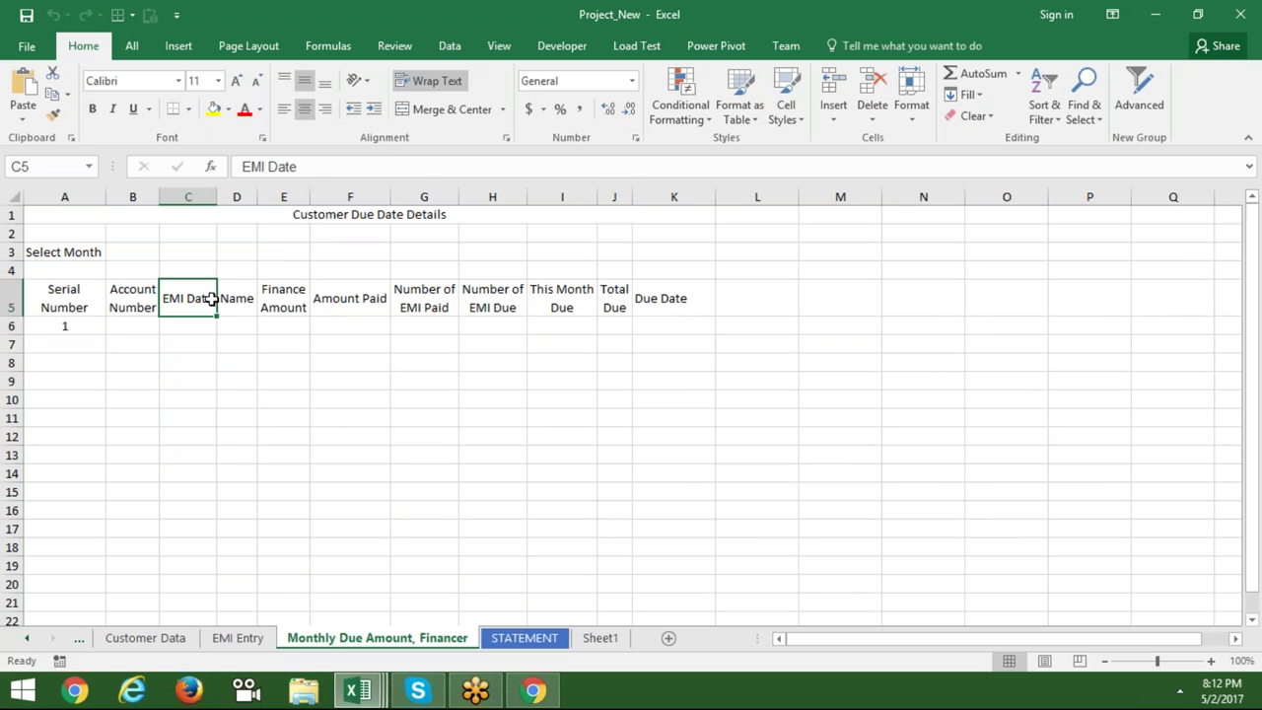
{"action": "key", "text": "Up"}
{"action": "key", "text": "Up"}
{"action": "key", "text": "Up"}
{"action": "key", "text": "Up"}
{"action": "key", "text": "Down"}
{"action": "key", "text": "Down"}
{"action": "key", "text": "Down"}
{"action": "key", "text": "Down"}
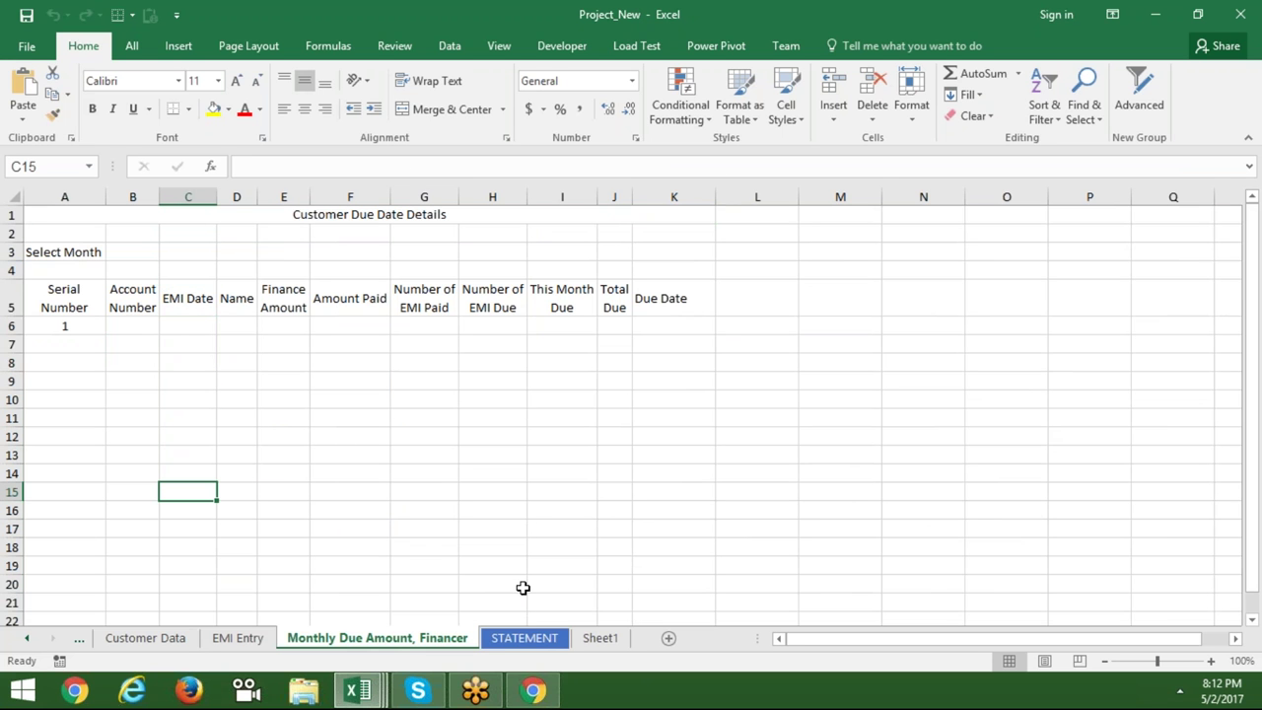
{"action": "left_click", "coordinate": [528, 638]}
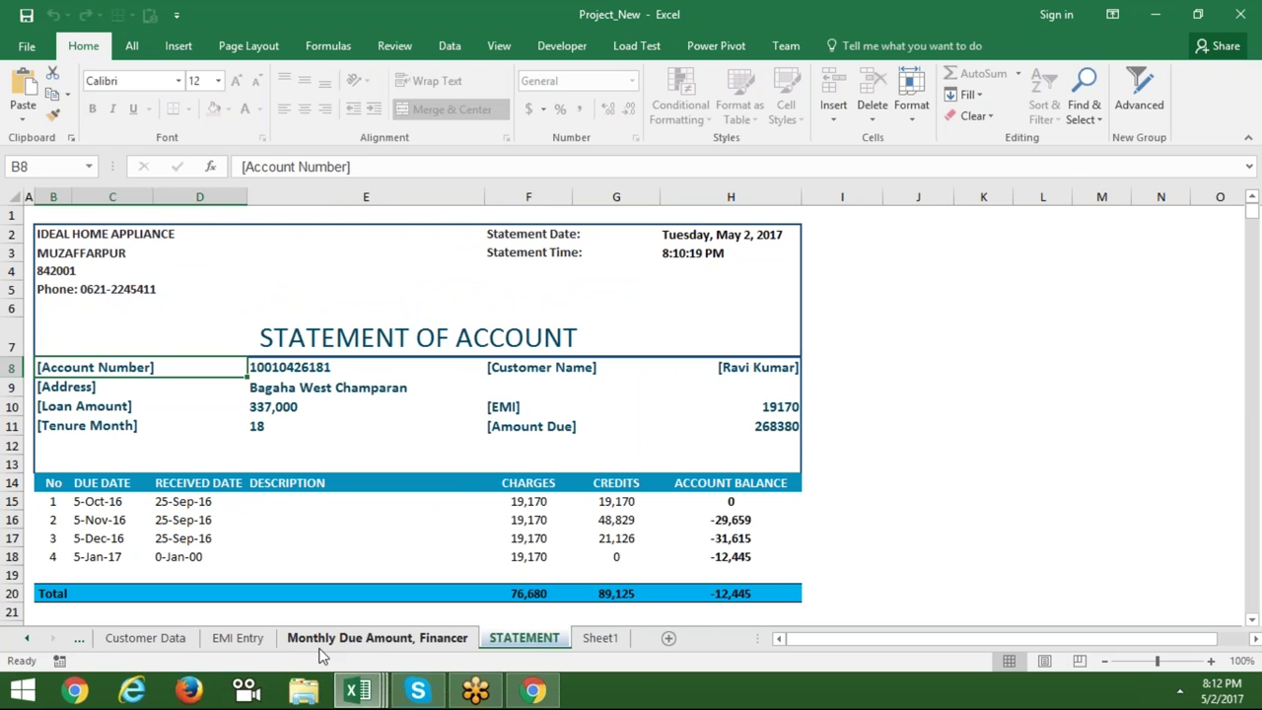
Step: Check the statement's account number, maximize Excel, and show the File Info page
{"action": "key", "text": "Right"}
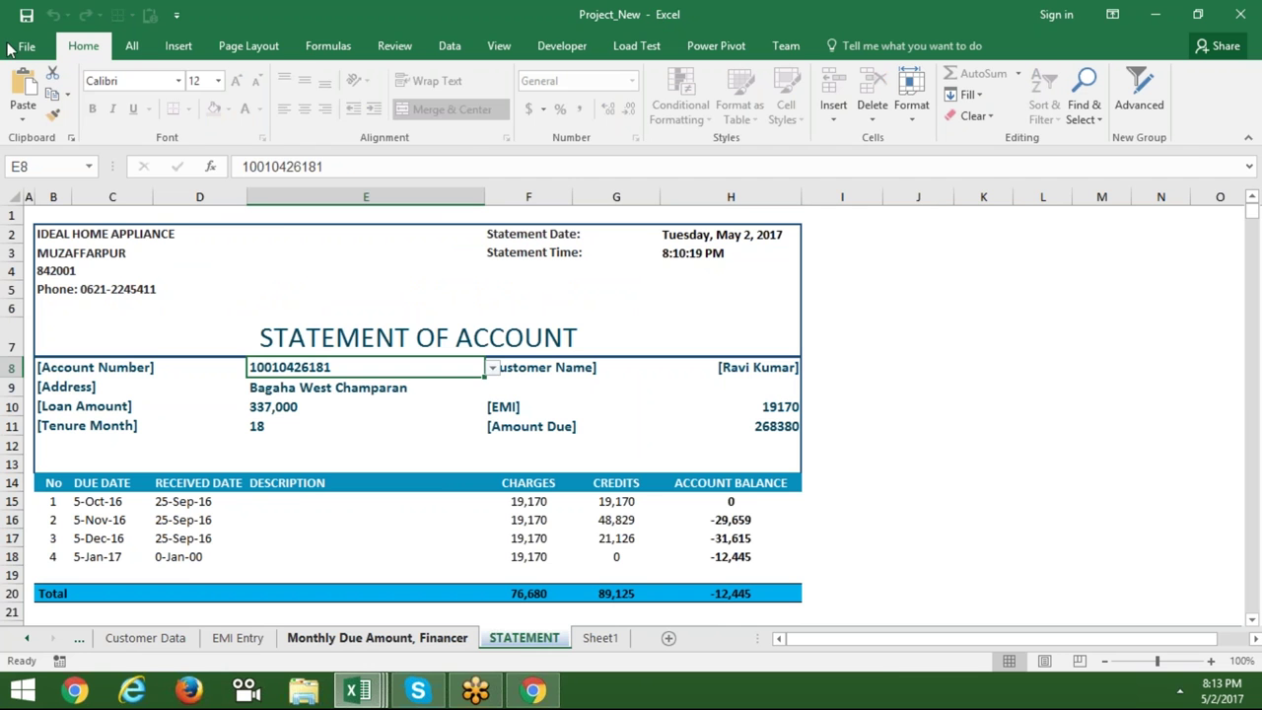
{"action": "key", "text": "Left"}
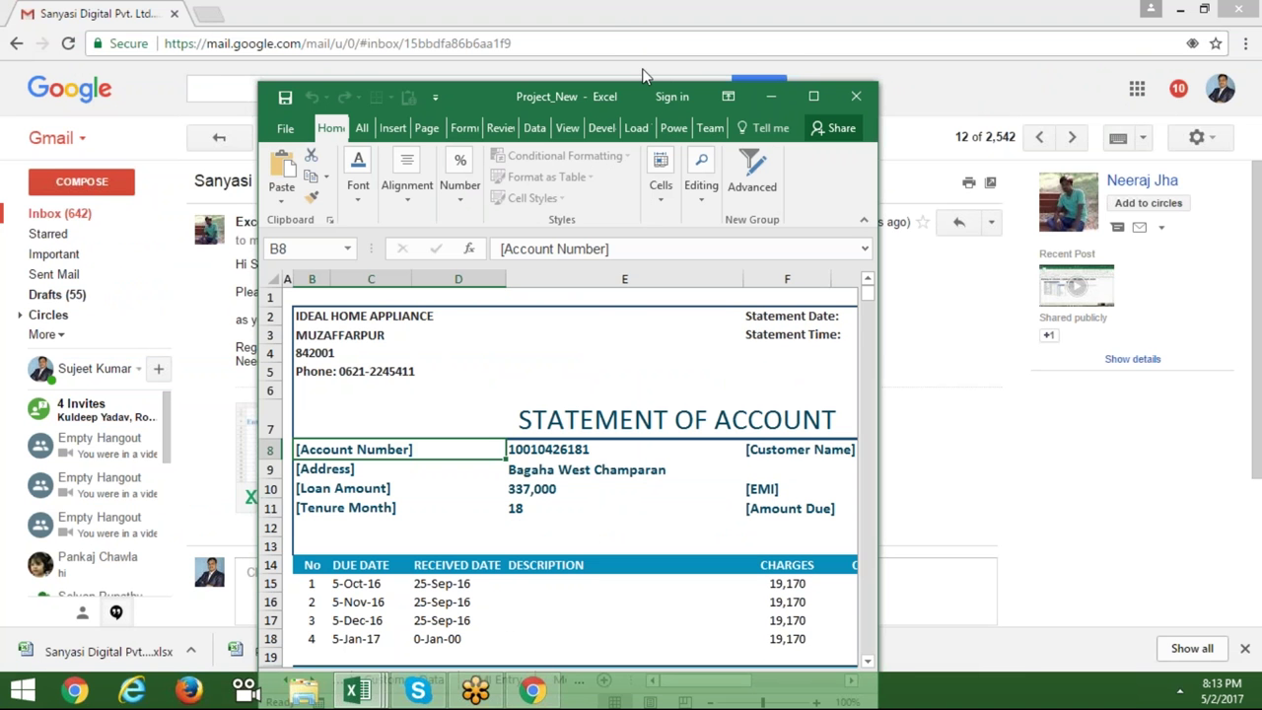
{"action": "double_click", "coordinate": [623, 94]}
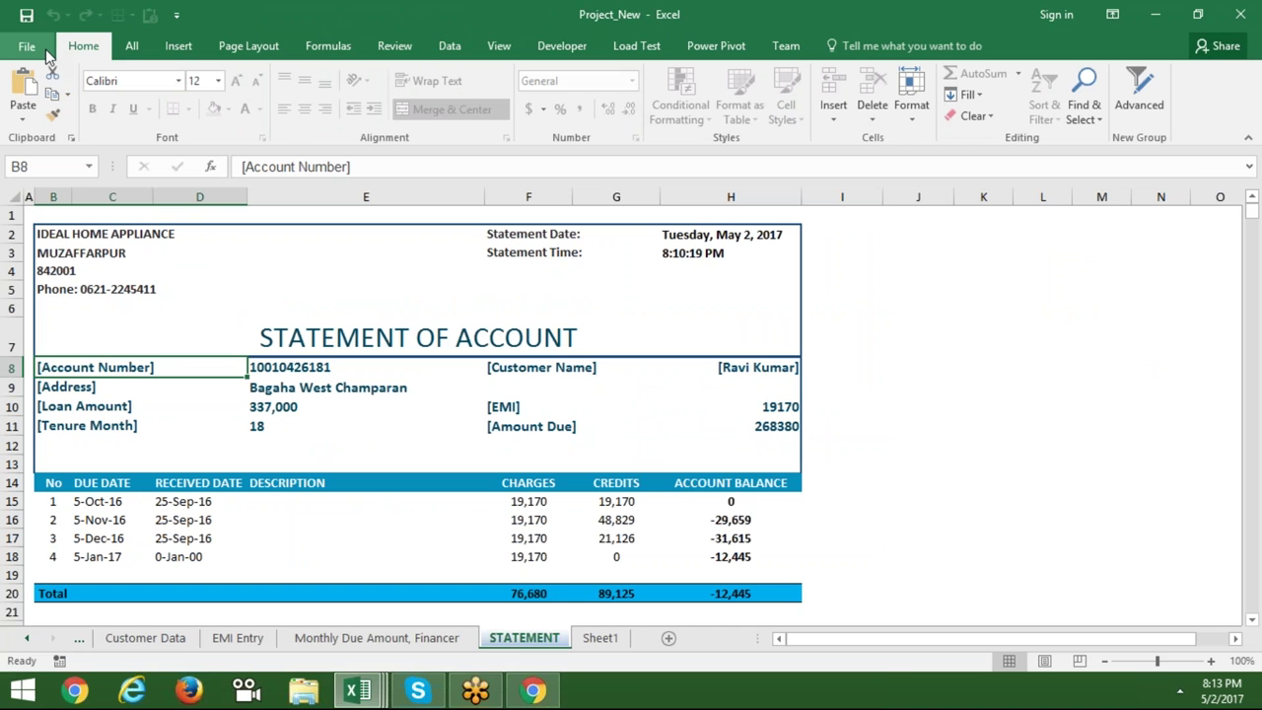
{"action": "left_click", "coordinate": [39, 47]}
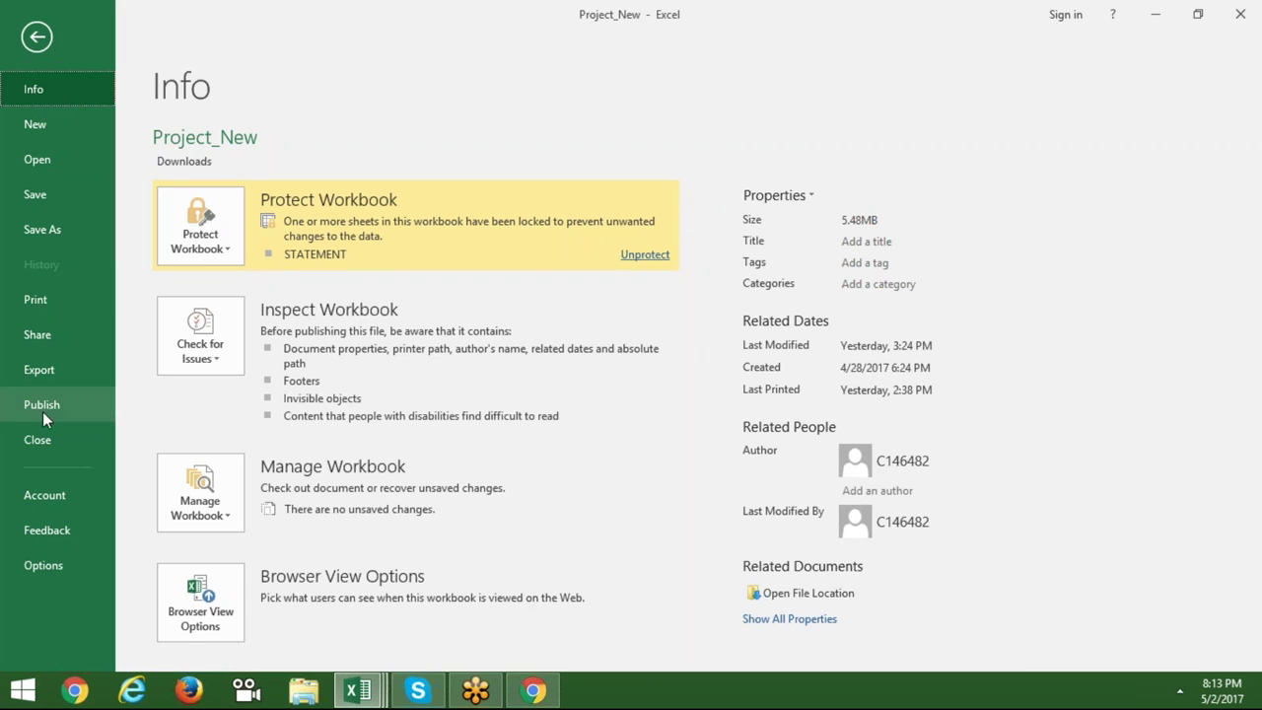
Step: Cancel closing the workbook, then select column S (Due Date) on Customer Data
{"action": "left_click", "coordinate": [49, 434]}
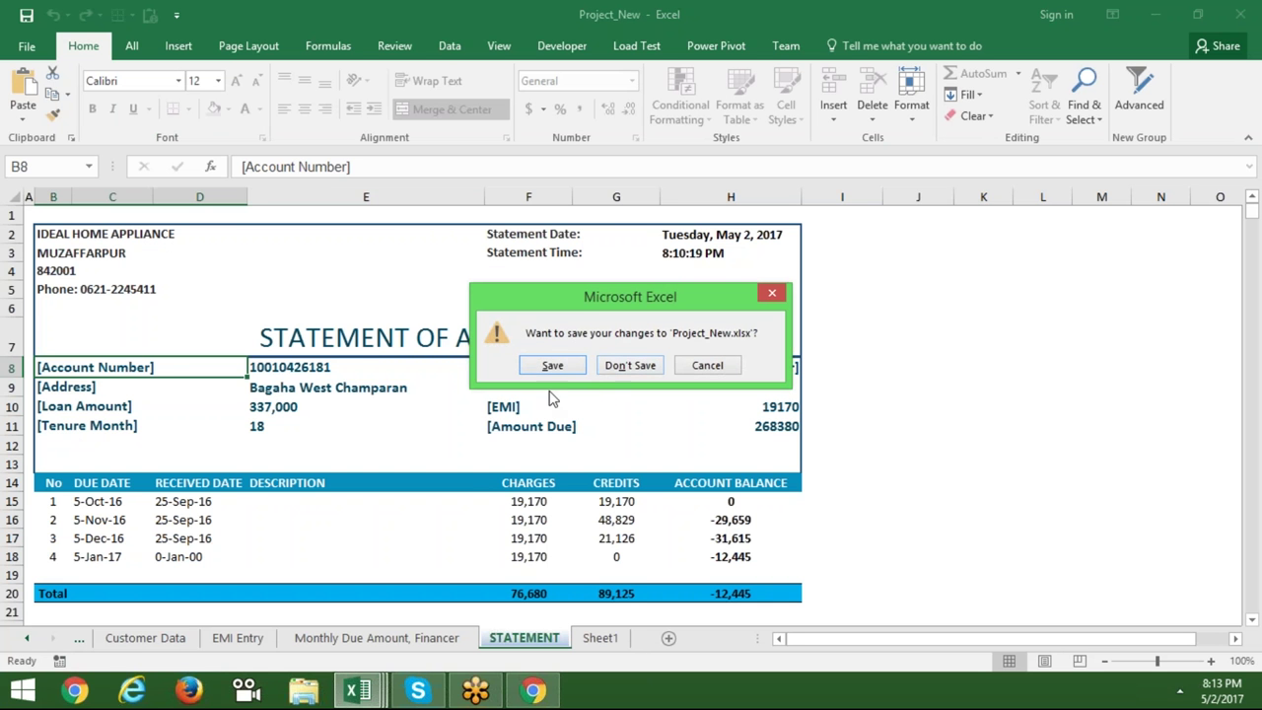
{"action": "left_click", "coordinate": [774, 301]}
{"action": "left_click", "coordinate": [168, 641]}
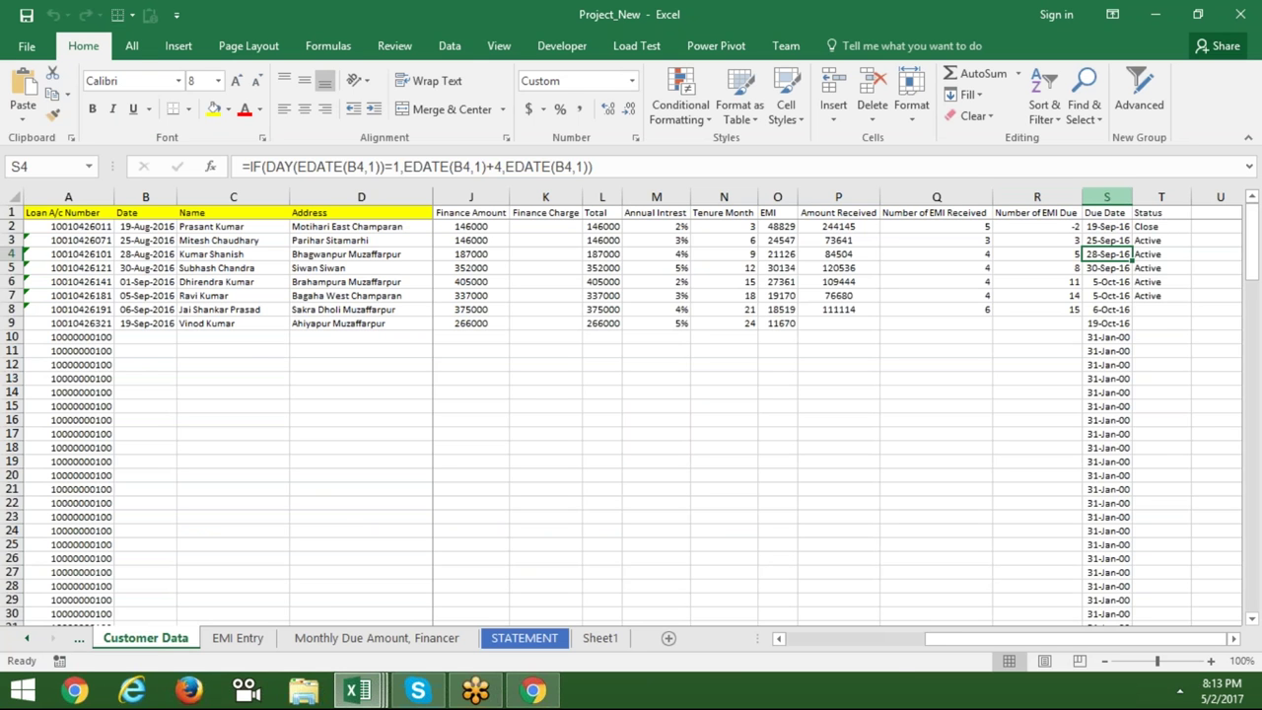
{"action": "left_click", "coordinate": [1106, 197]}
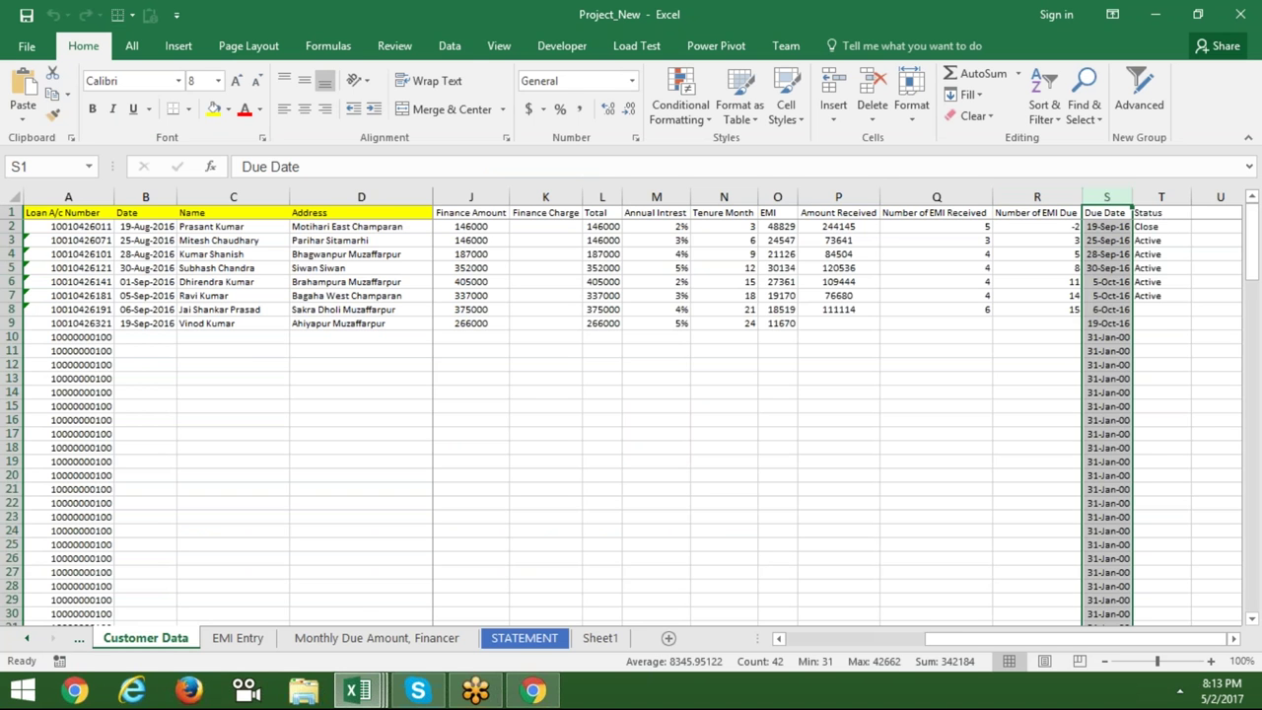
Step: Cycle through the Monthly Due Amount, EMI Entry and STATEMENT sheets, then restore the window size
{"action": "left_click", "coordinate": [372, 641]}
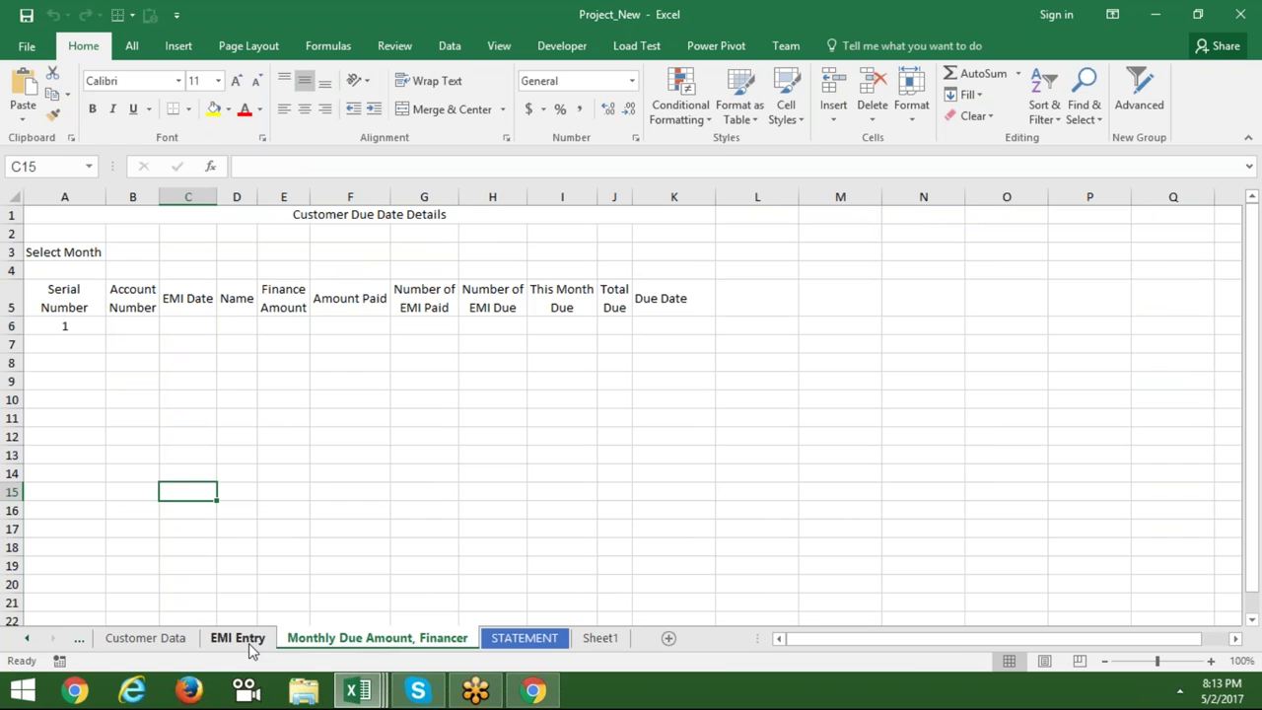
{"action": "left_click", "coordinate": [178, 640]}
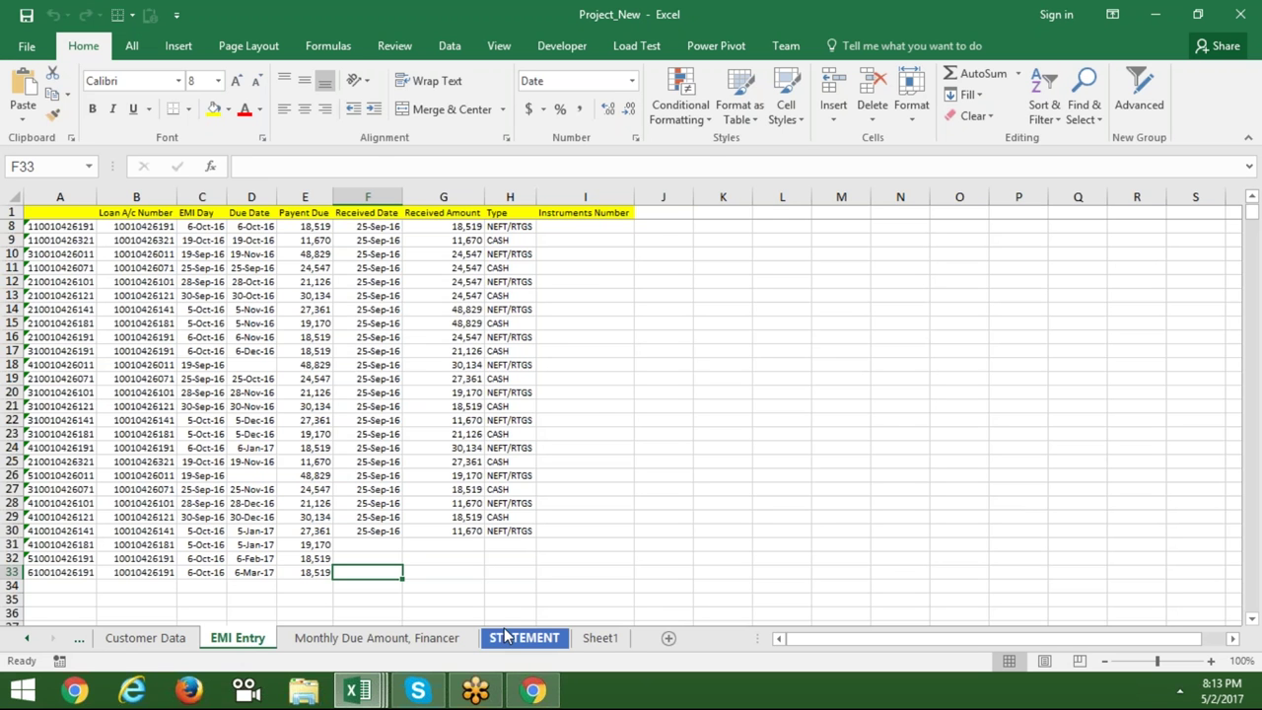
{"action": "left_click", "coordinate": [393, 641]}
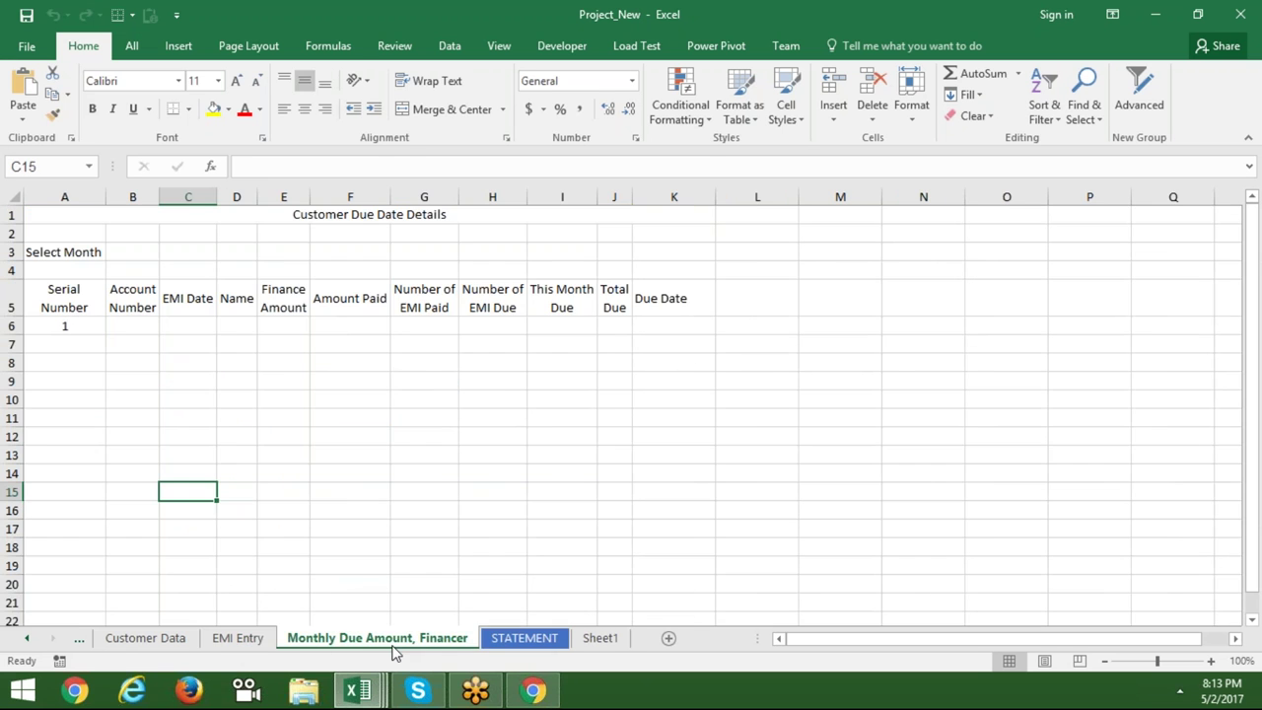
{"action": "left_click", "coordinate": [517, 641]}
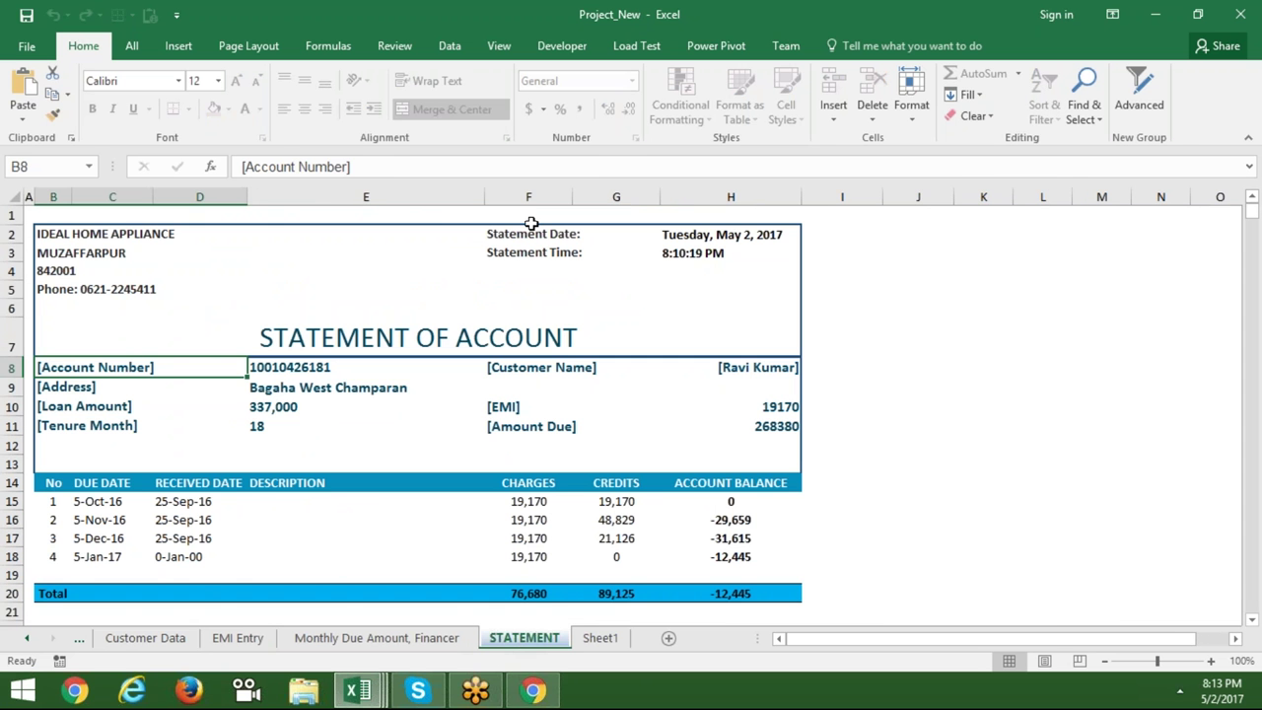
{"action": "double_click", "coordinate": [572, 15]}
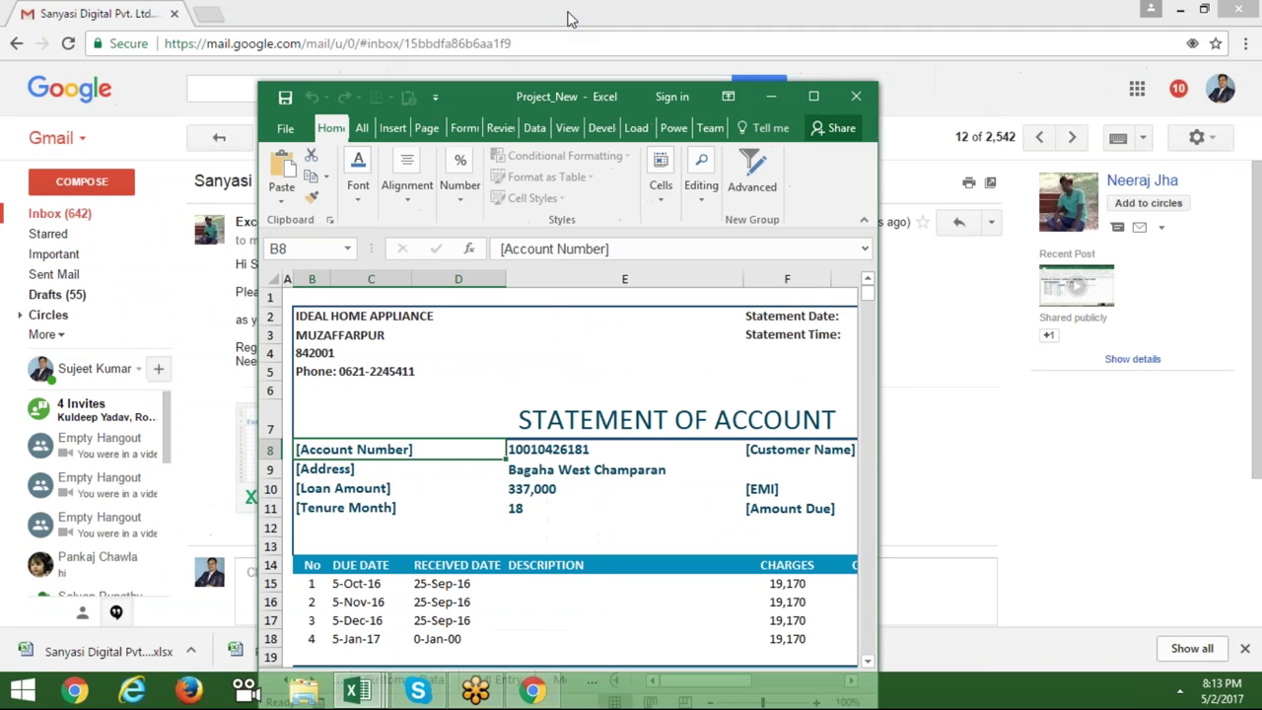
Step: Close Project_New.xlsx with Don't Save and bring the Gmail message forward
{"action": "left_click", "coordinate": [856, 96]}
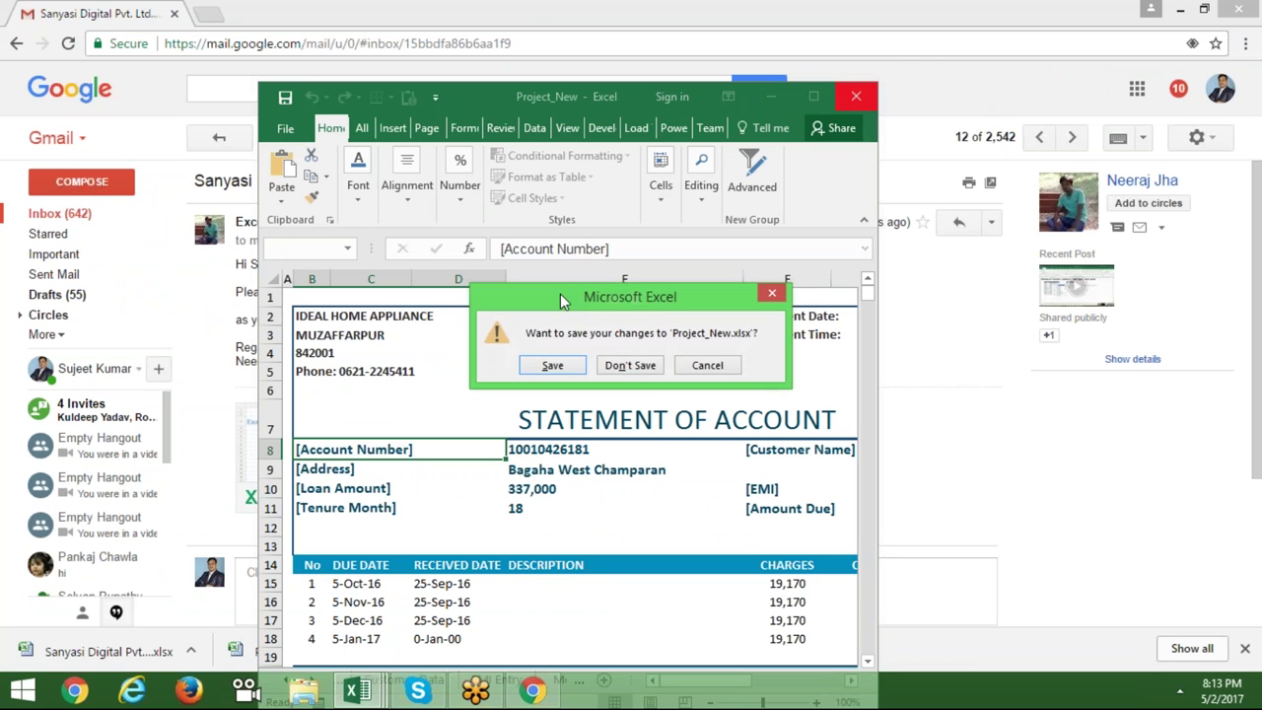
{"action": "left_click", "coordinate": [620, 368]}
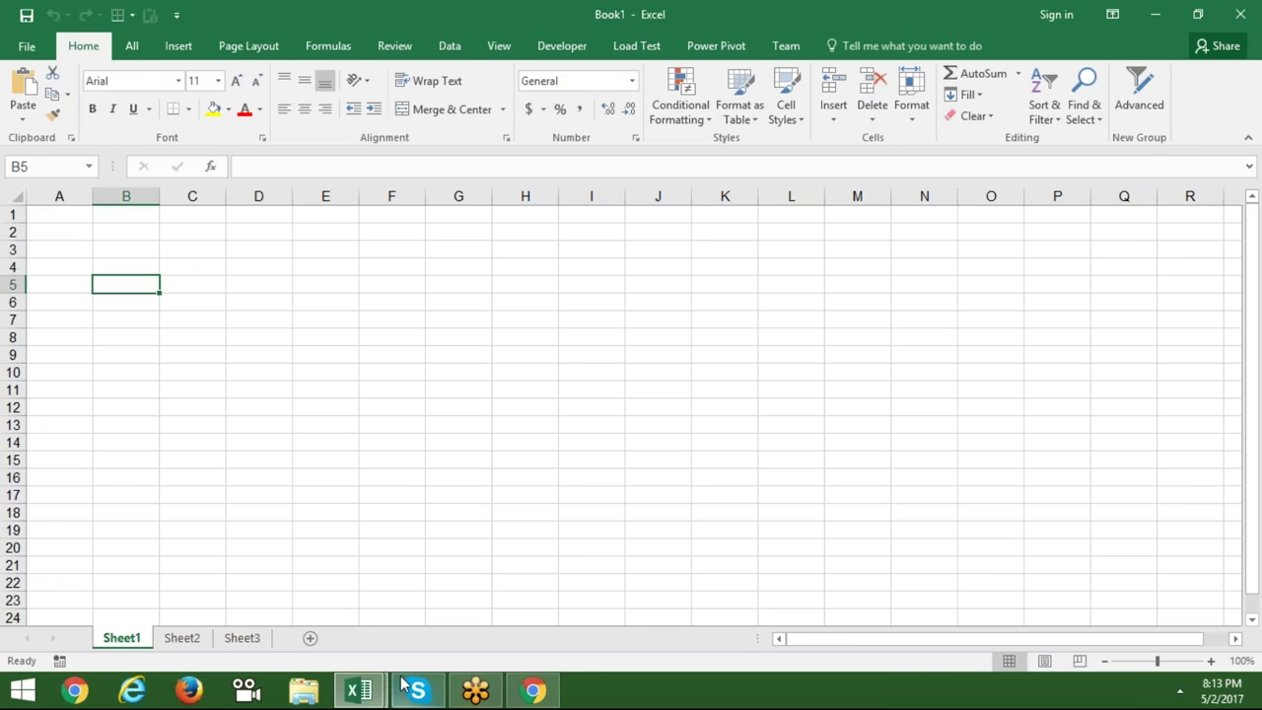
{"action": "mouse_move", "coordinate": [532, 690]}
{"action": "left_click", "coordinate": [428, 557]}
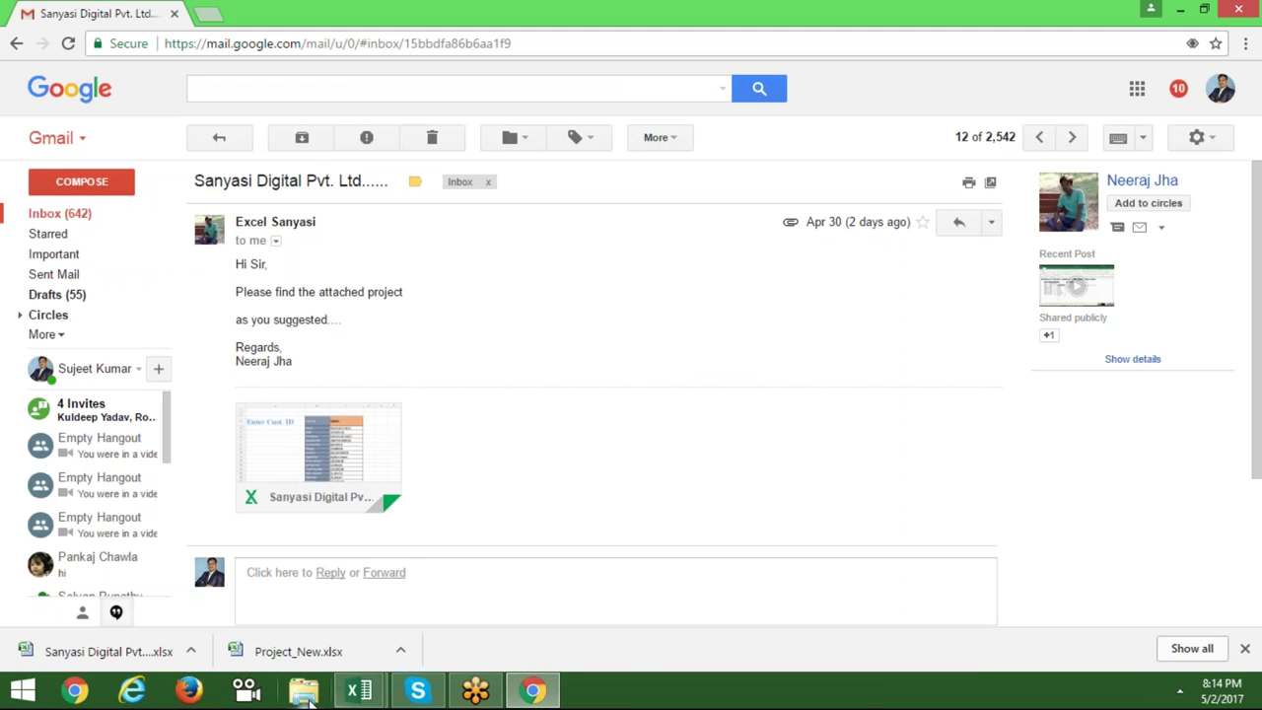
Step: In File Explorer's Downloads, drag the Sanyasi Digital Pvt. Ltd. workbook onto Excel's taskbar button
{"action": "left_click", "coordinate": [307, 696]}
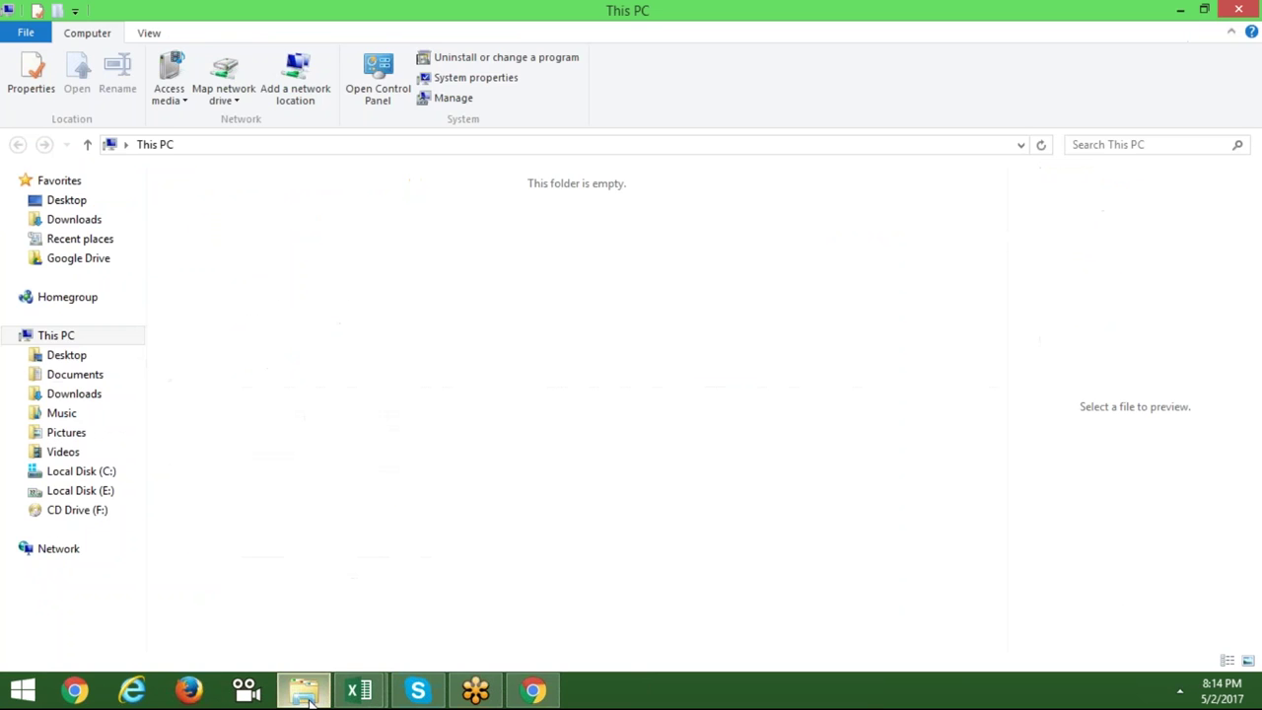
{"action": "left_click", "coordinate": [95, 395]}
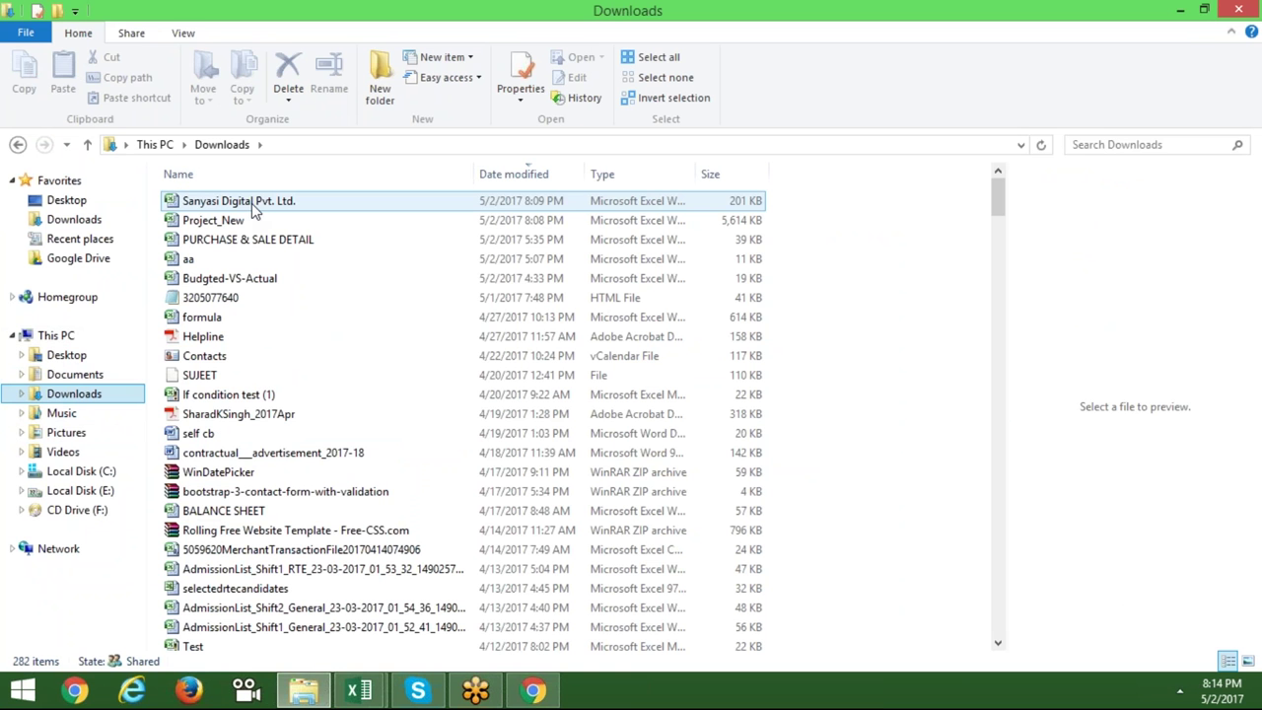
{"action": "left_click", "coordinate": [252, 202]}
{"action": "left_click_drag", "start_coordinate": [264, 220], "coordinate": [399, 622]}
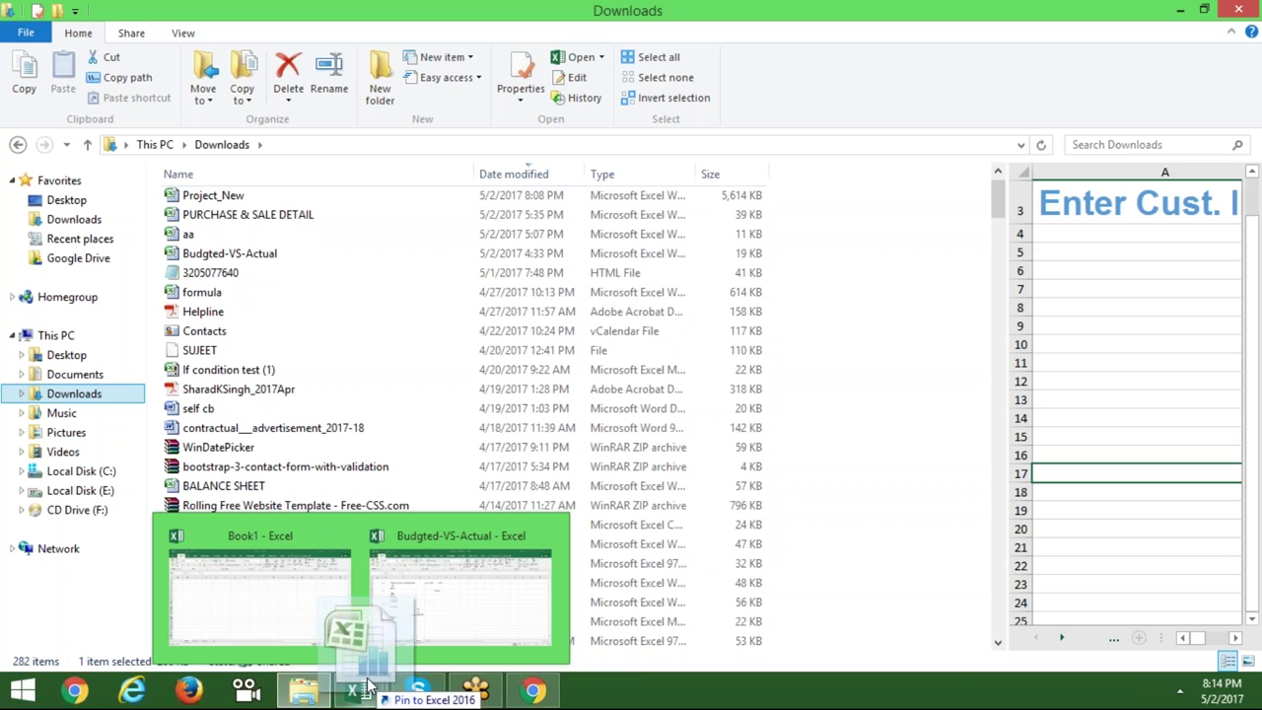
{"action": "mouse_move", "coordinate": [399, 622]}
{"action": "left_mouse_down"}
{"action": "mouse_move", "coordinate": [370, 693]}
{"action": "mouse_move", "coordinate": [306, 627]}
{"action": "mouse_move", "coordinate": [446, 655]}
{"action": "left_mouse_up"}
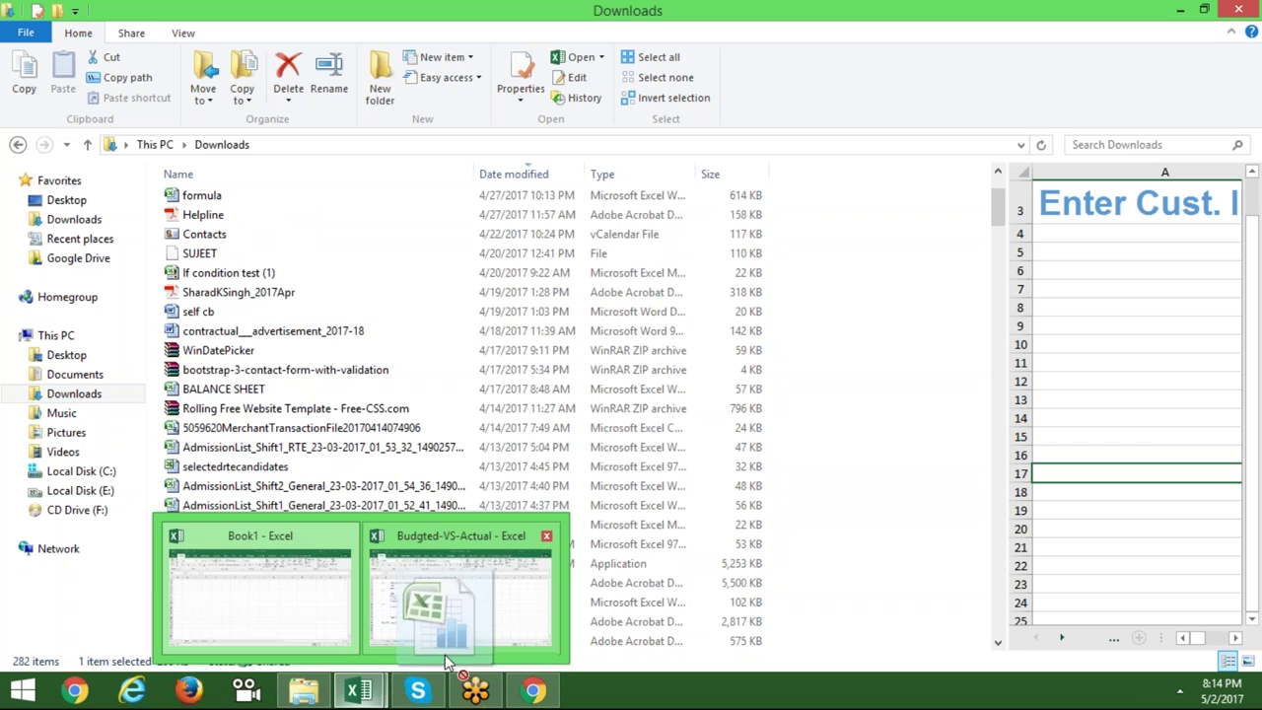
{"action": "left_click_drag", "start_coordinate": [446, 655], "coordinate": [363, 693]}
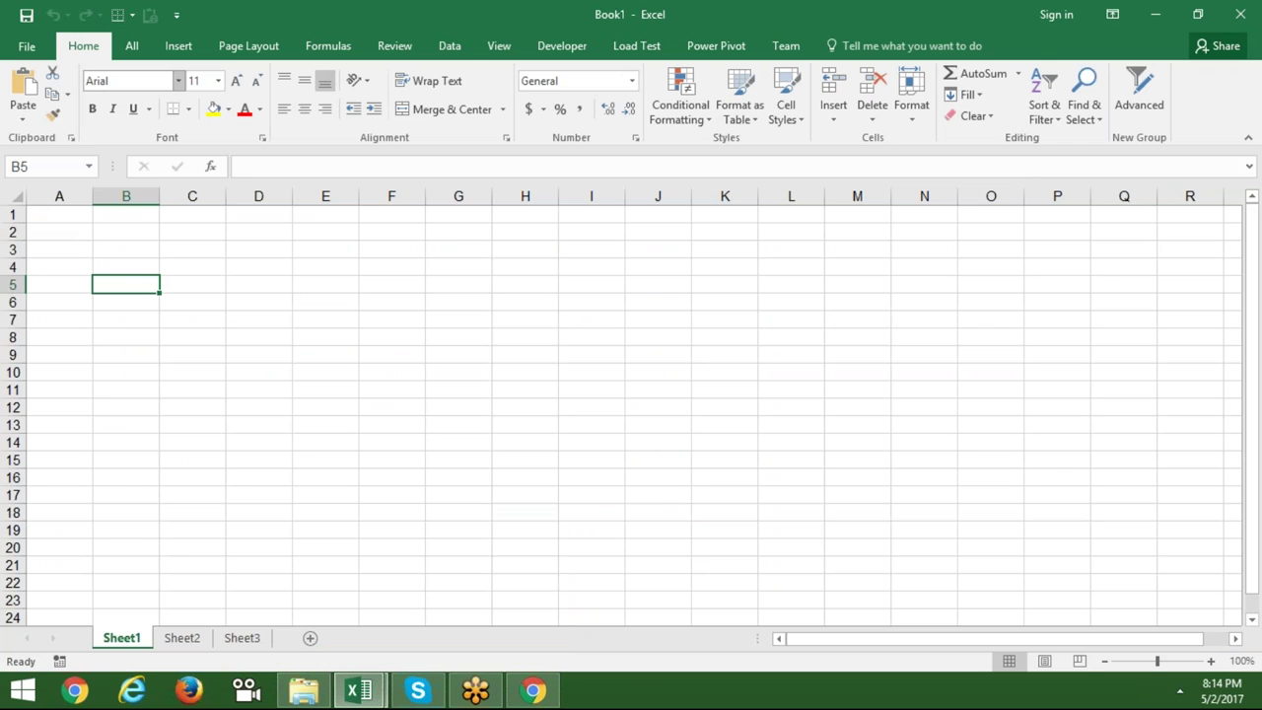
Step: Open Sanyasi Digital Pvt. Ltd. from Downloads via File > Open > Browse and bring its window up
{"action": "left_click_drag", "start_coordinate": [362, 693], "coordinate": [36, 52]}
{"action": "left_click", "coordinate": [35, 50]}
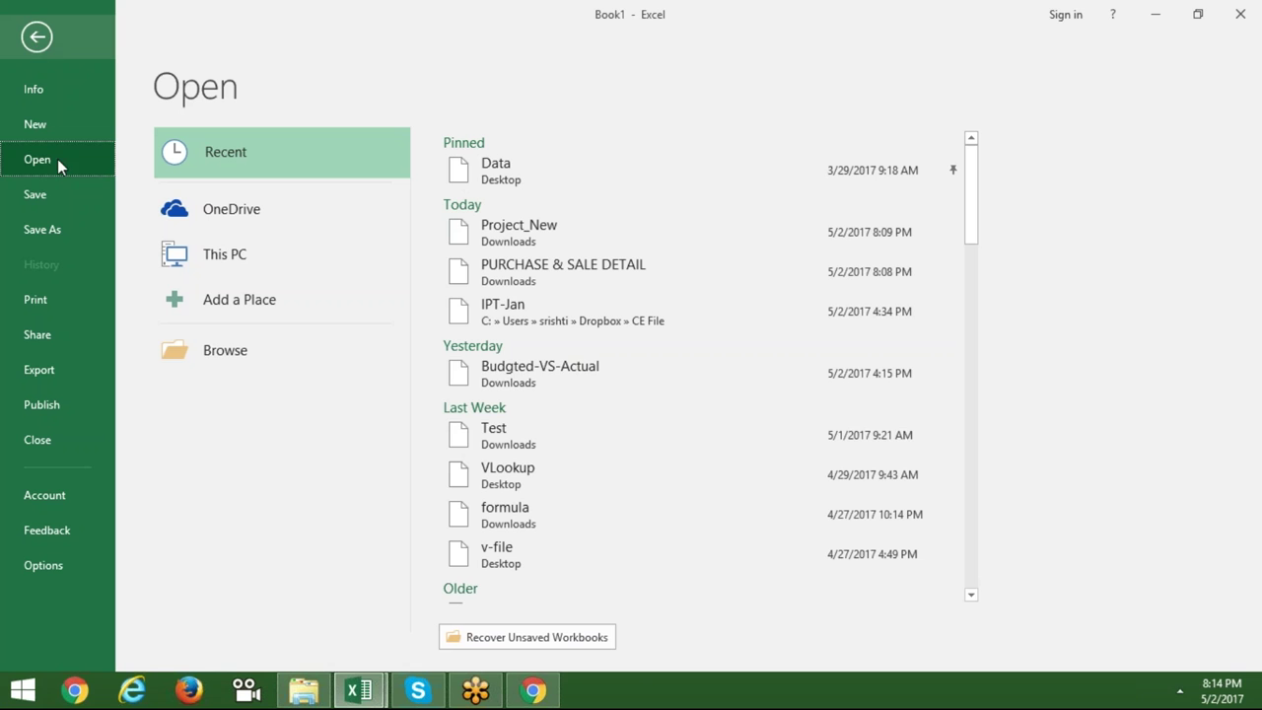
{"action": "left_click", "coordinate": [247, 350]}
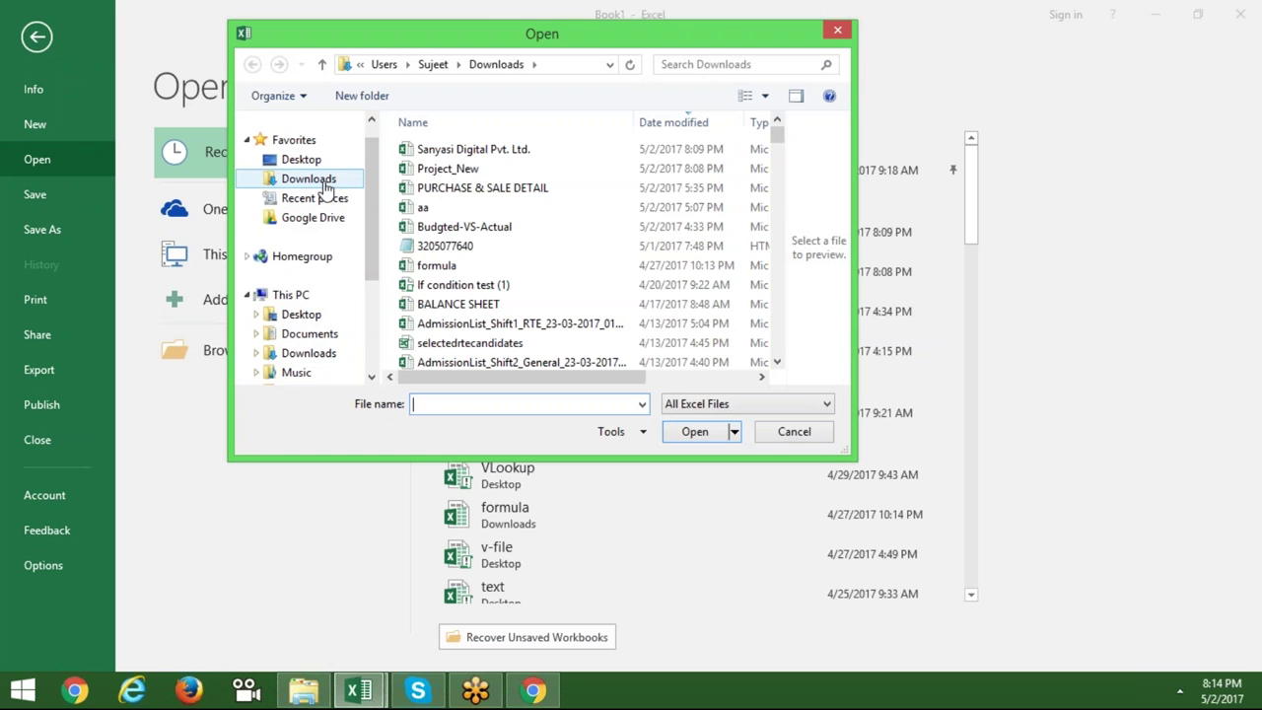
{"action": "double_click", "coordinate": [453, 158]}
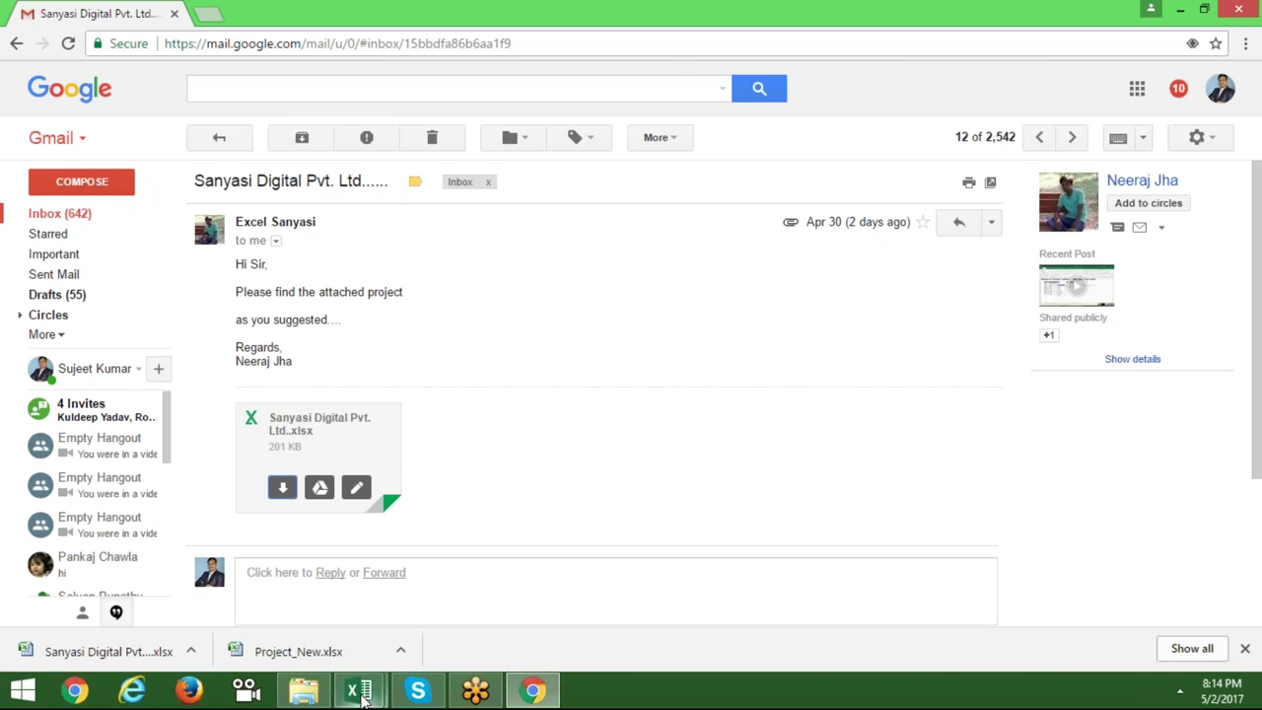
{"action": "left_click", "coordinate": [360, 690]}
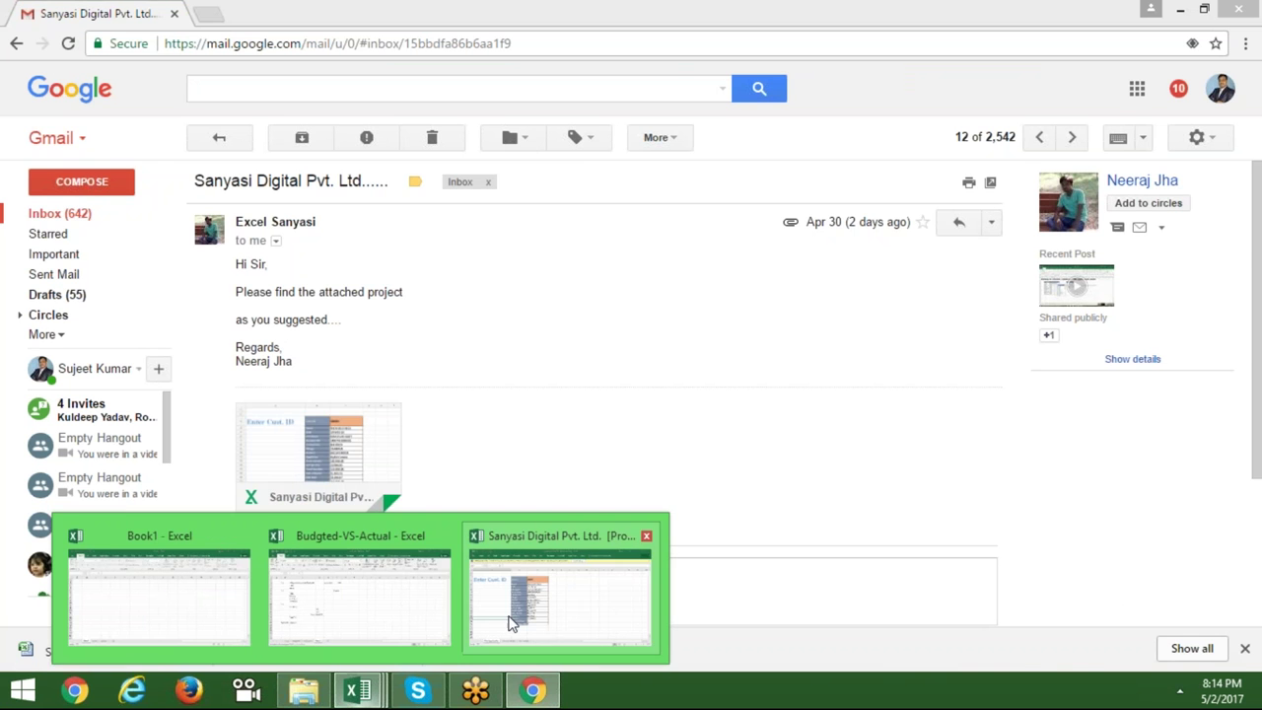
{"action": "left_click", "coordinate": [496, 616]}
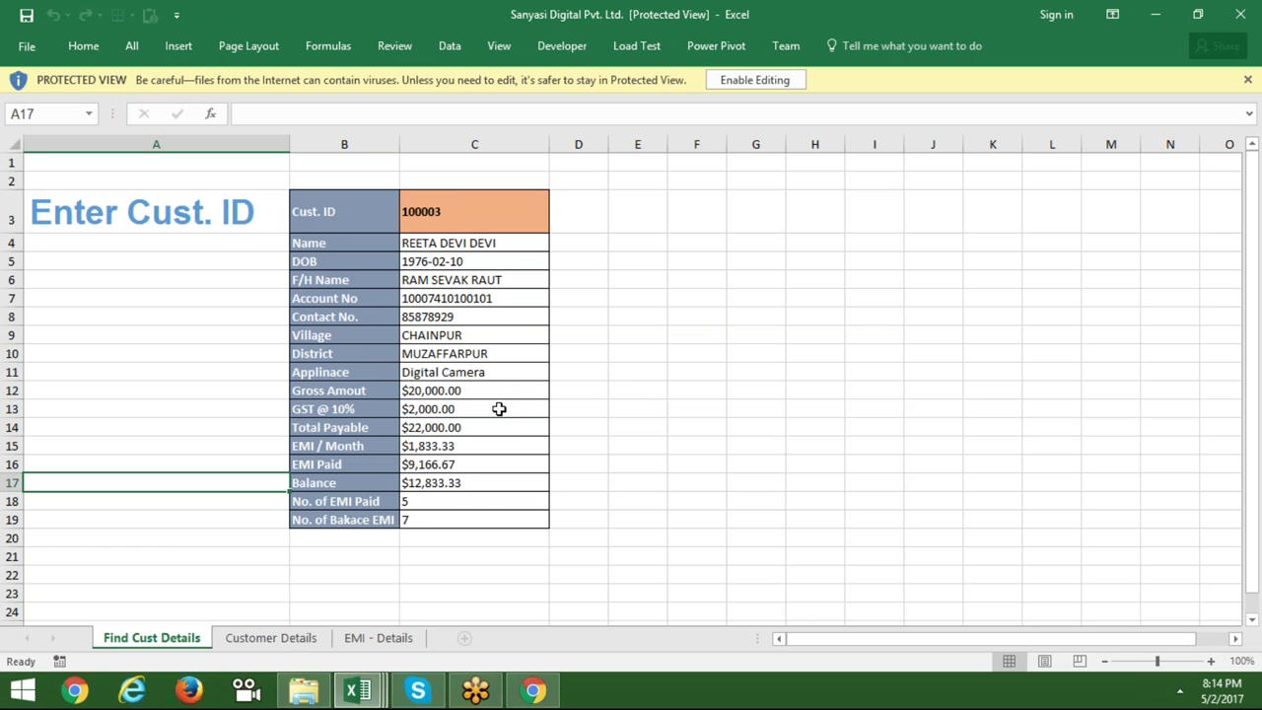
Step: Browse the Customer Details, Find Cust Details and EMI - Details sheets, then close the Sanyasi workbook
{"action": "left_click", "coordinate": [276, 638]}
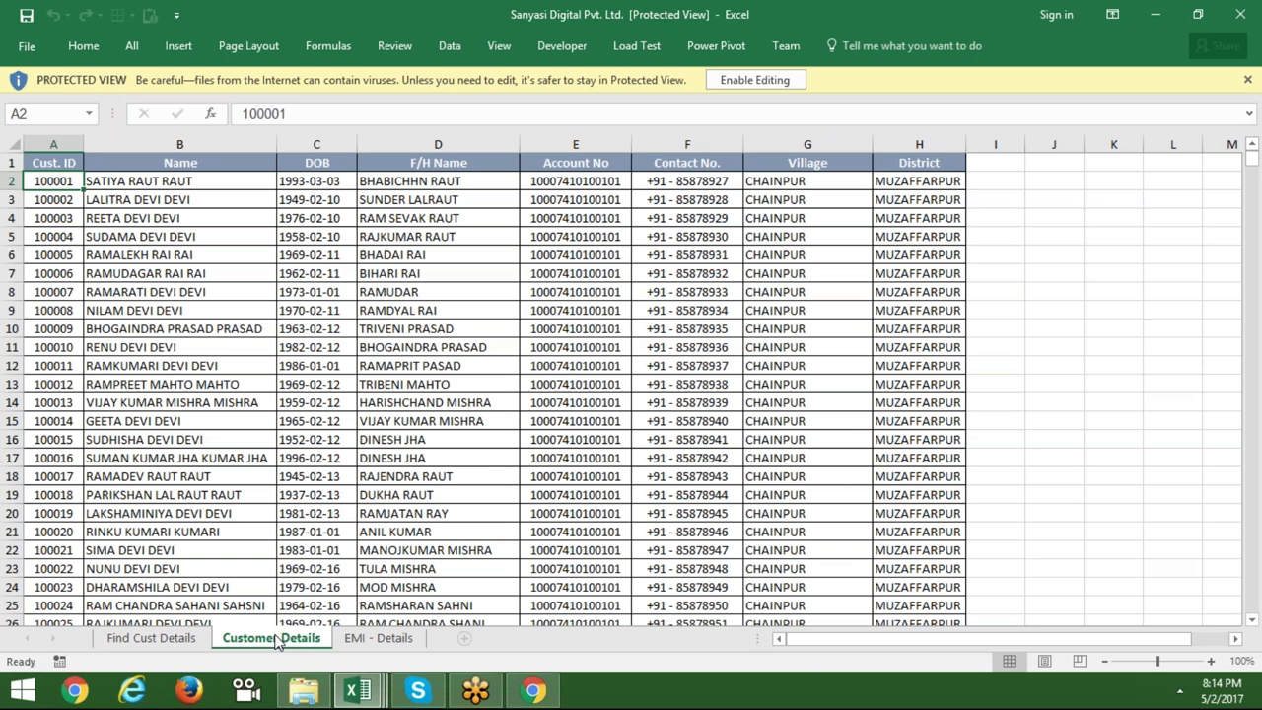
{"action": "left_click", "coordinate": [189, 639]}
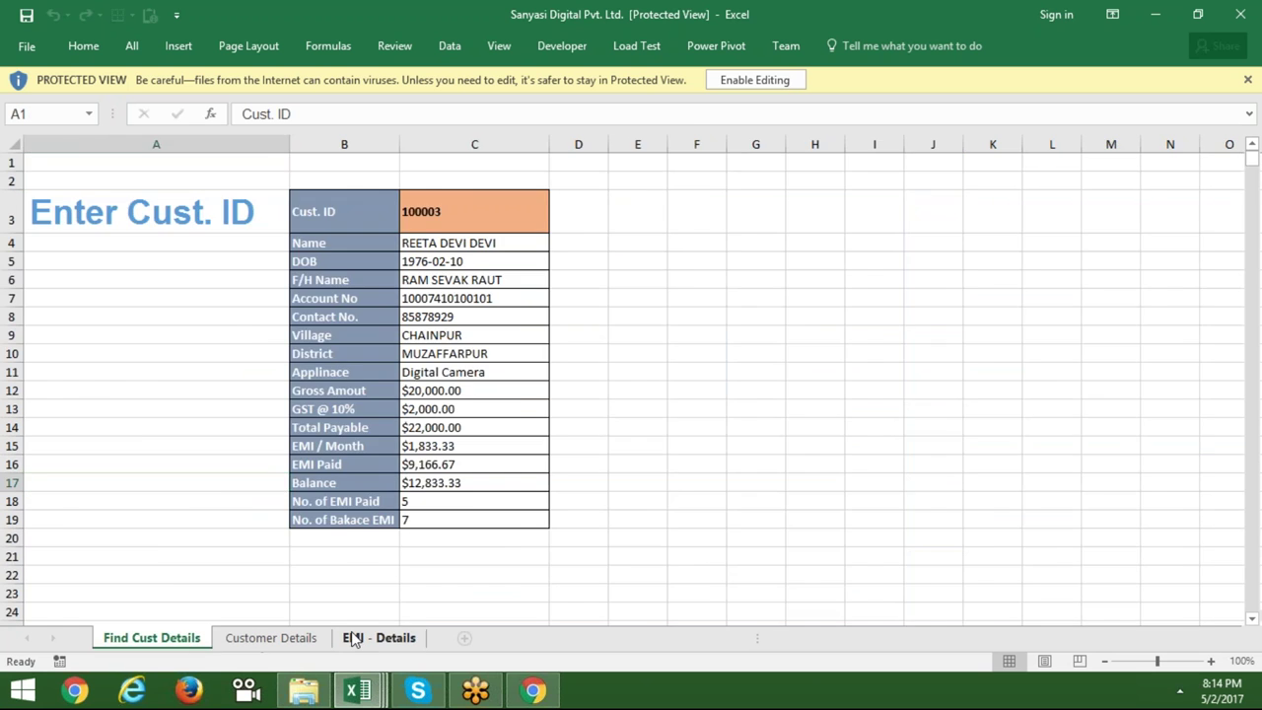
{"action": "left_click", "coordinate": [353, 638]}
{"action": "key", "text": "Right"}
{"action": "key", "text": "Right"}
{"action": "key", "text": "Right"}
{"action": "key", "text": "Right"}
{"action": "key", "text": "Right"}
{"action": "key", "text": "Right"}
{"action": "key", "text": "Right"}
{"action": "key", "text": "Right"}
{"action": "key", "text": "Right"}
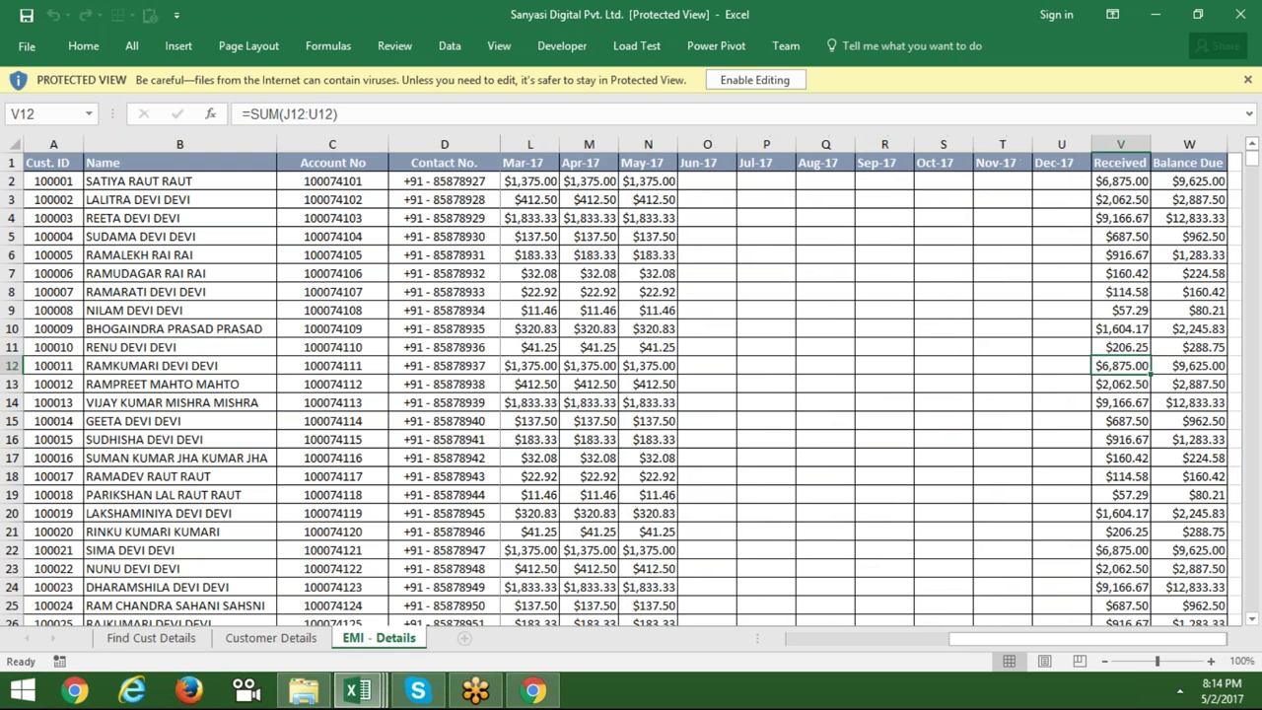
{"action": "key", "text": "ctrl+Left"}
{"action": "key", "text": "ctrl+Left"}
{"action": "left_click", "coordinate": [706, 199]}
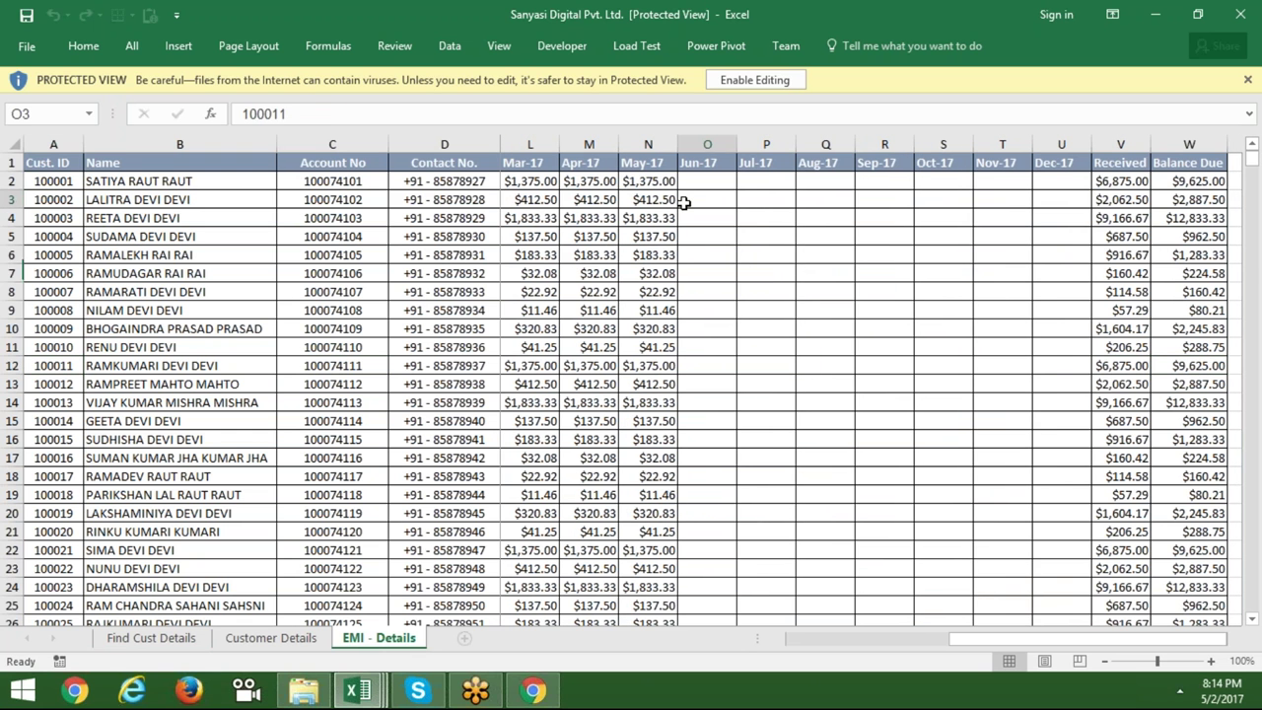
{"action": "left_click", "coordinate": [1259, 14]}
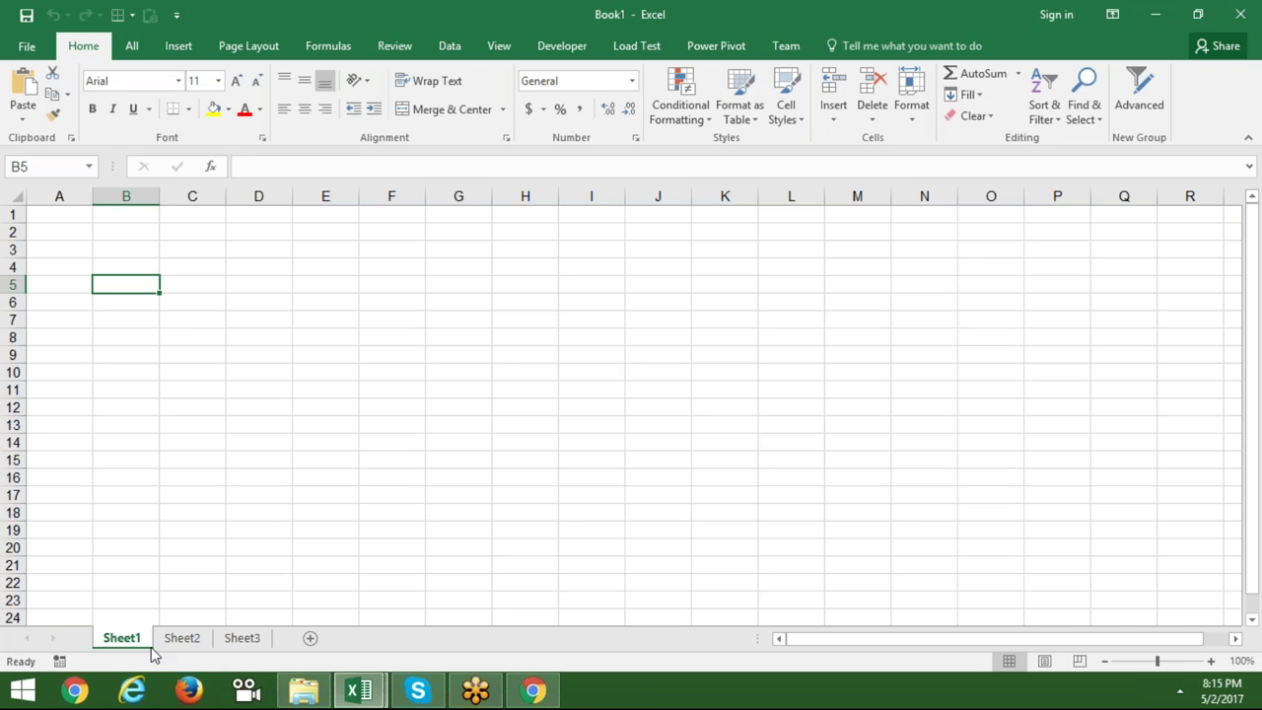
Step: After selecting cells C24 and J17, rename the Sheet1 tab to 'Data'
{"action": "left_click", "coordinate": [194, 614]}
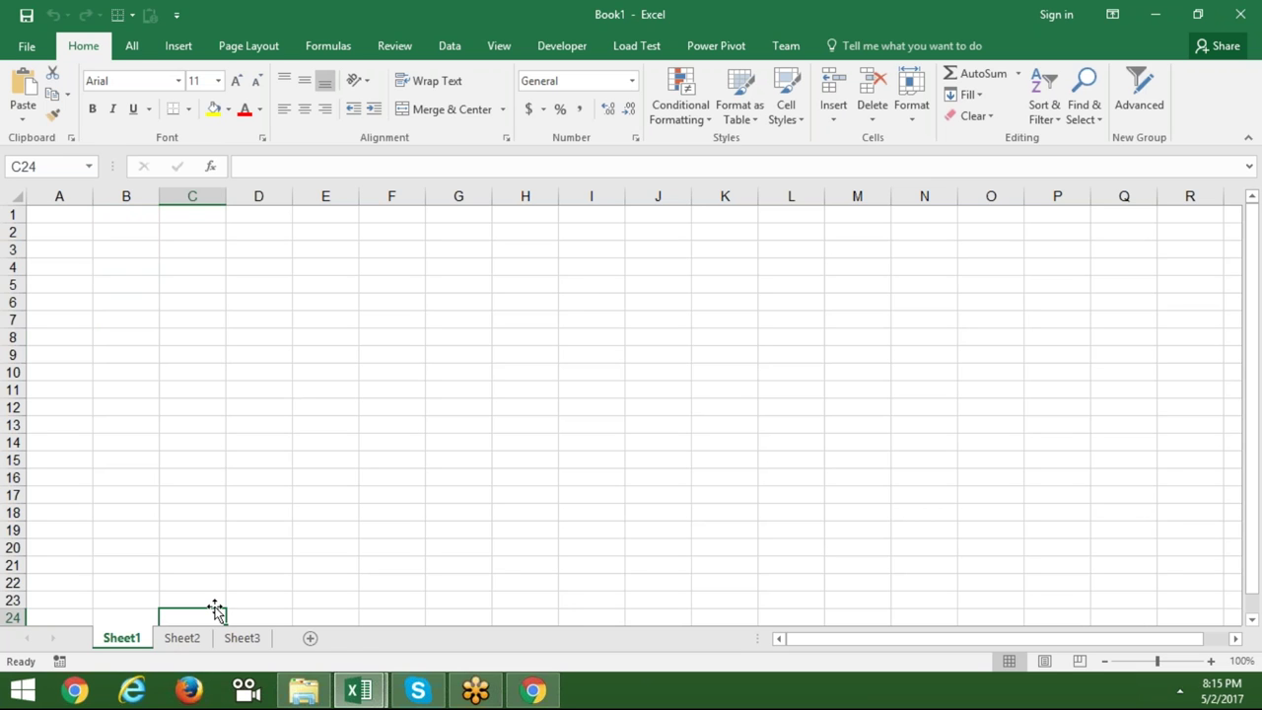
{"action": "left_click", "coordinate": [683, 501]}
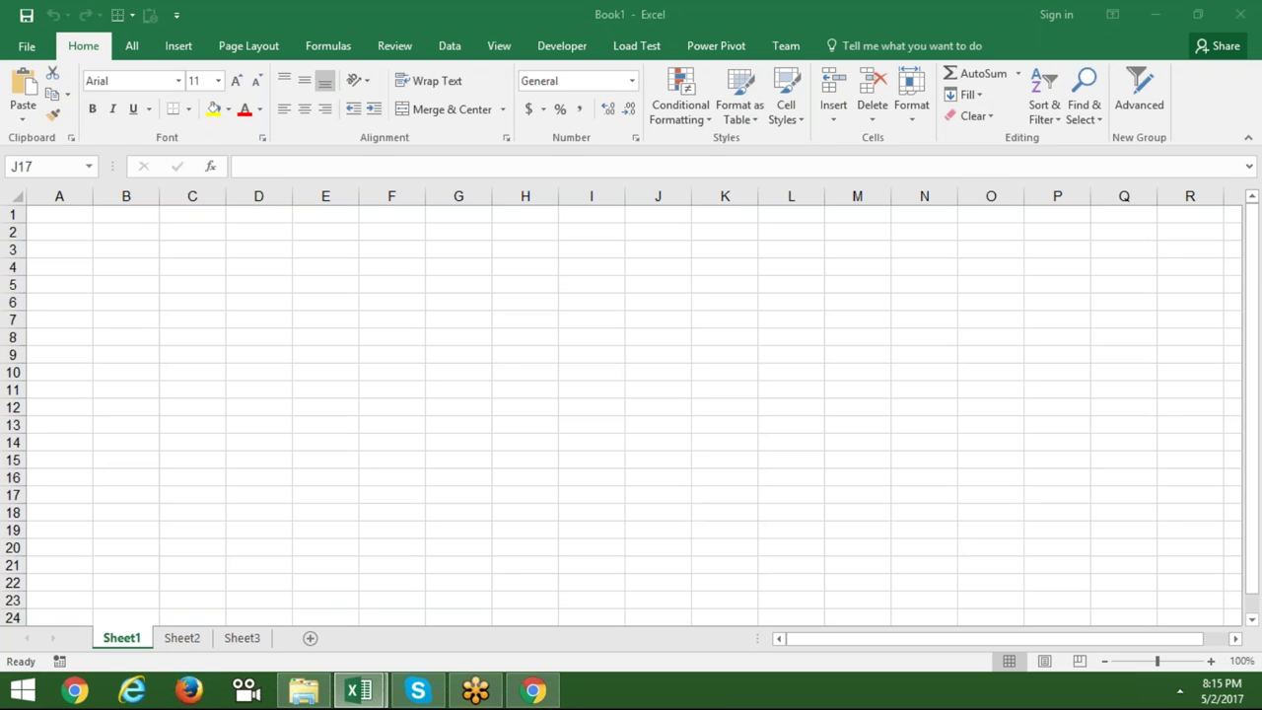
{"action": "left_click", "coordinate": [118, 636]}
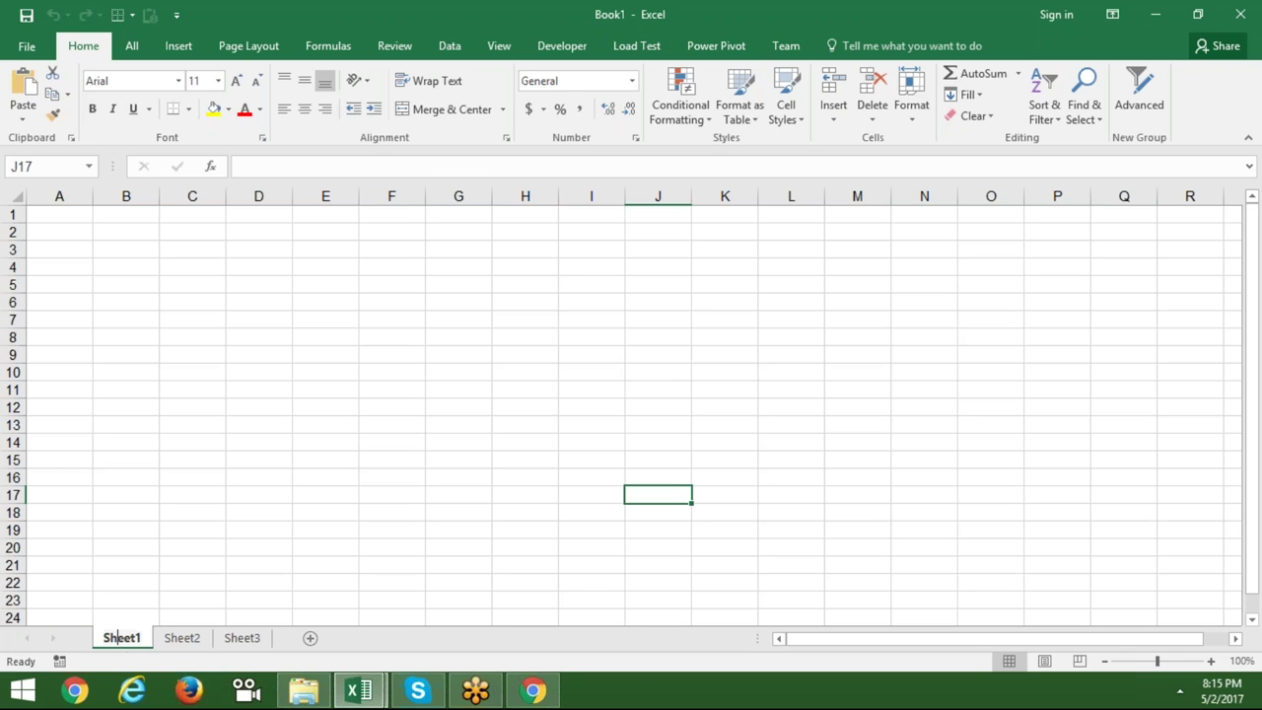
{"action": "double_click", "coordinate": [118, 637]}
{"action": "left_click", "coordinate": [117, 637]}
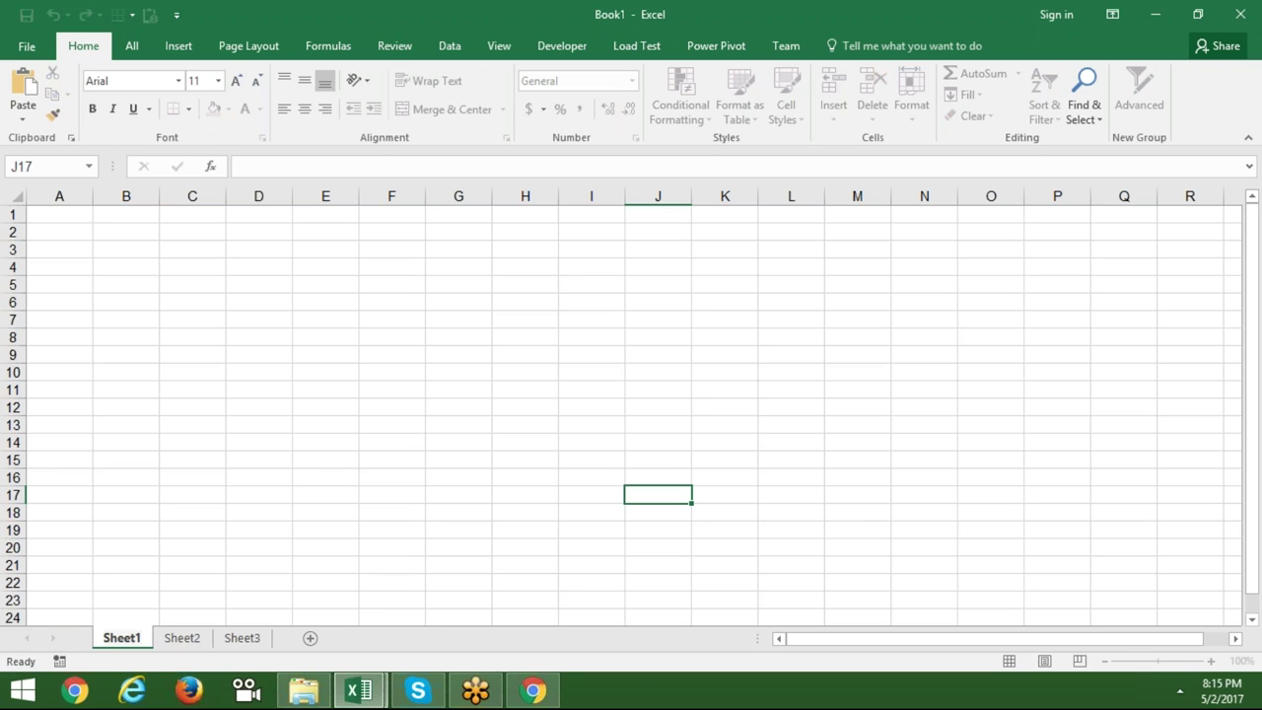
{"action": "double_click", "coordinate": [117, 636]}
{"action": "type", "text": "Data"}
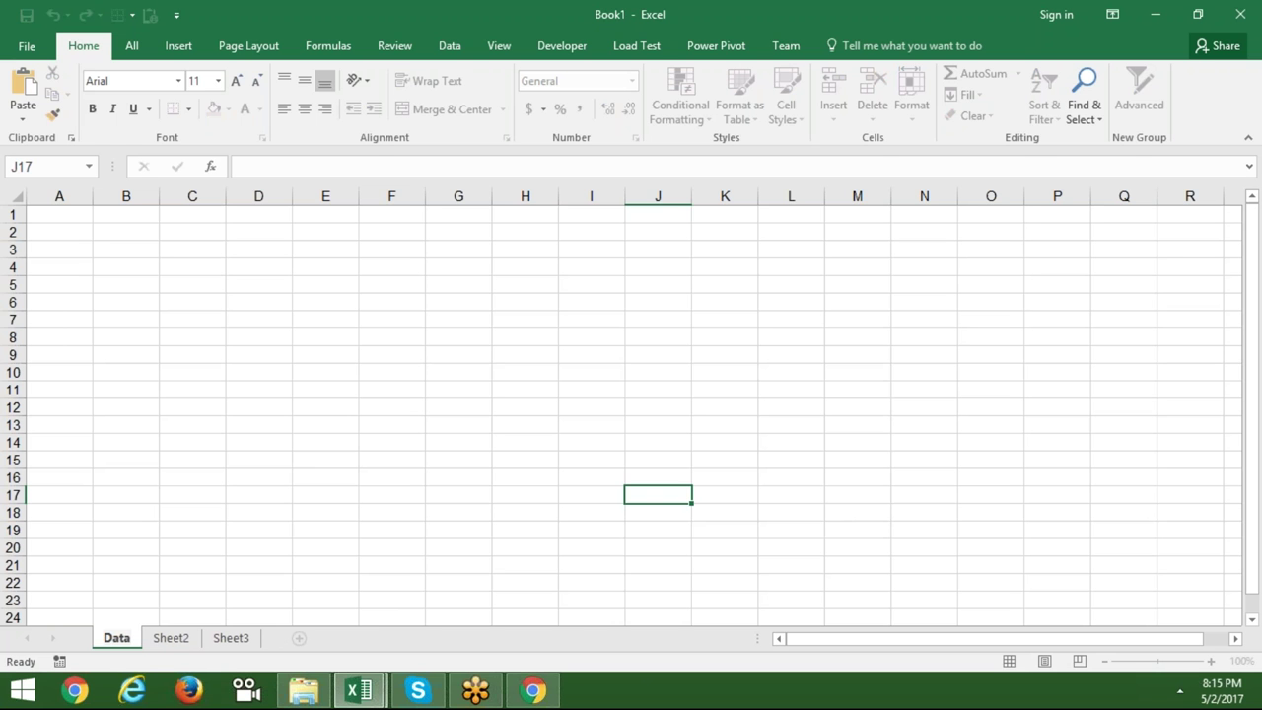
{"action": "left_click", "coordinate": [114, 487]}
{"action": "key", "text": "ctrl+Up"}
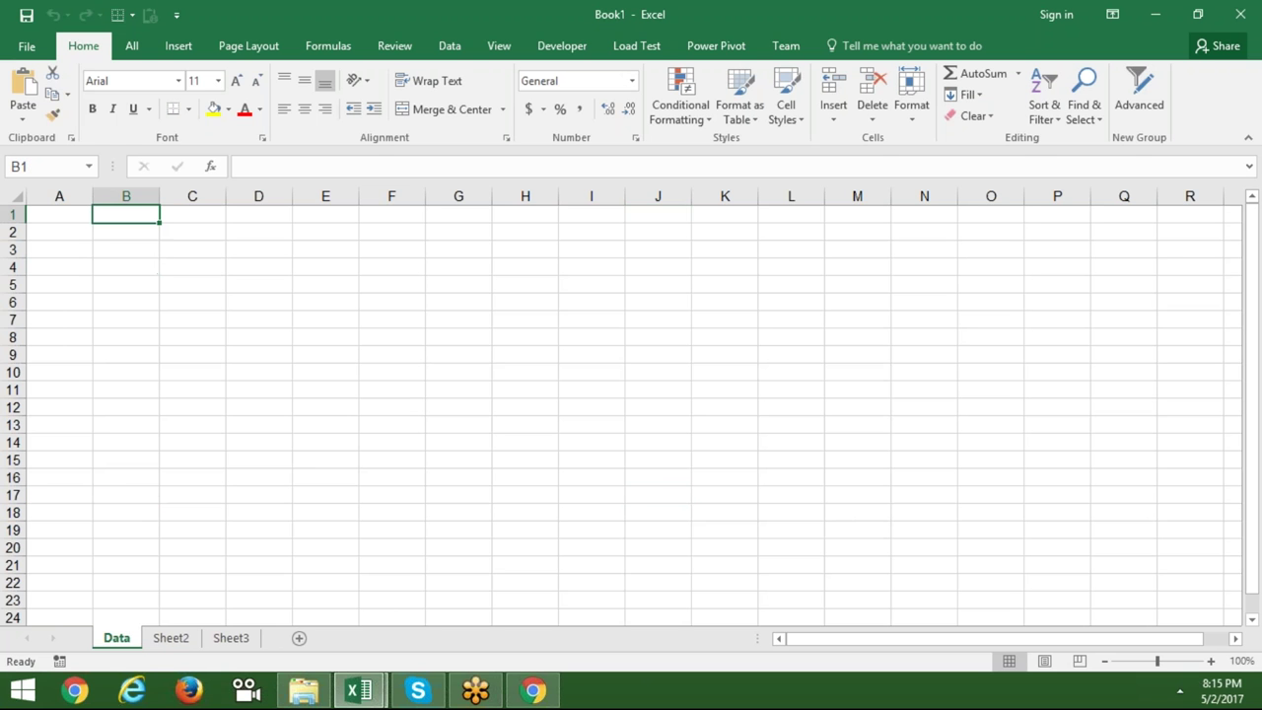
Step: Enter the CID header in A1 and 1 as the first customer ID in A2
{"action": "left_click", "coordinate": [59, 214]}
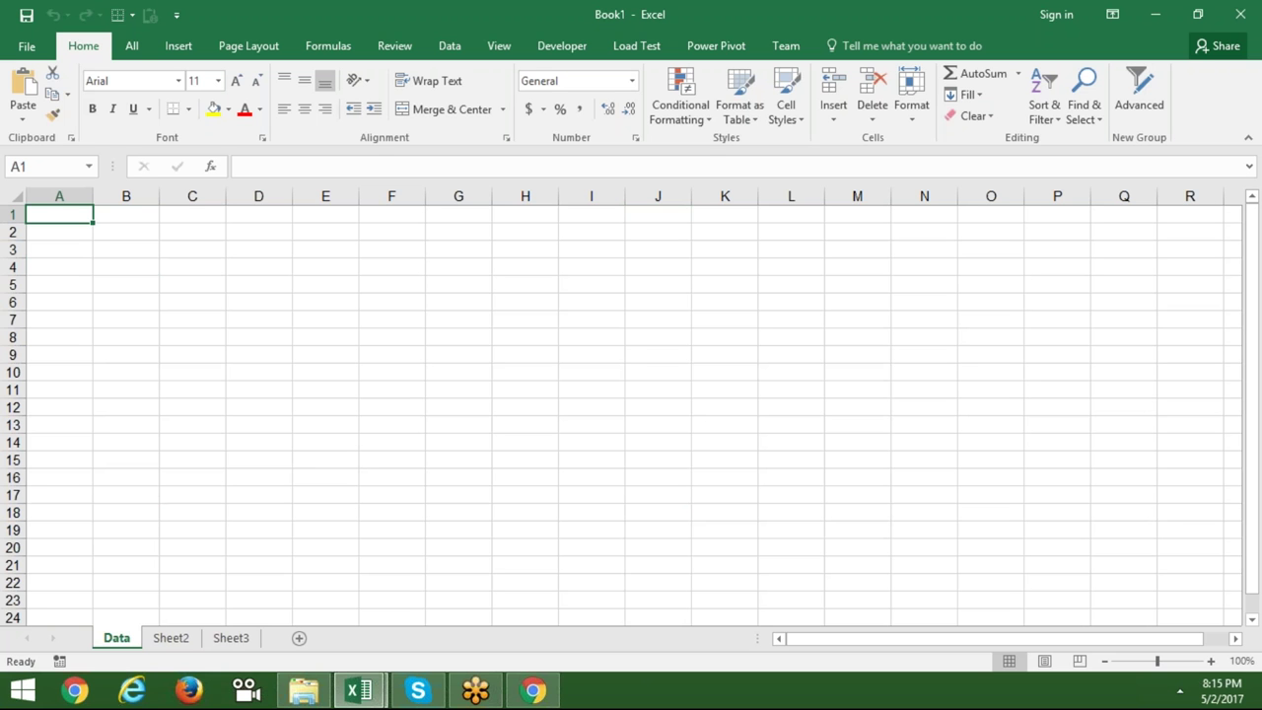
{"action": "type", "text": "CID"}
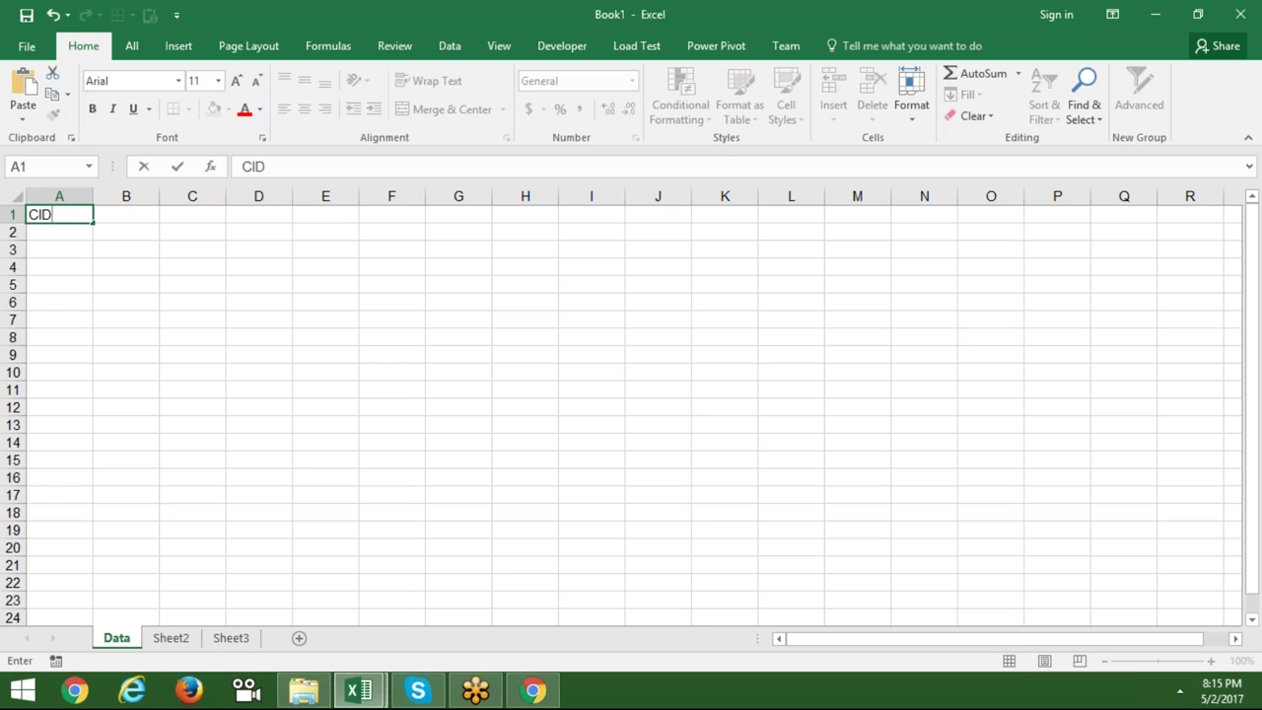
{"action": "key", "text": "Return"}
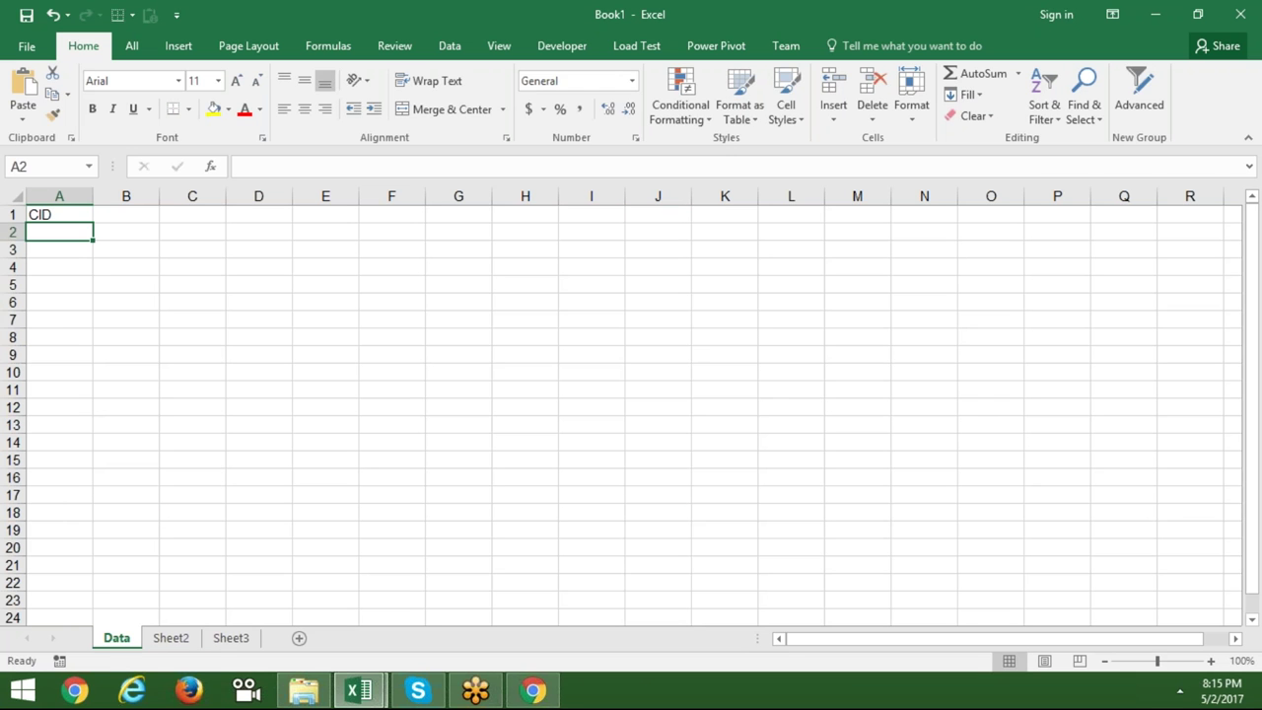
{"action": "type", "text": "1"}
{"action": "key", "text": "Return"}
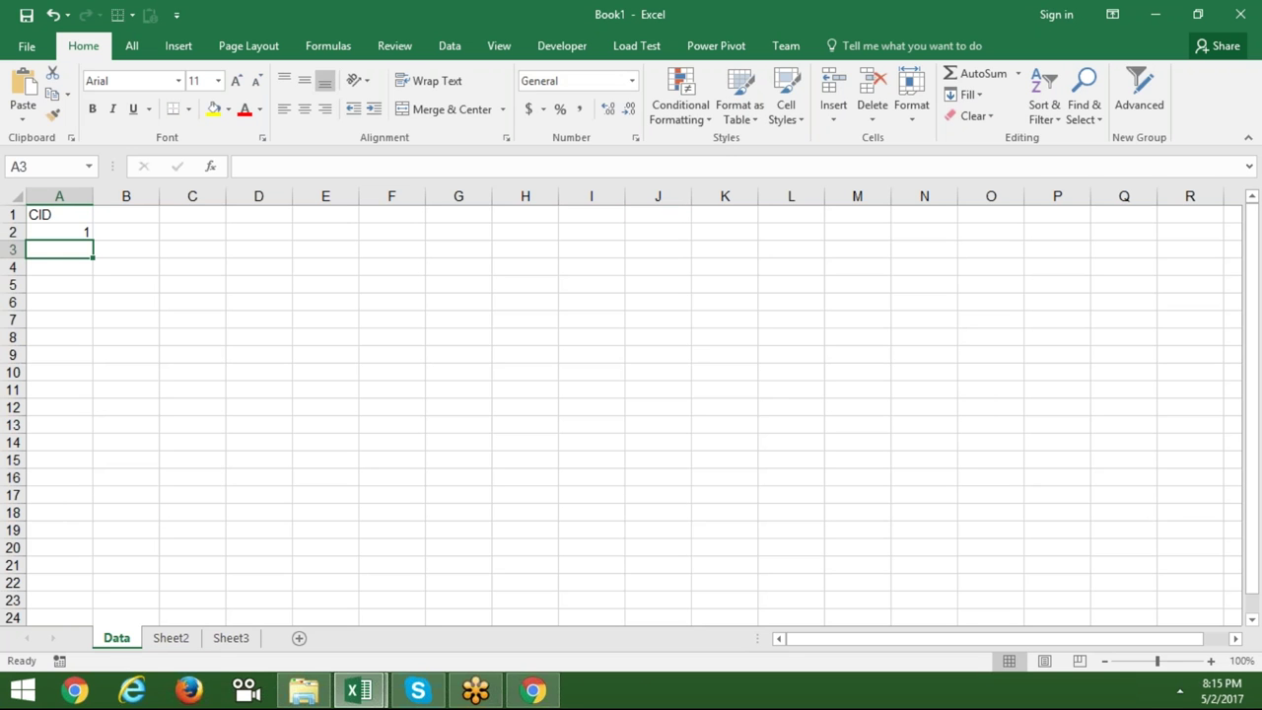
Step: Enter =IF(B3>0,MAX(A2:A2)+1,"") in A3 to auto-number the next CID
{"action": "type", "text": "=IF("}
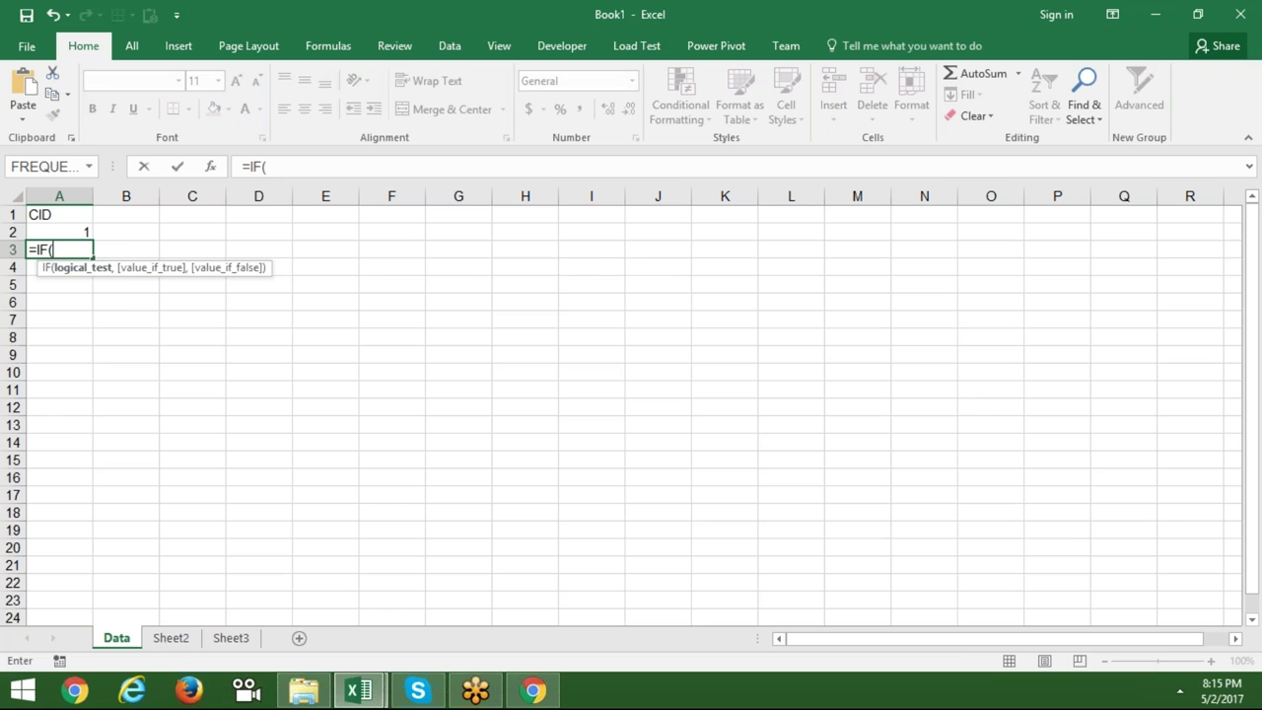
{"action": "key", "text": "Right"}
{"action": "type", "text": ">"}
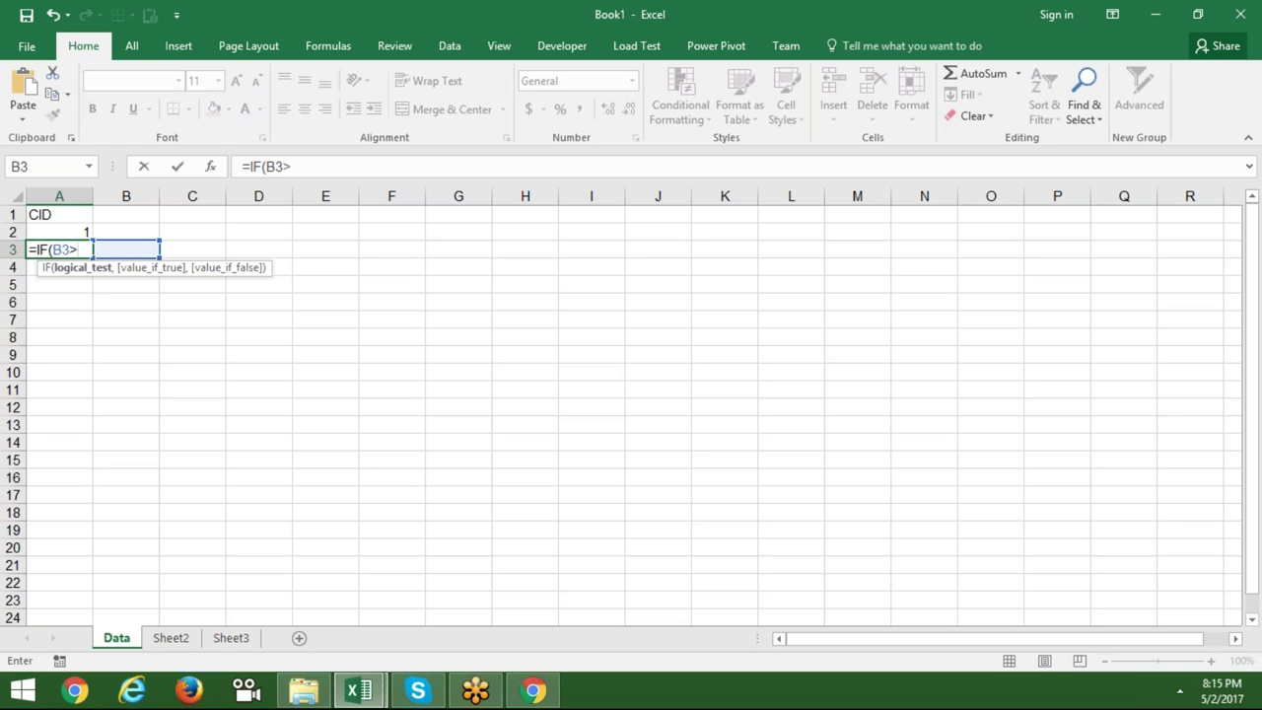
{"action": "type", "text": "0,"}
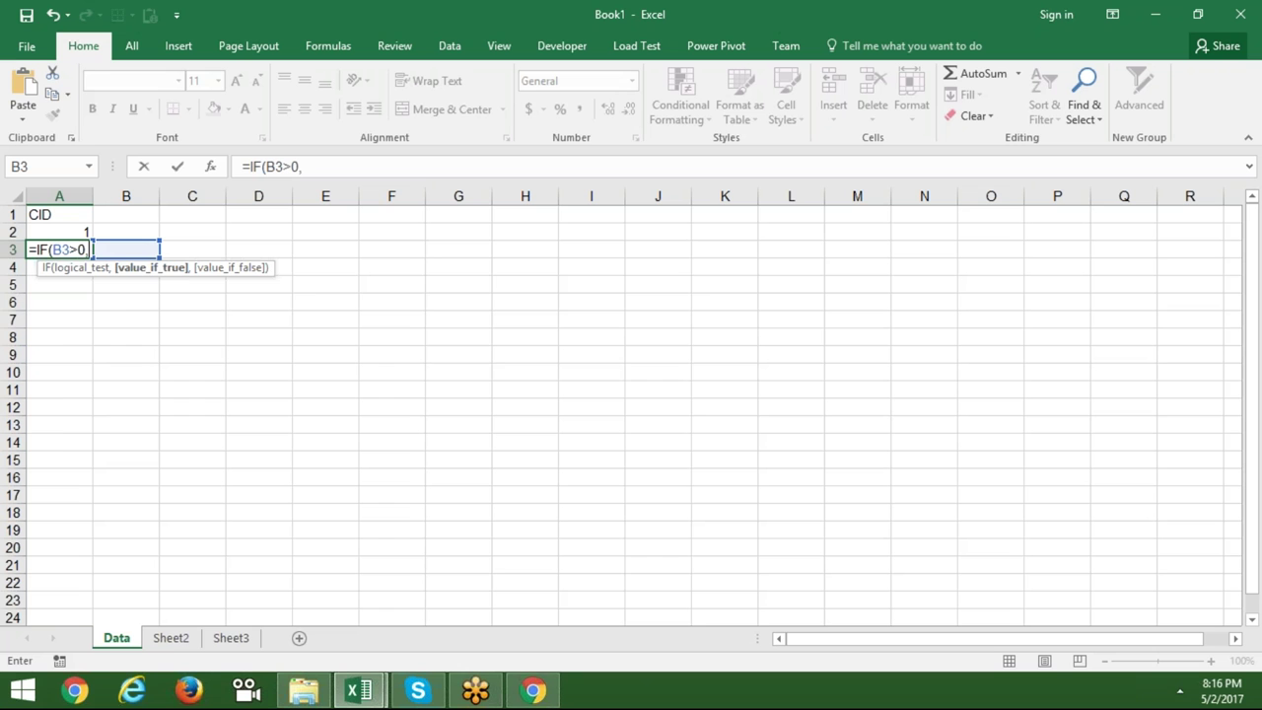
{"action": "type", "text": "ma"}
{"action": "key", "text": "Down"}
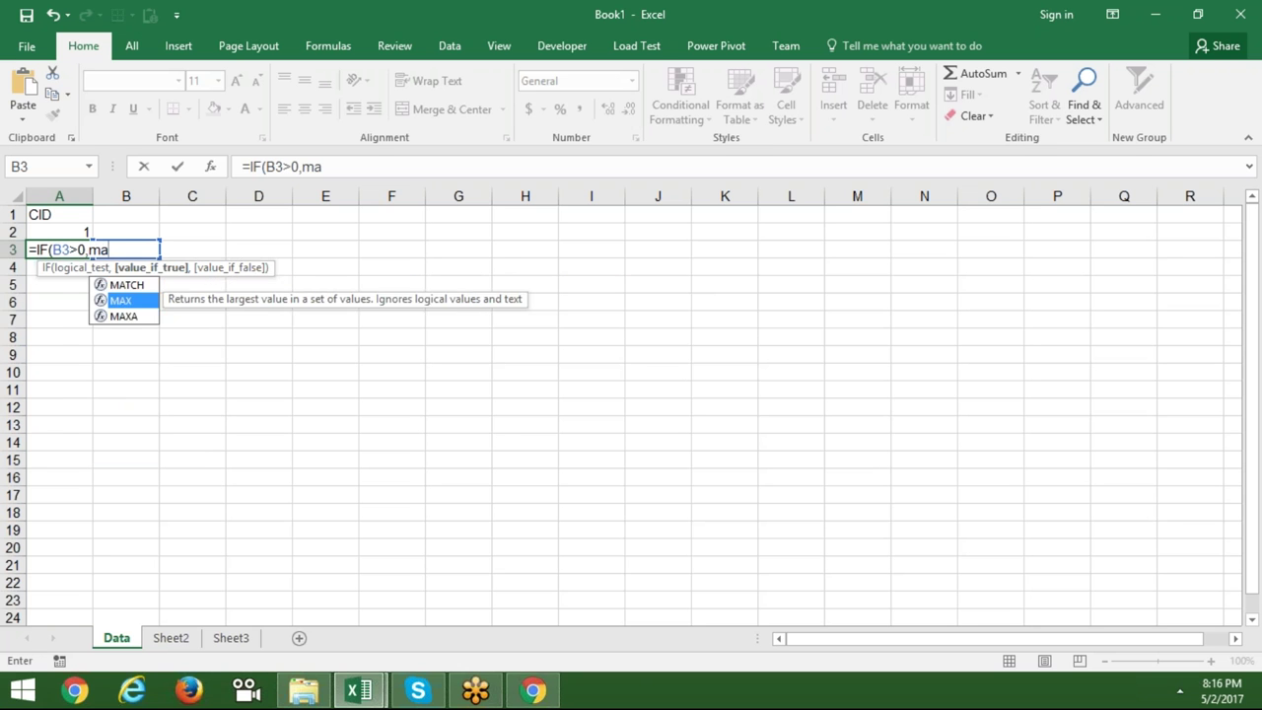
{"action": "key", "text": "Tab"}
{"action": "key", "text": "Up"}
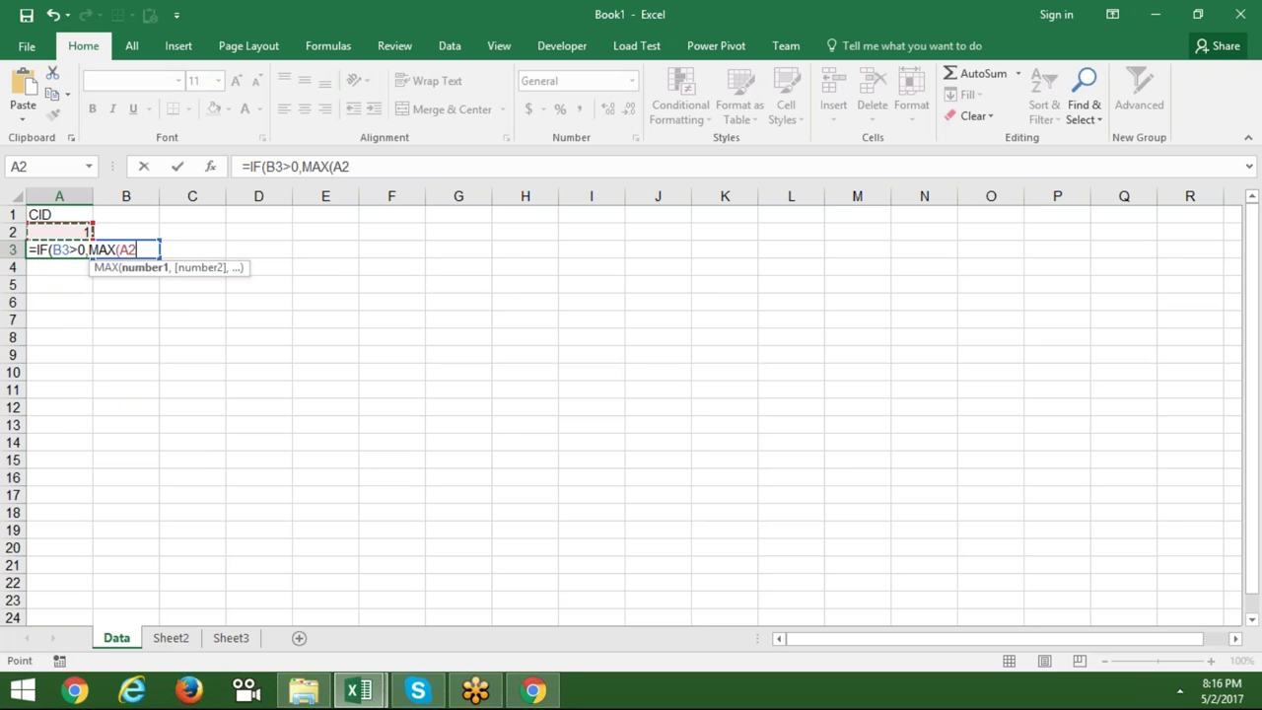
{"action": "key", "text": "F8"}
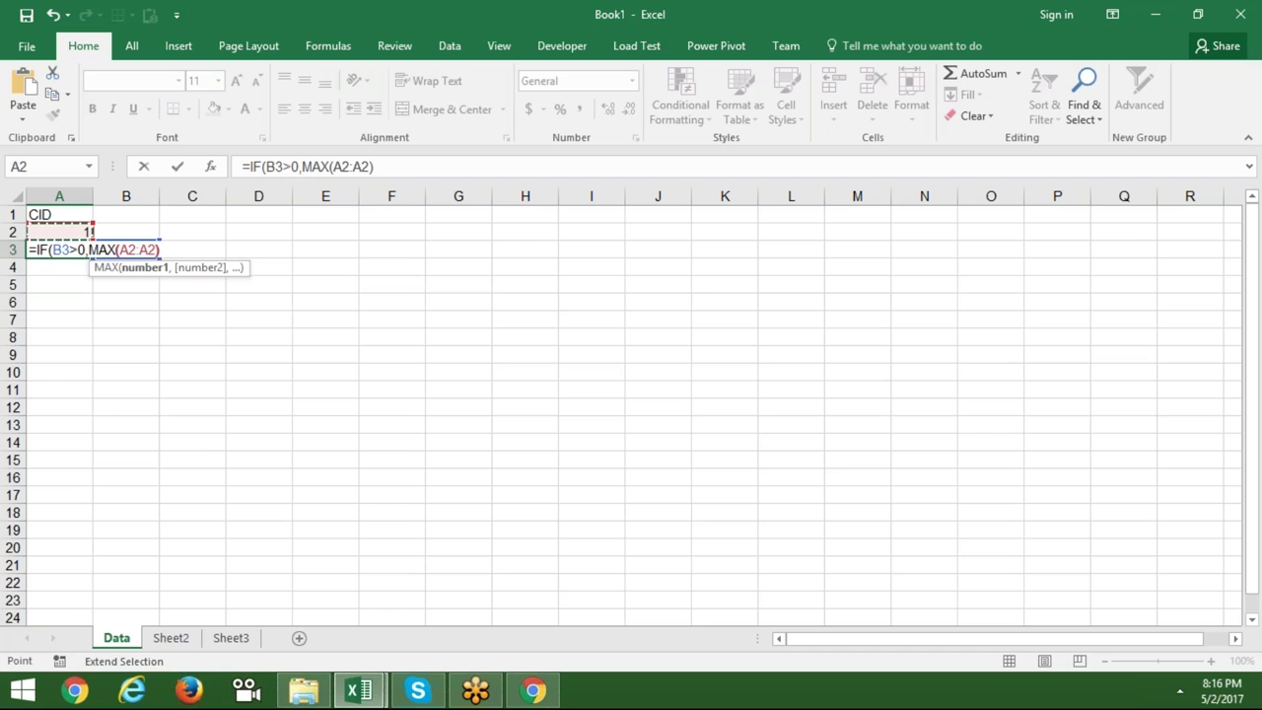
{"action": "type", "text": ")+"}
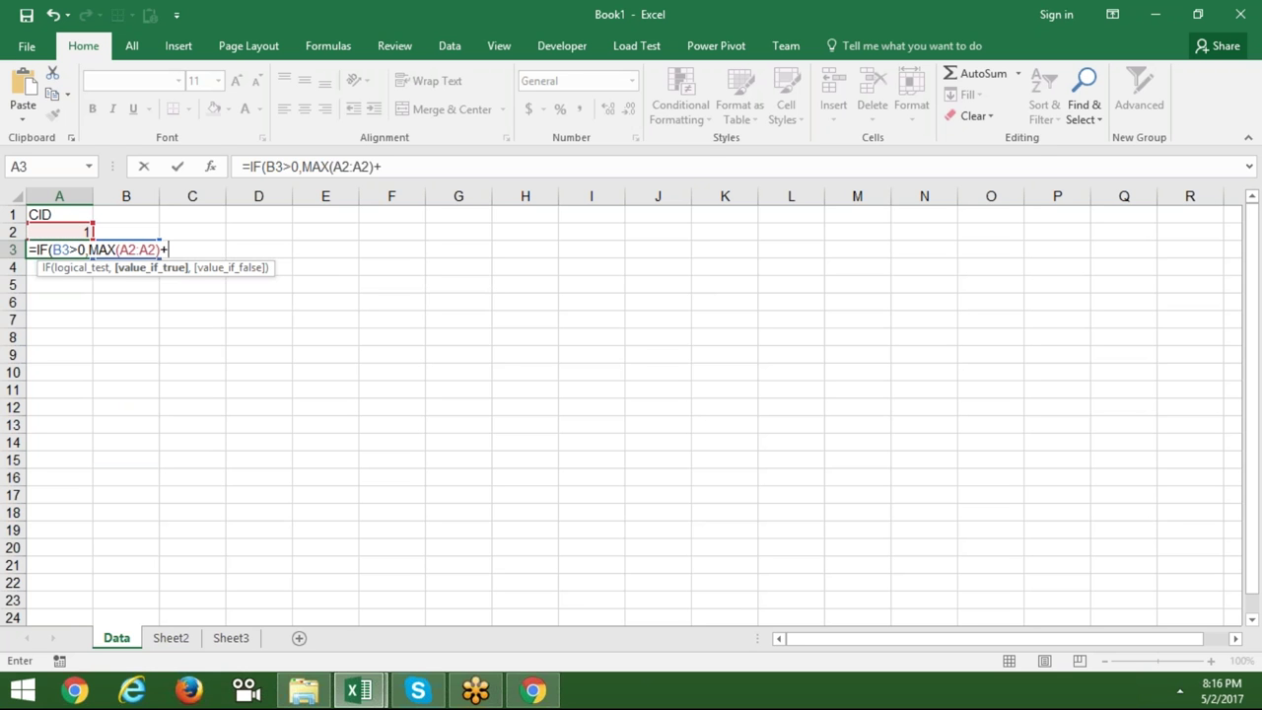
{"action": "type", "text": "1,"}
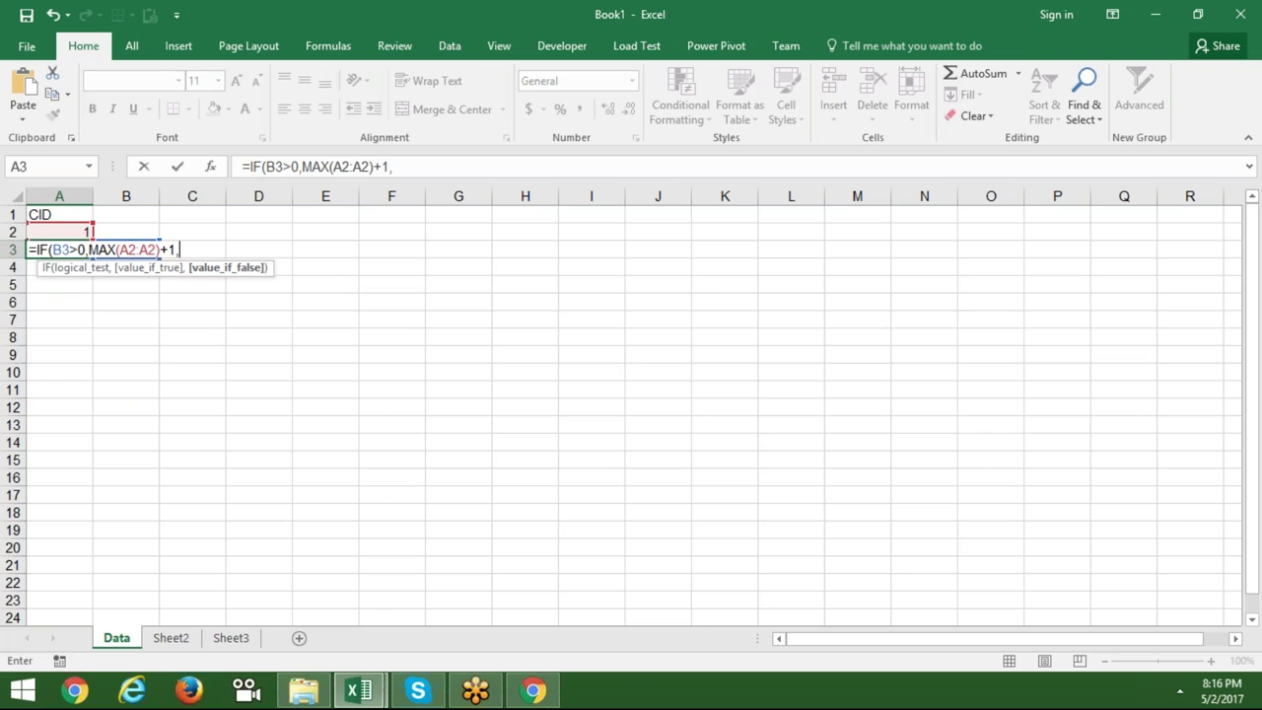
{"action": "type", "text": "\"\""}
{"action": "key", "text": "Return"}
{"action": "key", "text": "Return"}
{"action": "key", "text": "Up"}
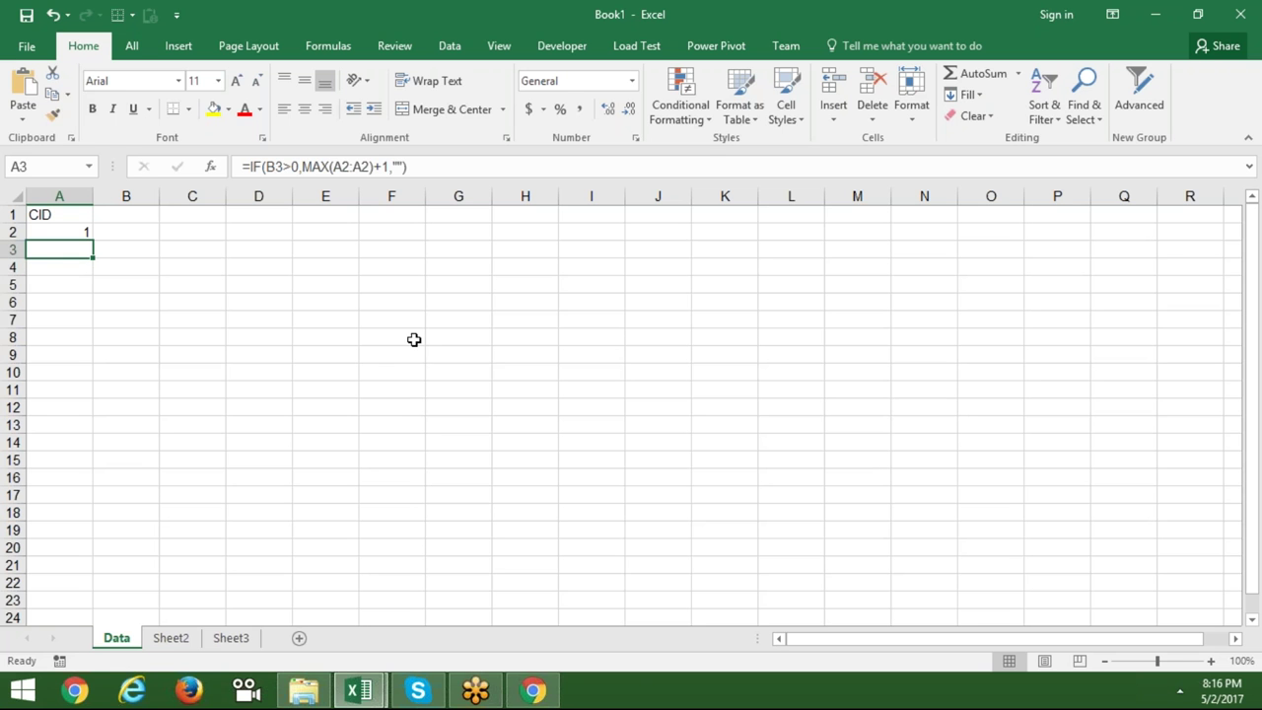
{"action": "left_click", "coordinate": [344, 171]}
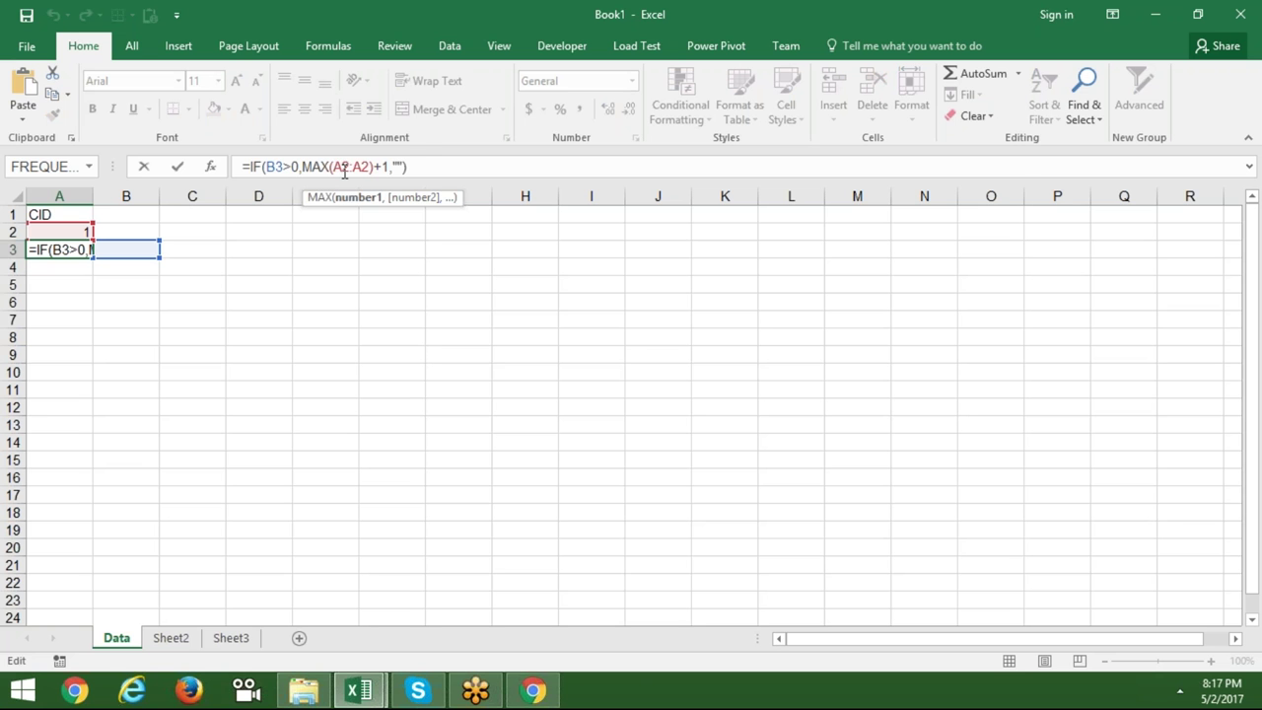
Step: Anchor the range start as $A$2 and fill the CID formula down to A198
{"action": "key", "text": "F4"}
{"action": "key", "text": "Return"}
{"action": "key", "text": "Up"}
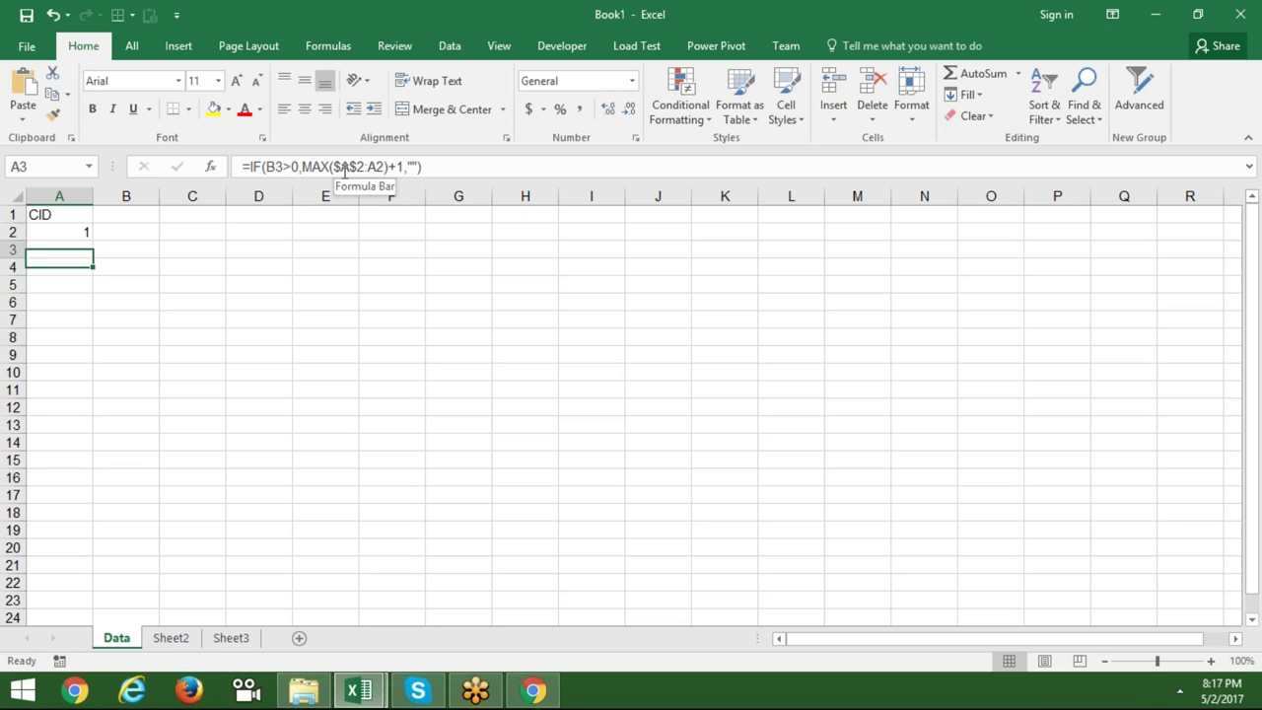
{"action": "left_click_drag", "start_coordinate": [93, 259], "coordinate": [94, 608]}
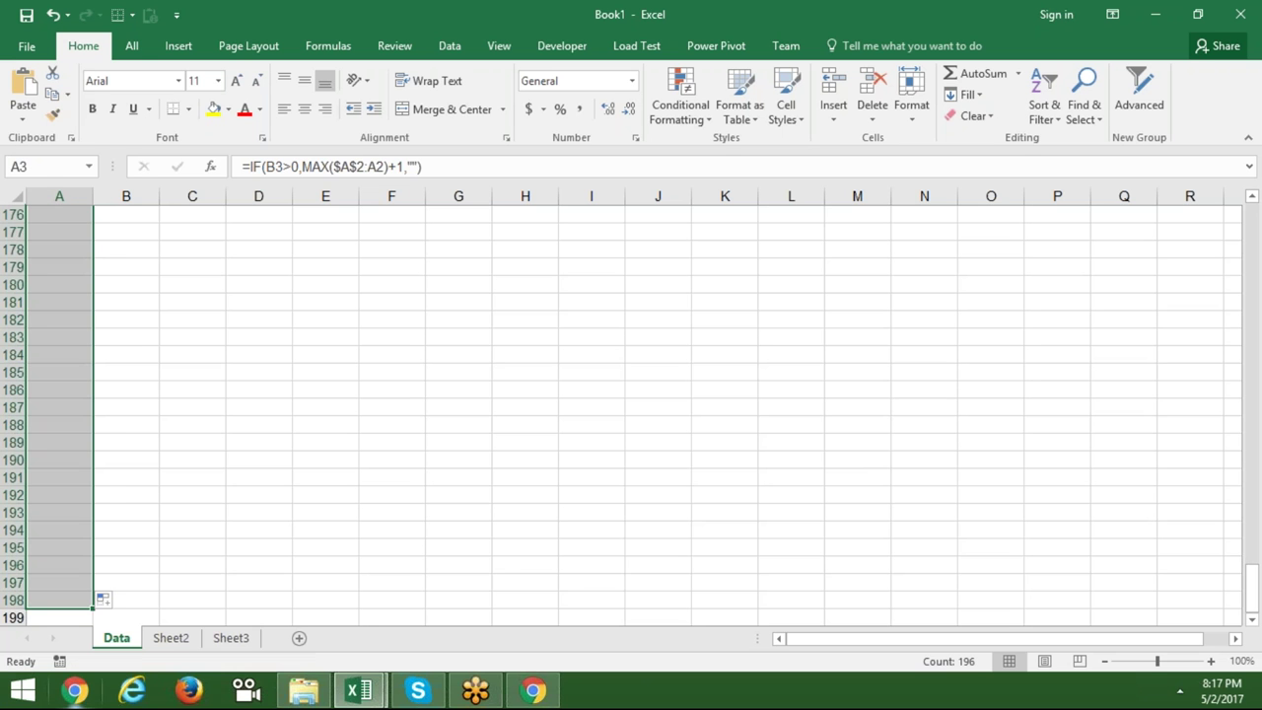
{"action": "key", "text": "ctrl+Home"}
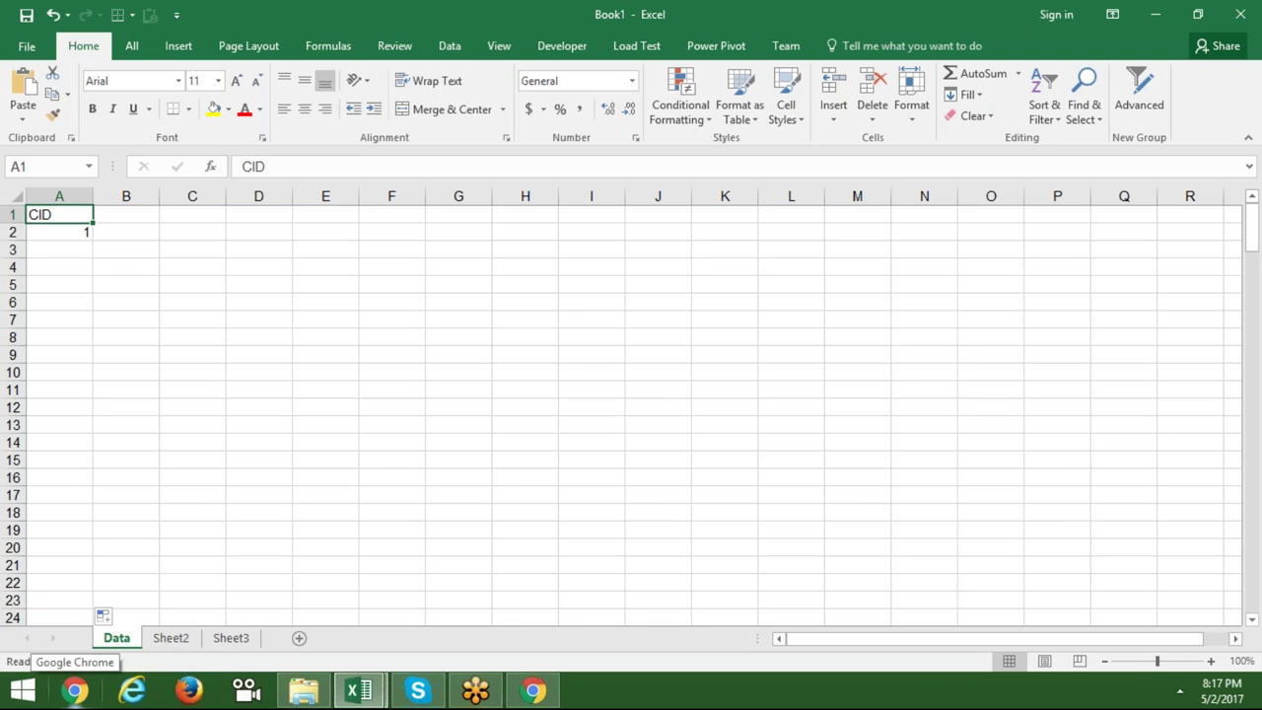
{"action": "key", "text": "Down"}
{"action": "key", "text": "Up"}
{"action": "key", "text": "Right"}
Step: Add the S_Date, Name and Address headers in B1:D1
{"action": "type", "text": "Date"}
{"action": "key", "text": "Tab"}
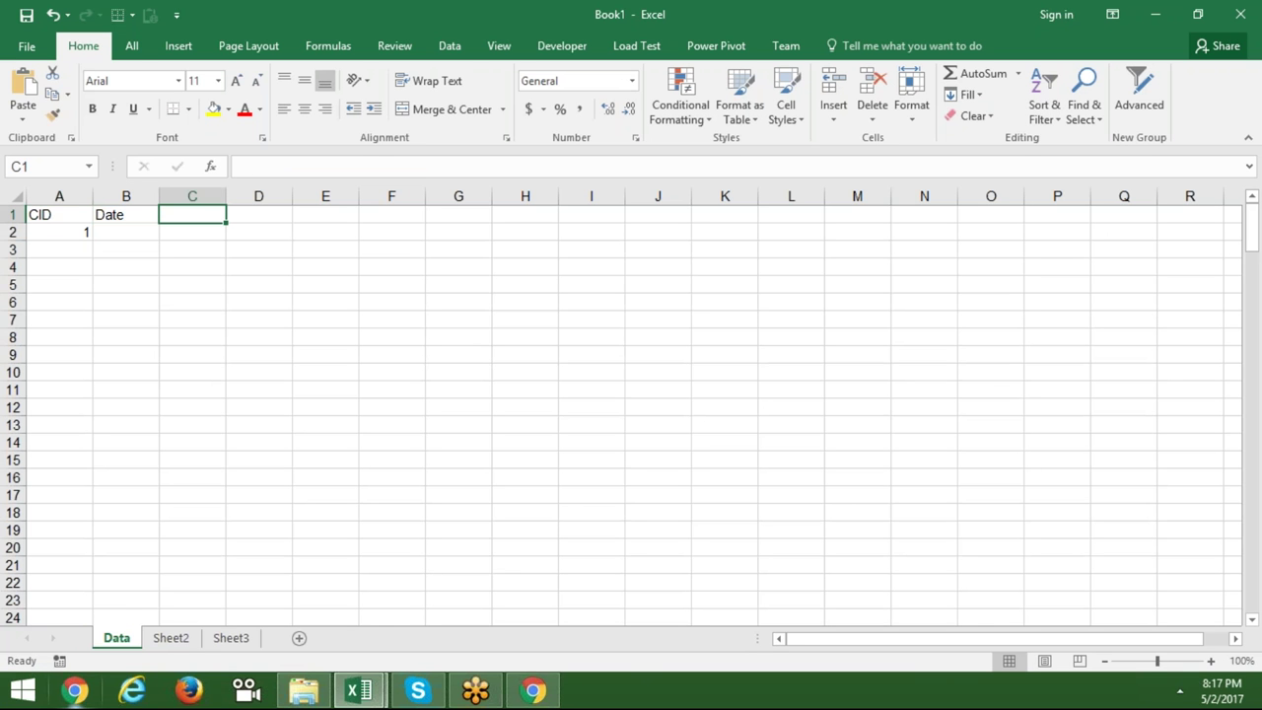
{"action": "key", "text": "Left"}
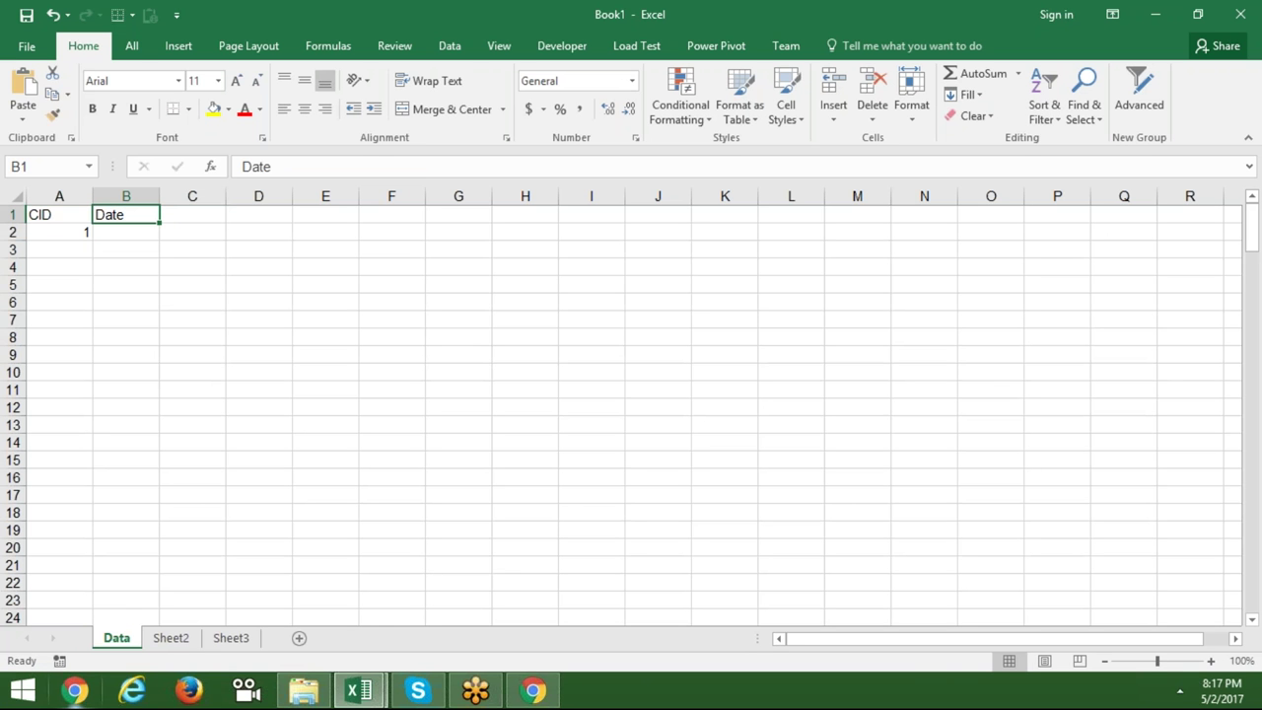
{"action": "type", "text": "S_Date"}
{"action": "key", "text": "Tab"}
{"action": "type", "text": "Name"}
{"action": "key", "text": "Tab"}
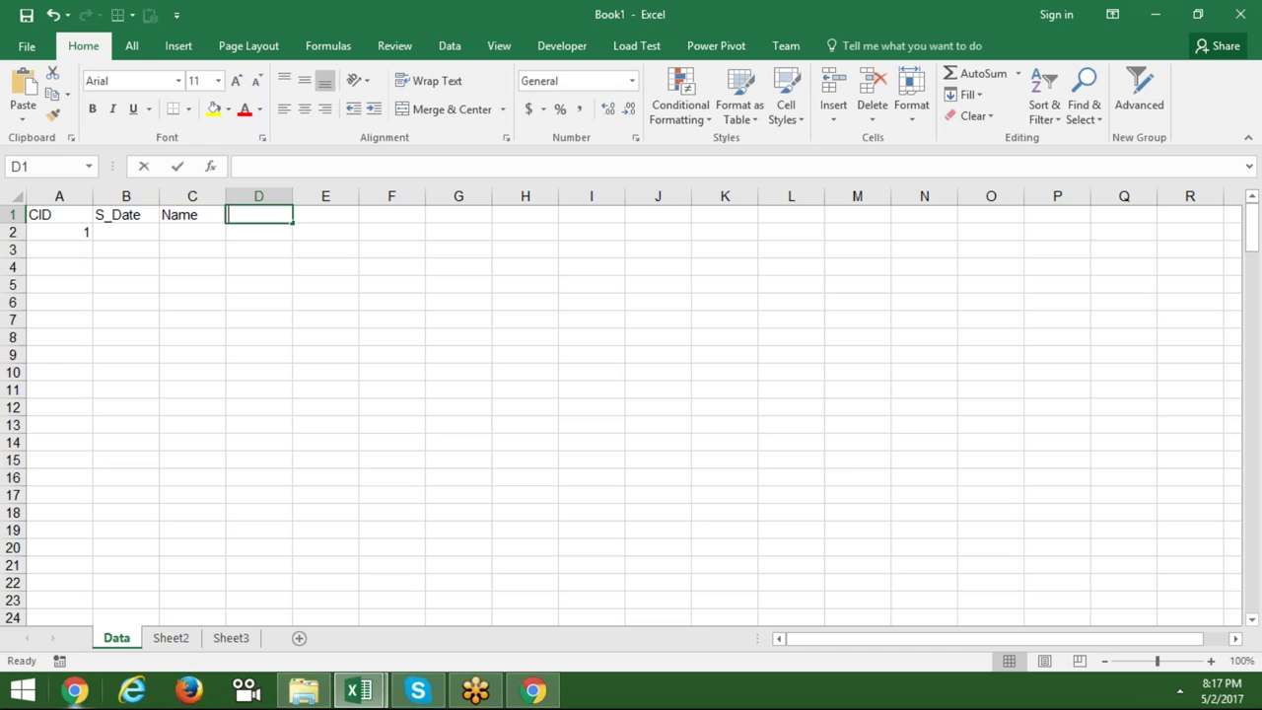
{"action": "type", "text": "Address"}
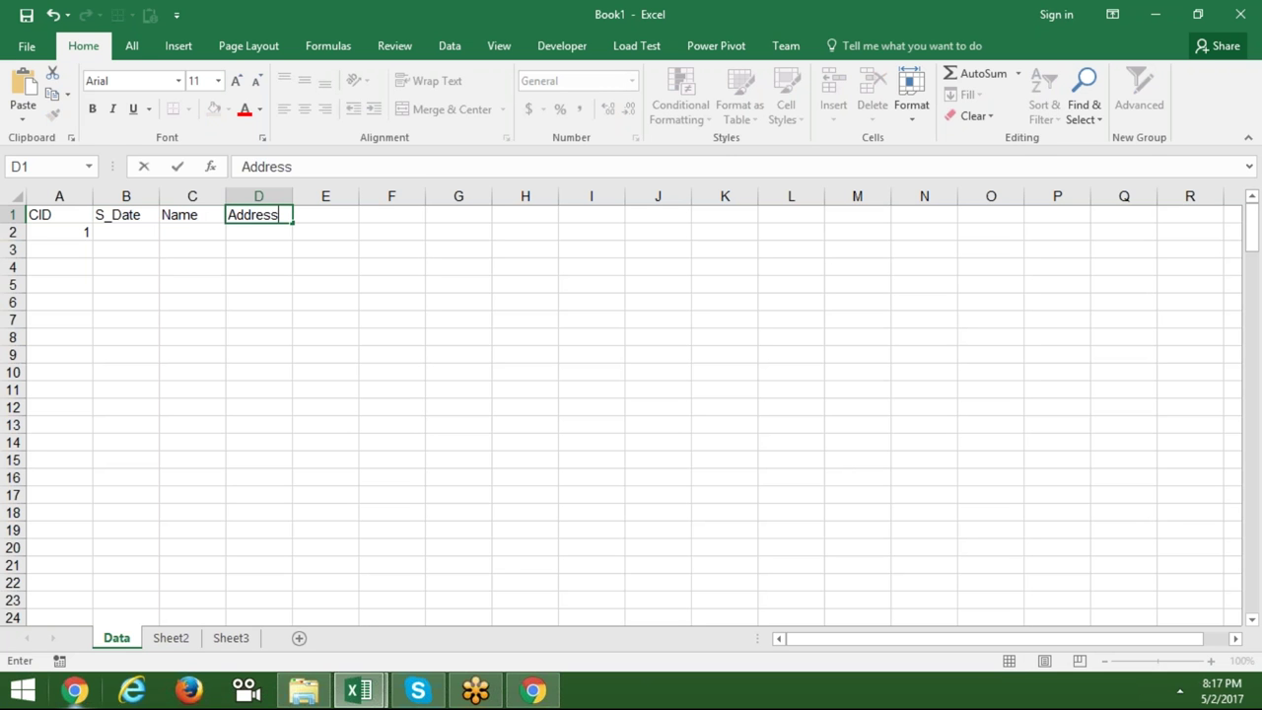
{"action": "key", "text": "Tab"}
Step: Add the City, PIN, Mobile and Email headers in E1:H1
{"action": "type", "text": "City"}
{"action": "key", "text": "Tab"}
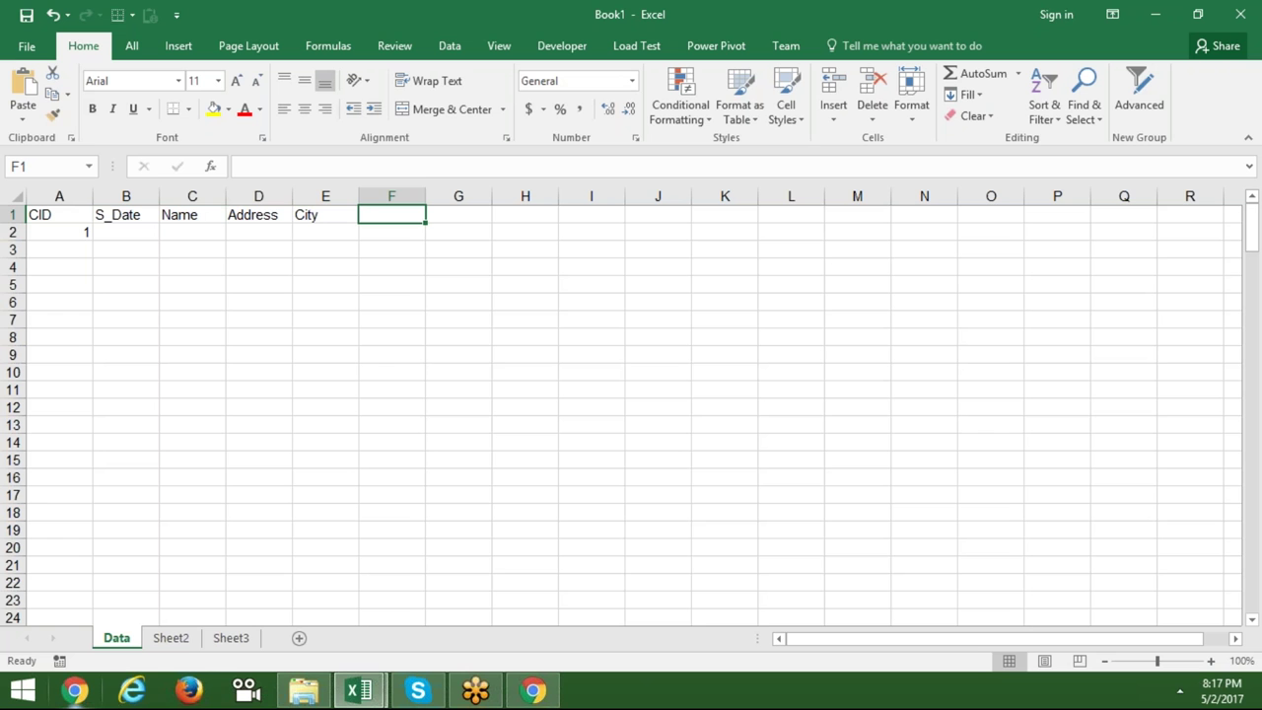
{"action": "type", "text": "Pl"}
{"action": "type", "text": "N"}
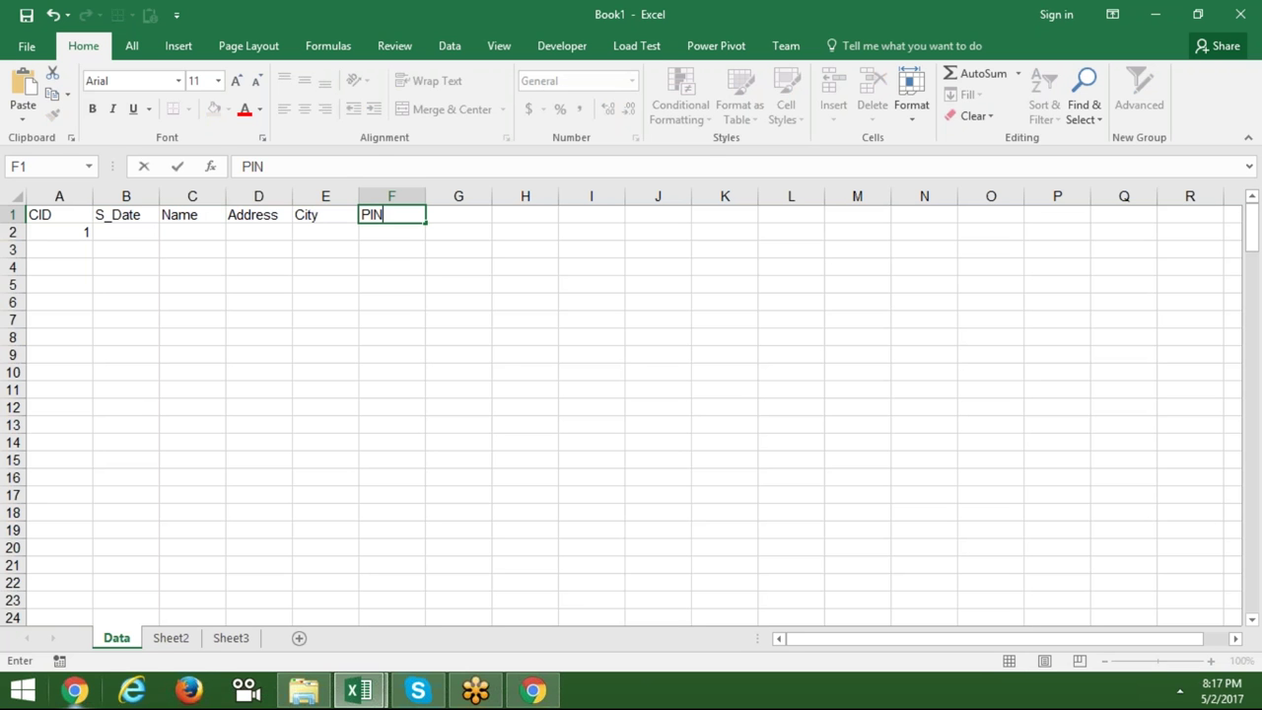
{"action": "key", "text": "Tab"}
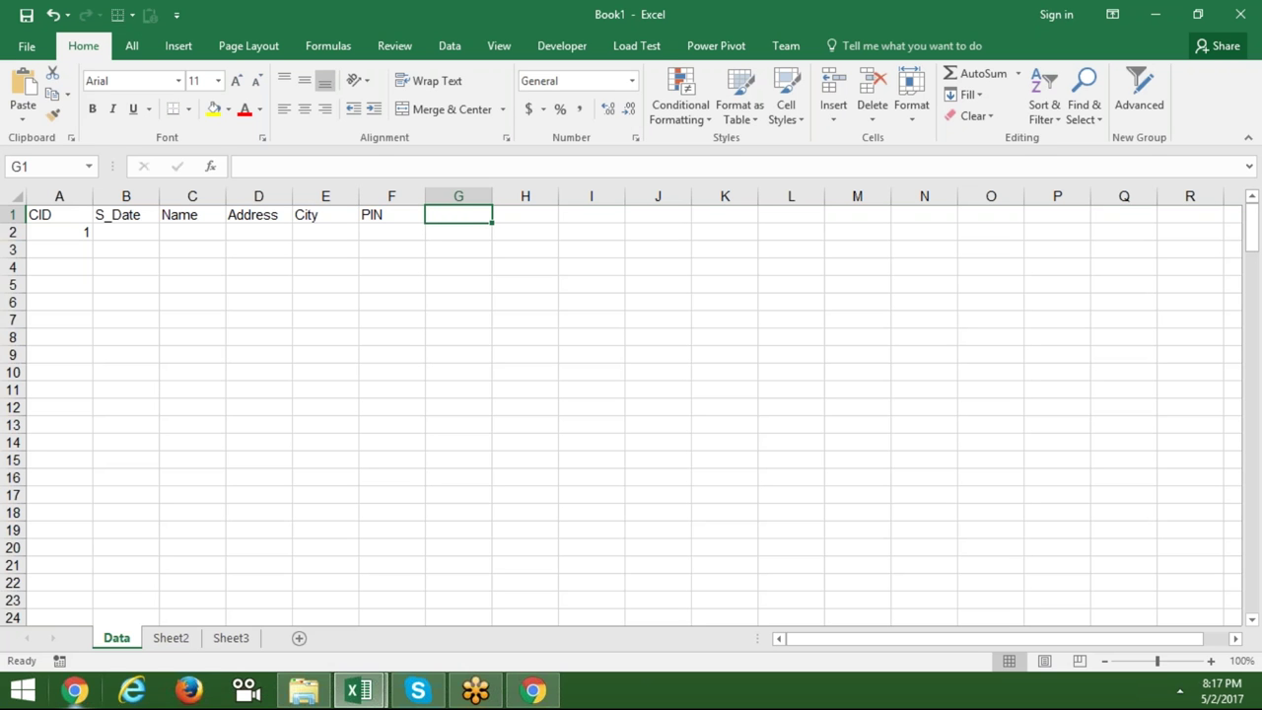
{"action": "type", "text": "Mobile"}
{"action": "key", "text": "Tab"}
{"action": "type", "text": "Email"}
{"action": "key", "text": "Tab"}
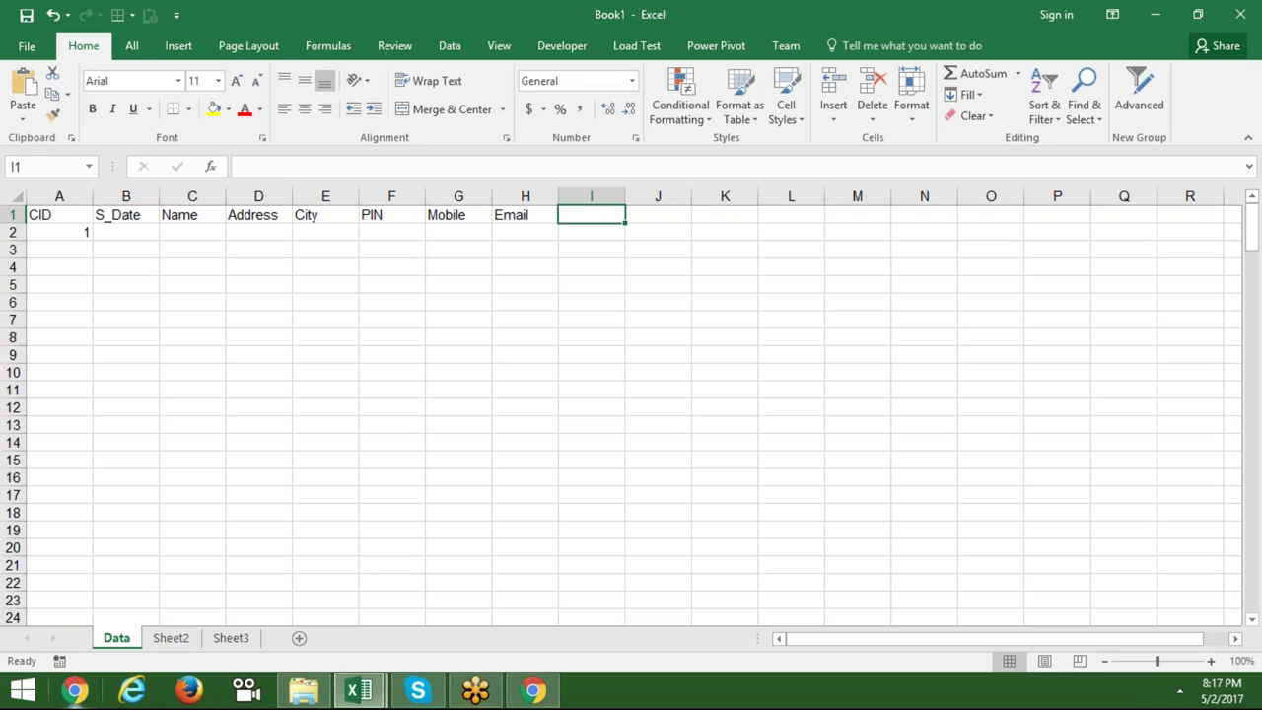
Step: Add Ref#.Name in I1 and Ref#.Mobile in J1, autofitting both columns
{"action": "type", "text": "Ref"}
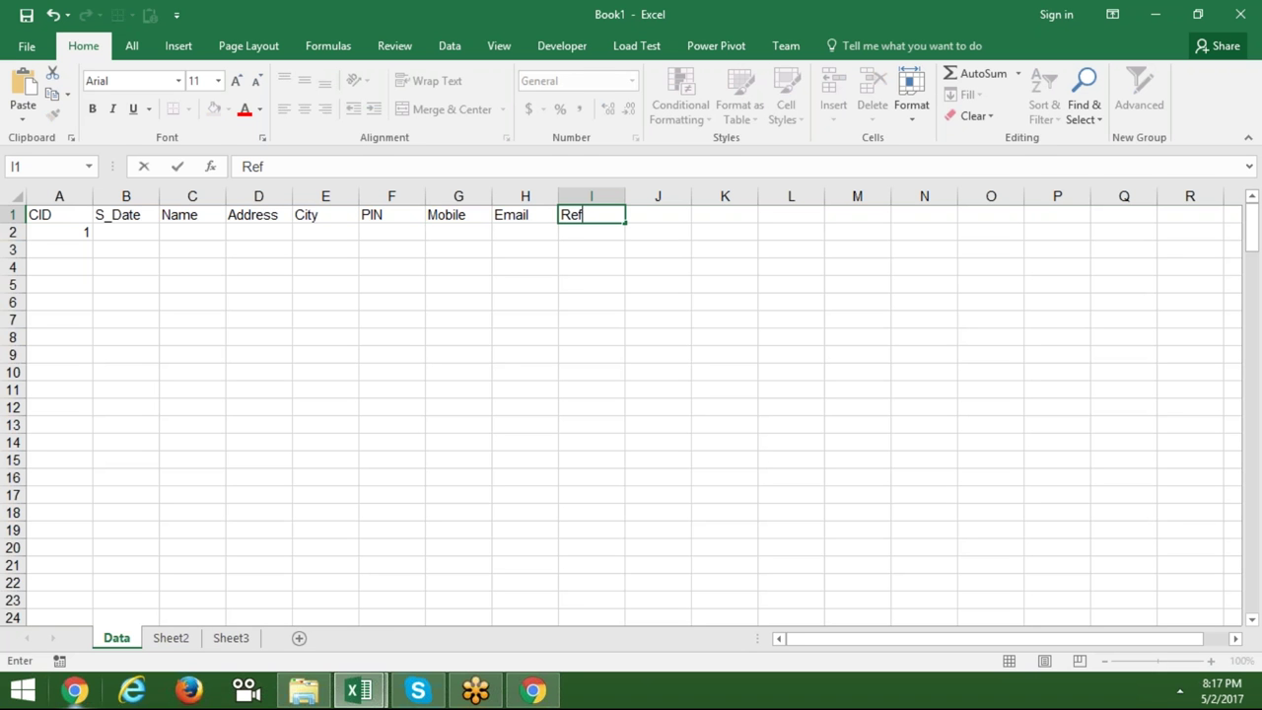
{"action": "type", "text": "S"}
{"action": "key", "text": "BackSpace"}
{"action": "type", "text": "#"}
{"action": "type", "text": ".Name"}
{"action": "key", "text": "Tab"}
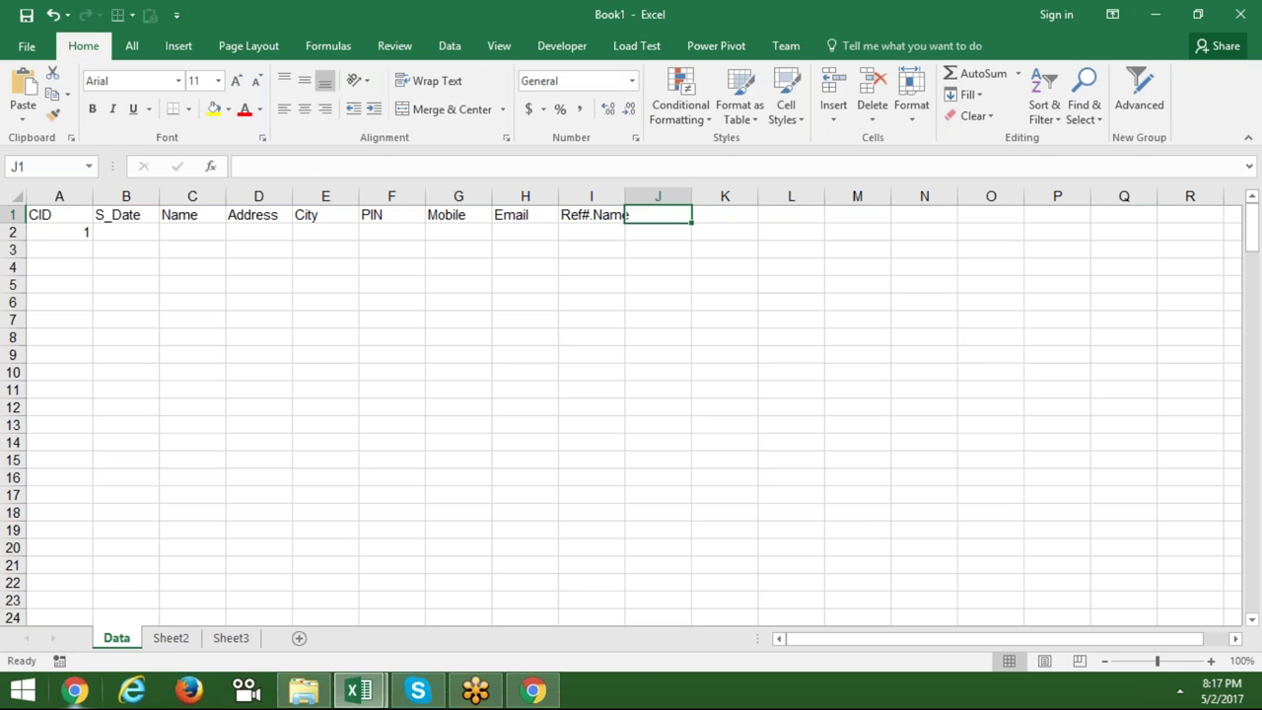
{"action": "key", "text": "ctrl+r"}
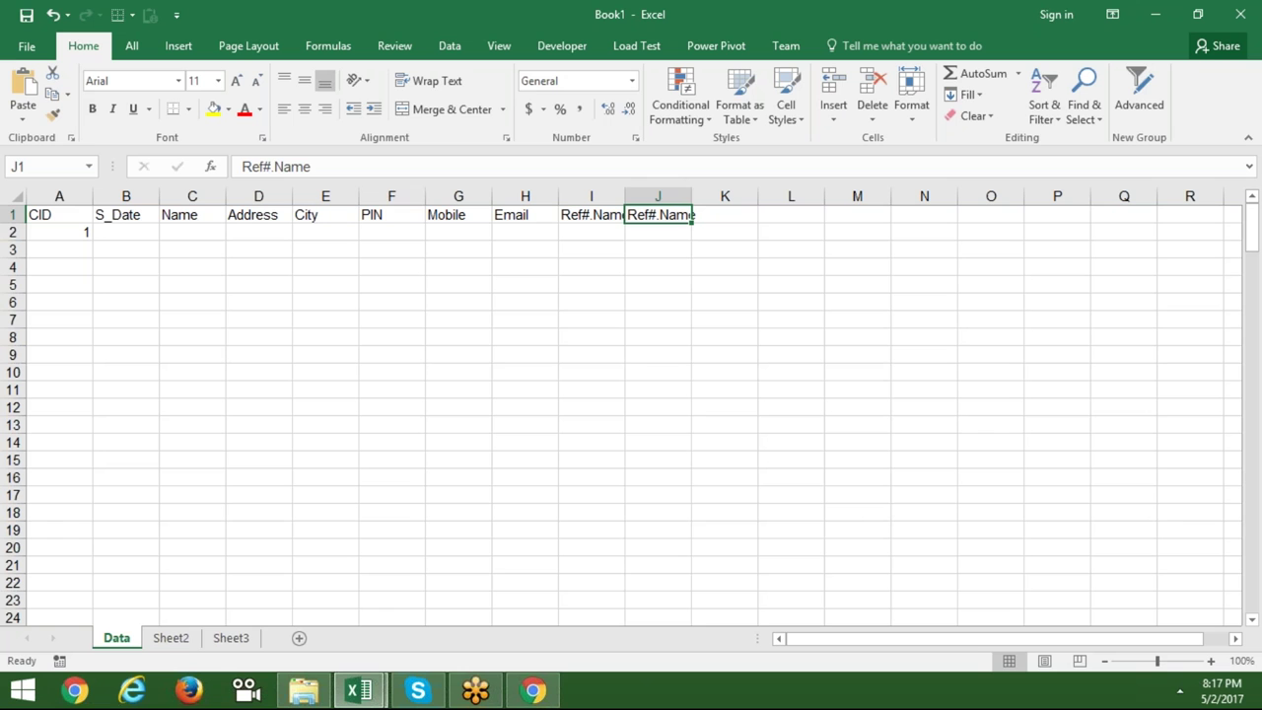
{"action": "left_click", "coordinate": [365, 174]}
{"action": "key", "text": "BackSpace"}
{"action": "key", "text": "BackSpace"}
{"action": "key", "text": "BackSpace"}
{"action": "key", "text": "BackSpace"}
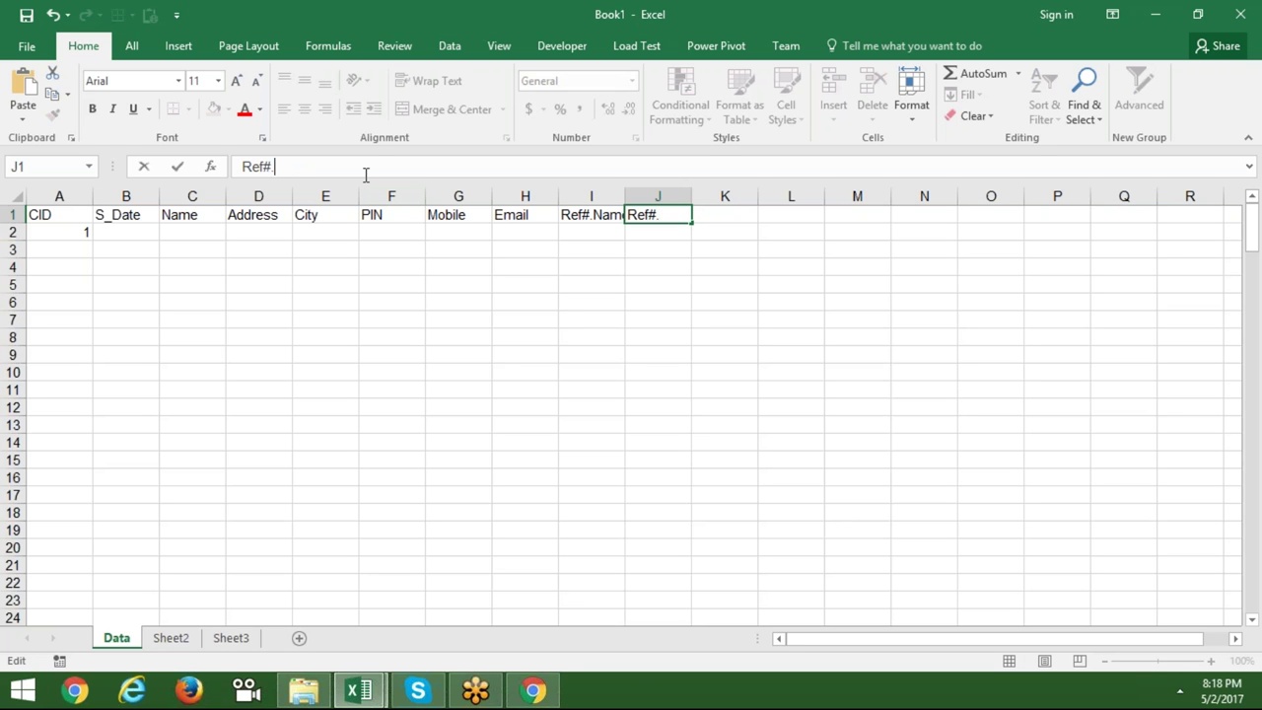
{"action": "type", "text": "Mobile"}
{"action": "key", "text": "Return"}
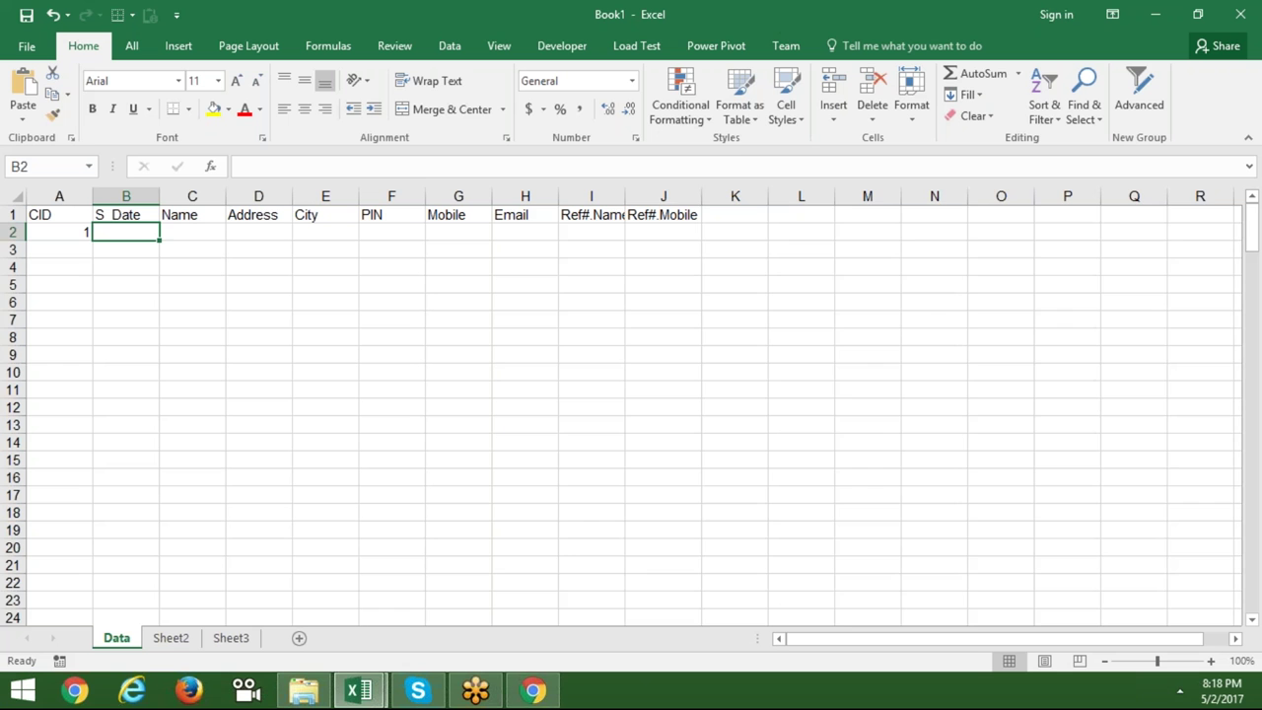
{"action": "double_click", "coordinate": [624, 197]}
{"action": "double_click", "coordinate": [700, 196]}
{"action": "double_click", "coordinate": [729, 214]}
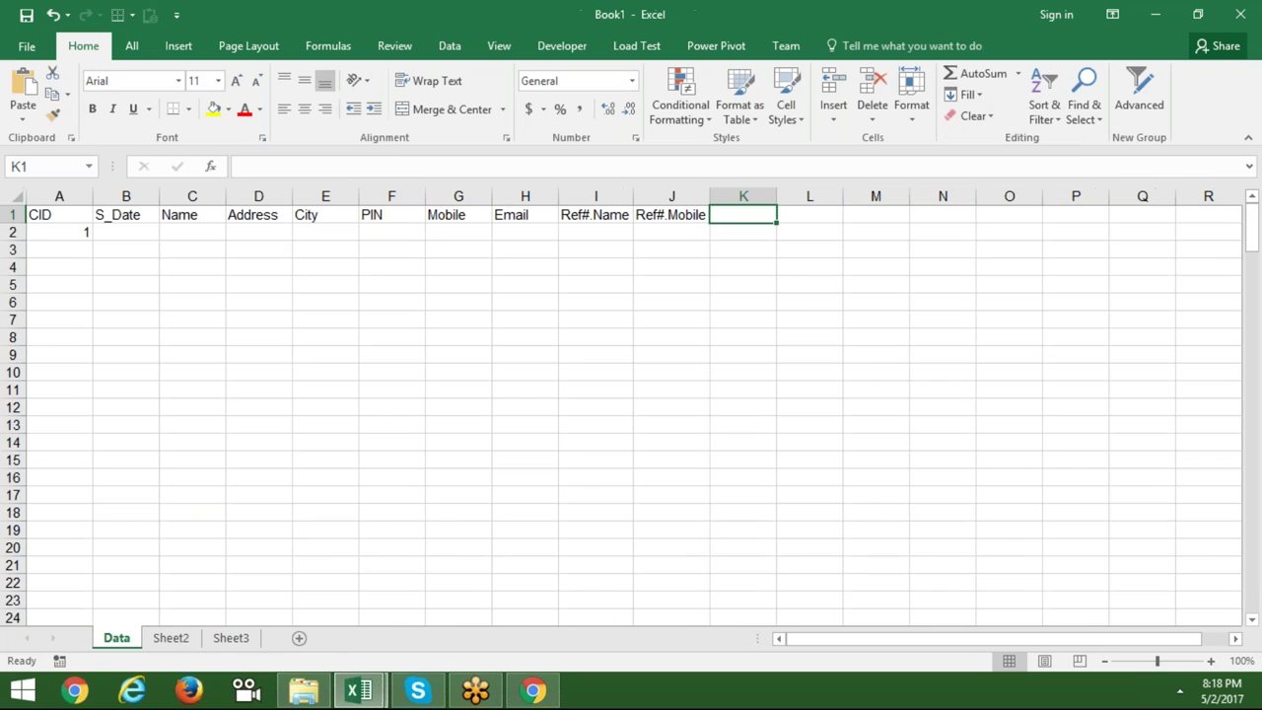
Step: Add the PID, Name and MRP headers in K1:M1
{"action": "type", "text": "Pl"}
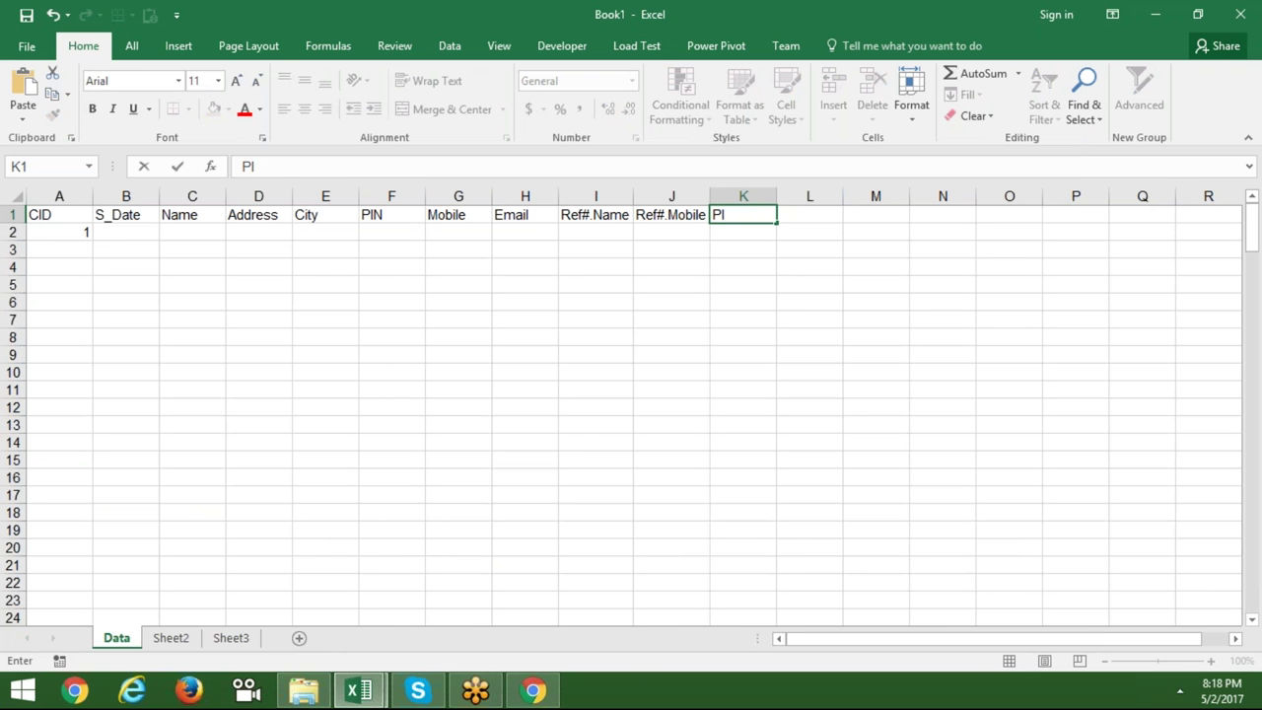
{"action": "type", "text": "D"}
{"action": "key", "text": "Tab"}
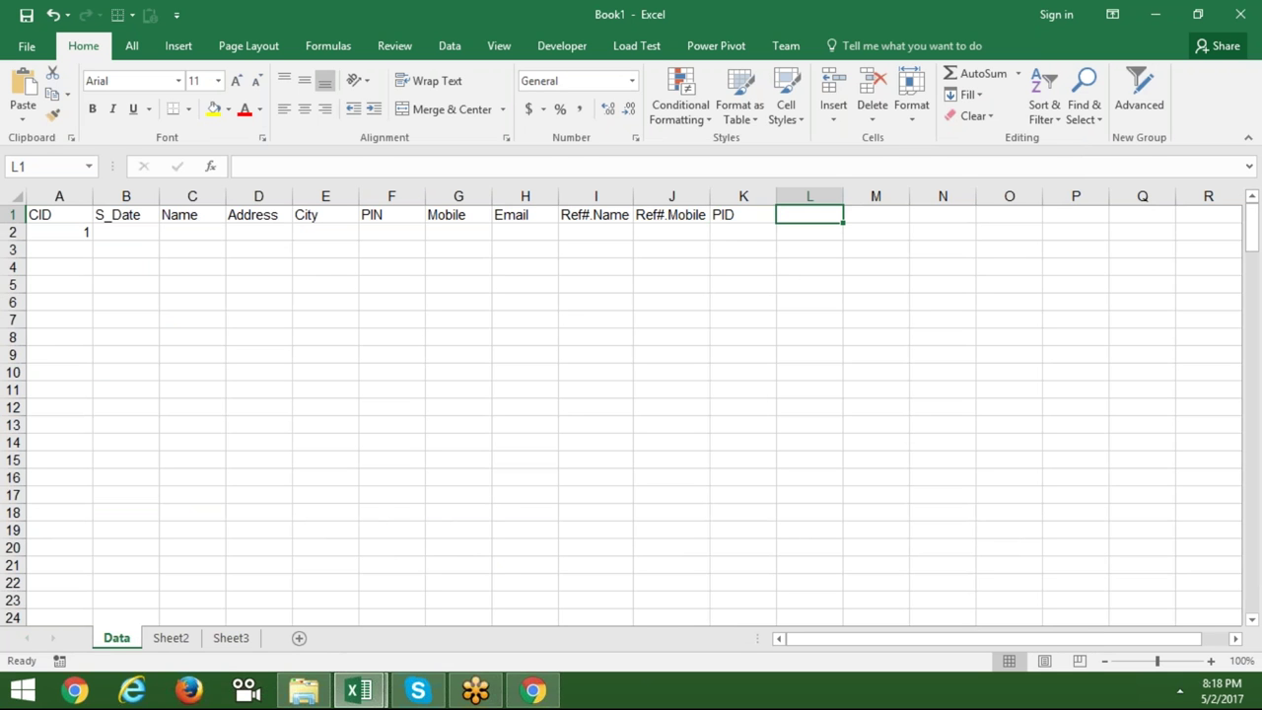
{"action": "type", "text": "Name"}
{"action": "key", "text": "Tab"}
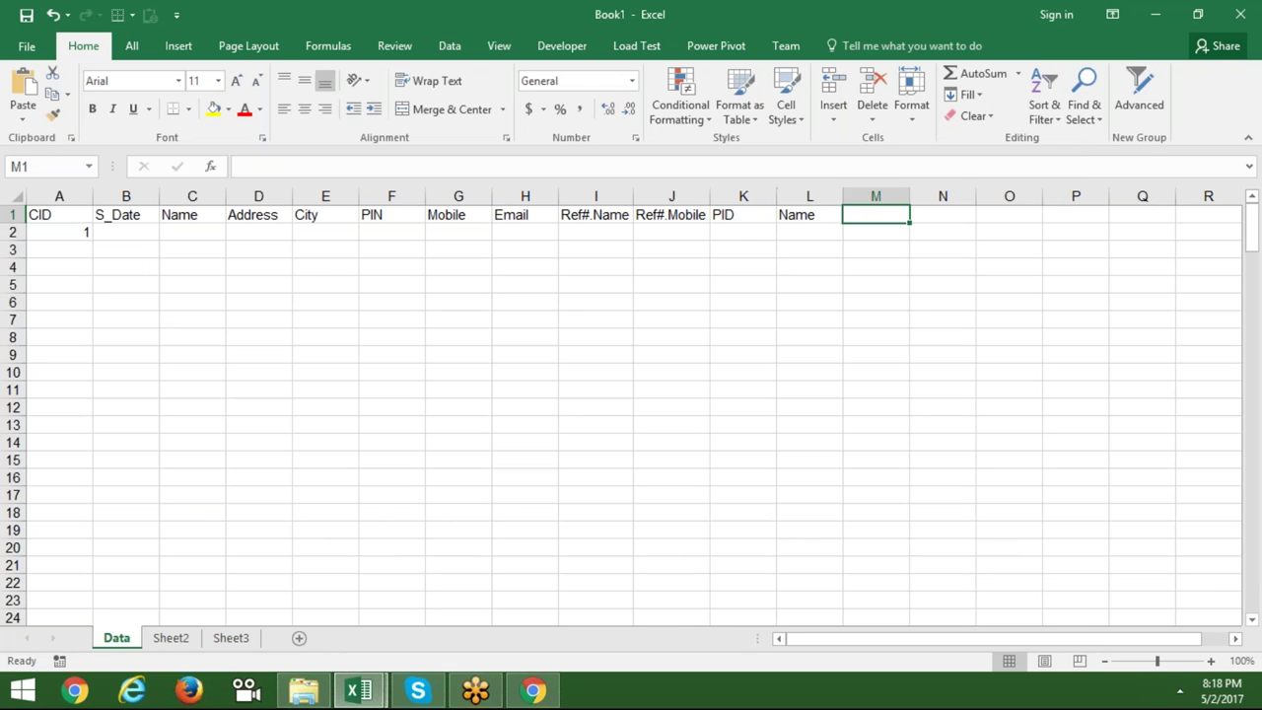
{"action": "type", "text": "MRP"}
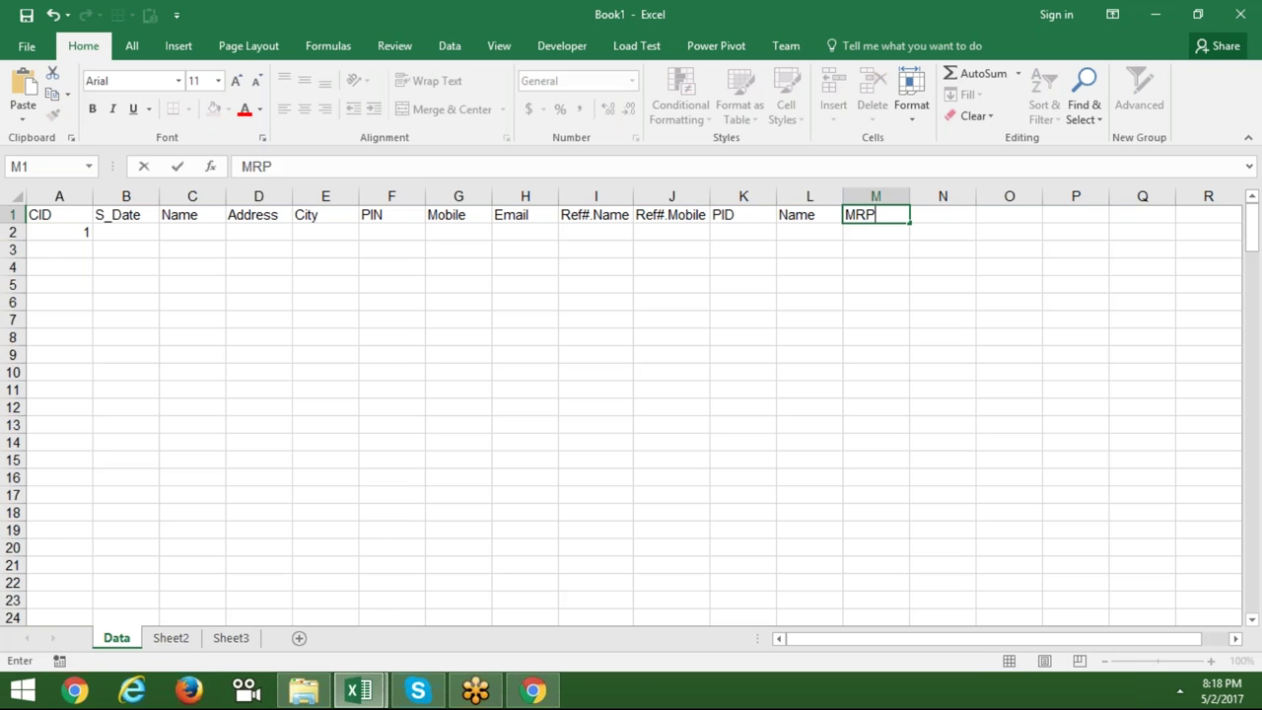
{"action": "key", "text": "Tab"}
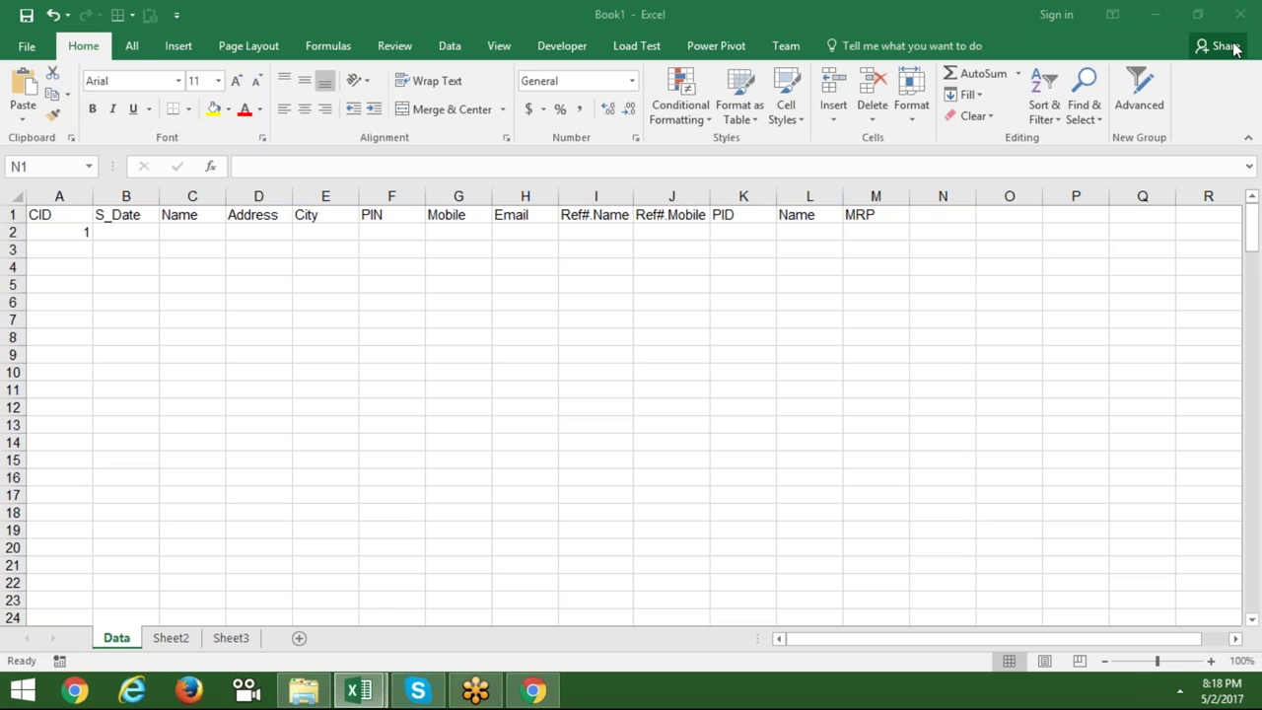
Step: Add the Dis, S_Amt and DP headers in N1:P1
{"action": "left_click", "coordinate": [942, 221]}
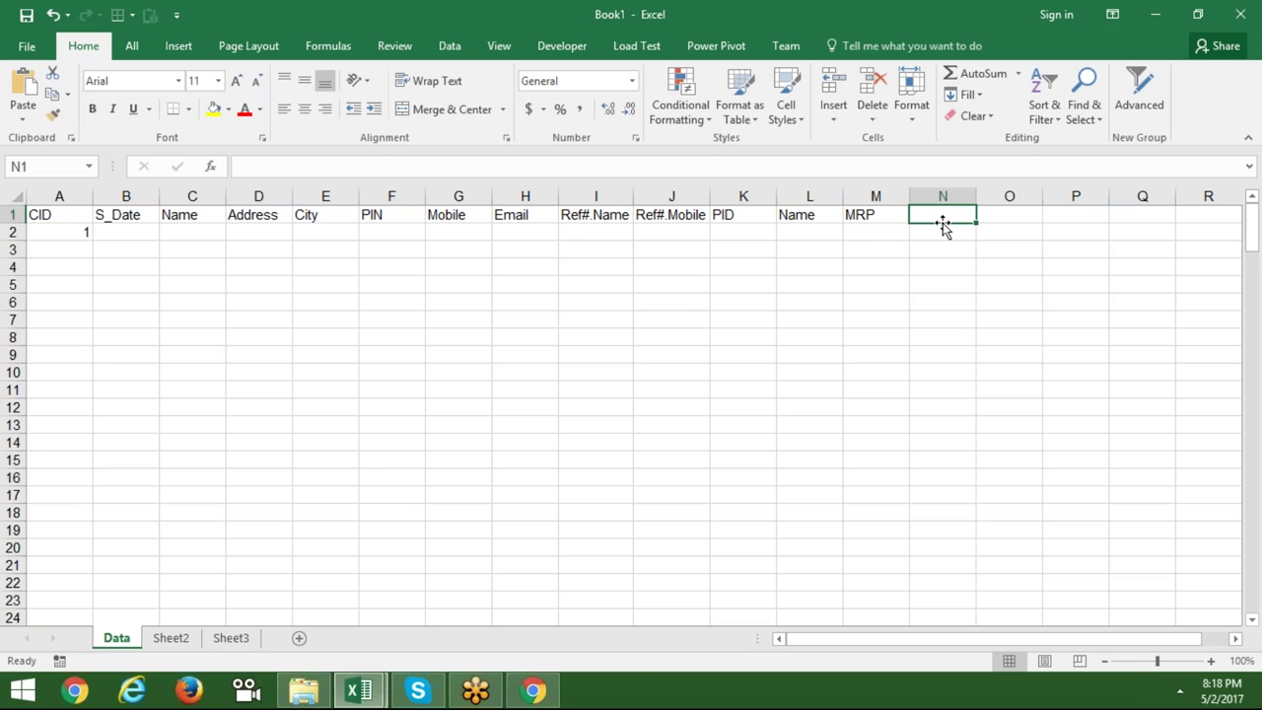
{"action": "type", "text": "Dis"}
{"action": "key", "text": "Tab"}
{"action": "type", "text": "S_"}
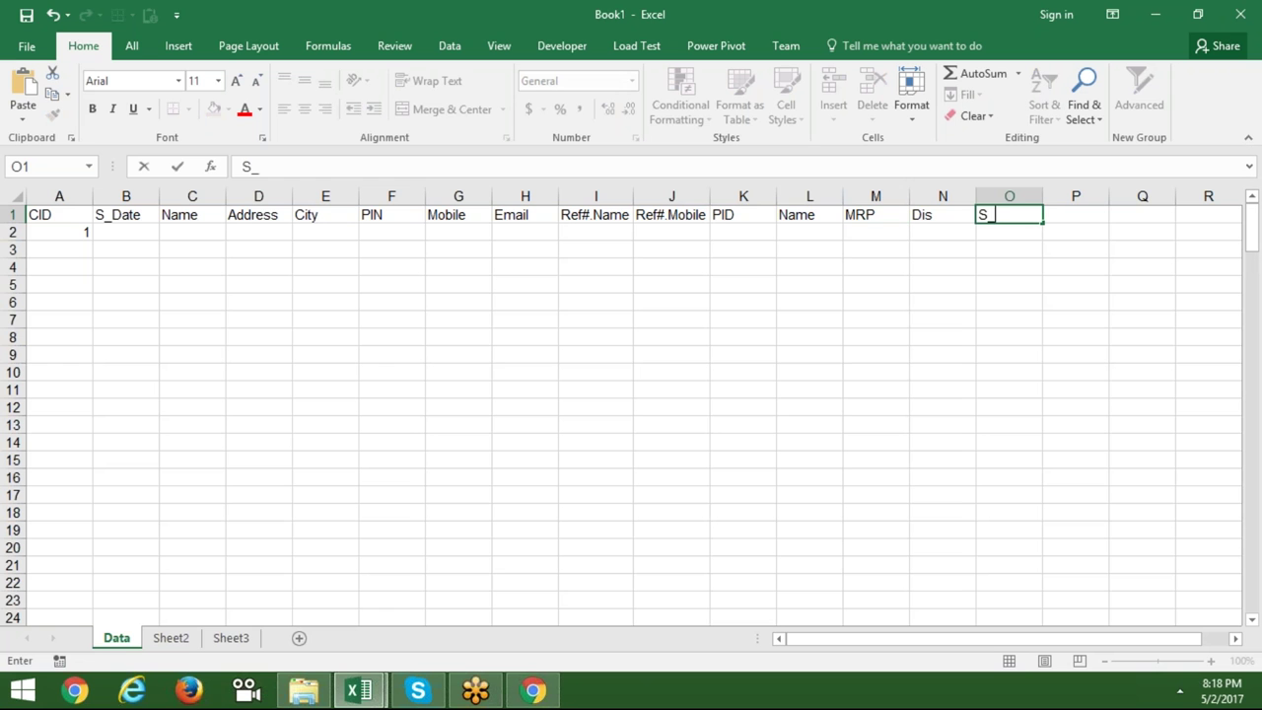
{"action": "type", "text": "Amt"}
{"action": "key", "text": "Tab"}
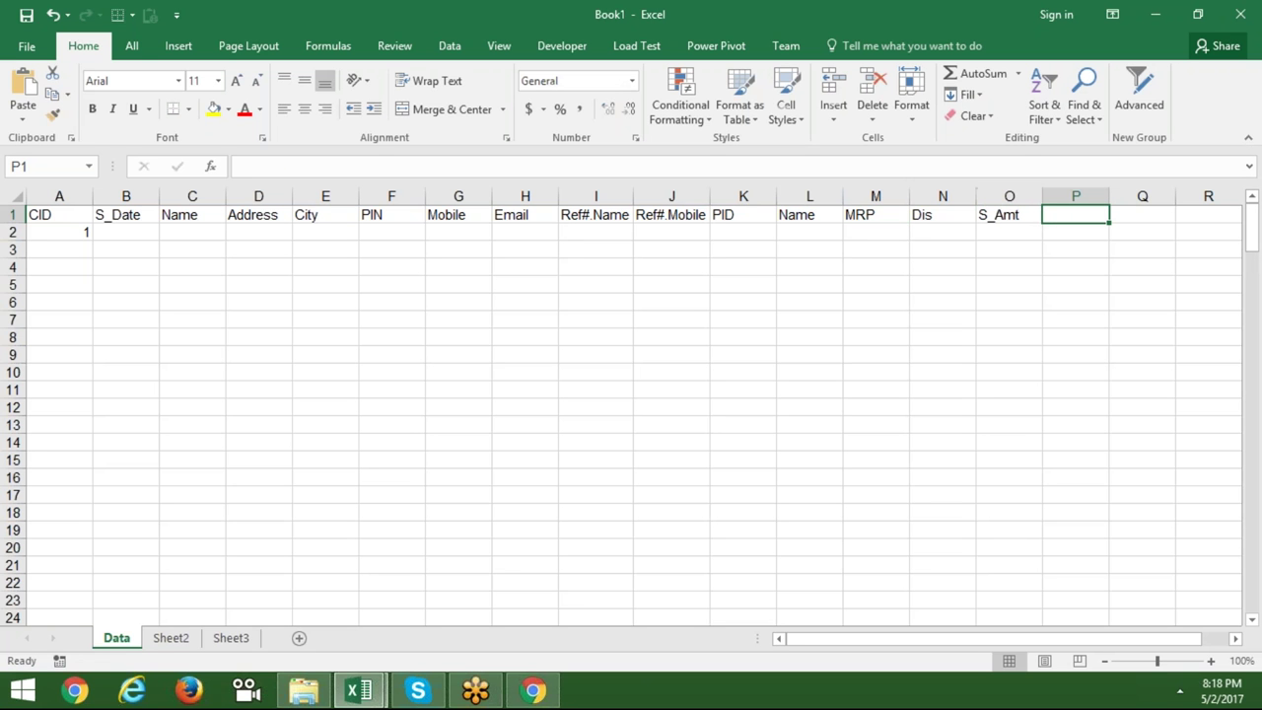
{"action": "type", "text": "DP"}
{"action": "key", "text": "Tab"}
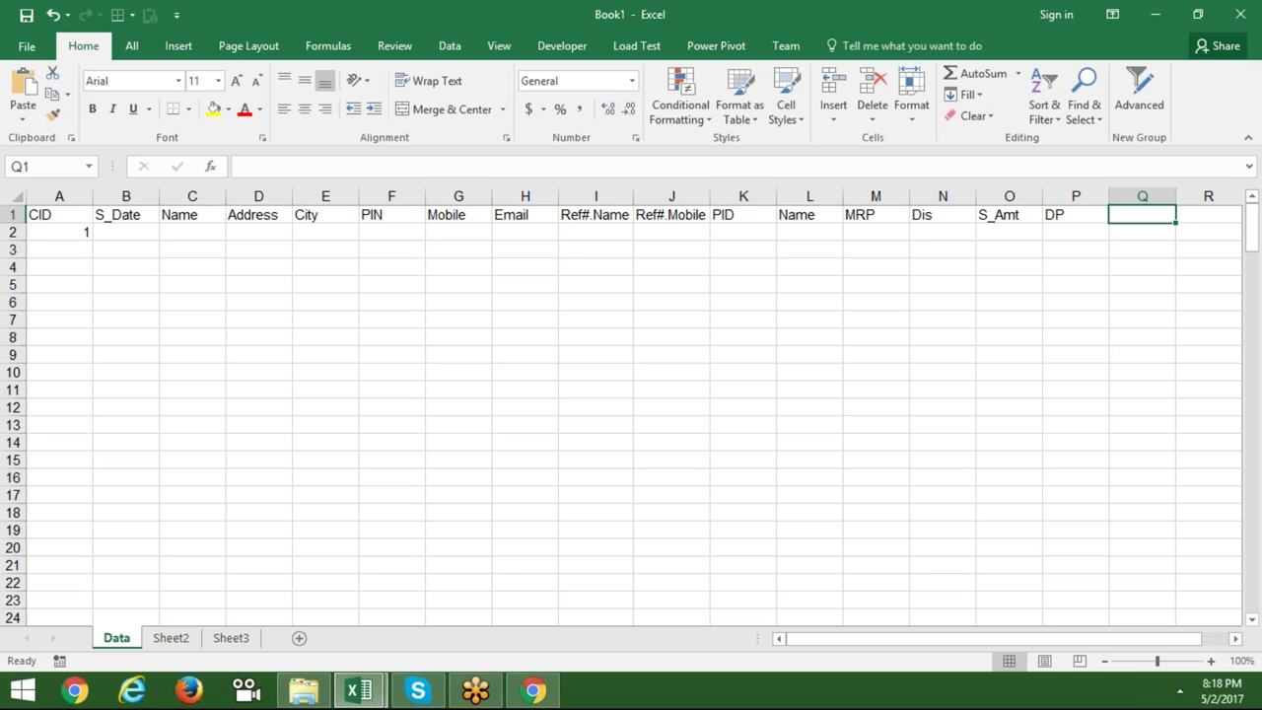
Step: Add the L_Amt and Charge headings after DP
{"action": "type", "text": "Lo"}
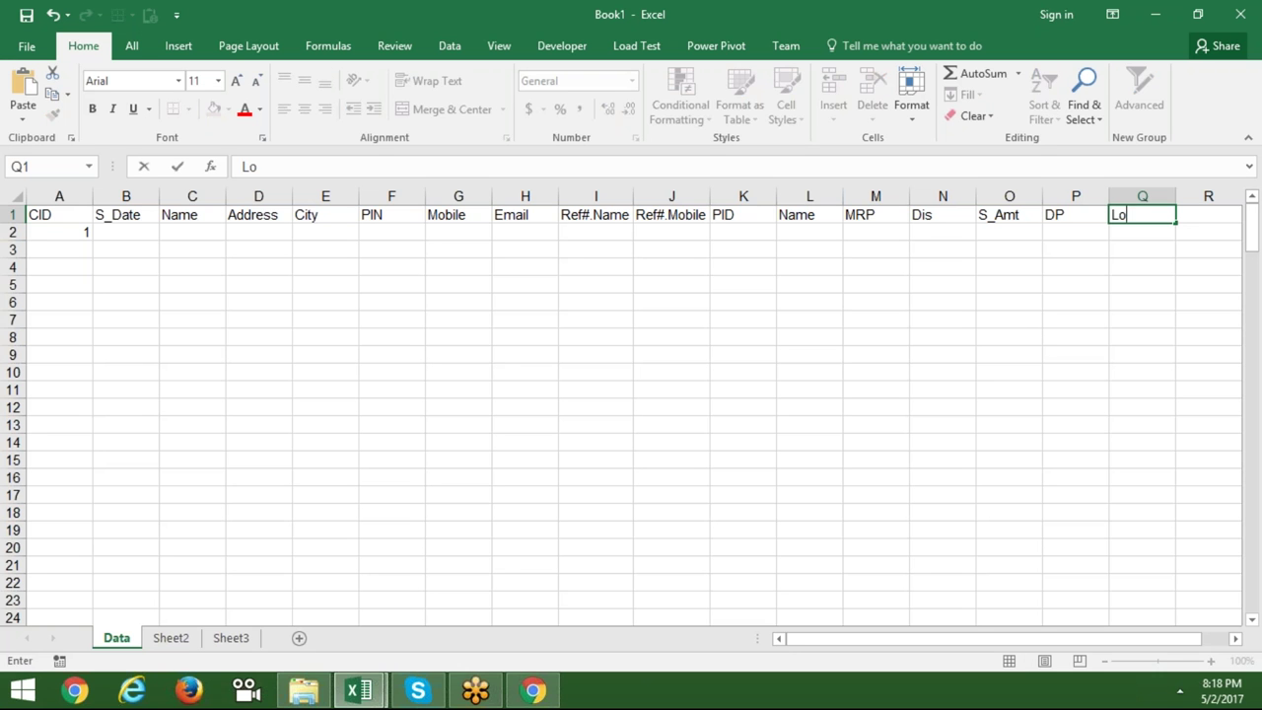
{"action": "key", "text": "BackSpace"}
{"action": "type", "text": "_"}
{"action": "type", "text": "Amt"}
{"action": "key", "text": "Tab"}
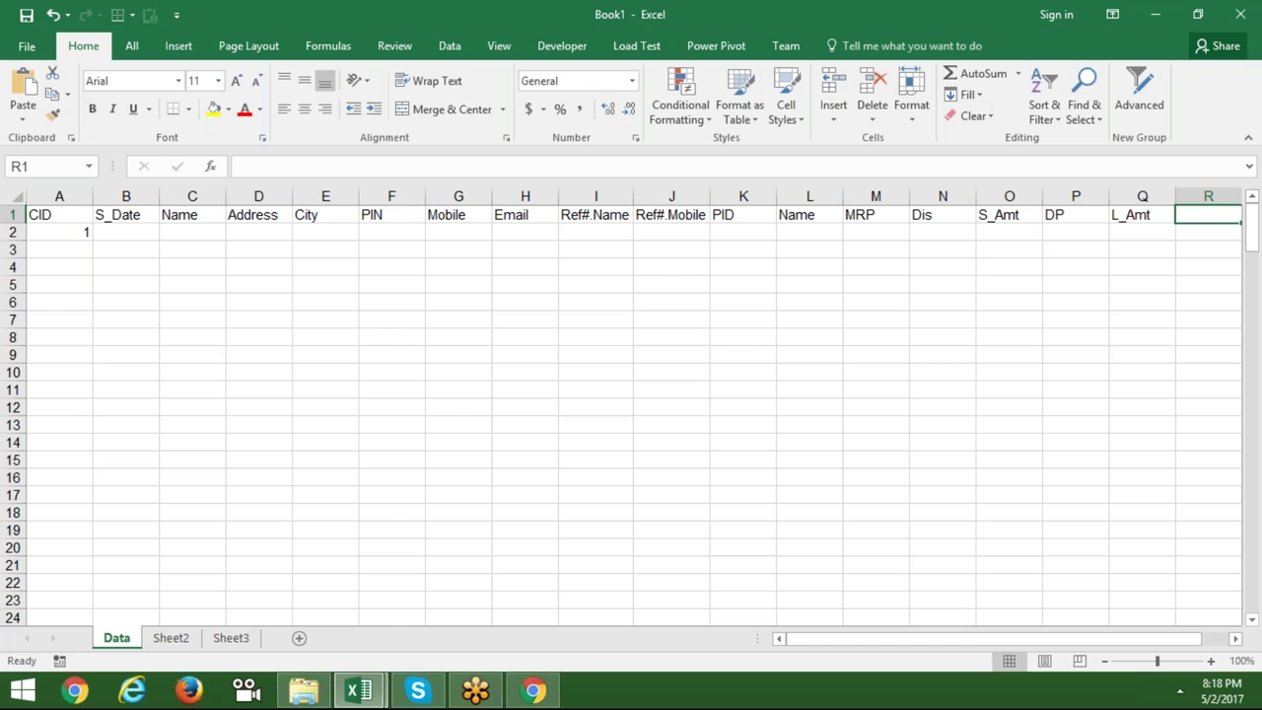
{"action": "scroll", "coordinate": [631, 404], "scroll_direction": "right", "scroll_amount": 2}
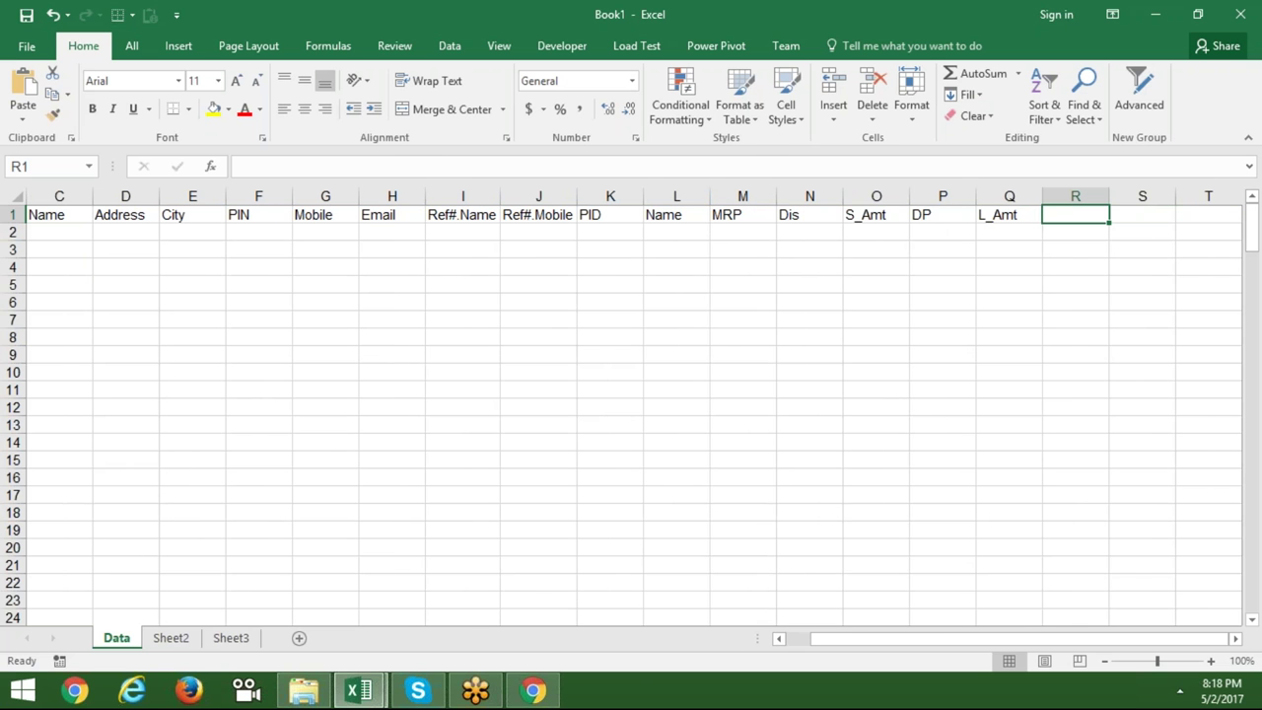
{"action": "type", "text": "Charge"}
{"action": "key", "text": "Return"}
{"action": "key", "text": "Up"}
{"action": "key", "text": "Right"}
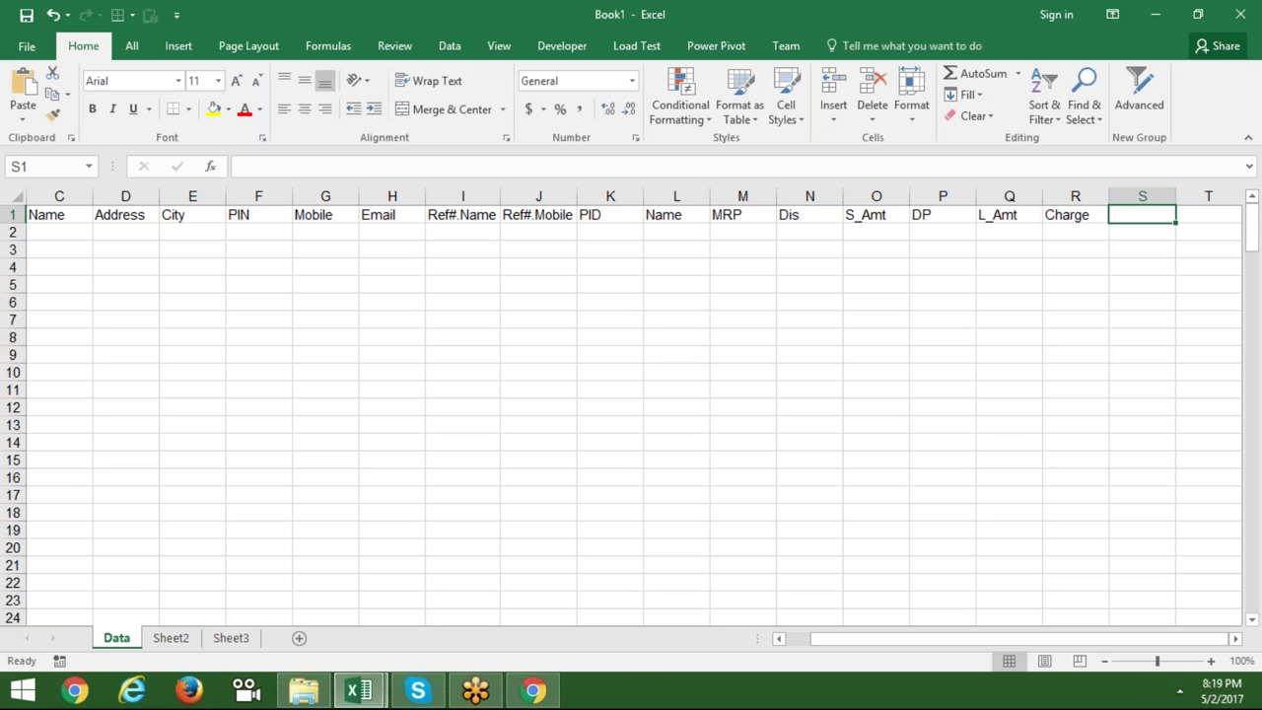
Step: Add the Total_L_amt heading after Charge
{"action": "type", "text": "T"}
{"action": "key", "text": "BackSpace"}
{"action": "type", "text": "Total"}
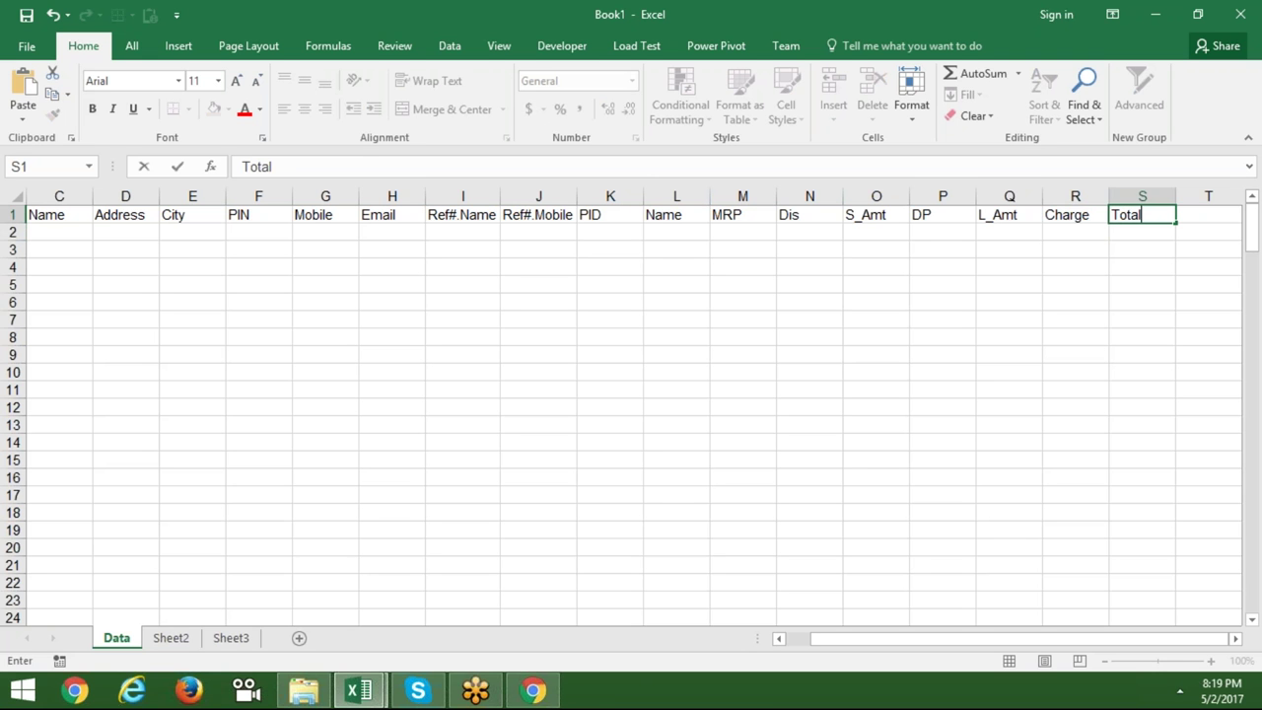
{"action": "type", "text": "_LAM"}
{"action": "key", "text": "BackSpace"}
{"action": "key", "text": "BackSpace"}
{"action": "type", "text": "_amt"}
{"action": "key", "text": "Tab"}
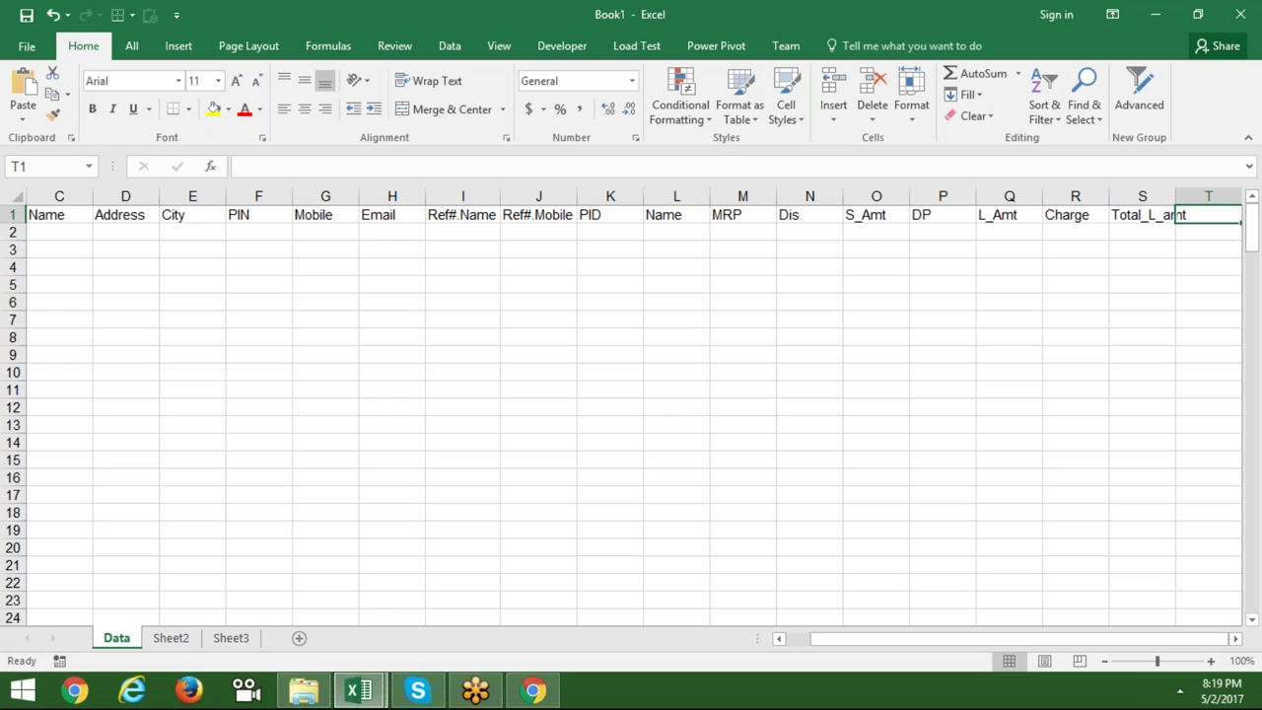
Step: Add the Rate and Month headings after Total_L_amt
{"action": "type", "text": "Rate"}
{"action": "key", "text": "Tab"}
{"action": "key", "text": "Tab"}
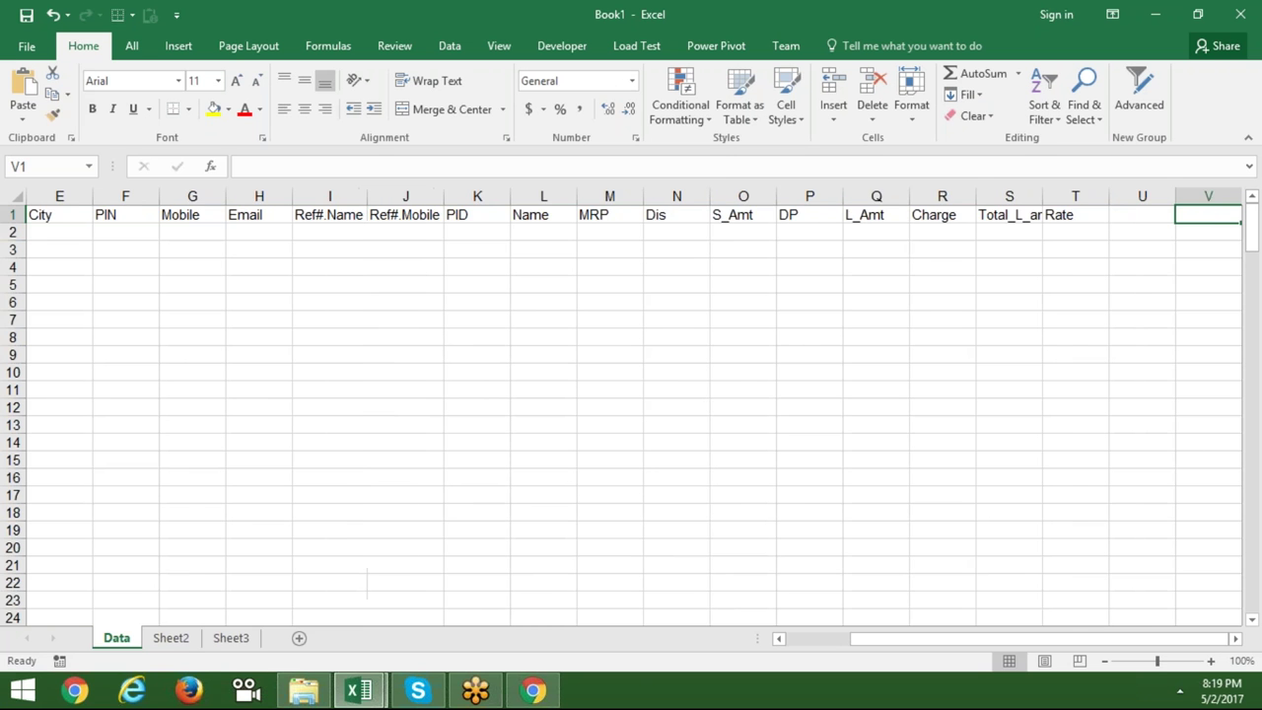
{"action": "key", "text": "Left"}
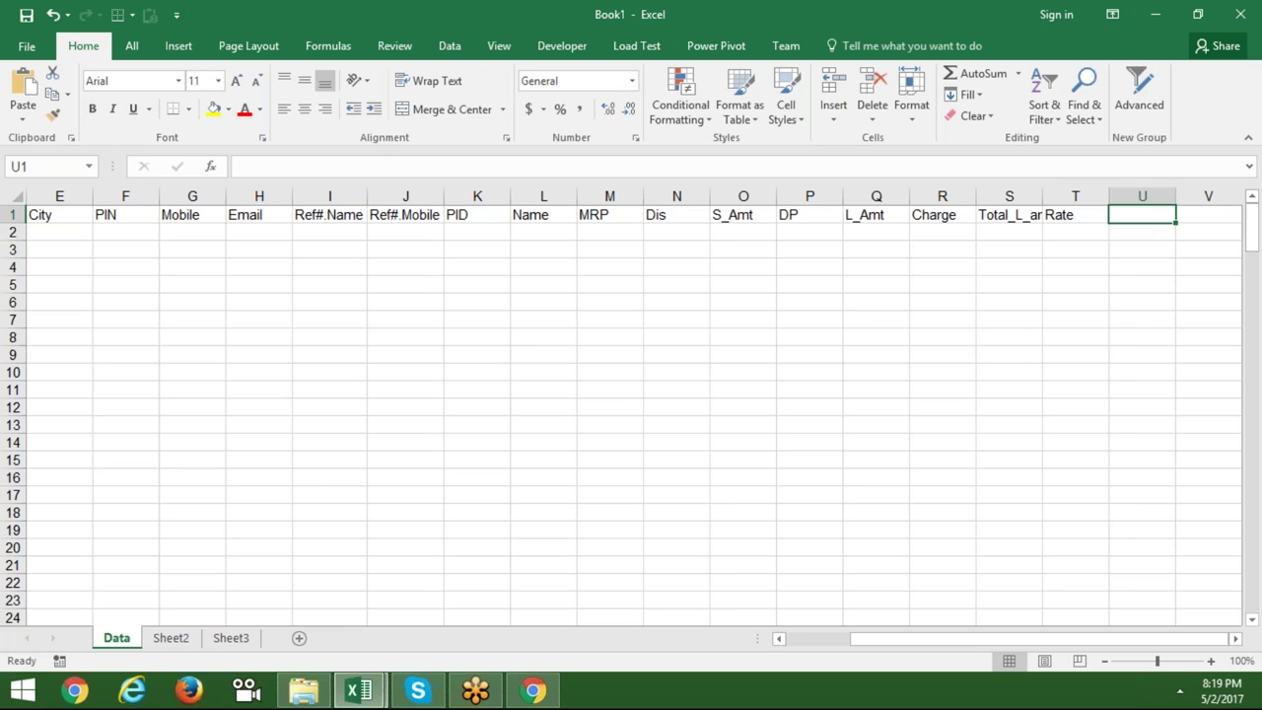
{"action": "key", "text": "Left"}
{"action": "key", "text": "BackSpace"}
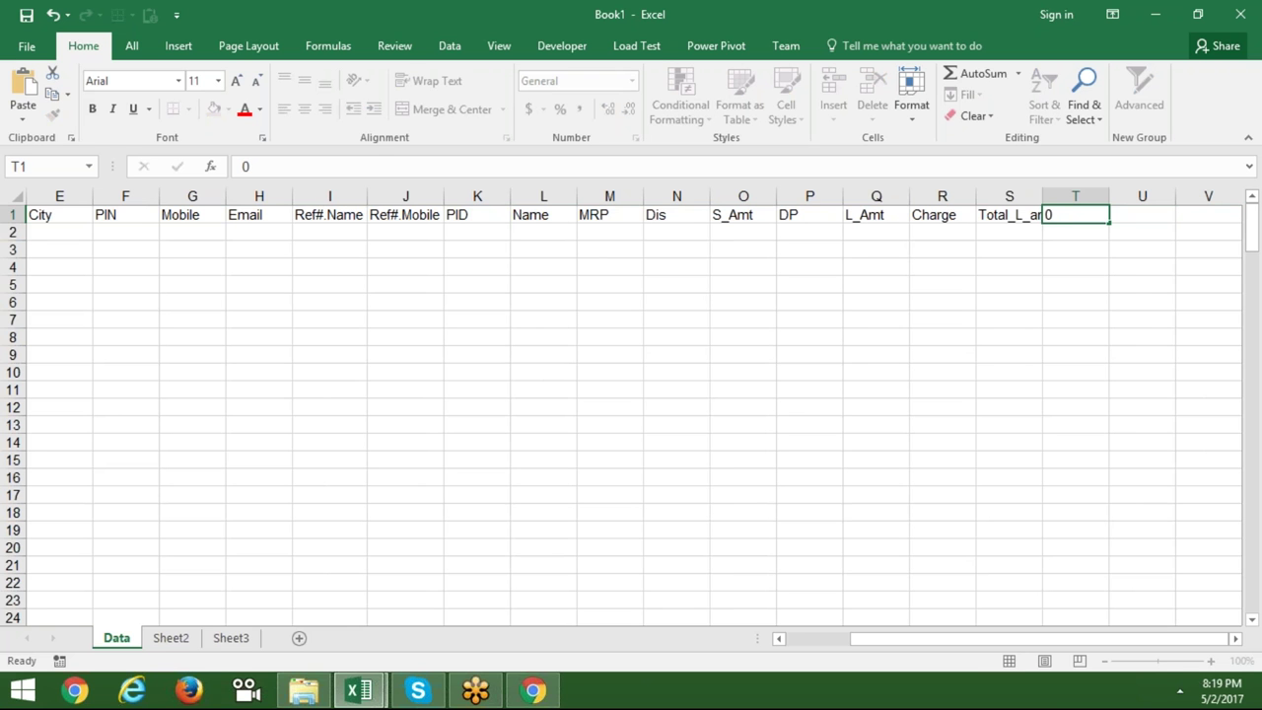
{"action": "key", "text": "Escape"}
{"action": "key", "text": "Tab"}
{"action": "type", "text": "Month"}
{"action": "key", "text": "Tab"}
{"action": "key", "text": "Tab"}
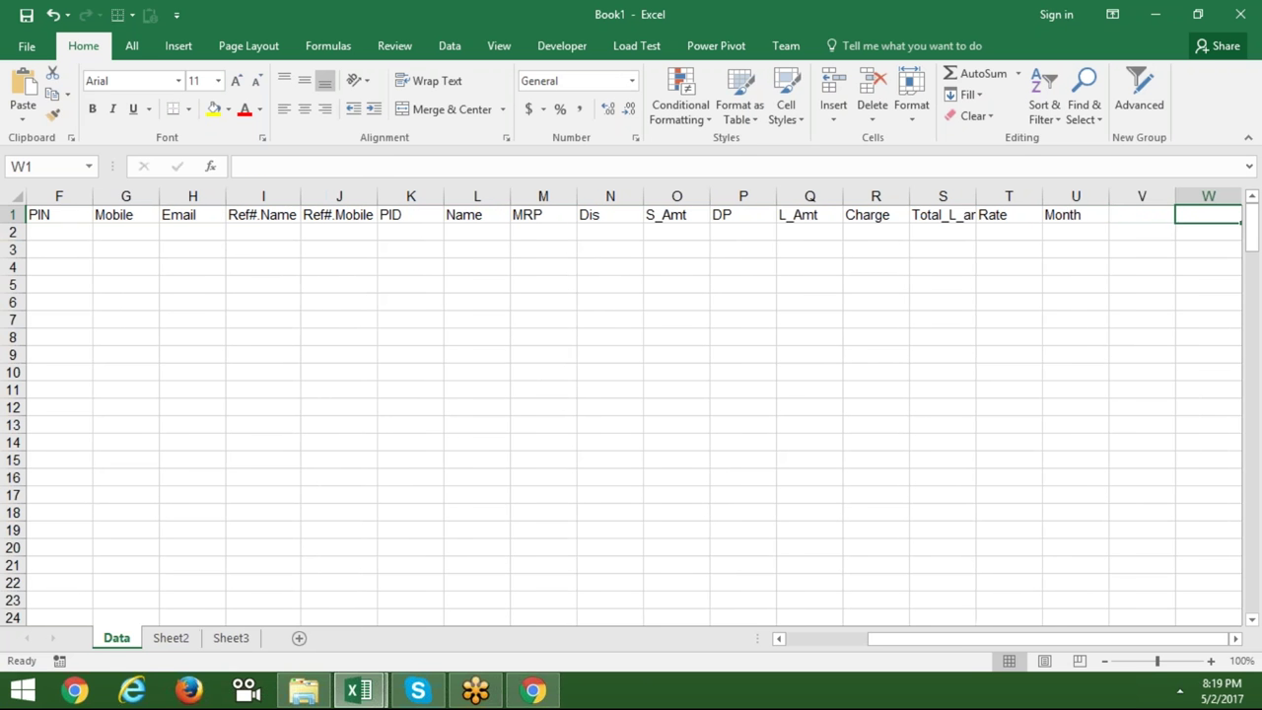
{"action": "key", "text": "Left"}
{"action": "key", "text": "Left"}
{"action": "key", "text": "Right"}
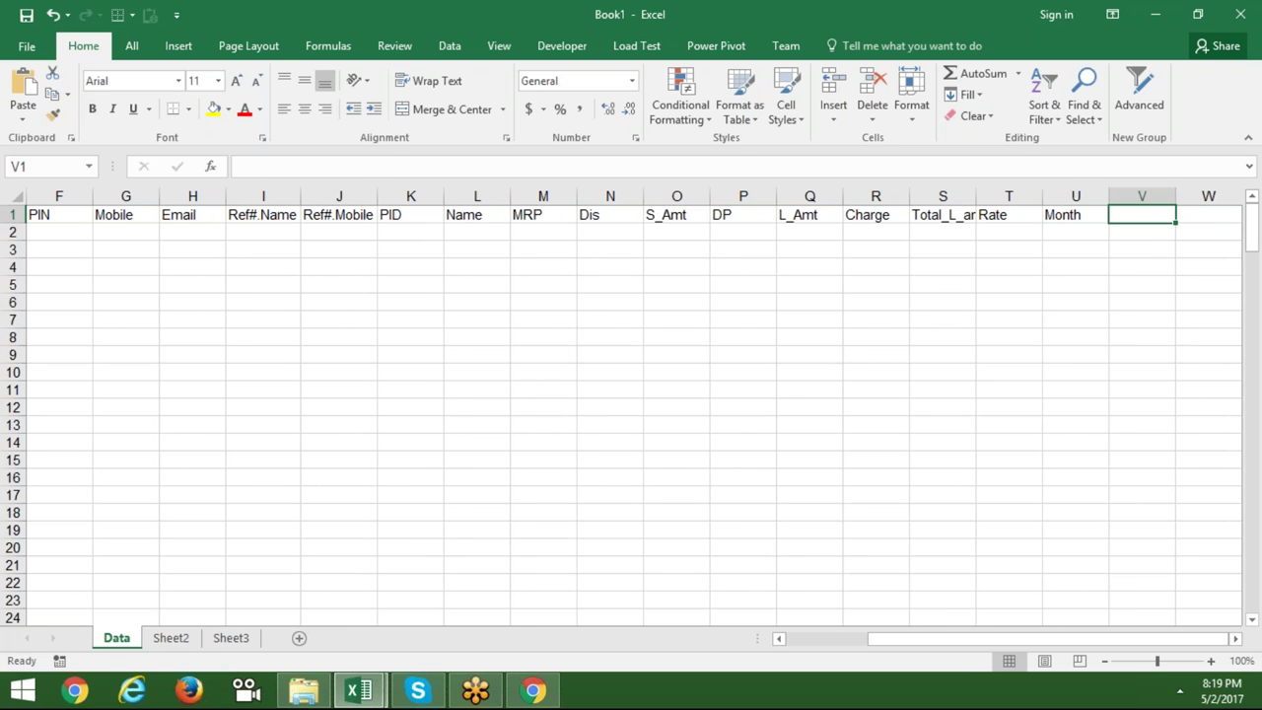
Step: Add the Total_Amt heading after Month
{"action": "type", "text": "Total_Amt"}
{"action": "key", "text": "Tab"}
{"action": "key", "text": "Right"}
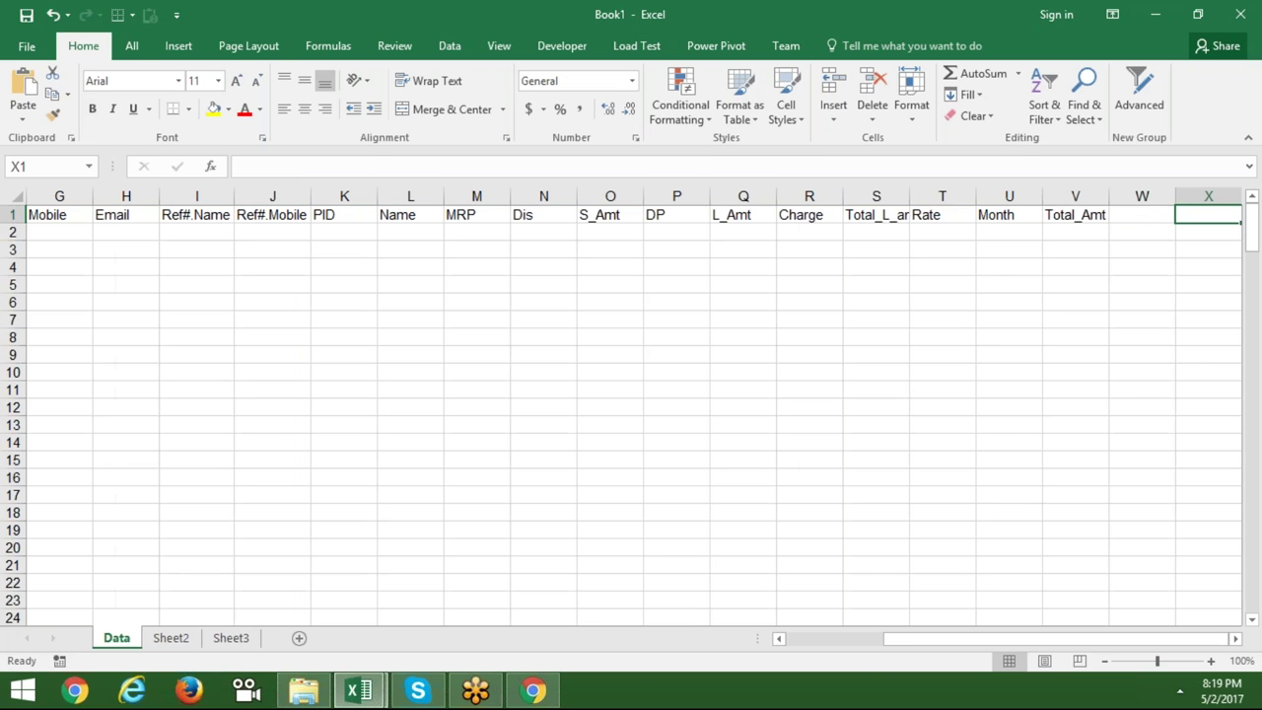
{"action": "key", "text": "Left"}
{"action": "type", "text": "EMI"}
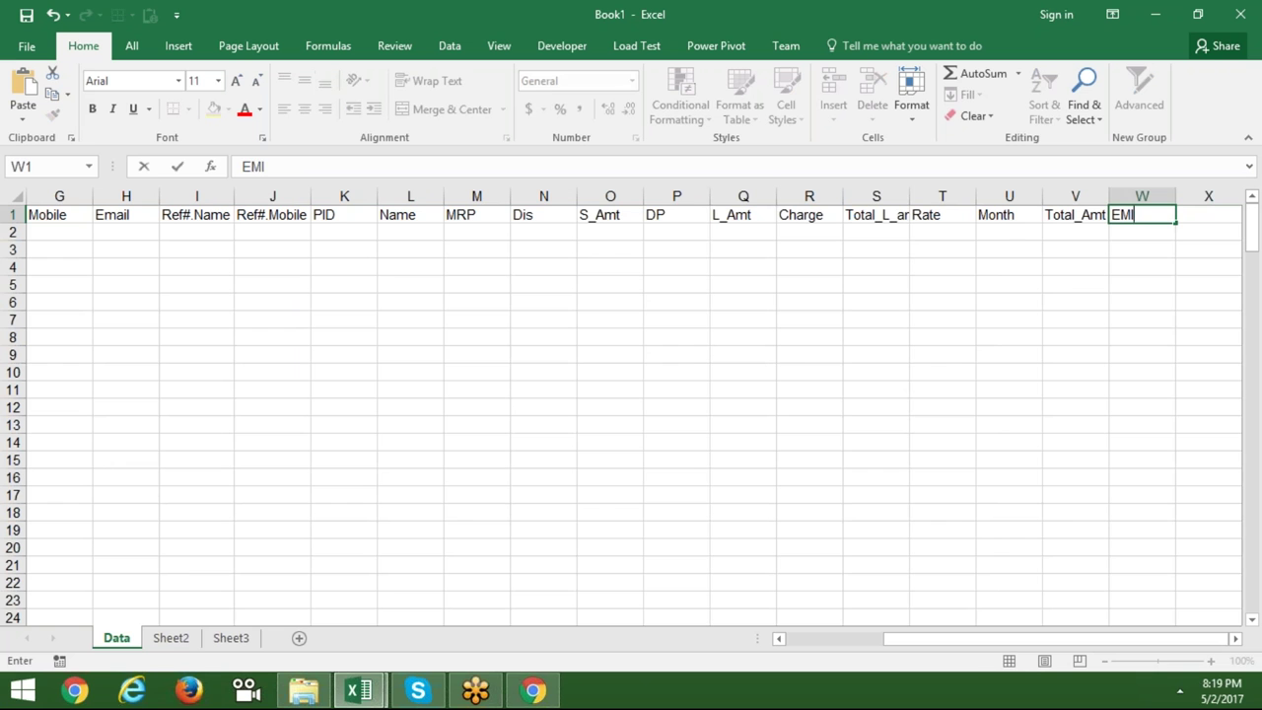
{"action": "key", "text": "Tab"}
{"action": "key", "text": "Right"}
{"action": "key", "text": "Right"}
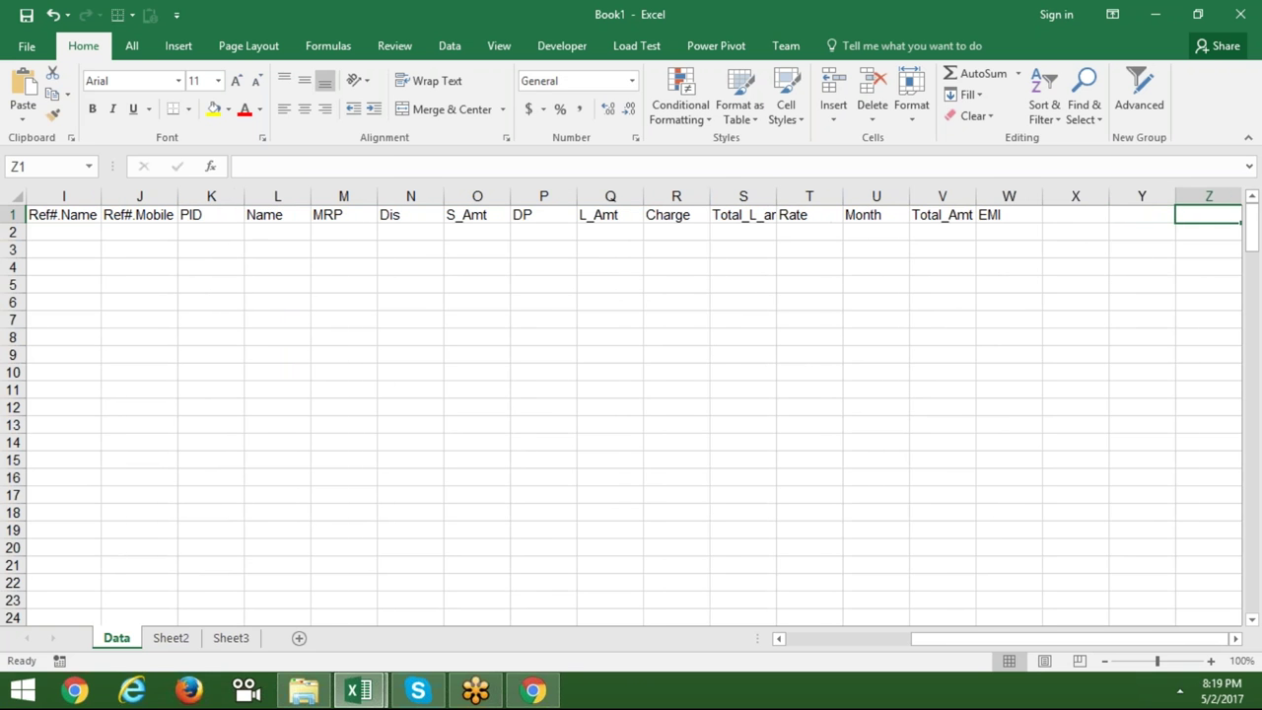
{"action": "key", "text": "Left"}
{"action": "key", "text": "Left"}
{"action": "key", "text": "Left"}
{"action": "key", "text": "Left"}
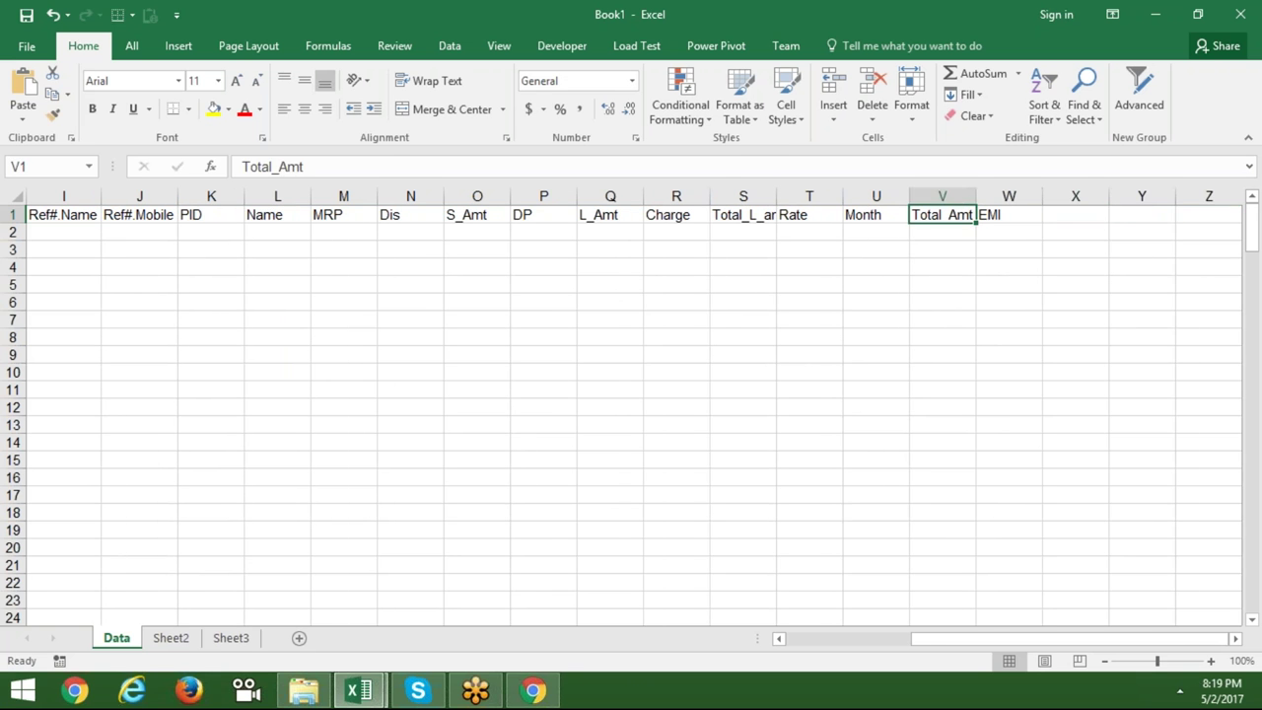
{"action": "key", "text": "Right"}
{"action": "key", "text": "Left"}
{"action": "key", "text": "Right"}
Step: Put Intr. after Total_Amt and EMI in the following column
{"action": "key", "text": "Delete"}
{"action": "type", "text": "Inte"}
{"action": "key", "text": "BackSpace"}
{"action": "type", "text": "r."}
{"action": "key", "text": "Tab"}
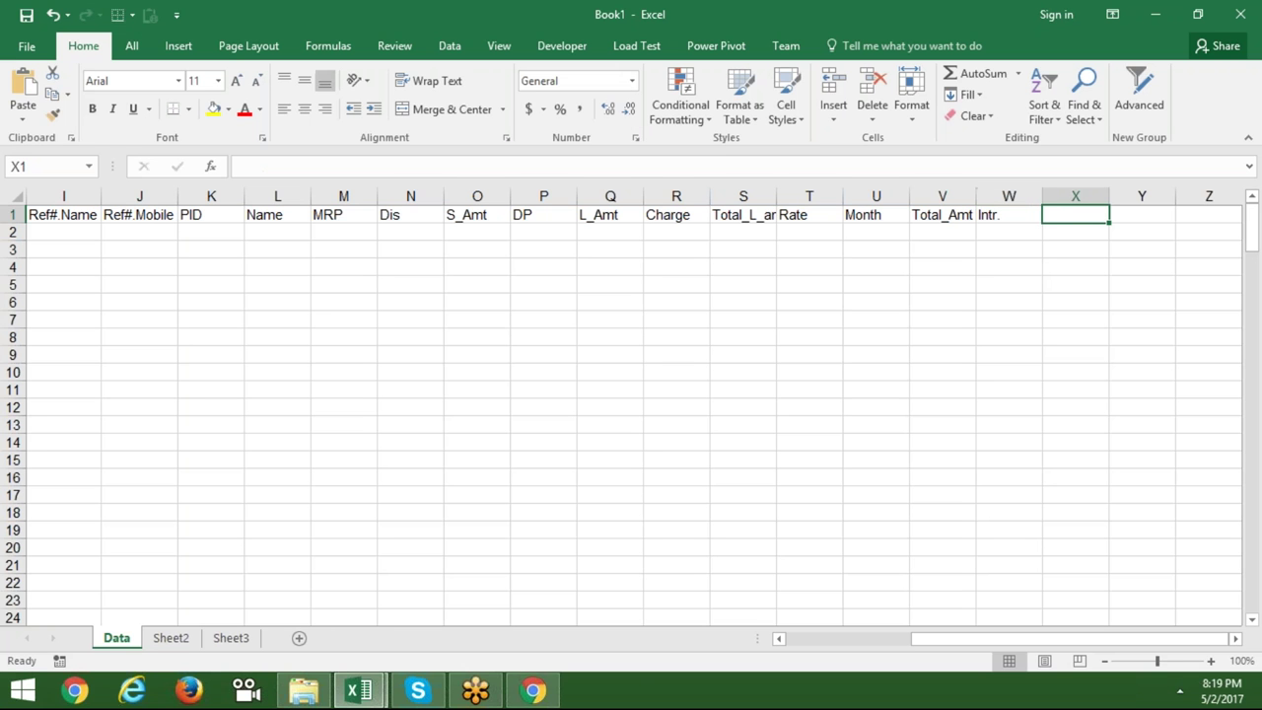
{"action": "type", "text": "EMI"}
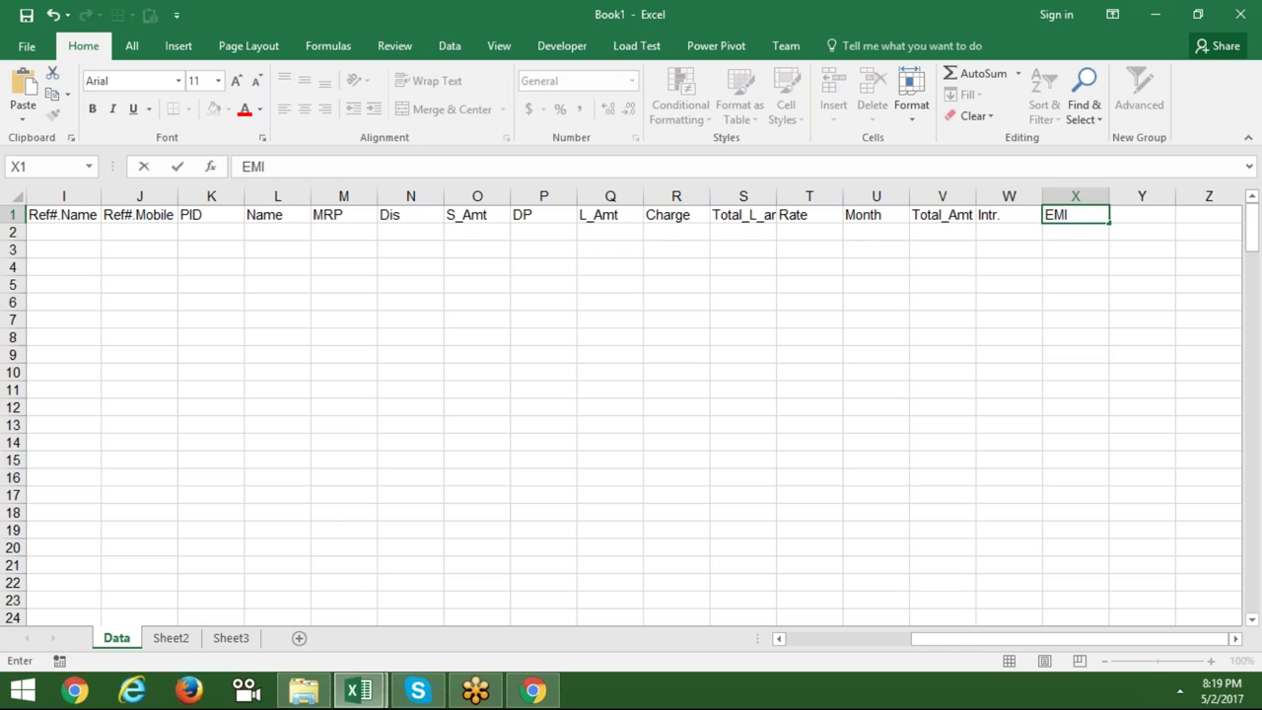
{"action": "key", "text": "Return"}
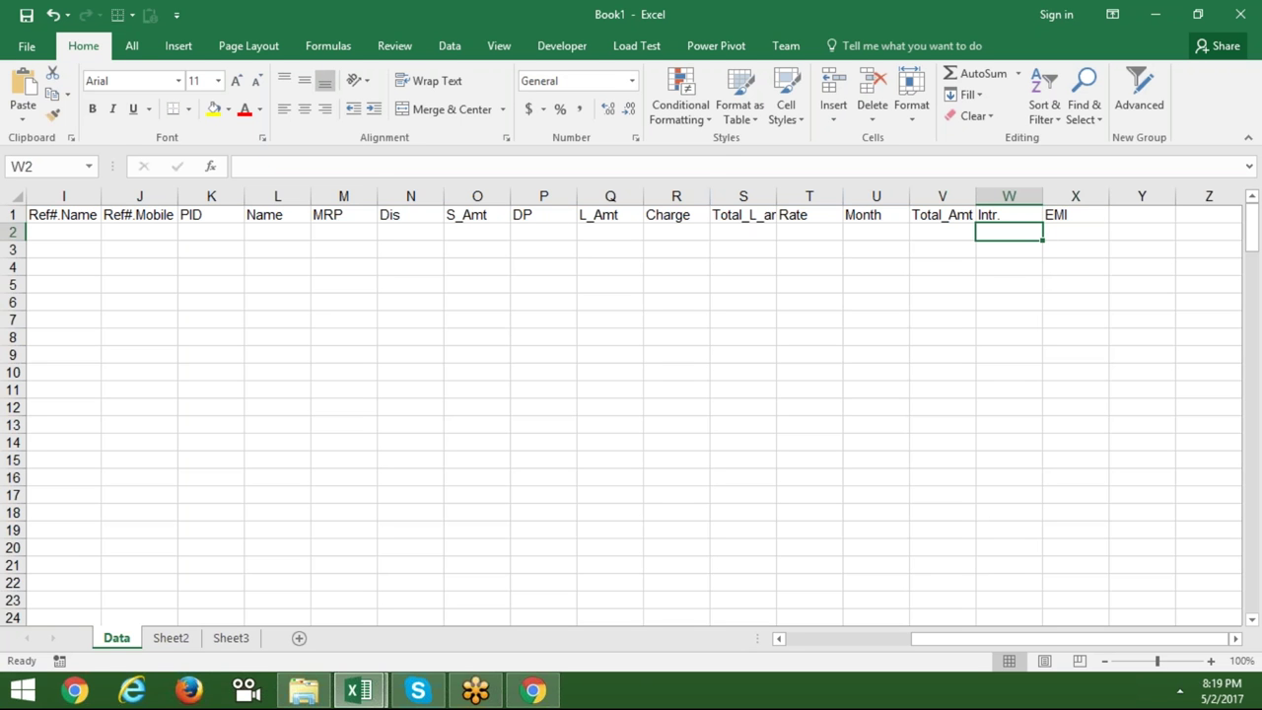
{"action": "left_click", "coordinate": [1008, 214]}
{"action": "left_click", "coordinate": [1075, 214]}
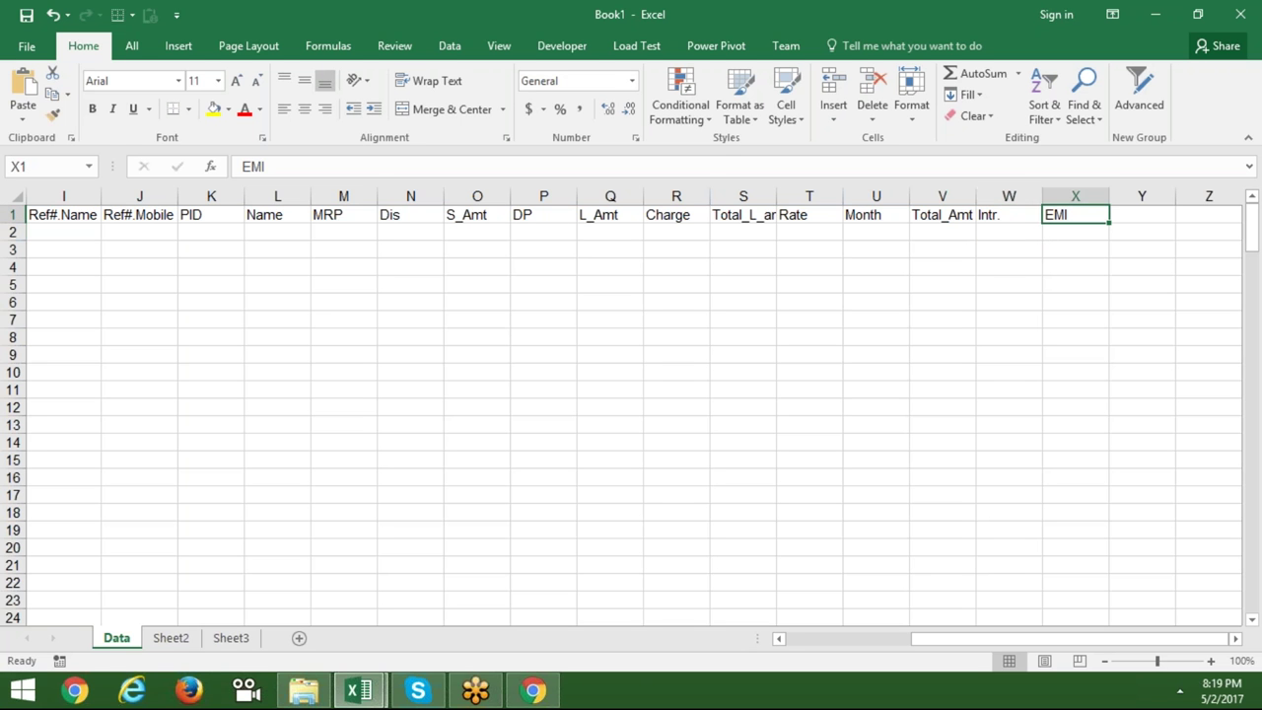
{"action": "key", "text": "Right"}
{"action": "key", "text": "Right"}
{"action": "key", "text": "Right"}
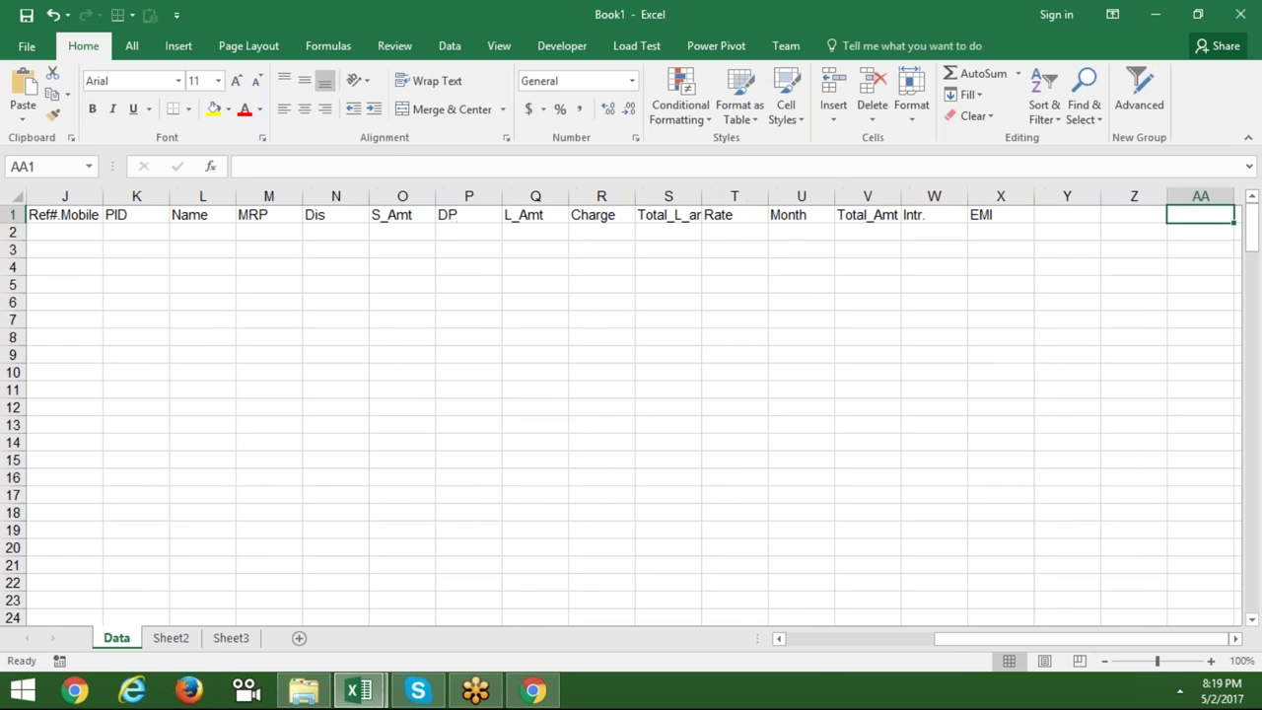
{"action": "key", "text": "Left"}
{"action": "key", "text": "Left"}
{"action": "key", "text": "Left"}
{"action": "key", "text": "Right"}
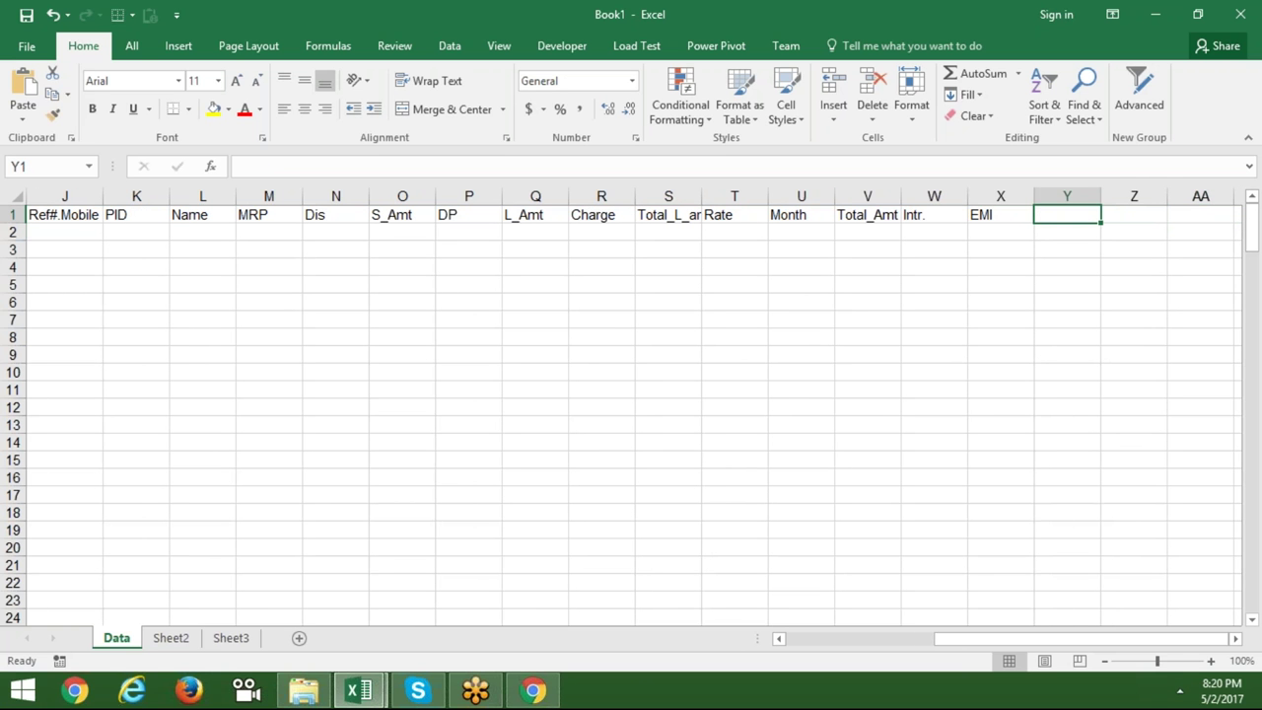
Step: Add the Total_Dep, EMI_Dep and Balance_Amt headings after EMI
{"action": "type", "text": "Total"}
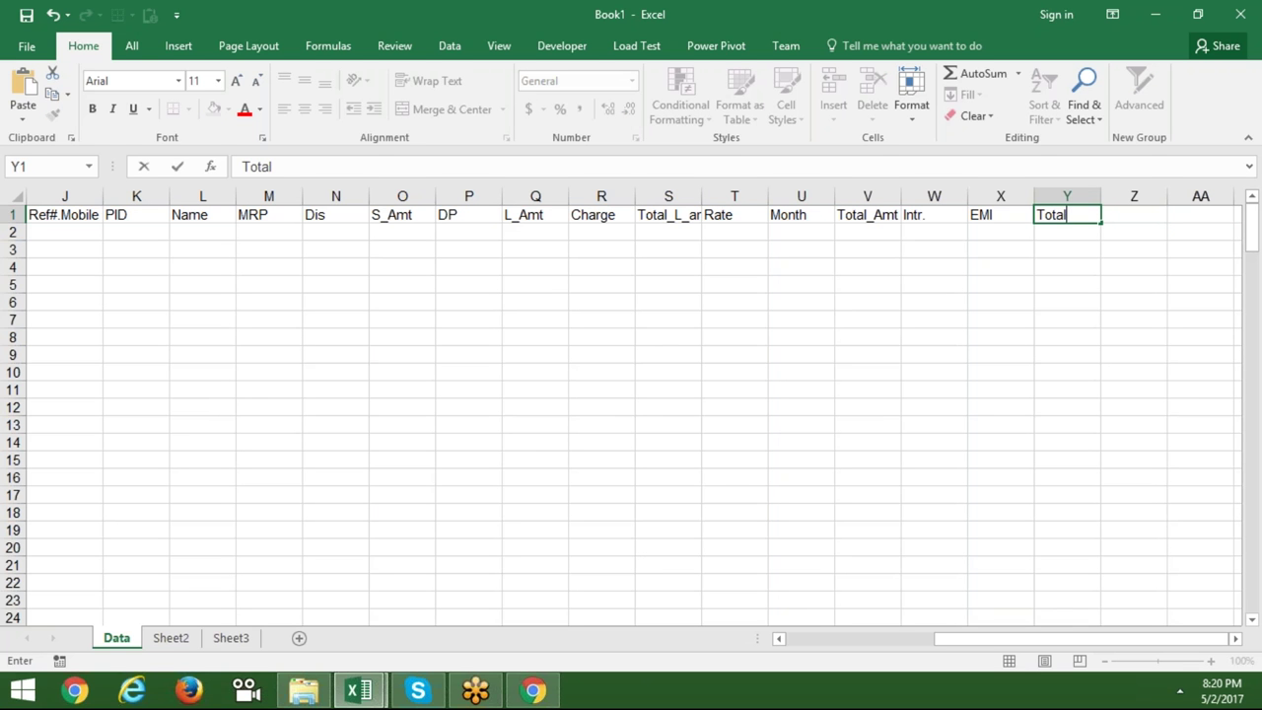
{"action": "type", "text": "_"}
{"action": "type", "text": "Dep"}
{"action": "key", "text": "Tab"}
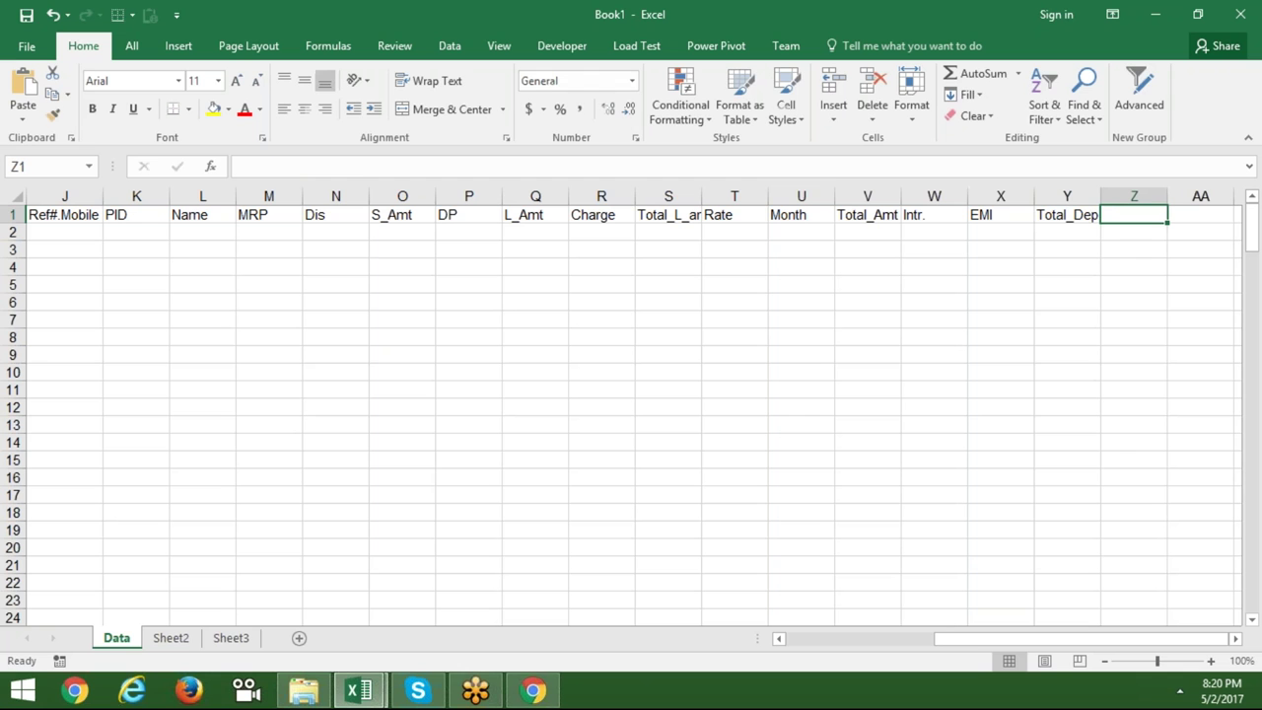
{"action": "type", "text": "No.D"}
{"action": "key", "text": "BackSpace"}
{"action": "key", "text": "BackSpace"}
{"action": "key", "text": "BackSpace"}
{"action": "key", "text": "BackSpace"}
{"action": "type", "text": "EMI_Dep"}
{"action": "key", "text": "Tab"}
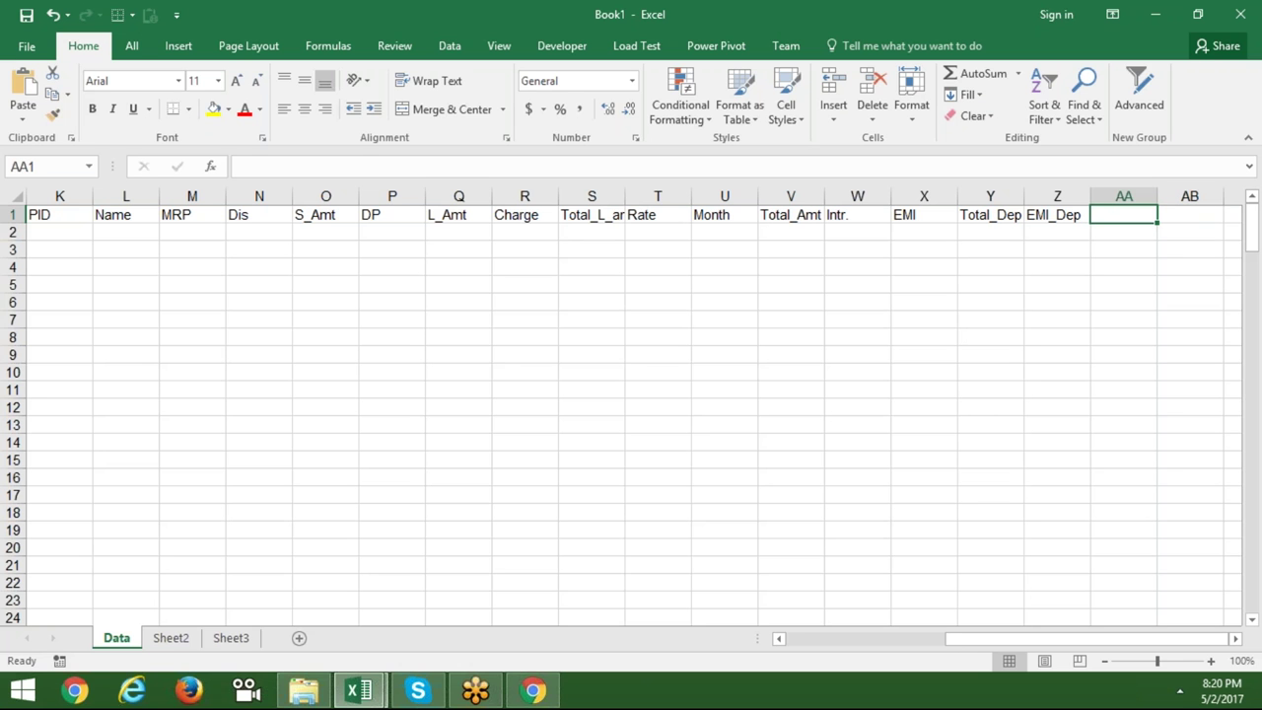
{"action": "type", "text": "Balamc"}
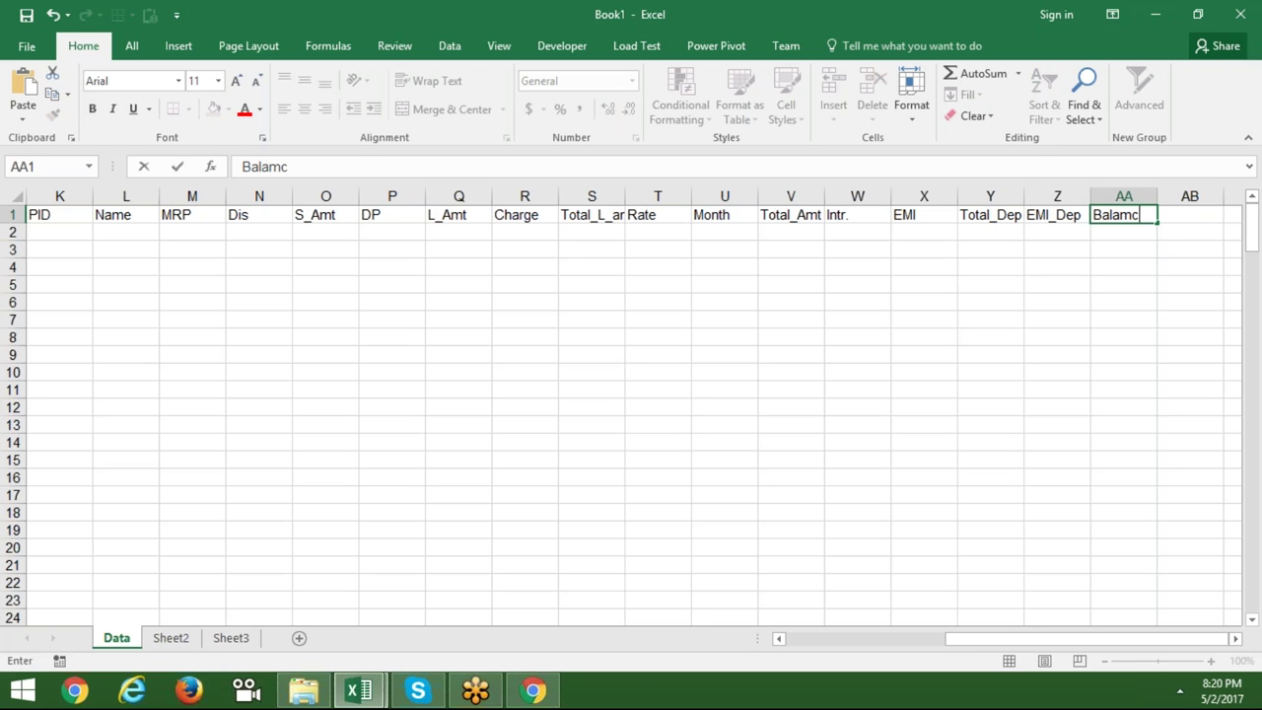
{"action": "key", "text": "BackSpace"}
{"action": "key", "text": "BackSpace"}
{"action": "type", "text": "nce_Amt"}
{"action": "key", "text": "Tab"}
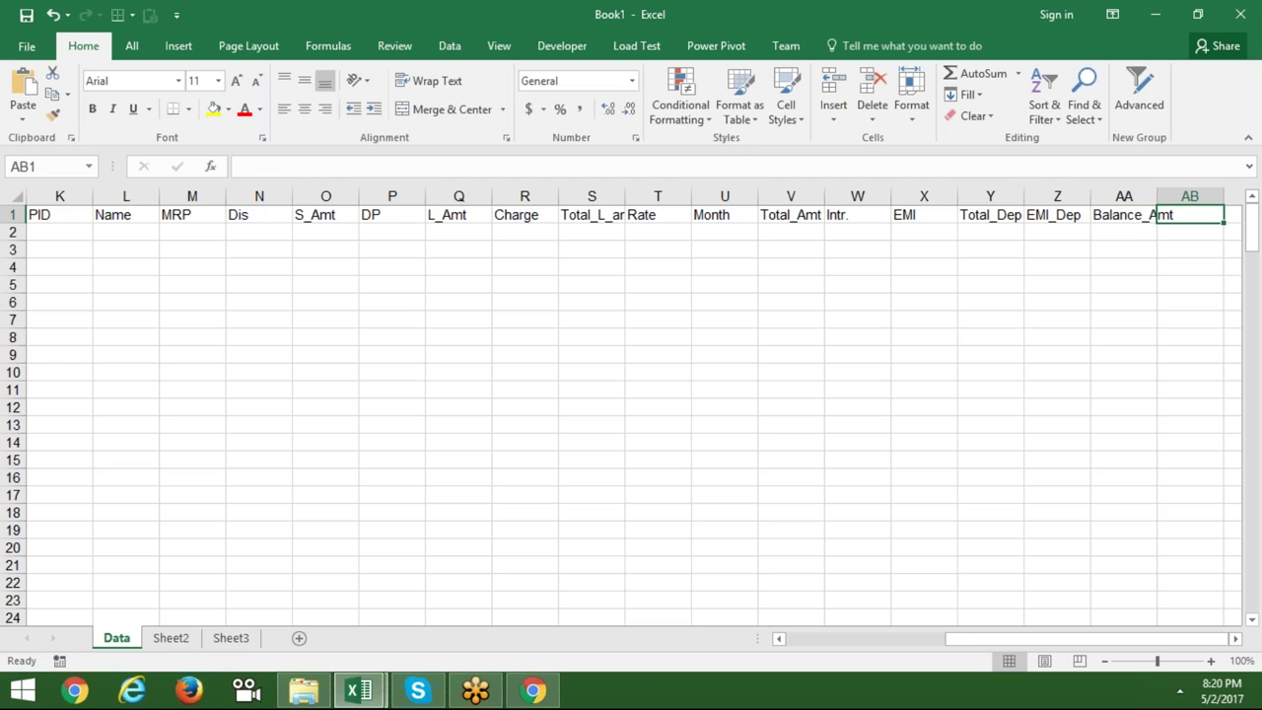
Step: Add the BL_EMI, Due Date and Status headings, then return to A1
{"action": "scroll", "coordinate": [631, 403], "scroll_direction": "right", "scroll_amount": 1}
{"action": "scroll", "coordinate": [631, 403], "scroll_direction": "right", "scroll_amount": 1}
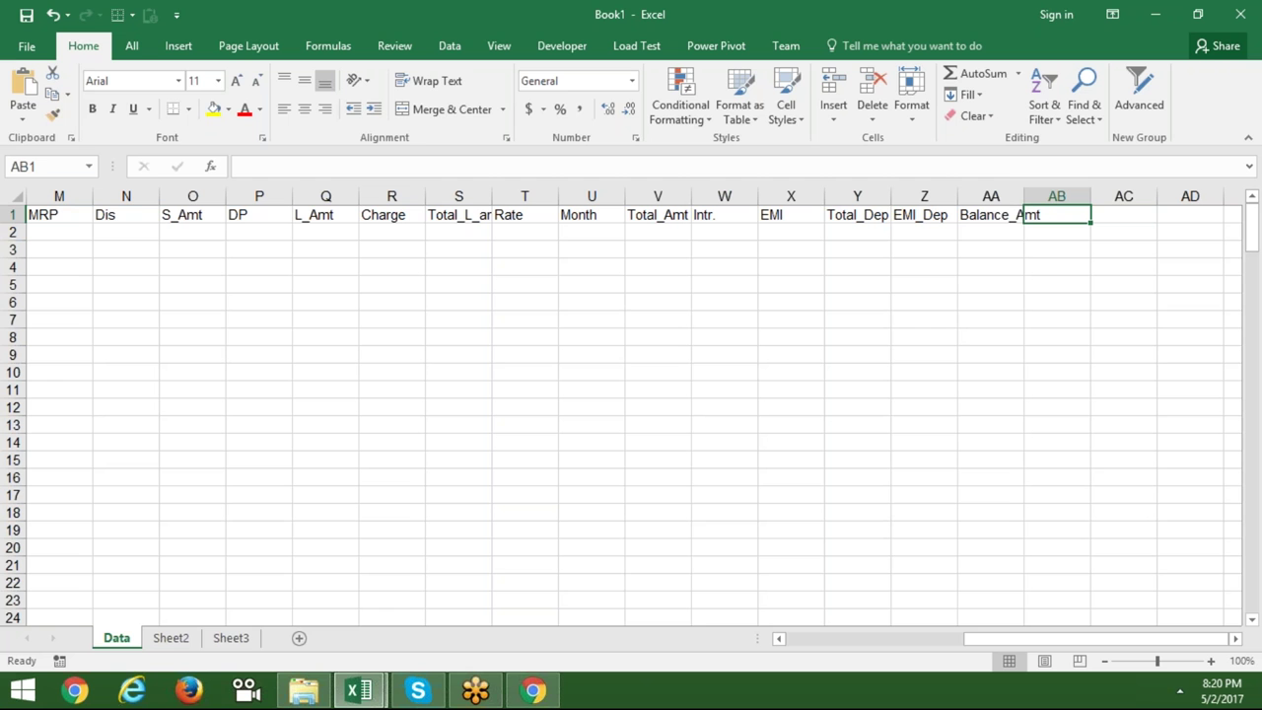
{"action": "type", "text": "BL_EMI"}
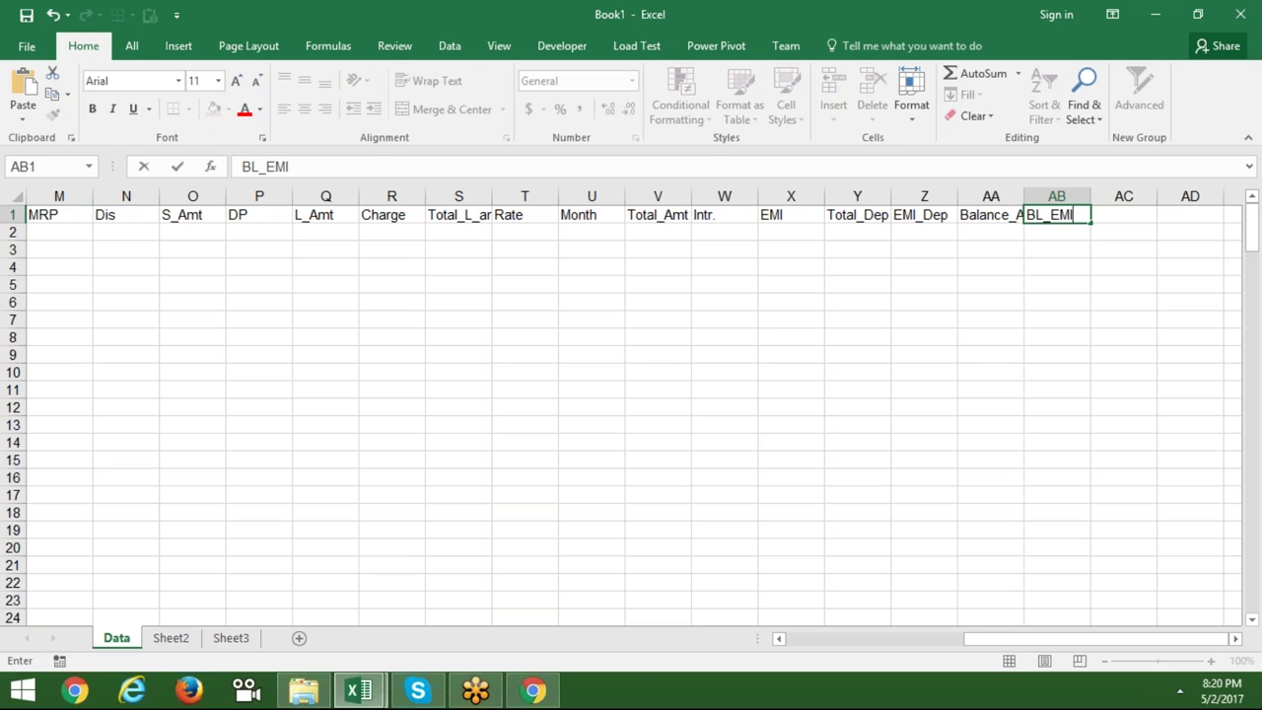
{"action": "key", "text": "Tab"}
{"action": "key", "text": "Left"}
{"action": "key", "text": "Right"}
{"action": "key", "text": "Right"}
{"action": "key", "text": "Left"}
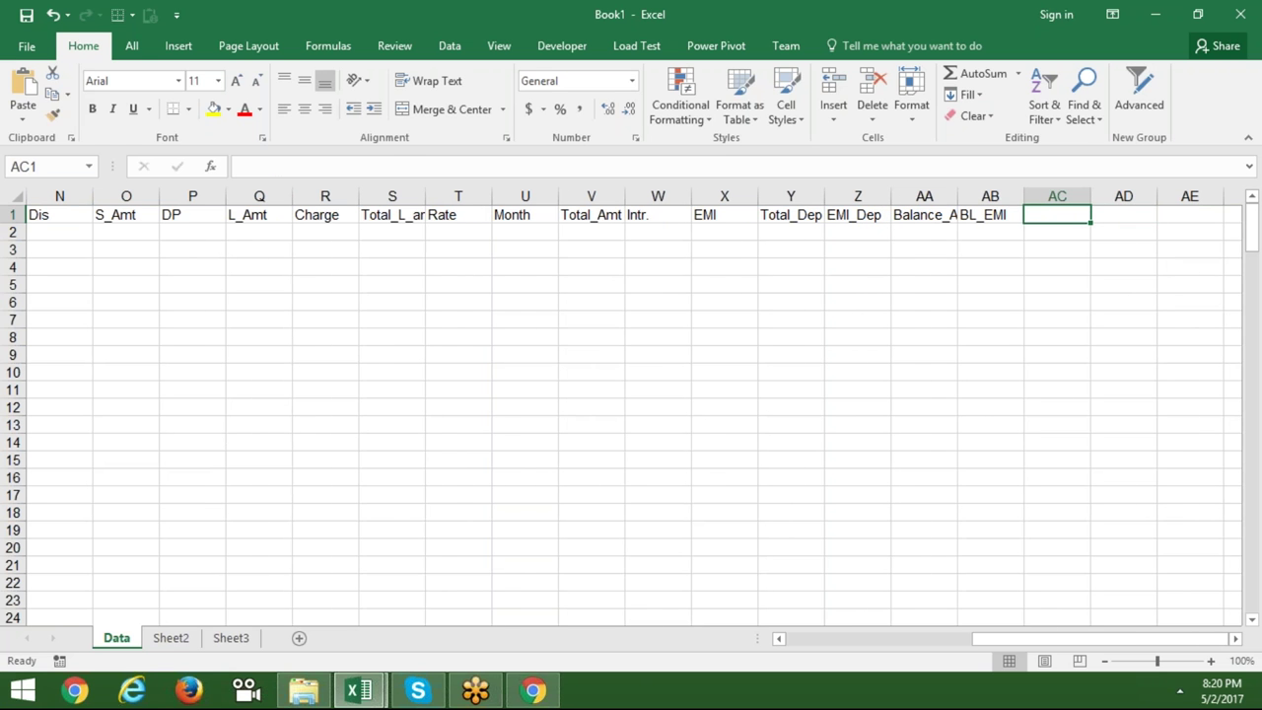
{"action": "type", "text": "Due"}
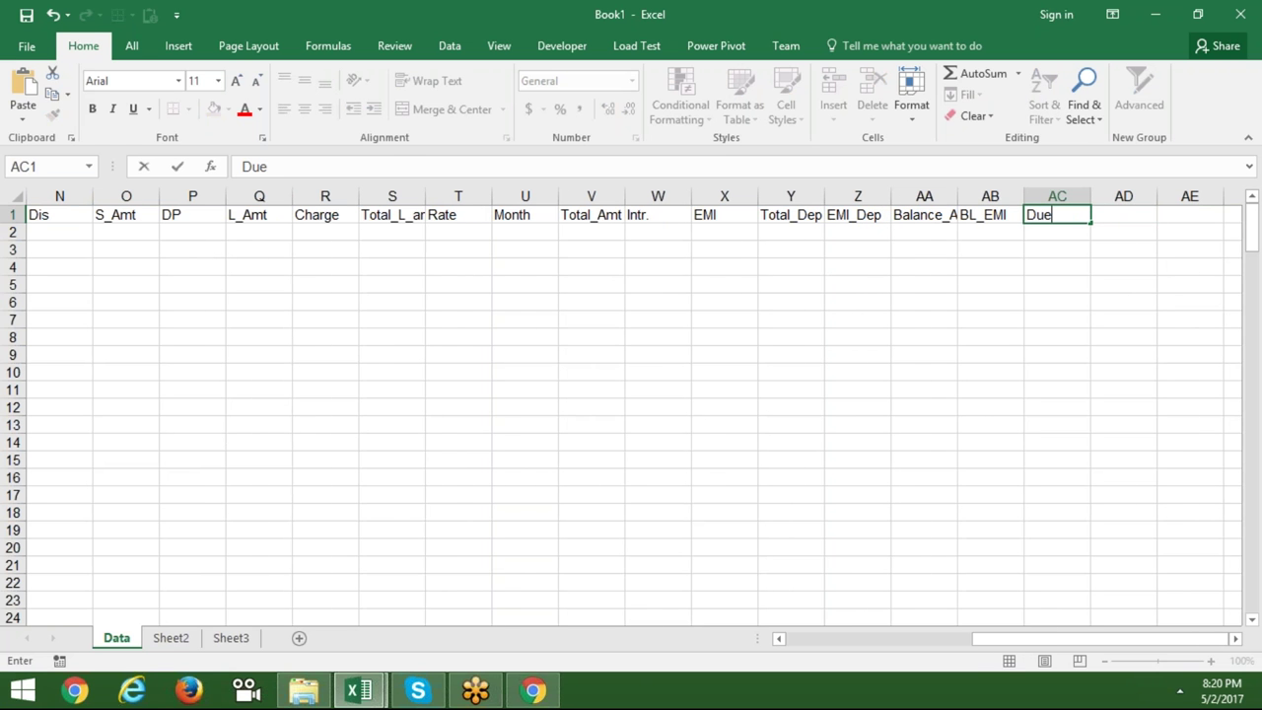
{"action": "type", "text": " Date"}
{"action": "key", "text": "Tab"}
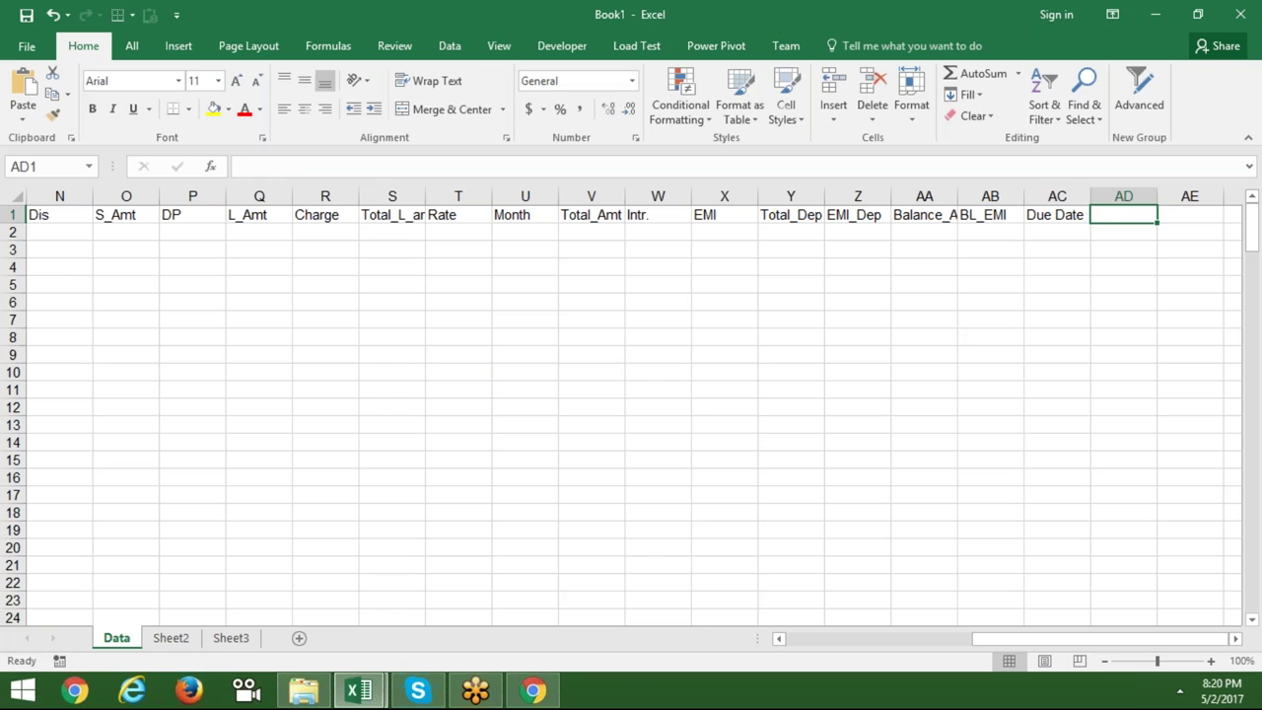
{"action": "type", "text": "Status"}
{"action": "key", "text": "Left"}
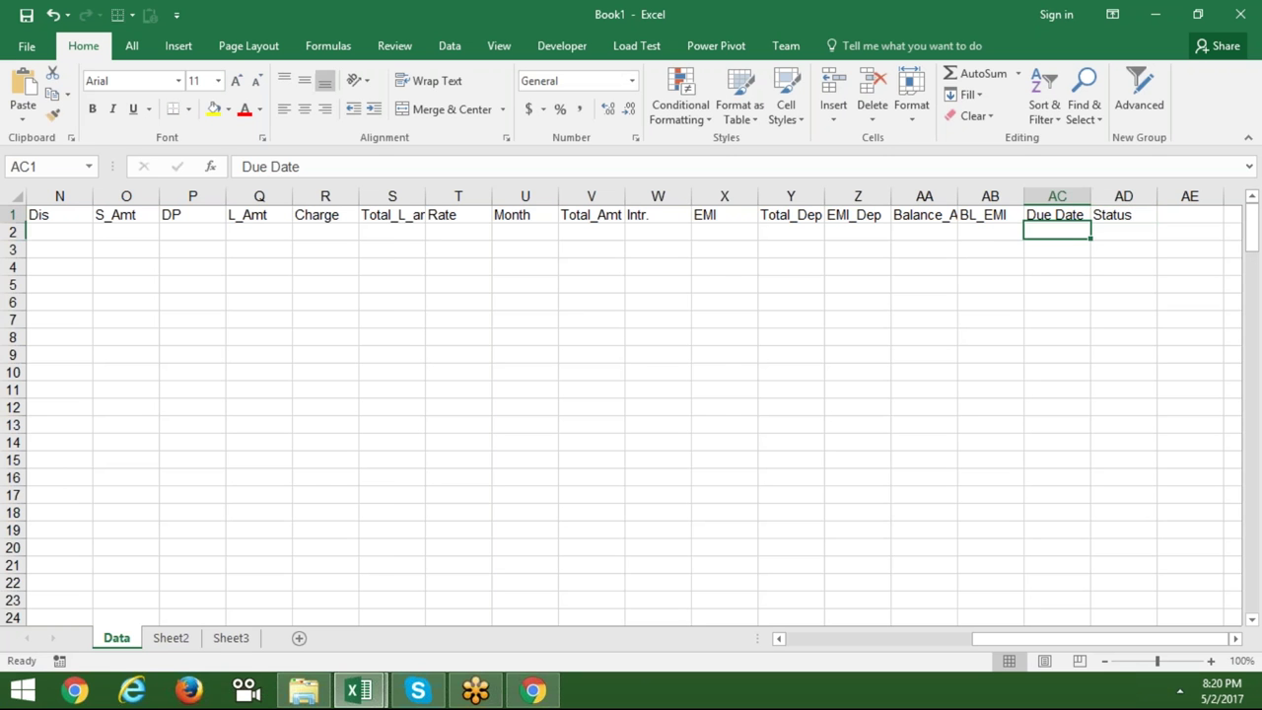
{"action": "key", "text": "Left"}
{"action": "key", "text": "ctrl+Home"}
Step: Copy the CID value from A2 down column A to row 43
{"action": "key", "text": "Down"}
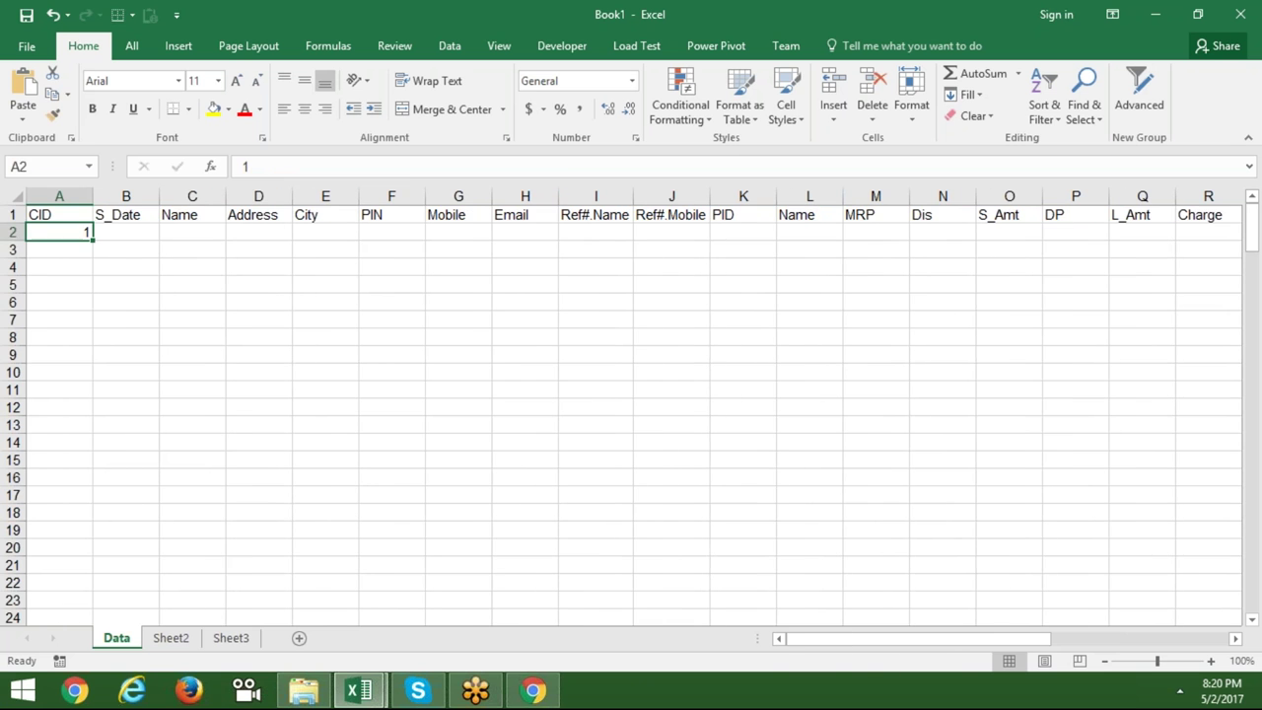
{"action": "left_click_drag", "start_coordinate": [93, 240], "coordinate": [94, 621]}
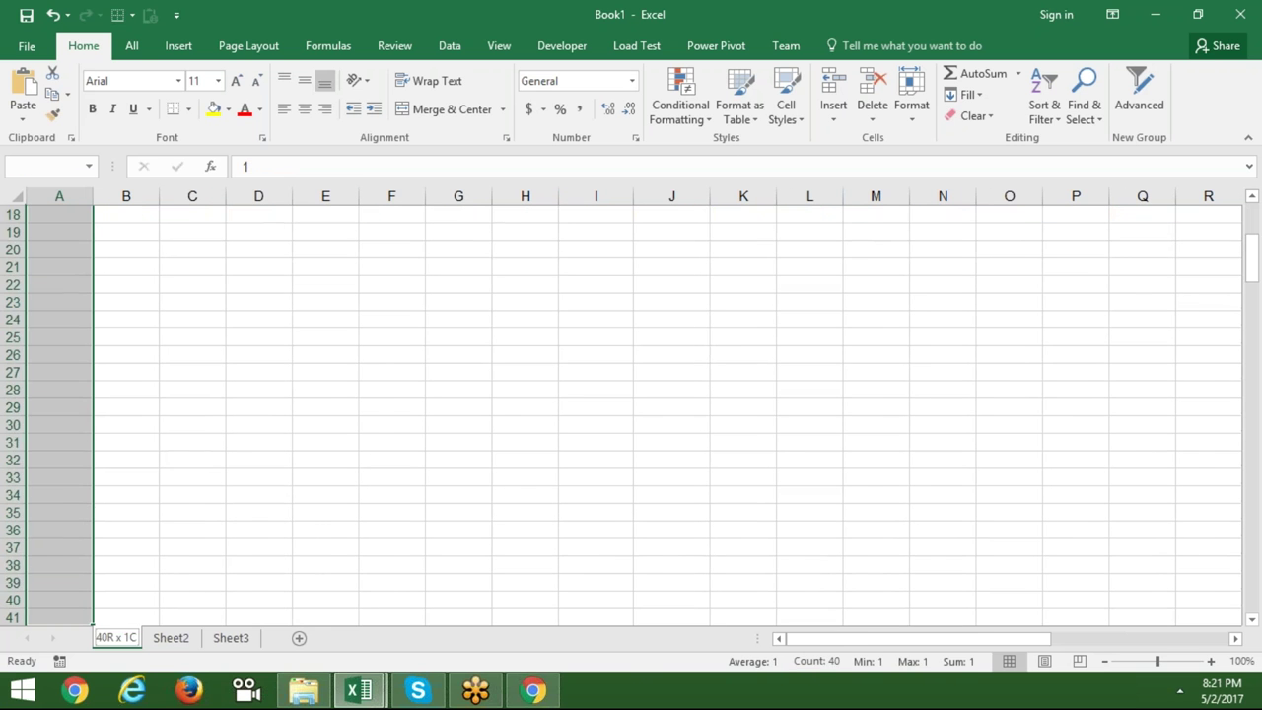
{"action": "key", "text": "ctrl+Home"}
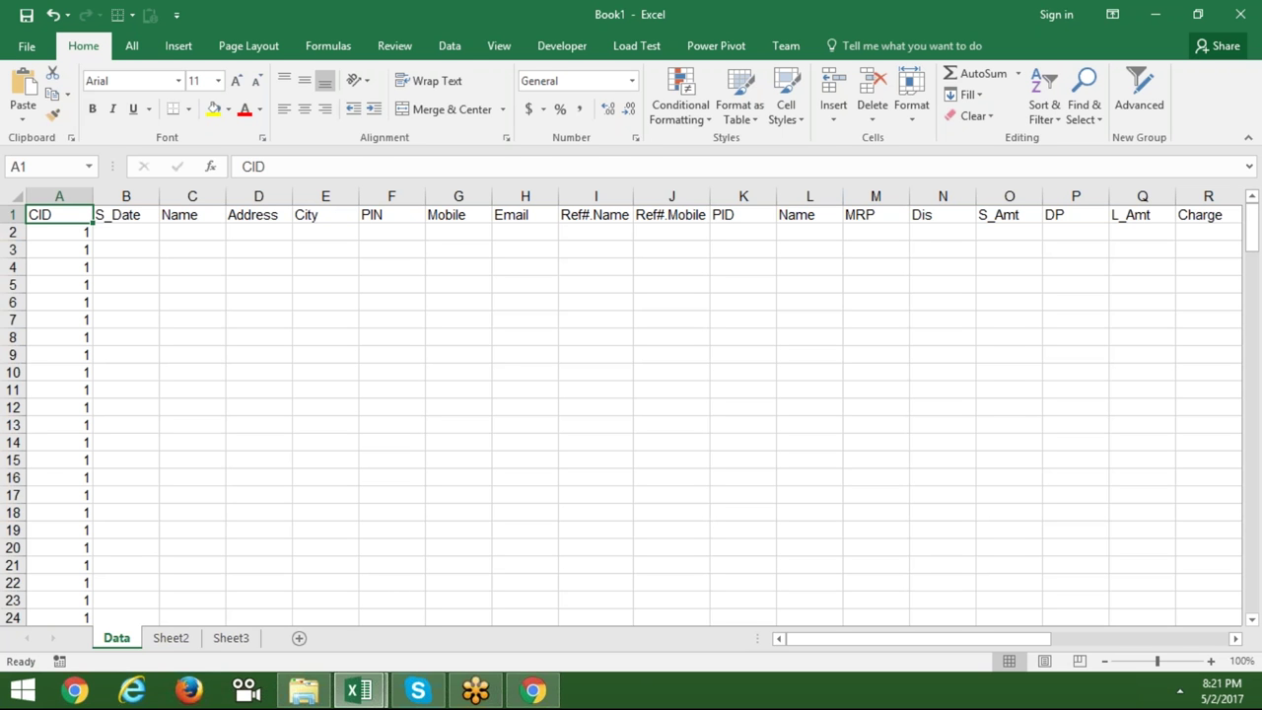
Step: Fill A3's =IF(B3>0,MAX($A$2:A2)+1,"") formula down through A40
{"action": "left_click", "coordinate": [59, 231]}
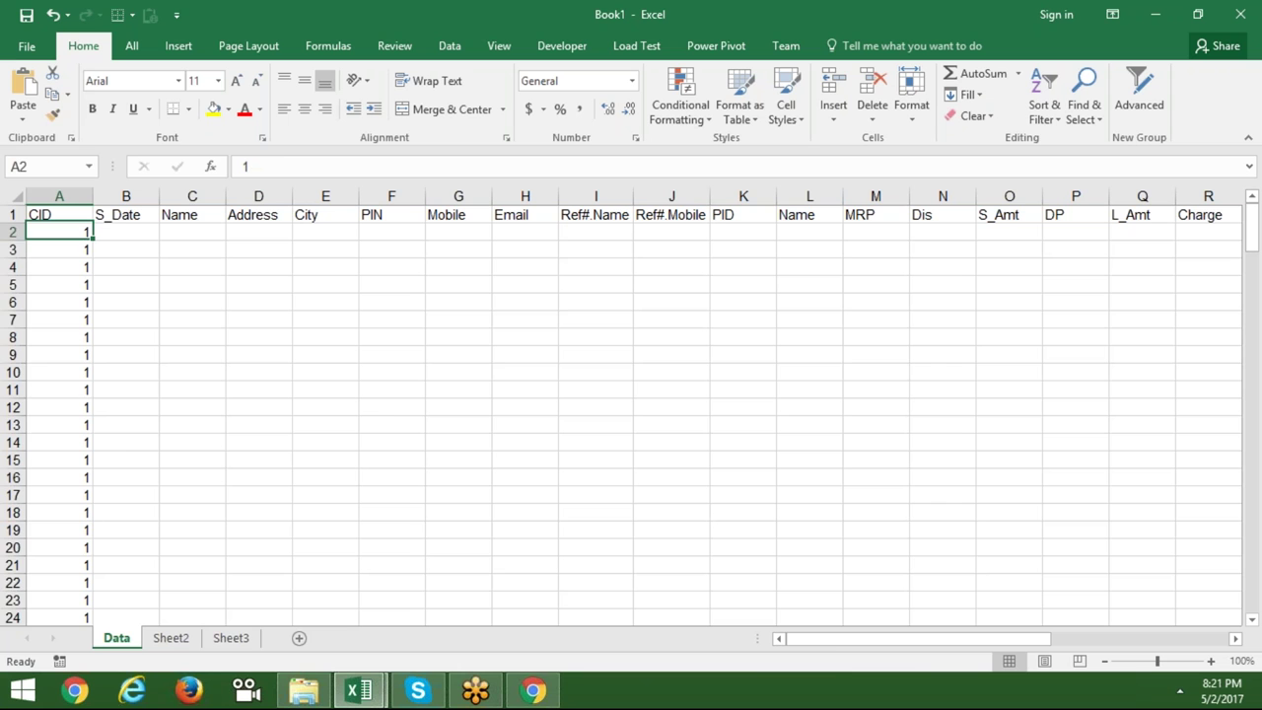
{"action": "key", "text": "ctrl+shift+Down"}
{"action": "left_click", "coordinate": [59, 250]}
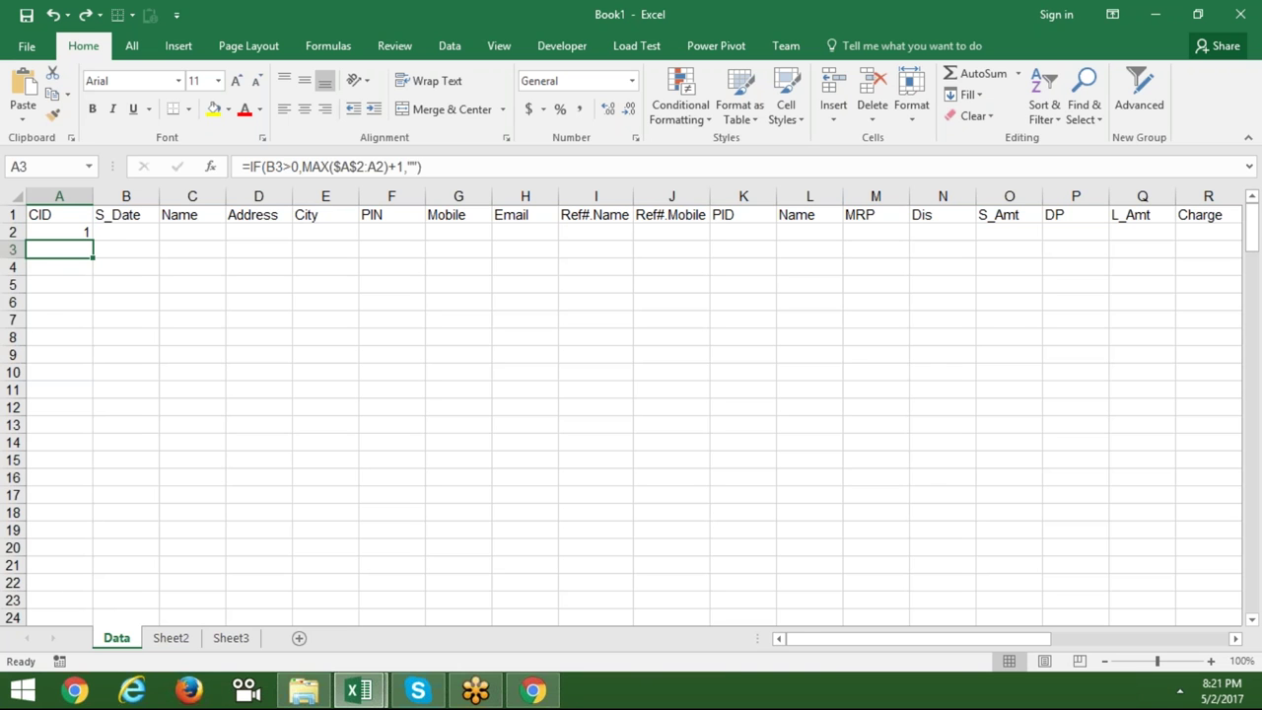
{"action": "left_click_drag", "start_coordinate": [59, 249], "coordinate": [94, 624]}
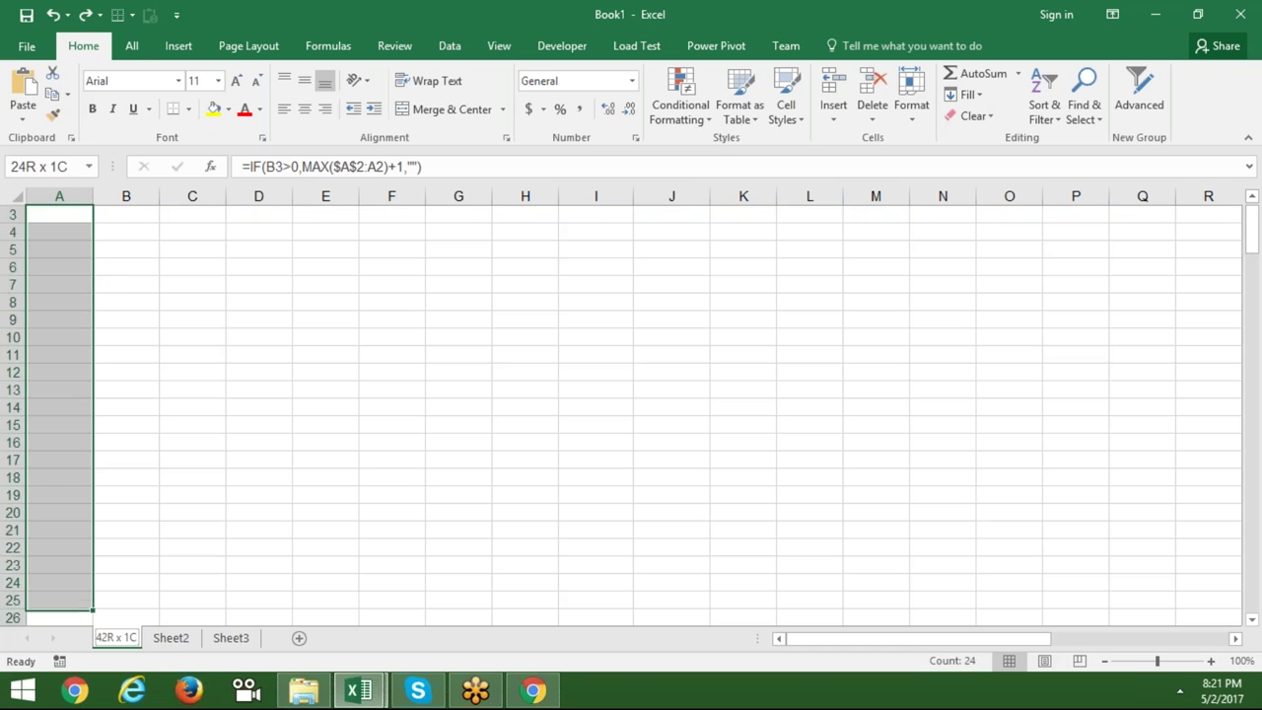
{"action": "key", "text": "ctrl+d"}
{"action": "key", "text": "ctrl+Home"}
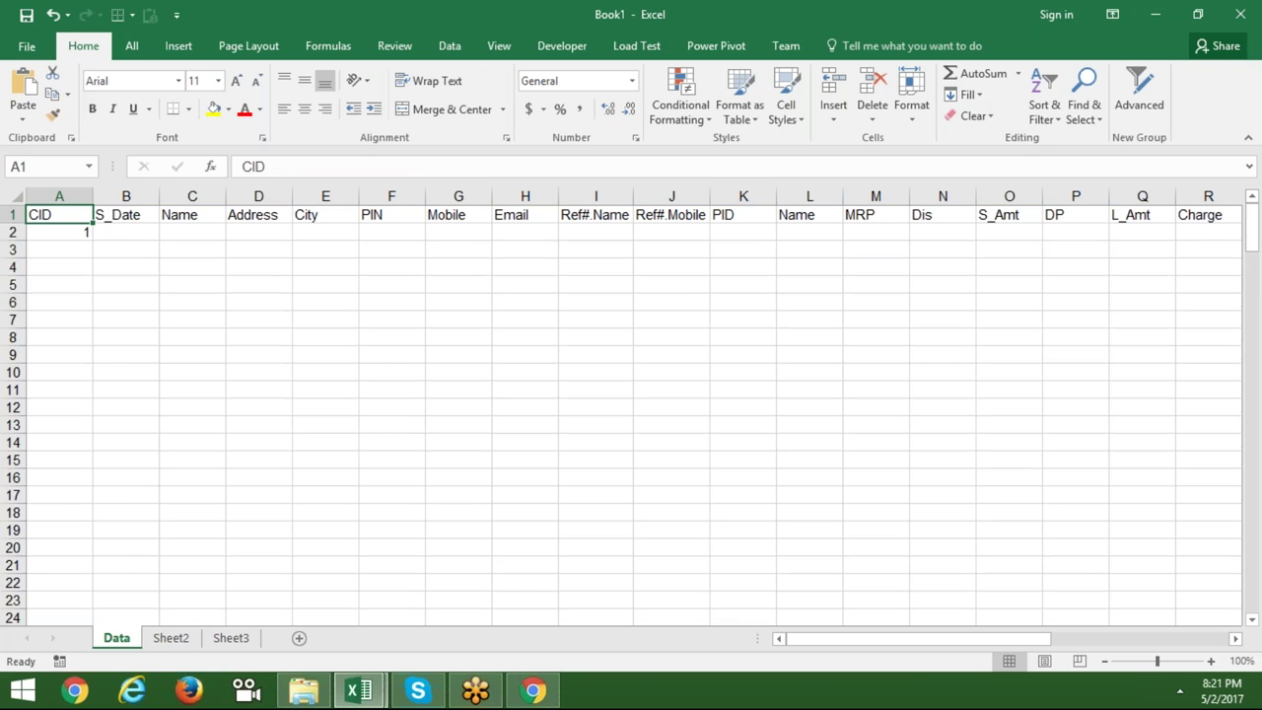
Step: Select the S_Date cells from B2 downward
{"action": "key", "text": "Right"}
{"action": "key", "text": "Down"}
{"action": "key", "text": "ctrl+shift+Down"}
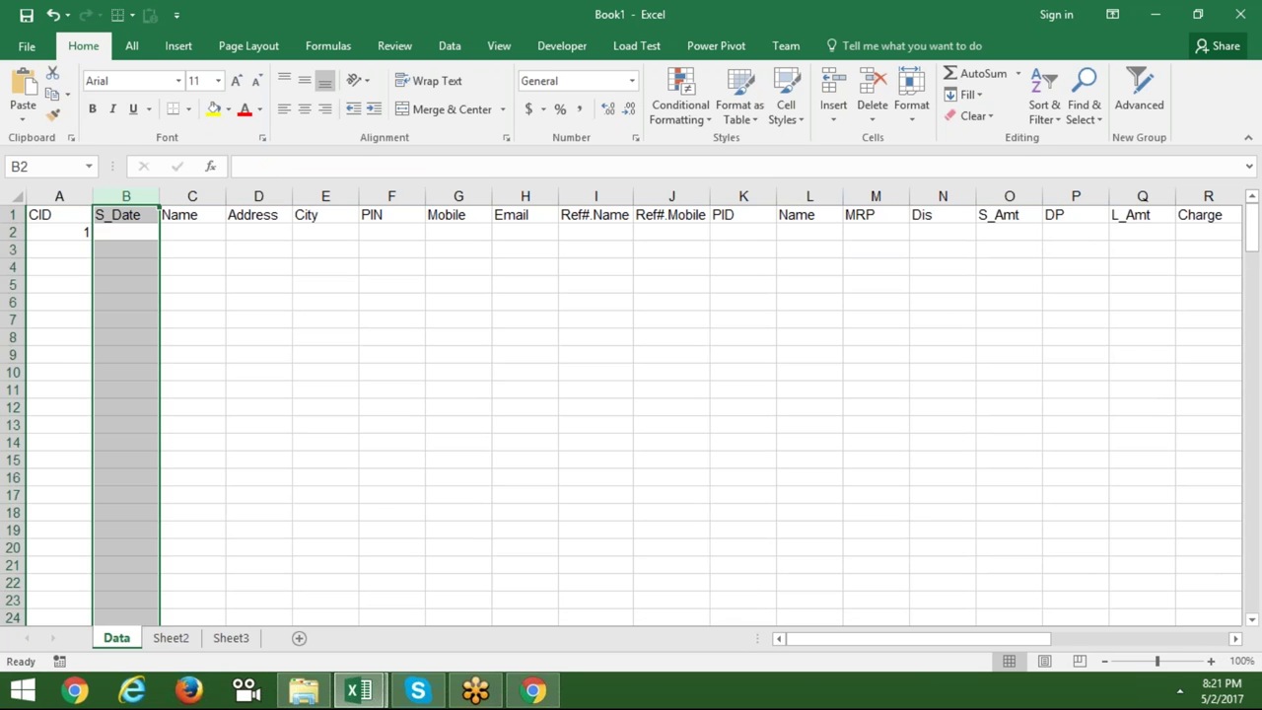
Step: Apply a date format to the S_Date cells and enter =M2-N2 in O2 for S_Amt
{"action": "key", "text": "ctrl+shift+3"}
{"action": "key", "text": "Right"}
{"action": "key", "text": "Right"}
{"action": "key", "text": "Right"}
{"action": "key", "text": "Right"}
{"action": "key", "text": "Right"}
{"action": "key", "text": "Right"}
{"action": "key", "text": "Right"}
{"action": "key", "text": "Right"}
{"action": "key", "text": "Right"}
{"action": "key", "text": "Right"}
{"action": "key", "text": "Right"}
{"action": "key", "text": "Right"}
{"action": "key", "text": "Right"}
{"action": "key", "text": "Right"}
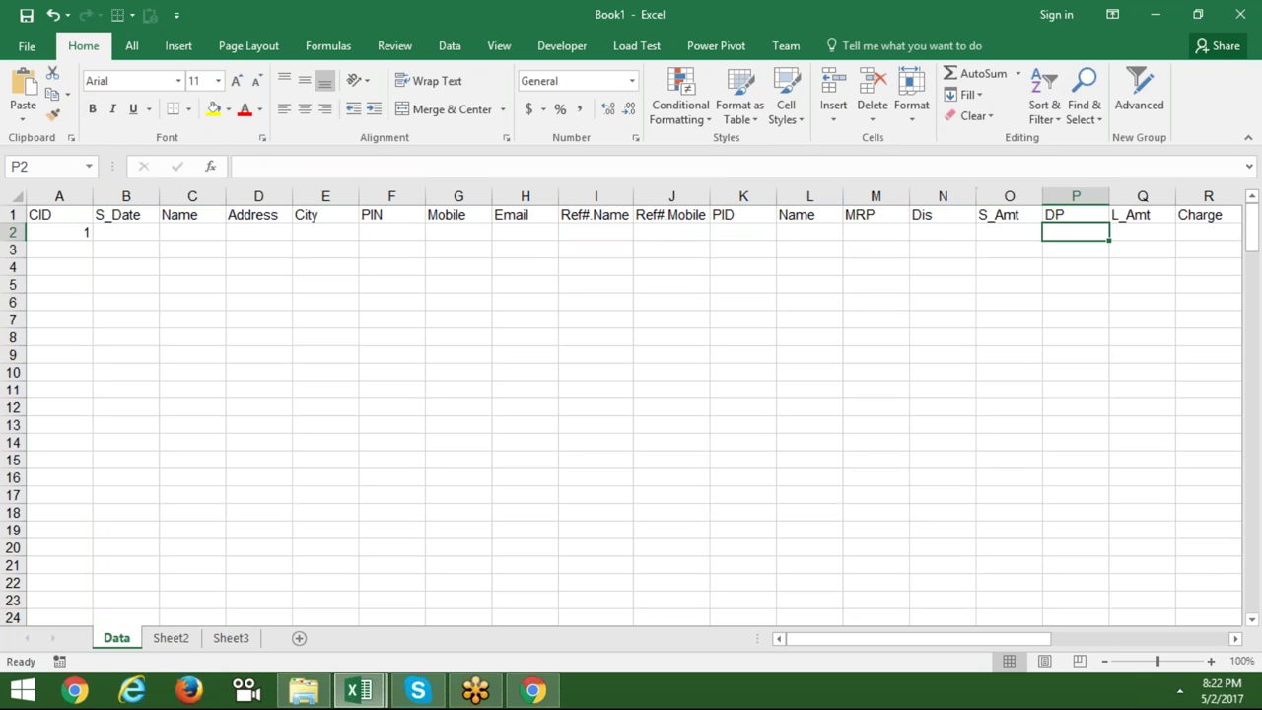
{"action": "key", "text": "Right"}
{"action": "key", "text": "Left"}
{"action": "key", "text": "Left"}
{"action": "key", "text": "Left"}
{"action": "key", "text": "Right"}
{"action": "key", "text": "Right"}
{"action": "key", "text": "Left"}
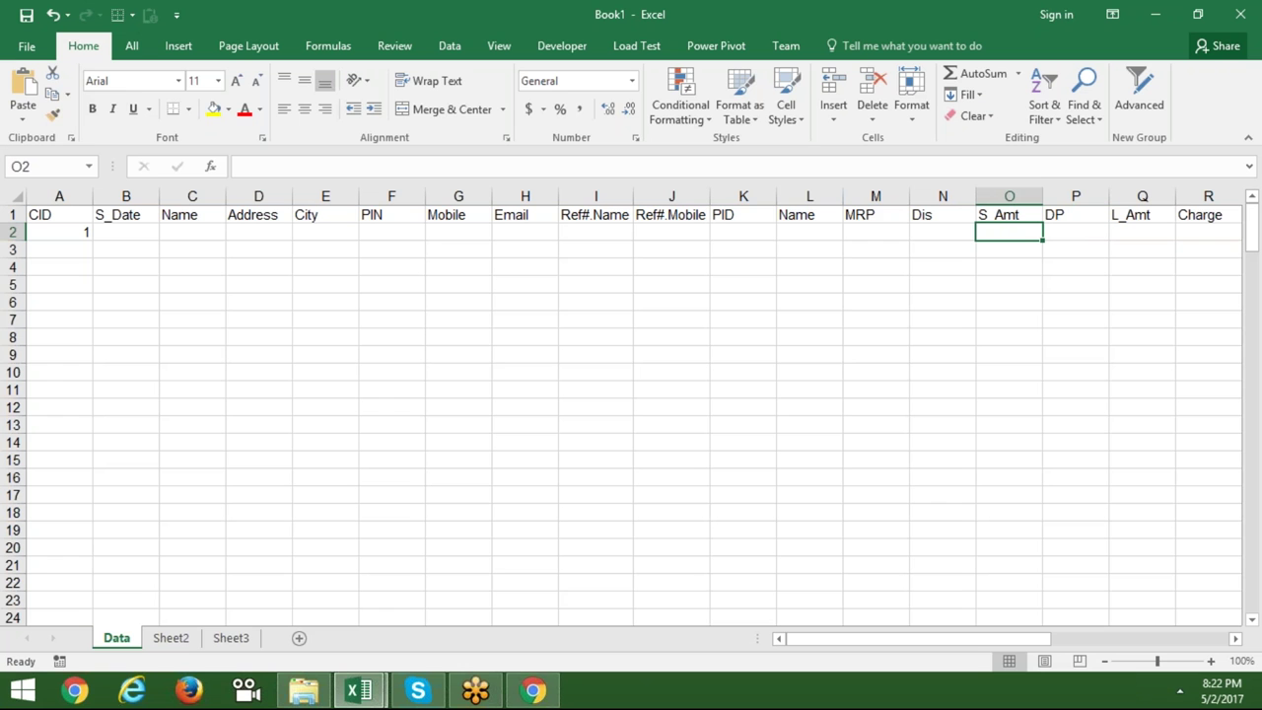
{"action": "type", "text": "="}
{"action": "key", "text": "Left"}
{"action": "key", "text": "Left"}
{"action": "type", "text": "-"}
{"action": "key", "text": "Left"}
{"action": "key", "text": "Return"}
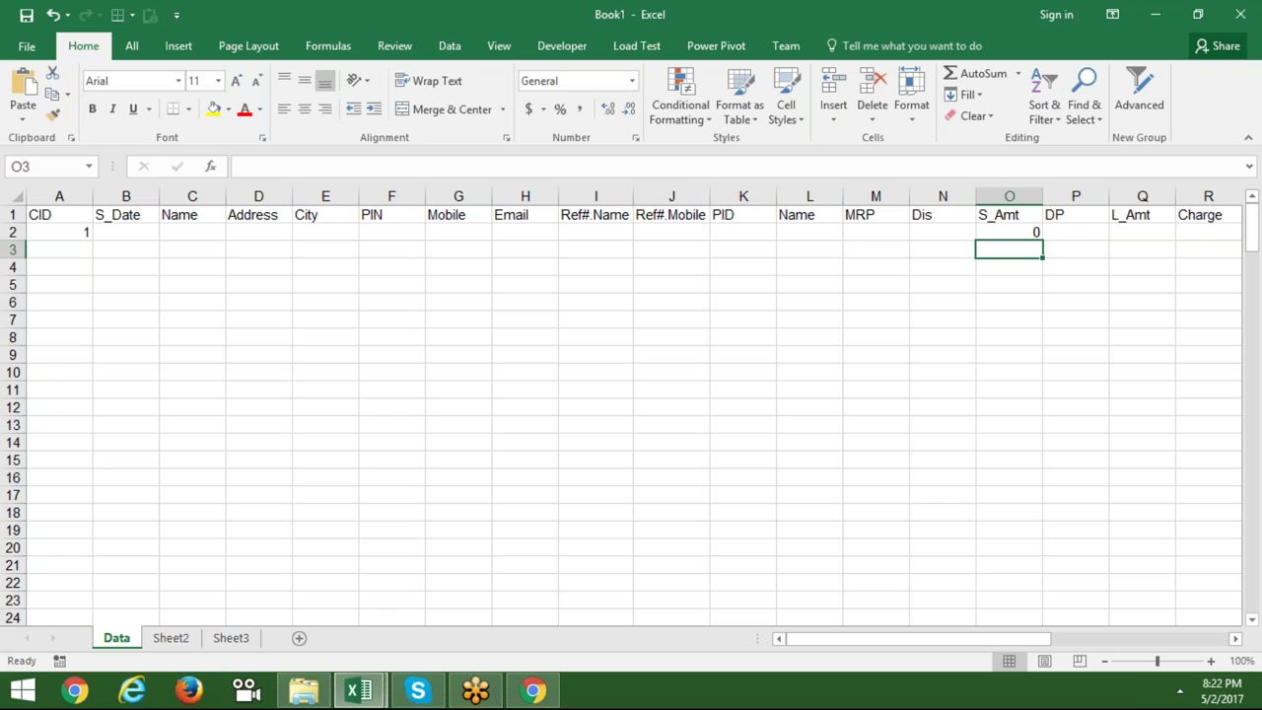
Step: Enter =O2-P2 in Q2 for L_Amt
{"action": "key", "text": "Up"}
{"action": "key", "text": "Right"}
{"action": "key", "text": "Right"}
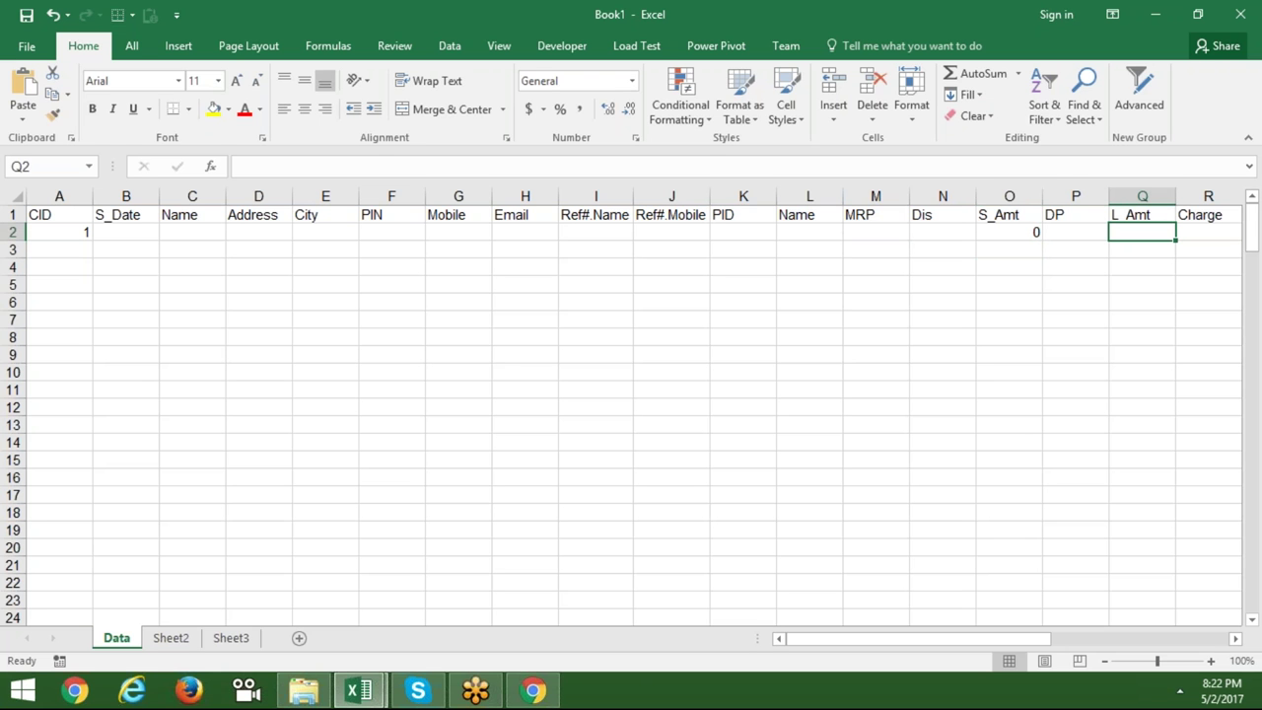
{"action": "type", "text": "="}
{"action": "key", "text": "Left"}
{"action": "key", "text": "Left"}
{"action": "type", "text": "-"}
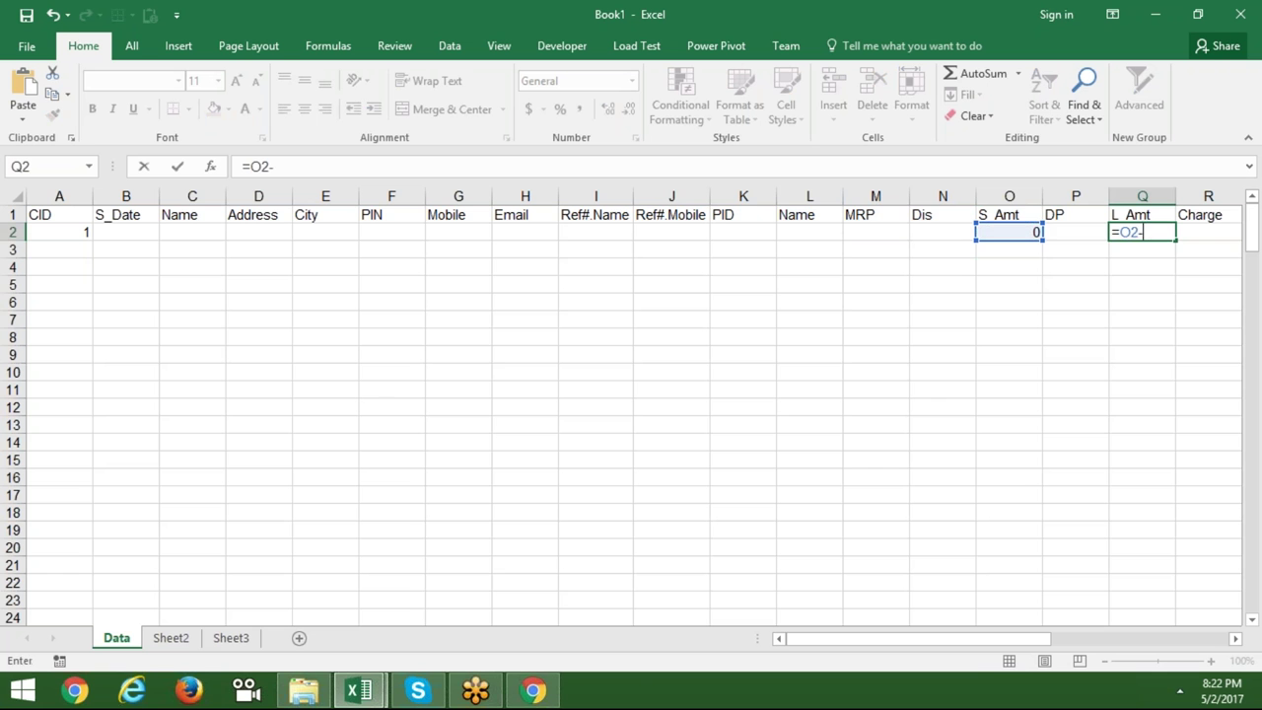
{"action": "key", "text": "Left"}
{"action": "key", "text": "Return"}
Step: Enter =Q2+R2 in S2 for the total loan amount
{"action": "key", "text": "Up"}
{"action": "key", "text": "Right"}
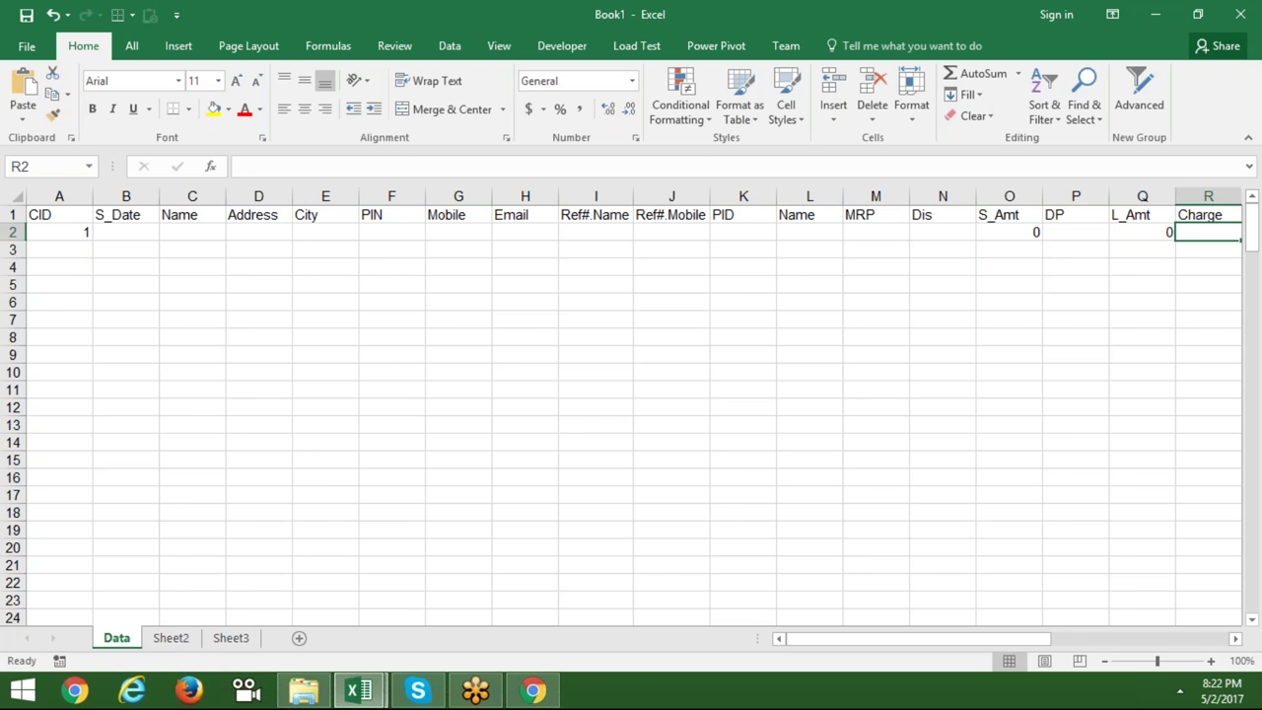
{"action": "key", "text": "Right"}
{"action": "key", "text": "Right"}
{"action": "key", "text": "Left"}
{"action": "type", "text": "="}
{"action": "key", "text": "Left"}
{"action": "key", "text": "Left"}
{"action": "type", "text": "+"}
{"action": "key", "text": "Left"}
{"action": "key", "text": "Return"}
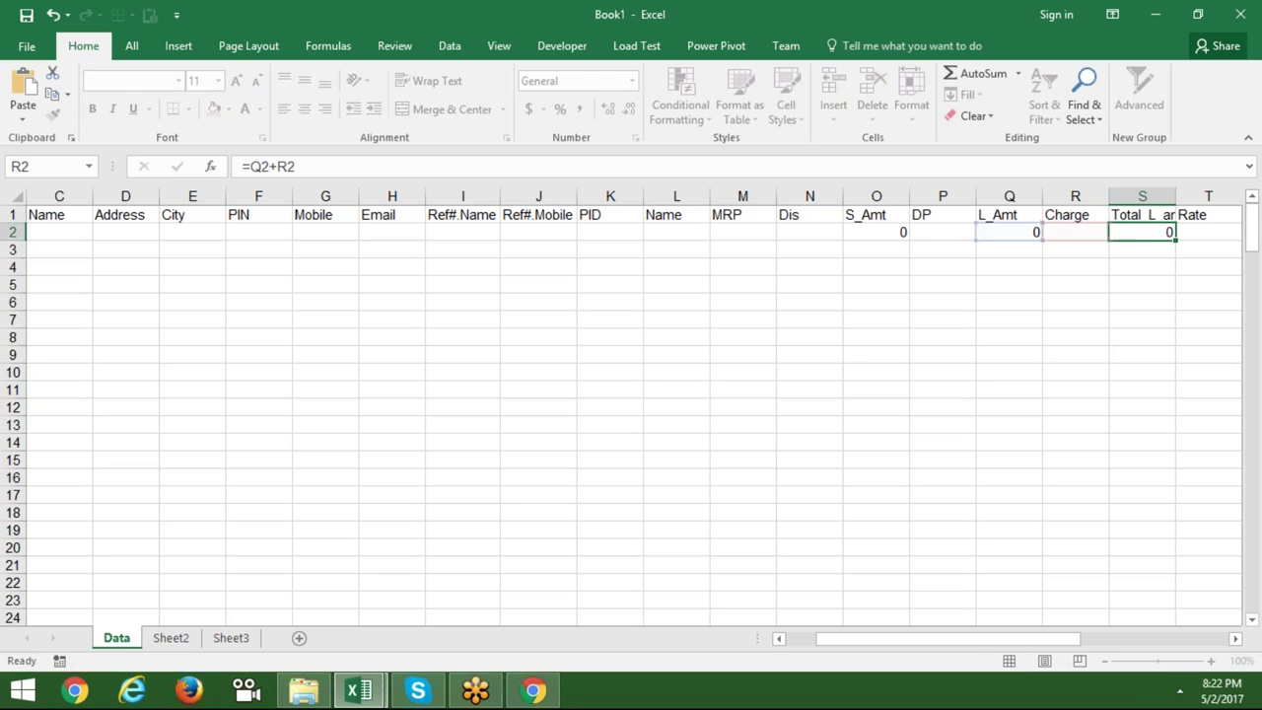
{"action": "key", "text": "Up"}
{"action": "key", "text": "Right"}
{"action": "key", "text": "Right"}
{"action": "key", "text": "Left"}
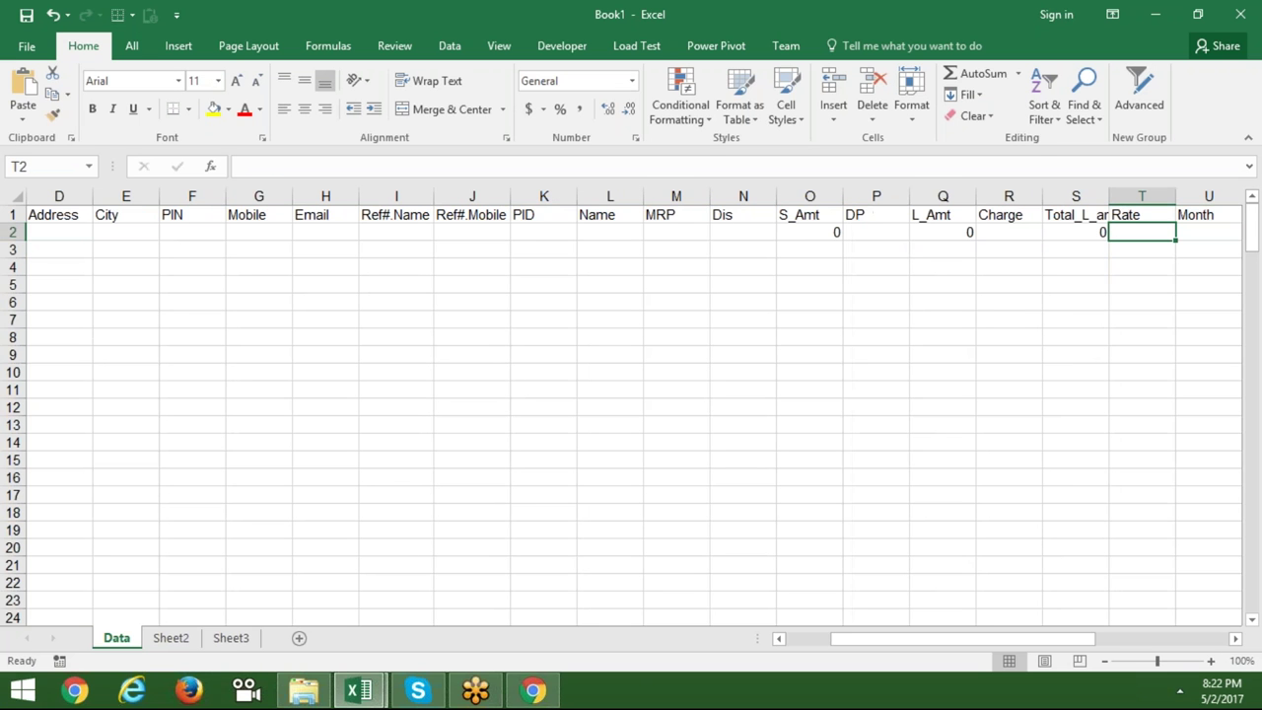
Step: Format the Rate column as percentage and enter 2% in T2
{"action": "key", "text": "ctrl+space"}
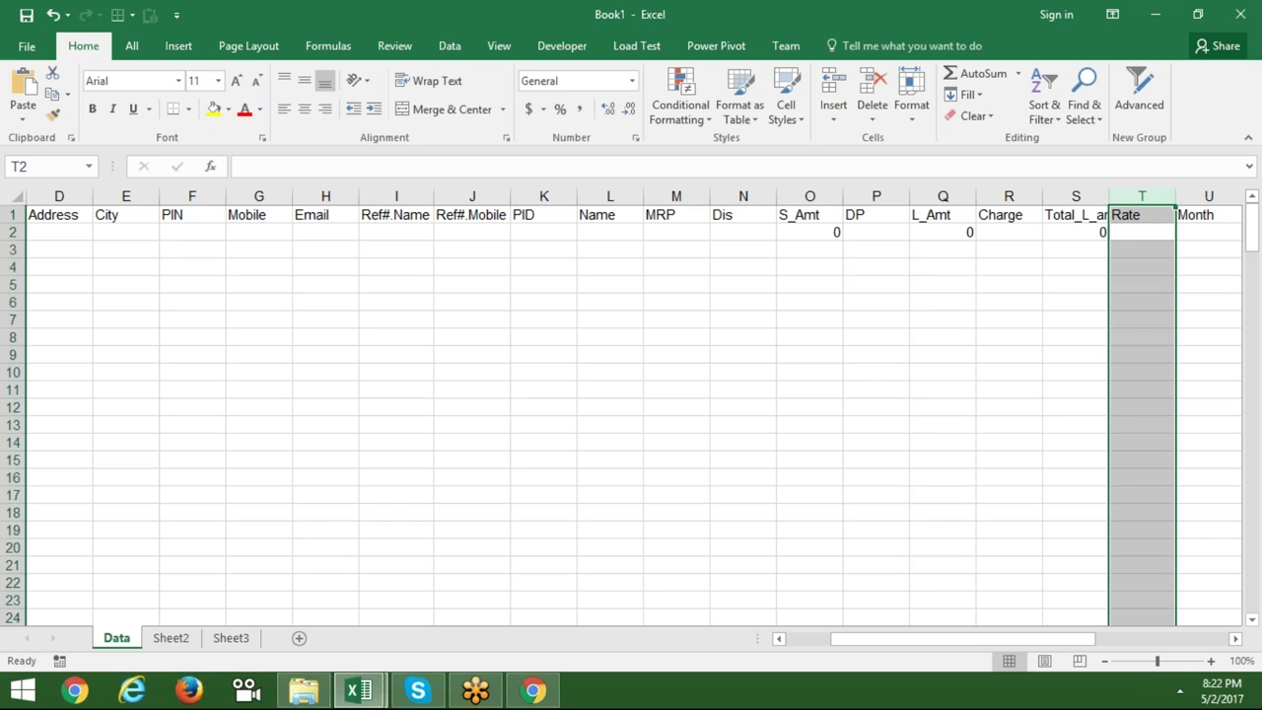
{"action": "key", "text": "ctrl+shift+5"}
{"action": "key", "text": "Right"}
{"action": "key", "text": "Left"}
{"action": "type", "text": "2"}
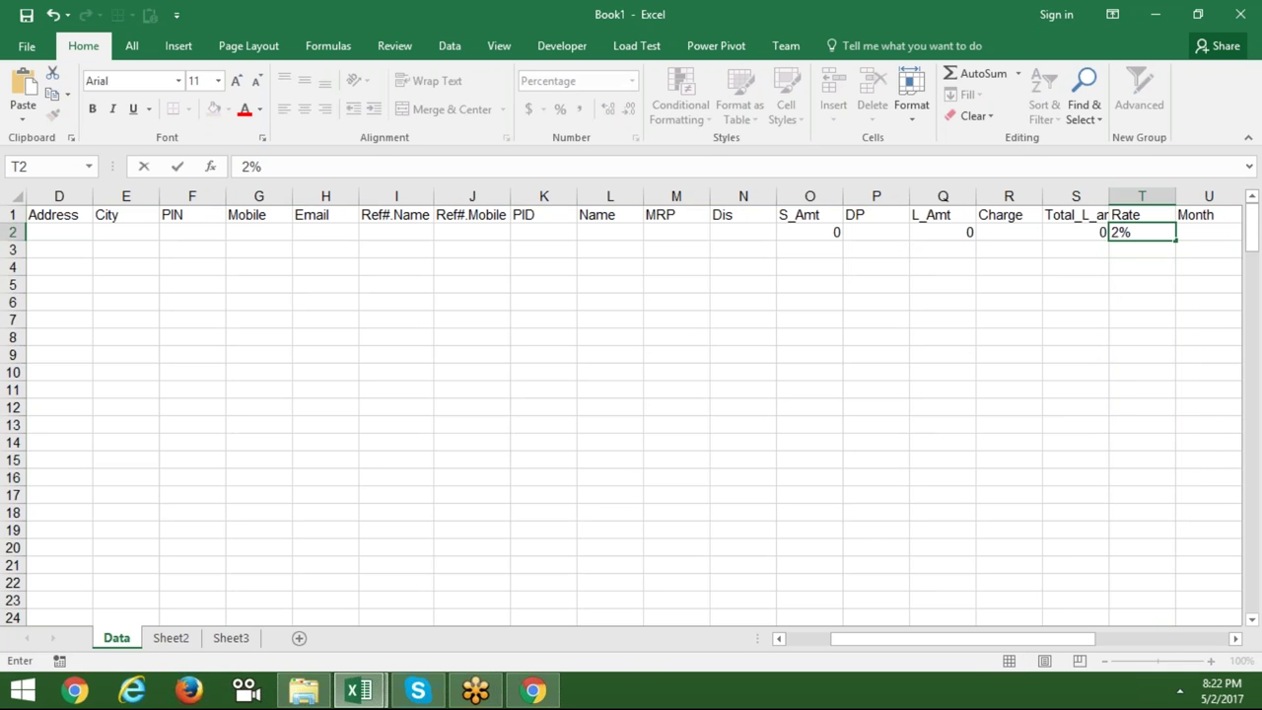
{"action": "key", "text": "Right"}
{"action": "key", "text": "Right"}
{"action": "key", "text": "Right"}
{"action": "key", "text": "Right"}
{"action": "key", "text": "Left"}
{"action": "key", "text": "Left"}
{"action": "key", "text": "Left"}
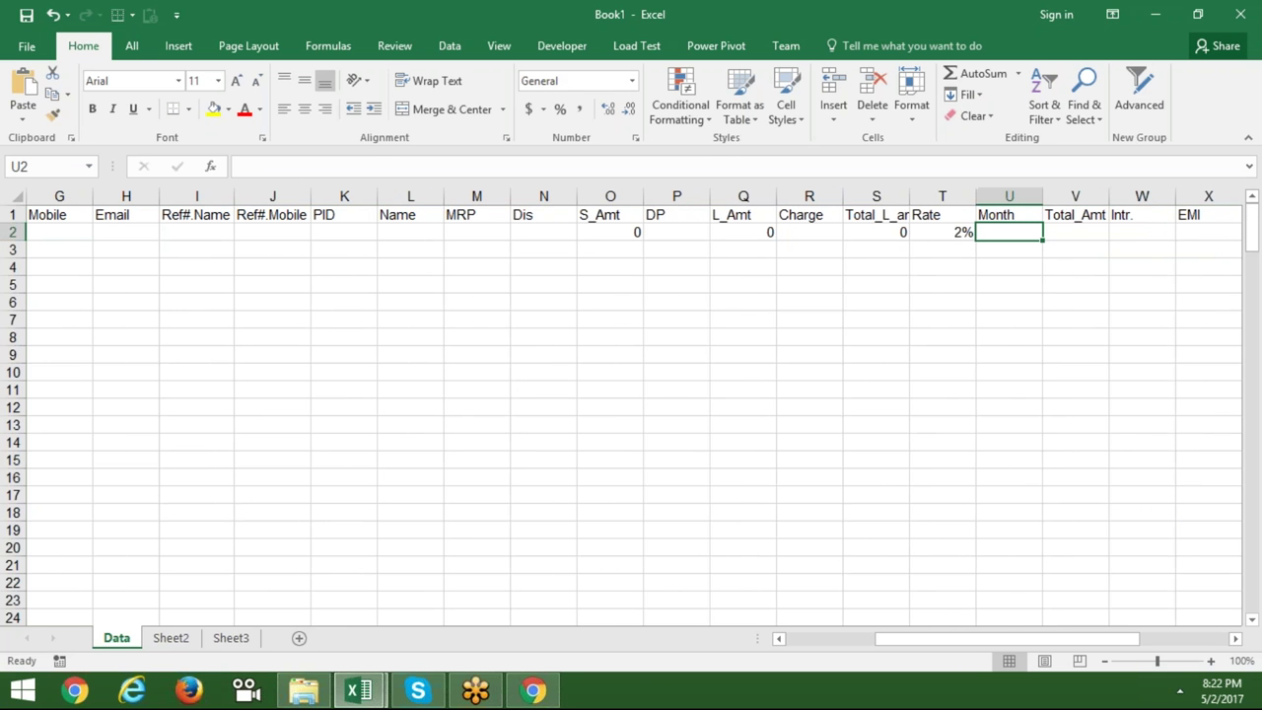
Step: Enter 12 months in the Month cell U2
{"action": "left_click", "coordinate": [942, 232]}
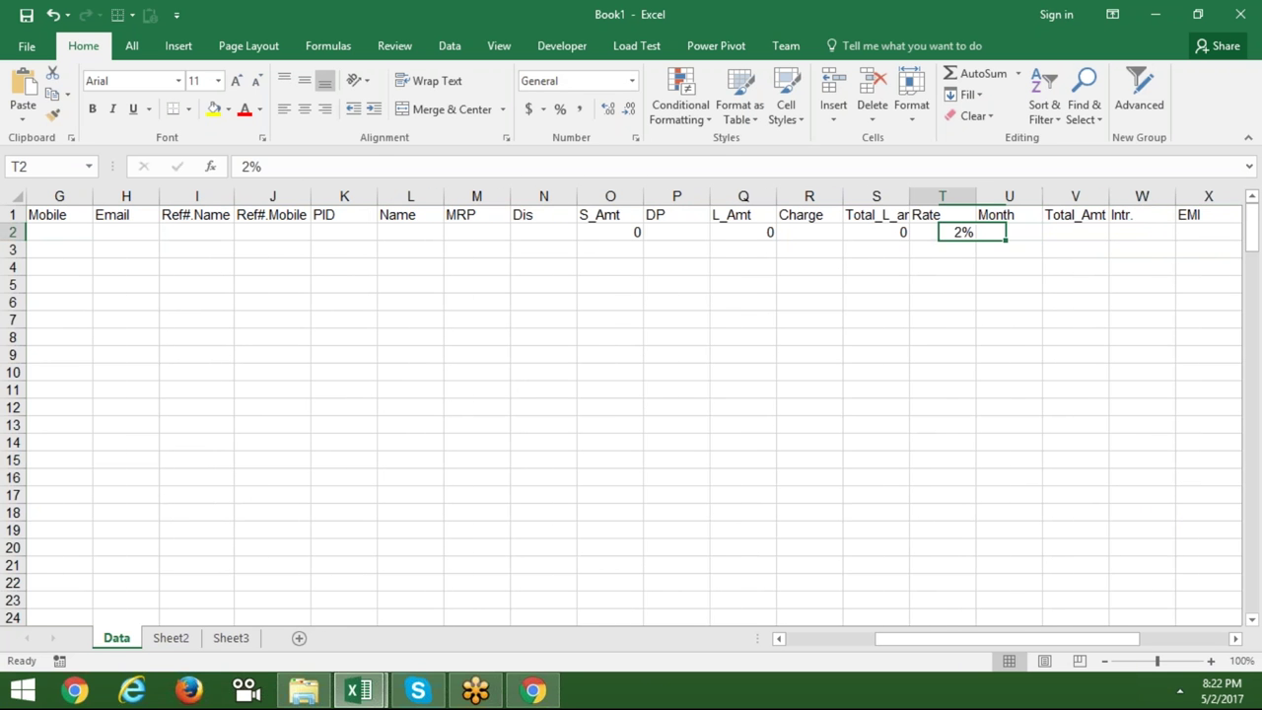
{"action": "left_click", "coordinate": [954, 196]}
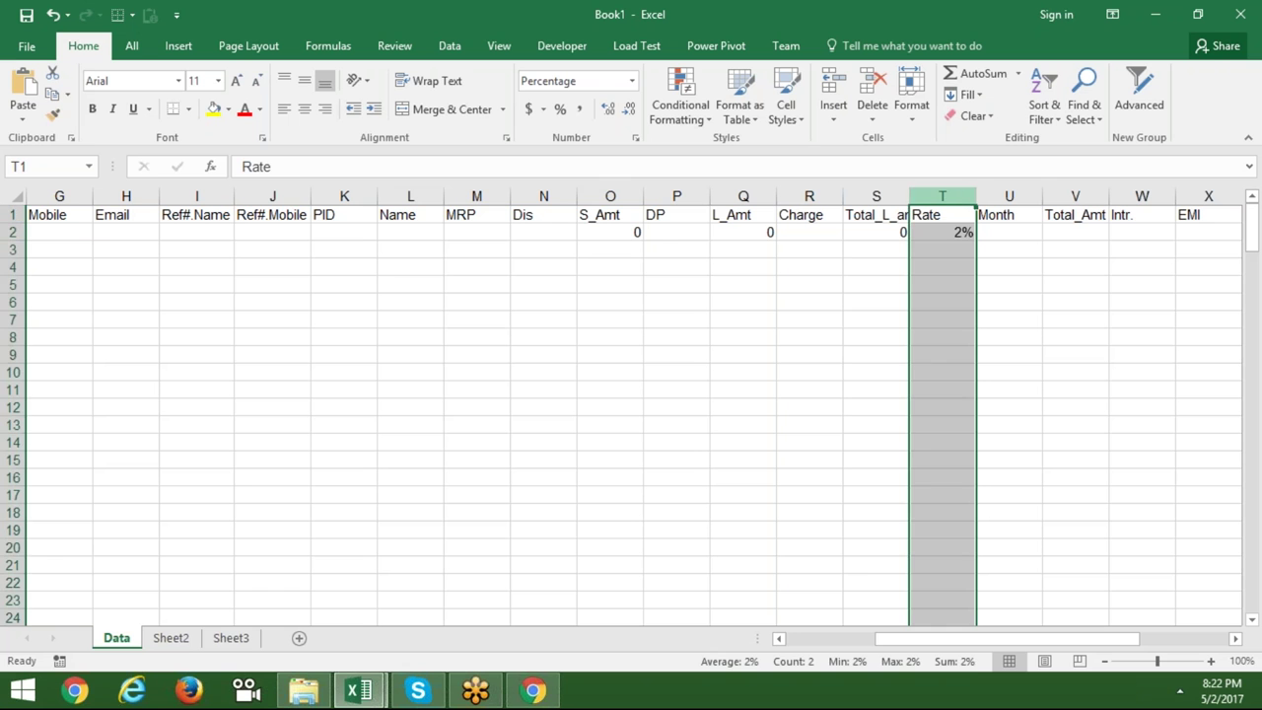
{"action": "left_click", "coordinate": [988, 229]}
{"action": "type", "text": "12"}
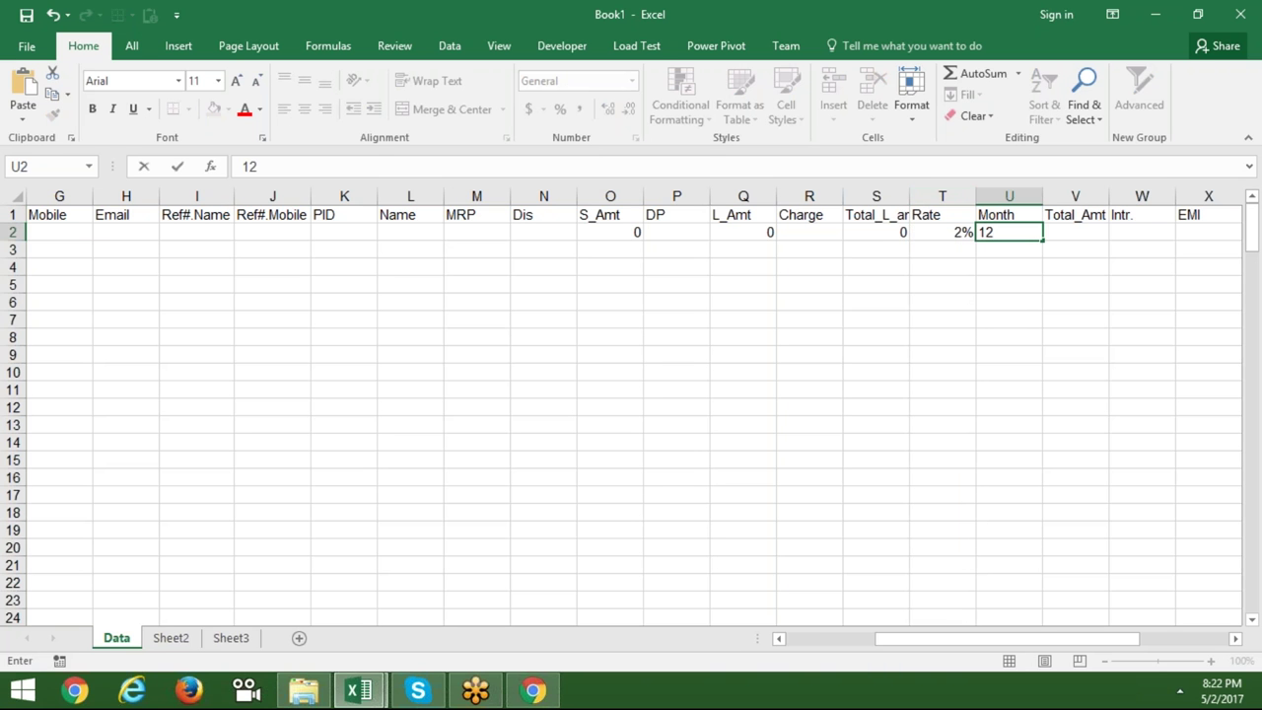
{"action": "key", "text": "Return"}
Step: Begin the Total_Amt formula in V2 with =FV
{"action": "left_click", "coordinate": [1009, 232]}
{"action": "left_click", "coordinate": [1075, 232]}
{"action": "left_click", "coordinate": [1075, 250]}
{"action": "left_click", "coordinate": [1075, 231]}
{"action": "left_click", "coordinate": [1074, 214]}
{"action": "left_click", "coordinate": [1074, 231]}
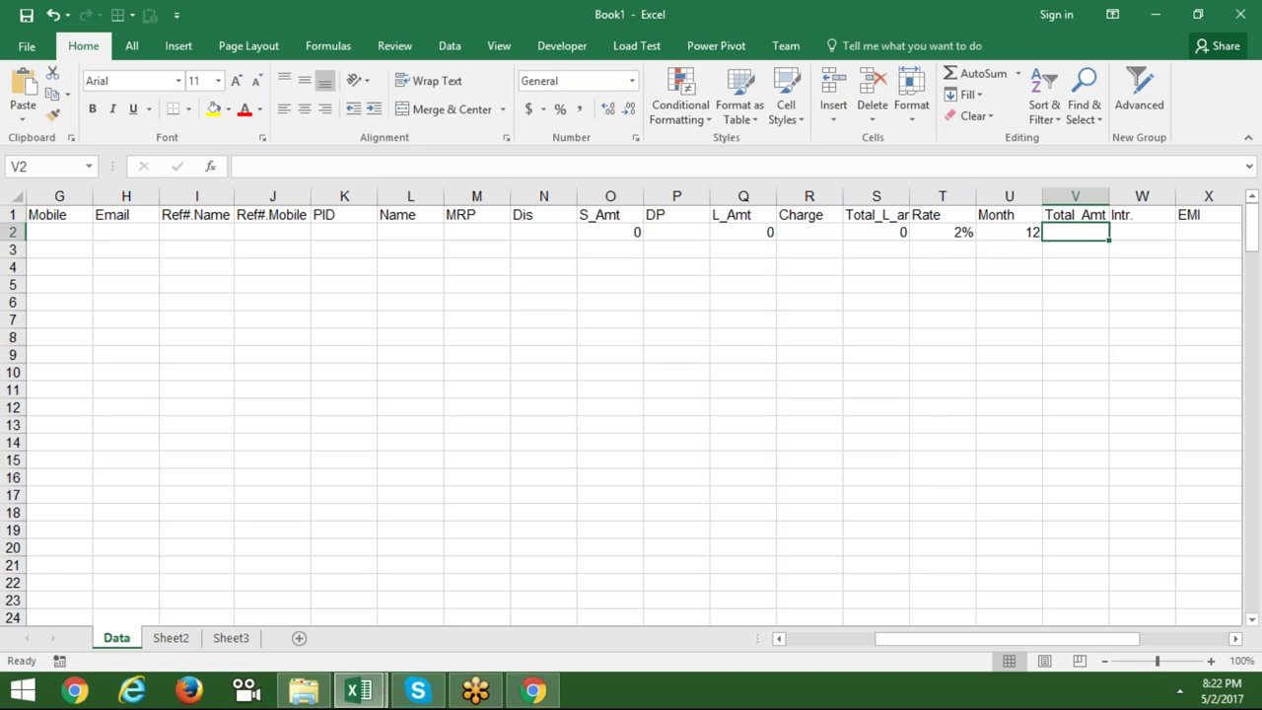
{"action": "key", "text": "Right"}
{"action": "key", "text": "Right"}
{"action": "key", "text": "Left"}
{"action": "key", "text": "Left"}
{"action": "key", "text": "Right"}
{"action": "key", "text": "Right"}
{"action": "key", "text": "Right"}
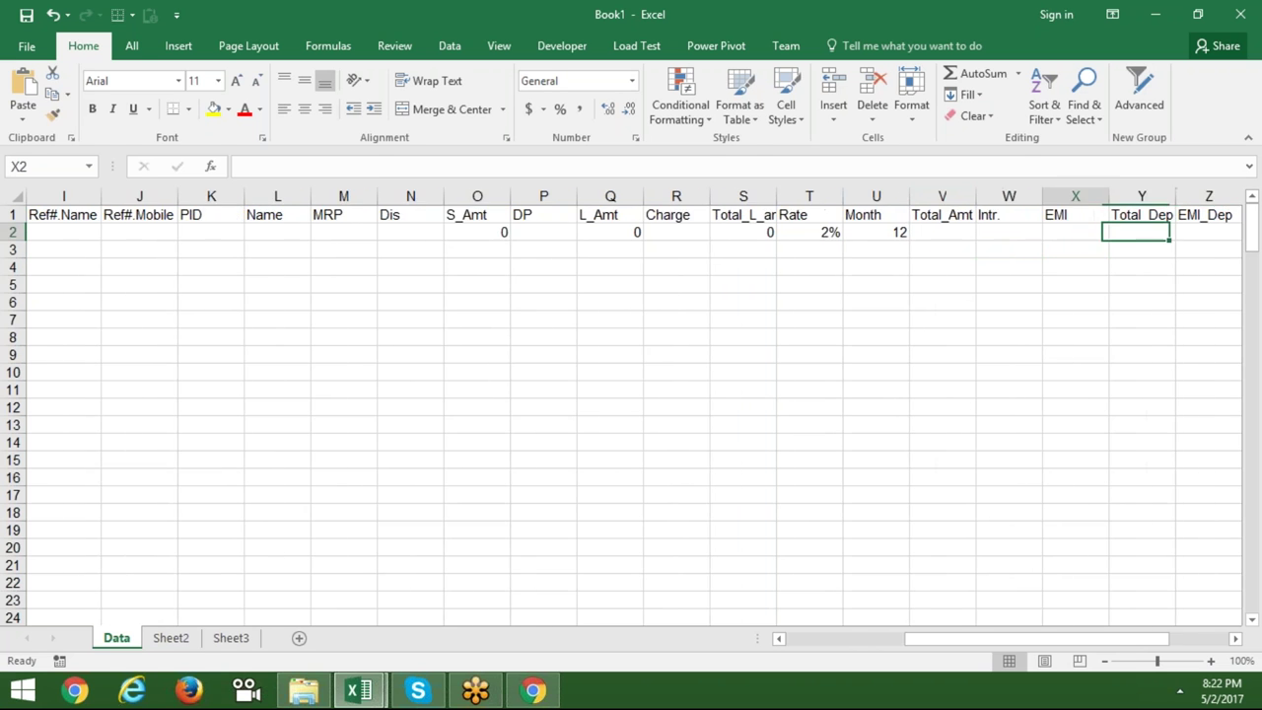
{"action": "key", "text": "Left"}
{"action": "key", "text": "Left"}
{"action": "key", "text": "Left"}
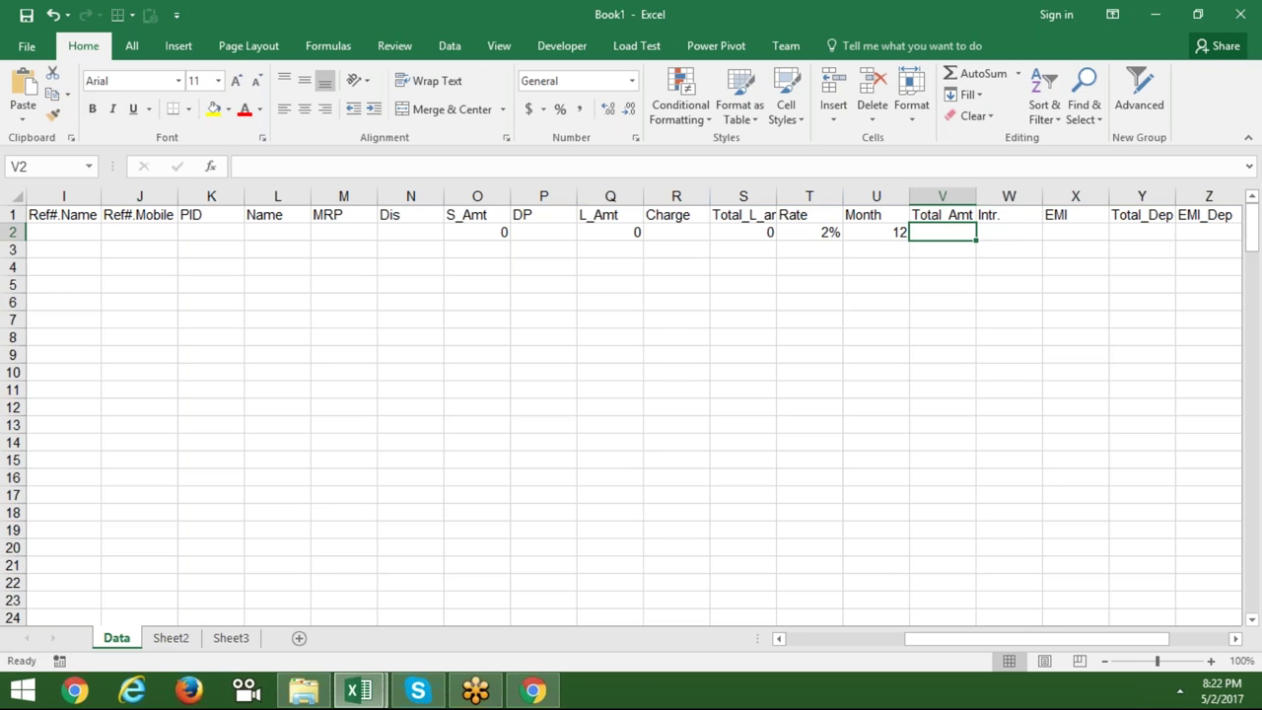
{"action": "type", "text": "="}
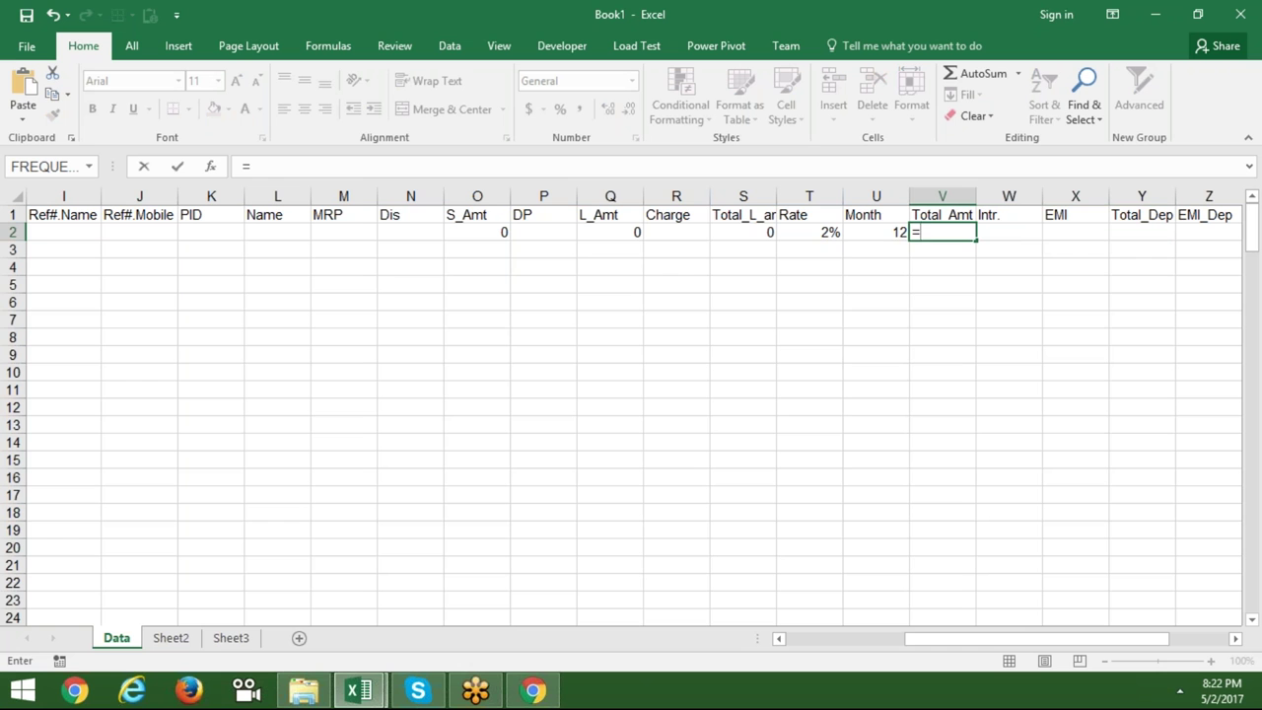
{"action": "type", "text": "fv"}
Step: Enter =FV(T2,U2,,S2) in V2 for Total_Amt
{"action": "key", "text": "Tab"}
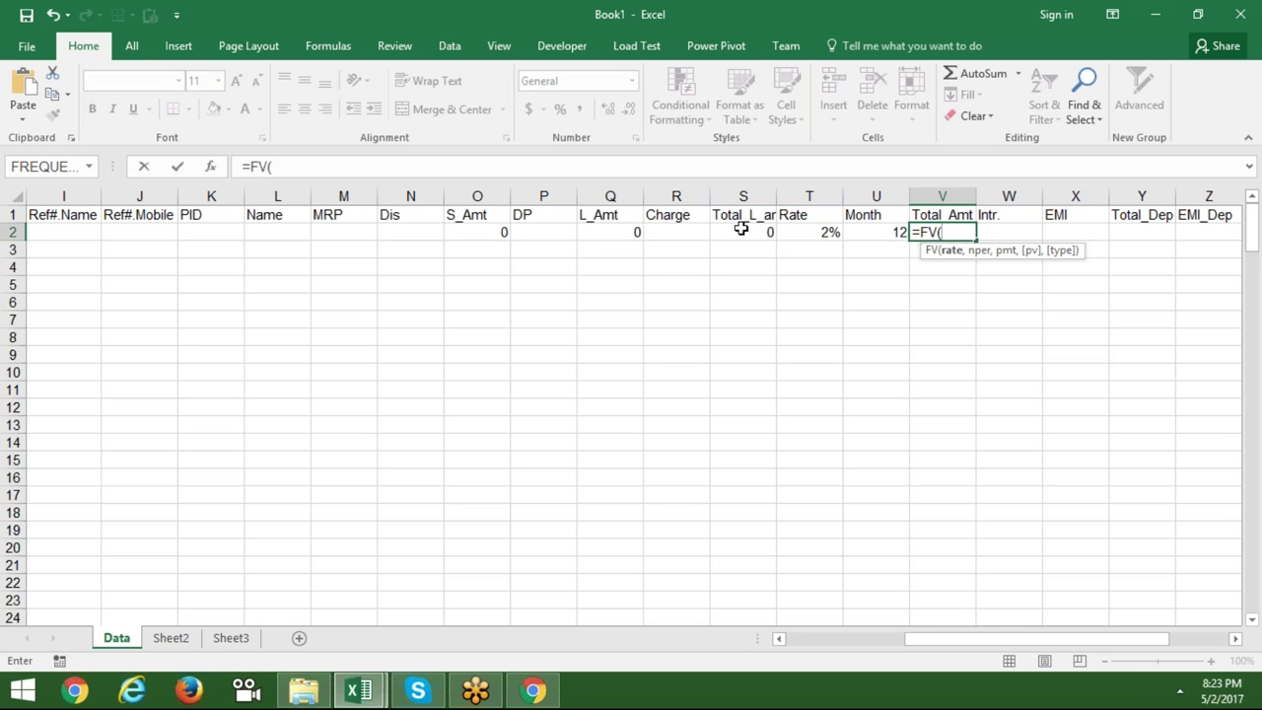
{"action": "left_click", "coordinate": [742, 229]}
{"action": "left_click", "coordinate": [807, 233]}
{"action": "type", "text": ","}
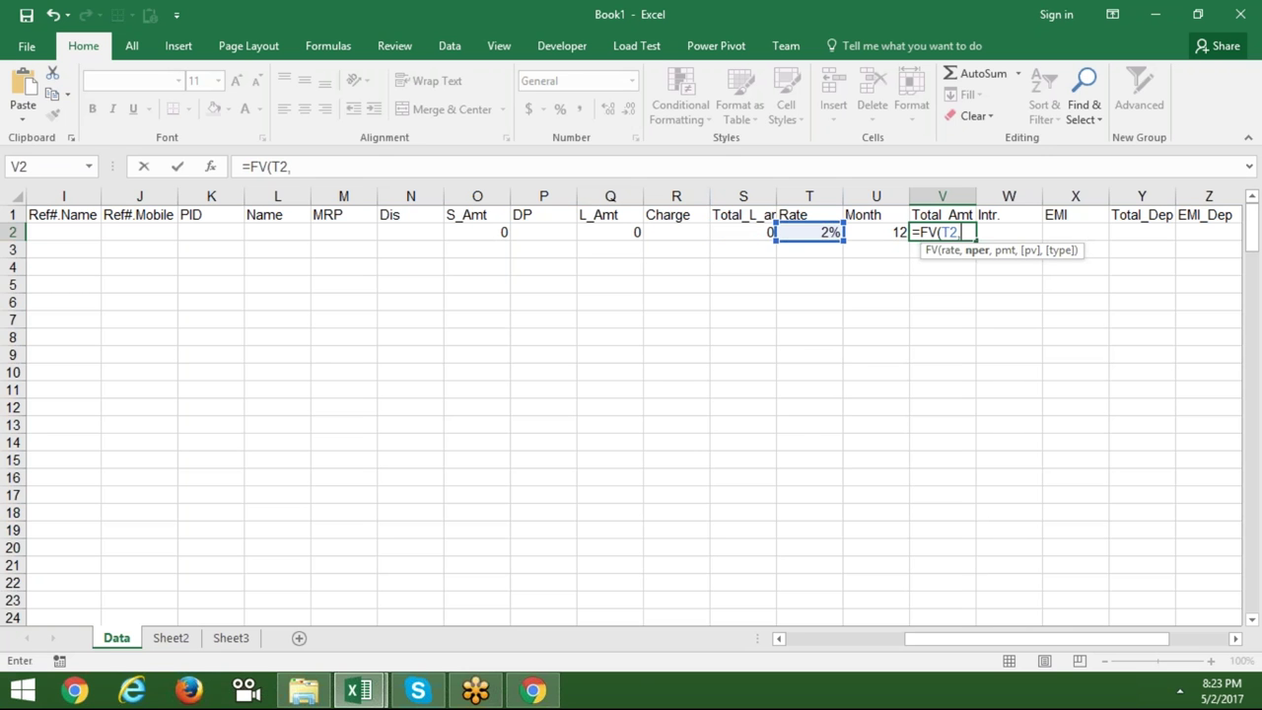
{"action": "left_click", "coordinate": [880, 230]}
{"action": "type", "text": ",,"}
{"action": "left_click", "coordinate": [760, 231]}
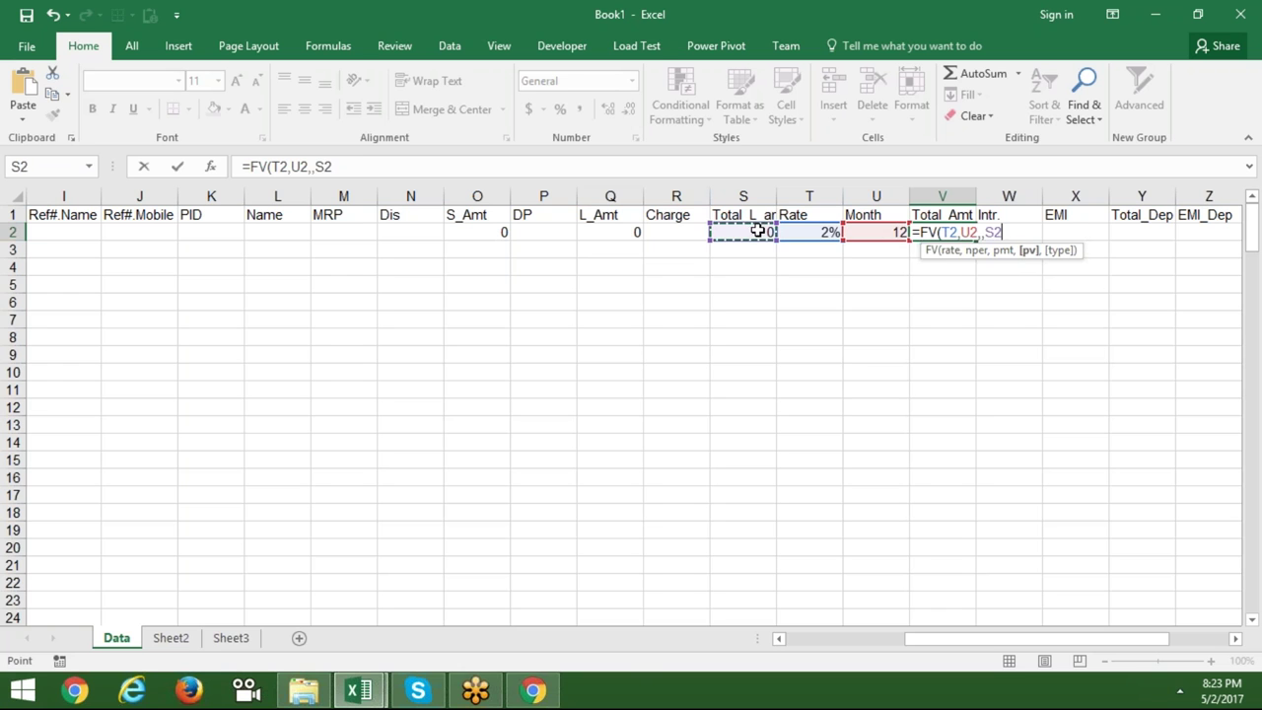
{"action": "type", "text": ")"}
{"action": "key", "text": "Return"}
{"action": "key", "text": "Up"}
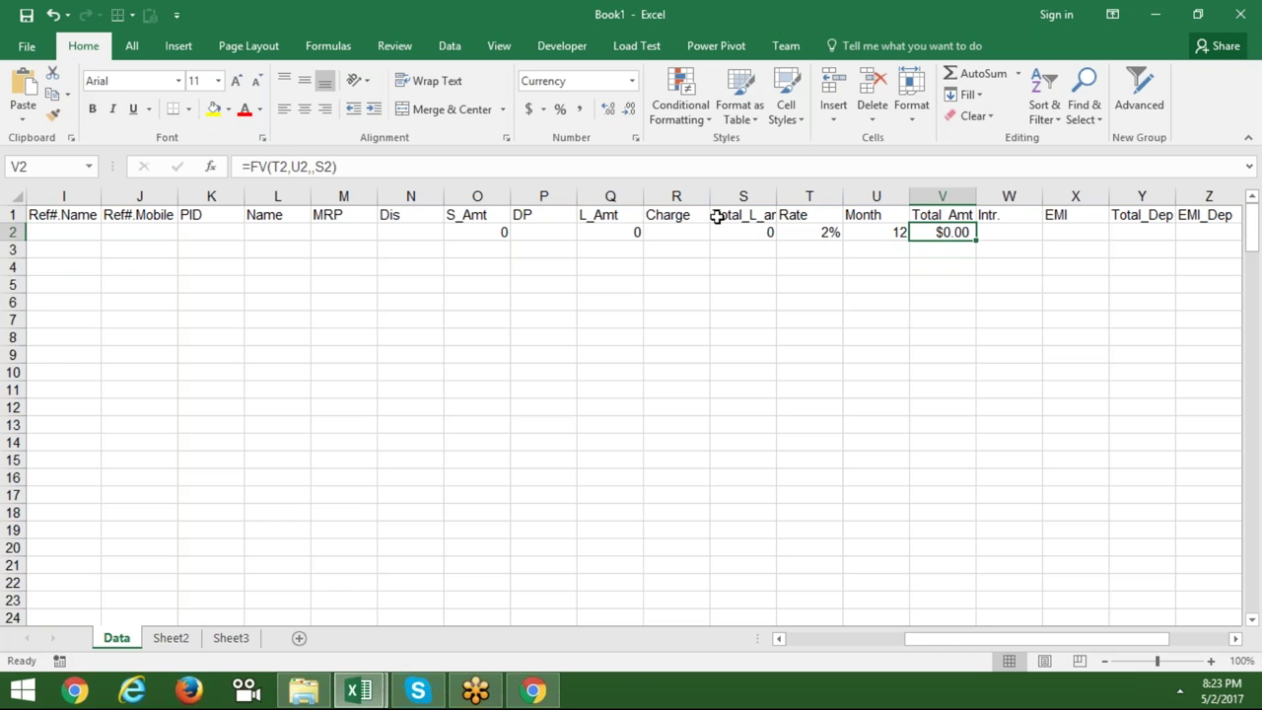
Step: Wrap the V2 formula in ABS, giving =ABS(FV(T2,U2,,S2))
{"action": "left_click", "coordinate": [253, 168]}
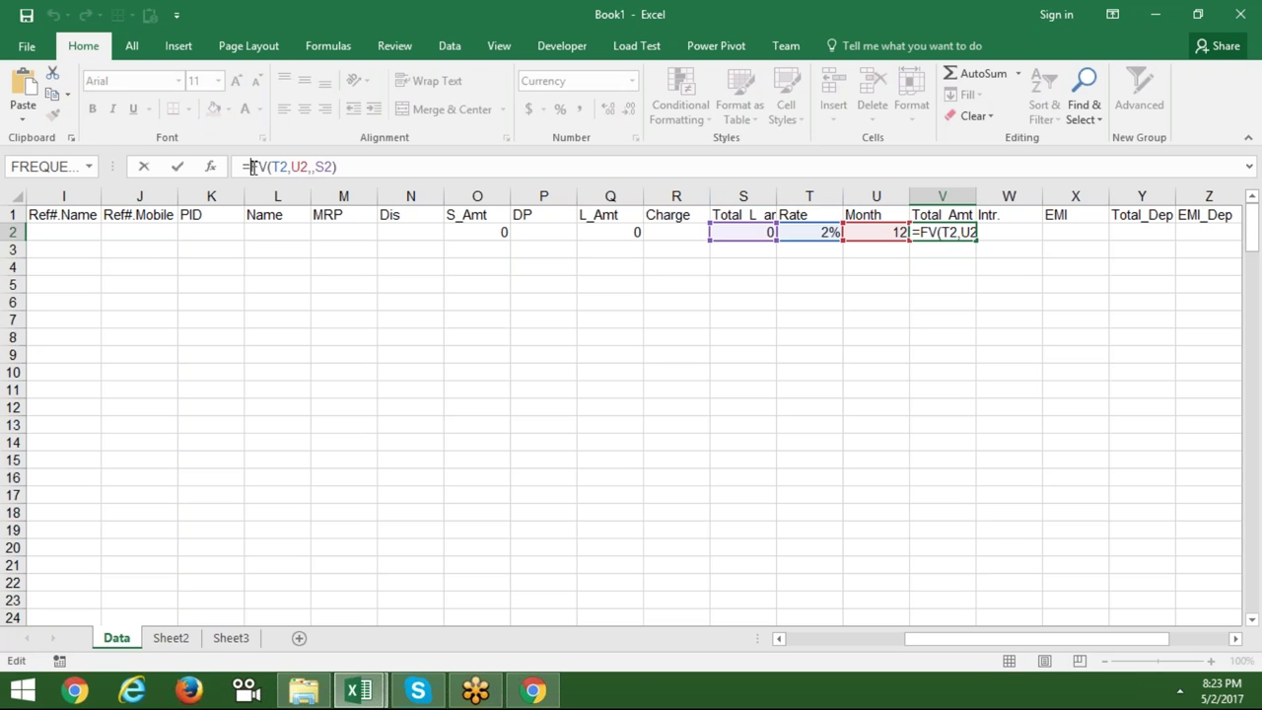
{"action": "type", "text": "ab"}
{"action": "key", "text": "Tab"}
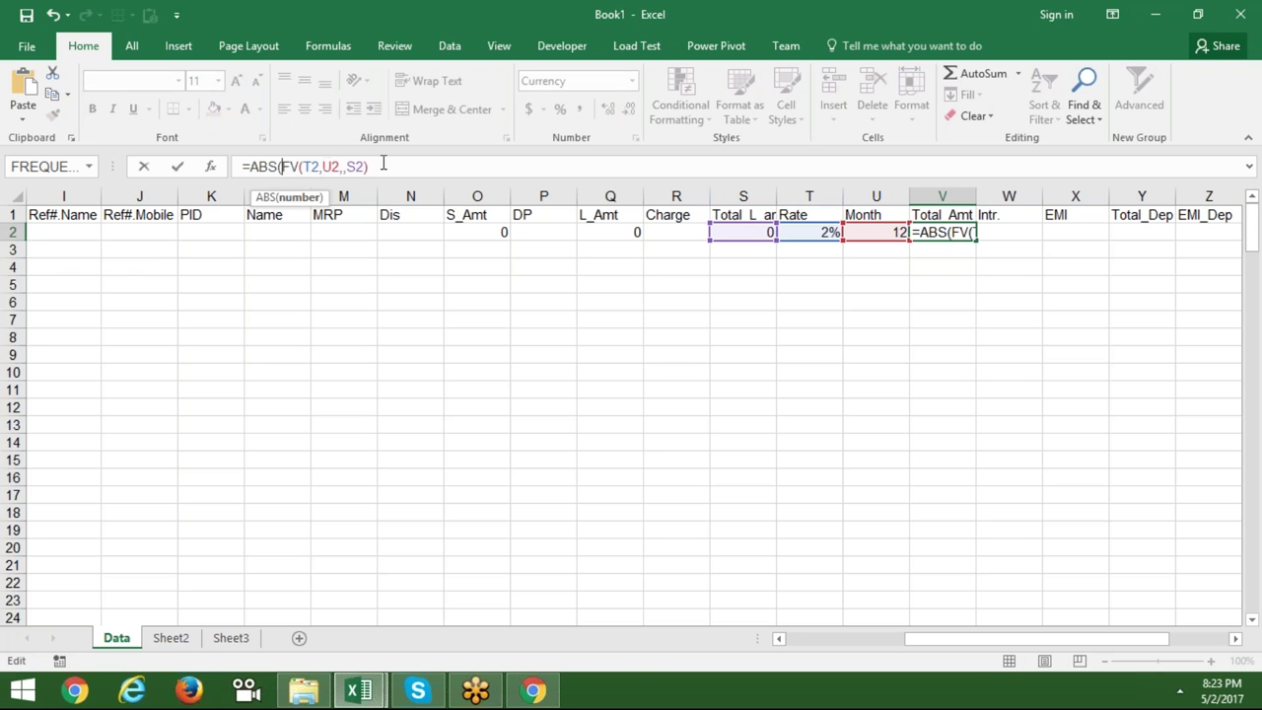
{"action": "left_click", "coordinate": [384, 166]}
{"action": "key", "text": "ctrl+Return"}
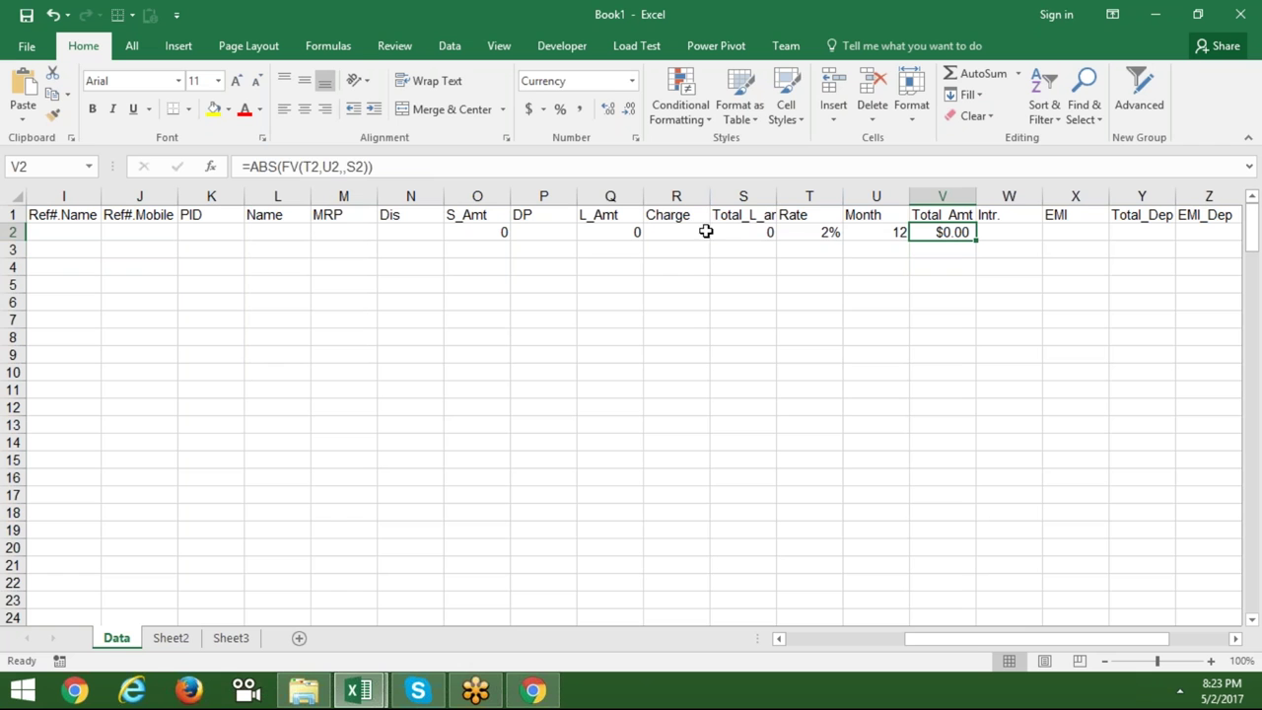
{"action": "left_click", "coordinate": [739, 233]}
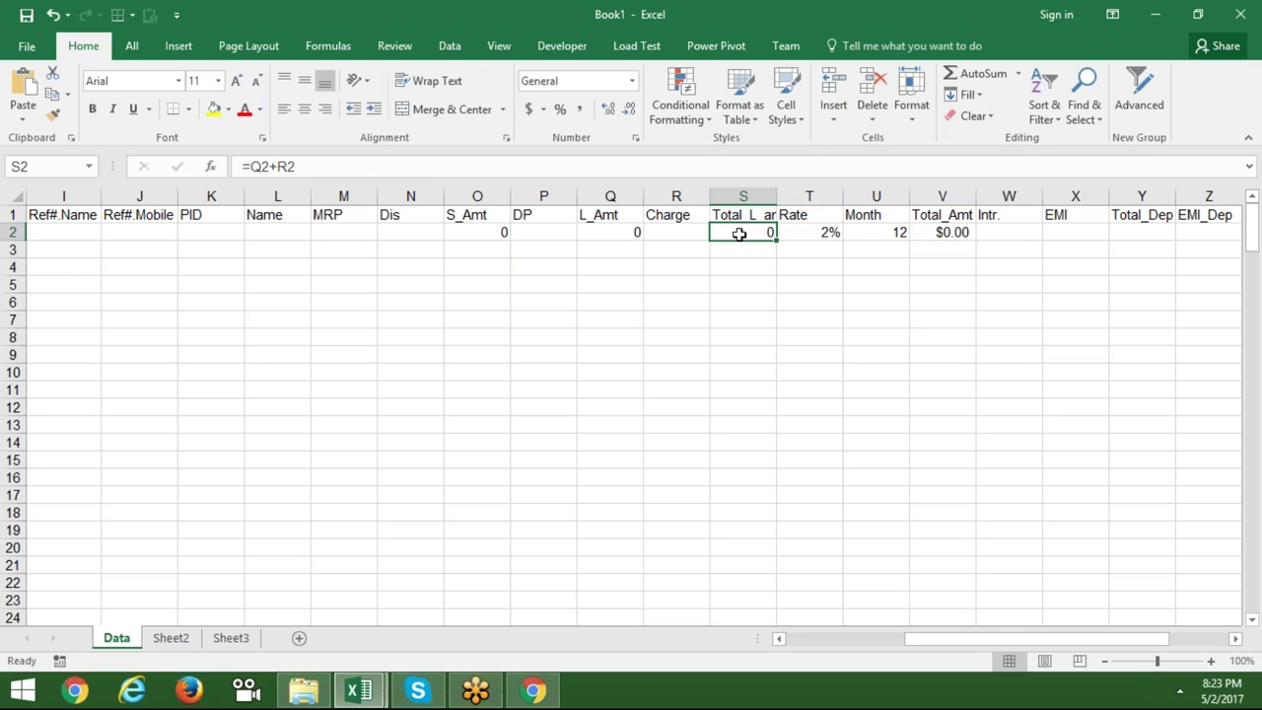
{"action": "left_click", "coordinate": [1001, 218]}
Step: Enter =V2-S2 in W2 so Intr. is Total_Amt minus the total loan
{"action": "left_click", "coordinate": [1000, 237]}
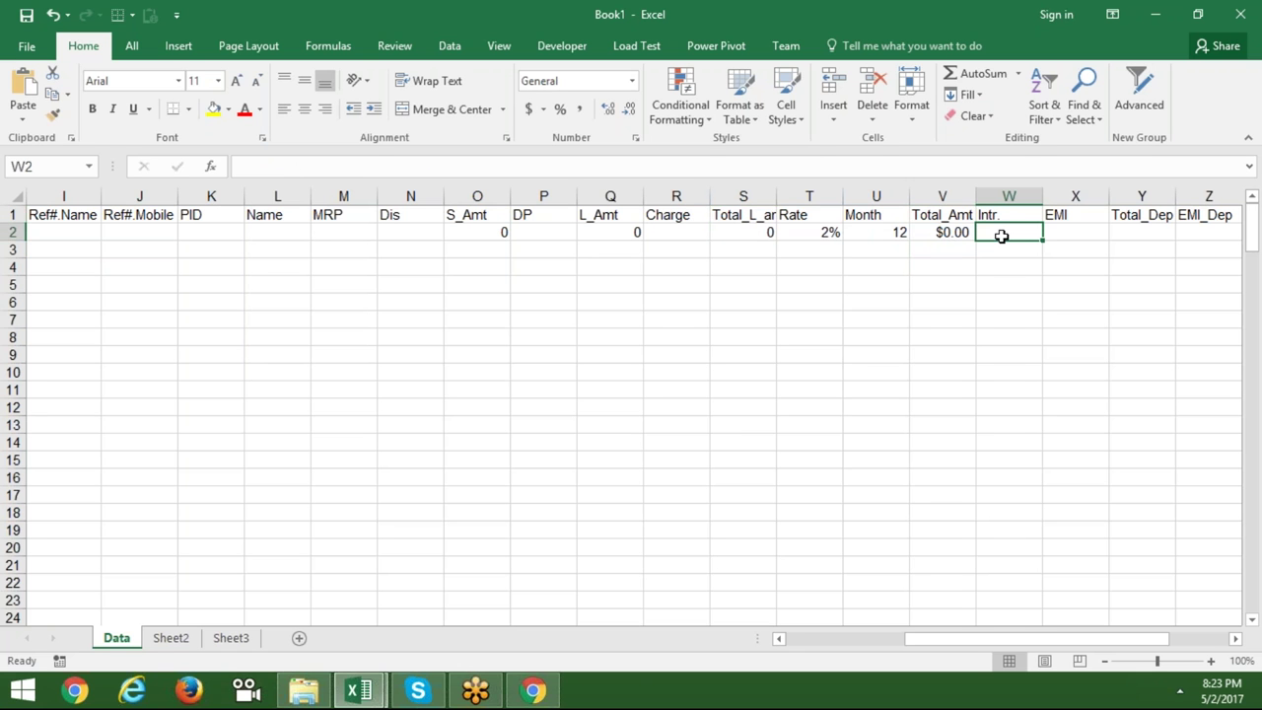
{"action": "left_click", "coordinate": [951, 233]}
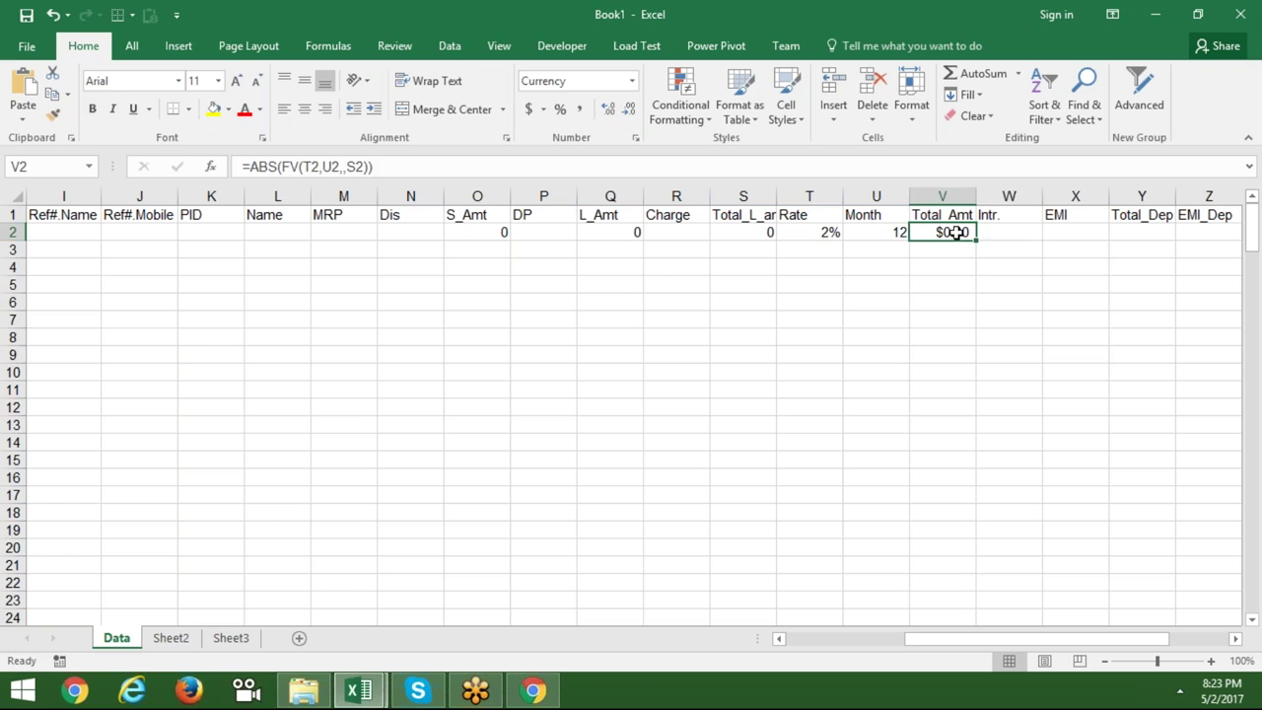
{"action": "left_click", "coordinate": [1008, 233]}
{"action": "type", "text": "="}
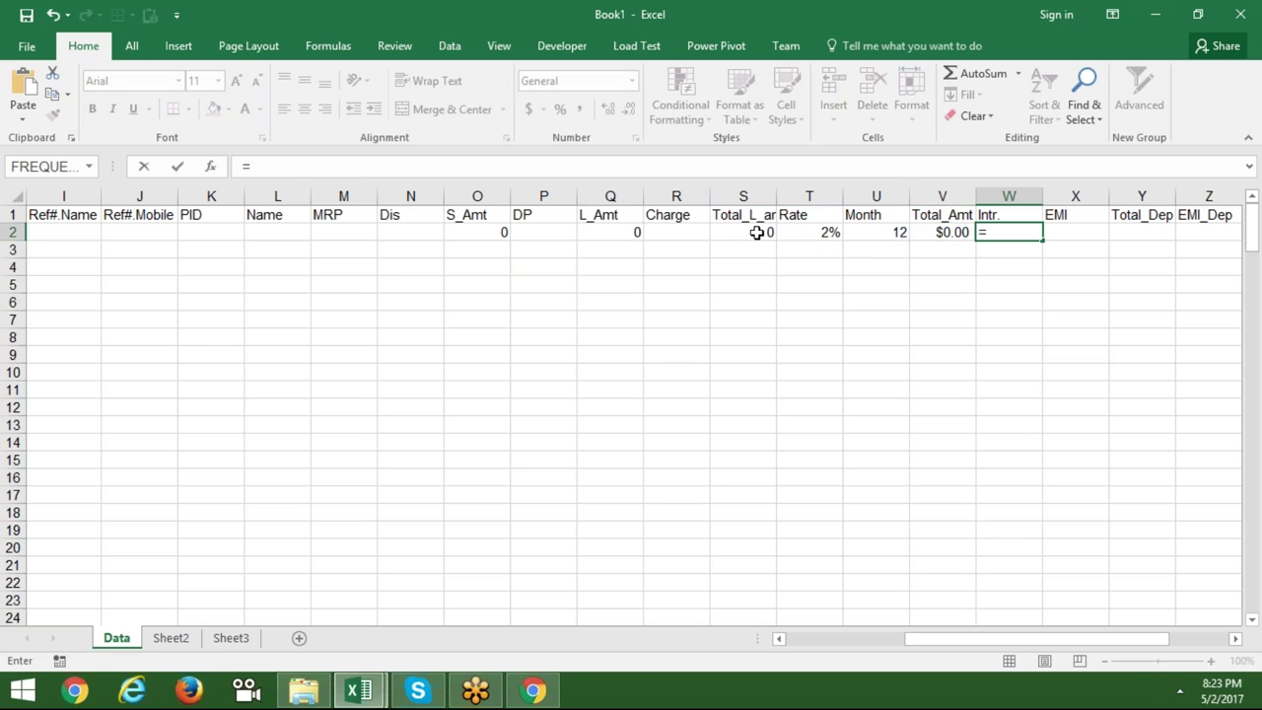
{"action": "left_click", "coordinate": [756, 232]}
{"action": "type", "text": "-"}
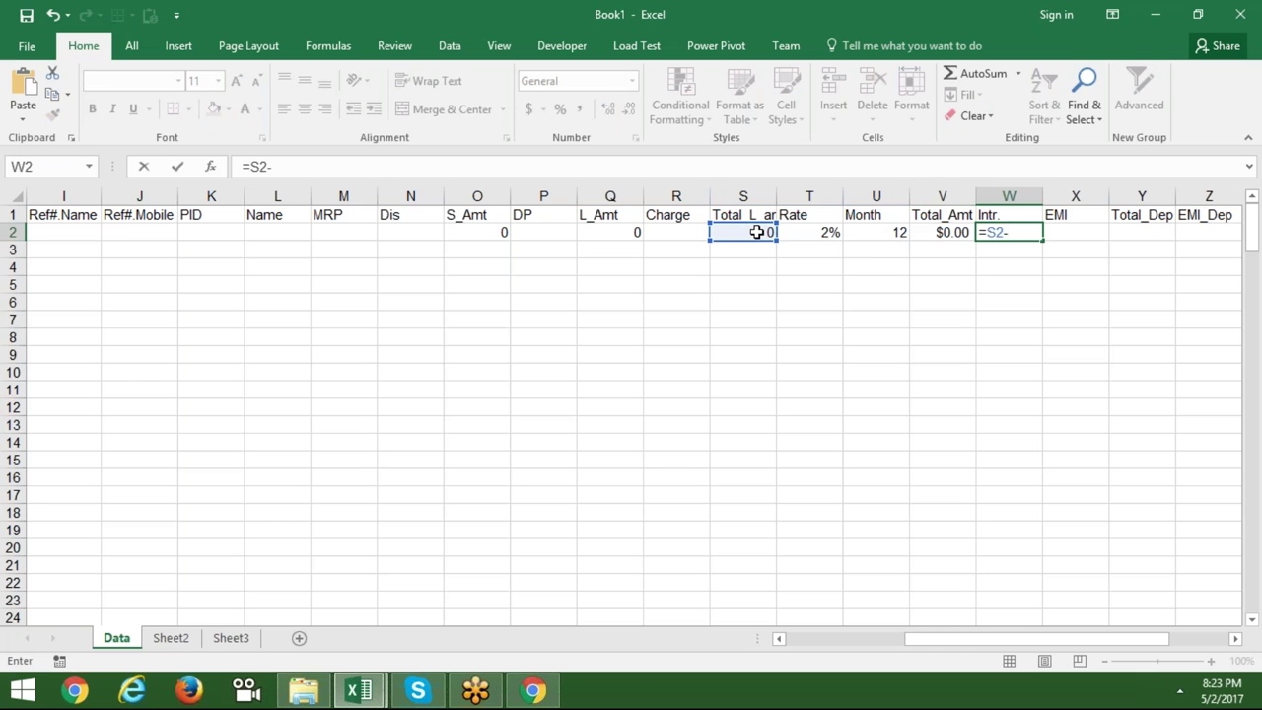
{"action": "key", "text": "BackSpace"}
{"action": "key", "text": "BackSpace"}
{"action": "key", "text": "BackSpace"}
{"action": "left_click", "coordinate": [930, 229]}
{"action": "type", "text": "-"}
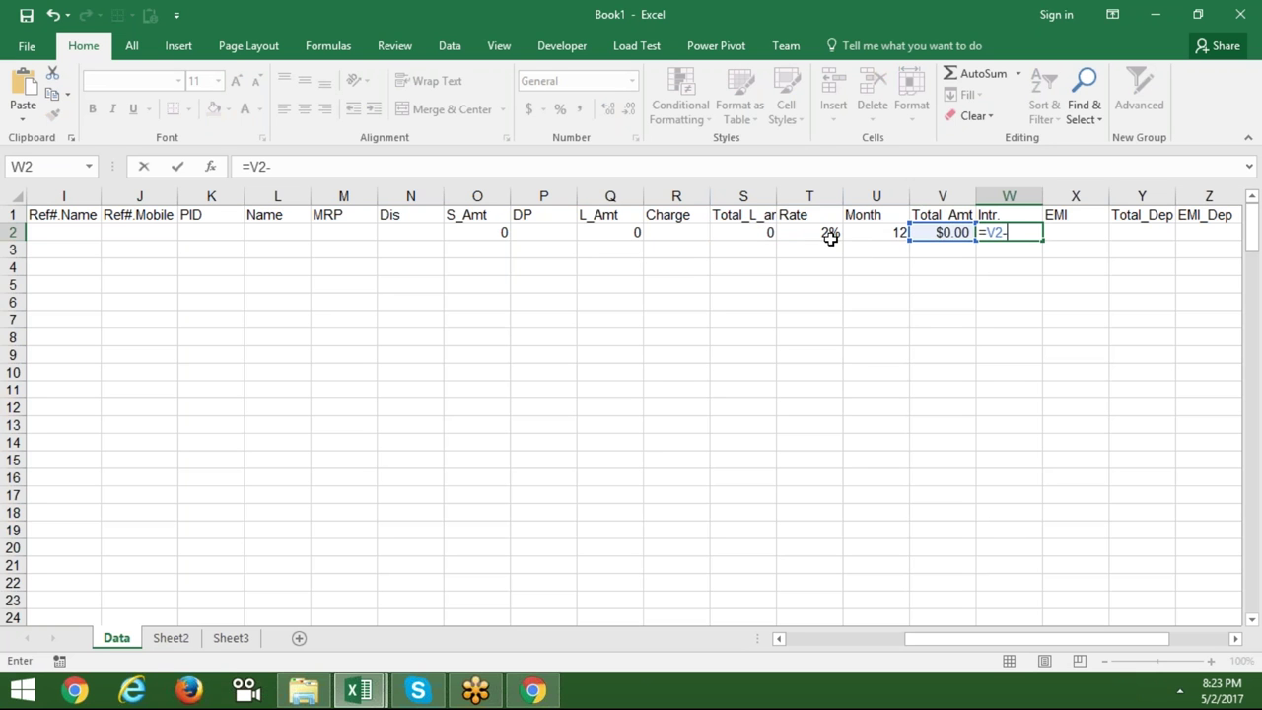
{"action": "left_click", "coordinate": [756, 231]}
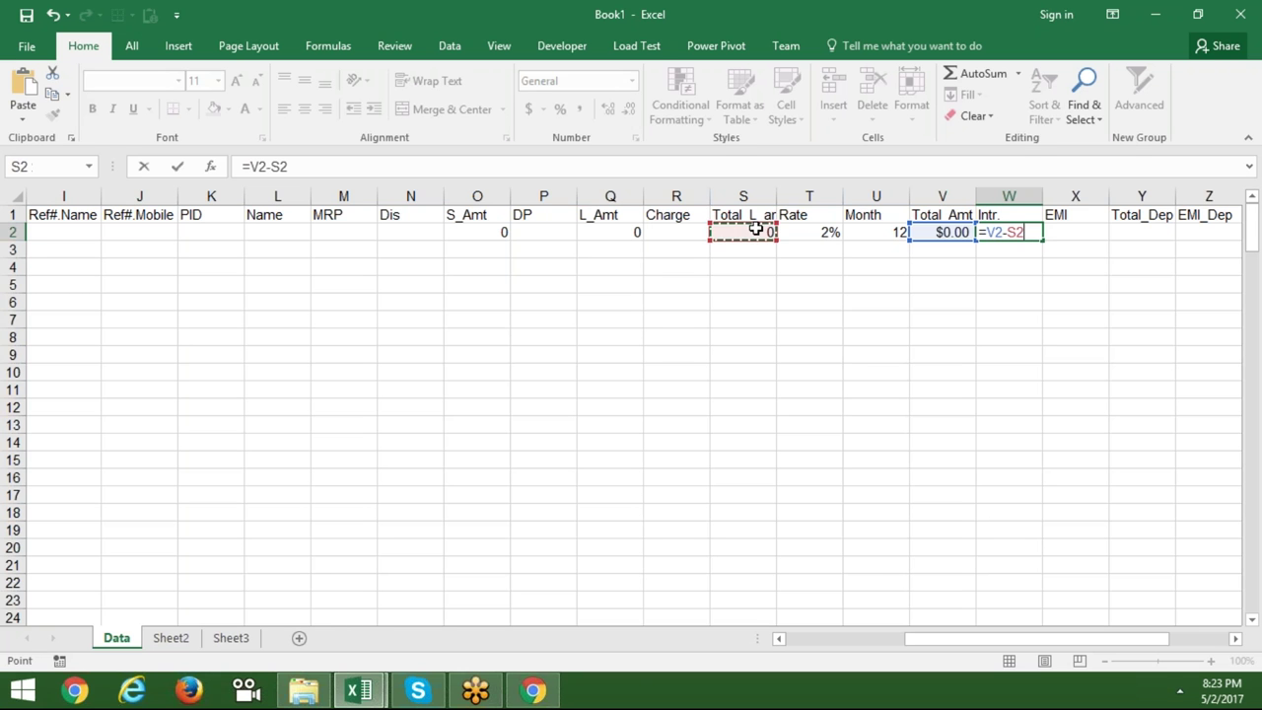
{"action": "key", "text": "Return"}
{"action": "key", "text": "Up"}
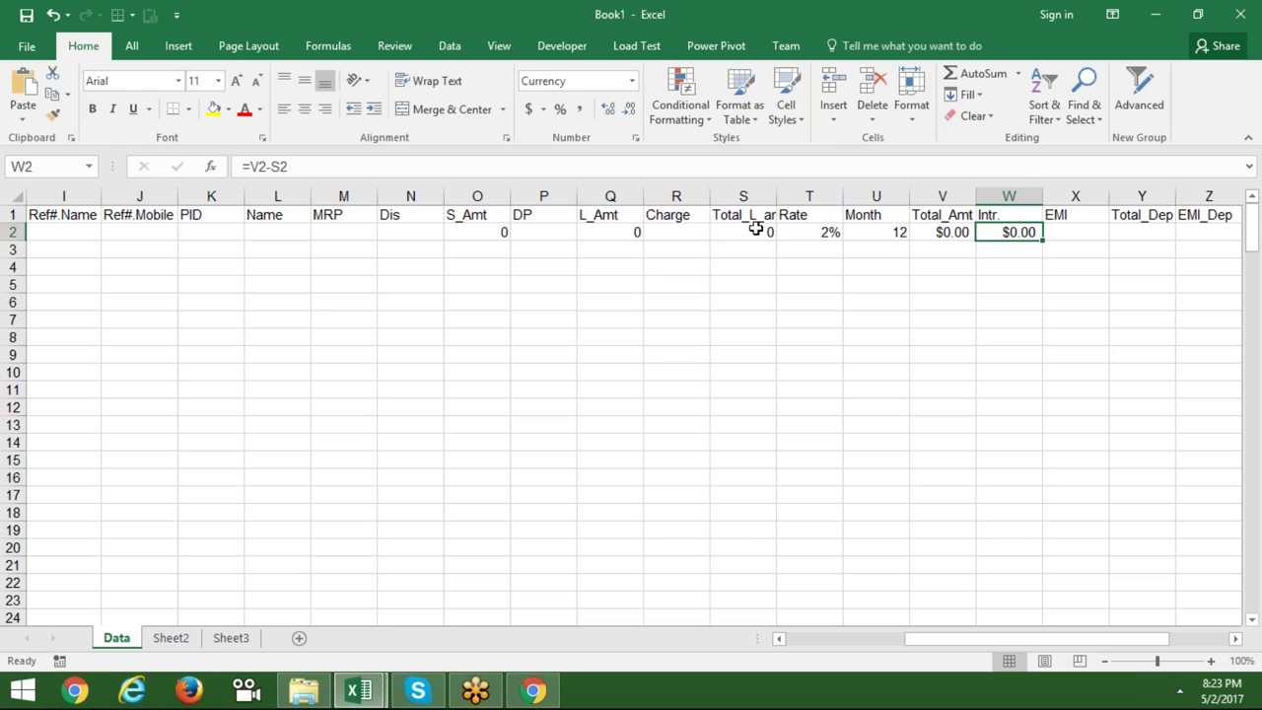
{"action": "key", "text": "Right"}
Step: Enter =PMT(T2,U2,,V2) in X2 for the EMI
{"action": "type", "text": "=pmt"}
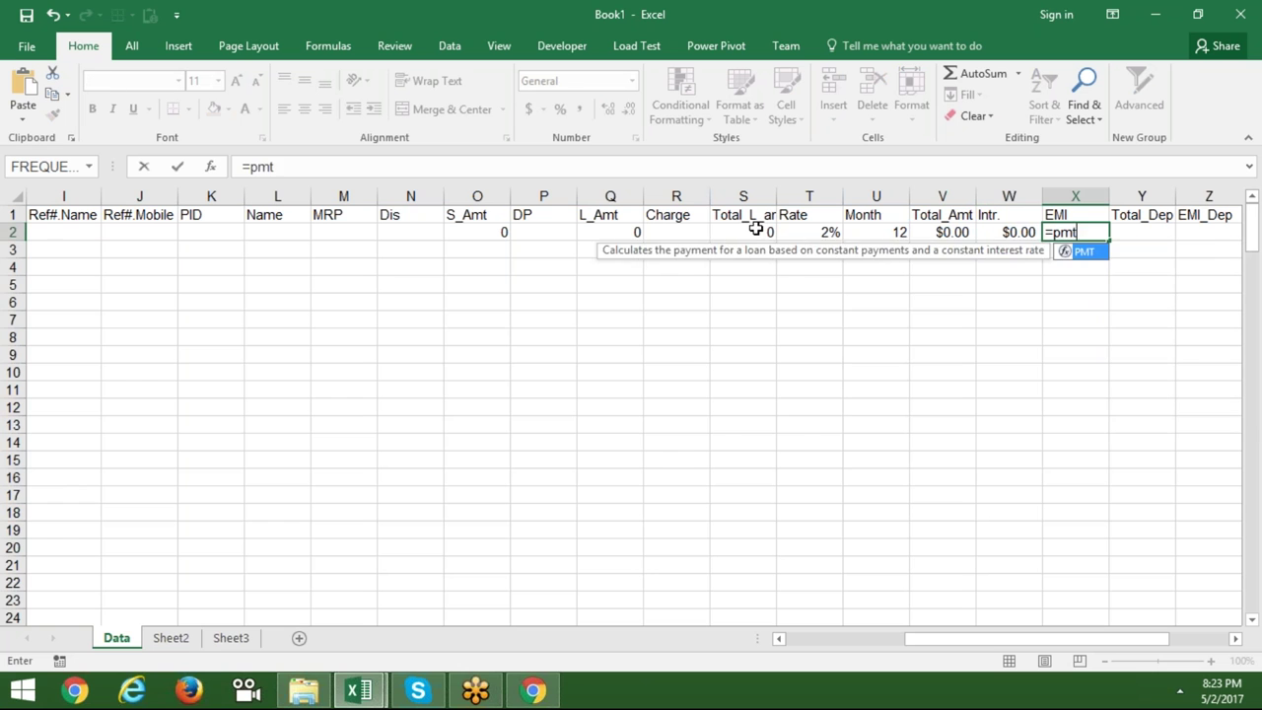
{"action": "key", "text": "Tab"}
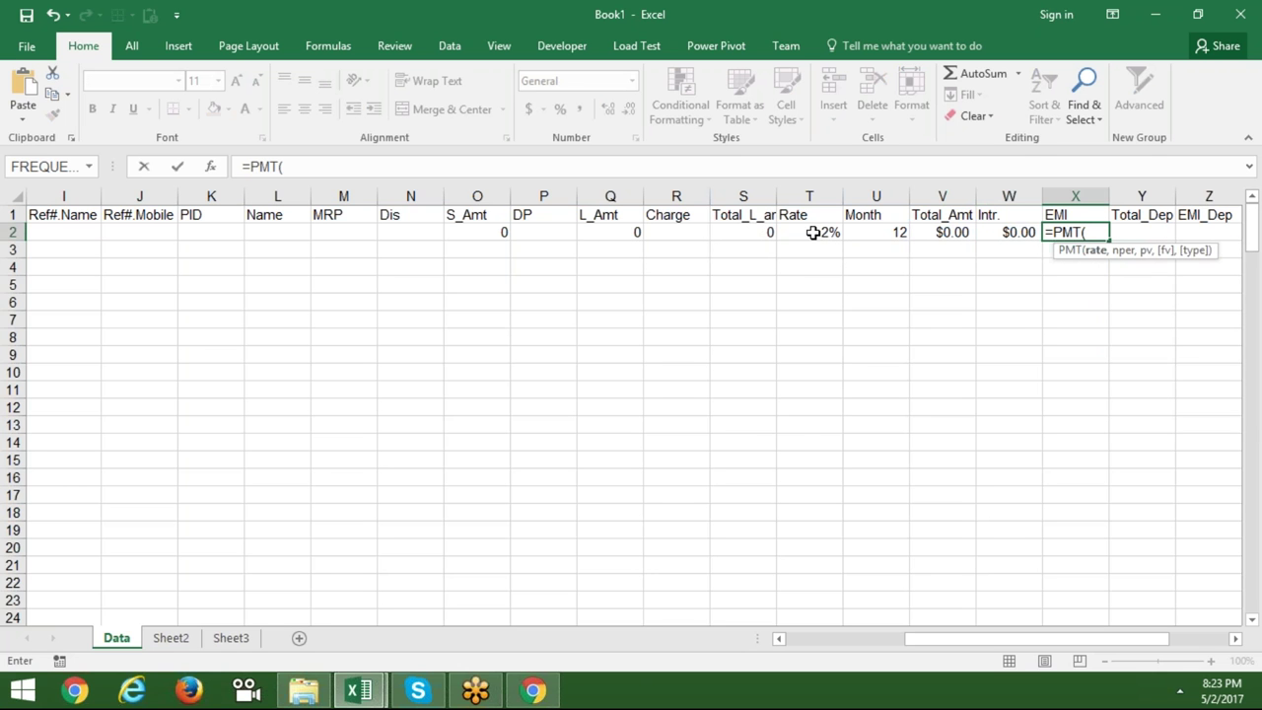
{"action": "left_click", "coordinate": [813, 233]}
{"action": "type", "text": ","}
{"action": "left_click", "coordinate": [876, 233]}
{"action": "type", "text": ","}
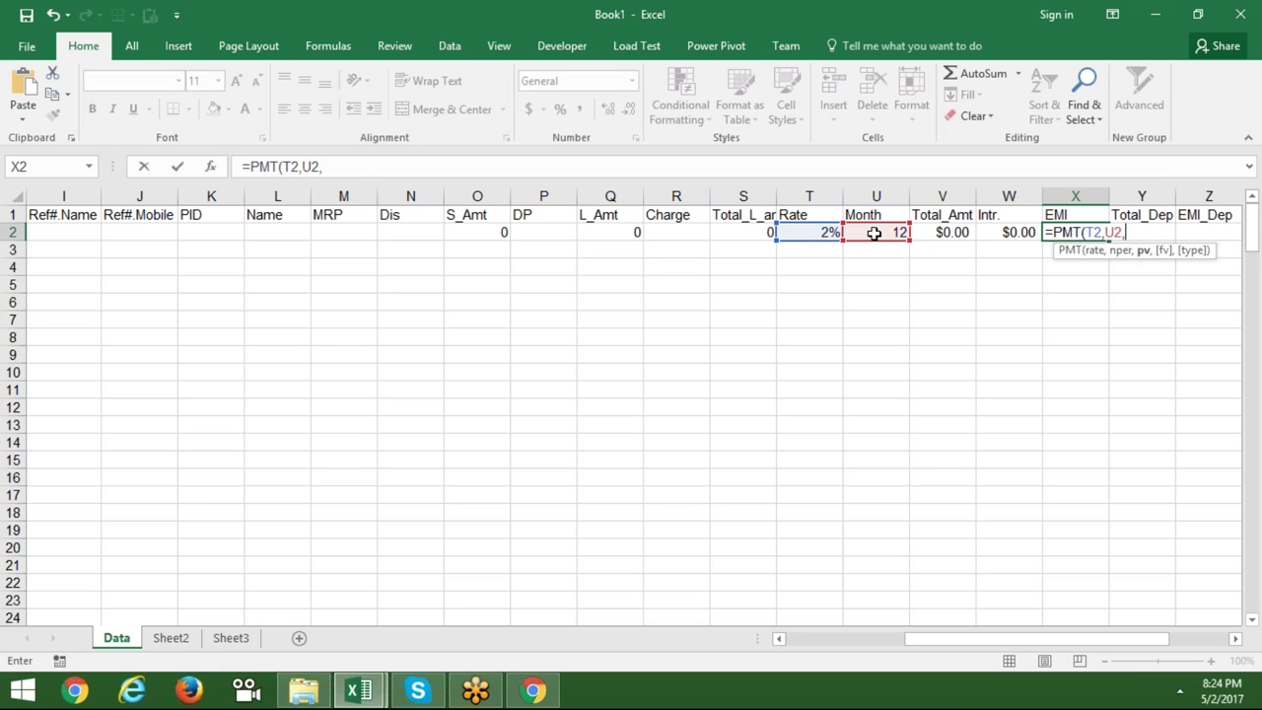
{"action": "type", "text": ","}
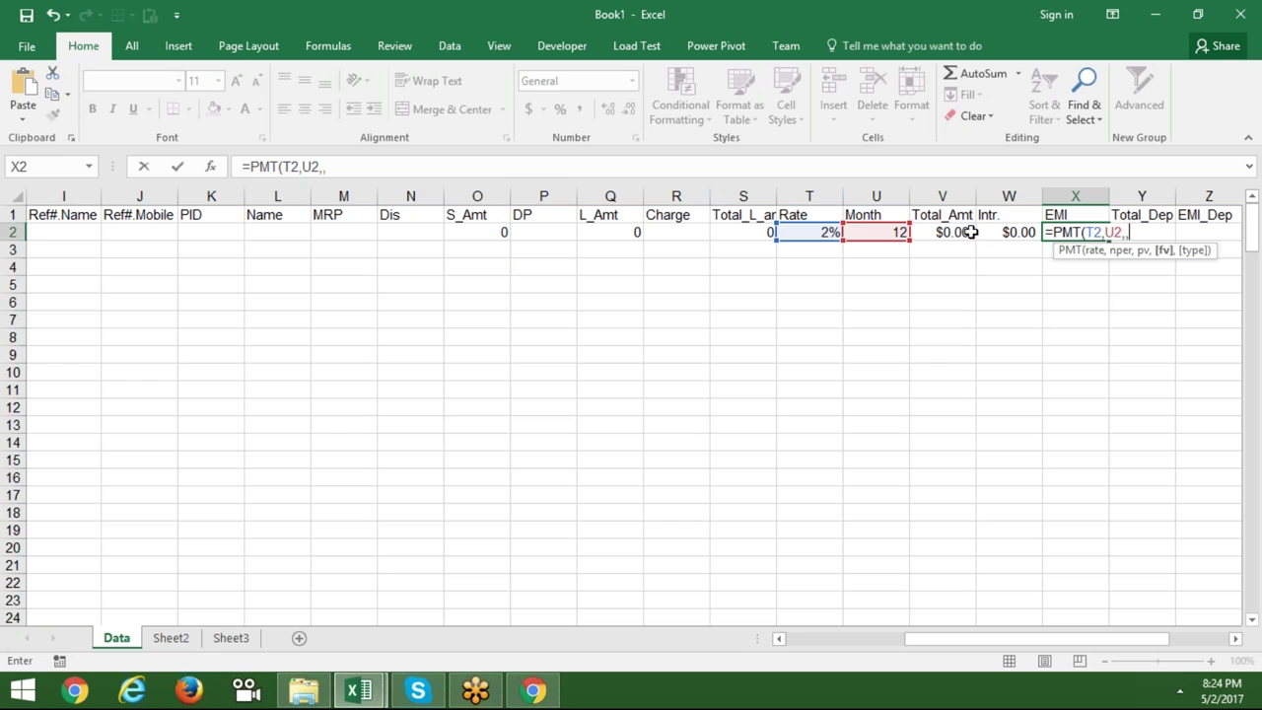
{"action": "left_click", "coordinate": [953, 232]}
{"action": "key", "text": "Return"}
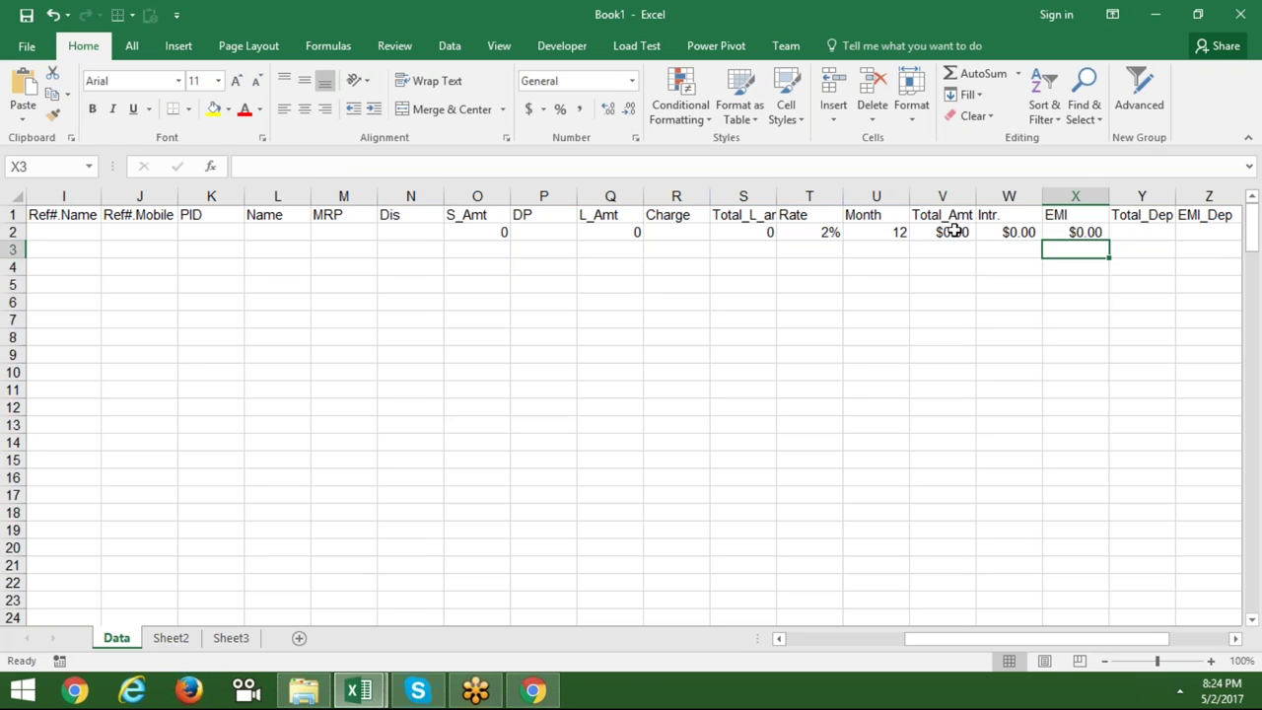
{"action": "key", "text": "Up"}
{"action": "key", "text": "Left"}
{"action": "key", "text": "Left"}
{"action": "key", "text": "Left"}
{"action": "key", "text": "Home"}
Step: Enter sale date 5/2/2017 in B2 and the customer's name in C2
{"action": "key", "text": "Right"}
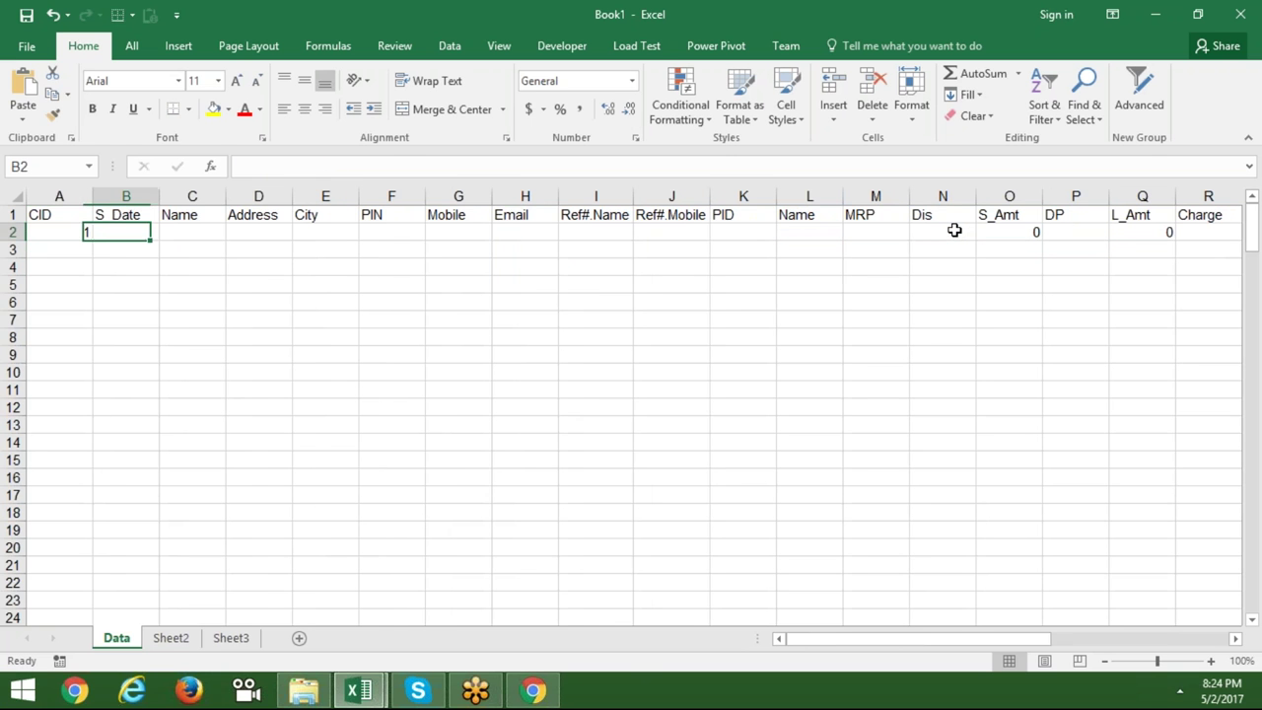
{"action": "type", "text": "5/2/2017"}
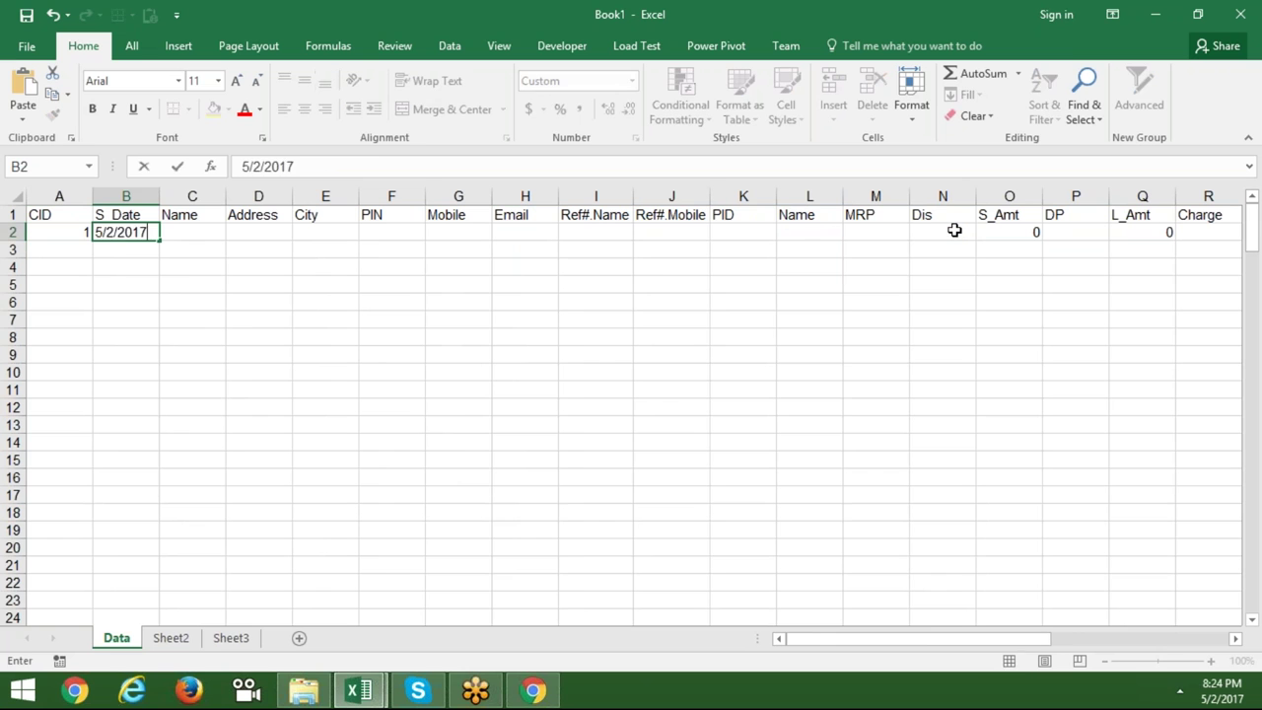
{"action": "key", "text": "Tab"}
{"action": "type", "text": "Puja"}
{"action": "key", "text": "Tab"}
Step: Fill in the customer's address, city, PIN code and mobile number
{"action": "type", "text": "Delh"}
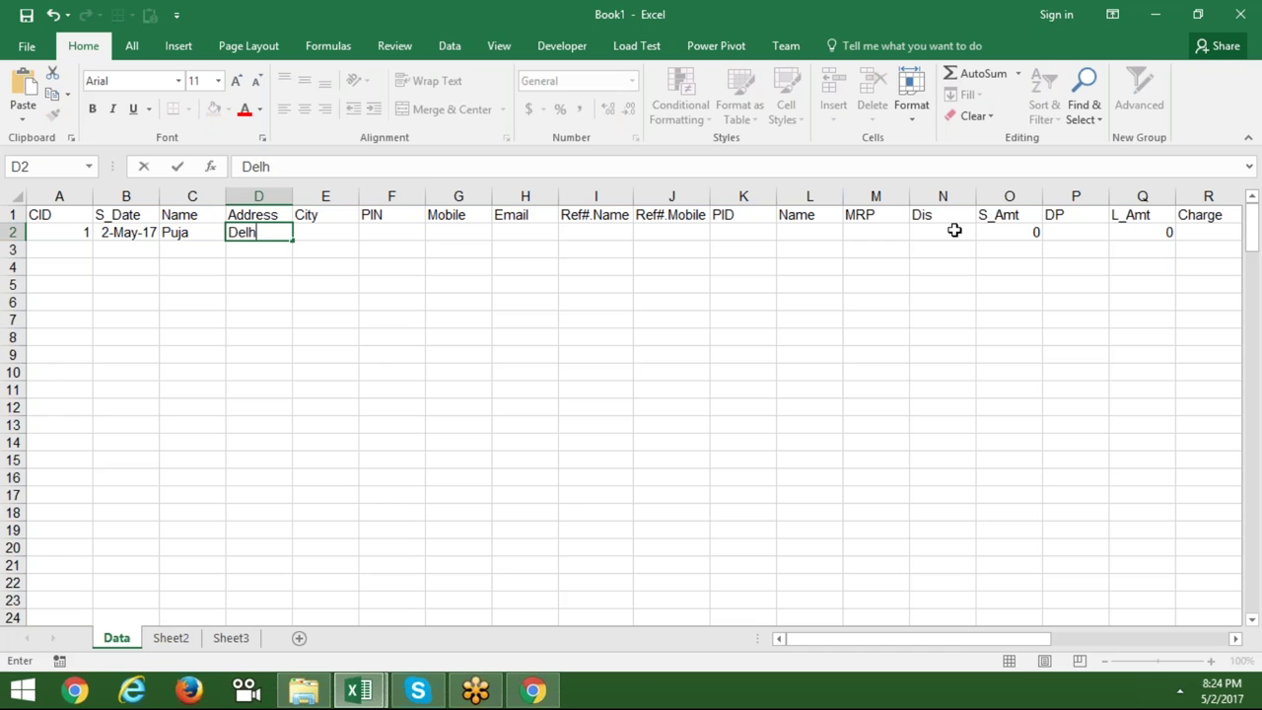
{"action": "type", "text": "i"}
{"action": "key", "text": "Tab"}
{"action": "type", "text": "Delhi"}
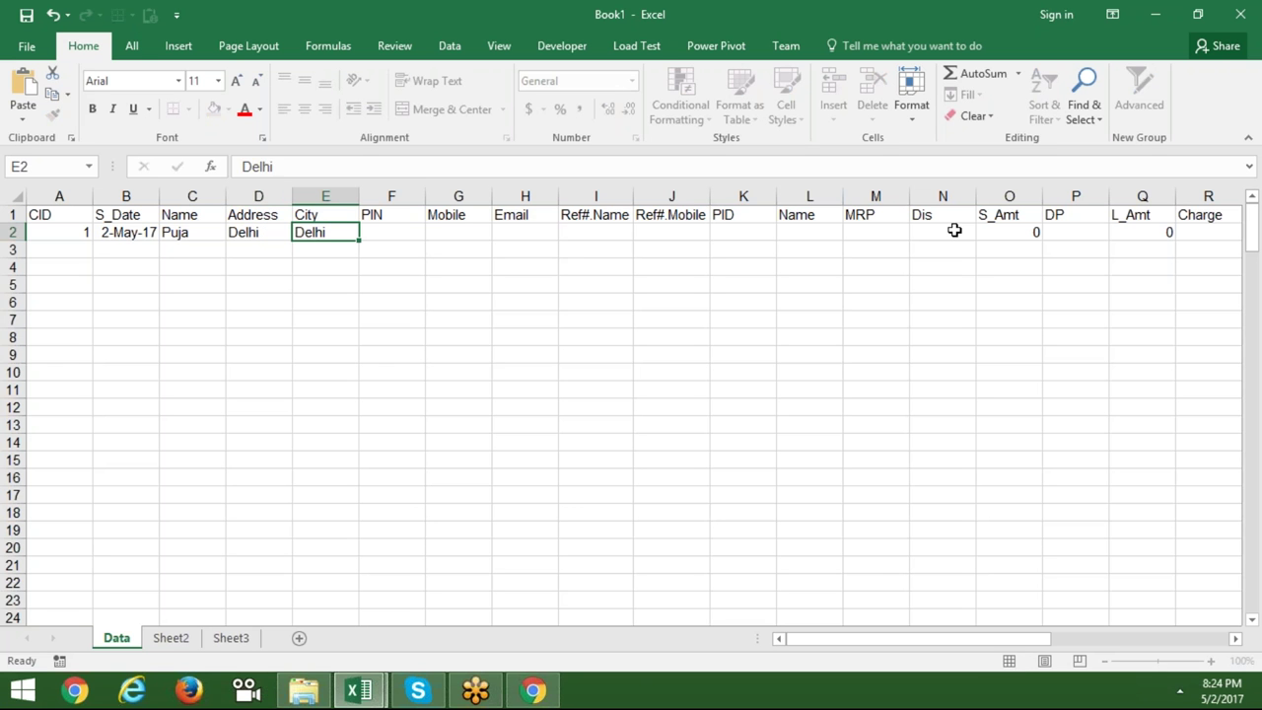
{"action": "key", "text": "Tab"}
{"action": "type", "text": "110062"}
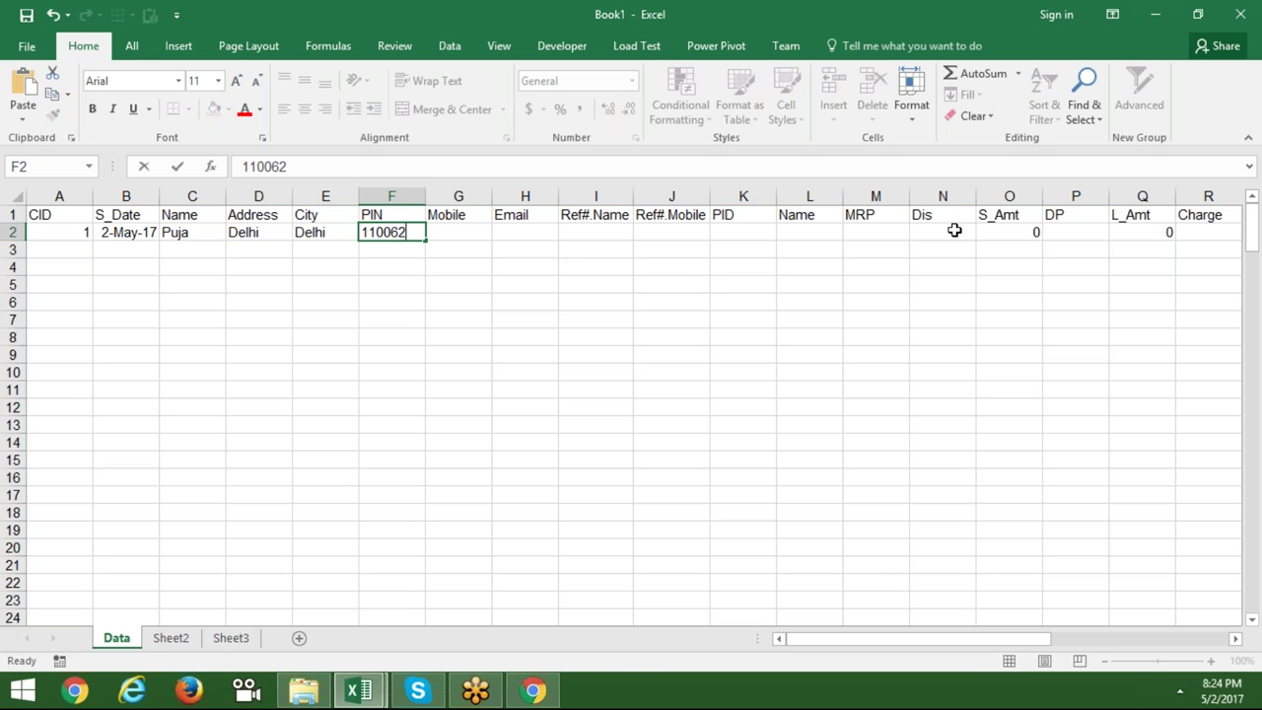
{"action": "key", "text": "Tab"}
{"action": "key", "text": "Tab"}
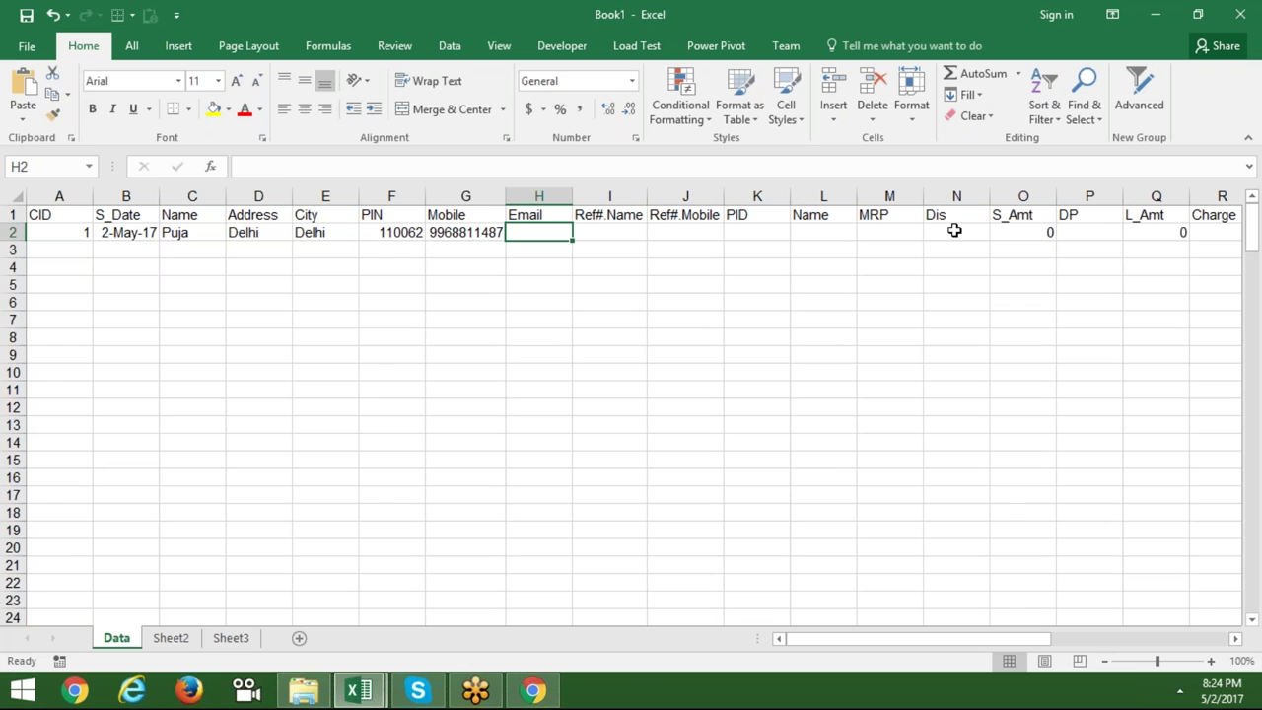
Step: Fill in the customer's e-mail, the reference name and the referrer's mobile number
{"action": "type", "text": "abc"}
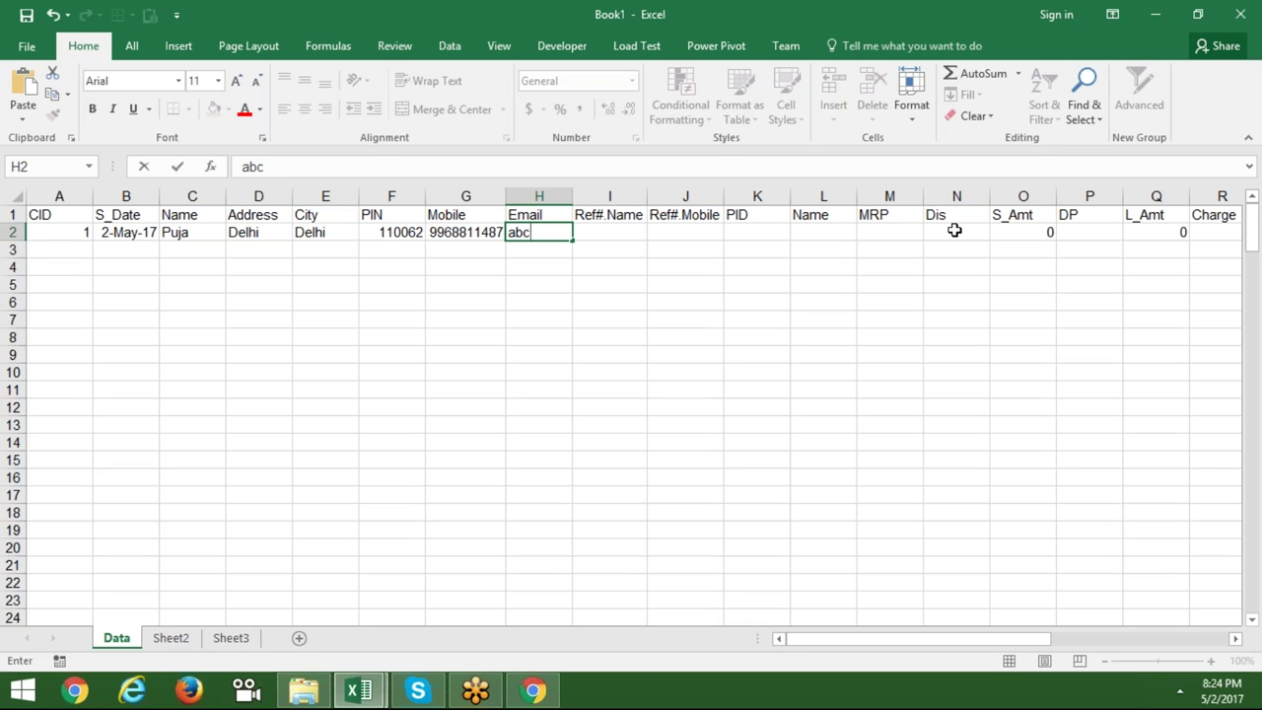
{"action": "type", "text": "@gmail.com"}
{"action": "key", "text": "Tab"}
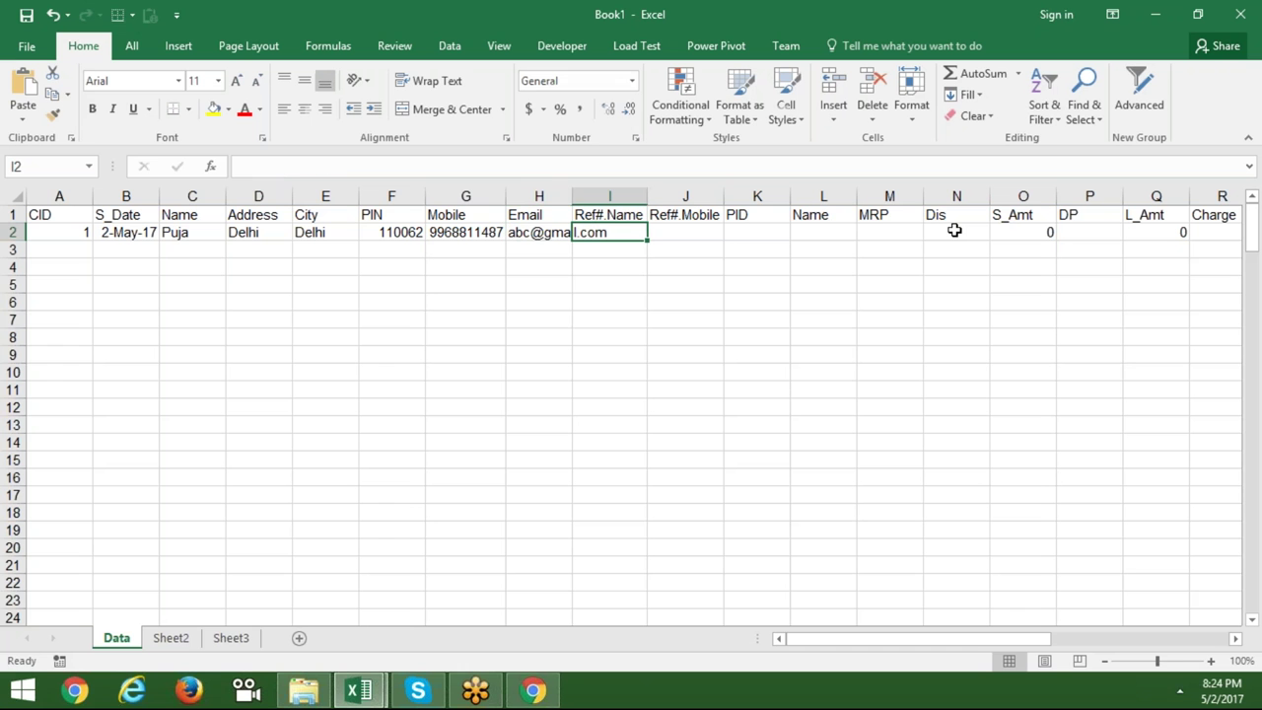
{"action": "type", "text": "a"}
{"action": "type", "text": "bc"}
{"action": "key", "text": "Tab"}
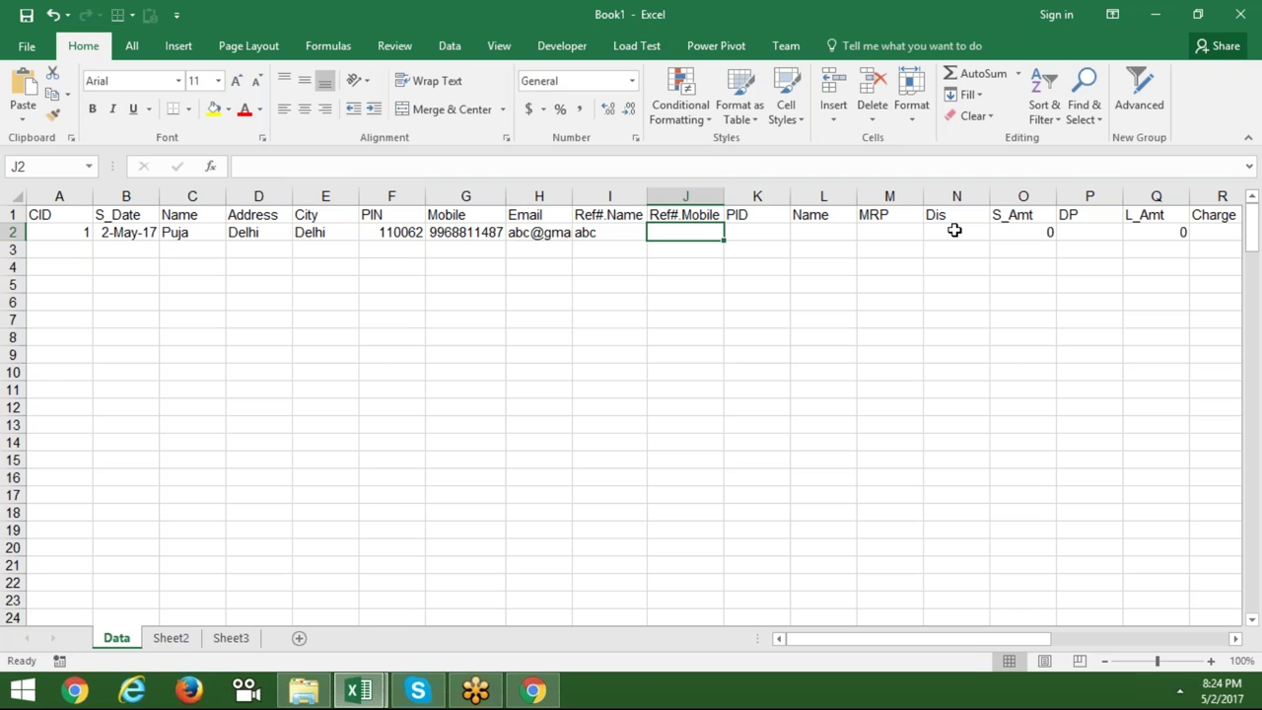
{"action": "type", "text": "999999999"}
{"action": "key", "text": "Tab"}
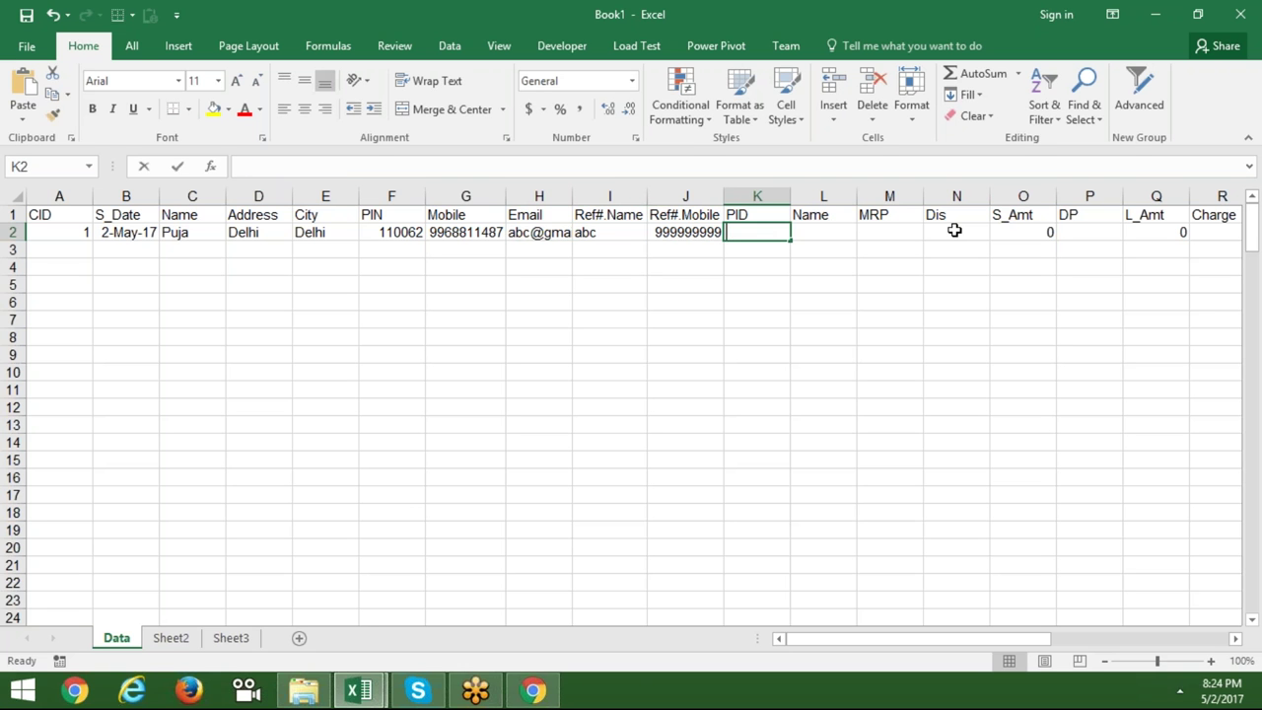
Step: Enter PID 1, name TFT, MRP 15000 and discount 4300 in K2 through N2
{"action": "type", "text": "1"}
{"action": "key", "text": "Tab"}
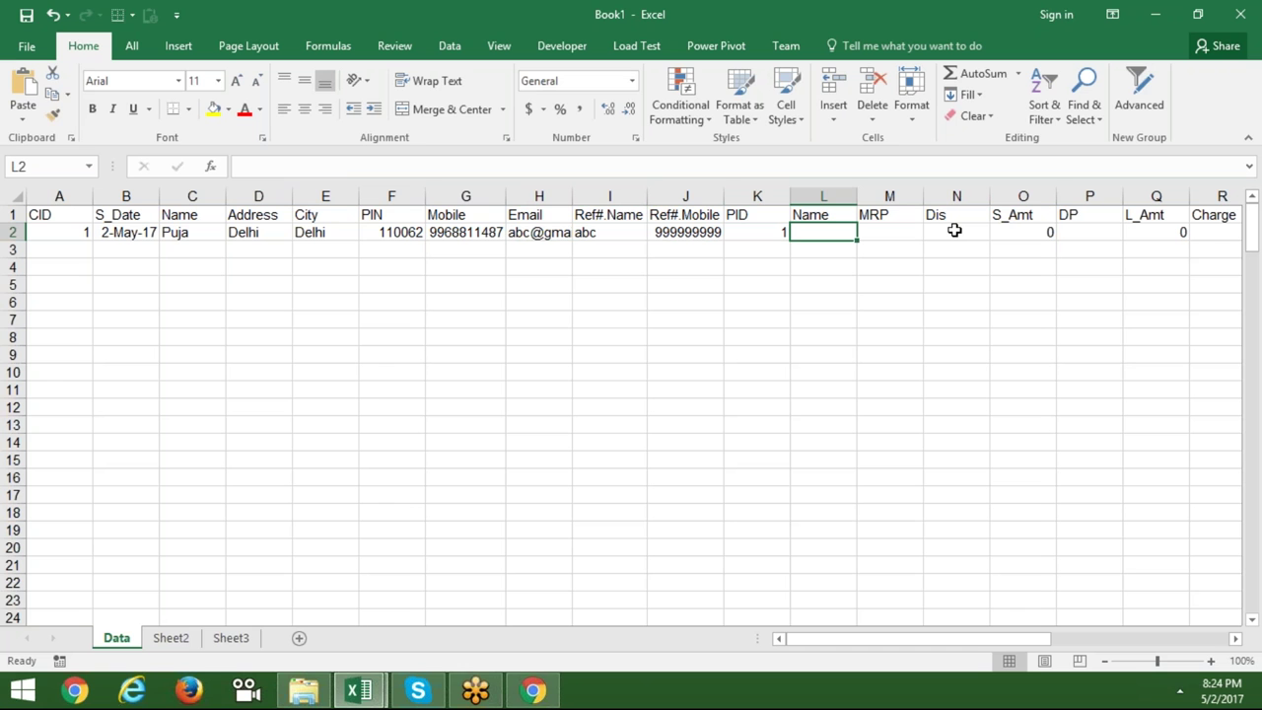
{"action": "type", "text": "TFT"}
{"action": "key", "text": "Tab"}
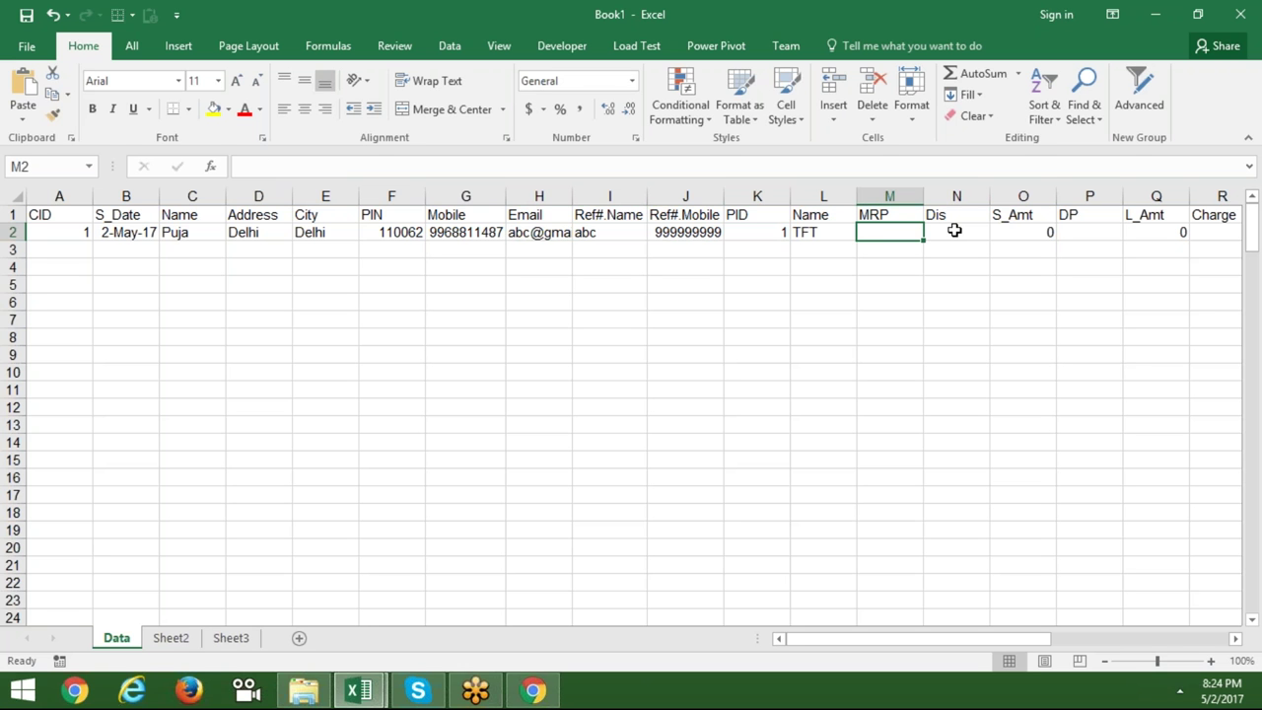
{"action": "type", "text": "15000"}
{"action": "key", "text": "Tab"}
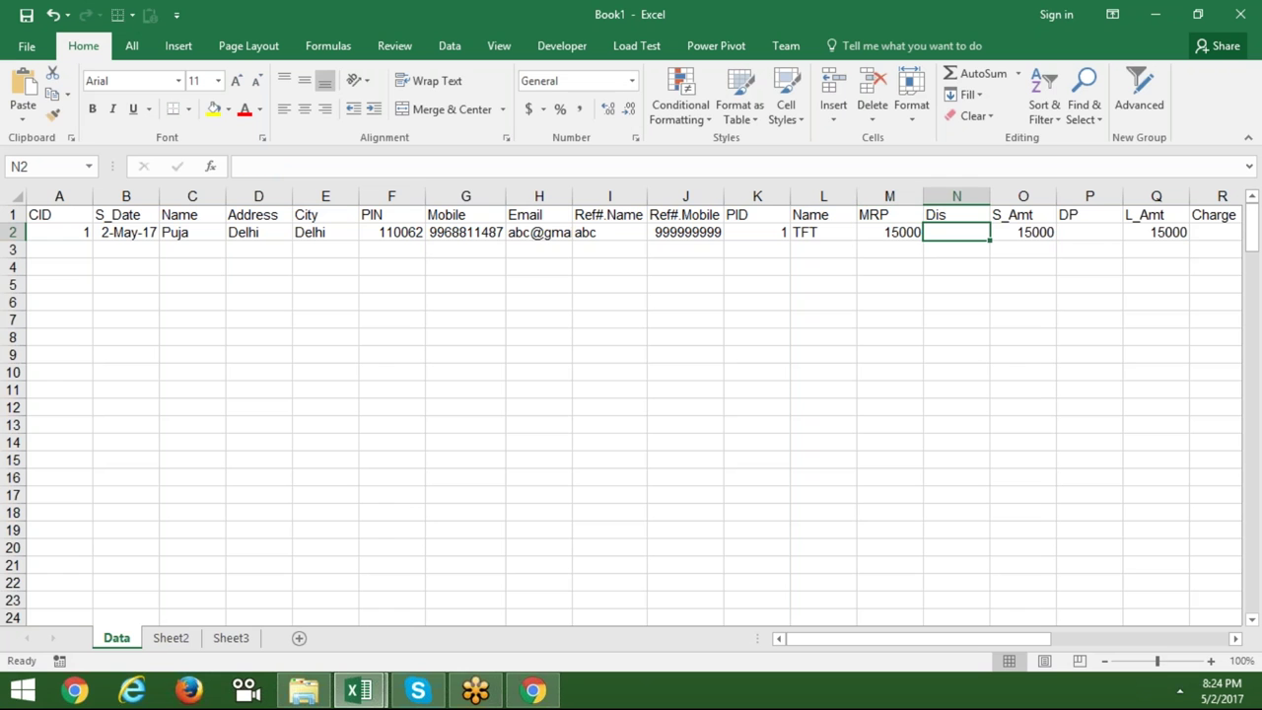
{"action": "type", "text": "3"}
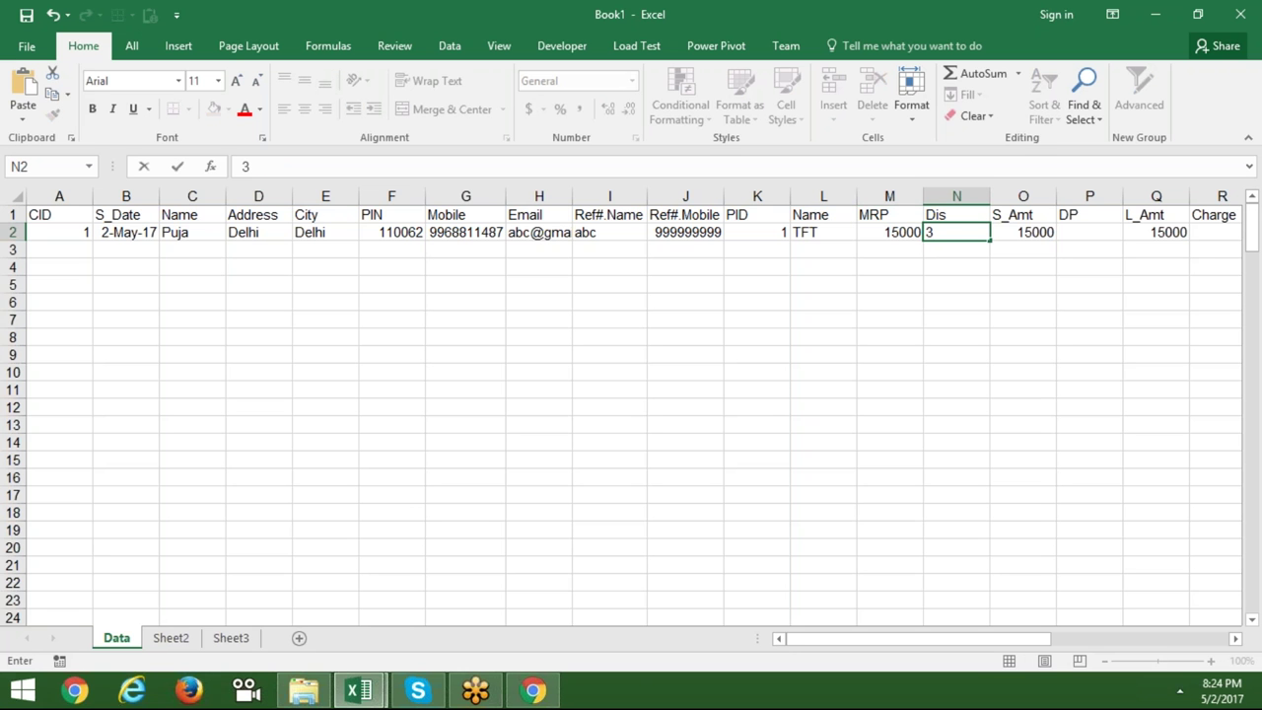
{"action": "key", "text": "Escape"}
{"action": "type", "text": "4300"}
{"action": "key", "text": "Tab"}
Step: Enter down payment 3000 in P2, correcting the earlier 5000, and charge 200 in R2
{"action": "key", "text": "Down"}
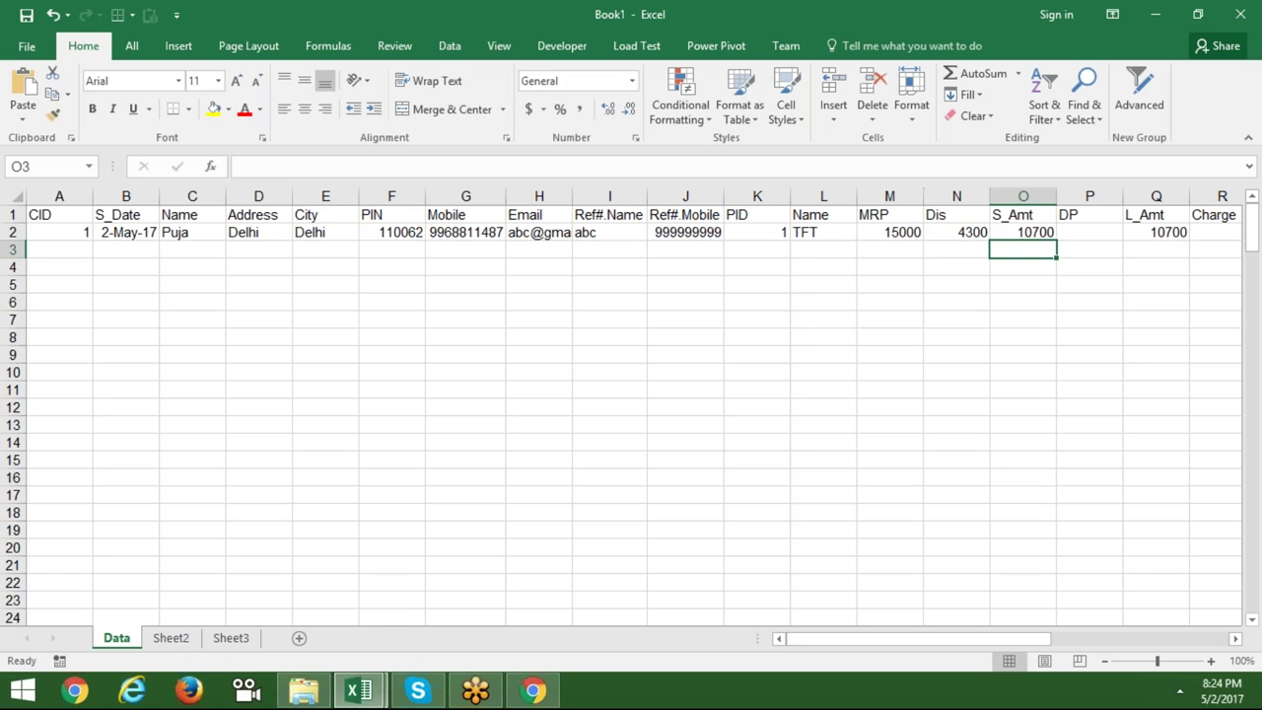
{"action": "key", "text": "Up"}
{"action": "key", "text": "Tab"}
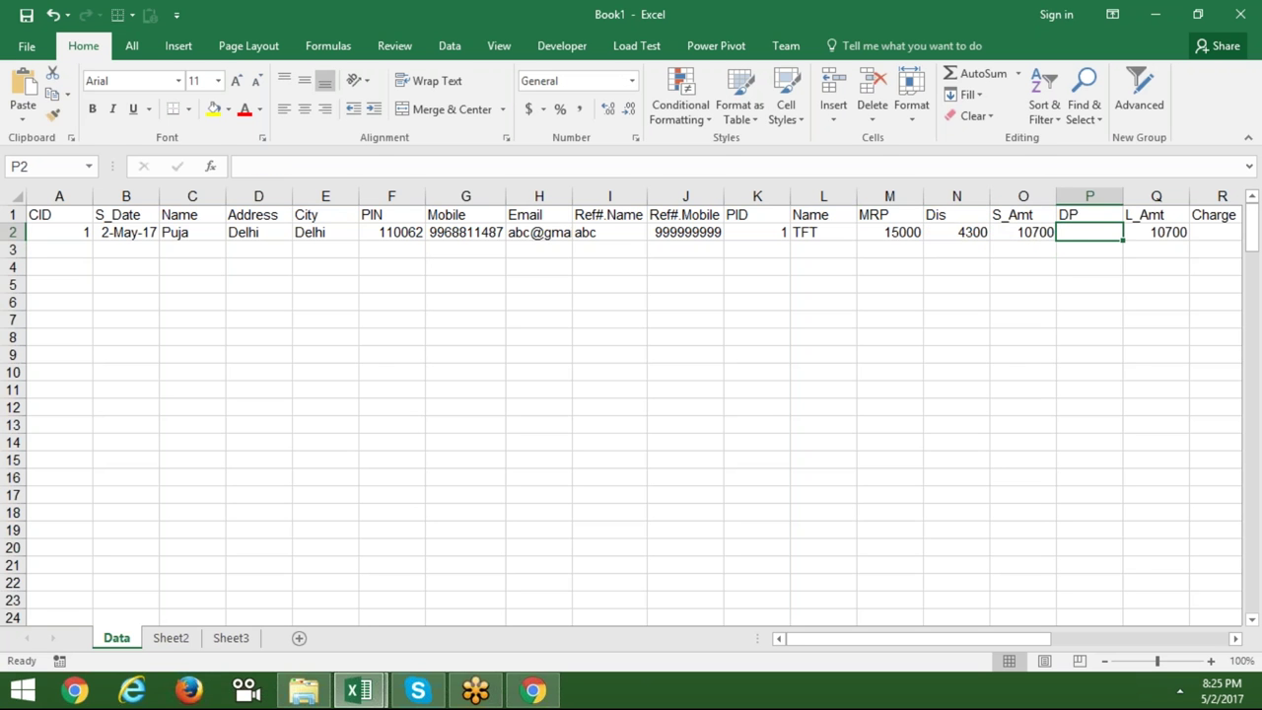
{"action": "type", "text": "5000"}
{"action": "key", "text": "Tab"}
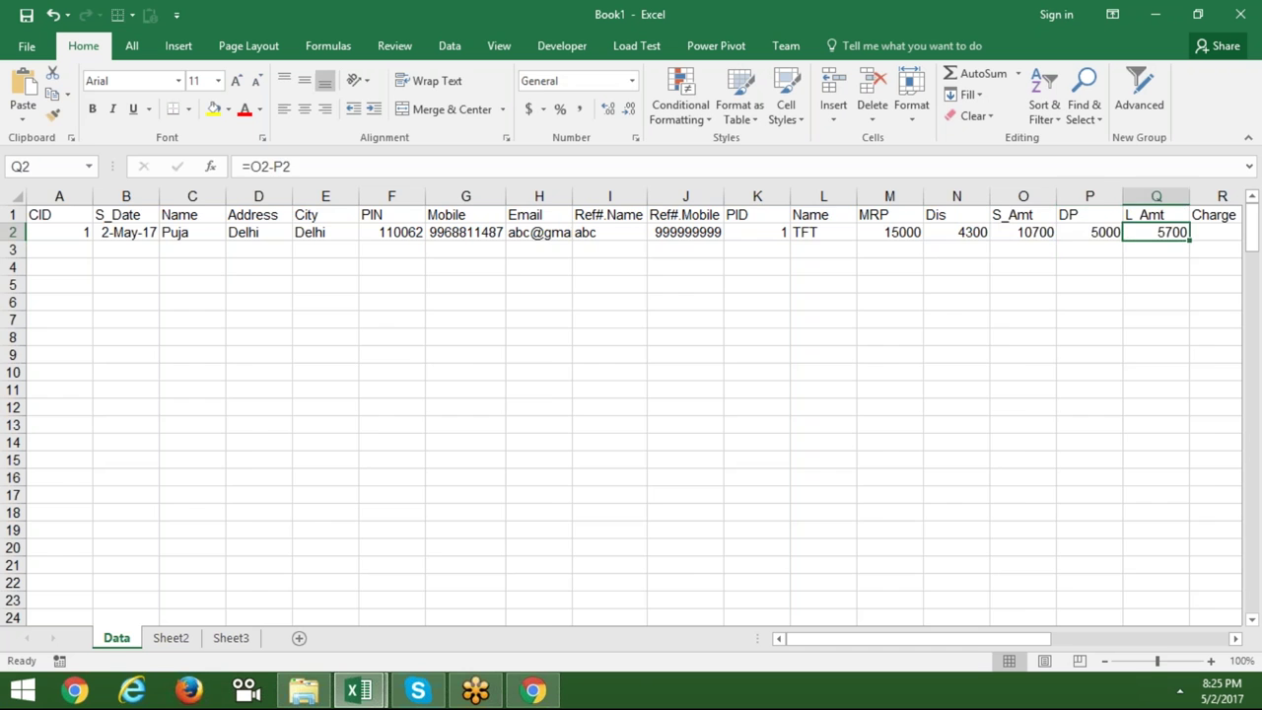
{"action": "key", "text": "Tab"}
{"action": "key", "text": "Tab"}
{"action": "key", "text": "Left"}
{"action": "key", "text": "Left"}
{"action": "key", "text": "Left"}
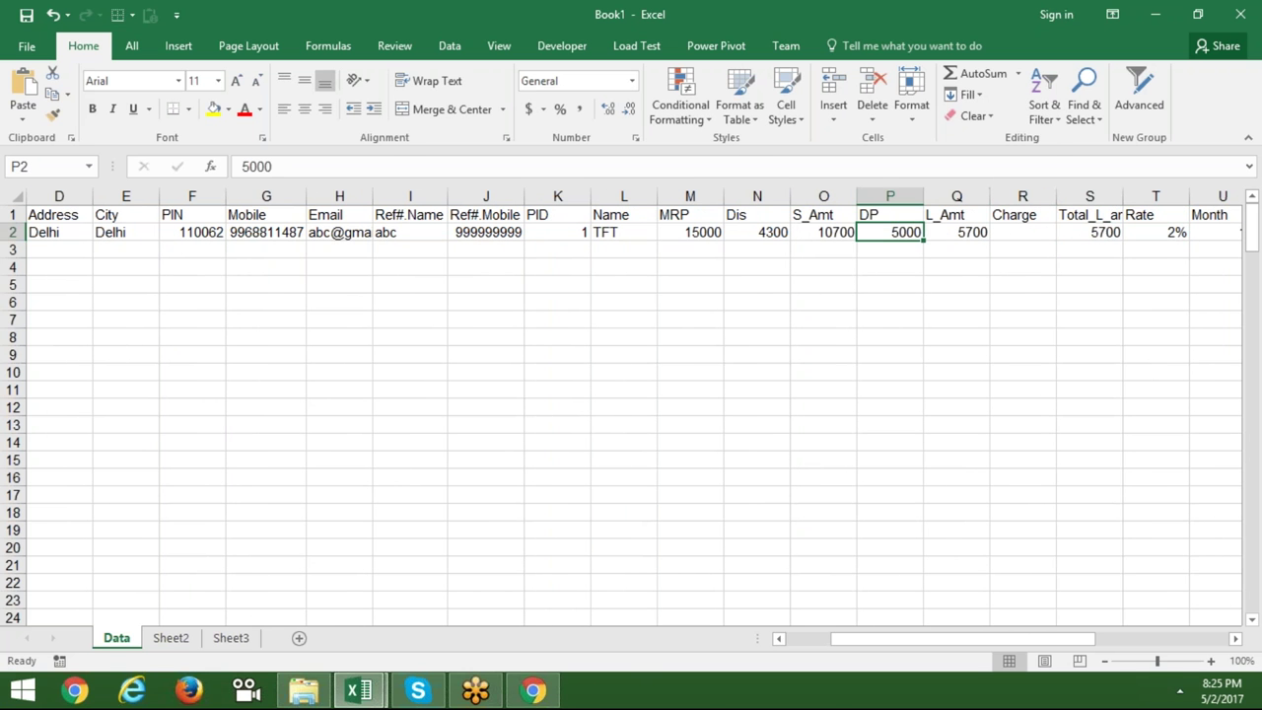
{"action": "type", "text": "3000"}
{"action": "key", "text": "Tab"}
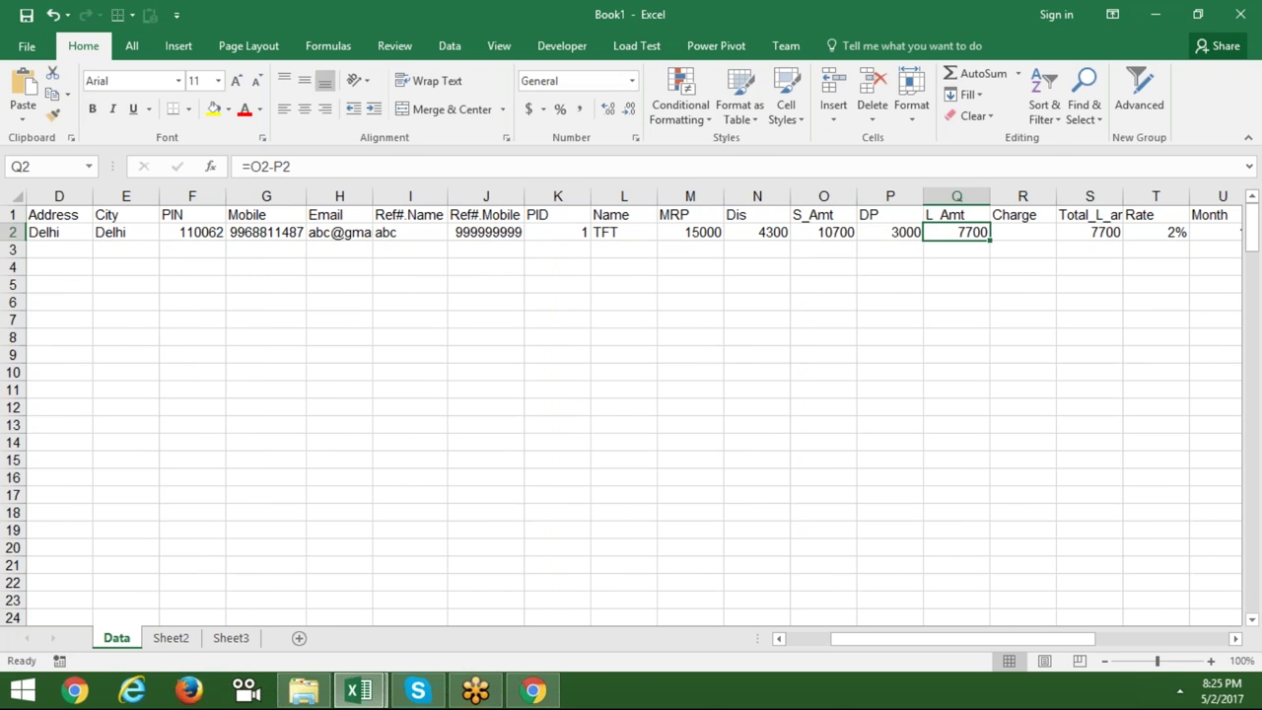
{"action": "key", "text": "Tab"}
{"action": "type", "text": "200"}
{"action": "key", "text": "Tab"}
{"action": "key", "text": "Tab"}
{"action": "key", "text": "Tab"}
{"action": "key", "text": "Tab"}
{"action": "key", "text": "Tab"}
{"action": "key", "text": "Tab"}
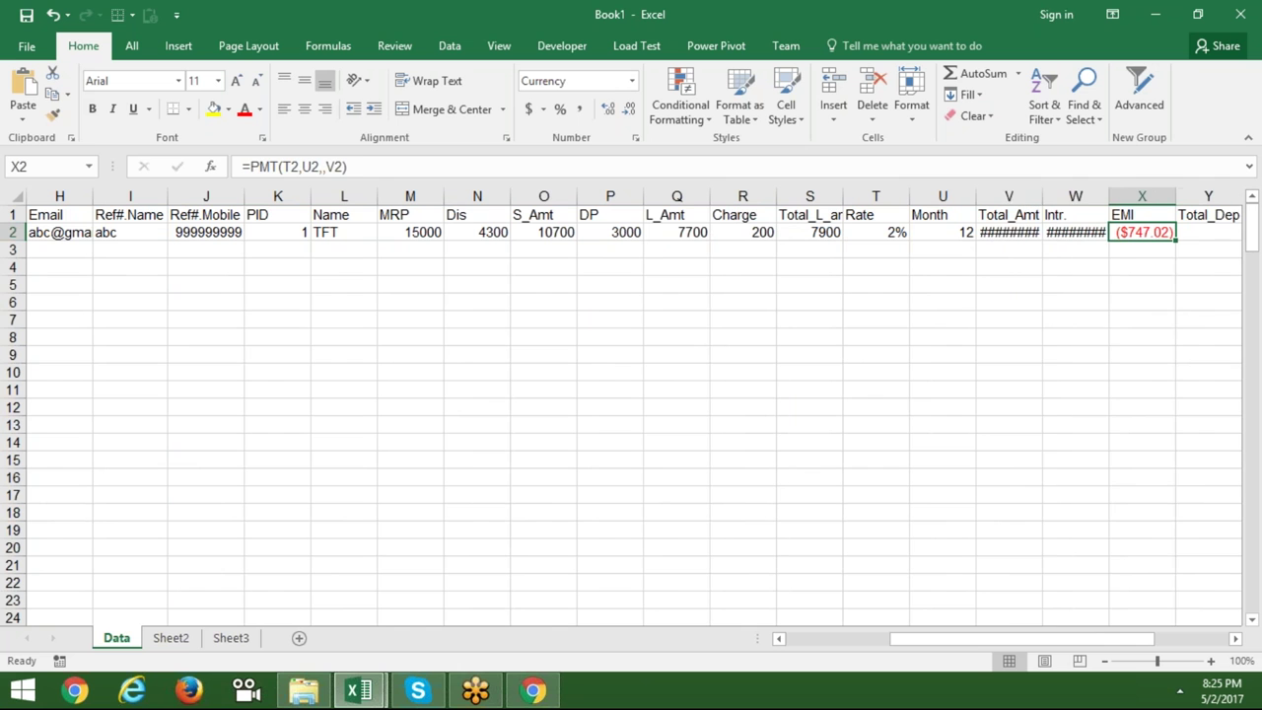
Step: Autofit columns V, W and X to show Total_Amt $10,019.11, Intr. $2,119.11 and EMI
{"action": "double_click", "coordinate": [1042, 196]}
{"action": "double_click", "coordinate": [1118, 196]}
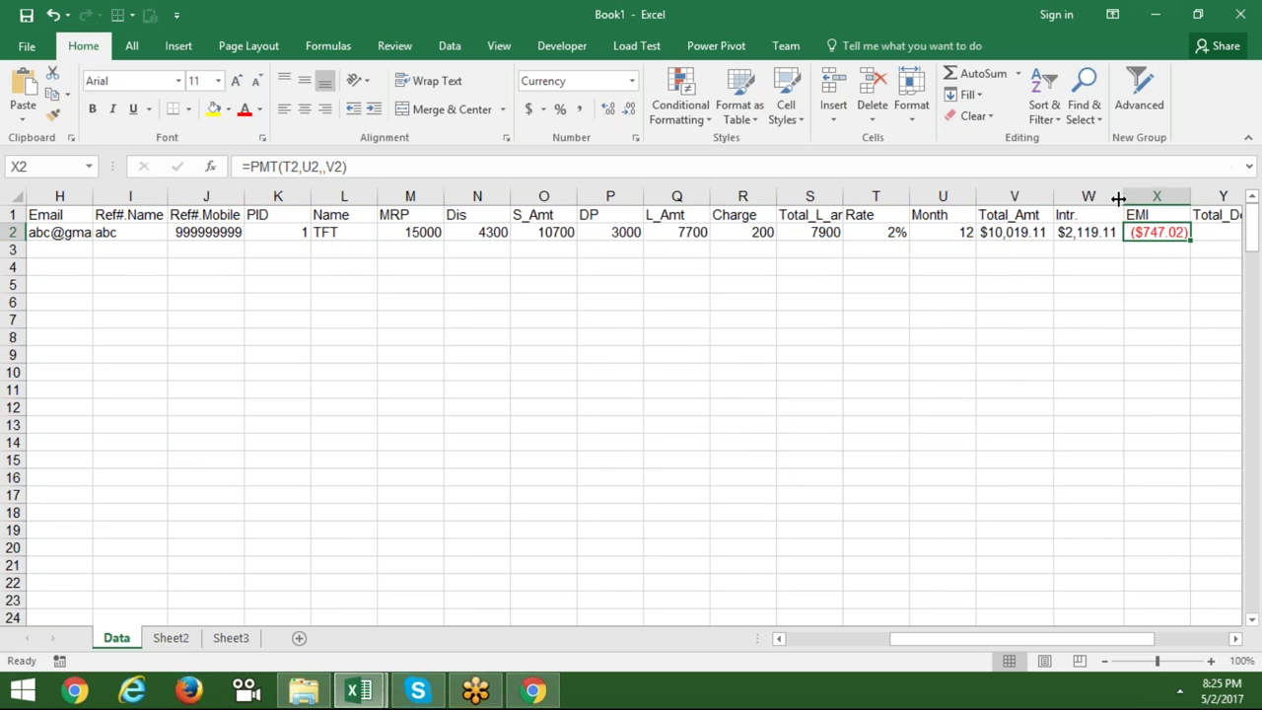
{"action": "left_click", "coordinate": [1094, 231]}
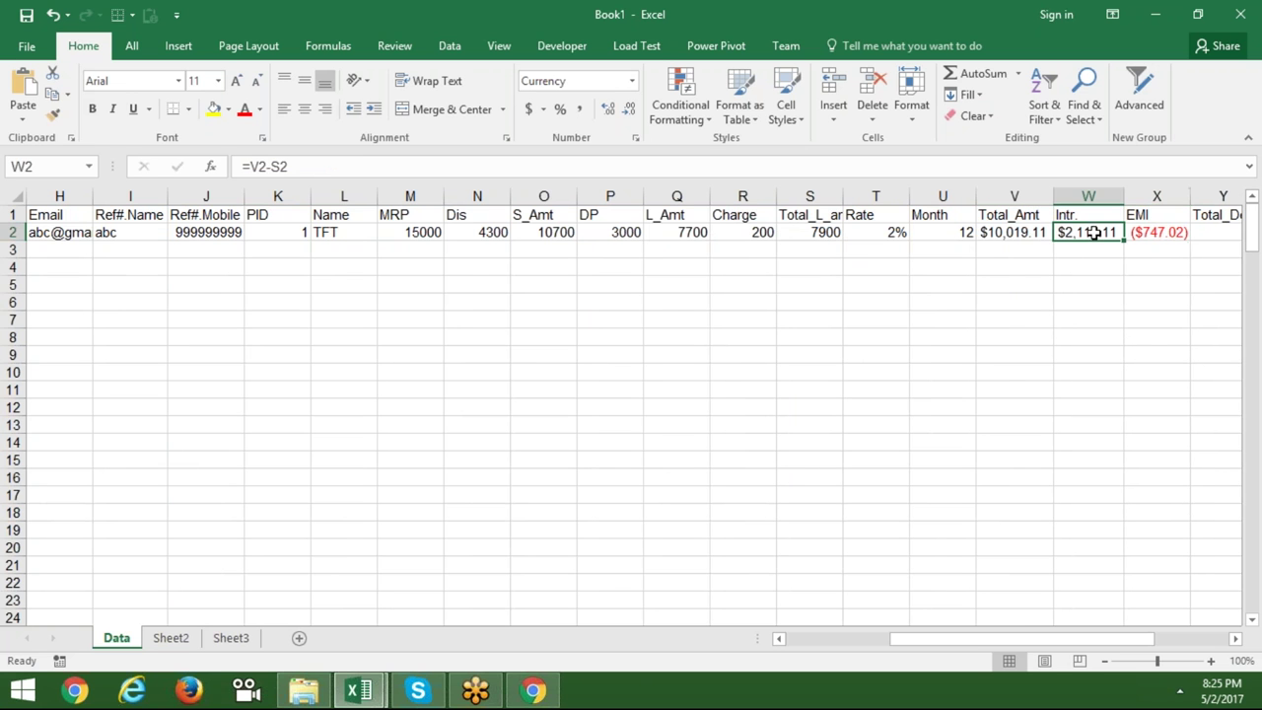
{"action": "double_click", "coordinate": [1190, 196]}
{"action": "left_click", "coordinate": [1174, 230]}
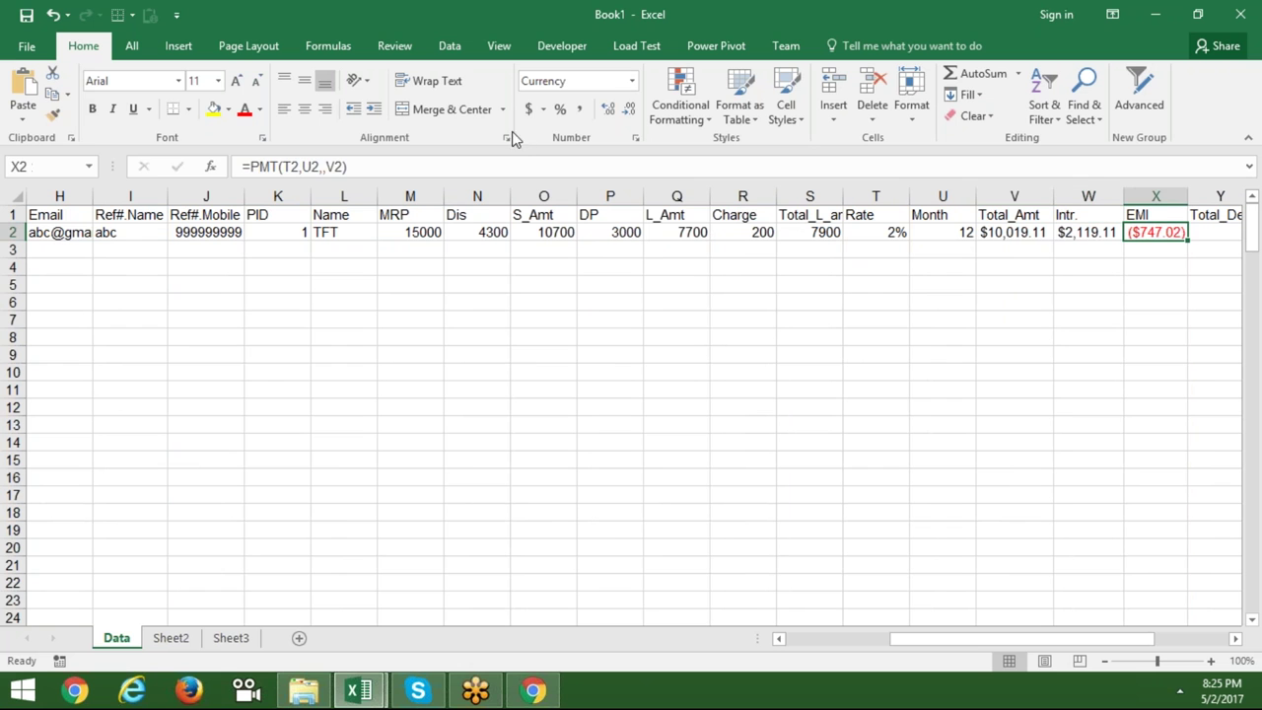
Step: Wrap X2's EMI in ABS as =ABS(PMT(T2,U2,,V2)) for a positive $747.02, then begin =X2*12 in X3
{"action": "left_click", "coordinate": [251, 167]}
{"action": "type", "text": "abss"}
{"action": "key", "text": "BackSpace"}
{"action": "key", "text": "Tab"}
{"action": "type", "text": ")"}
{"action": "key", "text": "Return"}
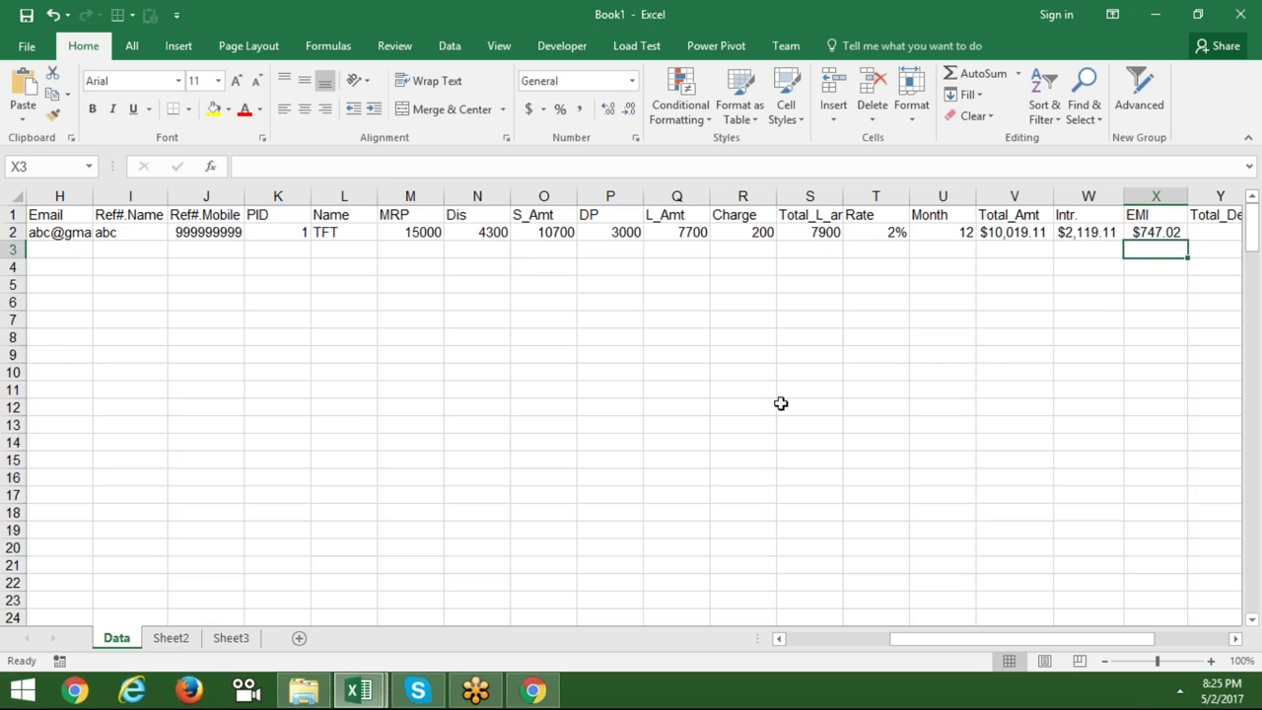
{"action": "type", "text": "="}
{"action": "type", "text": "X2*"}
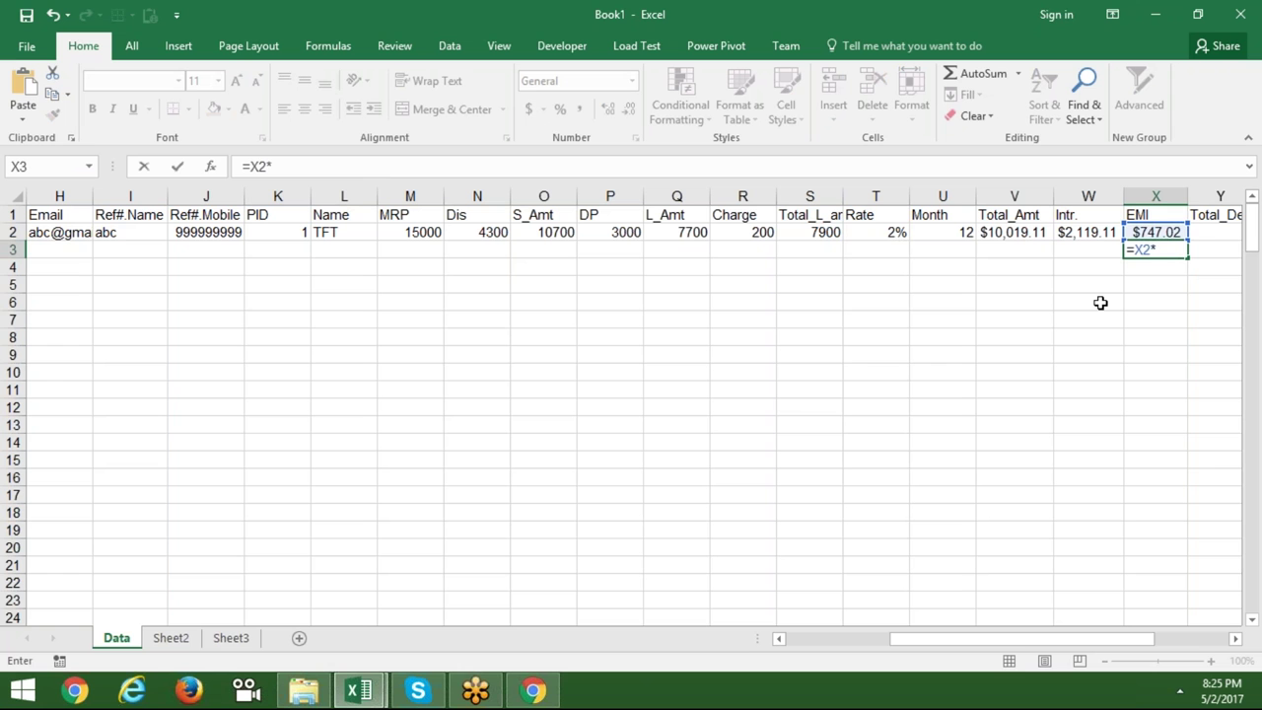
{"action": "type", "text": "12"}
Step: Commit =X2*12 in X3 for twelve months of EMI ($8,964.25), discarding the stray X4 entry
{"action": "key", "text": "Return"}
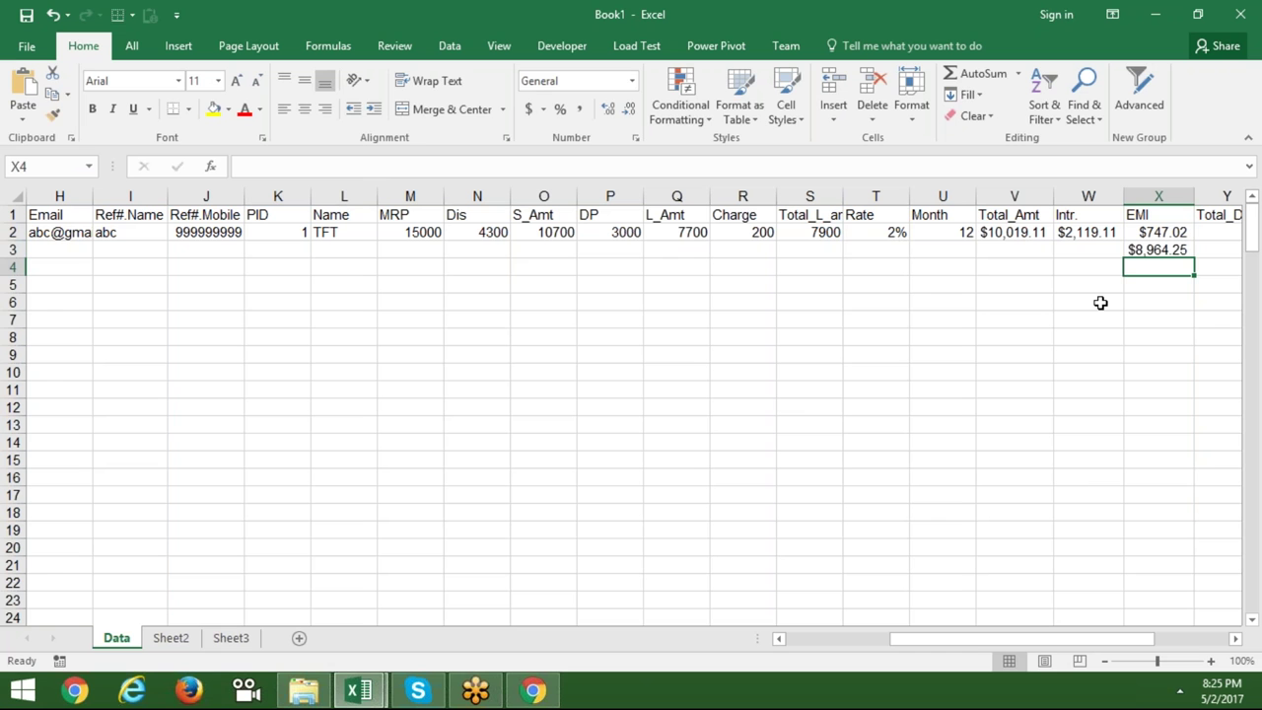
{"action": "type", "text": "00"}
{"action": "key", "text": "Escape"}
{"action": "key", "text": "Up"}
{"action": "key", "text": "Up"}
{"action": "key", "text": "Left"}
{"action": "key", "text": "Left"}
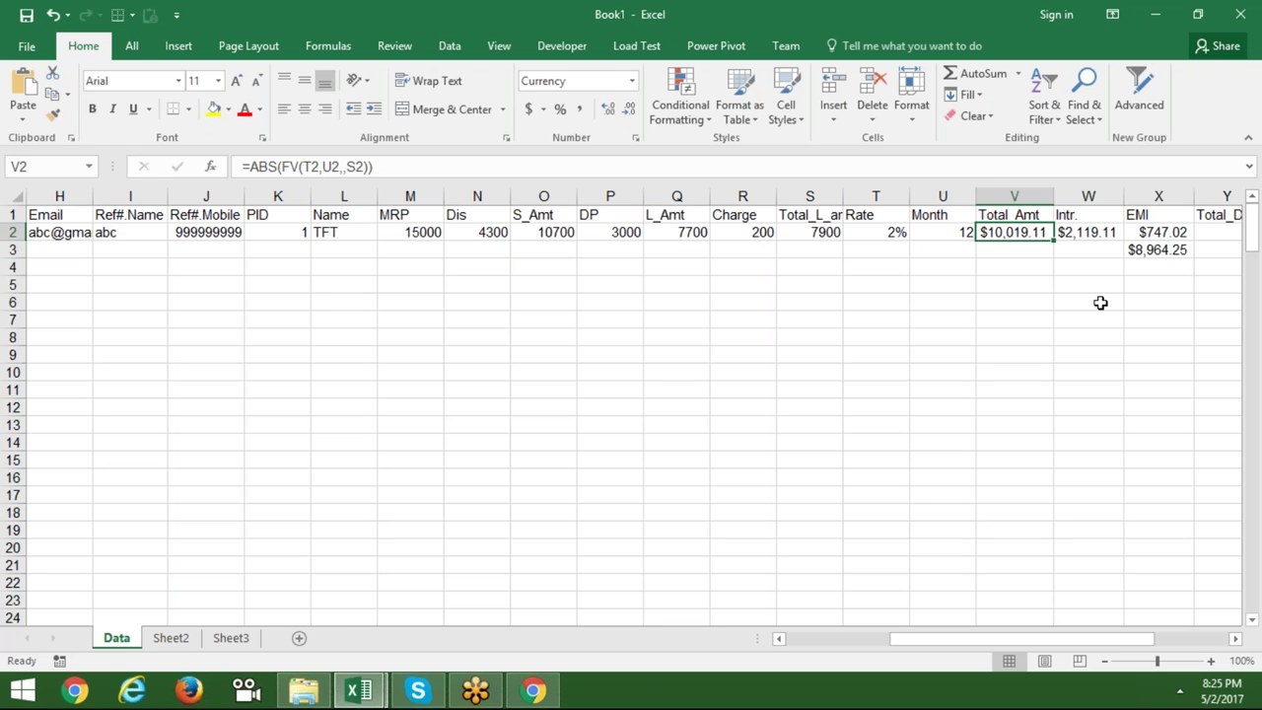
Step: Replace the V2 argument in X2's PMT formula with the total loan amount S2
{"action": "left_click", "coordinate": [1134, 233]}
{"action": "double_click", "coordinate": [1145, 232]}
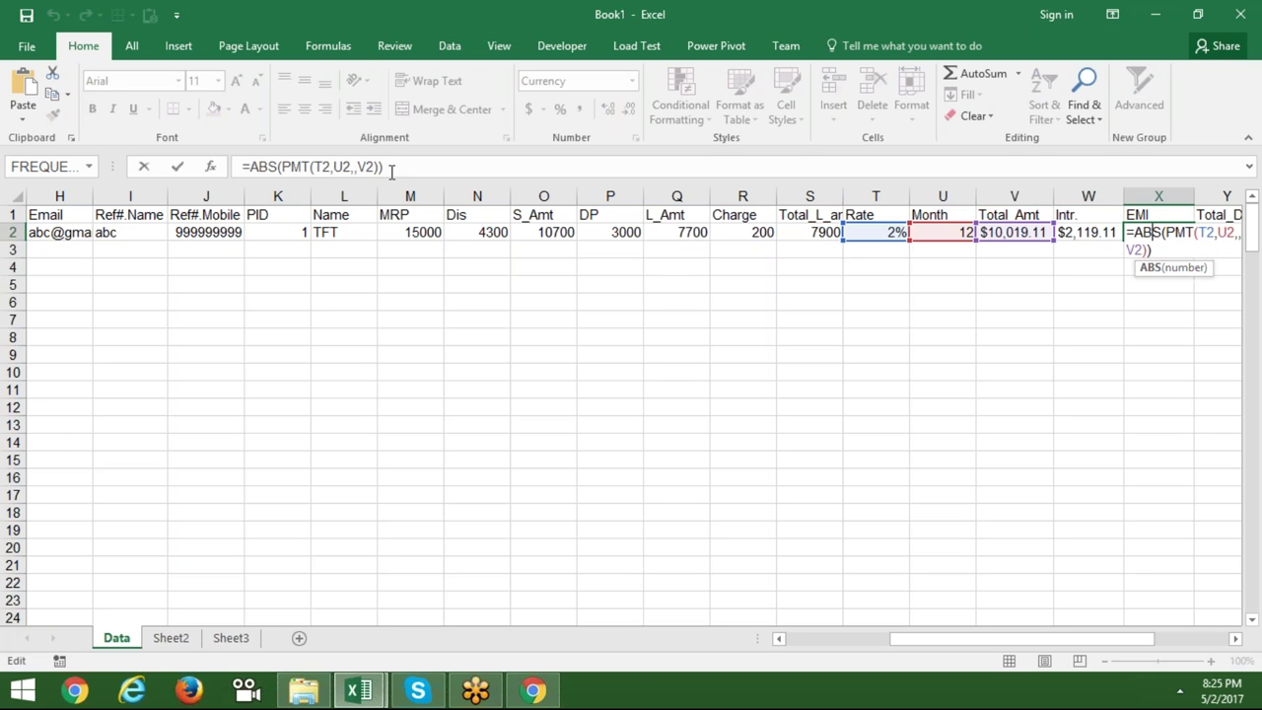
{"action": "left_click", "coordinate": [376, 168]}
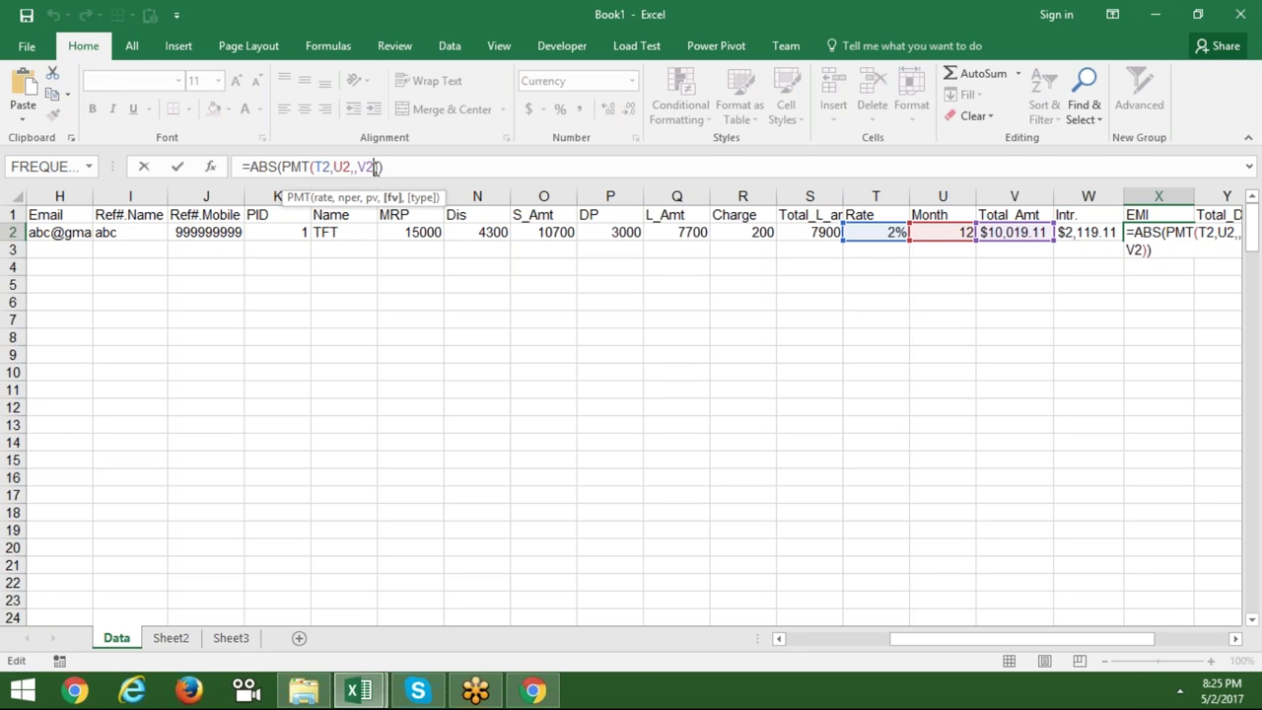
{"action": "key", "text": "BackSpace"}
{"action": "key", "text": "BackSpace"}
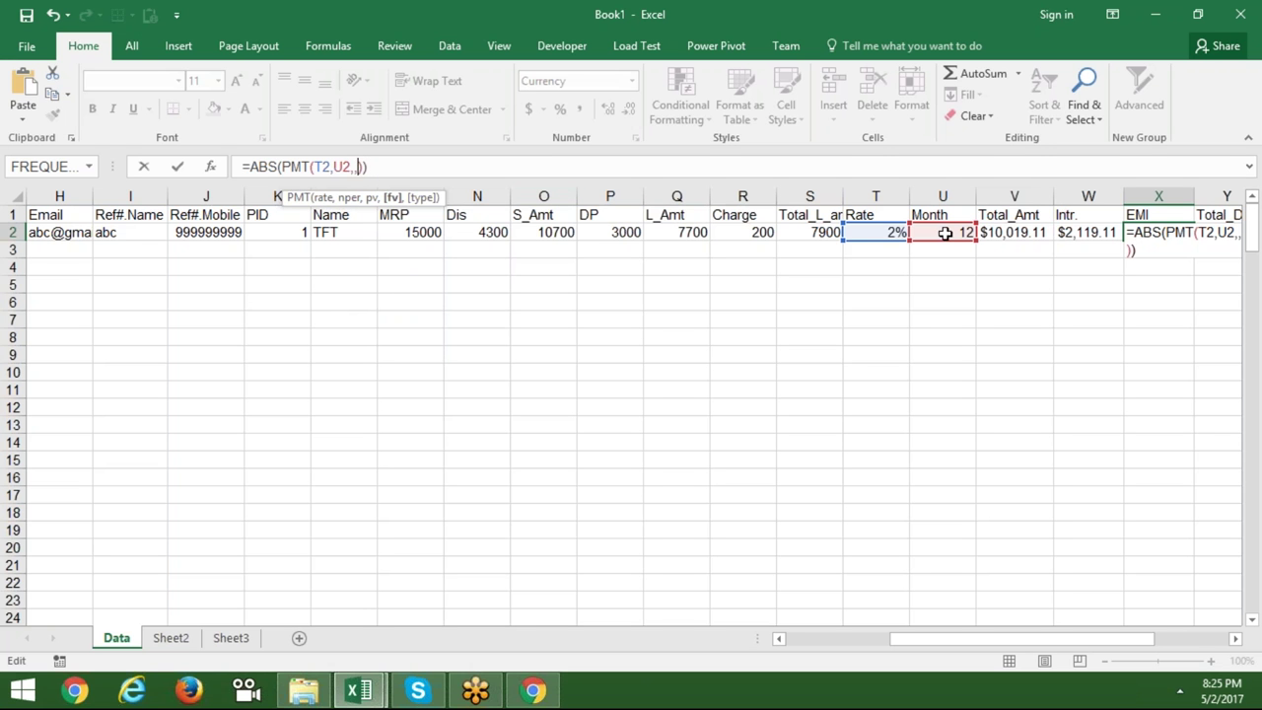
{"action": "left_click", "coordinate": [825, 233]}
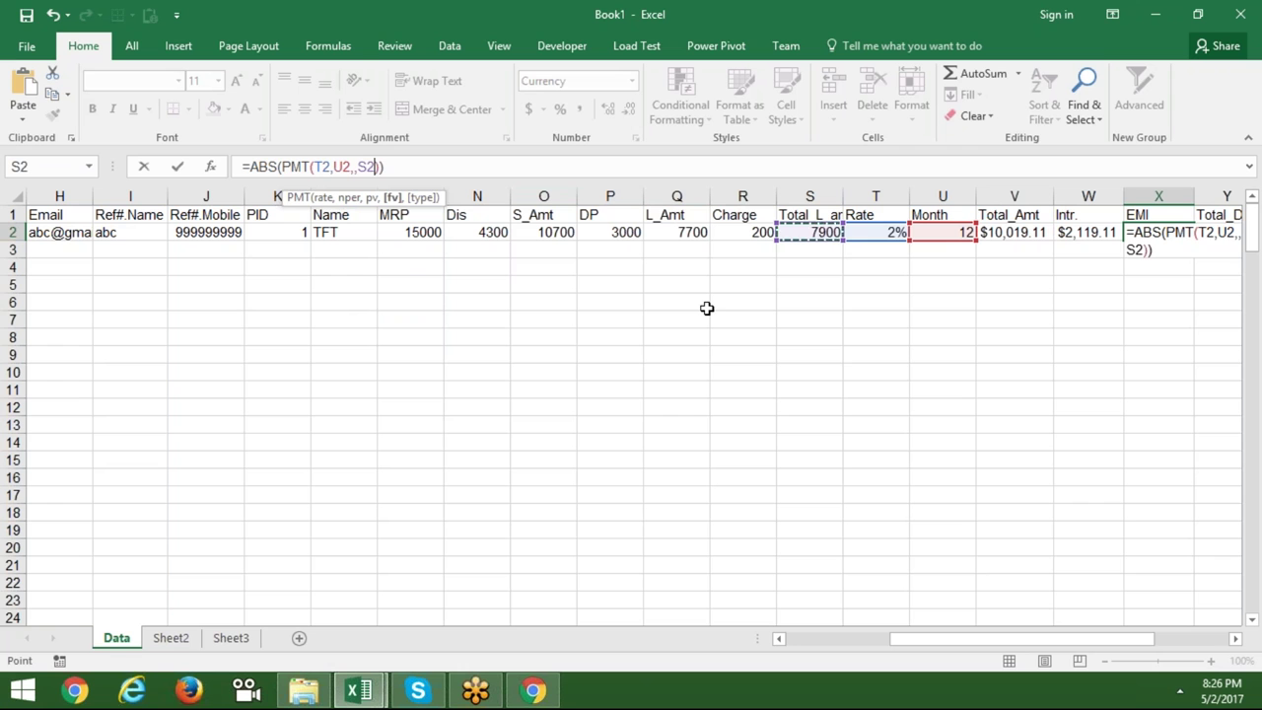
{"action": "key", "text": "Return"}
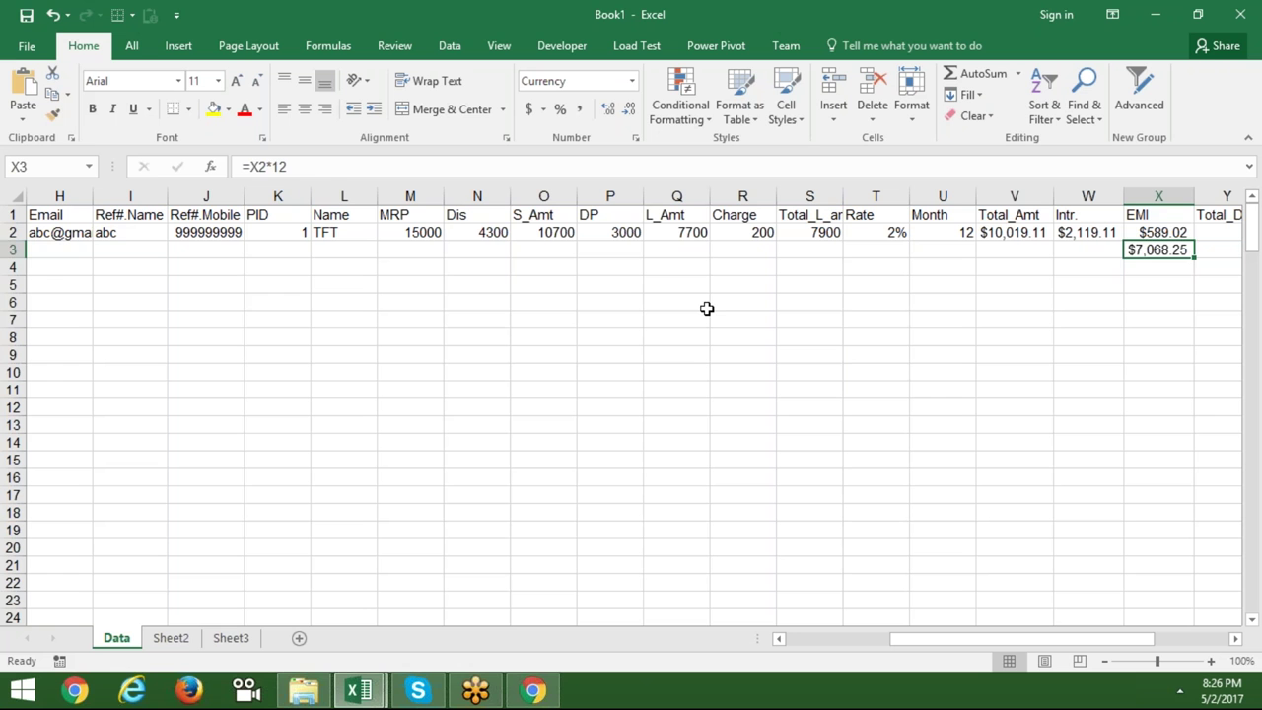
Step: Delete the extra comma so X2 reads =ABS(PMT(T2,U2,S2)), still giving $747.02
{"action": "key", "text": "Up"}
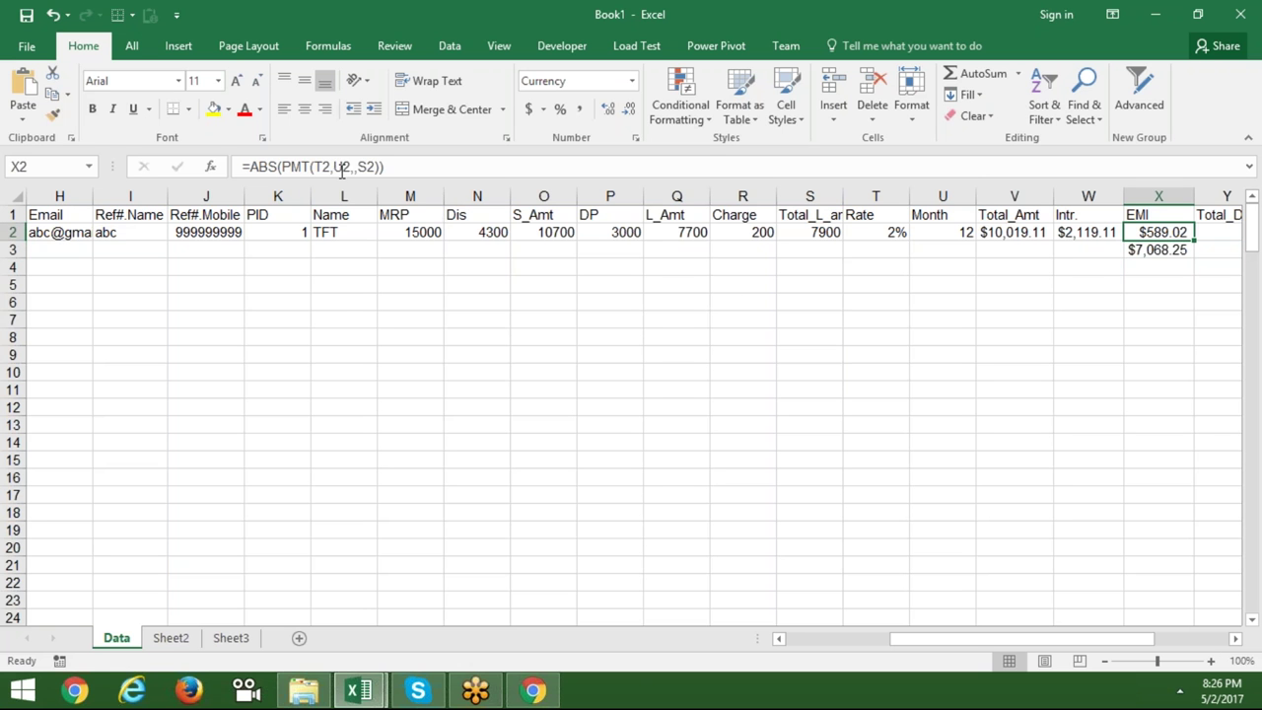
{"action": "left_click", "coordinate": [340, 167]}
{"action": "left_click", "coordinate": [341, 168]}
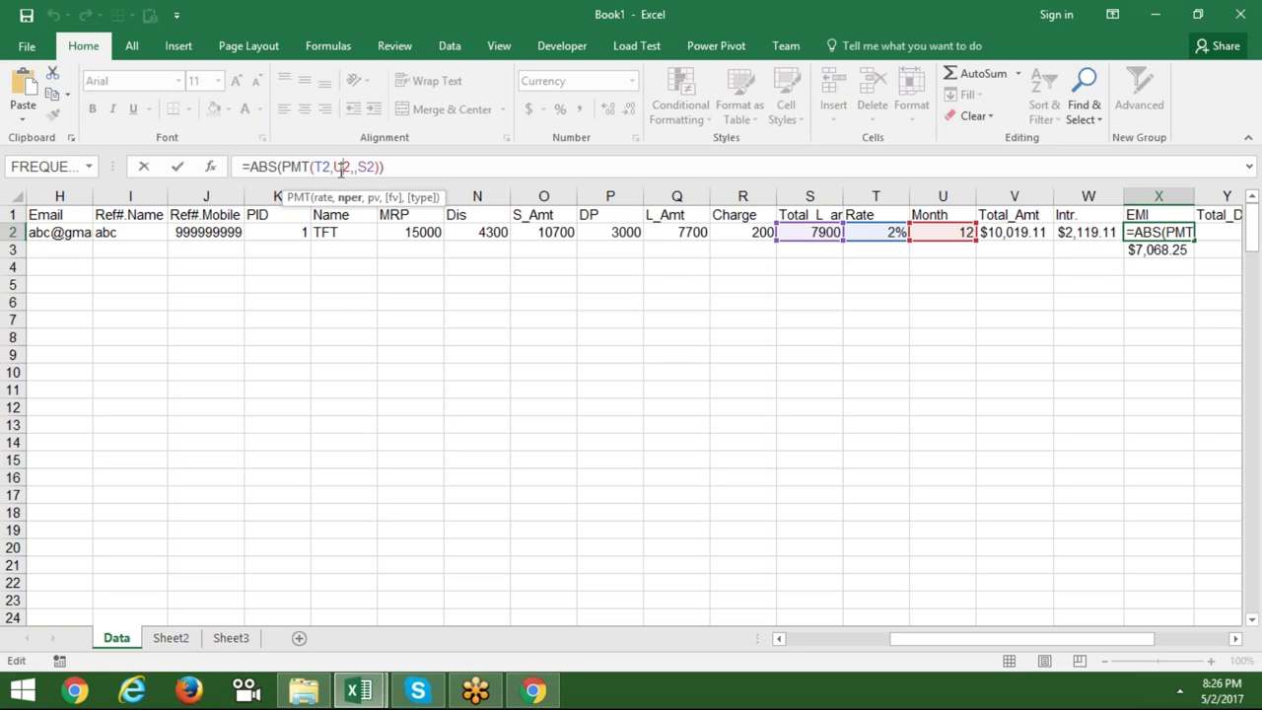
{"action": "left_click", "coordinate": [371, 168]}
{"action": "left_click_drag", "start_coordinate": [372, 168], "coordinate": [360, 170]}
{"action": "key", "text": "BackSpace"}
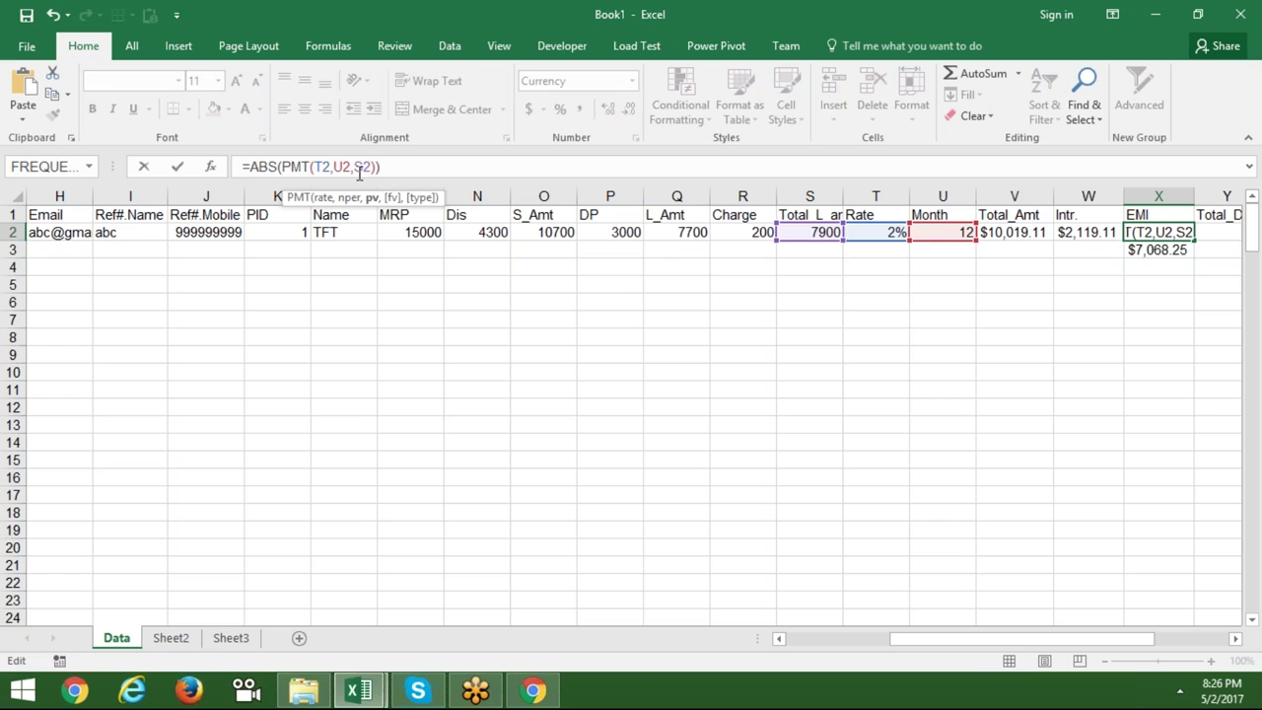
{"action": "key", "text": "Return"}
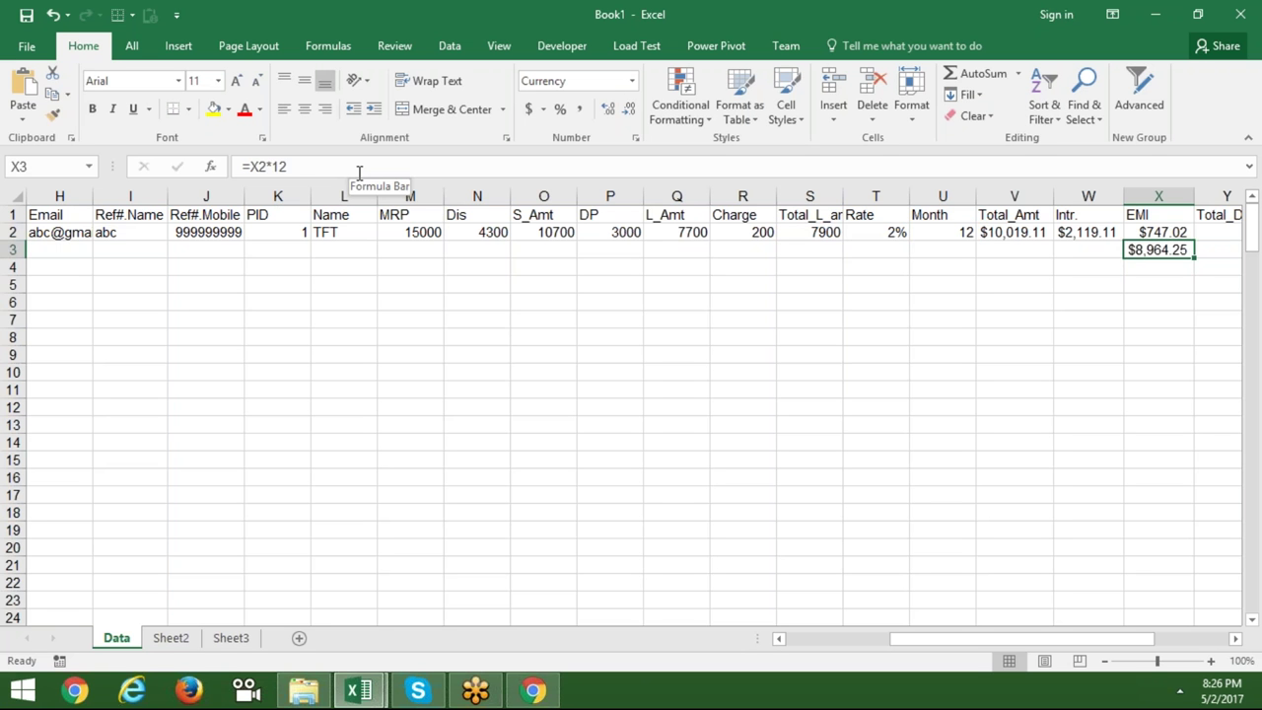
{"action": "key", "text": "Up"}
{"action": "key", "text": "Left"}
{"action": "key", "text": "Right"}
{"action": "key", "text": "Right"}
{"action": "key", "text": "Right"}
{"action": "key", "text": "Left"}
{"action": "key", "text": "Left"}
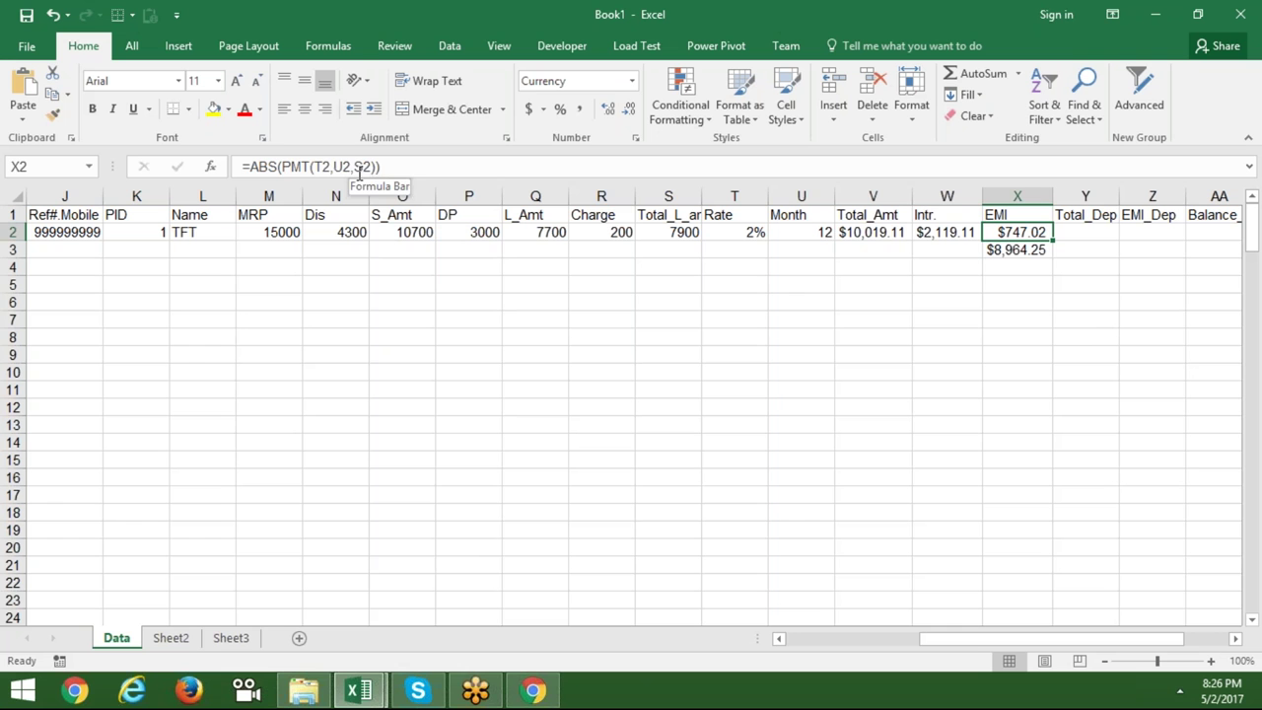
Step: Review the loan formulas in S2, V2 and X2 and the yearly EMI total in X3
{"action": "left_click", "coordinate": [863, 233]}
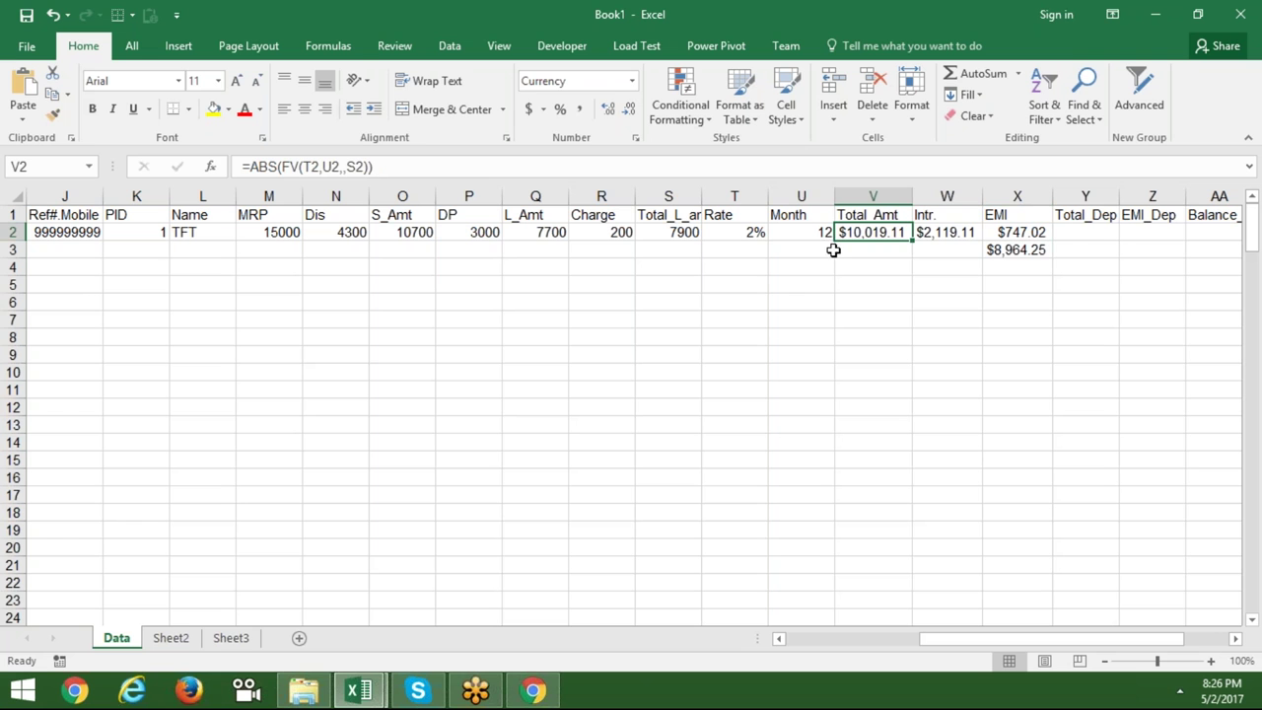
{"action": "left_click", "coordinate": [685, 233]}
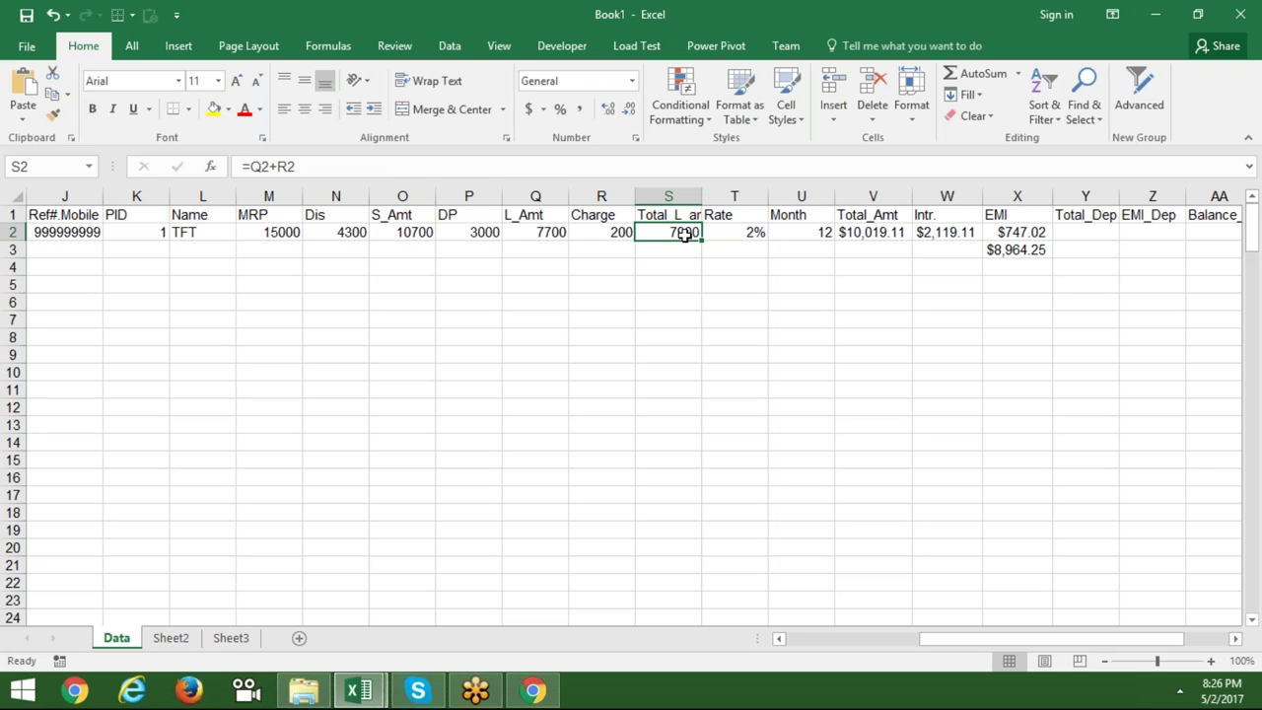
{"action": "left_click", "coordinate": [856, 235]}
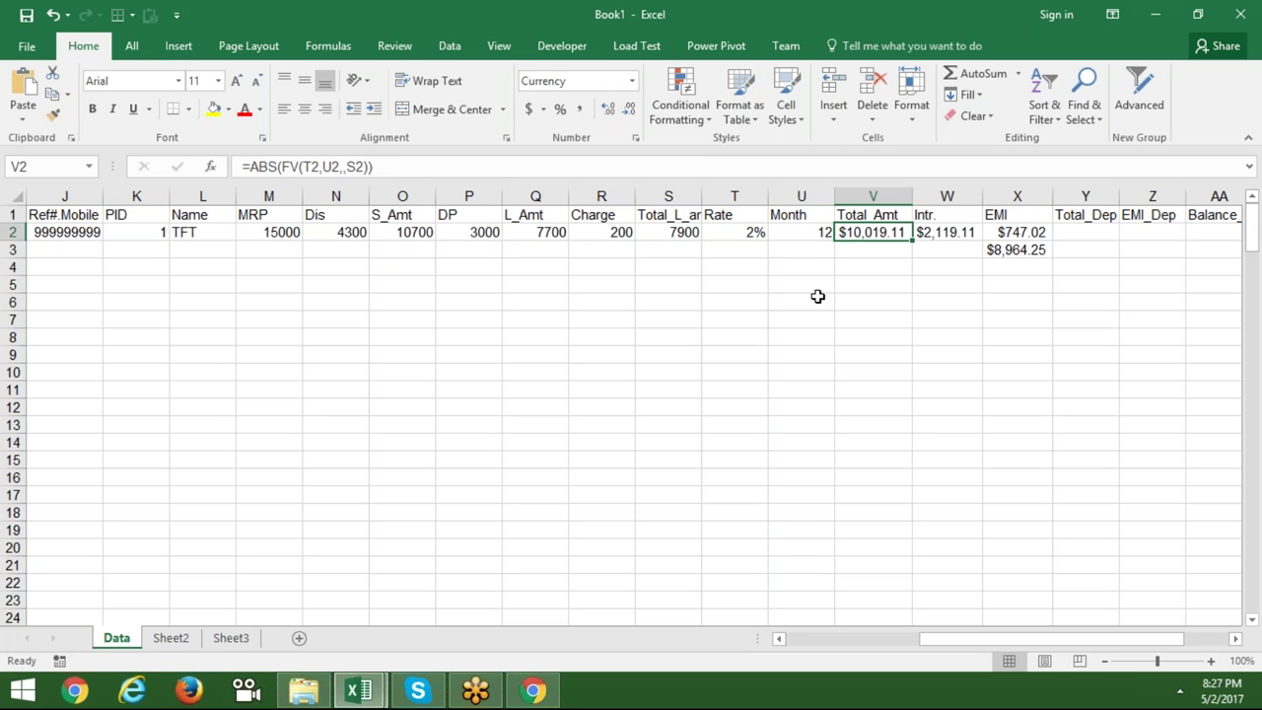
{"action": "left_click", "coordinate": [1008, 230]}
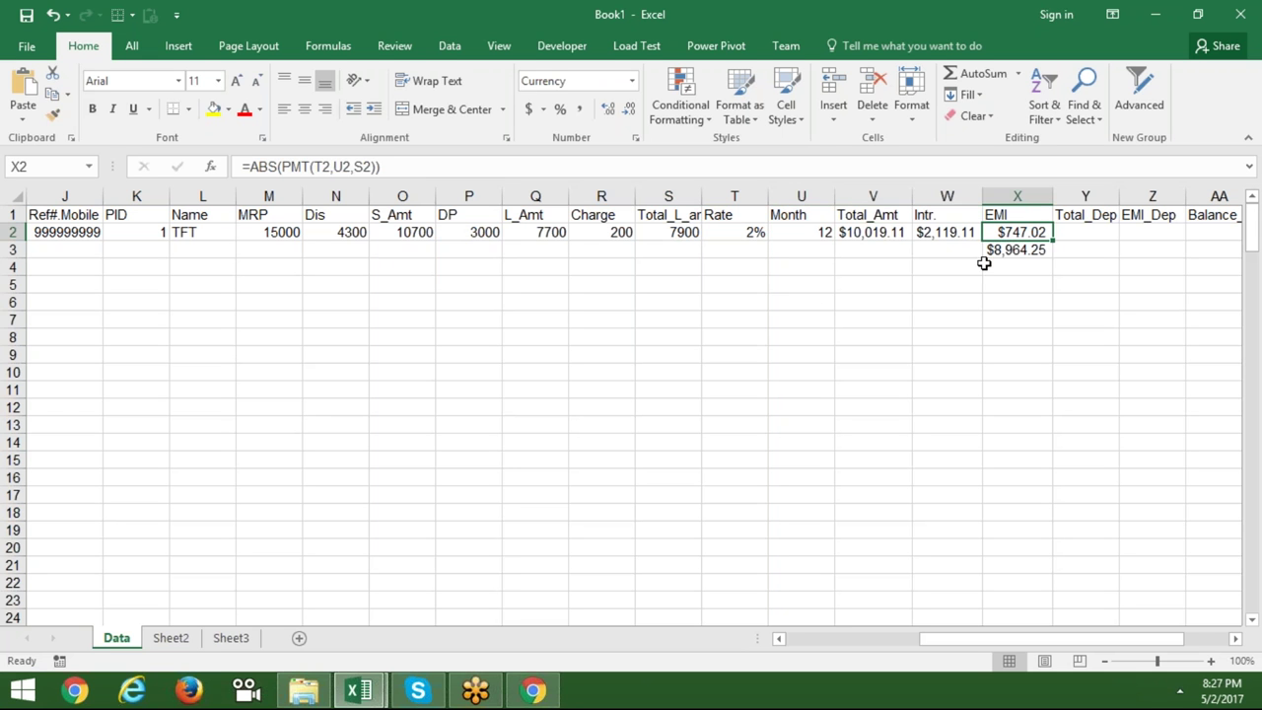
{"action": "left_click", "coordinate": [1013, 253]}
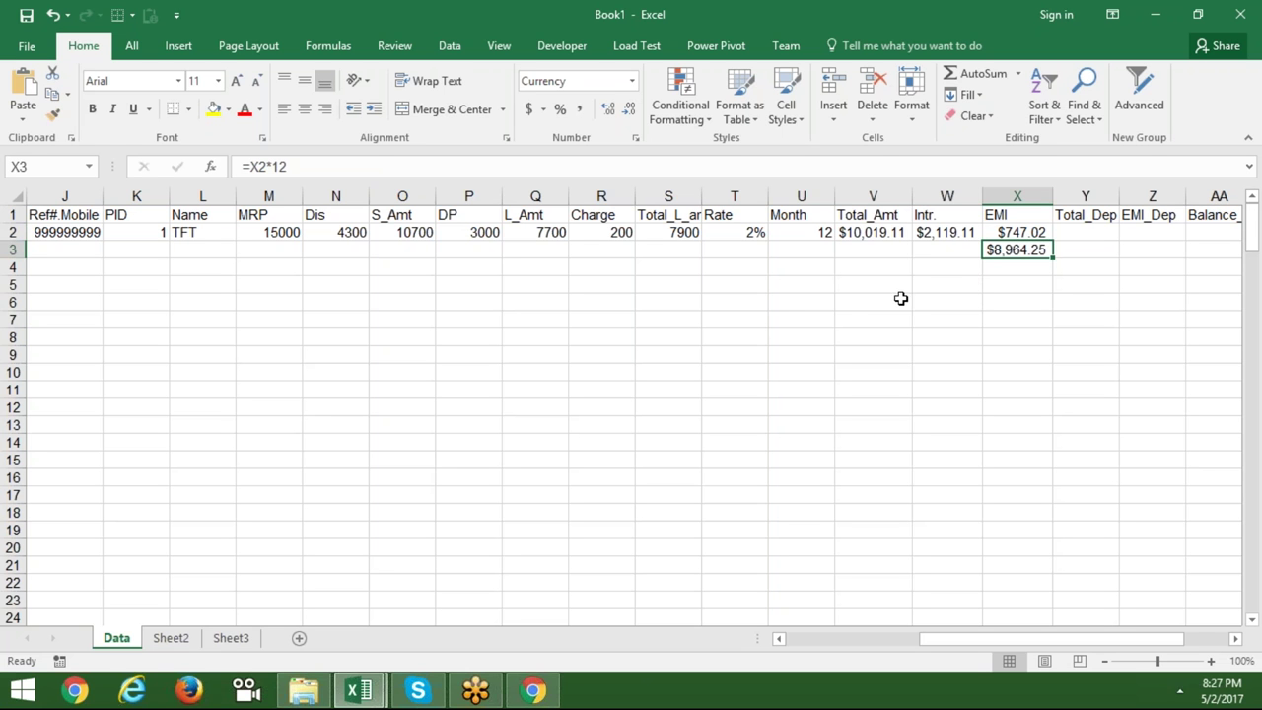
Step: Start the trial schedule with balance 7900 in U6 and 2% interest =U6*2% in V6
{"action": "left_click", "coordinate": [785, 299]}
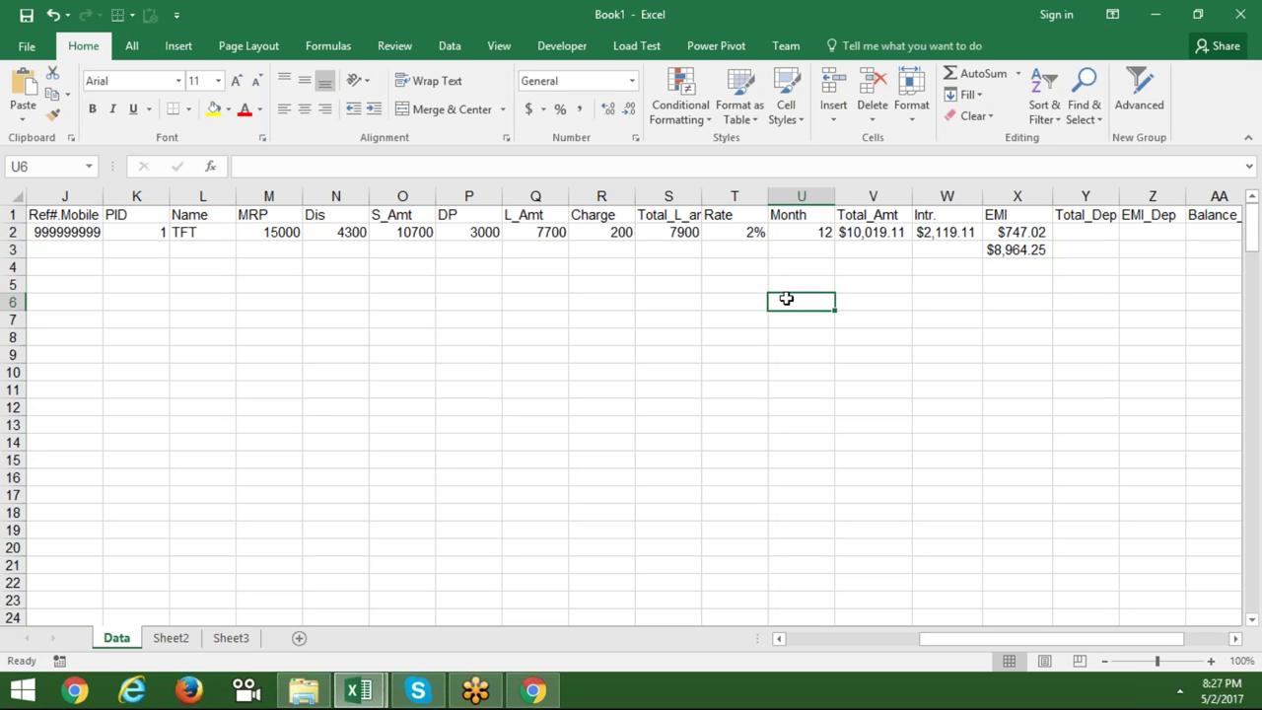
{"action": "type", "text": "7900"}
{"action": "key", "text": "Tab"}
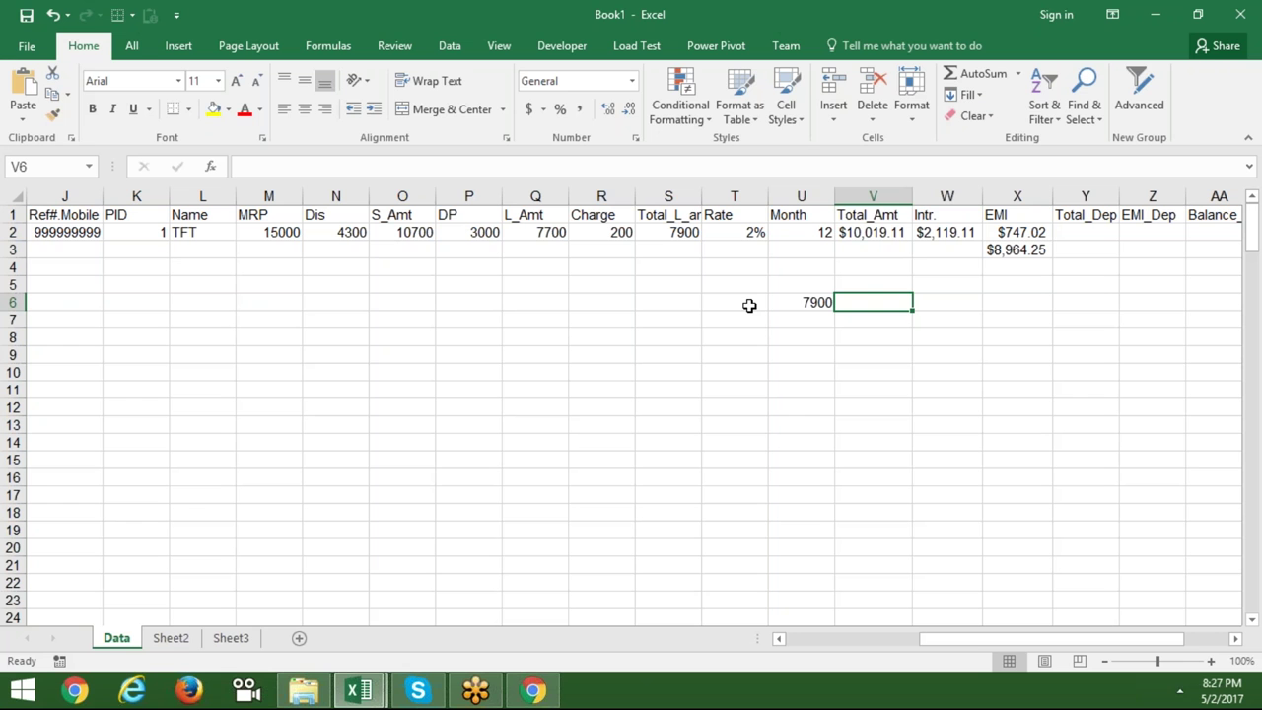
{"action": "type", "text": "="}
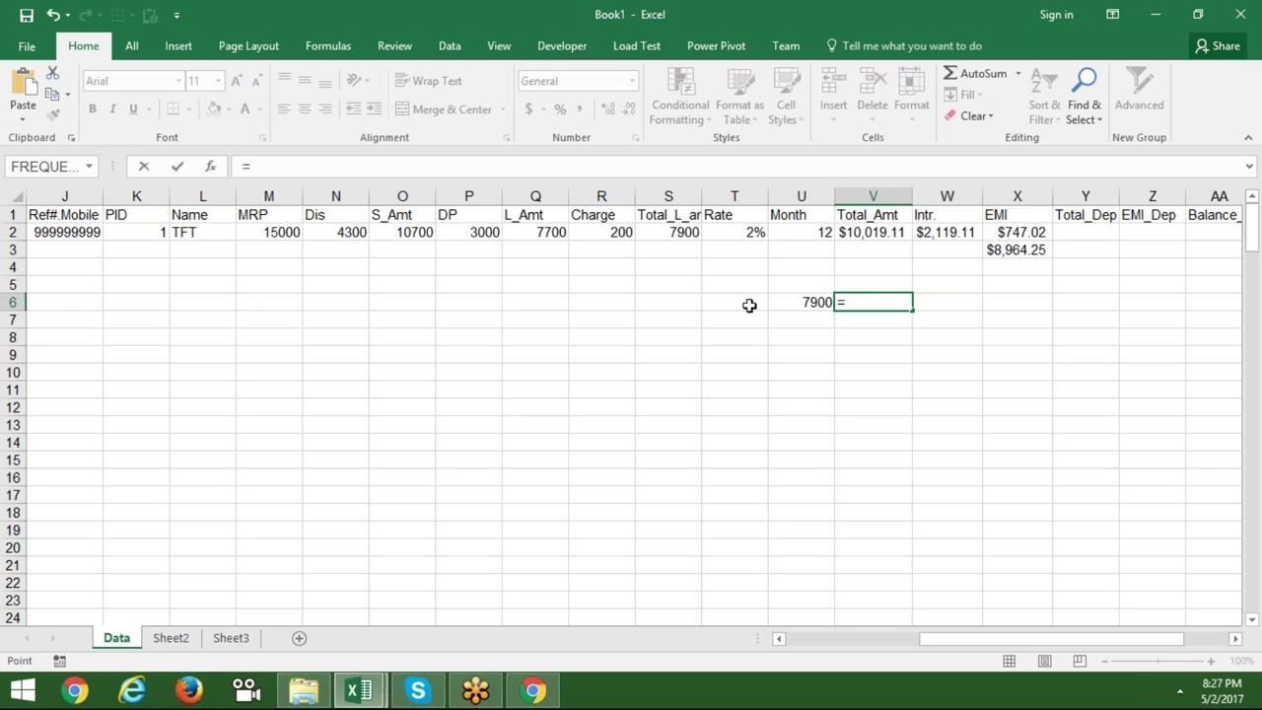
{"action": "type", "text": "U6*2"}
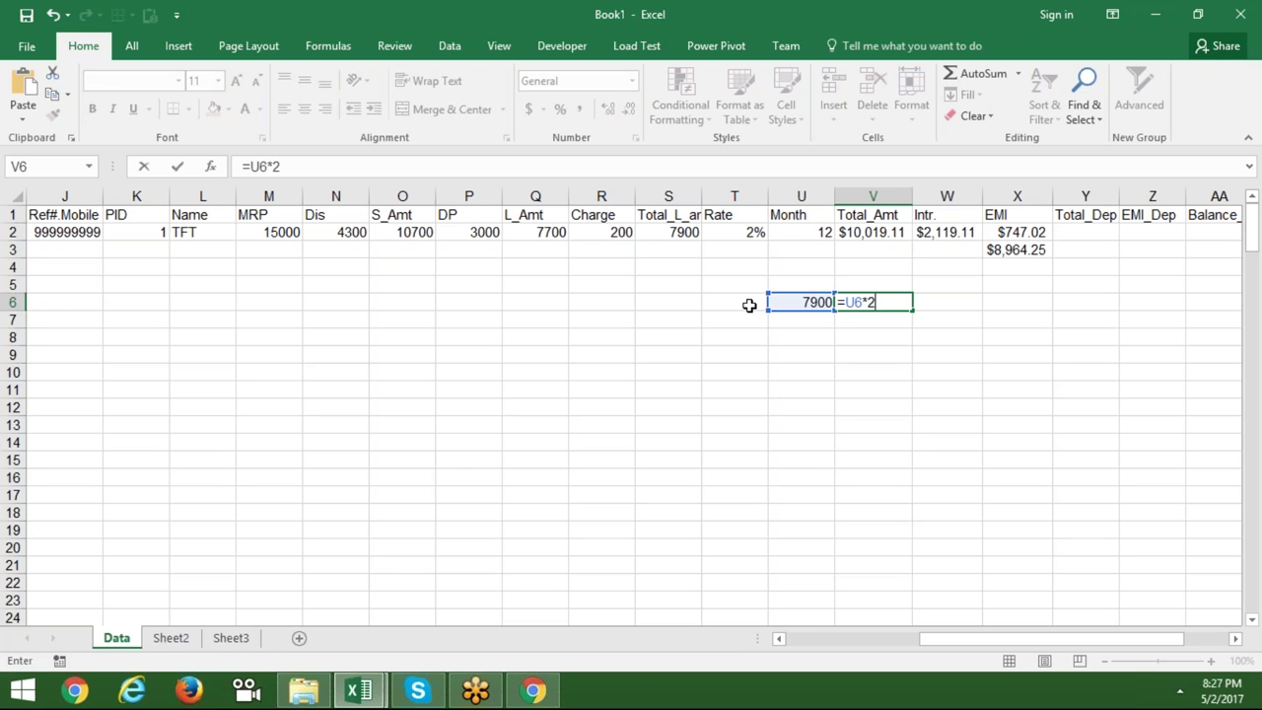
{"action": "type", "text": "%"}
{"action": "key", "text": "Return"}
{"action": "key", "text": "Up"}
{"action": "key", "text": "Right"}
Step: Add the balance-plus-interest formula =U6+V6 in W6 and EMI 747 in X6
{"action": "type", "text": "="}
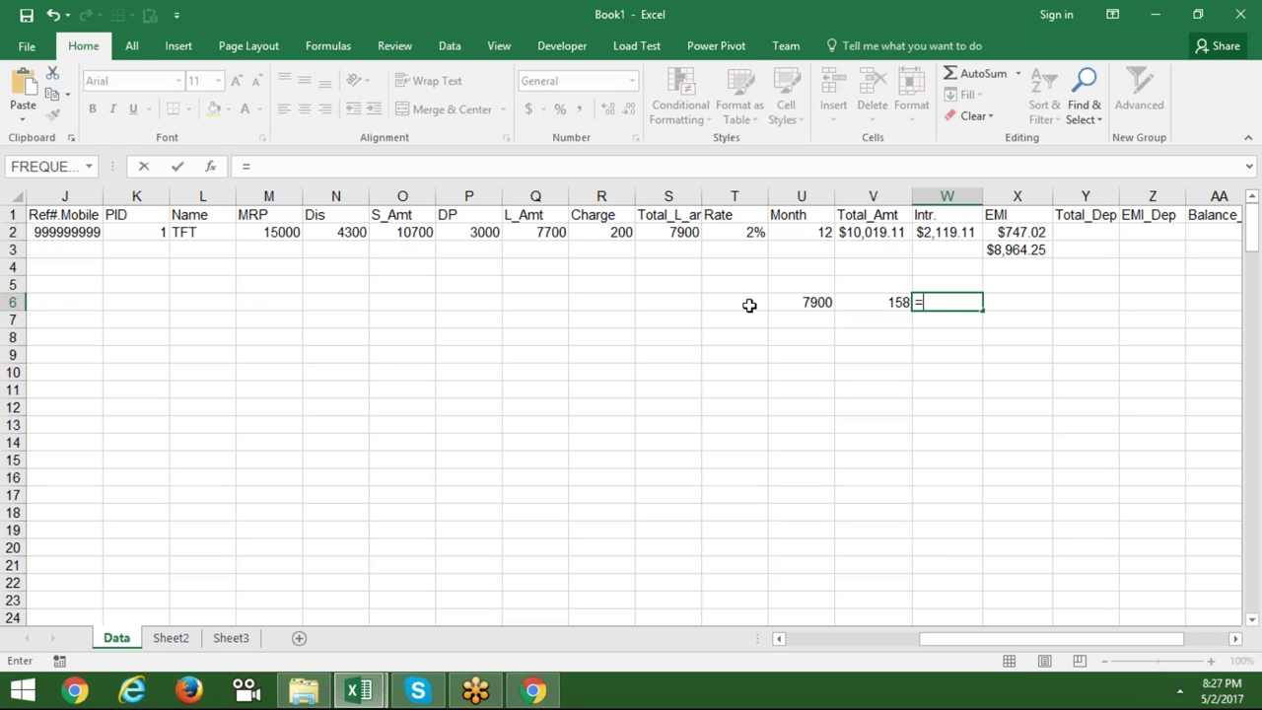
{"action": "key", "text": "Left"}
{"action": "key", "text": "Left"}
{"action": "type", "text": "+"}
{"action": "key", "text": "Left"}
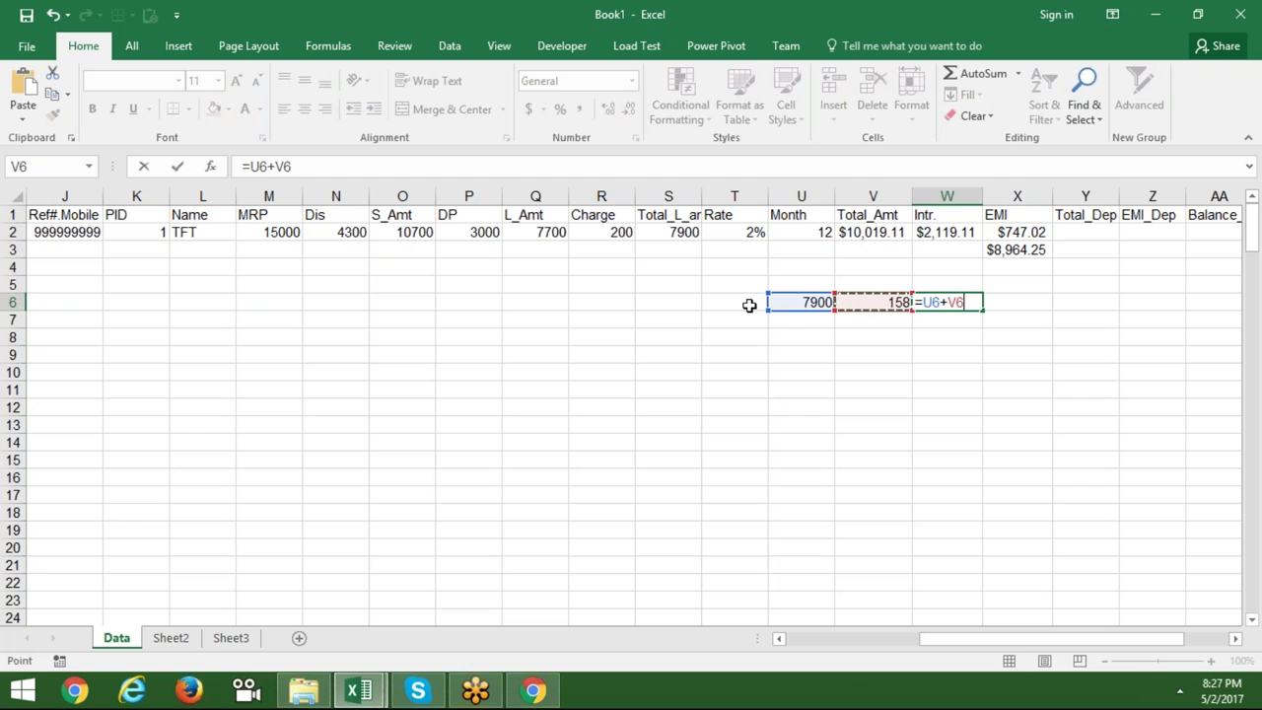
{"action": "key", "text": "Return"}
{"action": "key", "text": "Up"}
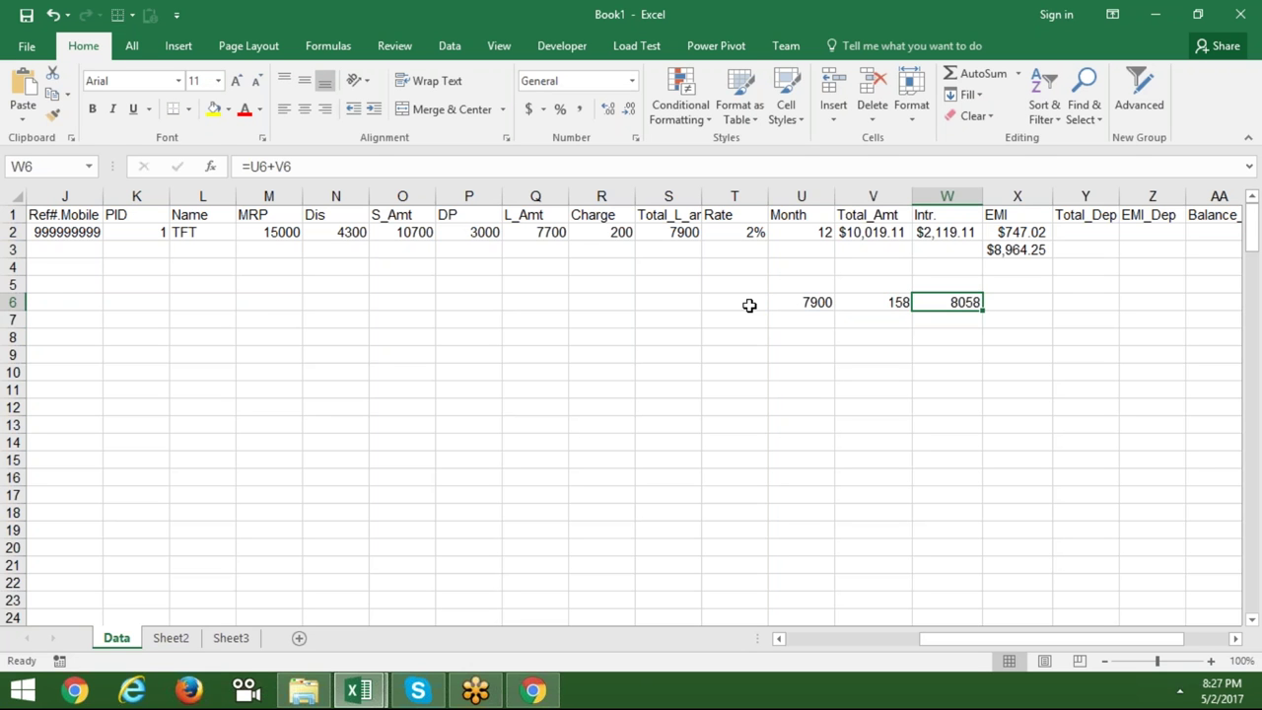
{"action": "key", "text": "Right"}
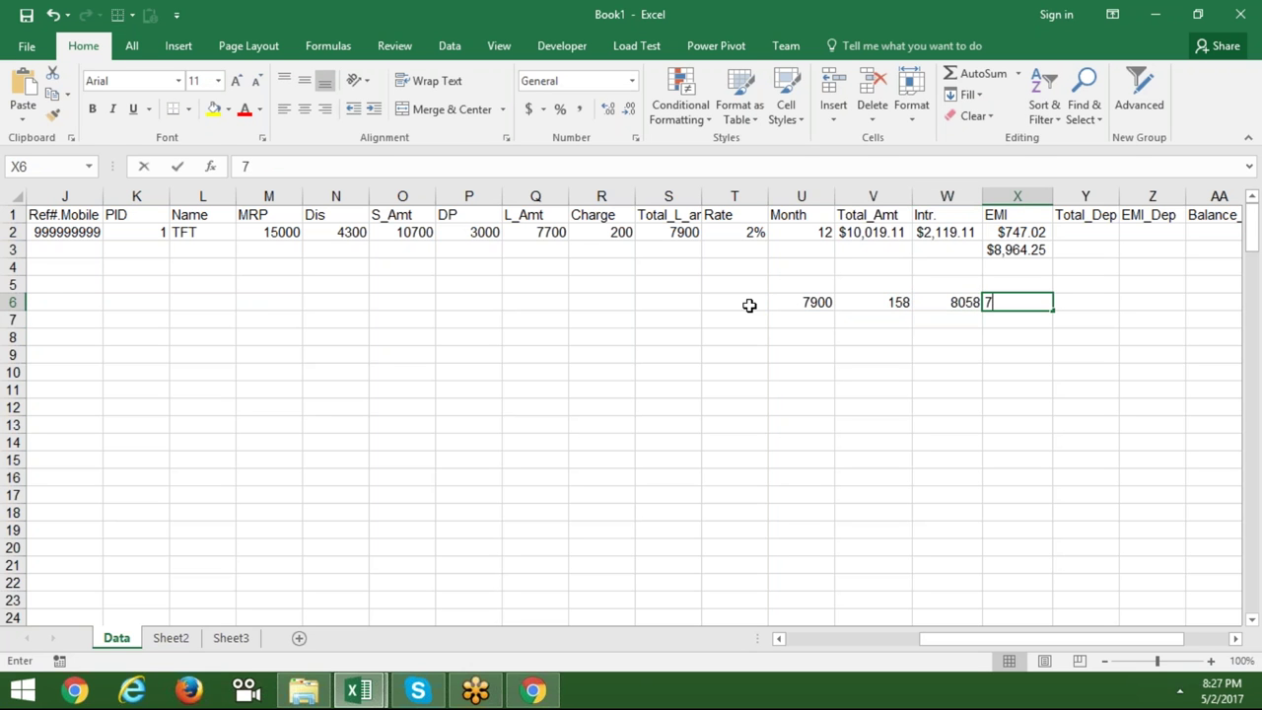
{"action": "type", "text": "747"}
{"action": "key", "text": "Return"}
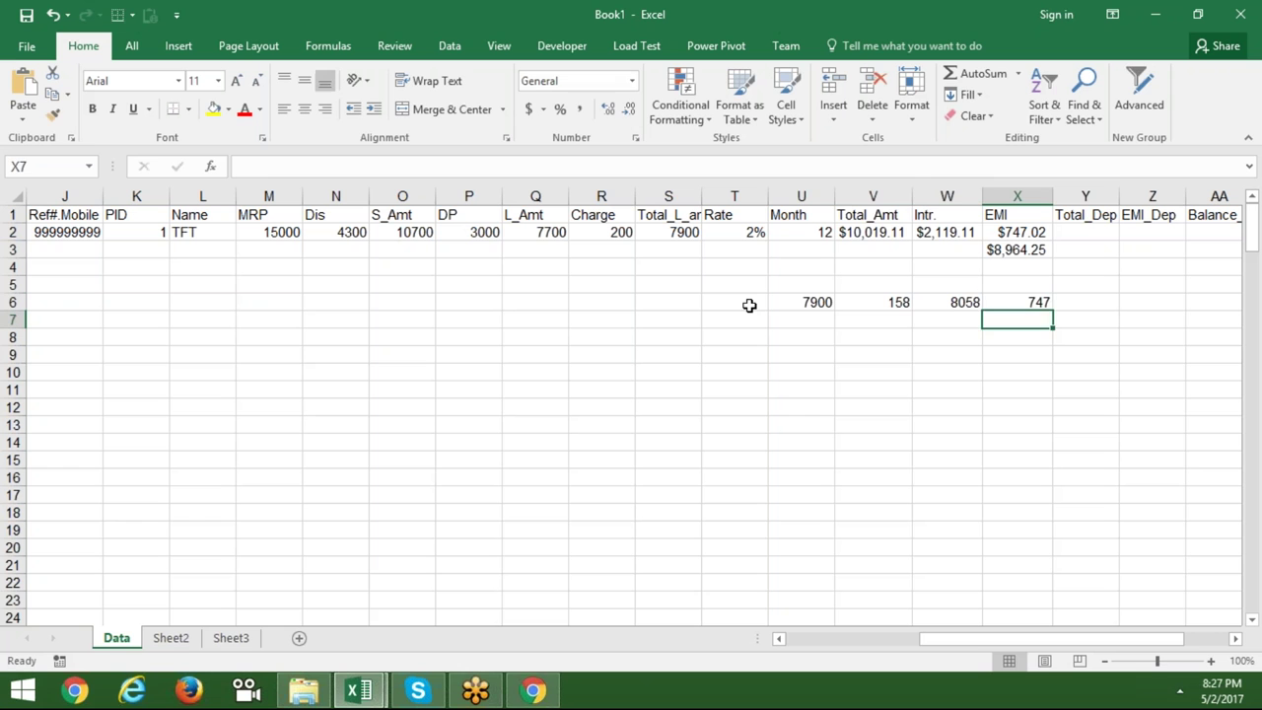
Step: Set U7 to =W6-X6 and fill V7:X7 down from row 6
{"action": "key", "text": "Left"}
{"action": "key", "text": "Left"}
{"action": "key", "text": "Left"}
{"action": "key", "text": "BackSpace"}
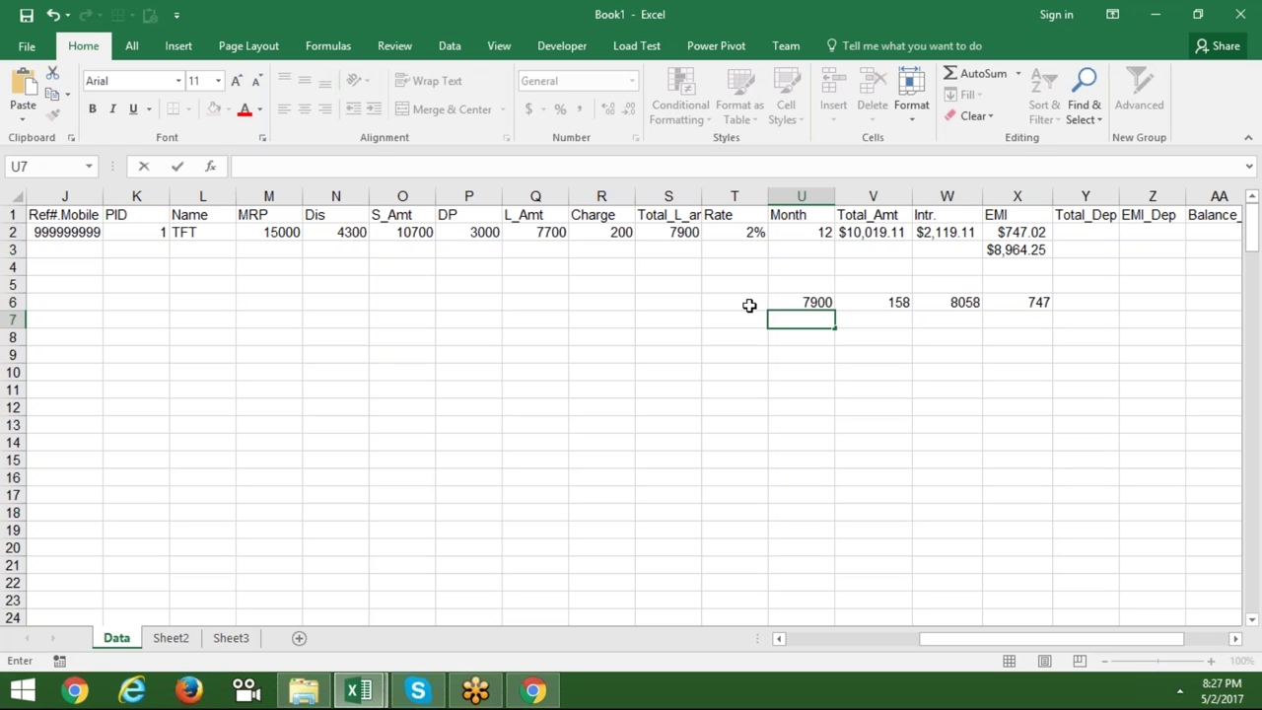
{"action": "type", "text": "="}
{"action": "left_click", "coordinate": [918, 304]}
{"action": "type", "text": "-"}
{"action": "left_click", "coordinate": [1016, 303]}
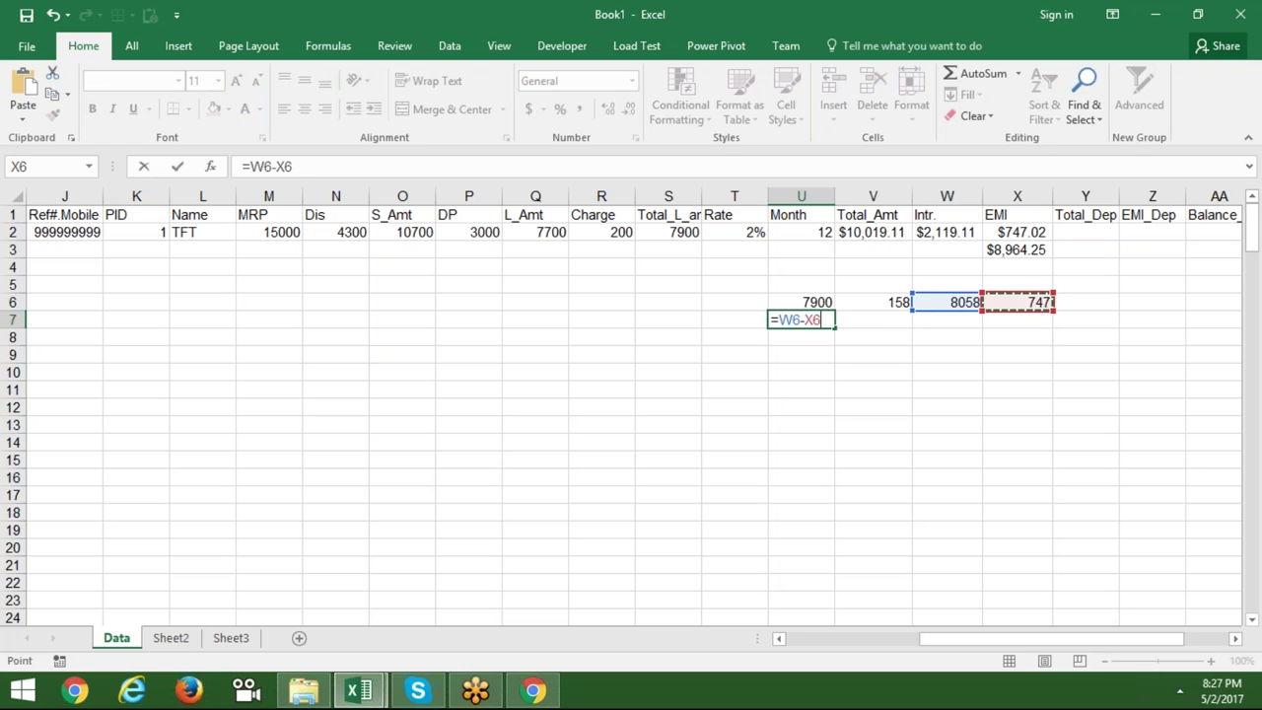
{"action": "key", "text": "Return"}
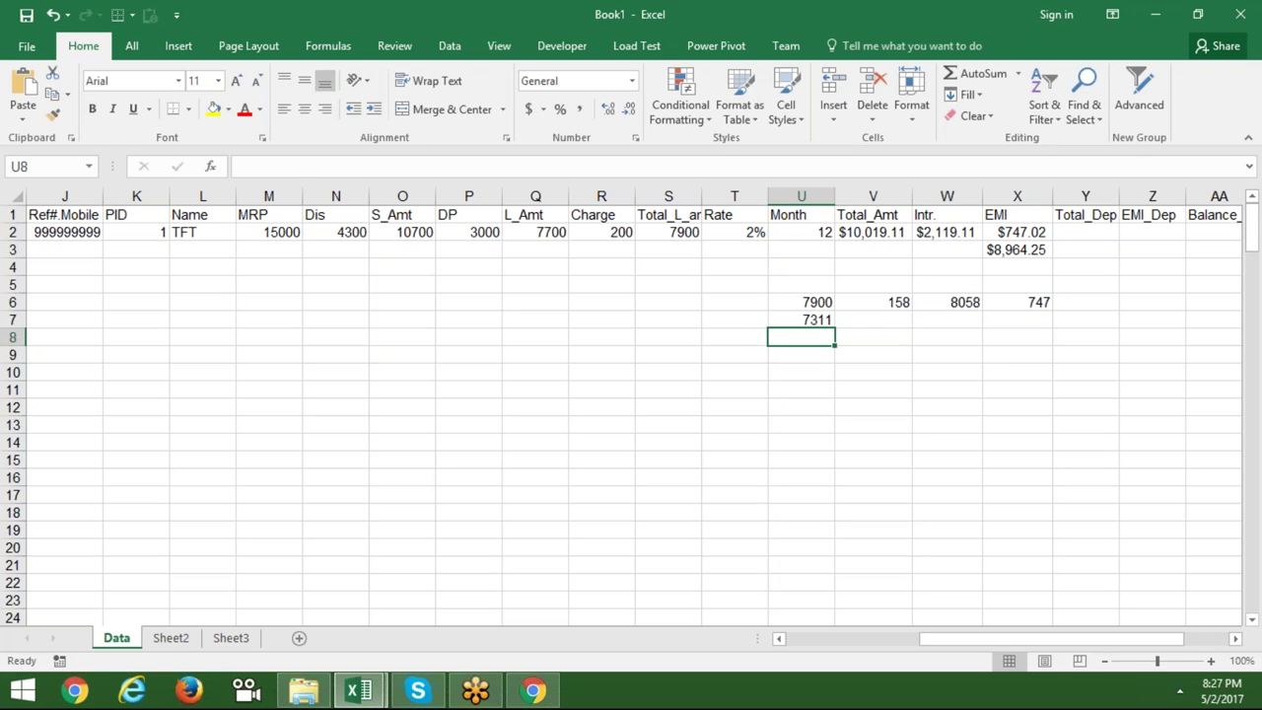
{"action": "left_click_drag", "start_coordinate": [872, 319], "coordinate": [946, 320]}
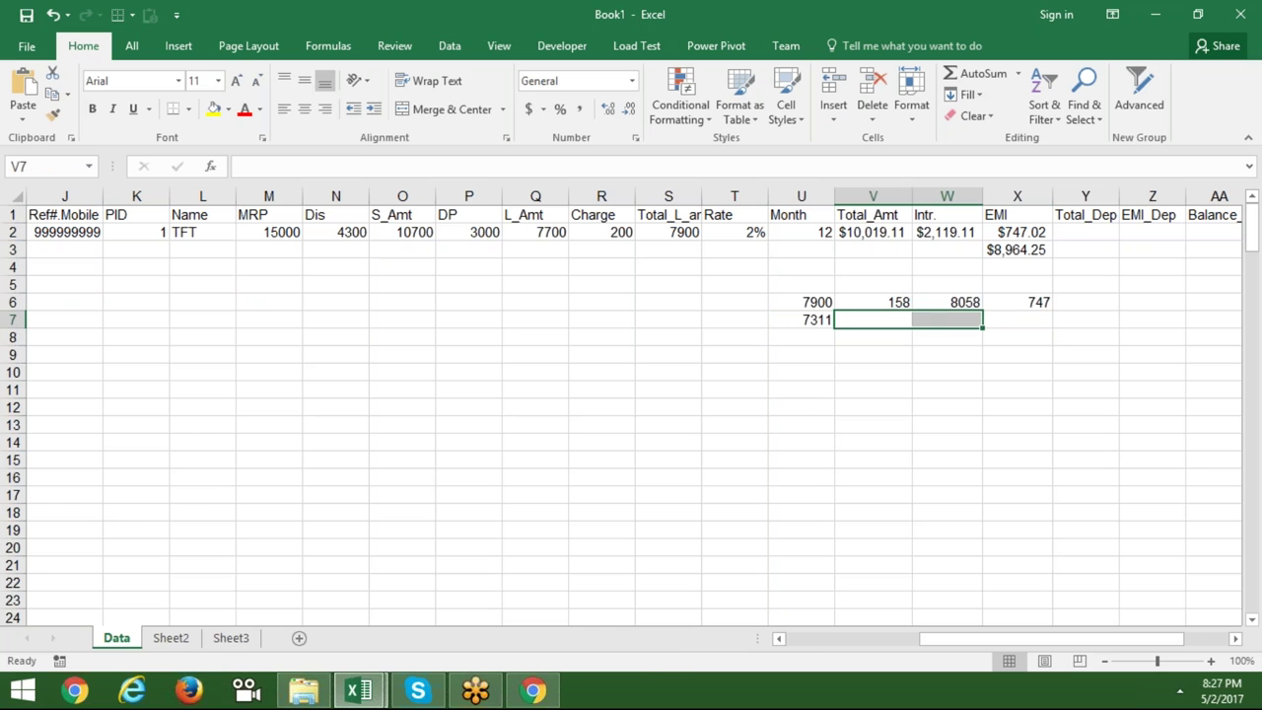
{"action": "key", "text": "ctrl+d"}
{"action": "key", "text": "Right"}
{"action": "key", "text": "Right"}
{"action": "key", "text": "ctrl+d"}
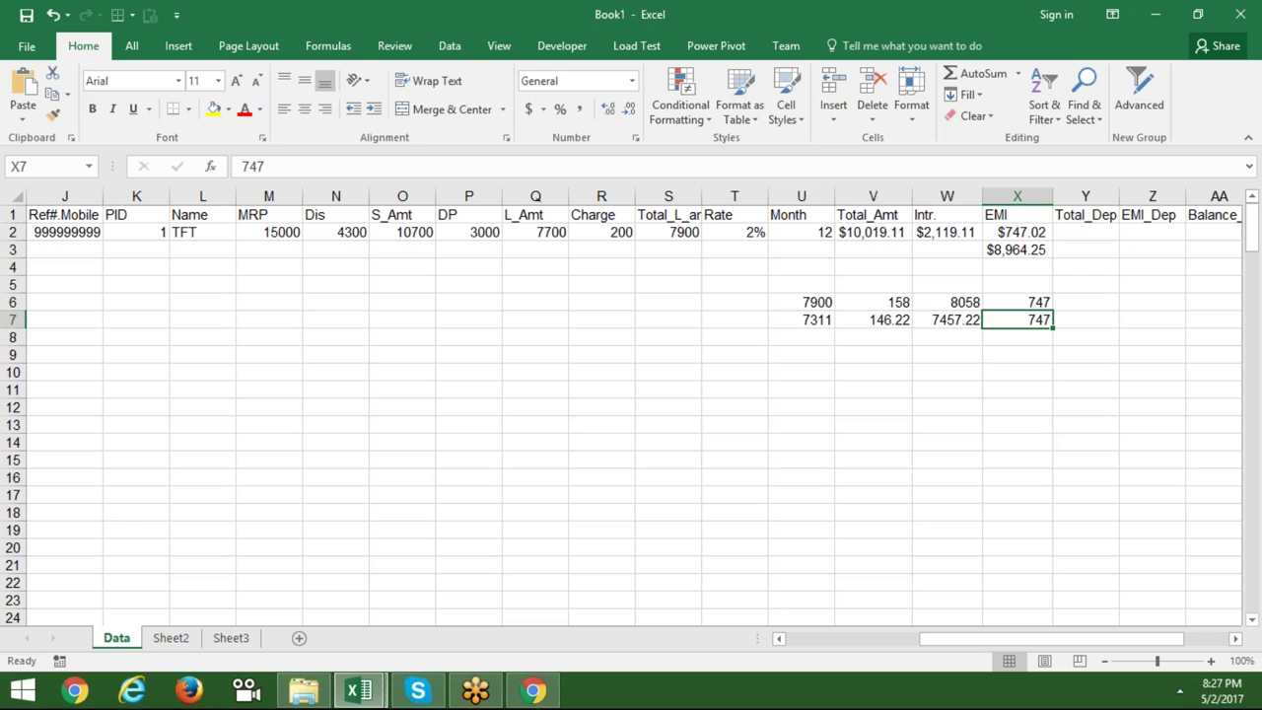
{"action": "key", "text": "Left"}
{"action": "key", "text": "Left"}
{"action": "key", "text": "Left"}
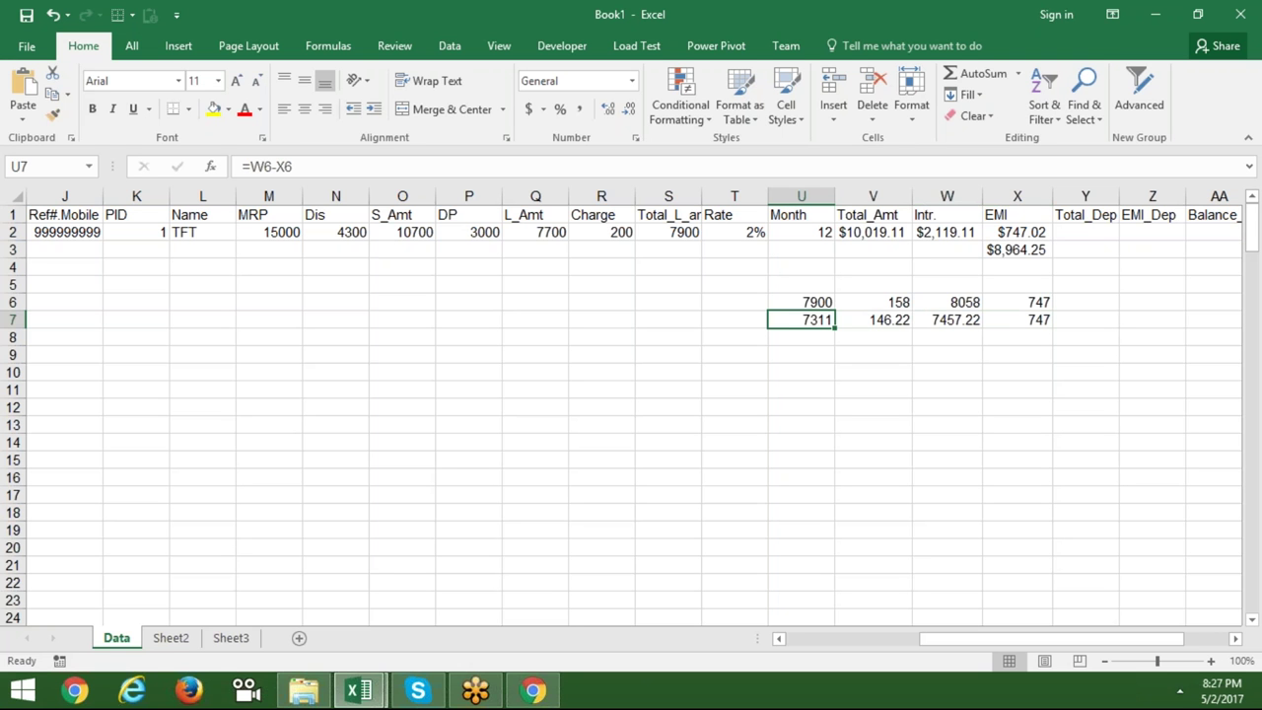
{"action": "key", "text": "Up"}
{"action": "key", "text": "Up"}
{"action": "key", "text": "Up"}
{"action": "key", "text": "Up"}
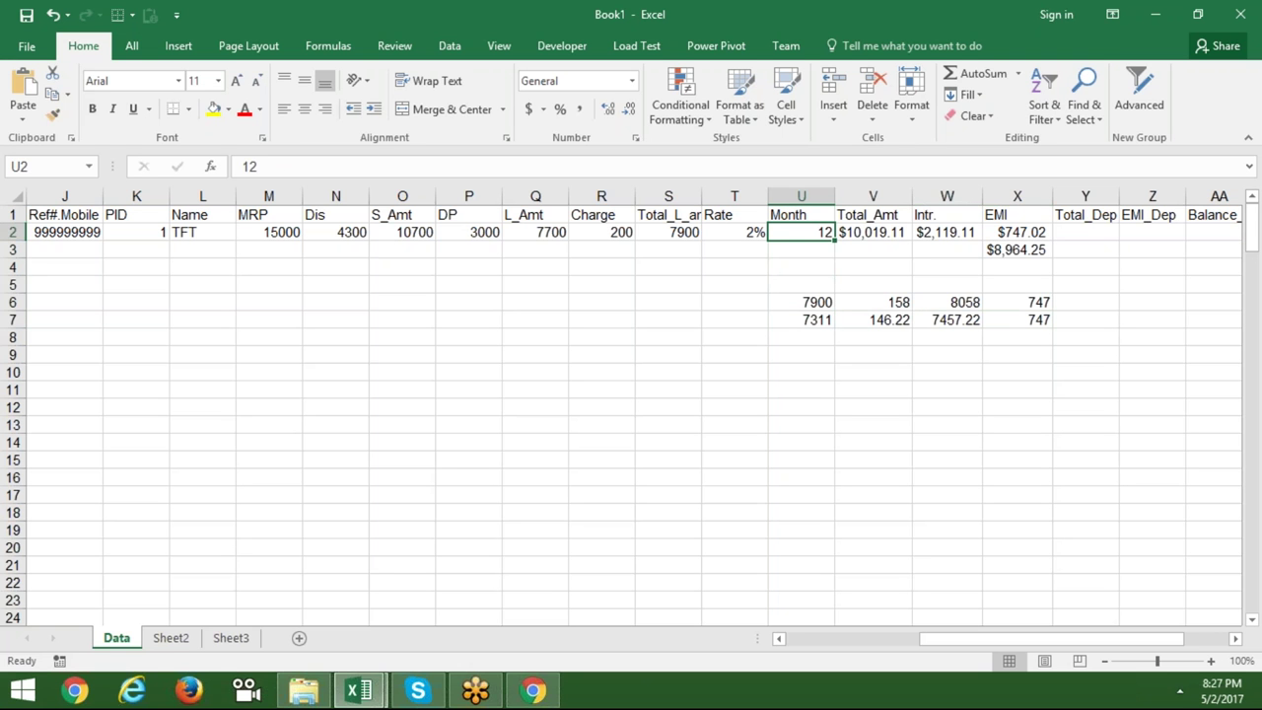
{"action": "key", "text": "Right"}
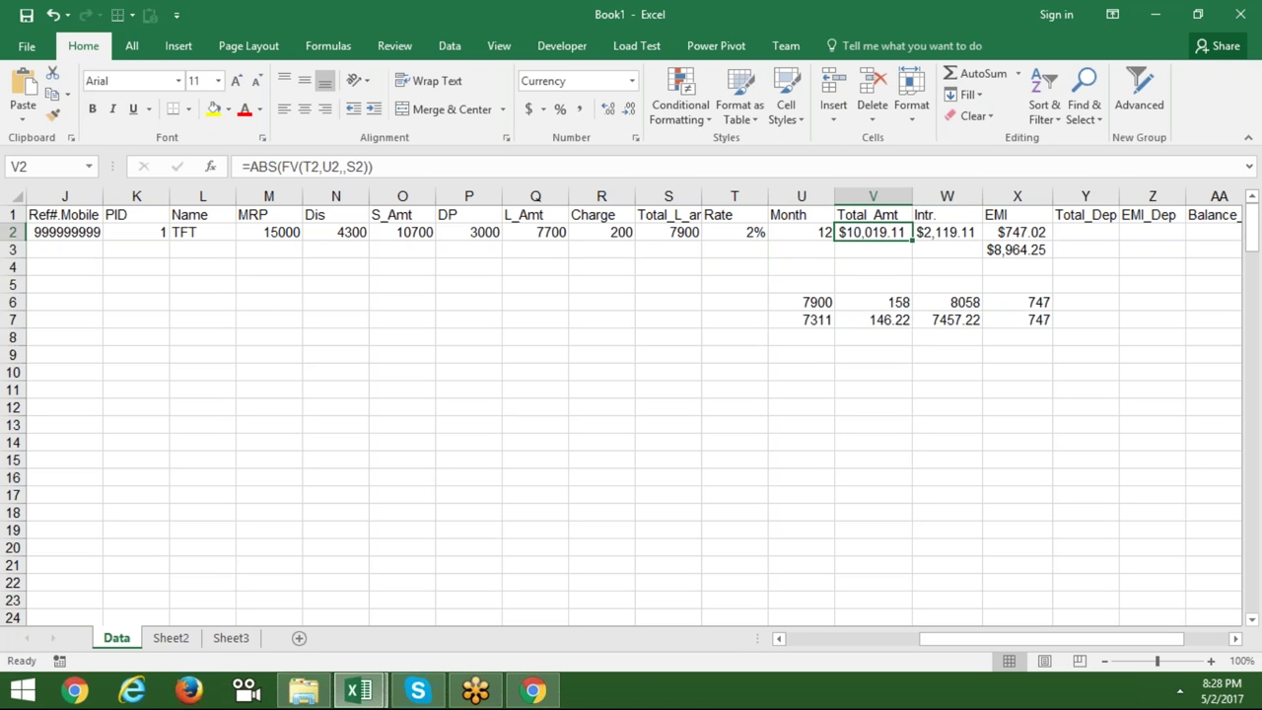
Step: Enter =V2/U2 in X2 so the EMI is total amount over months
{"action": "left_click", "coordinate": [873, 250]}
{"action": "left_click", "coordinate": [873, 232]}
{"action": "left_click", "coordinate": [872, 214]}
{"action": "left_click", "coordinate": [873, 231]}
{"action": "left_click", "coordinate": [946, 232]}
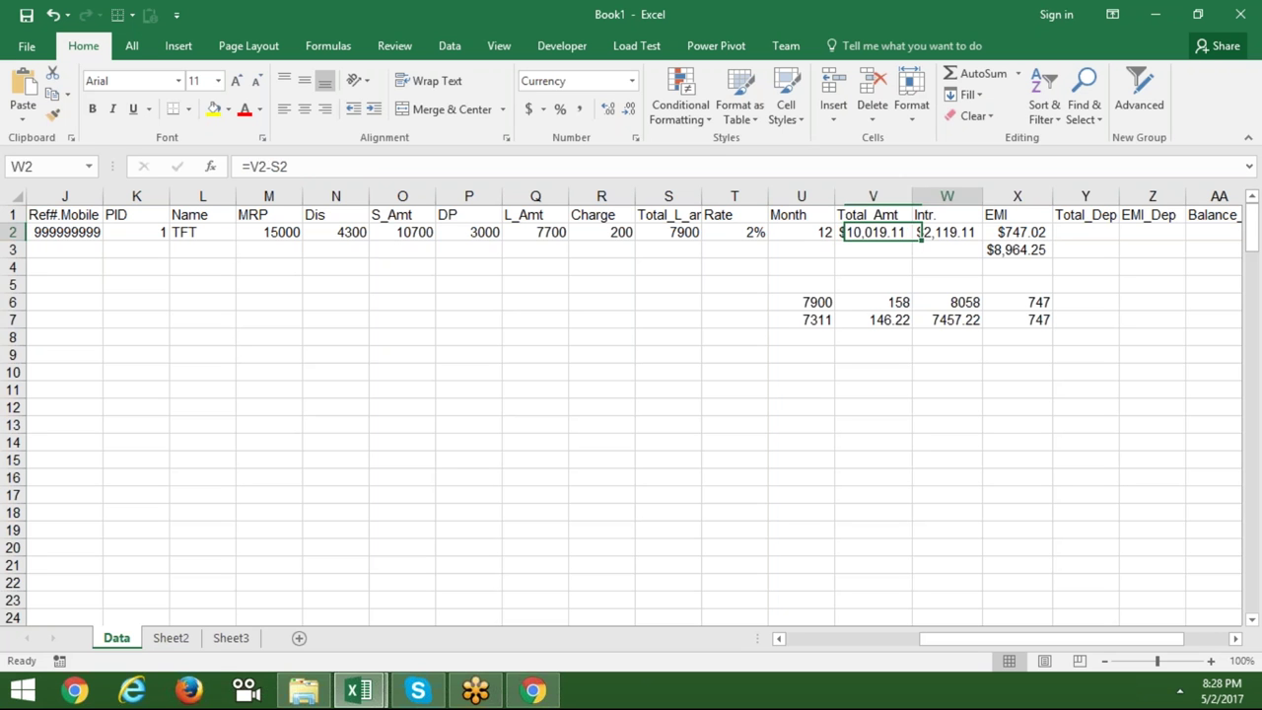
{"action": "left_click", "coordinate": [1017, 232]}
{"action": "type", "text": "="}
{"action": "key", "text": "Left"}
{"action": "key", "text": "Left"}
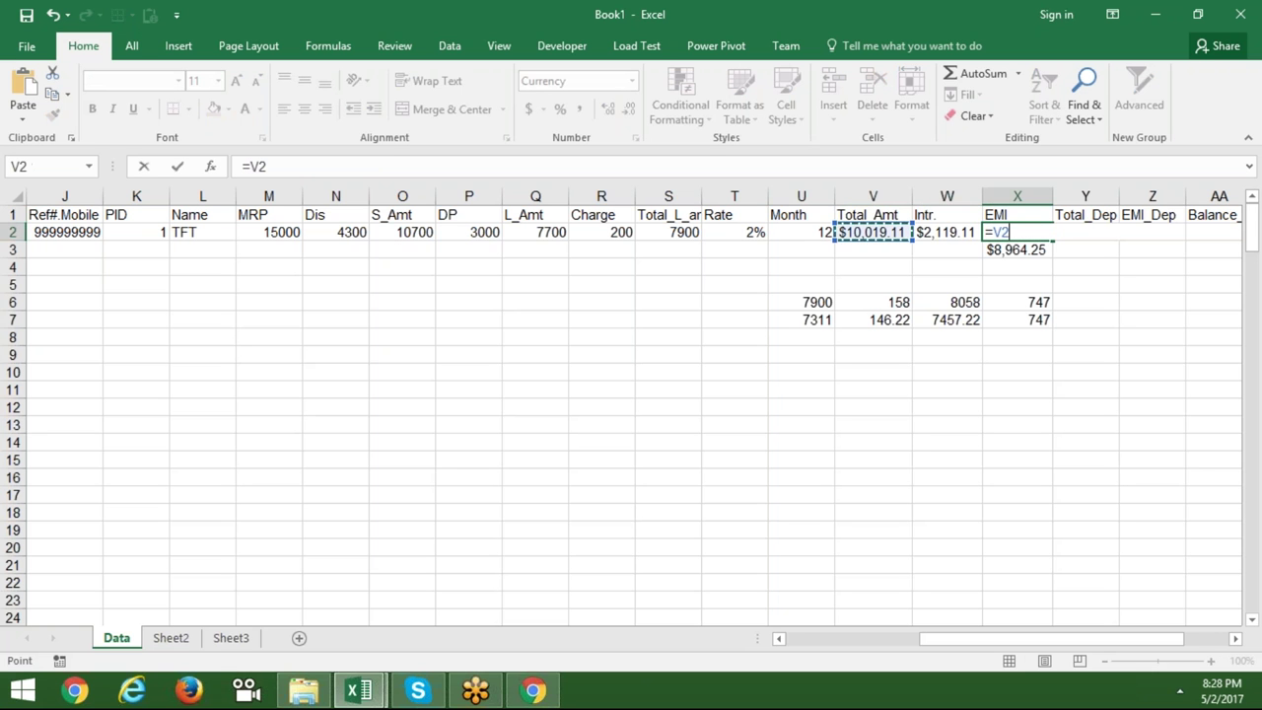
{"action": "type", "text": "/"}
{"action": "left_click", "coordinate": [820, 235]}
{"action": "key", "text": "Return"}
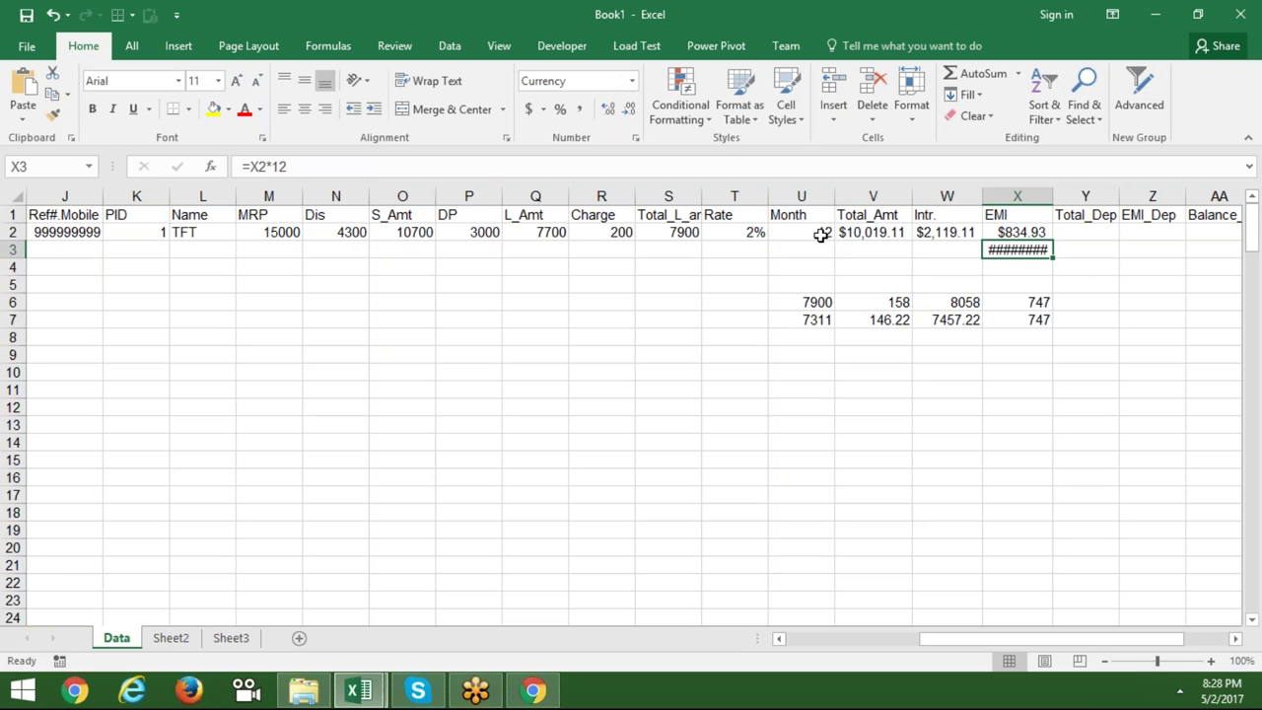
Step: Wrap the X2 formula as =ROUNDUP(V2/U2,0), giving $835.00
{"action": "key", "text": "Up"}
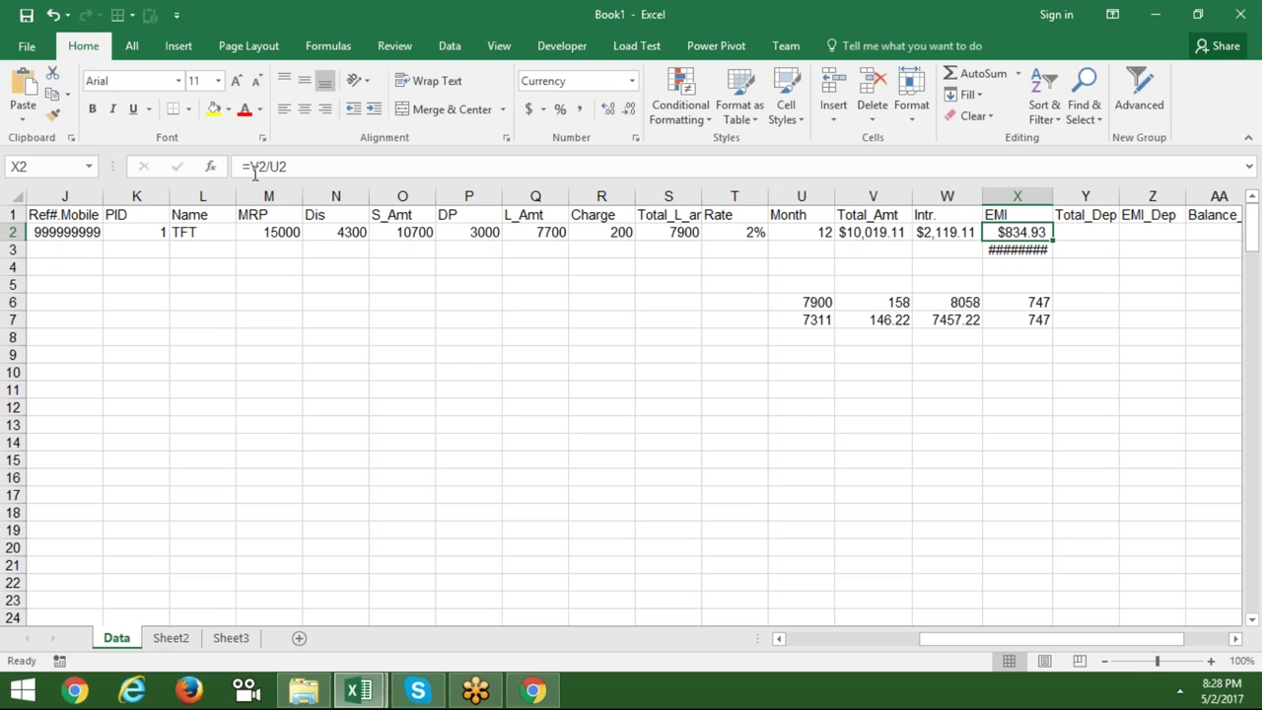
{"action": "left_click", "coordinate": [252, 167]}
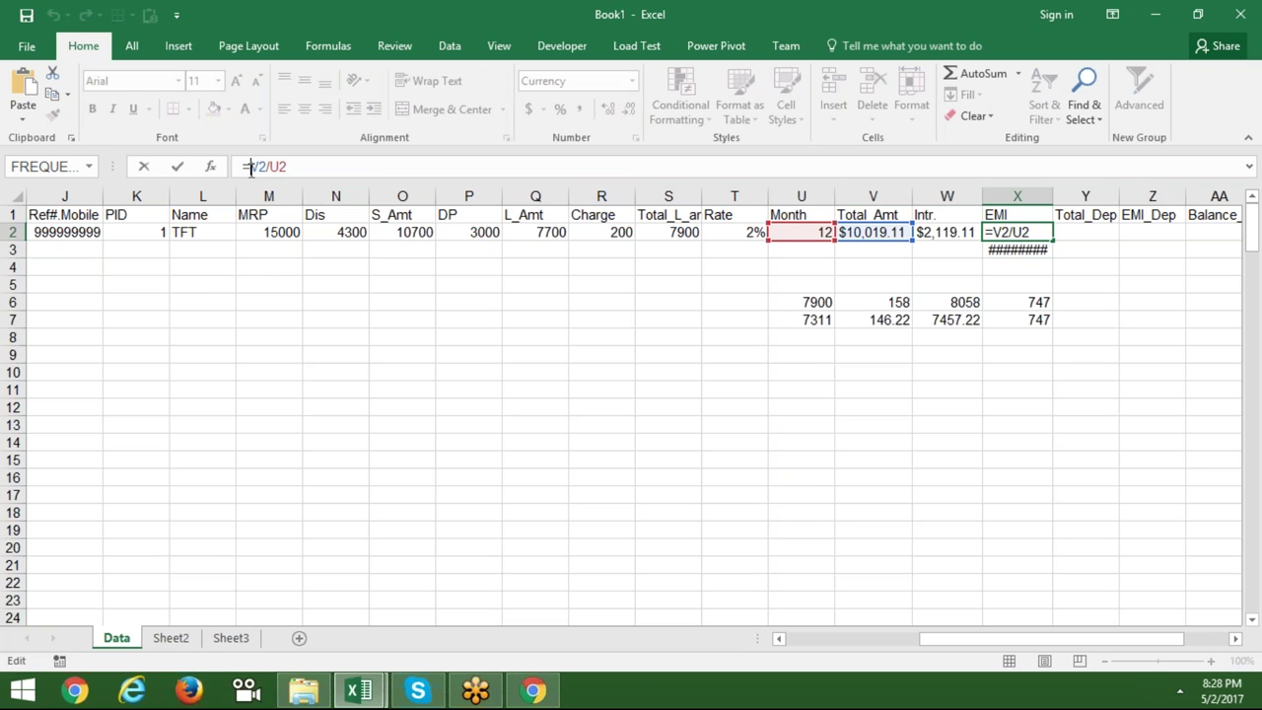
{"action": "type", "text": "ro"}
{"action": "key", "text": "Down"}
{"action": "key", "text": "Down"}
{"action": "key", "text": "Down"}
{"action": "key", "text": "Tab"}
{"action": "left_click", "coordinate": [385, 171]}
{"action": "type", "text": ",0)"}
{"action": "key", "text": "Return"}
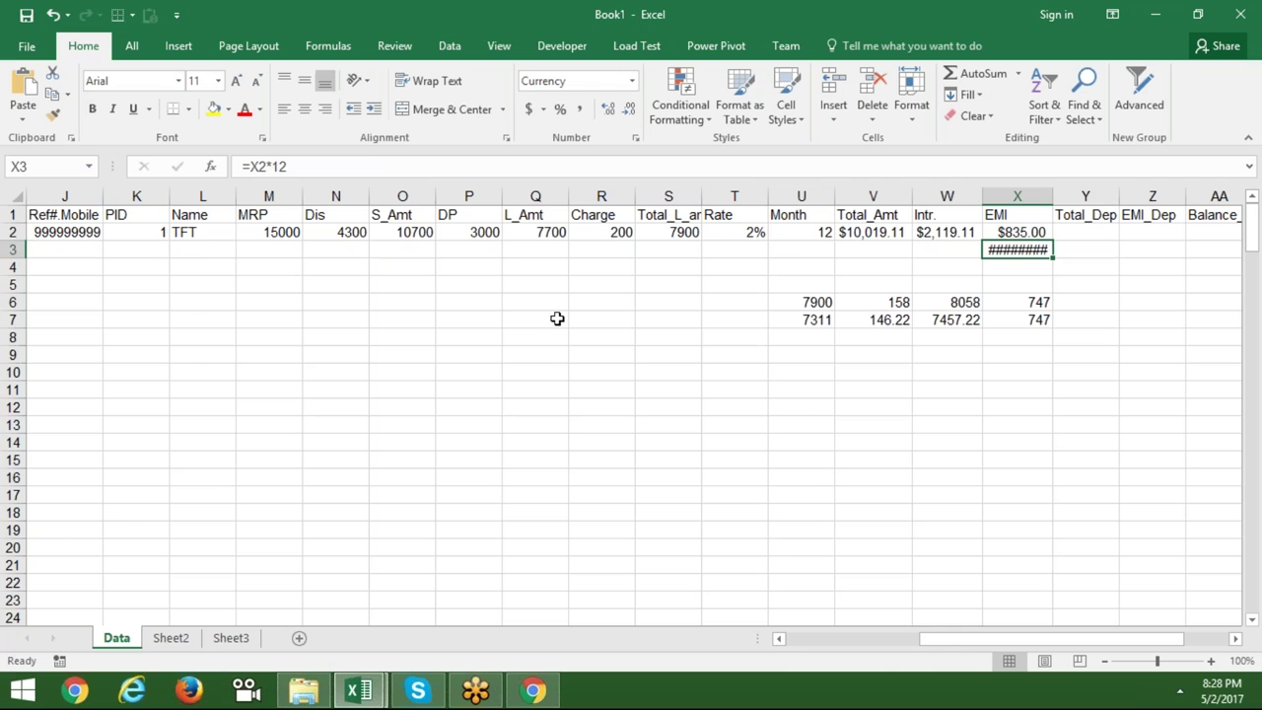
Step: Delete the trial values in U6:X9 and the test formula in X3
{"action": "left_click_drag", "start_coordinate": [800, 304], "coordinate": [1002, 347]}
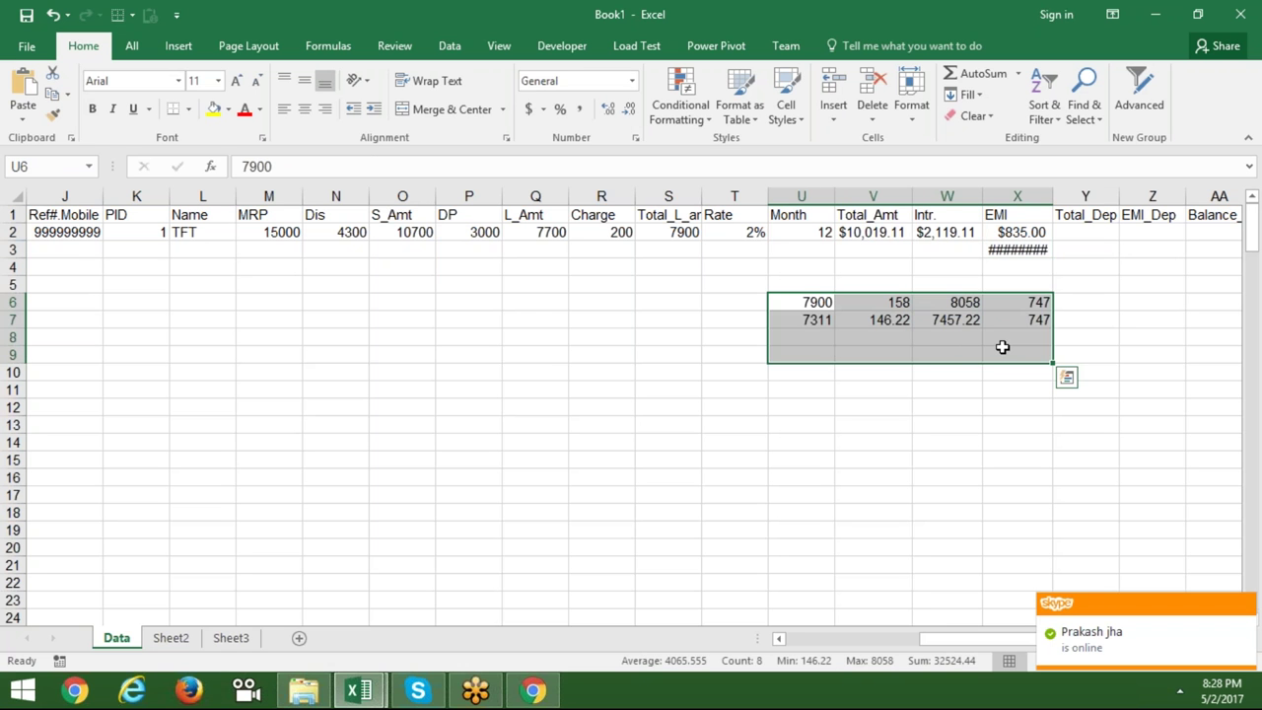
{"action": "key", "text": "Delete"}
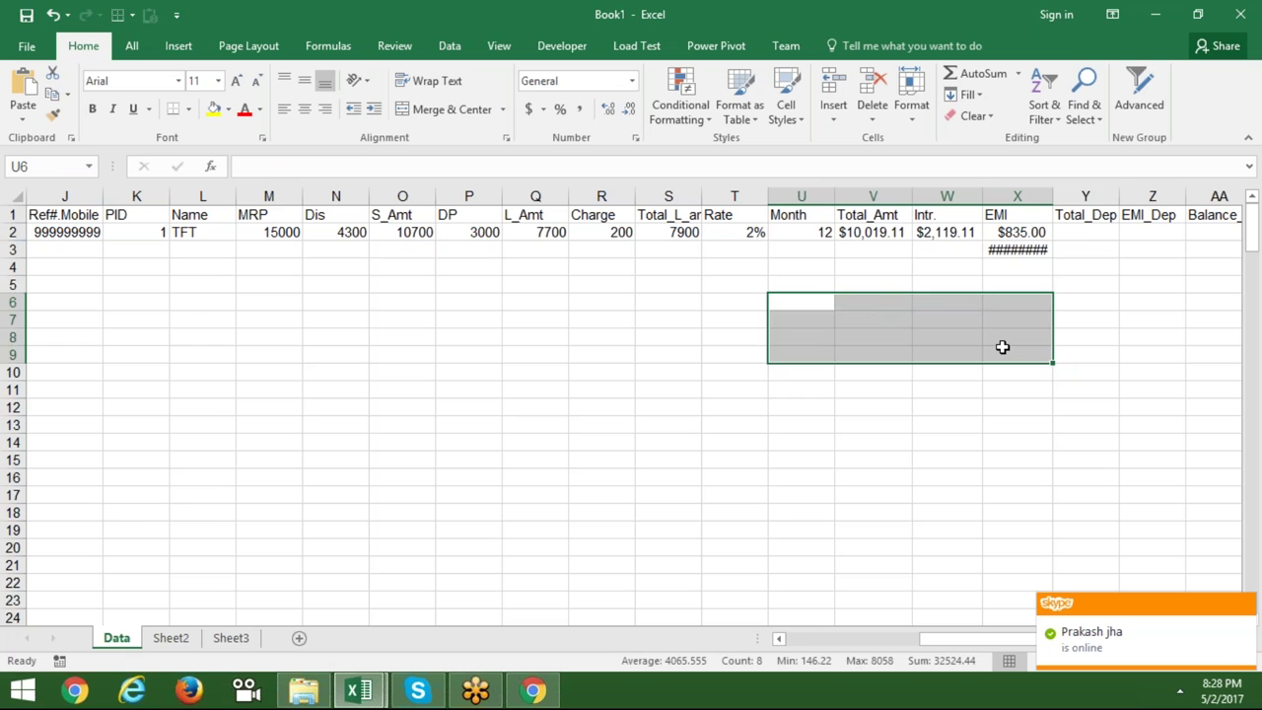
{"action": "left_click", "coordinate": [1026, 247]}
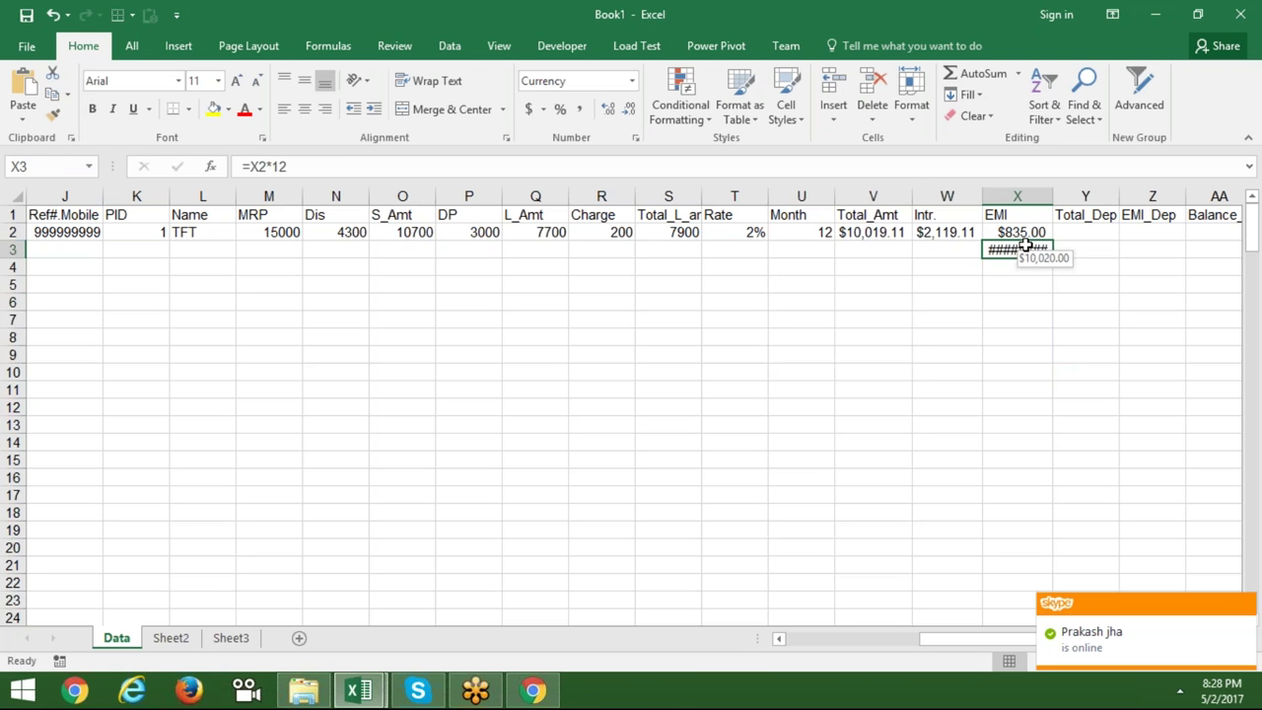
{"action": "key", "text": "Delete"}
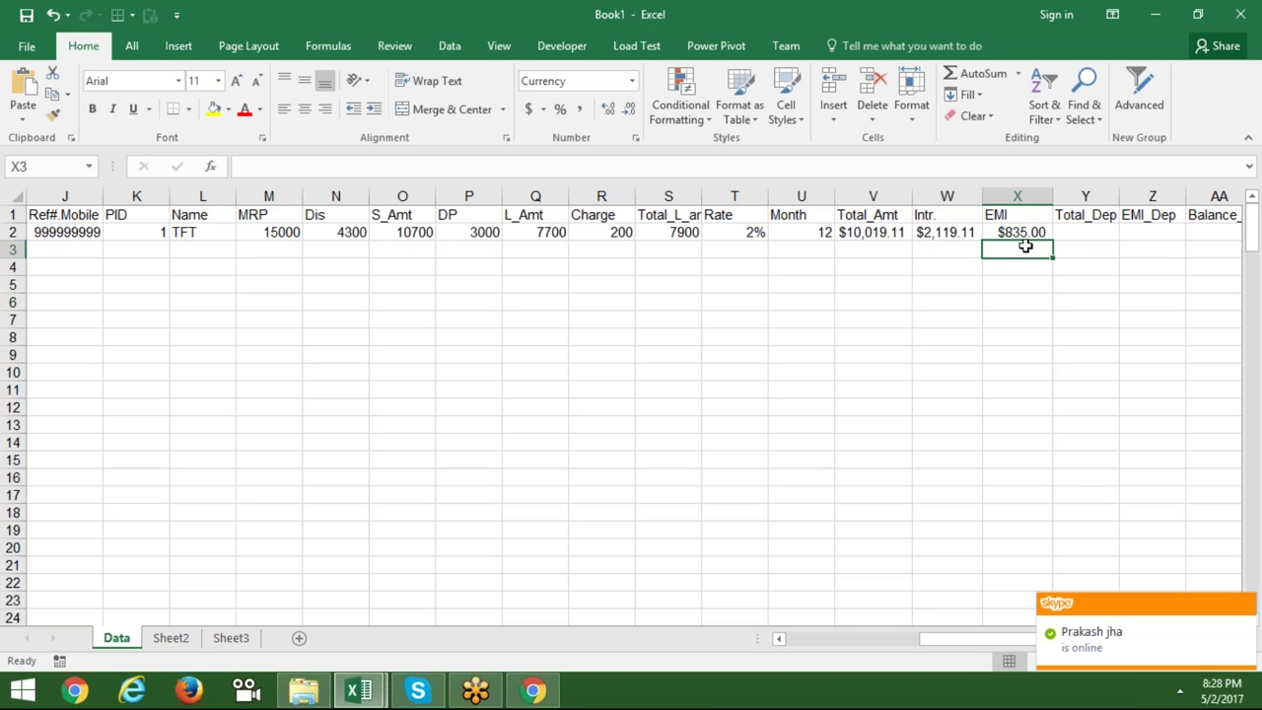
Step: Review the row 2 formulas, ending on the EMI in X2 and interest in W2
{"action": "left_click", "coordinate": [1021, 233]}
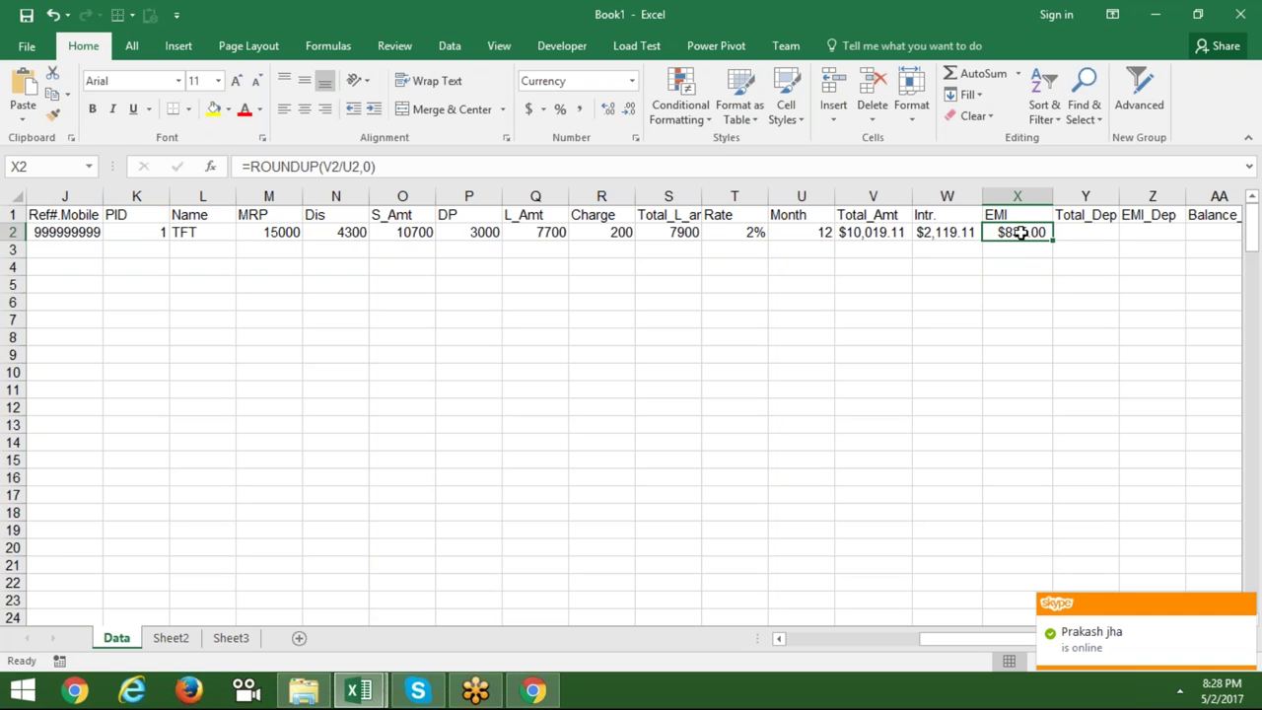
{"action": "key", "text": "Right"}
{"action": "key", "text": "Right"}
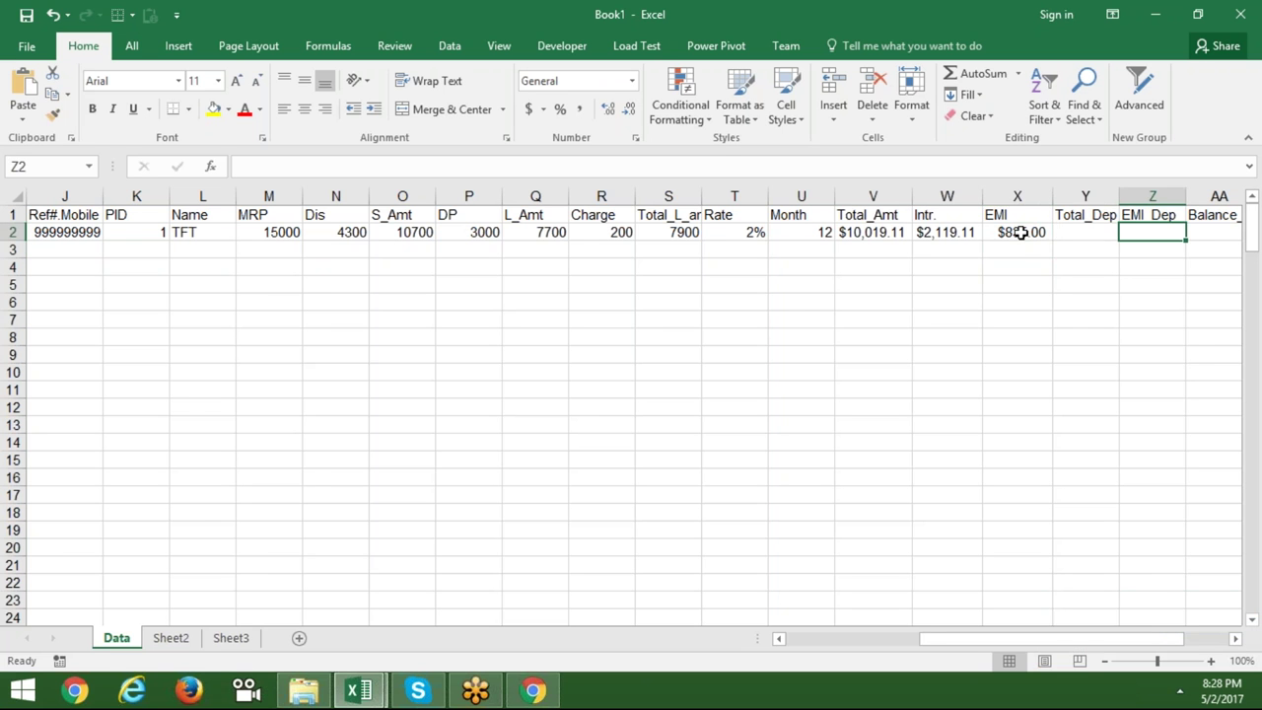
{"action": "key", "text": "Right"}
{"action": "key", "text": "Left"}
{"action": "key", "text": "Left"}
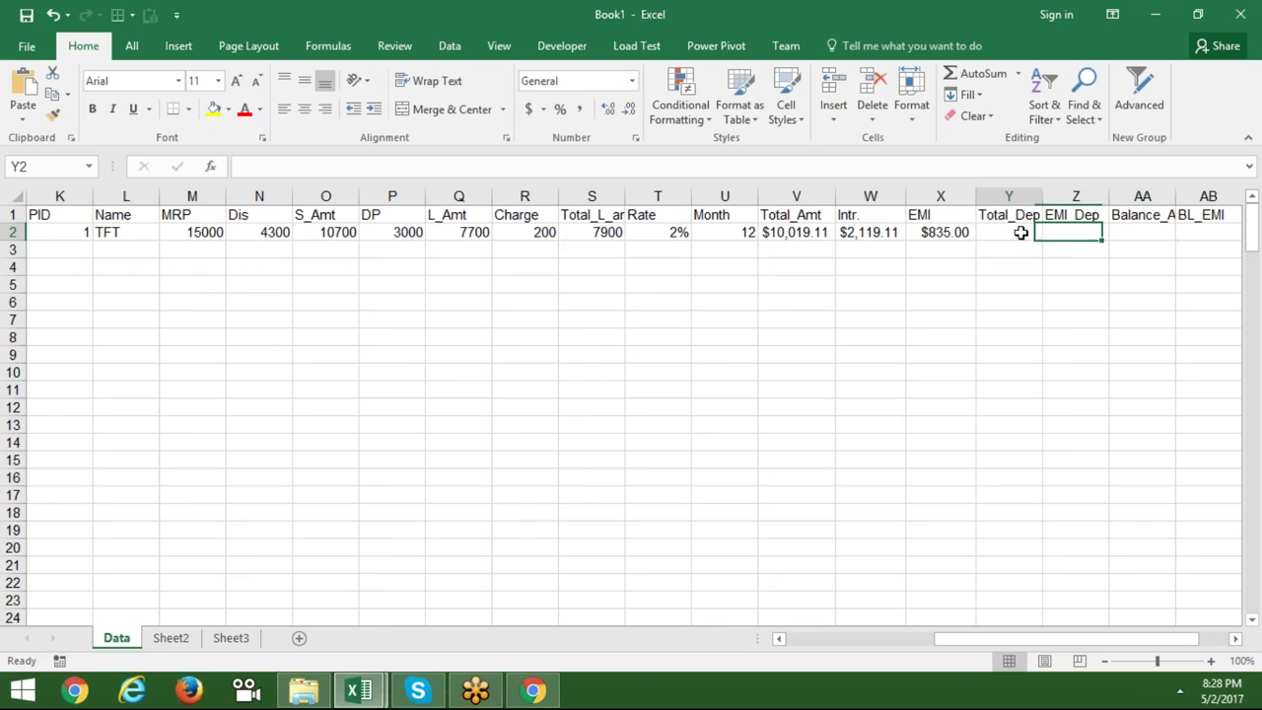
{"action": "key", "text": "Left"}
{"action": "key", "text": "Right"}
{"action": "key", "text": "Left"}
{"action": "key", "text": "Left"}
{"action": "key", "text": "Left"}
{"action": "key", "text": "Left"}
{"action": "key", "text": "Left"}
{"action": "key", "text": "Left"}
{"action": "key", "text": "Left"}
{"action": "key", "text": "Left"}
{"action": "key", "text": "Right"}
{"action": "key", "text": "Right"}
{"action": "key", "text": "Right"}
{"action": "key", "text": "Right"}
{"action": "key", "text": "Right"}
{"action": "key", "text": "Right"}
{"action": "key", "text": "Right"}
{"action": "key", "text": "Left"}
{"action": "key", "text": "Left"}
{"action": "key", "text": "Left"}
{"action": "key", "text": "Left"}
{"action": "key", "text": "Left"}
{"action": "key", "text": "Left"}
{"action": "key", "text": "Left"}
{"action": "key", "text": "Left"}
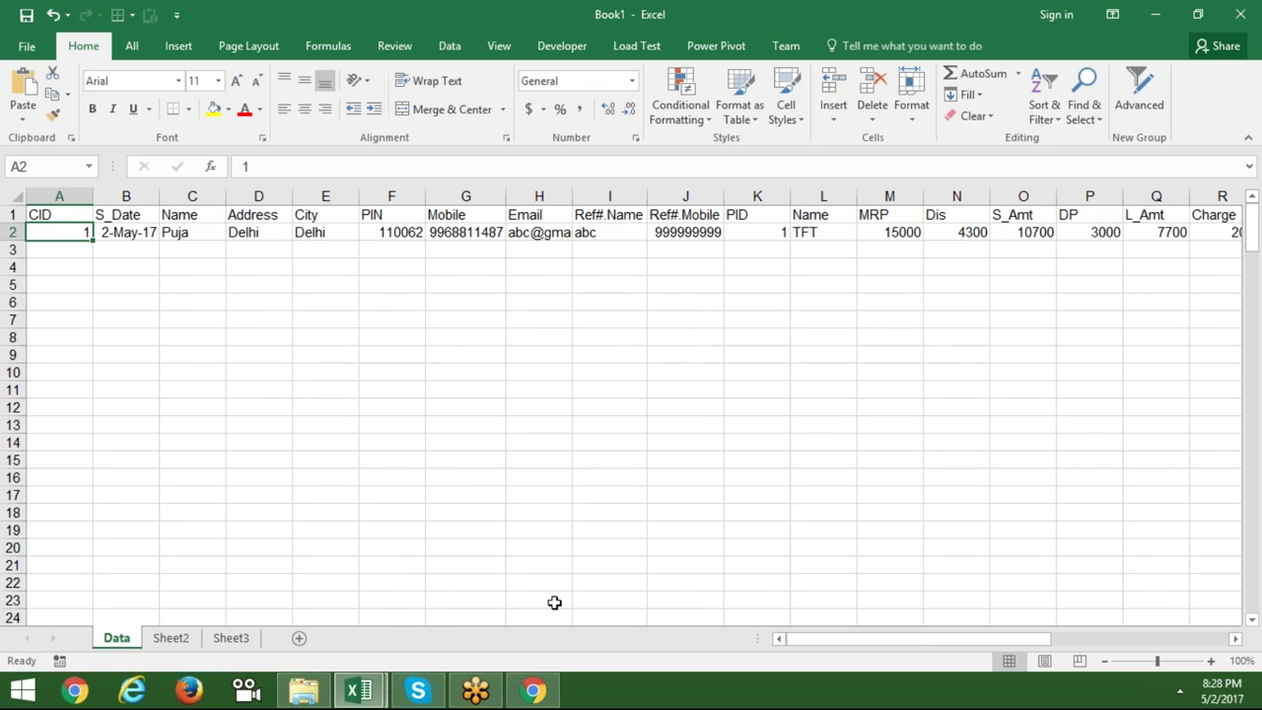
{"action": "key", "text": "Right"}
{"action": "key", "text": "Right"}
{"action": "key", "text": "Right"}
{"action": "key", "text": "Right"}
{"action": "key", "text": "Right"}
{"action": "key", "text": "Right"}
{"action": "key", "text": "Right"}
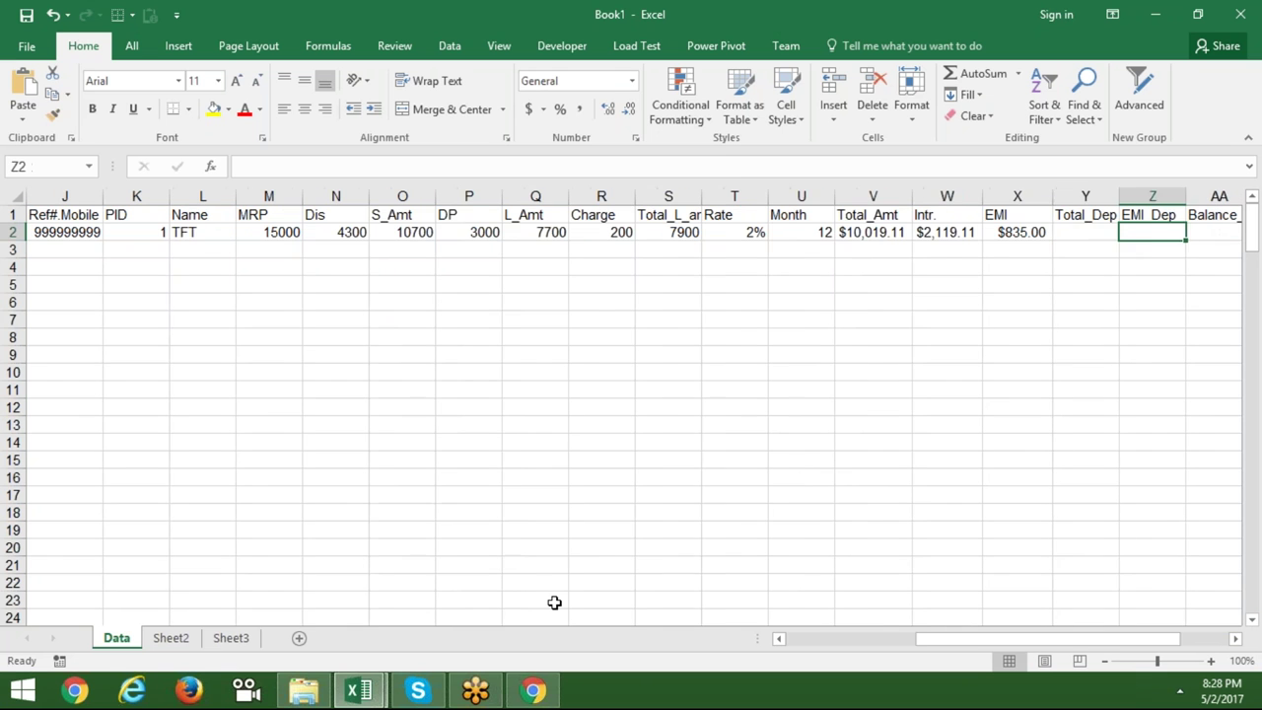
{"action": "key", "text": "Left"}
{"action": "key", "text": "Left"}
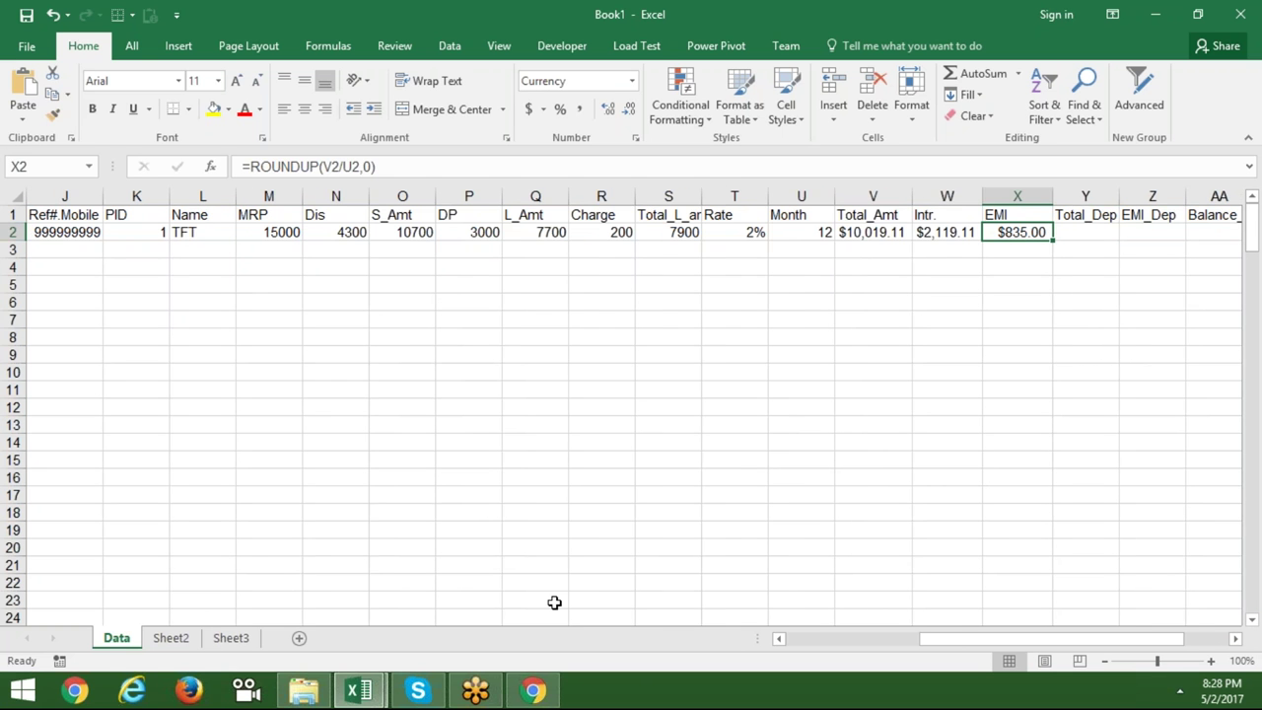
{"action": "key", "text": "Left"}
{"action": "key", "text": "Left"}
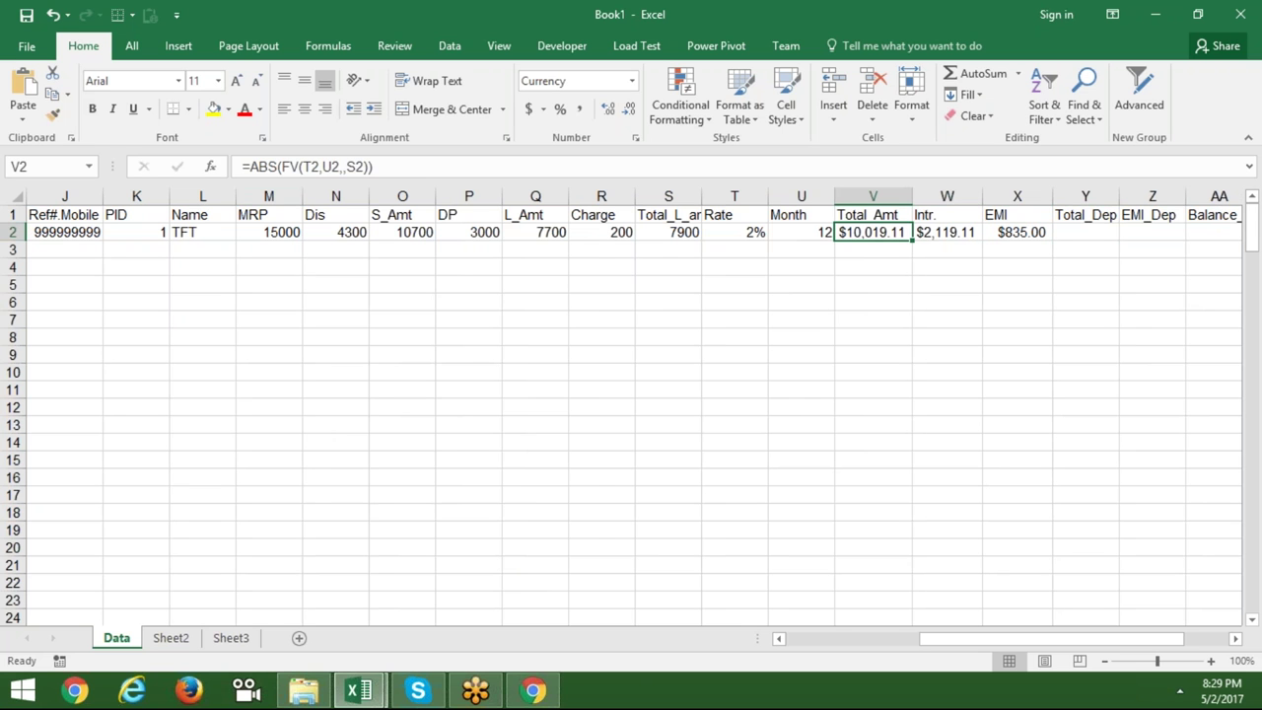
{"action": "left_click", "coordinate": [292, 167]}
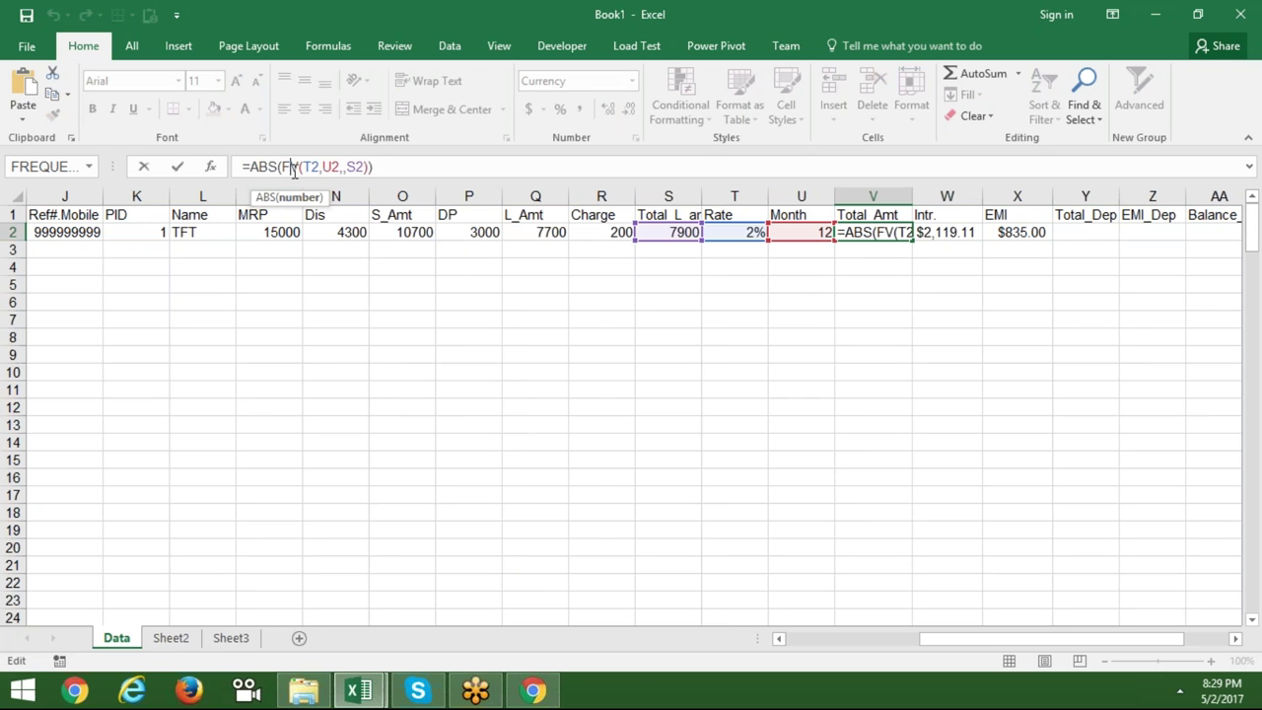
{"action": "key", "text": "Return"}
{"action": "key", "text": "Up"}
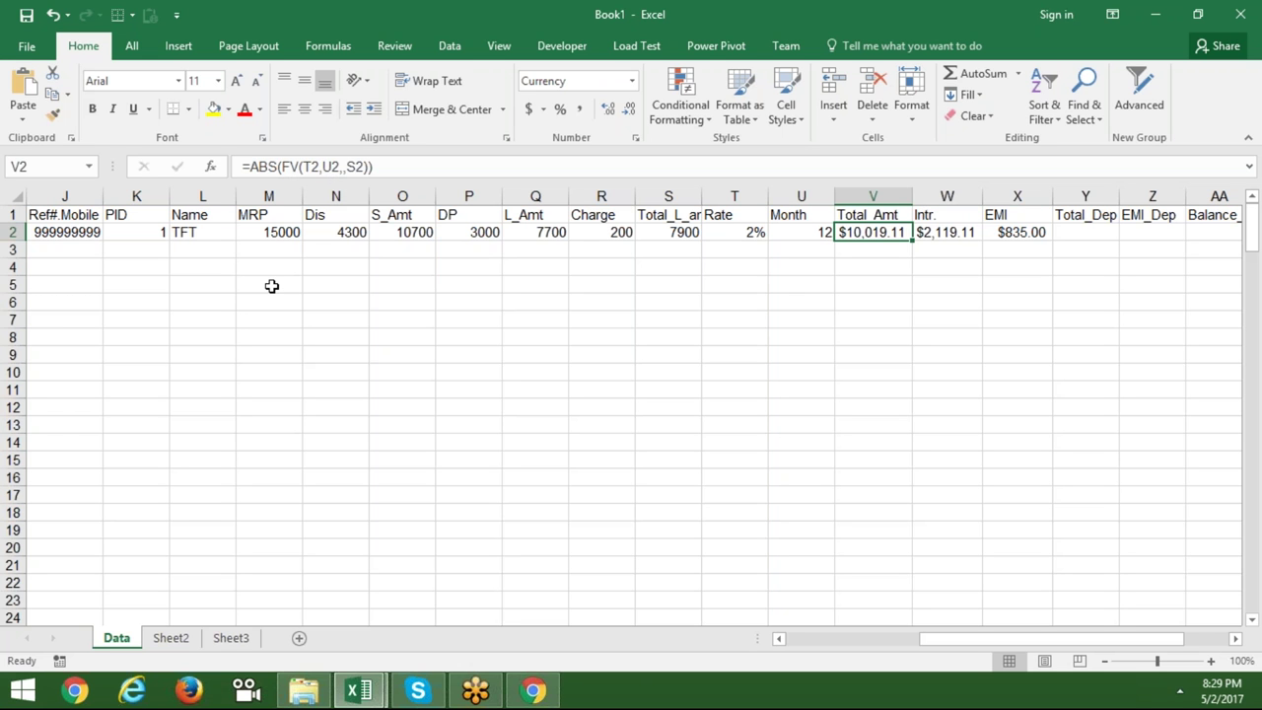
{"action": "left_click", "coordinate": [309, 580]}
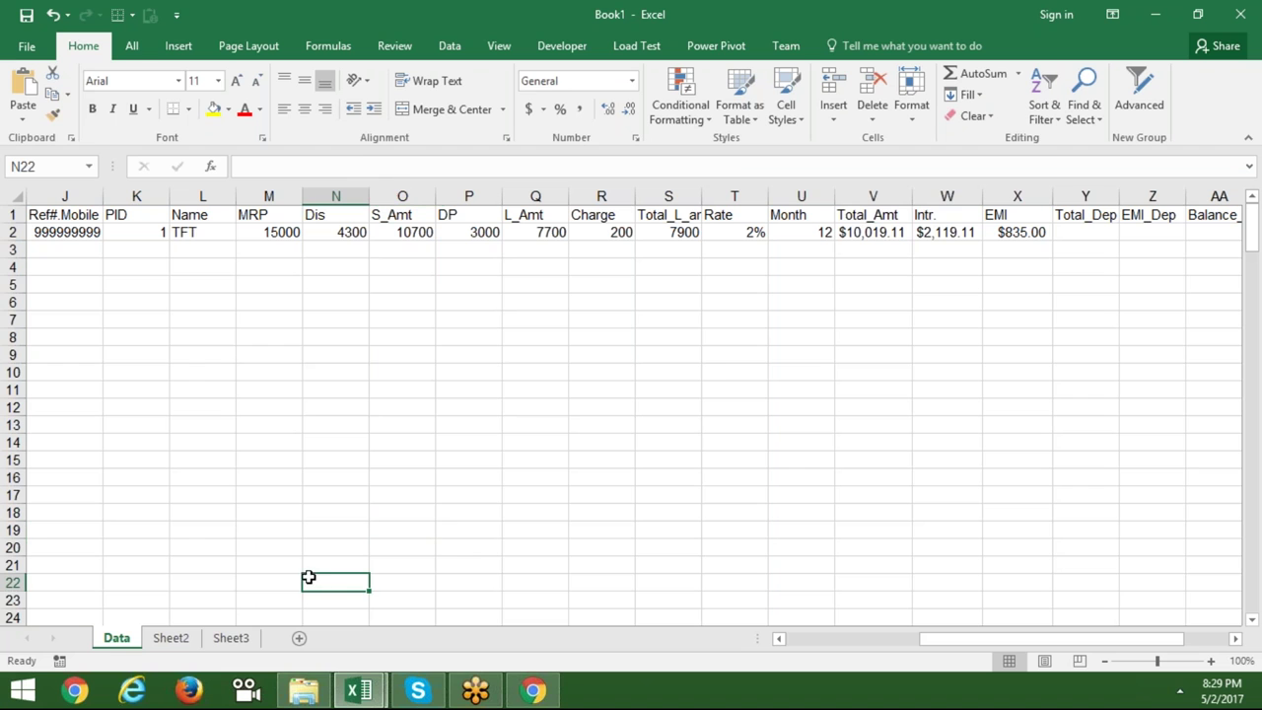
{"action": "left_click", "coordinate": [1028, 233]}
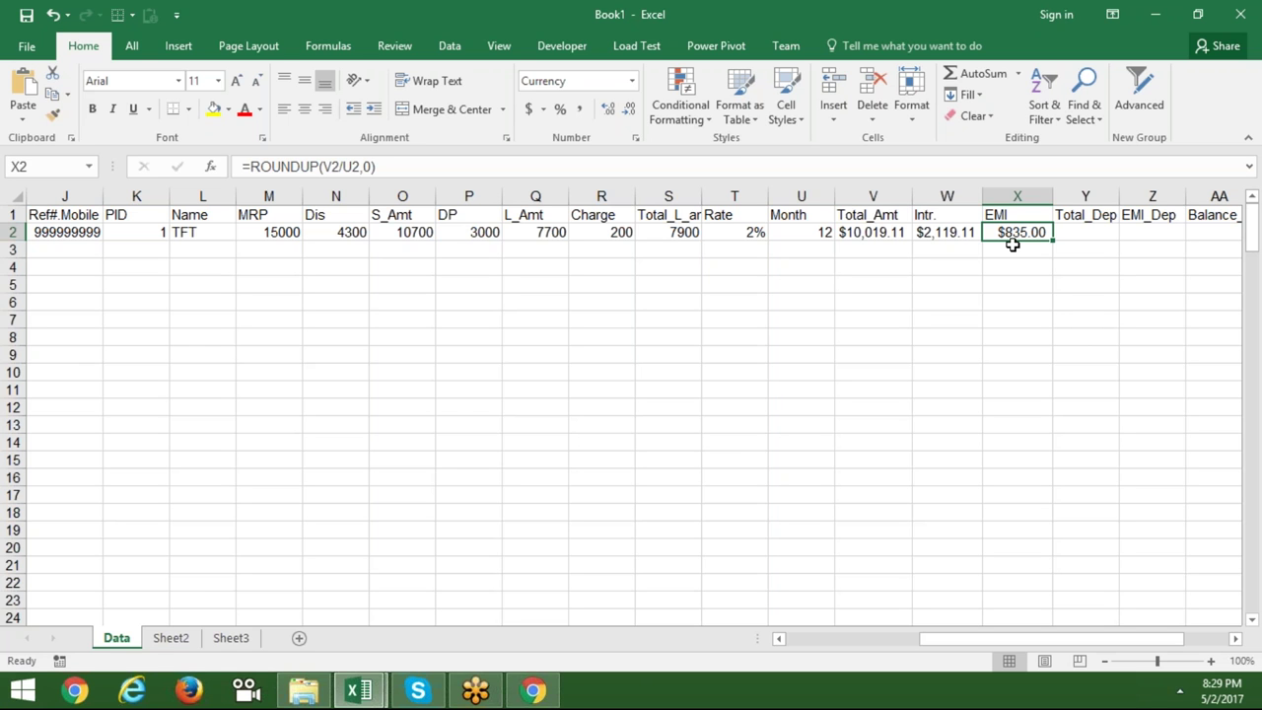
{"action": "left_click", "coordinate": [163, 570]}
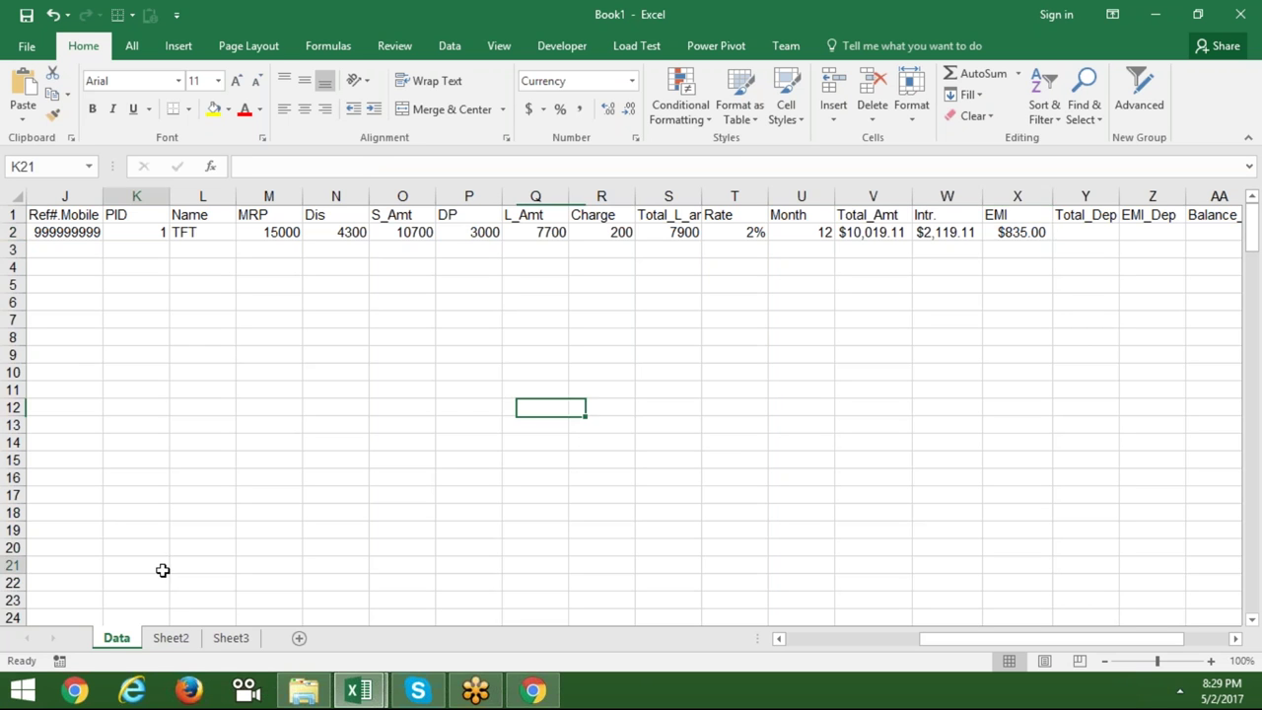
{"action": "key", "text": "Home"}
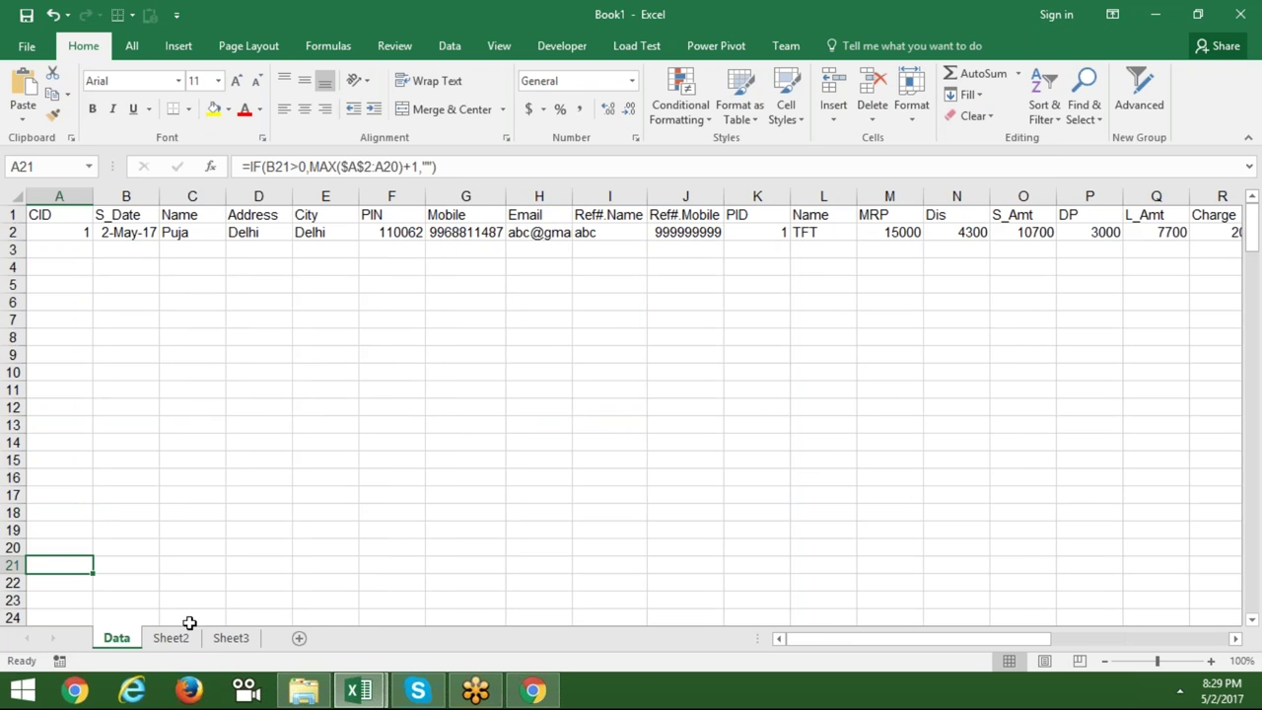
{"action": "left_click", "coordinate": [183, 639]}
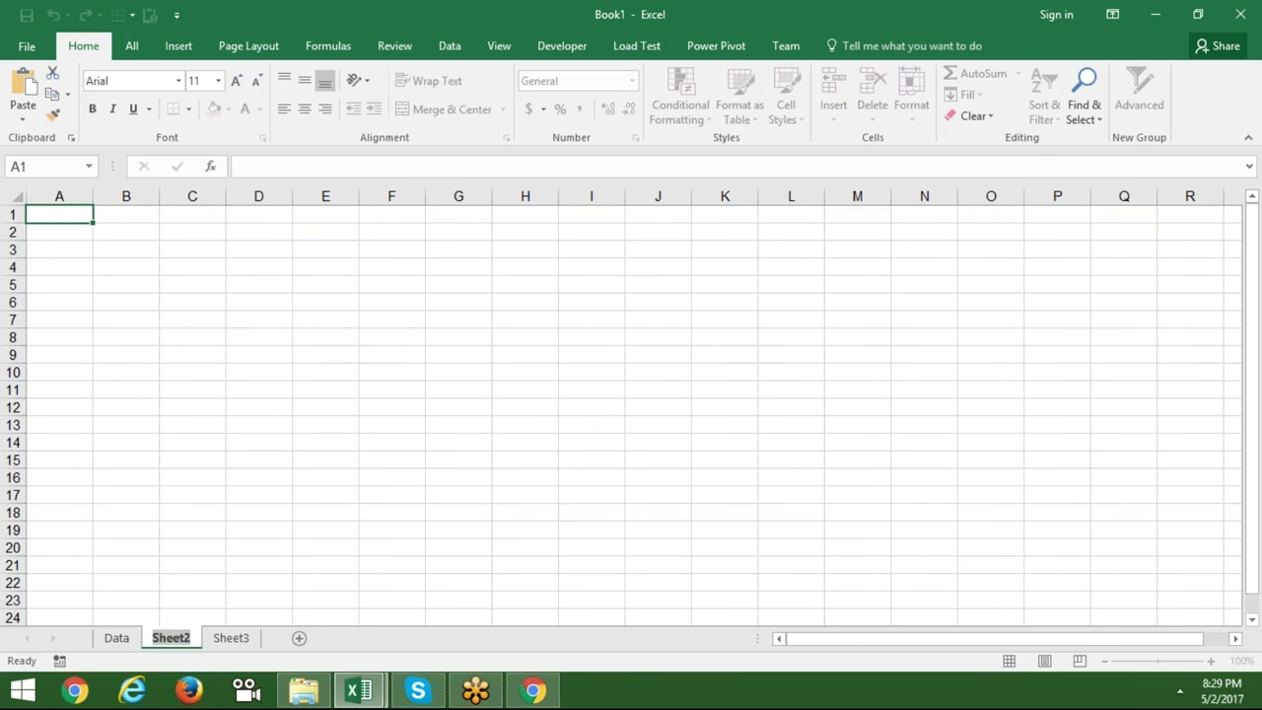
Step: Rename the sheet to EMI and enter the heading Ref# in A1
{"action": "type", "text": "EMI"}
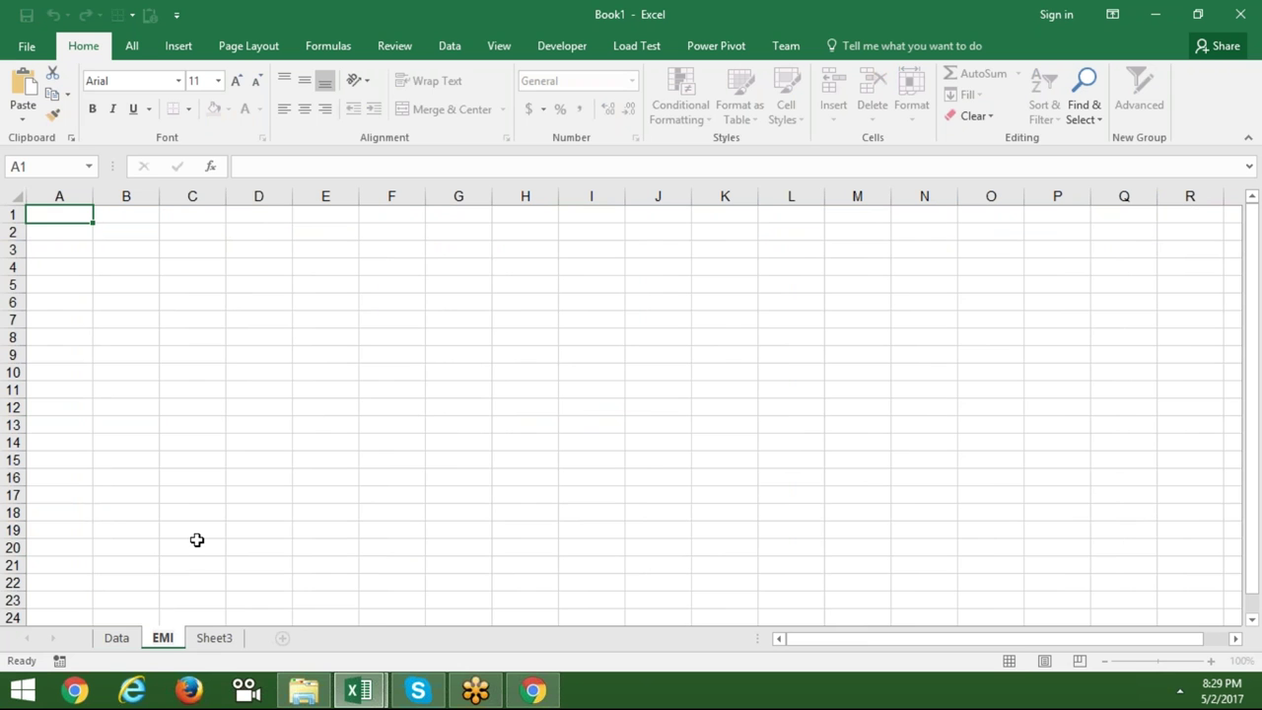
{"action": "left_click", "coordinate": [157, 462]}
{"action": "key", "text": "Up"}
{"action": "key", "text": "Up"}
{"action": "key", "text": "Up"}
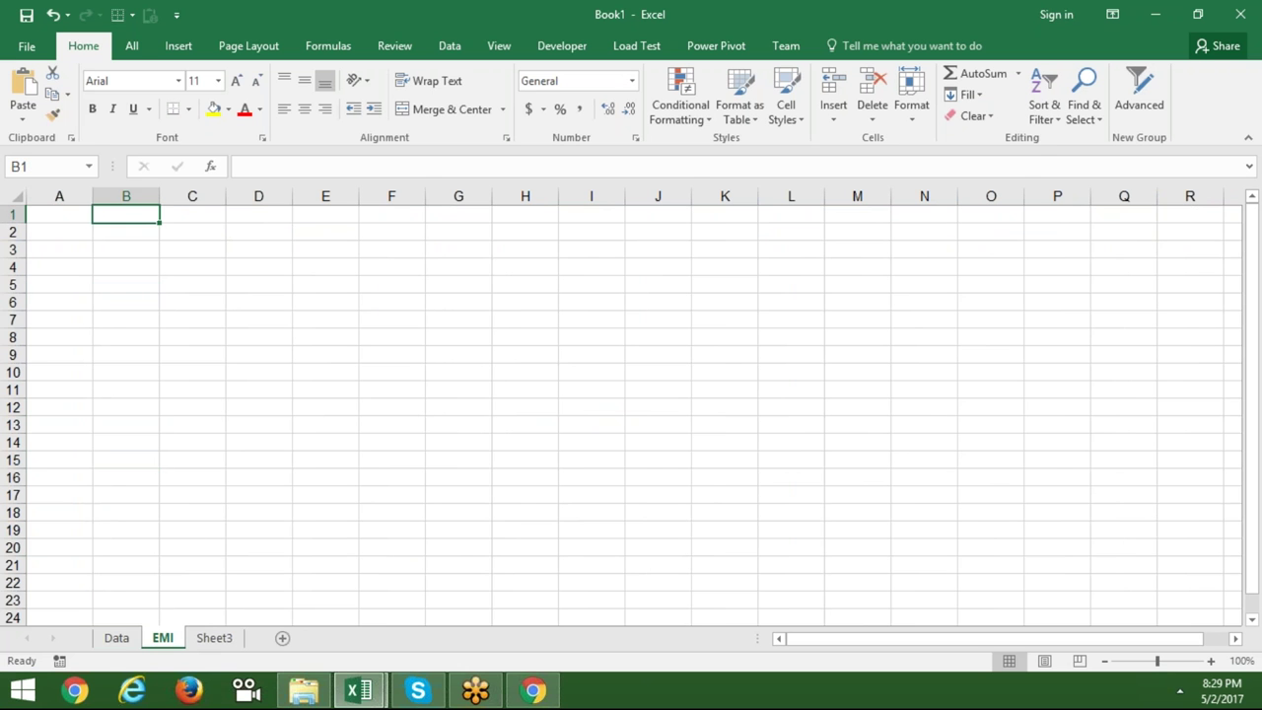
{"action": "key", "text": "Up"}
{"action": "key", "text": "Up"}
{"action": "key", "text": "Up"}
{"action": "key", "text": "Left"}
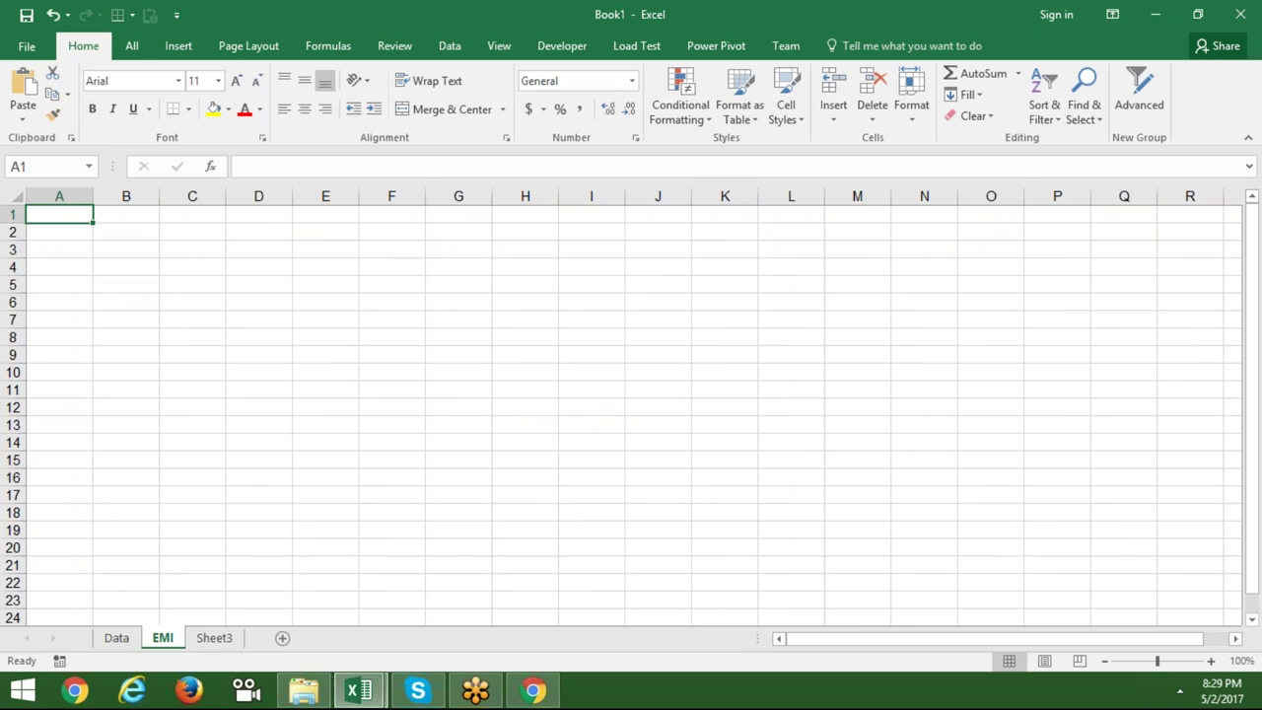
{"action": "type", "text": "Ref"}
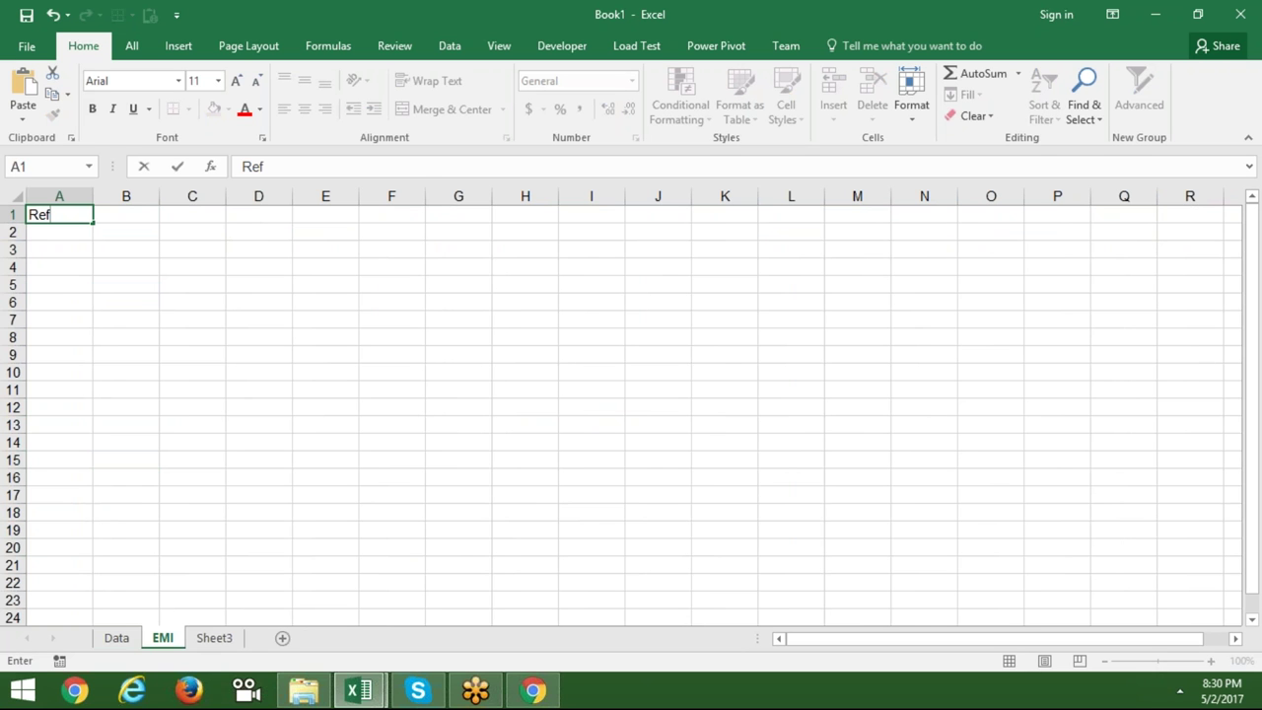
{"action": "type", "text": "#"}
{"action": "key", "text": "Return"}
Step: Enter CID in B1 and Date in C1, correcting the initial ID heading
{"action": "left_click", "coordinate": [59, 214]}
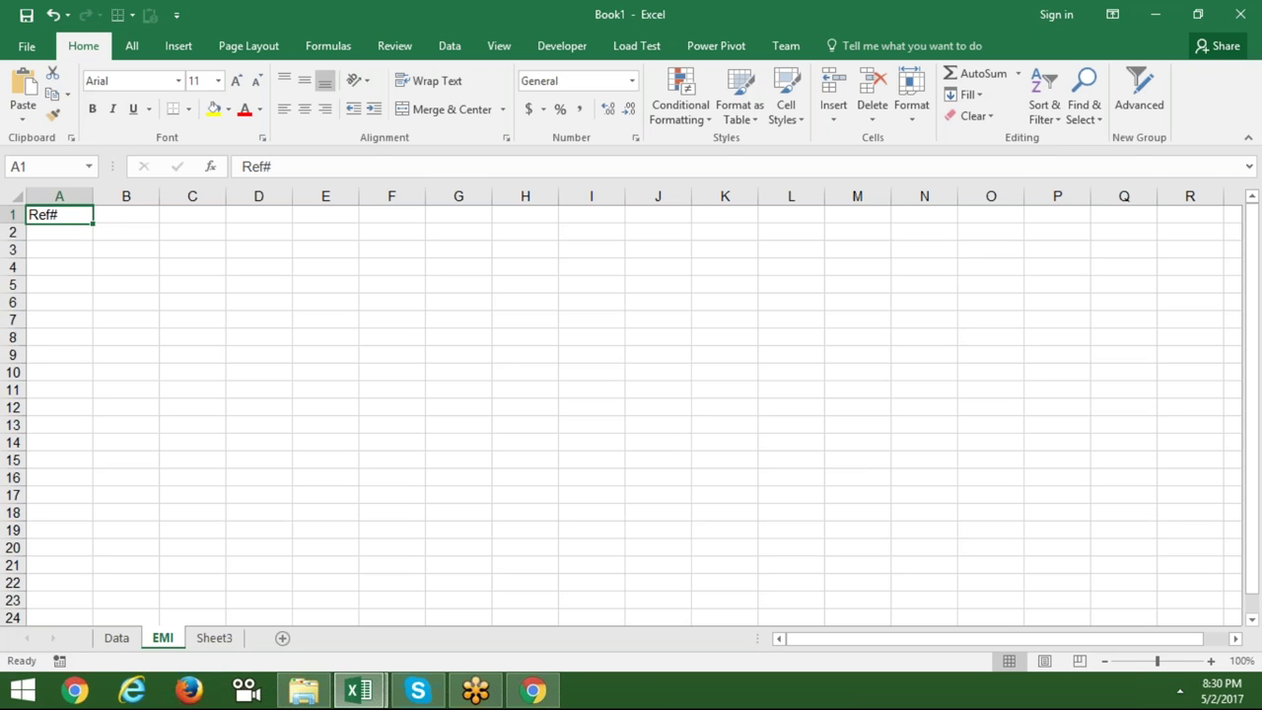
{"action": "left_click", "coordinate": [125, 214]}
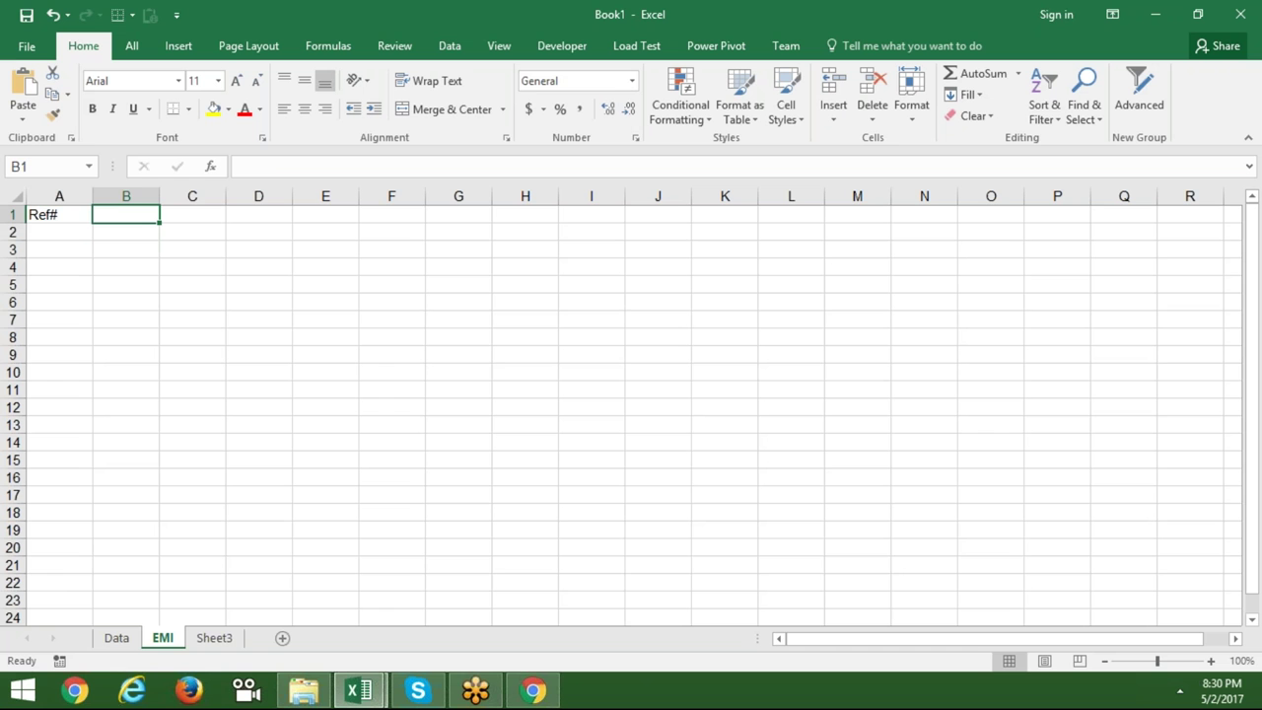
{"action": "key", "text": "Right"}
{"action": "key", "text": "Left"}
{"action": "key", "text": "Left"}
{"action": "type", "text": "ID"}
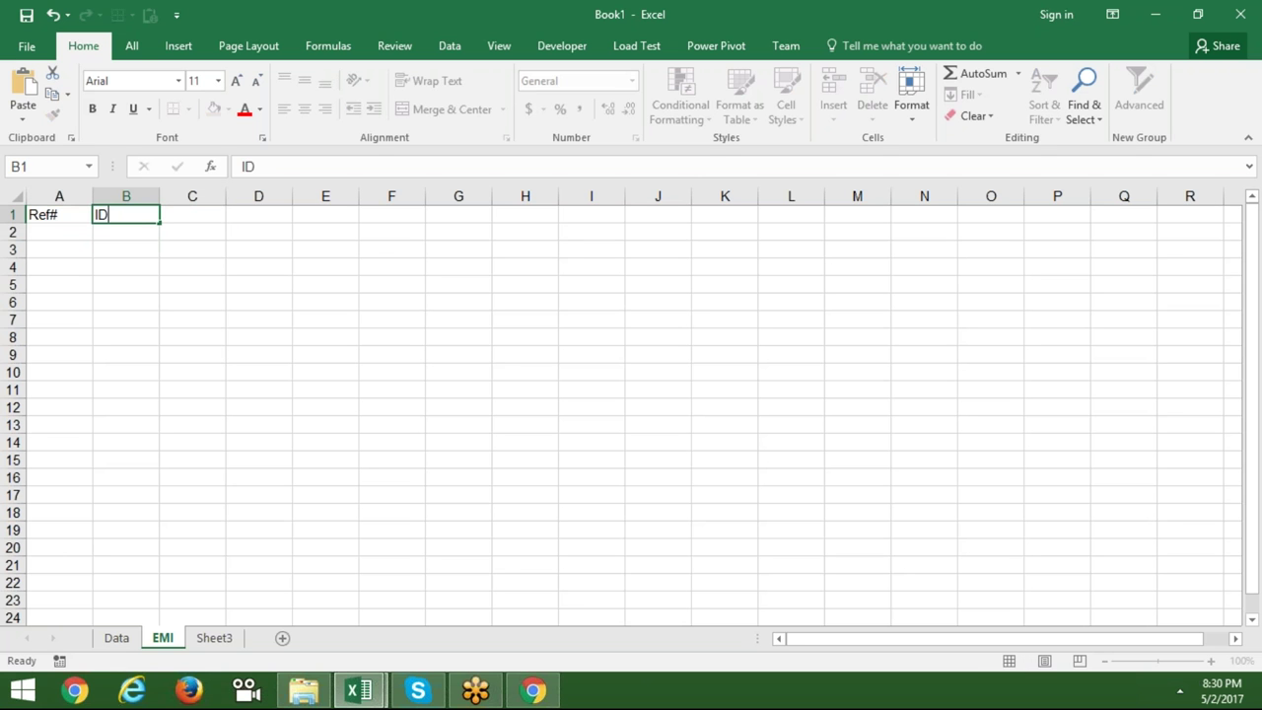
{"action": "key", "text": "Tab"}
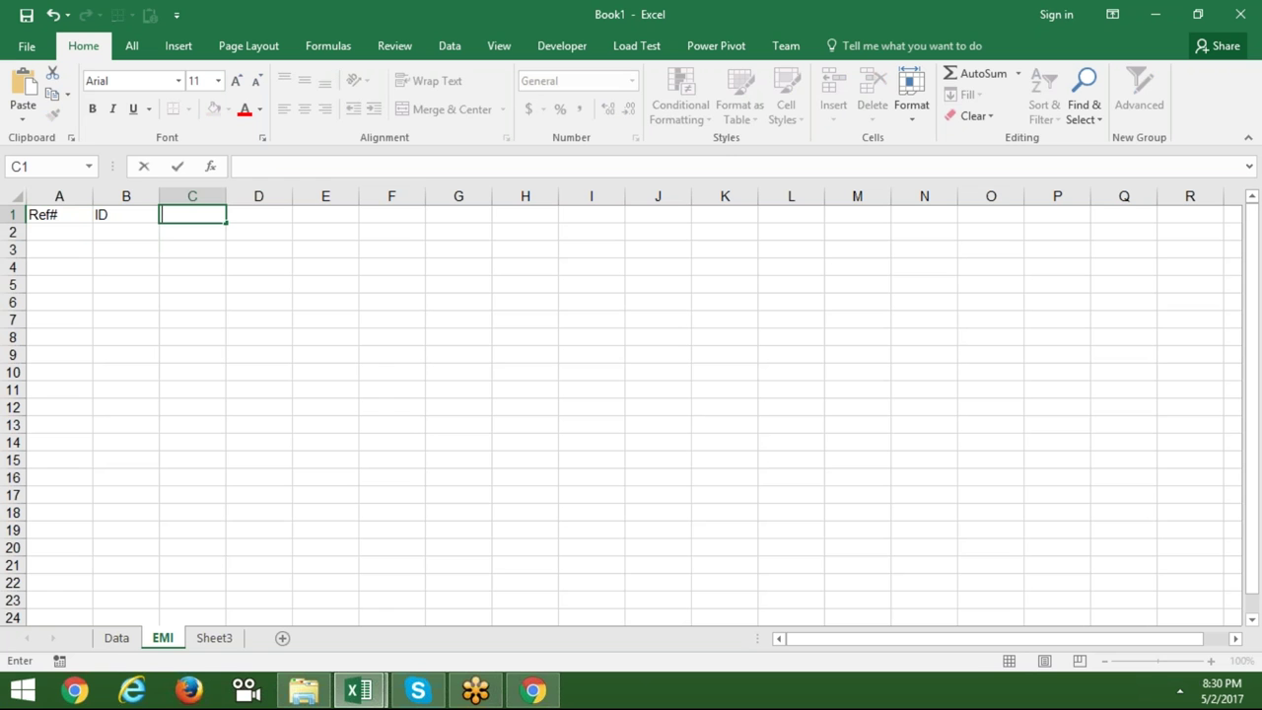
{"action": "left_click", "coordinate": [59, 214]}
{"action": "left_click", "coordinate": [126, 214]}
{"action": "type", "text": "CID"}
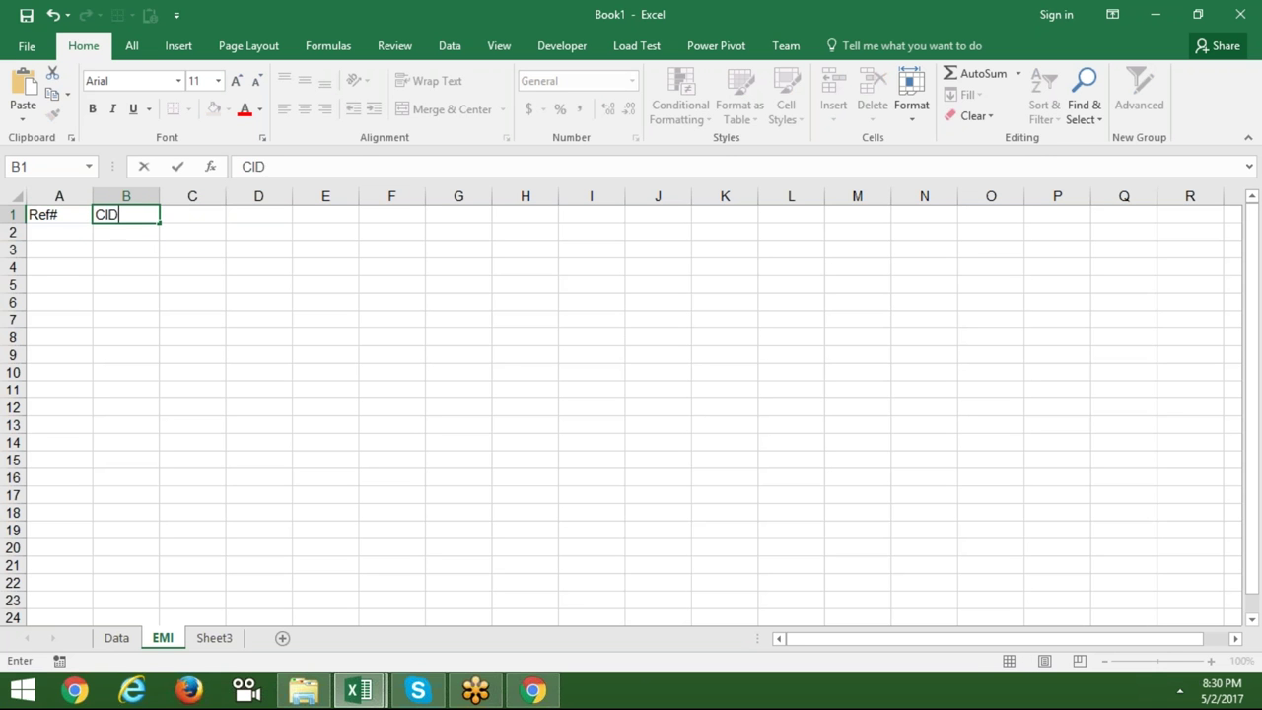
{"action": "key", "text": "Tab"}
{"action": "type", "text": "DAte"}
{"action": "key", "text": "Return"}
{"action": "key", "text": "Left"}
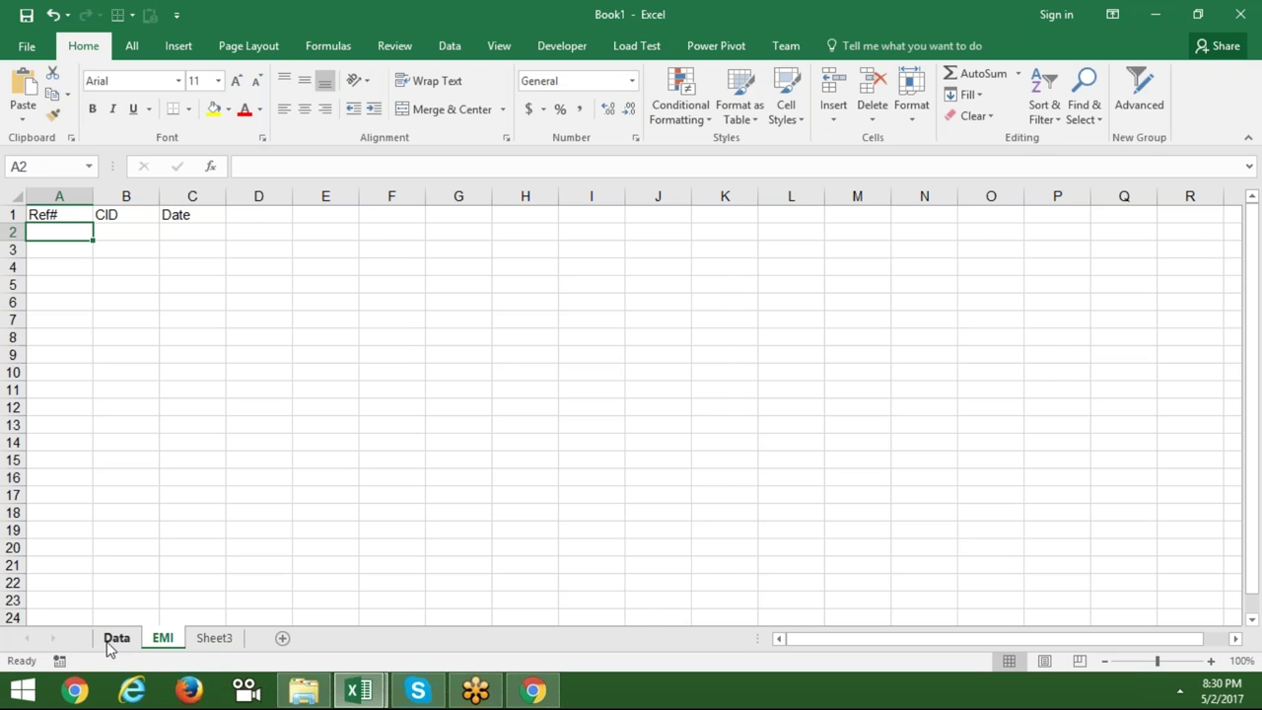
Step: Copy 1 and the Ref# numbering formula from the Data sheet into EMI A2:A3 and fill down
{"action": "left_click", "coordinate": [111, 639]}
{"action": "left_click", "coordinate": [74, 233]}
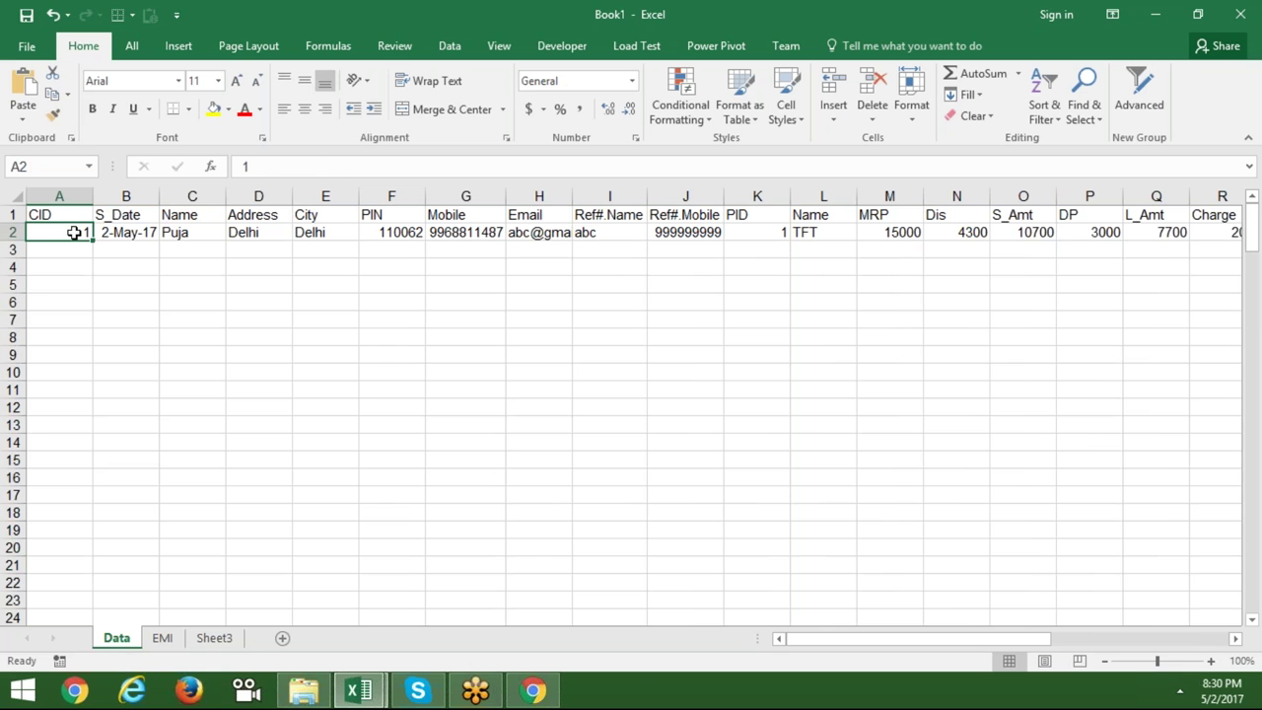
{"action": "key", "text": "ctrl+c"}
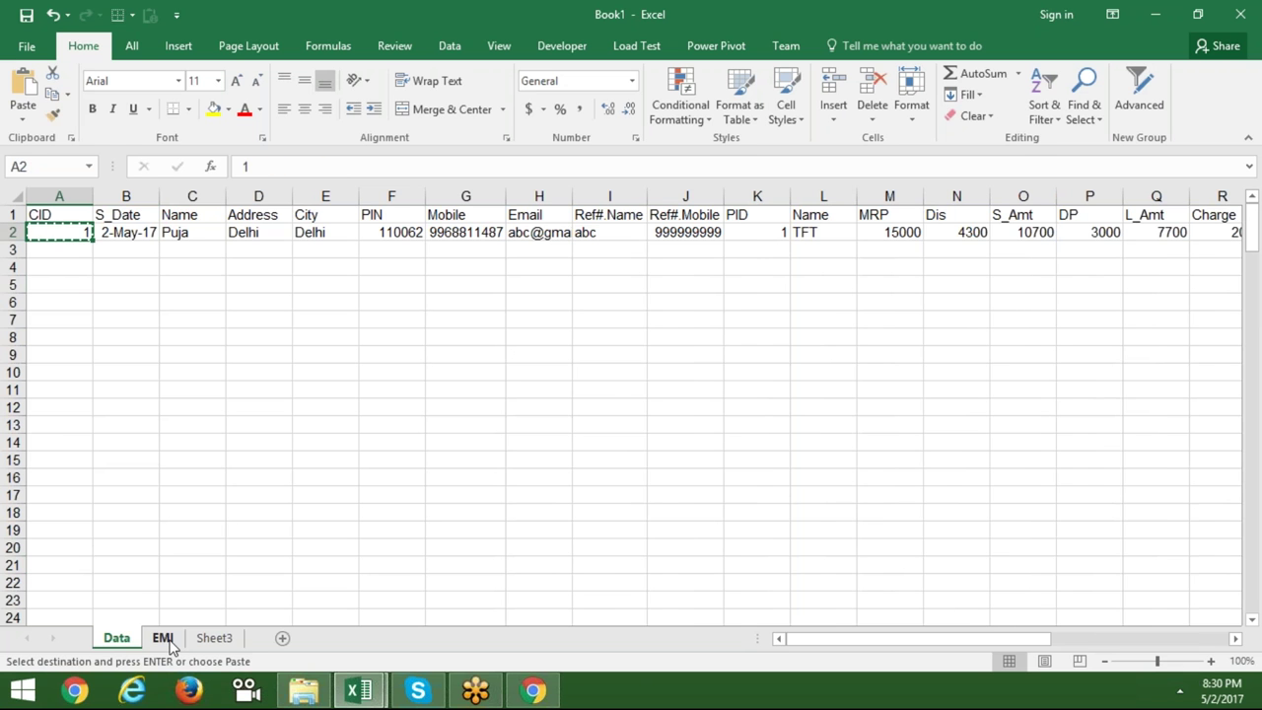
{"action": "left_click", "coordinate": [166, 639]}
{"action": "key", "text": "ctrl+v"}
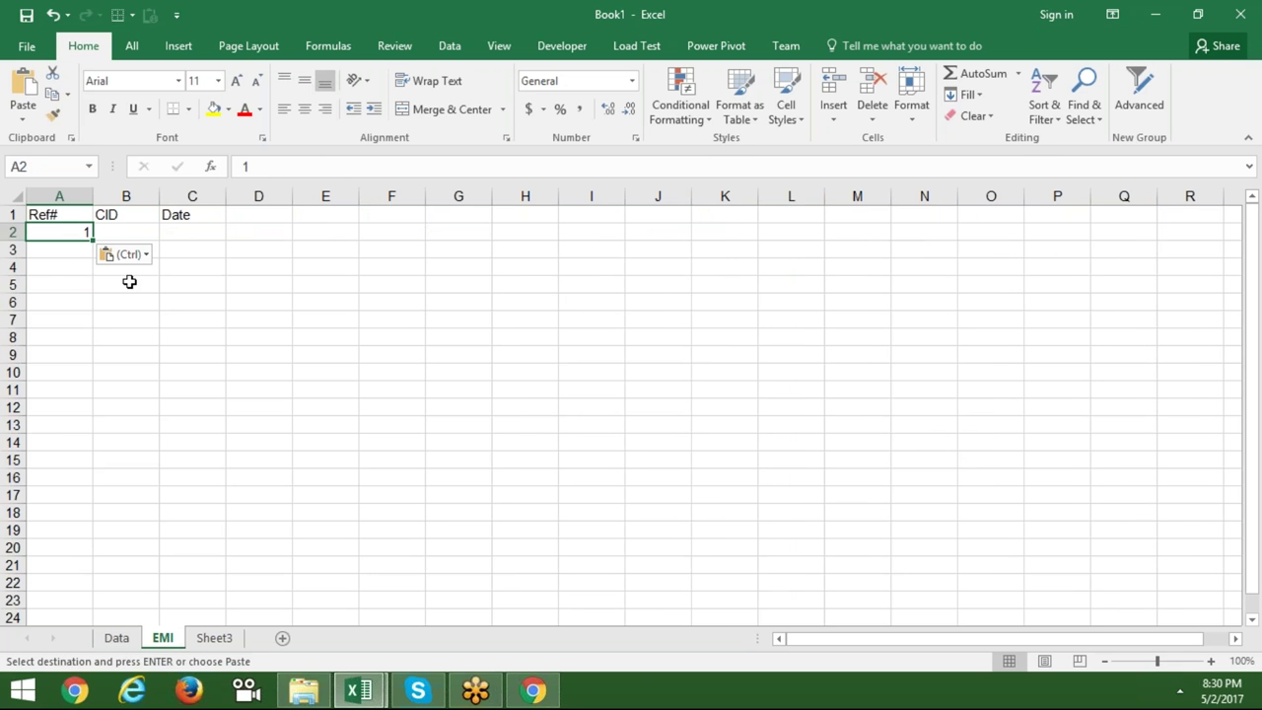
{"action": "left_click", "coordinate": [116, 638]}
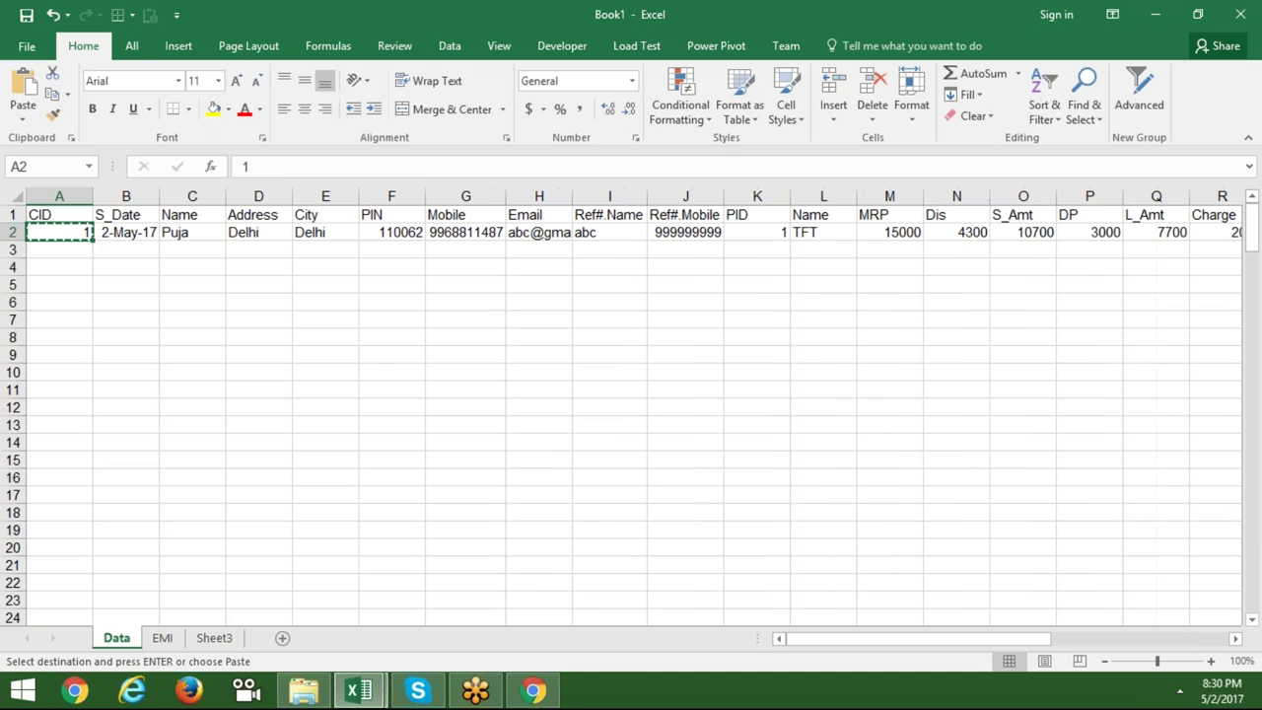
{"action": "left_click", "coordinate": [60, 264]}
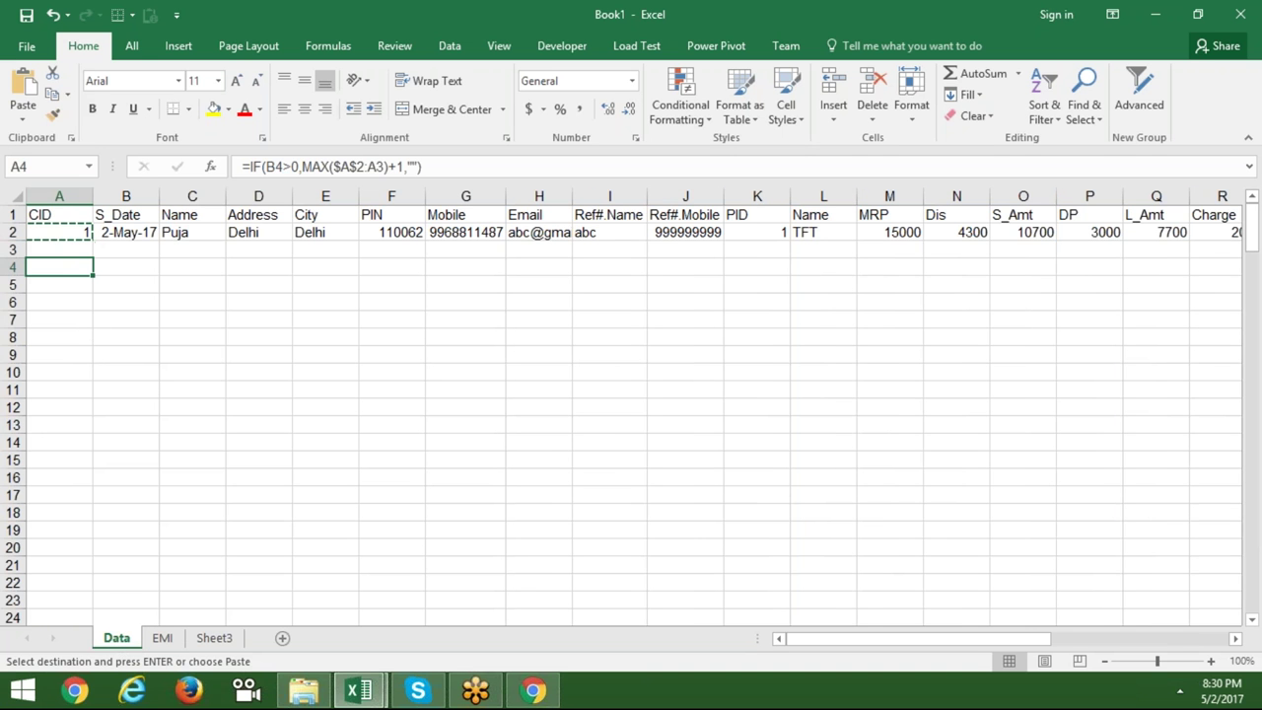
{"action": "left_click", "coordinate": [62, 246]}
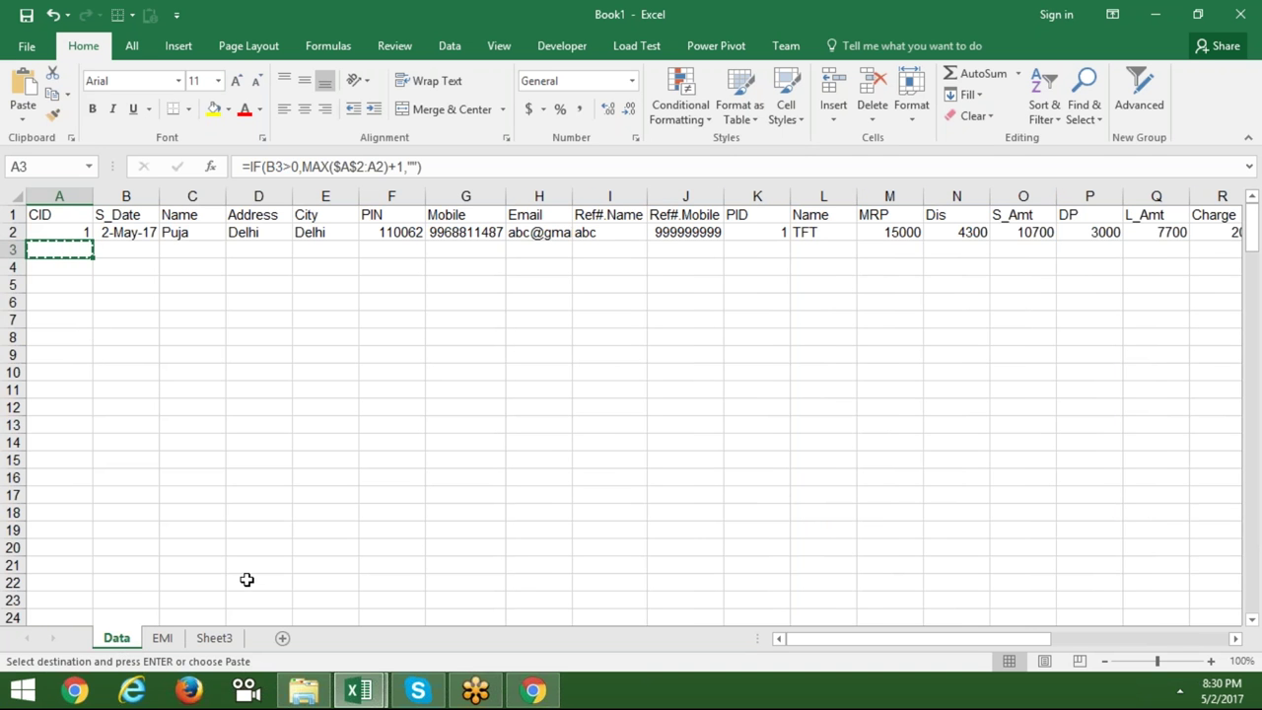
{"action": "left_click", "coordinate": [175, 641]}
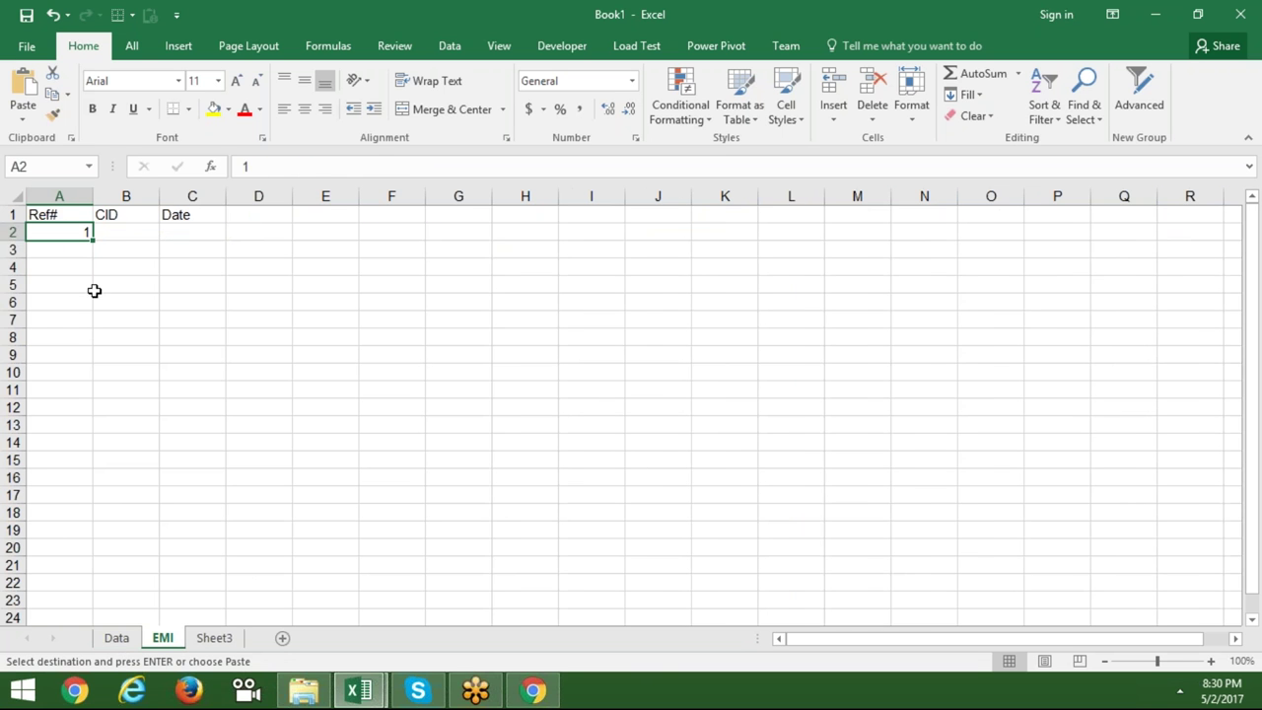
{"action": "left_click", "coordinate": [85, 248]}
{"action": "key", "text": "ctrl+v"}
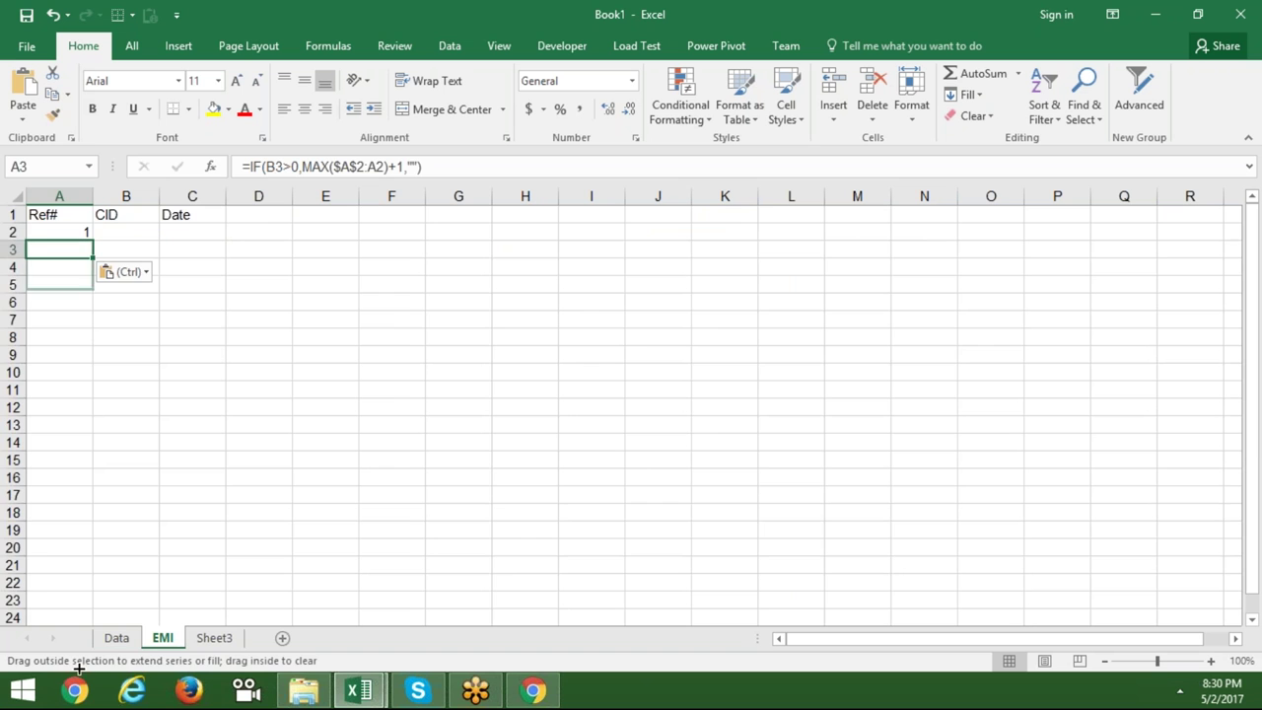
{"action": "left_click_drag", "start_coordinate": [97, 258], "coordinate": [99, 599]}
Step: Clear the Ref# numbering from A2 downward, leaving only the headings
{"action": "key", "text": "ctrl+Home"}
{"action": "key", "text": "Down"}
{"action": "key", "text": "Right"}
{"action": "key", "text": "Right"}
{"action": "key", "text": "Right"}
{"action": "key", "text": "Left"}
{"action": "key", "text": "Left"}
{"action": "key", "text": "Right"}
{"action": "key", "text": "Right"}
{"action": "key", "text": "Up"}
{"action": "key", "text": "Left"}
{"action": "key", "text": "Left"}
{"action": "key", "text": "Right"}
{"action": "key", "text": "Left"}
{"action": "key", "text": "Left"}
{"action": "key", "text": "Right"}
{"action": "key", "text": "Left"}
{"action": "key", "text": "Down"}
{"action": "key", "text": "ctrl+shift+Down"}
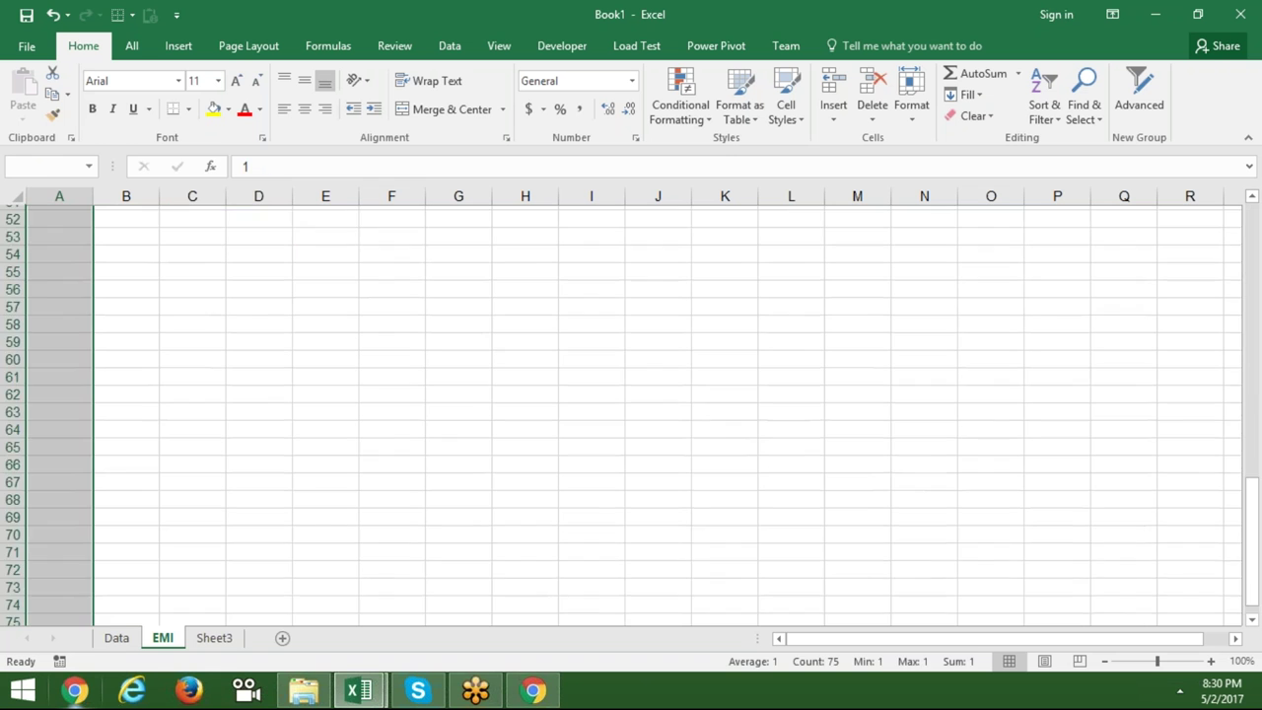
{"action": "key", "text": "ctrl+BackSpace"}
{"action": "key", "text": "Delete"}
{"action": "key", "text": "Up"}
{"action": "key", "text": "Right"}
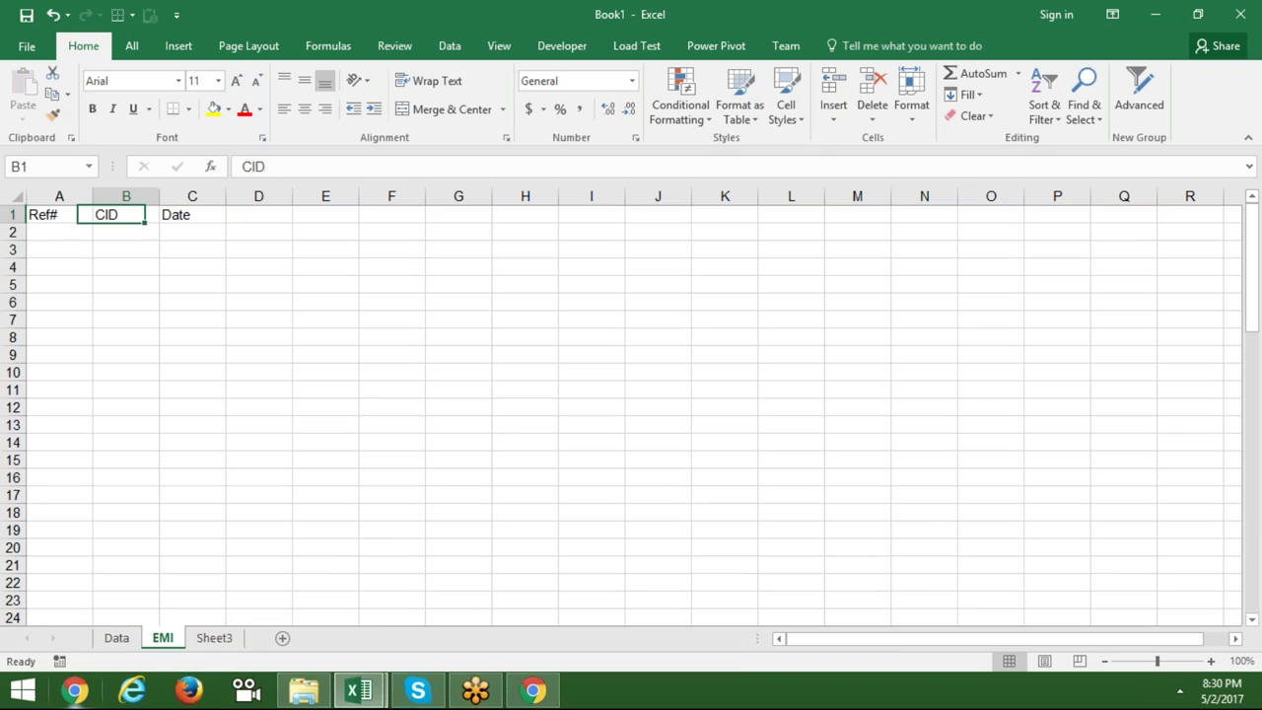
{"action": "key", "text": "Right"}
{"action": "key", "text": "Right"}
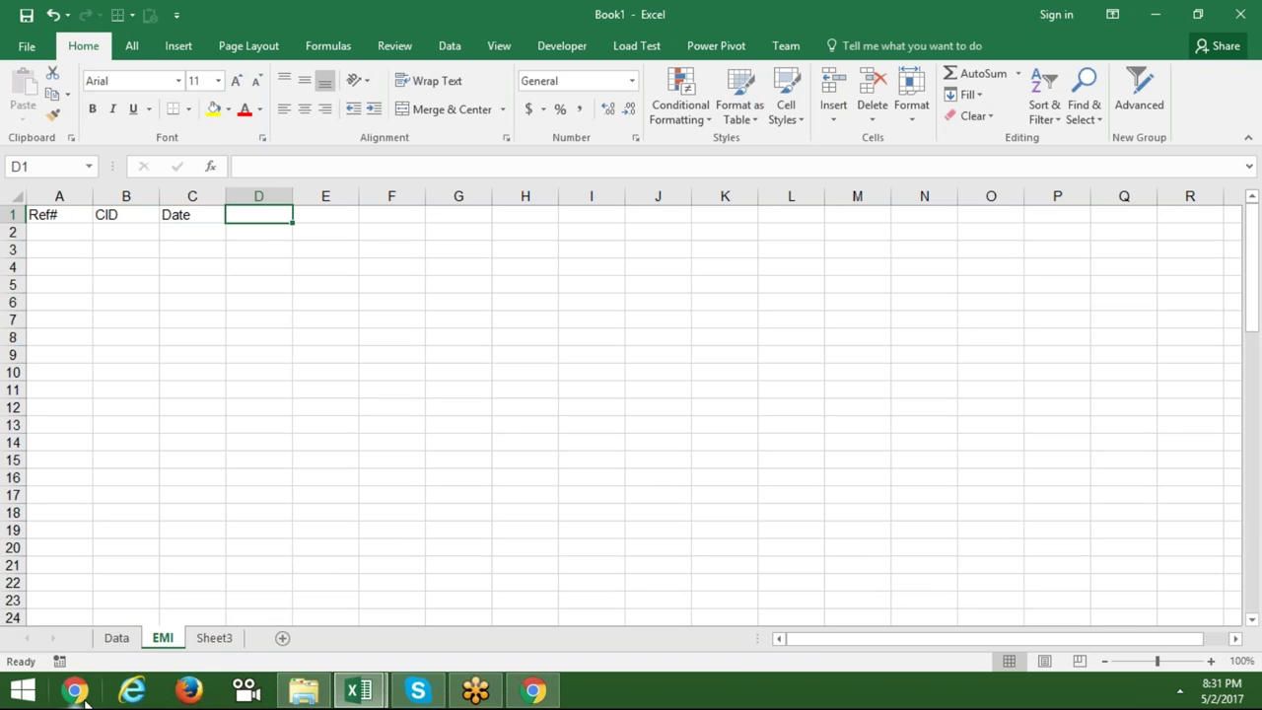
Step: On the Data sheet, select the Name, Mobile, Name, EMI and Due Date headings
{"action": "left_click", "coordinate": [117, 638]}
{"action": "left_click", "coordinate": [185, 217]}
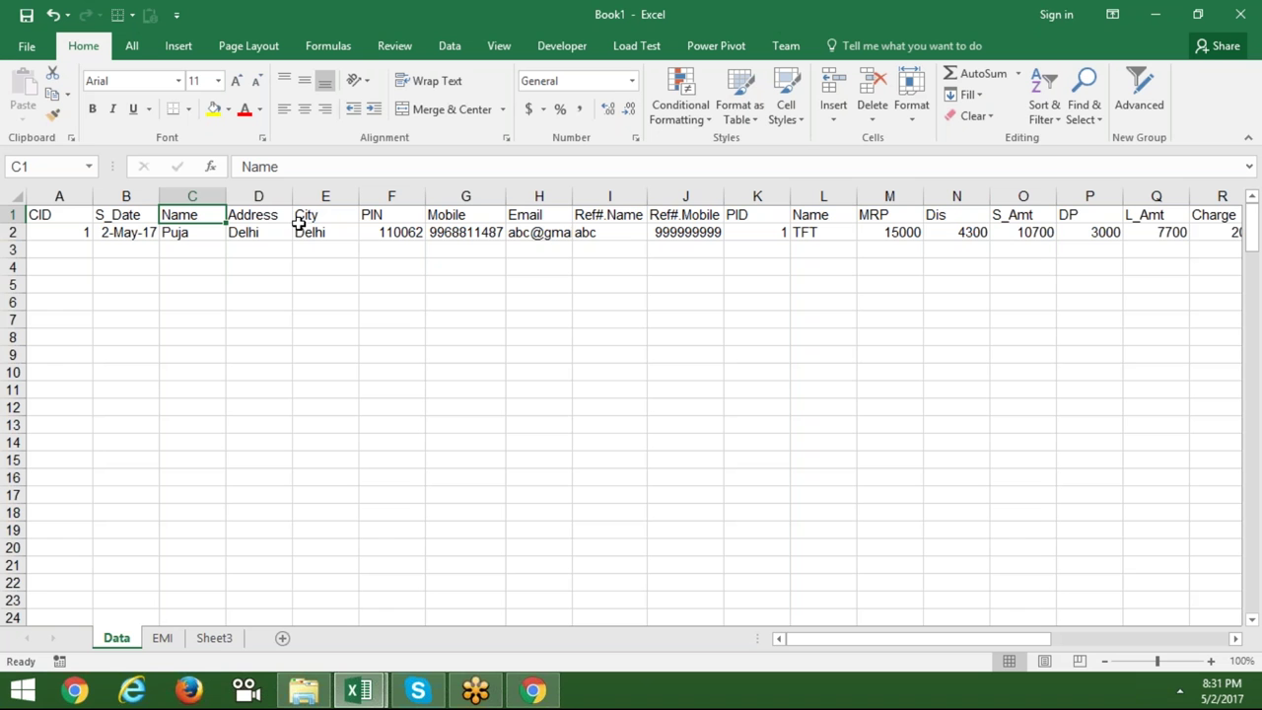
{"action": "key", "text": "shift+Right"}
{"action": "key", "text": "shift+Right"}
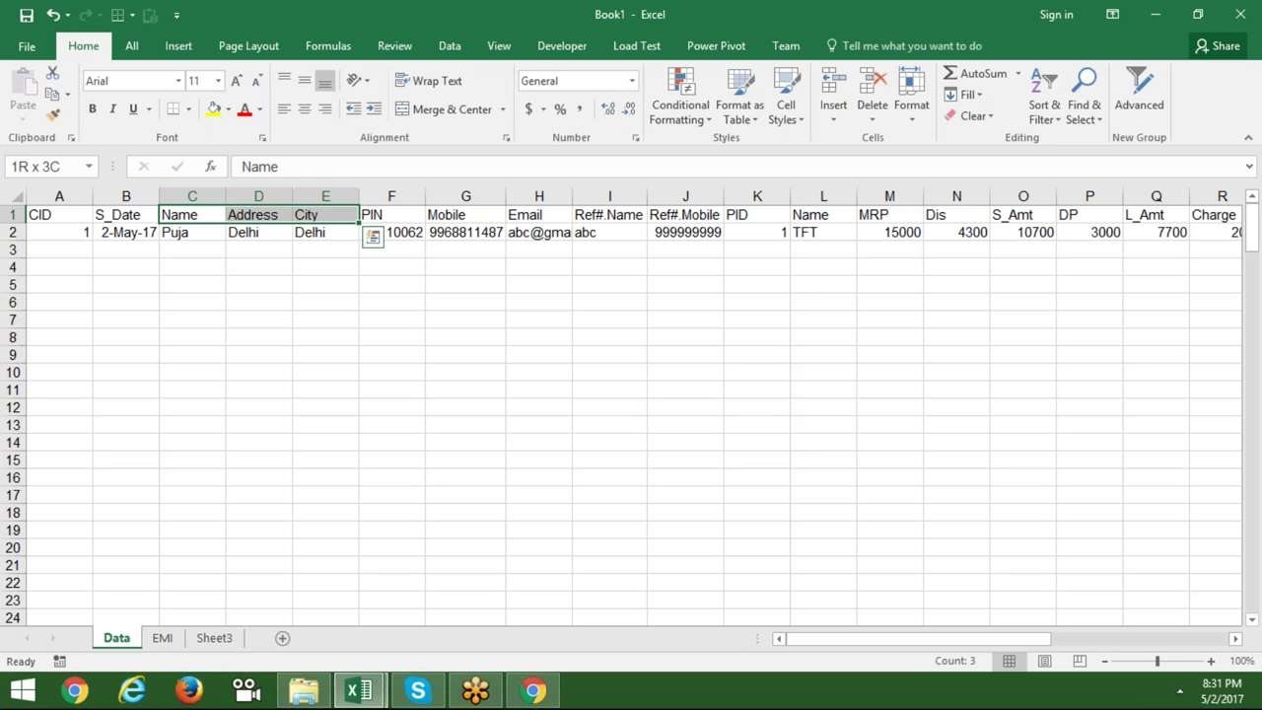
{"action": "key", "text": "Left"}
{"action": "key", "text": "Right"}
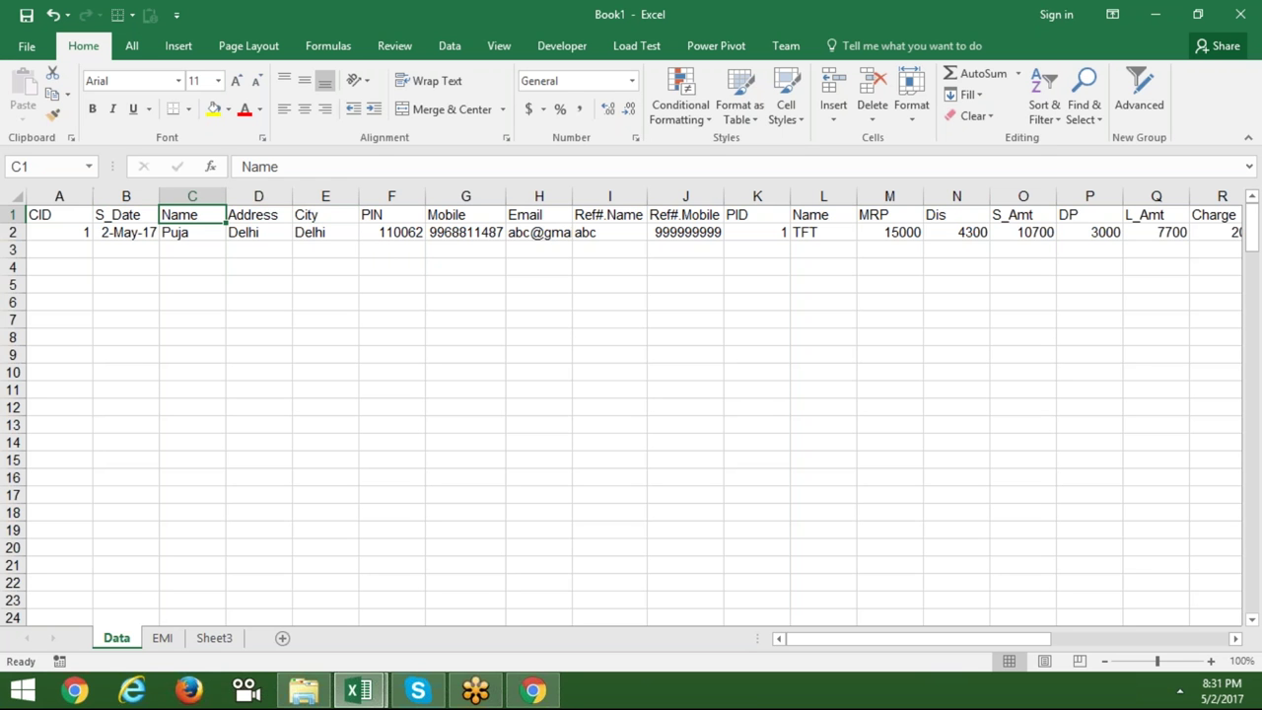
{"action": "left_click", "coordinate": [454, 216], "text": "ctrl"}
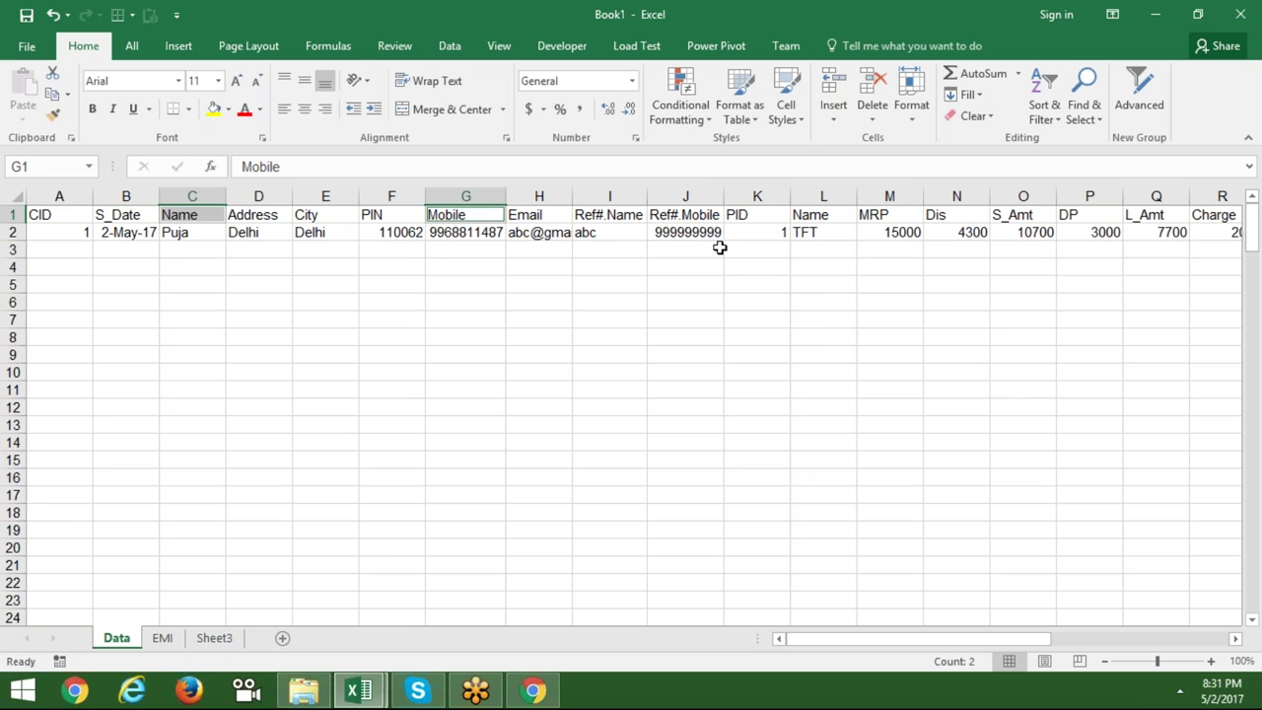
{"action": "left_click", "coordinate": [824, 215], "text": "ctrl"}
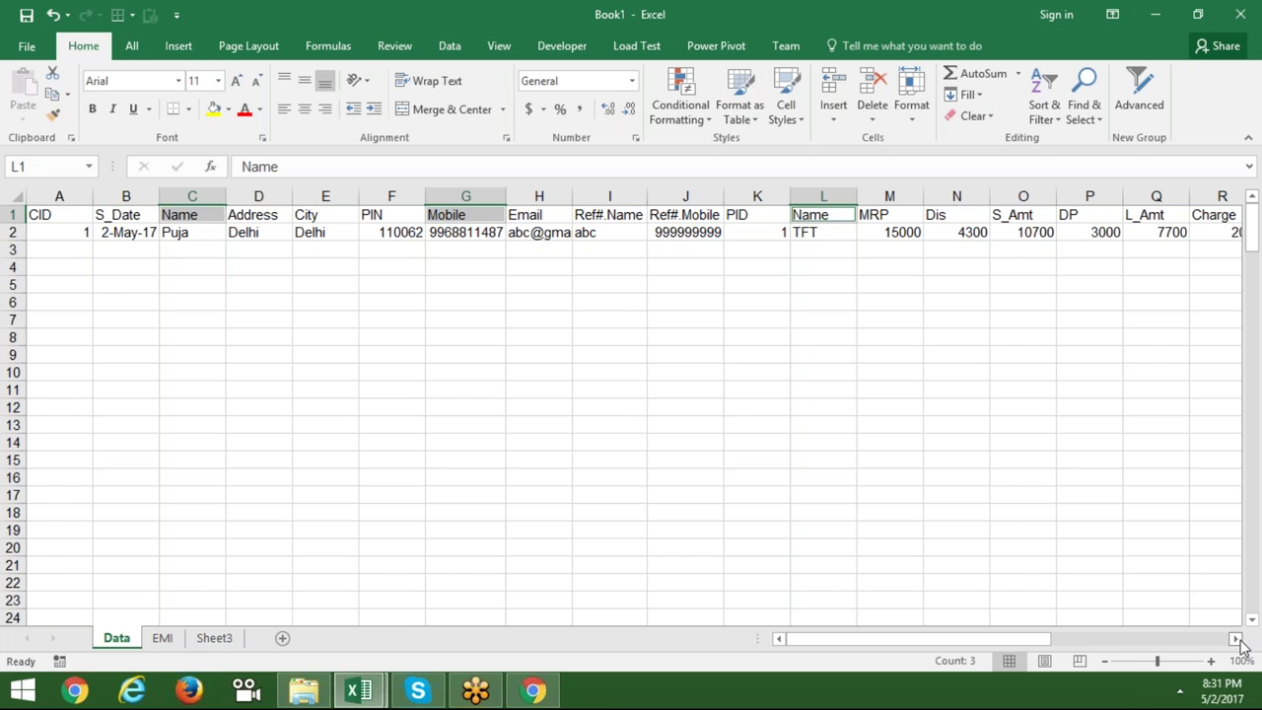
{"action": "left_click_drag", "start_coordinate": [1240, 642], "coordinate": [1240, 642]}
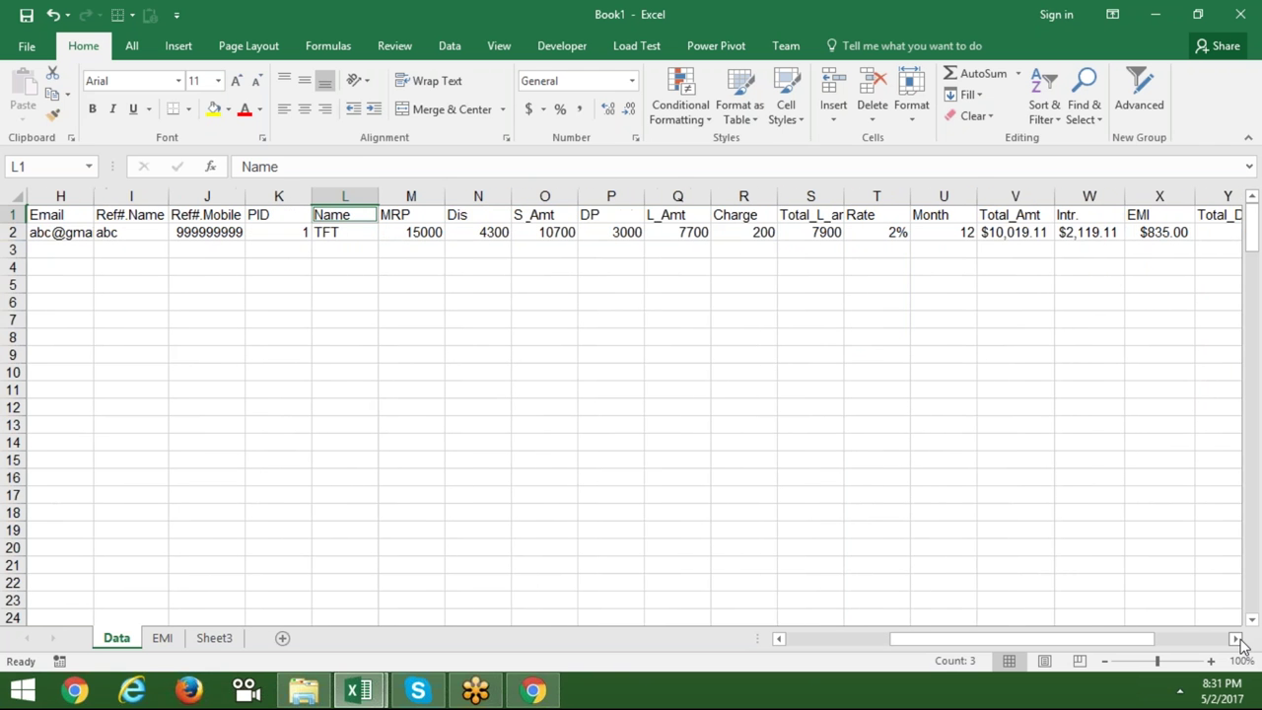
{"action": "left_click", "coordinate": [1153, 218], "text": "ctrl"}
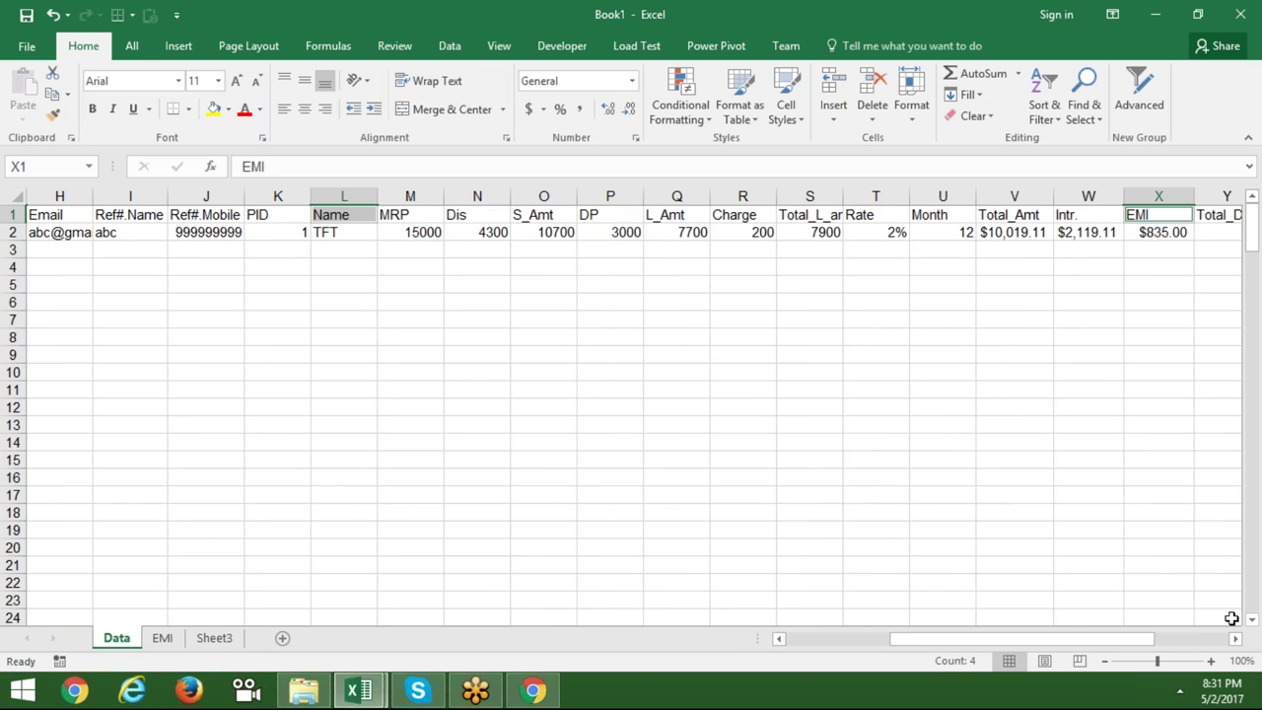
{"action": "left_click", "coordinate": [1235, 641]}
{"action": "left_click", "coordinate": [1235, 642]}
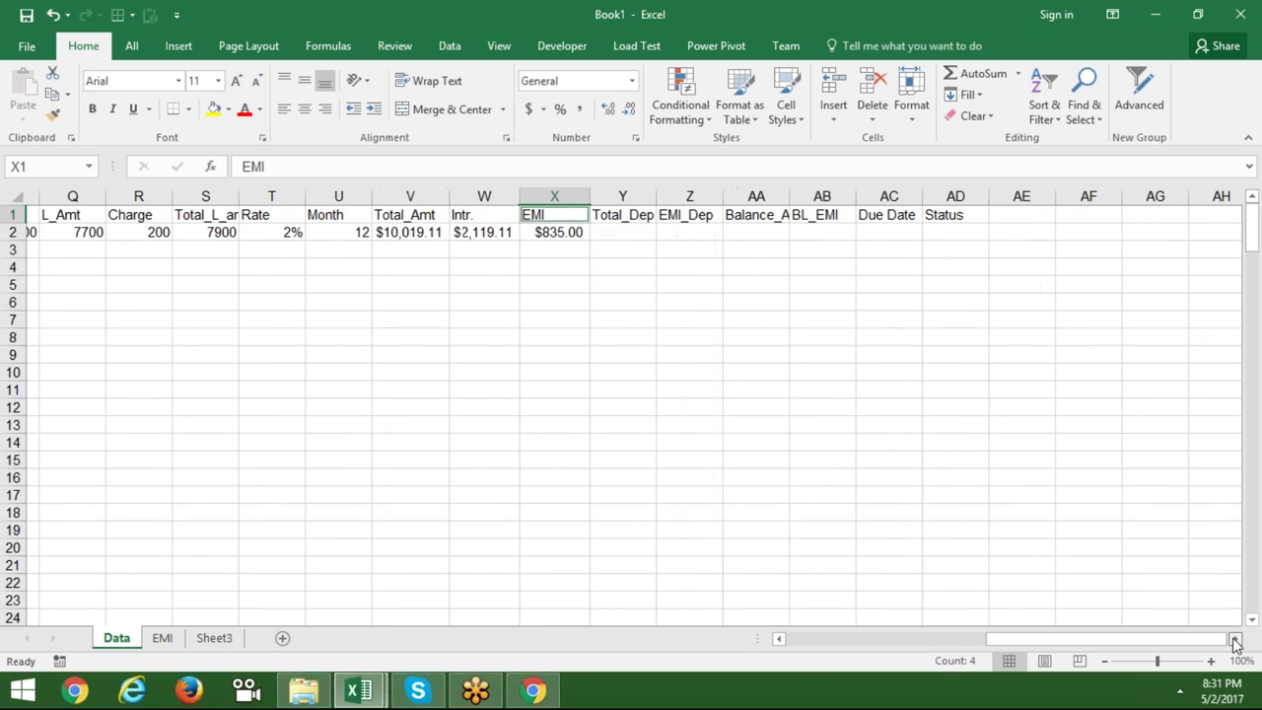
{"action": "left_click", "coordinate": [888, 215], "text": "ctrl"}
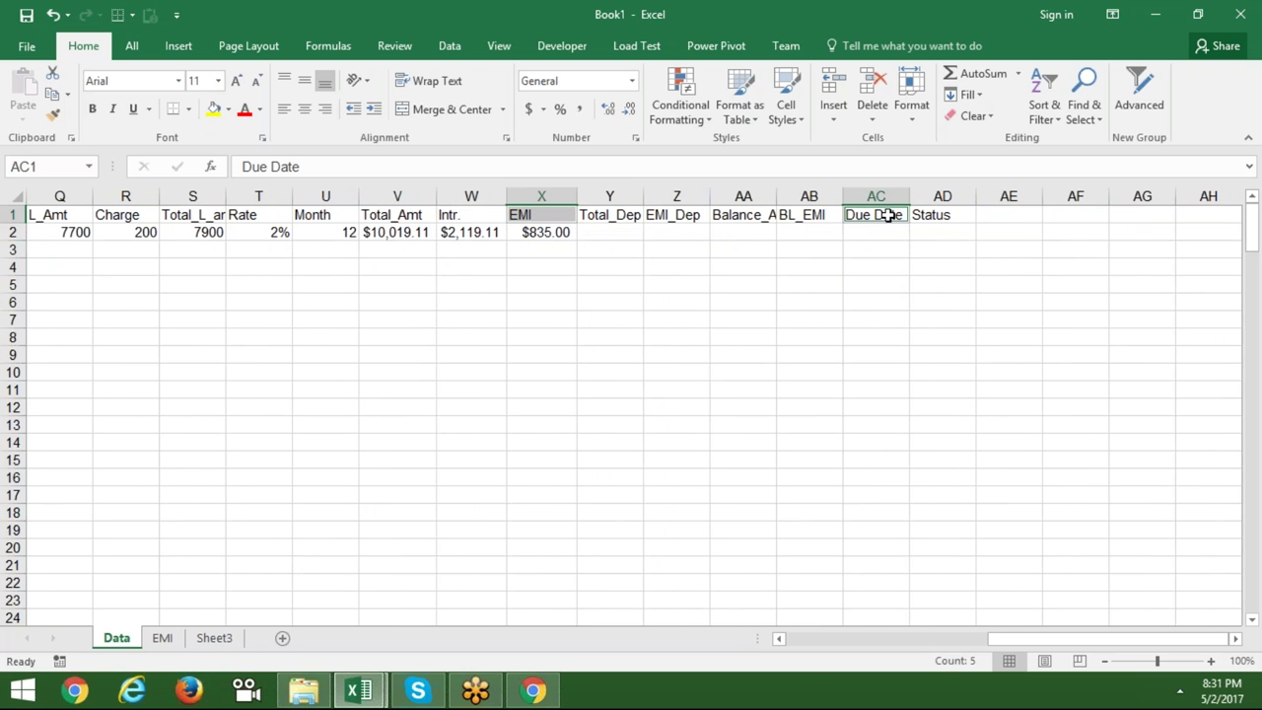
Step: Paste the copied headings into the EMI sheet starting at D1
{"action": "key", "text": "ctrl+c"}
{"action": "left_click", "coordinate": [165, 639]}
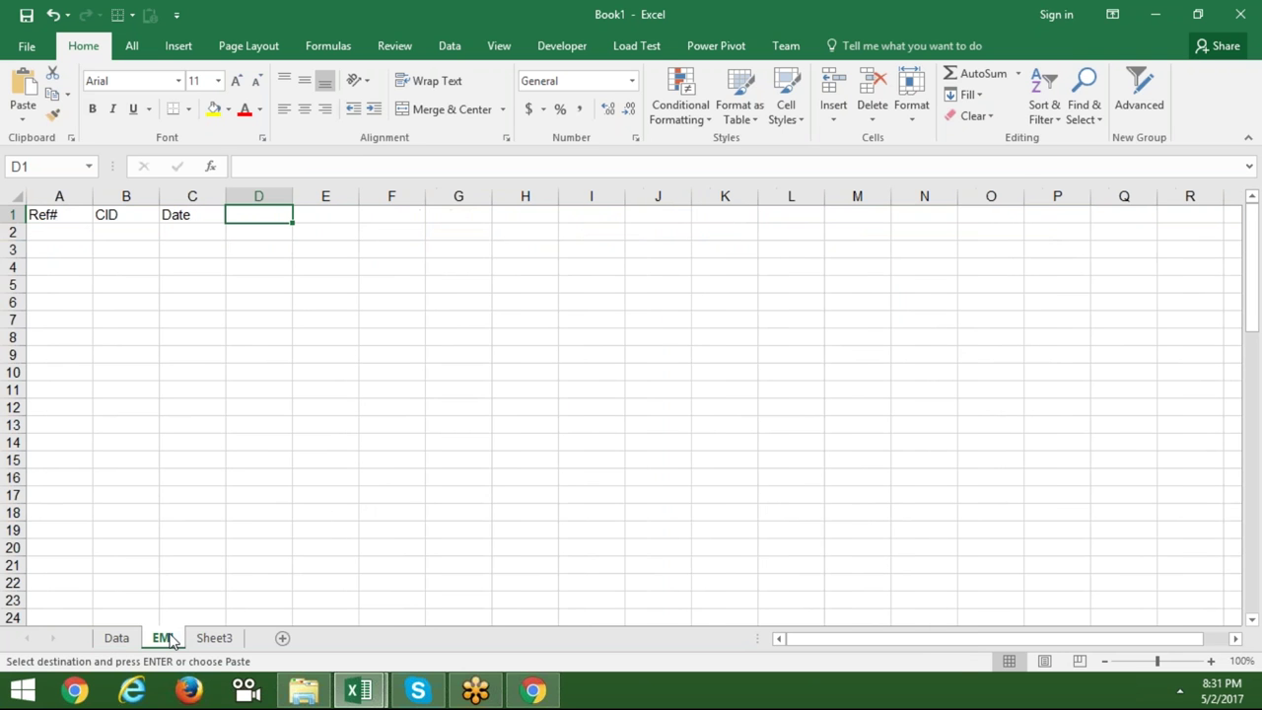
{"action": "key", "text": "ctrl+v"}
{"action": "left_click", "coordinate": [223, 389]}
{"action": "left_click", "coordinate": [125, 638]}
Step: Enter =DAY(B2) in the Data sheet's Due Date cell AC2
{"action": "key", "text": "Escape"}
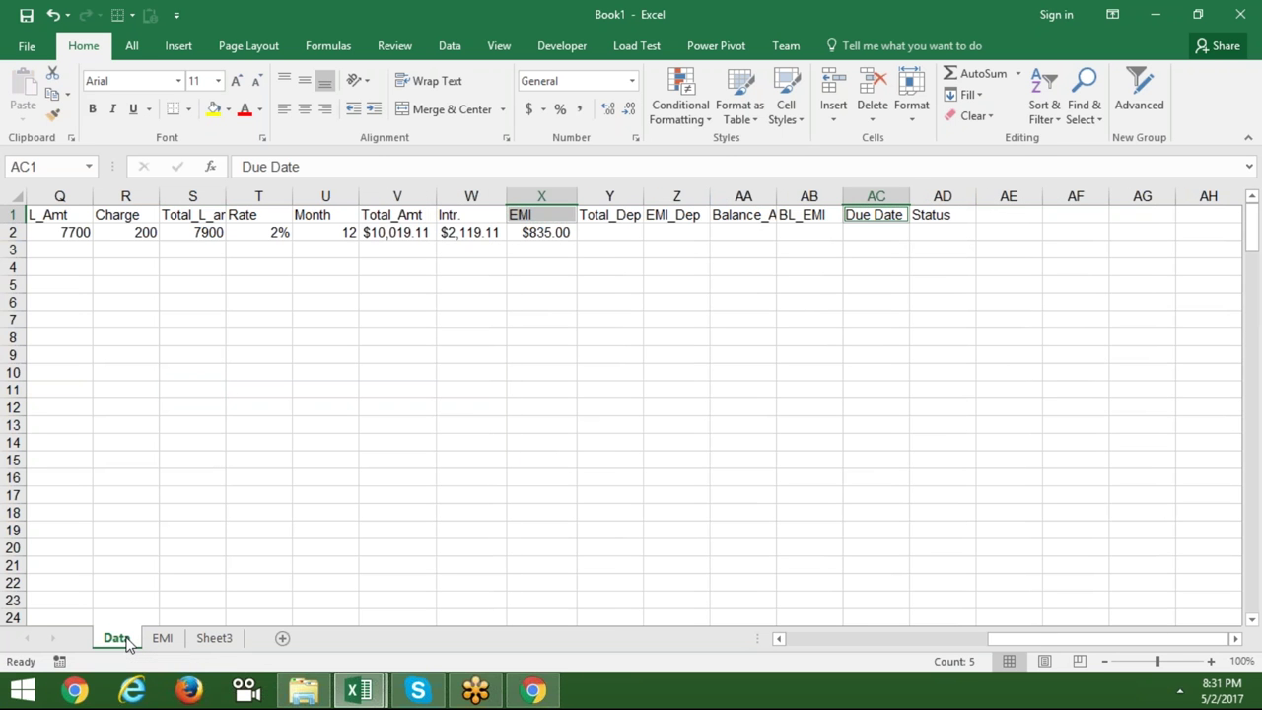
{"action": "key", "text": "Down"}
{"action": "type", "text": "=day"}
{"action": "key", "text": "Tab"}
{"action": "key", "text": "Left"}
{"action": "key", "text": "Left"}
{"action": "key", "text": "Left"}
{"action": "key", "text": "Left"}
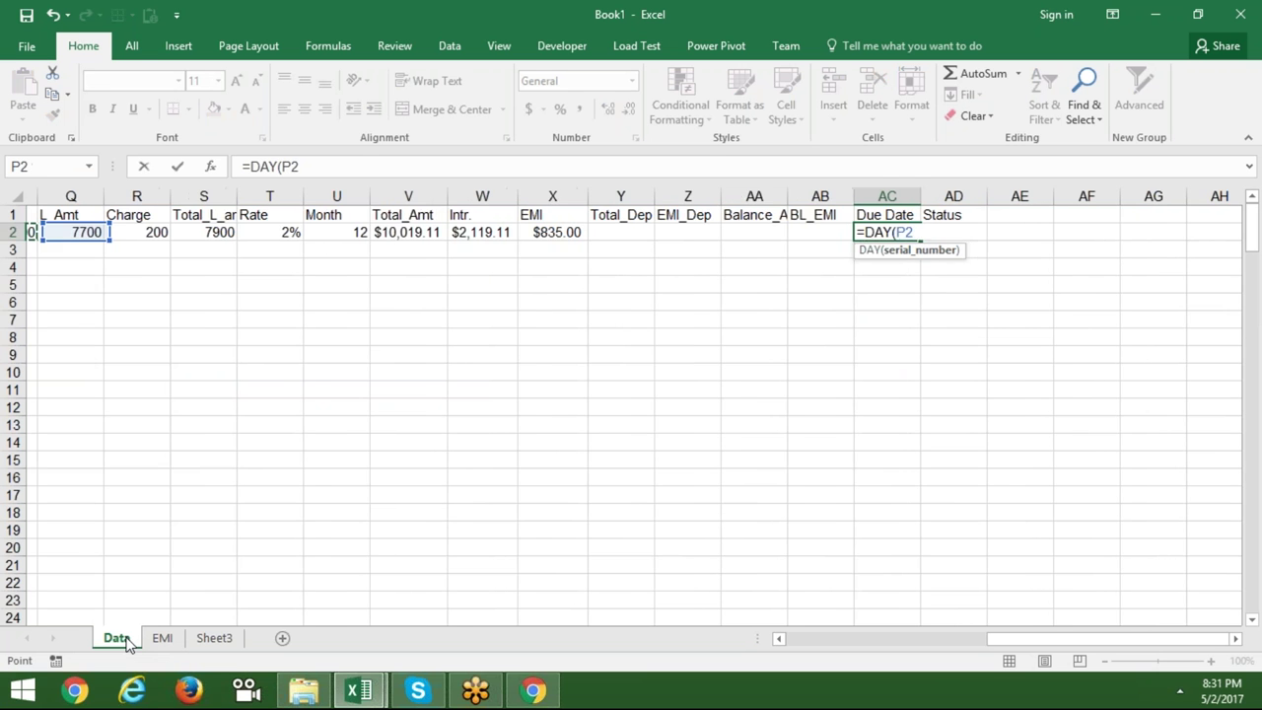
{"action": "key", "text": "Left"}
{"action": "key", "text": "Left"}
{"action": "key", "text": "Left"}
{"action": "key", "text": "Right"}
{"action": "key", "text": "Return"}
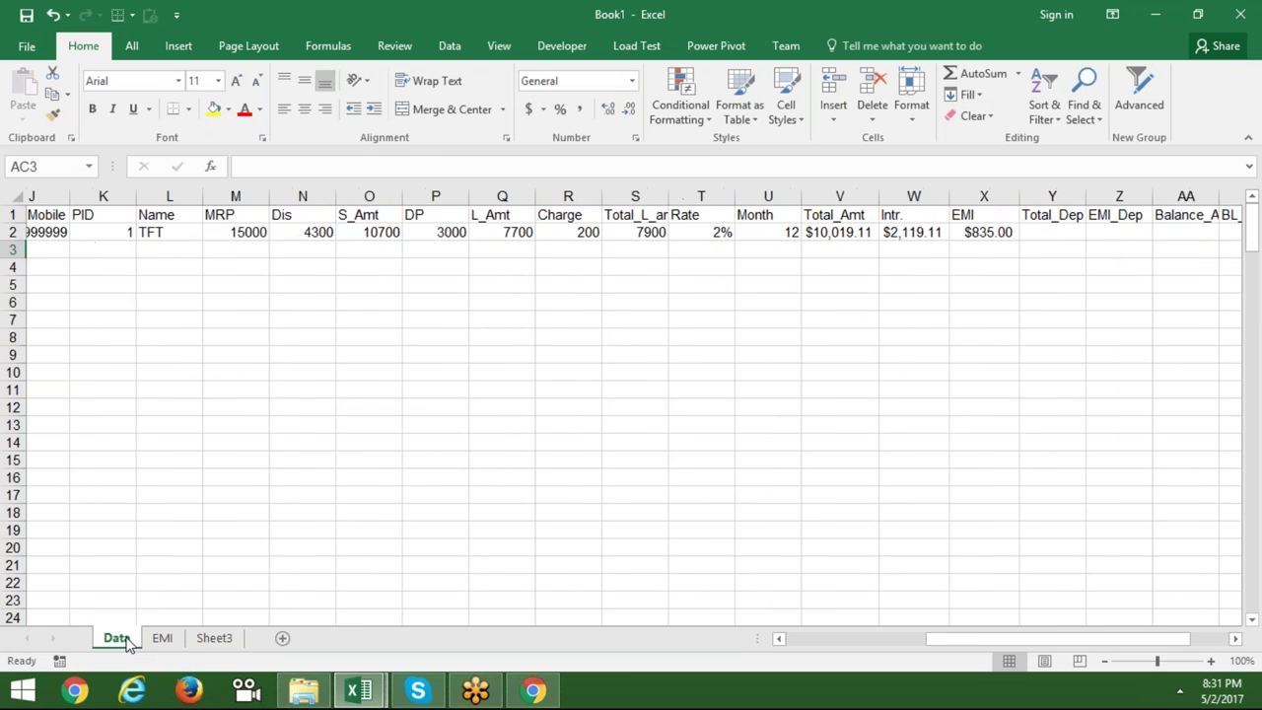
{"action": "key", "text": "Up"}
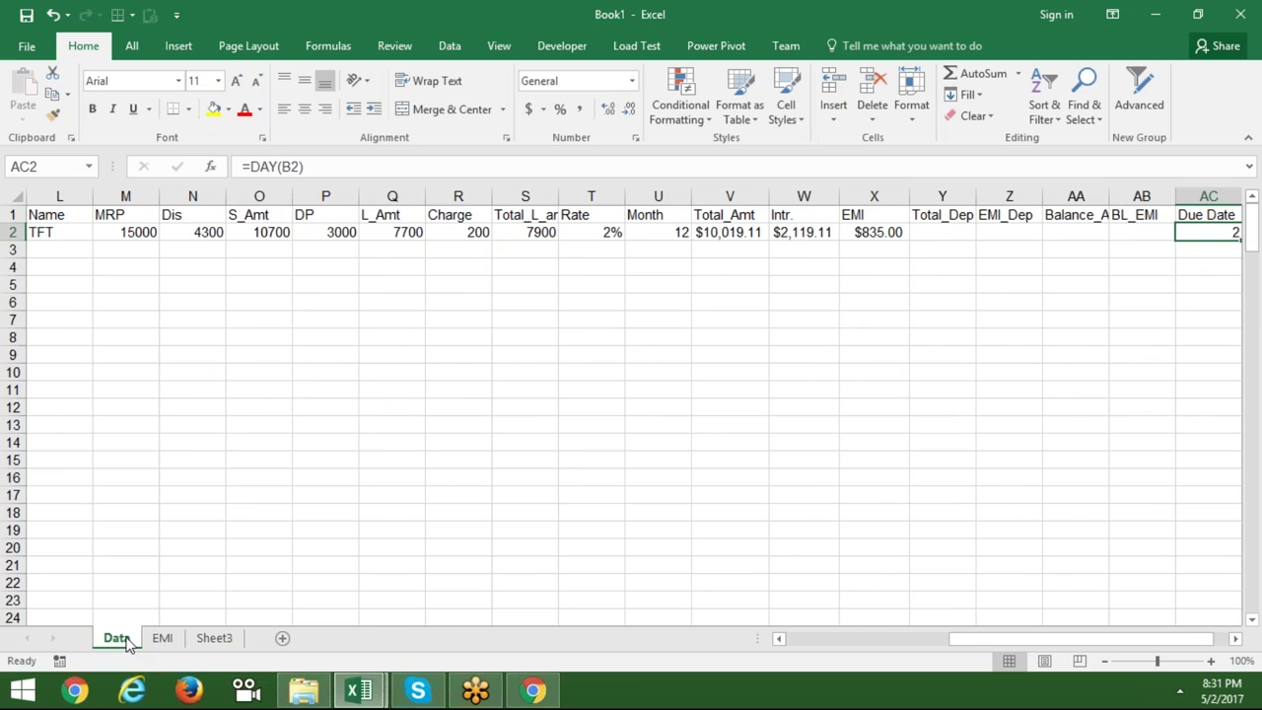
{"action": "key", "text": "Right"}
{"action": "key", "text": "Left"}
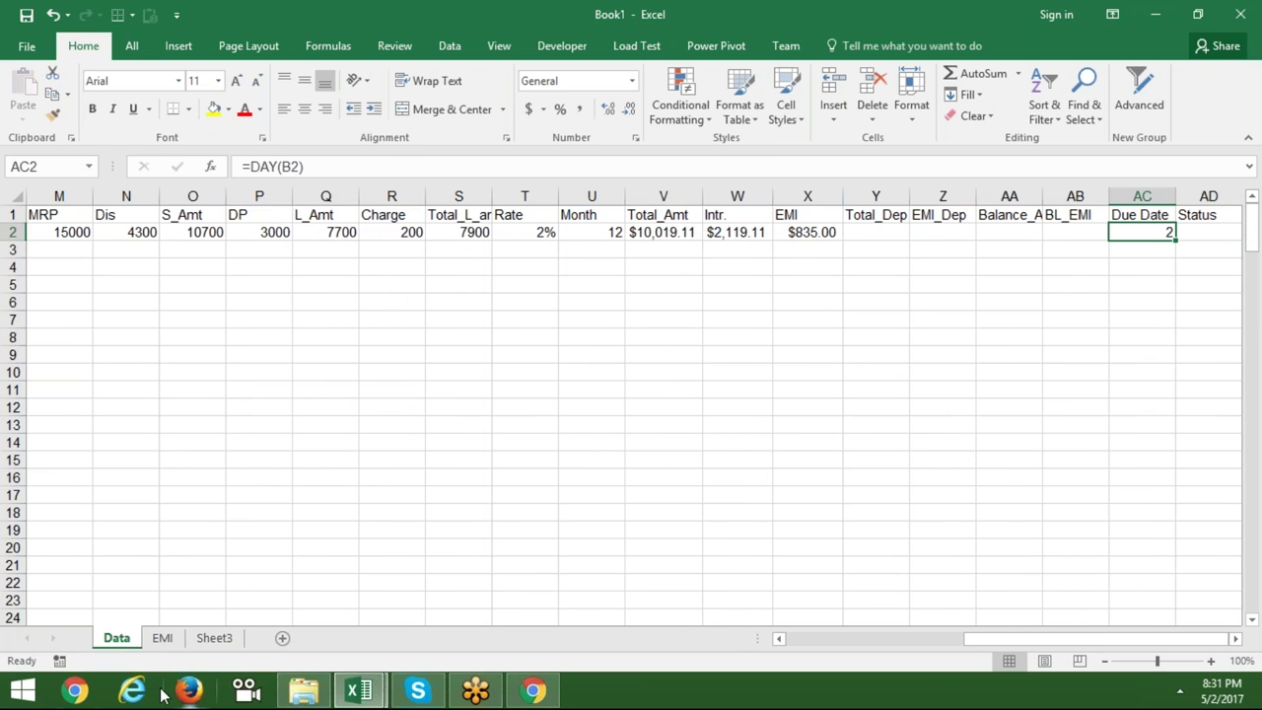
Step: Check the EMI sheet's CID and Date cells, then re-confirm AC2's DAY formula showing 2
{"action": "left_click", "coordinate": [163, 639]}
{"action": "left_click", "coordinate": [148, 234]}
{"action": "left_click", "coordinate": [187, 236]}
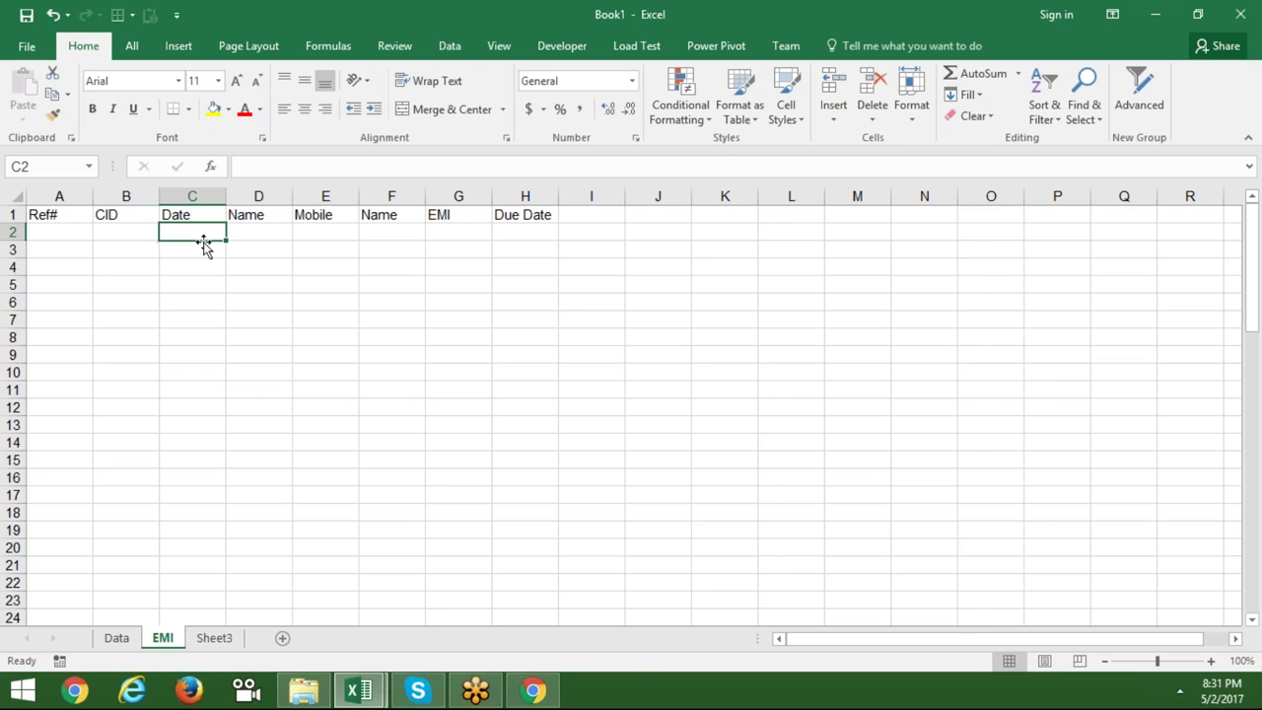
{"action": "left_click", "coordinate": [116, 639]}
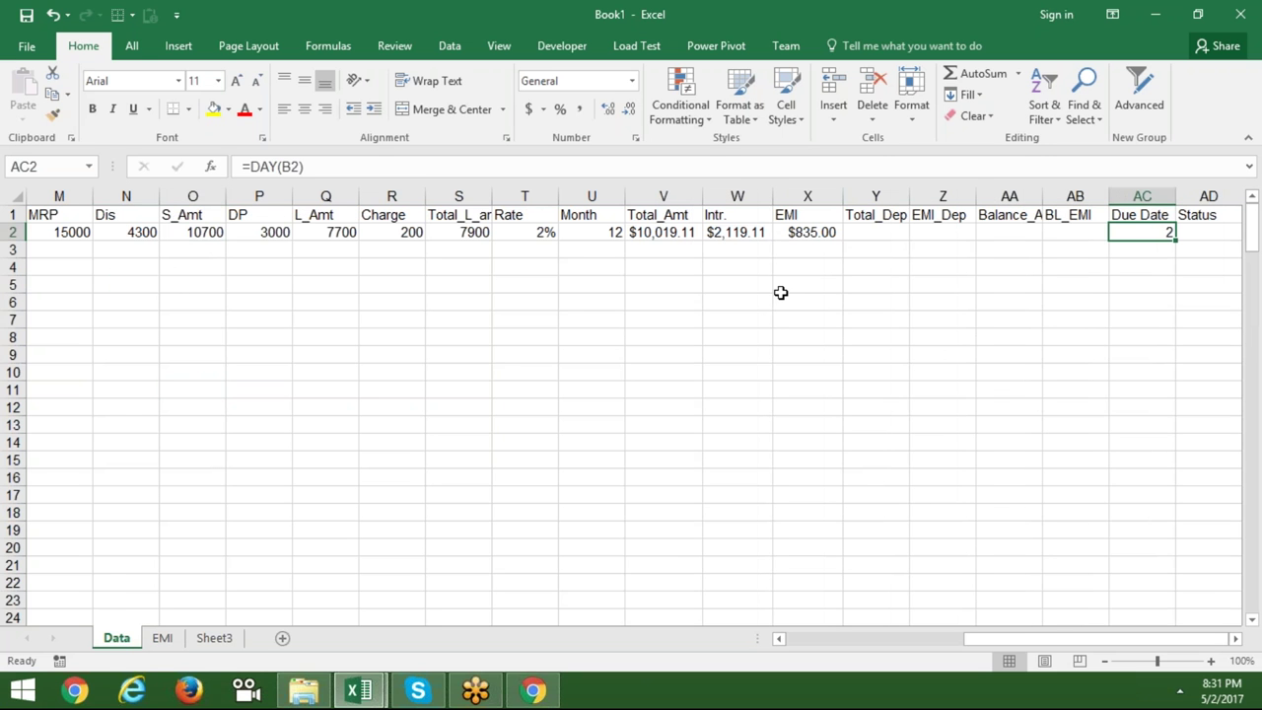
{"action": "double_click", "coordinate": [1124, 231]}
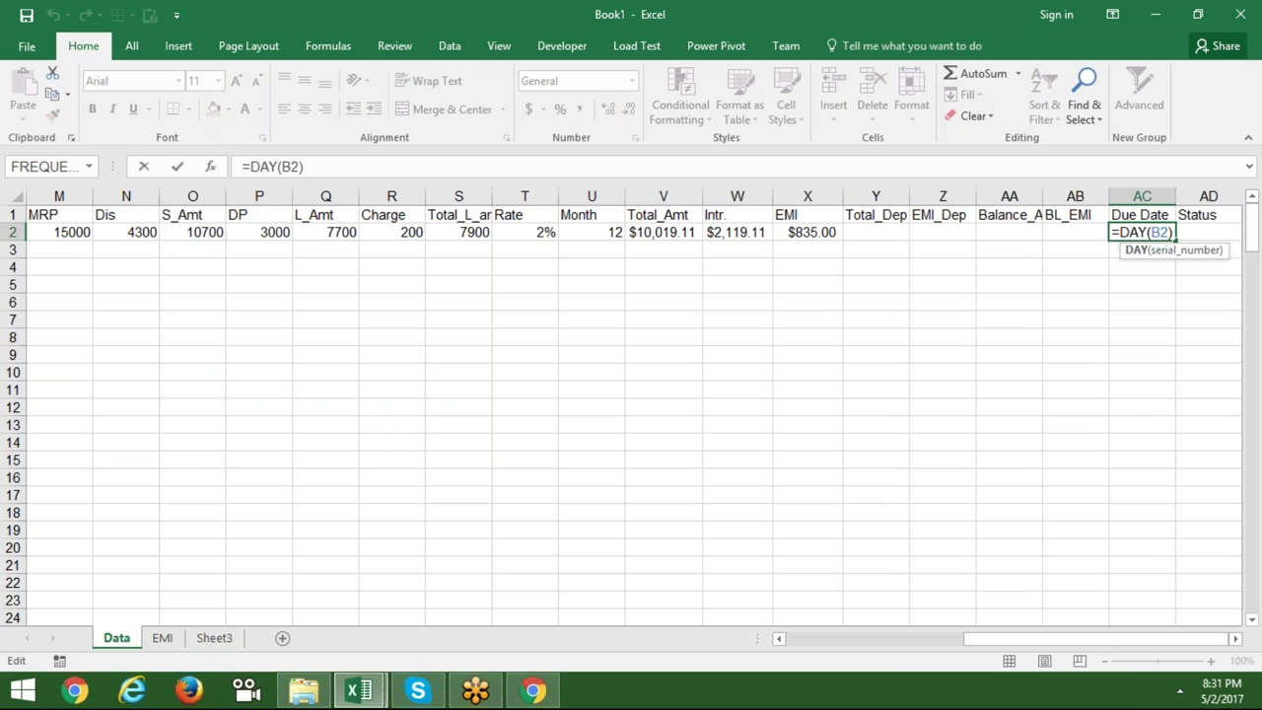
{"action": "left_click_drag", "start_coordinate": [1065, 639], "coordinate": [854, 685]}
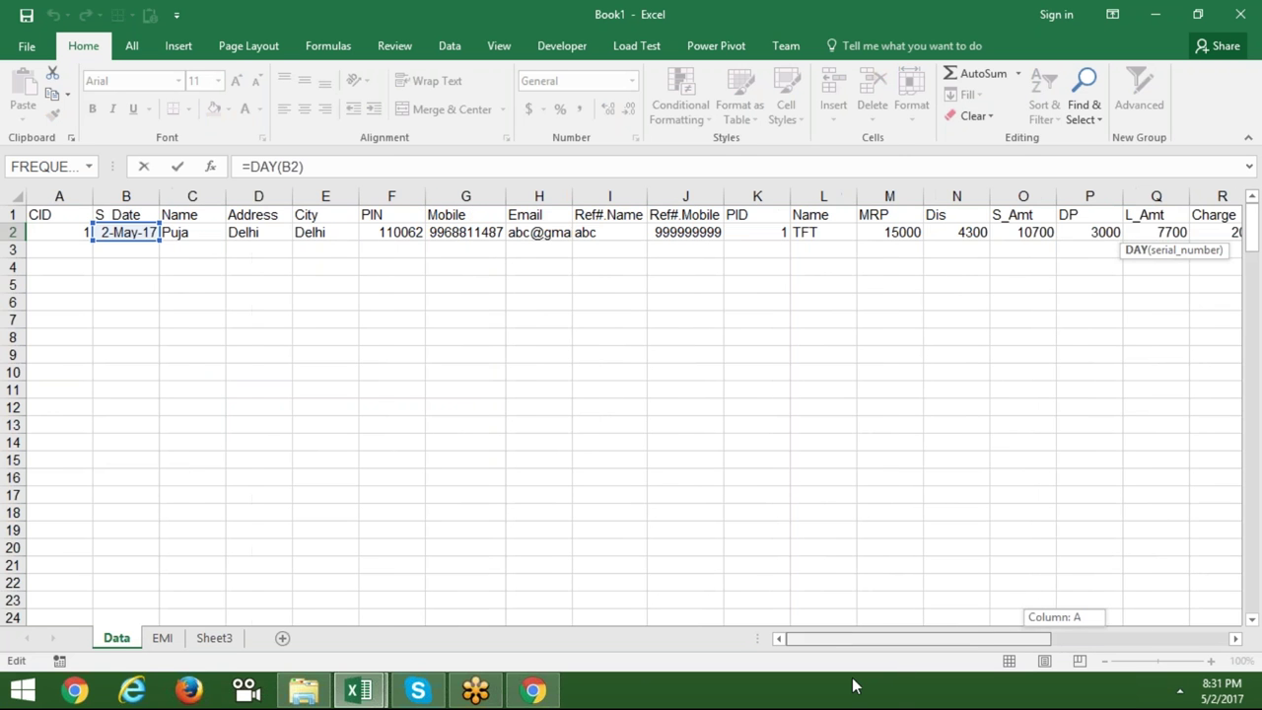
{"action": "key", "text": "ctrl+Return"}
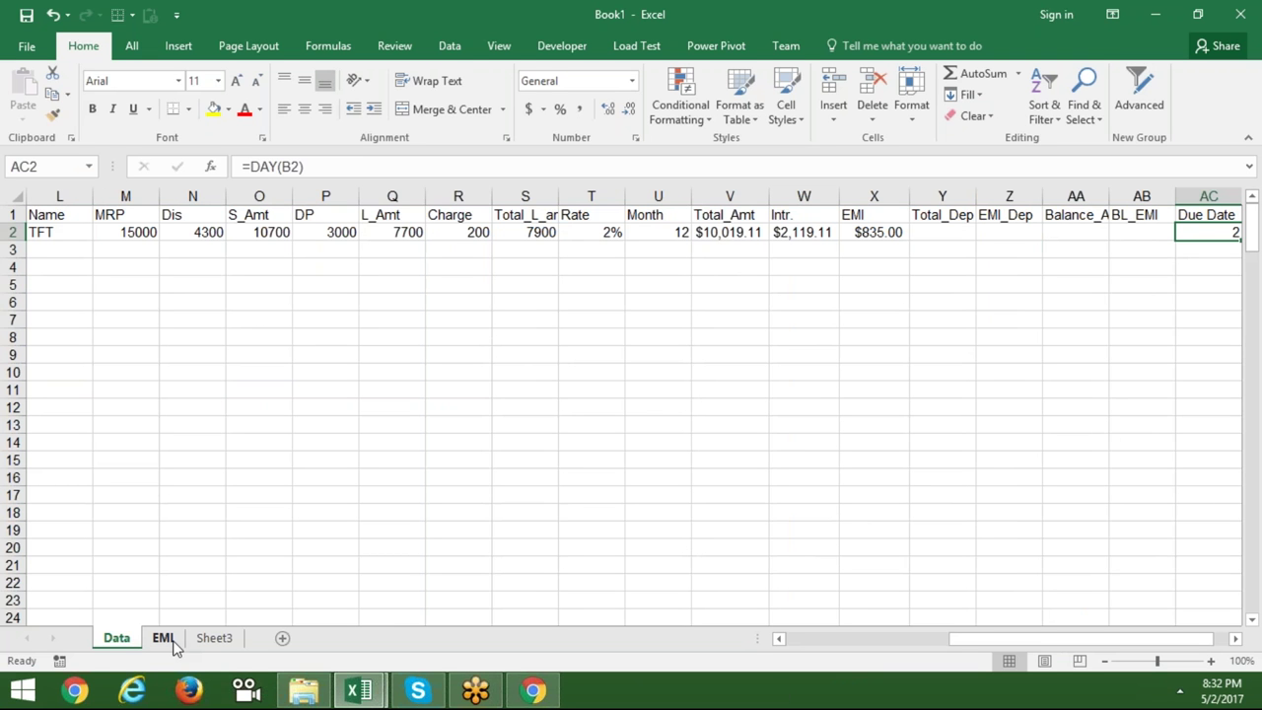
{"action": "left_click", "coordinate": [163, 638]}
Step: Start a VLOOKUP in EMI cell D2 using the CID in B2 as lookup value
{"action": "key", "text": "Left"}
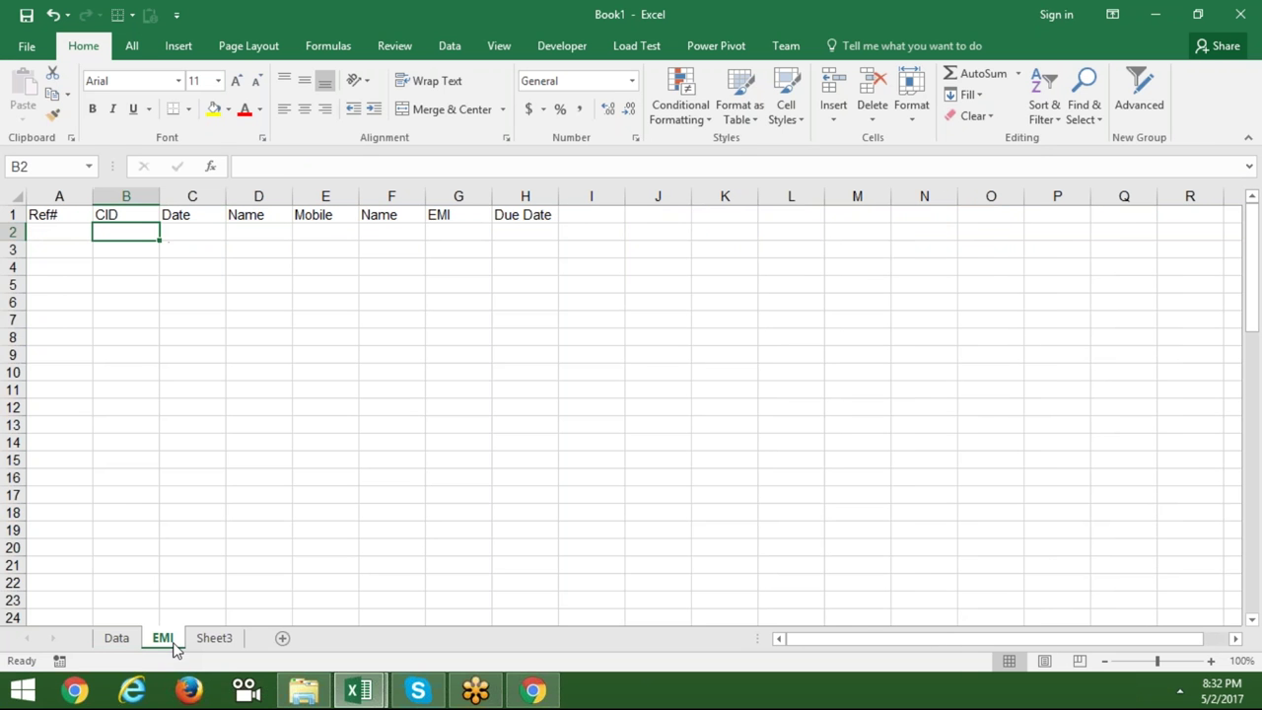
{"action": "key", "text": "Left"}
{"action": "key", "text": "Right"}
{"action": "key", "text": "Right"}
{"action": "key", "text": "Left"}
{"action": "key", "text": "Left"}
{"action": "key", "text": "Right"}
{"action": "key", "text": "Down"}
{"action": "key", "text": "Down"}
{"action": "key", "text": "Up"}
{"action": "key", "text": "Up"}
{"action": "key", "text": "Right"}
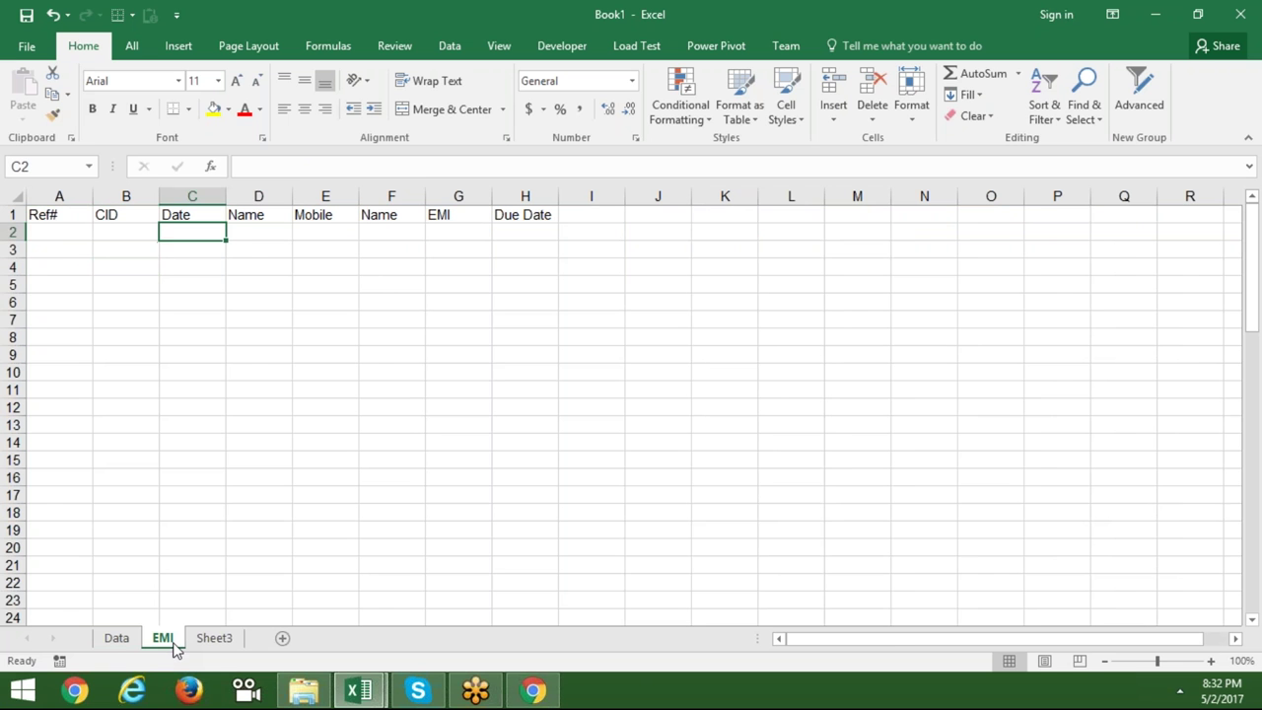
{"action": "key", "text": "Right"}
{"action": "type", "text": "=vl"}
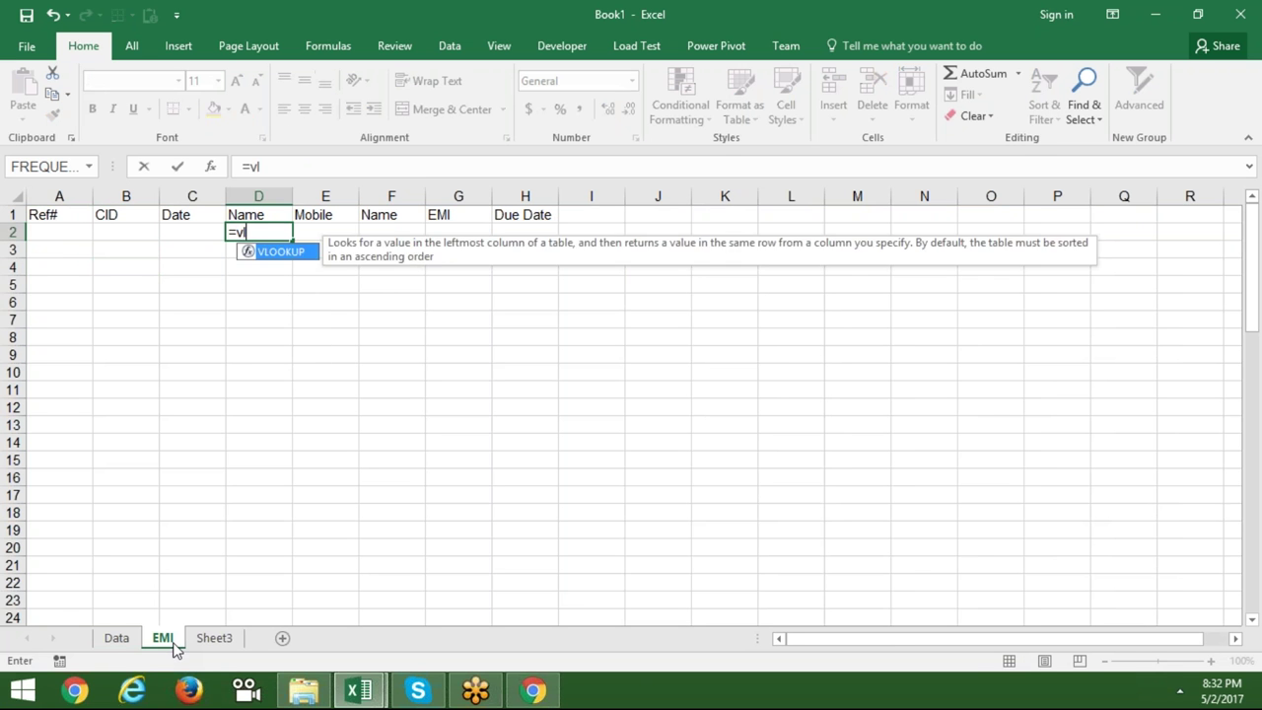
{"action": "key", "text": "Tab"}
{"action": "key", "text": "Left"}
{"action": "key", "text": "Left"}
{"action": "type", "text": ","}
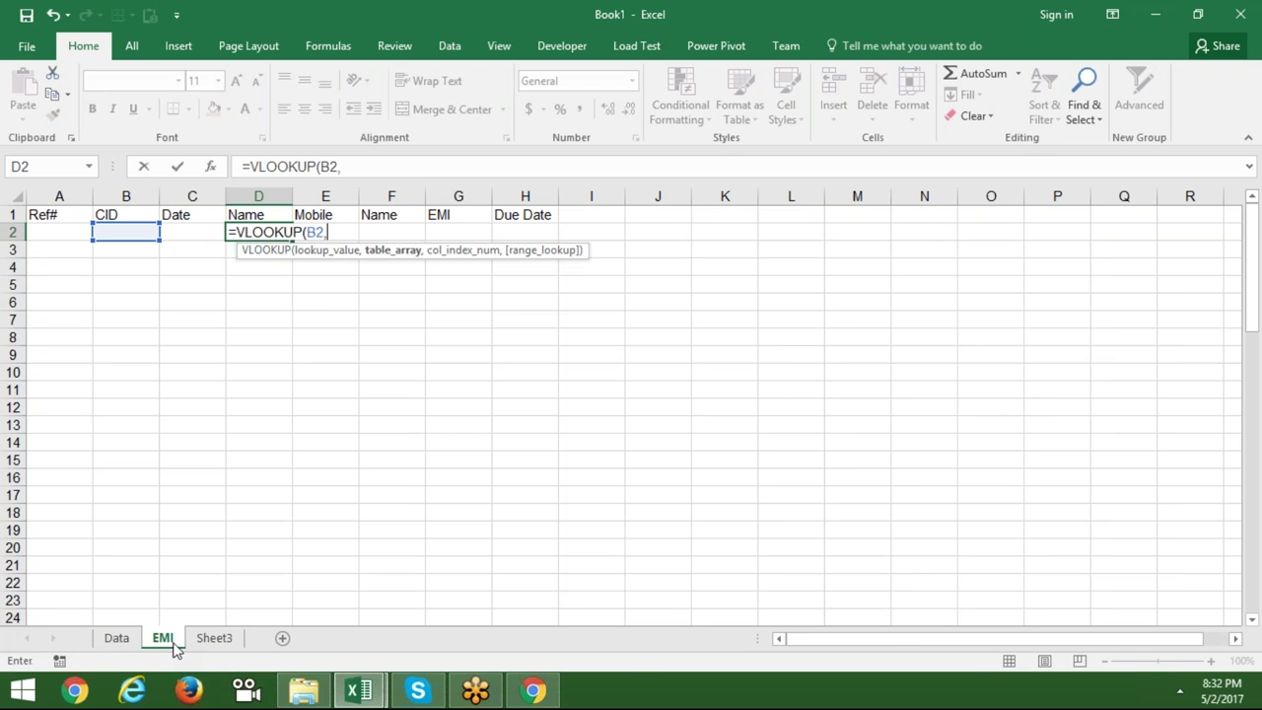
Step: Use Data!A:AD as the lookup table with exact match and commit the formula
{"action": "left_click", "coordinate": [134, 638]}
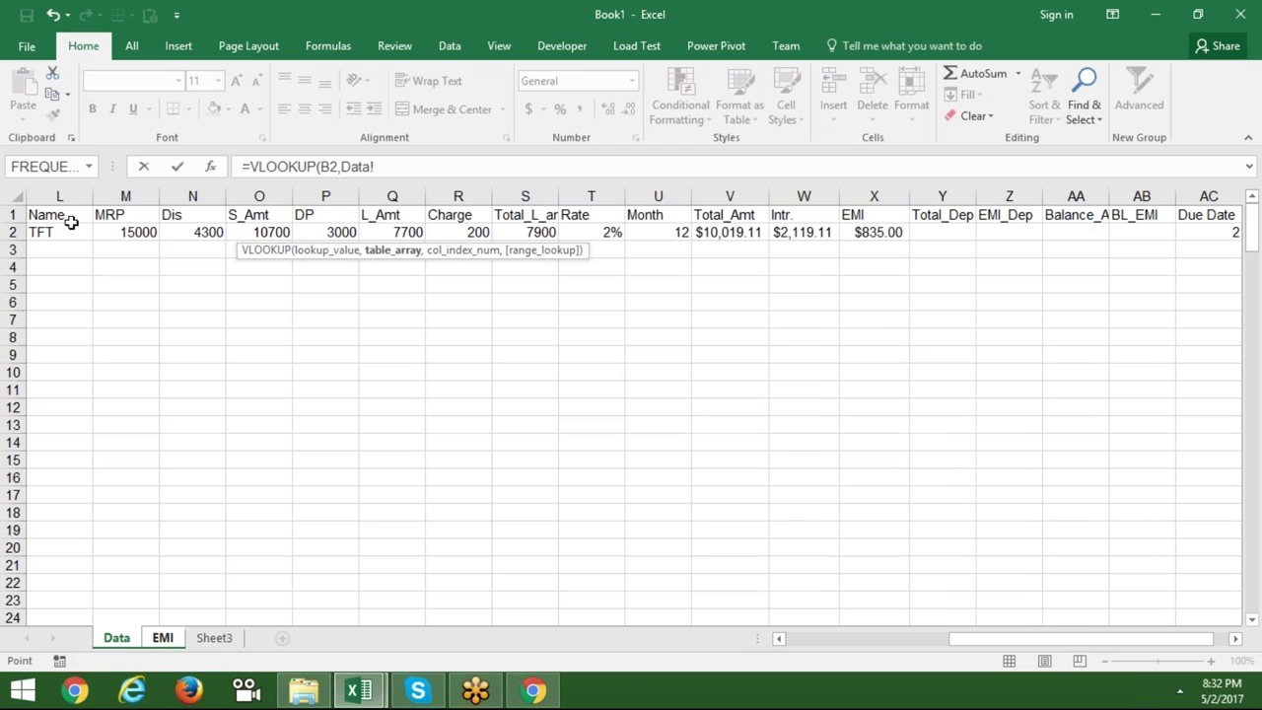
{"action": "left_click", "coordinate": [56, 221]}
{"action": "key", "text": "ctrl+Home"}
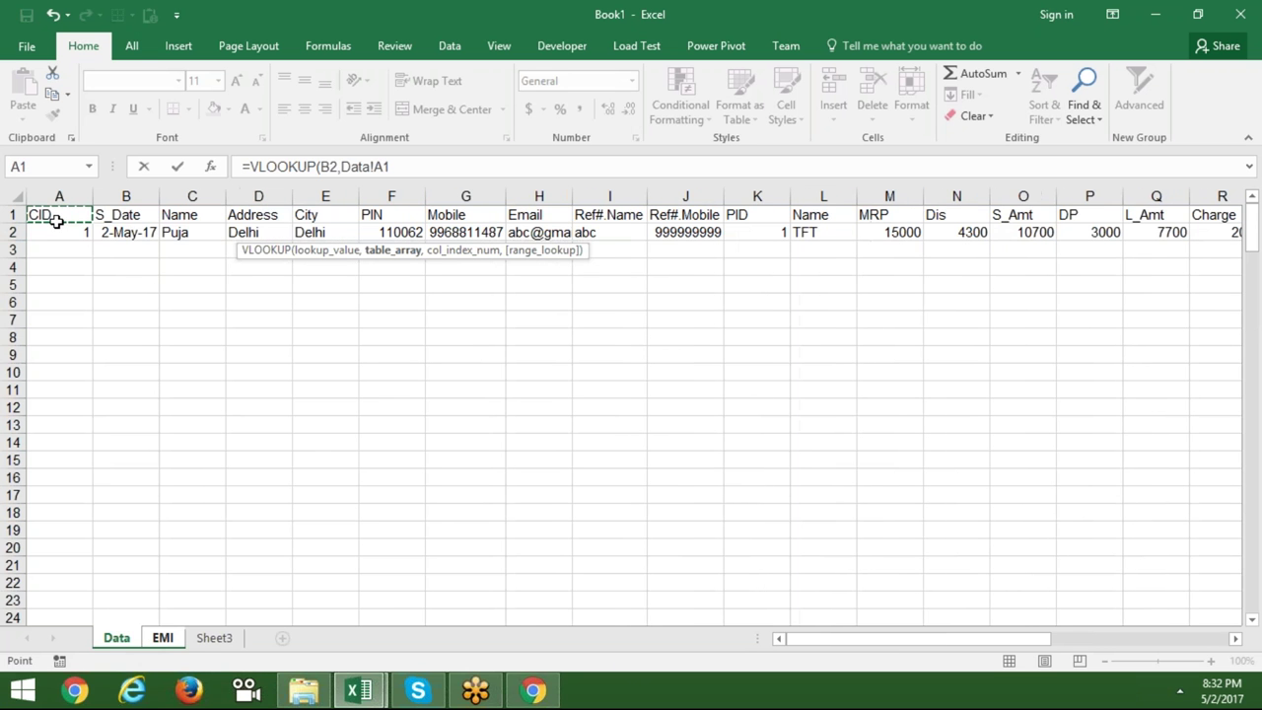
{"action": "left_click_drag", "start_coordinate": [58, 197], "coordinate": [1257, 230]}
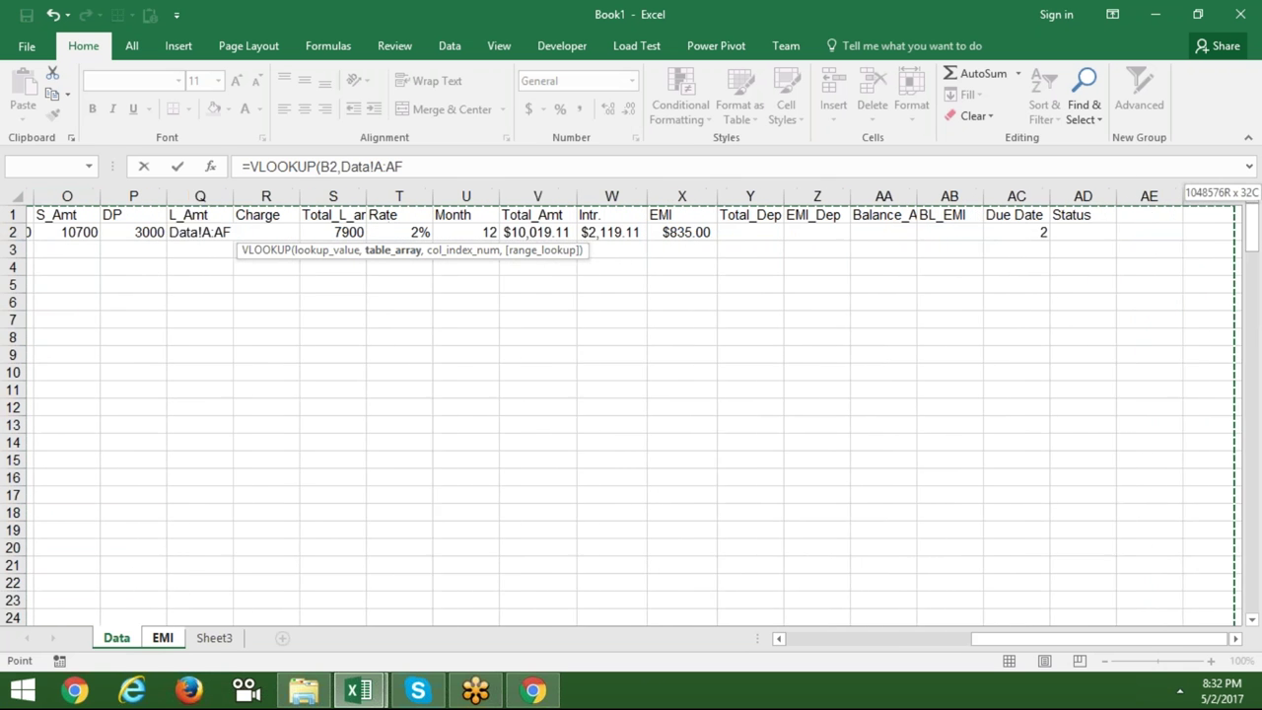
{"action": "left_click_drag", "start_coordinate": [1257, 231], "coordinate": [1093, 243]}
{"action": "type", "text": ","}
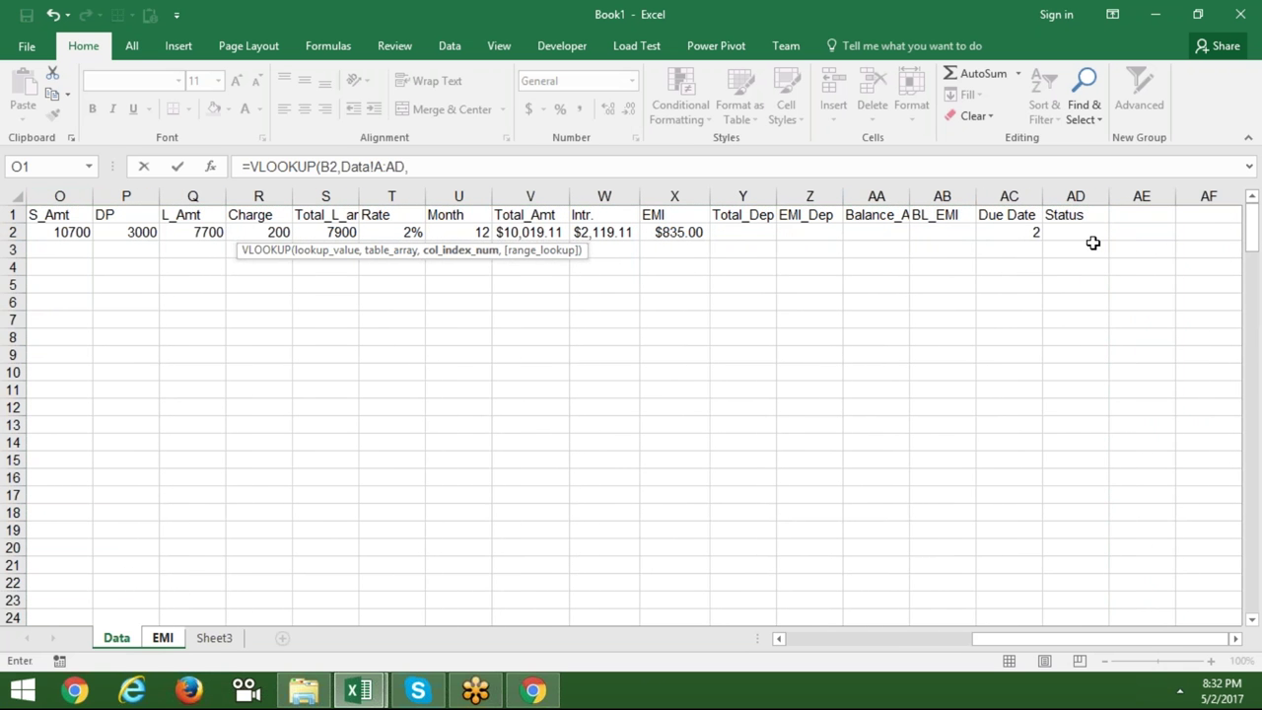
{"action": "type", "text": ",0"}
{"action": "key", "text": "Return"}
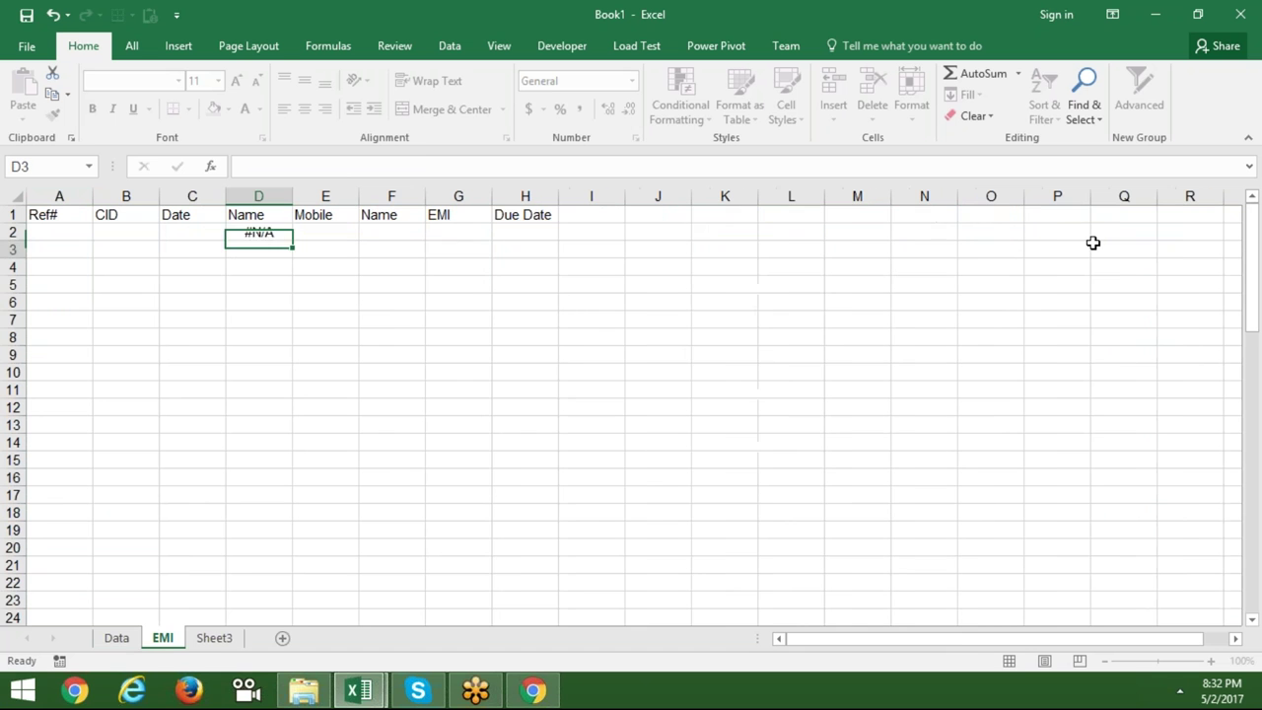
Step: Replace the fixed column number with MATCH(D1,Data!1:1,0) to pick the column by header
{"action": "key", "text": "Up"}
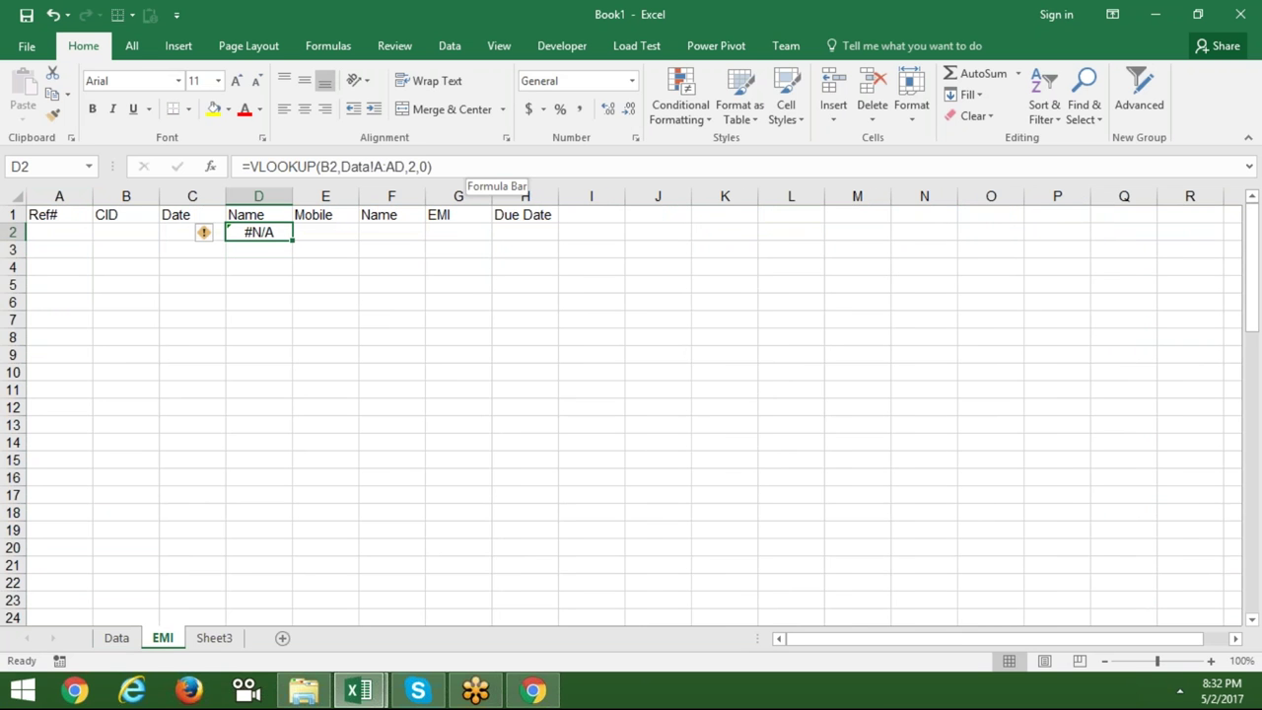
{"action": "left_click", "coordinate": [414, 166]}
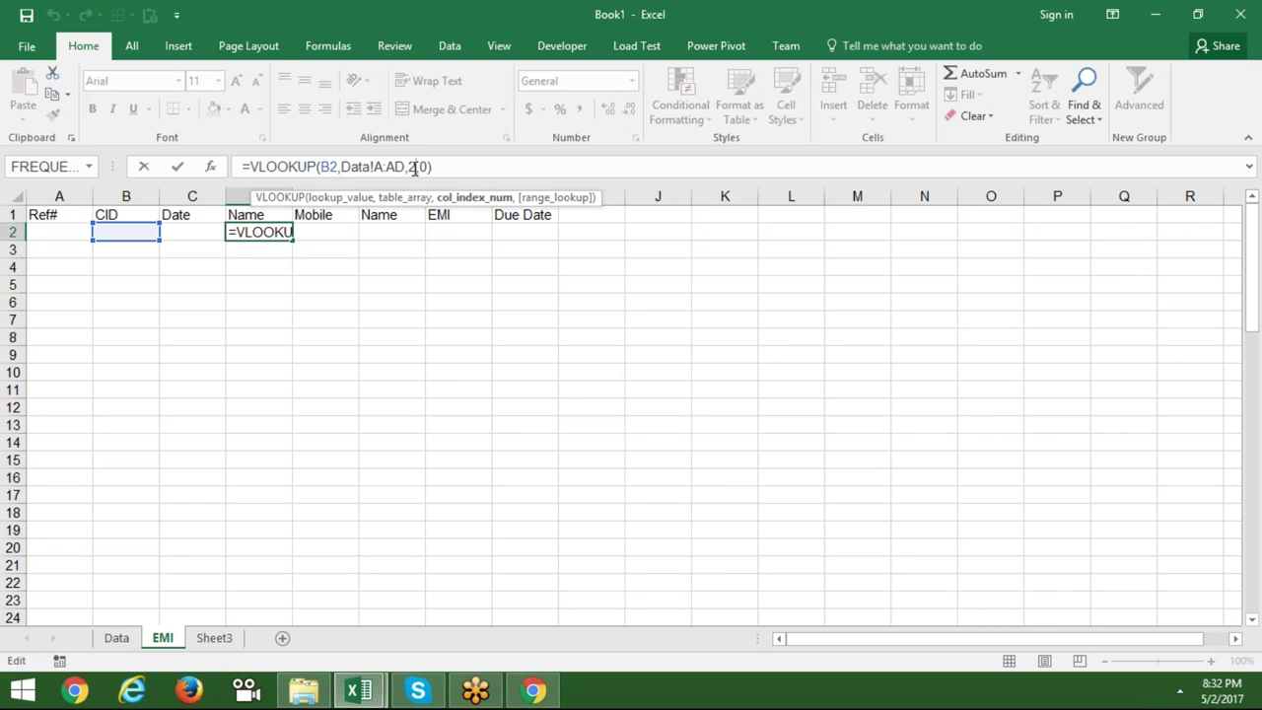
{"action": "key", "text": "BackSpace"}
{"action": "type", "text": "ma"}
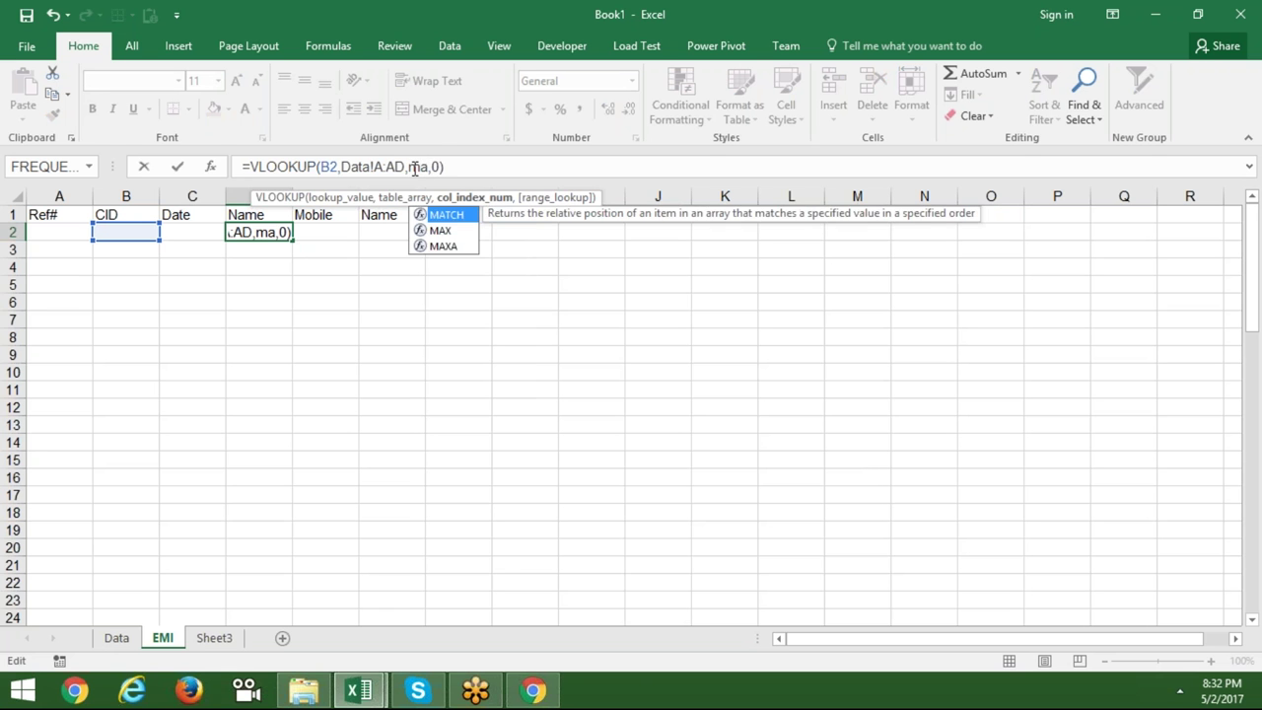
{"action": "key", "text": "Tab"}
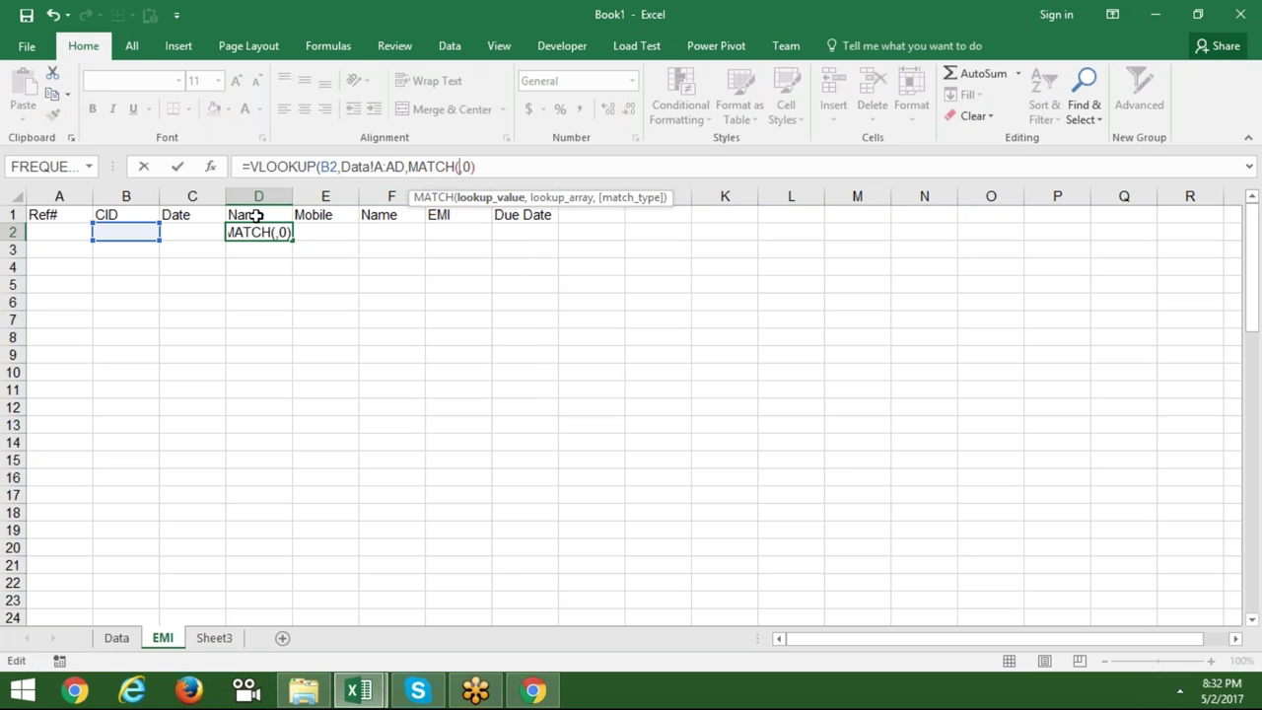
{"action": "left_click", "coordinate": [254, 215]}
{"action": "type", "text": ","}
{"action": "left_click", "coordinate": [116, 638]}
{"action": "left_click", "coordinate": [14, 215]}
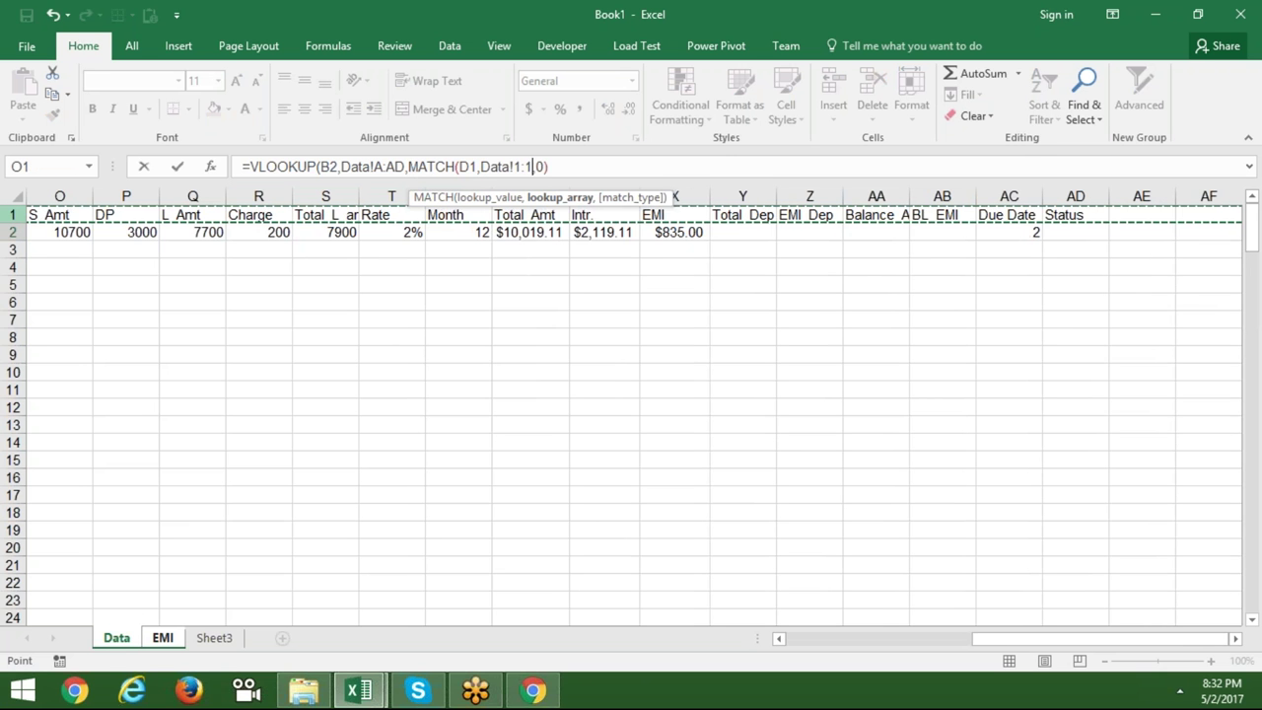
{"action": "left_click", "coordinate": [536, 166]}
{"action": "type", "text": "0),0)"}
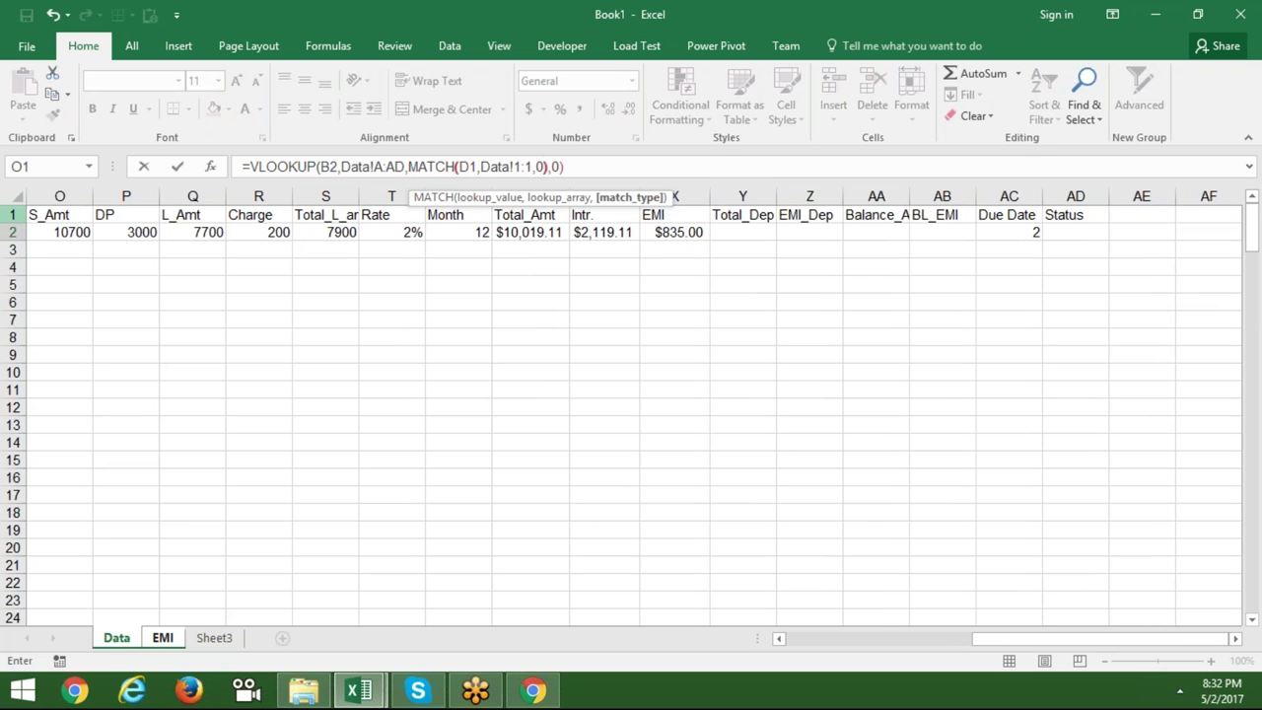
{"action": "key", "text": "Return"}
{"action": "key", "text": "Up"}
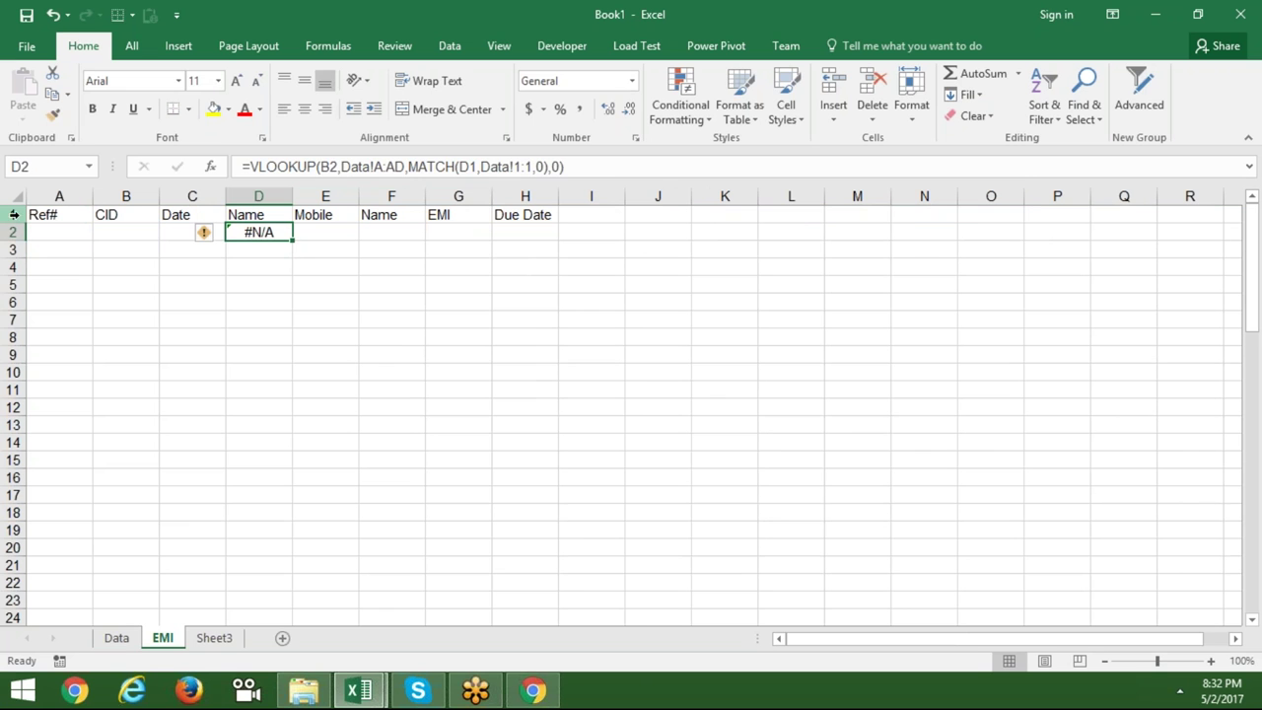
Step: Anchor the $B2, $A:$AD, $D1 and Data header-row references in D2's lookup
{"action": "left_click", "coordinate": [322, 166]}
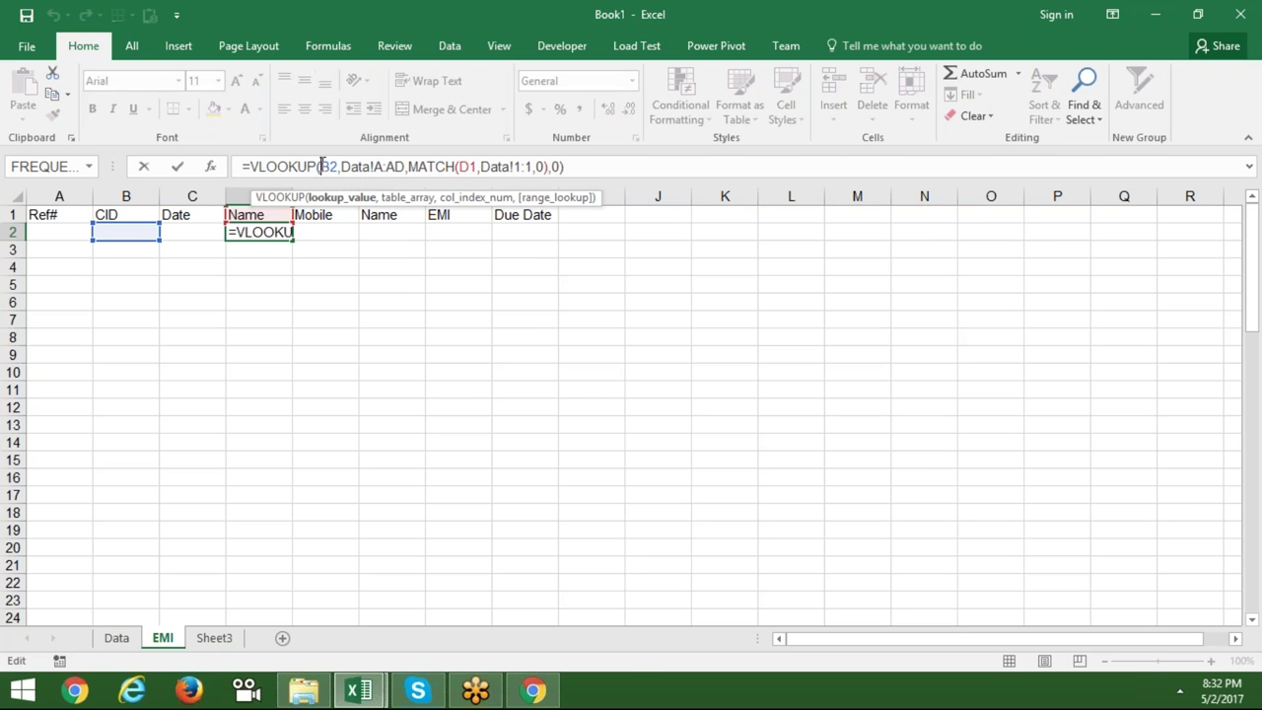
{"action": "type", "text": "$"}
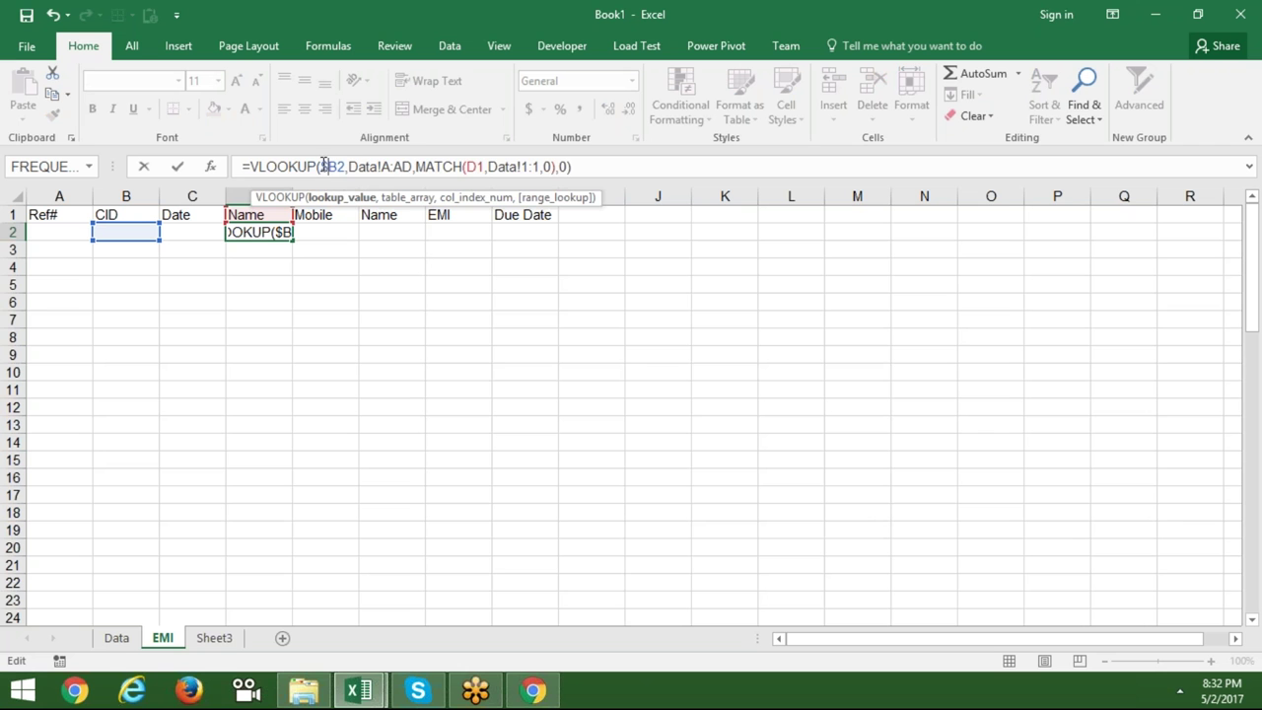
{"action": "left_click", "coordinate": [394, 166]}
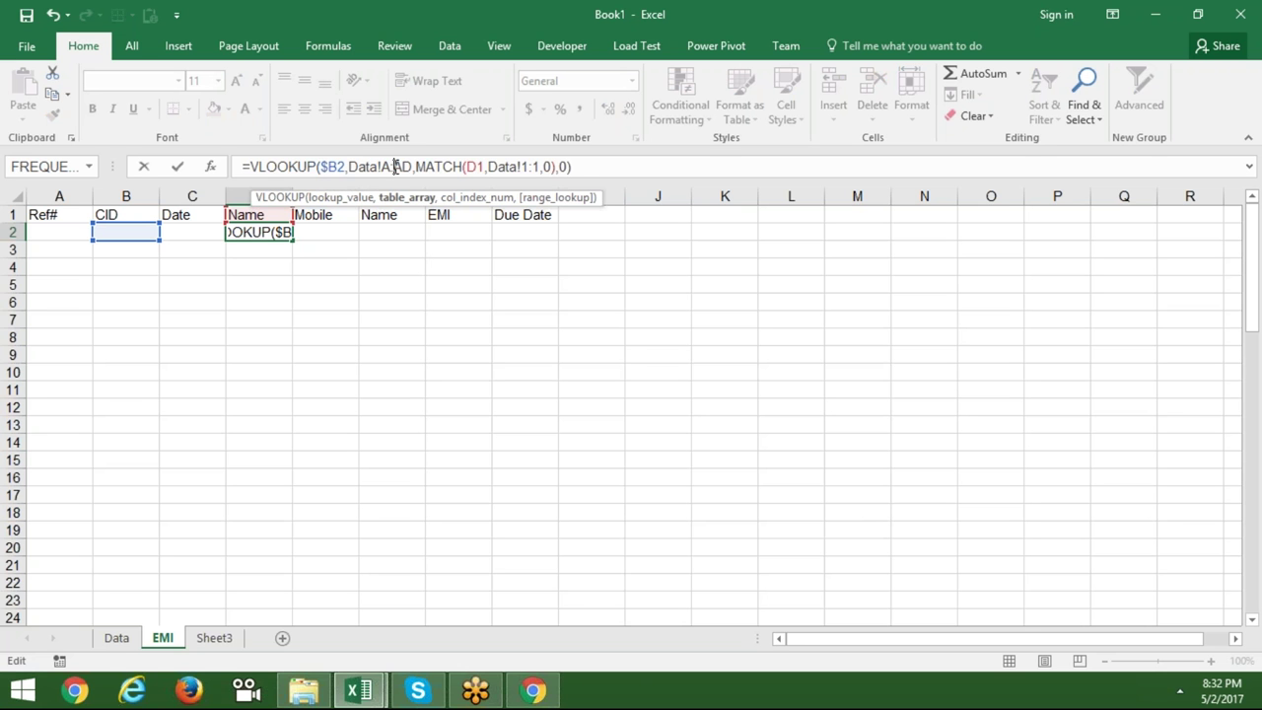
{"action": "key", "text": "F4"}
{"action": "left_click", "coordinate": [492, 166]}
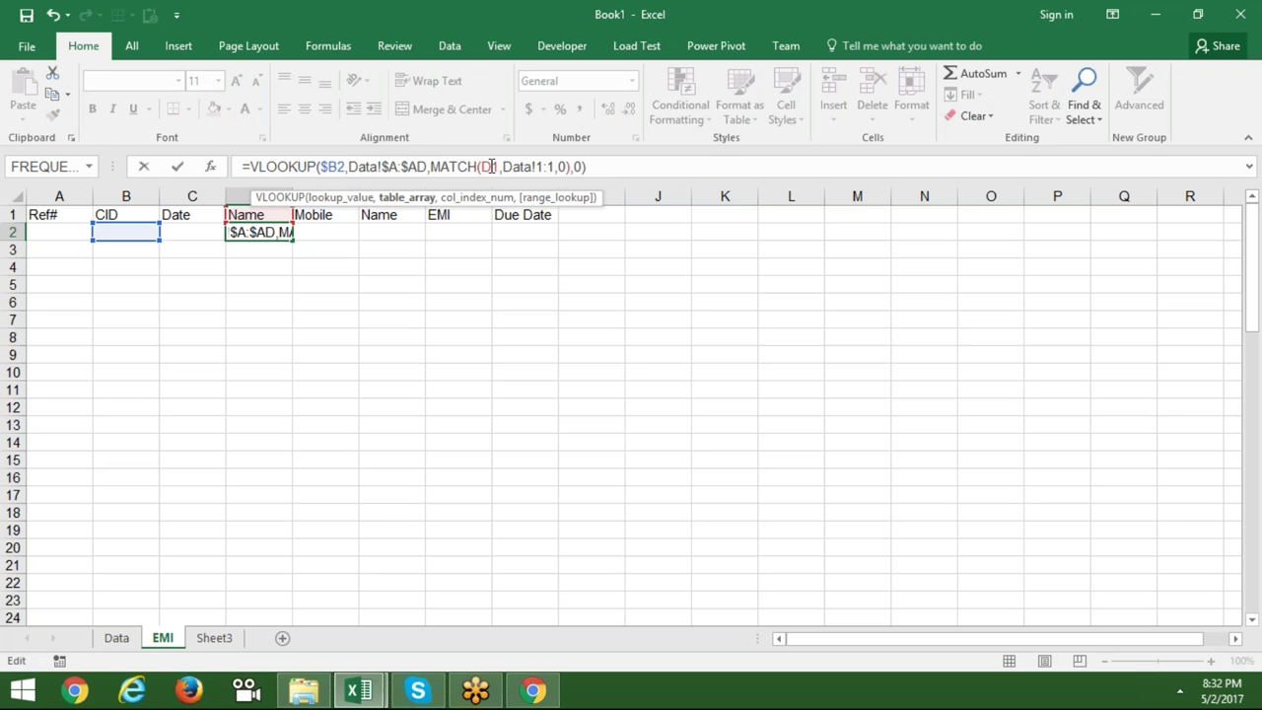
{"action": "type", "text": "$"}
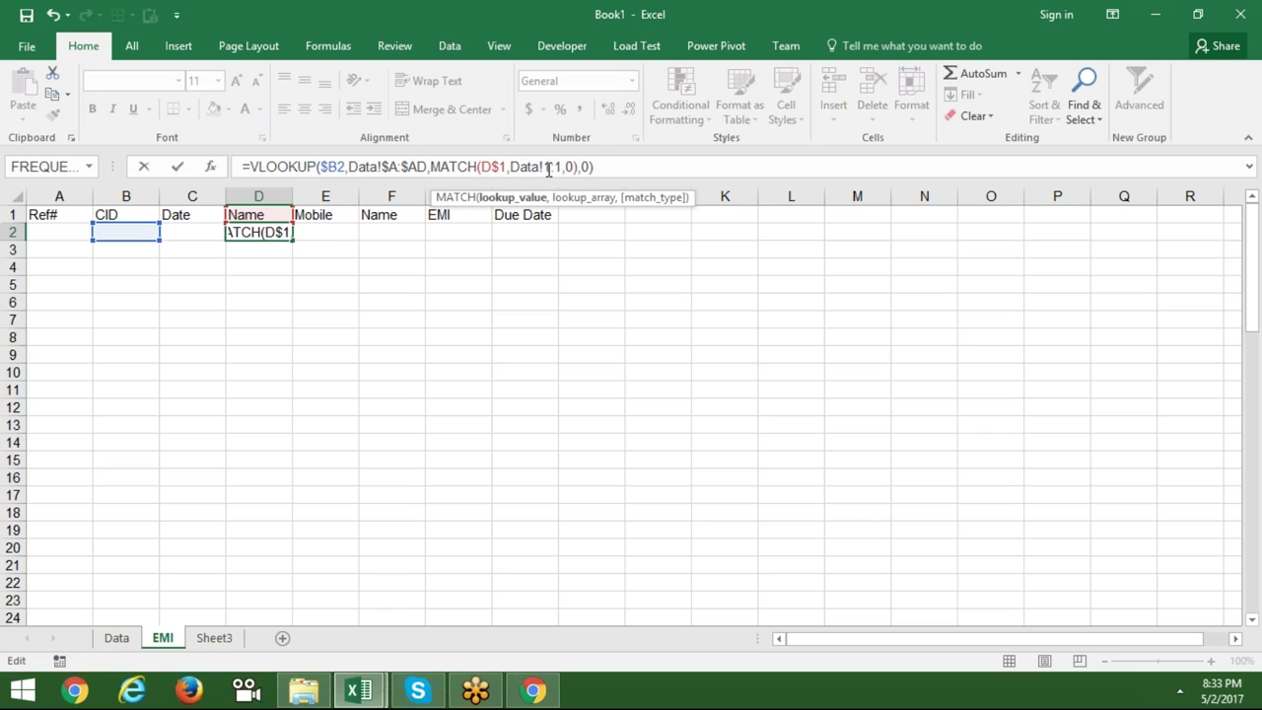
{"action": "left_click", "coordinate": [549, 166]}
{"action": "key", "text": "F4"}
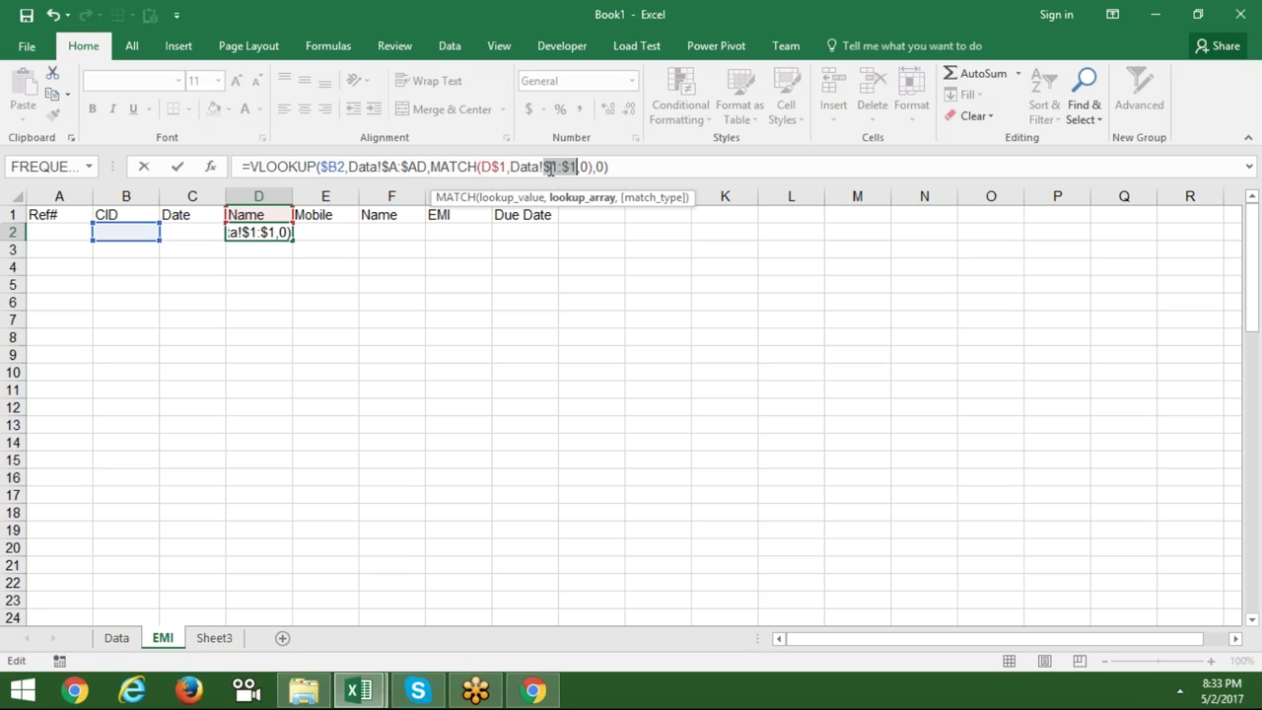
{"action": "key", "text": "Return"}
{"action": "key", "text": "Up"}
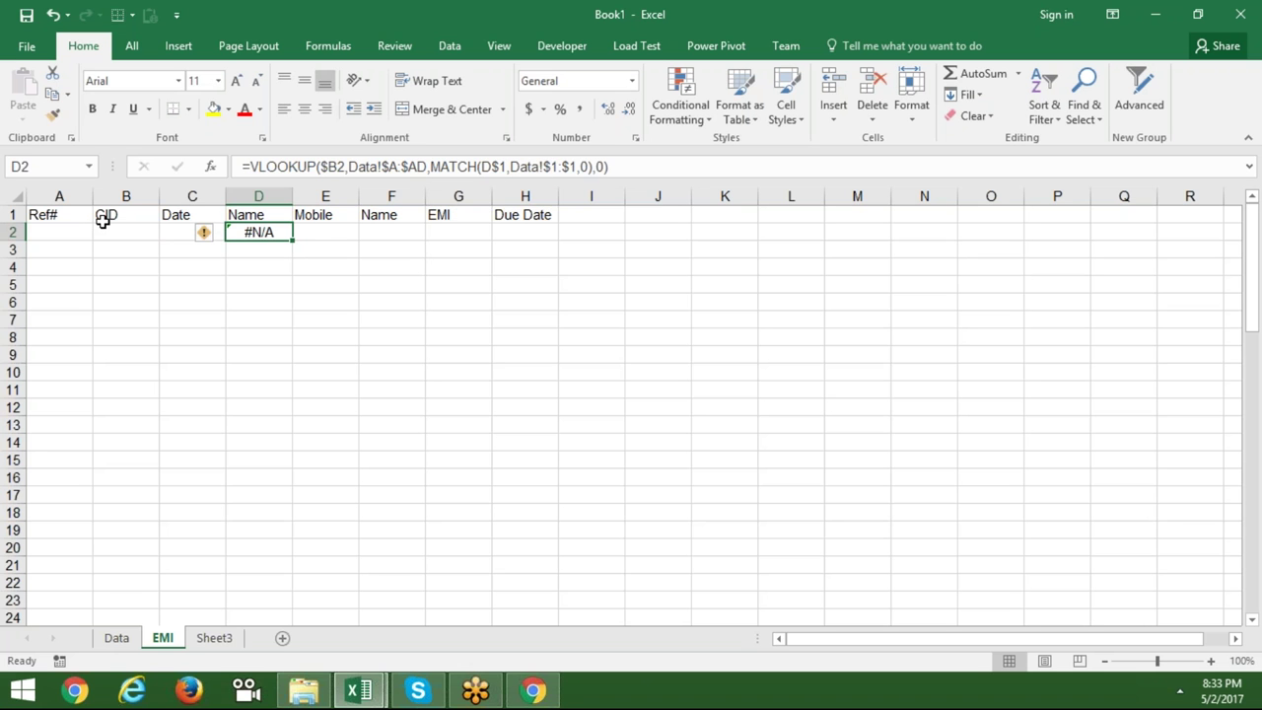
Step: Wrap the D2 lookup in IFERROR(...,"") so it shows blank instead of #N/A
{"action": "left_click", "coordinate": [250, 165]}
{"action": "type", "text": "IF"}
{"action": "key", "text": "Down"}
{"action": "key", "text": "Tab"}
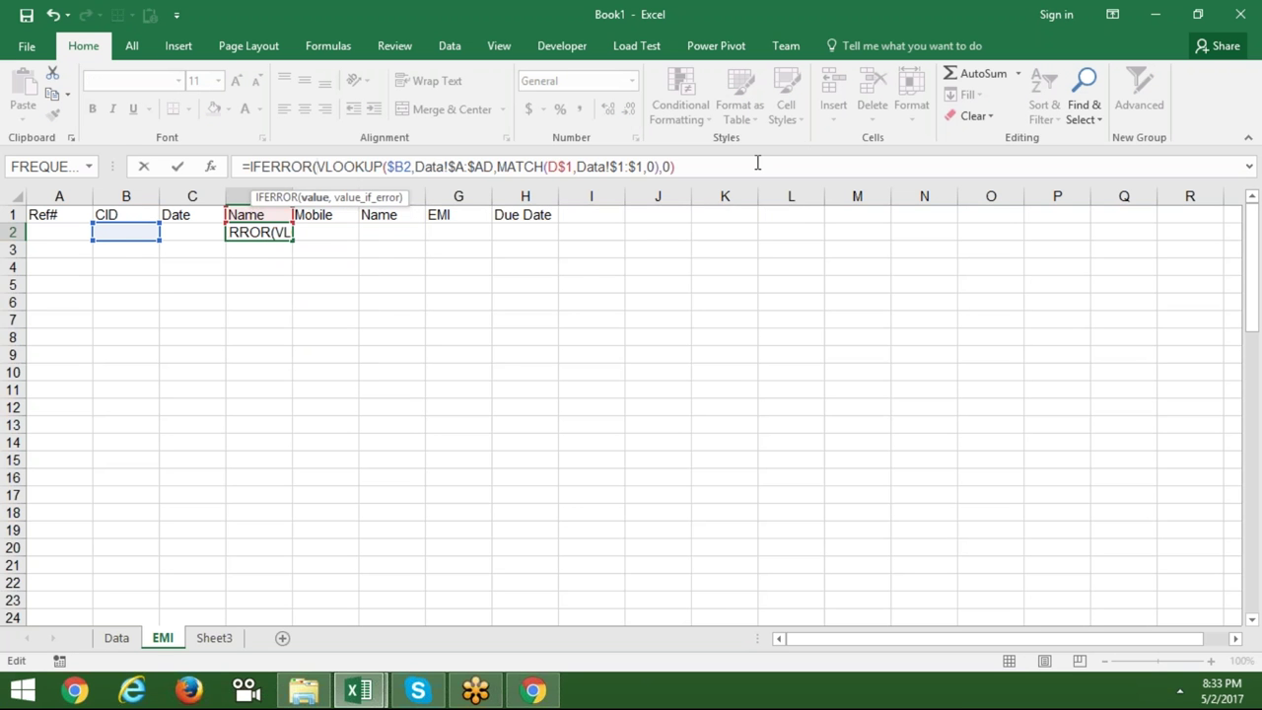
{"action": "type", "text": ","}
{"action": "key", "text": "Return"}
{"action": "key", "text": "Return"}
{"action": "key", "text": "shift+Right"}
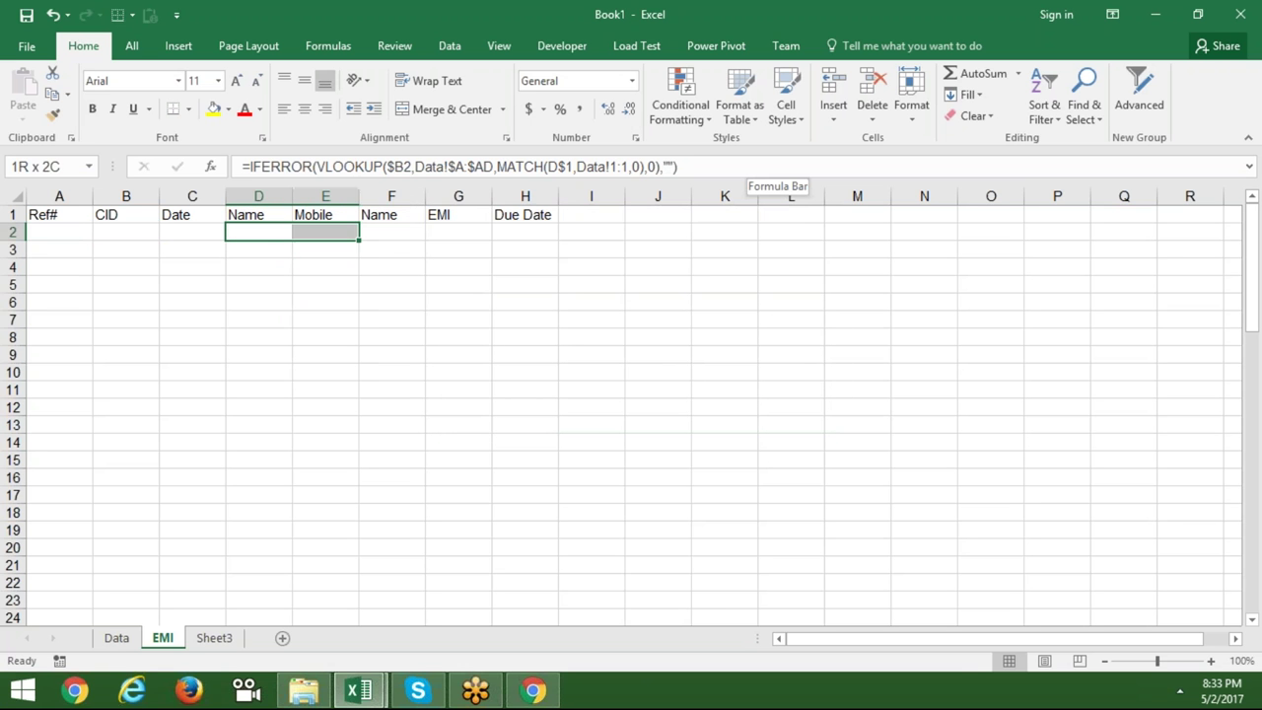
Step: Fill the D2 lookup across to H2 and down the rows with Ctrl+R and Ctrl+D
{"action": "key", "text": "shift+Right"}
{"action": "key", "text": "shift+Right"}
{"action": "key", "text": "shift+Right"}
{"action": "key", "text": "ctrl+r"}
{"action": "key", "text": "shift+Down"}
{"action": "key", "text": "shift+Down"}
{"action": "key", "text": "shift+Down"}
{"action": "key", "text": "shift+Down"}
{"action": "key", "text": "shift+Down"}
{"action": "key", "text": "shift+Down"}
{"action": "key", "text": "shift+Down"}
{"action": "key", "text": "shift+Down"}
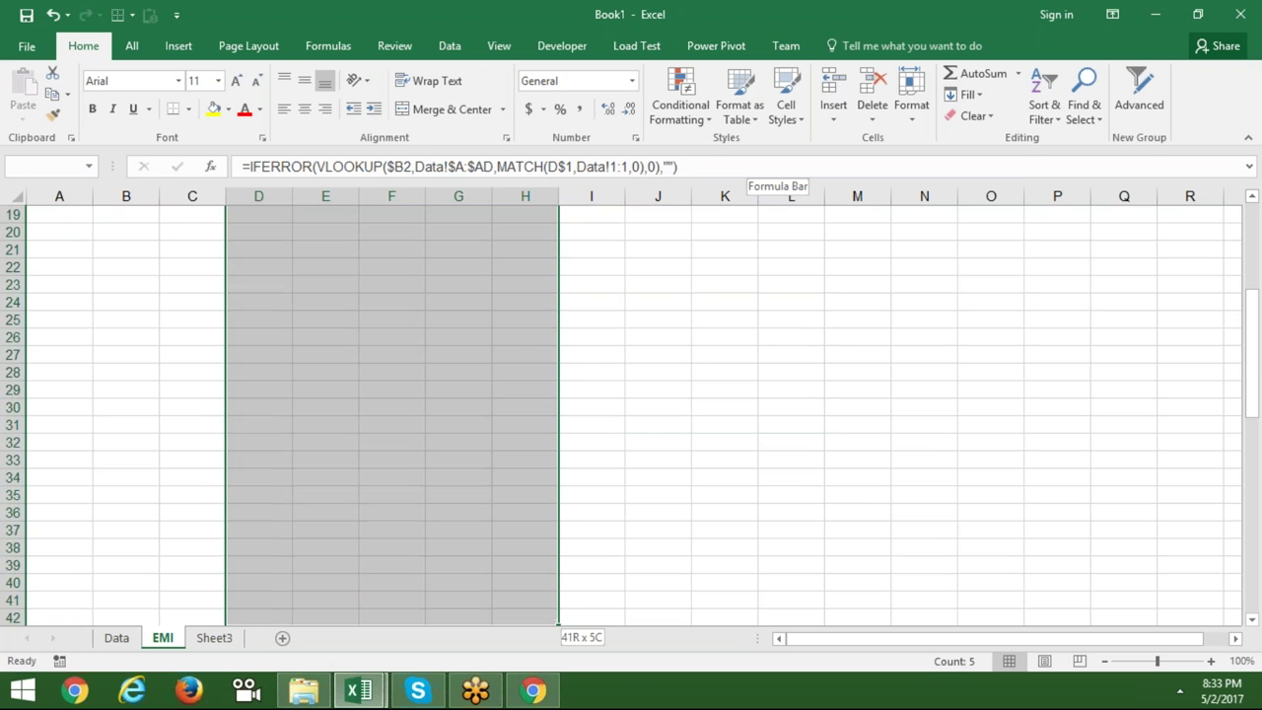
{"action": "key", "text": "shift+Down"}
{"action": "key", "text": "shift+Down"}
{"action": "key", "text": "shift+Down"}
{"action": "key", "text": "shift+Down"}
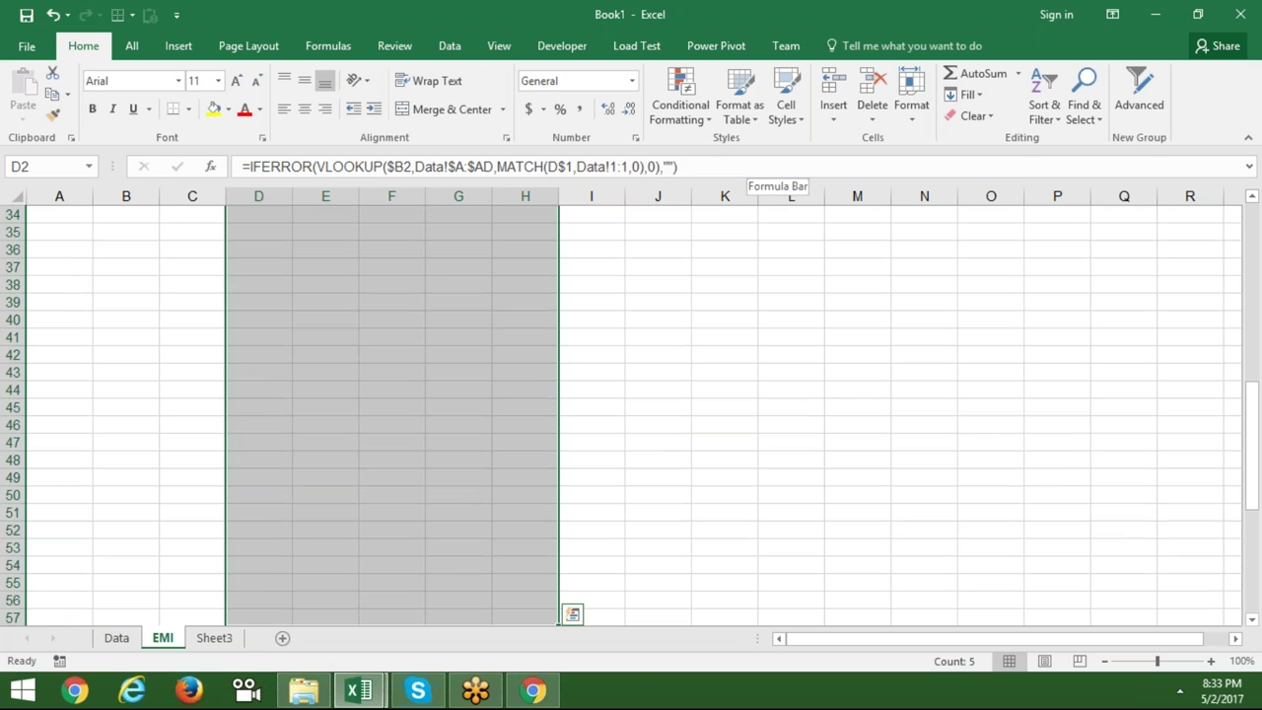
{"action": "key", "text": "ctrl+d"}
{"action": "key", "text": "Up"}
{"action": "key", "text": "Down"}
{"action": "key", "text": "Right"}
{"action": "key", "text": "Right"}
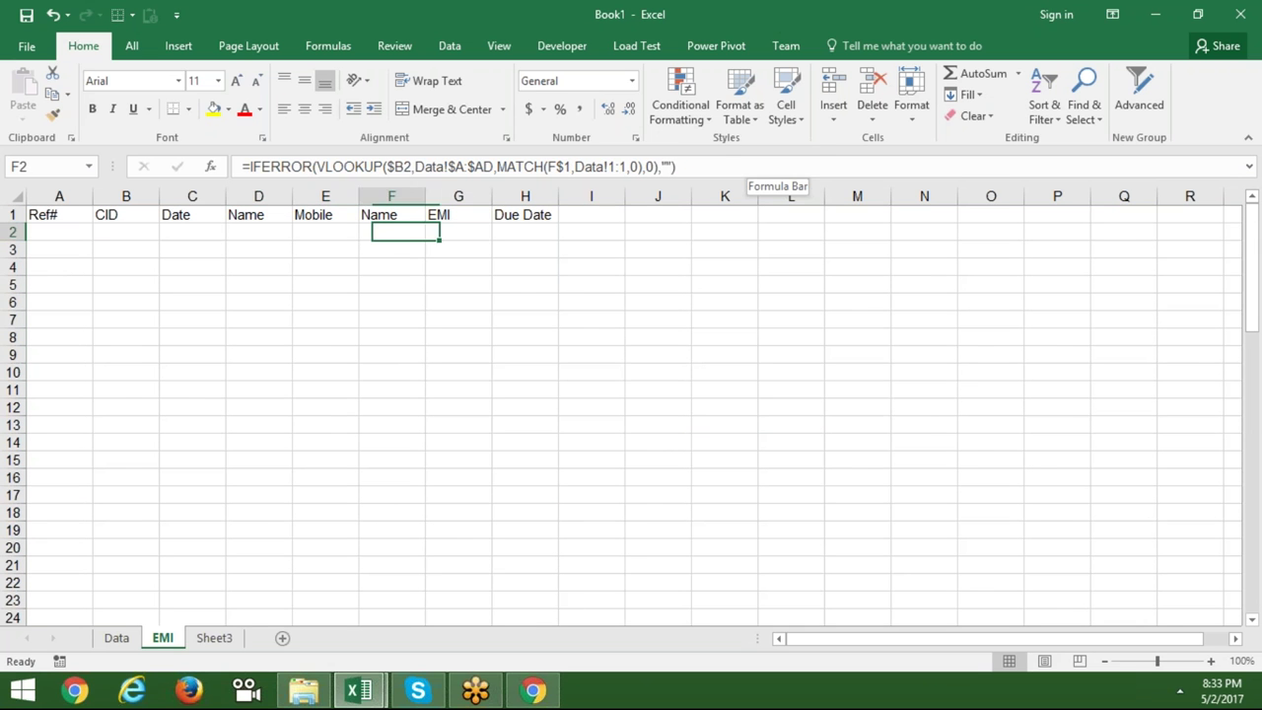
{"action": "key", "text": "Left"}
{"action": "key", "text": "Left"}
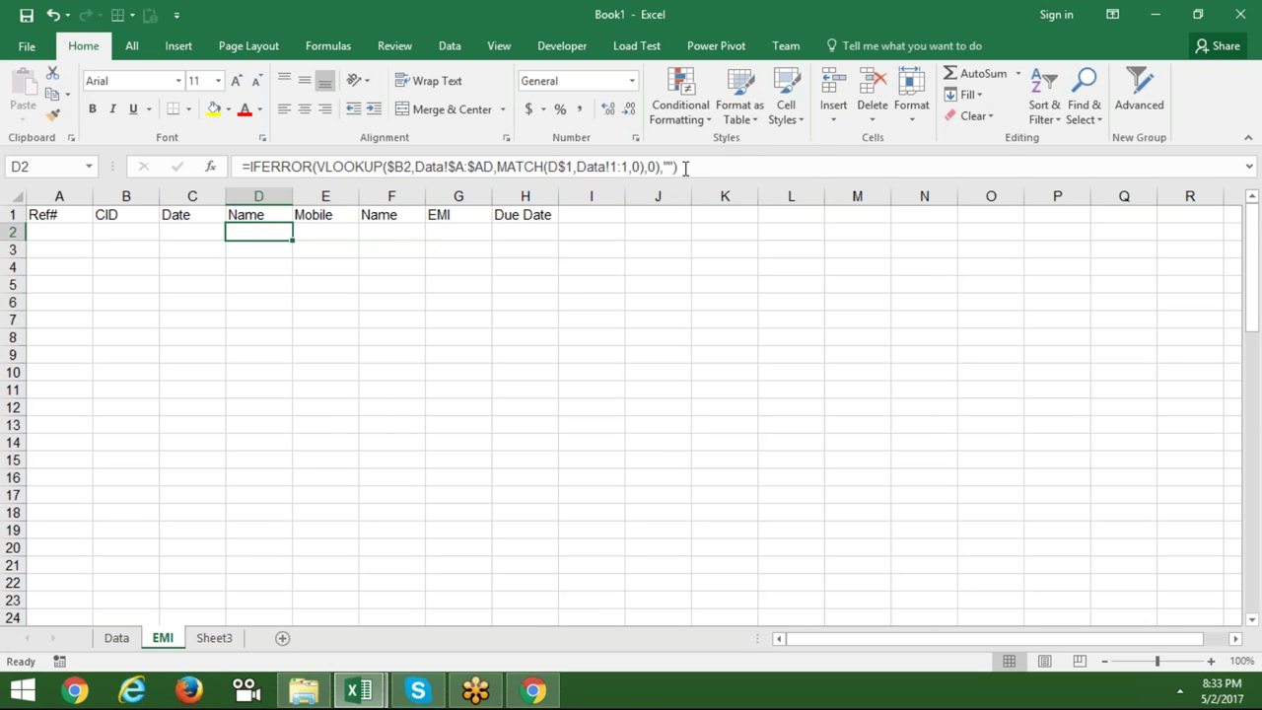
Step: Lock the MATCH range as Data!$1:$1 in D2 and apply it across D2:H57
{"action": "left_click", "coordinate": [619, 168]}
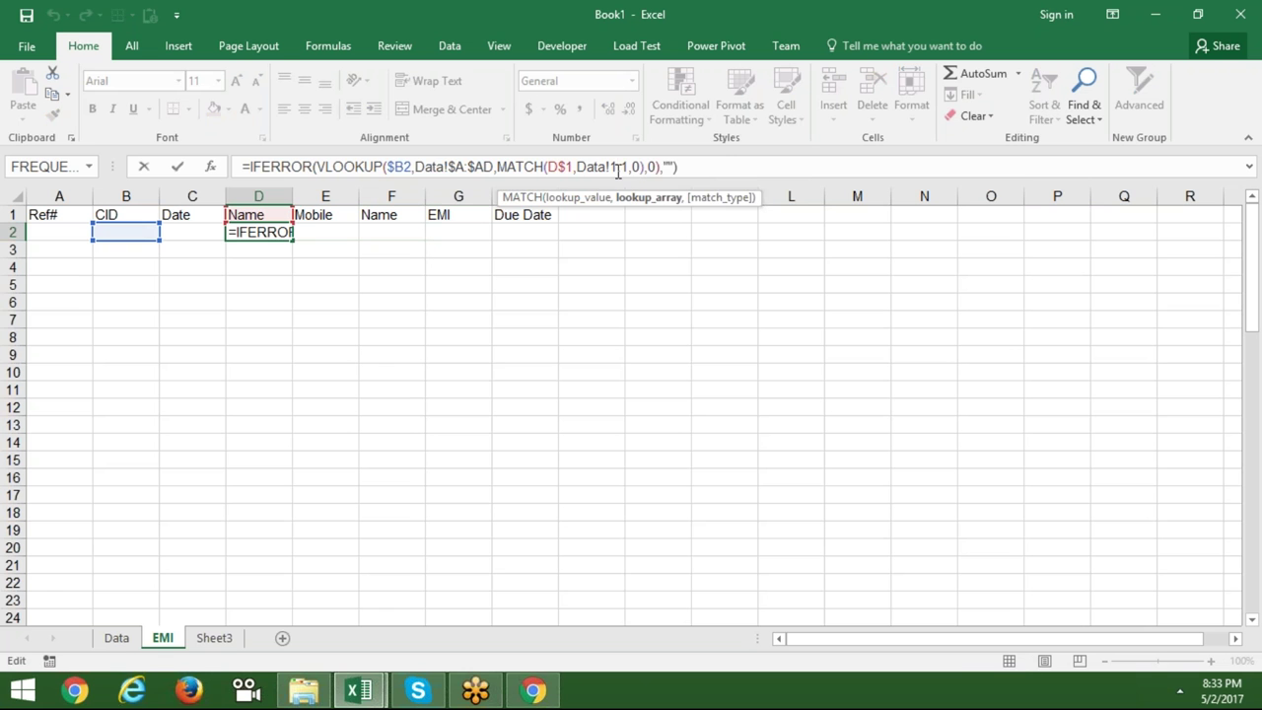
{"action": "key", "text": "F4"}
{"action": "key", "text": "ctrl+Return"}
{"action": "key", "text": "shift+Right"}
{"action": "key", "text": "shift+Right"}
{"action": "key", "text": "shift+Right"}
{"action": "key", "text": "ctrl+shift+Down"}
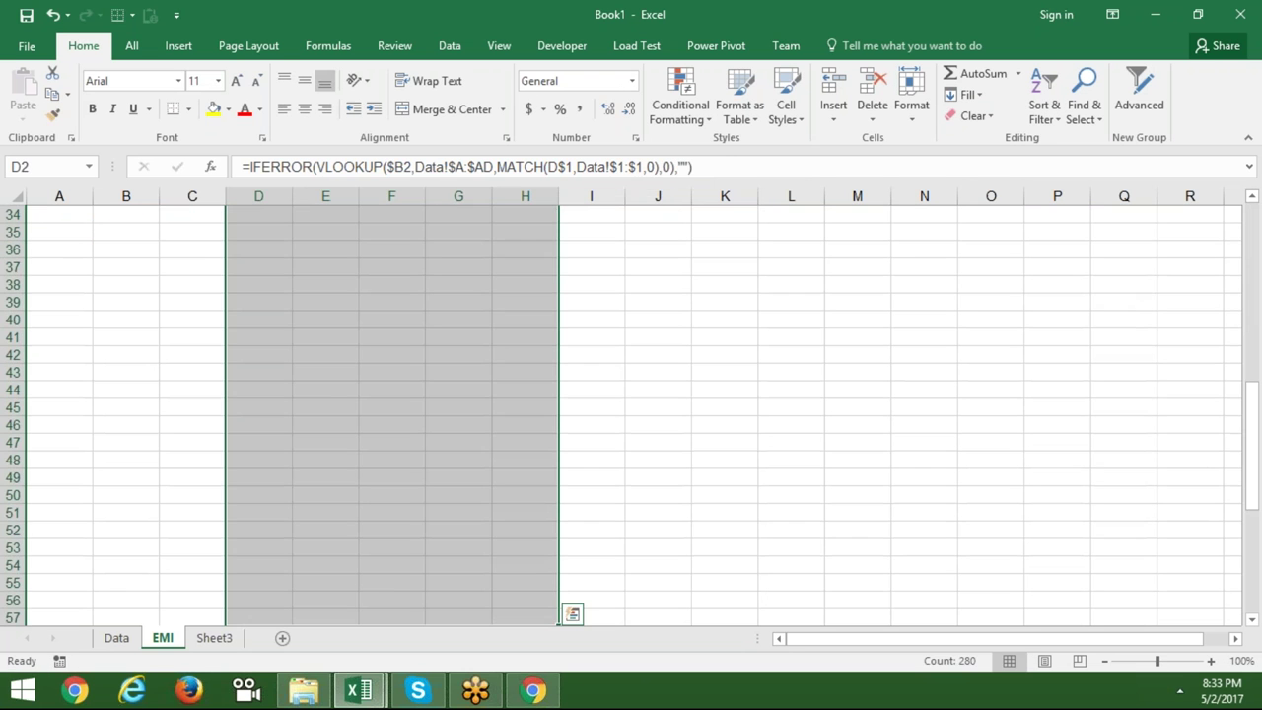
{"action": "key", "text": "ctrl+Up"}
{"action": "key", "text": "Down"}
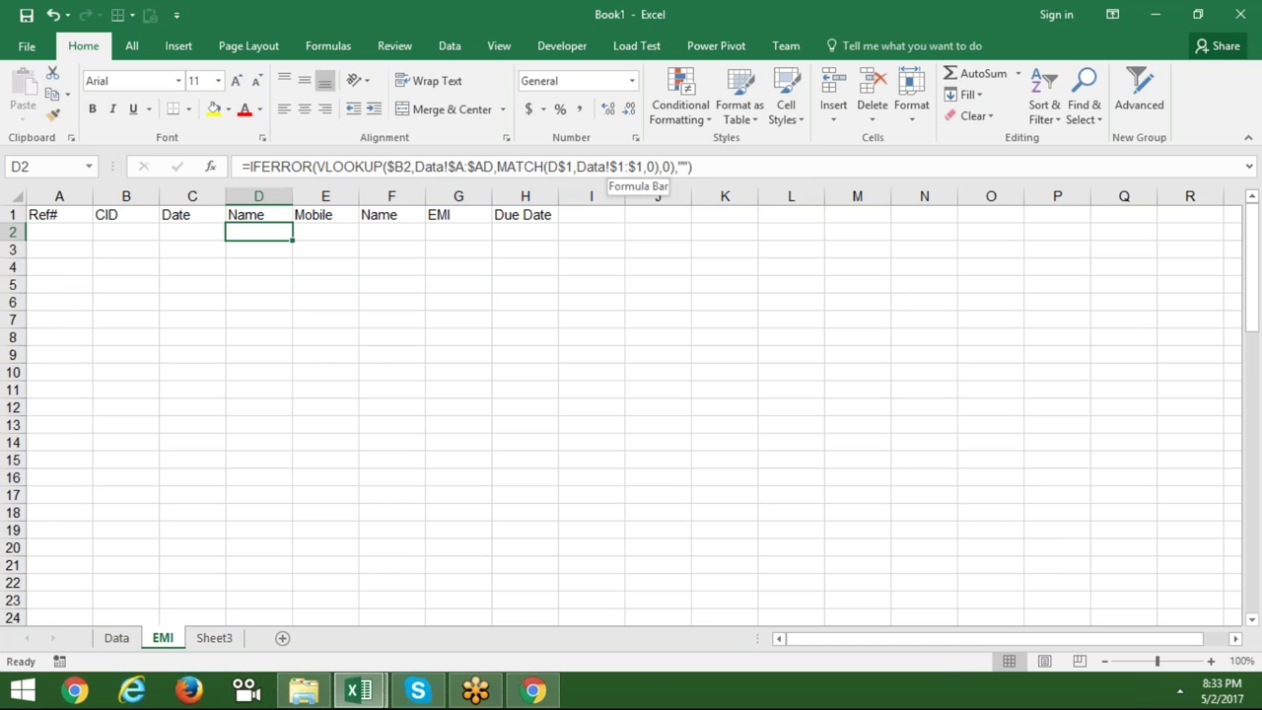
{"action": "key", "text": "Up"}
{"action": "key", "text": "Down"}
{"action": "key", "text": "Right"}
{"action": "key", "text": "Right"}
{"action": "key", "text": "Right"}
{"action": "key", "text": "Right"}
{"action": "key", "text": "Right"}
{"action": "key", "text": "Up"}
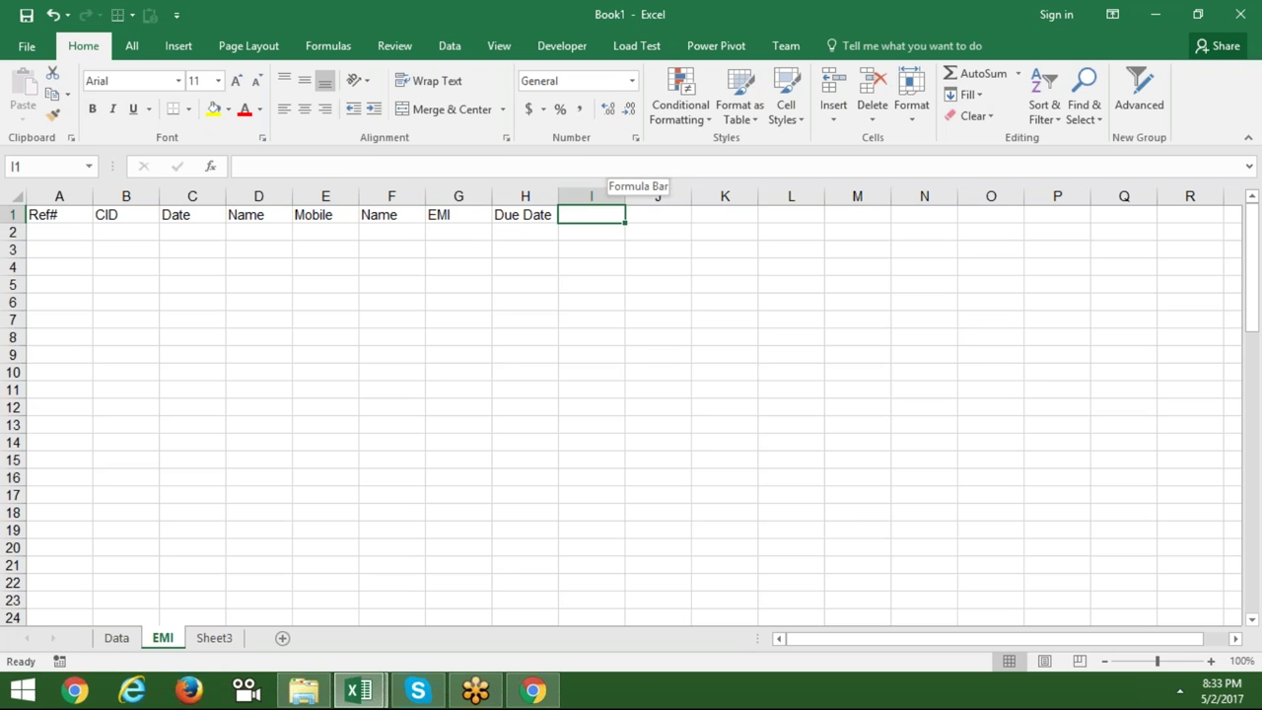
Step: Add the headers Amt in I1 and Next EMI in J1
{"action": "type", "text": "EMI"}
{"action": "key", "text": "Tab"}
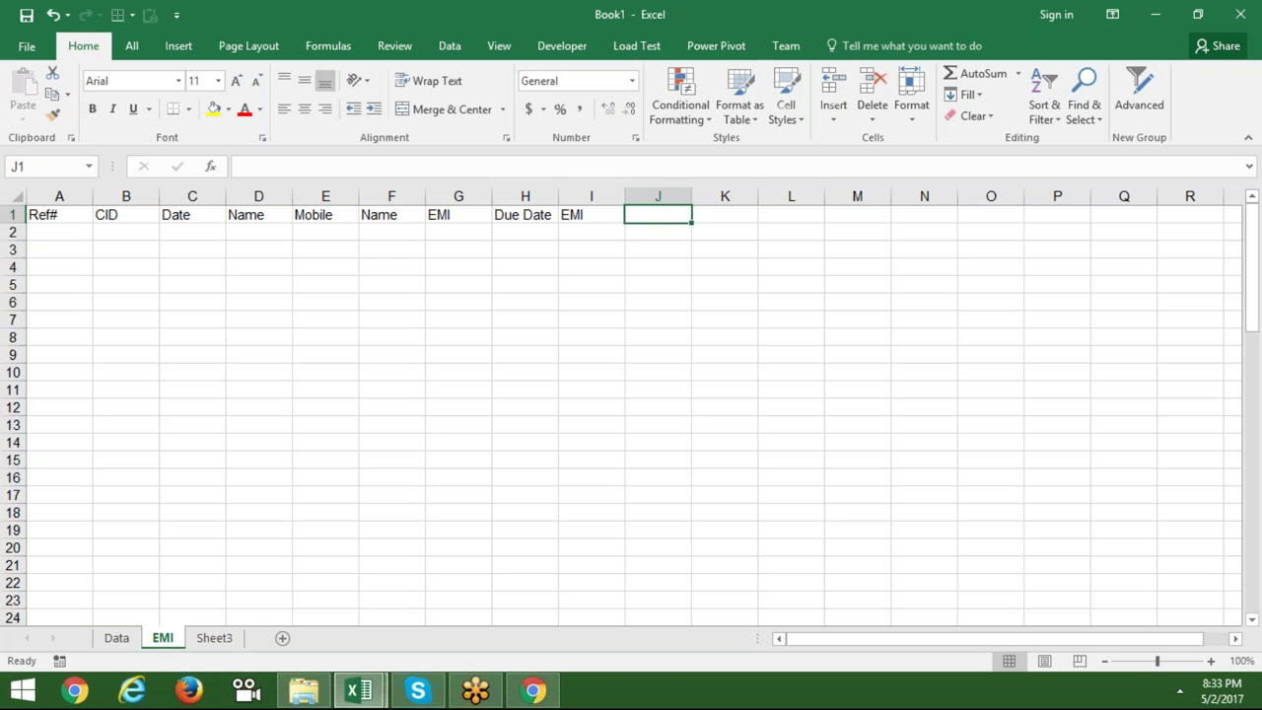
{"action": "left_click", "coordinate": [590, 214]}
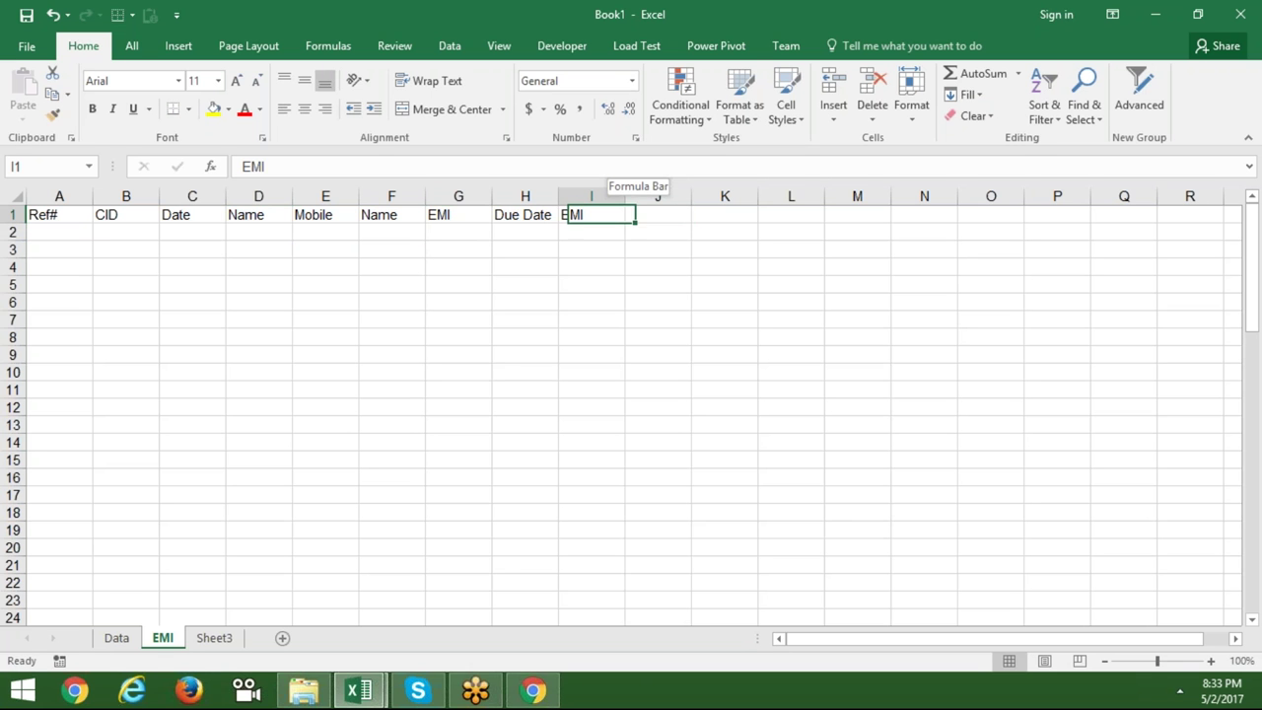
{"action": "type", "text": "Amt"}
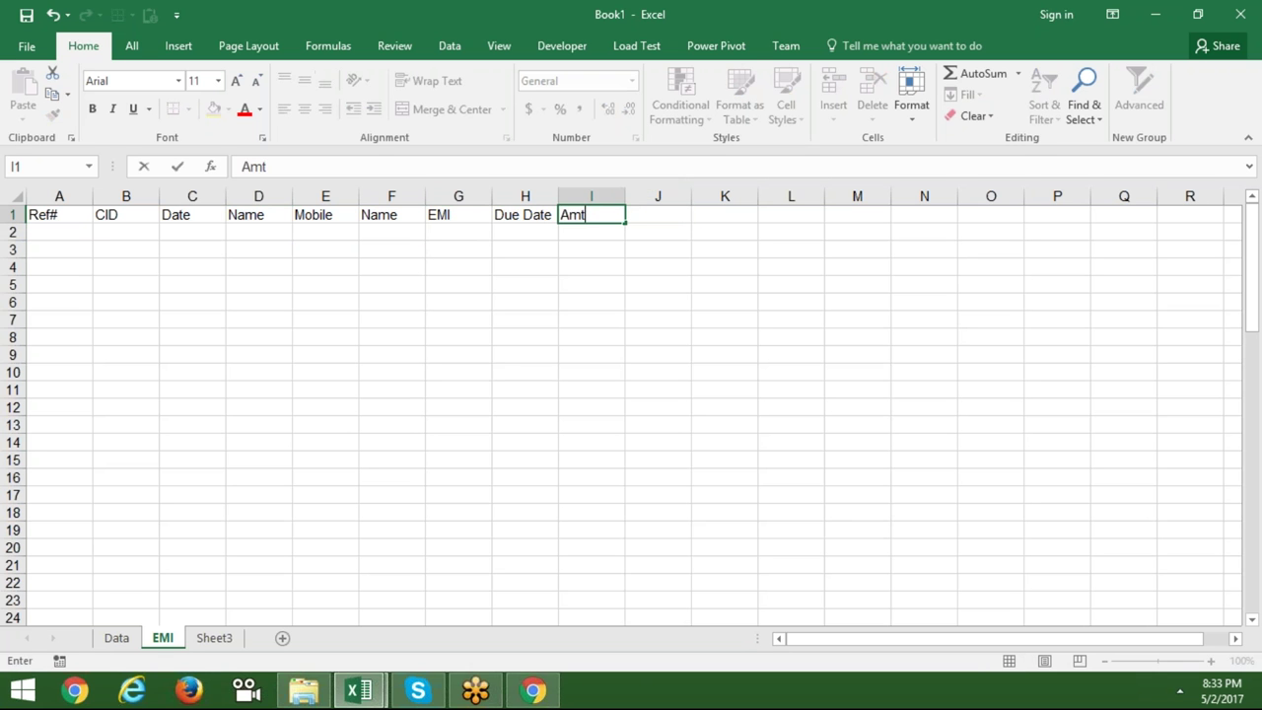
{"action": "key", "text": "Tab"}
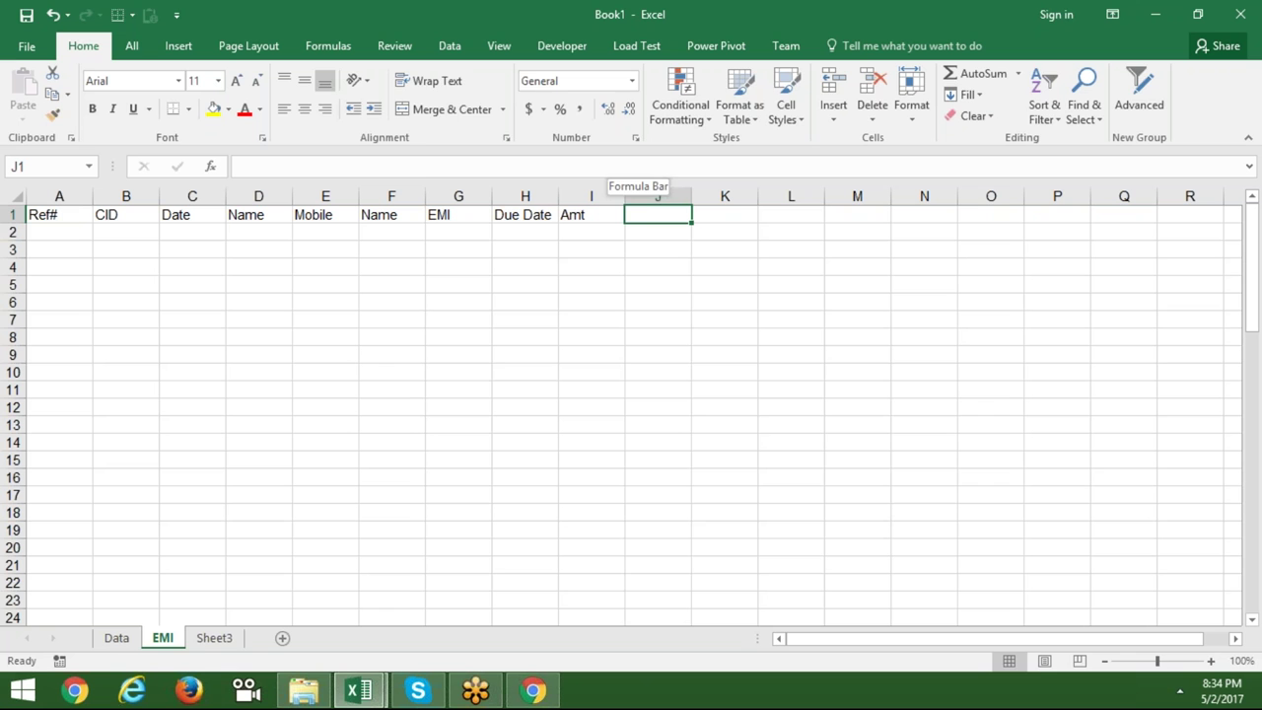
{"action": "type", "text": "Next EMI"}
{"action": "key", "text": "Tab"}
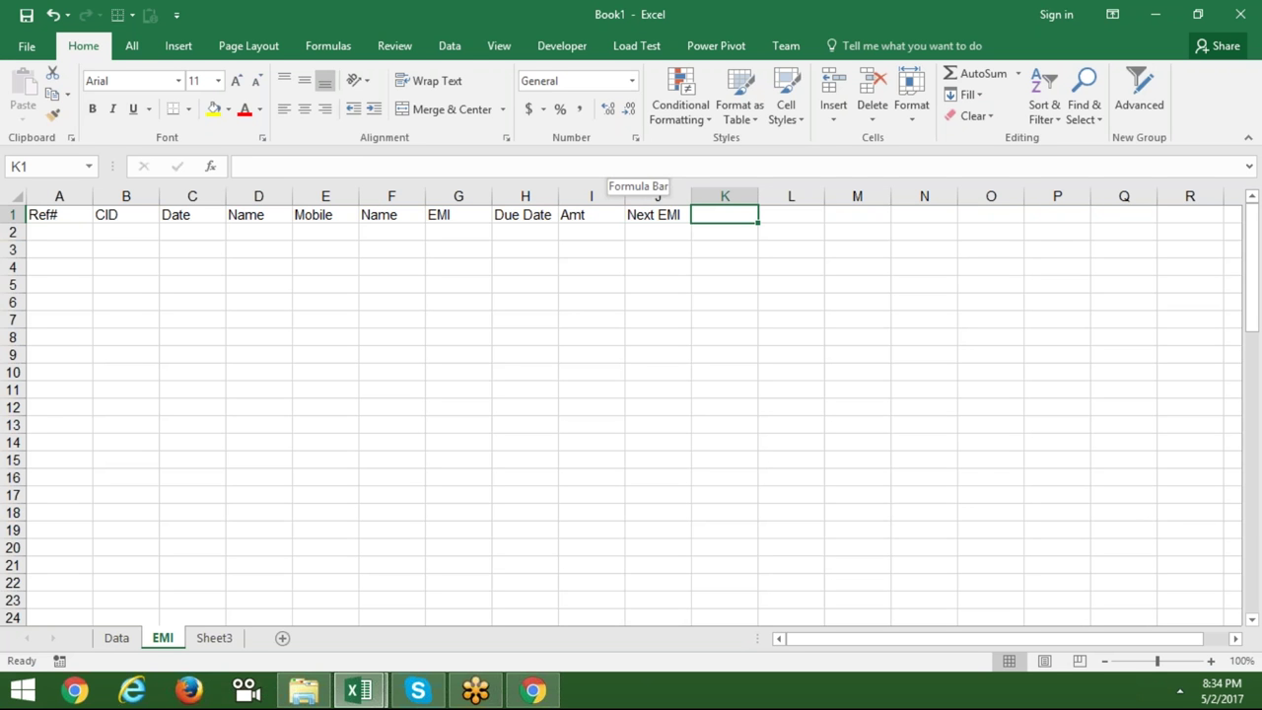
Step: Add the Total_amt header in K1, correcting the mistyped Total_EMI
{"action": "type", "text": "Tota"}
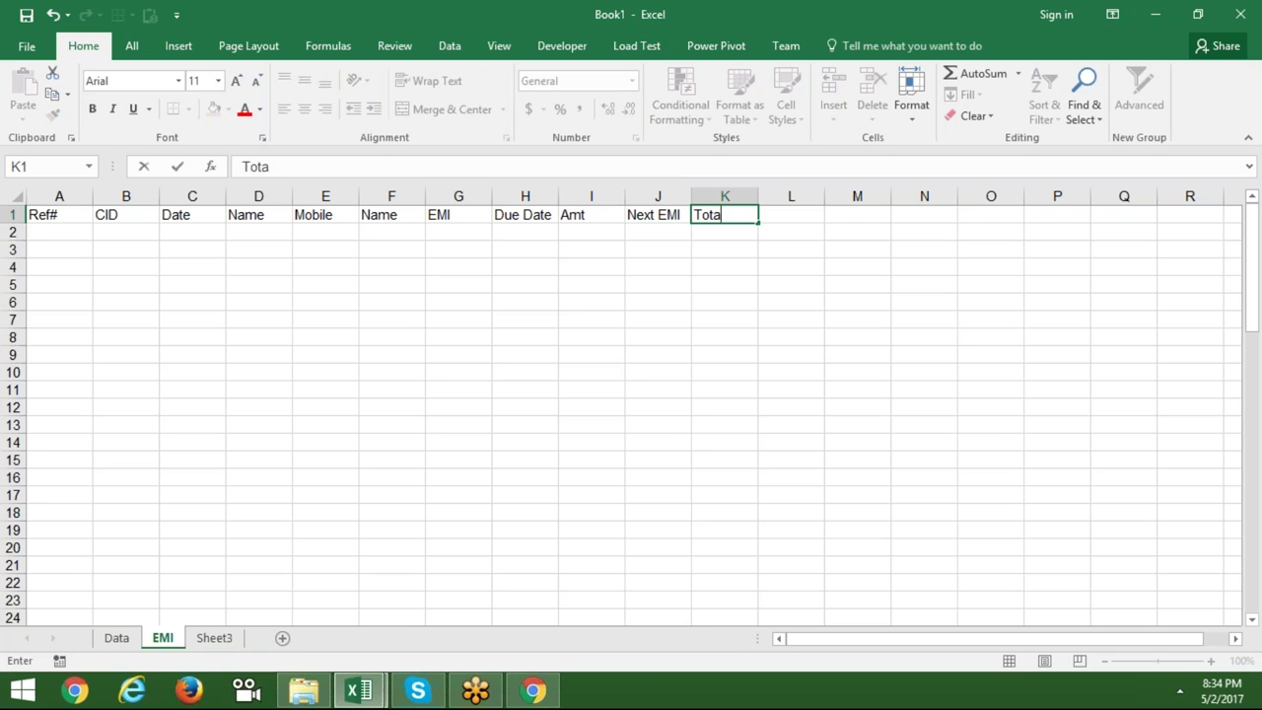
{"action": "key", "text": "Escape"}
{"action": "type", "text": "T"}
{"action": "type", "text": "otal"}
{"action": "type", "text": "_"}
{"action": "type", "text": "EMI"}
{"action": "left_click", "coordinate": [592, 231]}
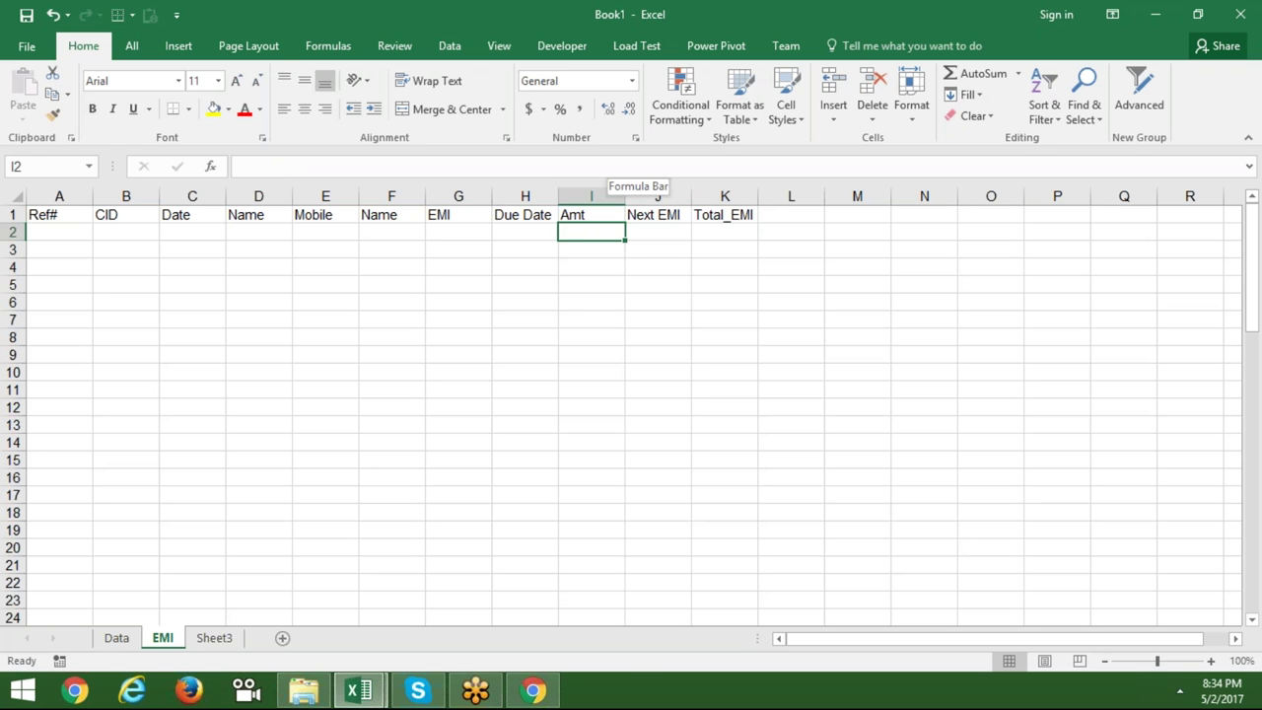
{"action": "key", "text": "Right"}
{"action": "key", "text": "Right"}
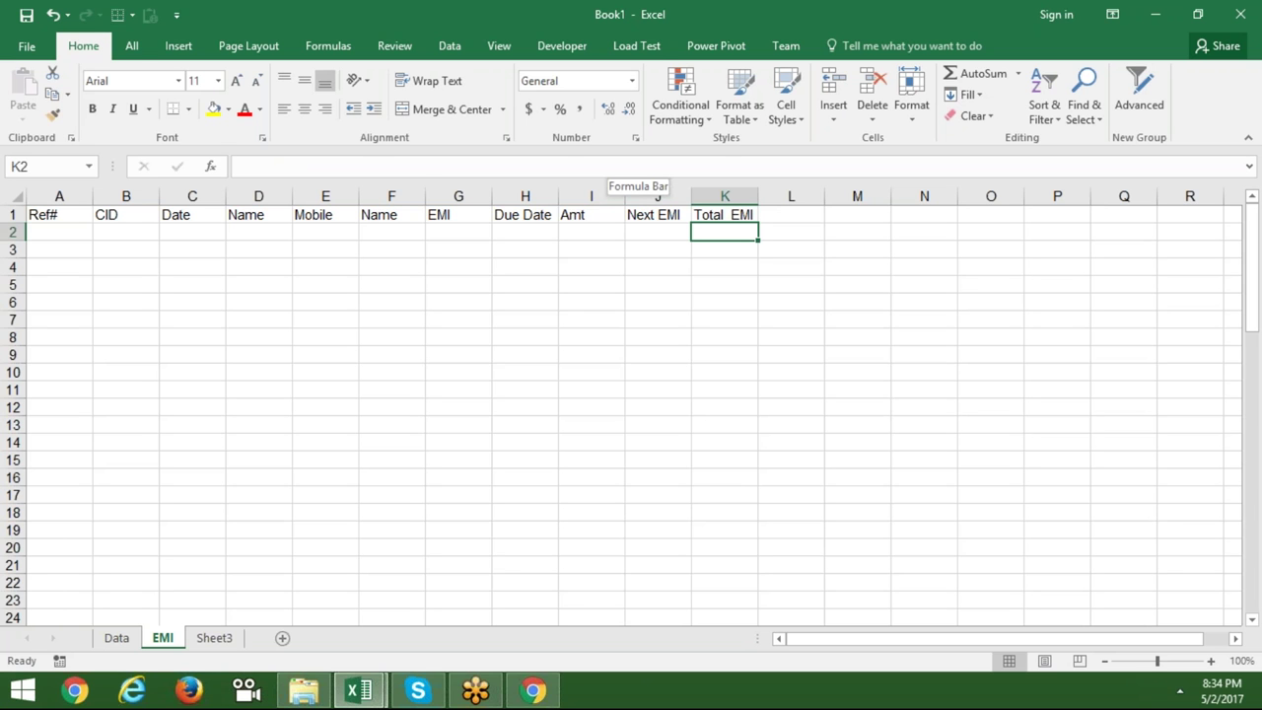
{"action": "key", "text": "Right"}
{"action": "key", "text": "Up"}
{"action": "key", "text": "Left"}
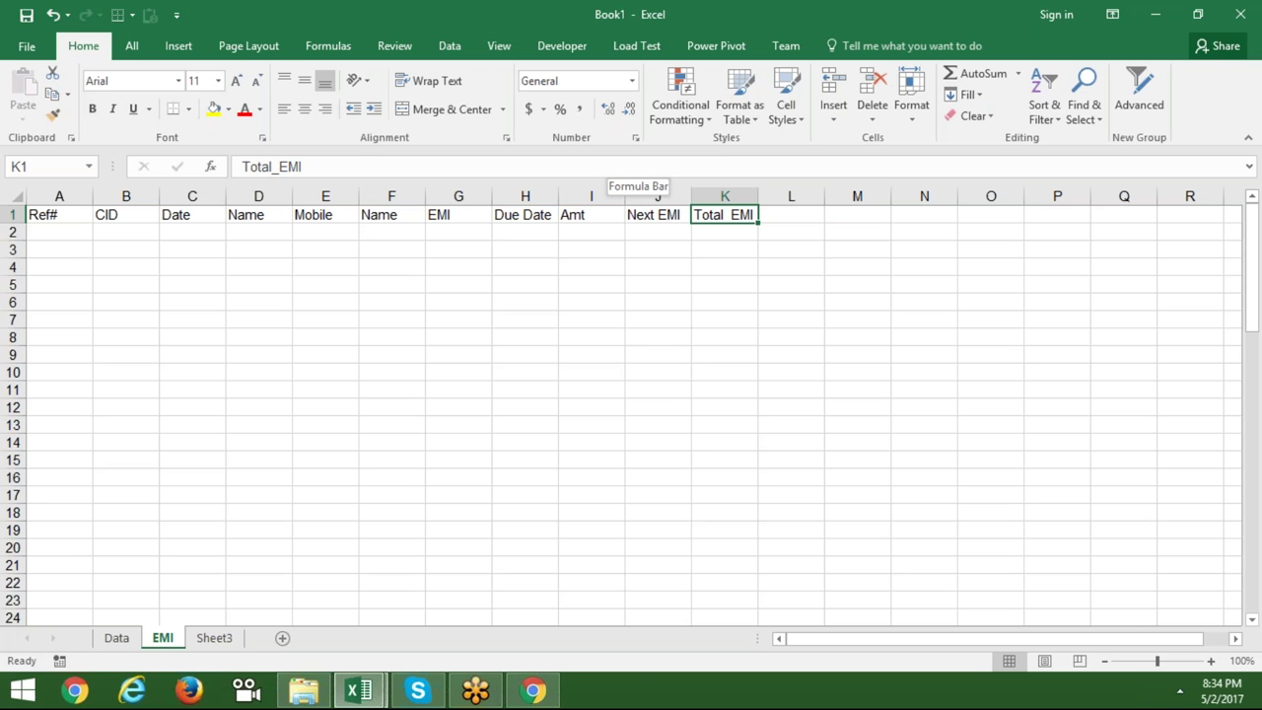
{"action": "left_click", "coordinate": [611, 167]}
{"action": "key", "text": "BackSpace"}
{"action": "key", "text": "BackSpace"}
{"action": "key", "text": "BackSpace"}
{"action": "type", "text": "Mt"}
{"action": "key", "text": "BackSpace"}
{"action": "key", "text": "BackSpace"}
{"action": "type", "text": "amt"}
{"action": "key", "text": "Return"}
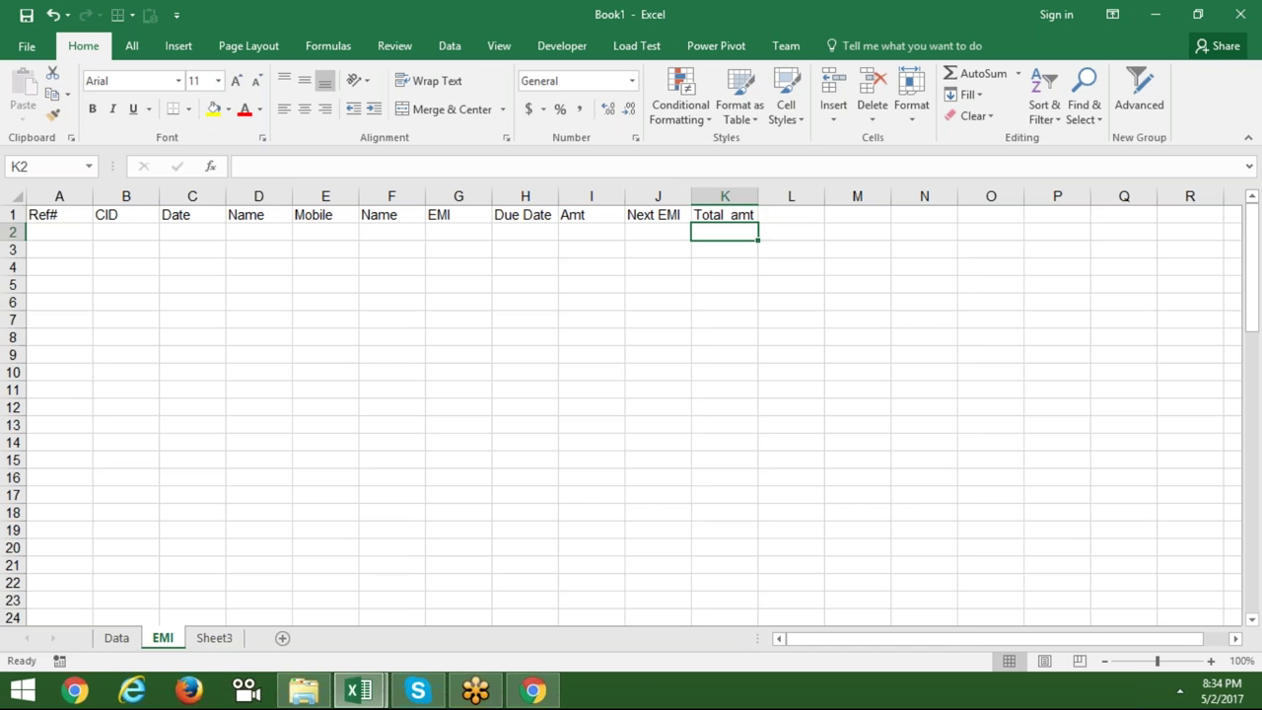
Step: Change the Data sheet's sale date in B2 to 1-Jan-17 by typing 1
{"action": "left_click", "coordinate": [117, 638]}
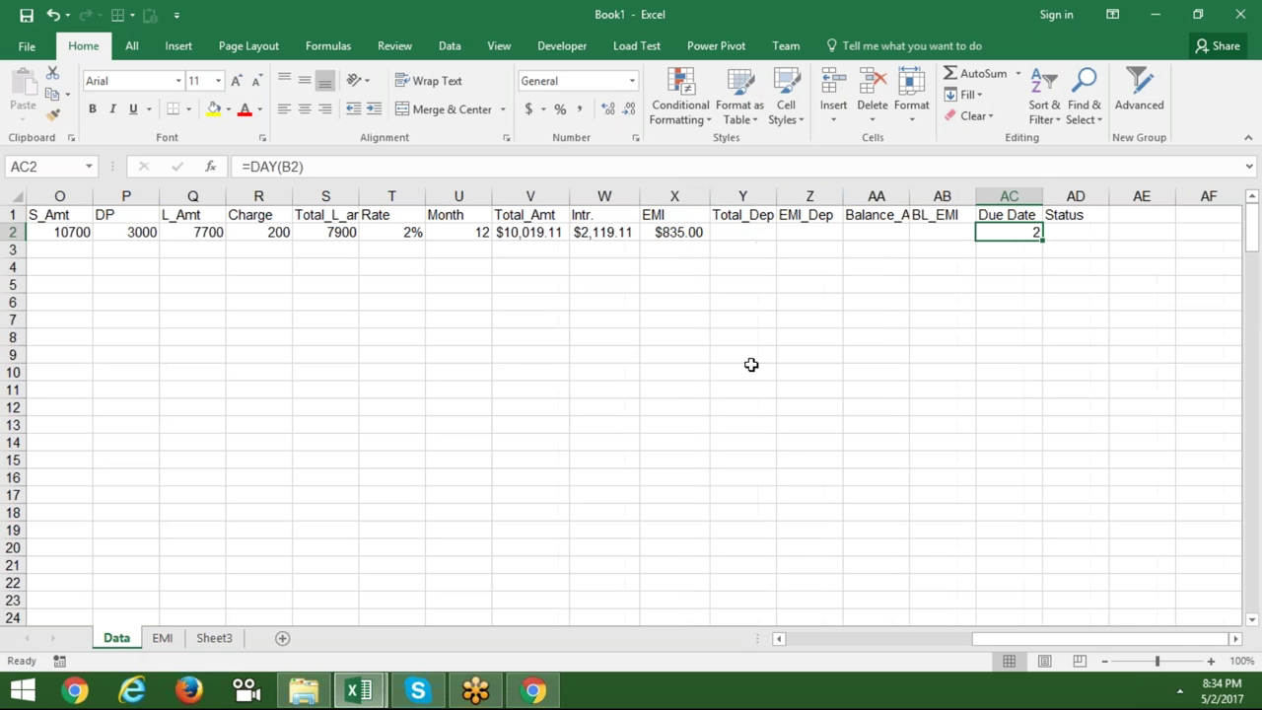
{"action": "left_click", "coordinate": [162, 638]}
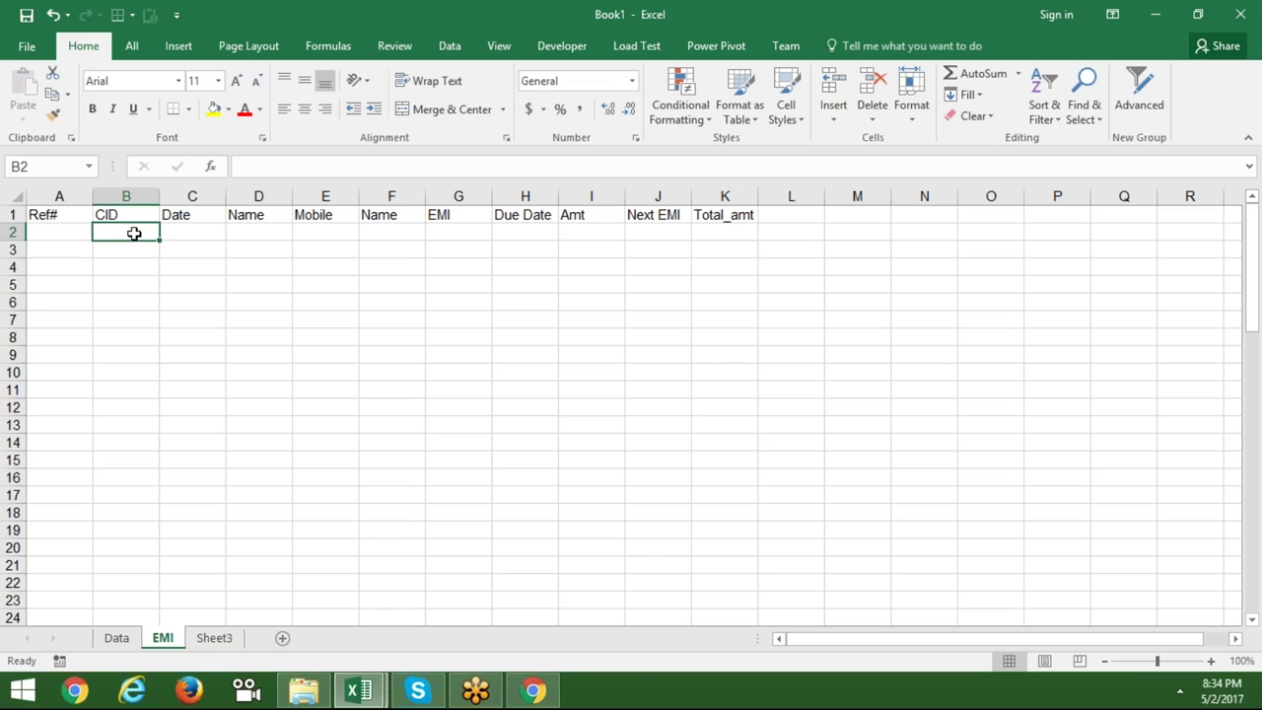
{"action": "key", "text": "Up"}
{"action": "key", "text": "Right"}
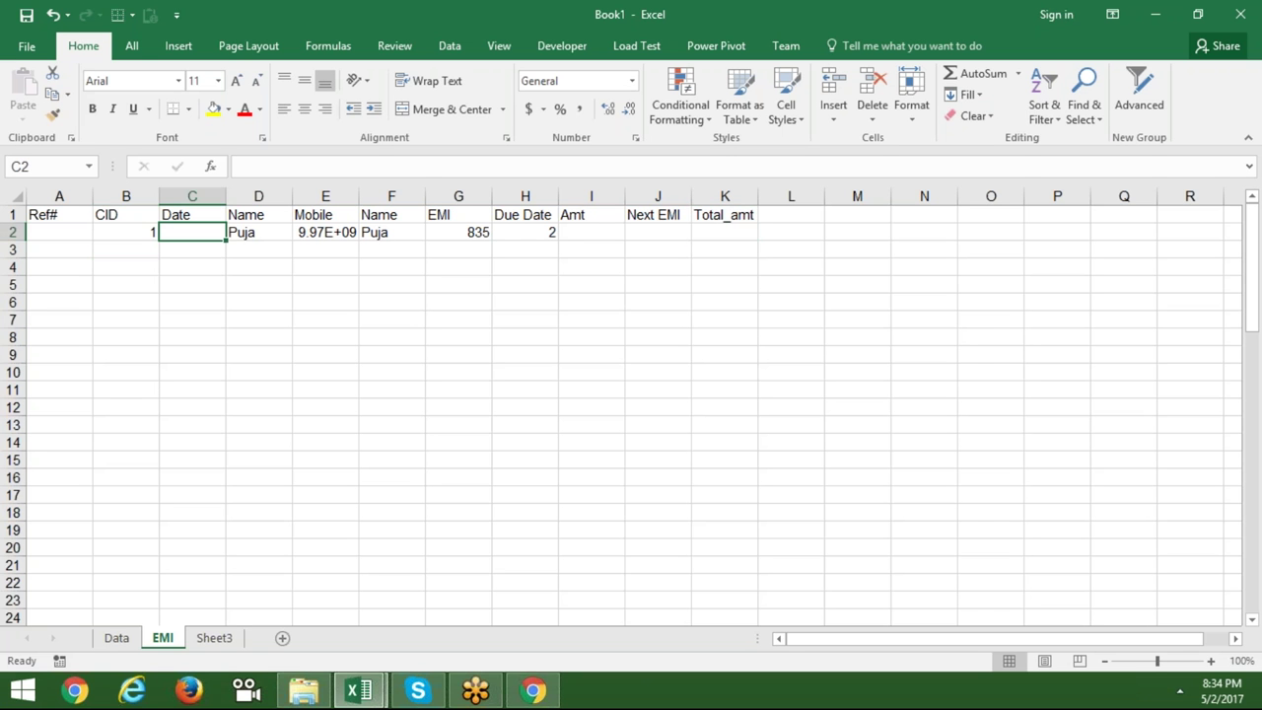
{"action": "left_click", "coordinate": [116, 638]}
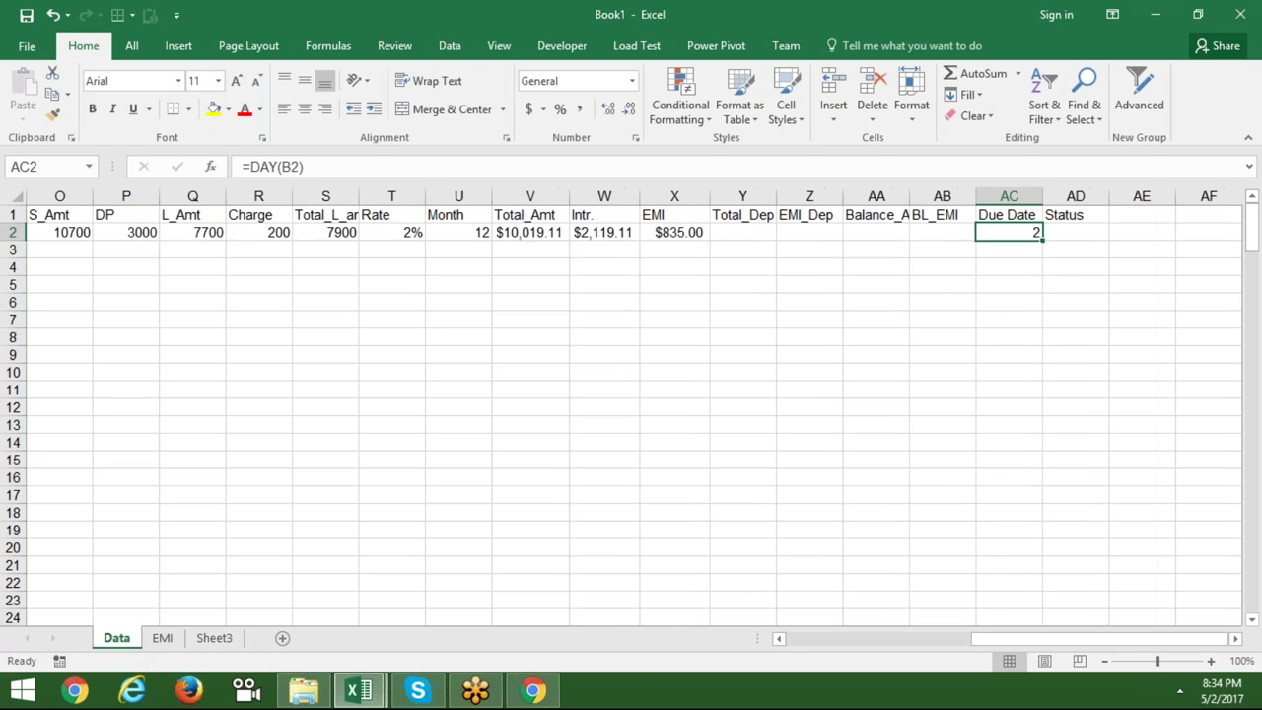
{"action": "key", "text": "ctrl+Left"}
{"action": "key", "text": "ctrl+Left"}
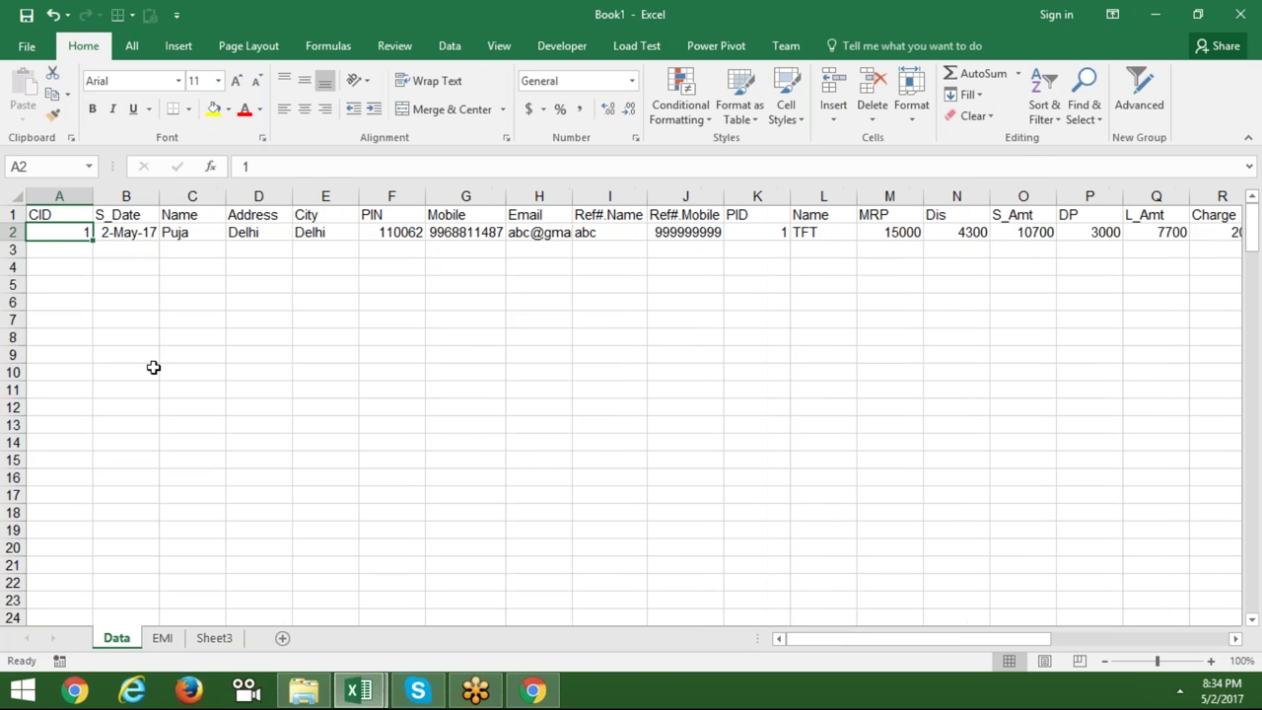
{"action": "key", "text": "Right"}
{"action": "type", "text": "1"}
{"action": "key", "text": "Return"}
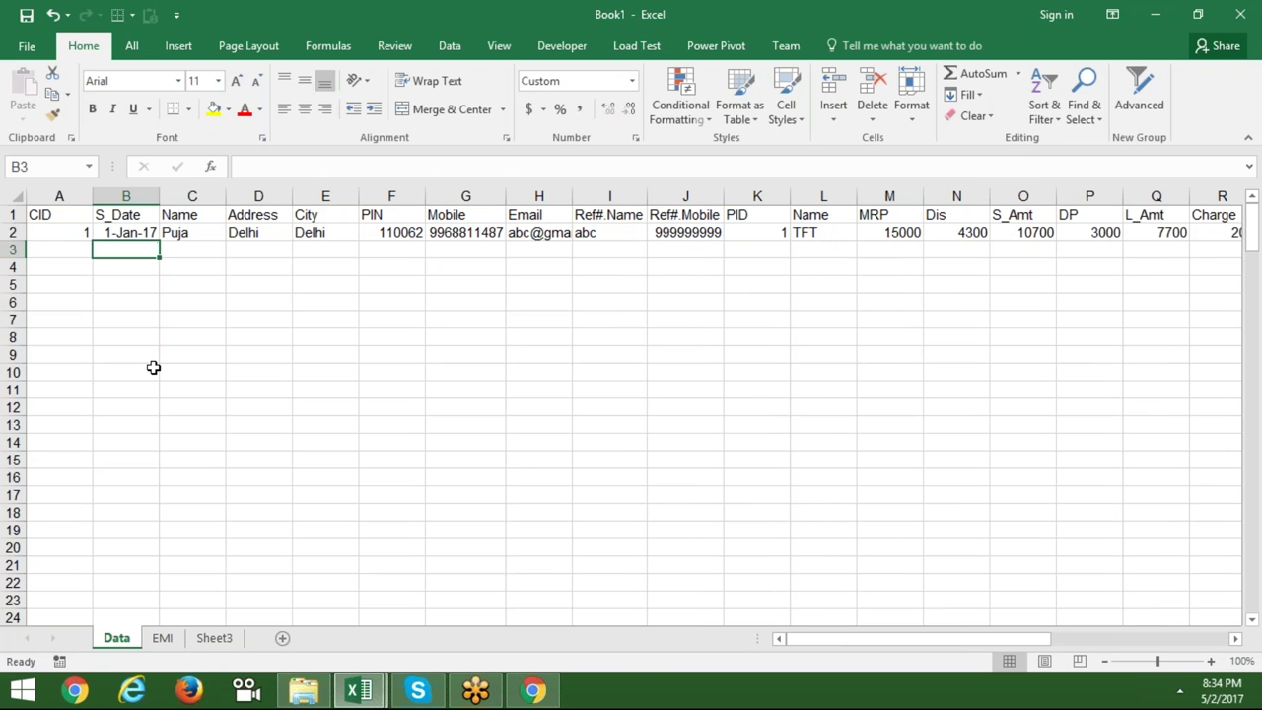
Step: On the EMI sheet, enter Date 1-Feb in C2 and Amt 835 in I2
{"action": "left_click", "coordinate": [165, 637]}
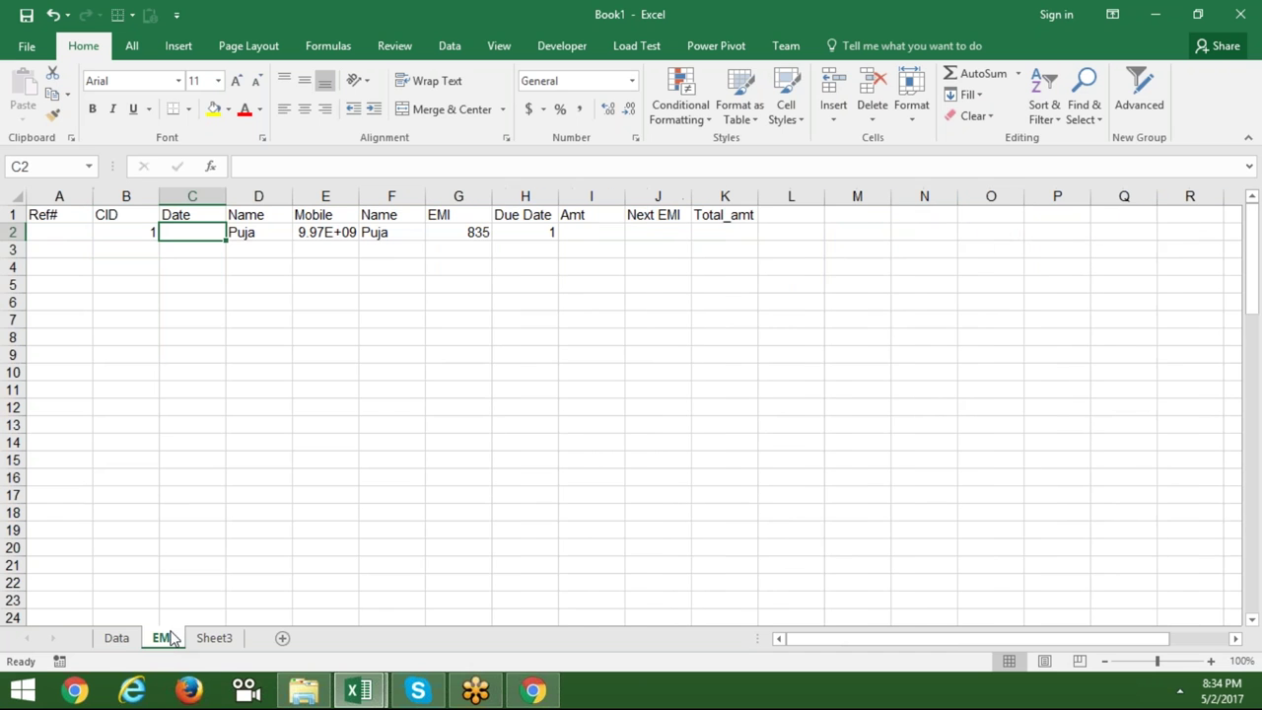
{"action": "type", "text": "2/1"}
{"action": "key", "text": "Return"}
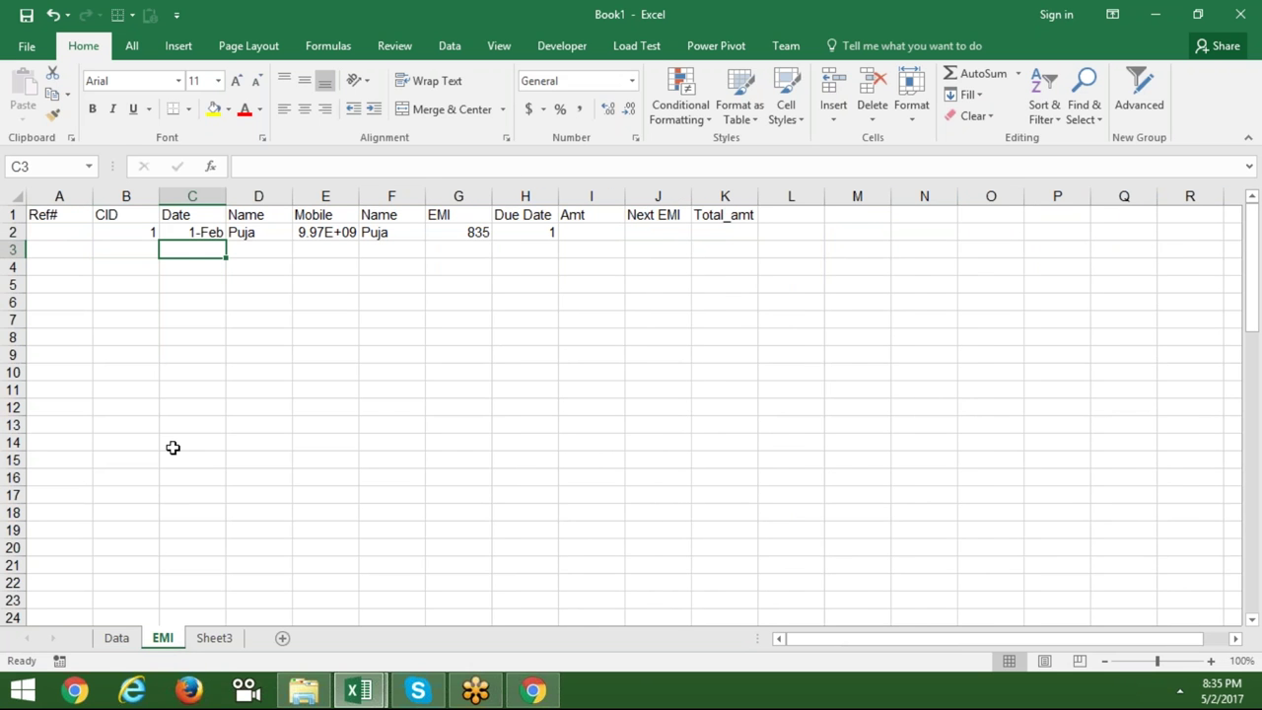
{"action": "key", "text": "Up"}
{"action": "key", "text": "Right"}
{"action": "key", "text": "Right"}
{"action": "key", "text": "Right"}
{"action": "key", "text": "Right"}
{"action": "key", "text": "Right"}
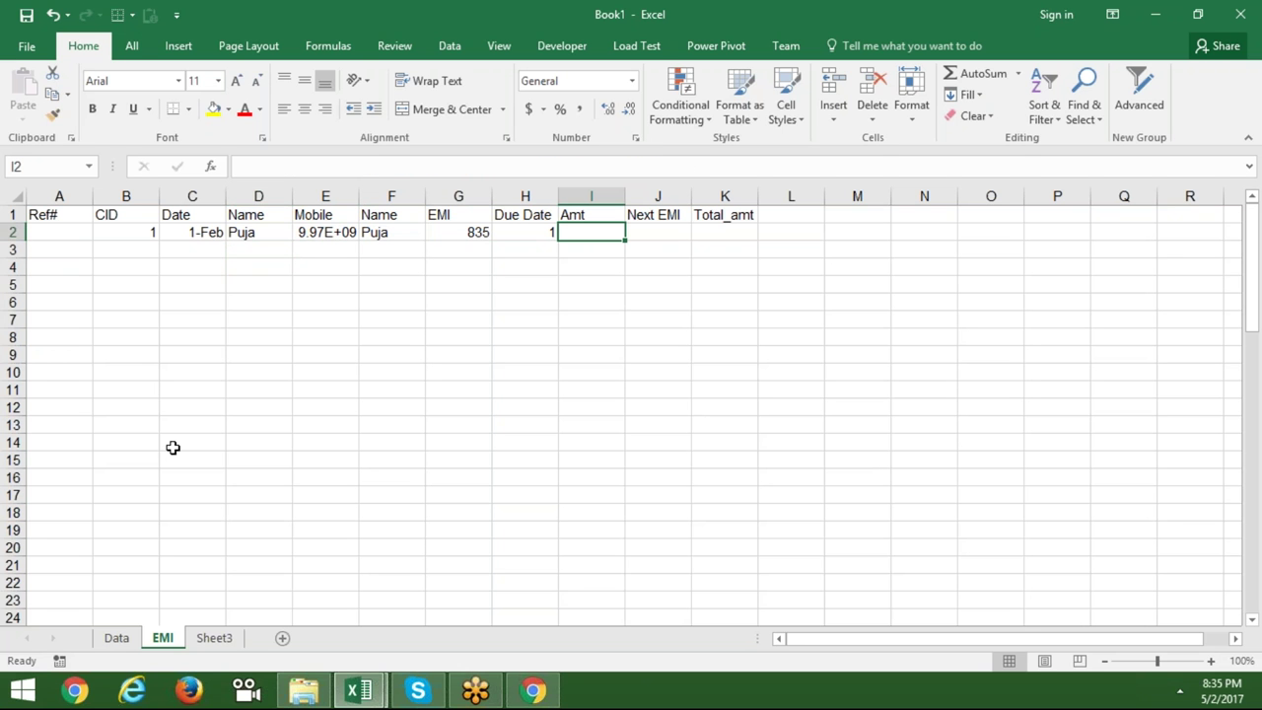
{"action": "type", "text": "838"}
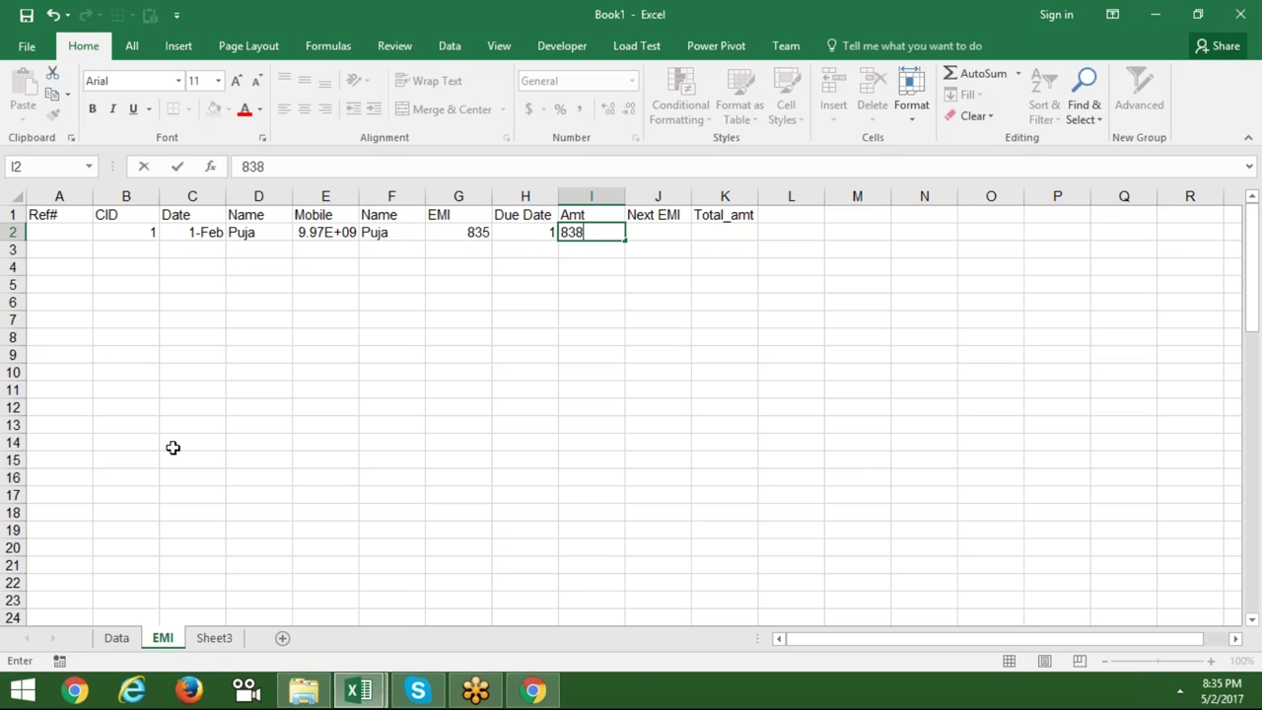
{"action": "key", "text": "BackSpace"}
{"action": "type", "text": "5"}
{"action": "key", "text": "Return"}
Step: Begin J2's Next EMI formula with the fully-paid test =IF(G2-I2=0,
{"action": "key", "text": "Up"}
{"action": "key", "text": "Right"}
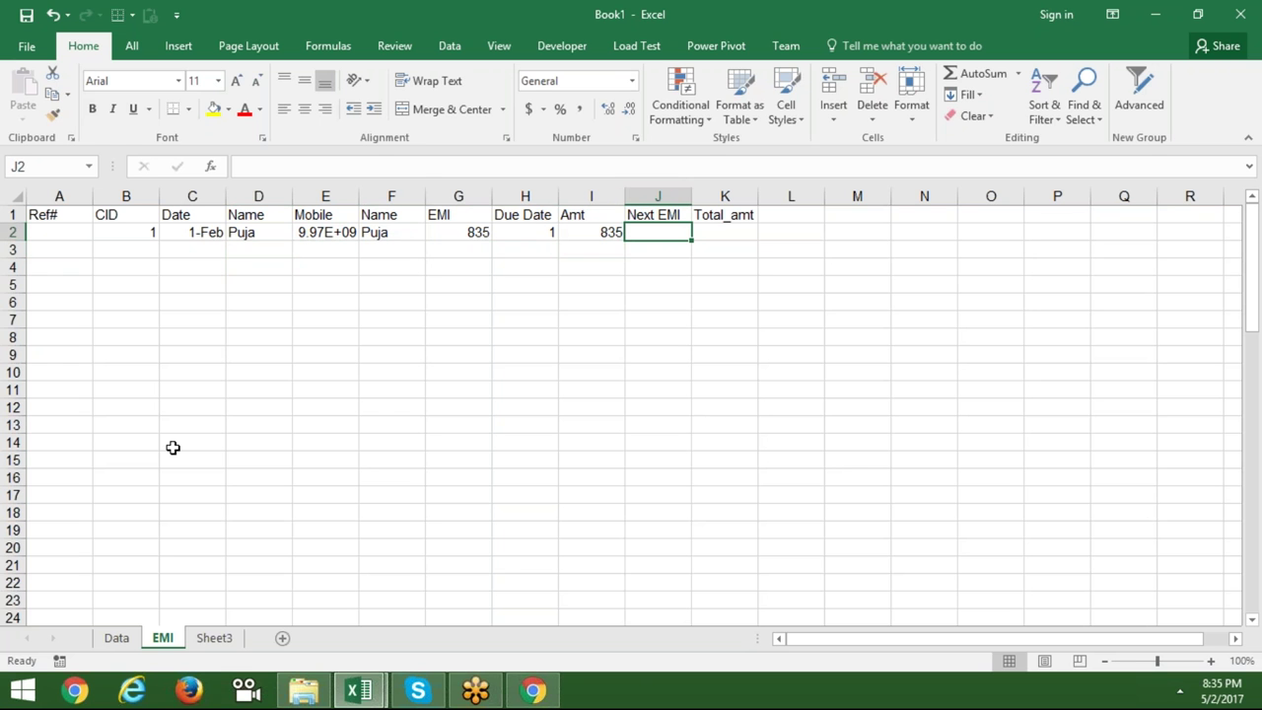
{"action": "type", "text": "=IF("}
{"action": "key", "text": "Left"}
{"action": "key", "text": "Left"}
{"action": "key", "text": "Left"}
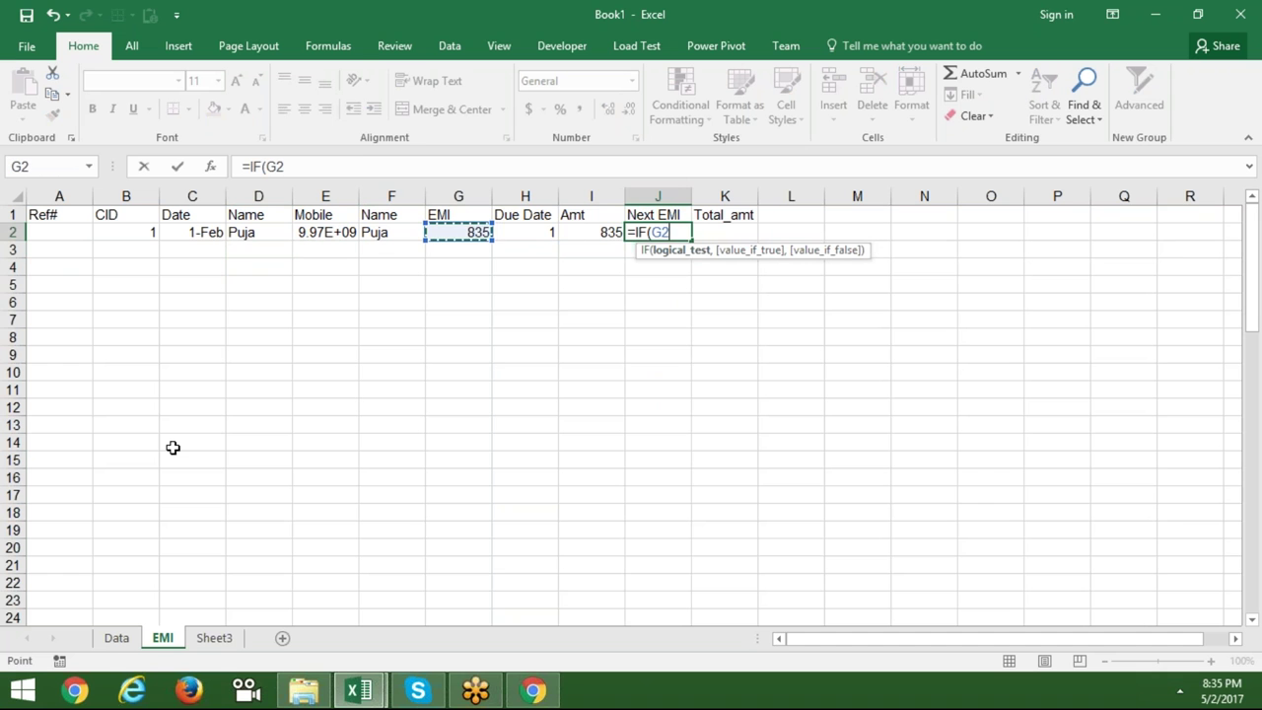
{"action": "type", "text": "-"}
{"action": "key", "text": "Left"}
{"action": "key", "text": "Left"}
{"action": "key", "text": "Right"}
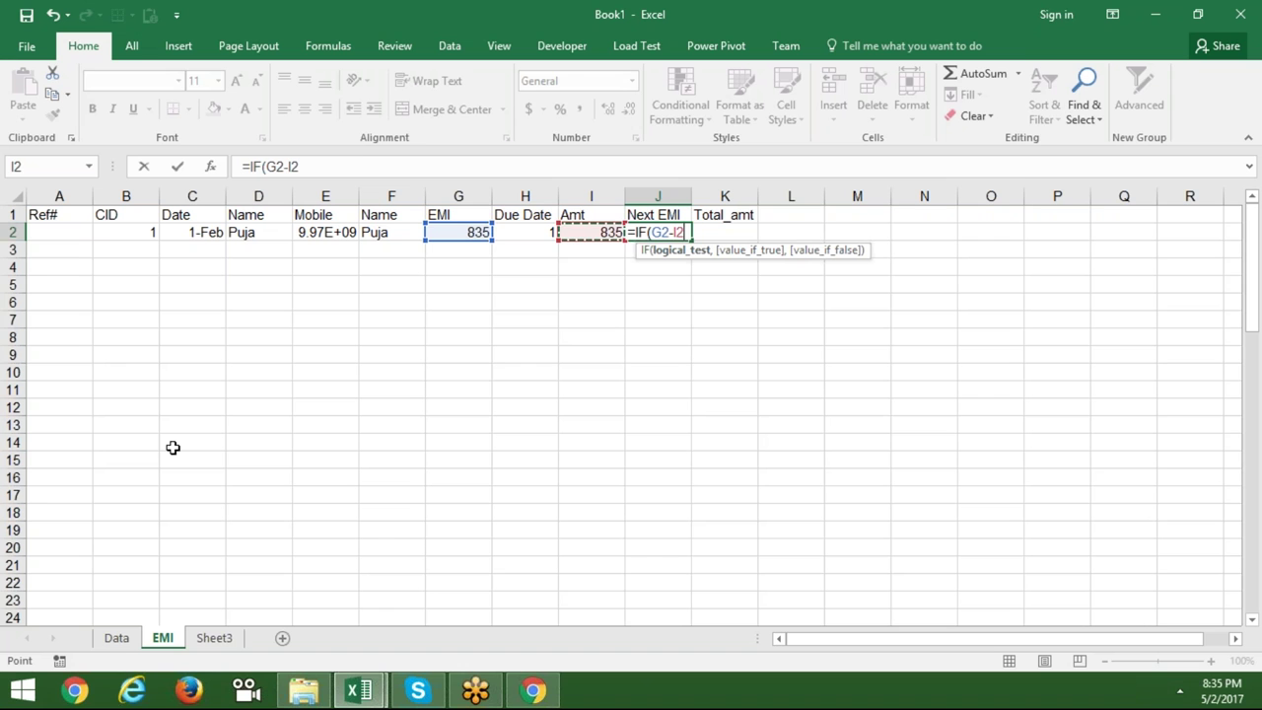
{"action": "type", "text": "=0,"}
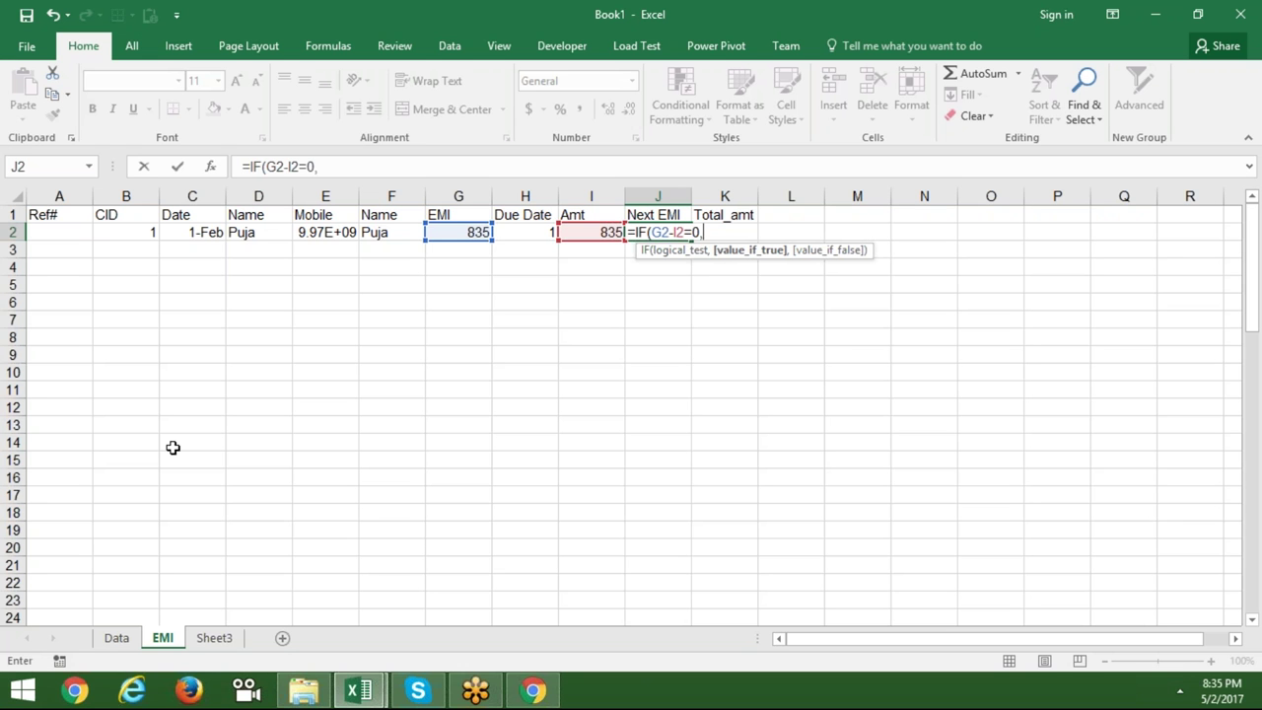
Step: Complete J2 as =IF(G2-I2=0,G2,G2+(G2-I2)), returning 835
{"action": "key", "text": "Left"}
{"action": "key", "text": "Left"}
{"action": "key", "text": "Left"}
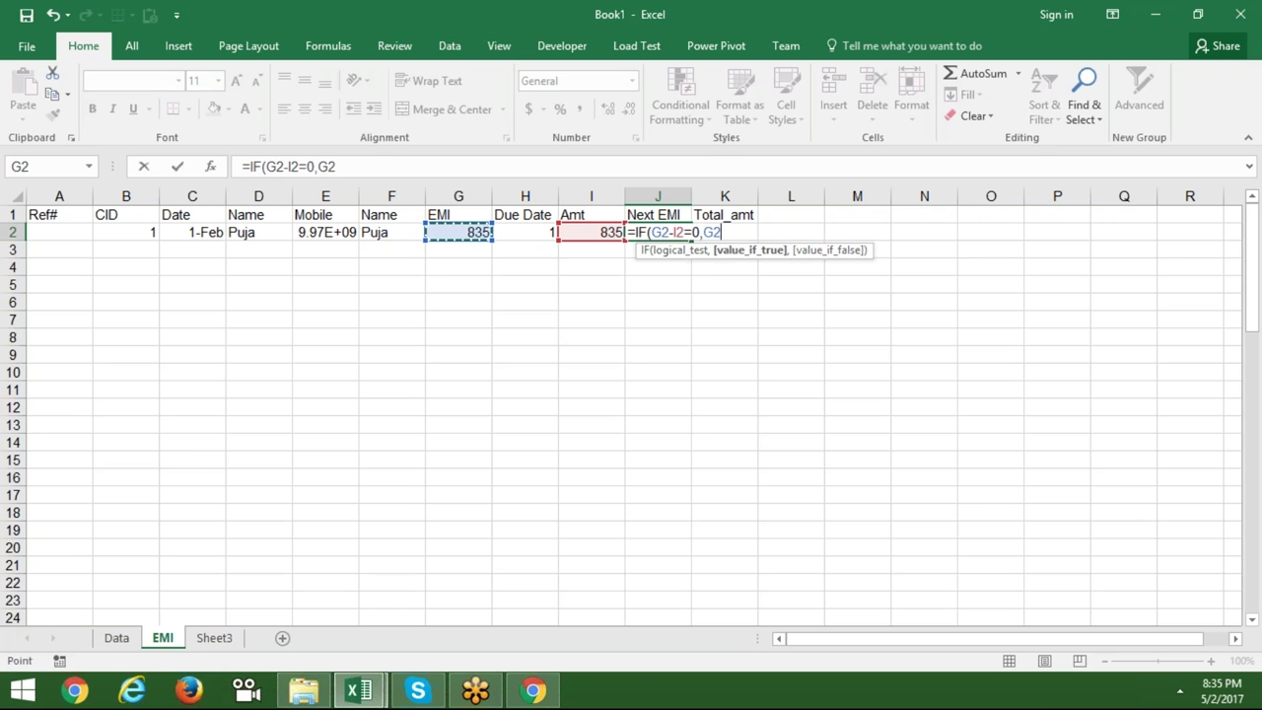
{"action": "type", "text": ","}
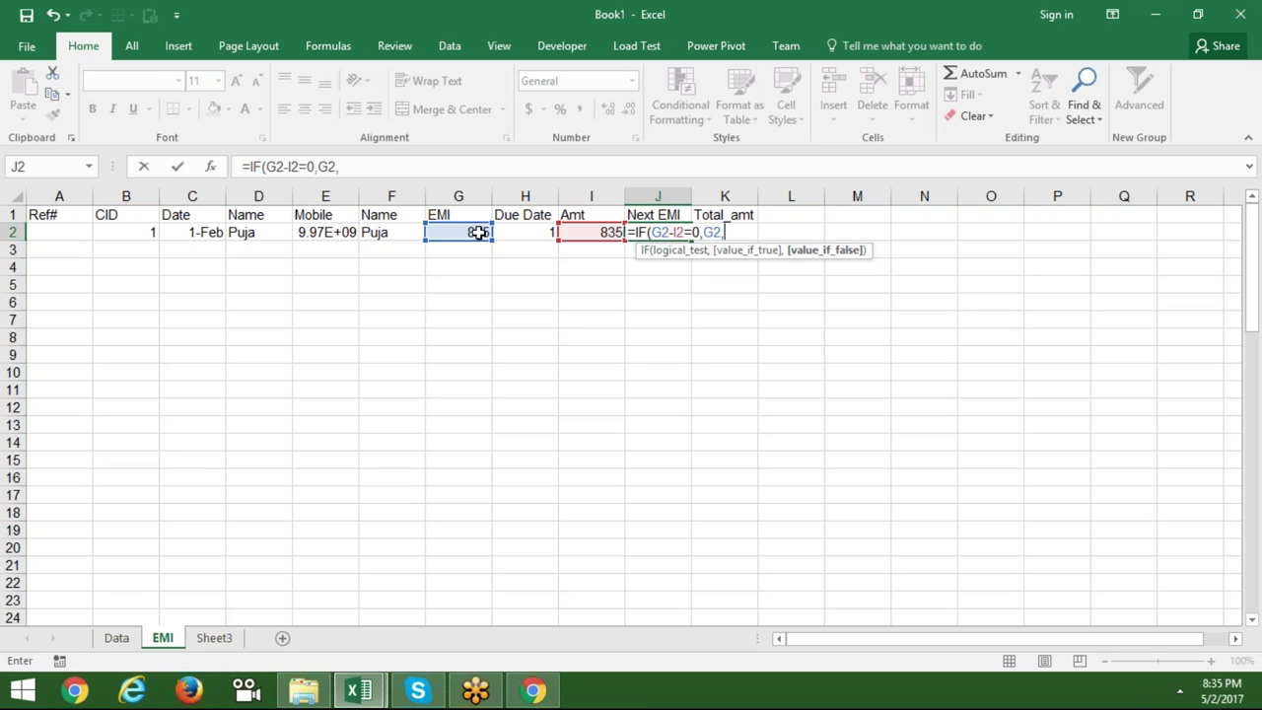
{"action": "key", "text": "Left"}
{"action": "key", "text": "Left"}
{"action": "key", "text": "Left"}
{"action": "type", "text": "+("}
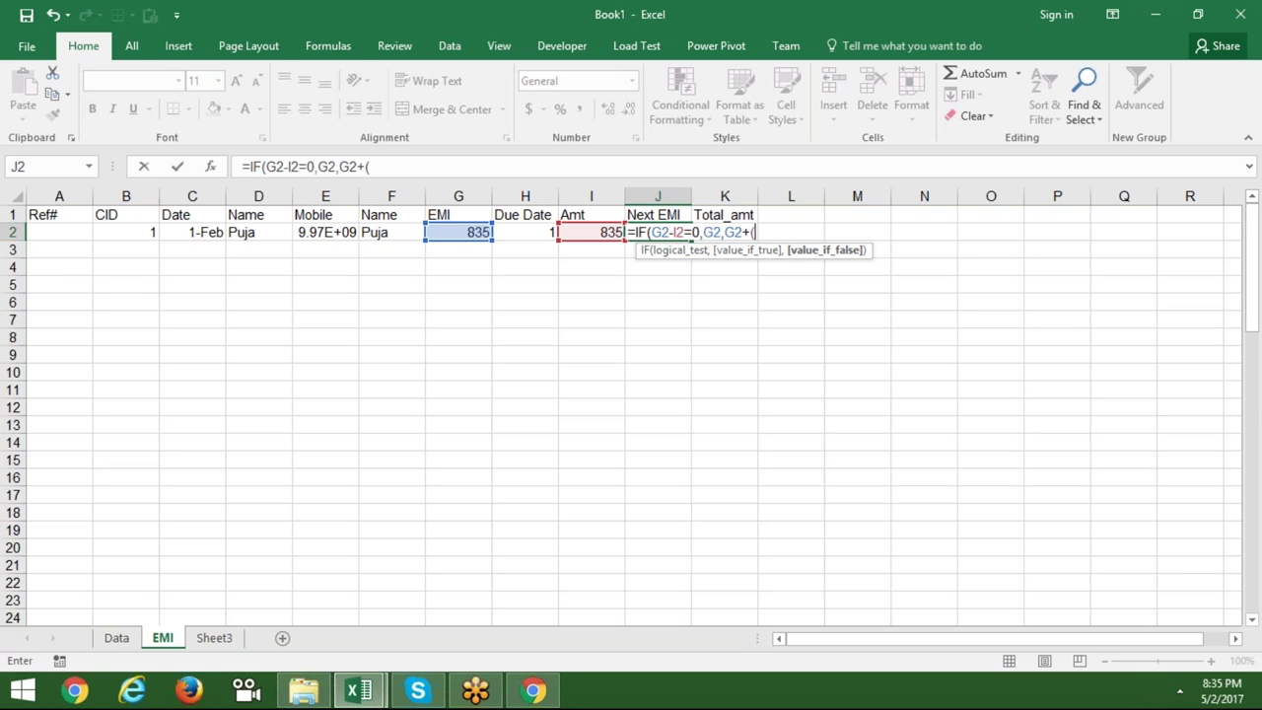
{"action": "left_click", "coordinate": [474, 233]}
{"action": "type", "text": "-"}
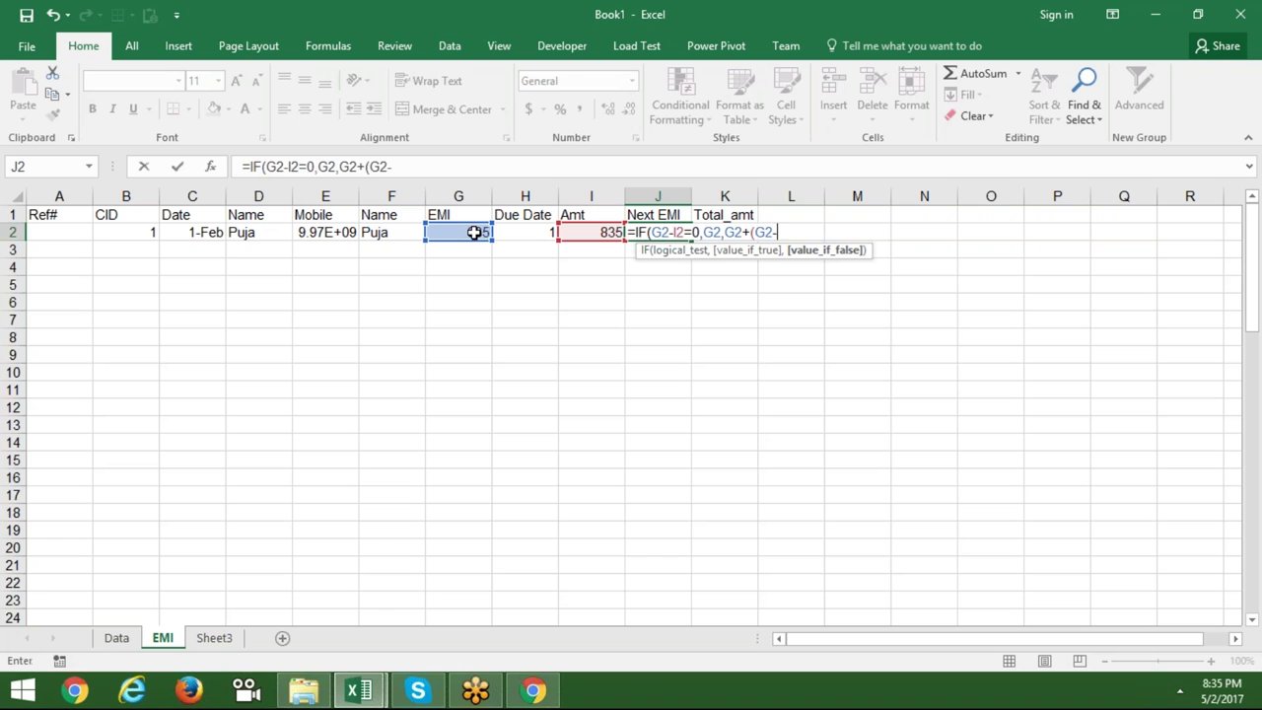
{"action": "left_click", "coordinate": [584, 230]}
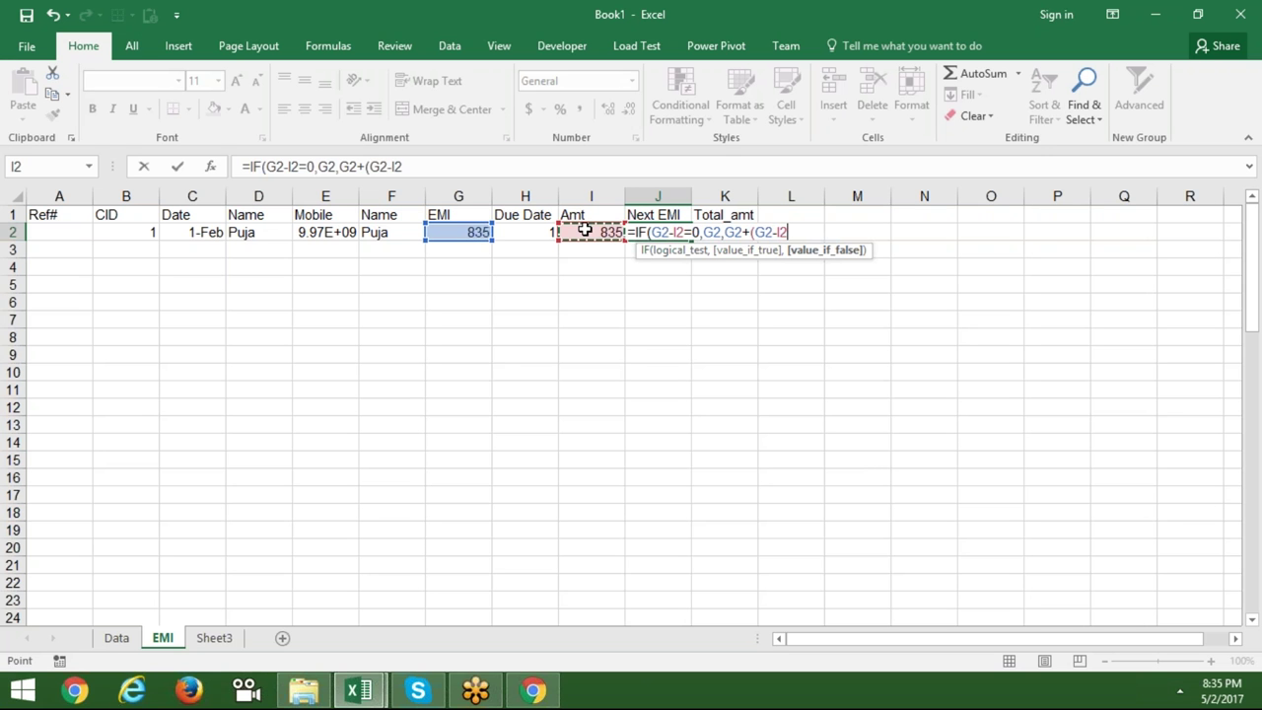
{"action": "type", "text": ")"}
{"action": "key", "text": "Return"}
{"action": "key", "text": "Return"}
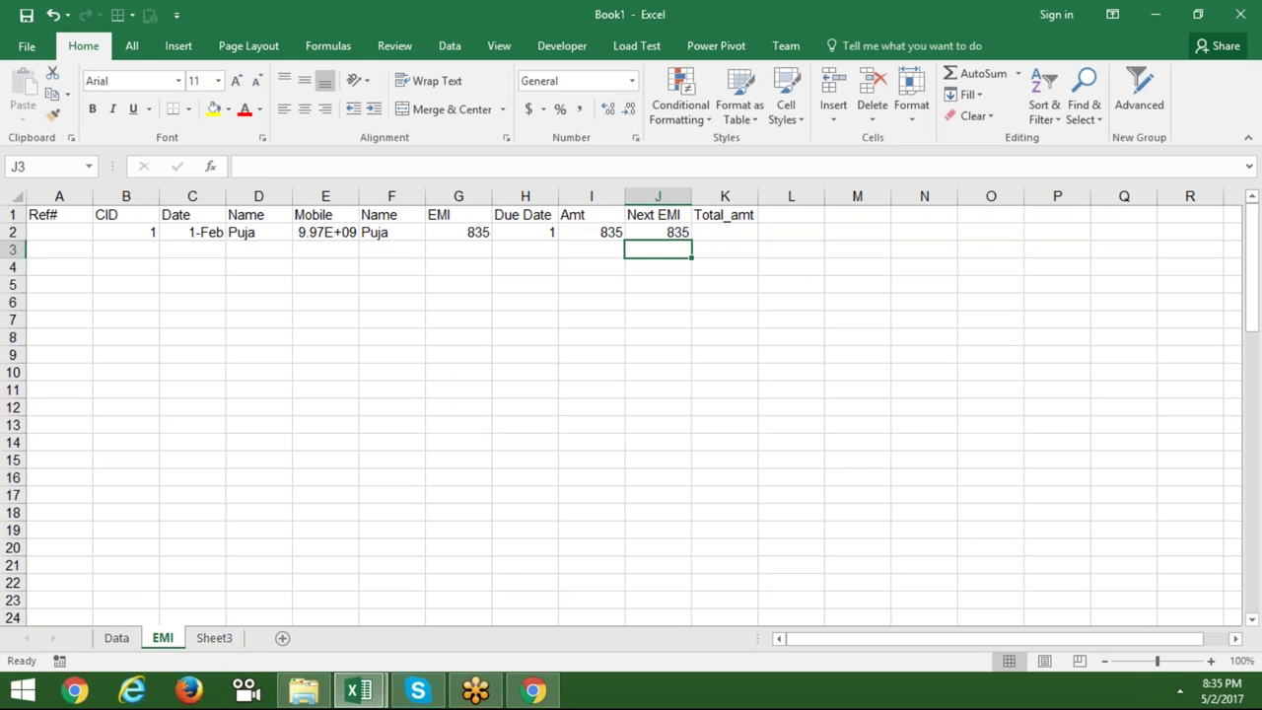
Step: Review row 2's formulas and change the Amt in I2 to 800
{"action": "left_click", "coordinate": [657, 232]}
{"action": "left_click", "coordinate": [525, 232]}
{"action": "left_click", "coordinate": [458, 231]}
{"action": "left_click", "coordinate": [524, 232]}
{"action": "left_click", "coordinate": [592, 231]}
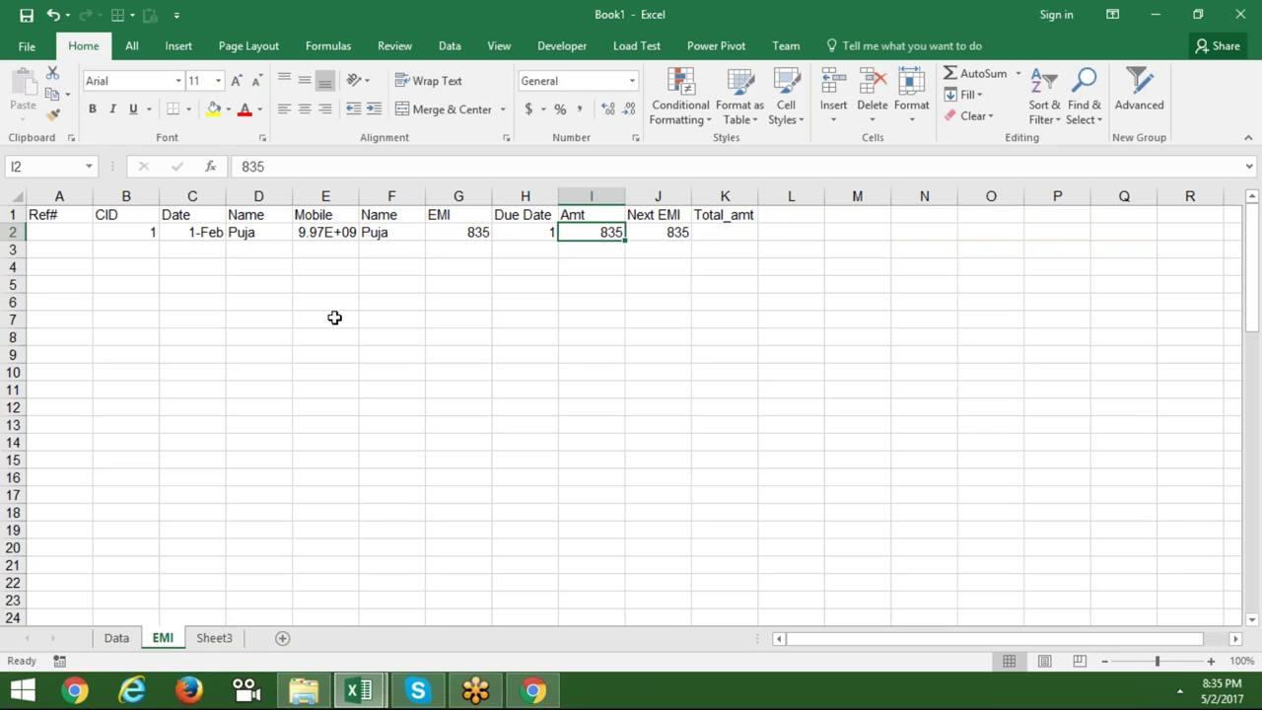
{"action": "type", "text": "800"}
{"action": "key", "text": "Return"}
Step: Check that J2's Next EMI formula now returns 870, reviewing G2 and I2
{"action": "key", "text": "Up"}
{"action": "key", "text": "Right"}
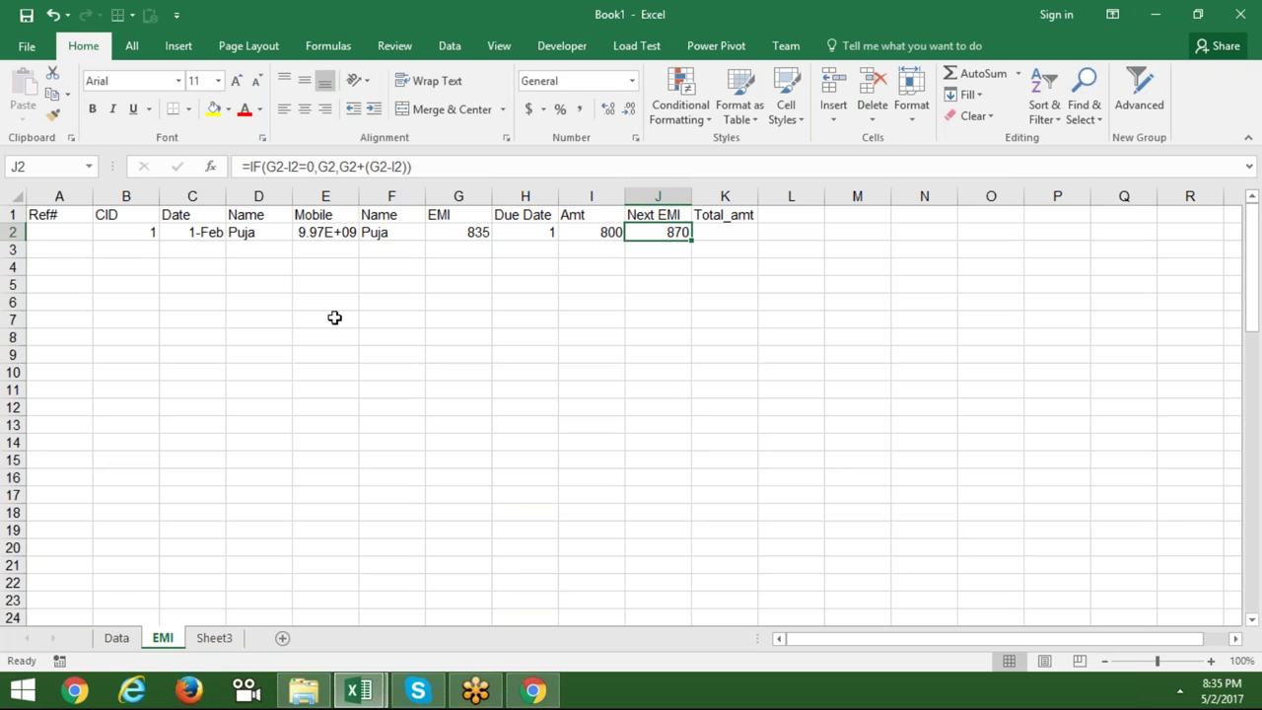
{"action": "key", "text": "F2"}
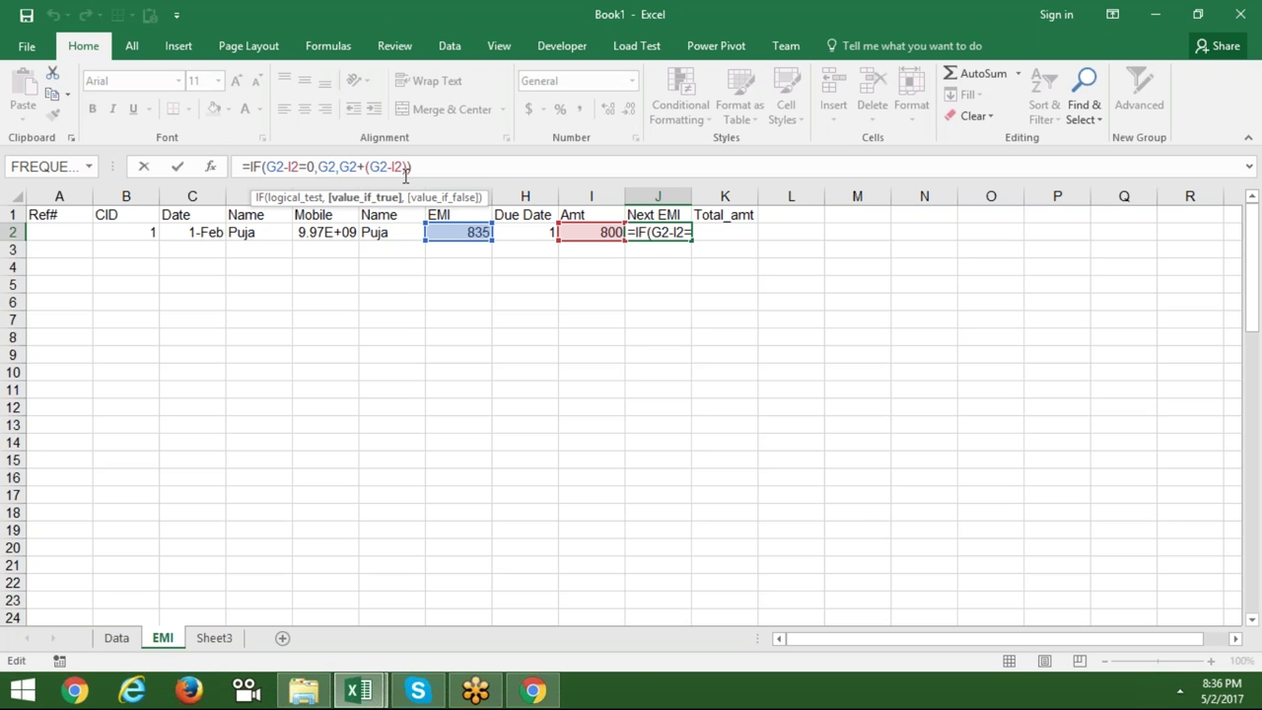
{"action": "key", "text": "Return"}
{"action": "key", "text": "Up"}
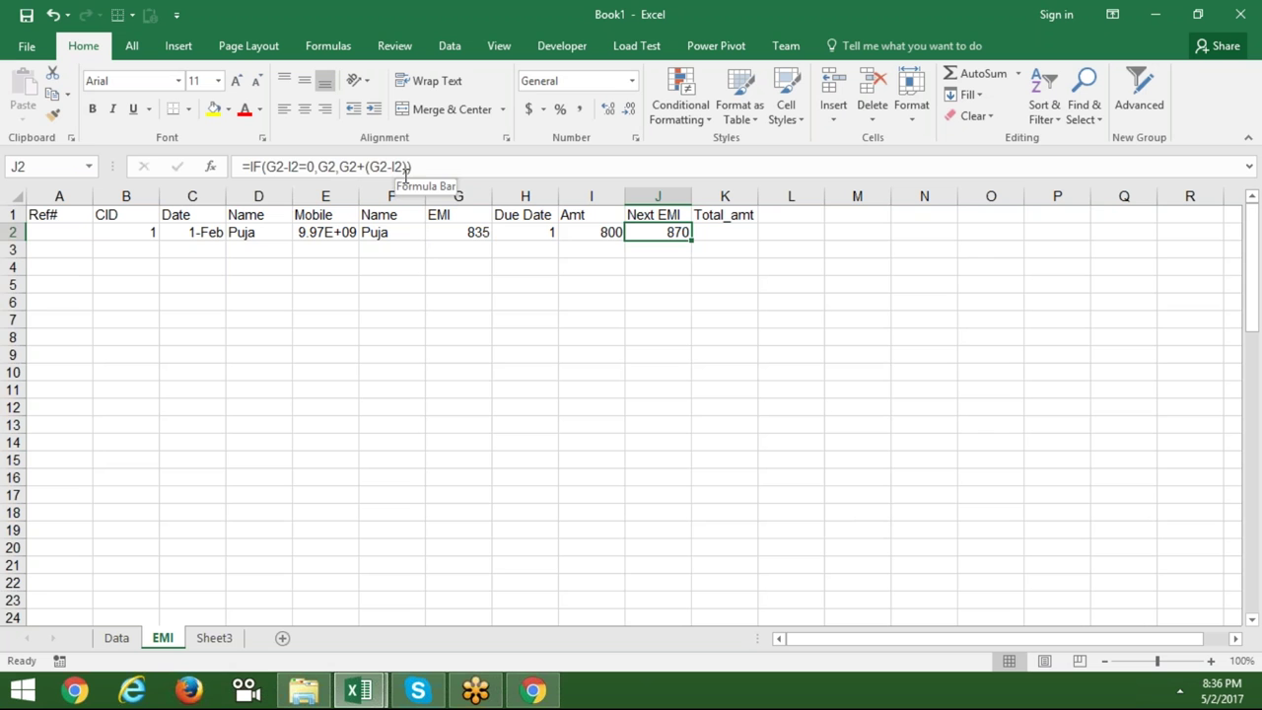
{"action": "left_click", "coordinate": [456, 214]}
{"action": "left_click", "coordinate": [461, 229]}
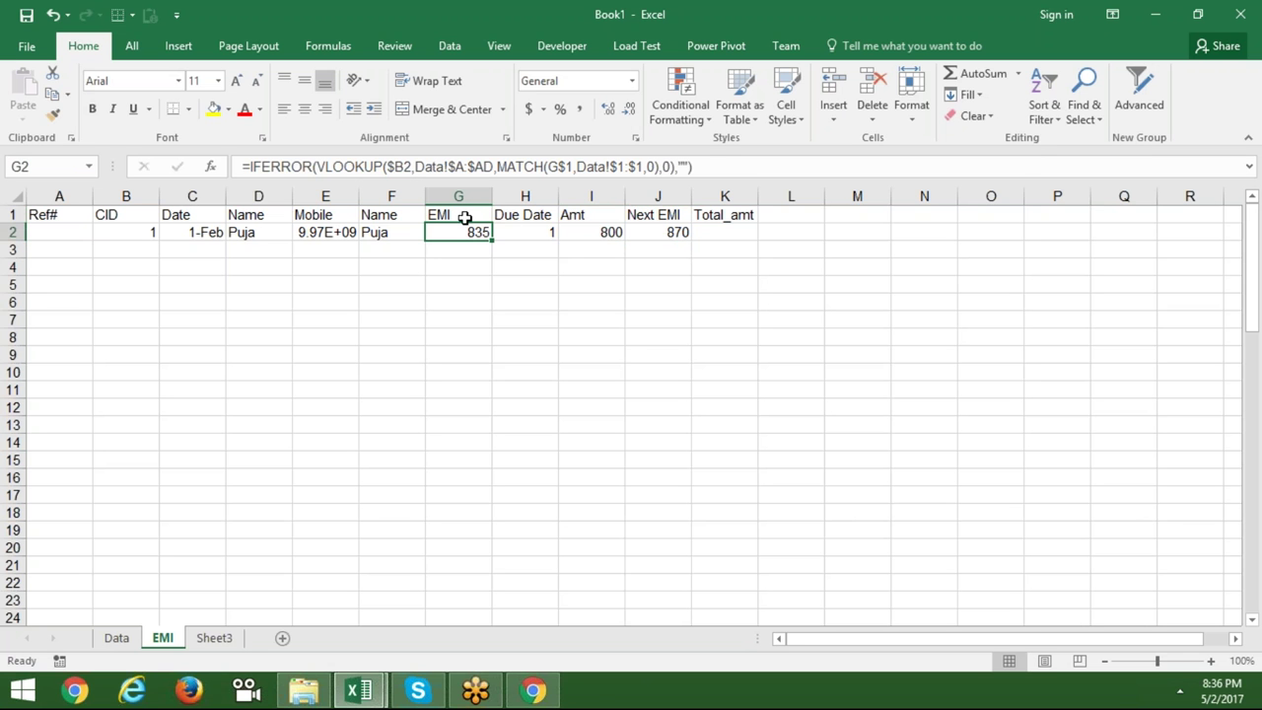
{"action": "left_click", "coordinate": [587, 234]}
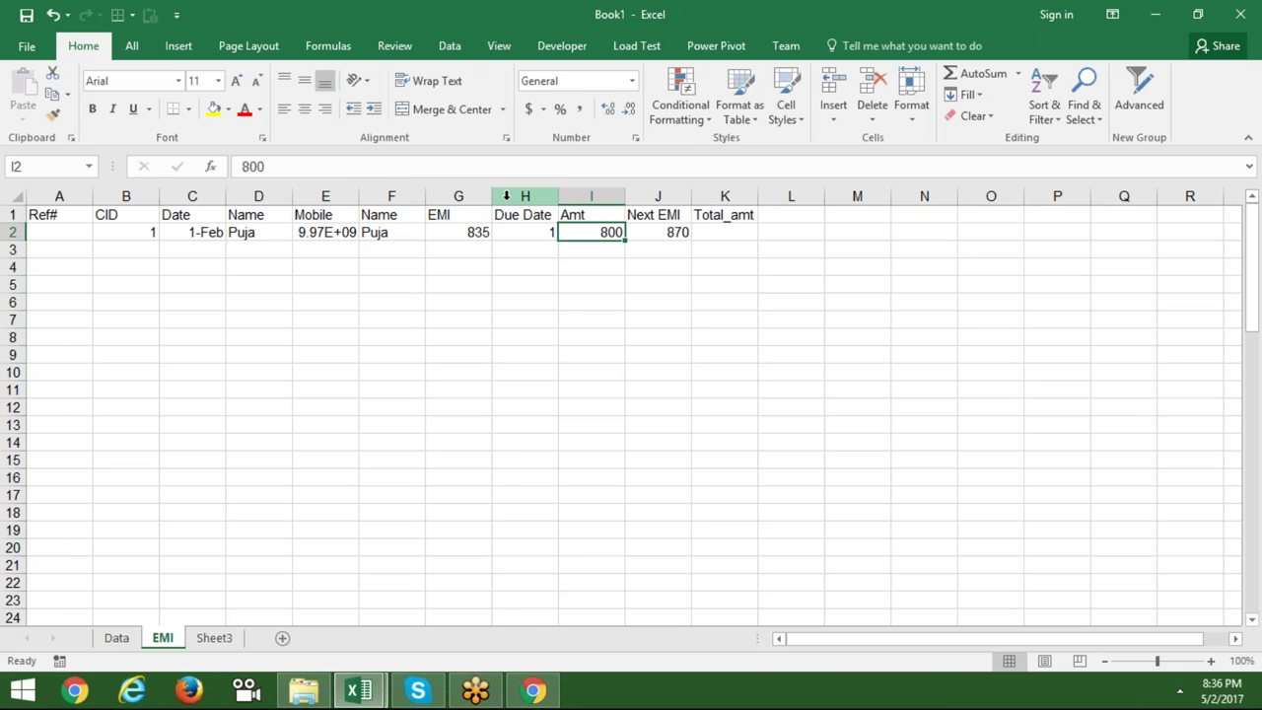
Step: Insert a column H headed As_Per_Last before Due Date and autofit its width
{"action": "left_click", "coordinate": [506, 197]}
{"action": "key", "text": "ctrl+shift+plus"}
{"action": "left_click", "coordinate": [524, 214]}
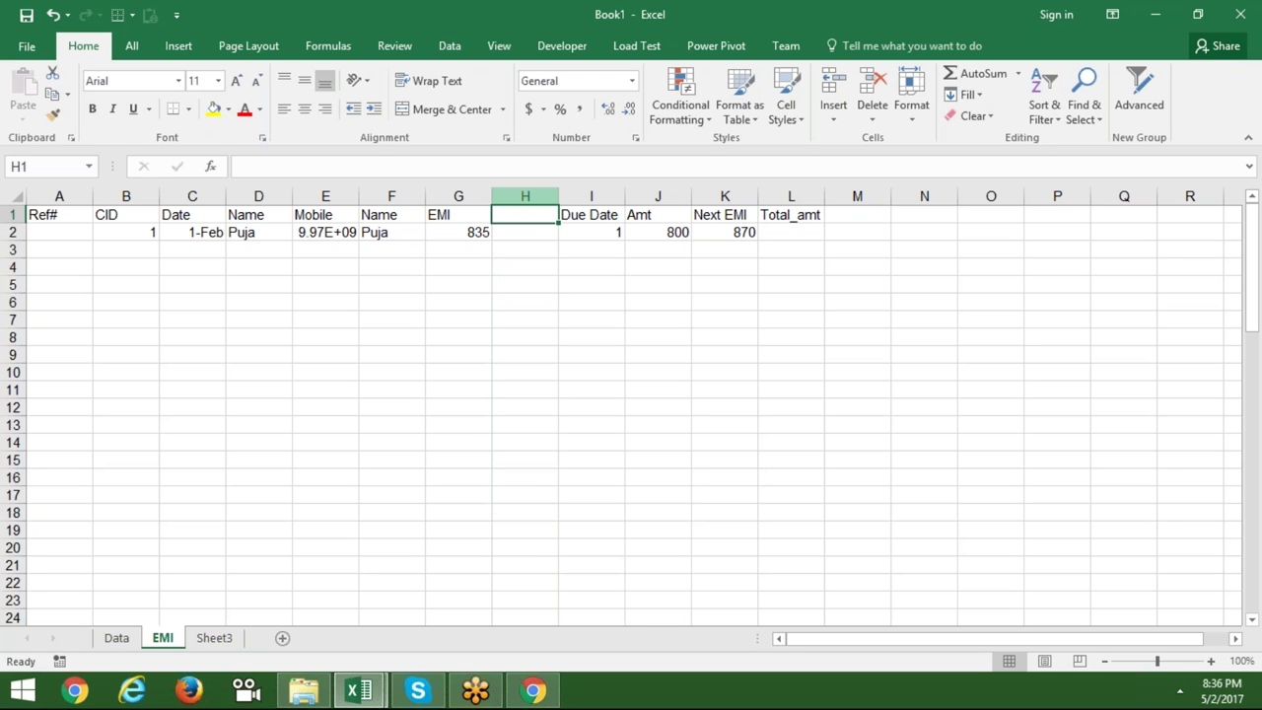
{"action": "type", "text": "As"}
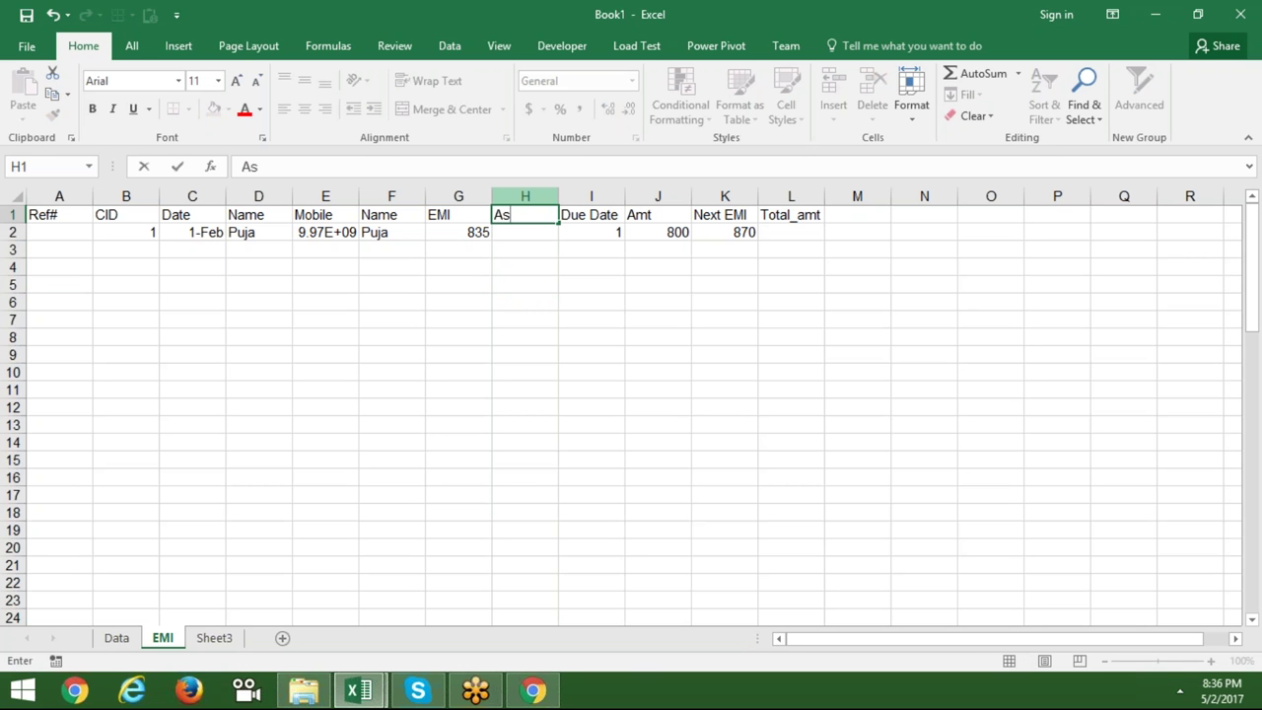
{"action": "type", "text": "_P"}
{"action": "type", "text": "r"}
{"action": "key", "text": "BackSpace"}
{"action": "type", "text": "er_"}
{"action": "type", "text": "Last"}
{"action": "key", "text": "Return"}
{"action": "double_click", "coordinate": [559, 196]}
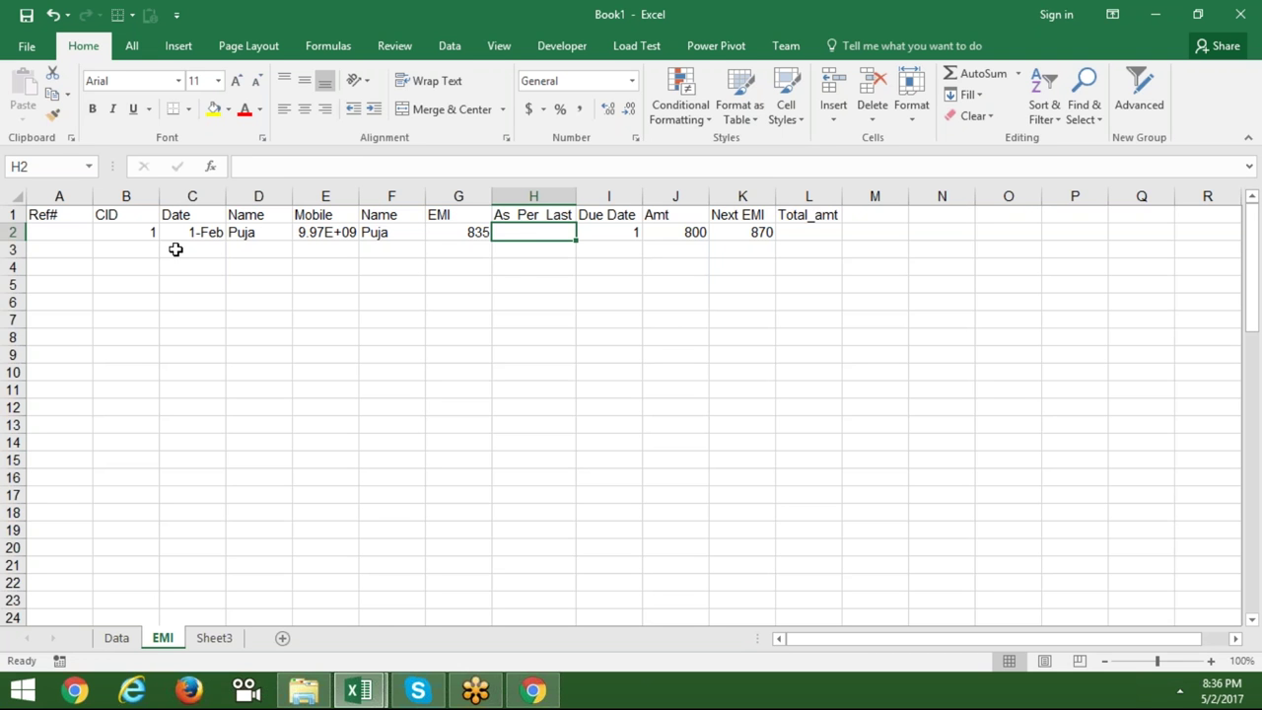
{"action": "left_click", "coordinate": [146, 247]}
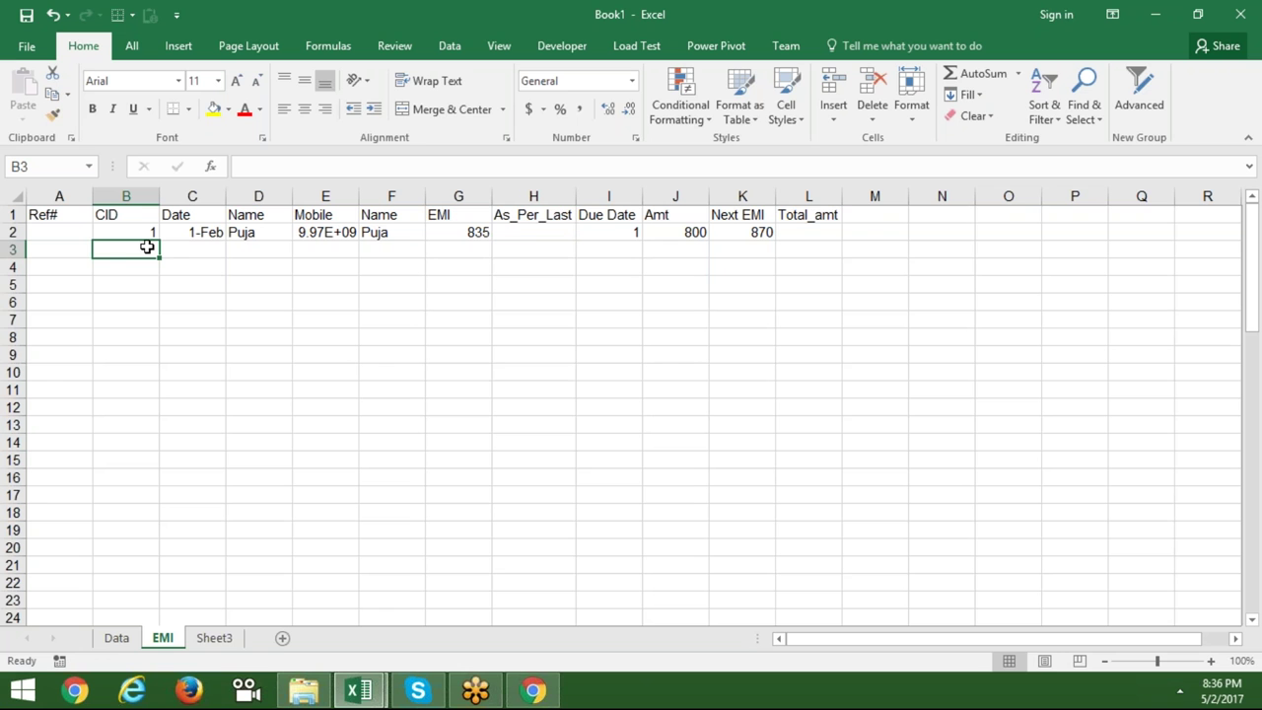
Step: Enter CID 1 in B3 and date 3/1 (1-Mar) in C3
{"action": "type", "text": "1"}
{"action": "key", "text": "Return"}
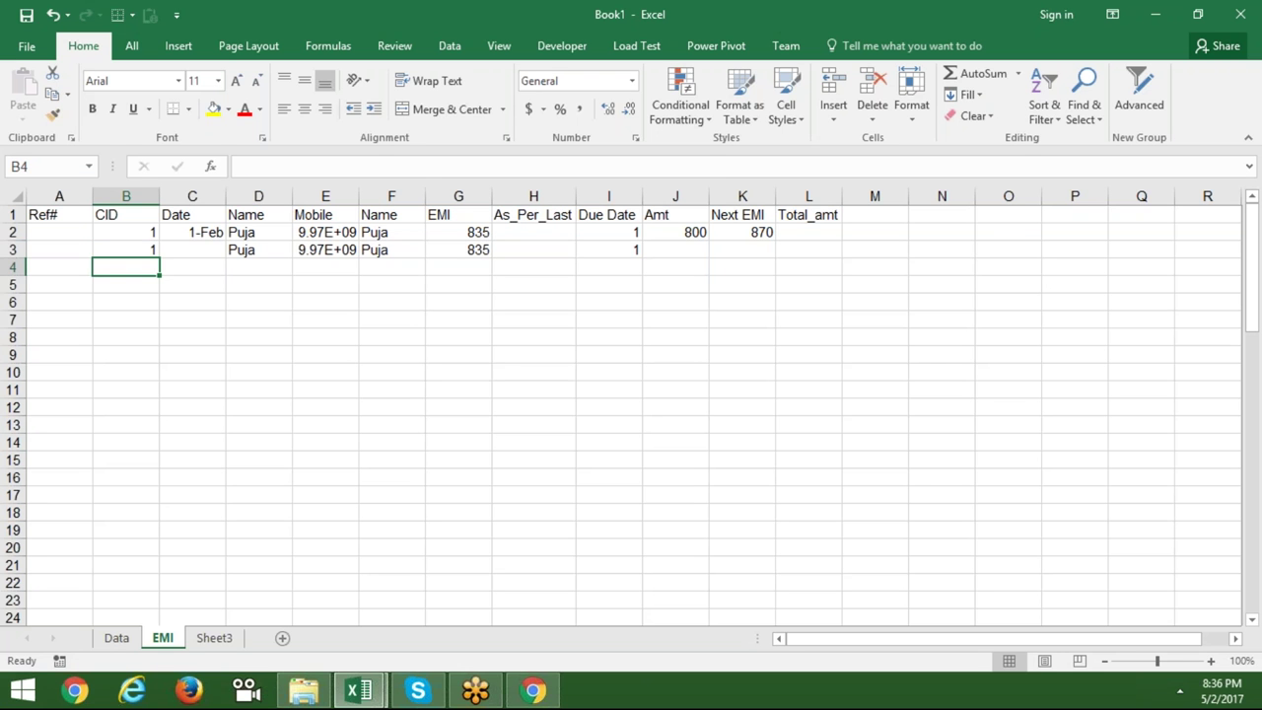
{"action": "left_click", "coordinate": [193, 250]}
{"action": "type", "text": "3/1"}
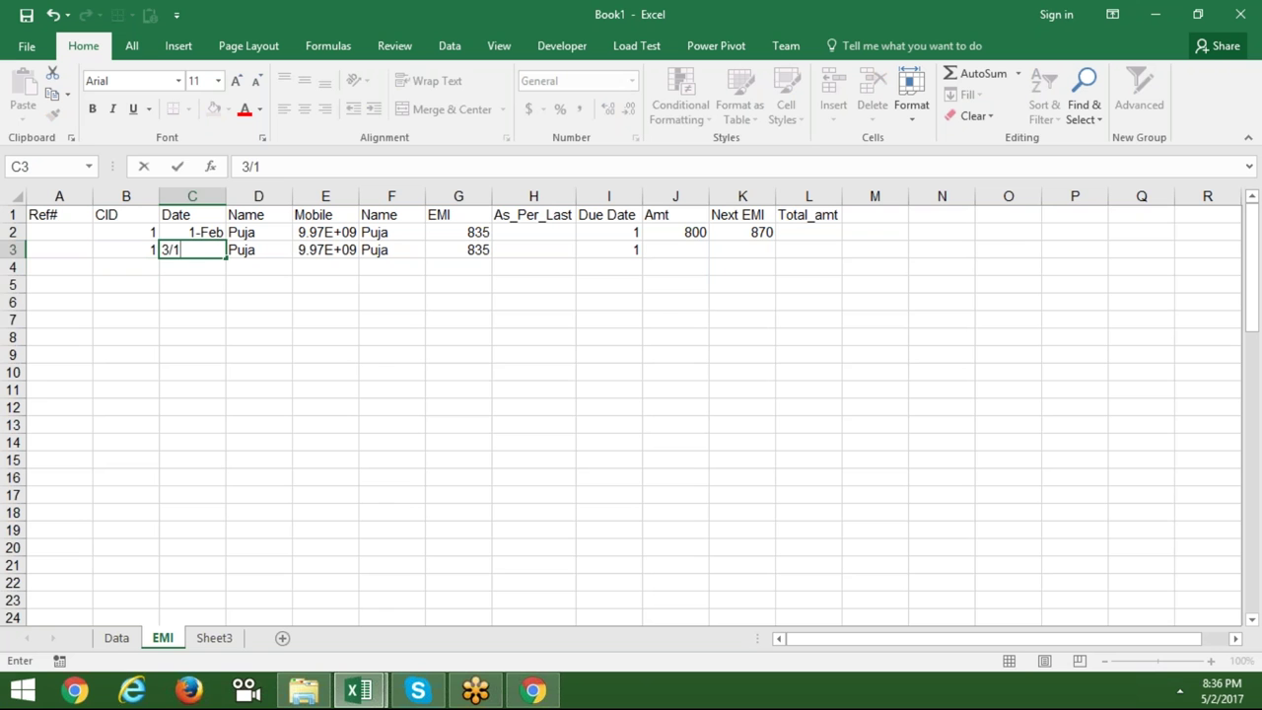
{"action": "key", "text": "Return"}
Step: Enter 870 as the As_Per_Last amount in H3 and check I3's formula
{"action": "key", "text": "Up"}
{"action": "key", "text": "Right"}
{"action": "key", "text": "Right"}
{"action": "key", "text": "Right"}
{"action": "key", "text": "Right"}
{"action": "key", "text": "Right"}
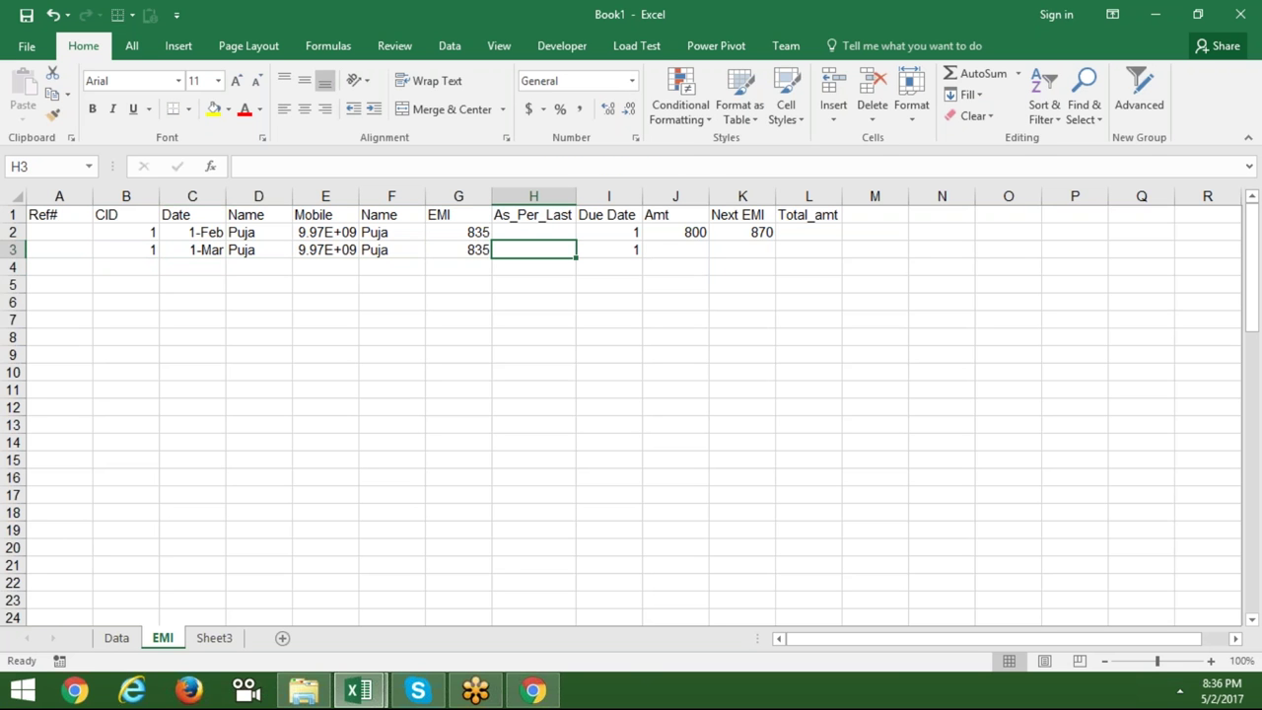
{"action": "type", "text": "870"}
{"action": "key", "text": "Return"}
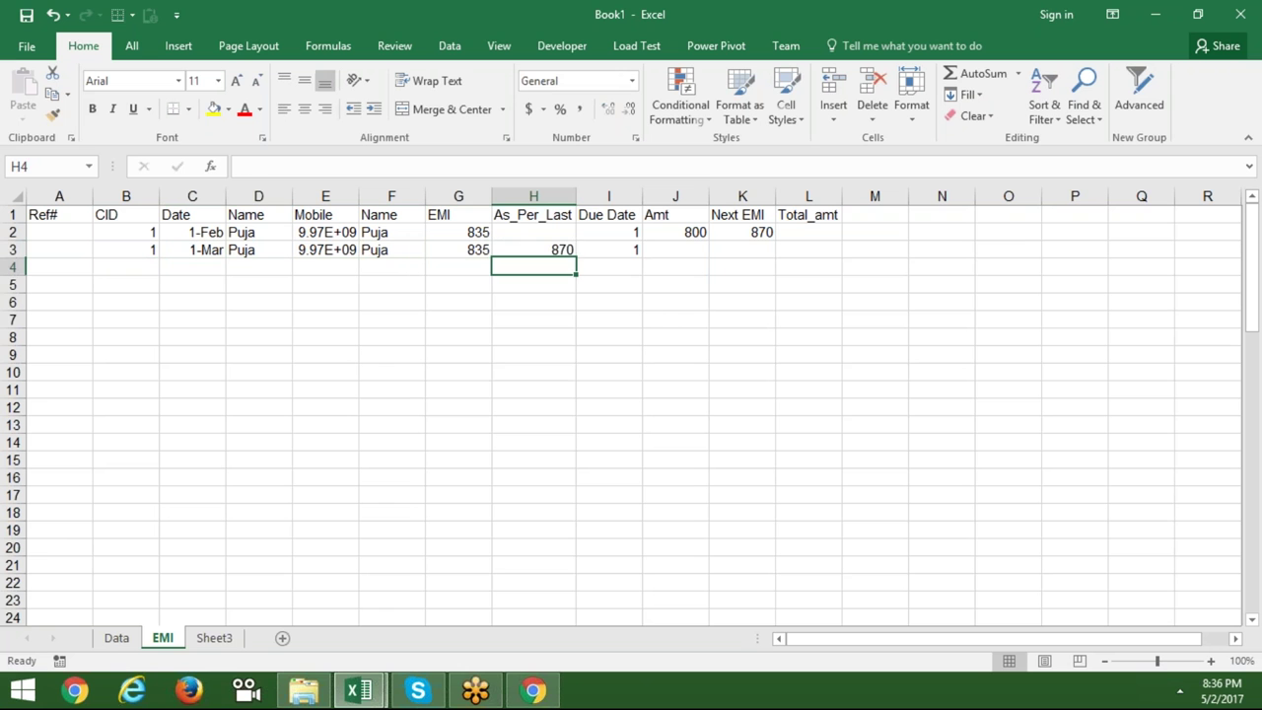
{"action": "key", "text": "Up"}
{"action": "key", "text": "Right"}
{"action": "key", "text": "Right"}
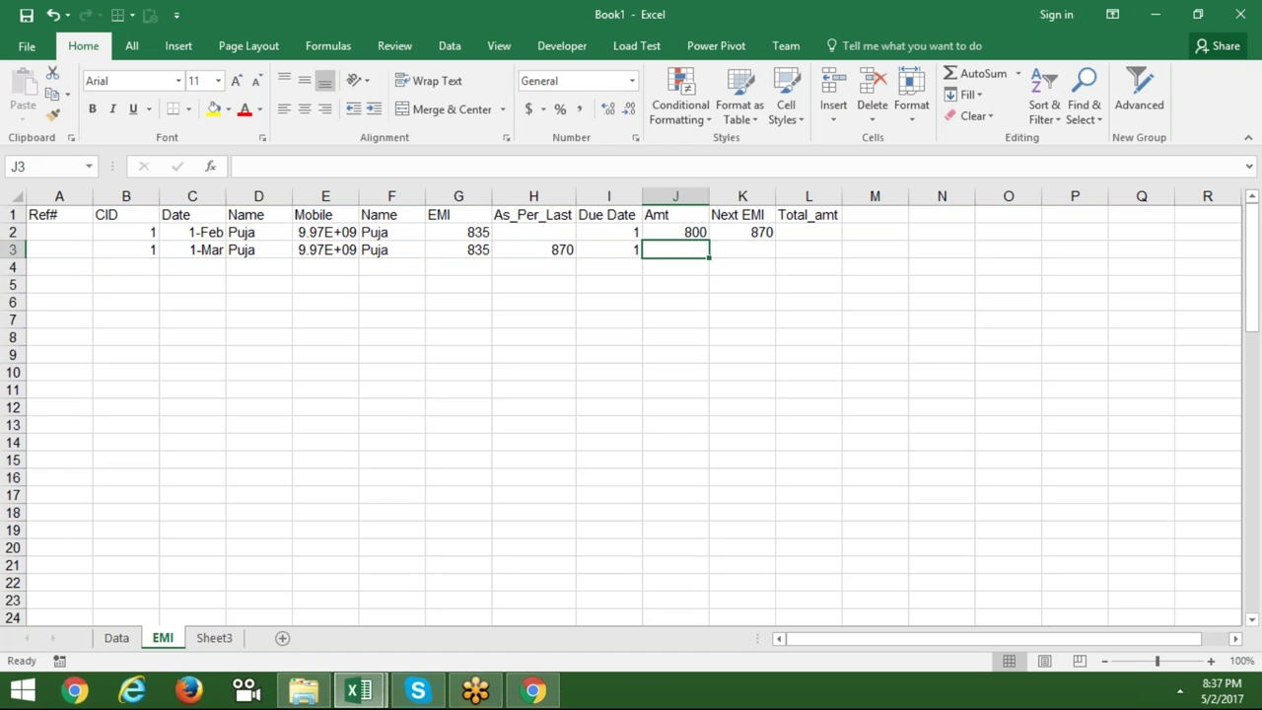
{"action": "key", "text": "Left"}
{"action": "key", "text": "Left"}
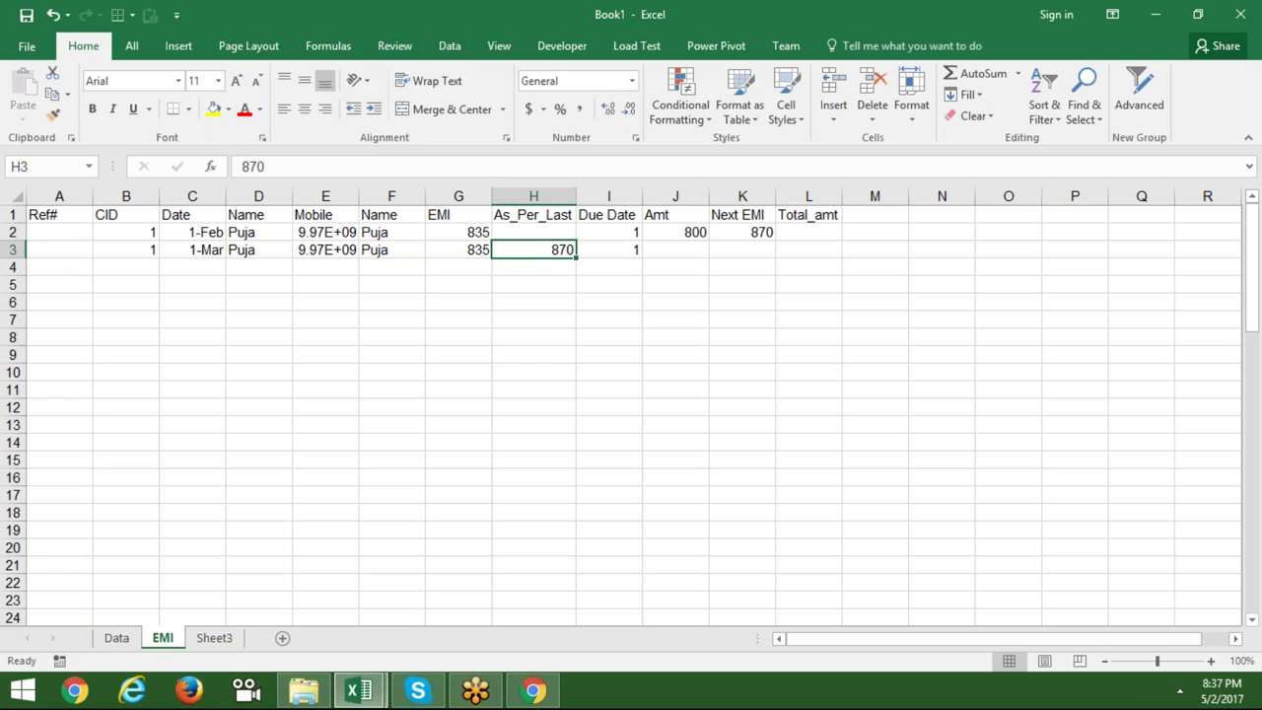
Step: Clear the 870 from H3
{"action": "key", "text": "Down"}
{"action": "key", "text": "Up"}
{"action": "key", "text": "Delete"}
{"action": "key", "text": "Right"}
{"action": "key", "text": "Left"}
{"action": "key", "text": "Up"}
Step: Enter =SUMIF(B2:B2,B2,G2:G2) in H2, giving 835
{"action": "type", "text": "=sum"}
{"action": "key", "text": "Down"}
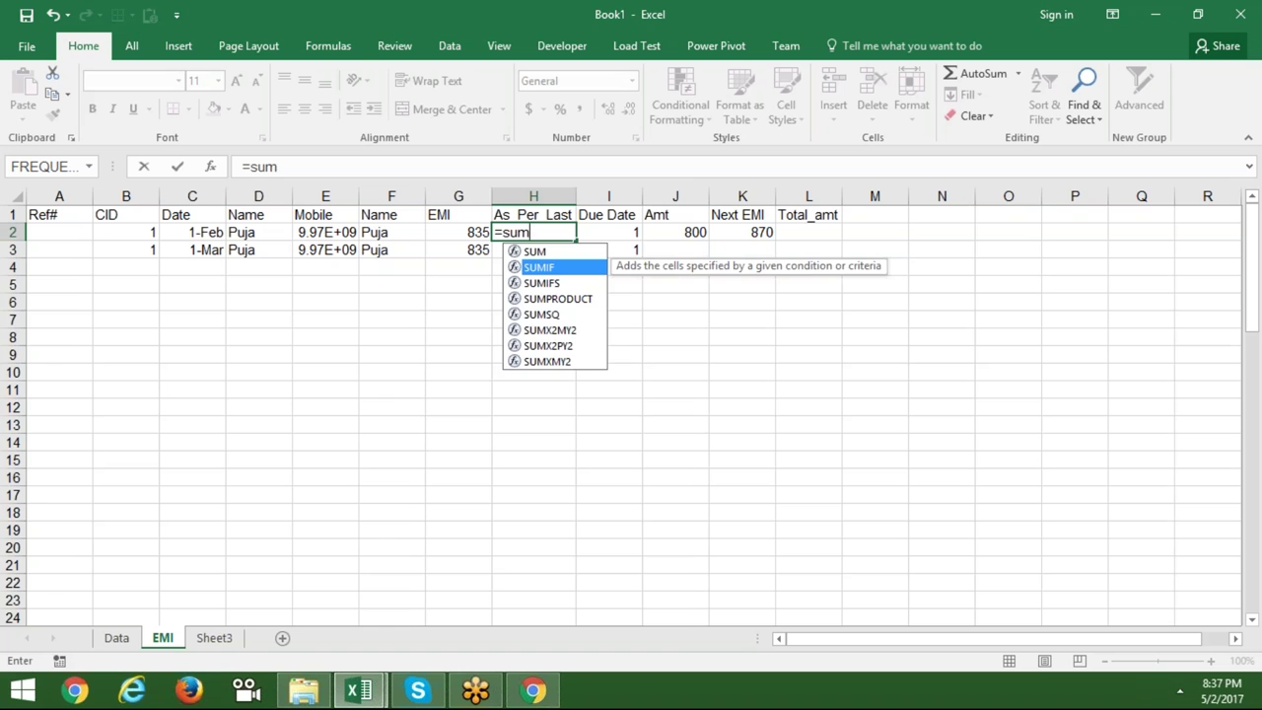
{"action": "key", "text": "Tab"}
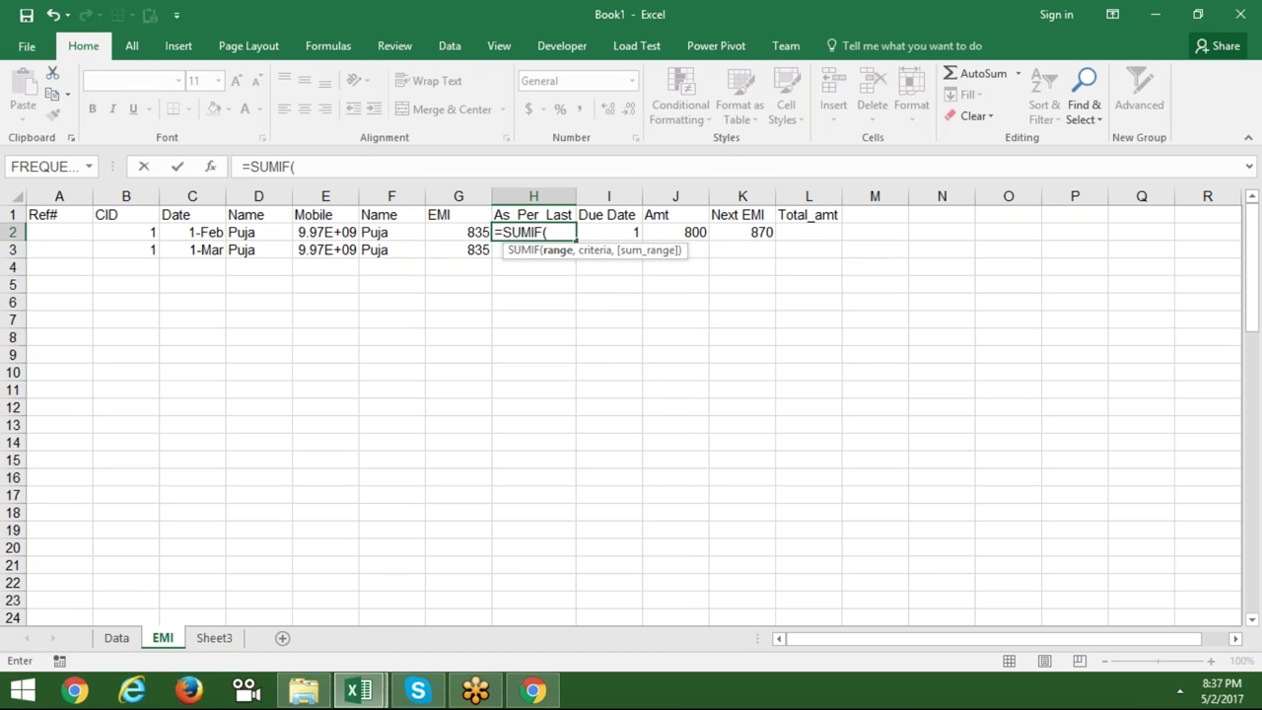
{"action": "key", "text": "Left"}
{"action": "key", "text": "Left"}
{"action": "key", "text": "Left"}
{"action": "key", "text": "Left"}
{"action": "key", "text": "Left"}
{"action": "key", "text": "Left"}
{"action": "key", "text": "F8"}
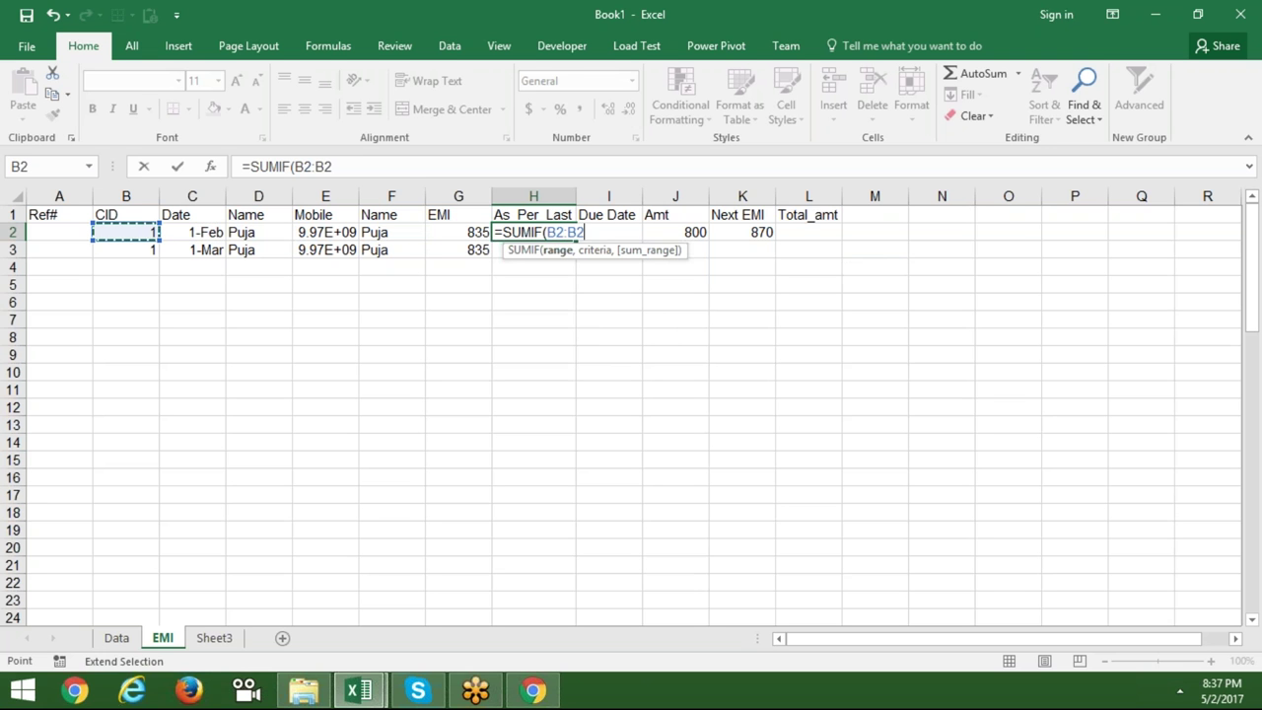
{"action": "type", "text": ","}
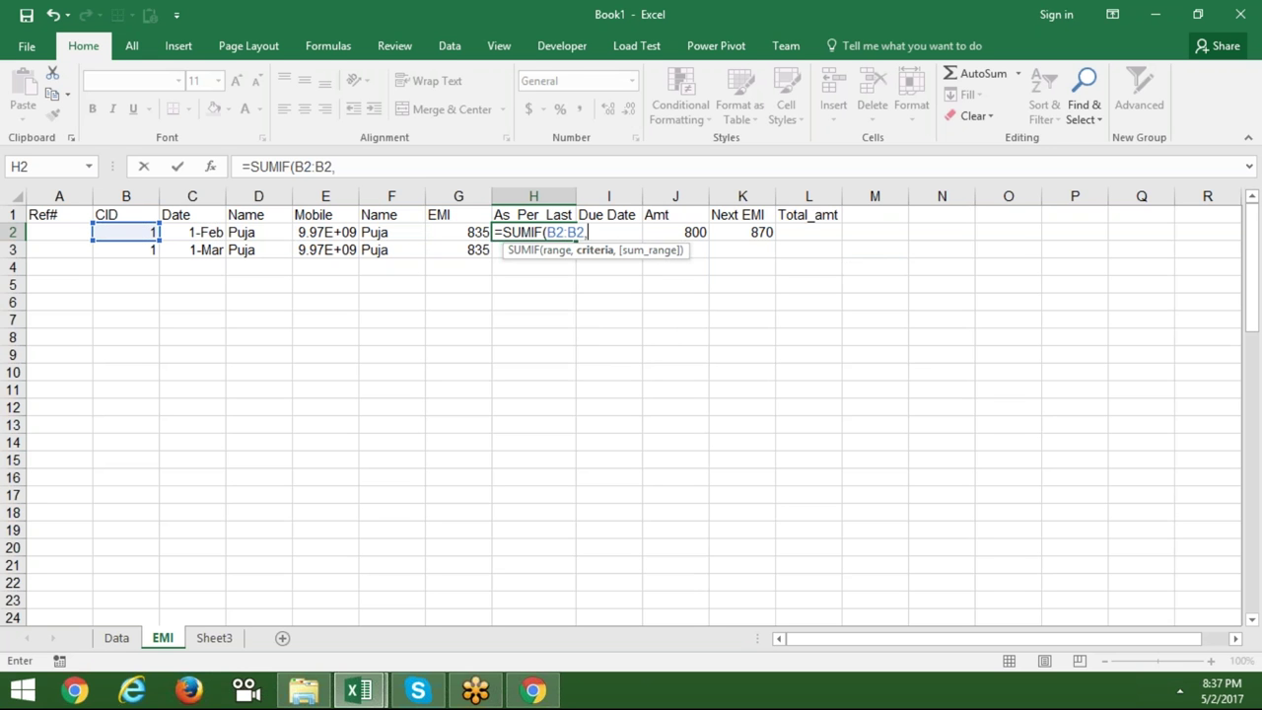
{"action": "key", "text": "Left"}
{"action": "key", "text": "Left"}
{"action": "key", "text": "Left"}
{"action": "key", "text": "Left"}
{"action": "key", "text": "Left"}
{"action": "key", "text": "Left"}
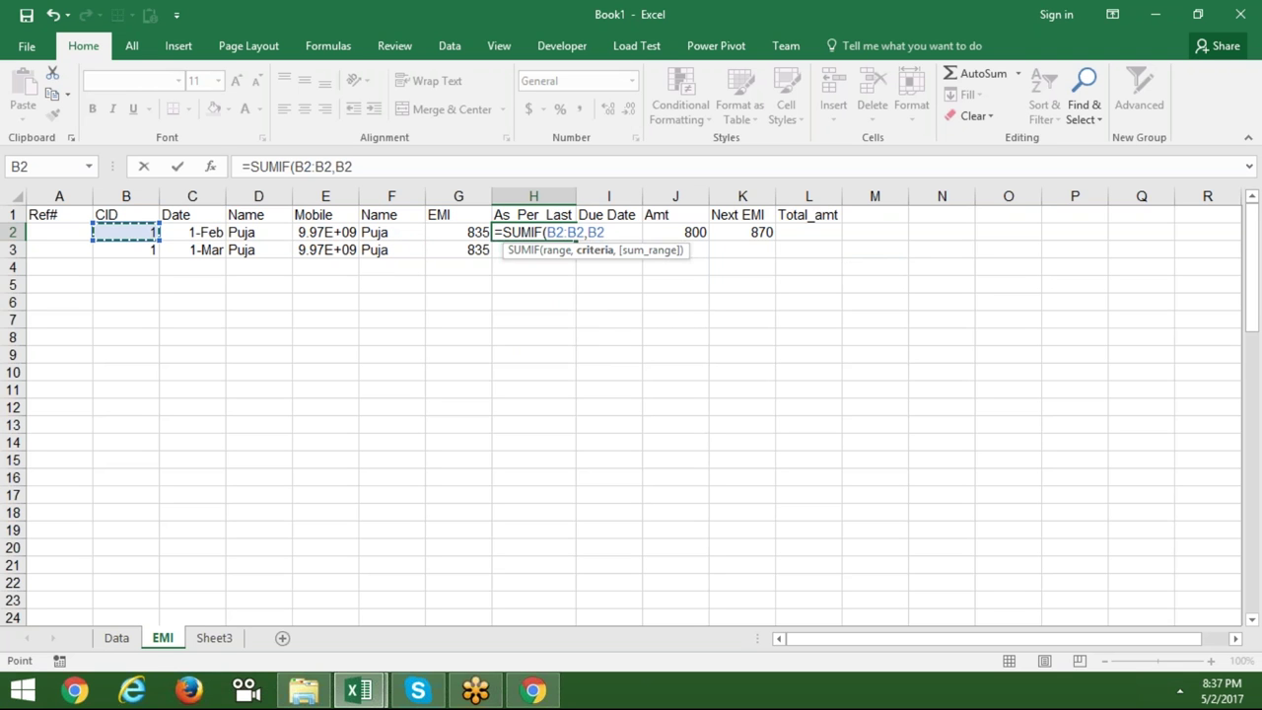
{"action": "type", "text": ","}
{"action": "key", "text": "Left"}
{"action": "key", "text": "Left"}
{"action": "key", "text": "Right"}
{"action": "key", "text": "F8"}
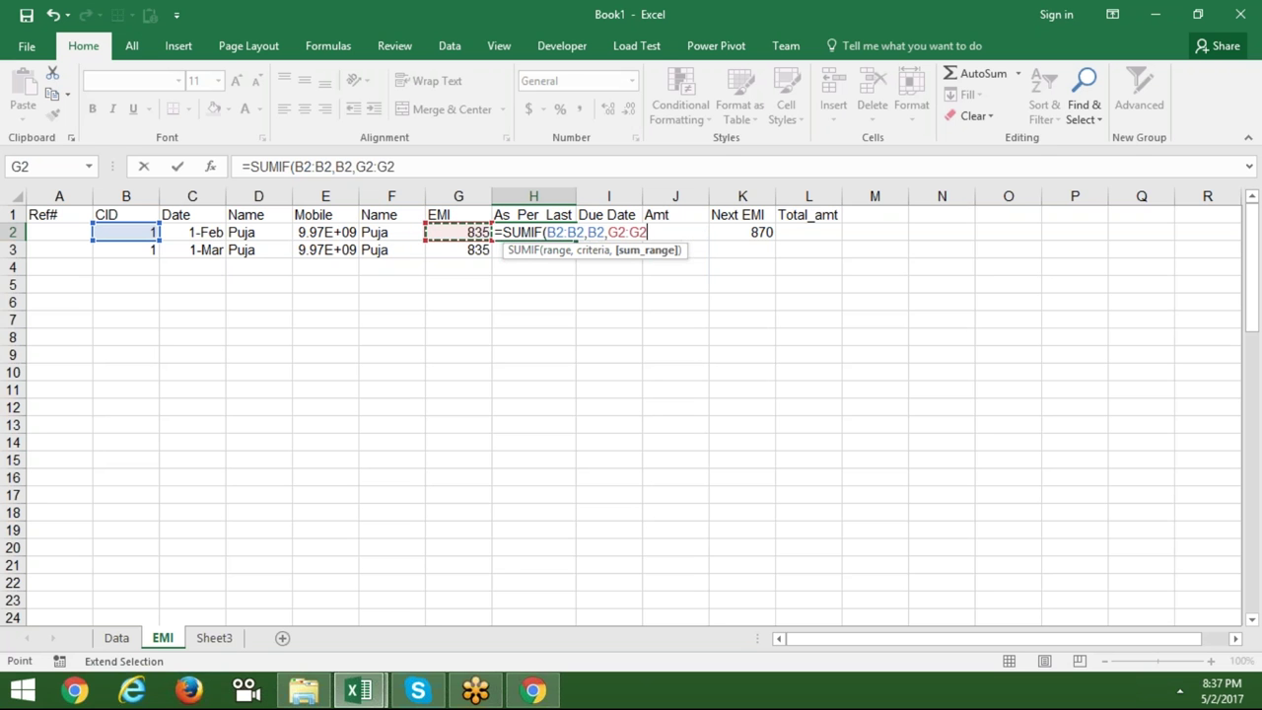
{"action": "key", "text": "Return"}
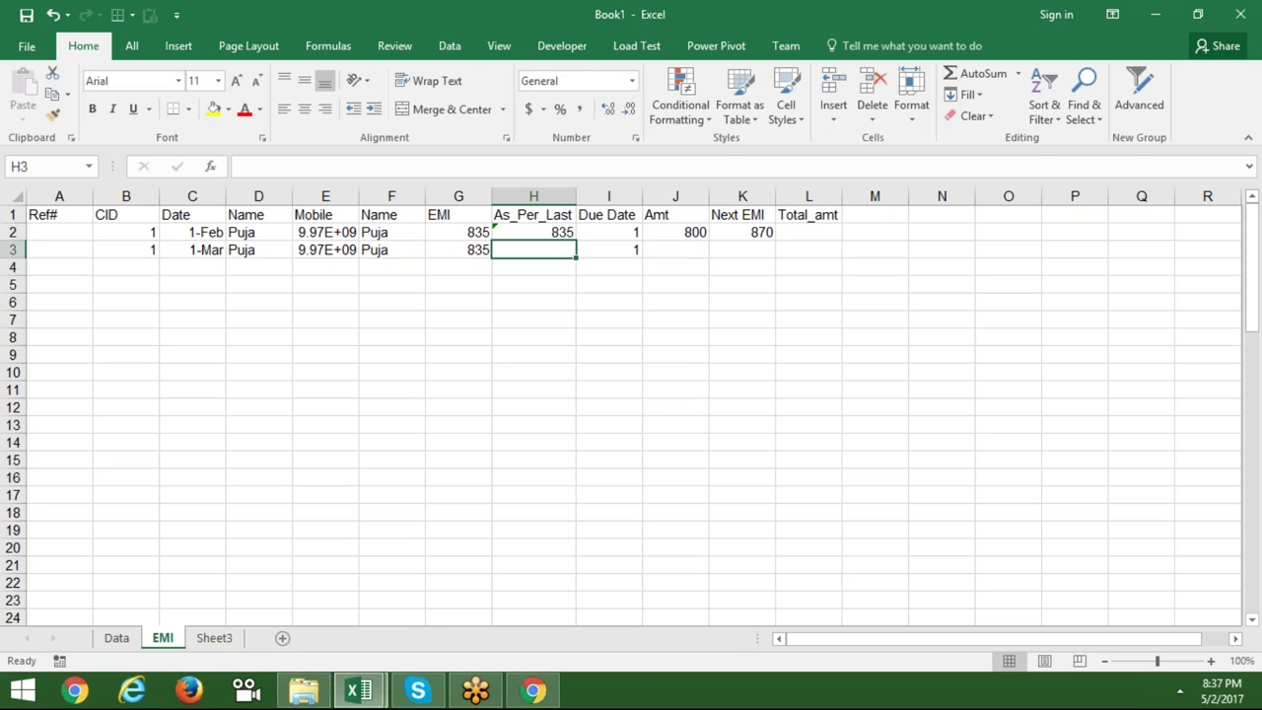
{"action": "key", "text": "Up"}
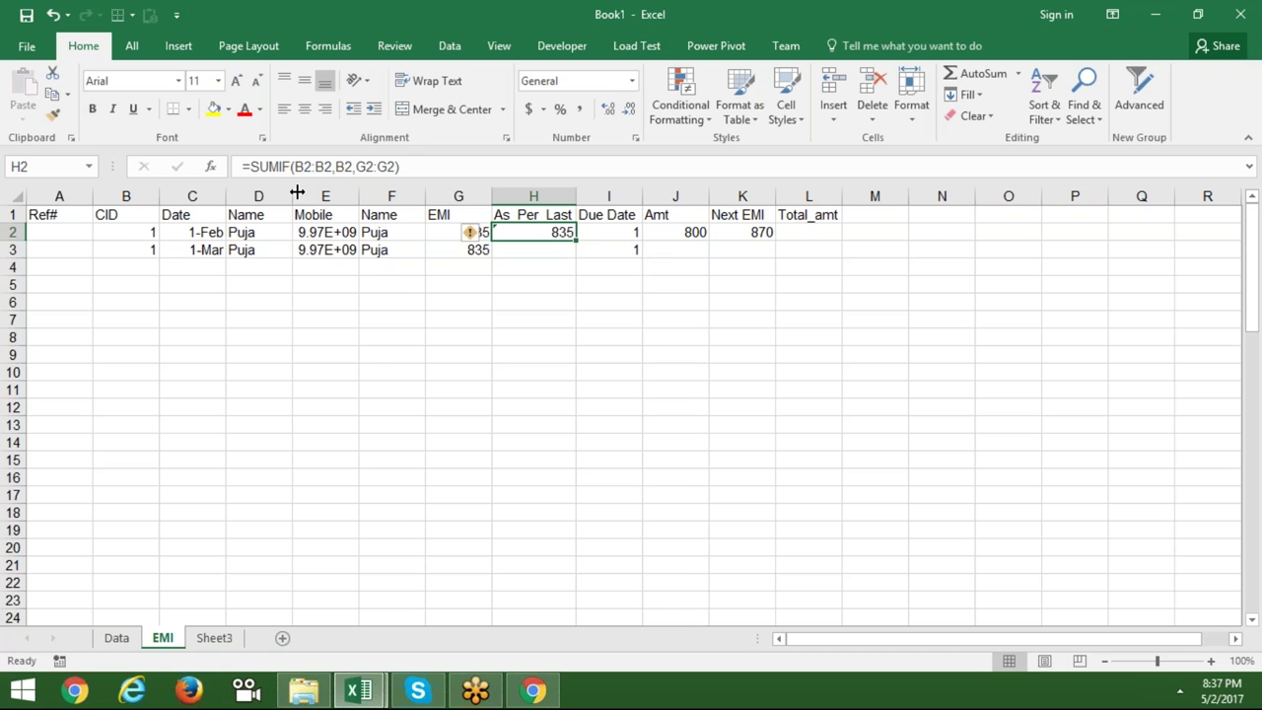
Step: Try copying the SUMIF after a minus sign and retargeting it to column J, then discard
{"action": "left_click", "coordinate": [406, 166]}
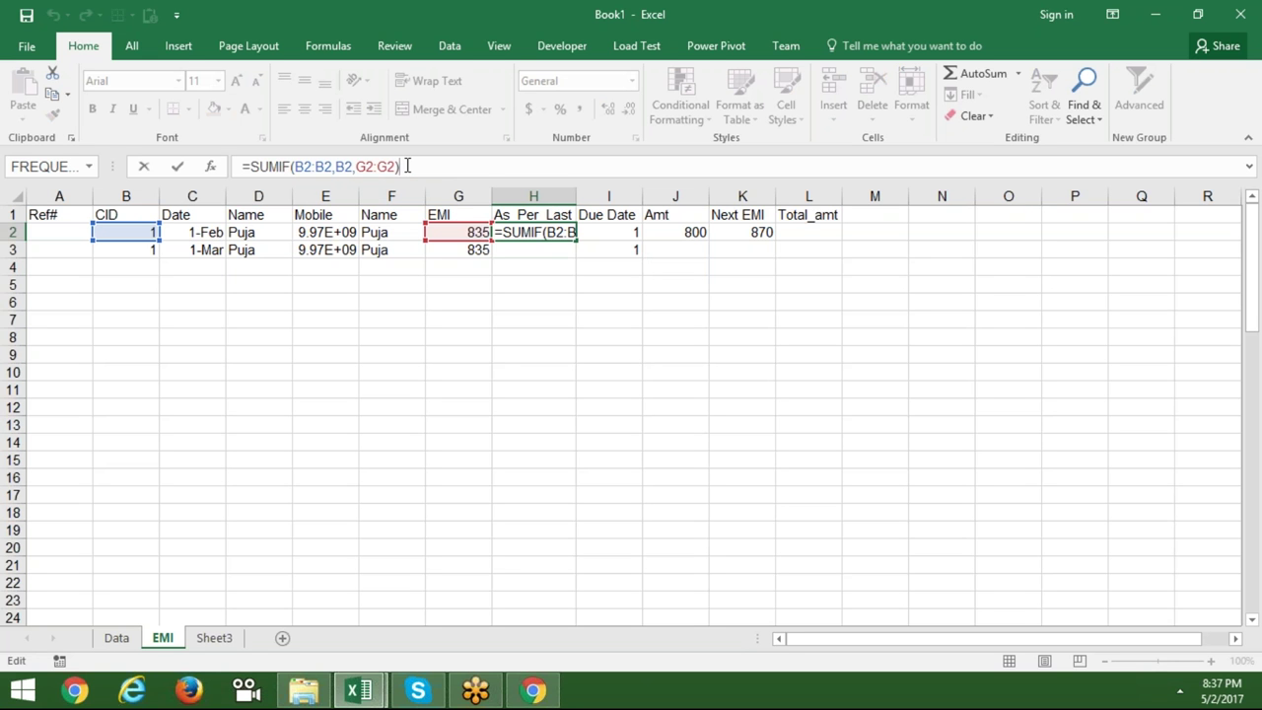
{"action": "type", "text": "-"}
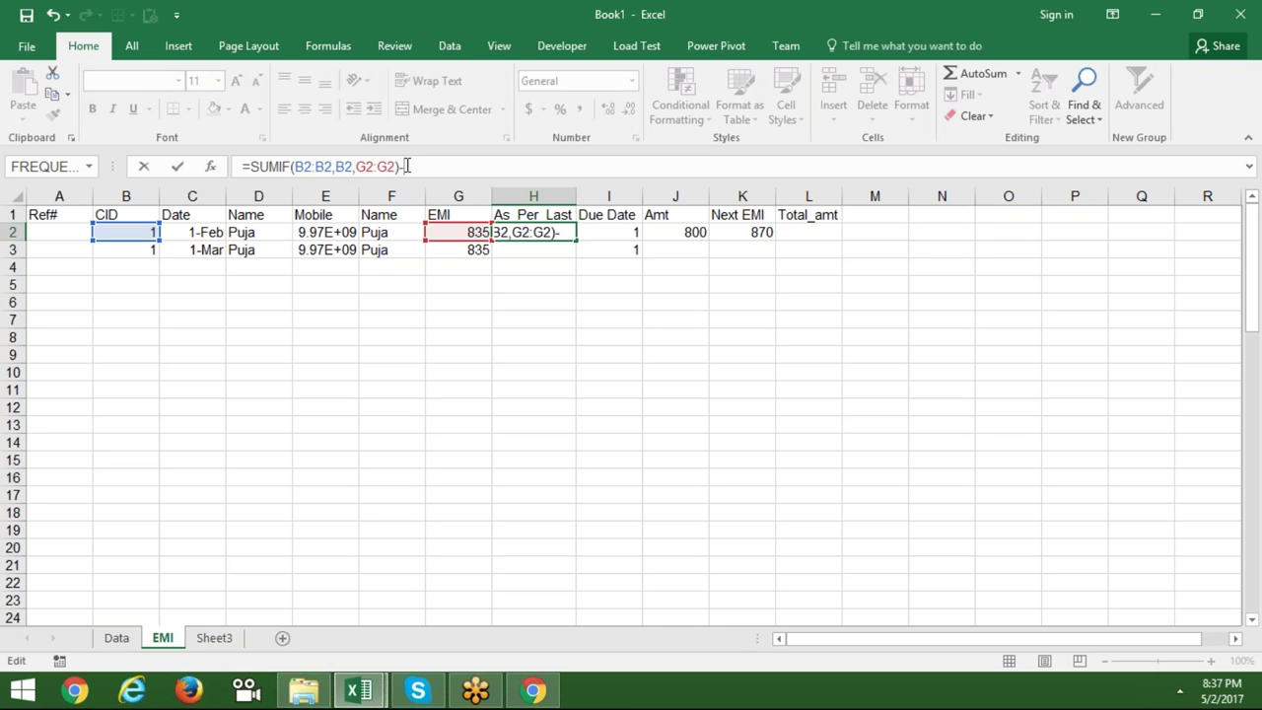
{"action": "left_click_drag", "start_coordinate": [397, 167], "coordinate": [250, 169]}
{"action": "key", "text": "ctrl+c"}
{"action": "left_click", "coordinate": [427, 167]}
{"action": "key", "text": "ctrl+v"}
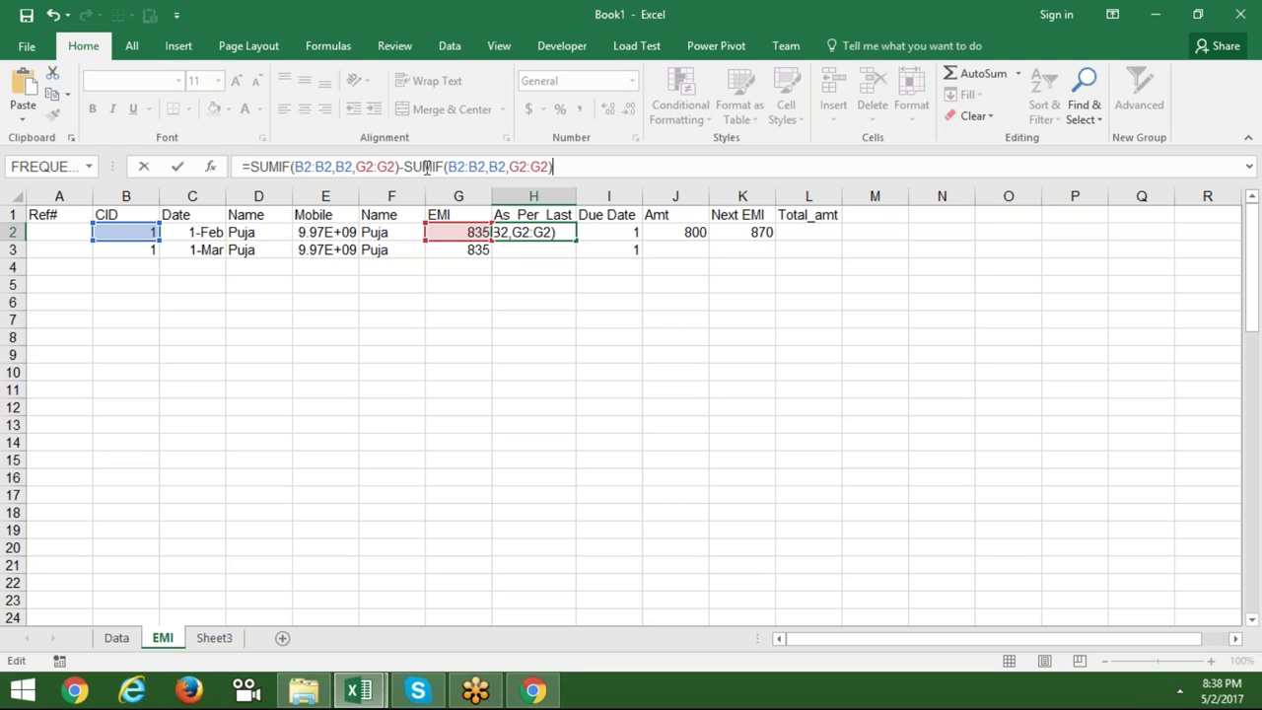
{"action": "left_click", "coordinate": [498, 168]}
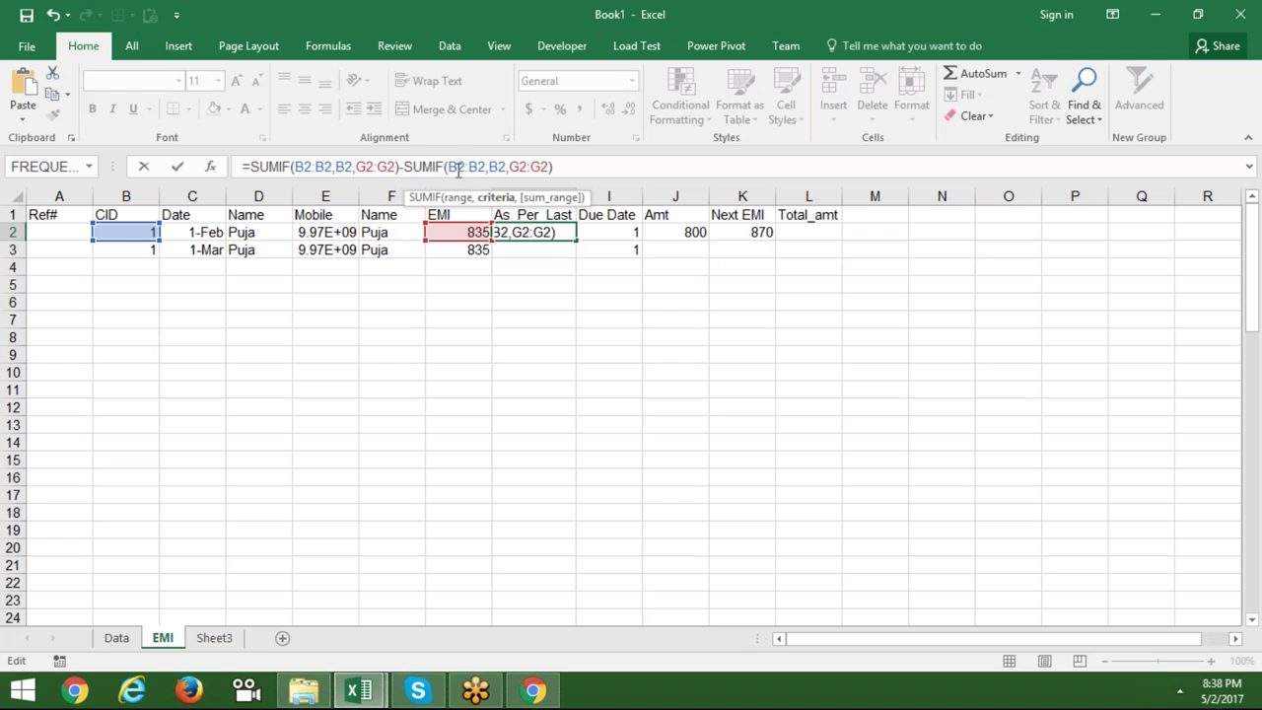
{"action": "left_click", "coordinate": [457, 166]}
{"action": "key", "text": "BackSpace"}
{"action": "type", "text": "j"}
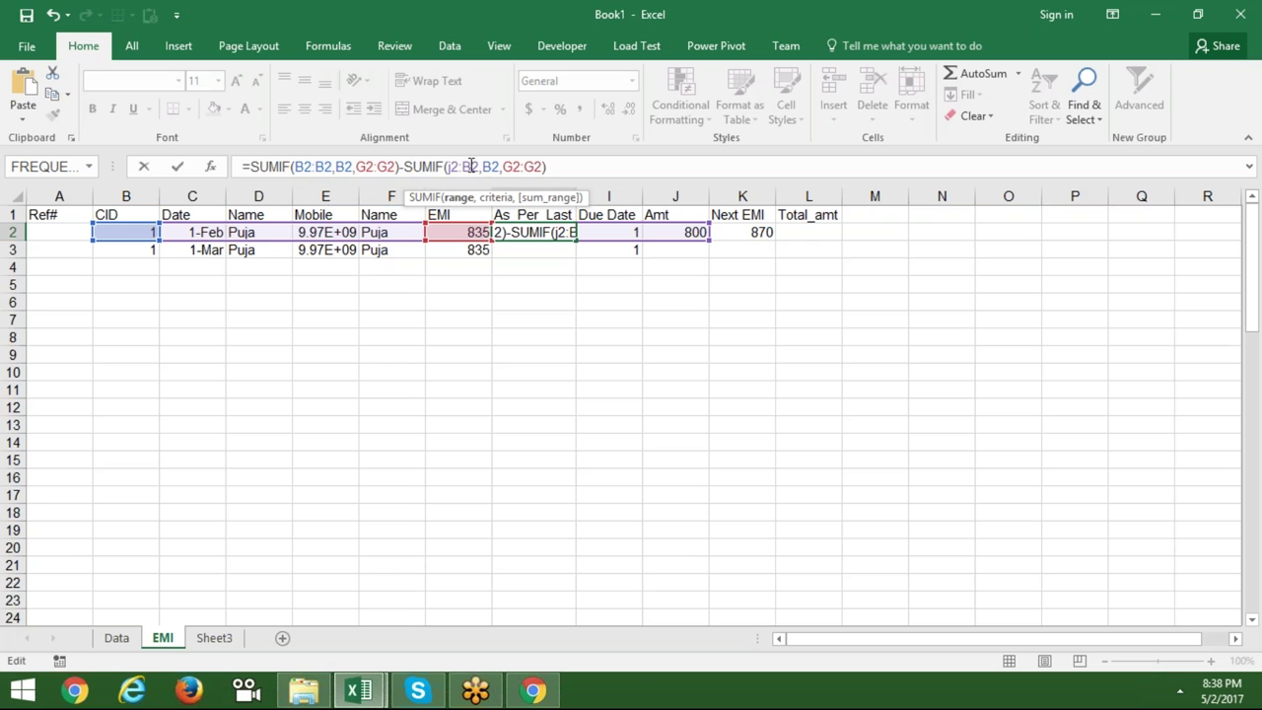
{"action": "key", "text": "BackSpace"}
{"action": "type", "text": "j"}
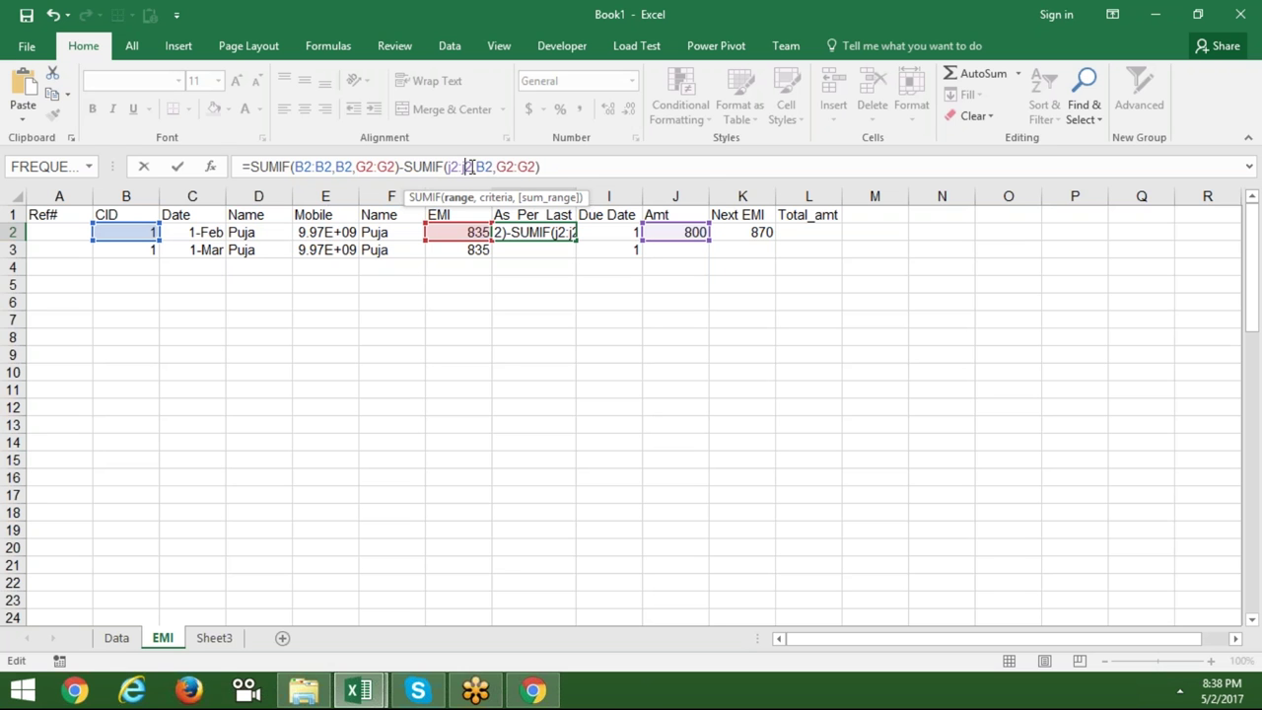
{"action": "key", "text": "ctrl+Return"}
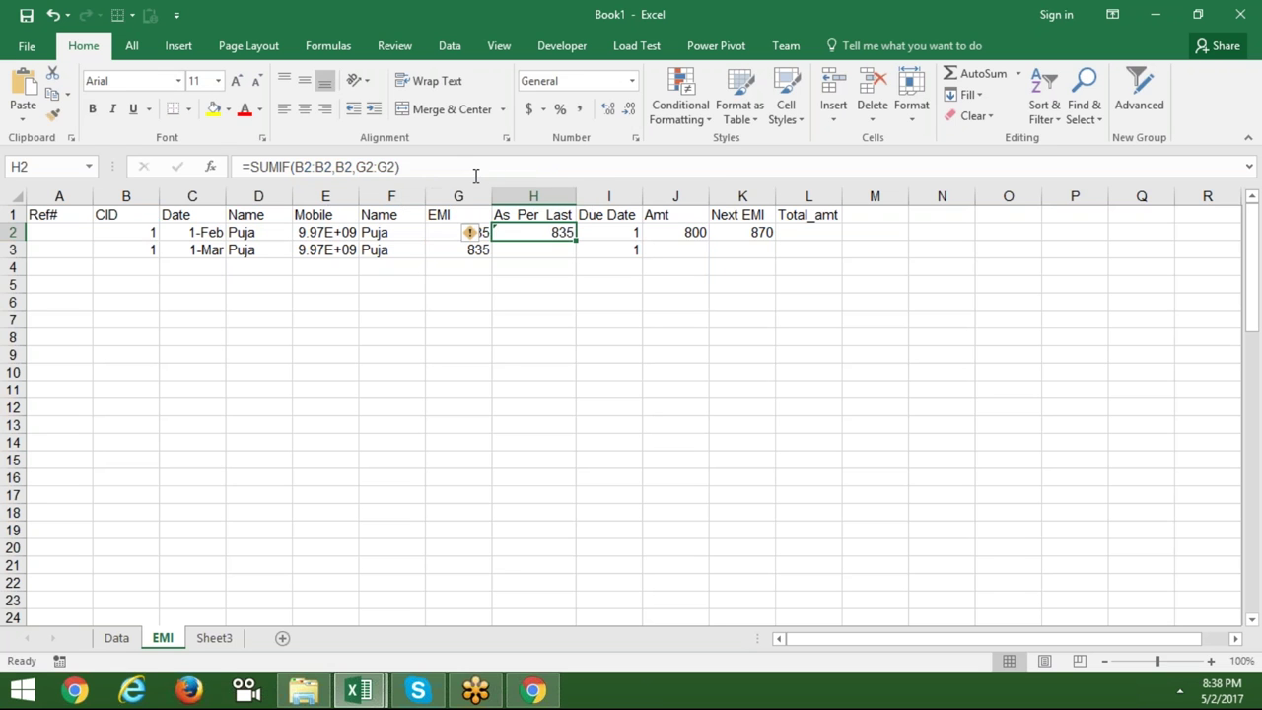
Step: Append -SUMIF(B2:B2,B2,J2:J2) to H2's formula to subtract the paid Amt total
{"action": "left_click", "coordinate": [480, 167]}
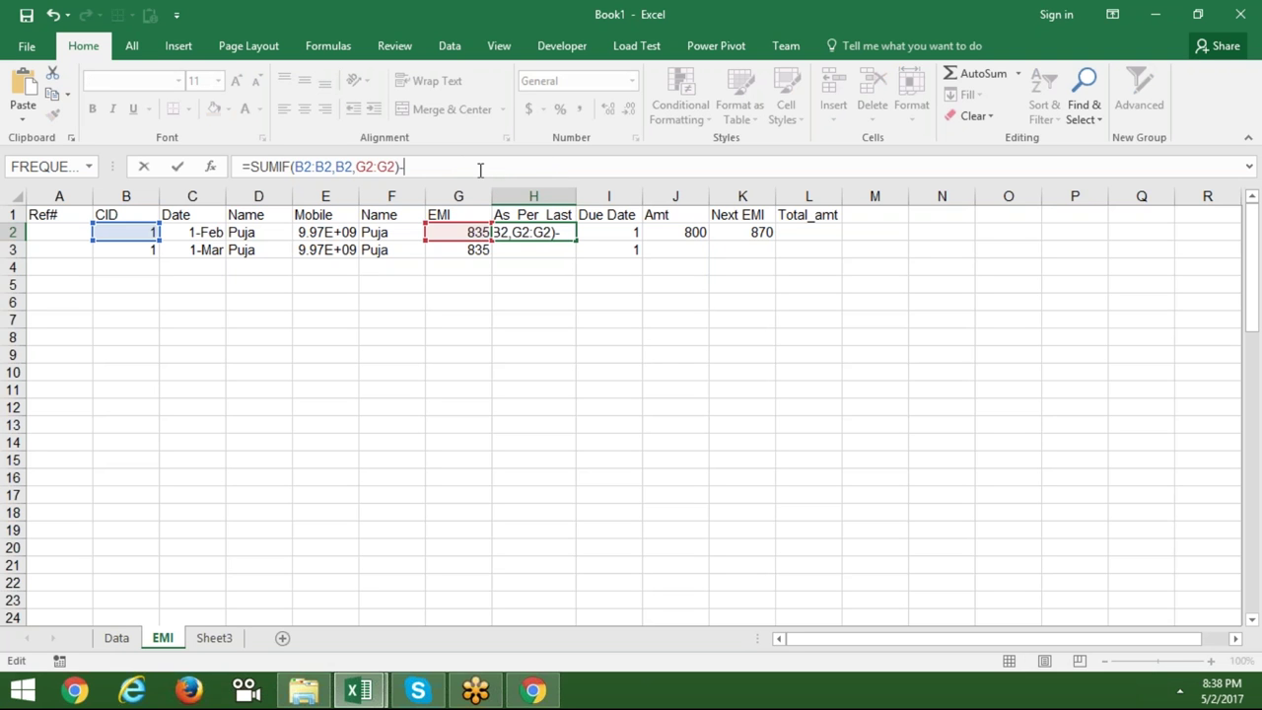
{"action": "type", "text": "-SUMIF(B2:B2,B2,G2:G2)"}
{"action": "left_click", "coordinate": [516, 167]}
{"action": "key", "text": "BackSpace"}
{"action": "type", "text": "j2:G2)"}
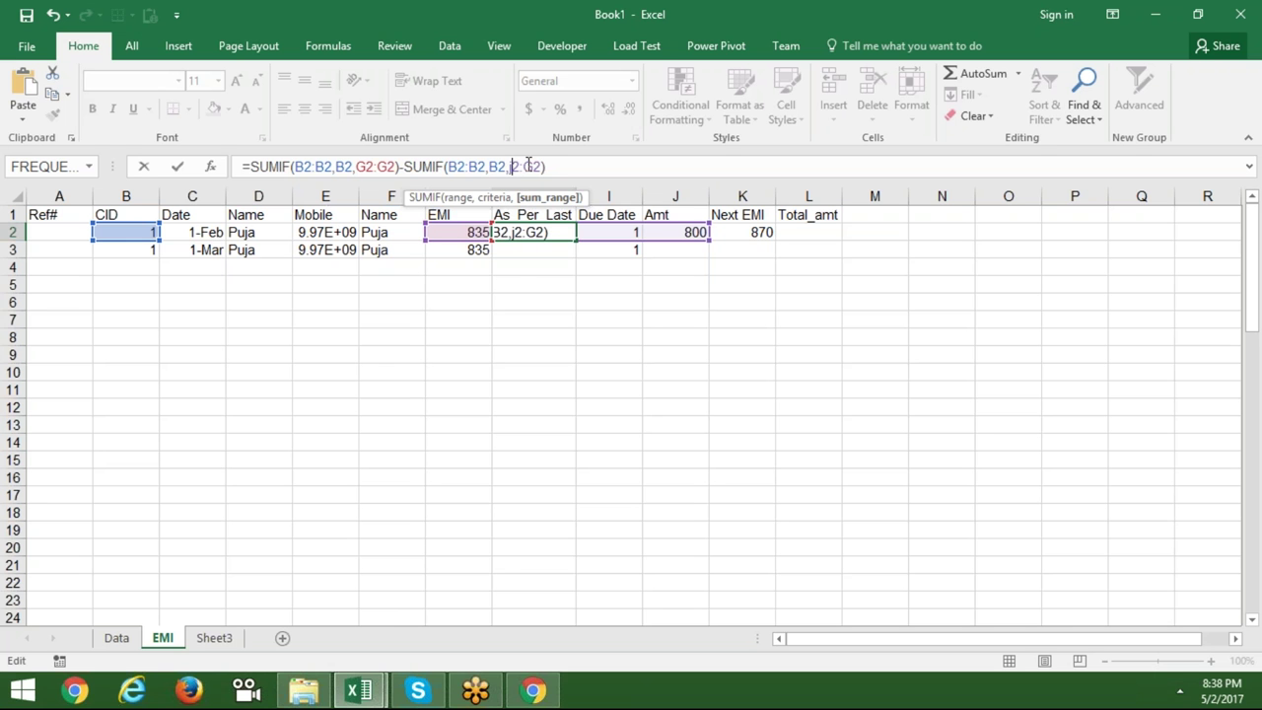
{"action": "key", "text": "BackSpace"}
{"action": "type", "text": "j"}
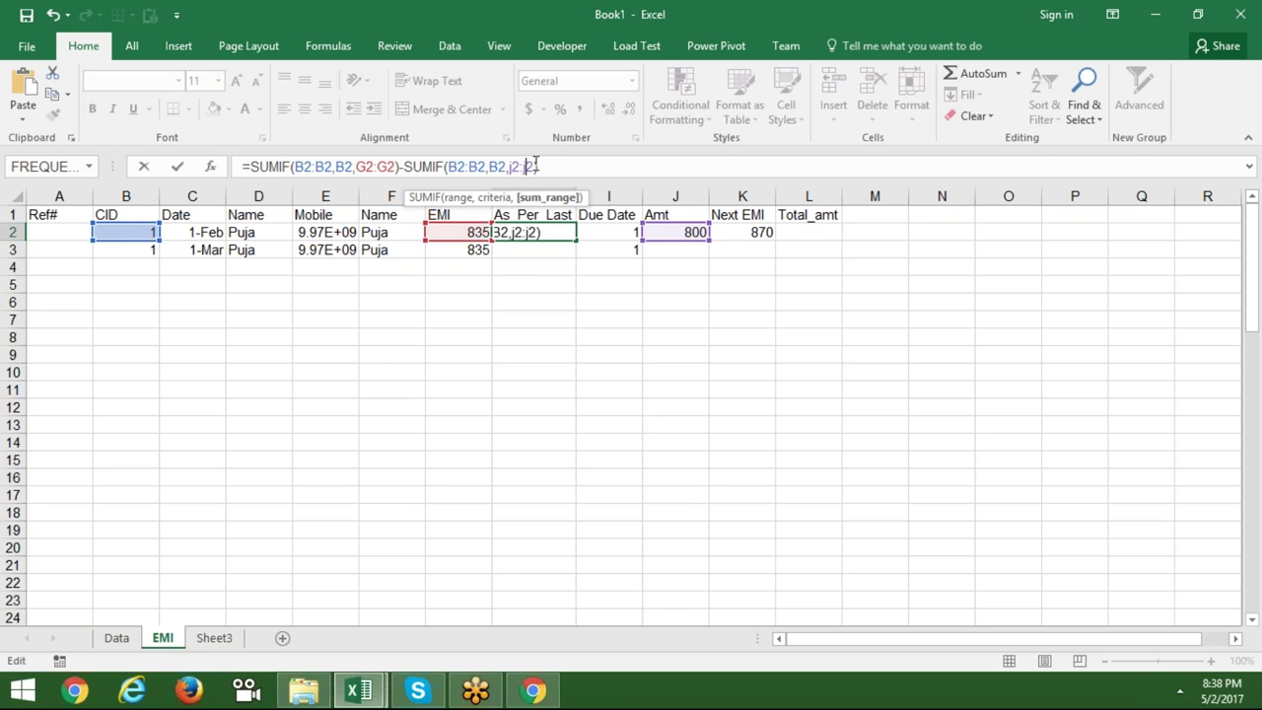
{"action": "key", "text": "Return"}
{"action": "key", "text": "Up"}
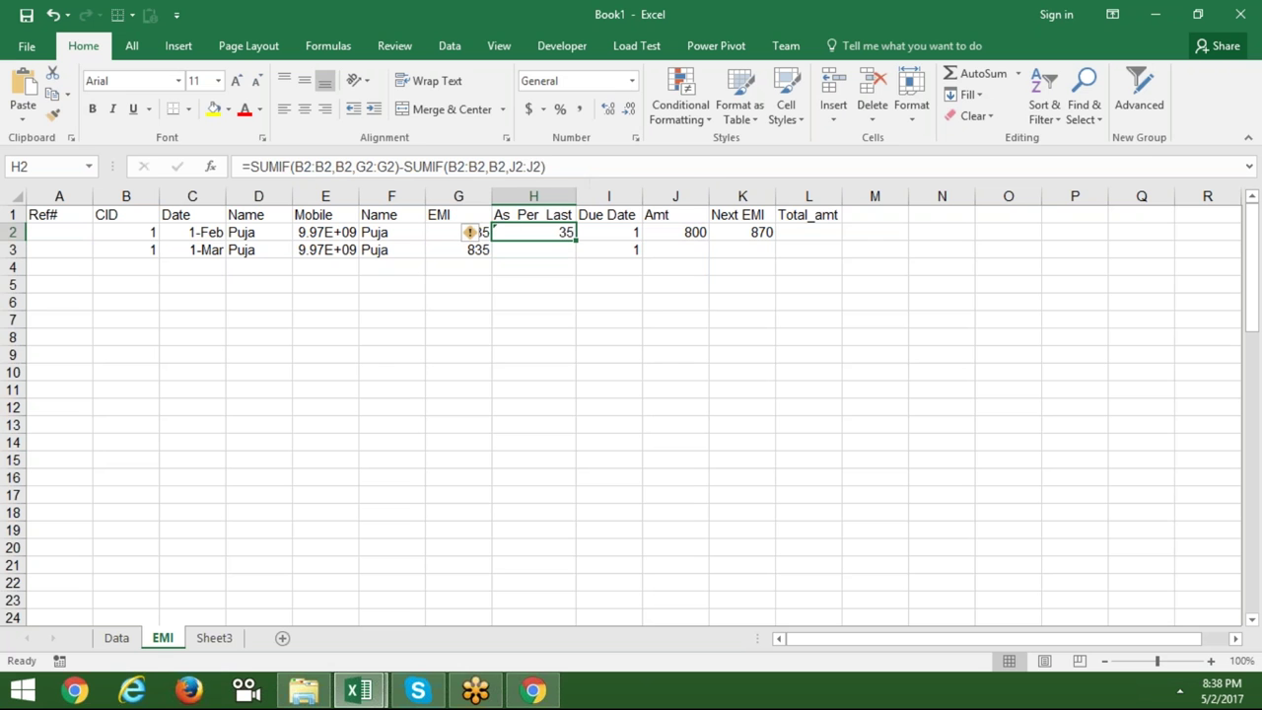
Step: Add G2+ at the start of H2's formula, fixing the resulting #NAME? error
{"action": "left_click", "coordinate": [250, 167]}
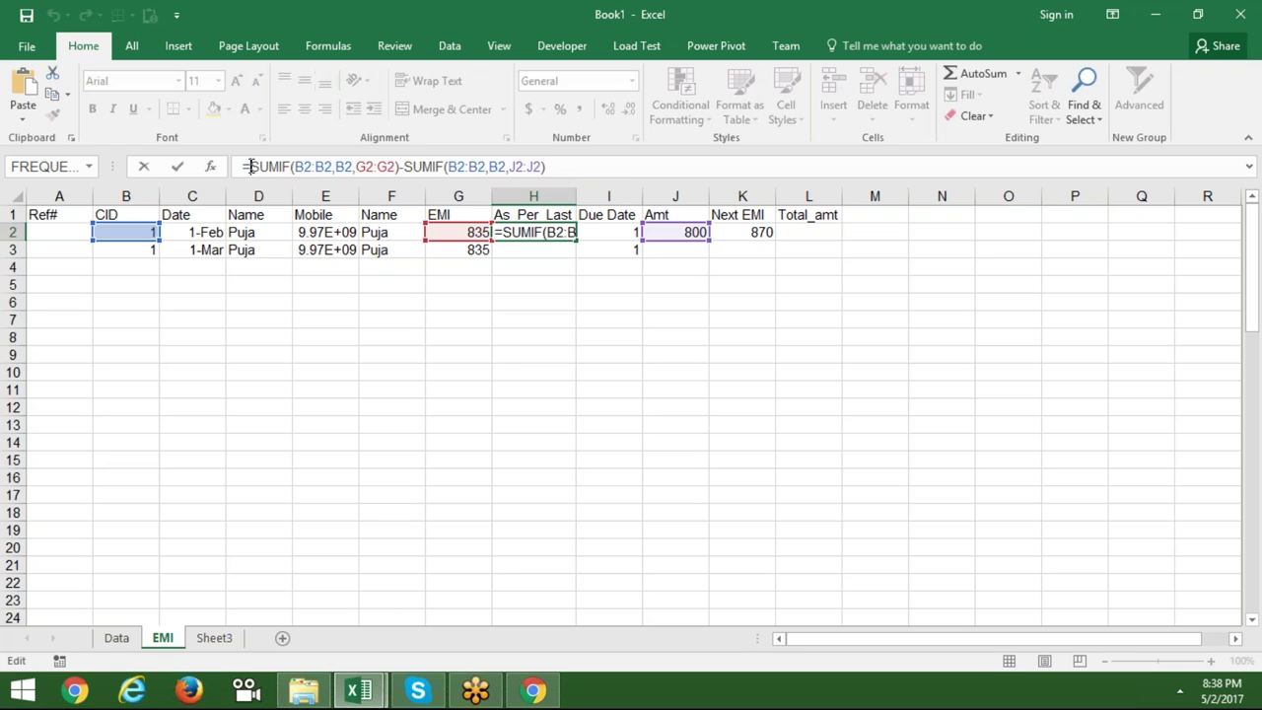
{"action": "type", "text": "+"}
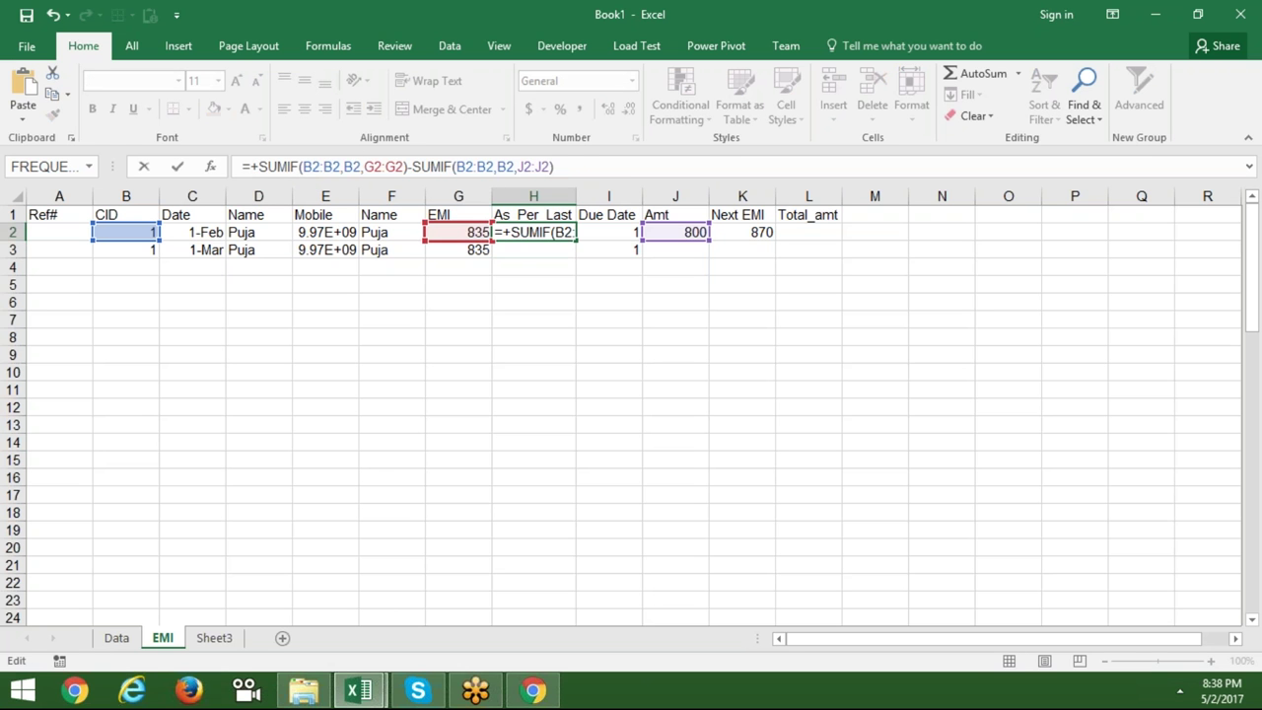
{"action": "left_click", "coordinate": [451, 233]}
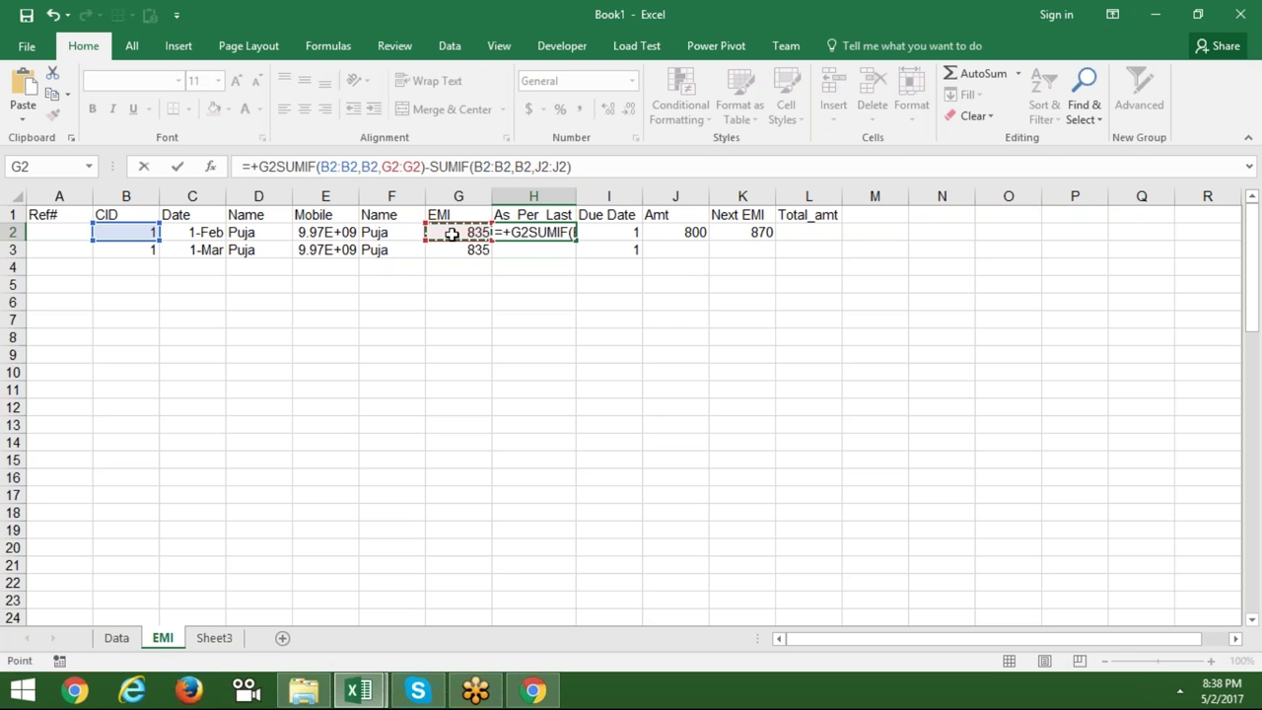
{"action": "key", "text": "Return"}
{"action": "key", "text": "Up"}
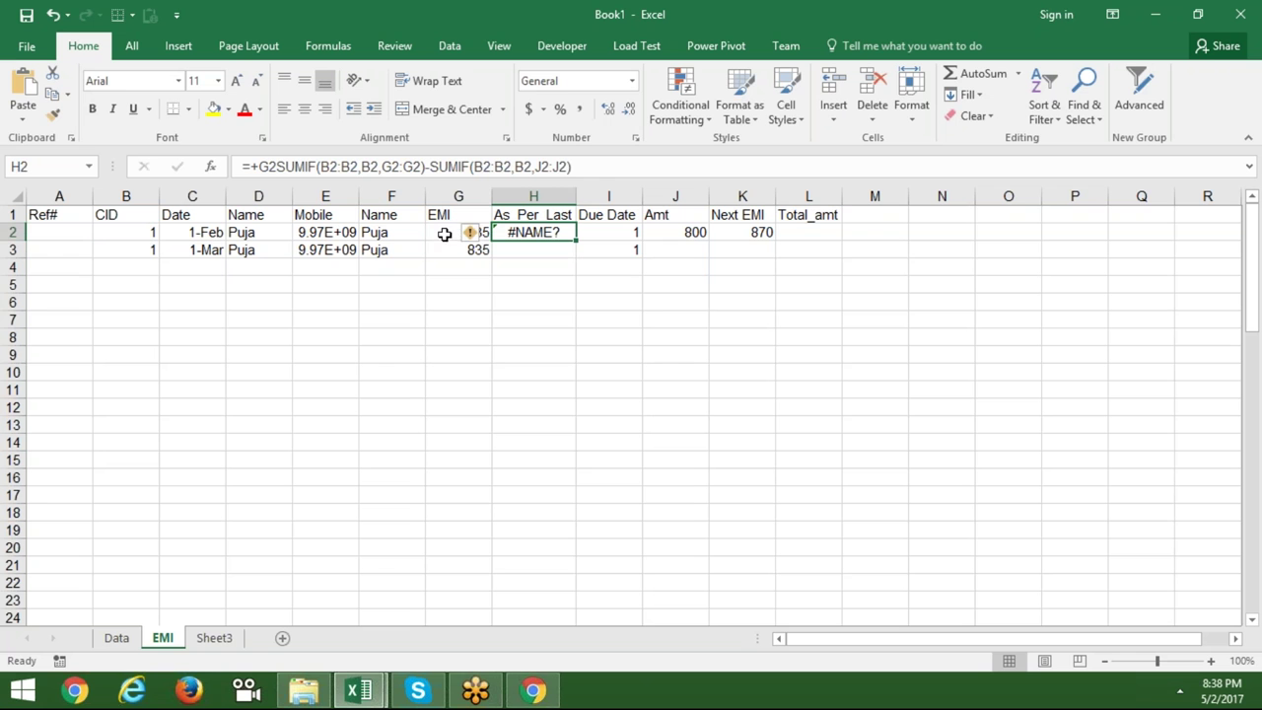
{"action": "left_click", "coordinate": [258, 168]}
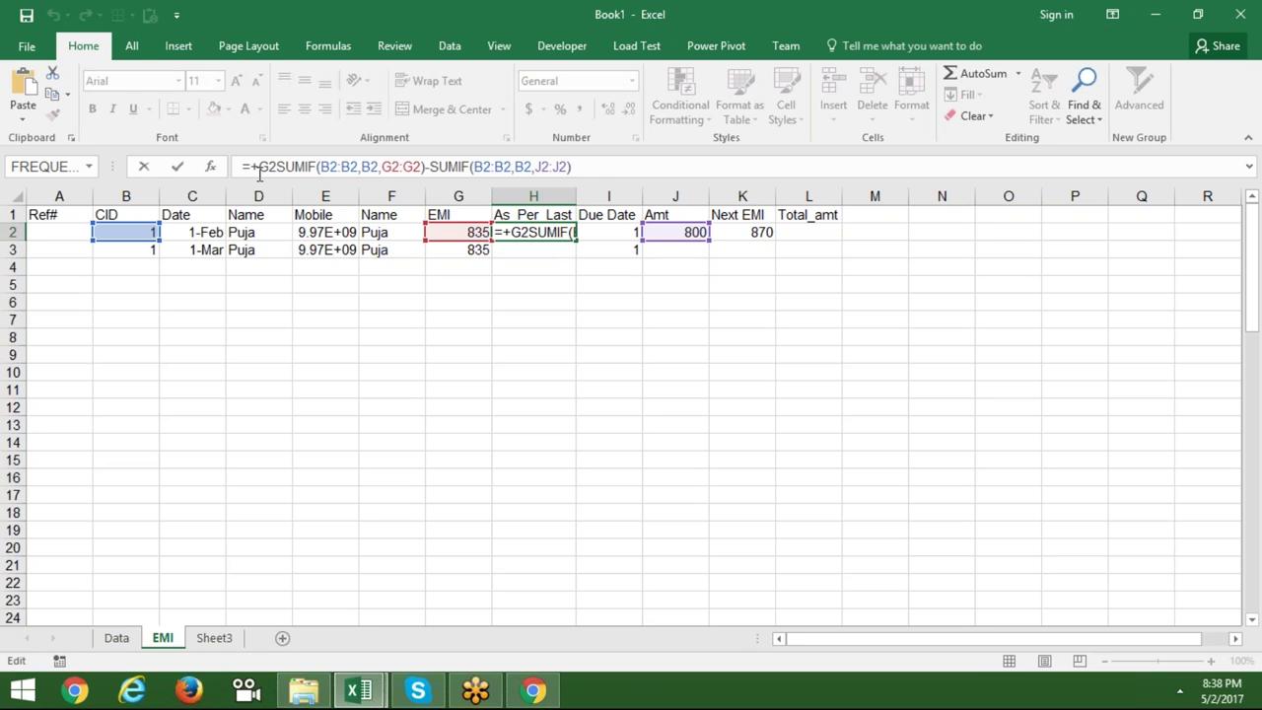
{"action": "key", "text": "BackSpace"}
{"action": "left_click", "coordinate": [462, 231]}
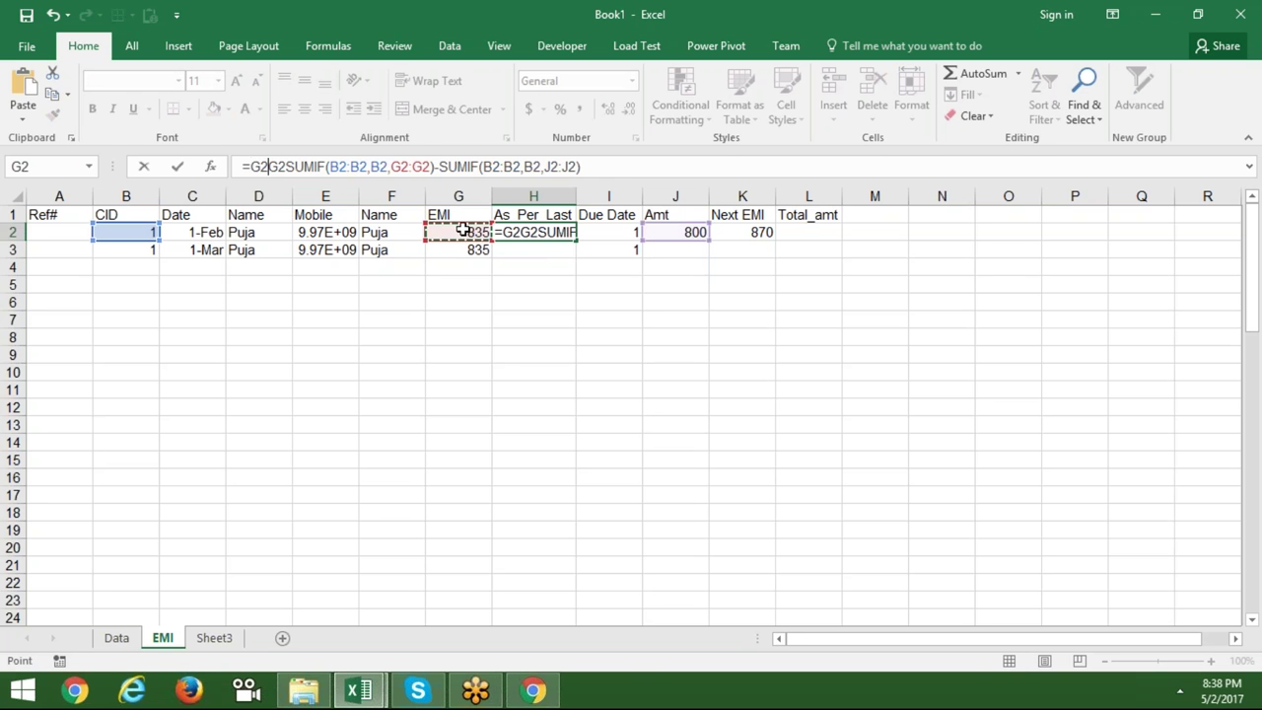
{"action": "type", "text": "+"}
{"action": "key", "text": "Return"}
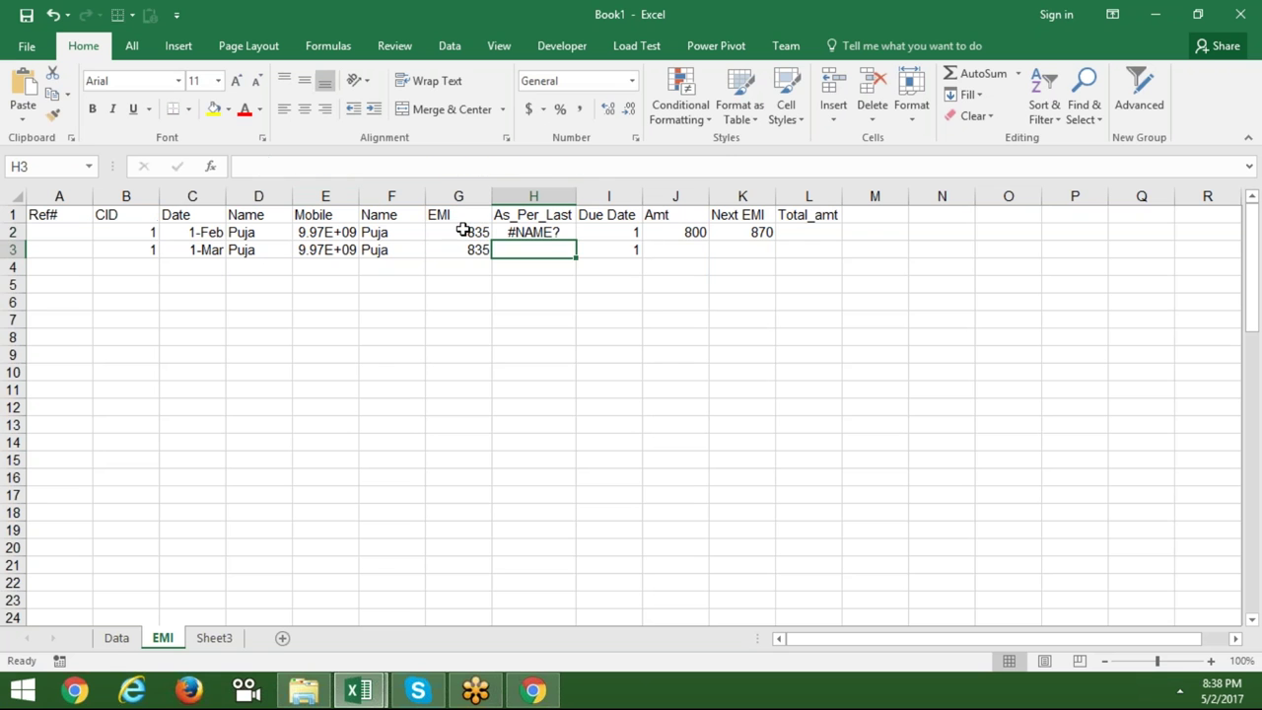
{"action": "key", "text": "Up"}
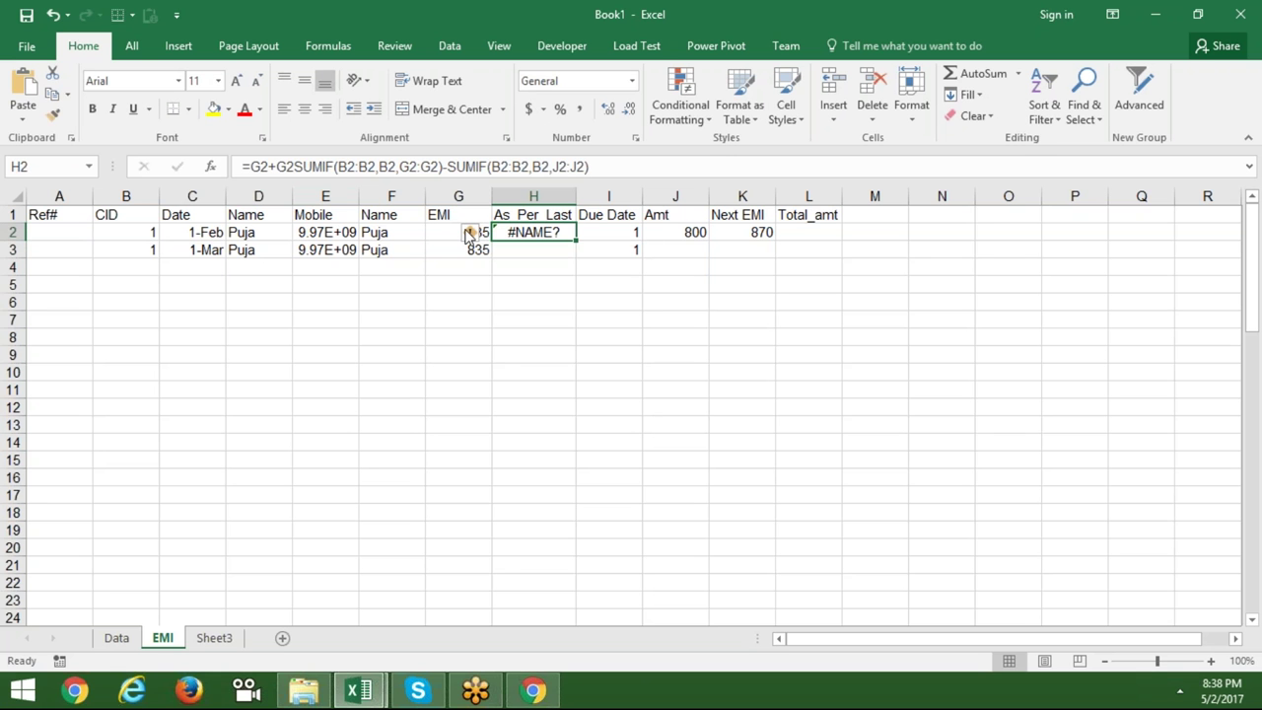
Step: Remove the duplicated G2 so H2 reads =G2+SUMIF(...)-SUMIF(...) and shows 870
{"action": "left_click", "coordinate": [289, 167]}
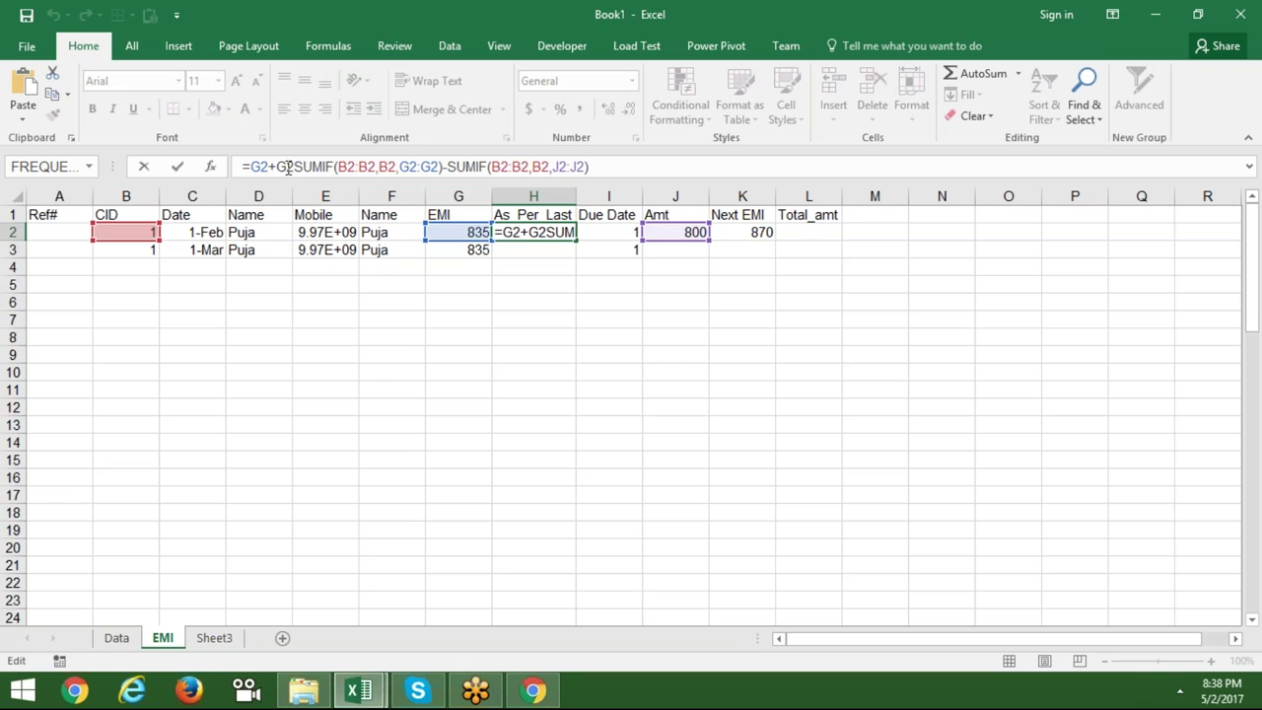
{"action": "left_click", "coordinate": [295, 166]}
{"action": "key", "text": "BackSpace"}
{"action": "key", "text": "BackSpace"}
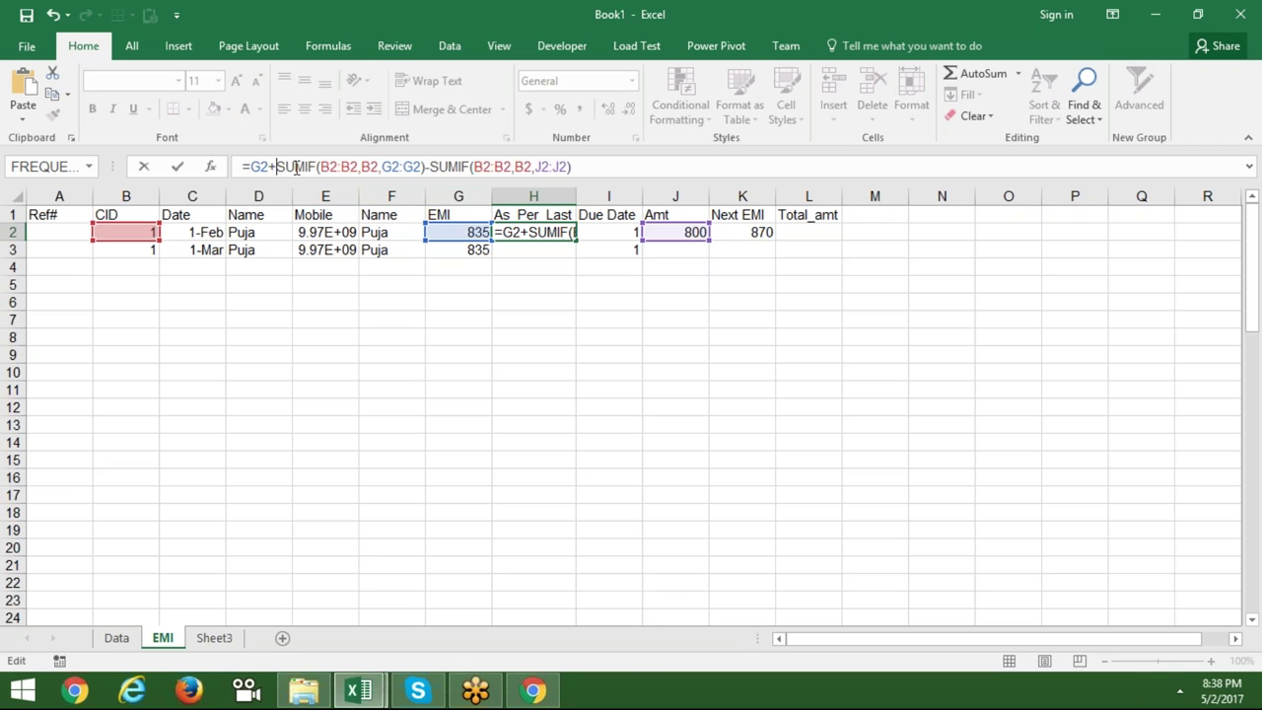
{"action": "key", "text": "Return"}
{"action": "key", "text": "Up"}
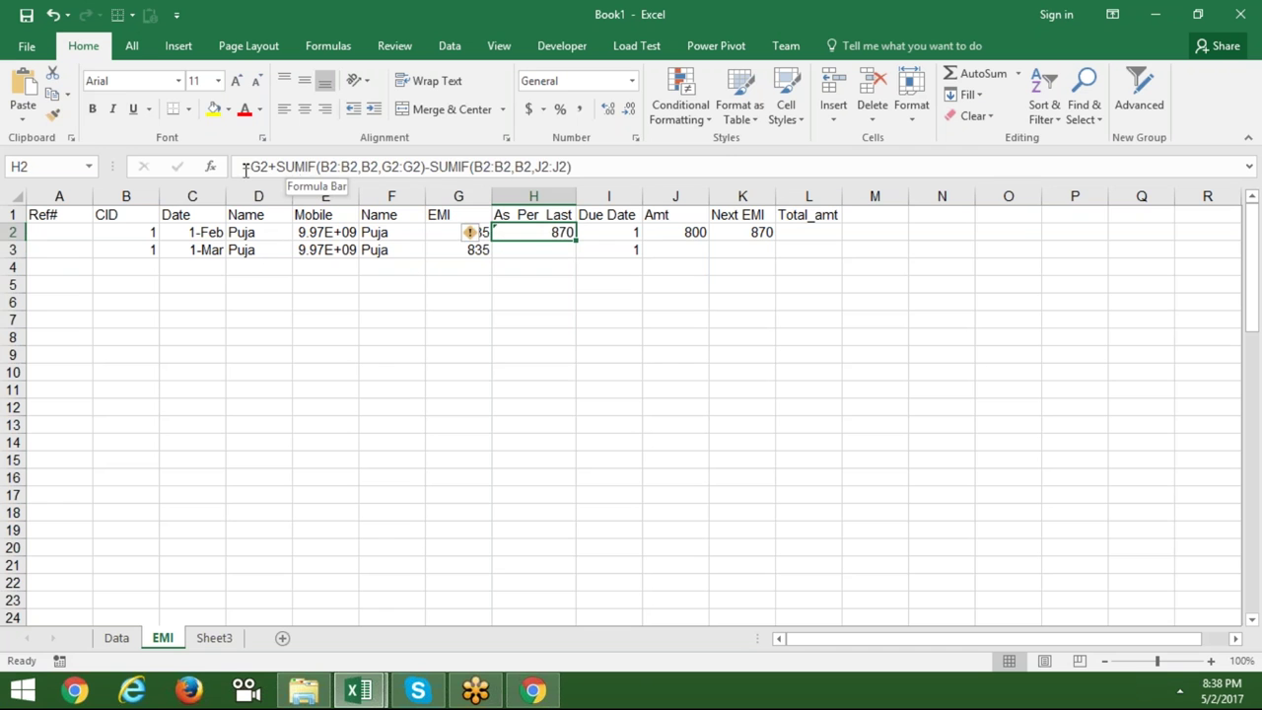
{"action": "left_click", "coordinate": [254, 166]}
Step: Shift H2's formula references up to row 1 (B1, G1, J1), which gives #VALUE!
{"action": "left_click", "coordinate": [129, 222]}
{"action": "double_click", "coordinate": [545, 232]}
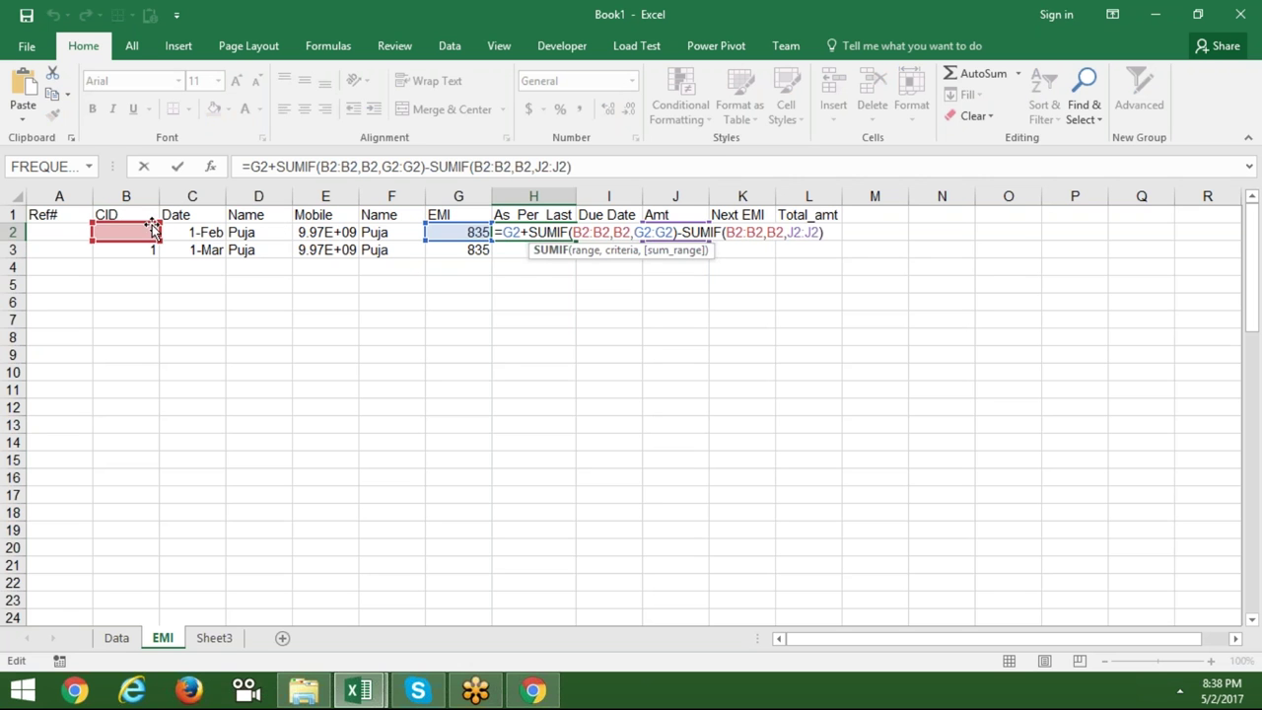
{"action": "left_click_drag", "start_coordinate": [155, 231], "coordinate": [150, 223]}
{"action": "mouse_move", "coordinate": [426, 240]}
{"action": "left_mouse_down"}
{"action": "mouse_move", "coordinate": [426, 223]}
{"action": "mouse_move", "coordinate": [456, 223]}
{"action": "left_mouse_up"}
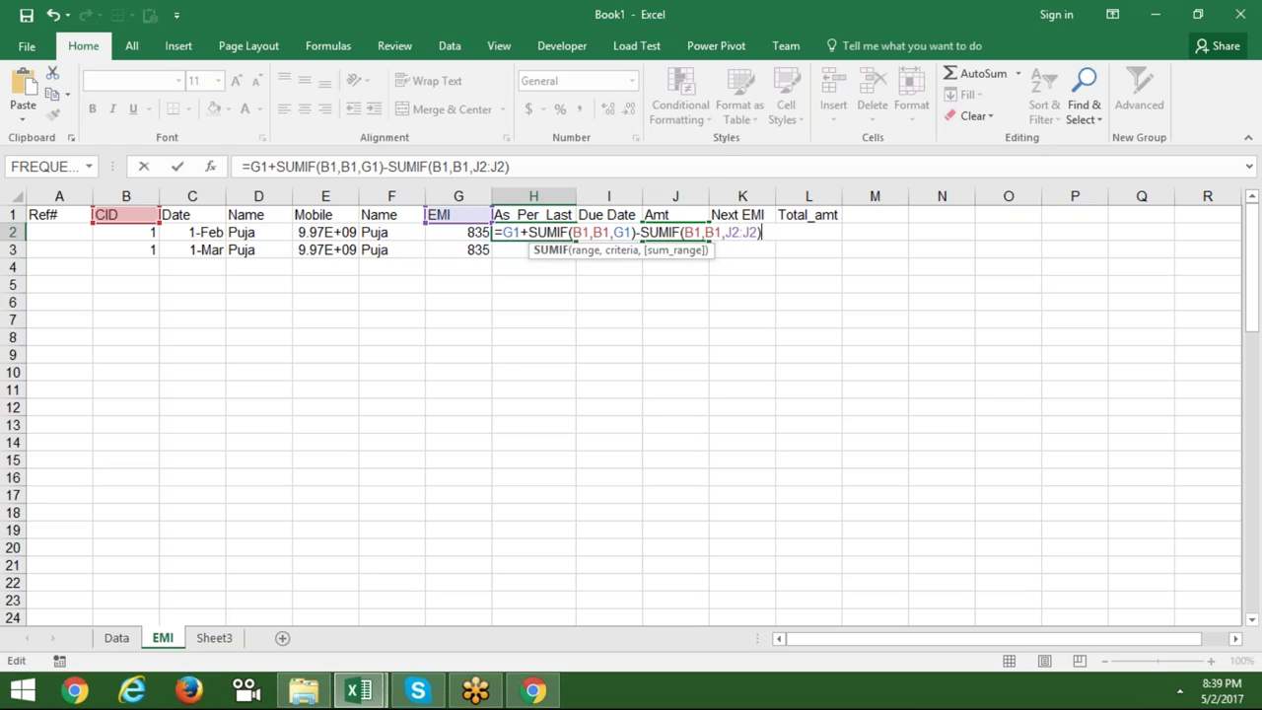
{"action": "left_click_drag", "start_coordinate": [680, 240], "coordinate": [681, 223]}
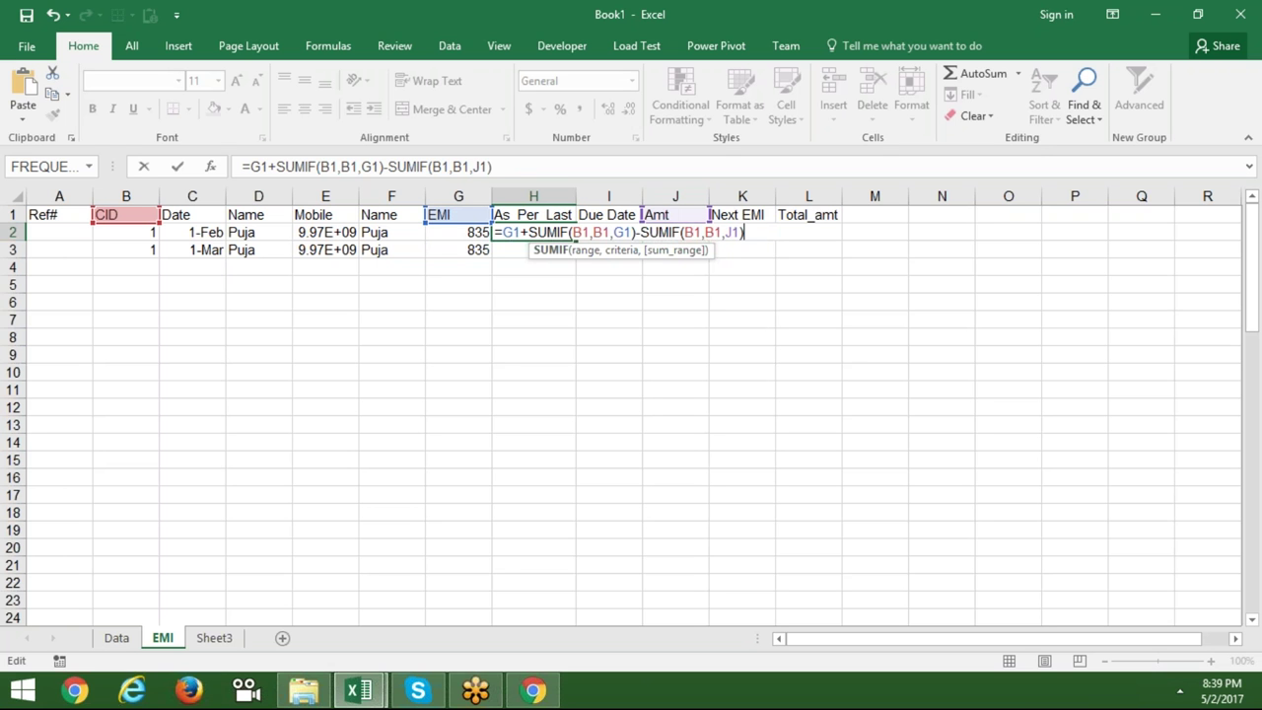
{"action": "key", "text": "Return"}
{"action": "left_click", "coordinate": [562, 232]}
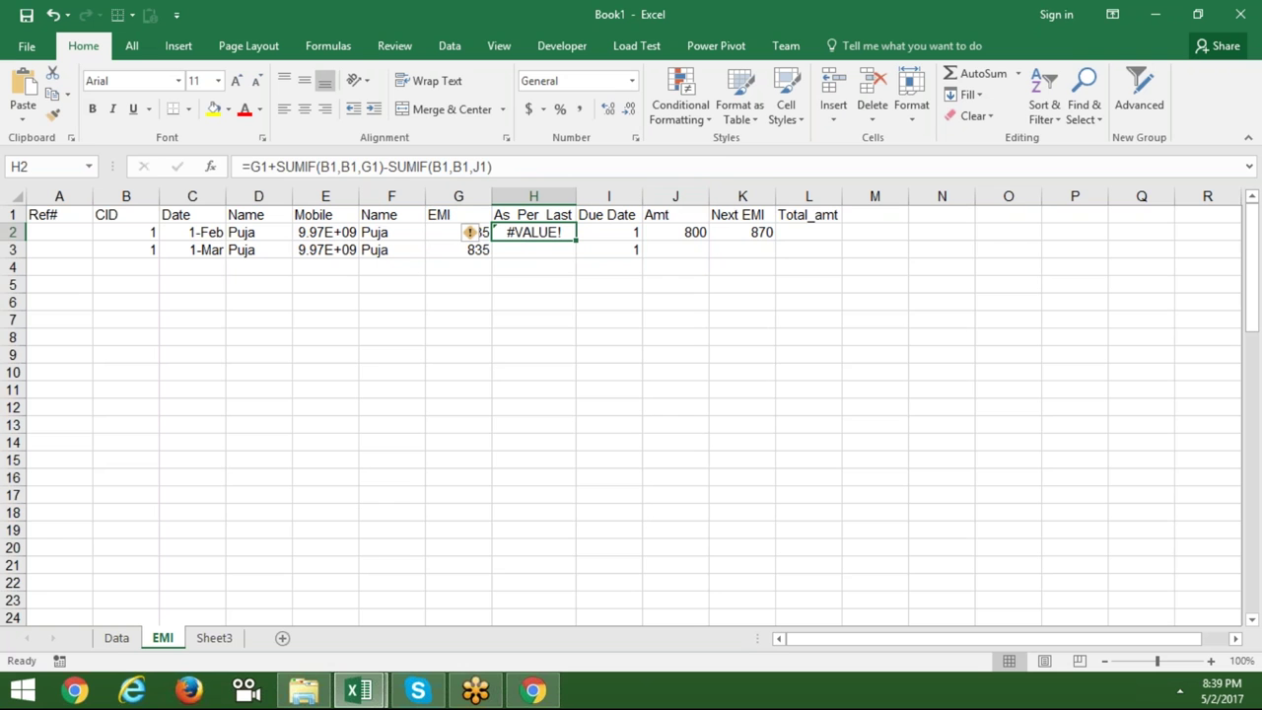
{"action": "double_click", "coordinate": [547, 232]}
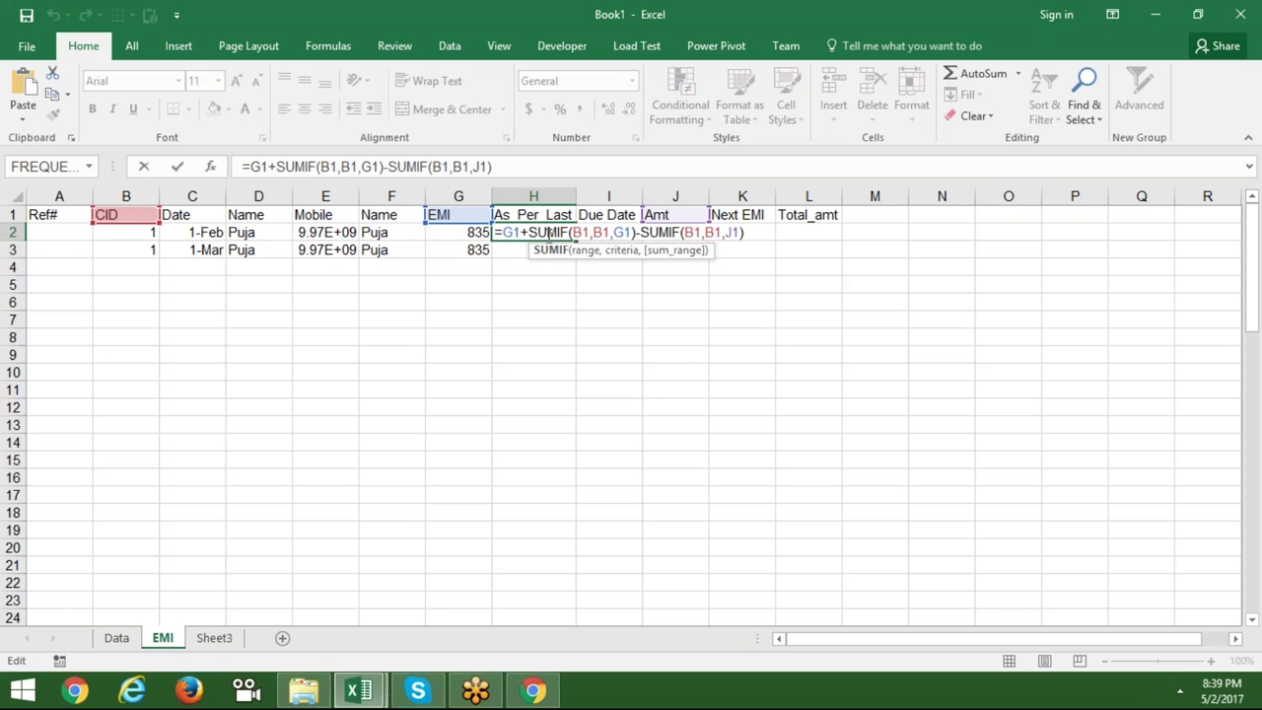
{"action": "key", "text": "Escape"}
Step: Rewrite H2's ranges as B1:B1, G1:G1 and J1:J1 in the formula bar
{"action": "left_click", "coordinate": [242, 167]}
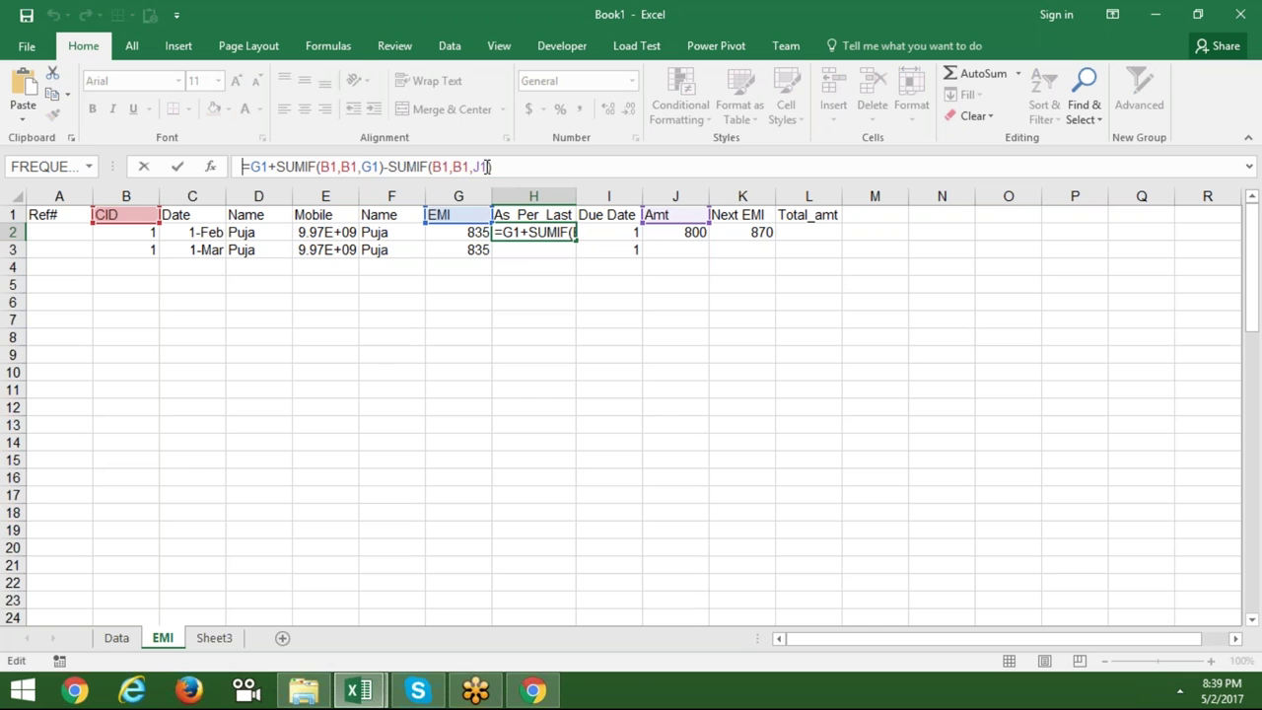
{"action": "left_click", "coordinate": [451, 167]}
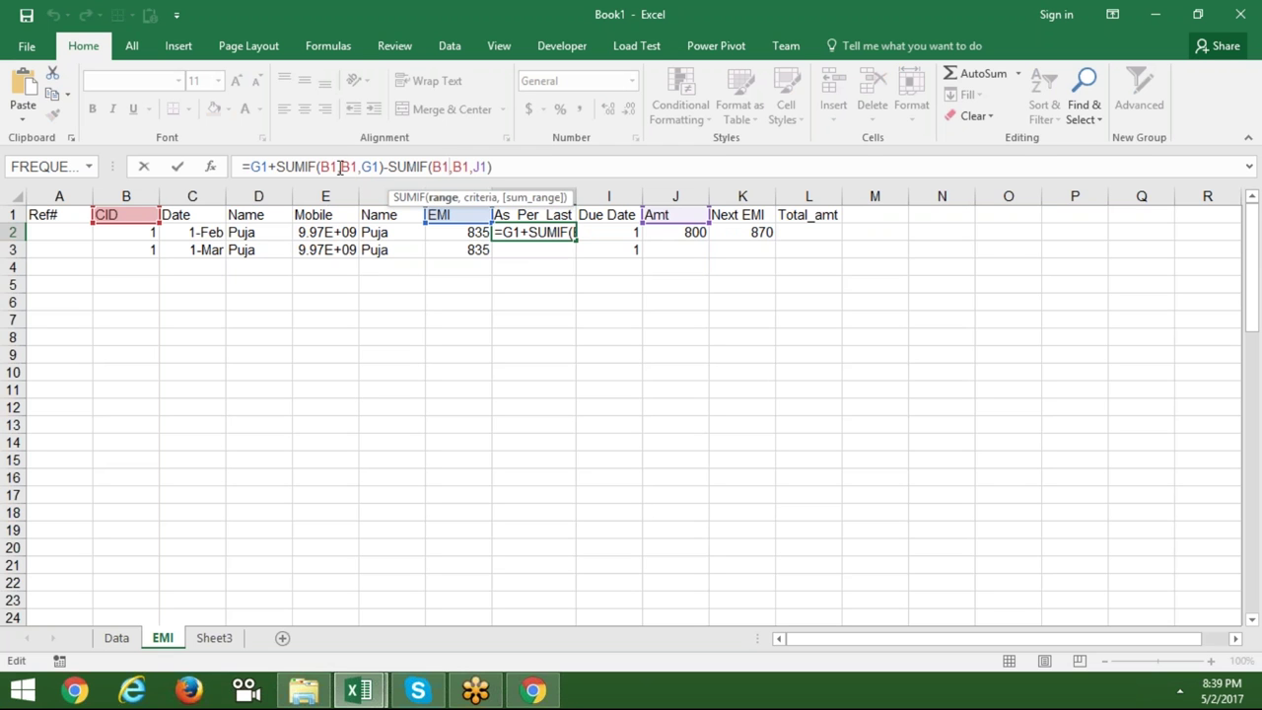
{"action": "left_click", "coordinate": [340, 167]}
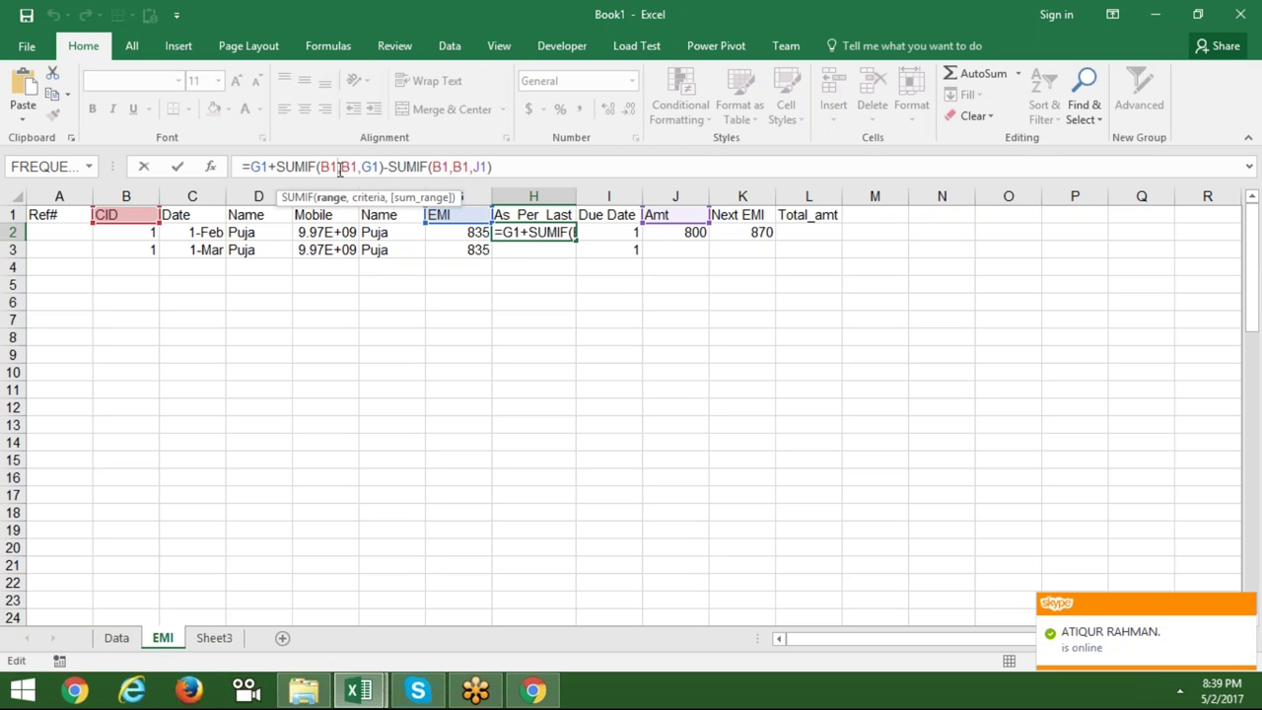
{"action": "type", "text": ":b1"}
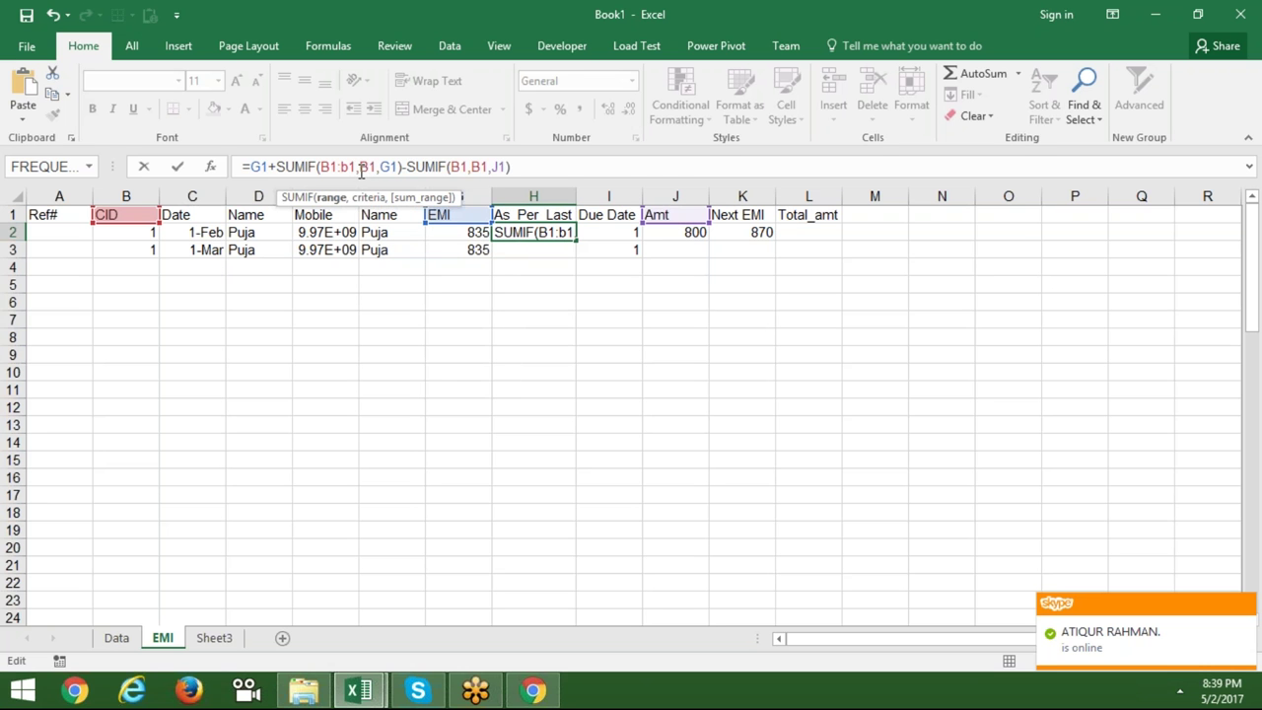
{"action": "left_click", "coordinate": [396, 167]}
{"action": "type", "text": ":g1"}
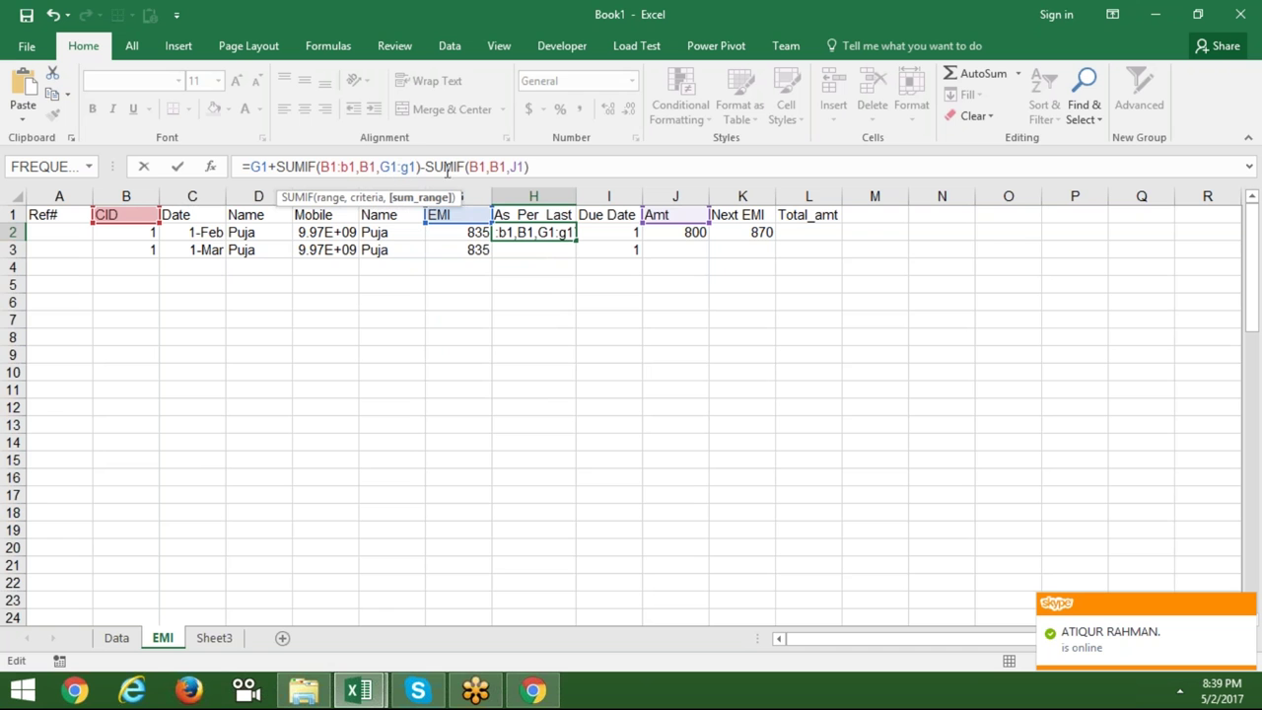
{"action": "left_click", "coordinate": [487, 168]}
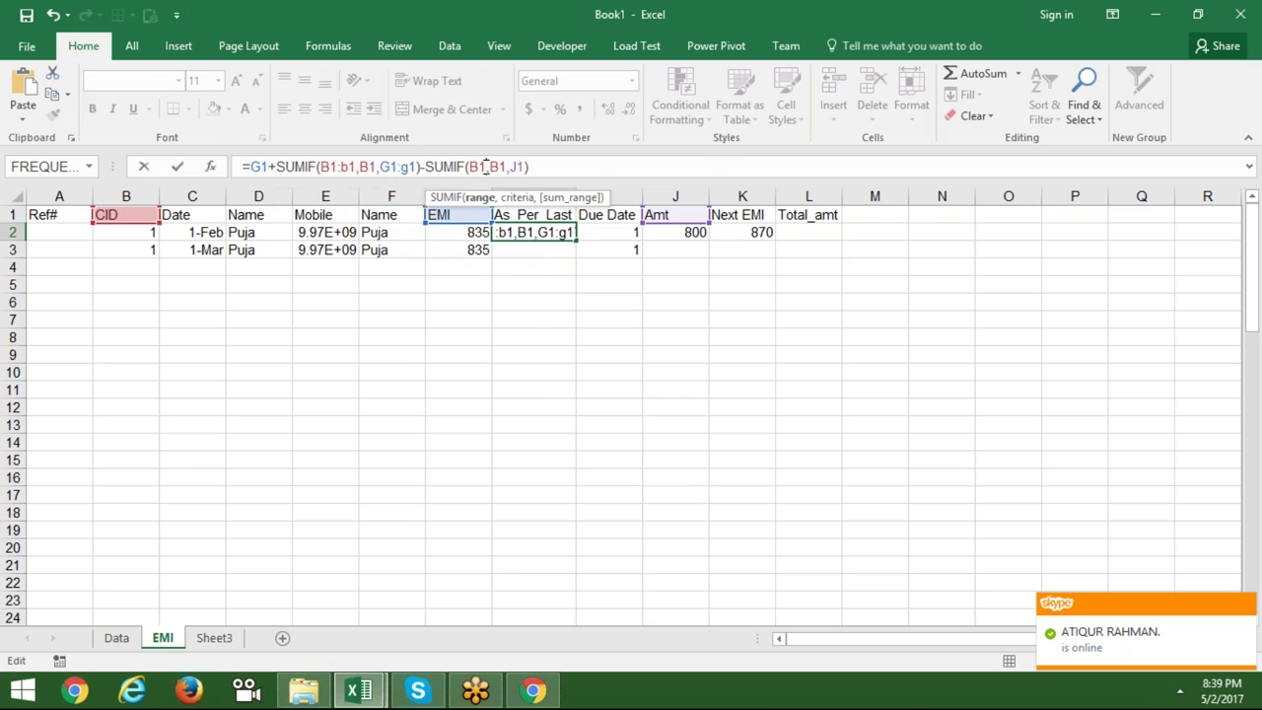
{"action": "type", "text": ":b"}
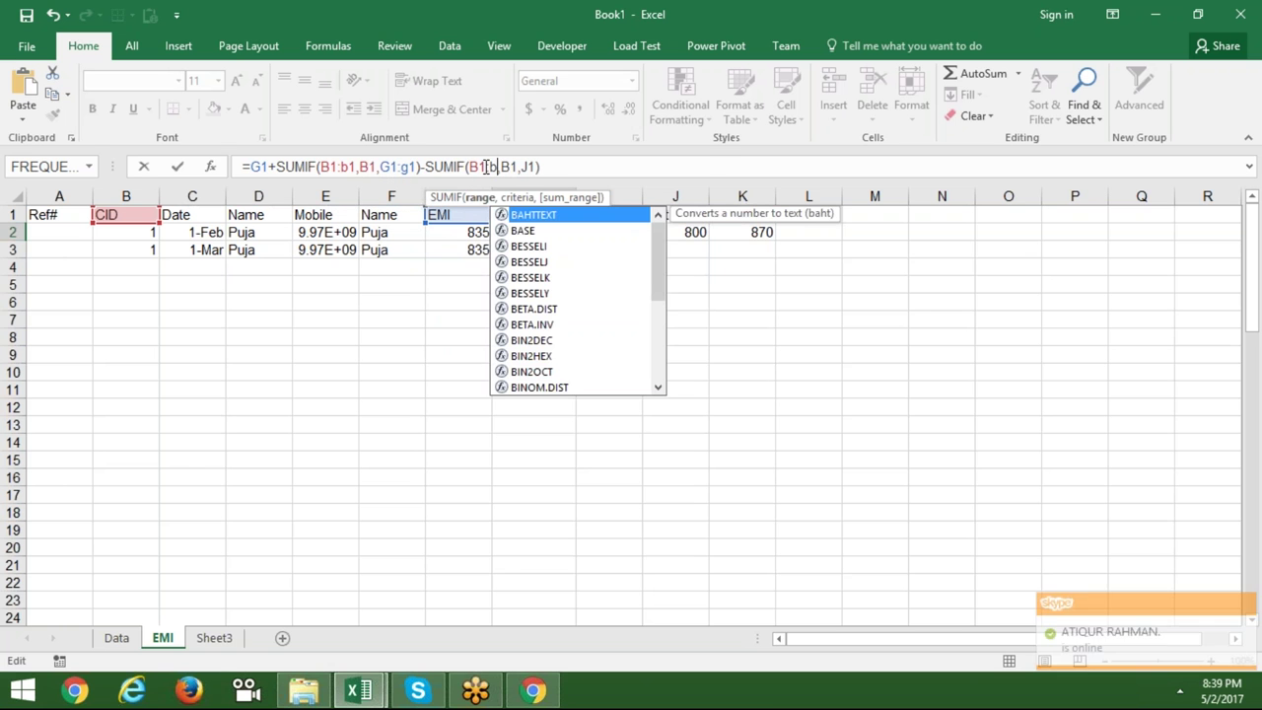
{"action": "type", "text": "1"}
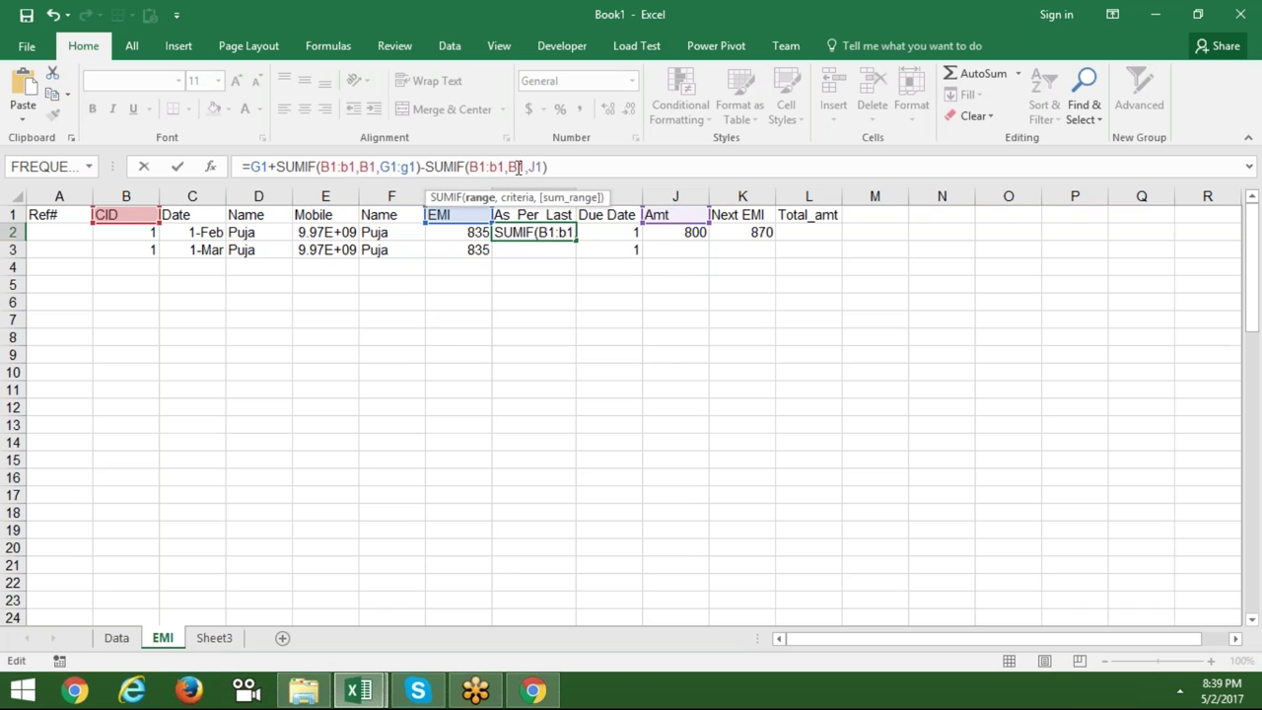
{"action": "left_click", "coordinate": [545, 167]}
{"action": "type", "text": ")"}
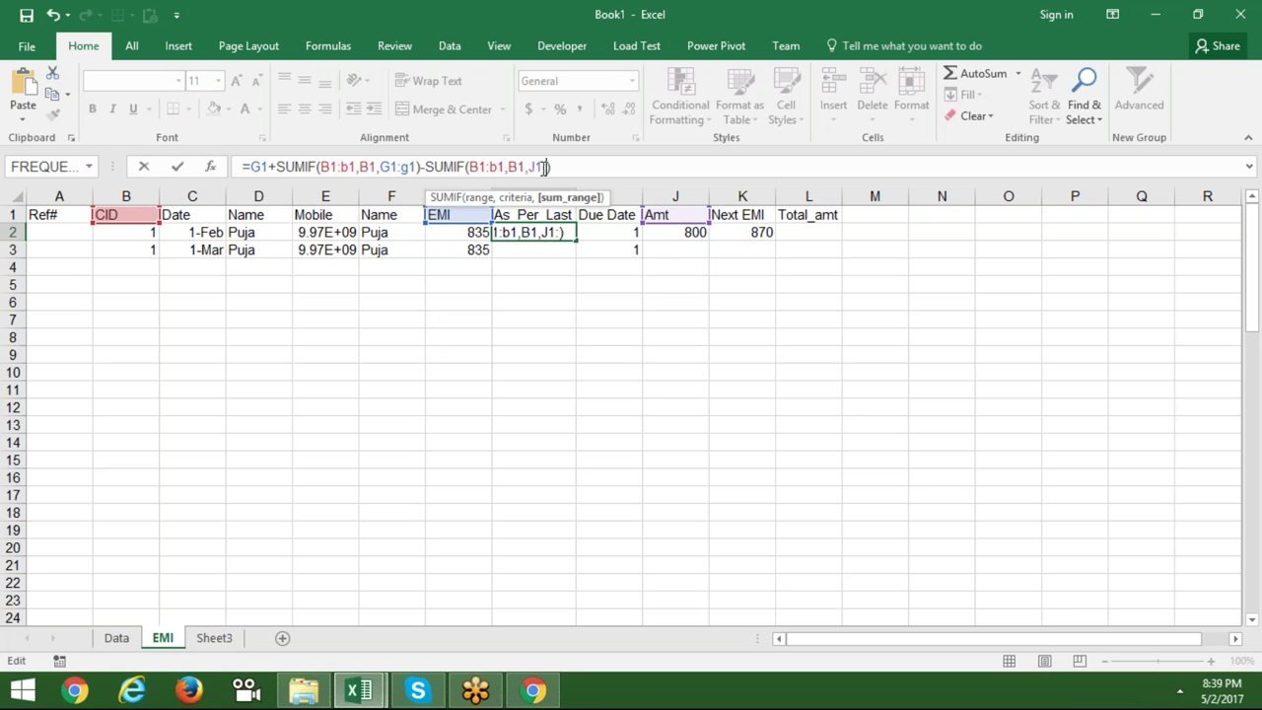
{"action": "type", "text": "j"}
{"action": "type", "text": "1"}
{"action": "key", "text": "Return"}
{"action": "key", "text": "Up"}
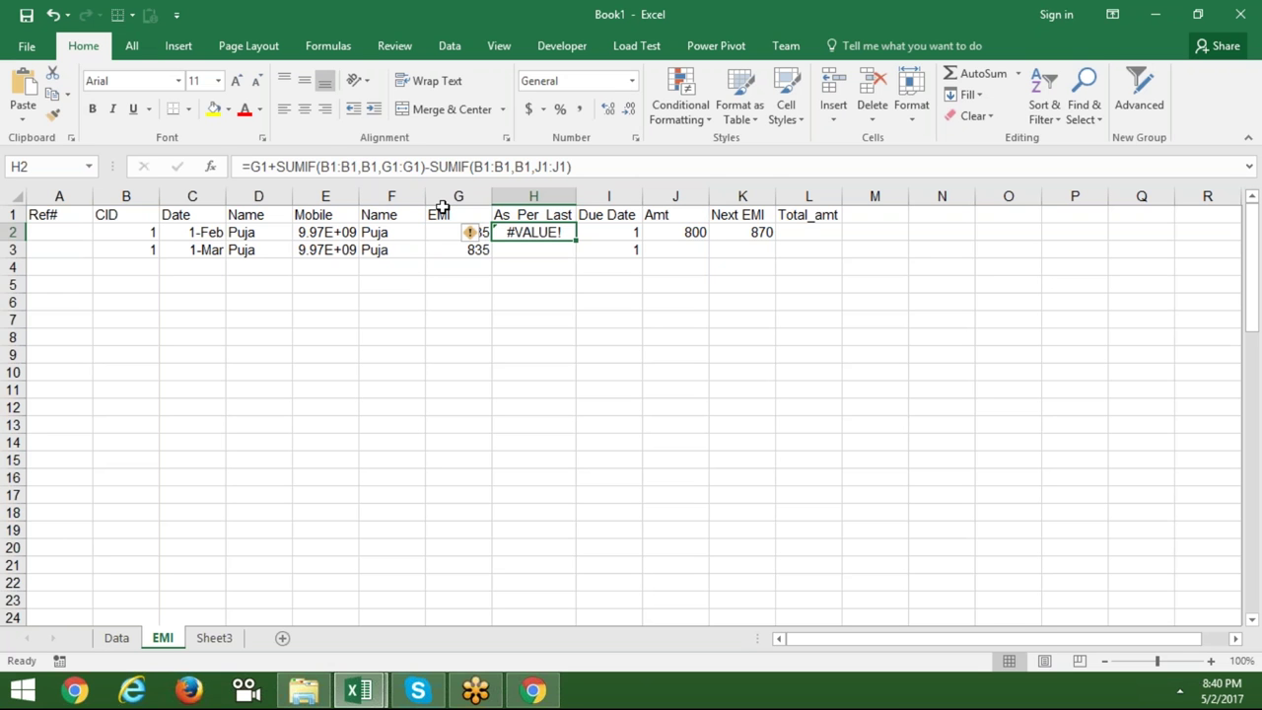
{"action": "left_click", "coordinate": [254, 167]}
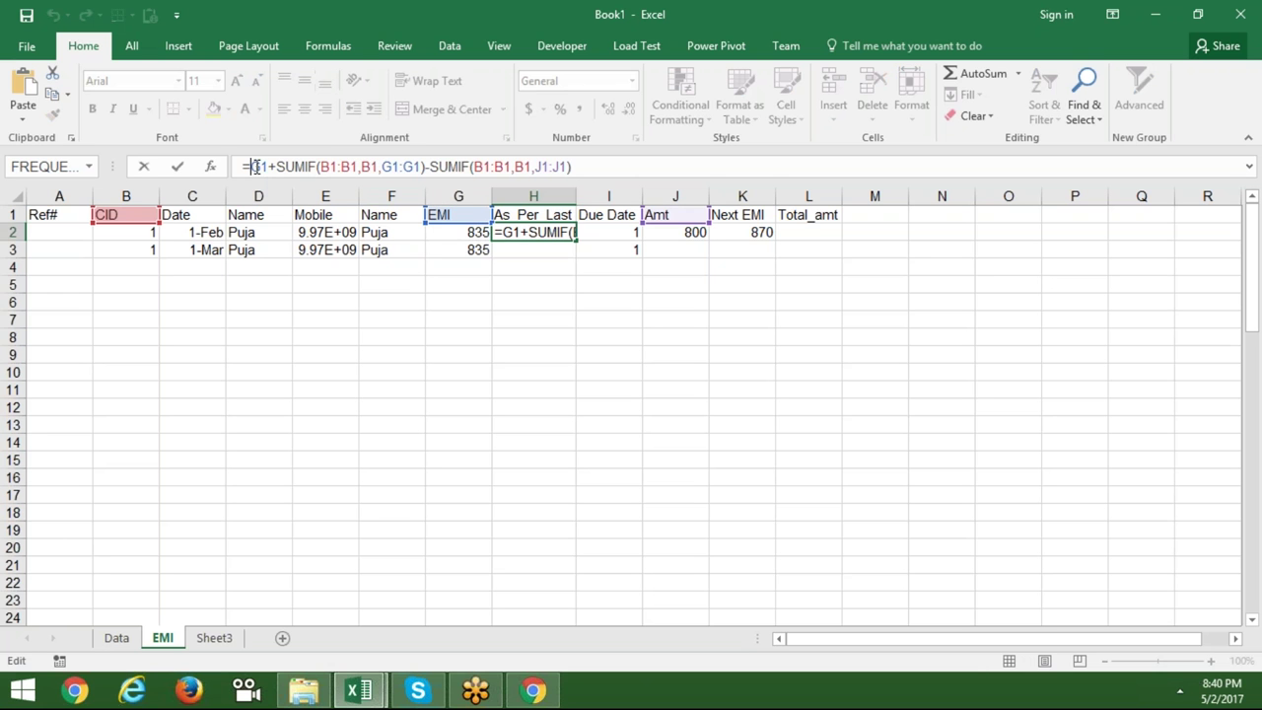
Step: Anchor H2's SUMIF ranges as $B$1:B1, $G$1:G1 and $J$1:J1 and commit the formula
{"action": "left_click", "coordinate": [334, 166]}
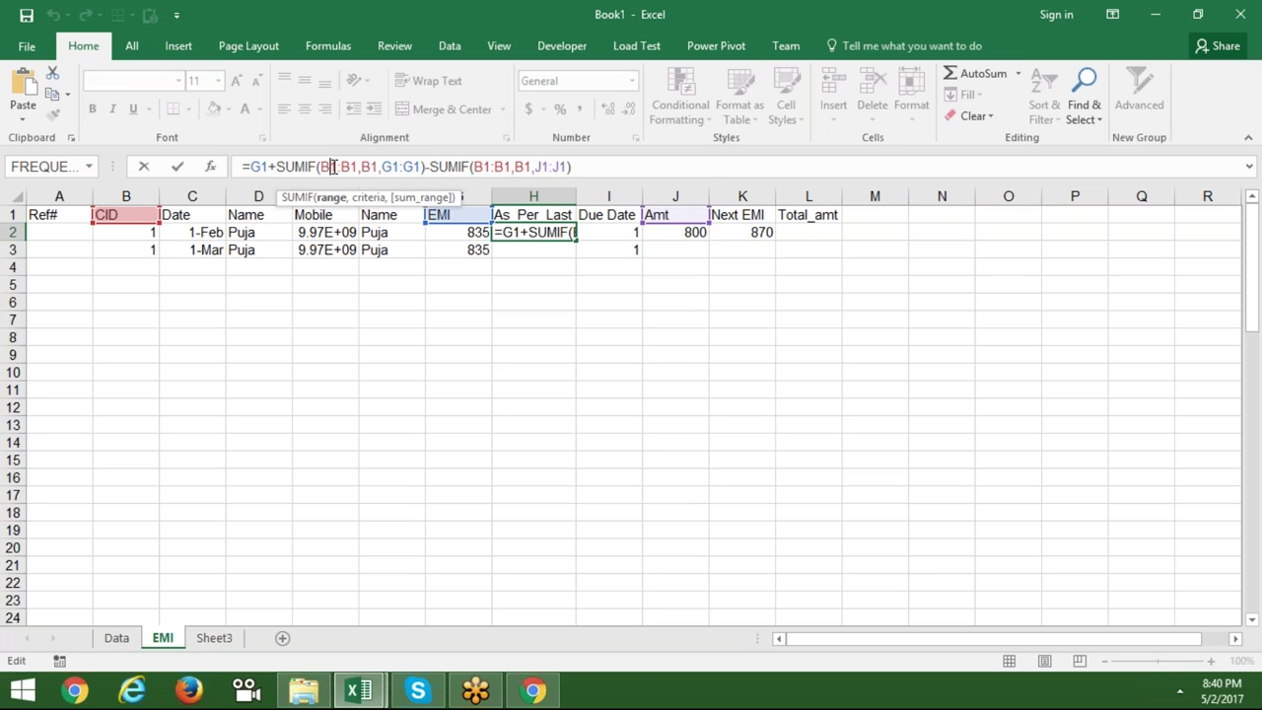
{"action": "key", "text": "F4"}
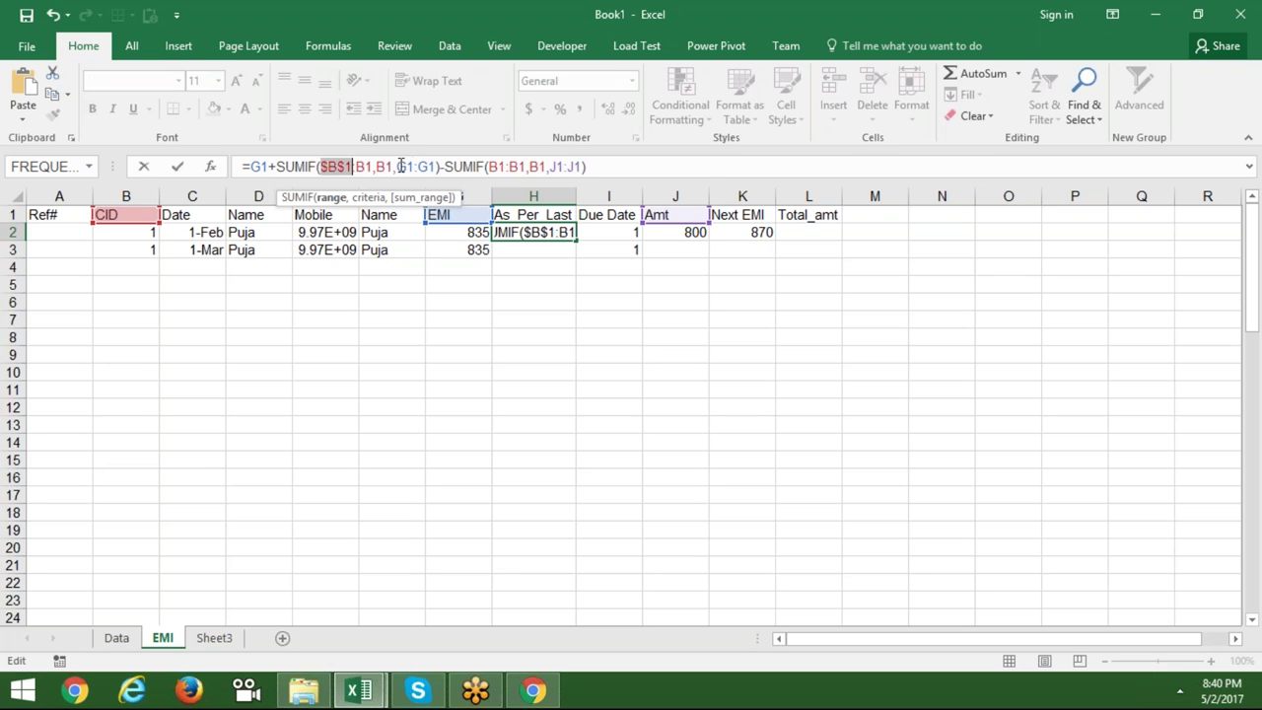
{"action": "left_click", "coordinate": [400, 167]}
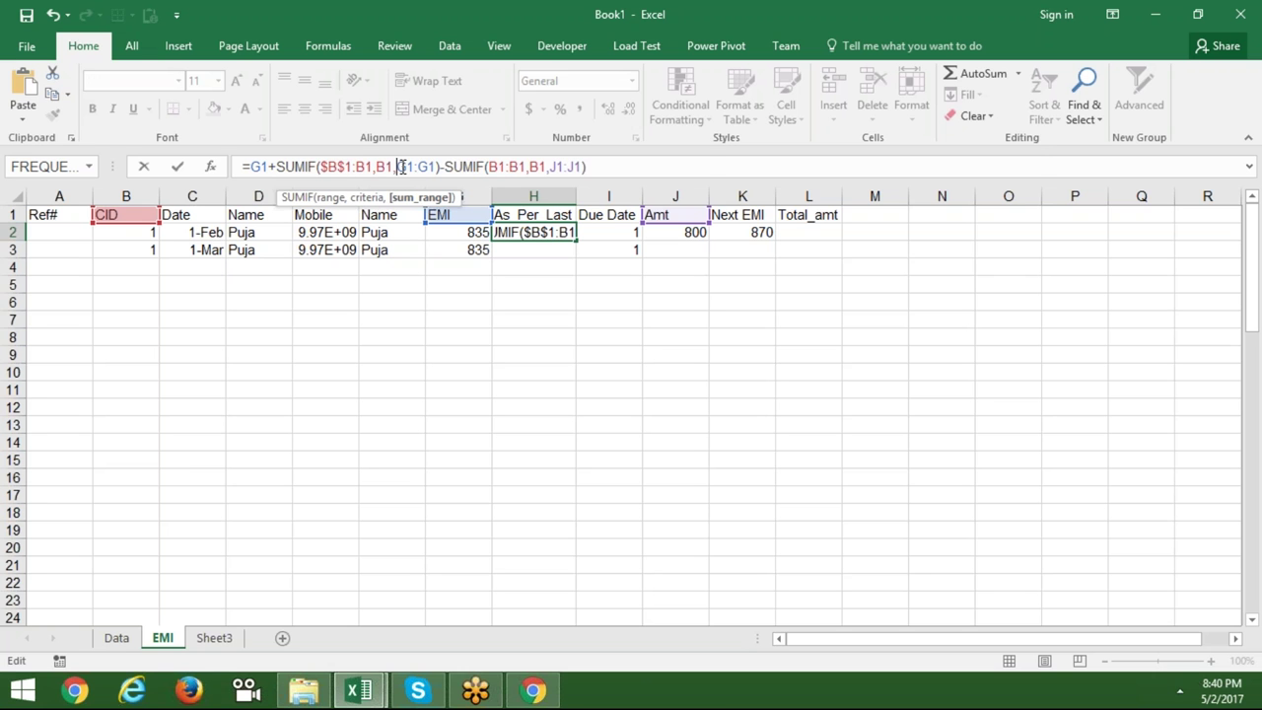
{"action": "key", "text": "F4"}
{"action": "left_click", "coordinate": [513, 167]}
{"action": "key", "text": "F4"}
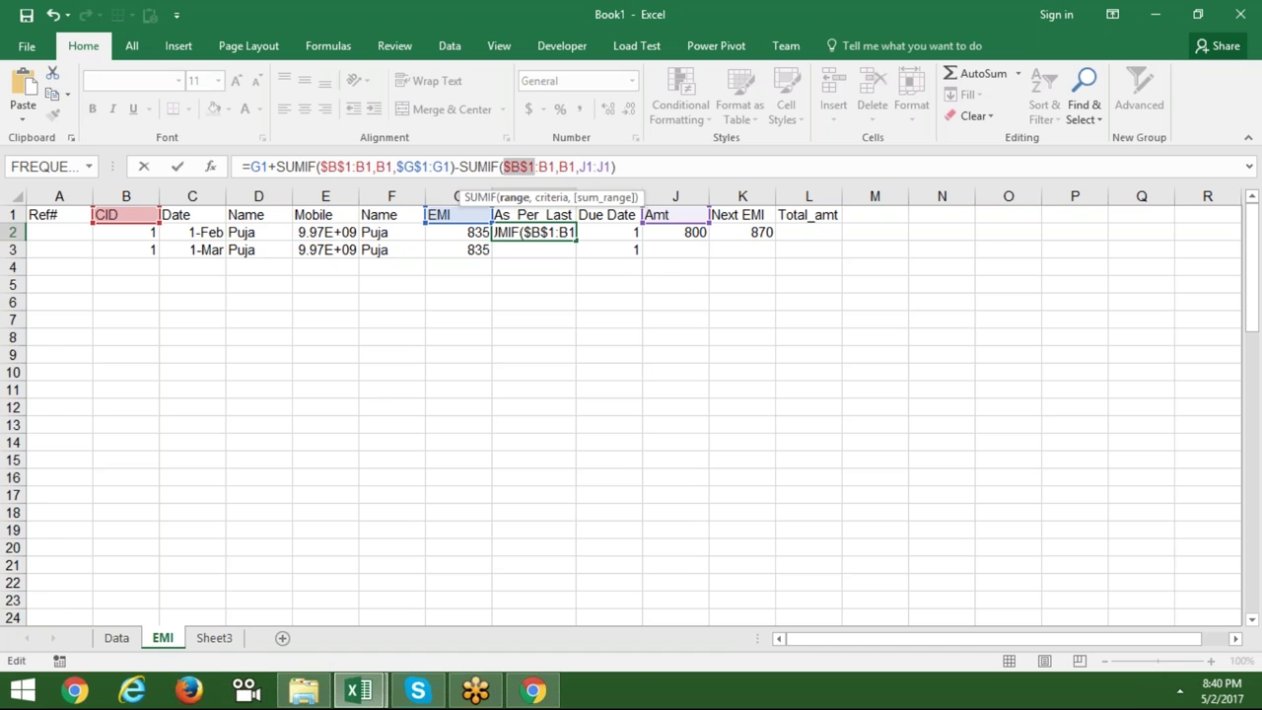
{"action": "left_click", "coordinate": [593, 167]}
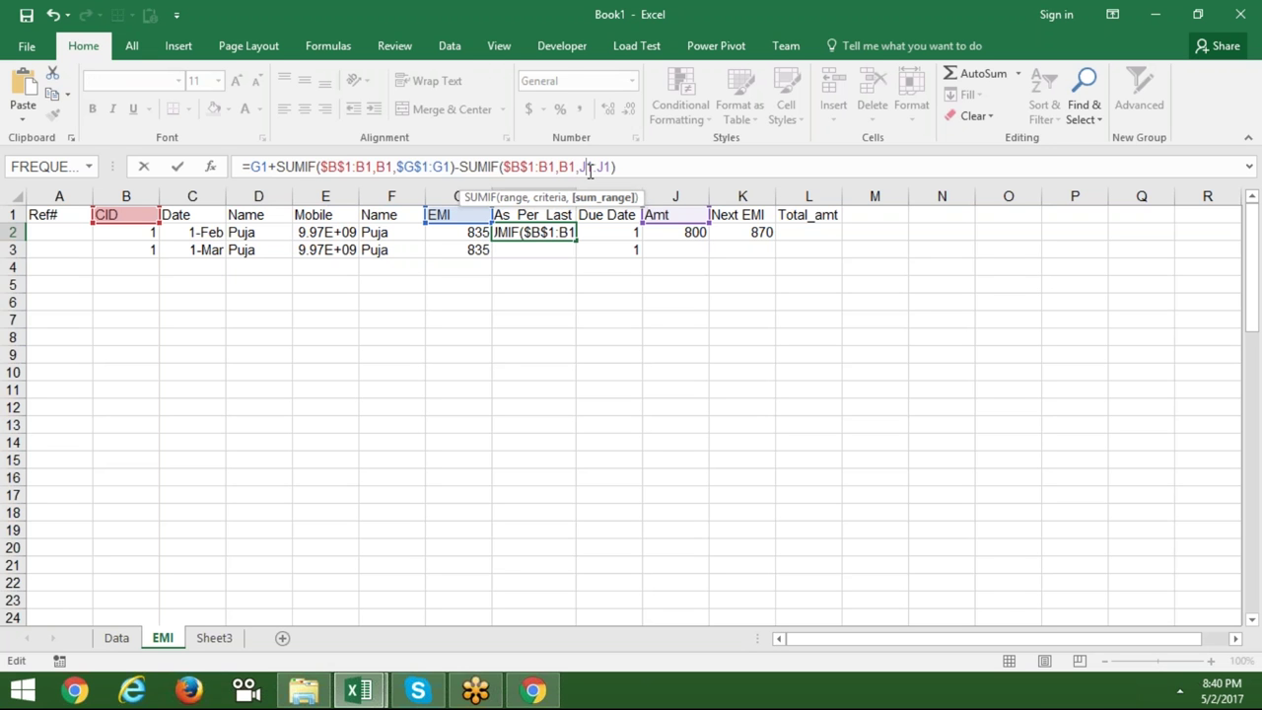
{"action": "key", "text": "F4"}
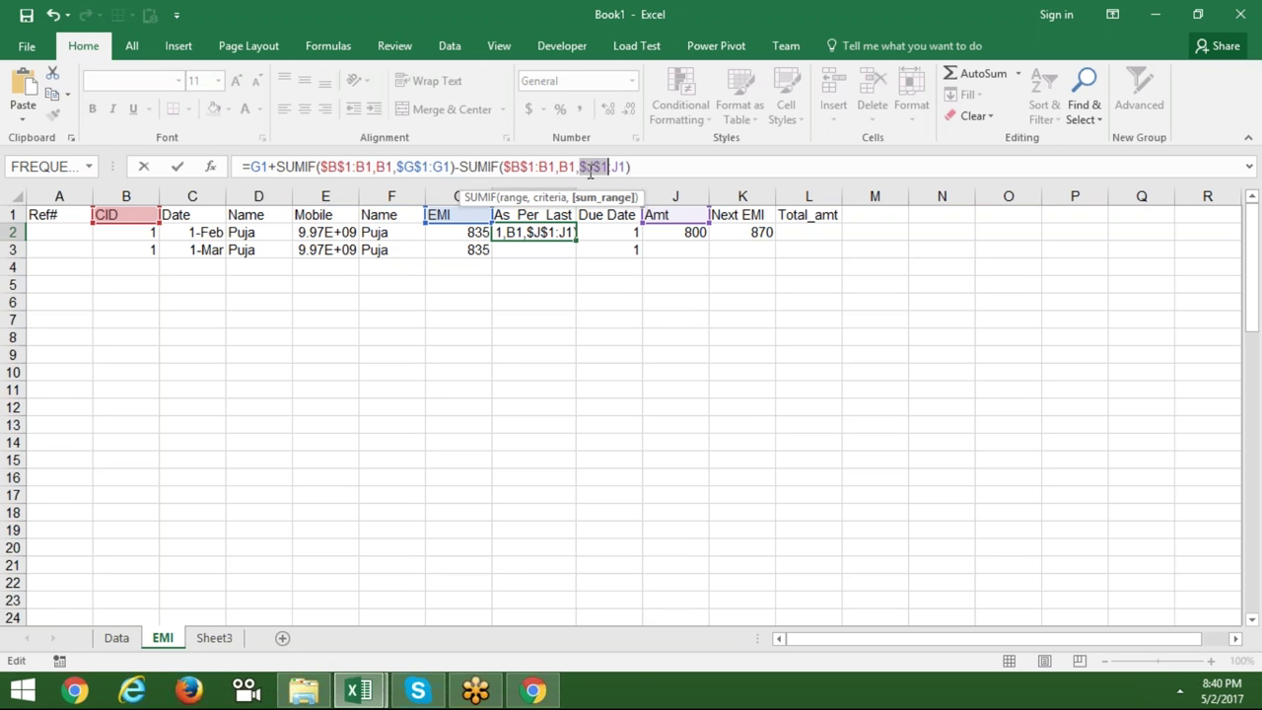
{"action": "key", "text": "Return"}
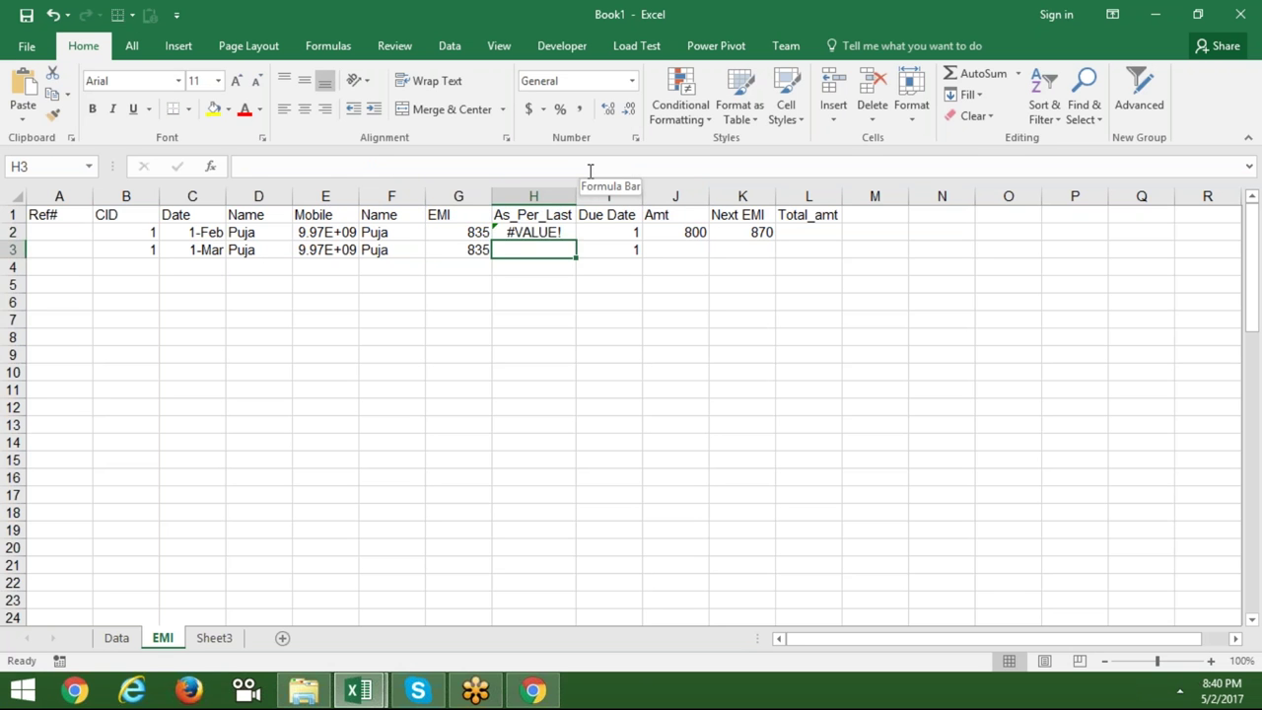
{"action": "key", "text": "Up"}
{"action": "left_click", "coordinate": [249, 167]}
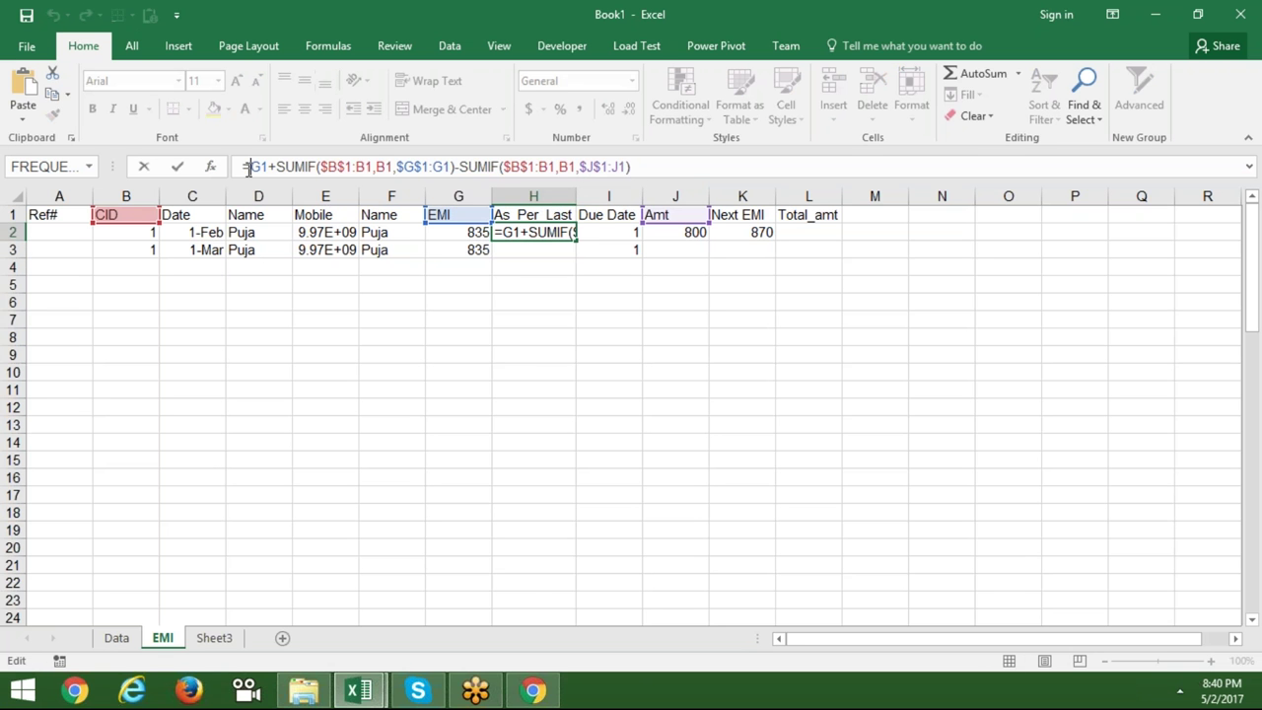
Step: Wrap H2's formula in IFERROR(…,"") and fill it down H2:H17
{"action": "type", "text": "IFERROR("}
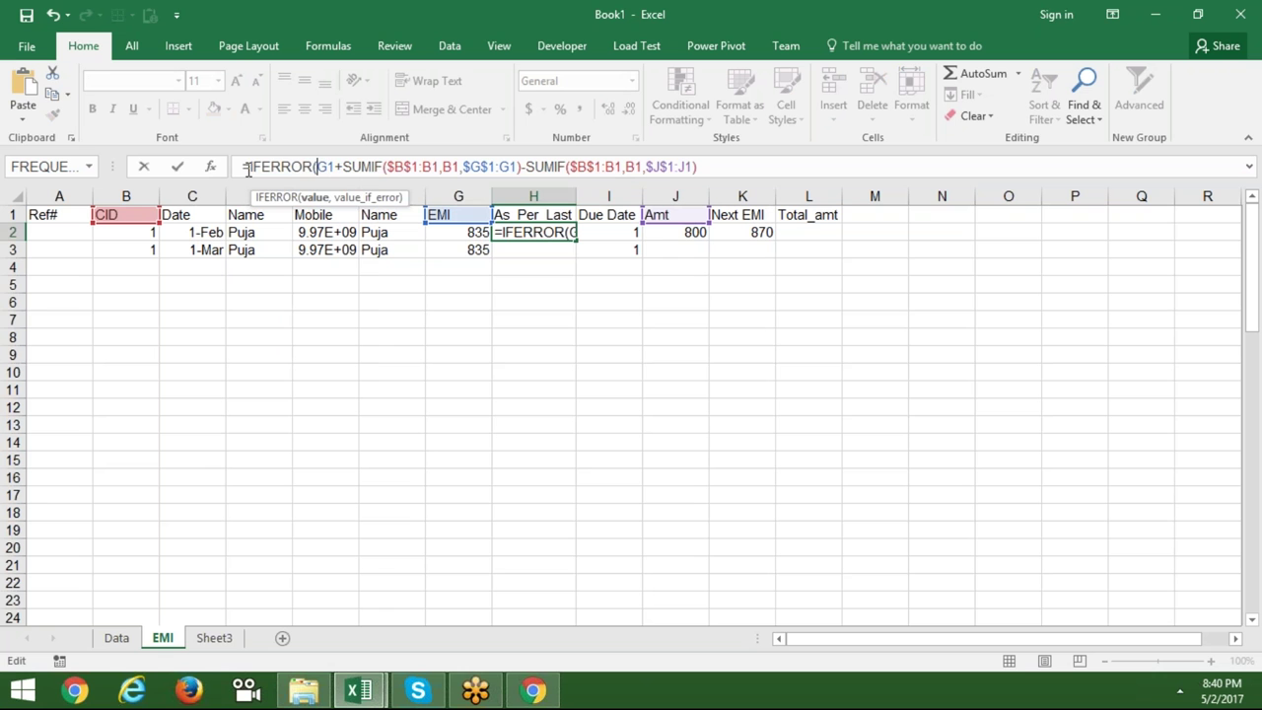
{"action": "type", "text": ","}
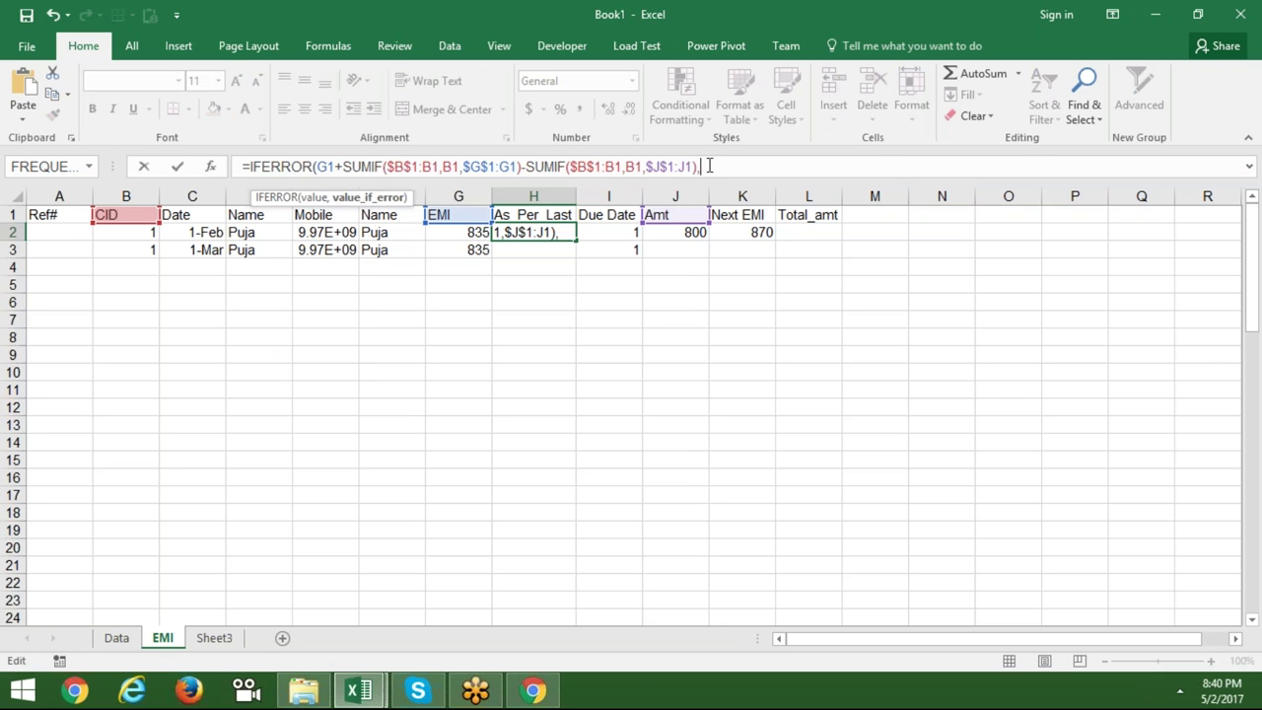
{"action": "key", "text": "Return"}
{"action": "key", "text": "Return"}
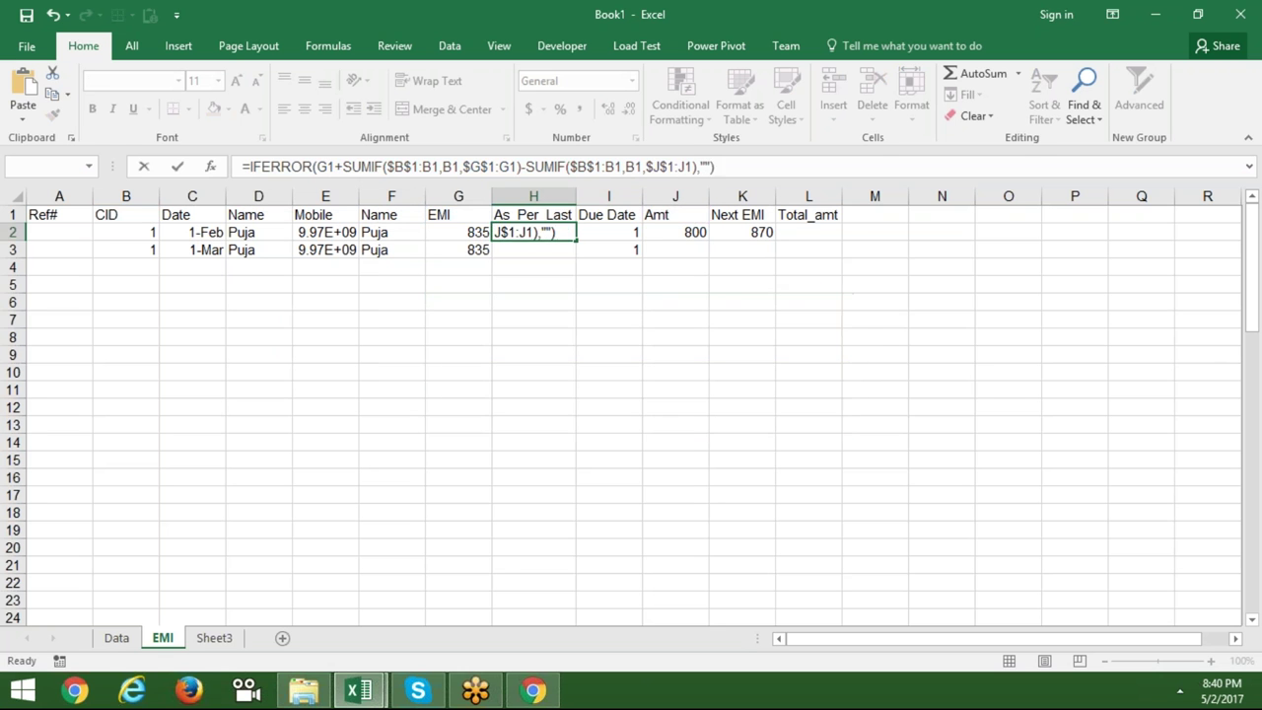
{"action": "left_click_drag", "start_coordinate": [534, 231], "coordinate": [552, 631]}
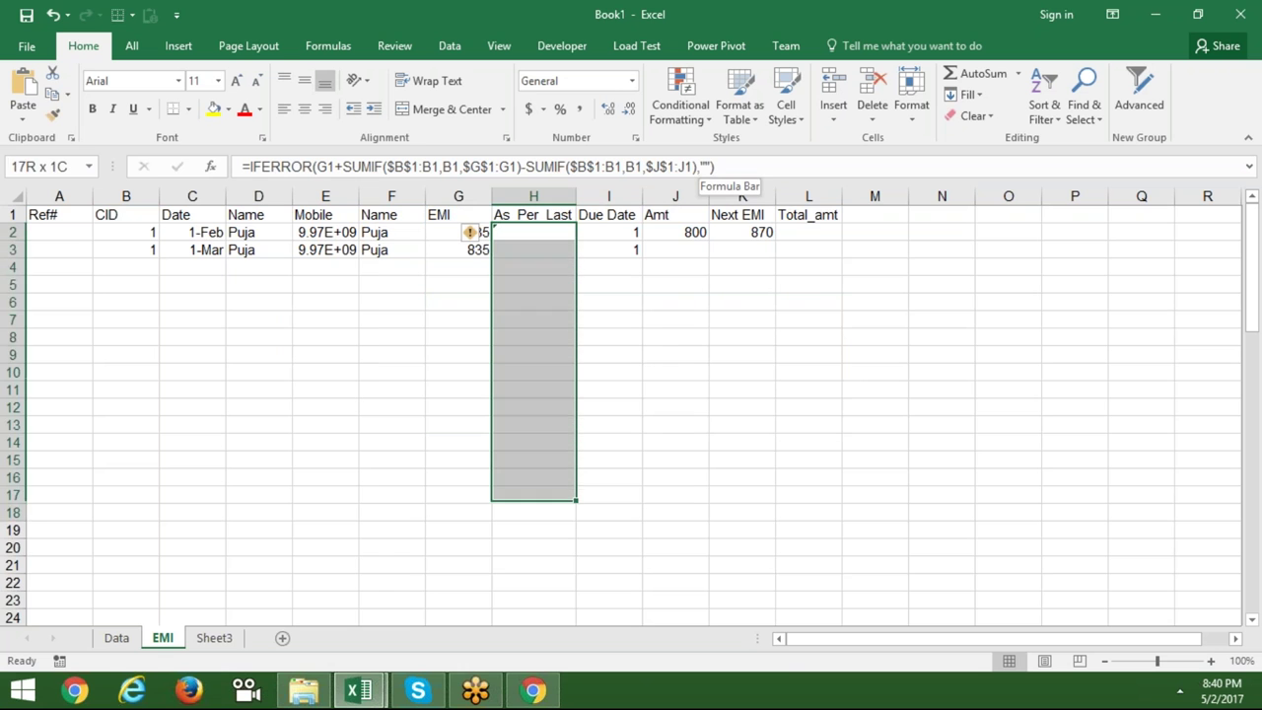
{"action": "key", "text": "ctrl+d"}
{"action": "key", "text": "ctrl+Up"}
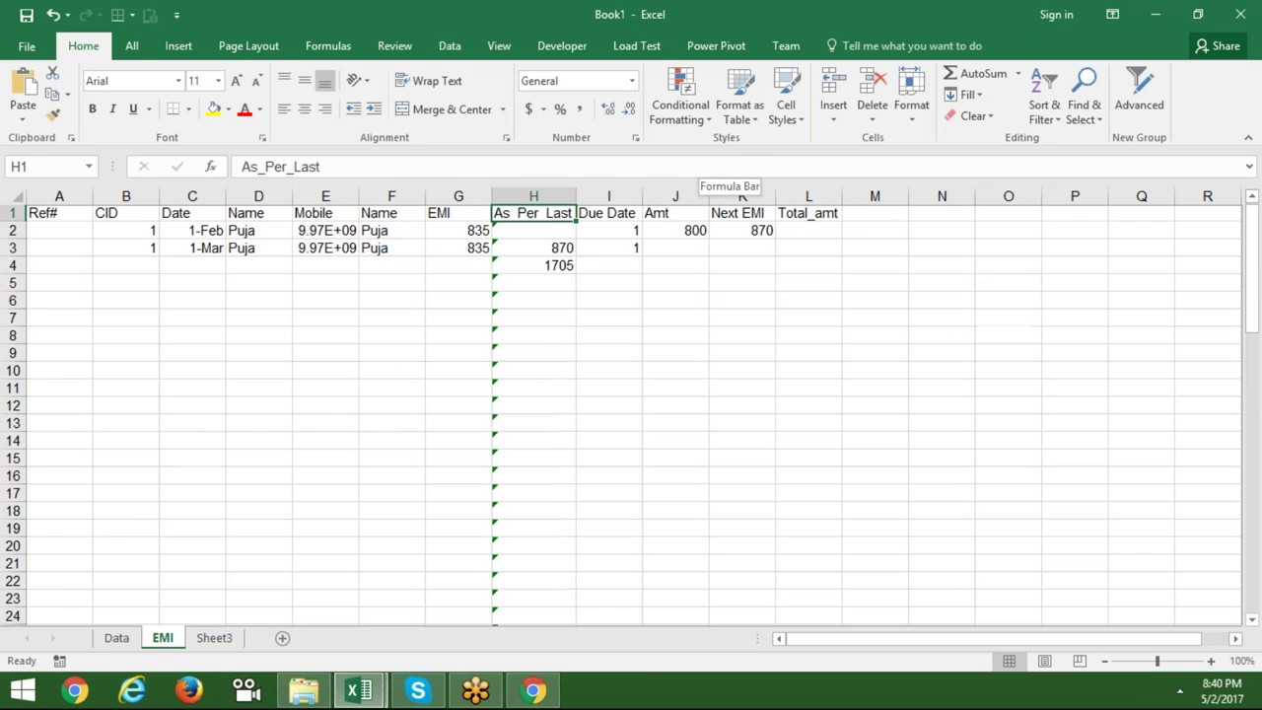
{"action": "key", "text": "Down"}
{"action": "key", "text": "Down"}
{"action": "key", "text": "Down"}
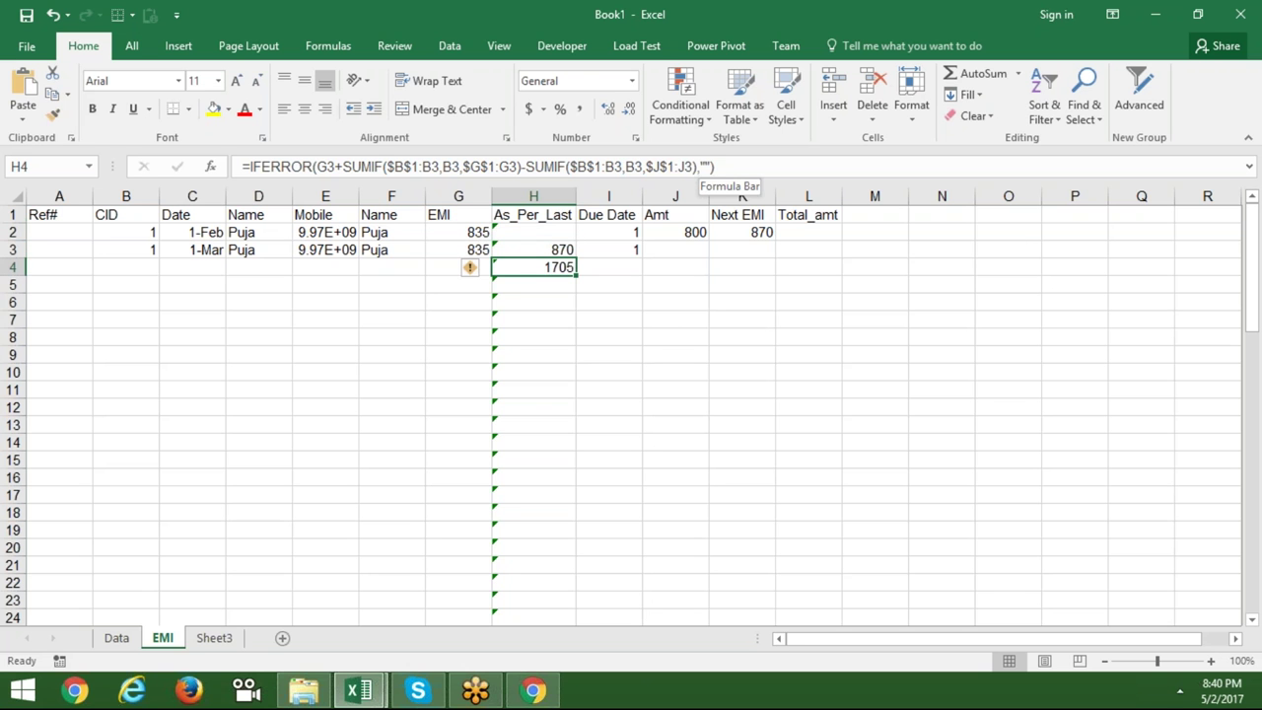
{"action": "left_click", "coordinate": [700, 165]}
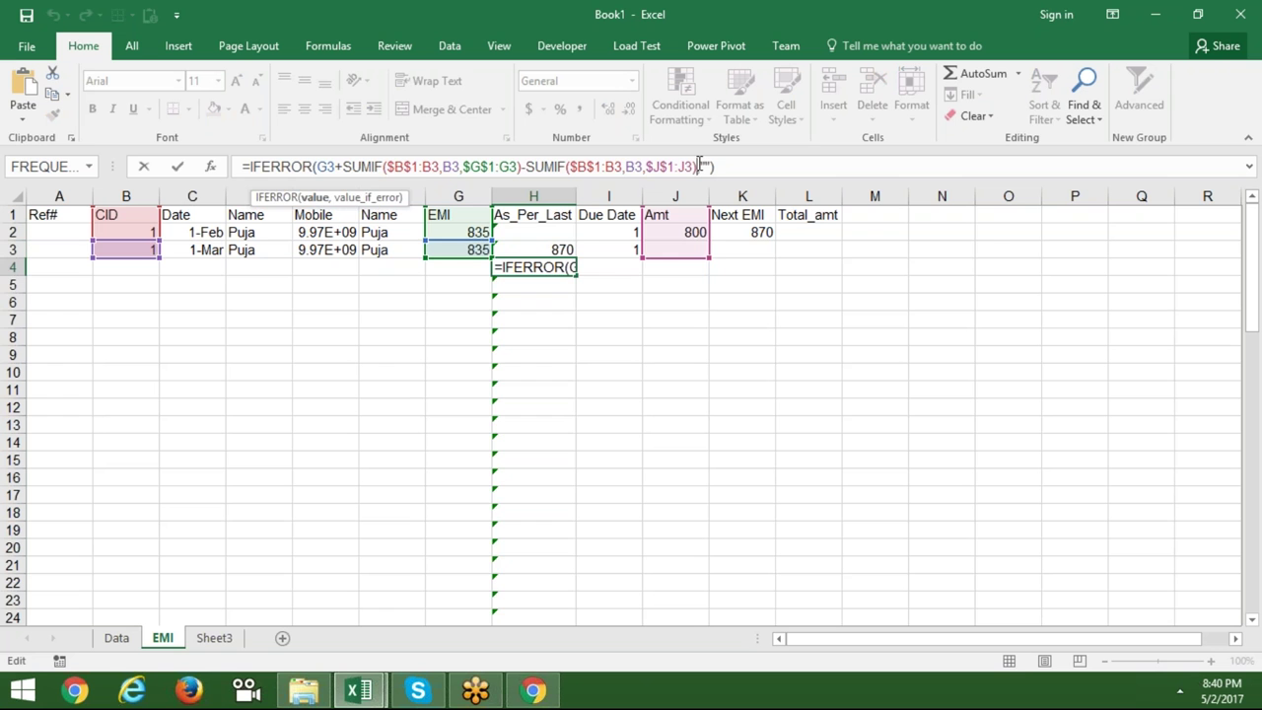
{"action": "key", "text": "Return"}
{"action": "key", "text": "Up"}
{"action": "key", "text": "Up"}
{"action": "key", "text": "Down"}
{"action": "key", "text": "Up"}
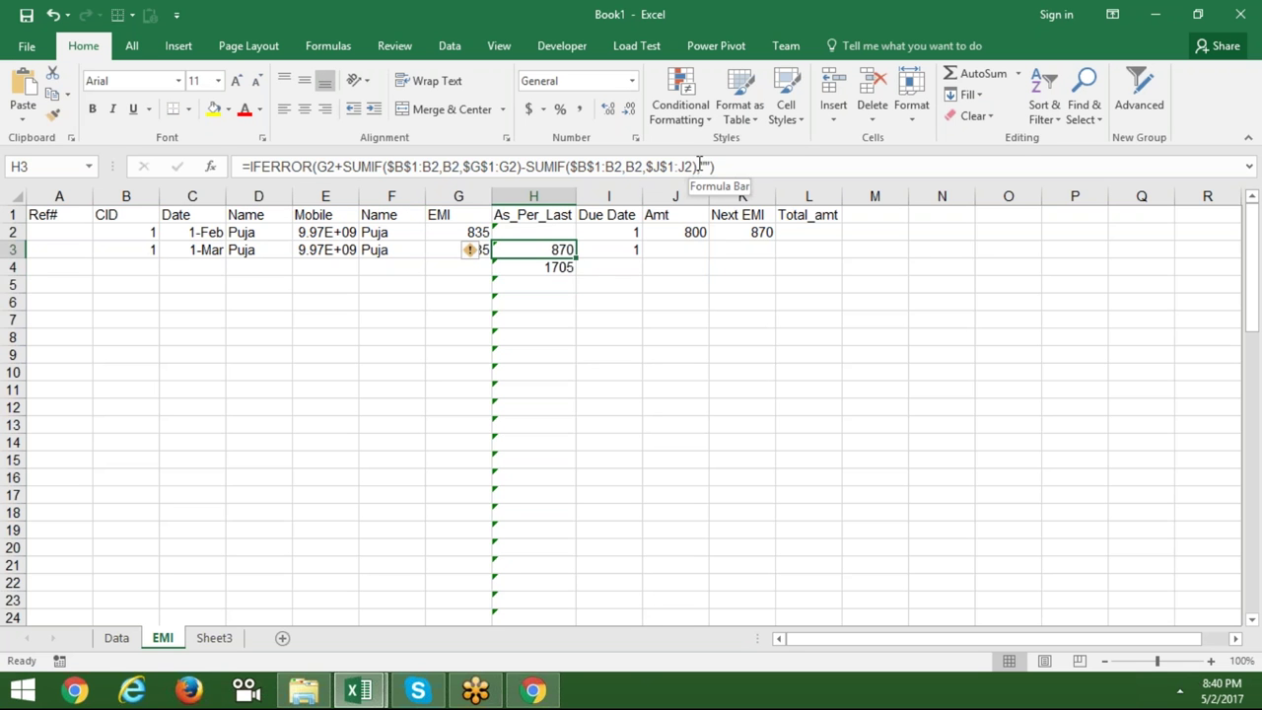
{"action": "key", "text": "Up"}
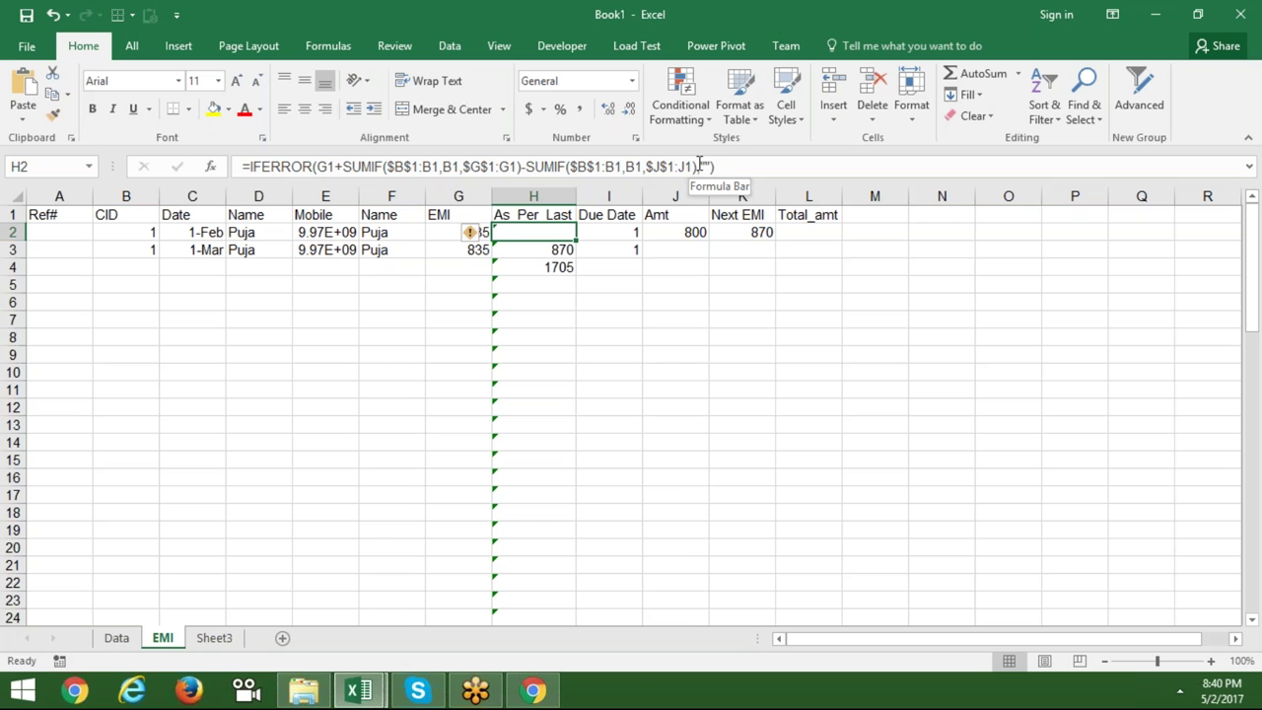
{"action": "left_click", "coordinate": [679, 168]}
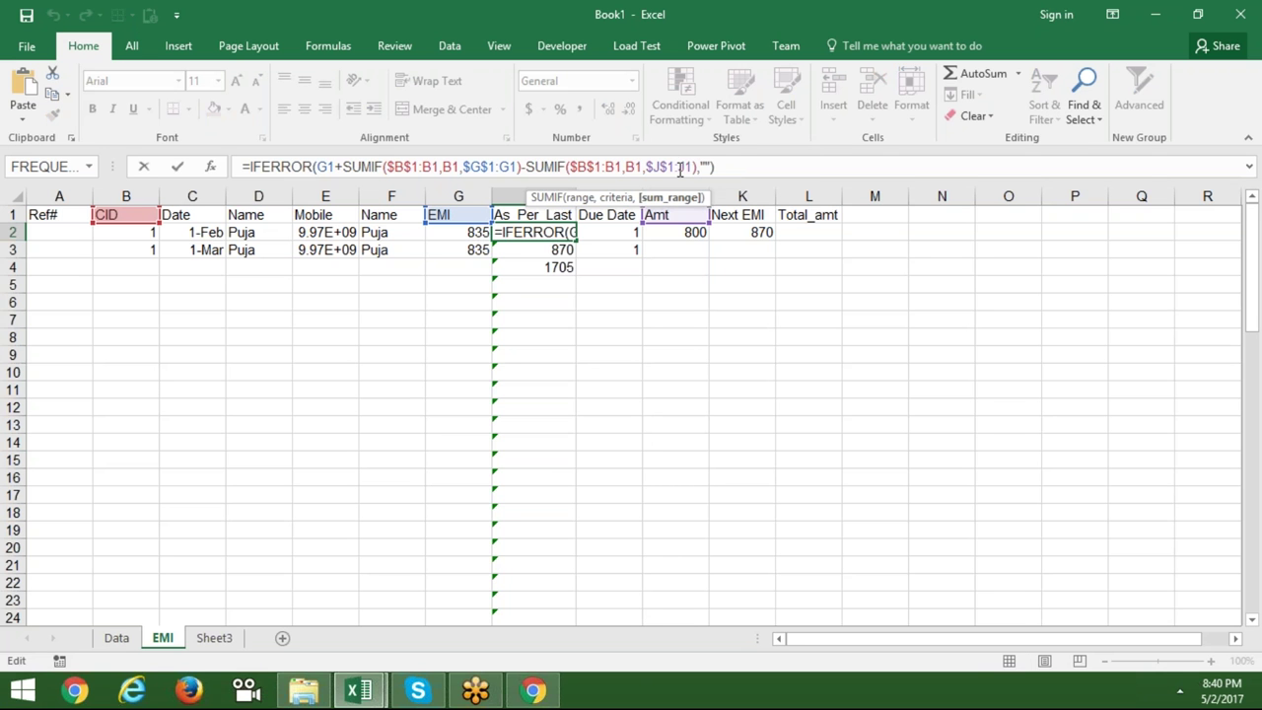
{"action": "key", "text": "Return"}
{"action": "left_click", "coordinate": [643, 168]}
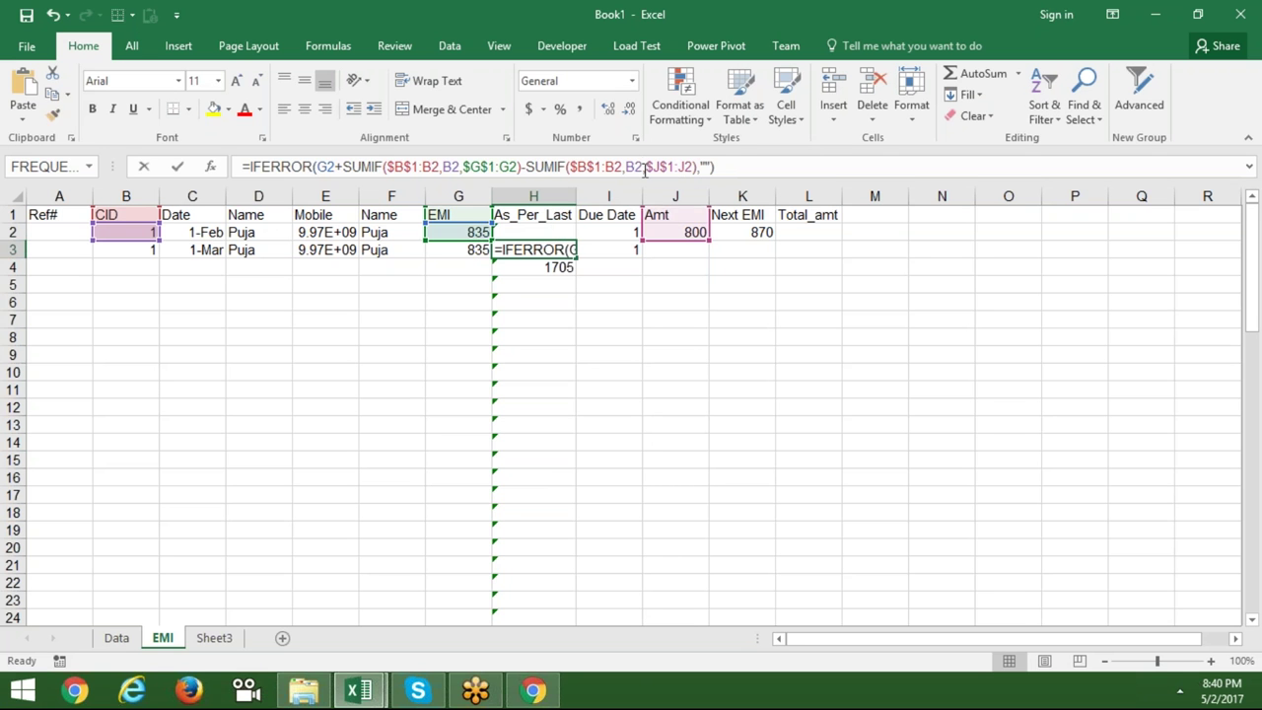
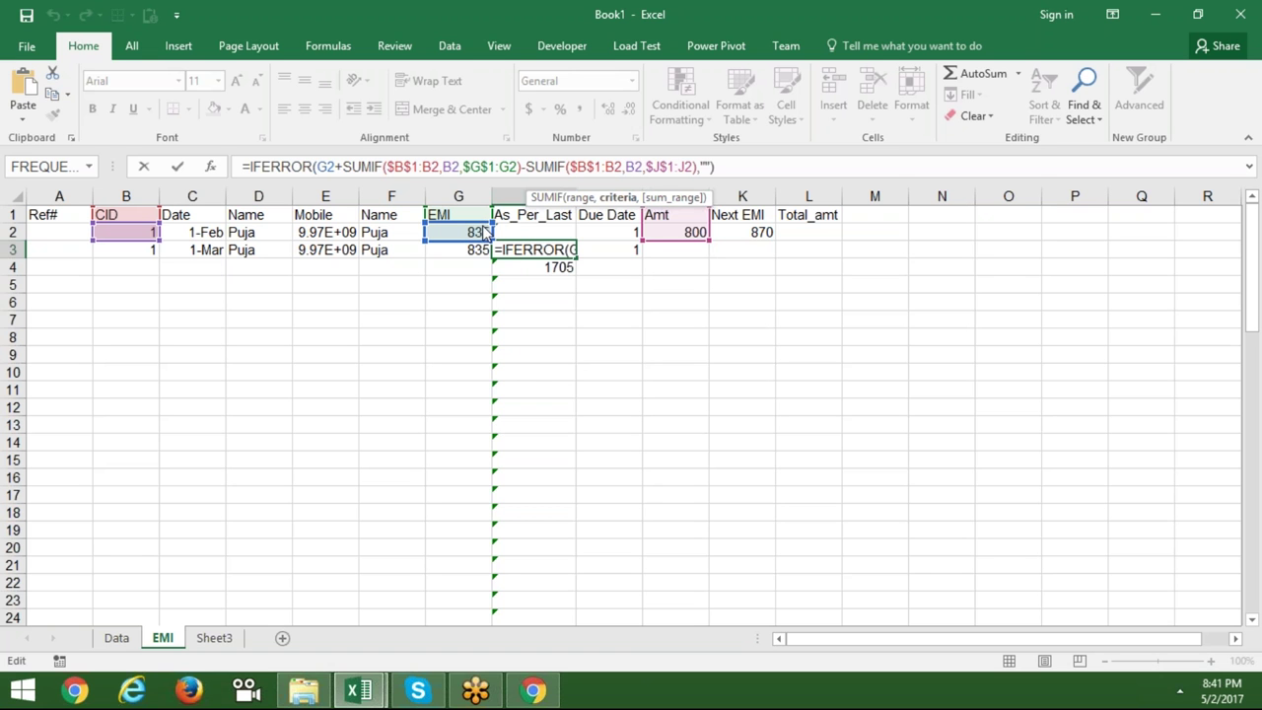
Step: Change H3's As_Per_Last formula to add the G3 EMI instead of G2, giving 870
{"action": "left_click_drag", "start_coordinate": [483, 228], "coordinate": [486, 251]}
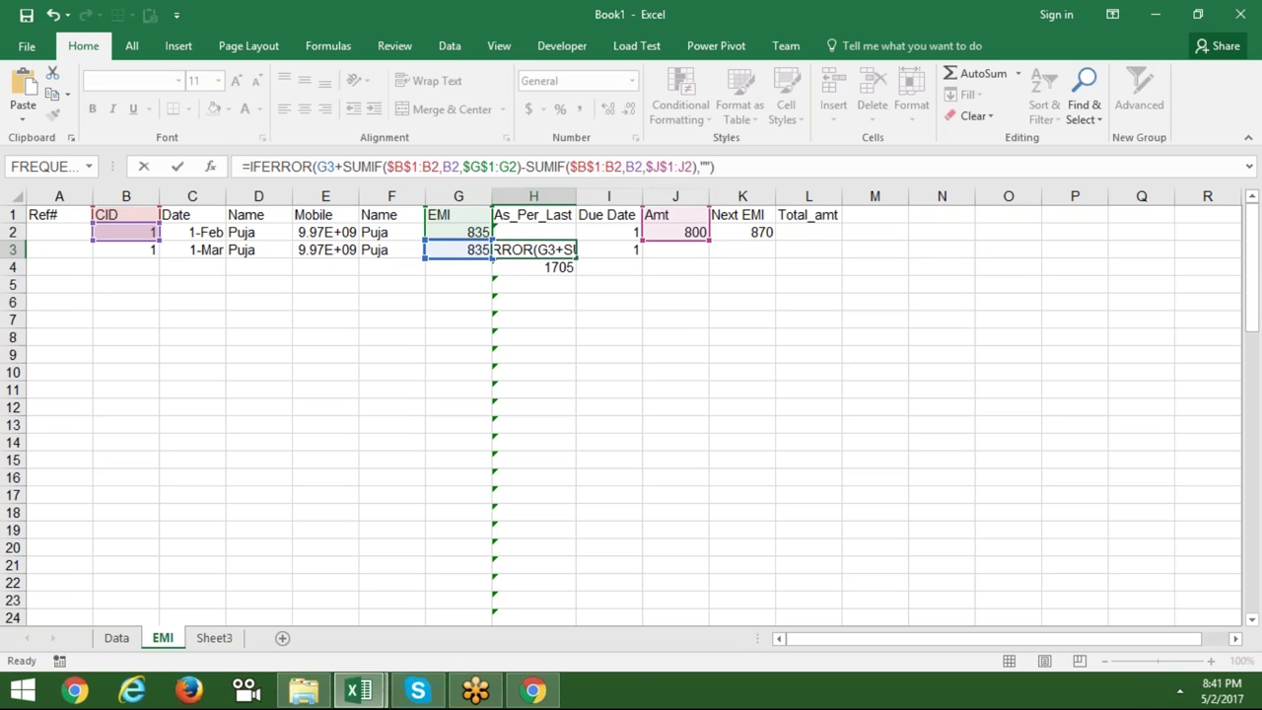
{"action": "key", "text": "ctrl+Return"}
{"action": "key", "text": "Up"}
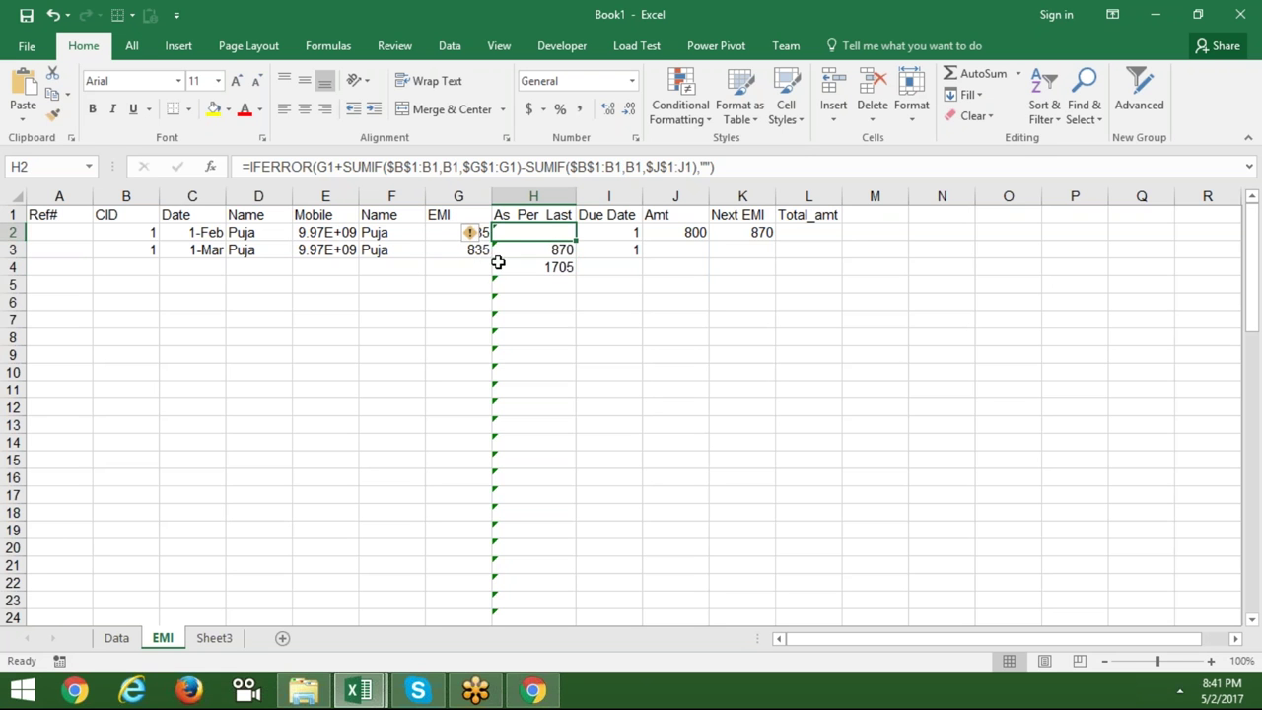
{"action": "left_click", "coordinate": [554, 251]}
{"action": "double_click", "coordinate": [554, 250]}
{"action": "key", "text": "Return"}
{"action": "left_click", "coordinate": [562, 250]}
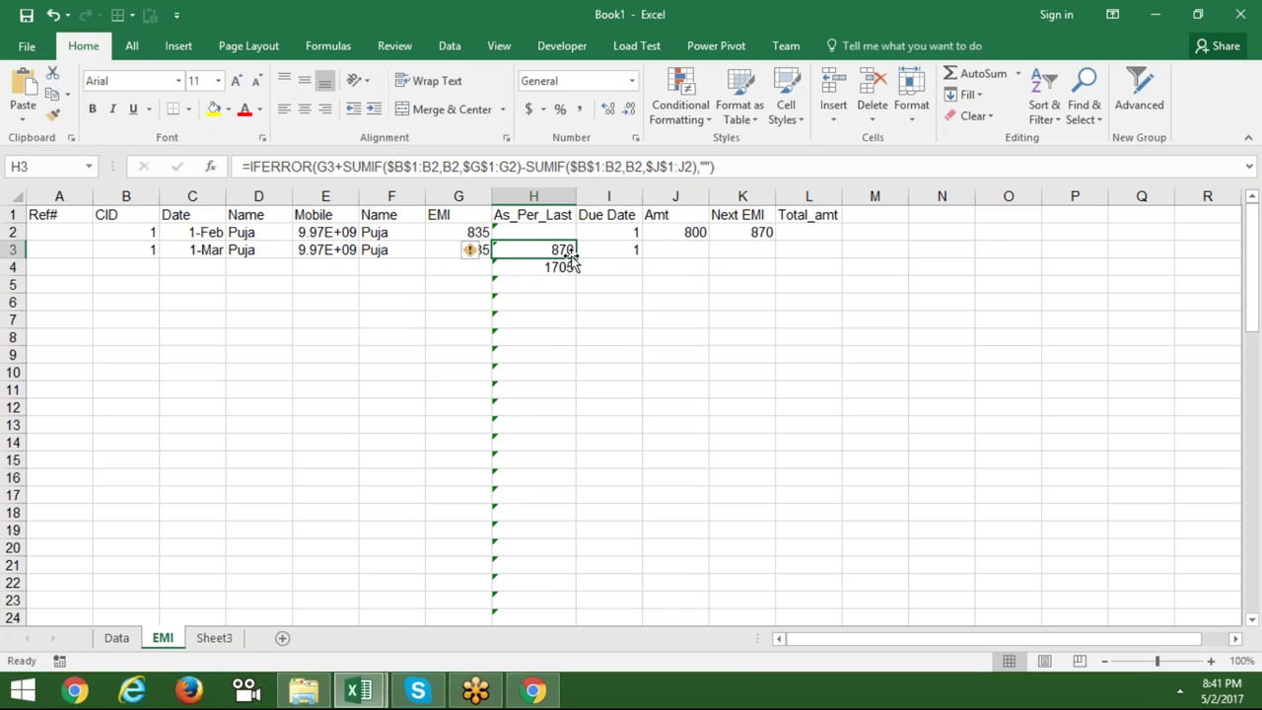
Step: Copy H3's formula down column H and ignore the inconsistent-formula warnings
{"action": "double_click", "coordinate": [575, 258]}
{"action": "left_click", "coordinate": [464, 282]}
{"action": "left_click", "coordinate": [500, 231]}
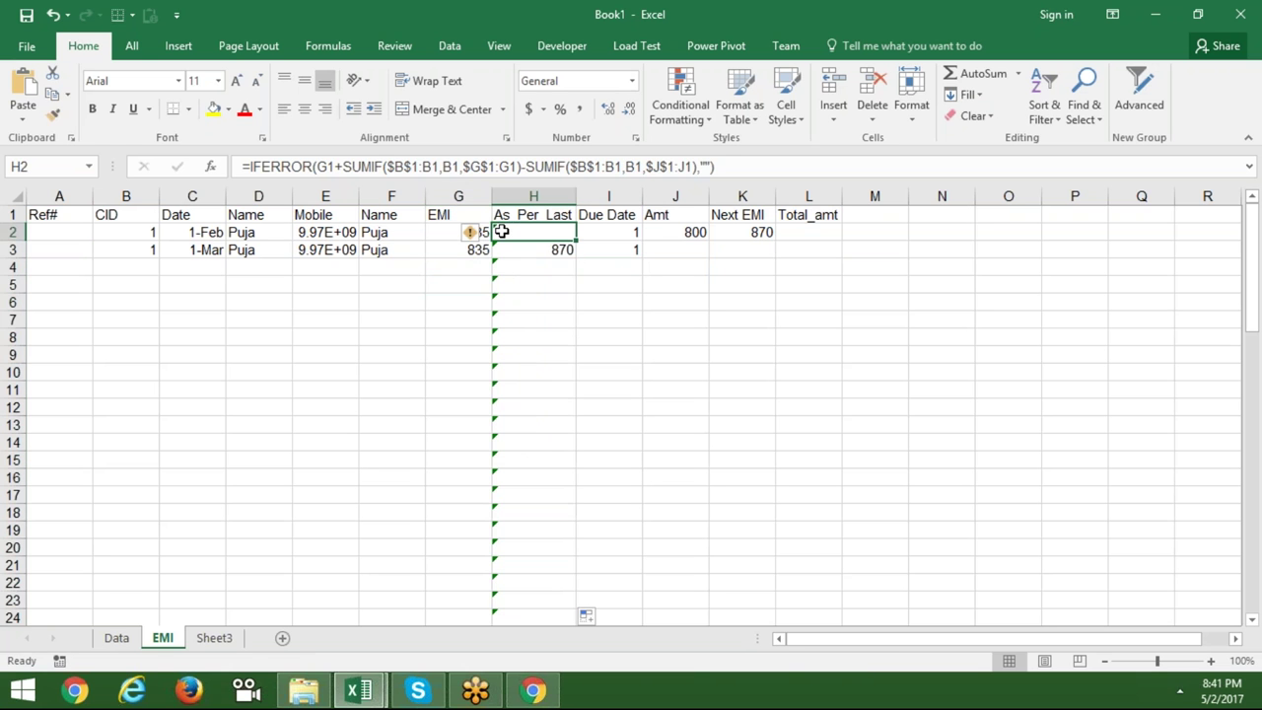
{"action": "key", "text": "ctrl+shift+Down"}
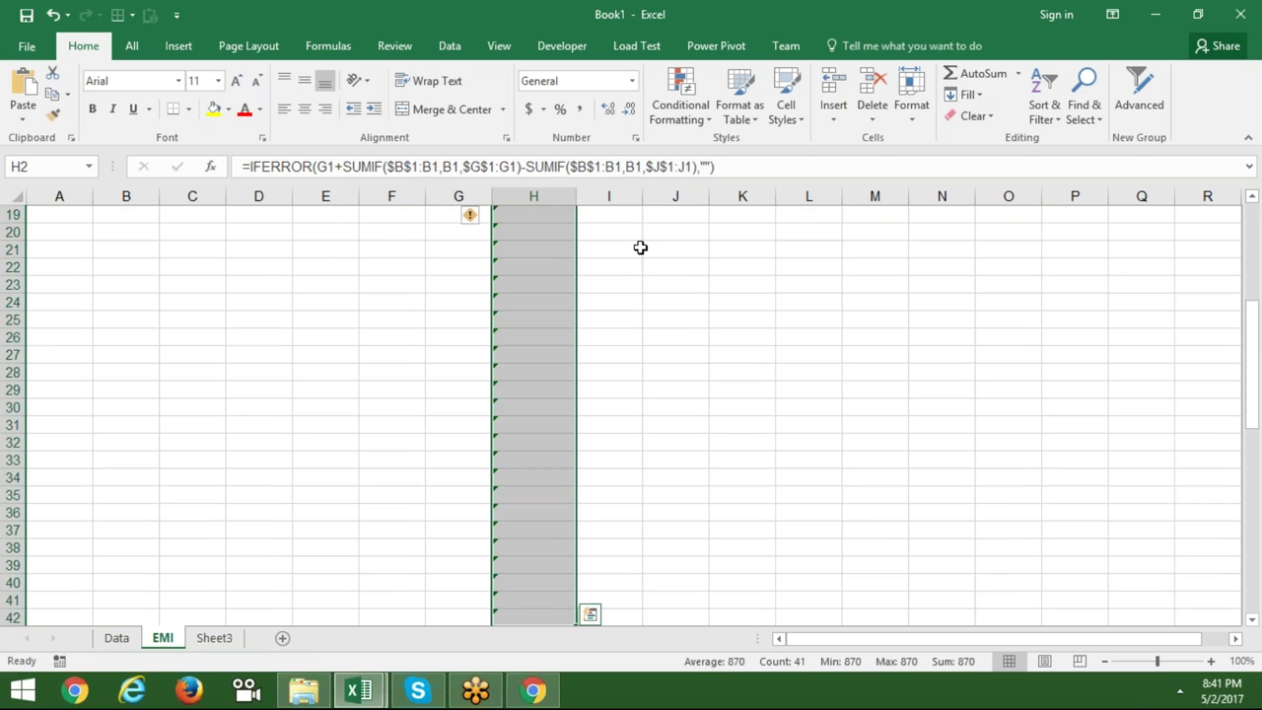
{"action": "left_click_drag", "start_coordinate": [1250, 409], "coordinate": [1250, 276]}
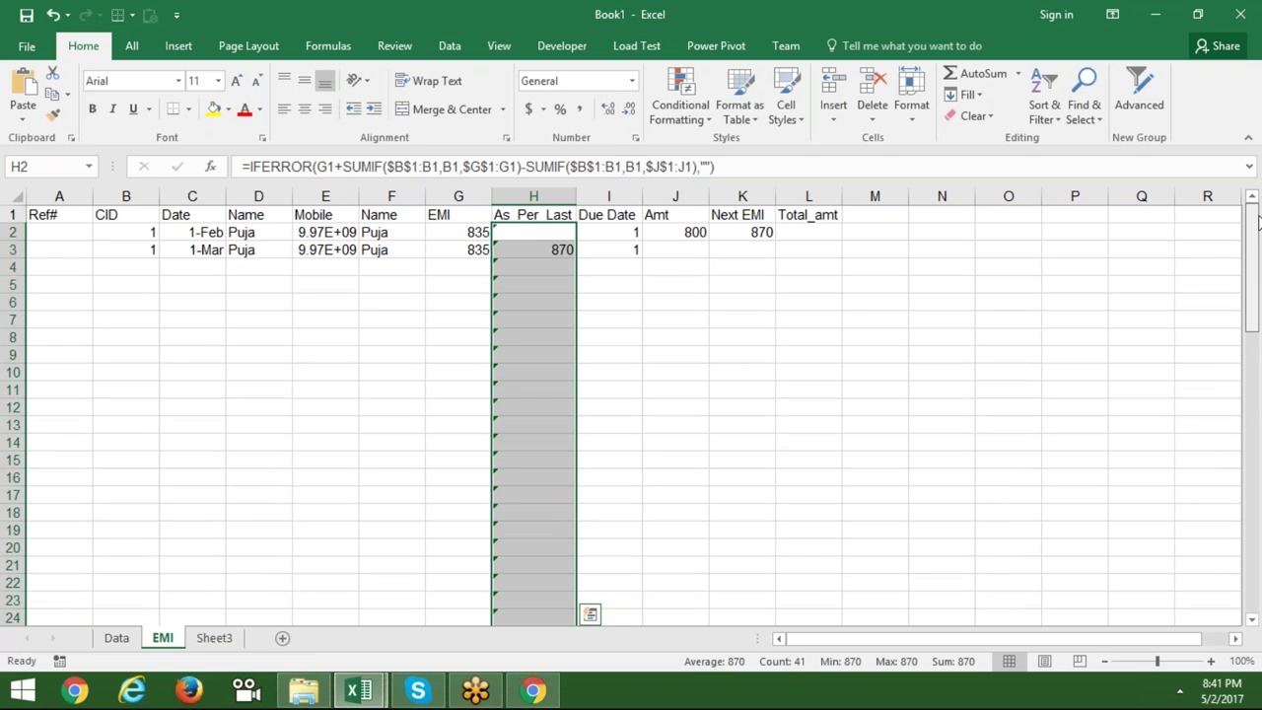
{"action": "left_click", "coordinate": [476, 233]}
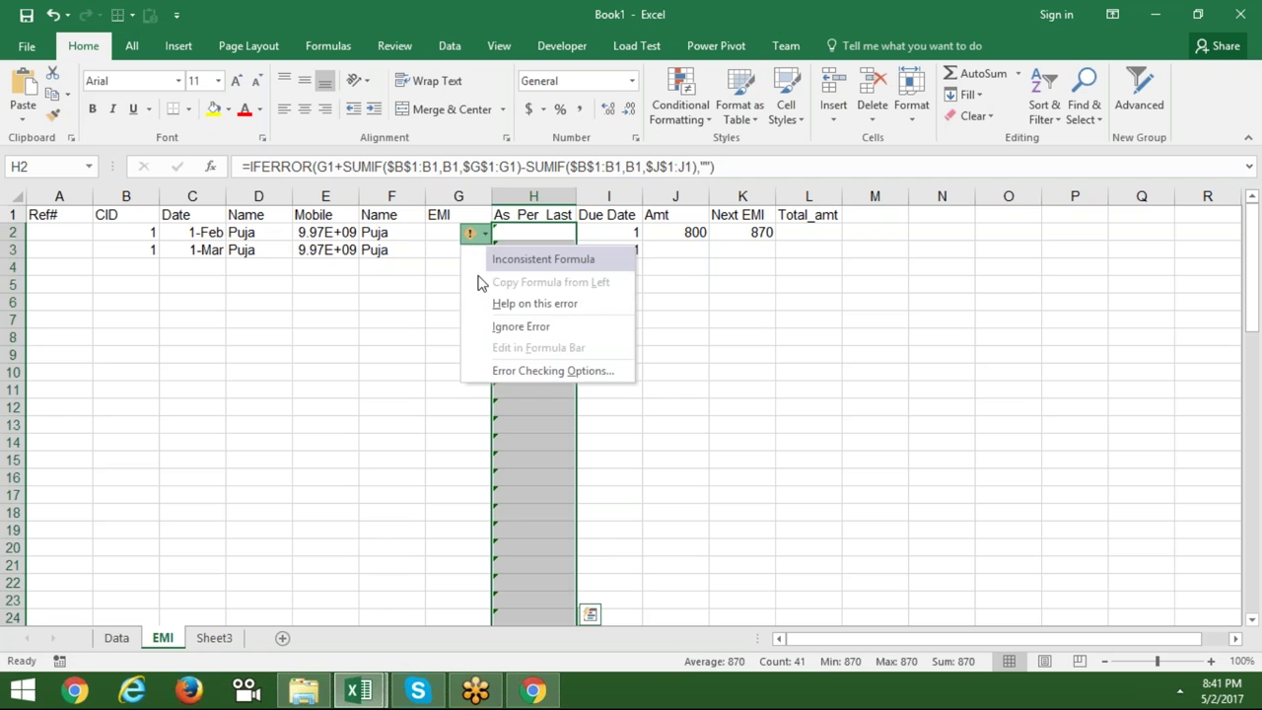
{"action": "left_click", "coordinate": [506, 323]}
Step: Select H3 and highlight the first SUMIF term of its formula for revision
{"action": "left_click", "coordinate": [447, 271]}
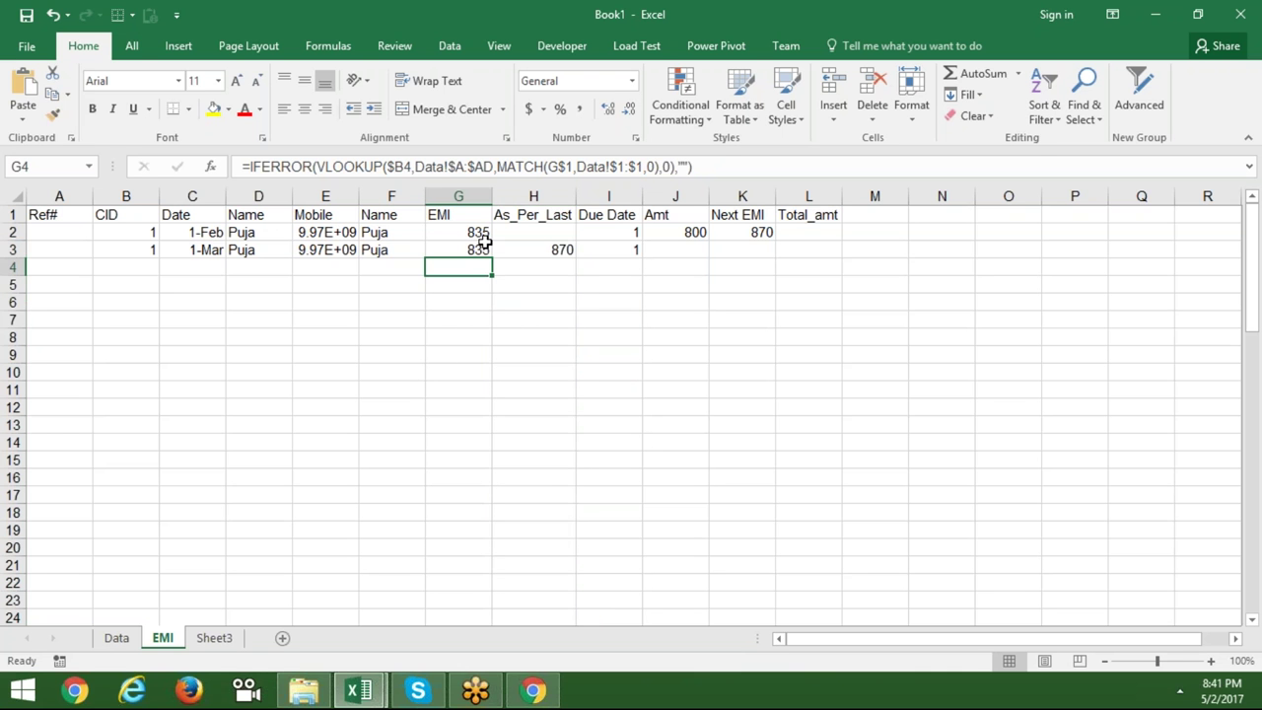
{"action": "left_click", "coordinate": [519, 248]}
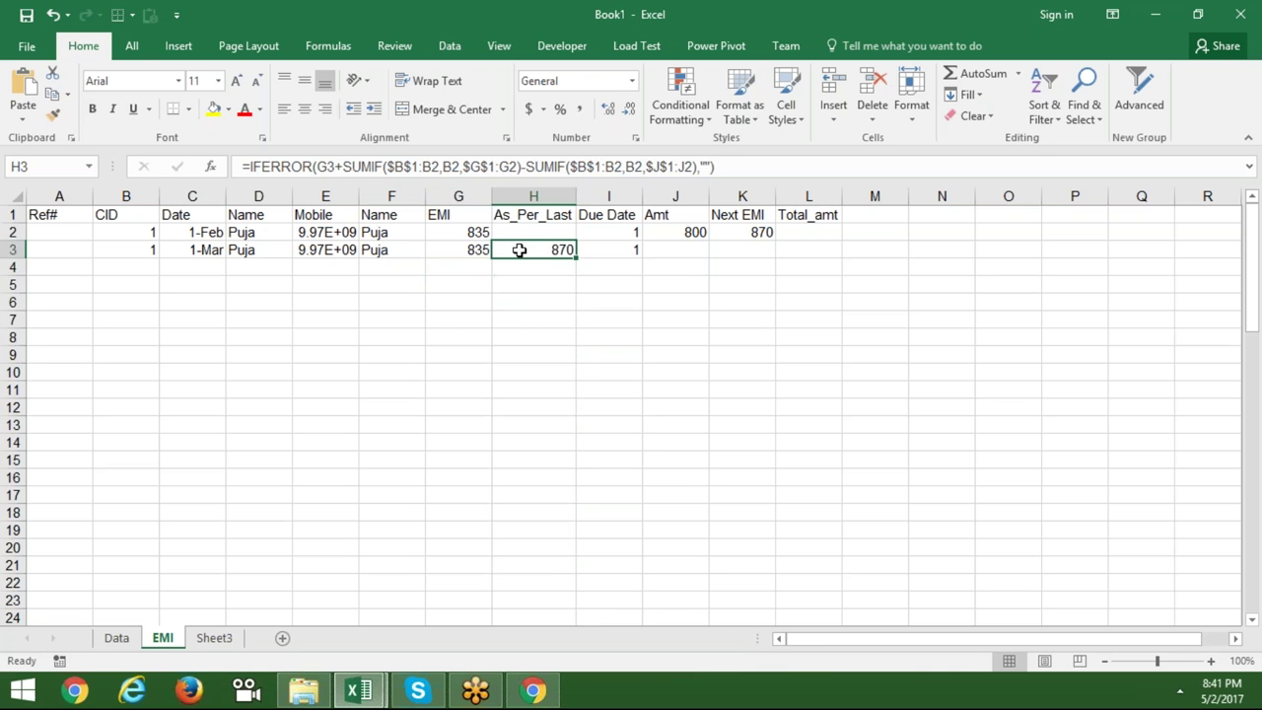
{"action": "left_click_drag", "start_coordinate": [343, 165], "coordinate": [521, 168]}
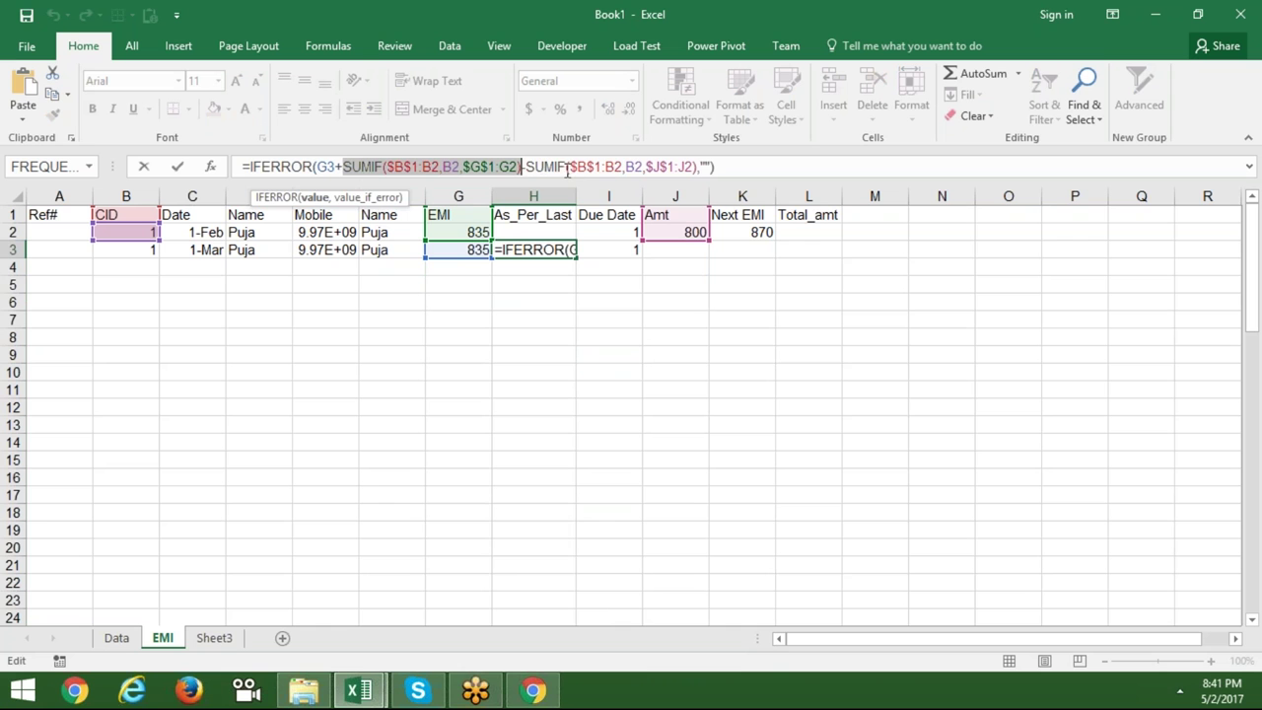
Step: Change both SUMIF criteria in H3's formula from B2 to B3, keeping 870
{"action": "left_click_drag", "start_coordinate": [527, 166], "coordinate": [697, 166]}
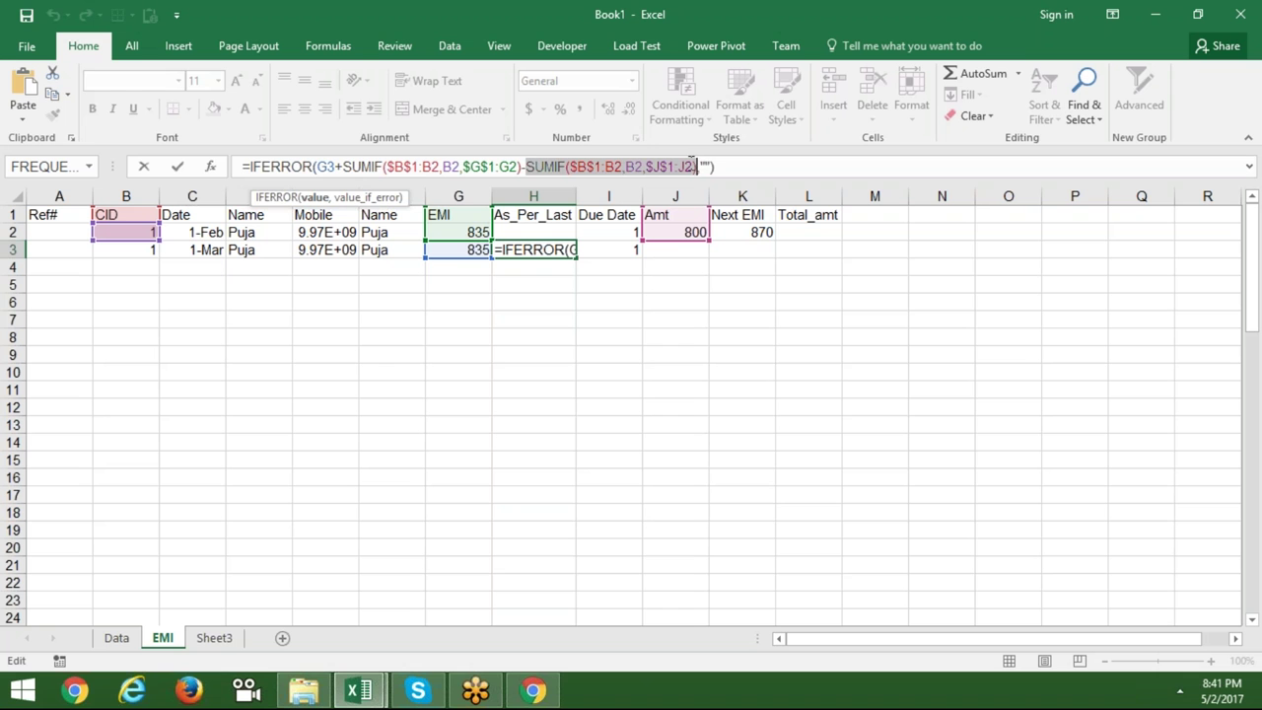
{"action": "left_click_drag", "start_coordinate": [335, 168], "coordinate": [315, 167]}
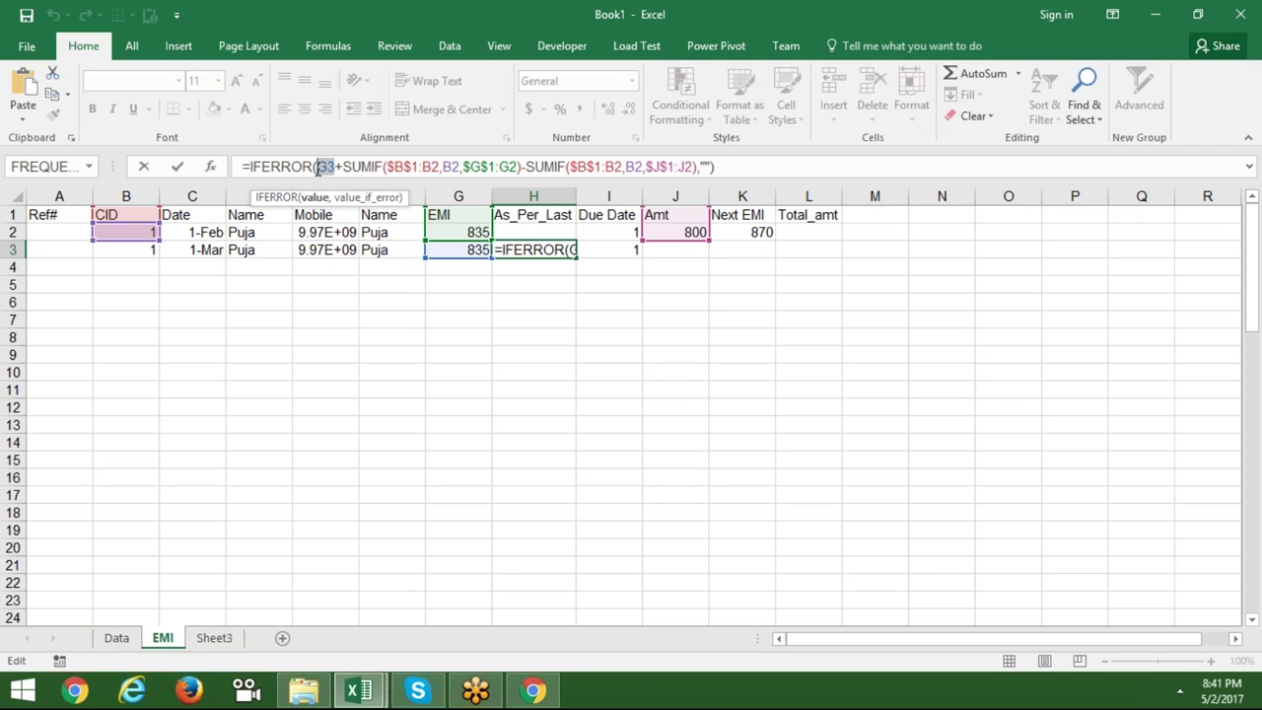
{"action": "left_click", "coordinate": [522, 167]}
{"action": "left_click_drag", "start_coordinate": [521, 168], "coordinate": [347, 167]}
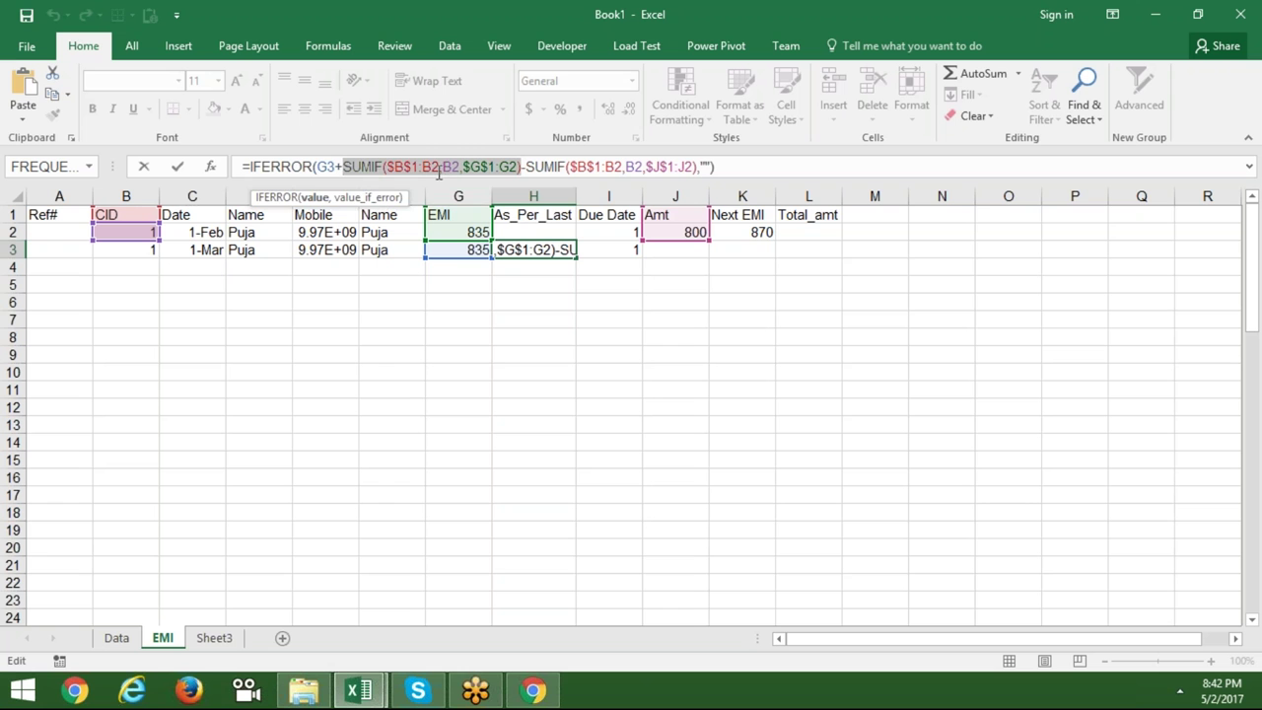
{"action": "left_click", "coordinate": [452, 168]}
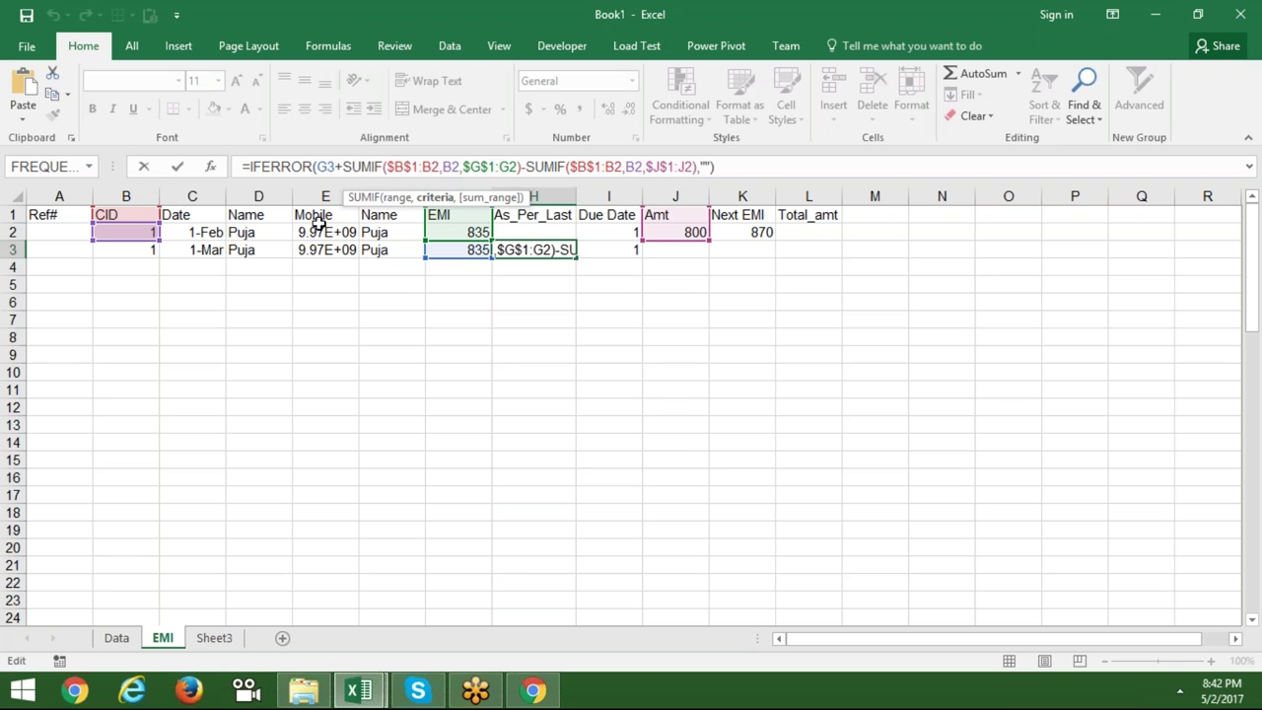
{"action": "key", "text": "BackSpace"}
{"action": "type", "text": "3"}
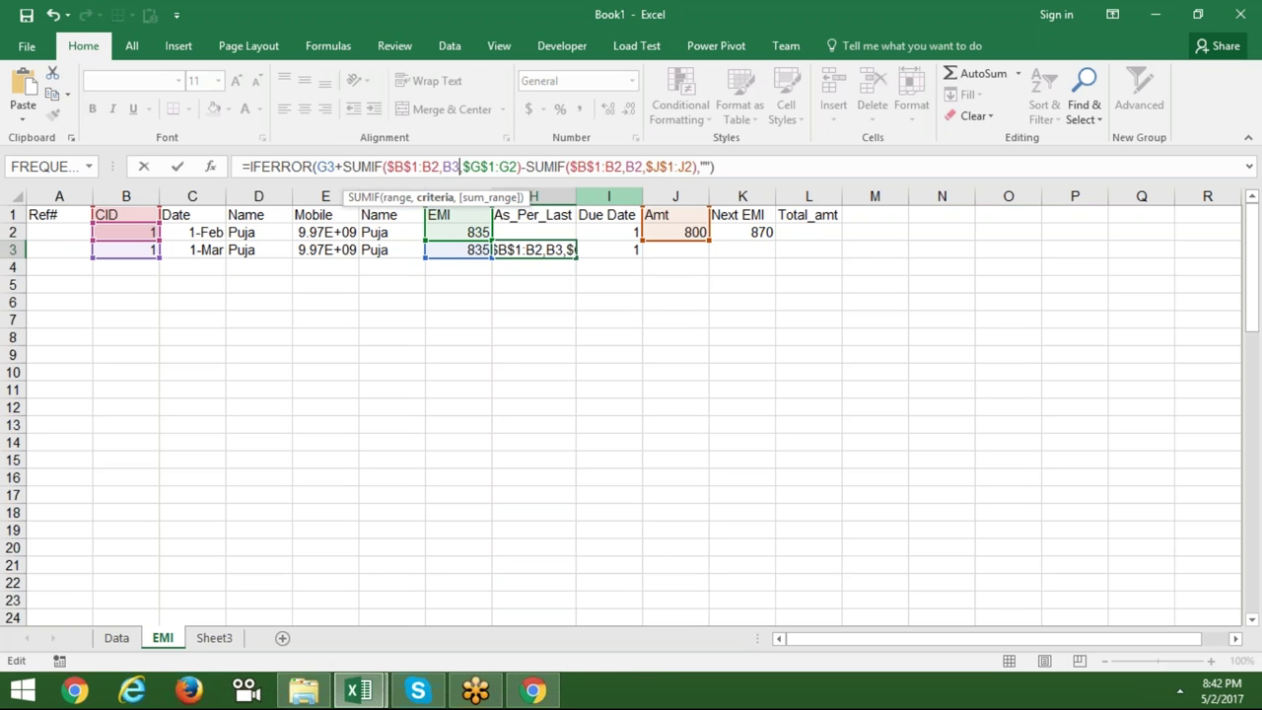
{"action": "left_click", "coordinate": [636, 167]}
{"action": "key", "text": "BackSpace"}
{"action": "type", "text": "3"}
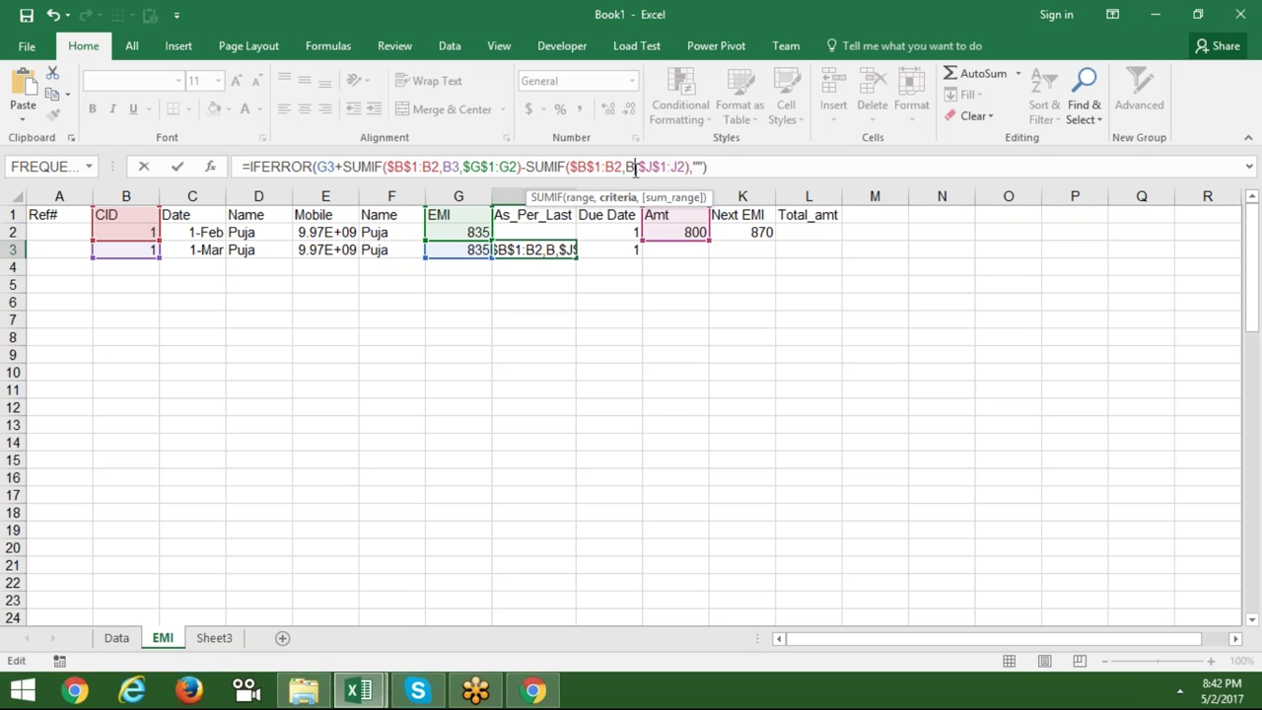
{"action": "key", "text": "Return"}
Step: Copy H3's formula down column H to row 42 and ignore the inconsistent-formula warnings
{"action": "key", "text": "Up"}
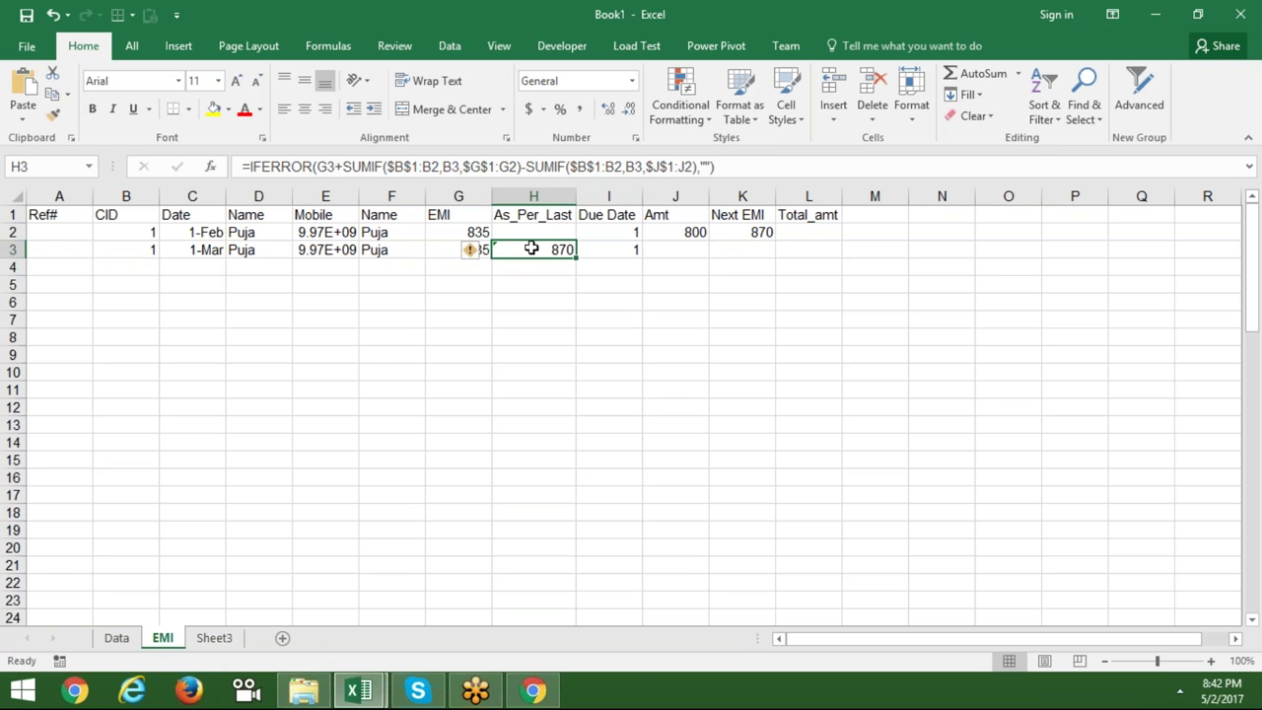
{"action": "left_click_drag", "start_coordinate": [576, 257], "coordinate": [552, 621]}
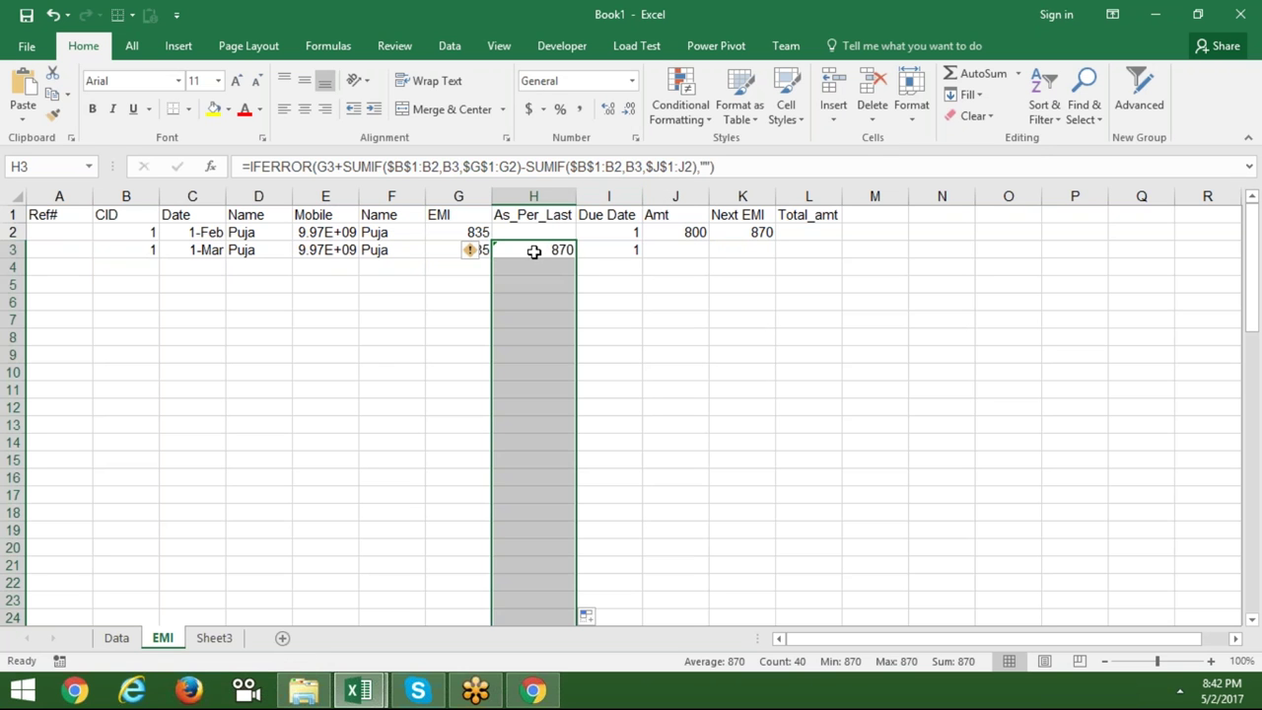
{"action": "left_click", "coordinate": [482, 253]}
{"action": "left_click", "coordinate": [524, 346]}
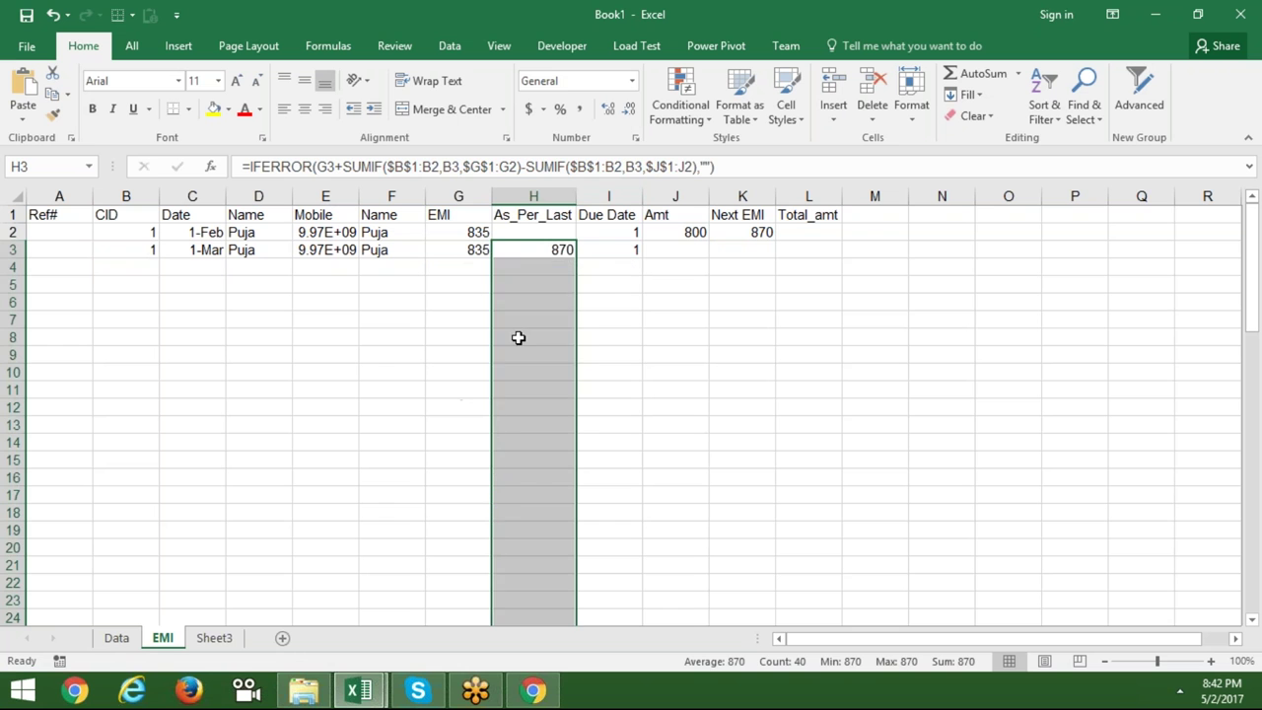
Step: Review the Amt value 800 in J2 and H3's revised formula, then select J3
{"action": "left_click", "coordinate": [464, 290]}
{"action": "left_click", "coordinate": [600, 262]}
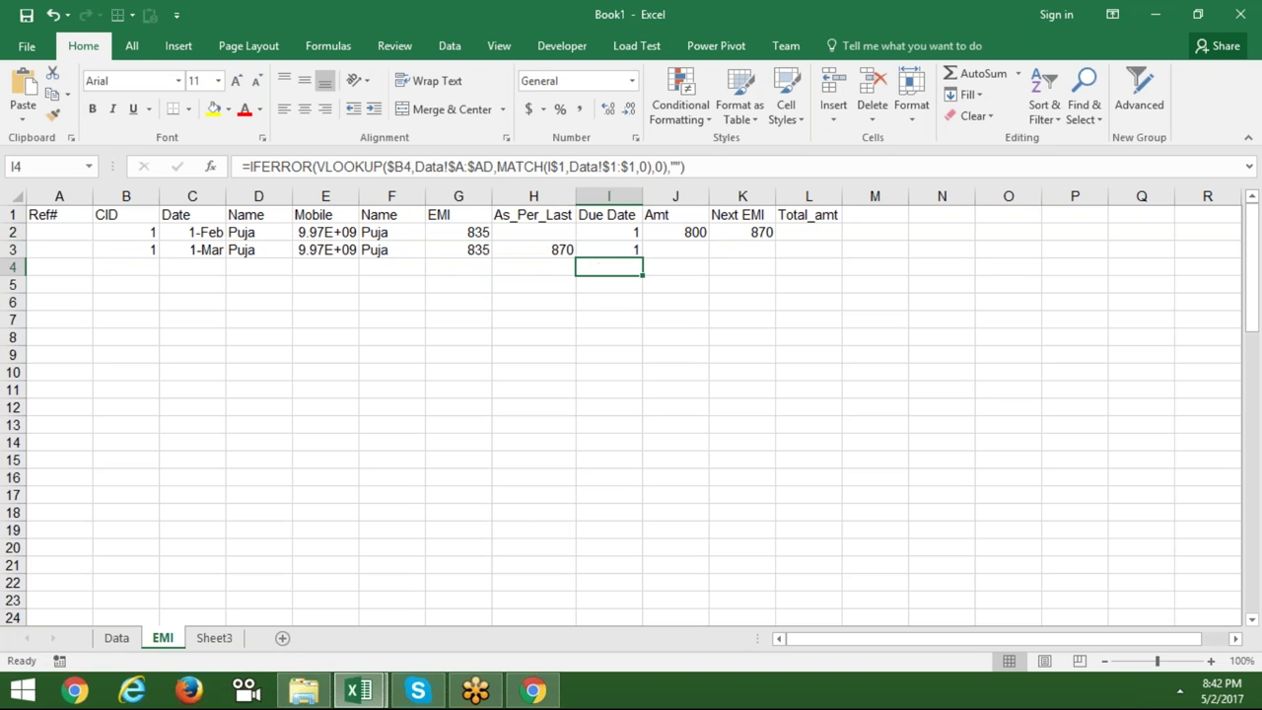
{"action": "left_click", "coordinate": [675, 231]}
{"action": "left_click", "coordinate": [550, 254]}
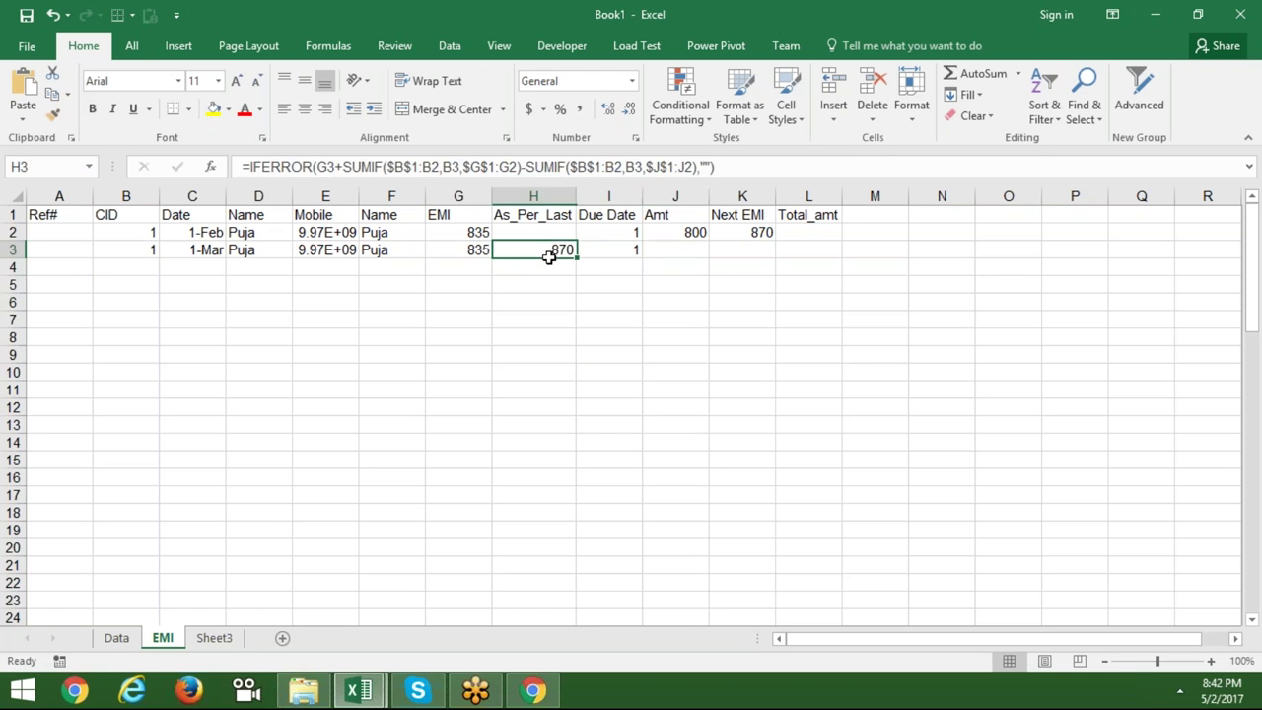
{"action": "left_click", "coordinate": [671, 254]}
Step: Enter 870 as the Amt in J3 and copy the Next EMI formula from K2 into K3
{"action": "type", "text": "8"}
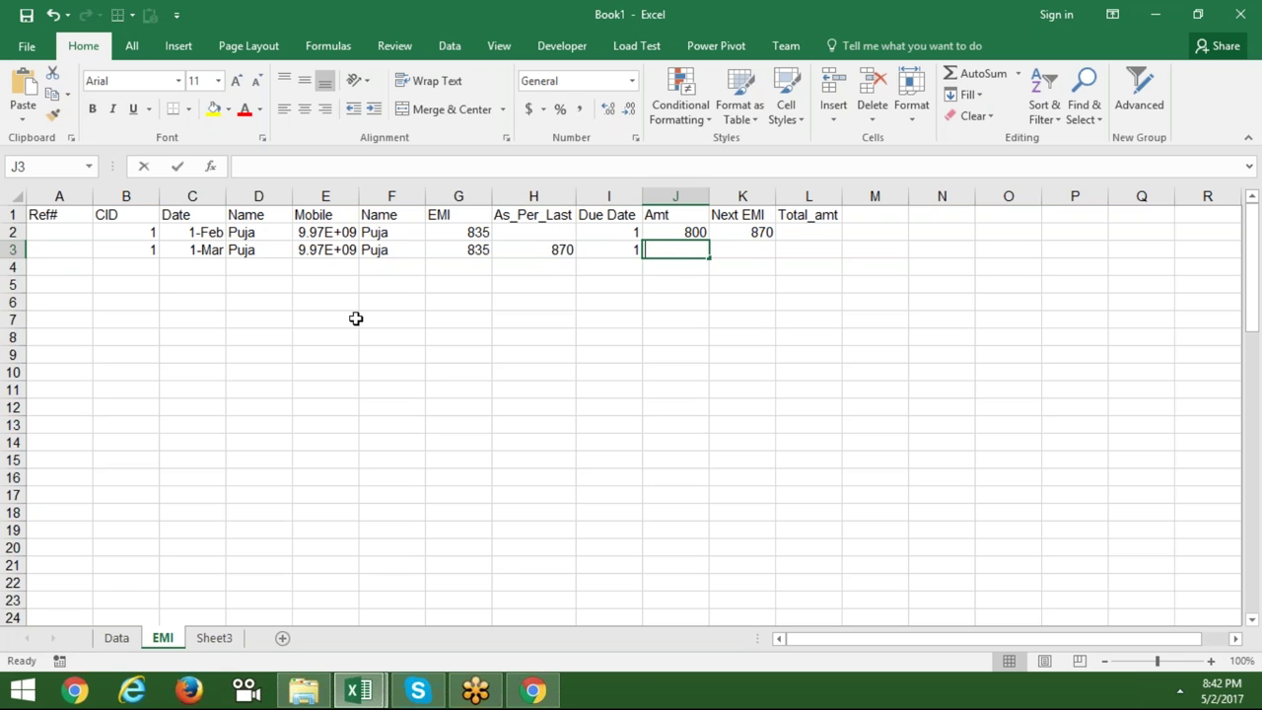
{"action": "type", "text": "70"}
{"action": "key", "text": "Return"}
{"action": "key", "text": "Up"}
{"action": "key", "text": "Left"}
{"action": "key", "text": "Left"}
{"action": "key", "text": "Right"}
{"action": "key", "text": "Right"}
{"action": "key", "text": "Right"}
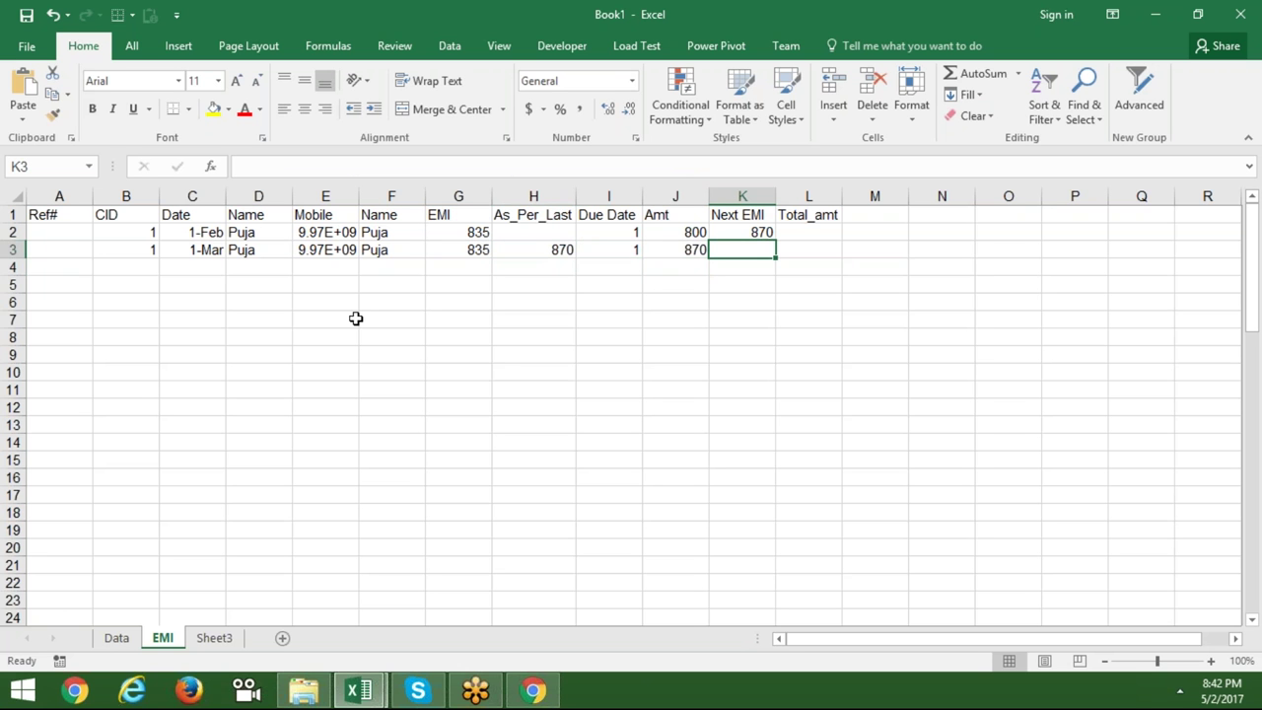
{"action": "key", "text": "ctrl+d"}
{"action": "key", "text": "Left"}
{"action": "key", "text": "Right"}
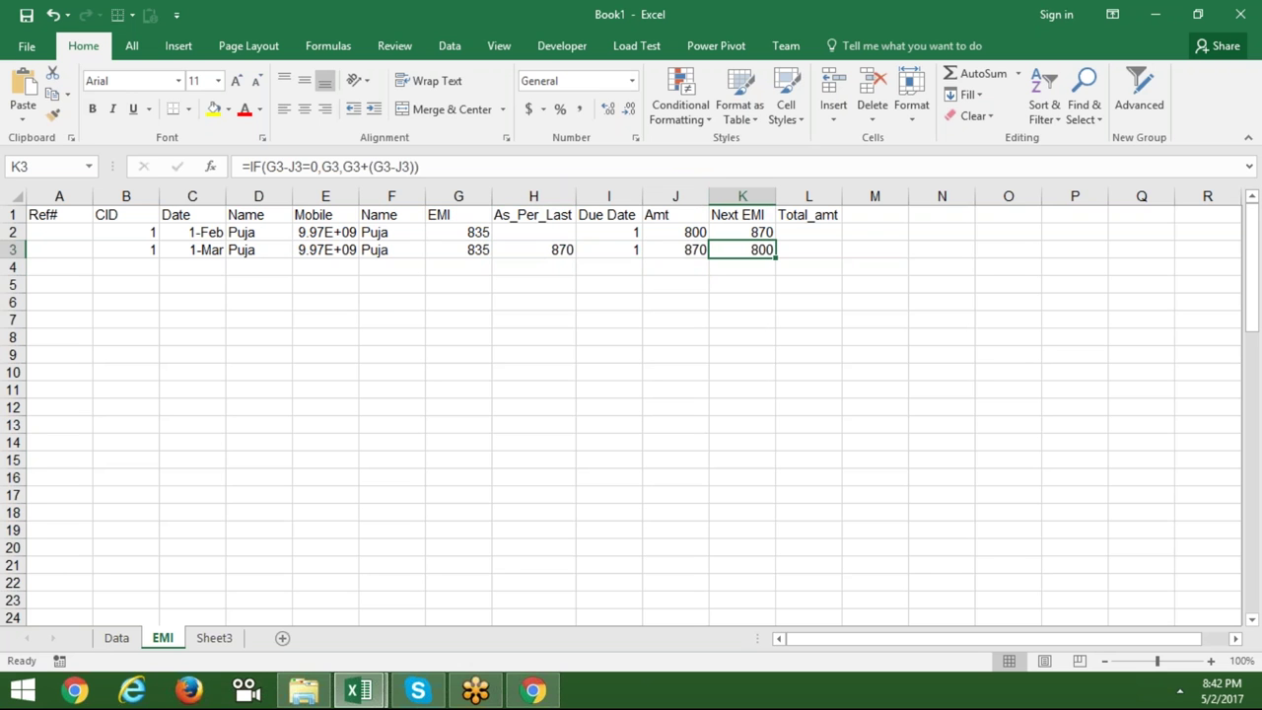
Step: Inspect K3's Next EMI formula and review row 3's Amt, As_Per_Last and Next EMI values
{"action": "left_click", "coordinate": [367, 167]}
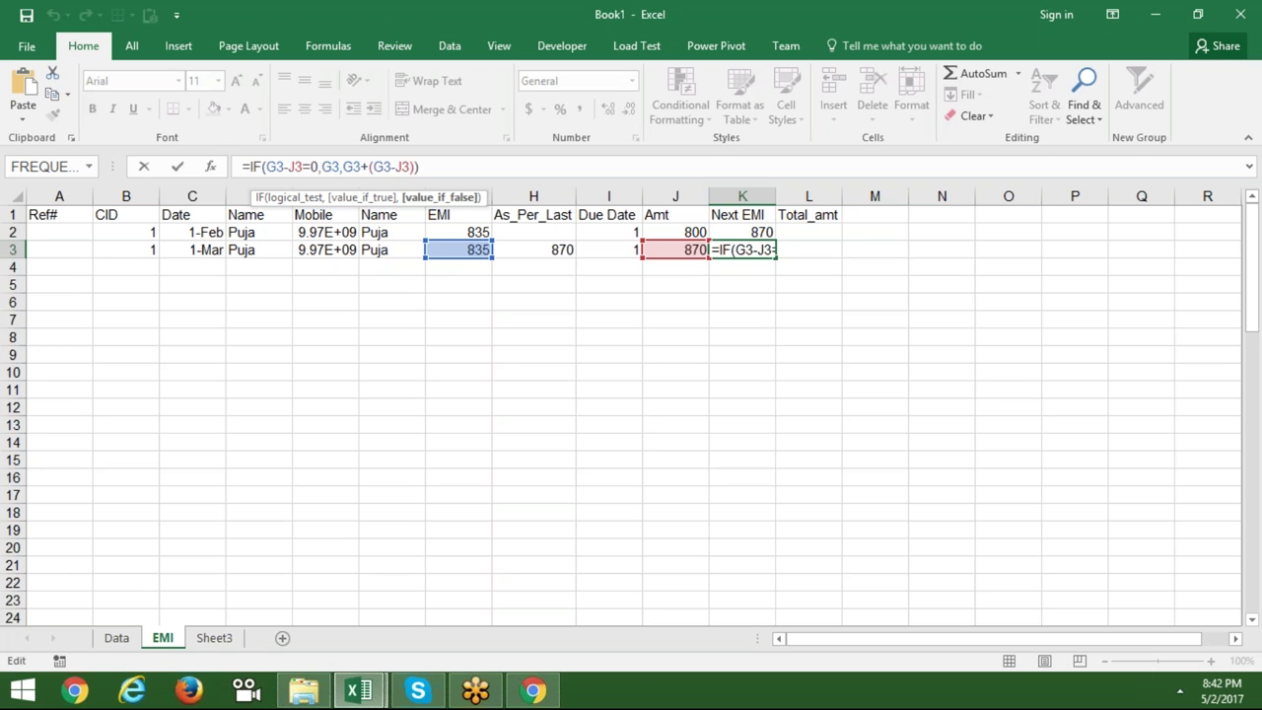
{"action": "key", "text": "Return"}
{"action": "key", "text": "Up"}
{"action": "key", "text": "Left"}
{"action": "key", "text": "Left"}
{"action": "key", "text": "Left"}
{"action": "key", "text": "Right"}
{"action": "key", "text": "Right"}
{"action": "key", "text": "Right"}
{"action": "key", "text": "Left"}
{"action": "key", "text": "Left"}
{"action": "key", "text": "Left"}
{"action": "key", "text": "Right"}
{"action": "key", "text": "Left"}
{"action": "key", "text": "Right"}
{"action": "key", "text": "Right"}
{"action": "key", "text": "Right"}
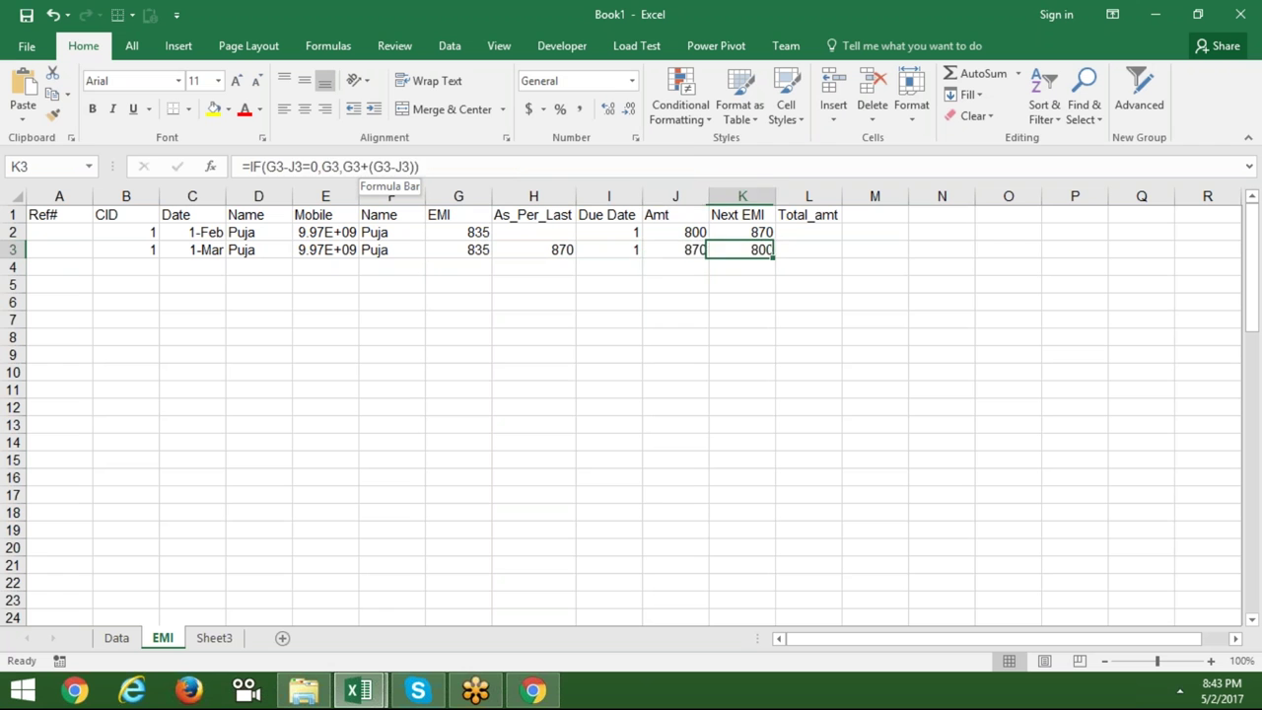
{"action": "key", "text": "Left"}
{"action": "key", "text": "Left"}
{"action": "key", "text": "Right"}
{"action": "key", "text": "Right"}
Step: Compare the Next EMI formulas in K2 and K3, then open K3 for editing
{"action": "left_click", "coordinate": [693, 253]}
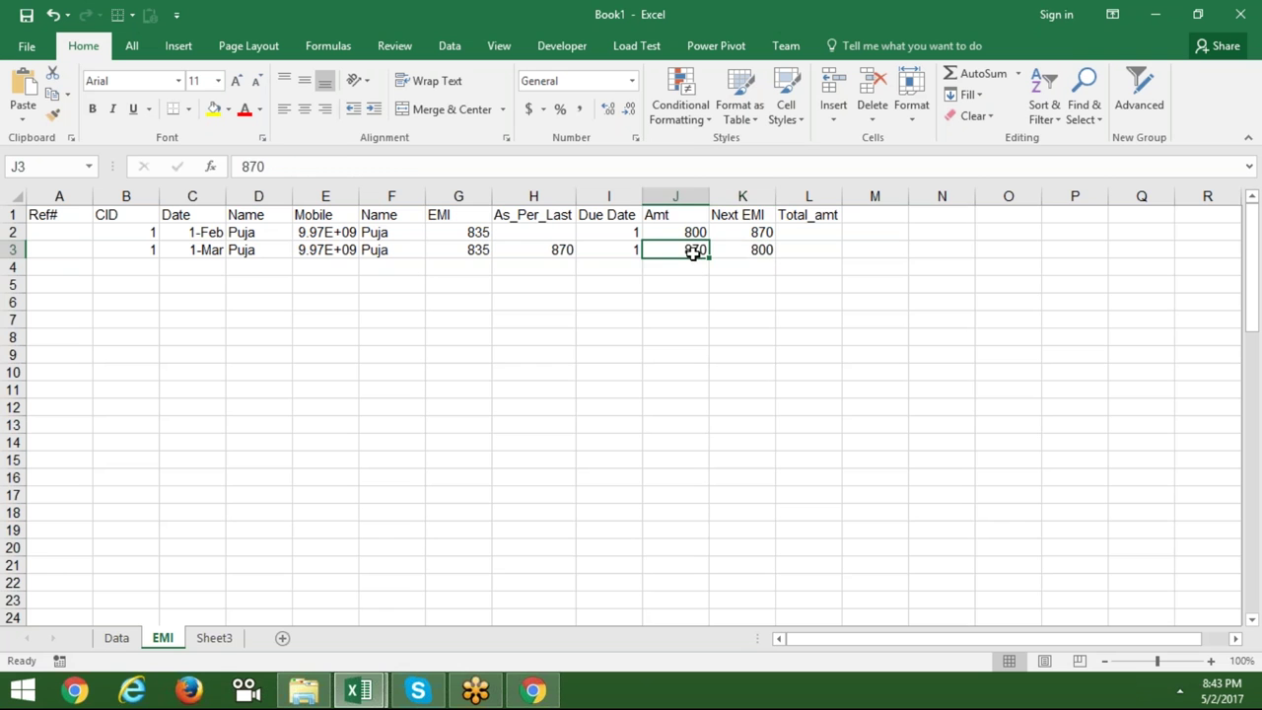
{"action": "left_click", "coordinate": [735, 252]}
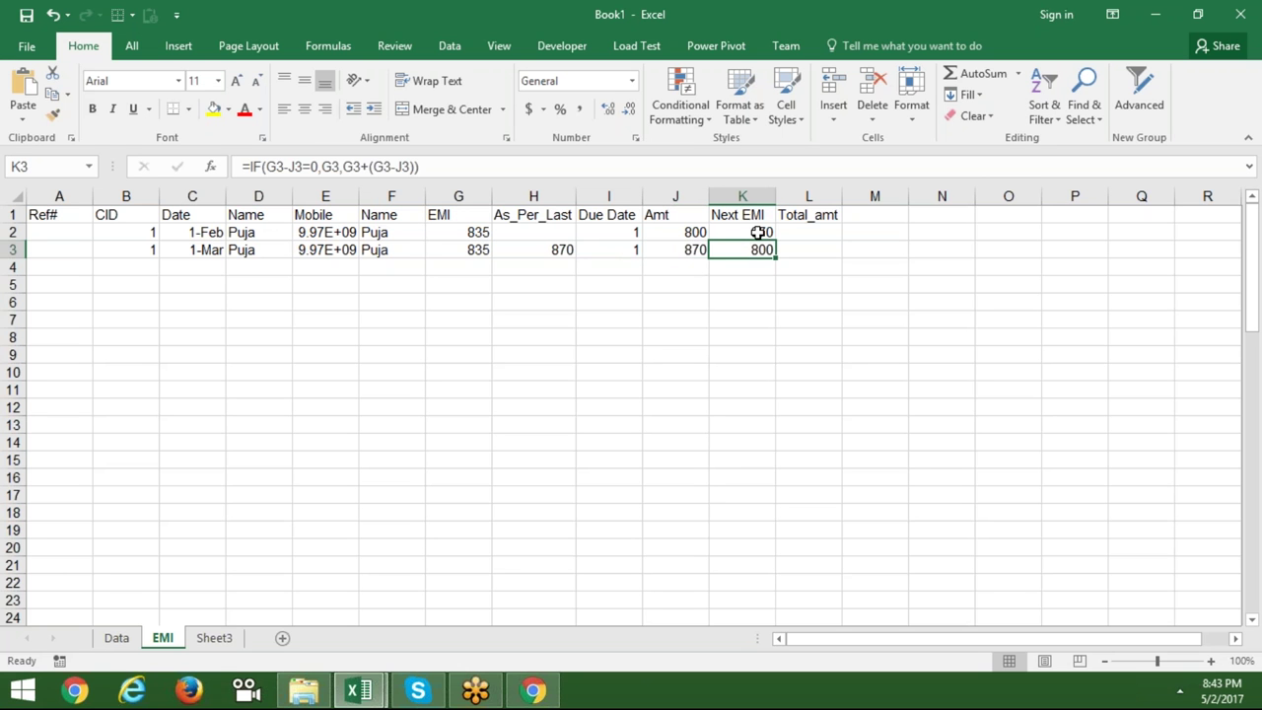
{"action": "left_click", "coordinate": [757, 232]}
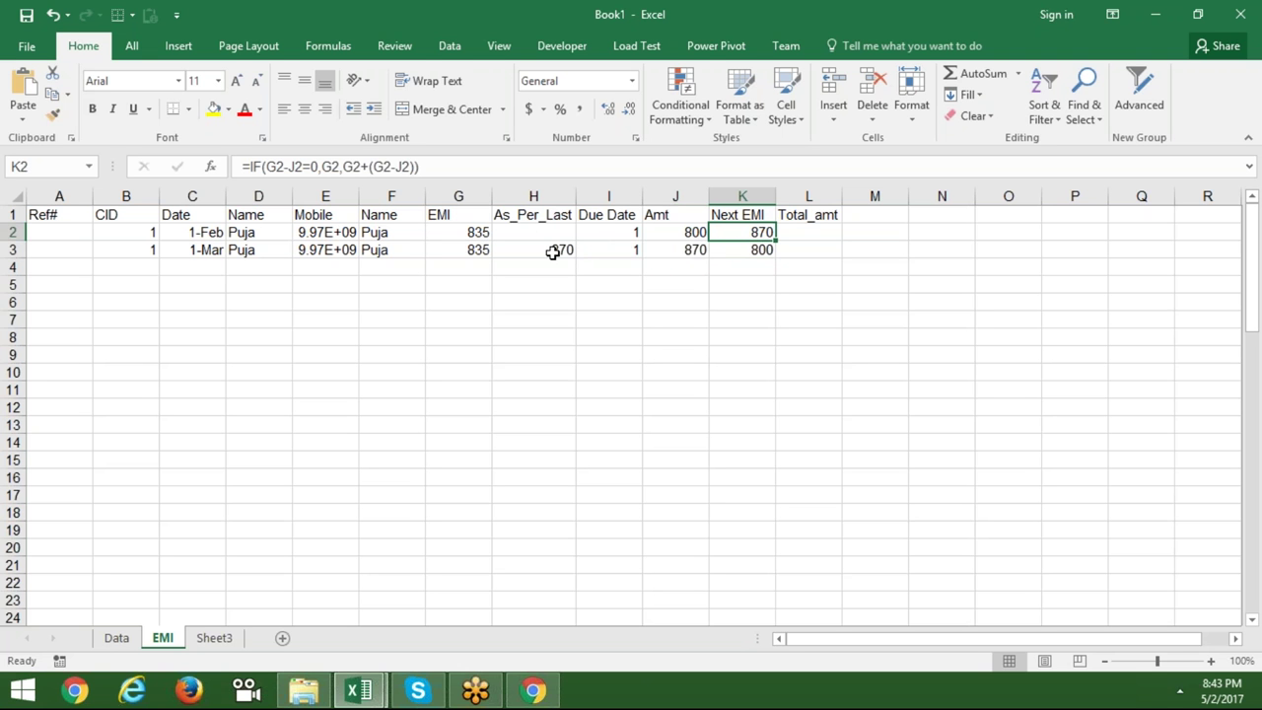
{"action": "left_click", "coordinate": [759, 250]}
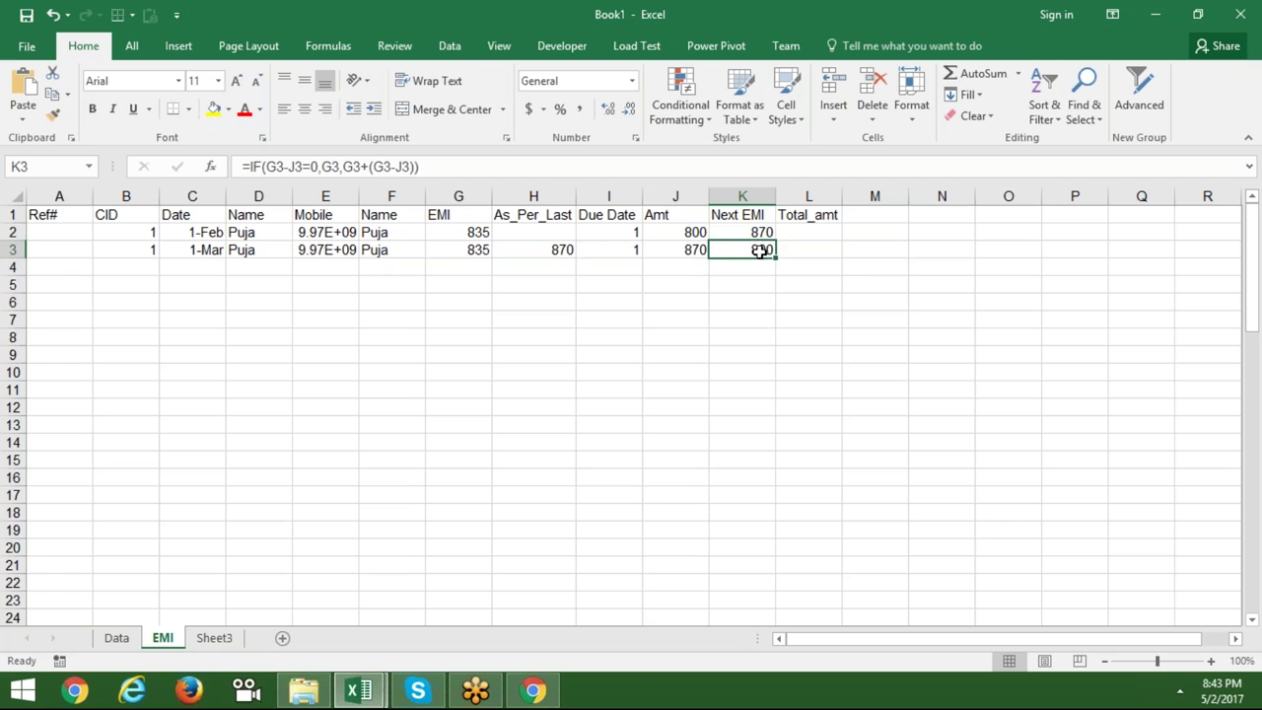
{"action": "double_click", "coordinate": [759, 251]}
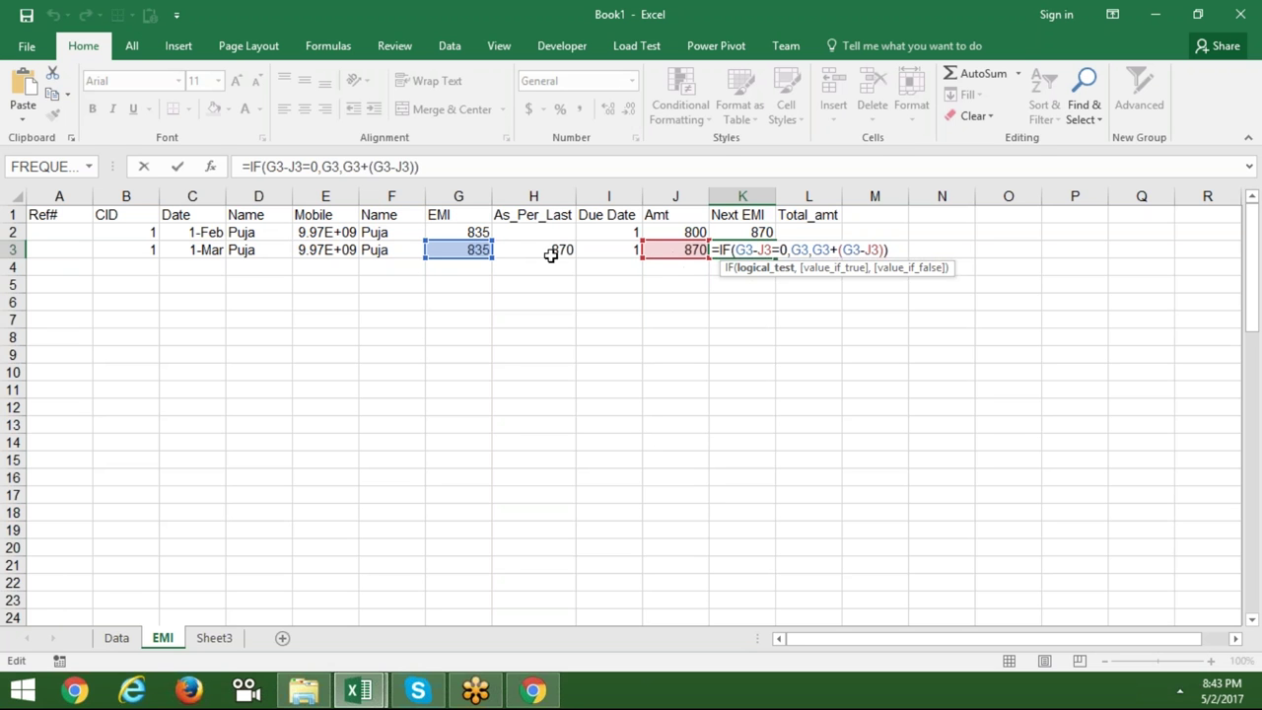
Step: Change K3's Next EMI formula to use As_Per_Last H3 instead of EMI G3
{"action": "left_click", "coordinate": [519, 258]}
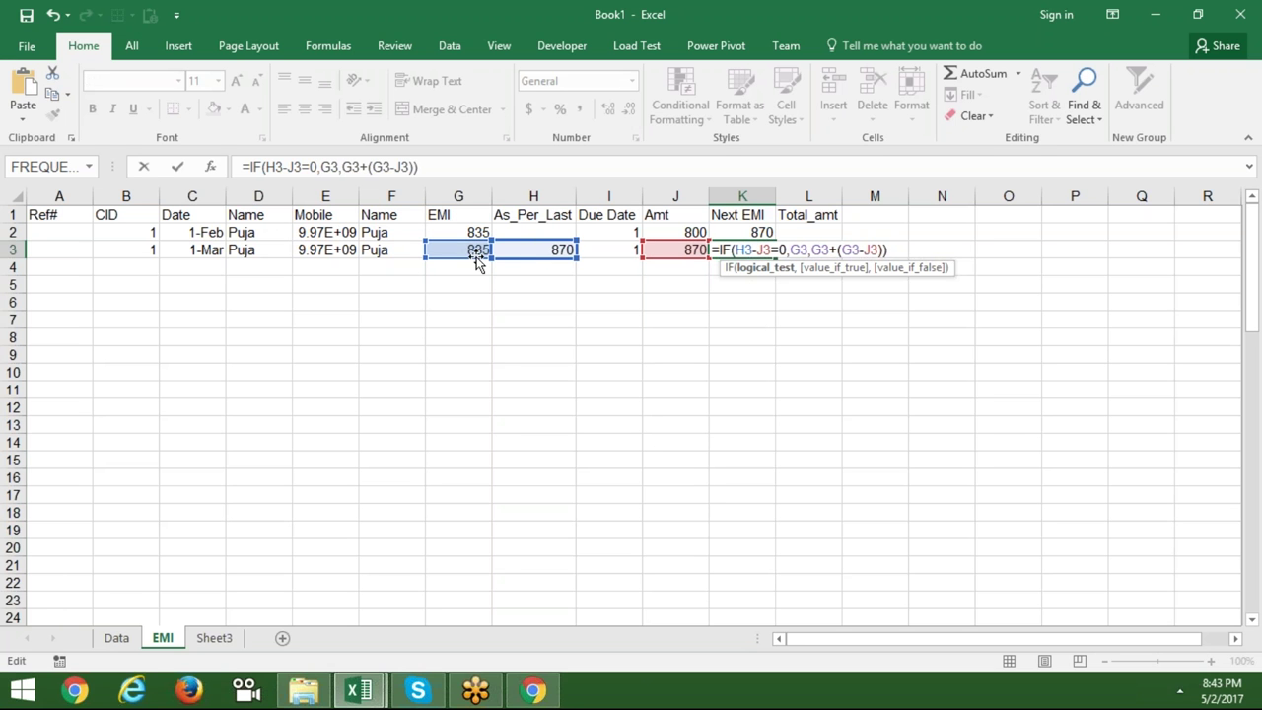
{"action": "left_click", "coordinate": [507, 259]}
{"action": "left_click", "coordinate": [510, 255]}
{"action": "left_click", "coordinate": [510, 253]}
{"action": "key", "text": "Return"}
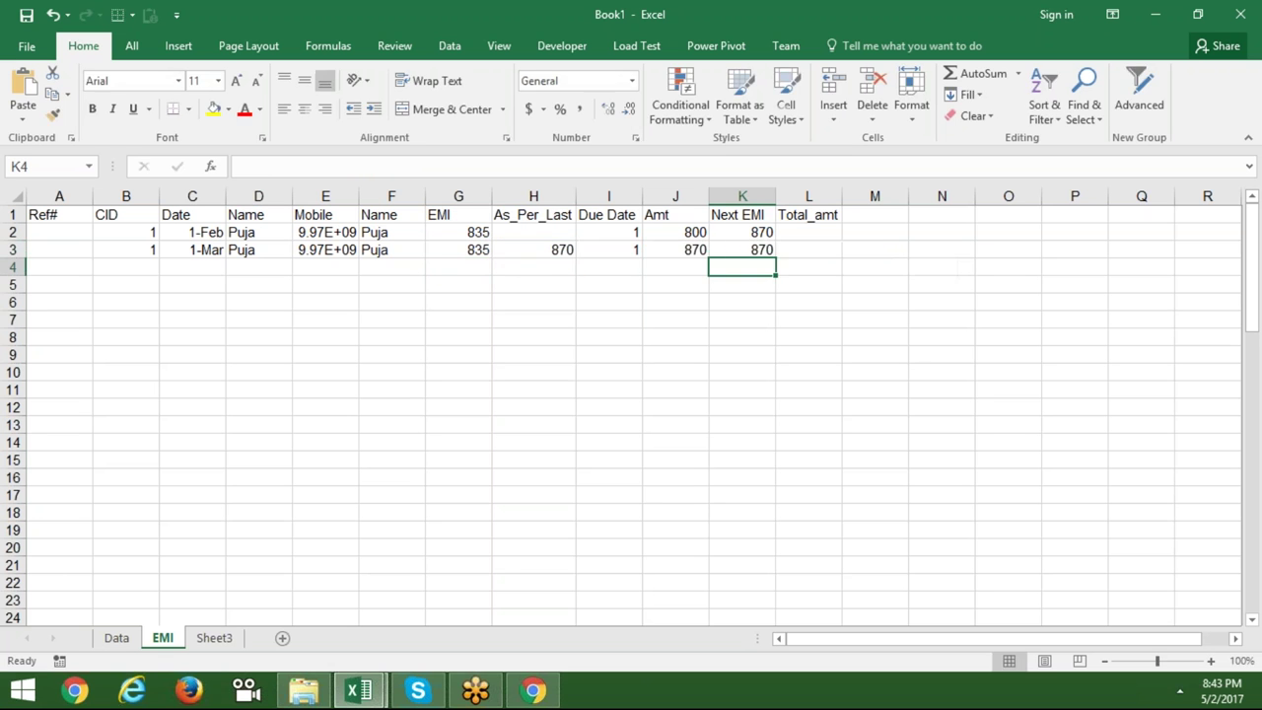
{"action": "key", "text": "Up"}
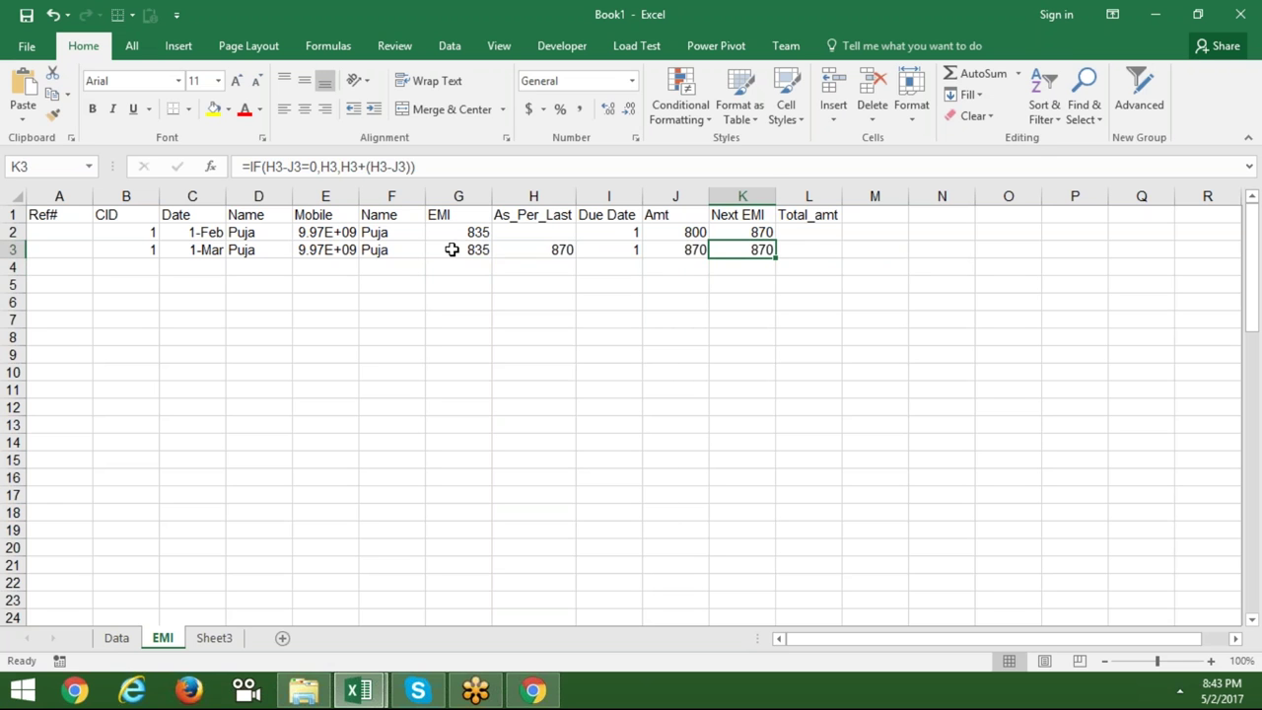
Step: Make the formula's if-true result use the G3 EMI, giving 835
{"action": "left_click", "coordinate": [366, 166]}
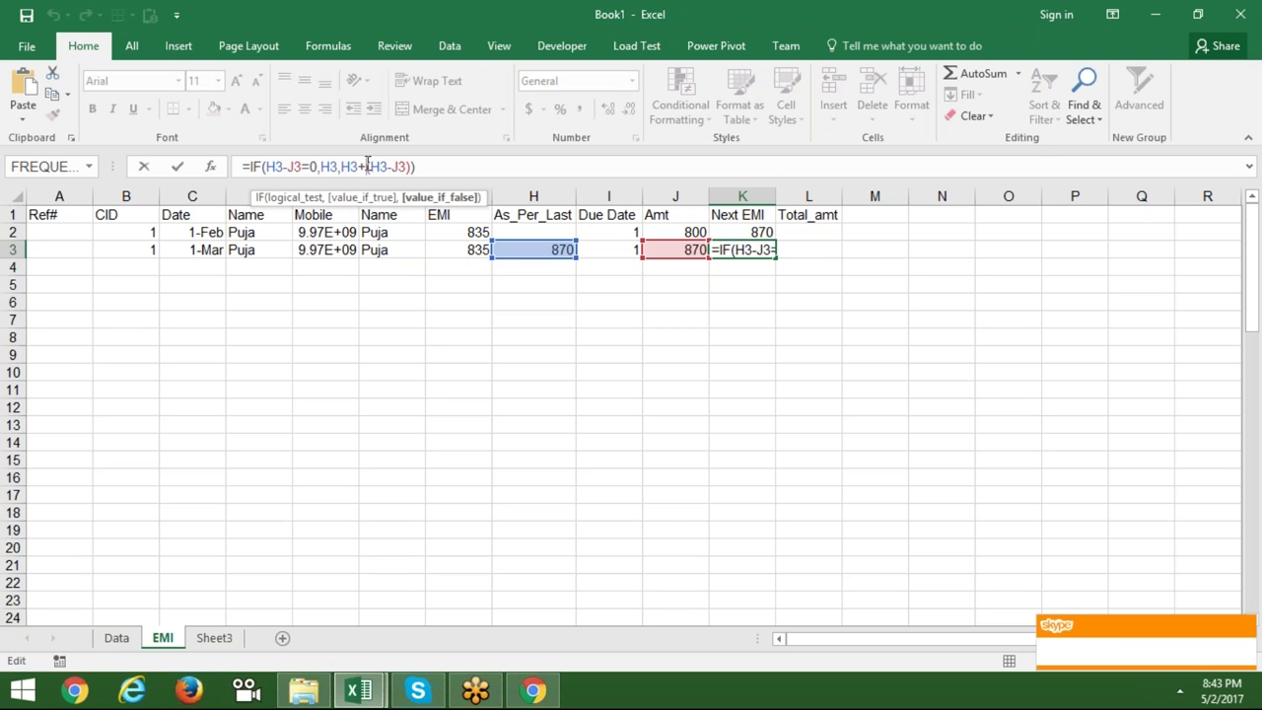
{"action": "left_click", "coordinate": [333, 166]}
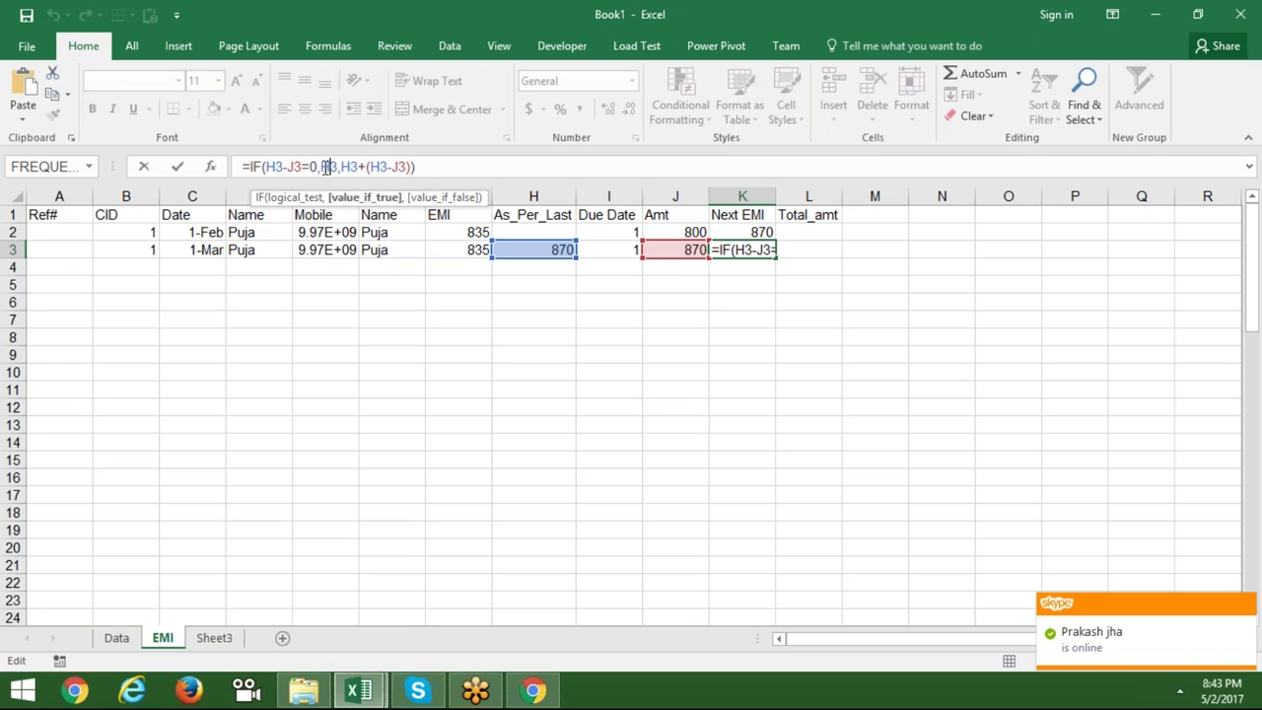
{"action": "double_click", "coordinate": [338, 170]}
{"action": "left_click", "coordinate": [453, 249]}
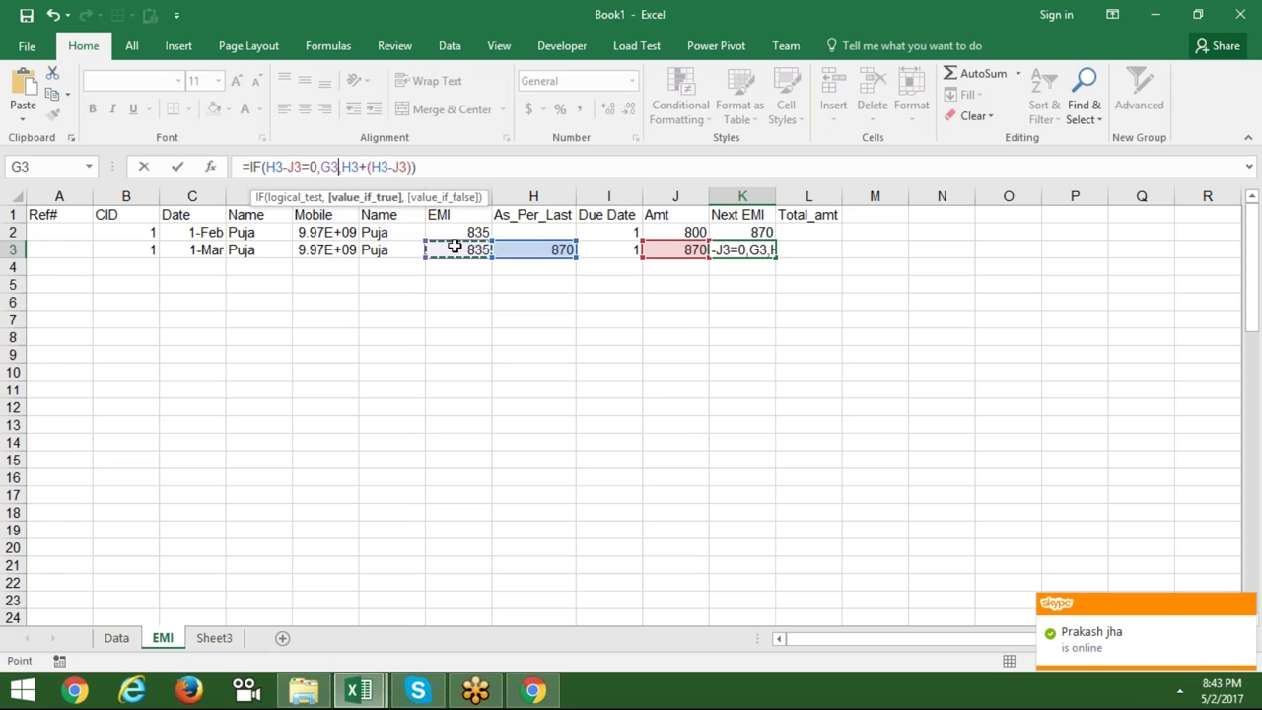
{"action": "key", "text": "Return"}
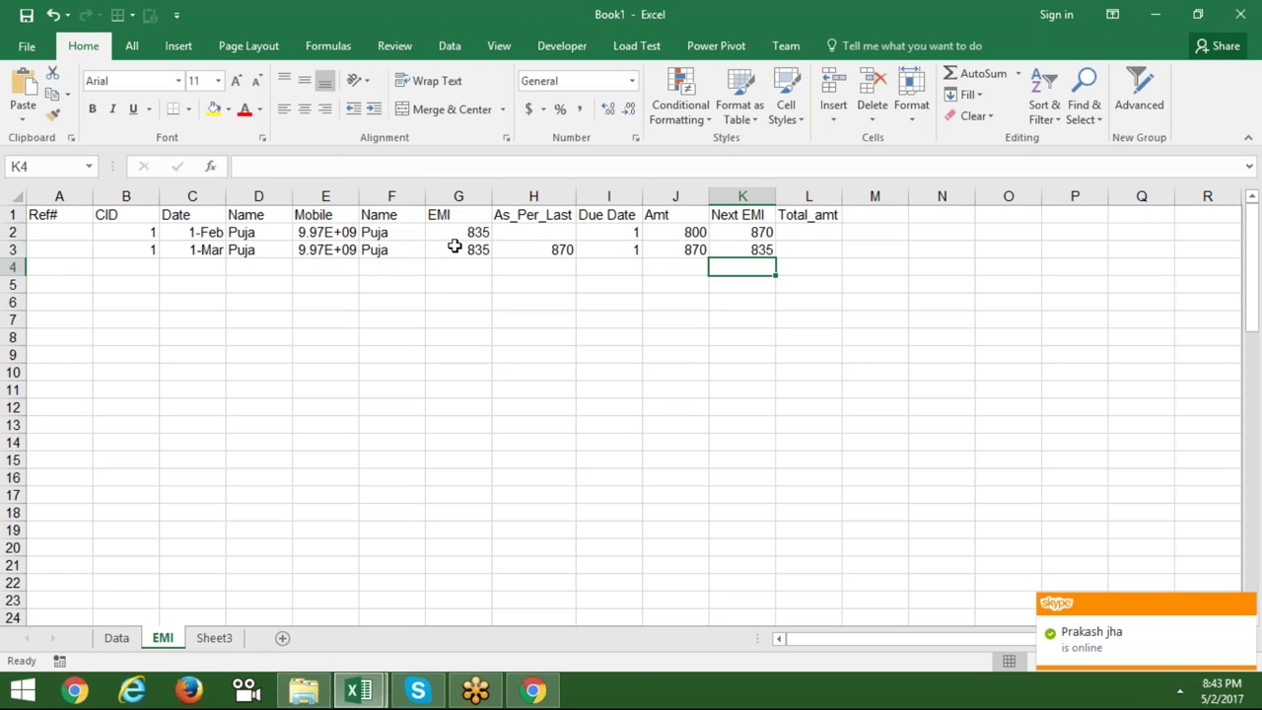
{"action": "key", "text": "Up"}
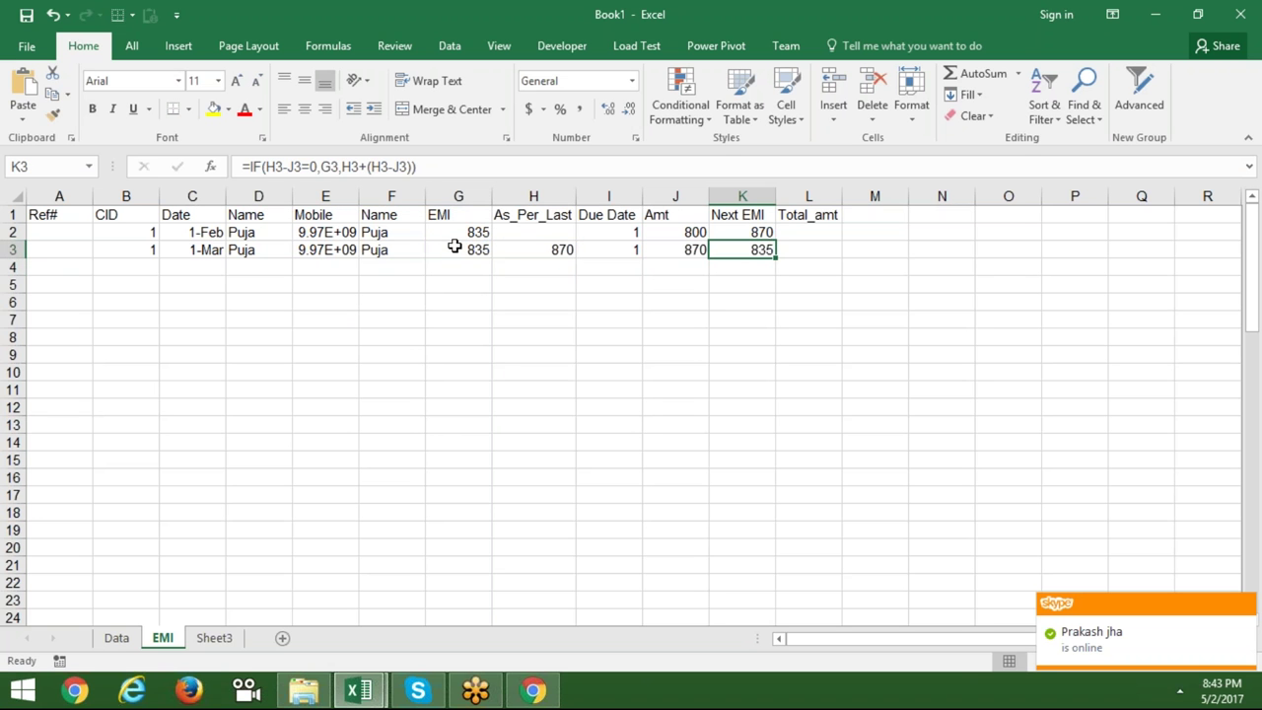
Step: Fill the Next EMI formula down to row 21, undoing an accidental fill into K2
{"action": "left_click_drag", "start_coordinate": [778, 249], "coordinate": [774, 233]}
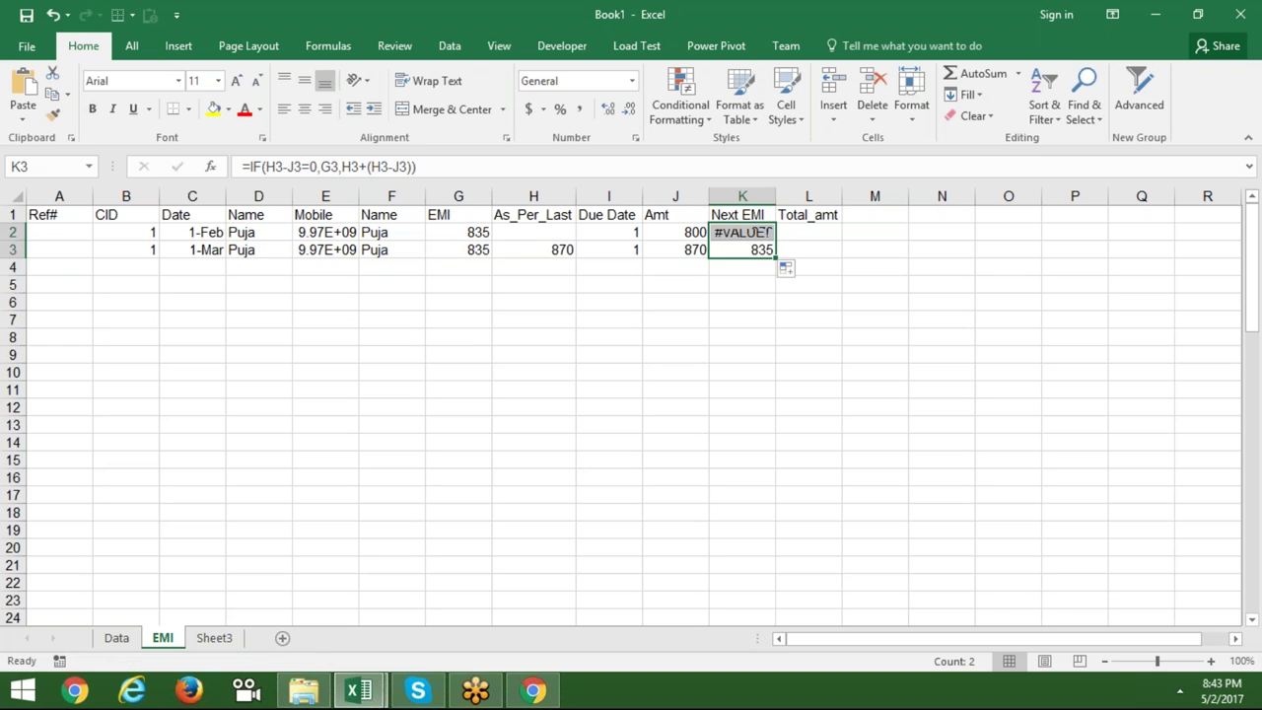
{"action": "key", "text": "ctrl+z"}
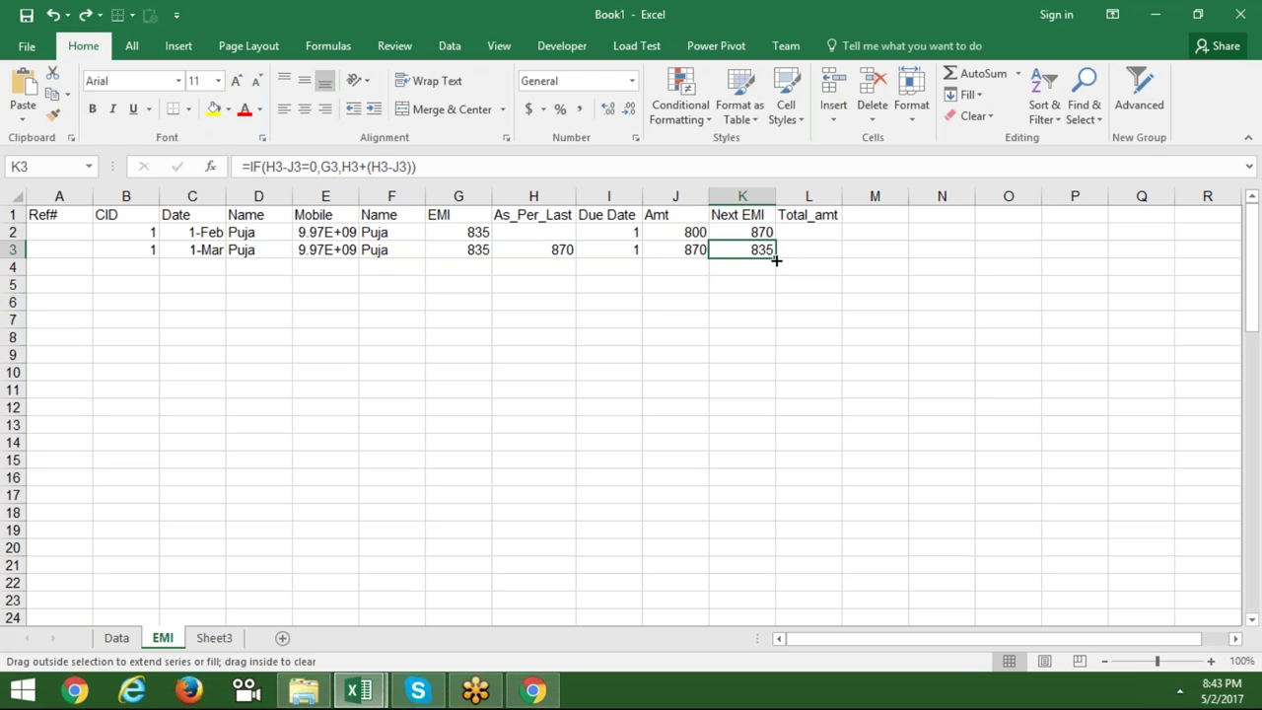
{"action": "left_click_drag", "start_coordinate": [777, 260], "coordinate": [779, 570]}
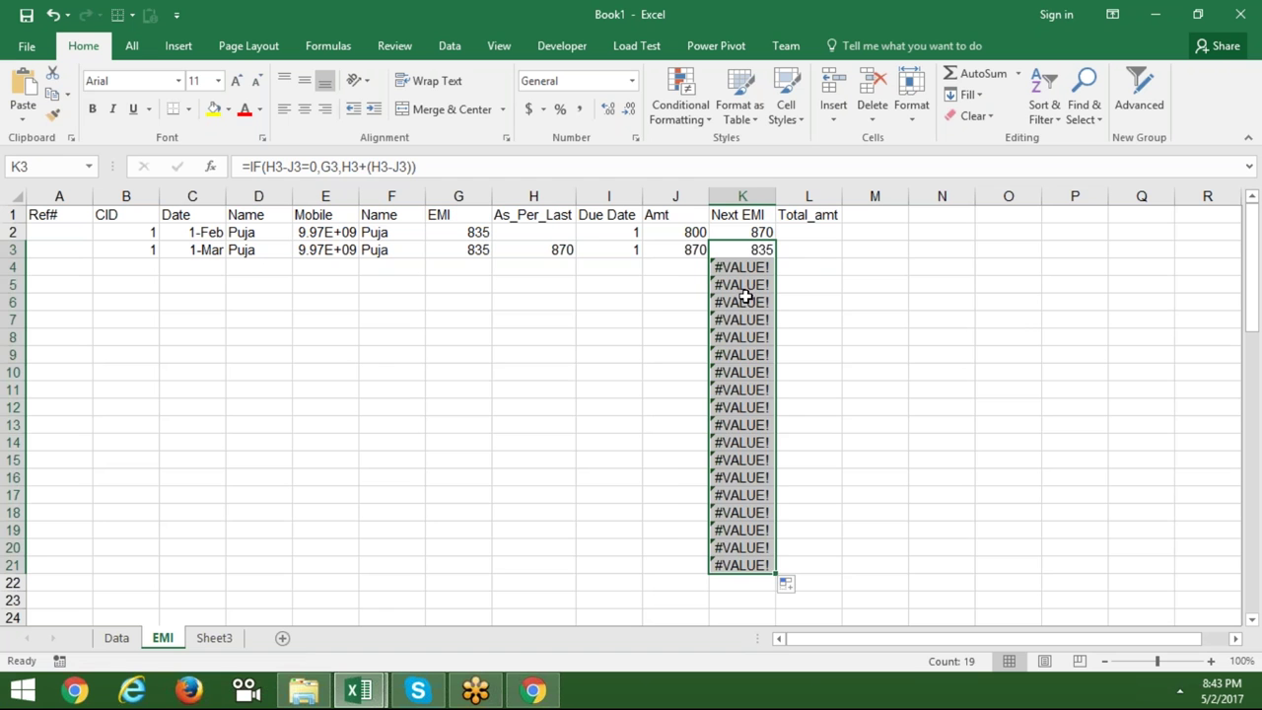
Step: Wrap K3's Next EMI formula in IFERROR with a blank "" fallback
{"action": "left_click", "coordinate": [751, 250]}
{"action": "left_click", "coordinate": [252, 168]}
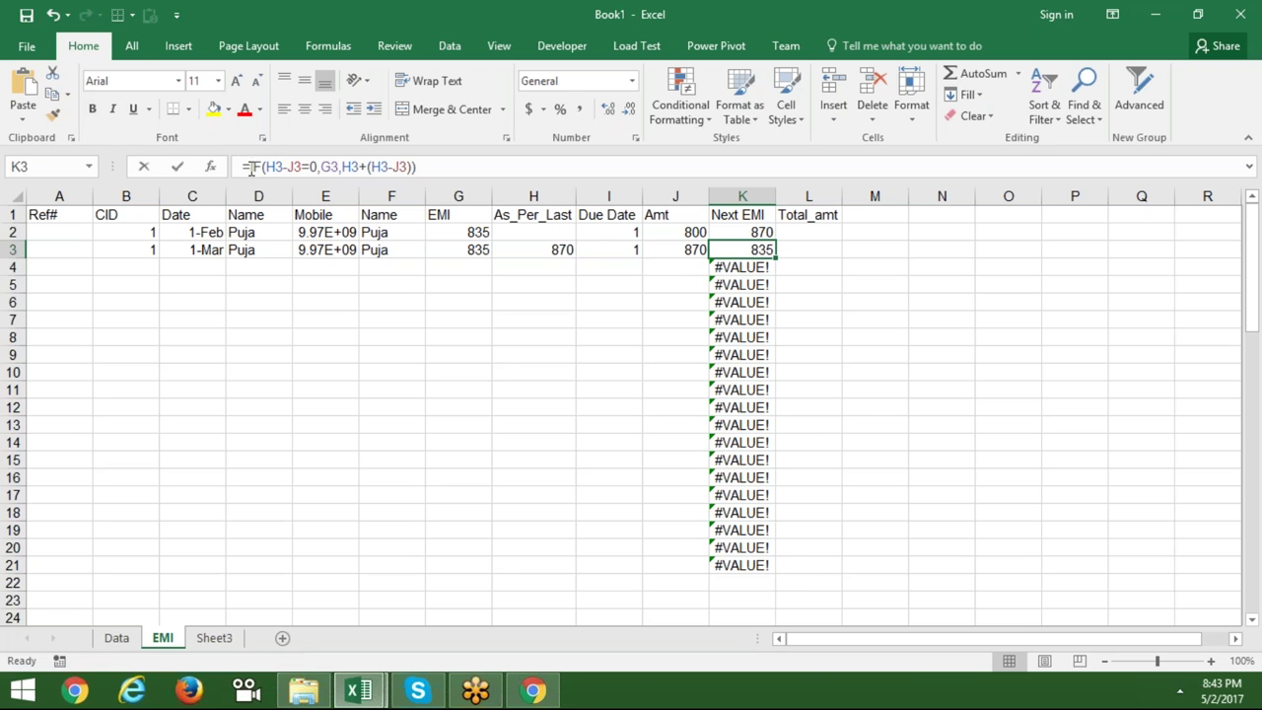
{"action": "type", "text": "xi"}
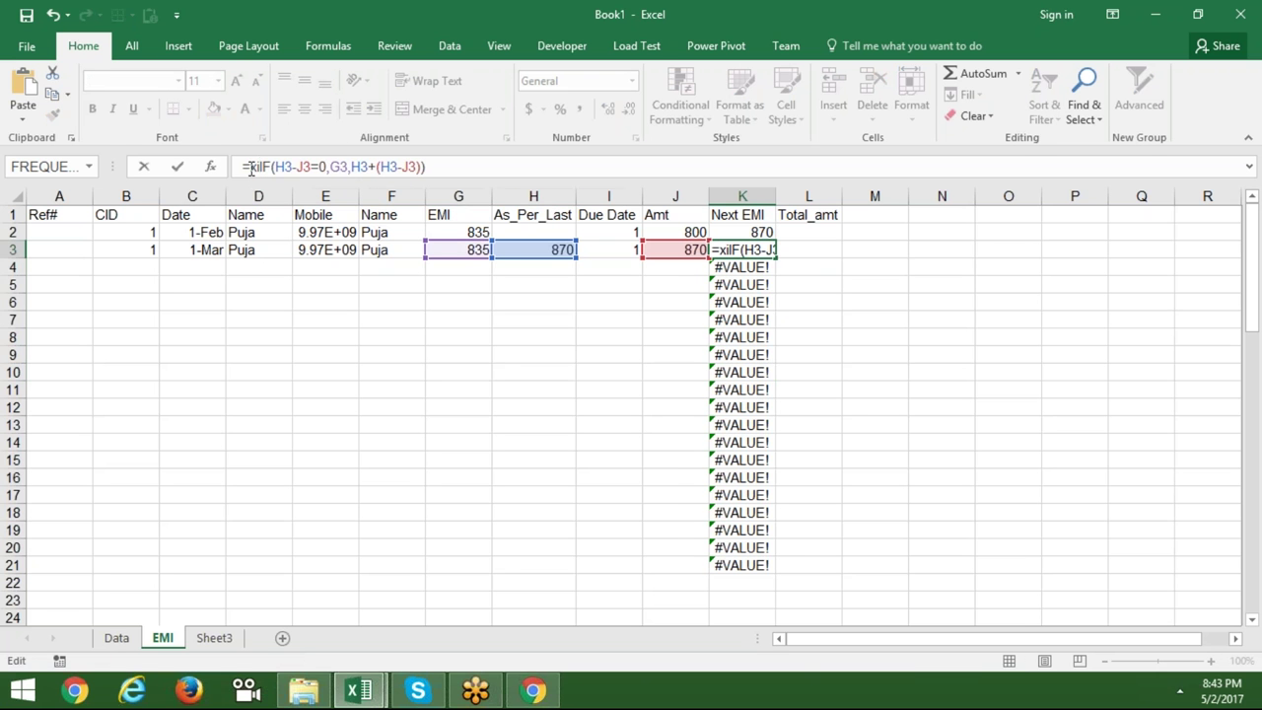
{"action": "key", "text": "BackSpace"}
{"action": "key", "text": "BackSpace"}
{"action": "left_click", "coordinate": [177, 167]}
{"action": "left_click", "coordinate": [249, 168]}
{"action": "type", "text": "if"}
{"action": "key", "text": "Down"}
{"action": "key", "text": "Tab"}
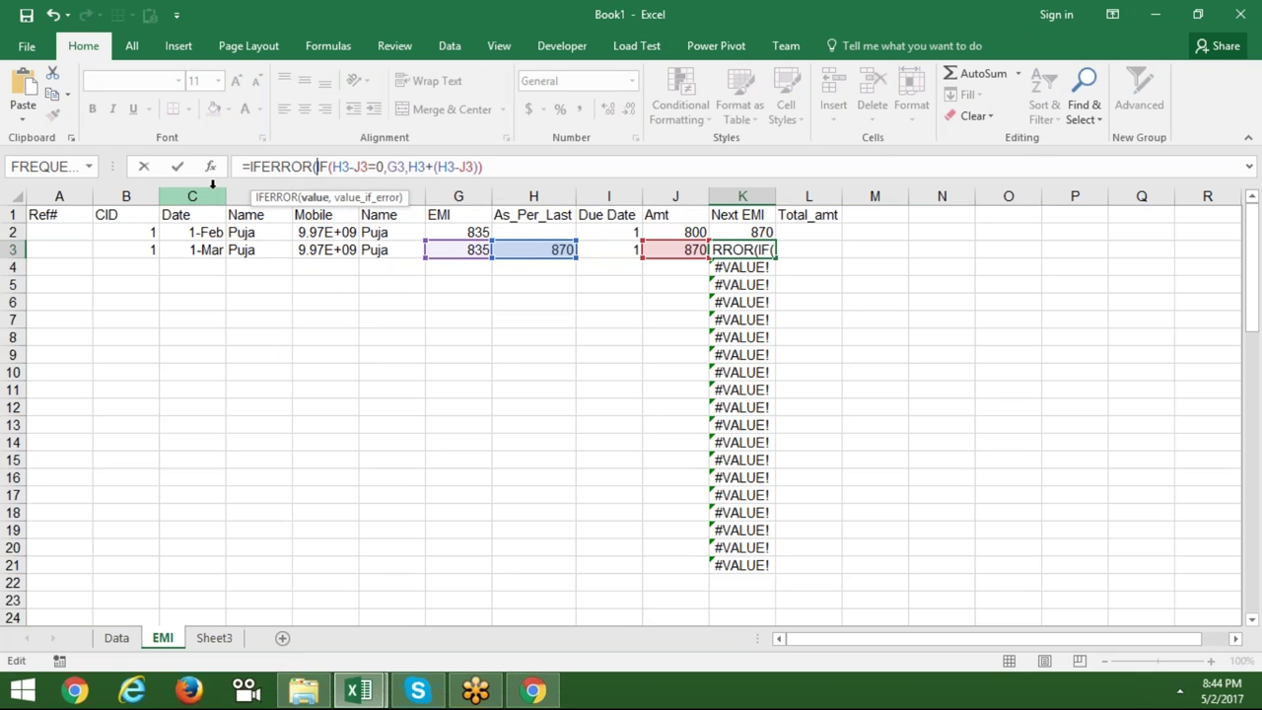
{"action": "left_click", "coordinate": [489, 167]}
{"action": "type", "text": ",\"\""}
{"action": "key", "text": "Return"}
{"action": "key", "text": "Return"}
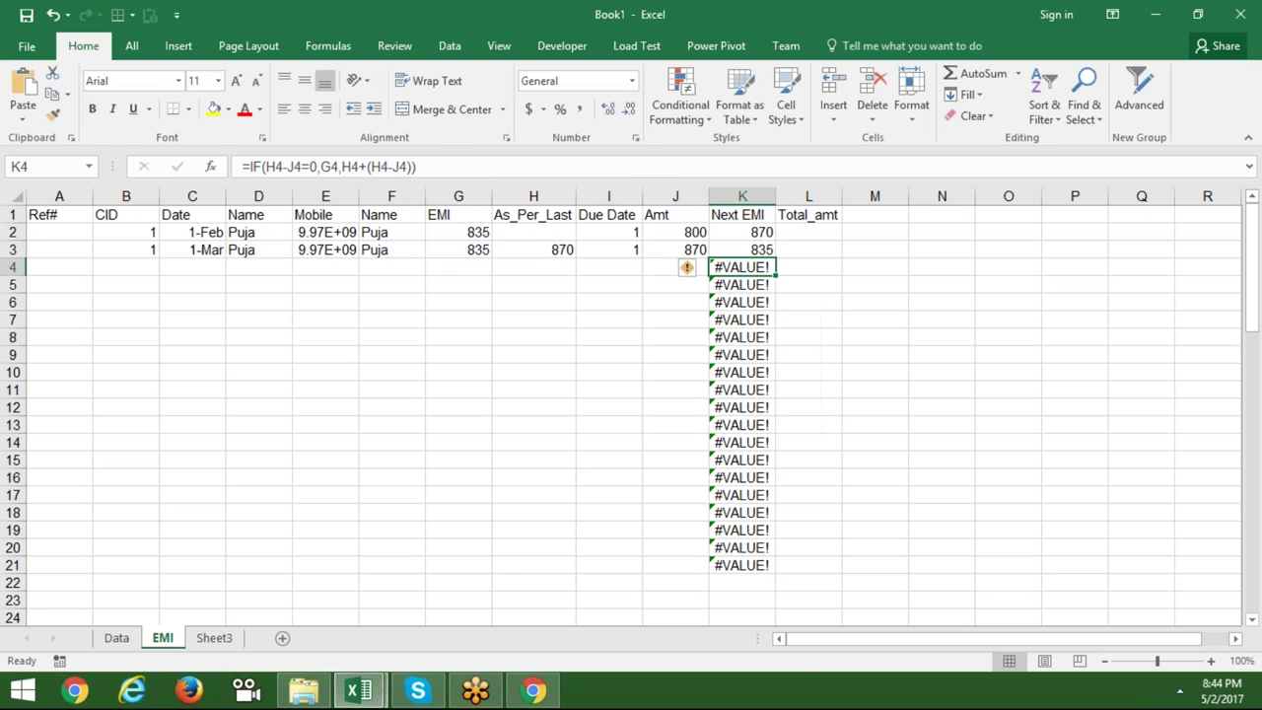
Step: Accept Excel's formula correction and fill the IFERROR formula down to K21
{"action": "left_click", "coordinate": [761, 250]}
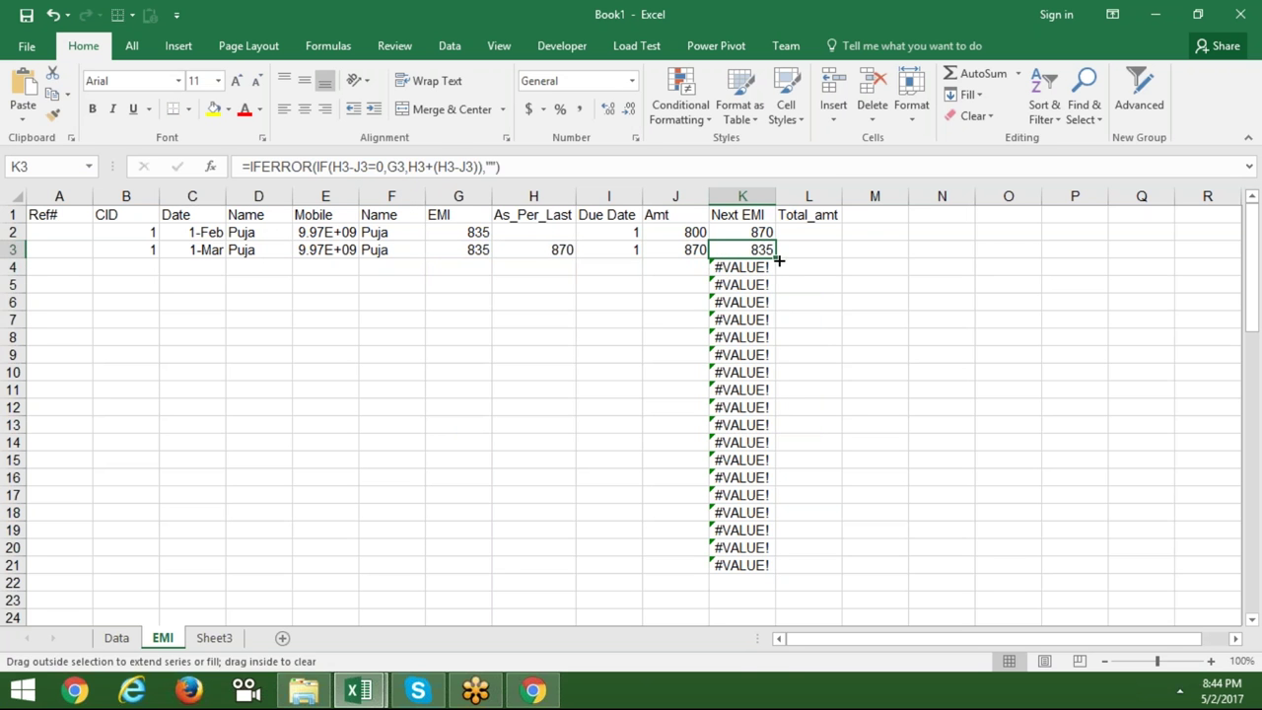
{"action": "left_click_drag", "start_coordinate": [775, 257], "coordinate": [775, 570]}
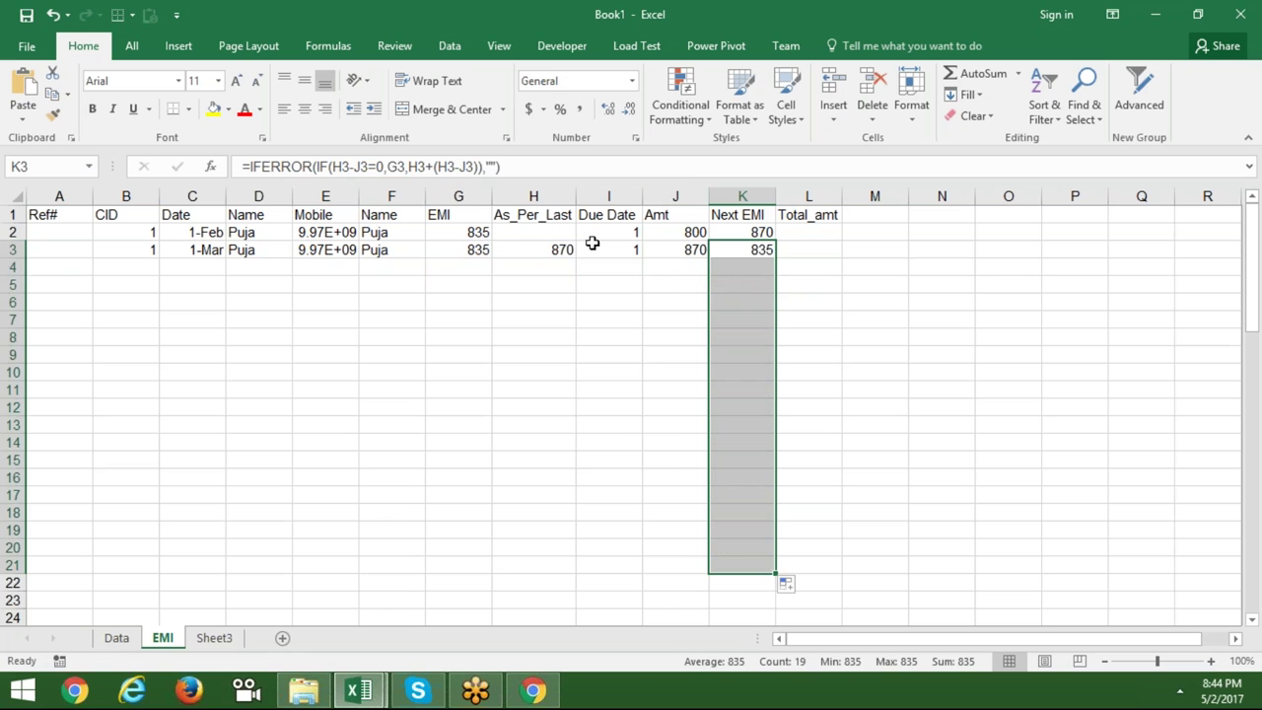
{"action": "left_click", "coordinate": [540, 250]}
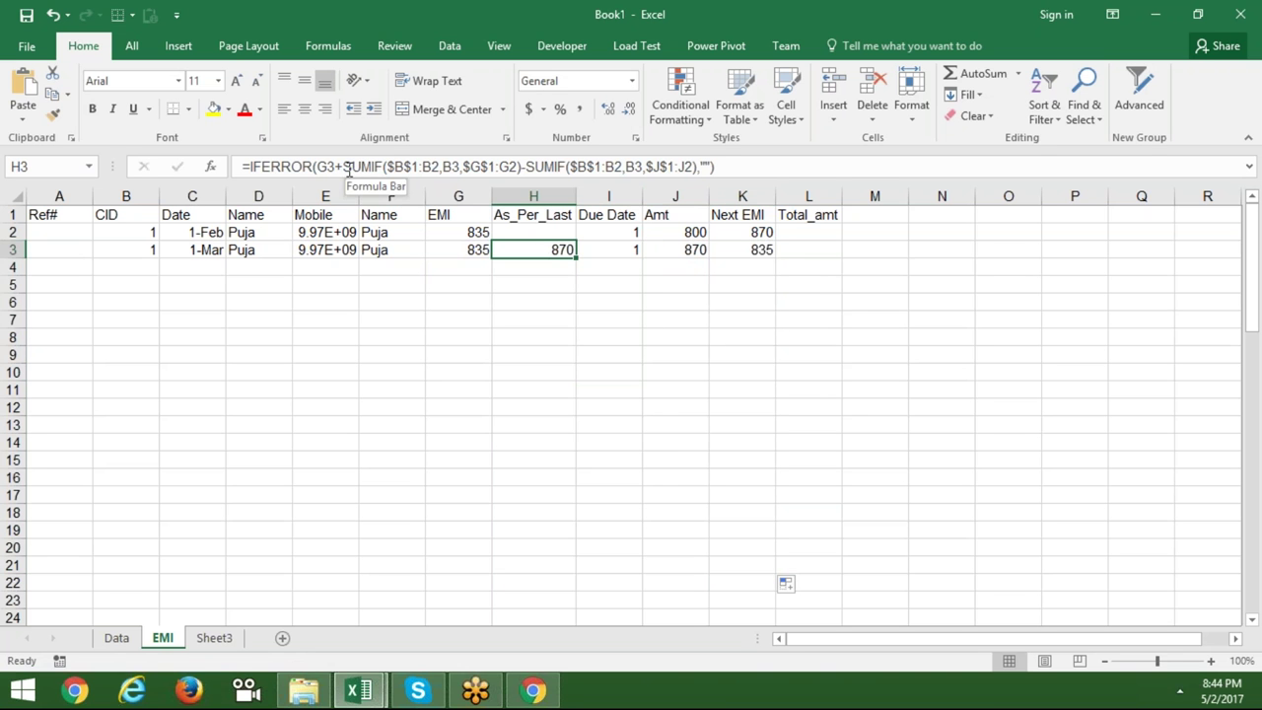
{"action": "left_click", "coordinate": [799, 229]}
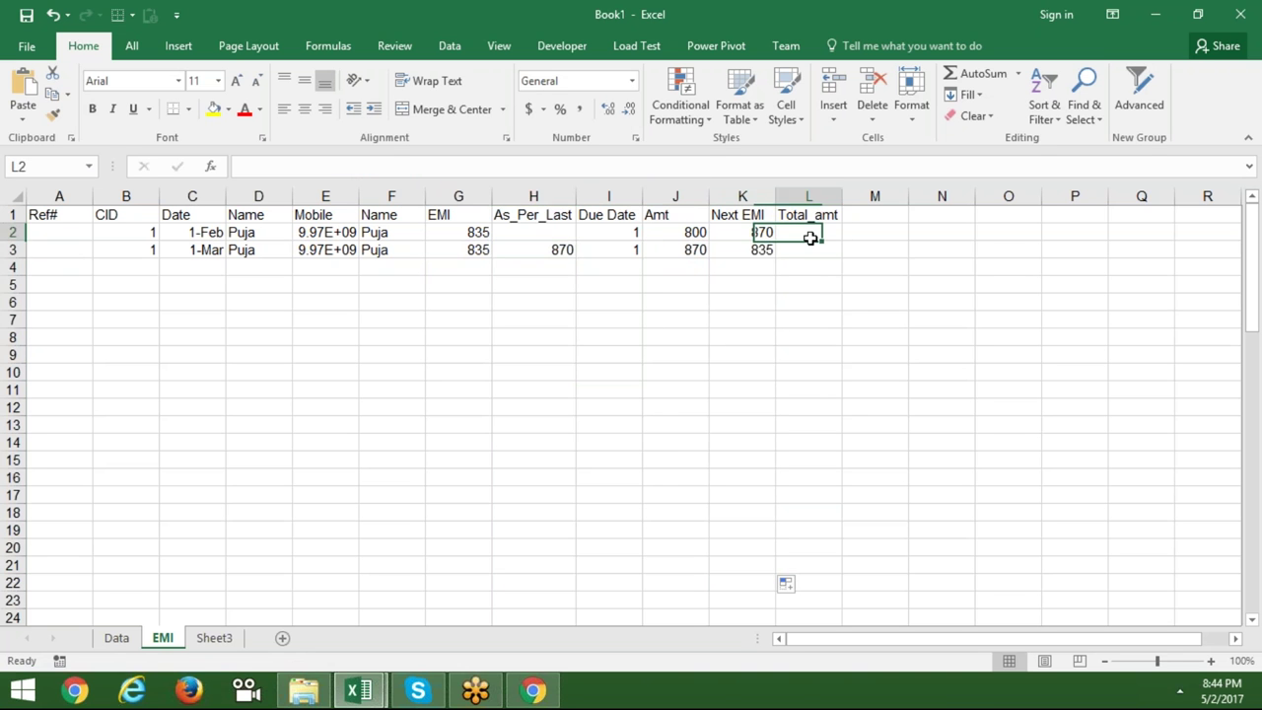
Step: Enter a SUMIF in L2 totalling Amt (J2) by CID (B2), showing 800
{"action": "type", "text": "="}
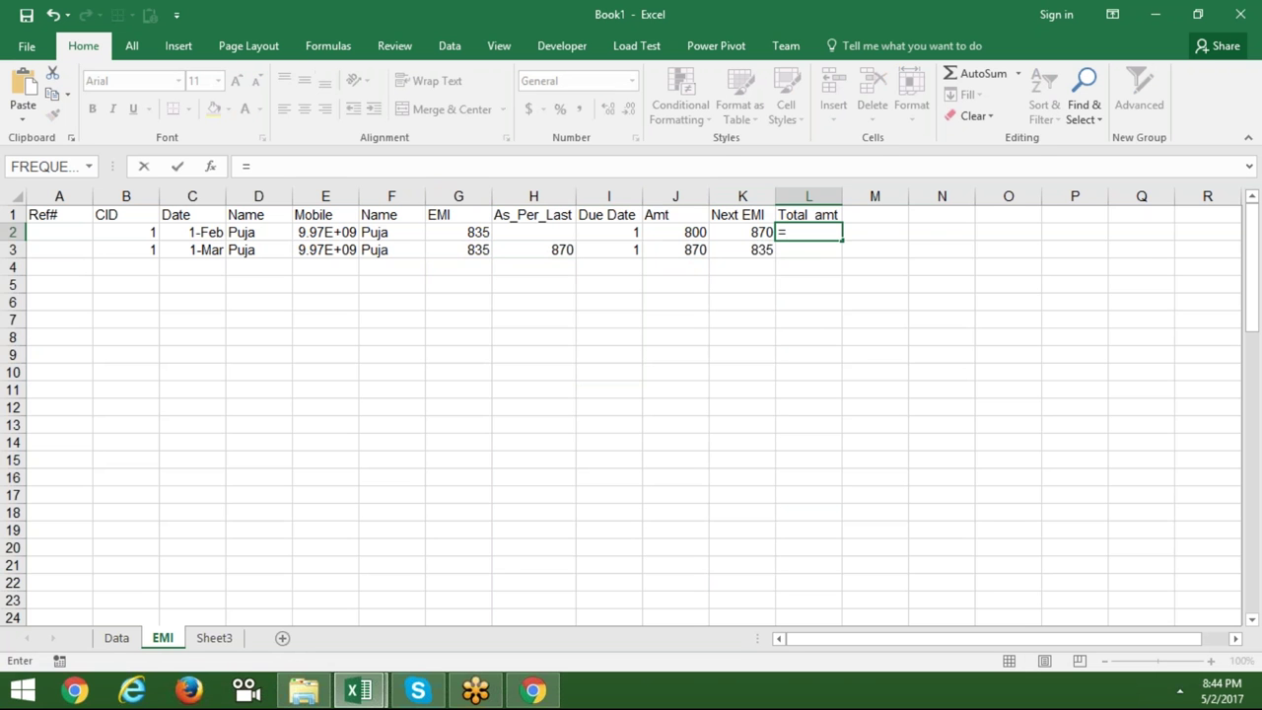
{"action": "type", "text": "sum"}
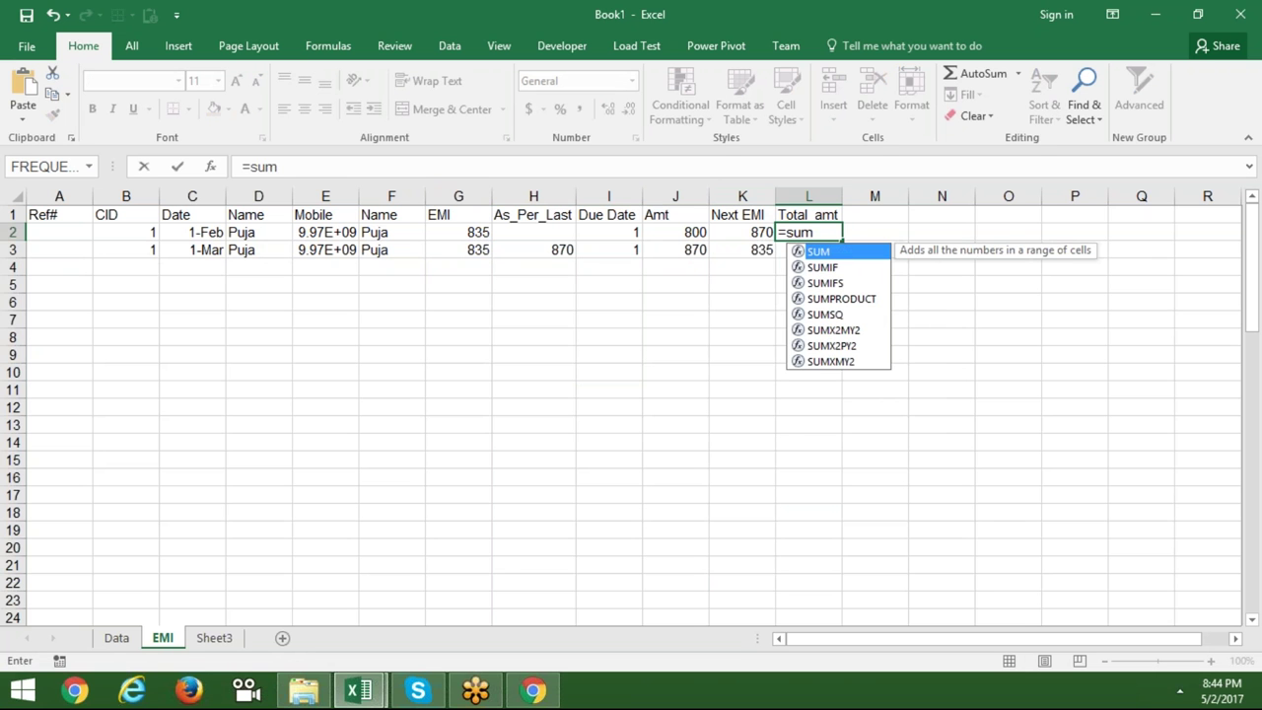
{"action": "key", "text": "Down"}
{"action": "key", "text": "Tab"}
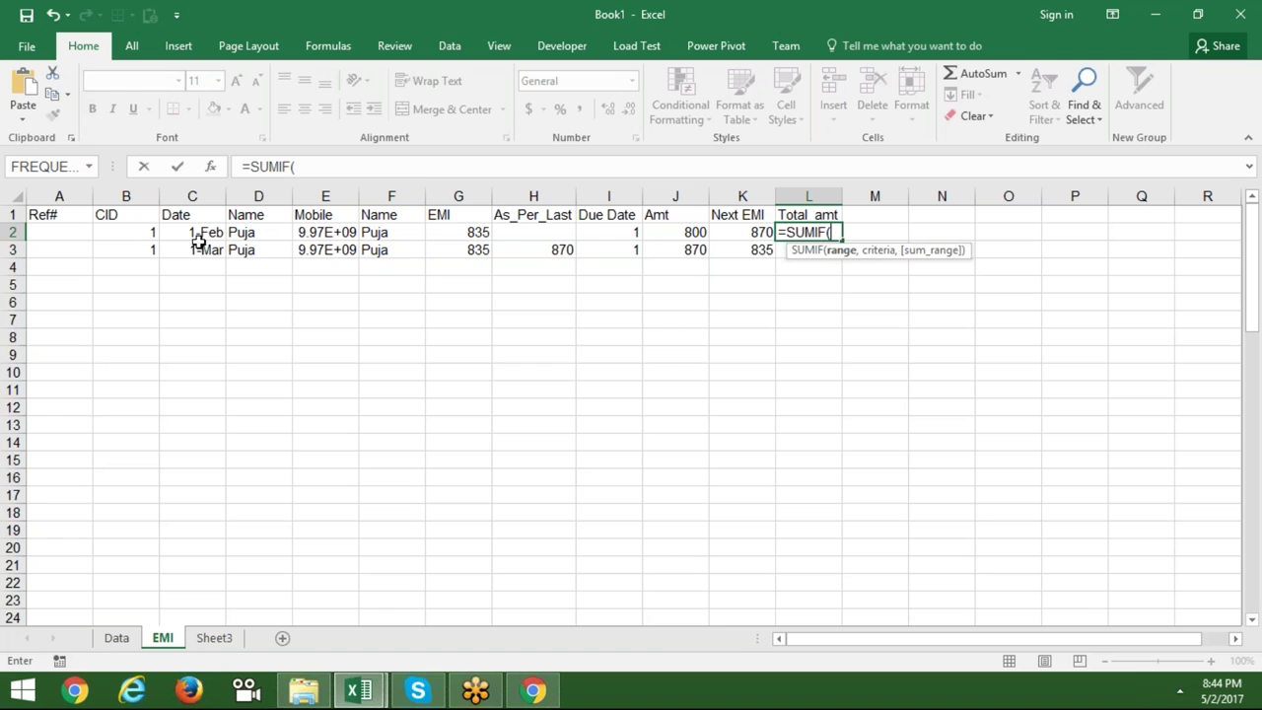
{"action": "left_click", "coordinate": [148, 234]}
{"action": "key", "text": "F8"}
{"action": "type", "text": ","}
{"action": "left_click", "coordinate": [147, 233]}
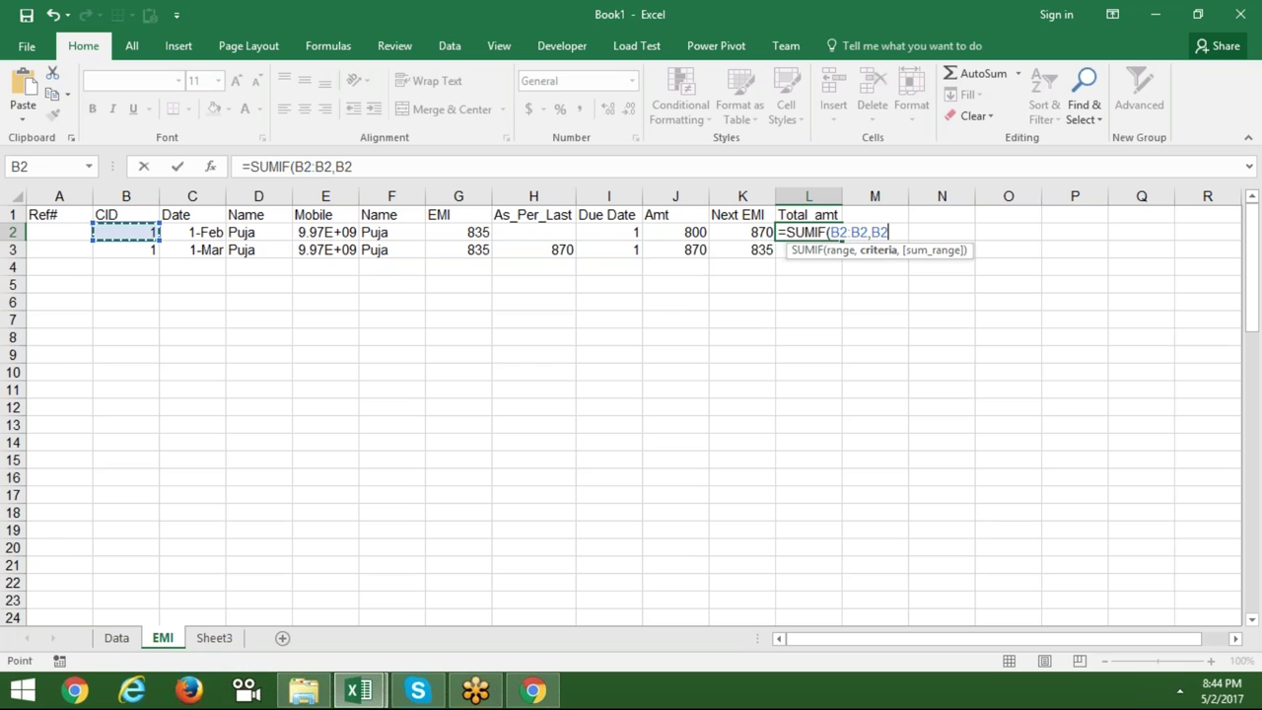
{"action": "type", "text": ","}
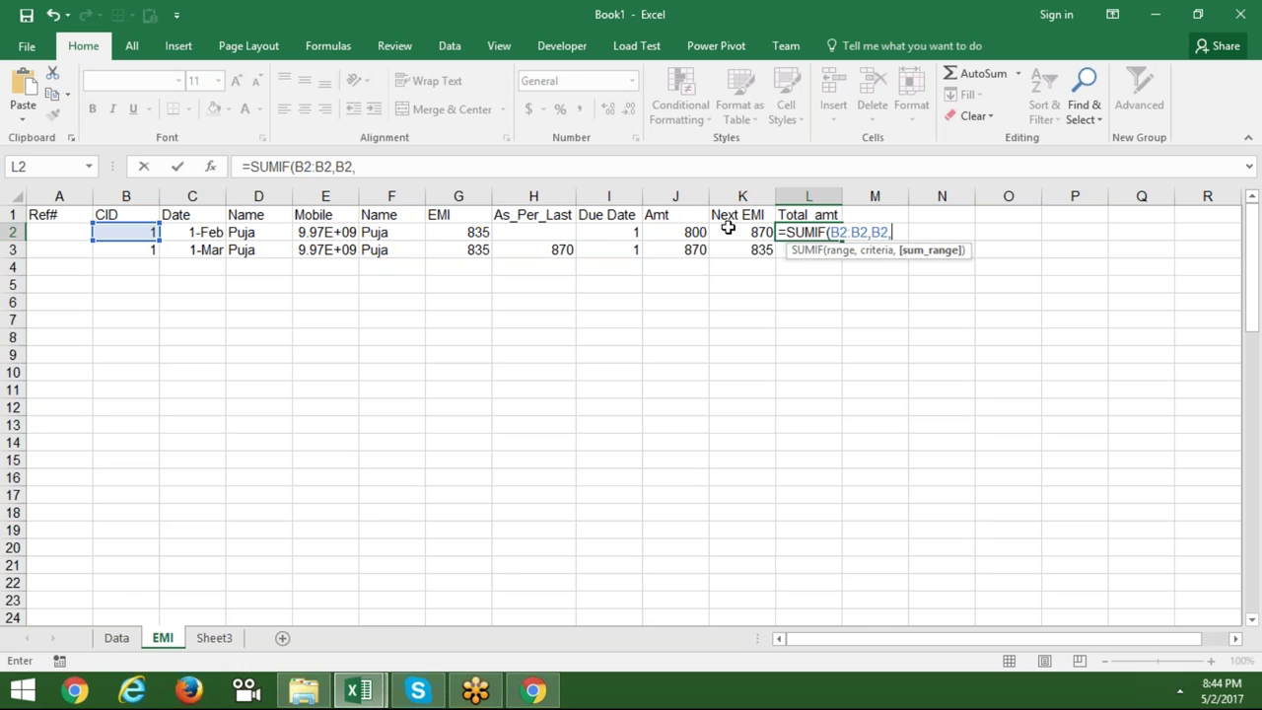
{"action": "left_click", "coordinate": [691, 234]}
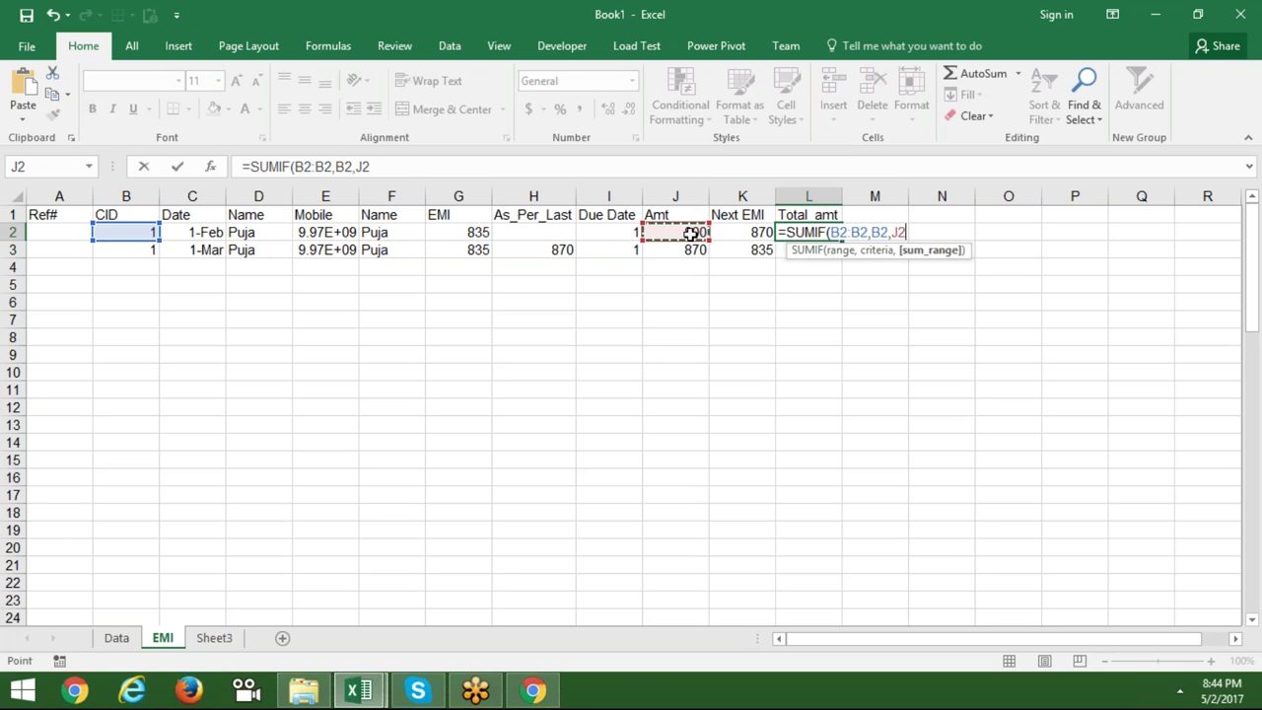
{"action": "key", "text": "F8"}
{"action": "type", "text": ")"}
{"action": "key", "text": "Return"}
{"action": "key", "text": "Up"}
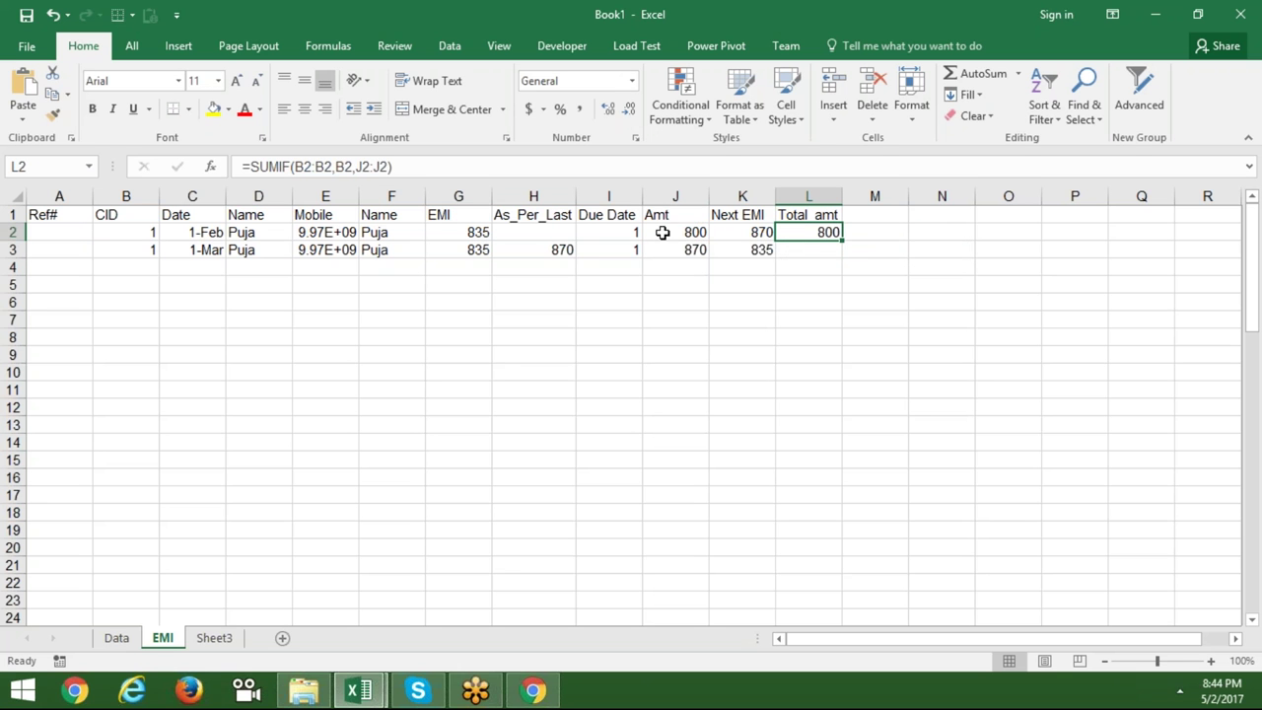
Step: Anchor the start of the CID and Amt ranges with absolute references for a running total
{"action": "left_click", "coordinate": [305, 166]}
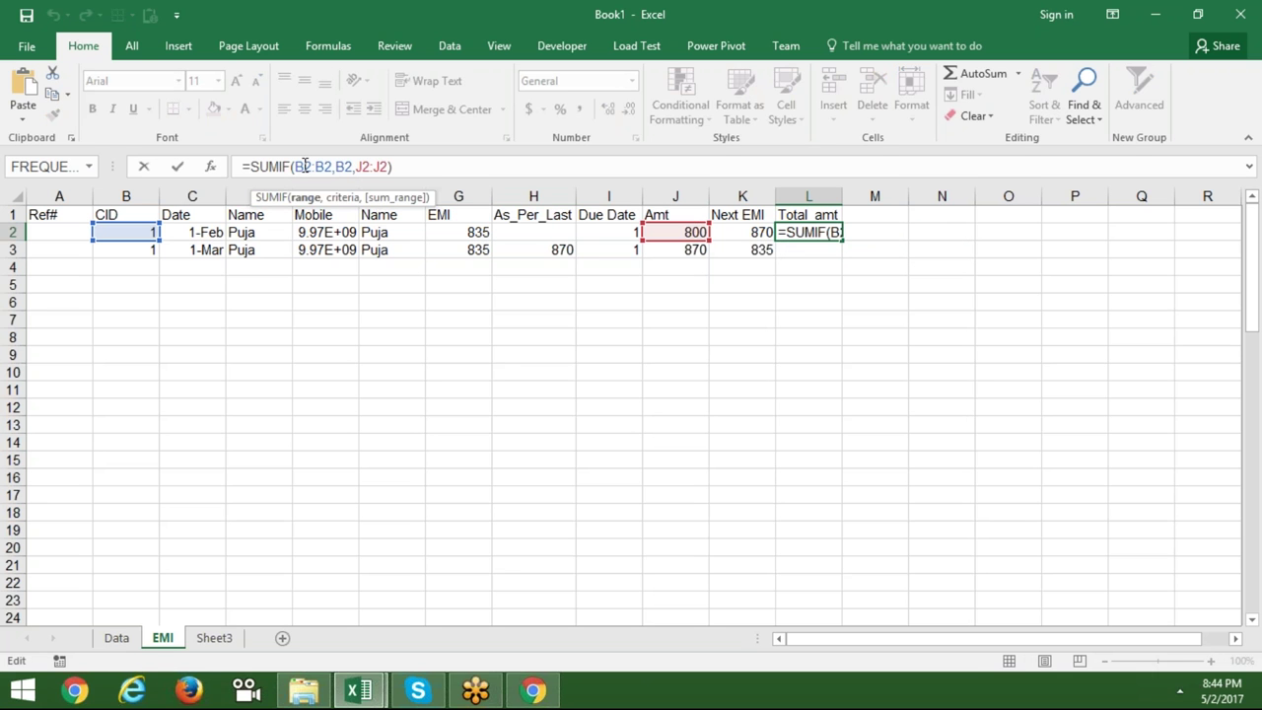
{"action": "key", "text": "F4"}
{"action": "left_click", "coordinate": [379, 167]}
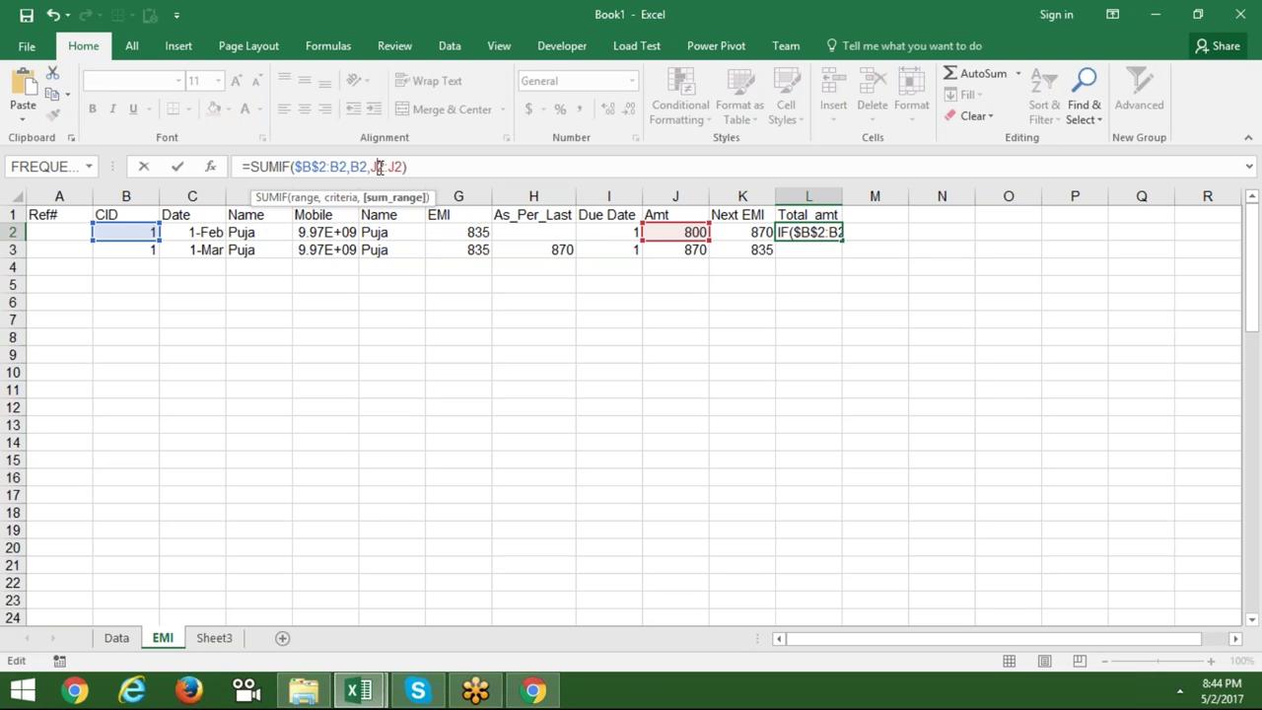
{"action": "double_click", "coordinate": [379, 167]}
{"action": "key", "text": "F4"}
{"action": "key", "text": "Return"}
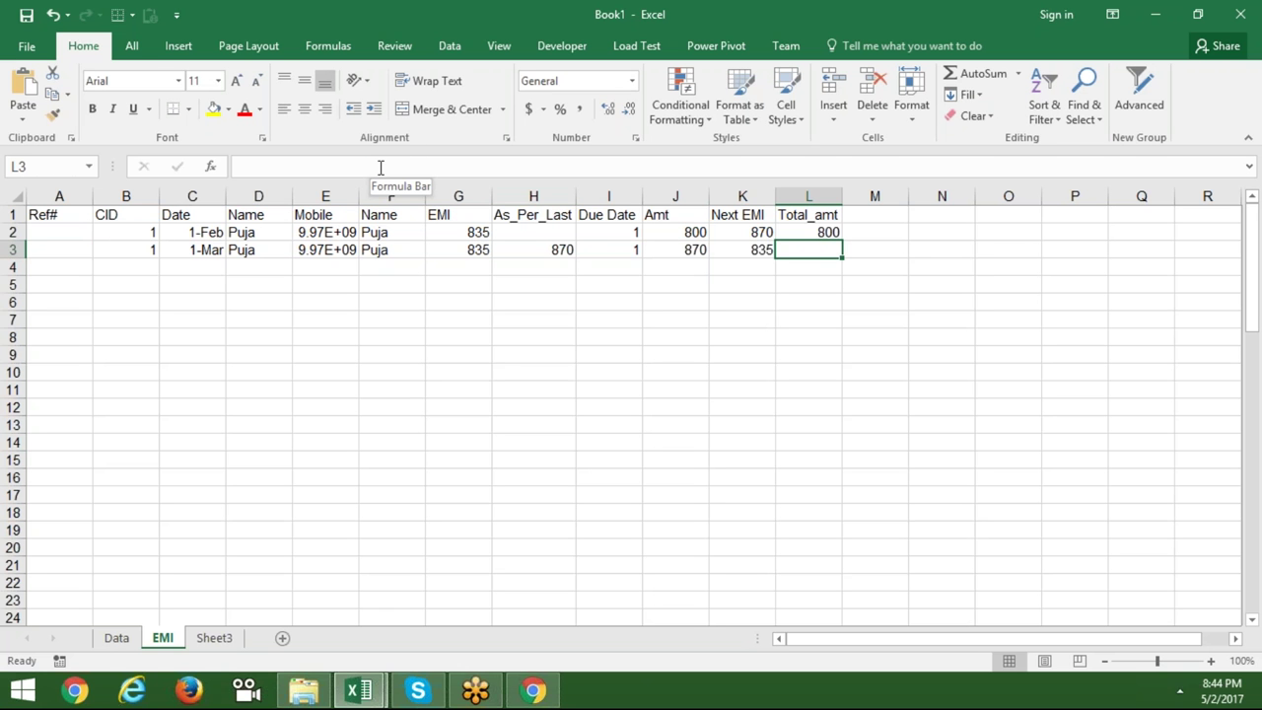
{"action": "key", "text": "Up"}
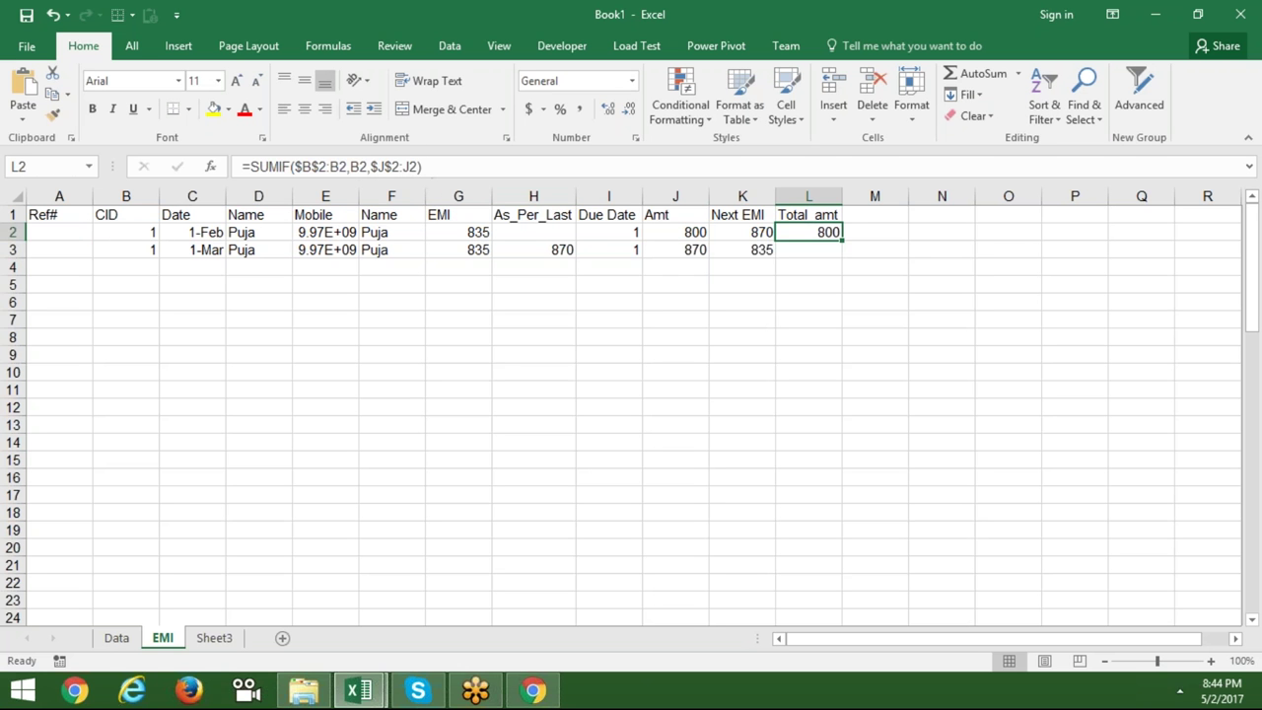
Step: Fill the Total_amt formula down to row 24 and switch to the Data sheet
{"action": "left_click_drag", "start_coordinate": [846, 238], "coordinate": [840, 617]}
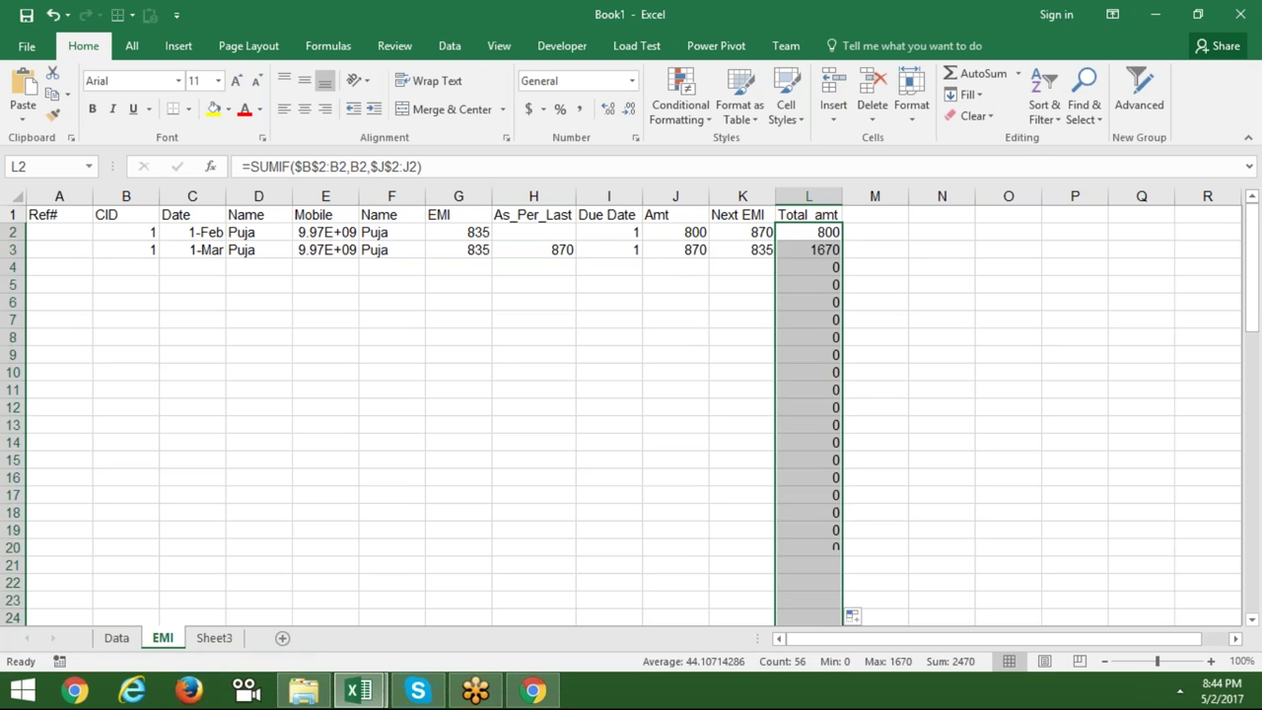
{"action": "left_click", "coordinate": [638, 309]}
{"action": "left_click_drag", "start_coordinate": [638, 308], "coordinate": [628, 310]}
{"action": "left_click", "coordinate": [118, 638]}
{"action": "left_click", "coordinate": [783, 237]}
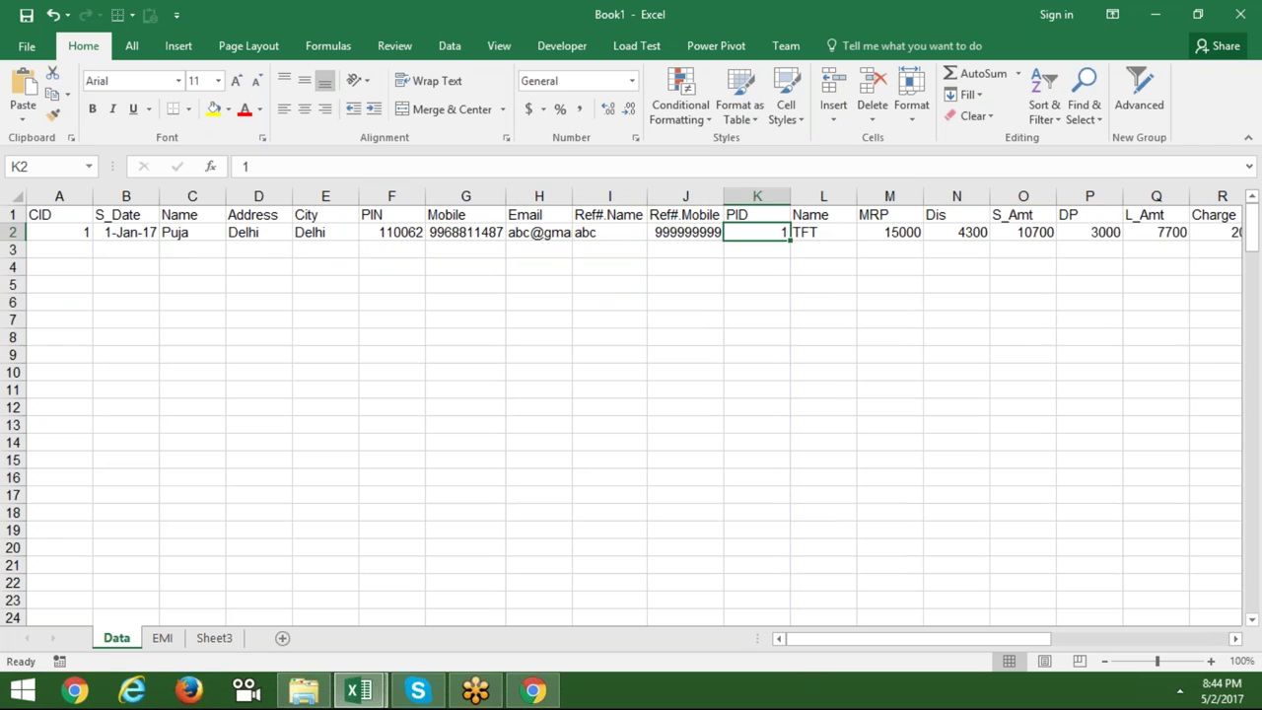
Step: Start a SUMIF formula in the customer's Total_Dep cell on the Data sheet
{"action": "key", "text": "Right"}
{"action": "key", "text": "Right"}
{"action": "key", "text": "Right"}
{"action": "key", "text": "Right"}
{"action": "key", "text": "Right"}
{"action": "key", "text": "Right"}
{"action": "key", "text": "Right"}
{"action": "key", "text": "Right"}
{"action": "key", "text": "Right"}
{"action": "key", "text": "Right"}
{"action": "key", "text": "Right"}
{"action": "key", "text": "Right"}
{"action": "key", "text": "Right"}
{"action": "key", "text": "Right"}
{"action": "key", "text": "Left"}
{"action": "key", "text": "Left"}
{"action": "key", "text": "Up"}
{"action": "key", "text": "Down"}
{"action": "type", "text": "=si"}
{"action": "key", "text": "BackSpace"}
{"action": "type", "text": "um"}
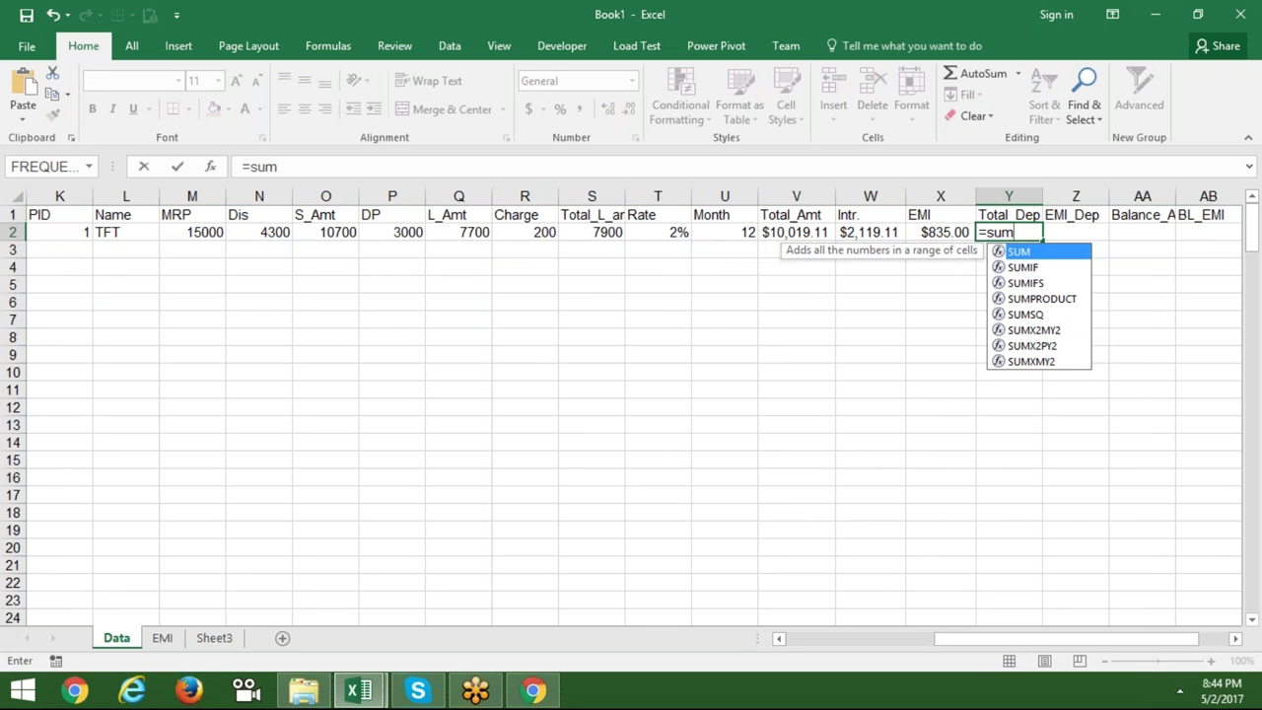
{"action": "key", "text": "Down"}
{"action": "key", "text": "Tab"}
{"action": "key", "text": "Left"}
{"action": "key", "text": "Left"}
{"action": "key", "text": "Left"}
{"action": "key", "text": "ctrl+Left"}
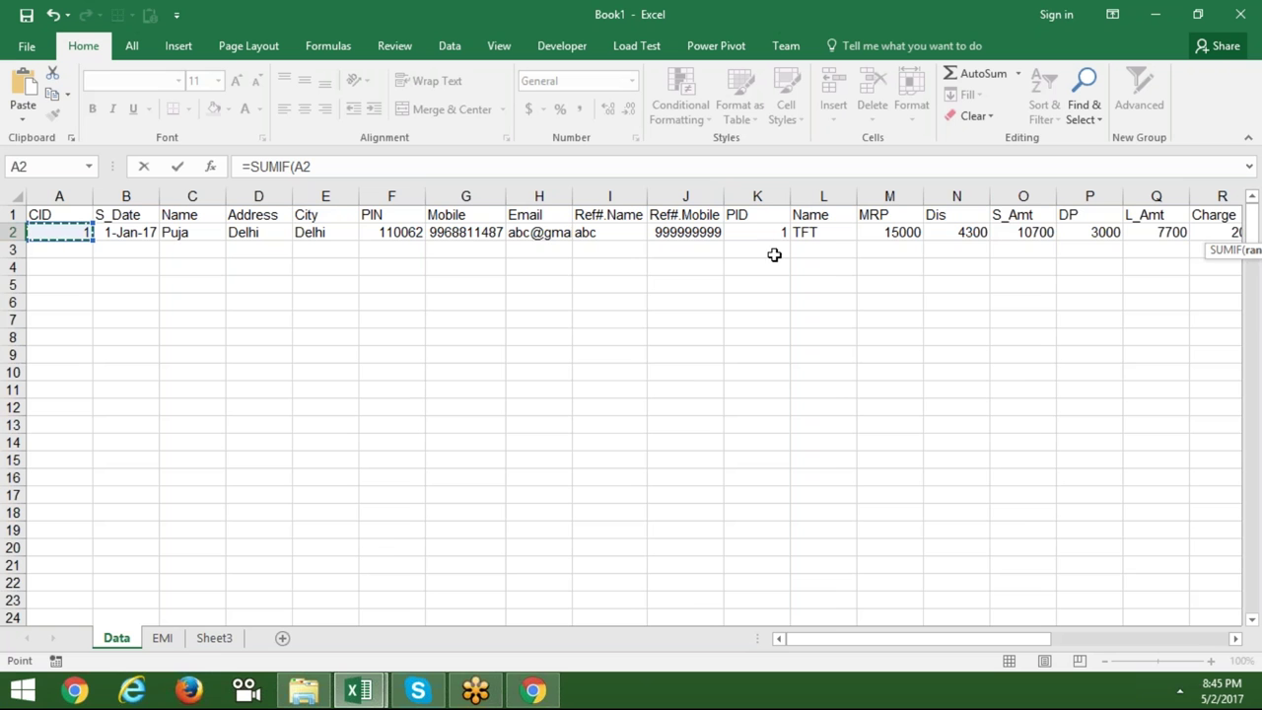
Step: Sum the EMI sheet's Amt column where its CID column matches A2, giving 1670
{"action": "left_click", "coordinate": [163, 637]}
{"action": "left_click", "coordinate": [127, 196]}
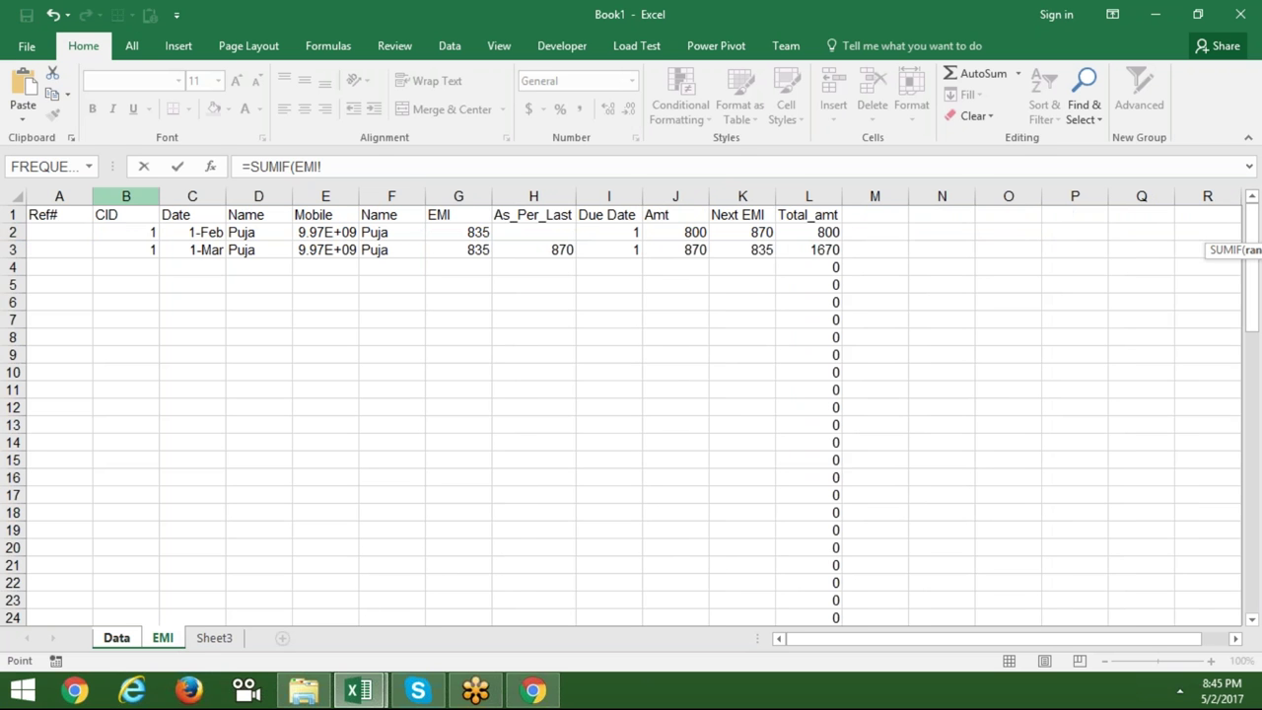
{"action": "type", "text": ","}
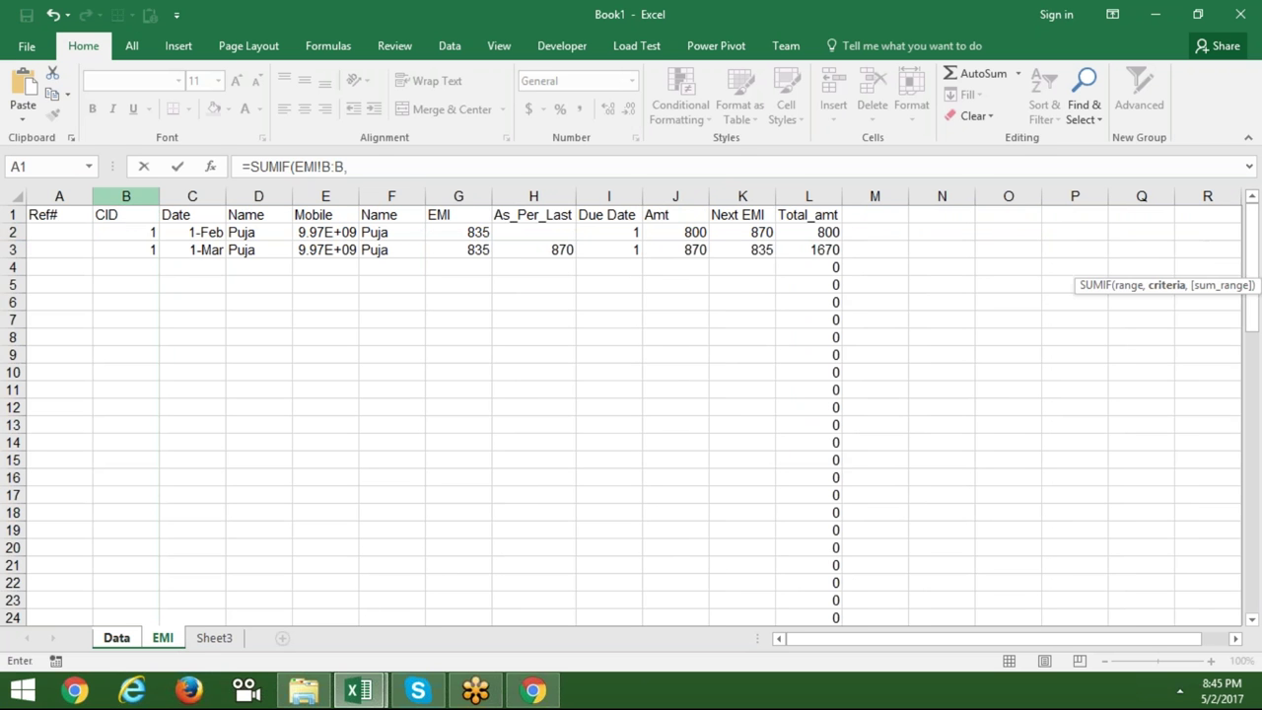
{"action": "type", "text": "a2,"}
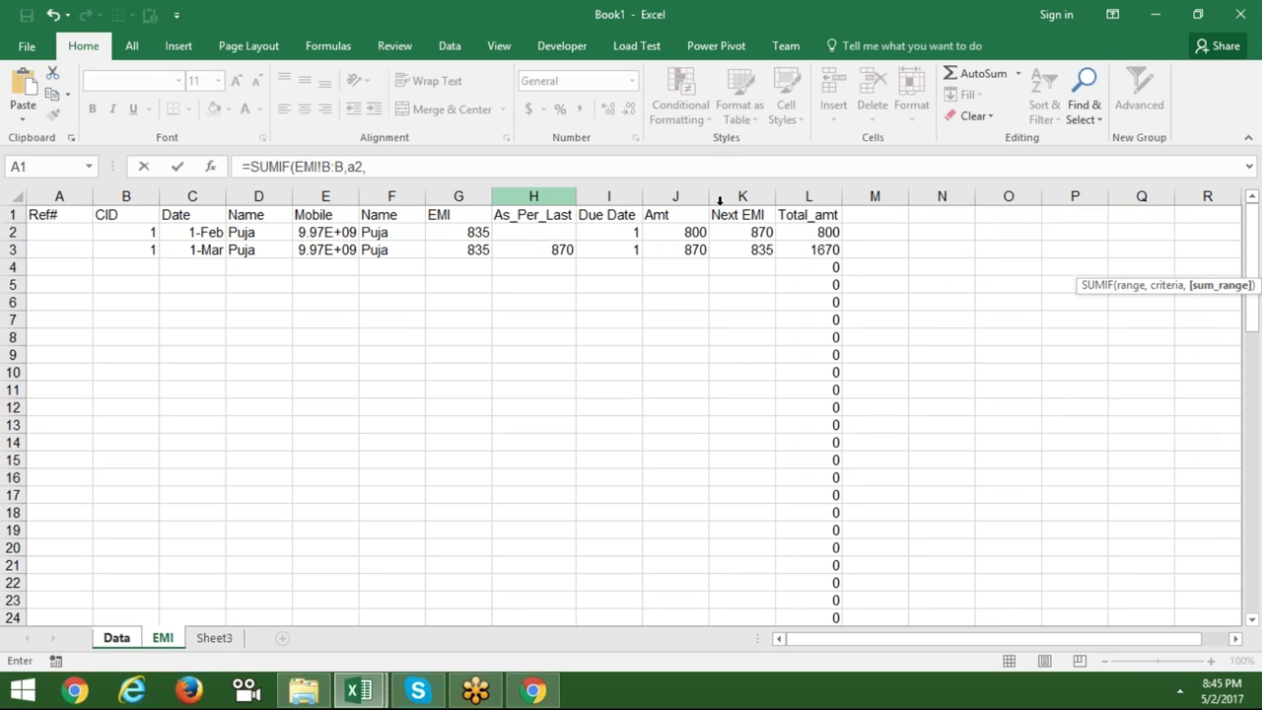
{"action": "left_click", "coordinate": [675, 196]}
{"action": "key", "text": "Return"}
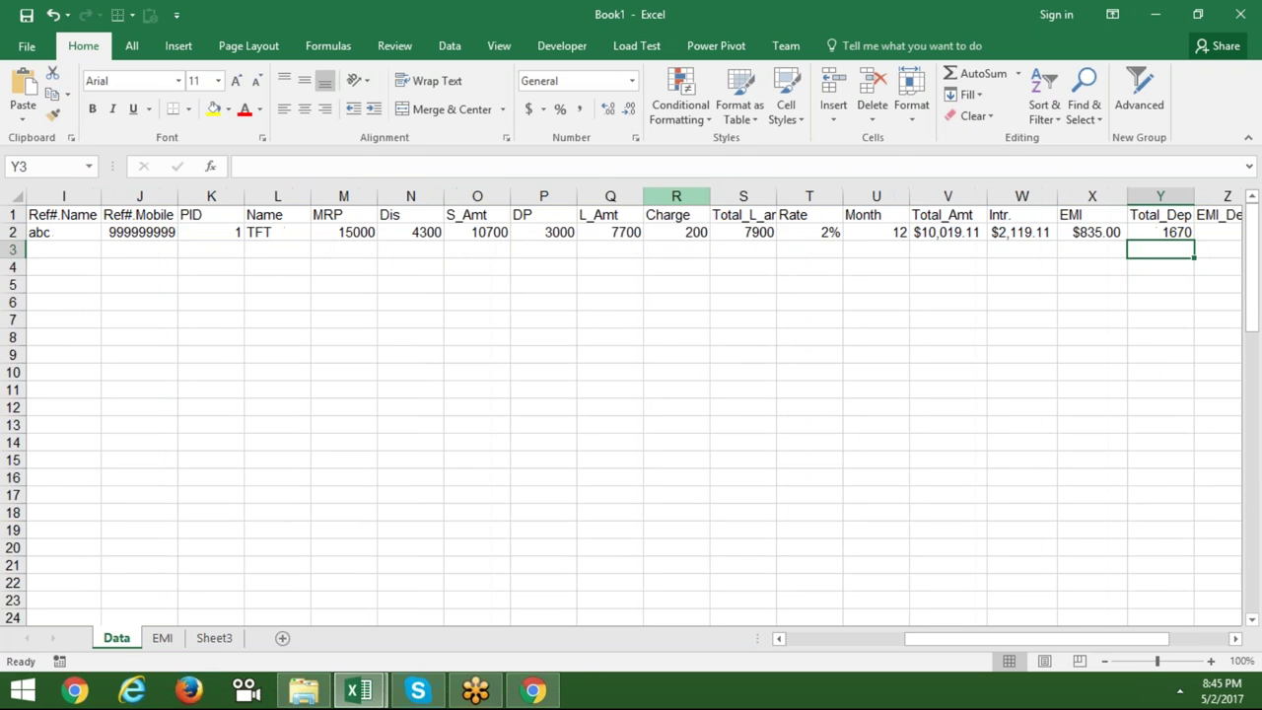
{"action": "key", "text": "Up"}
{"action": "key", "text": "Right"}
{"action": "key", "text": "Right"}
{"action": "key", "text": "Left"}
Step: Enter a formula in the EMI_Dep cell Z2 dividing Total_Dep by the EMI amount (=Y2/X2)
{"action": "key", "text": "Left"}
{"action": "key", "text": "Right"}
{"action": "key", "text": "Right"}
{"action": "key", "text": "Right"}
{"action": "key", "text": "Right"}
{"action": "key", "text": "Right"}
{"action": "key", "text": "Left"}
{"action": "key", "text": "Left"}
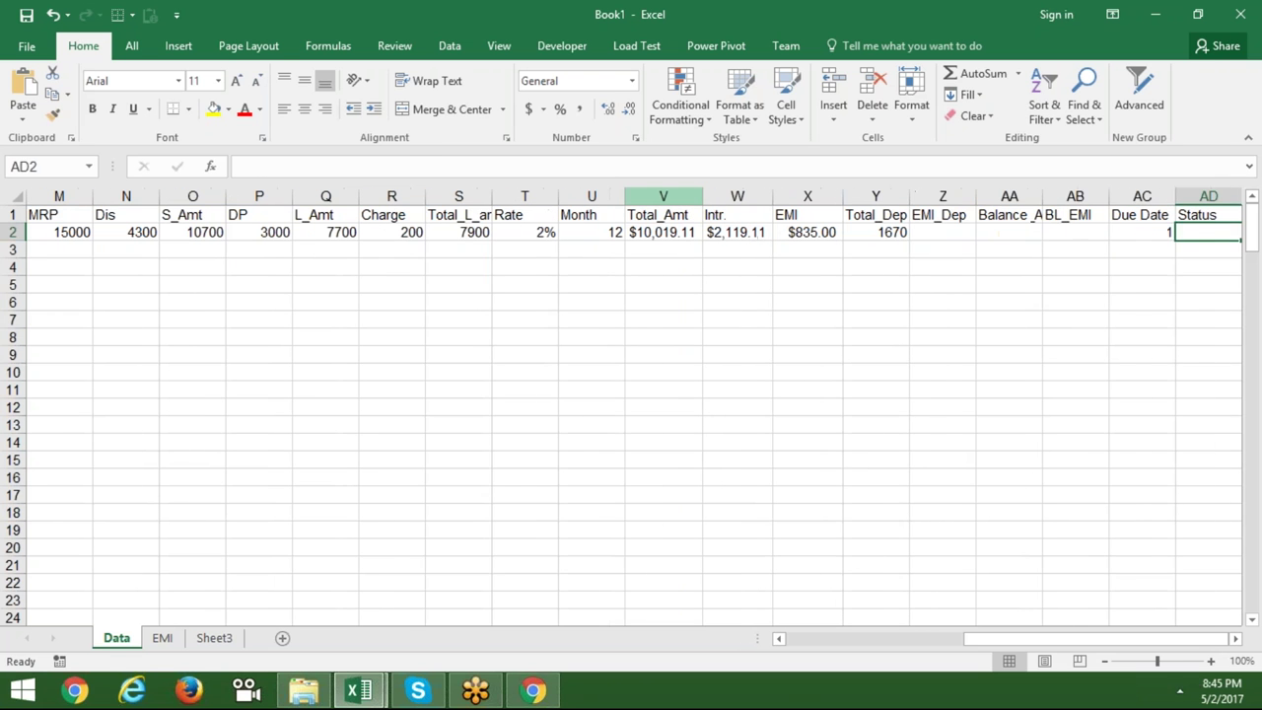
{"action": "key", "text": "Left"}
{"action": "key", "text": "Left"}
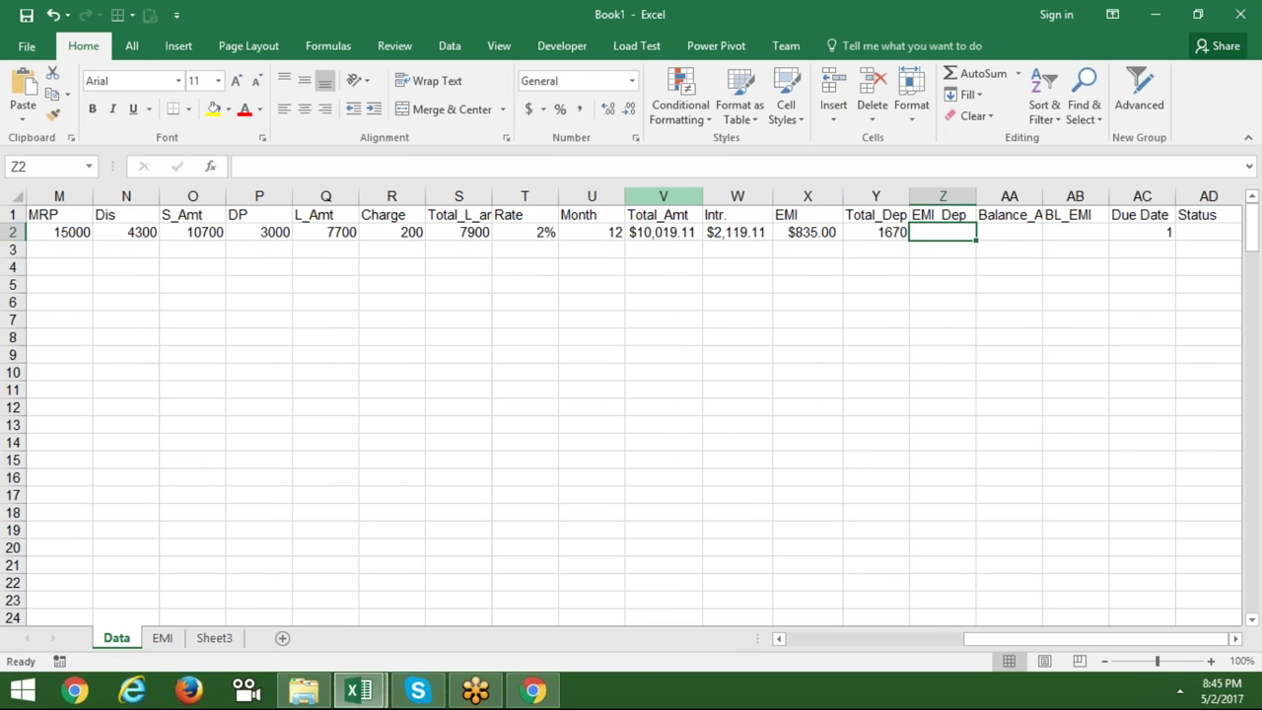
{"action": "type", "text": "="}
{"action": "key", "text": "Left"}
{"action": "type", "text": "/"}
{"action": "key", "text": "Left"}
{"action": "key", "text": "Left"}
{"action": "key", "text": "Return"}
Step: Wrap the EMI_Dep formula in INT to get =INT(Y2/X2) and apply General format
{"action": "left_click", "coordinate": [942, 231]}
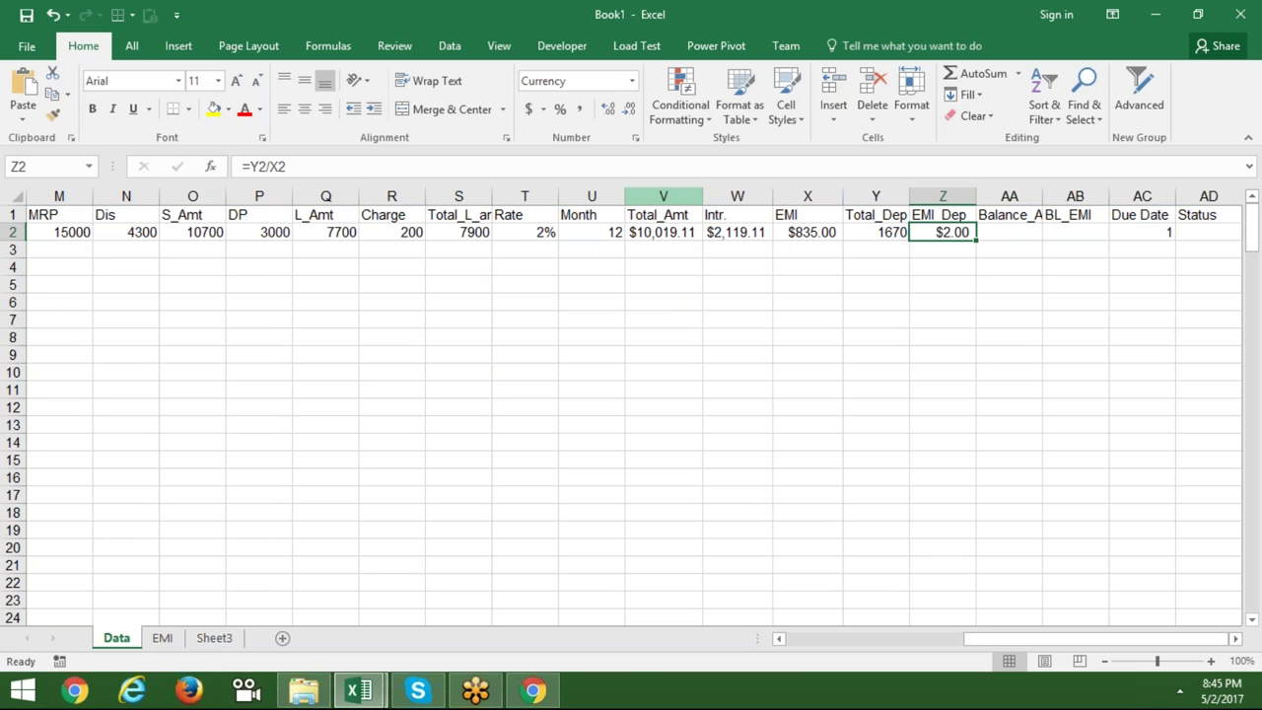
{"action": "left_click", "coordinate": [254, 165]}
{"action": "type", "text": "INT("}
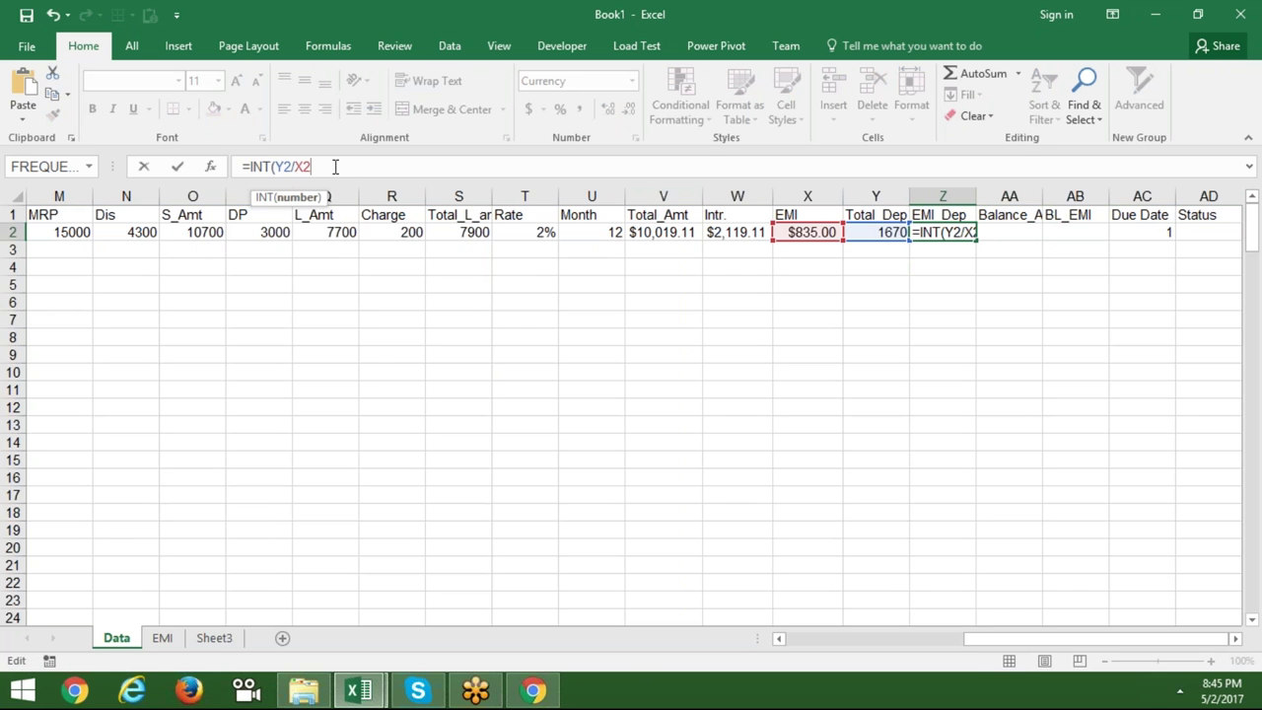
{"action": "type", "text": ")"}
{"action": "key", "text": "Return"}
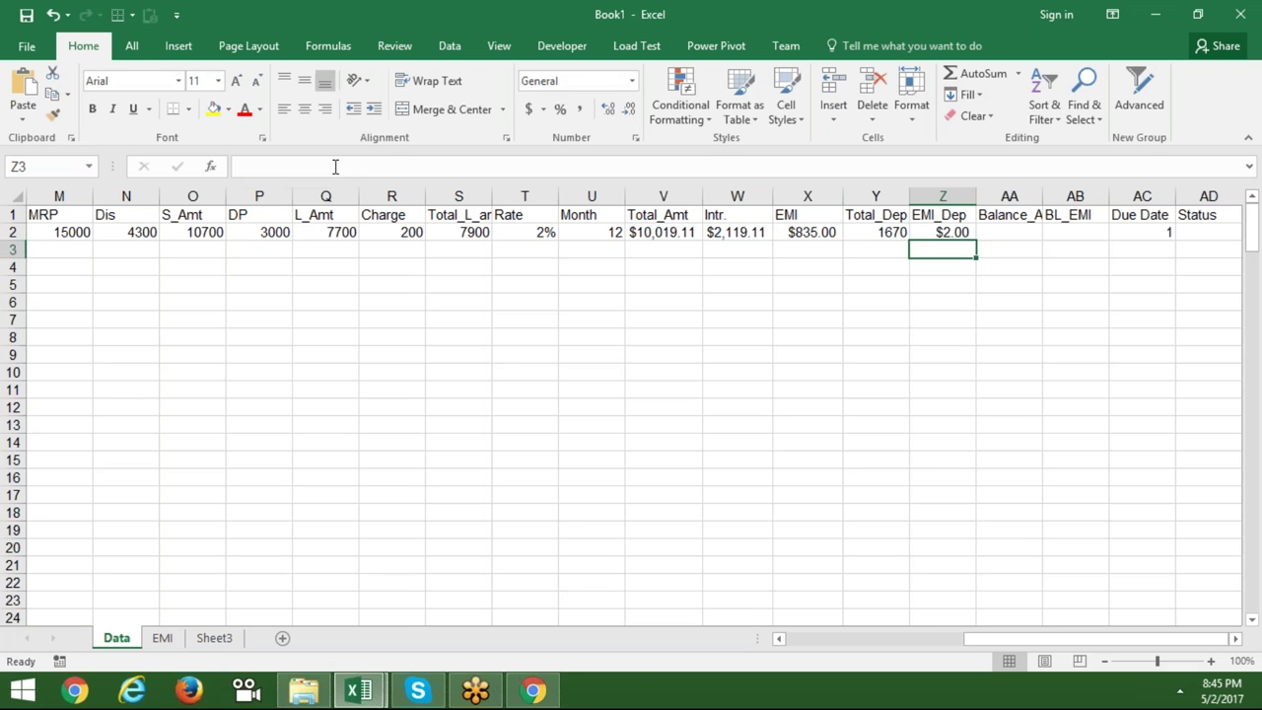
{"action": "key", "text": "Up"}
{"action": "key", "text": "ctrl+shift+asciitilde"}
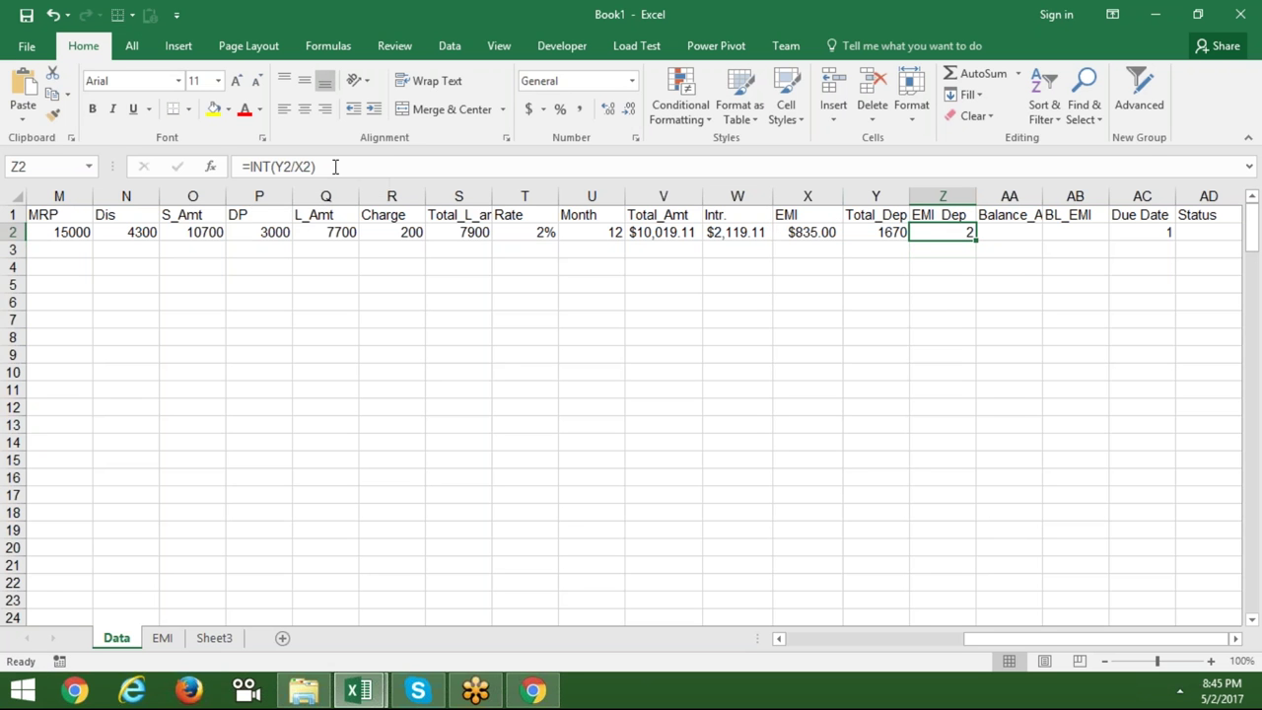
Step: Change the second Amt on the EMI sheet from 870 to 835, then check Total_Dep on Data
{"action": "left_click", "coordinate": [160, 639]}
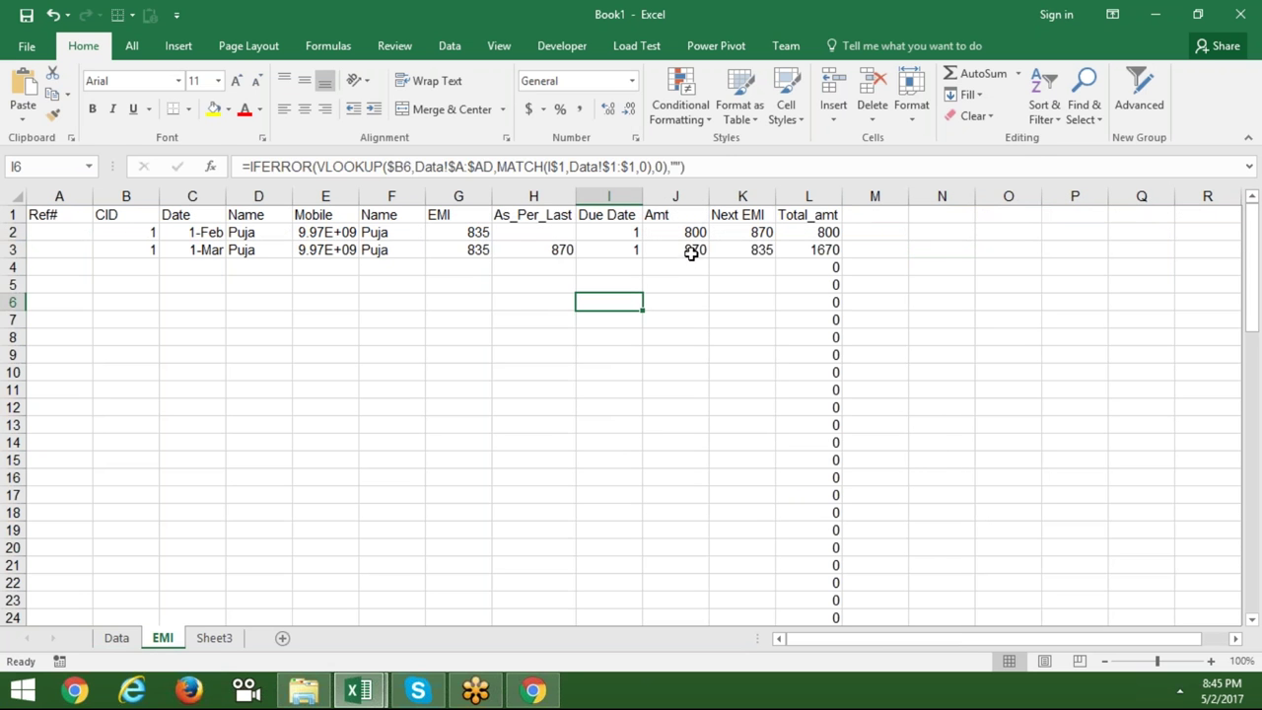
{"action": "left_click", "coordinate": [690, 253]}
{"action": "type", "text": "835"}
{"action": "key", "text": "Return"}
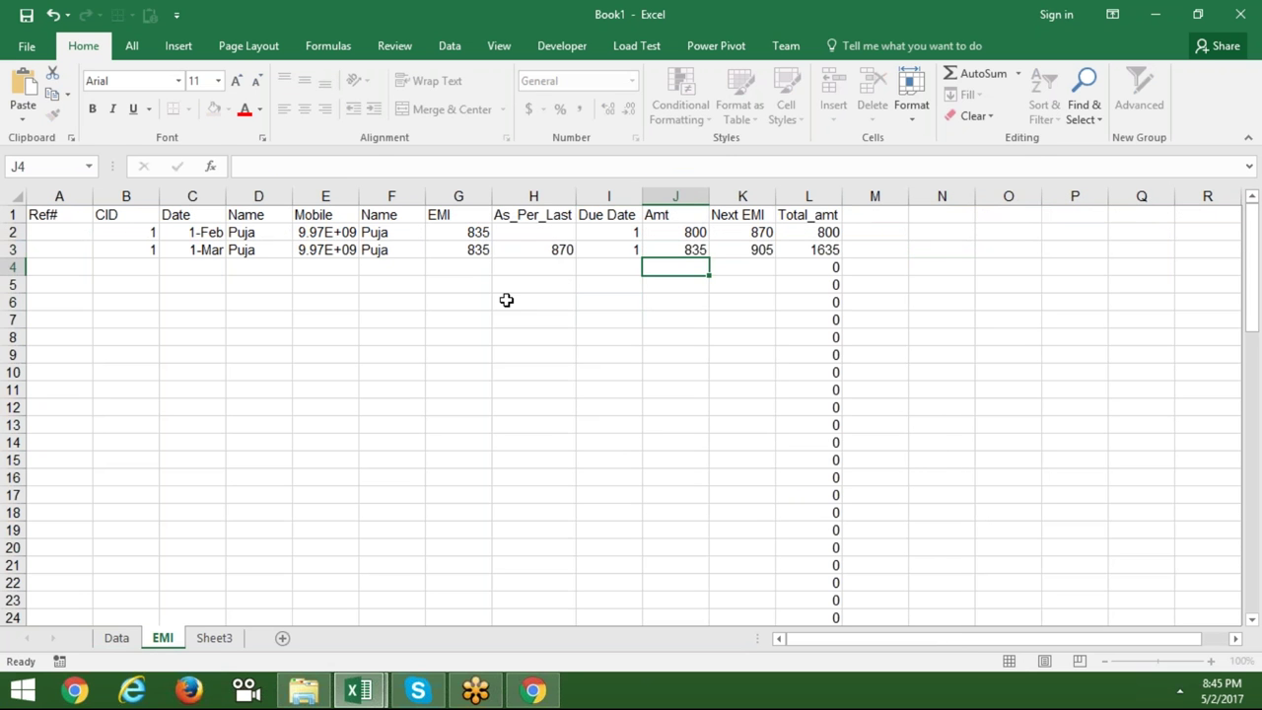
{"action": "left_click", "coordinate": [136, 633]}
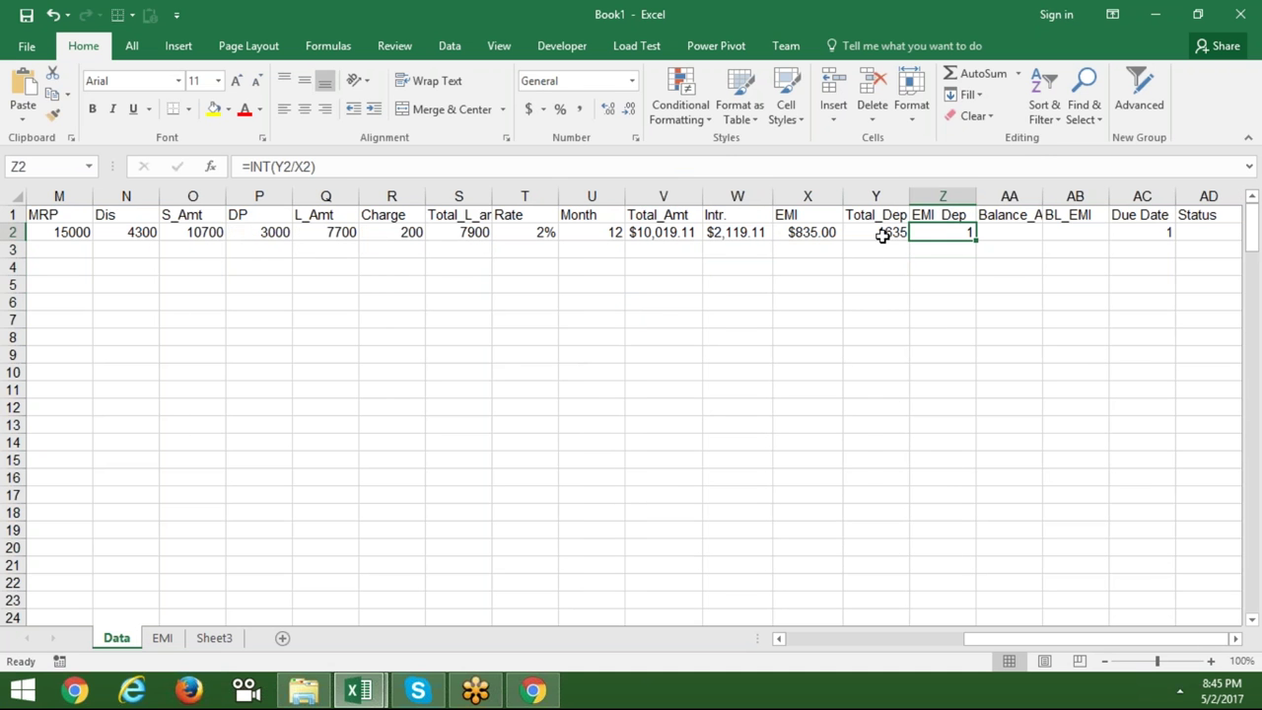
{"action": "left_click", "coordinate": [884, 235]}
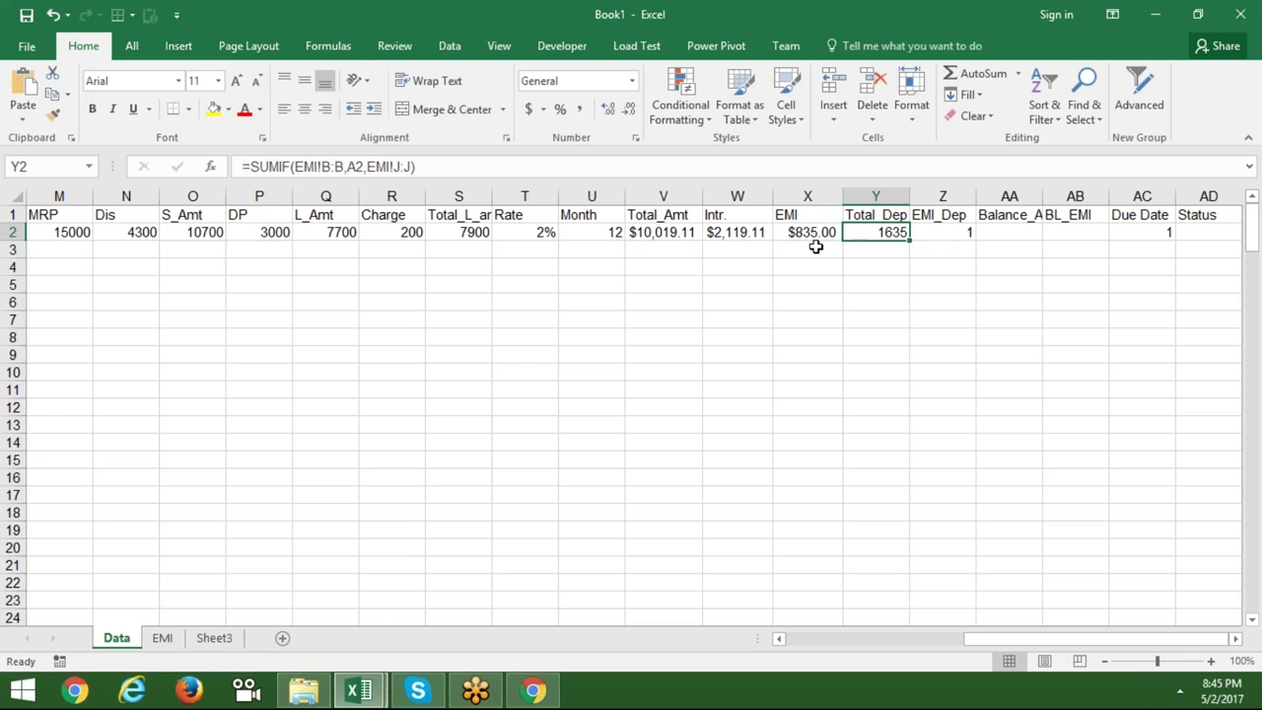
{"action": "left_click", "coordinate": [812, 234]}
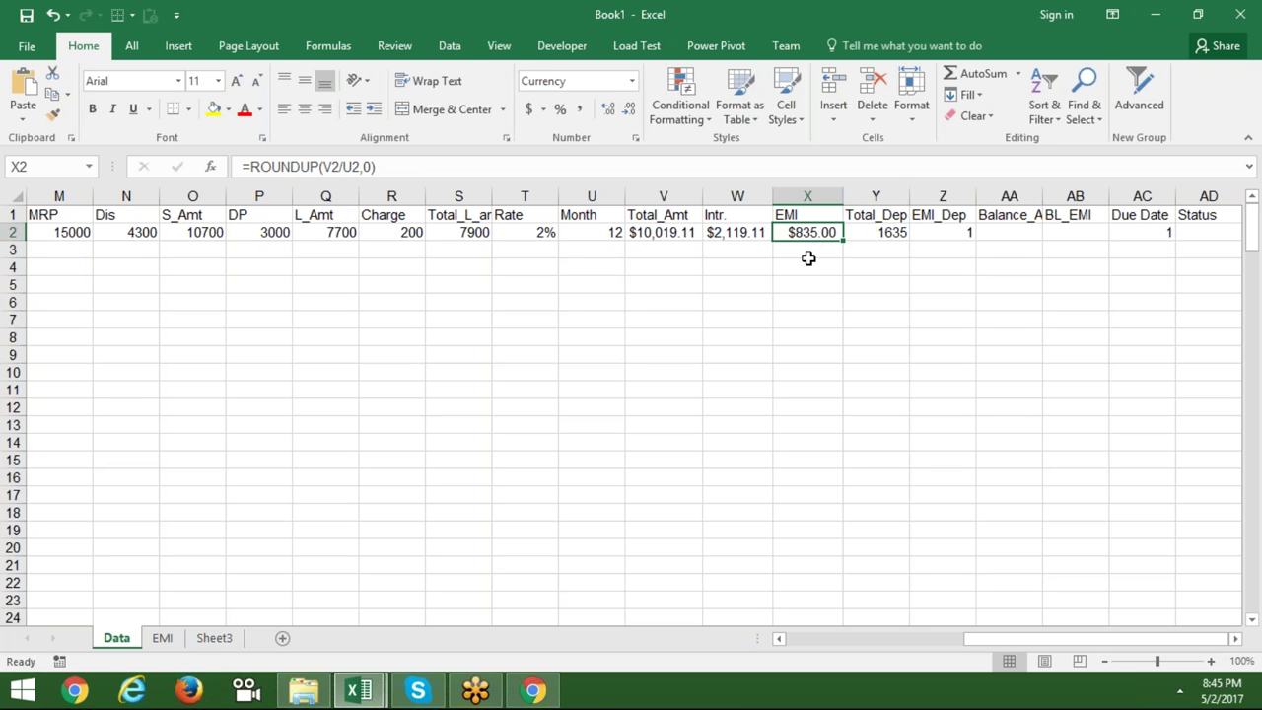
Step: Enter =V2-Y2 in AA2 so Balance_Amt shows $8,384.11
{"action": "left_click", "coordinate": [971, 231]}
{"action": "left_click", "coordinate": [1000, 228]}
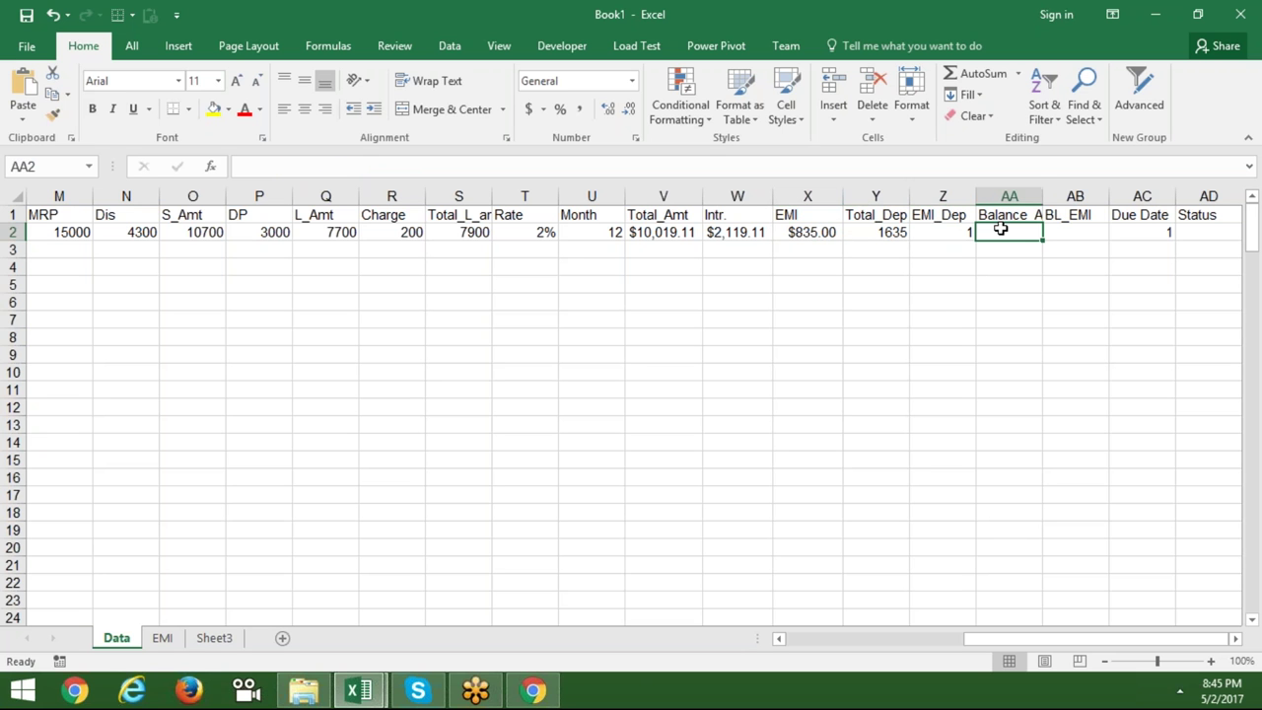
{"action": "type", "text": "="}
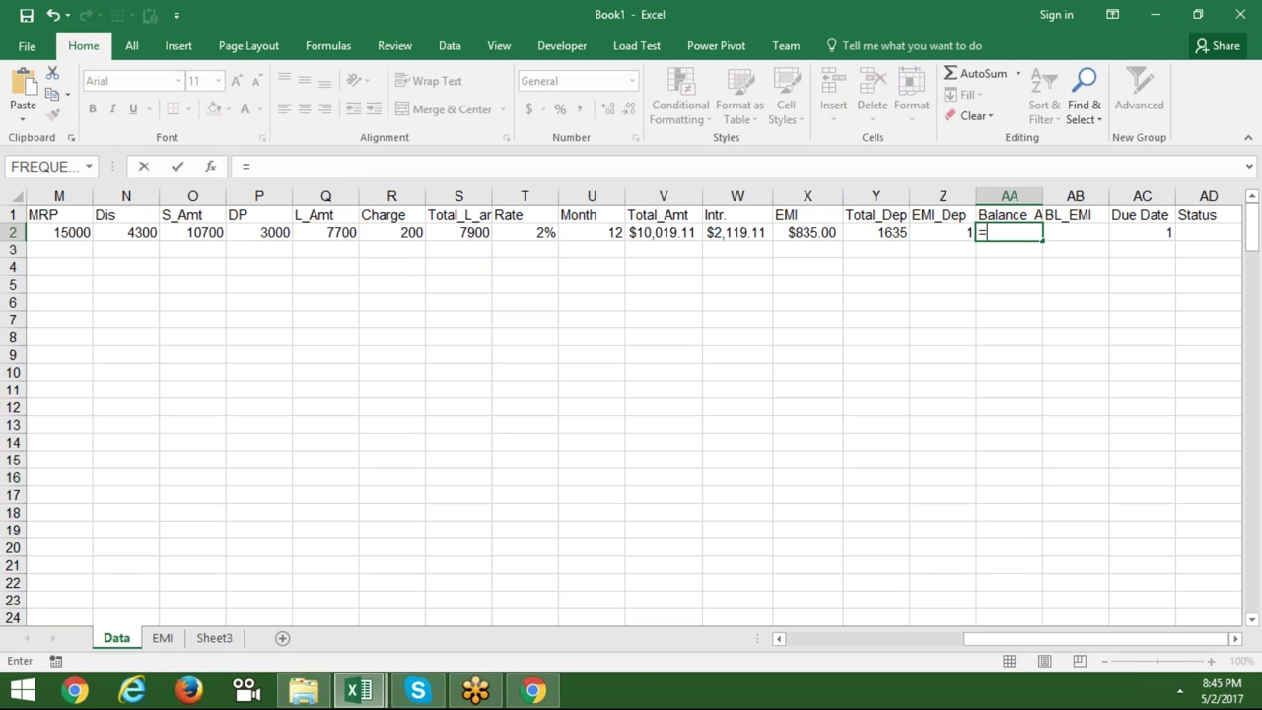
{"action": "left_click", "coordinate": [875, 232]}
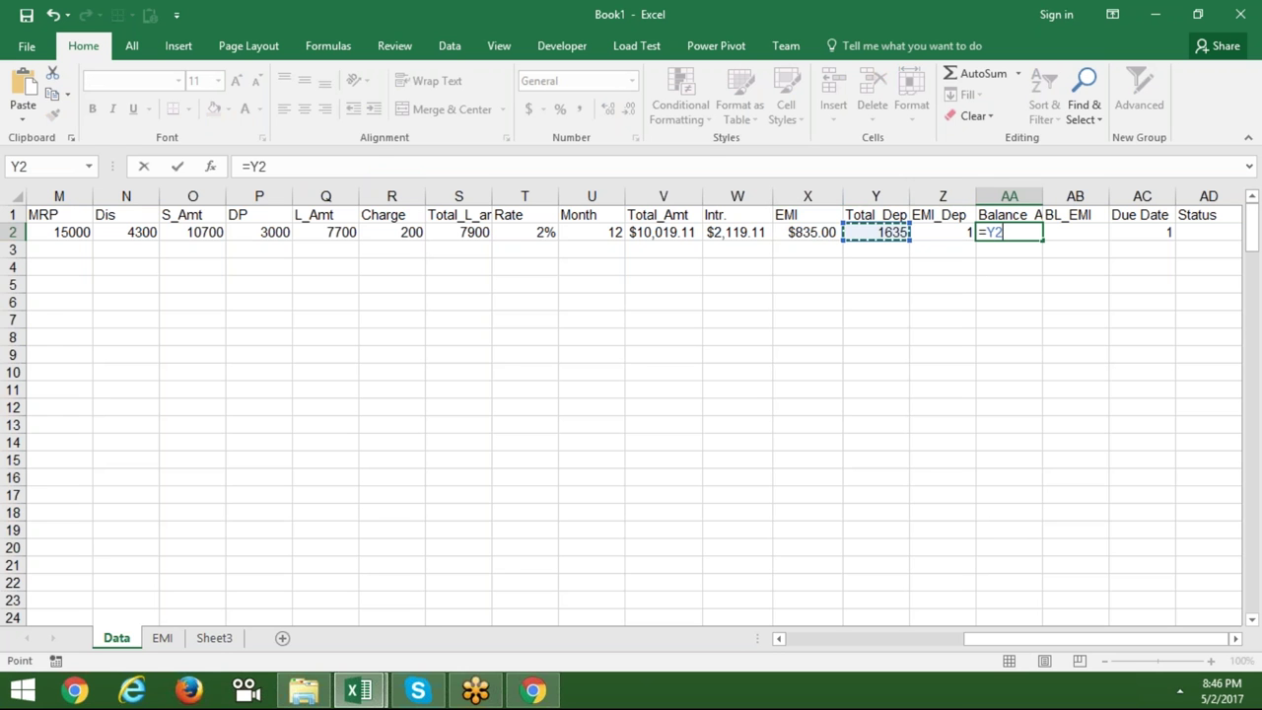
{"action": "key", "text": "Left"}
{"action": "key", "text": "Left"}
{"action": "key", "text": "Left"}
{"action": "type", "text": "-"}
Step: Enter =U2-Z2 in AB2 so BL_EMI shows 11 remaining months, then check Due Date
{"action": "key", "text": "Left"}
{"action": "key", "text": "Left"}
{"action": "key", "text": "Return"}
{"action": "key", "text": "Up"}
{"action": "key", "text": "Right"}
{"action": "type", "text": "="}
{"action": "key", "text": "Left"}
{"action": "key", "text": "Left"}
{"action": "key", "text": "Left"}
{"action": "key", "text": "Left"}
{"action": "key", "text": "Left"}
{"action": "key", "text": "Left"}
{"action": "key", "text": "Left"}
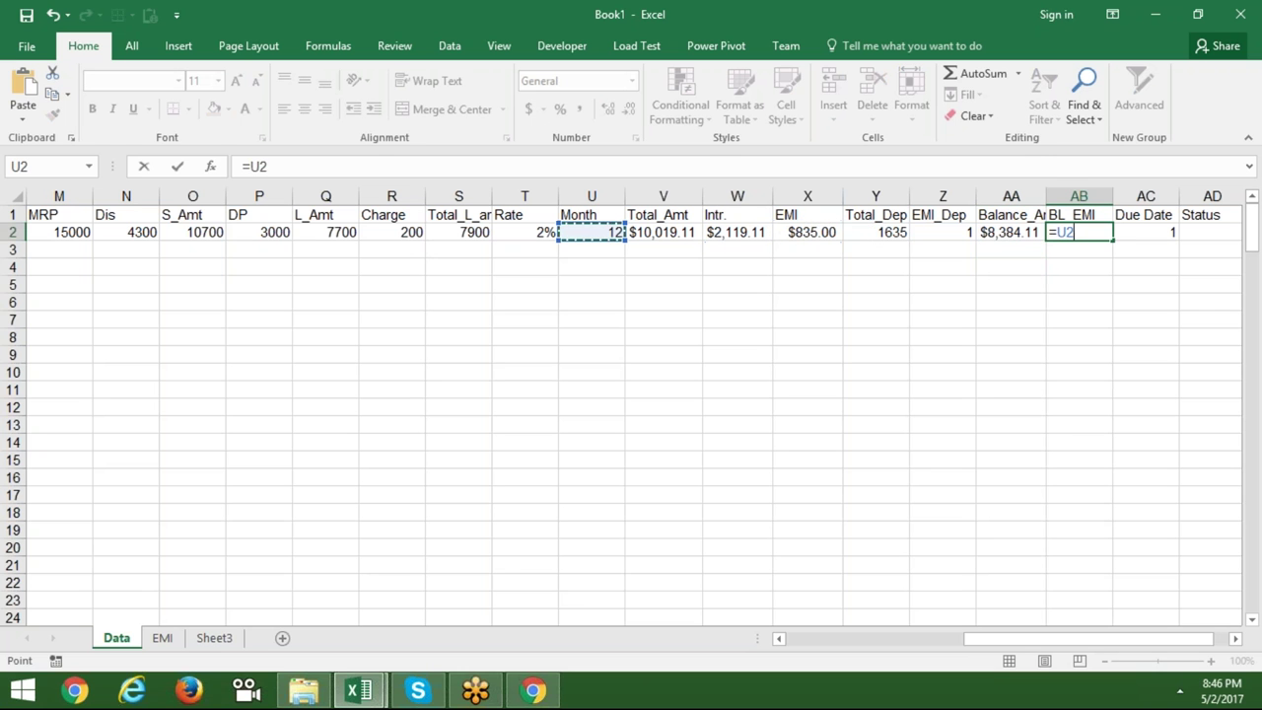
{"action": "type", "text": "-"}
{"action": "key", "text": "Left"}
{"action": "key", "text": "Left"}
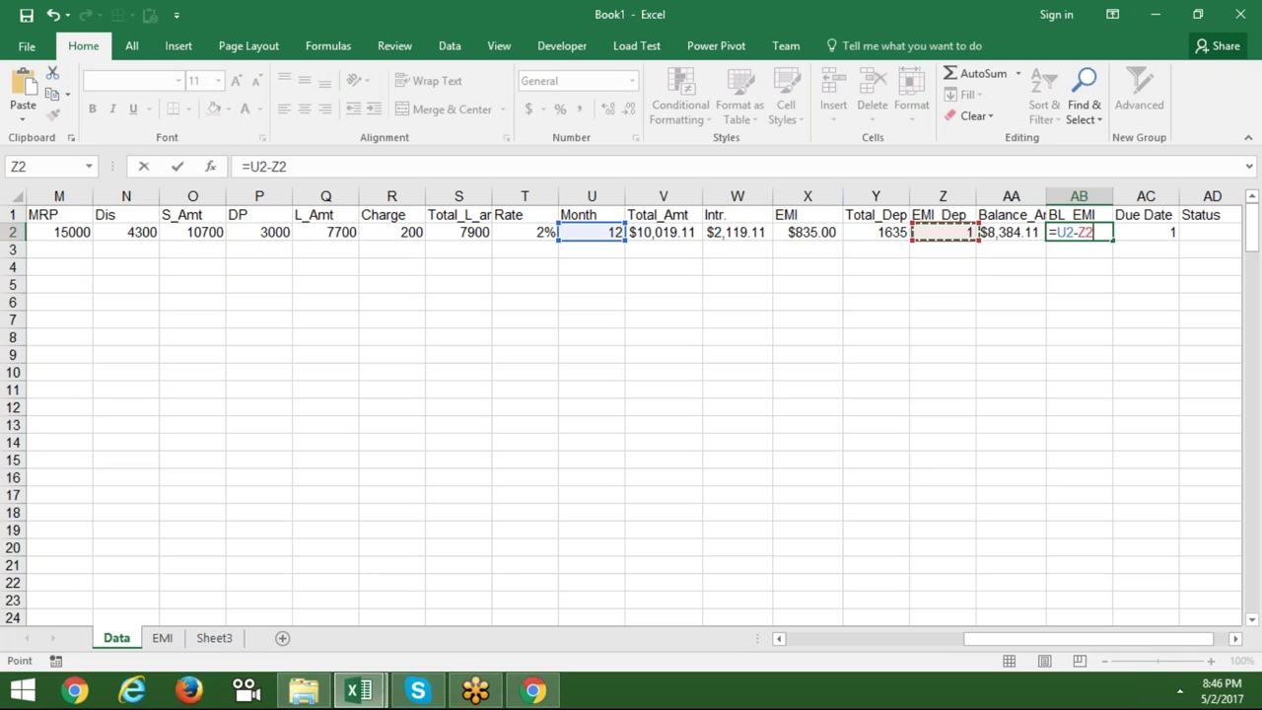
{"action": "key", "text": "Return"}
{"action": "key", "text": "Up"}
{"action": "key", "text": "Right"}
{"action": "key", "text": "Right"}
{"action": "key", "text": "Right"}
{"action": "key", "text": "Left"}
{"action": "key", "text": "Left"}
{"action": "key", "text": "Left"}
{"action": "key", "text": "Right"}
{"action": "key", "text": "Right"}
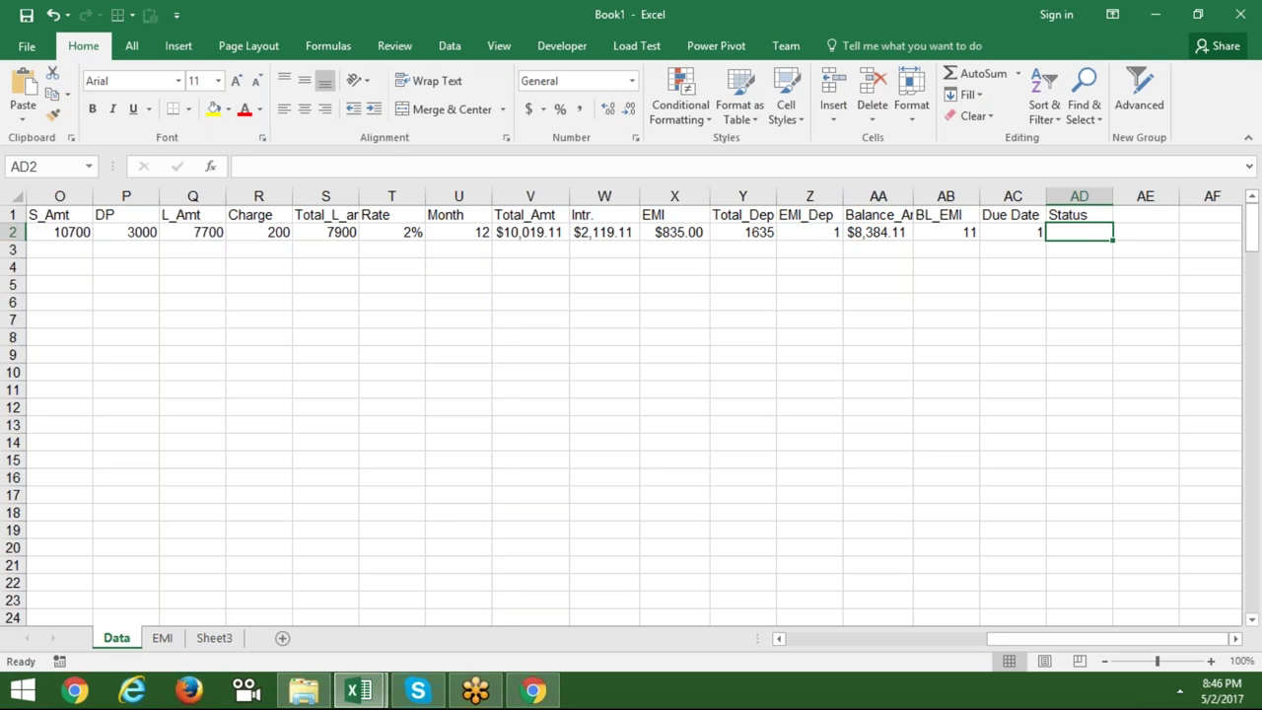
Step: Start a status key beside Status with label N and counts 3 and 1
{"action": "key", "text": "Right"}
{"action": "key", "text": "Right"}
{"action": "key", "text": "Left"}
{"action": "type", "text": "N"}
{"action": "key", "text": "Tab"}
{"action": "type", "text": "3"}
{"action": "key", "text": "Tab"}
{"action": "type", "text": "1"}
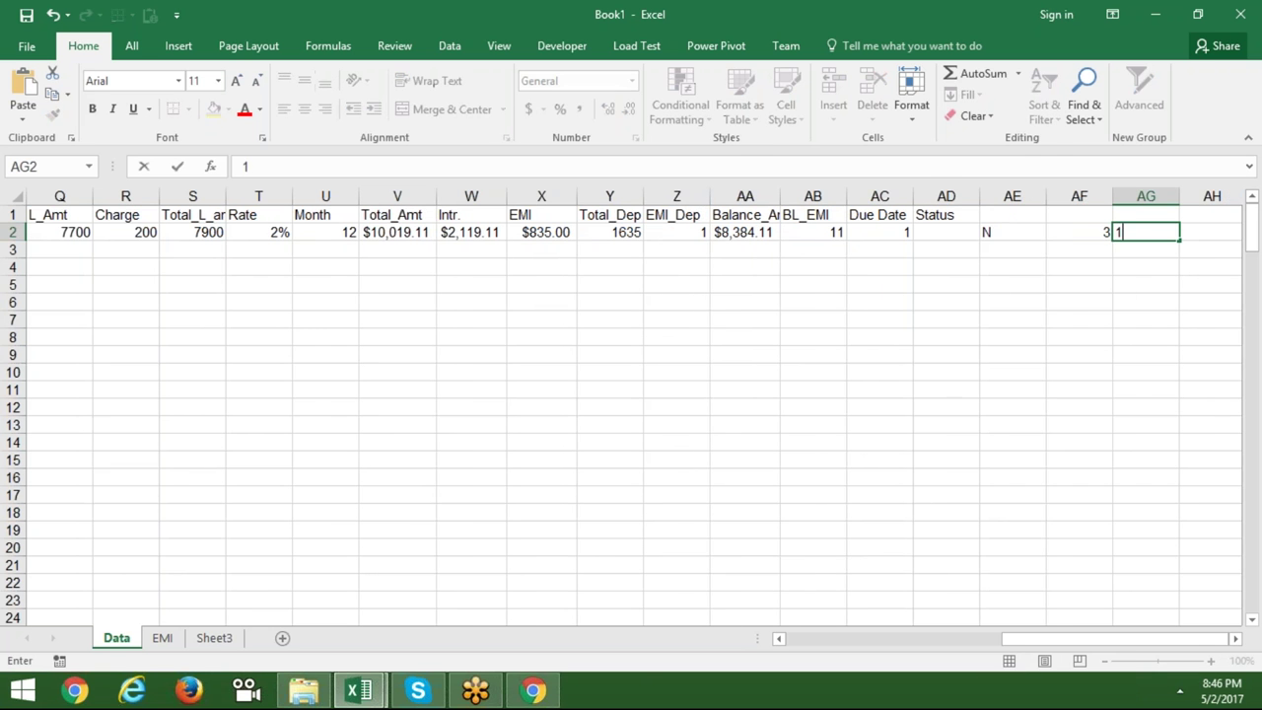
{"action": "key", "text": "Tab"}
{"action": "key", "text": "Left"}
{"action": "key", "text": "Left"}
{"action": "key", "text": "Left"}
{"action": "key", "text": "shift+Right"}
{"action": "key", "text": "shift+Right"}
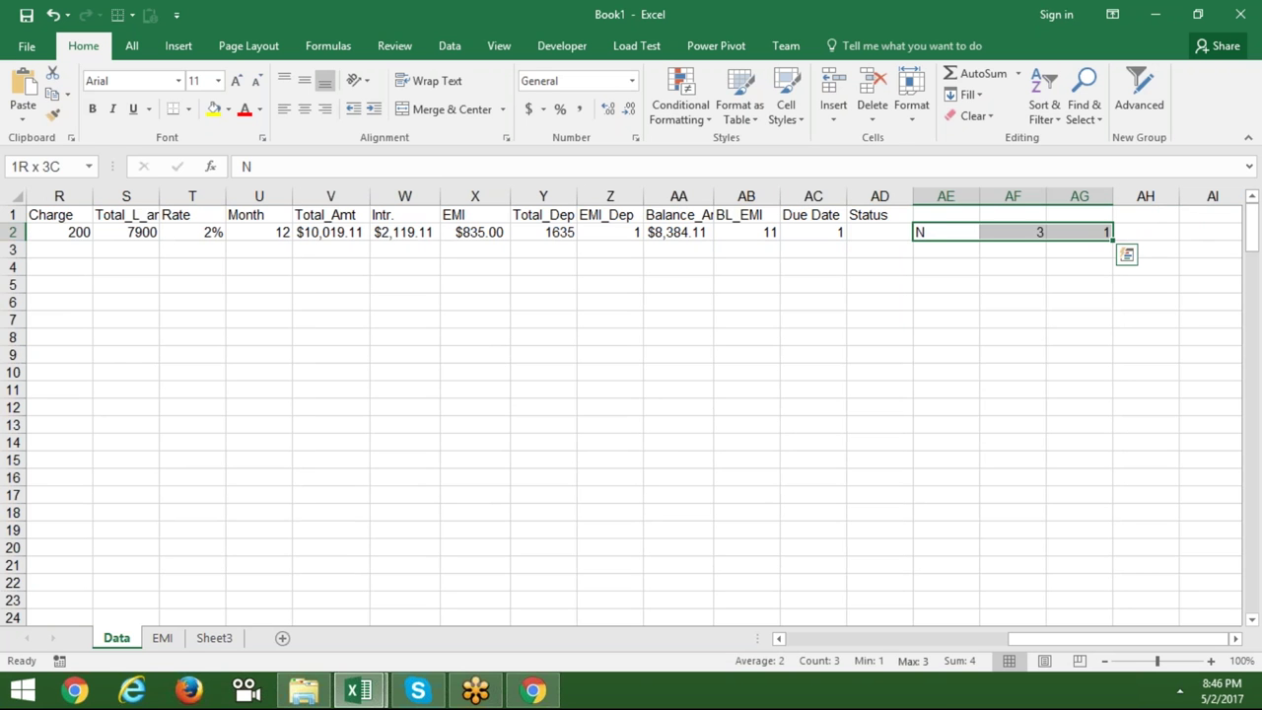
{"action": "key", "text": "shift+Left"}
Step: Add key rows R with count 0 and C with count 0
{"action": "key", "text": "Down"}
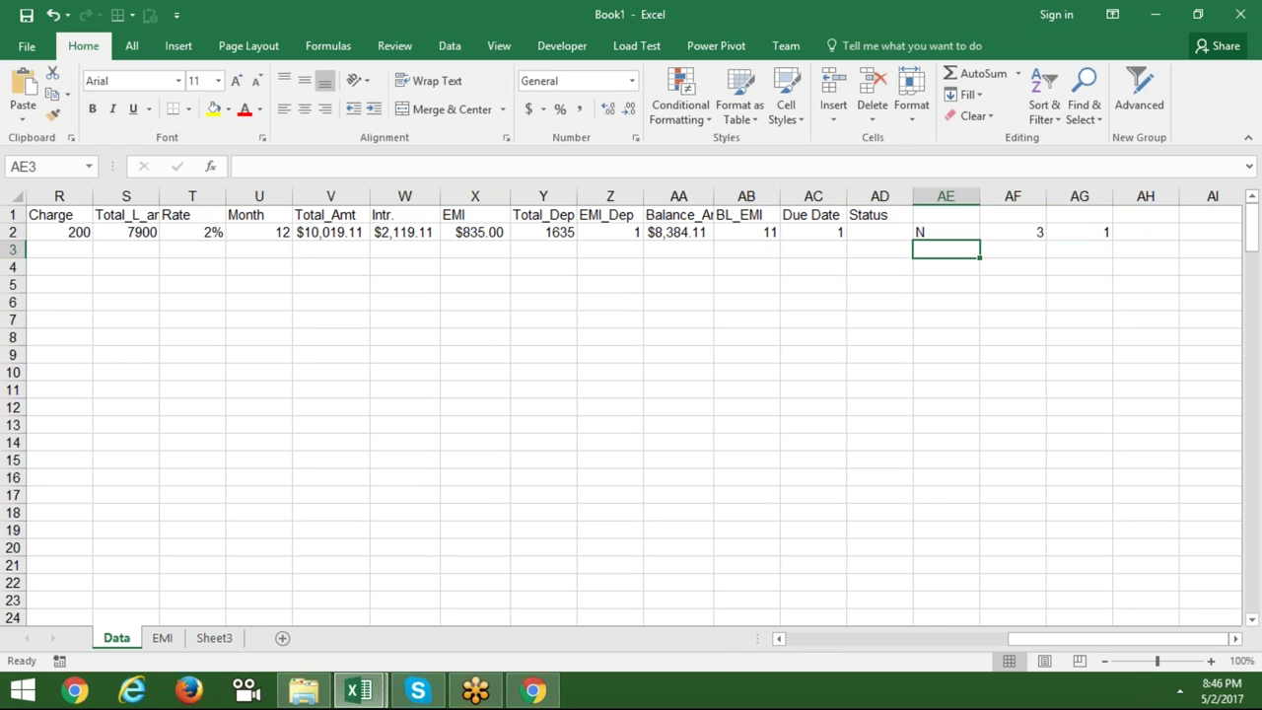
{"action": "type", "text": "R"}
{"action": "key", "text": "Tab"}
{"action": "type", "text": "0"}
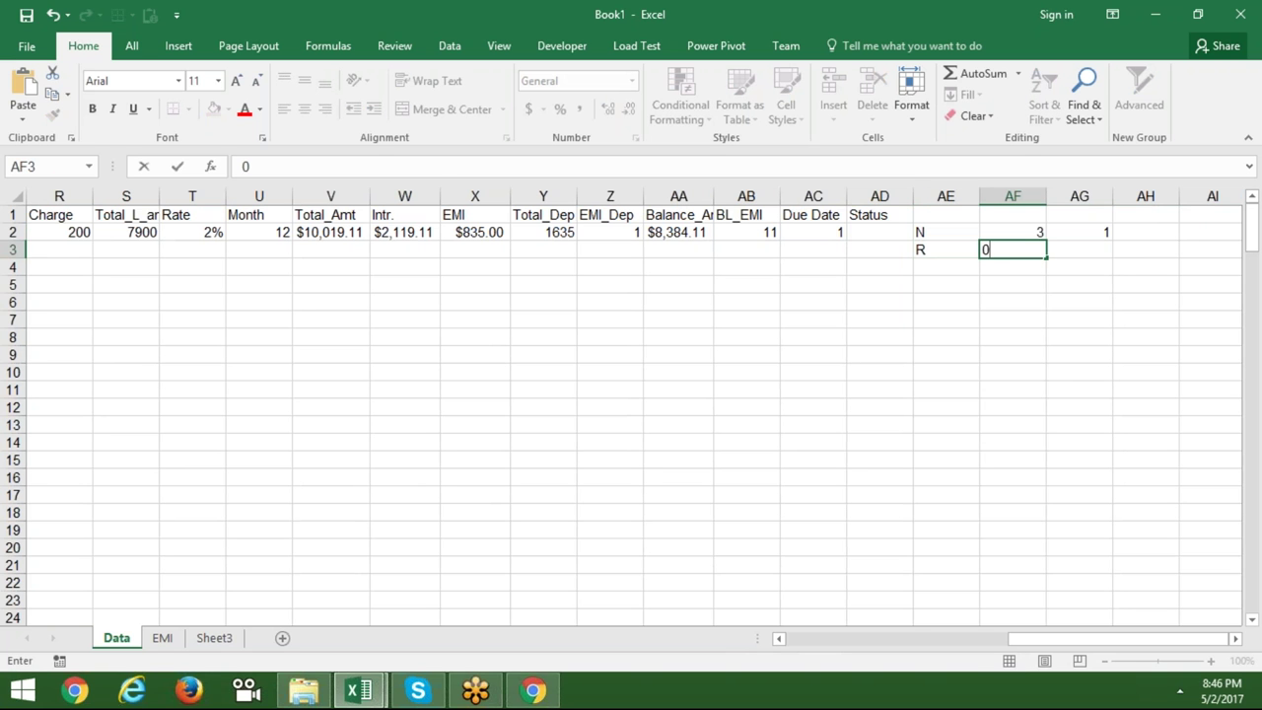
{"action": "key", "text": "Return"}
{"action": "left_click", "coordinate": [946, 268]}
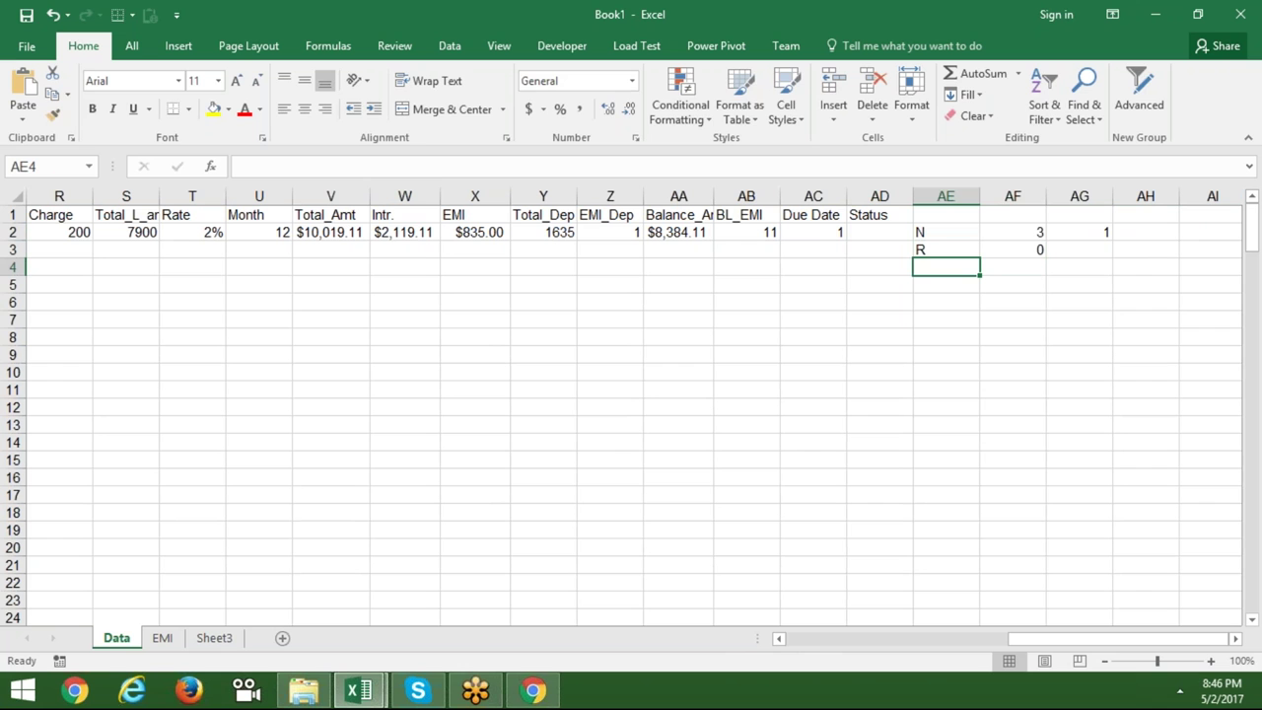
{"action": "type", "text": "C"}
{"action": "key", "text": "Tab"}
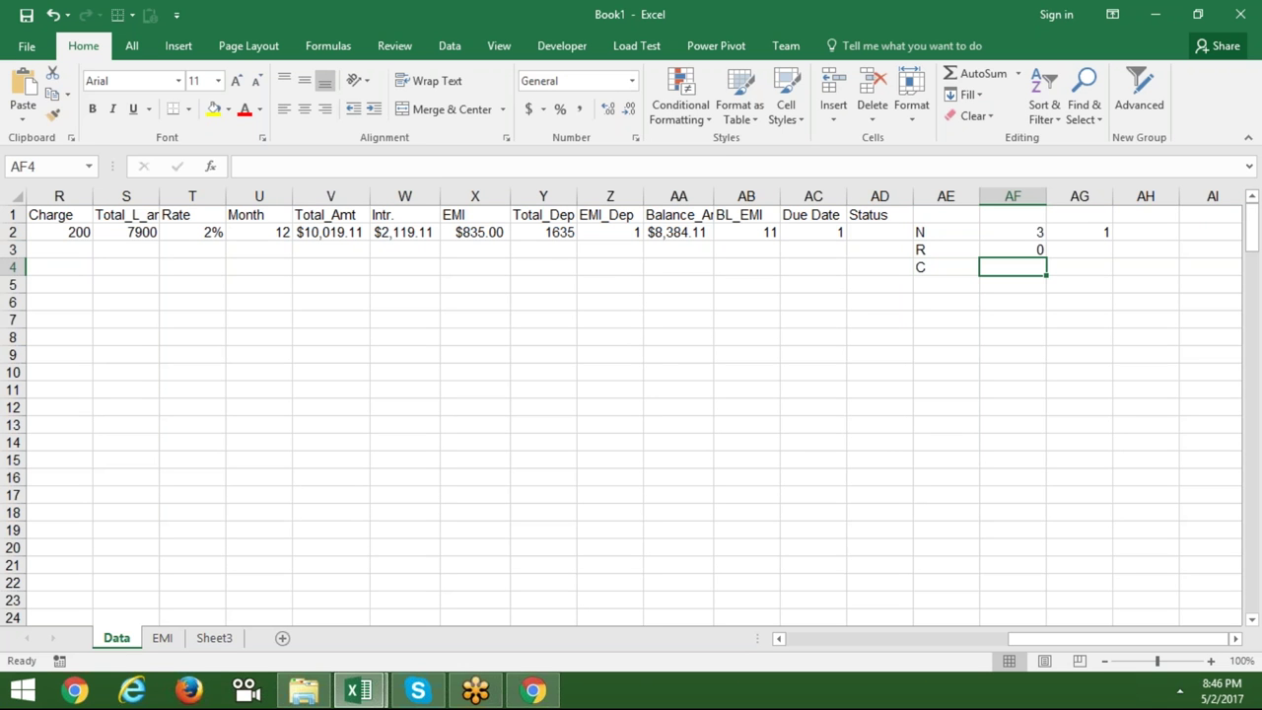
{"action": "type", "text": "0"}
{"action": "key", "text": "Left"}
Step: Begin a new formula in the Status cell AD2
{"action": "key", "text": "Up"}
{"action": "key", "text": "Up"}
{"action": "key", "text": "Left"}
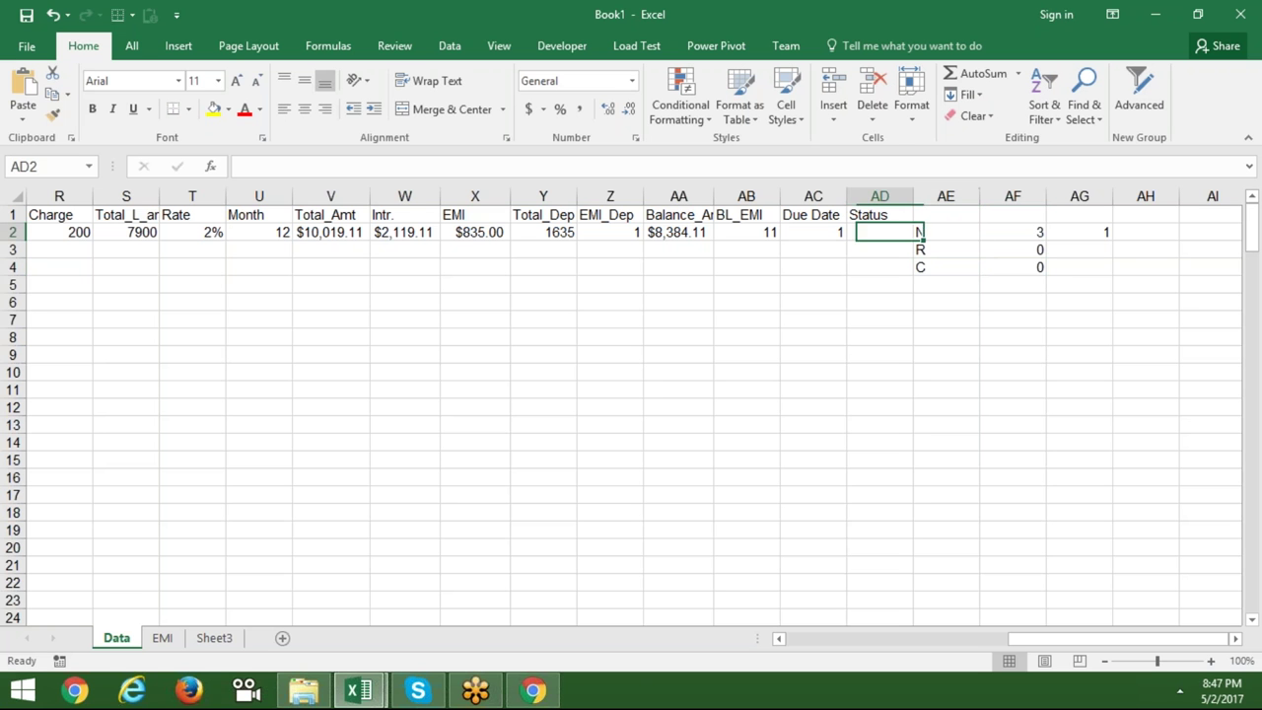
{"action": "type", "text": "="}
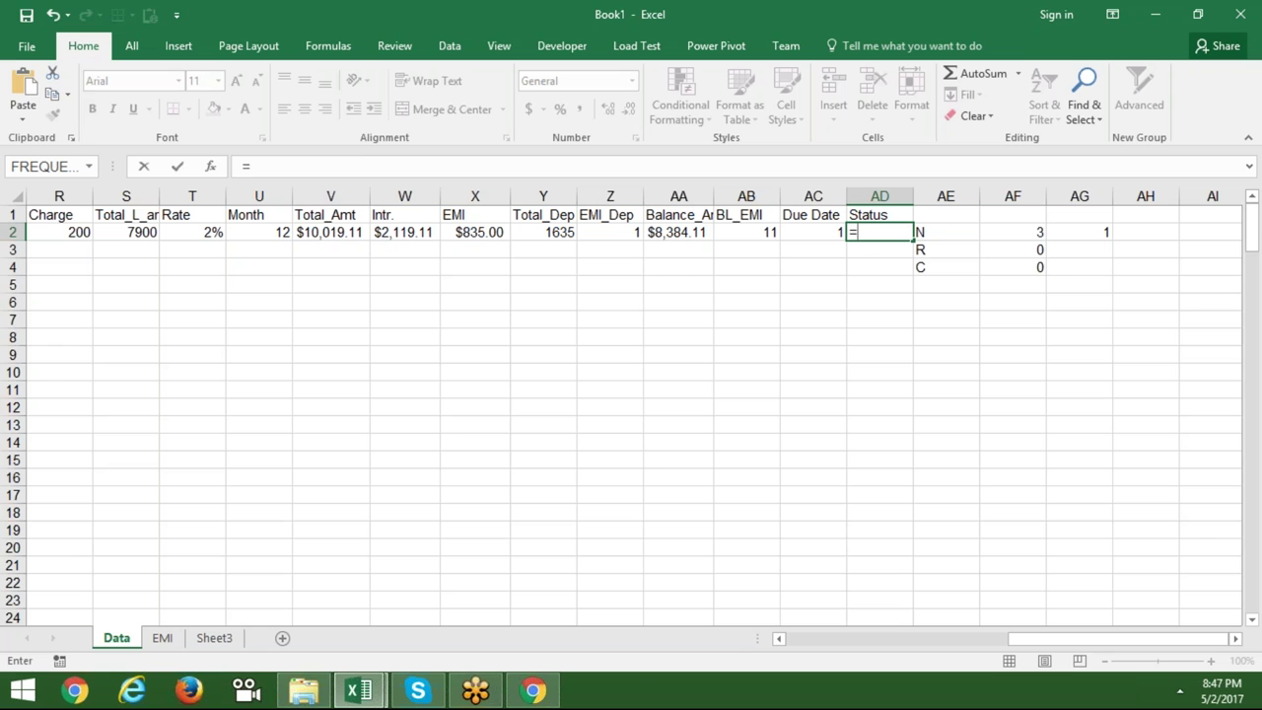
Step: Enter =DATEDIF(B2,TODAY(),"M") in AD2 to count months since the start date
{"action": "type", "text": "date"}
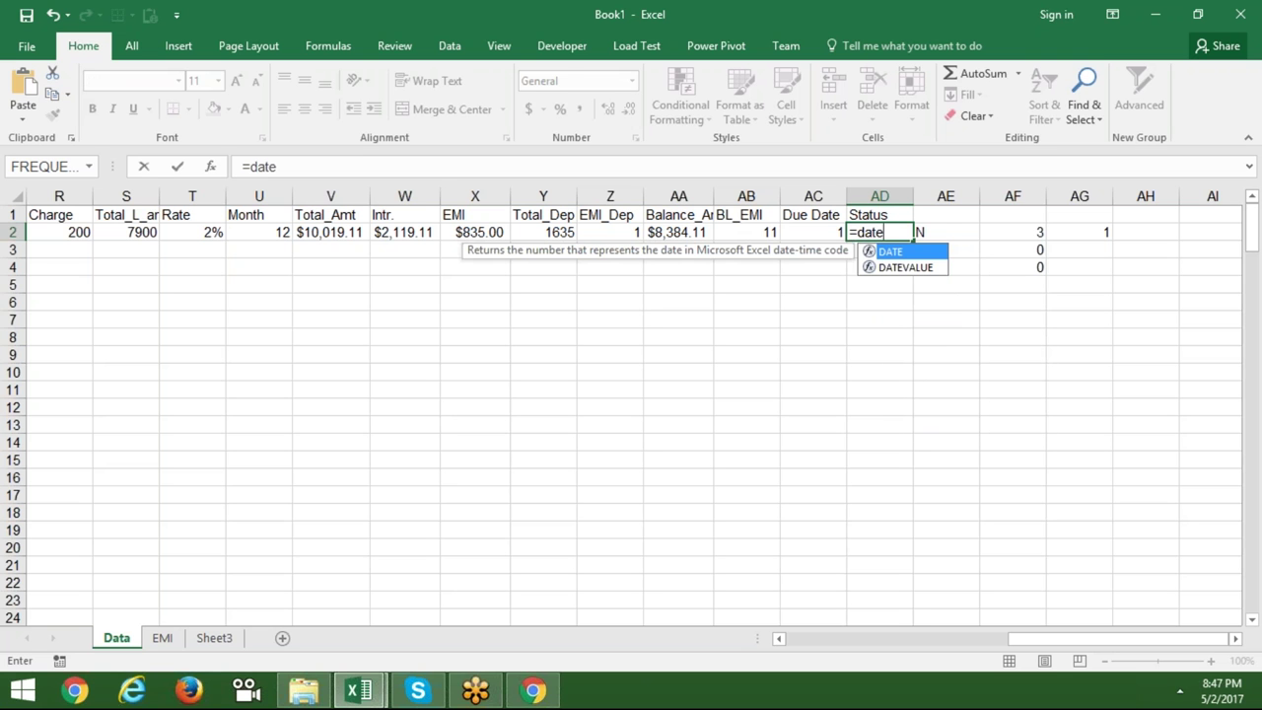
{"action": "type", "text": "if"}
{"action": "key", "text": "BackSpace"}
{"action": "key", "text": "BackSpace"}
{"action": "type", "text": "d"}
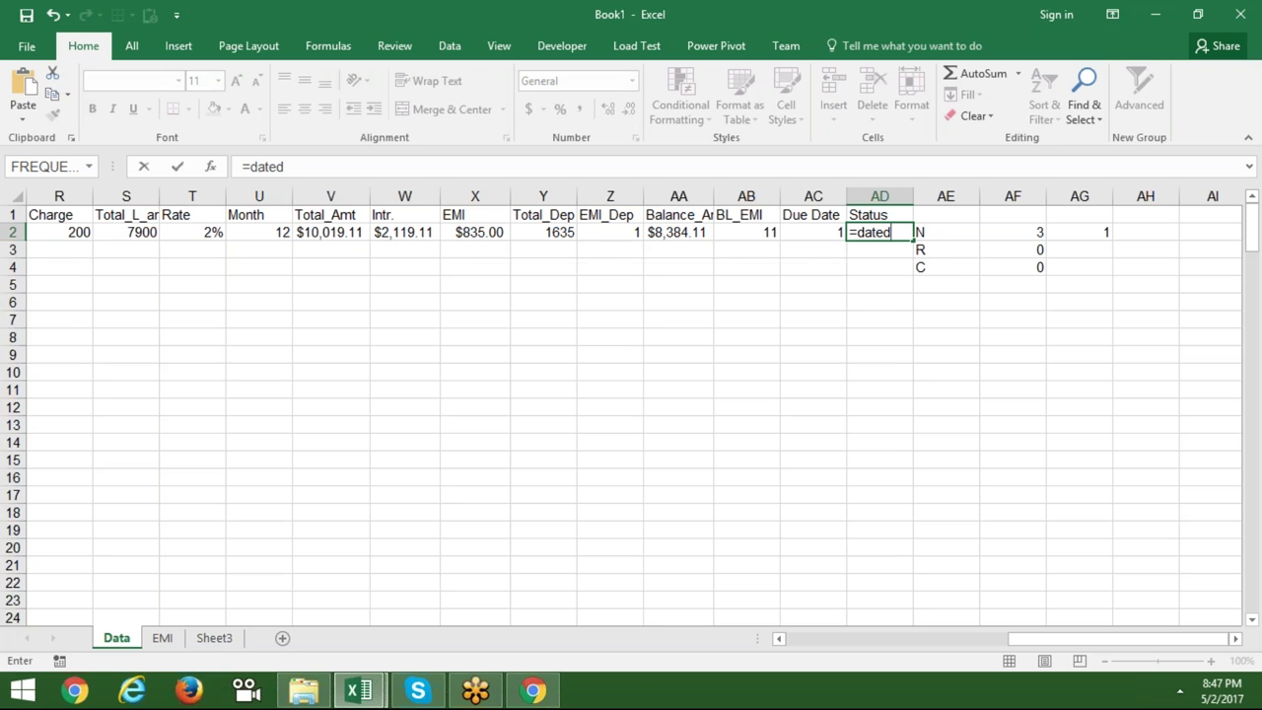
{"action": "type", "text": "if"}
{"action": "type", "text": "("}
{"action": "key", "text": "Left"}
{"action": "key", "text": "Left"}
{"action": "key", "text": "Left"}
{"action": "key", "text": "Left"}
{"action": "key", "text": "Left"}
{"action": "key", "text": "Left"}
{"action": "key", "text": "Left"}
{"action": "key", "text": "Left"}
{"action": "key", "text": "Left"}
{"action": "key", "text": "Left"}
{"action": "key", "text": "Left"}
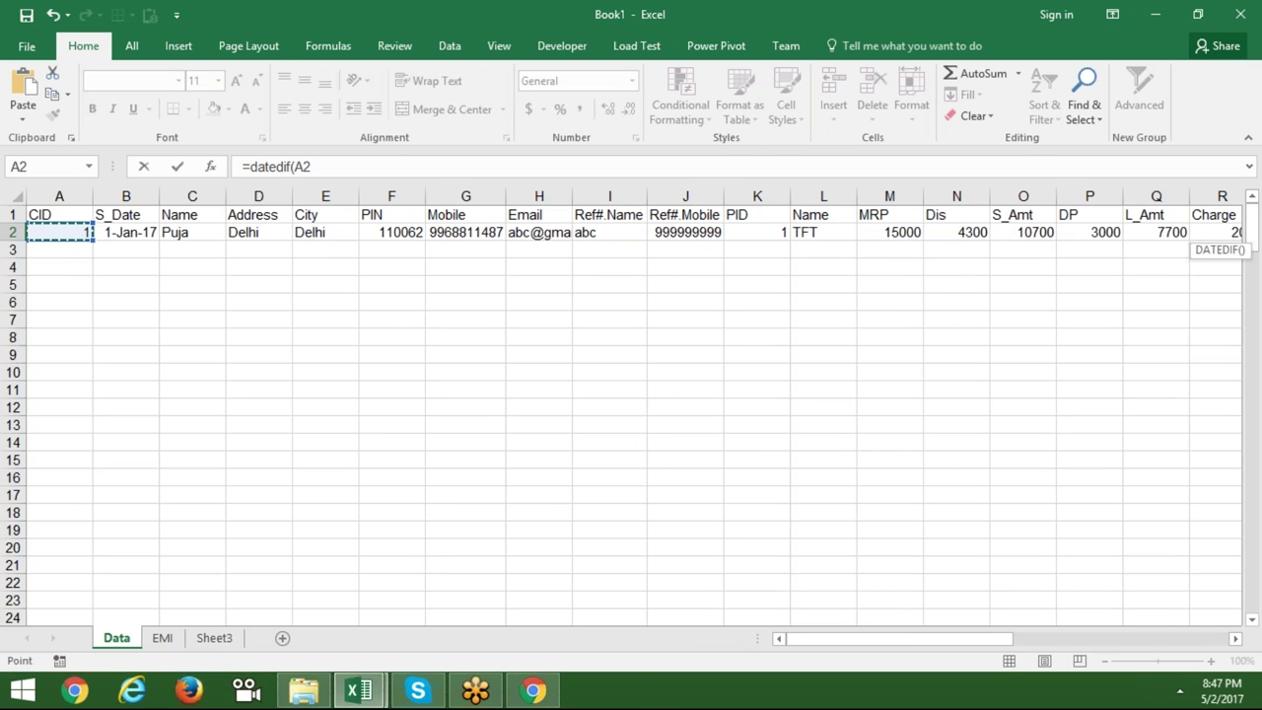
{"action": "key", "text": "Right"}
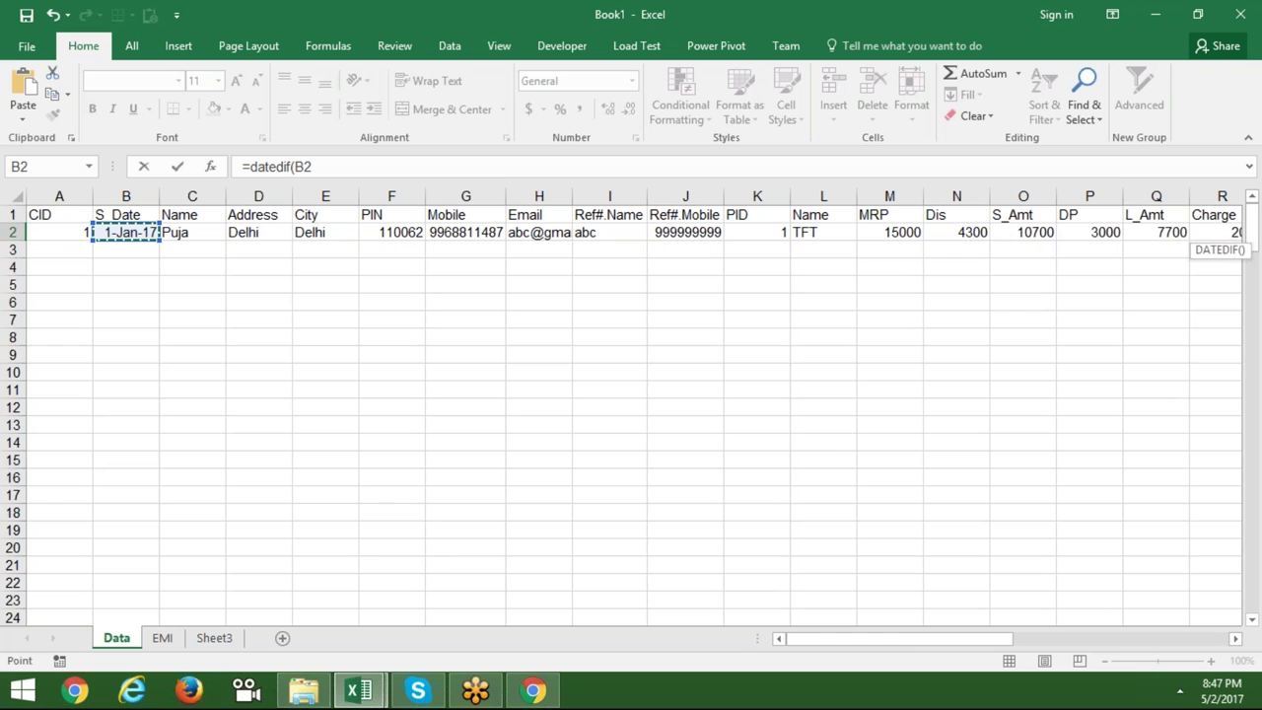
{"action": "type", "text": ",t"}
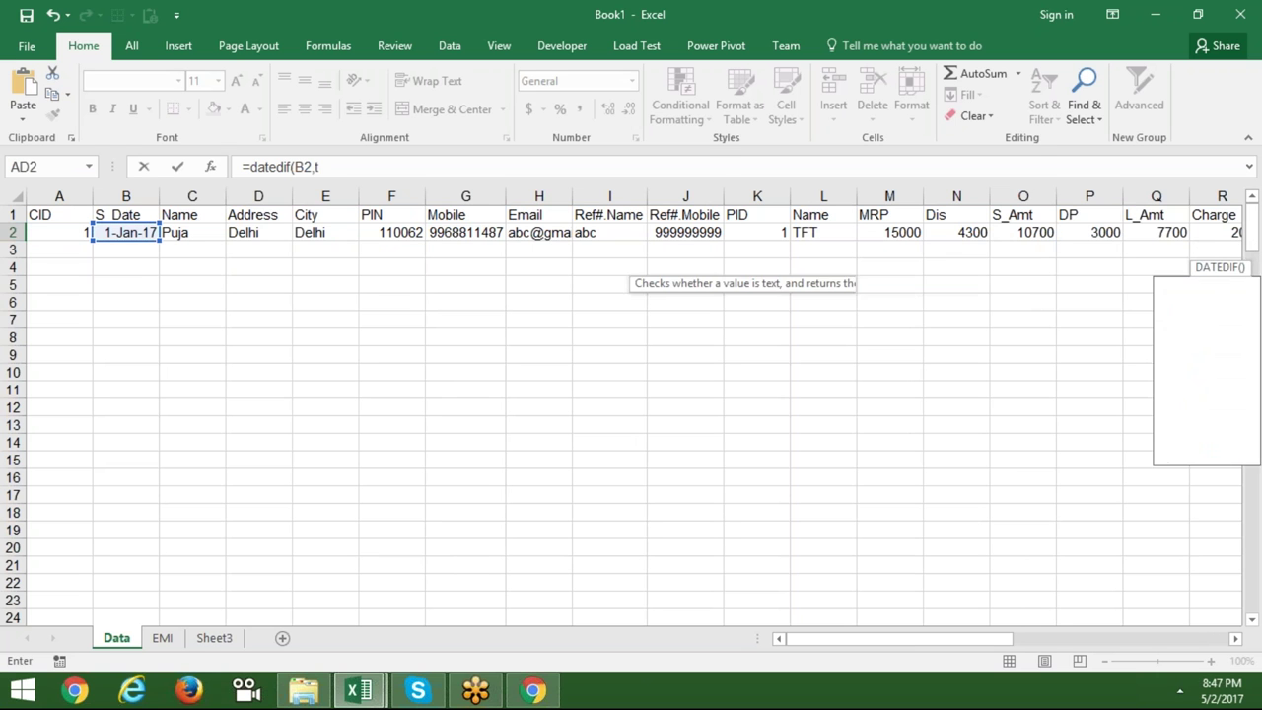
{"action": "type", "text": "oday(),"}
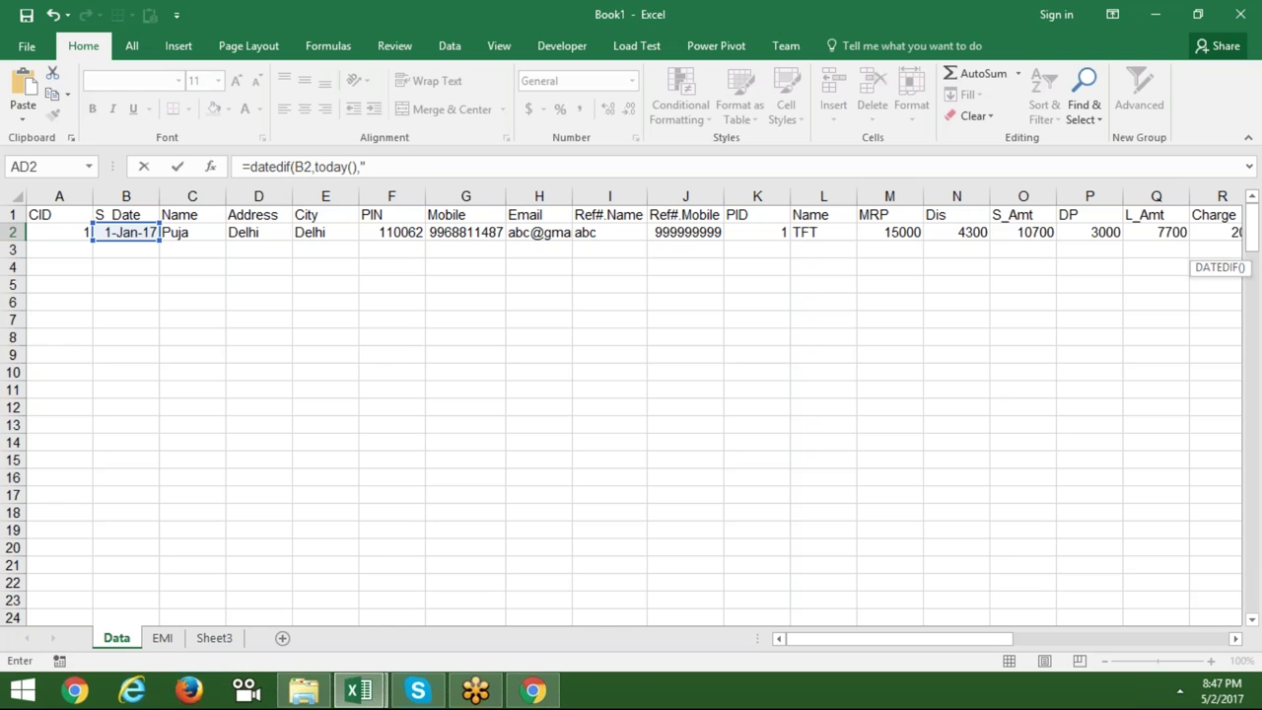
{"action": "type", "text": "M"}
{"action": "type", "text": ")"}
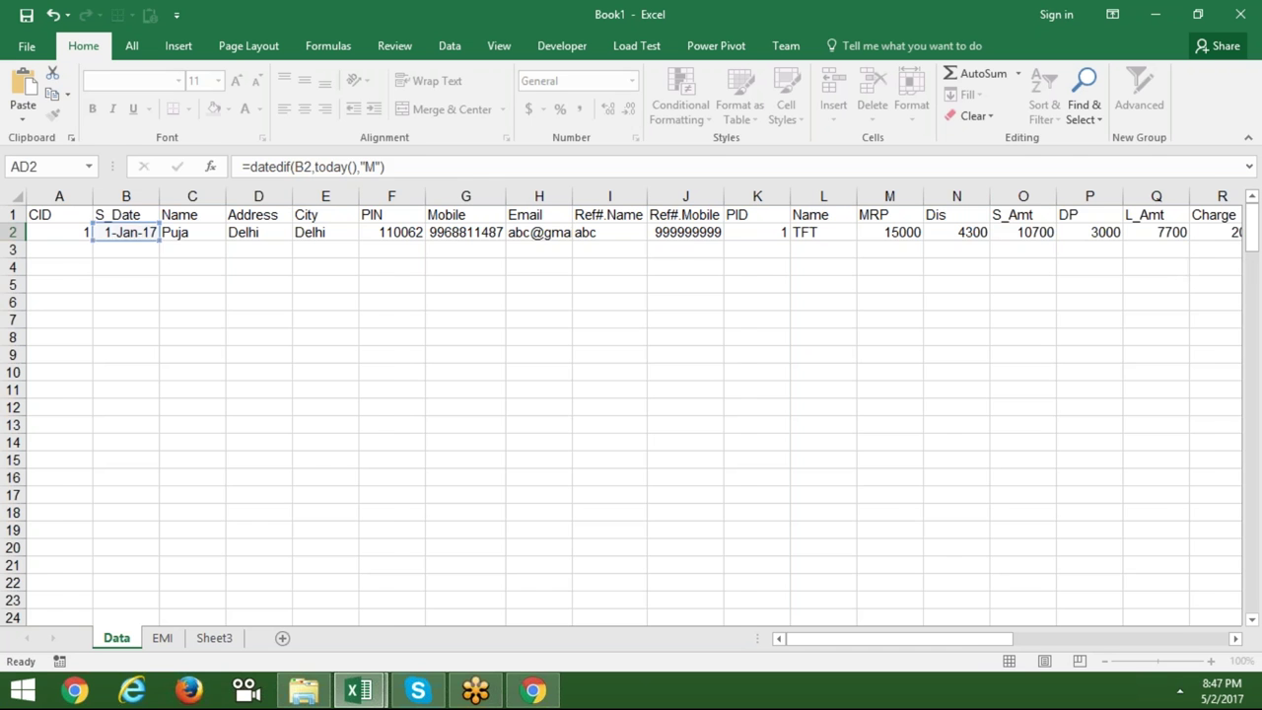
{"action": "key", "text": "Return"}
Step: Extend the Status formula to compare the months elapsed with EMI_Dep in Z2
{"action": "left_click", "coordinate": [1146, 232]}
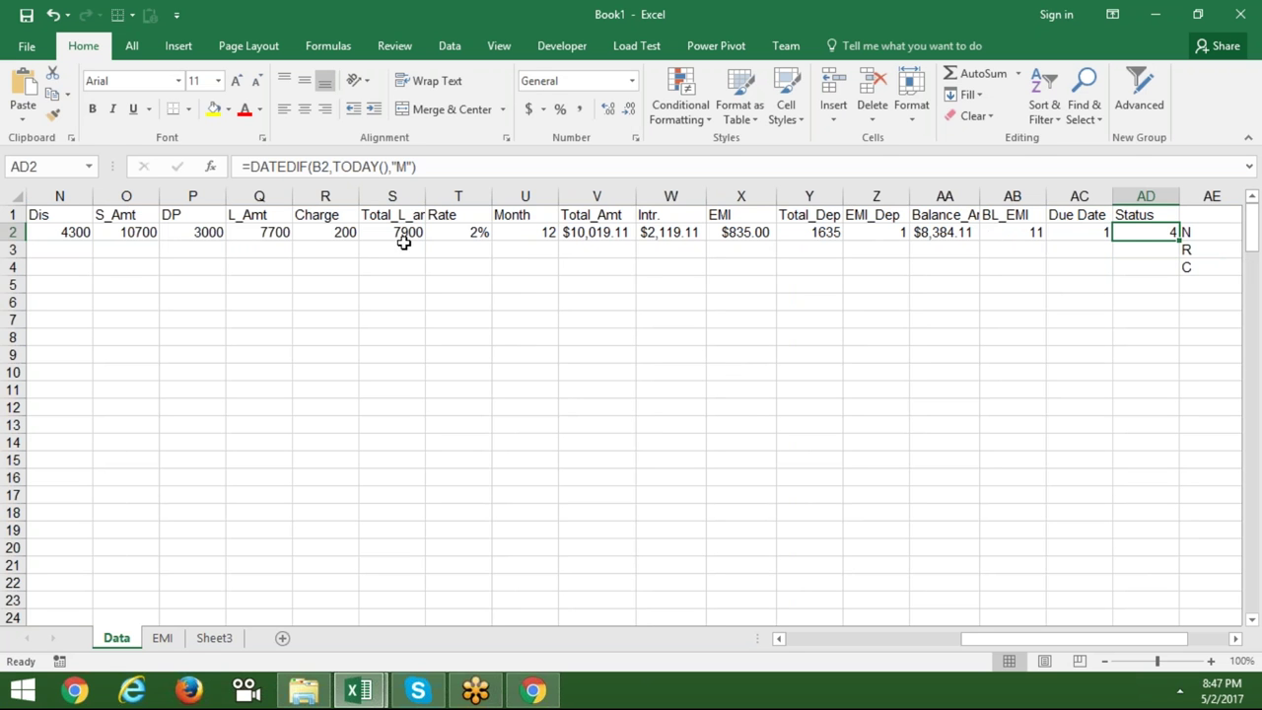
{"action": "left_click", "coordinate": [251, 167]}
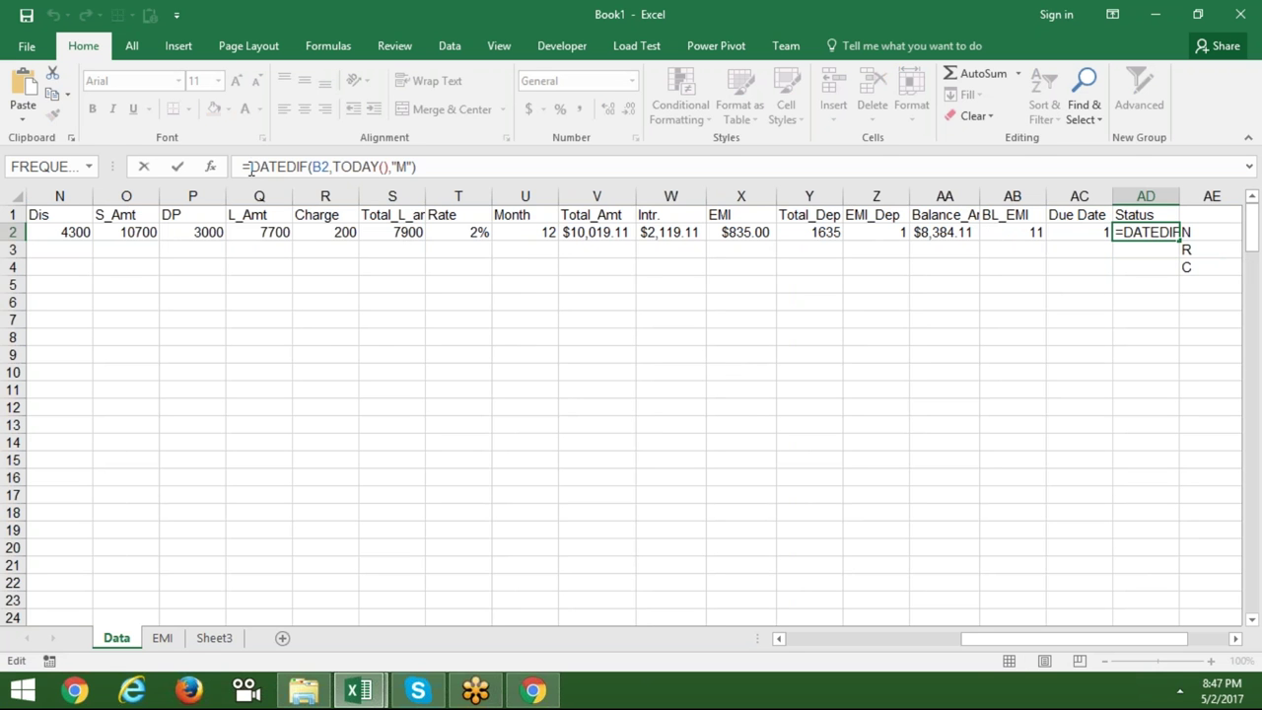
{"action": "type", "text": "IF("}
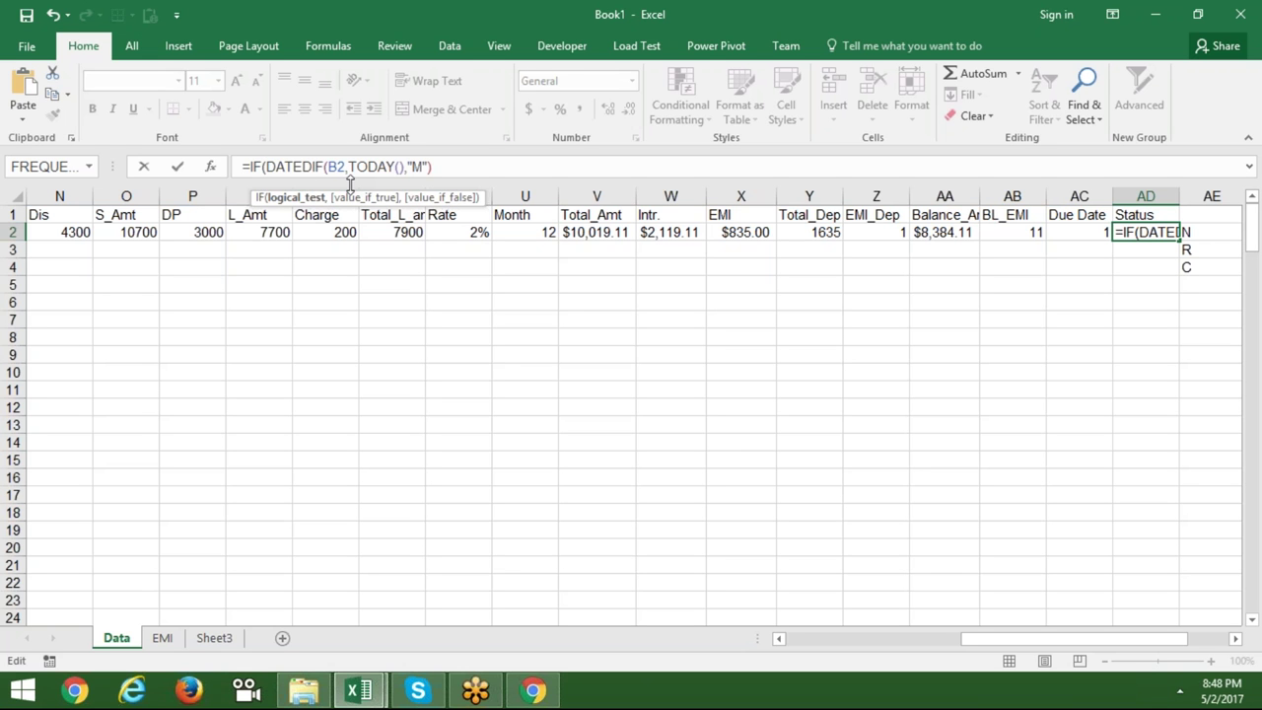
{"action": "triple_click", "coordinate": [483, 163]}
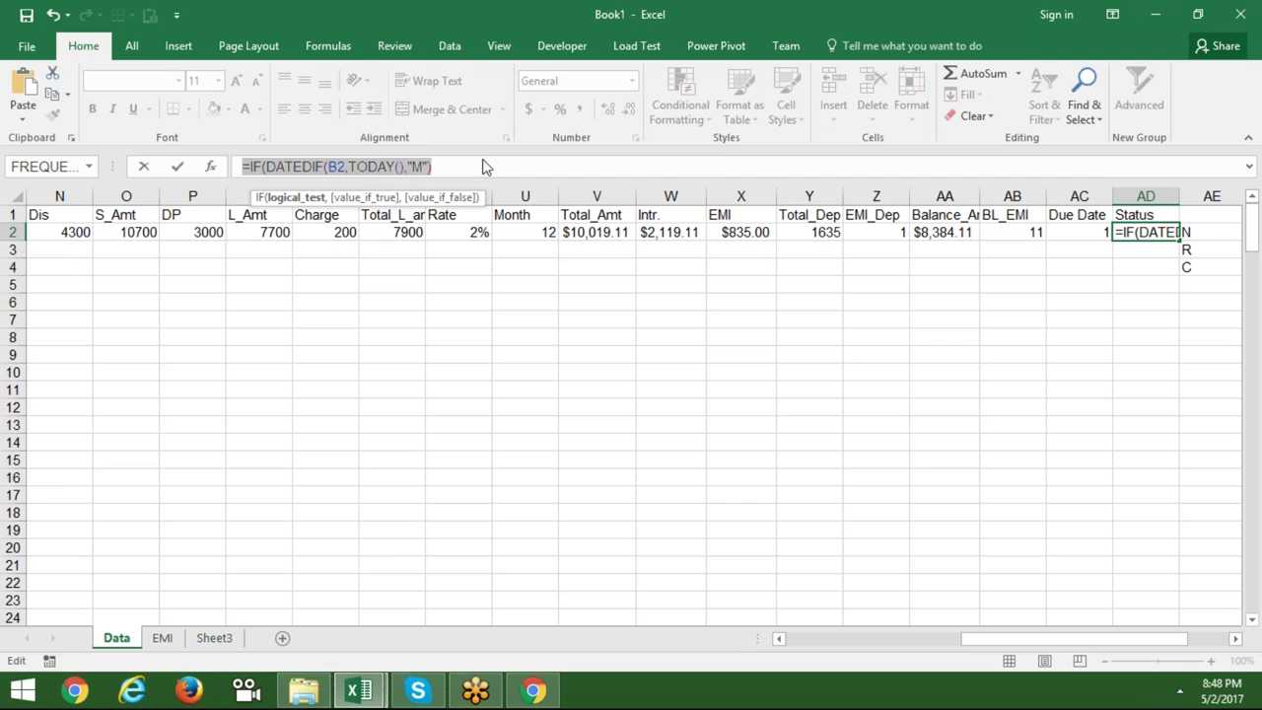
{"action": "left_click", "coordinate": [475, 166]}
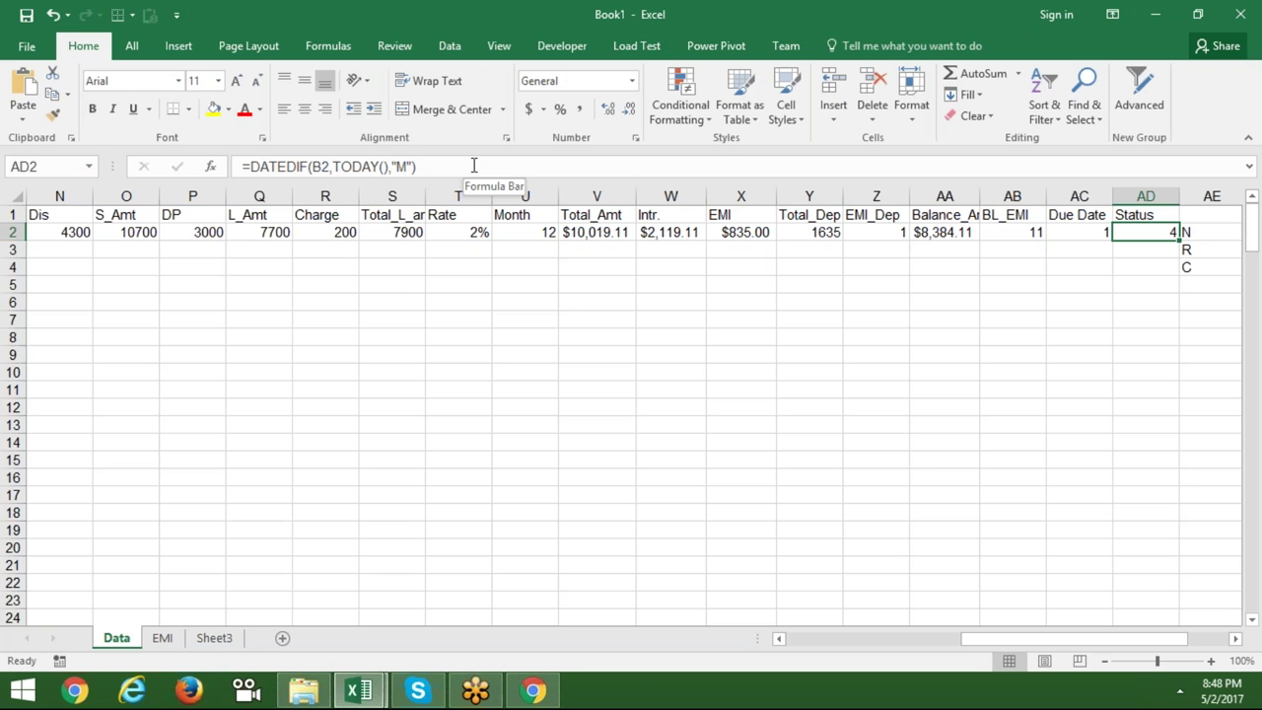
{"action": "left_click", "coordinate": [473, 166]}
{"action": "type", "text": "="}
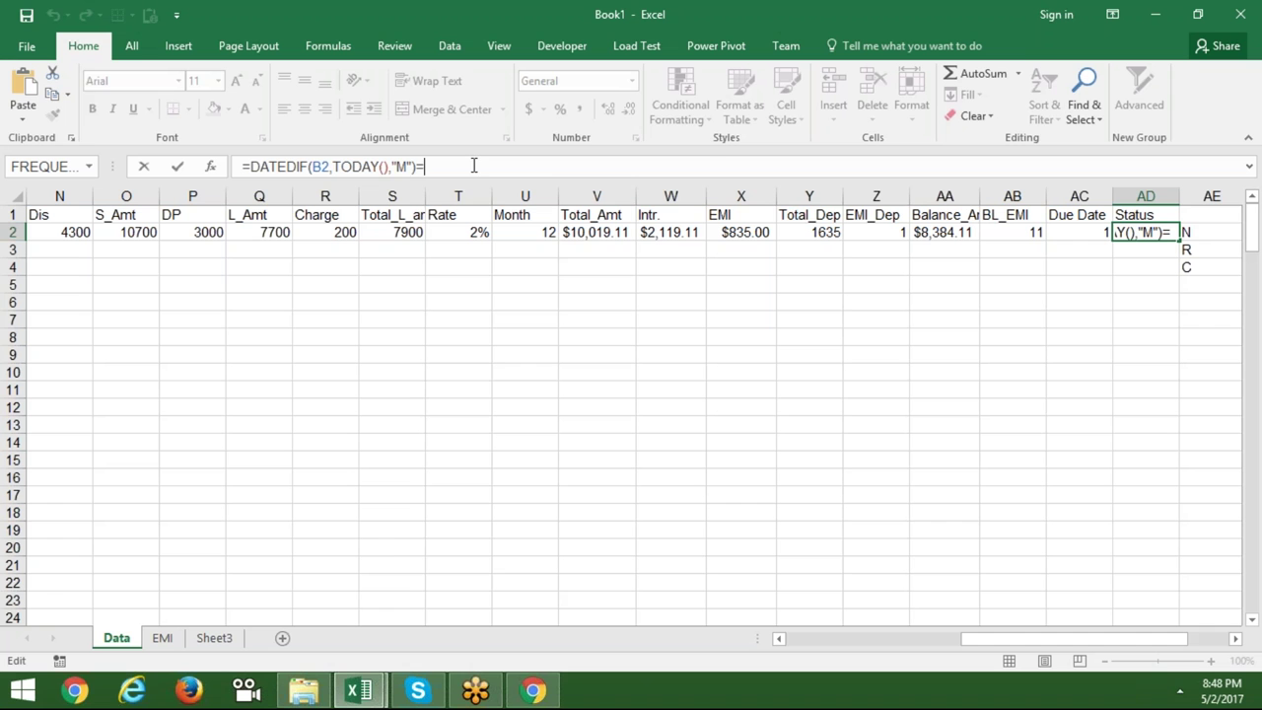
{"action": "left_click", "coordinate": [887, 232]}
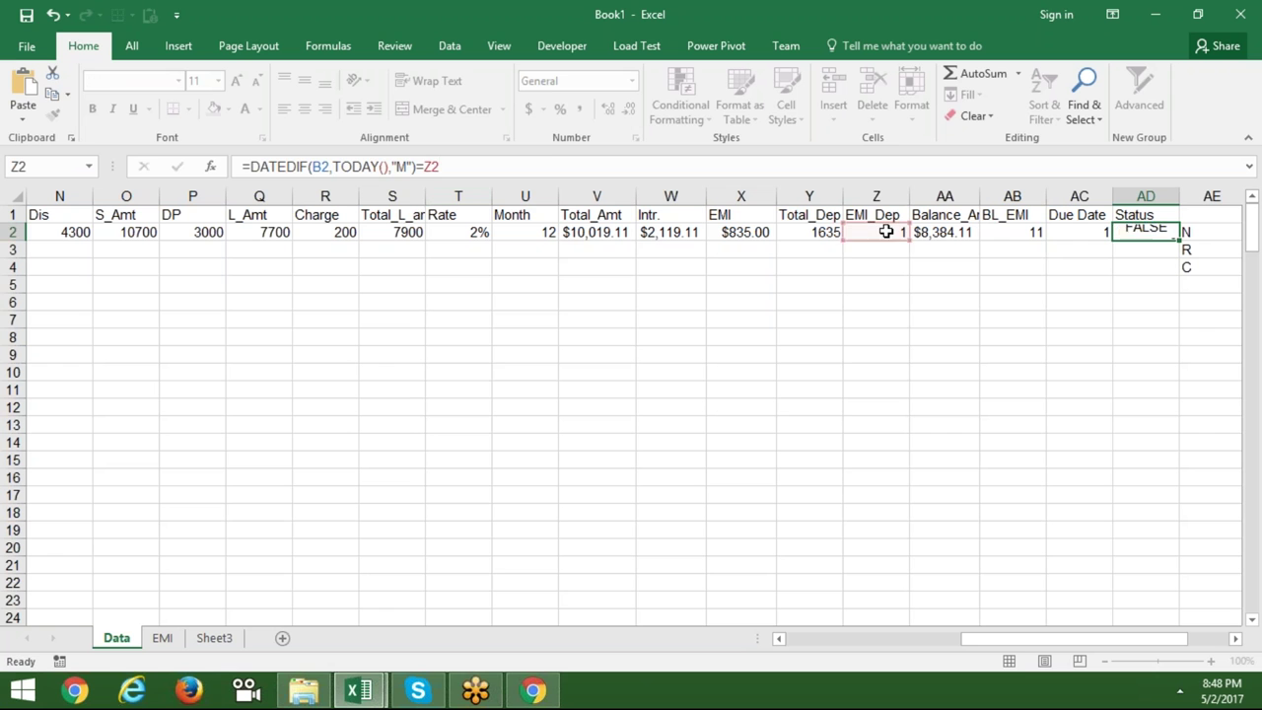
{"action": "key", "text": "Return"}
Step: Change the comparison to months minus Z2 and format AD2 as General, showing 3
{"action": "key", "text": "Up"}
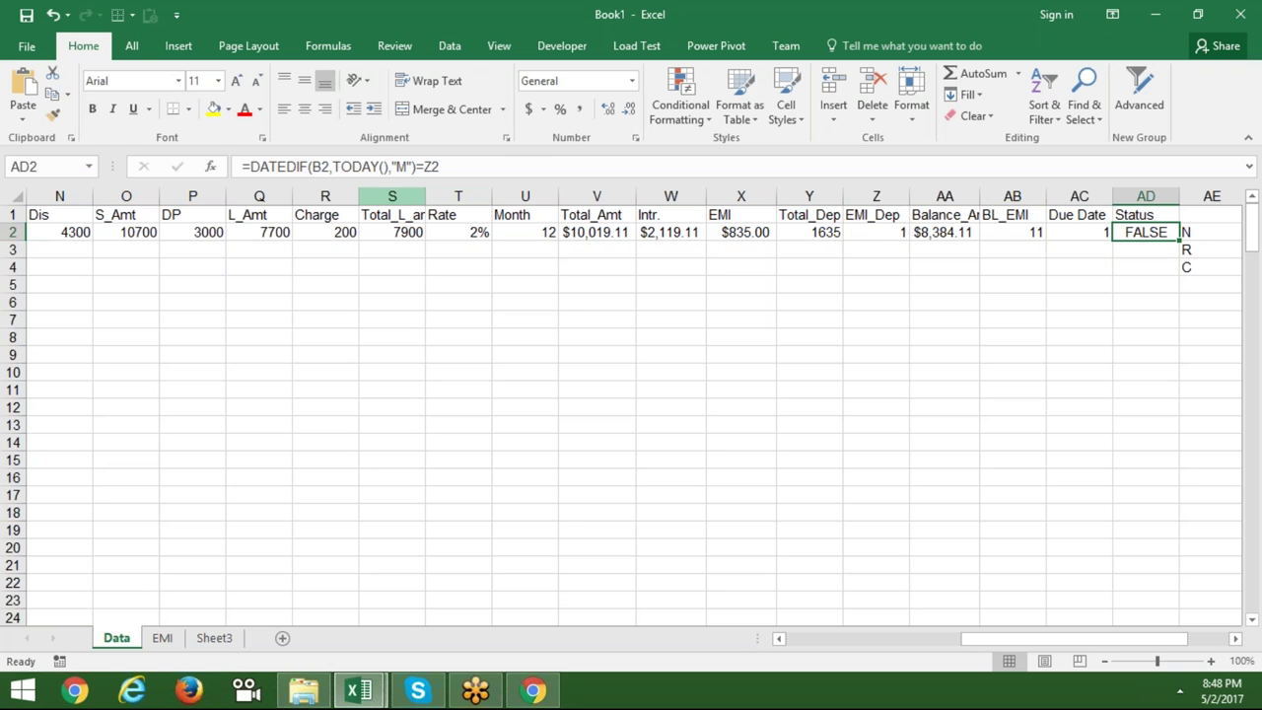
{"action": "left_click", "coordinate": [429, 168]}
{"action": "left_click", "coordinate": [429, 168]}
{"action": "key", "text": "BackSpace"}
{"action": "type", "text": "-"}
{"action": "key", "text": "Return"}
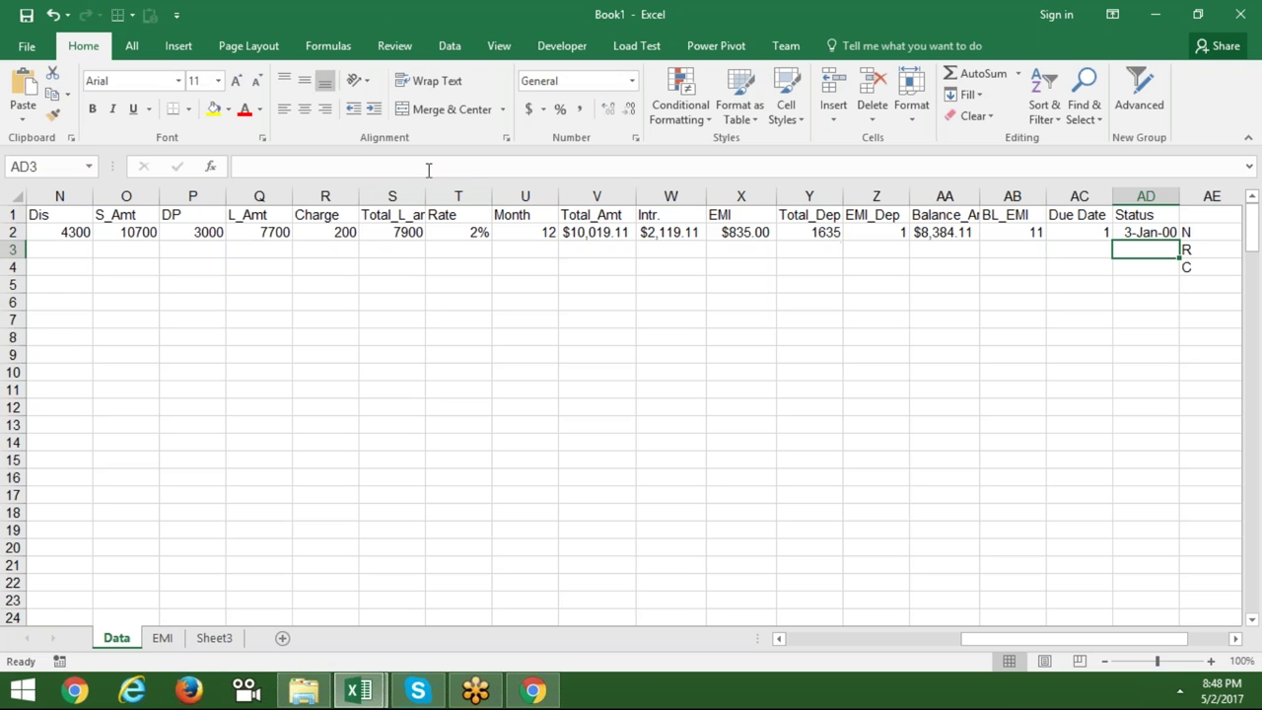
{"action": "type", "text": "1"}
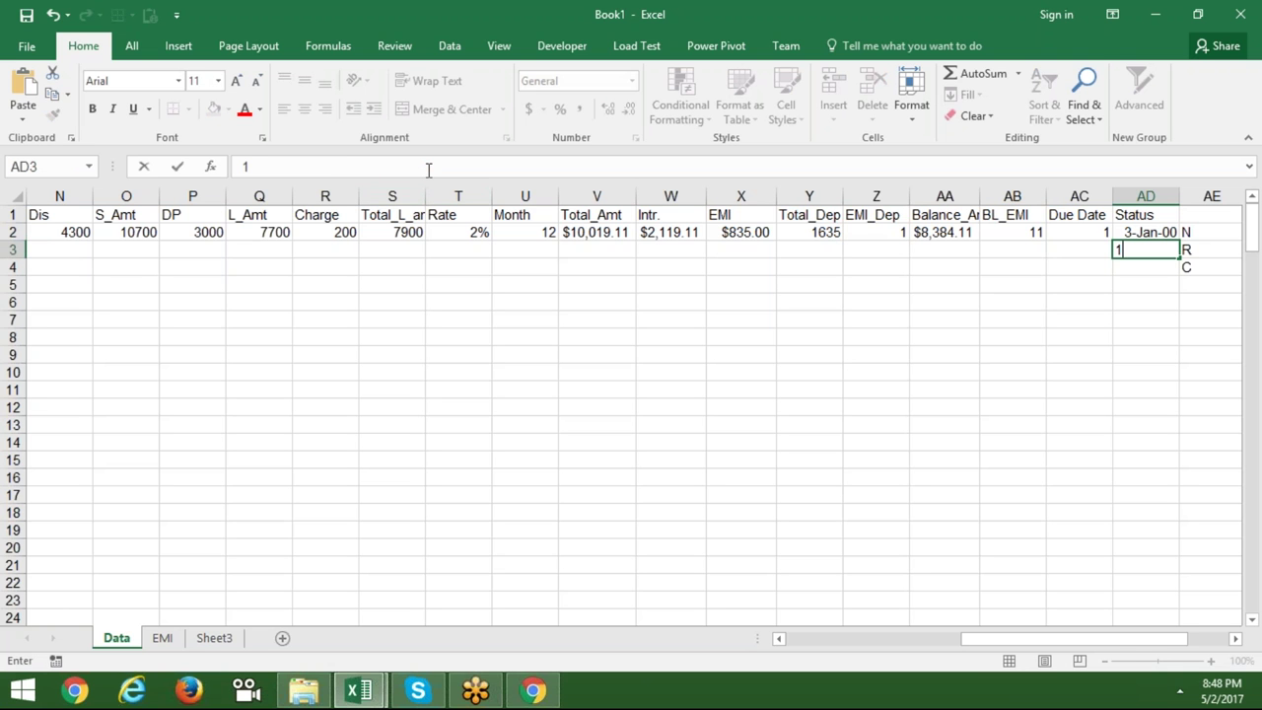
{"action": "key", "text": "Escape"}
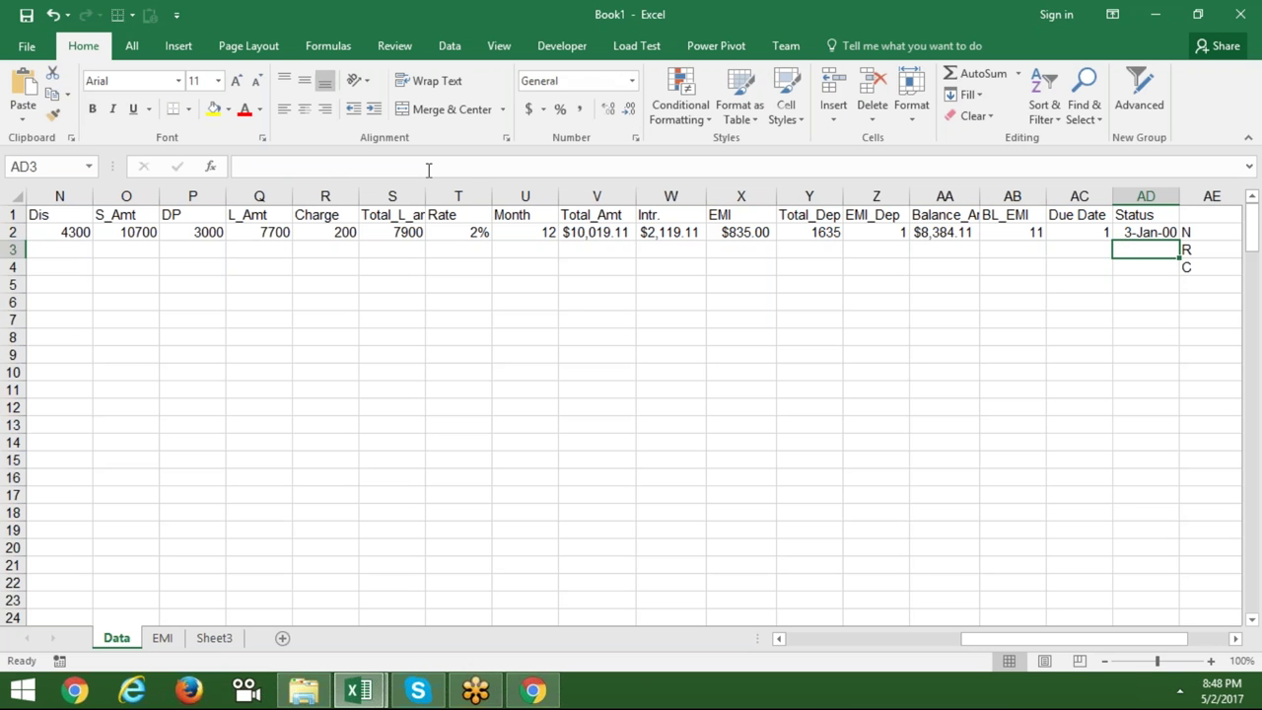
{"action": "key", "text": "Up"}
{"action": "key", "text": "ctrl+shift+asciitilde"}
{"action": "key", "text": "Right"}
{"action": "key", "text": "Right"}
{"action": "key", "text": "Right"}
{"action": "key", "text": "Left"}
{"action": "key", "text": "Left"}
{"action": "key", "text": "Left"}
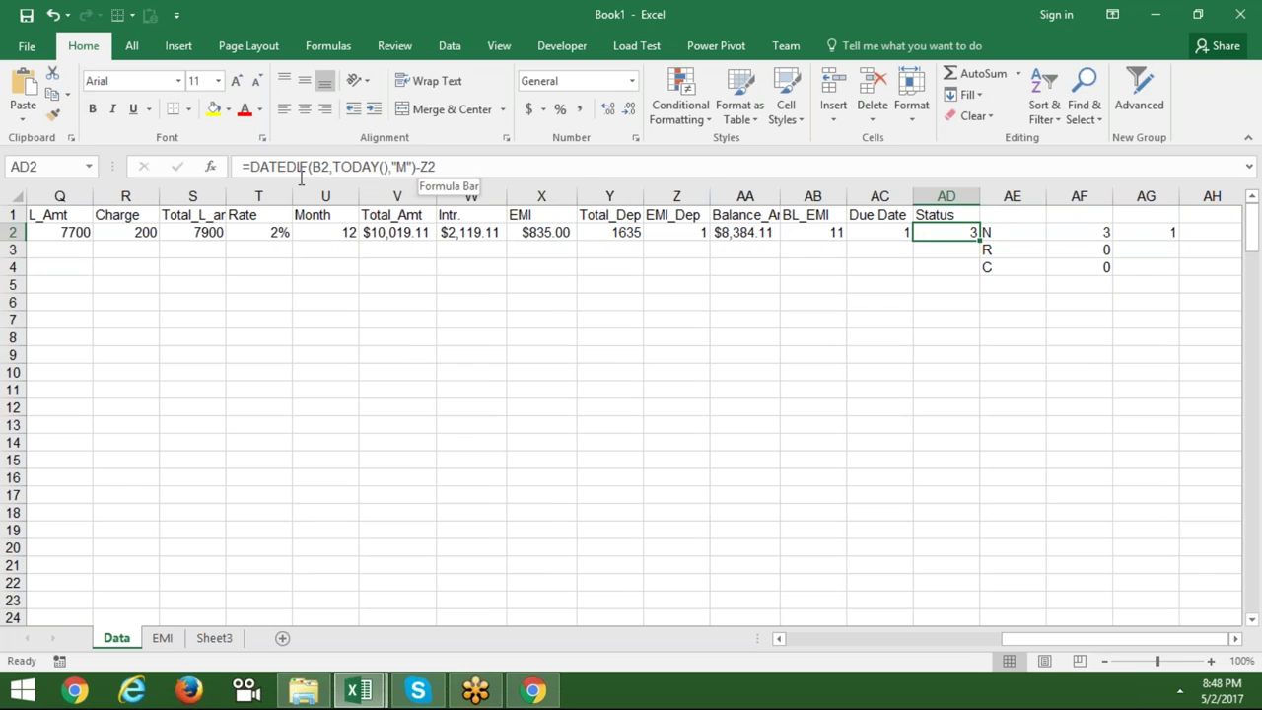
Step: Wrap the Status formula in nested IFs returning "R" when the result is 0, else "N" or "C"
{"action": "left_click", "coordinate": [249, 168]}
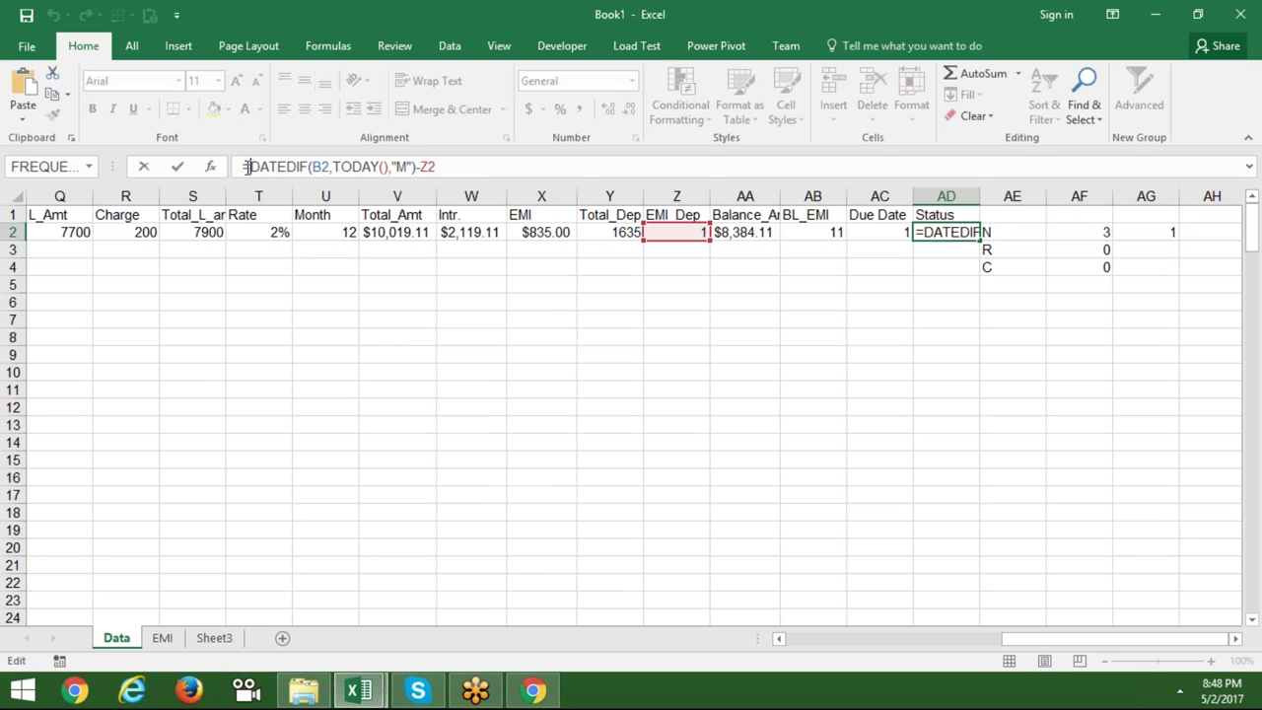
{"action": "type", "text": "IF("}
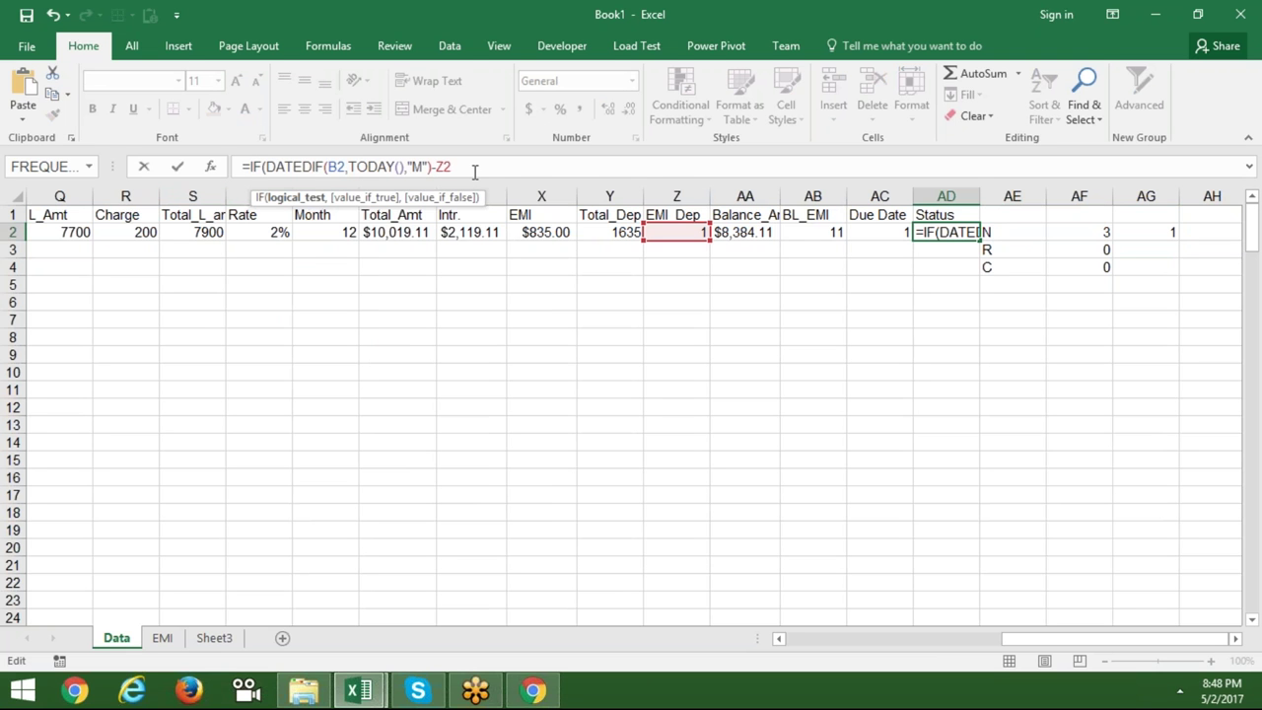
{"action": "type", "text": "="}
{"action": "type", "text": "0,\"R\",IF"}
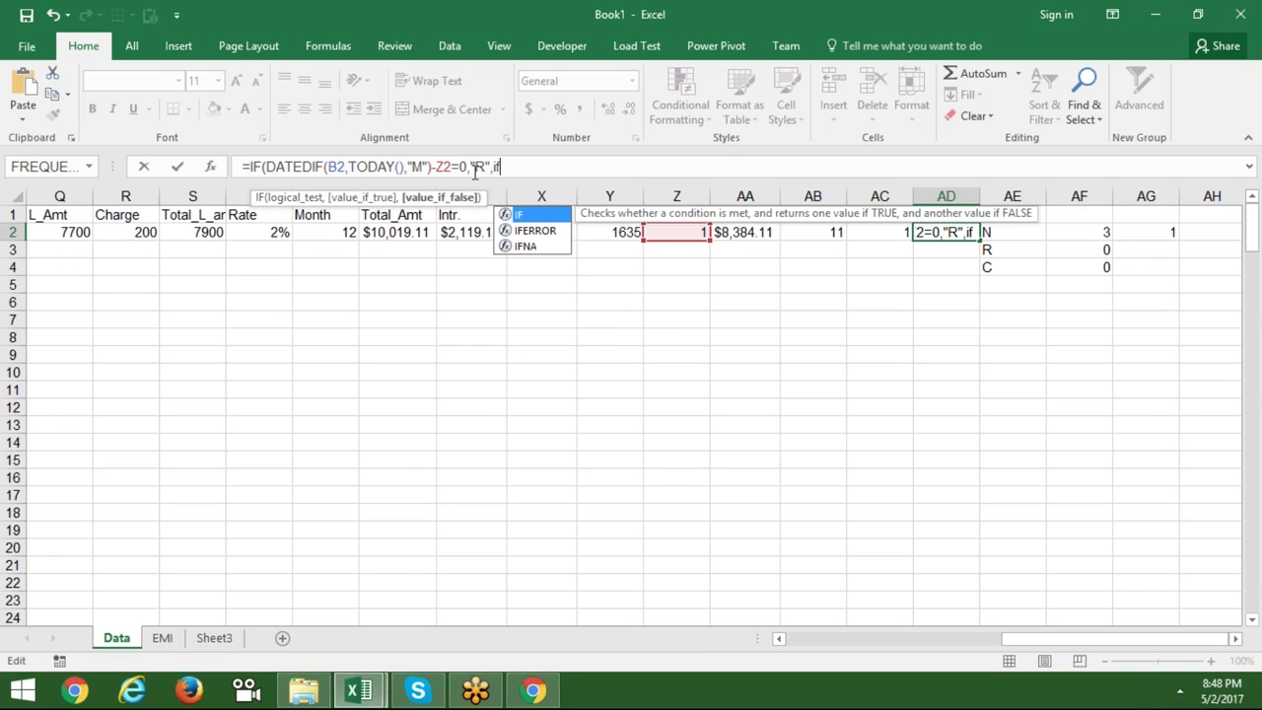
{"action": "type", "text": "("}
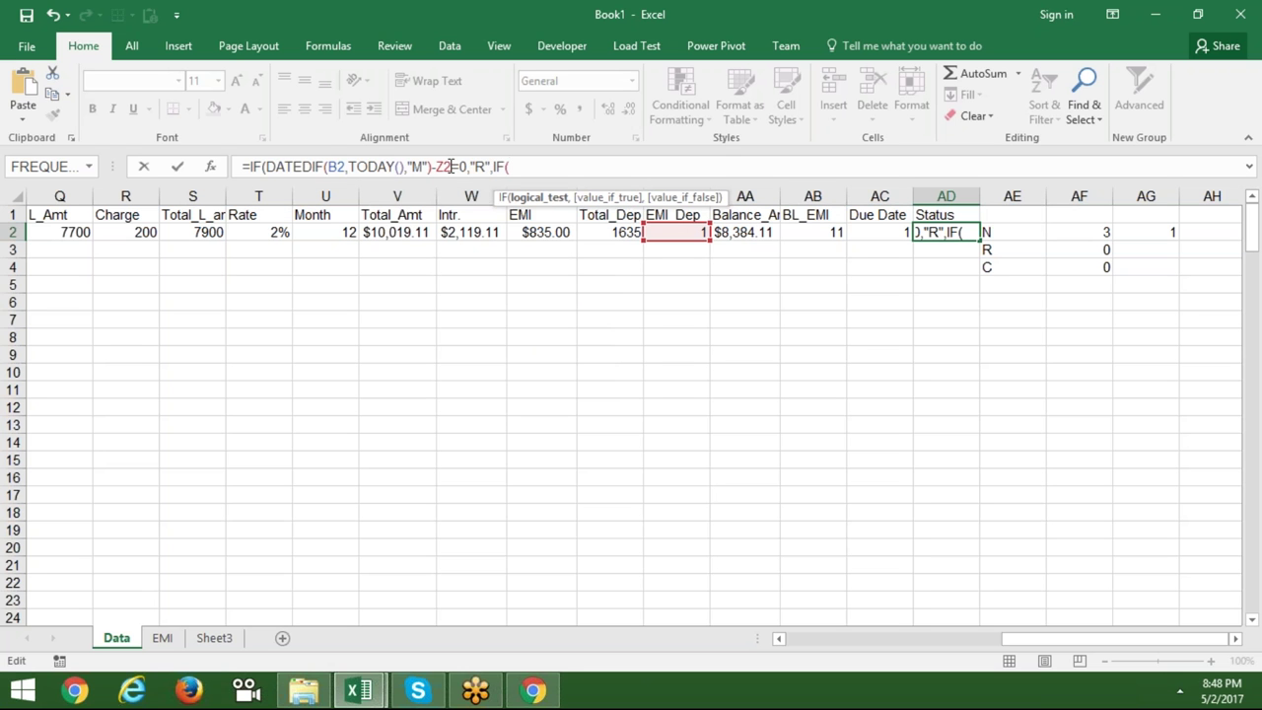
{"action": "left_click_drag", "start_coordinate": [451, 167], "coordinate": [268, 167]}
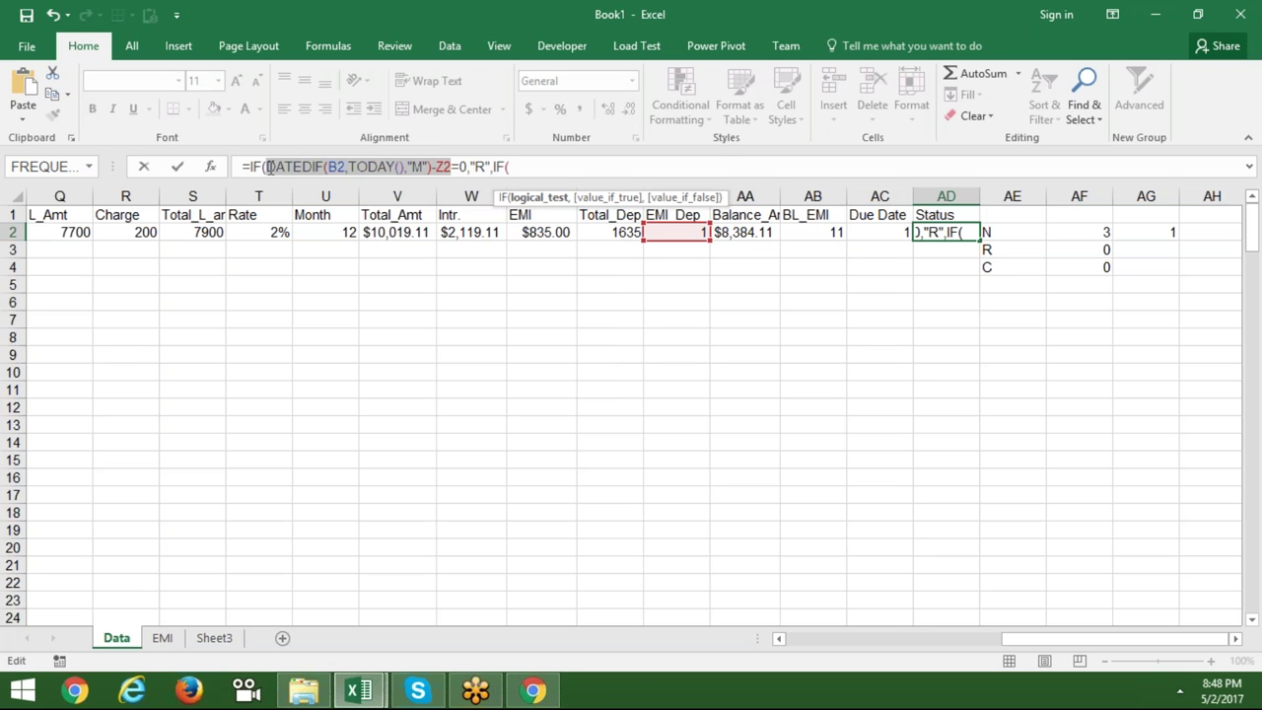
{"action": "key", "text": "ctrl+c"}
{"action": "left_click", "coordinate": [522, 170]}
{"action": "key", "text": "ctrl+v"}
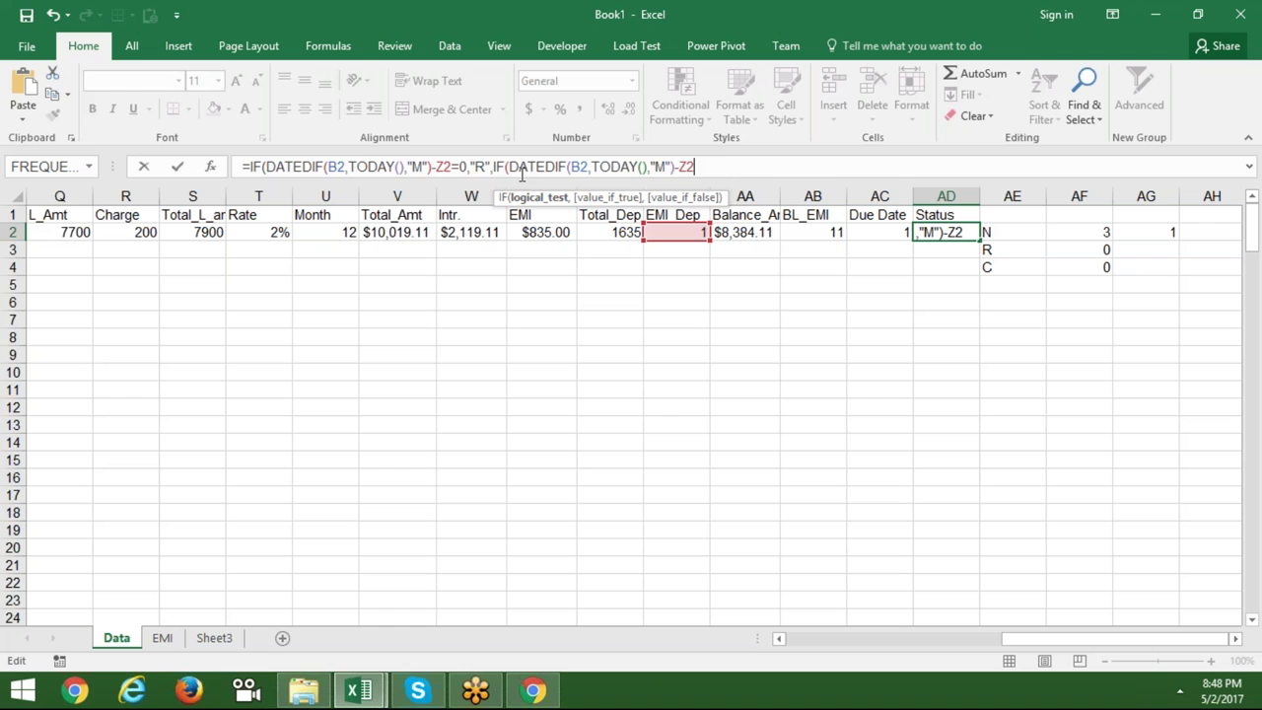
{"action": "type", "text": ">0"}
{"action": "type", "text": ",\"N\",\"C\""}
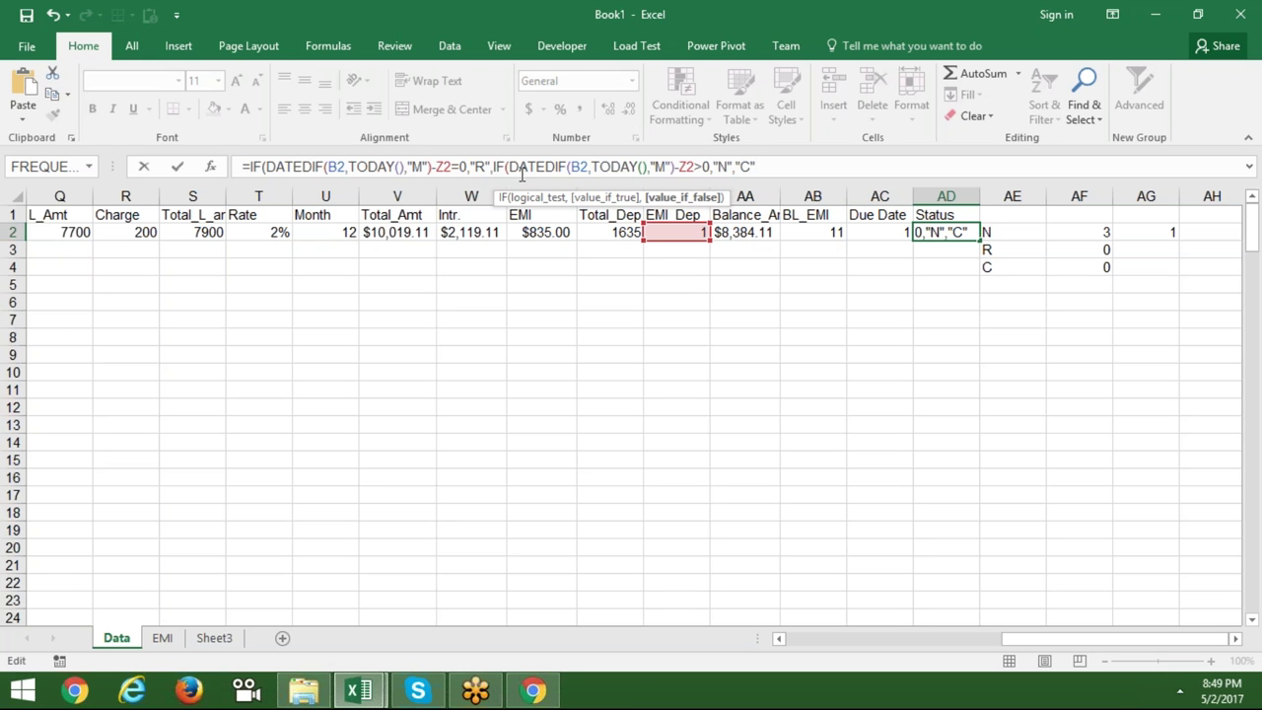
Step: Replace the final "C" with IF(AA2=0,"C") so C requires a zero balance
{"action": "key", "text": "BackSpace"}
{"action": "key", "text": "BackSpace"}
{"action": "key", "text": "BackSpace"}
{"action": "type", "text": "if"}
{"action": "key", "text": "Tab"}
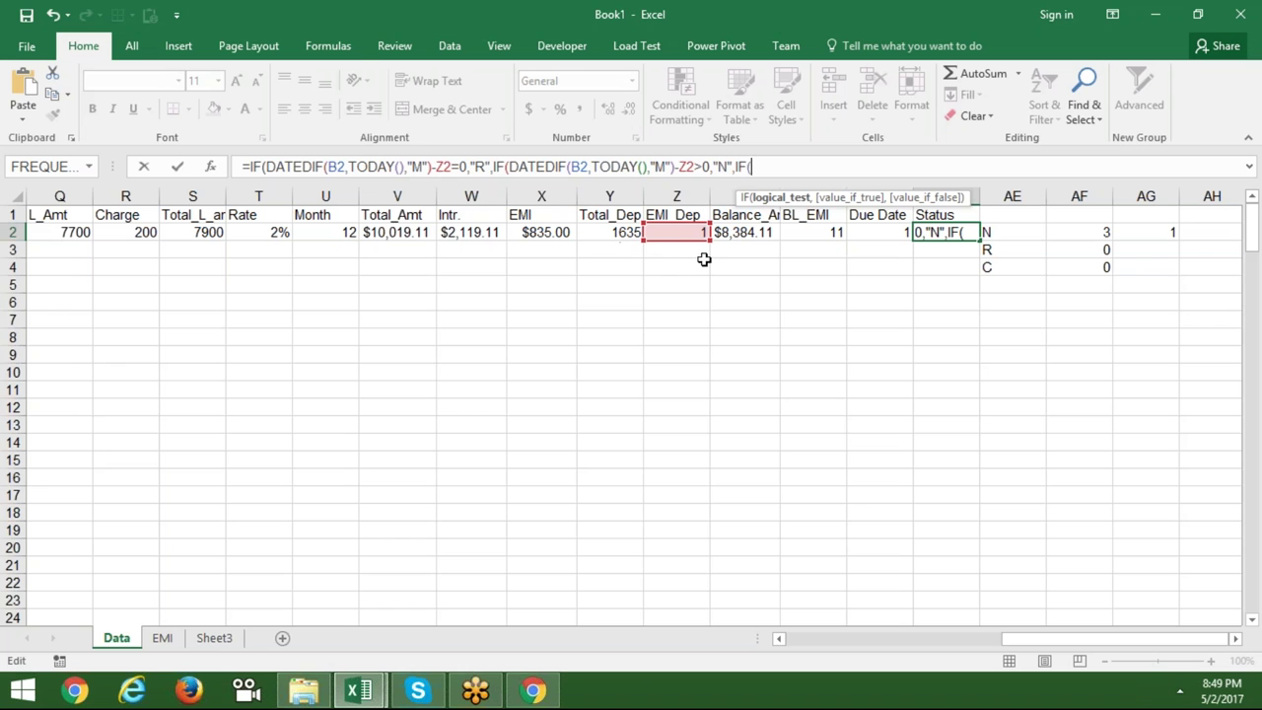
{"action": "left_click", "coordinate": [738, 234]}
{"action": "type", "text": "=0,\"C\")"}
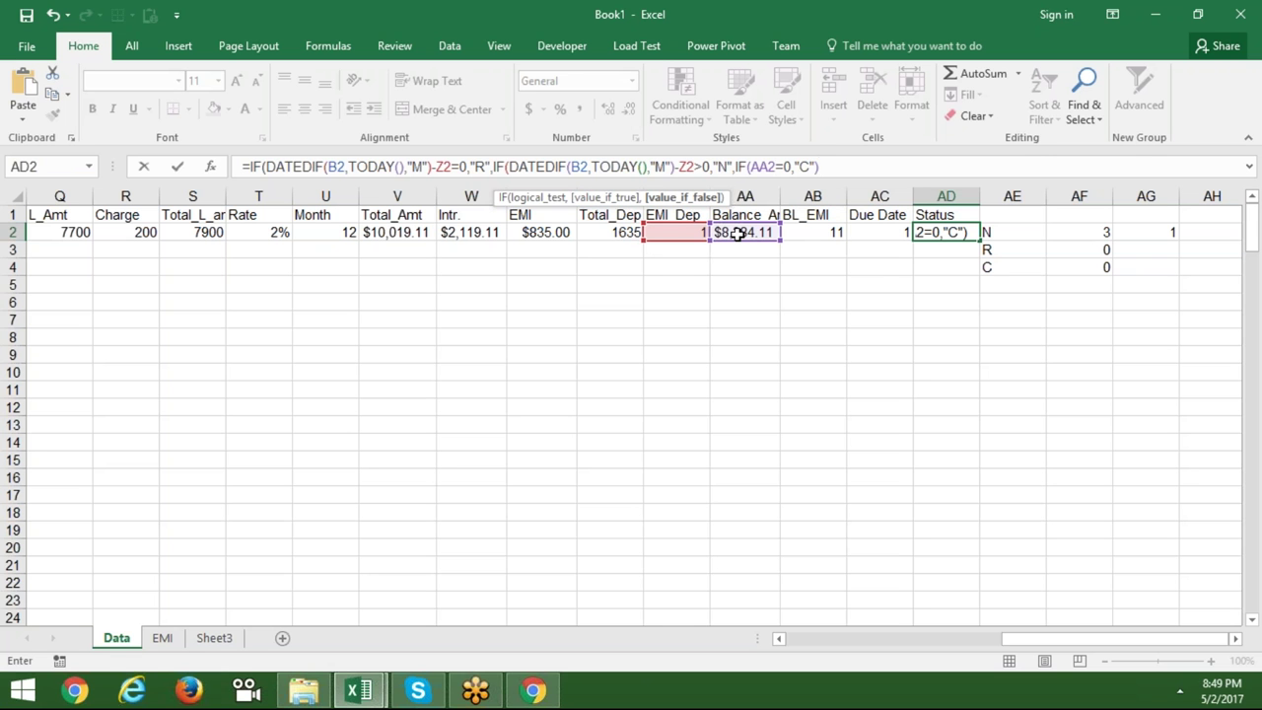
{"action": "key", "text": "Return"}
{"action": "key", "text": "Return"}
Step: Check that AD2 shows N alongside the N/R/C key, then return to the start of the row
{"action": "key", "text": "Up"}
{"action": "key", "text": "Right"}
{"action": "key", "text": "shift+Right"}
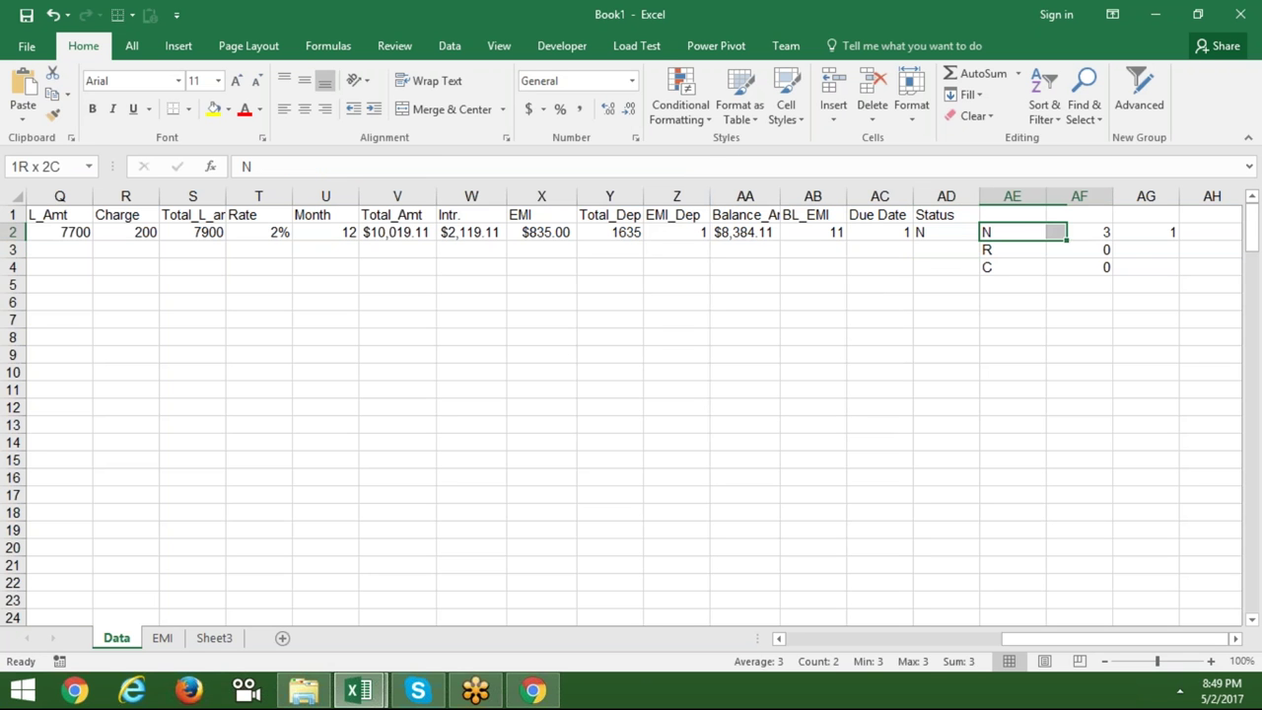
{"action": "key", "text": "shift+Right"}
{"action": "key", "text": "shift+Left"}
{"action": "key", "text": "shift+Left"}
{"action": "key", "text": "Left"}
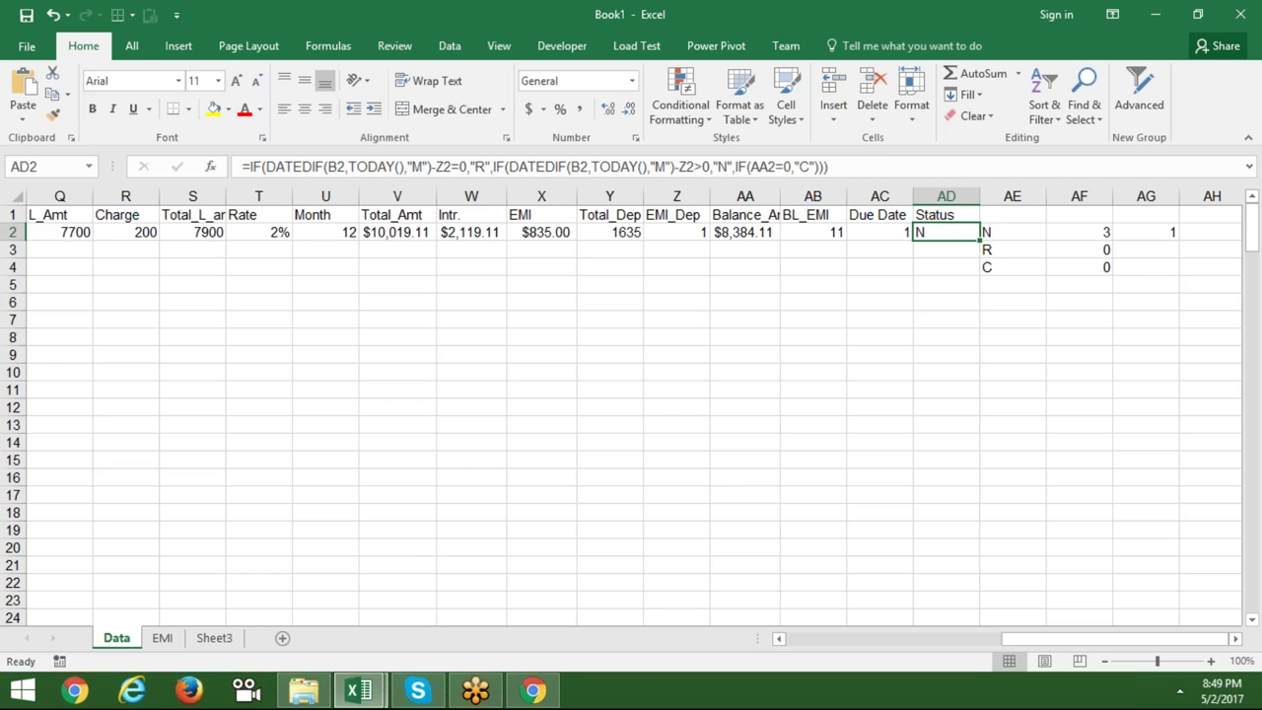
{"action": "key", "text": "Home"}
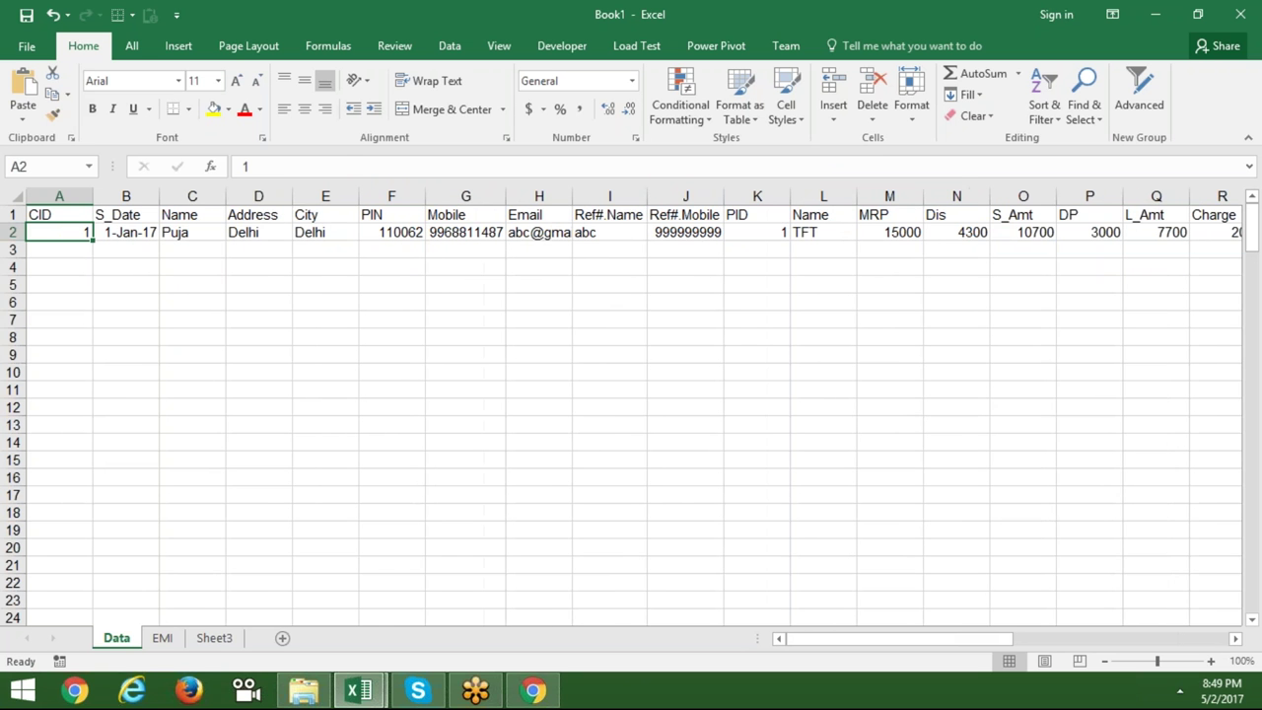
Step: Rename Sheet3 to ST
{"action": "left_click", "coordinate": [160, 639]}
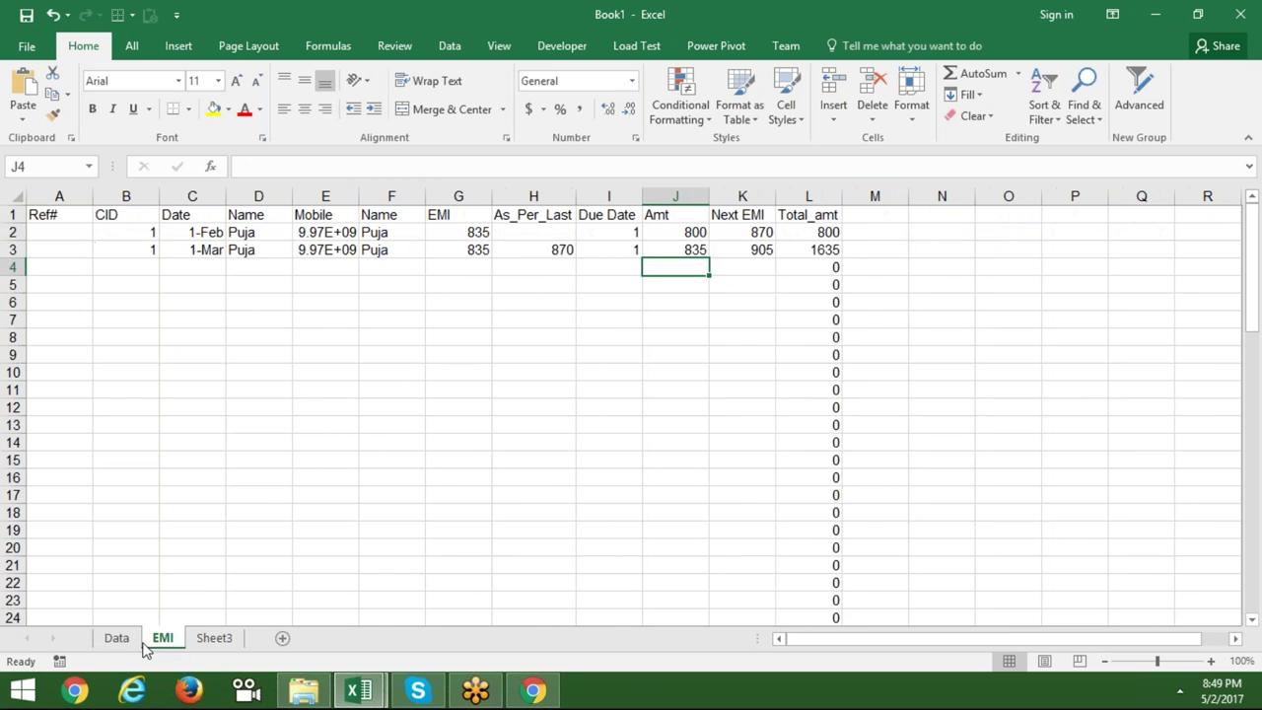
{"action": "left_click", "coordinate": [126, 639]}
{"action": "left_click", "coordinate": [160, 639]}
{"action": "left_click", "coordinate": [214, 638]}
{"action": "double_click", "coordinate": [214, 638]}
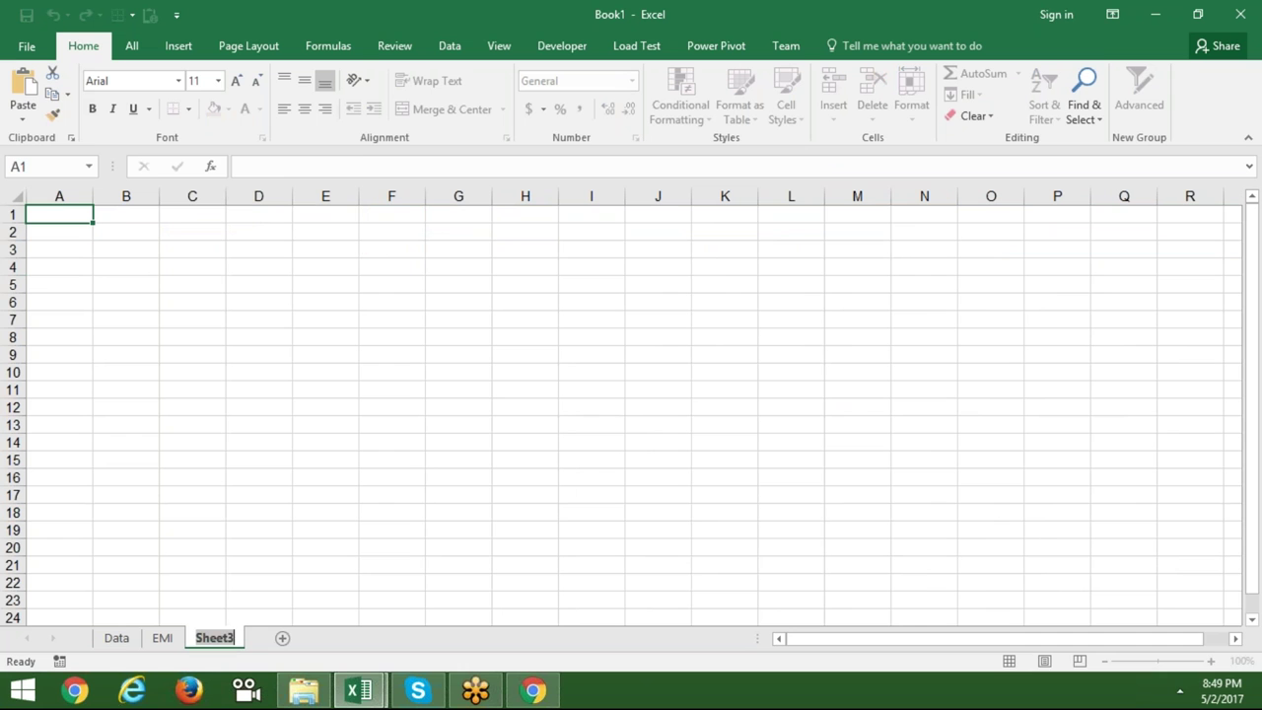
{"action": "type", "text": "ST"}
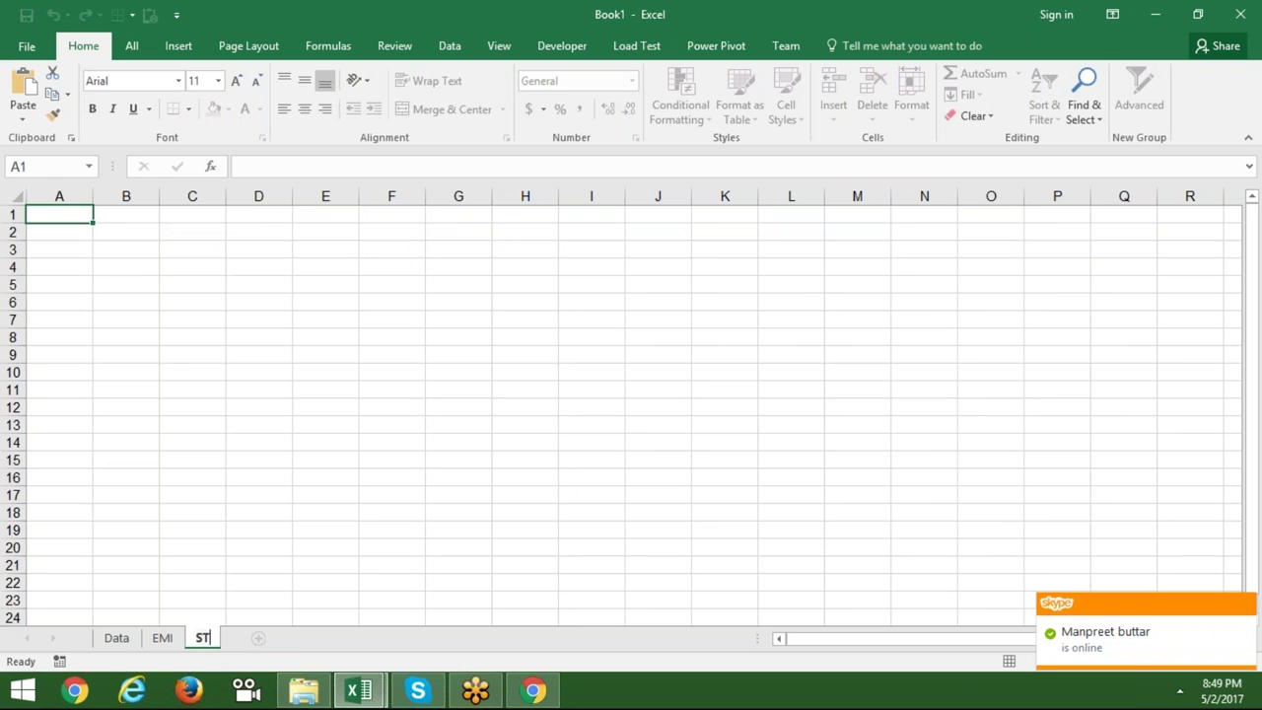
{"action": "left_click", "coordinate": [192, 477]}
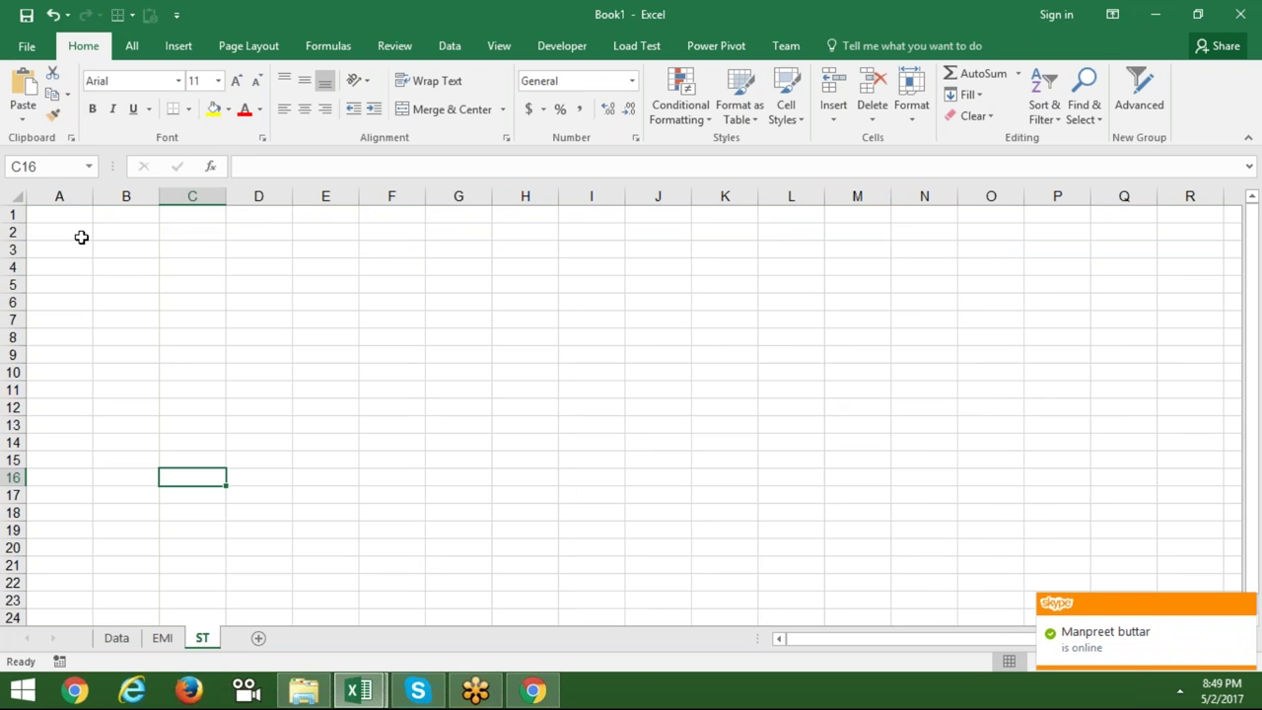
Step: Enter the labels CID in A2 and Name in C2 on the ST sheet
{"action": "left_click", "coordinate": [82, 236]}
{"action": "key", "text": "F2"}
{"action": "type", "text": "Cl"}
{"action": "type", "text": "D"}
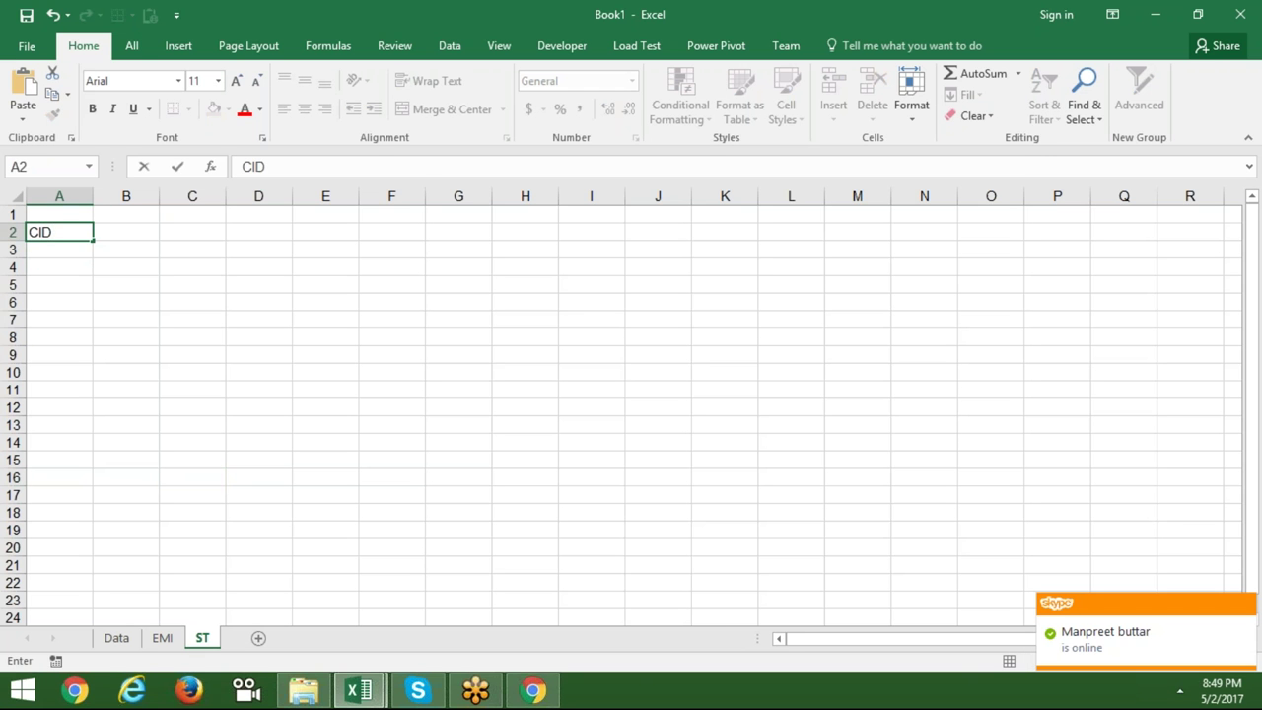
{"action": "key", "text": "Return"}
{"action": "key", "text": "Right"}
{"action": "key", "text": "Right"}
{"action": "left_click", "coordinate": [192, 232]}
{"action": "type", "text": "Name"}
{"action": "key", "text": "Return"}
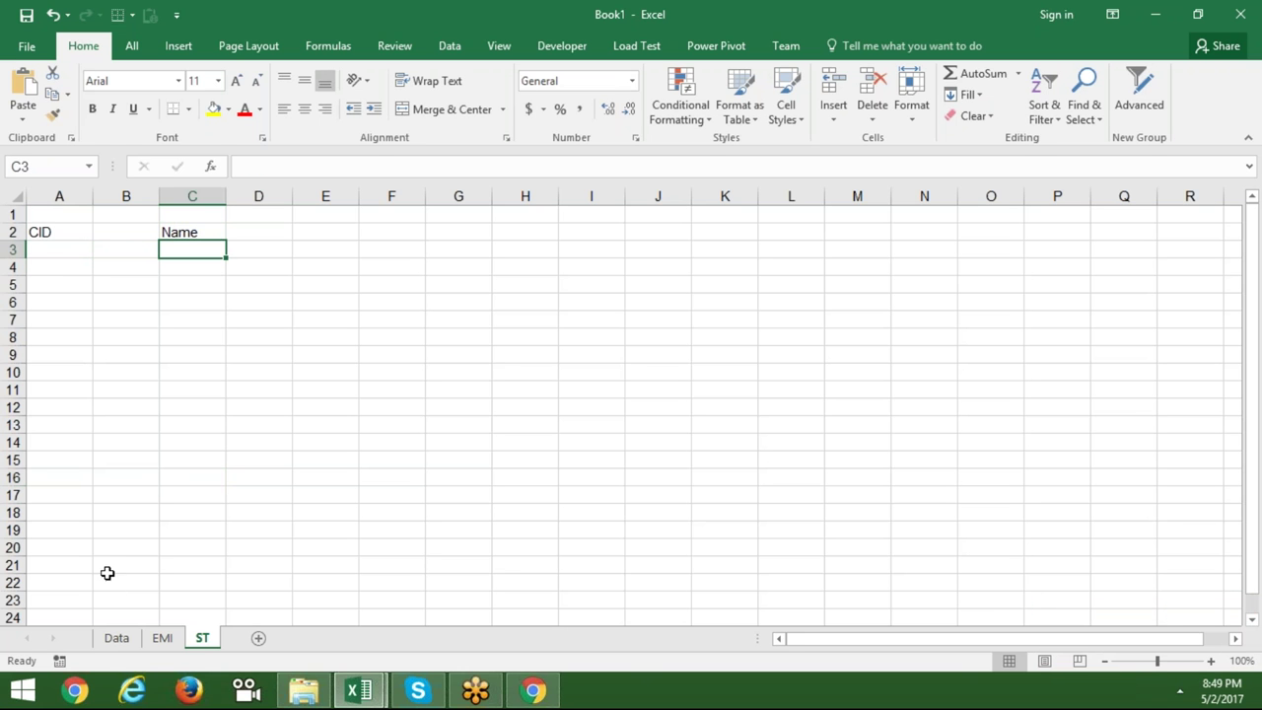
Step: Copy the Data sheet's header row B1:AD1 and go back to the ST sheet
{"action": "left_click", "coordinate": [118, 638]}
{"action": "key", "text": "Up"}
{"action": "key", "text": "Right"}
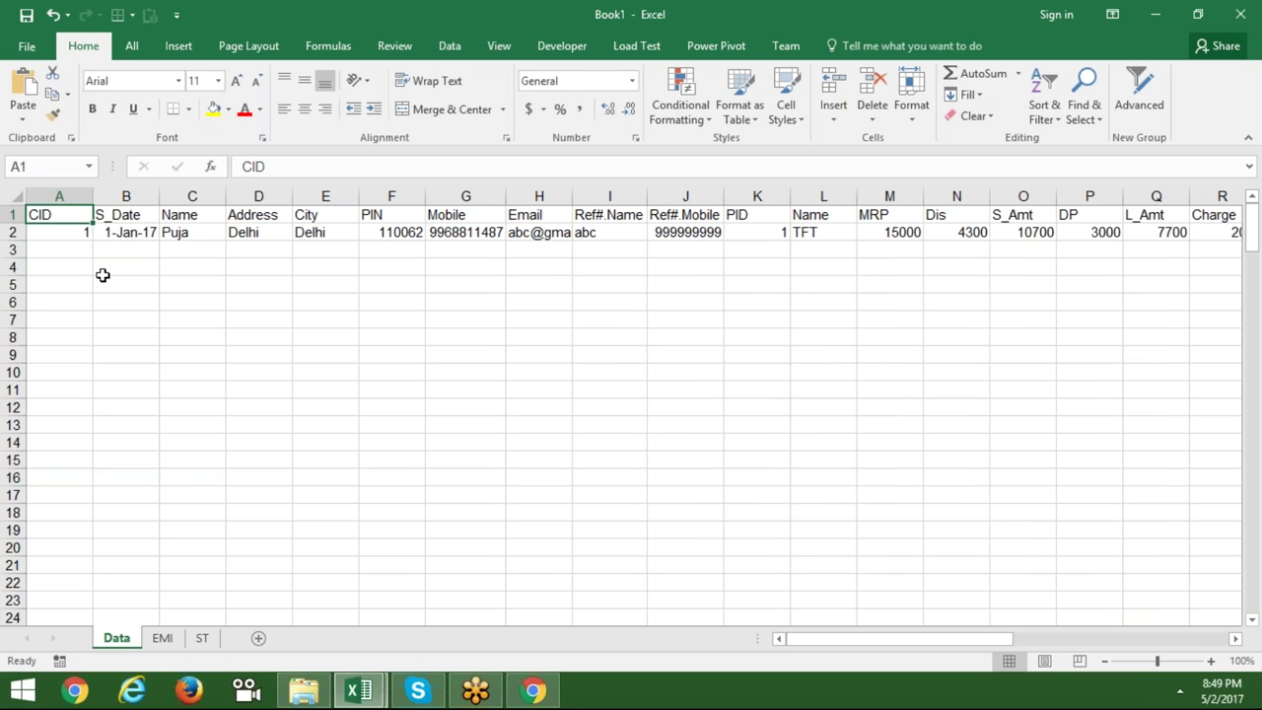
{"action": "key", "text": "ctrl+shift+Right"}
{"action": "key", "text": "ctrl+c"}
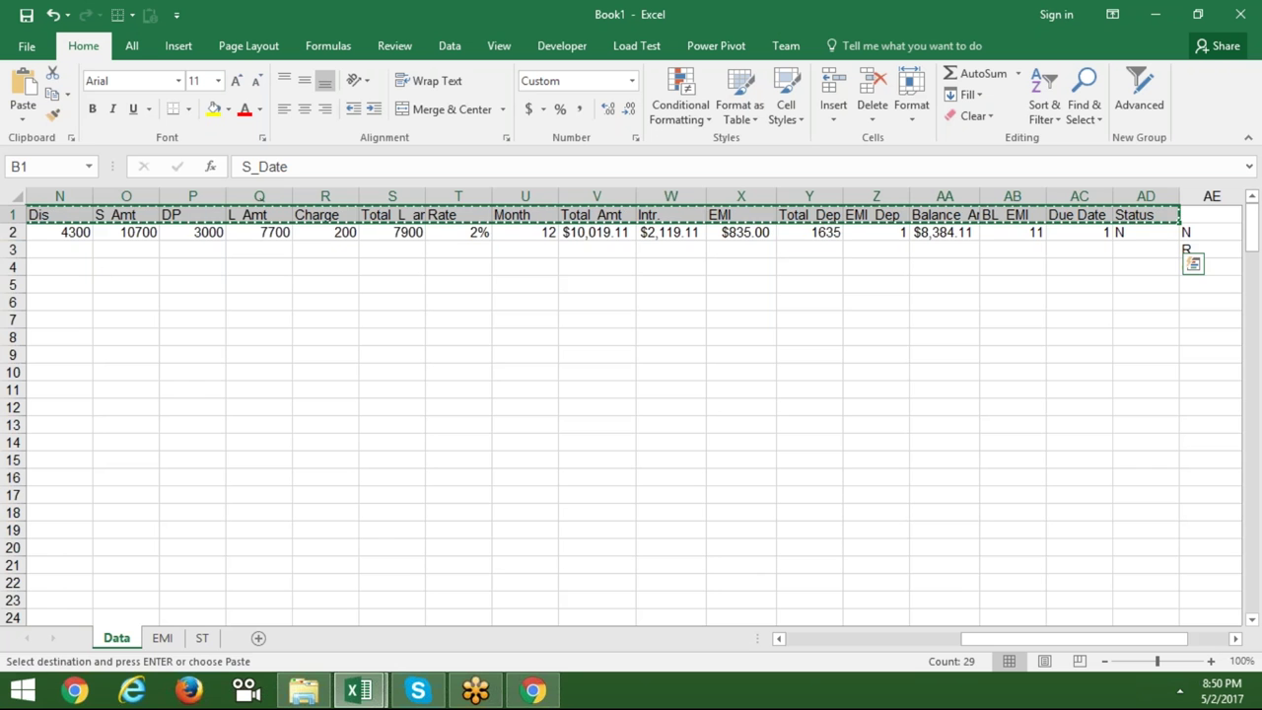
{"action": "left_click", "coordinate": [163, 638]}
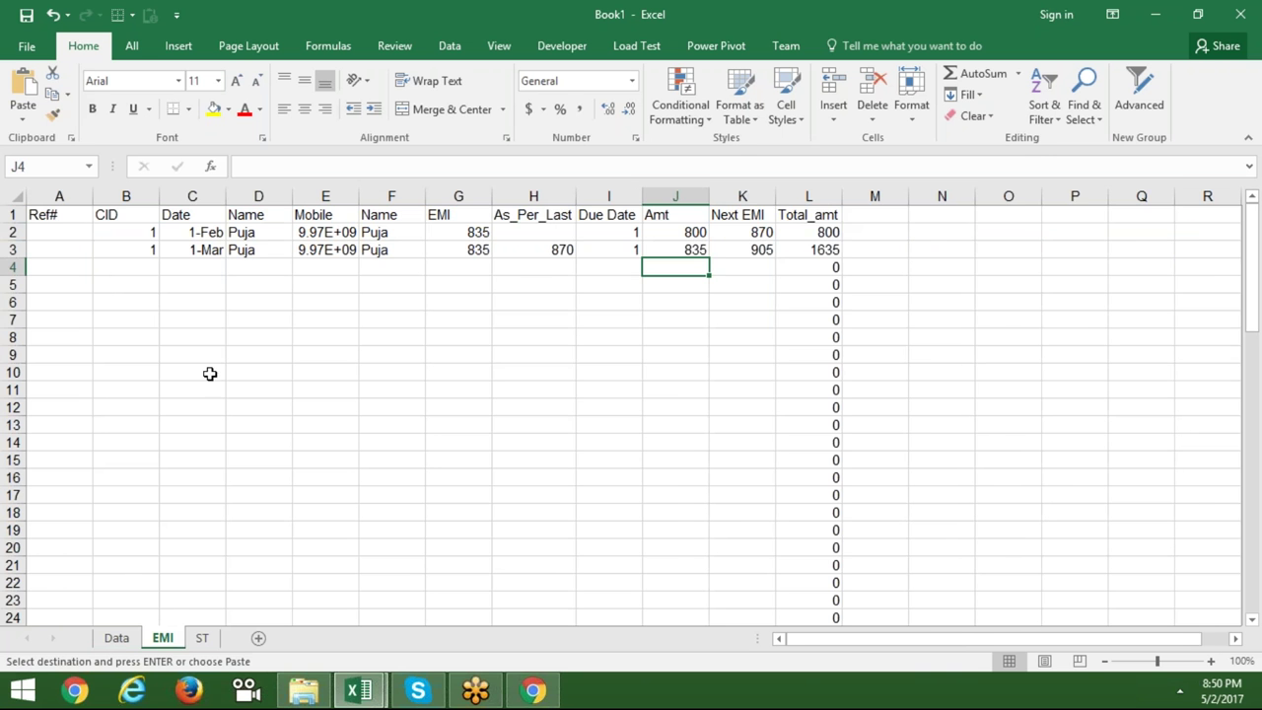
{"action": "left_click", "coordinate": [202, 638]}
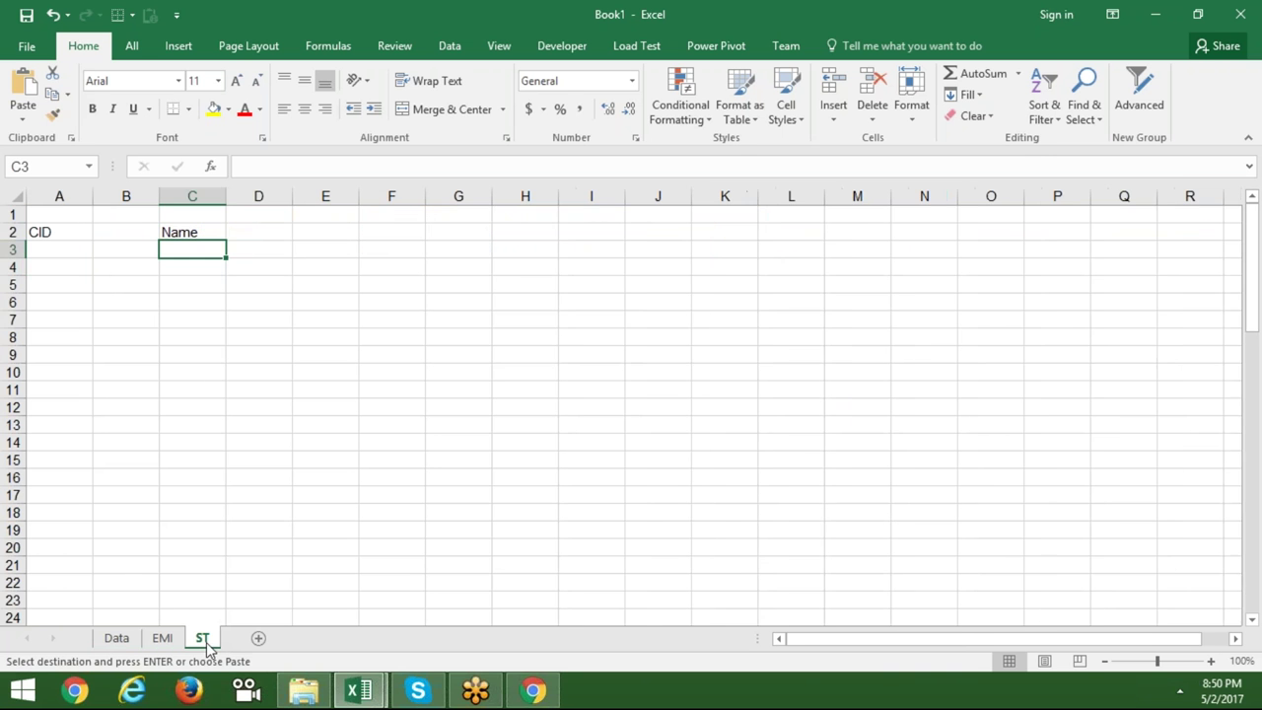
Step: Paste the copied headers into A4, then delete the duplicate Name header and shift row 4 left
{"action": "left_click", "coordinate": [62, 271]}
{"action": "key", "text": "ctrl+v"}
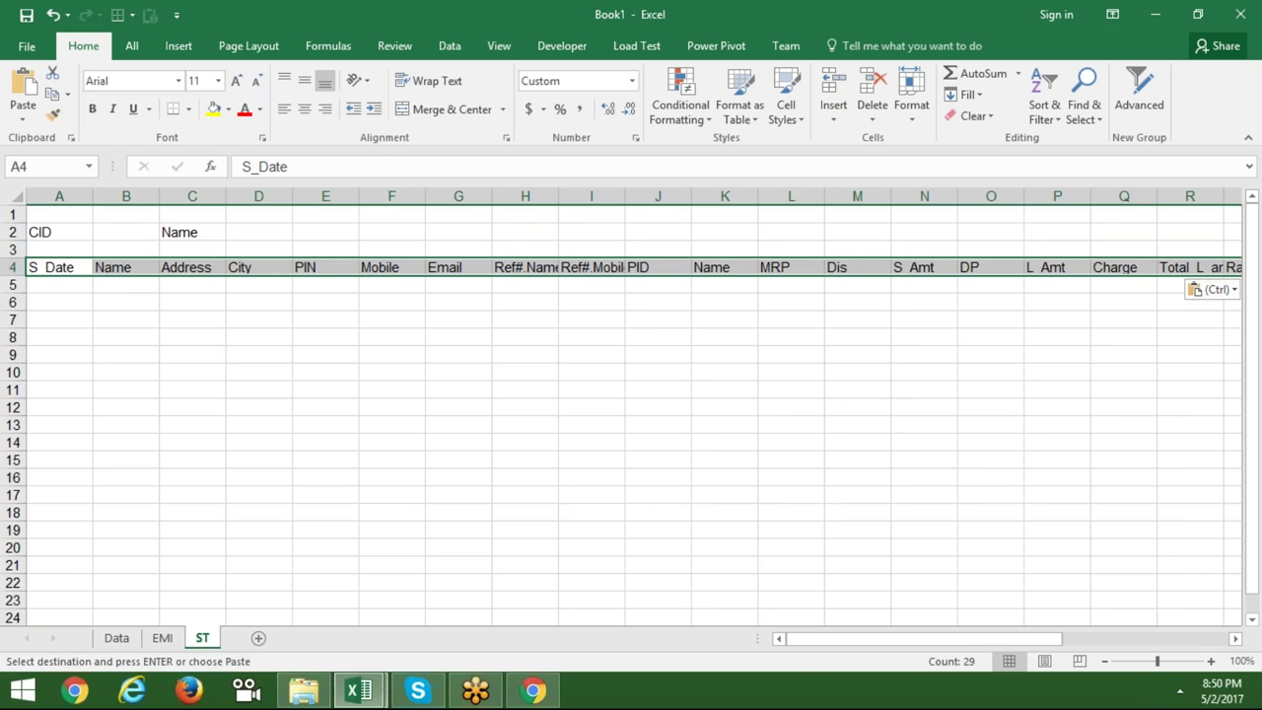
{"action": "left_click", "coordinate": [121, 267]}
{"action": "key", "text": "Delete"}
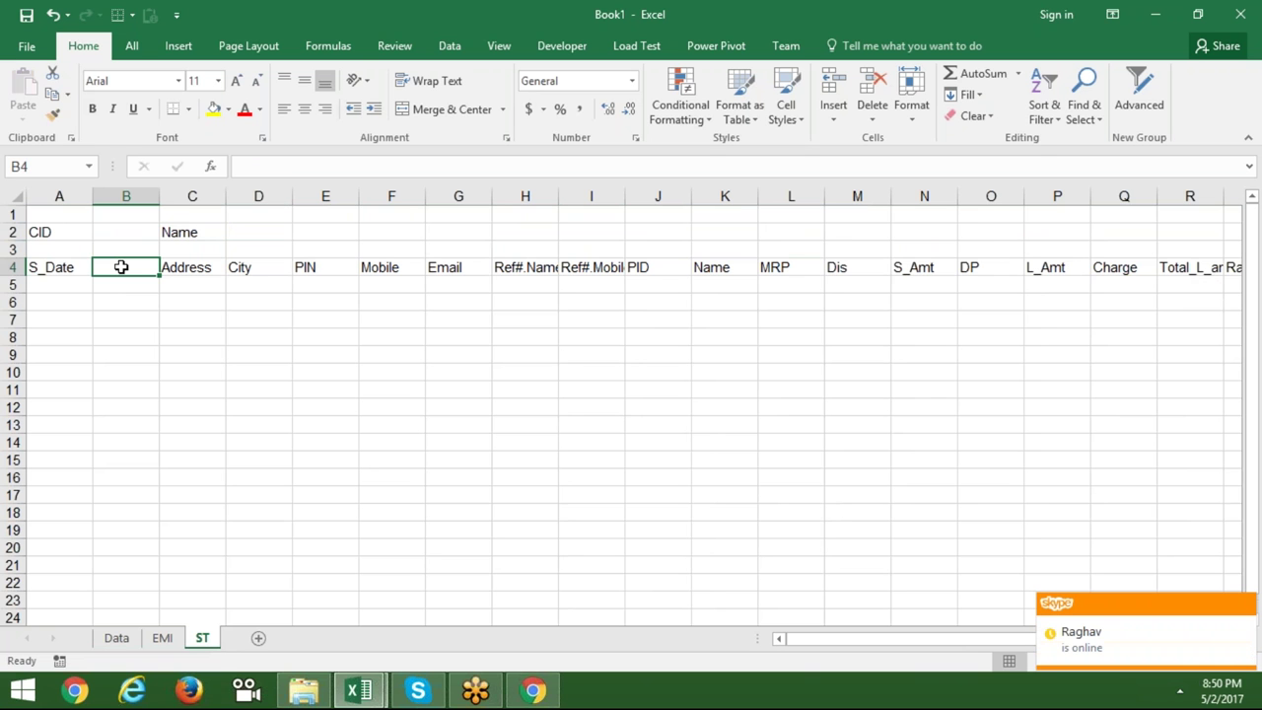
{"action": "key", "text": "ctrl+minus"}
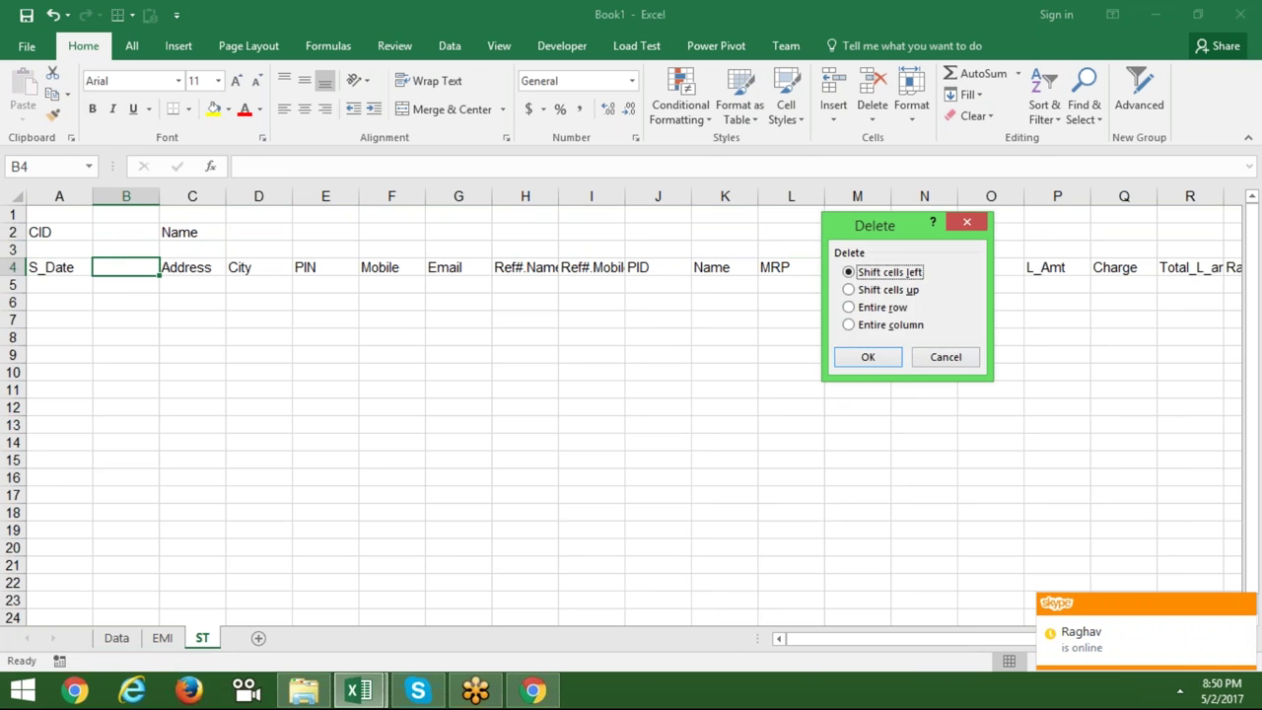
{"action": "key", "text": "Return"}
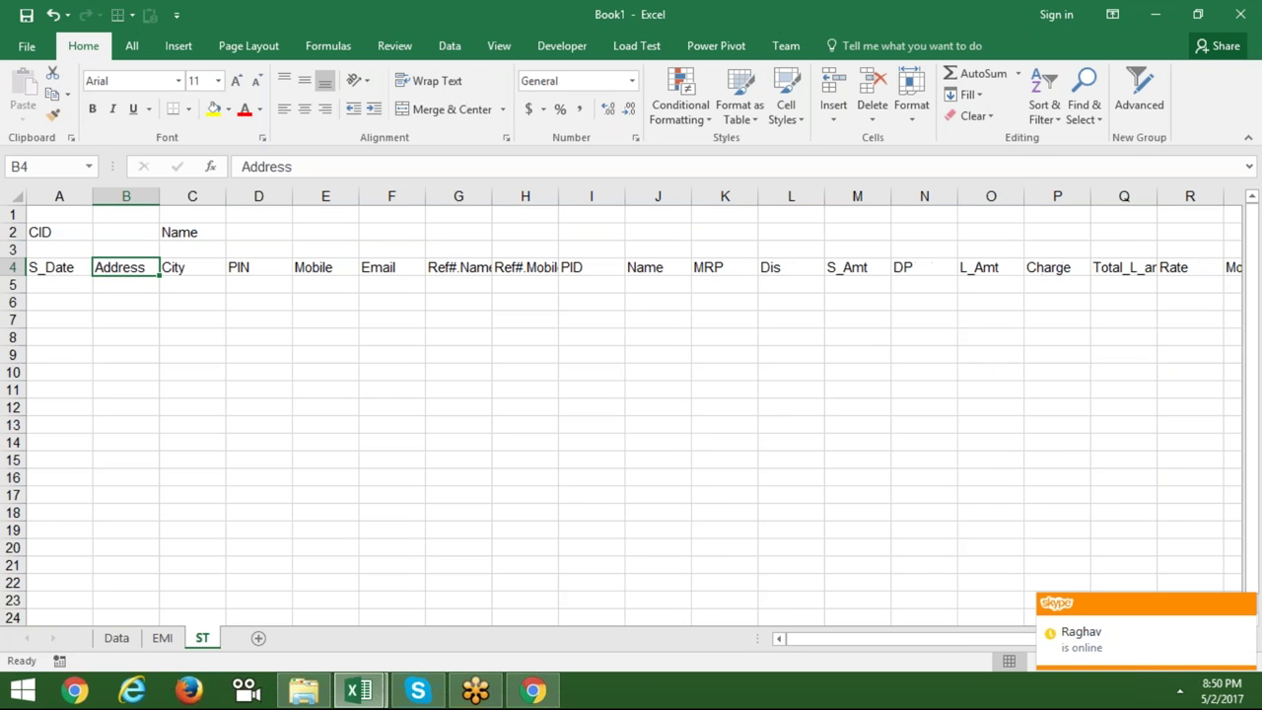
{"action": "key", "text": "Right"}
{"action": "key", "text": "Right"}
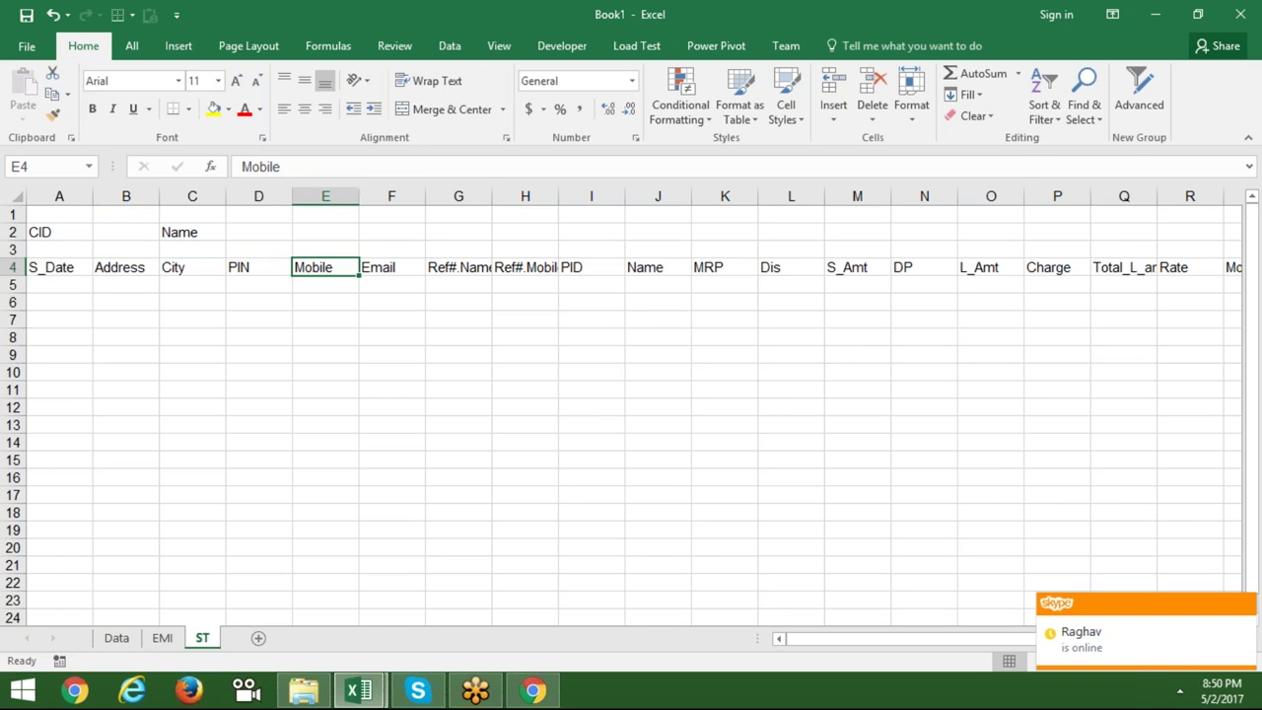
{"action": "key", "text": "Right"}
{"action": "key", "text": "Right"}
{"action": "key", "text": "Right"}
{"action": "key", "text": "Right"}
Step: Copy the PID through S_Amt product headers into A7
{"action": "key", "text": "shift+Right"}
{"action": "key", "text": "shift+Right"}
{"action": "key", "text": "shift+Right"}
{"action": "key", "text": "shift+Right"}
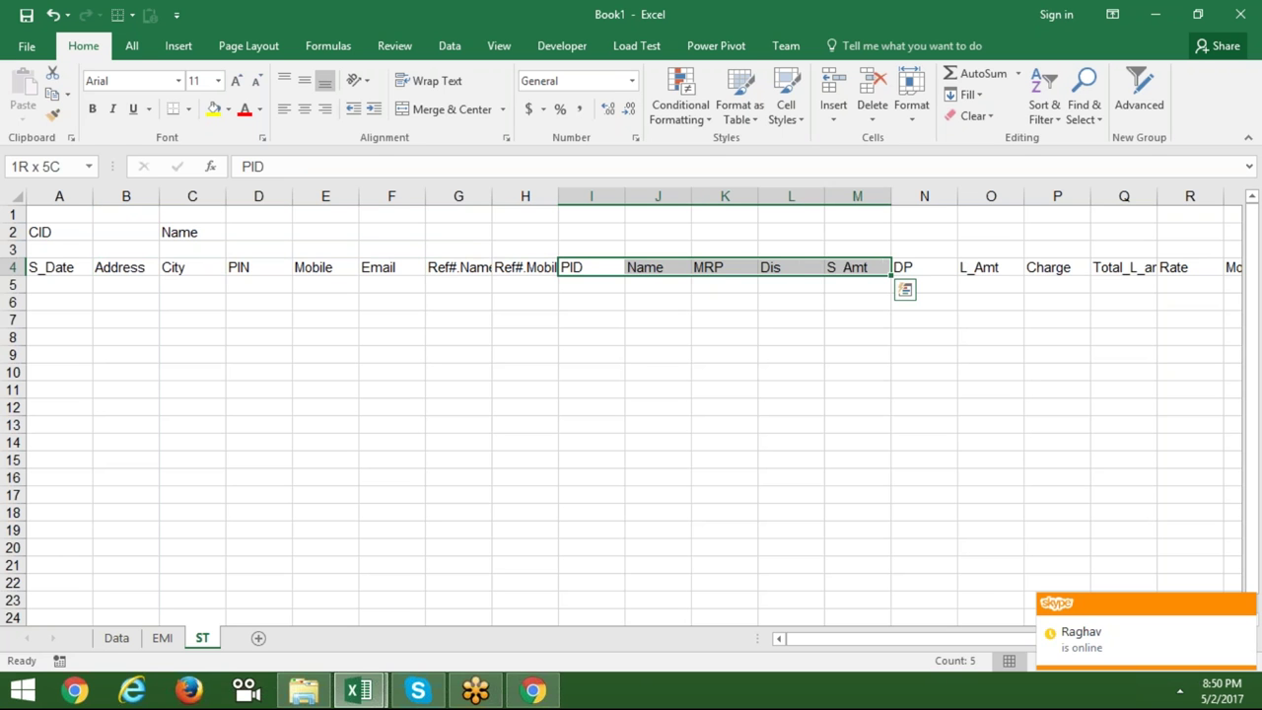
{"action": "key", "text": "ctrl+c"}
{"action": "key", "text": "Down"}
{"action": "key", "text": "Down"}
{"action": "key", "text": "Down"}
{"action": "key", "text": "Down"}
{"action": "key", "text": "Left"}
{"action": "key", "text": "Left"}
{"action": "key", "text": "Left"}
{"action": "key", "text": "Left"}
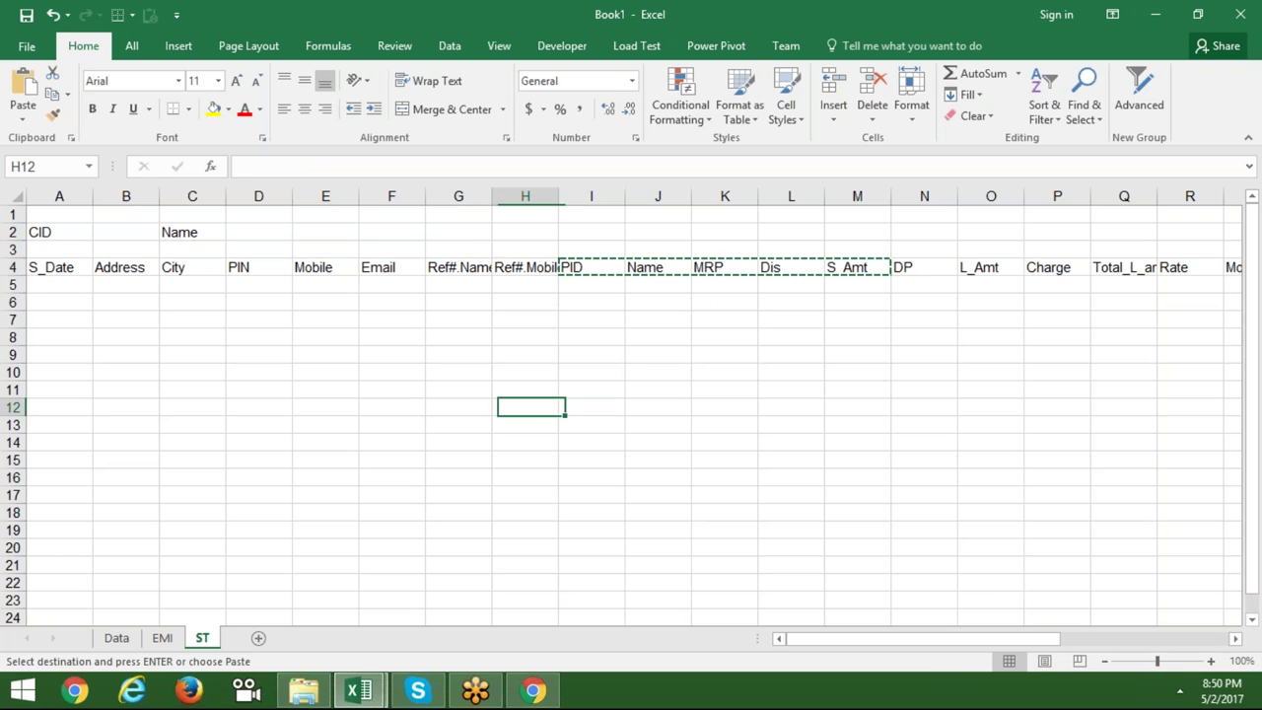
{"action": "key", "text": "Left"}
{"action": "key", "text": "Left"}
{"action": "key", "text": "Left"}
{"action": "key", "text": "Up"}
{"action": "key", "text": "Up"}
{"action": "key", "text": "Up"}
{"action": "key", "text": "Up"}
{"action": "key", "text": "Up"}
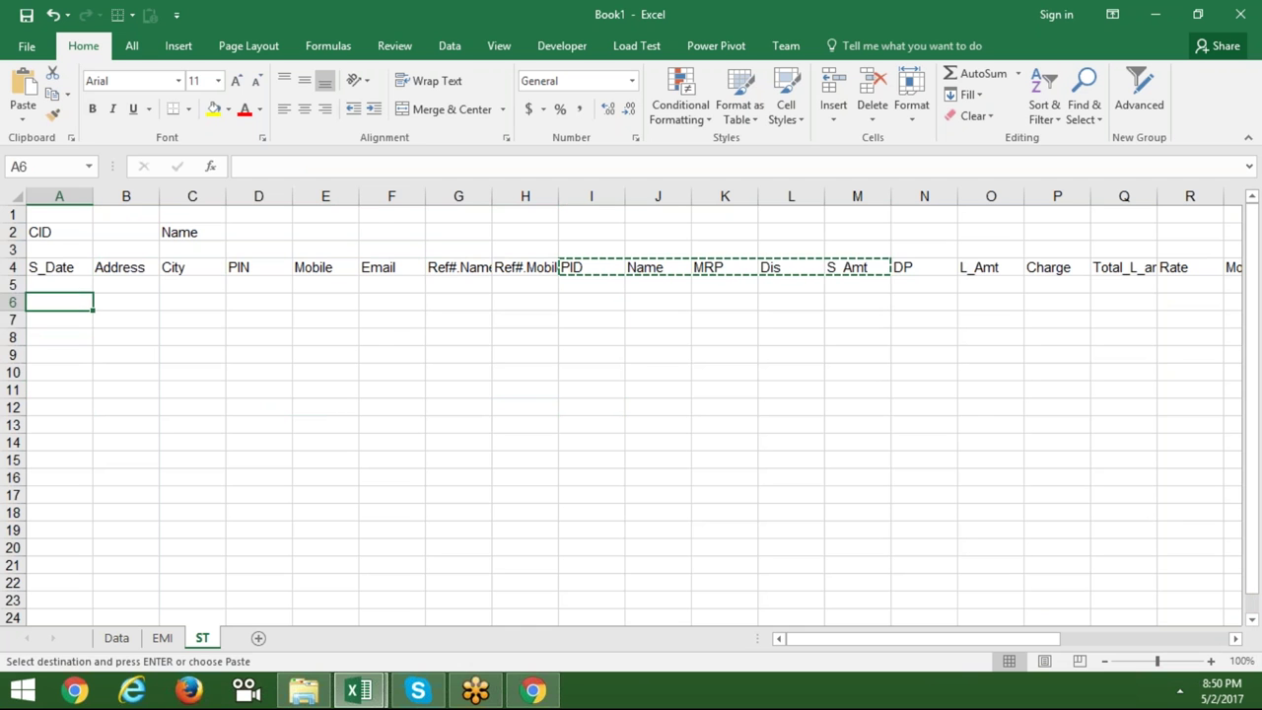
{"action": "key", "text": "Down"}
{"action": "key", "text": "ctrl+v"}
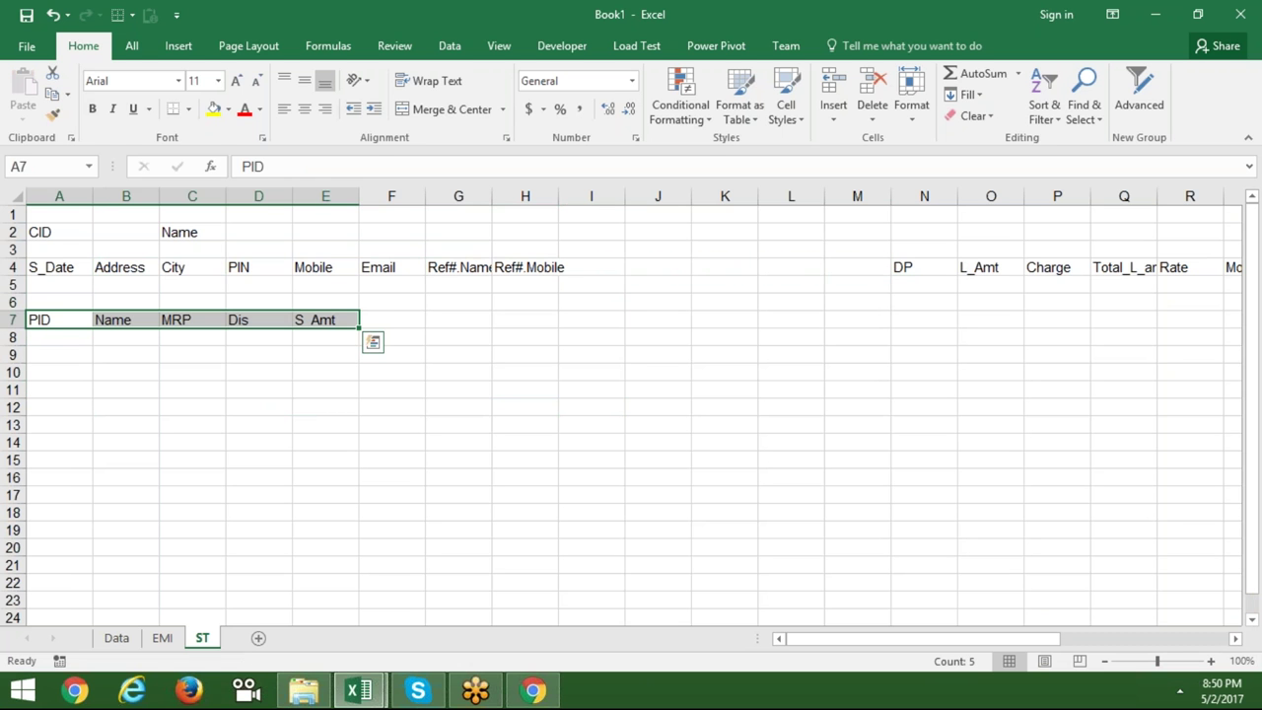
{"action": "left_click", "coordinate": [125, 301]}
Step: Copy the DP through EMI loan headers from row 4 into row 10
{"action": "left_click", "coordinate": [1057, 301]}
{"action": "left_click", "coordinate": [1124, 284]}
{"action": "left_click", "coordinate": [924, 284]}
{"action": "mouse_move", "coordinate": [924, 267]}
{"action": "left_mouse_down"}
{"action": "mouse_move", "coordinate": [1190, 267]}
{"action": "mouse_move", "coordinate": [533, 267]}
{"action": "mouse_move", "coordinate": [791, 267]}
{"action": "left_mouse_up"}
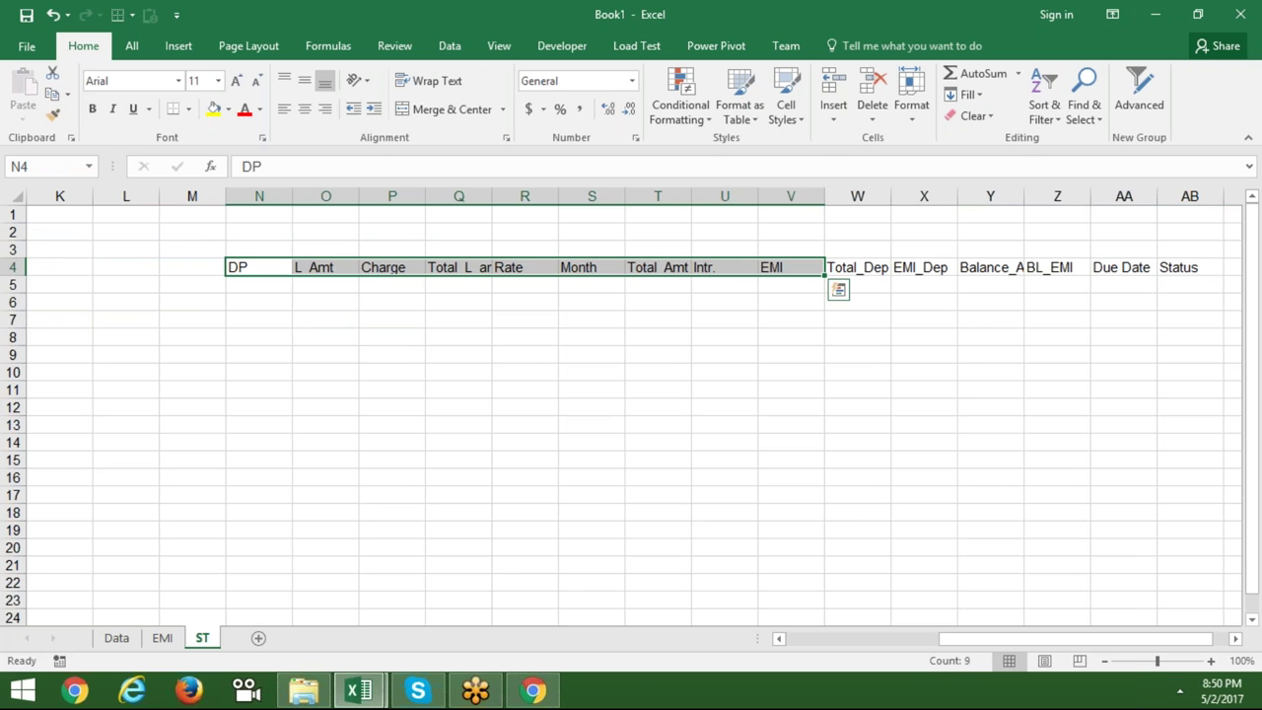
{"action": "key", "text": "ctrl+c"}
{"action": "key", "text": "ctrl+Left"}
{"action": "key", "text": "Left"}
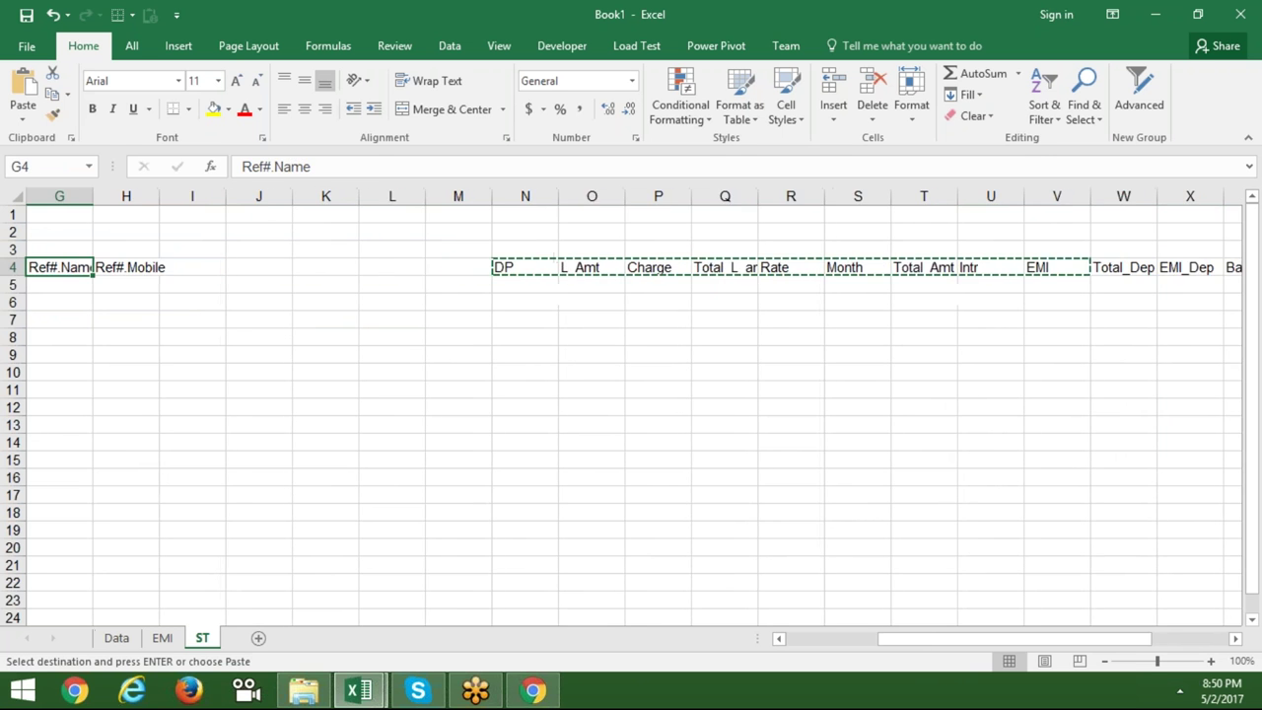
{"action": "key", "text": "Home"}
{"action": "key", "text": "Down"}
Step: Select and copy the six deposit headers in W4:AB4, Total_Dep through Status
{"action": "key", "text": "Down"}
{"action": "key", "text": "Down"}
{"action": "key", "text": "Down"}
{"action": "key", "text": "Down"}
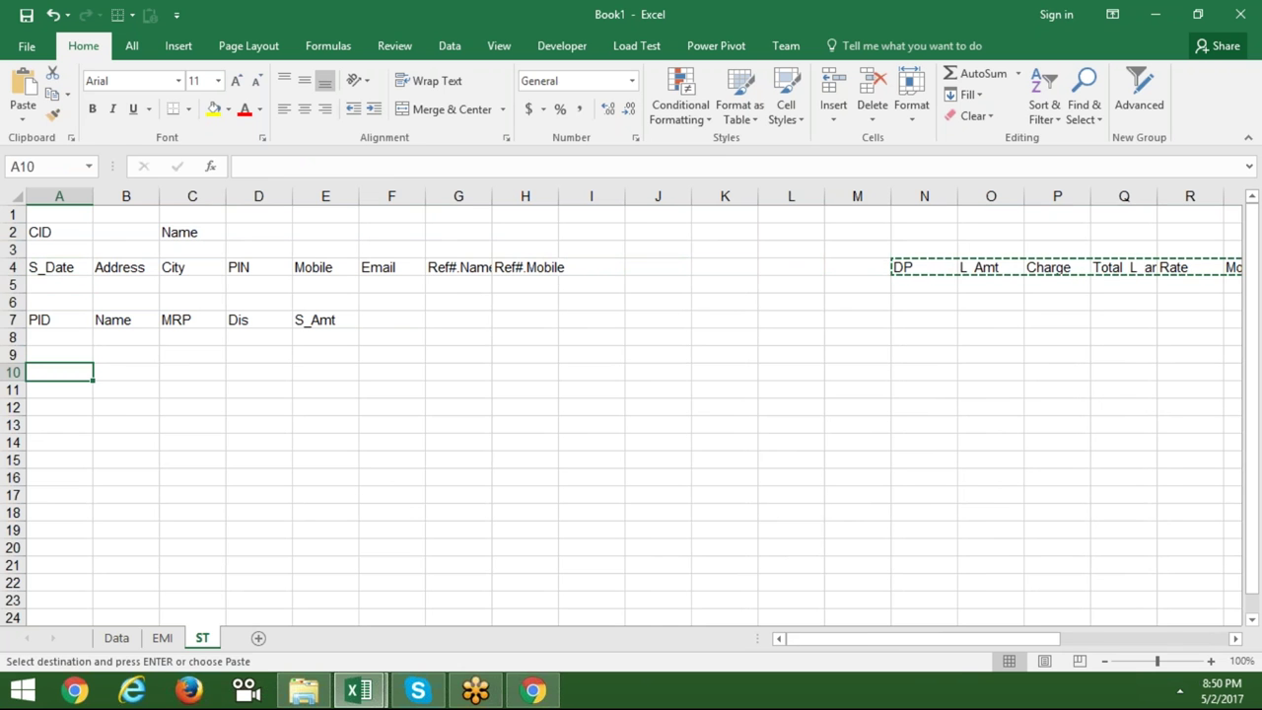
{"action": "key", "text": "ctrl+v"}
{"action": "key", "text": "Up"}
{"action": "key", "text": "Up"}
{"action": "key", "text": "Up"}
{"action": "key", "text": "Up"}
{"action": "key", "text": "Up"}
{"action": "key", "text": "Down"}
{"action": "key", "text": "Right"}
{"action": "key", "text": "Right"}
{"action": "key", "text": "Right"}
{"action": "key", "text": "Right"}
{"action": "key", "text": "Down"}
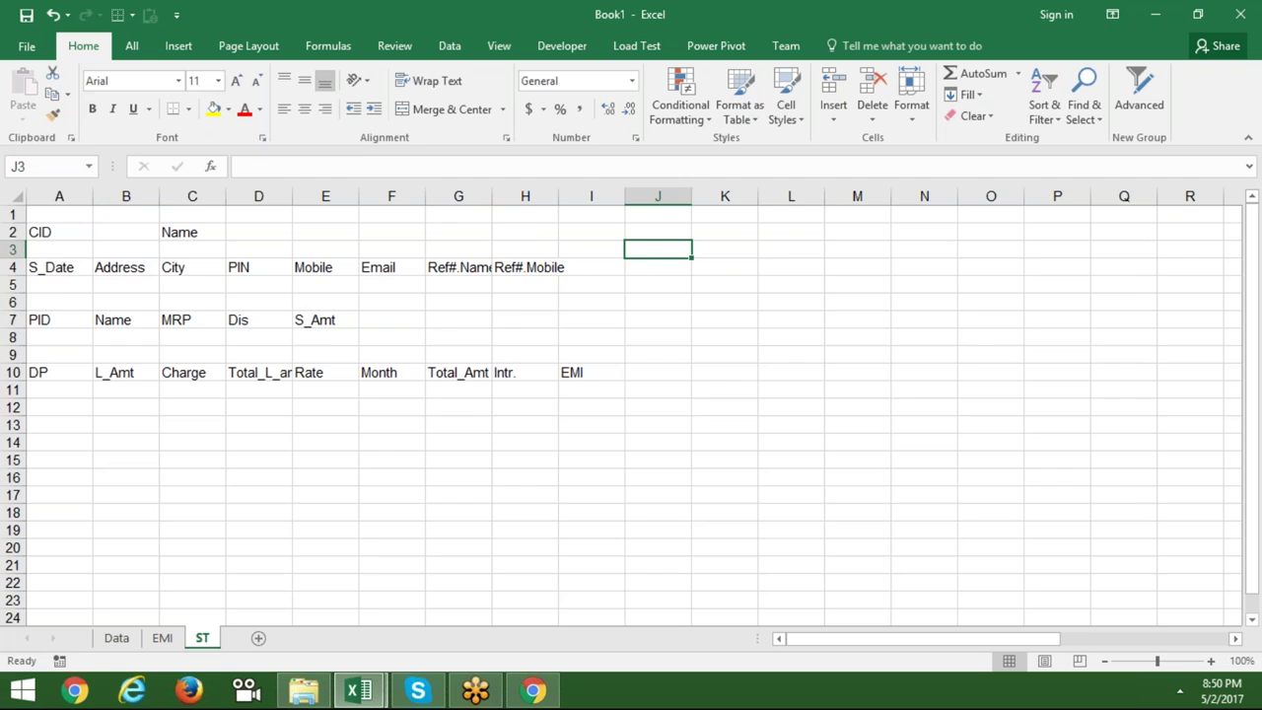
{"action": "key", "text": "ctrl+Right"}
{"action": "key", "text": "ctrl+Left"}
{"action": "key", "text": "Down"}
{"action": "key", "text": "Right"}
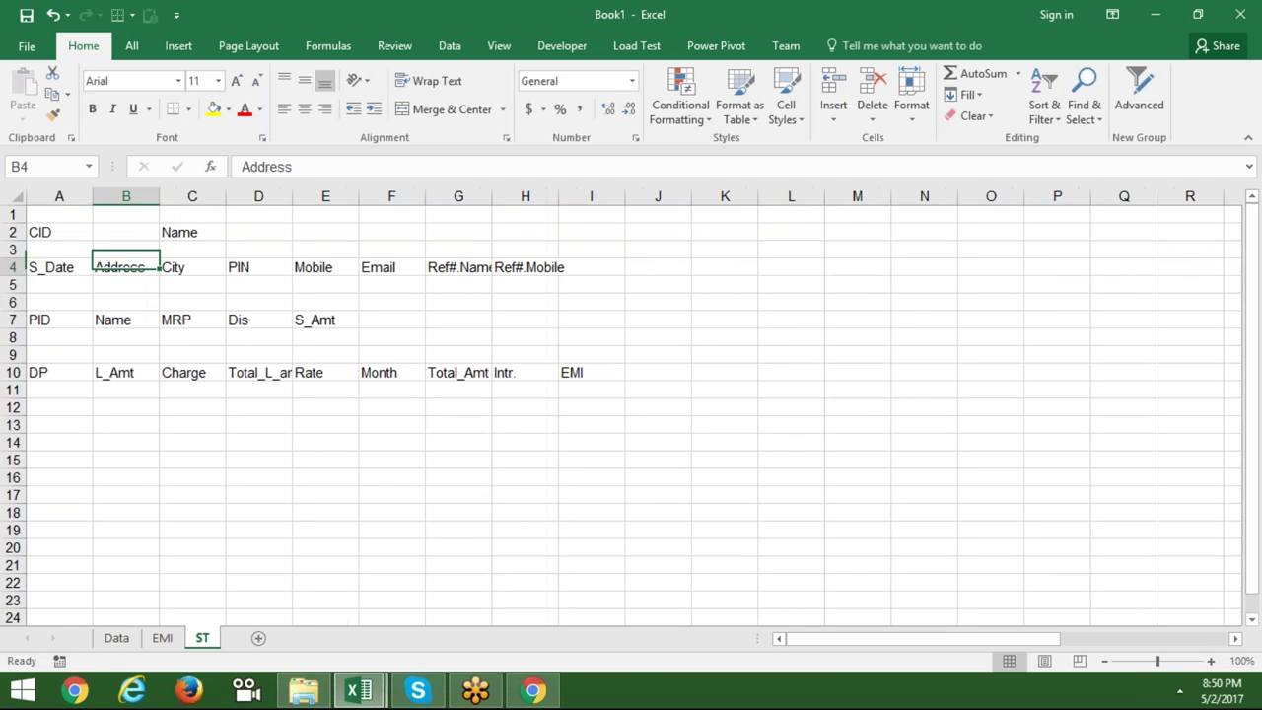
{"action": "key", "text": "ctrl+Right"}
{"action": "key", "text": "Right"}
{"action": "key", "text": "ctrl+Right"}
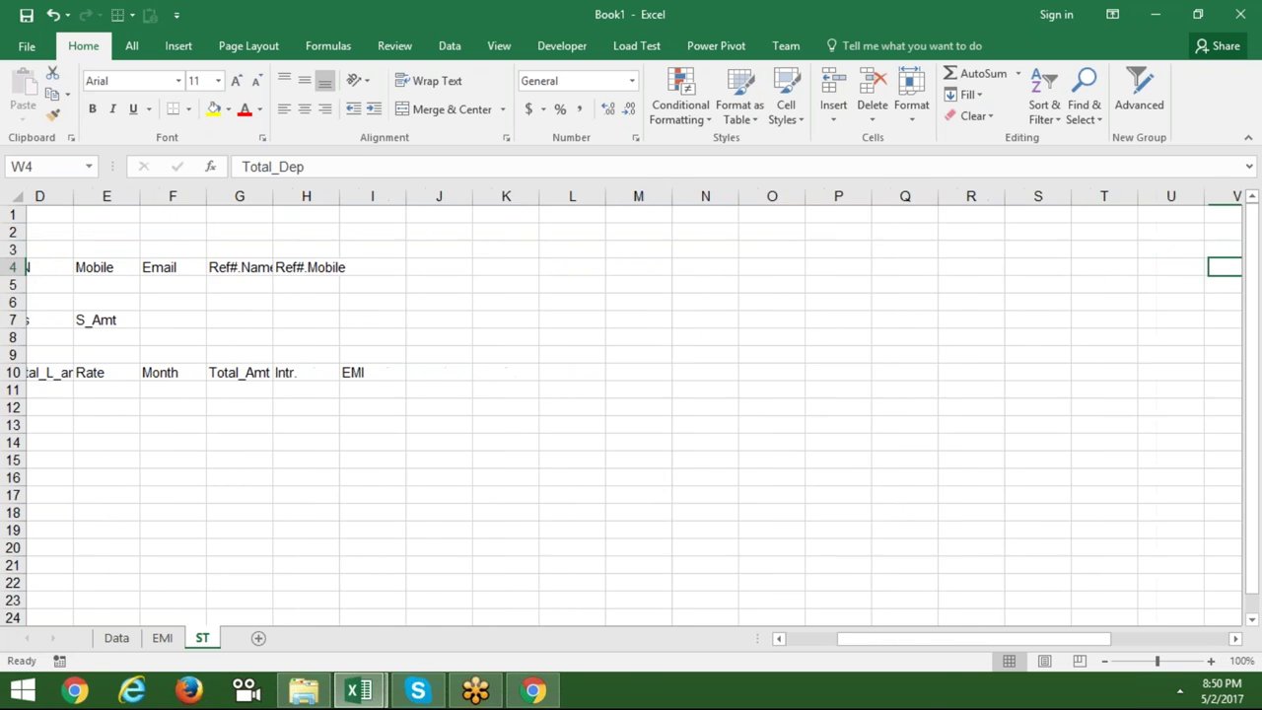
{"action": "key", "text": "ctrl+shift+Right"}
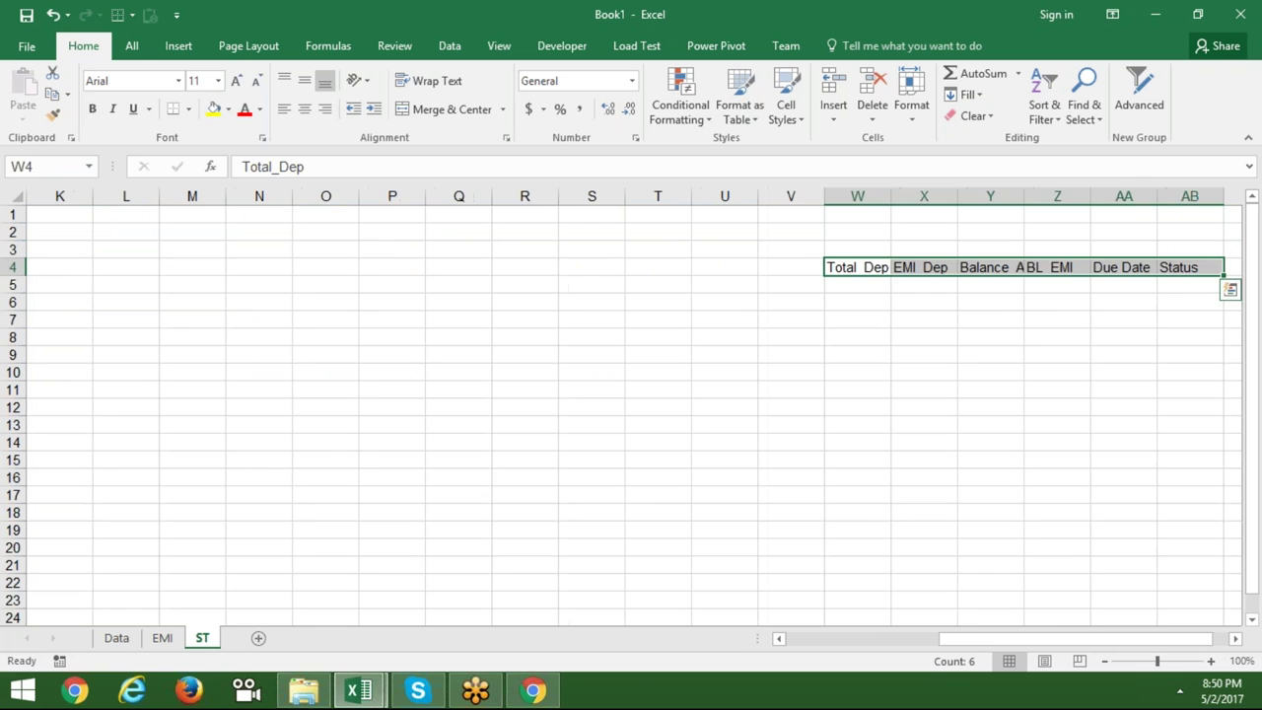
{"action": "key", "text": "ctrl+c"}
Step: Paste the deposit headers into row 13 starting at A13
{"action": "key", "text": "Left"}
{"action": "key", "text": "Left"}
{"action": "key", "text": "Left"}
{"action": "key", "text": "Left"}
{"action": "key", "text": "Left"}
{"action": "key", "text": "Left"}
{"action": "key", "text": "Left"}
{"action": "key", "text": "Down"}
{"action": "key", "text": "Down"}
{"action": "key", "text": "Down"}
{"action": "key", "text": "Down"}
{"action": "key", "text": "Down"}
{"action": "key", "text": "Return"}
{"action": "key", "text": "Return"}
{"action": "key", "text": "Up"}
{"action": "key", "text": "Up"}
{"action": "key", "text": "Up"}
{"action": "key", "text": "Up"}
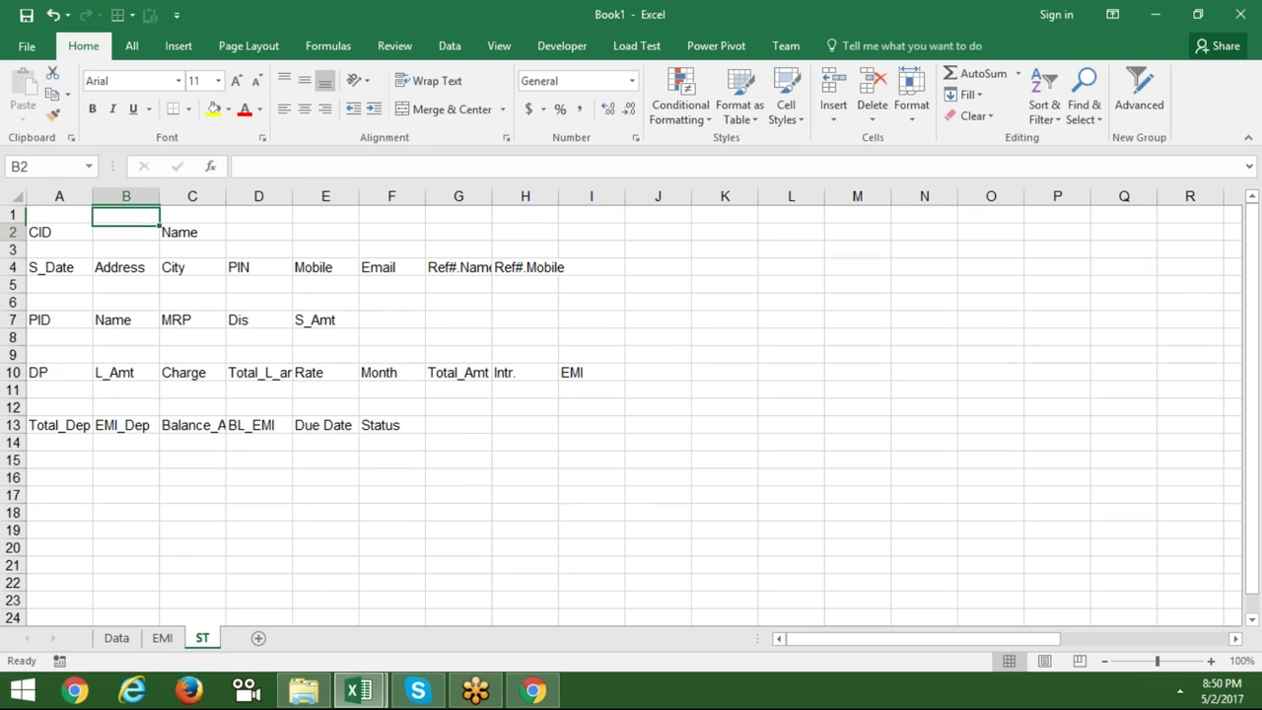
{"action": "key", "text": "Left"}
Step: Review the copied header rows 4, 7, 10 and 13
{"action": "left_click", "coordinate": [14, 267]}
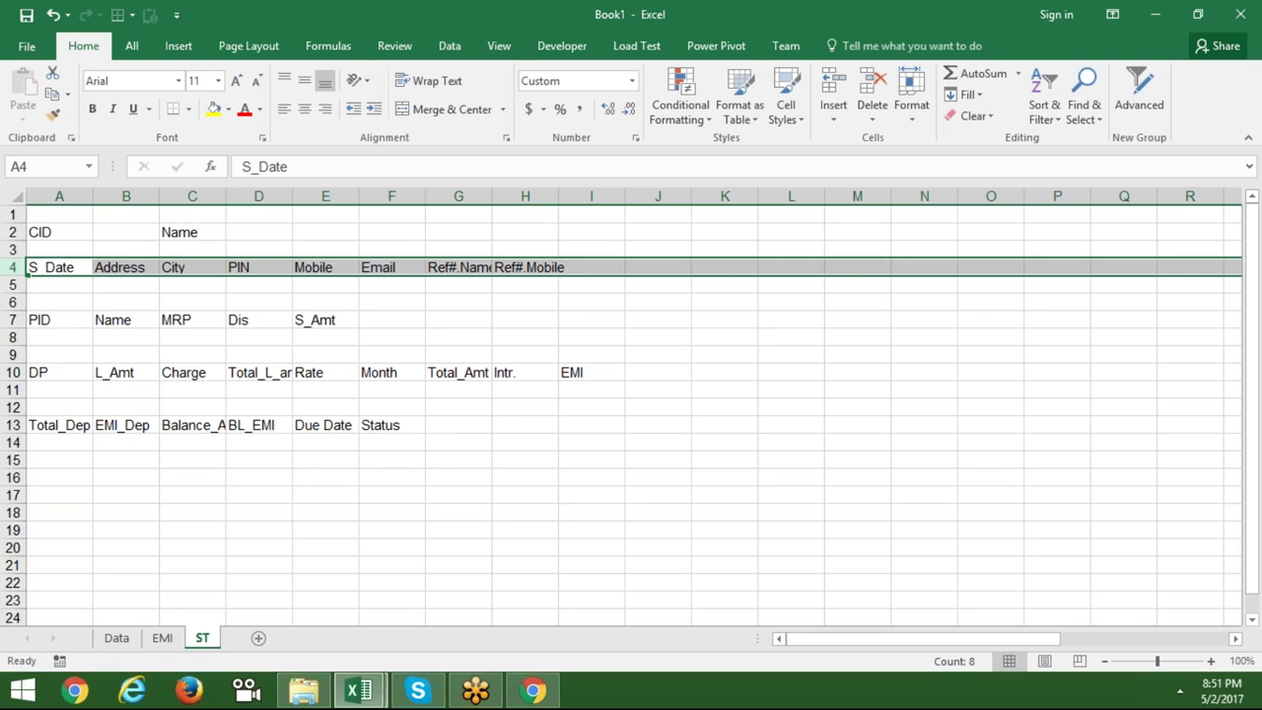
{"action": "key", "text": "Down"}
{"action": "key", "text": "Down"}
{"action": "key", "text": "Down"}
{"action": "left_click", "coordinate": [14, 319]}
{"action": "key", "text": "Down"}
{"action": "key", "text": "Down"}
{"action": "key", "text": "Down"}
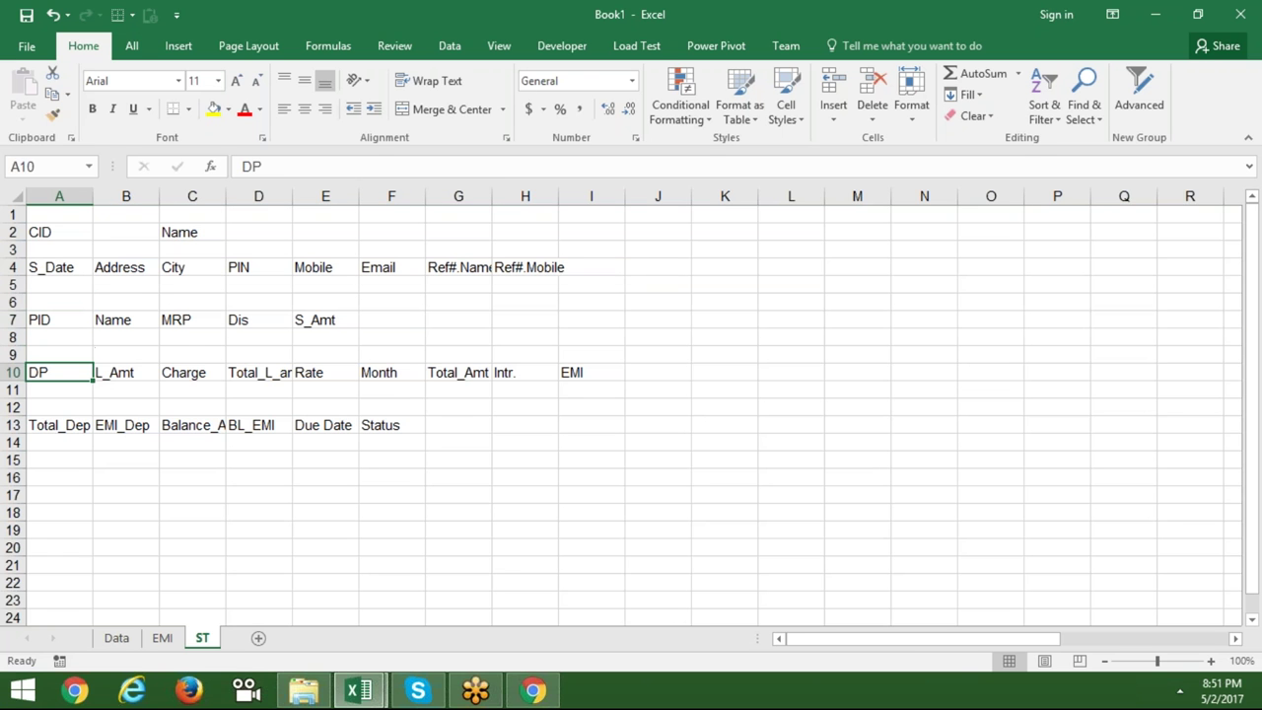
{"action": "left_click", "coordinate": [14, 372]}
{"action": "key", "text": "Down"}
{"action": "key", "text": "Down"}
{"action": "key", "text": "Down"}
{"action": "key", "text": "shift+space"}
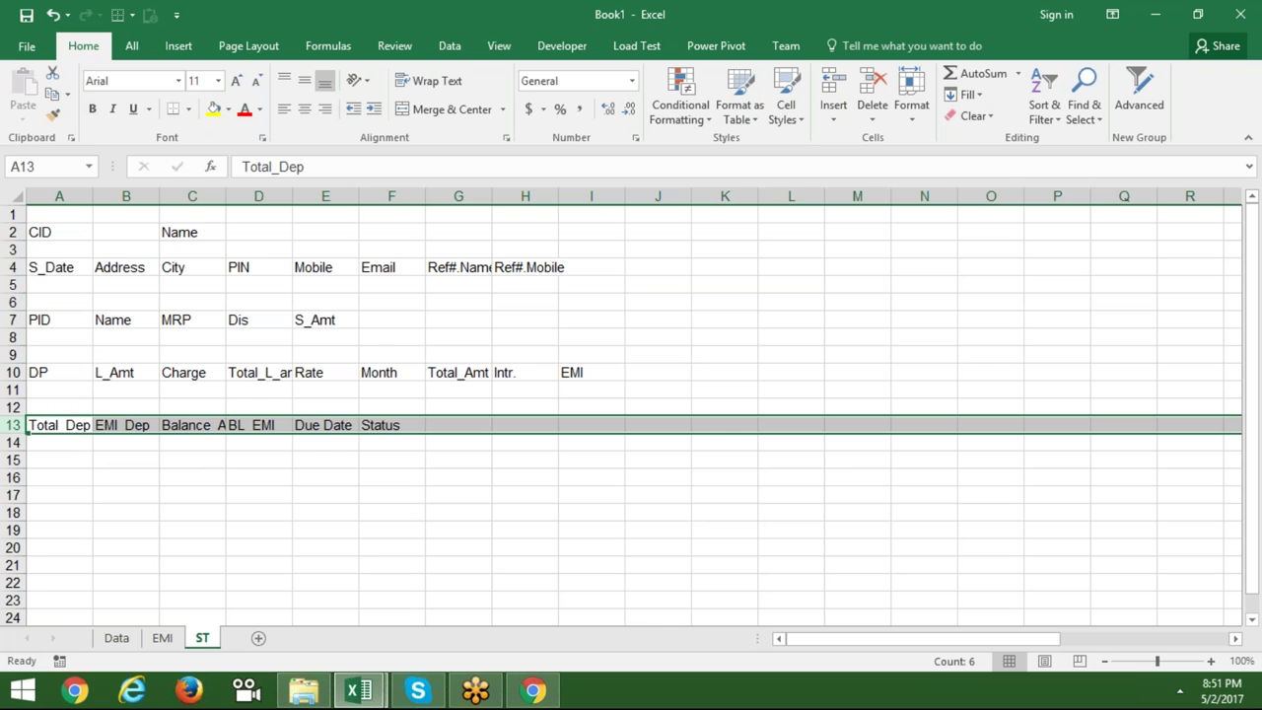
Step: Merge A17:E17 and title it 'Plan EMI'
{"action": "key", "text": "Down"}
{"action": "key", "text": "Down"}
{"action": "key", "text": "Down"}
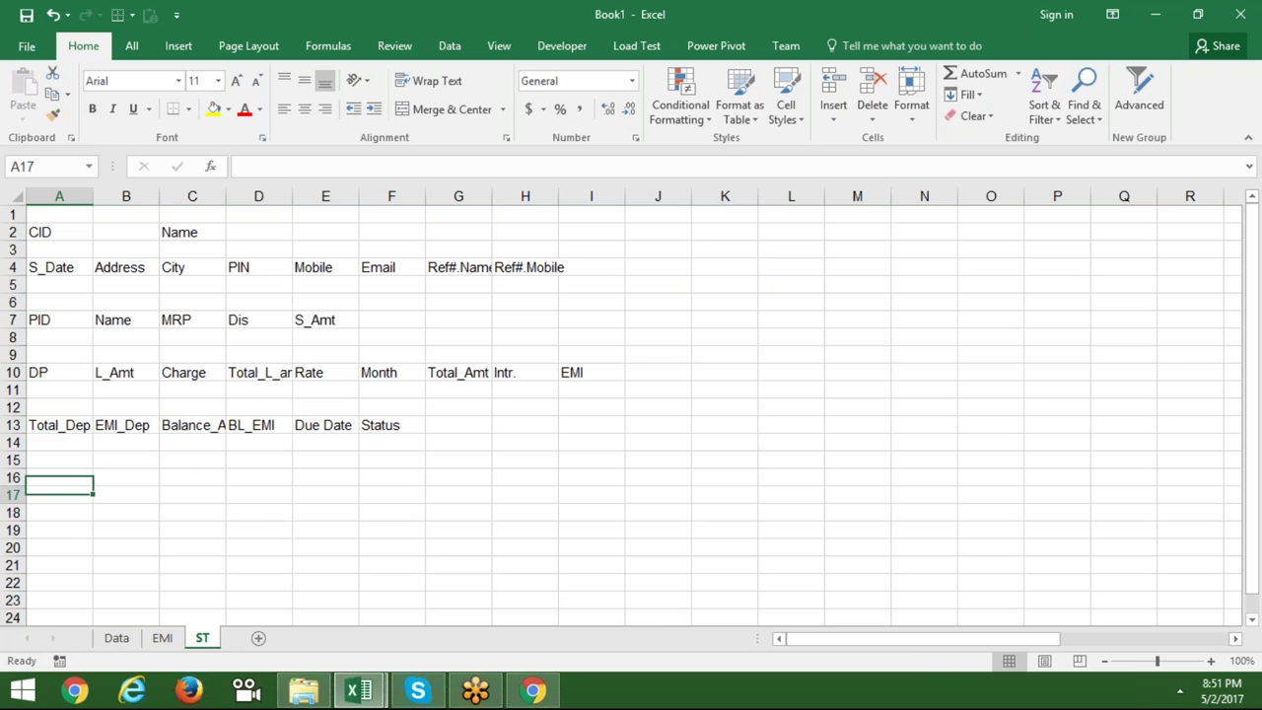
{"action": "key", "text": "Down"}
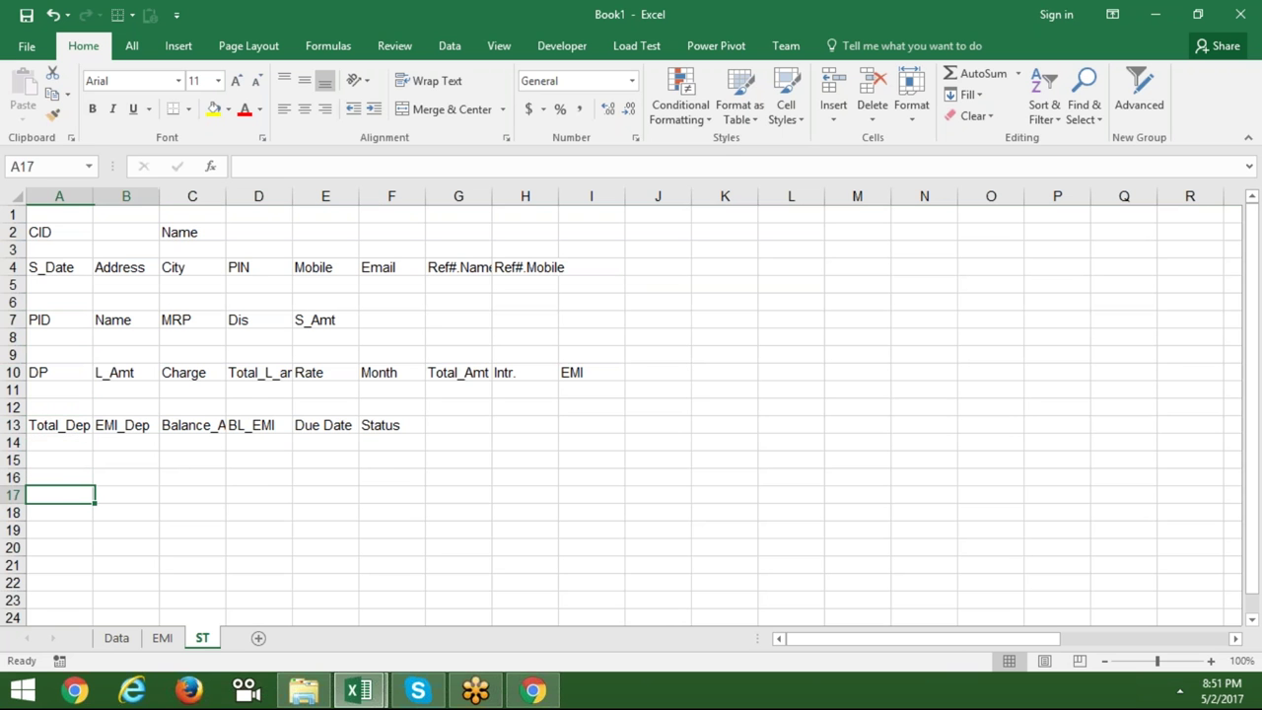
{"action": "key", "text": "shift+Right"}
{"action": "key", "text": "shift+Right"}
{"action": "key", "text": "shift+Right"}
{"action": "key", "text": "shift+Right"}
{"action": "key", "text": "shift+Right"}
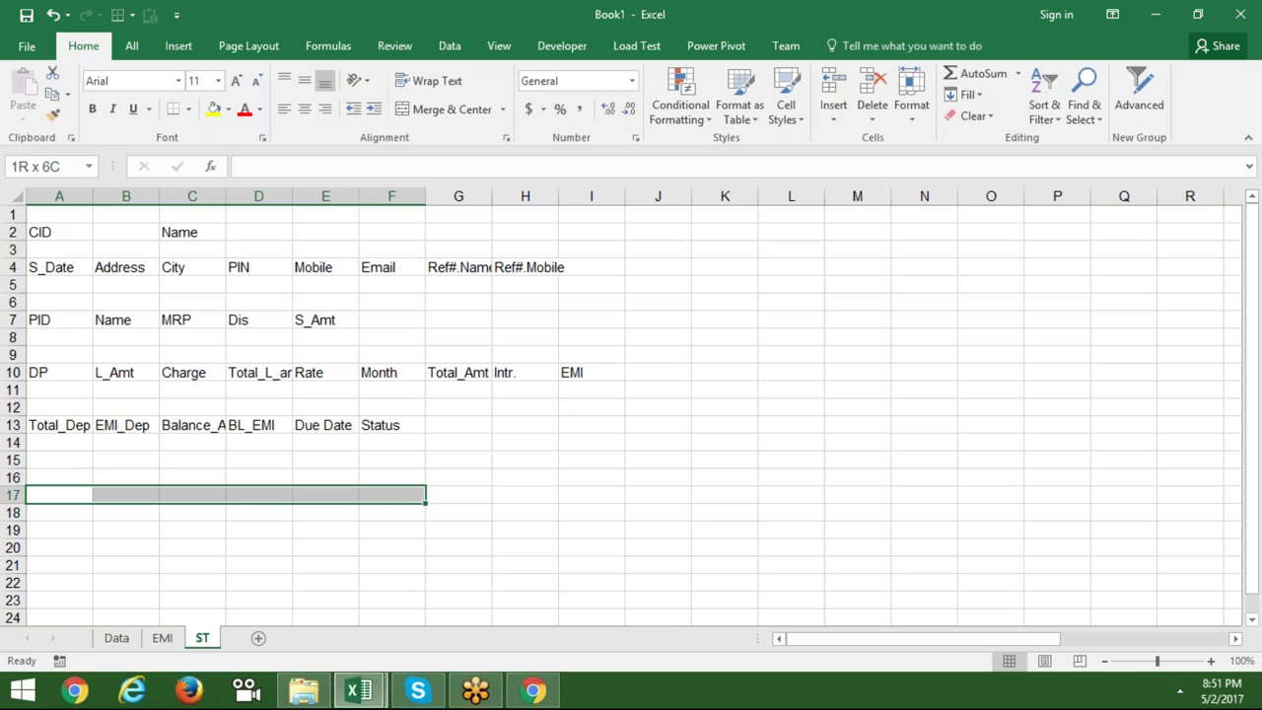
{"action": "key", "text": "shift+Left"}
{"action": "left_click", "coordinate": [408, 109]}
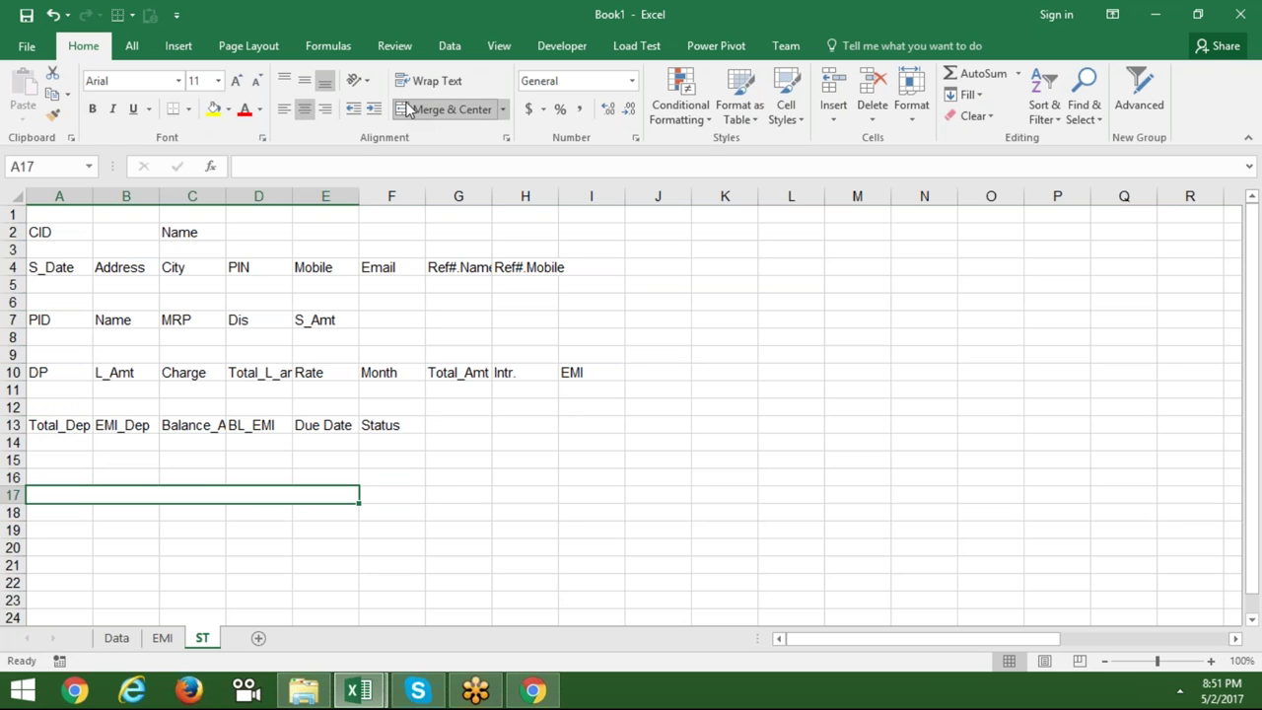
{"action": "type", "text": "Plan EMI"}
{"action": "key", "text": "Return"}
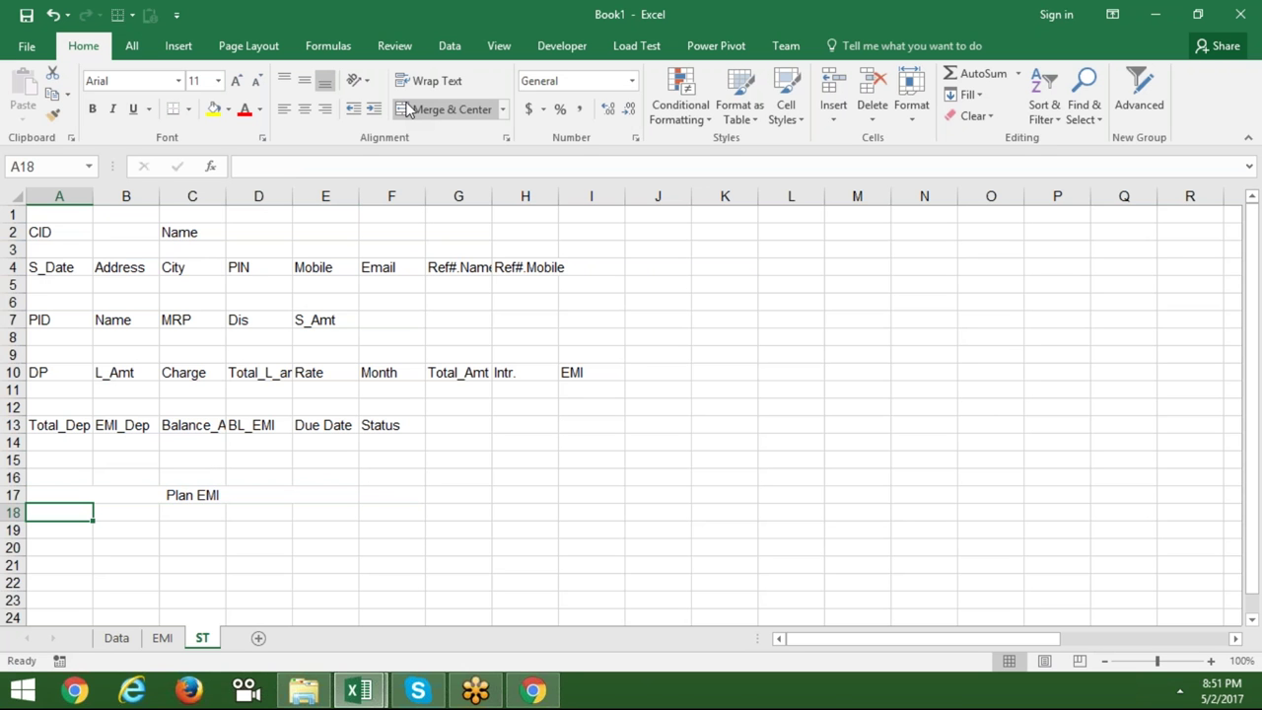
Step: Enter the headers Sr, Date and EMI in A18:C18
{"action": "type", "text": "Sr"}
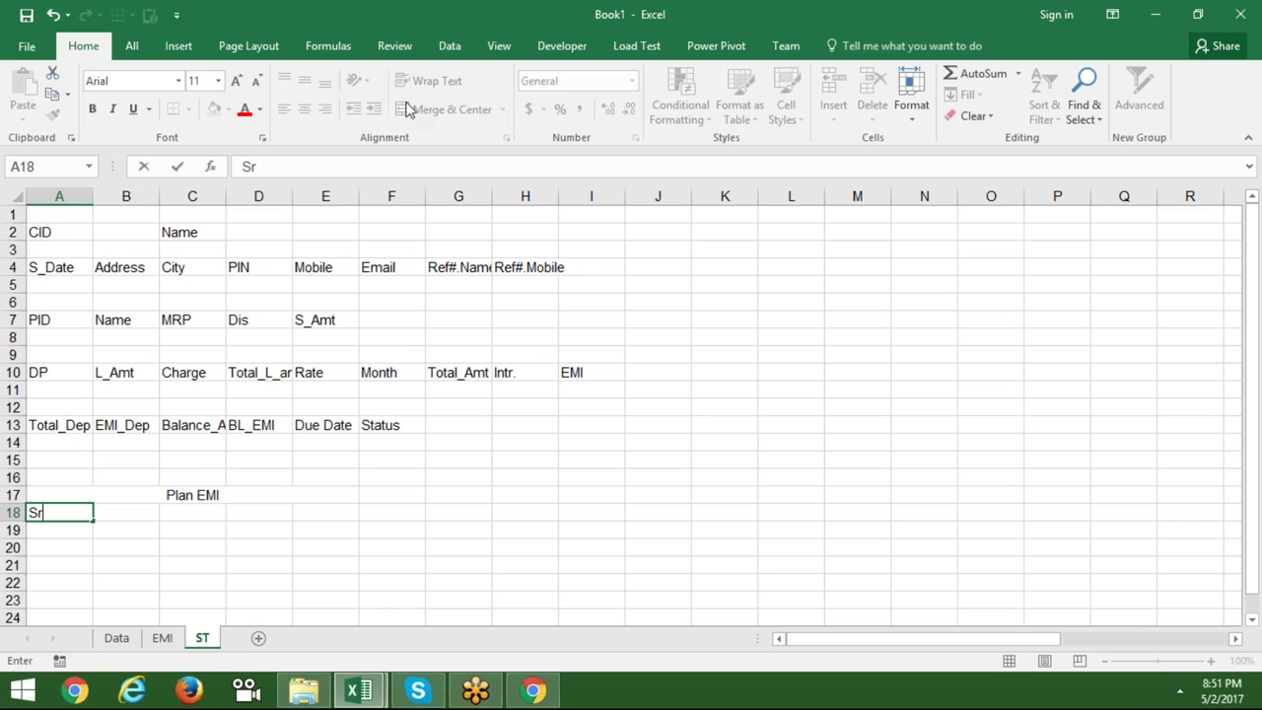
{"action": "key", "text": "Tab"}
{"action": "type", "text": "DA"}
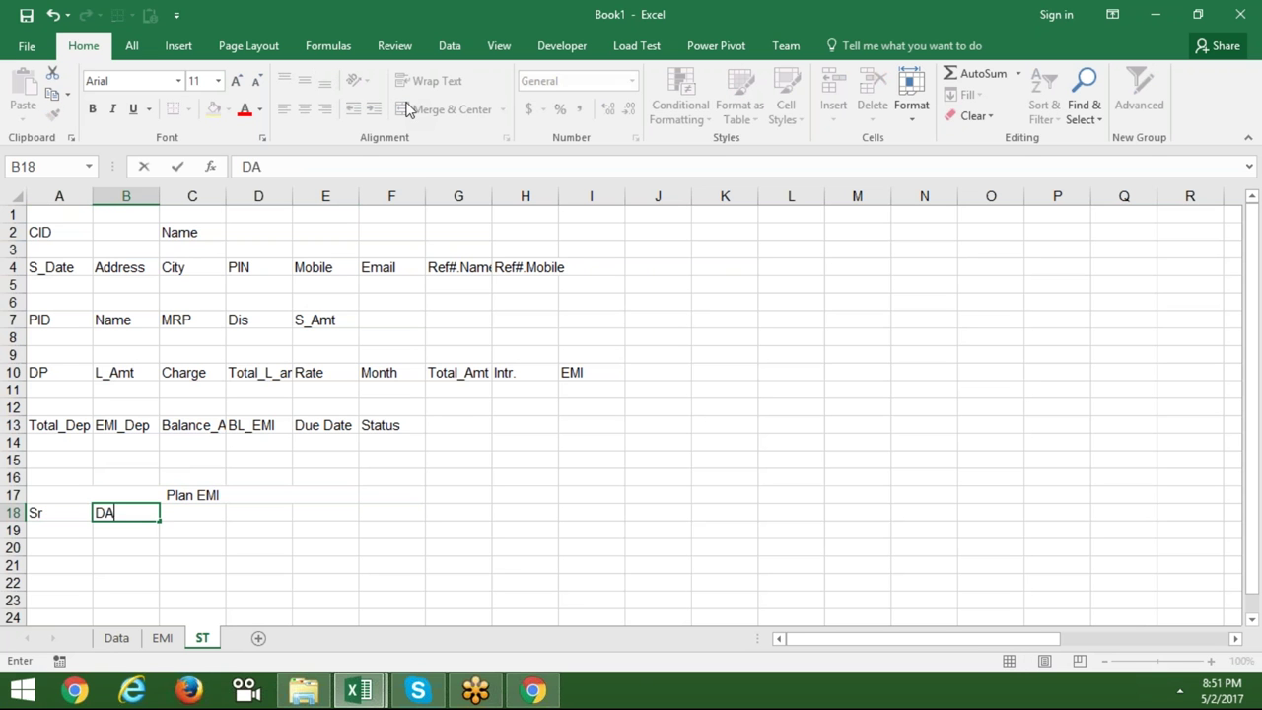
{"action": "key", "text": "Tab"}
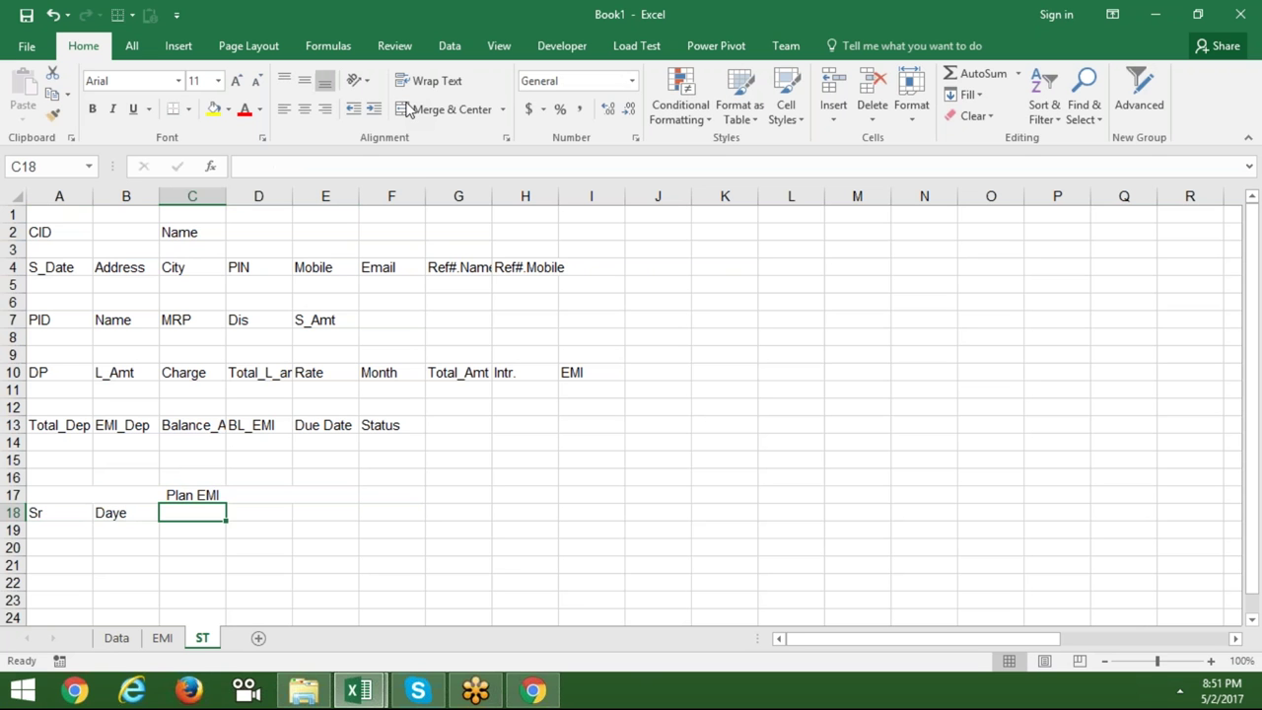
{"action": "key", "text": "Left"}
{"action": "type", "text": "Dat"}
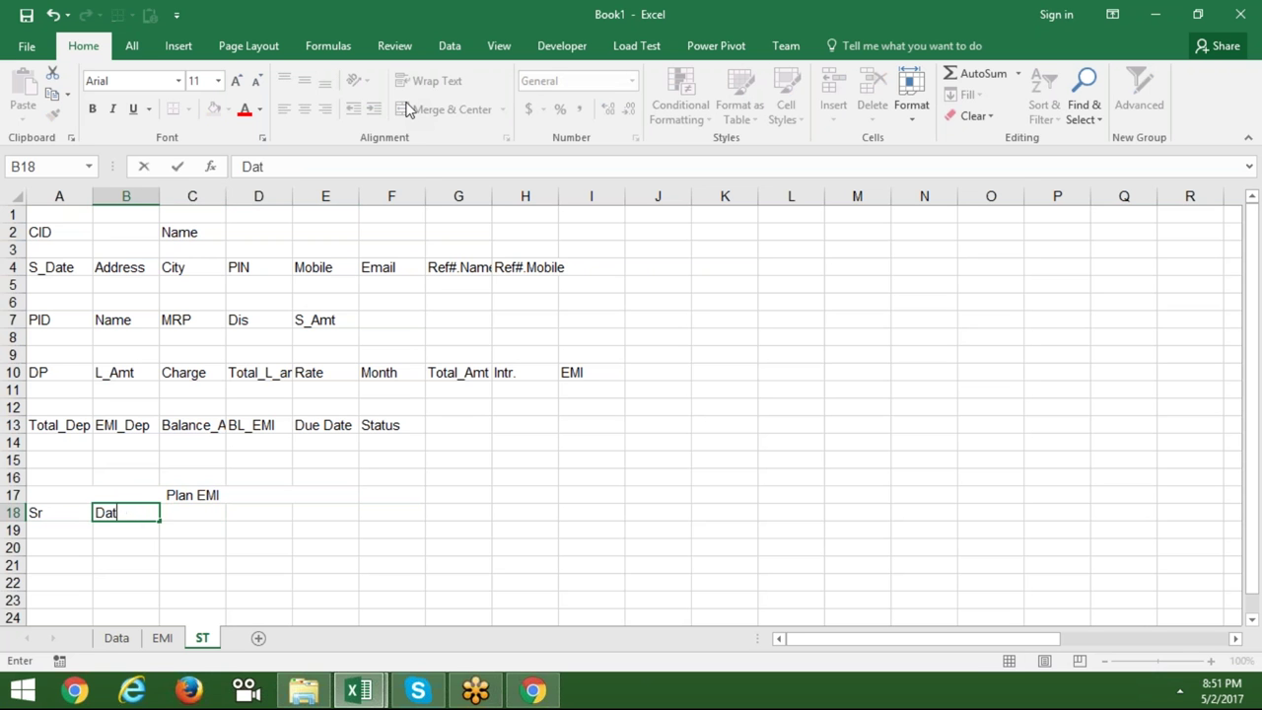
{"action": "key", "text": "Tab"}
{"action": "type", "text": "EMI"}
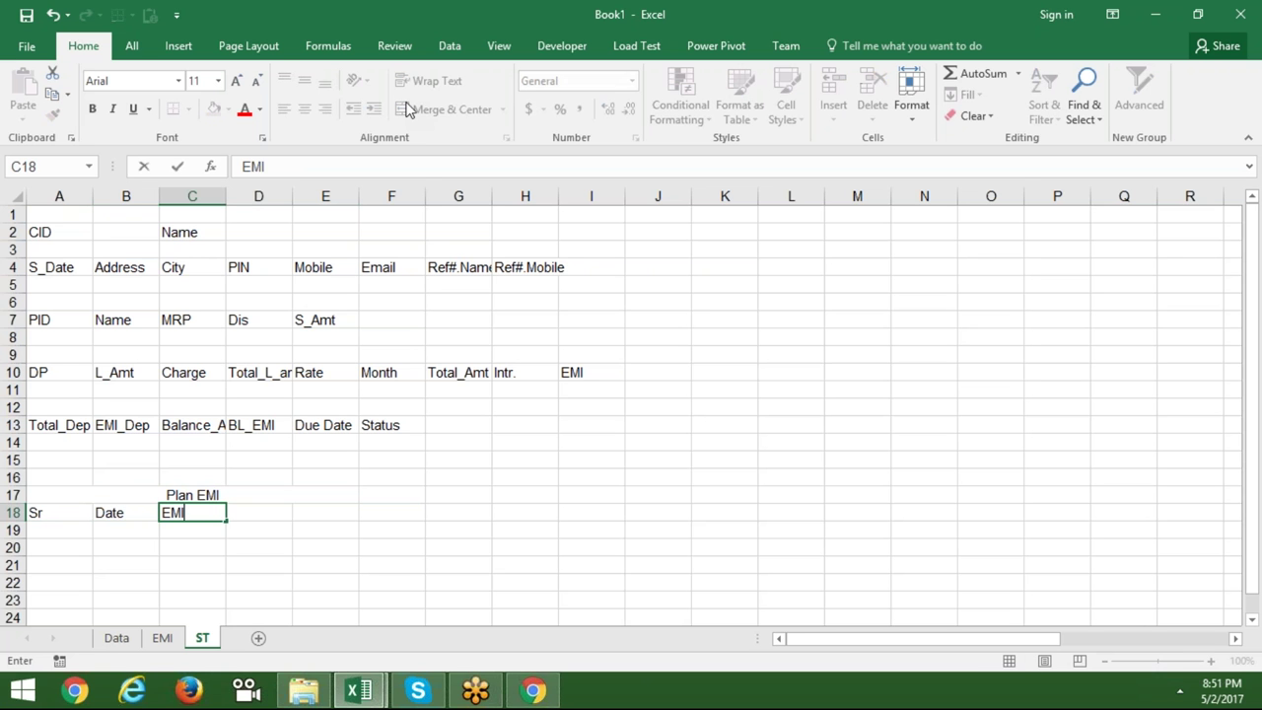
{"action": "key", "text": "Return"}
{"action": "key", "text": "Down"}
{"action": "key", "text": "Down"}
{"action": "key", "text": "Down"}
{"action": "key", "text": "Up"}
{"action": "key", "text": "Up"}
{"action": "key", "text": "Up"}
{"action": "key", "text": "Left"}
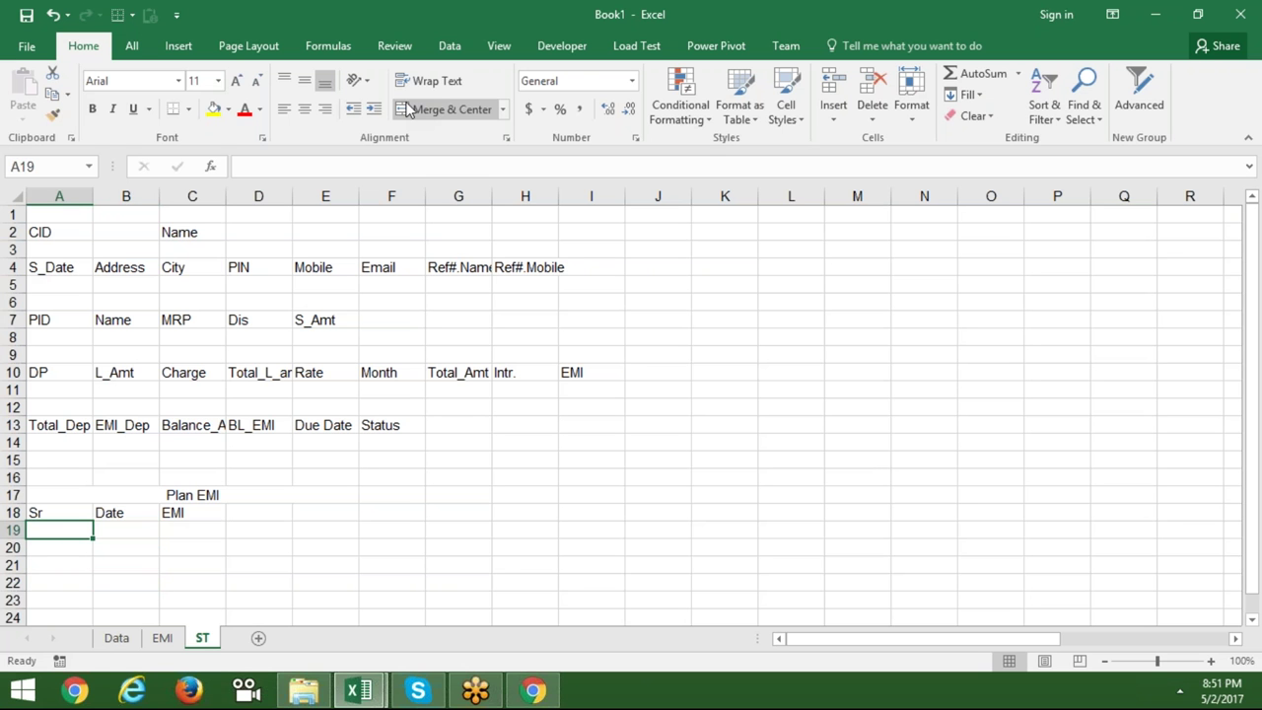
{"action": "key", "text": "Right"}
Step: Link B19 to the start date with =A5 and enter serial number 1 in A19
{"action": "type", "text": "="}
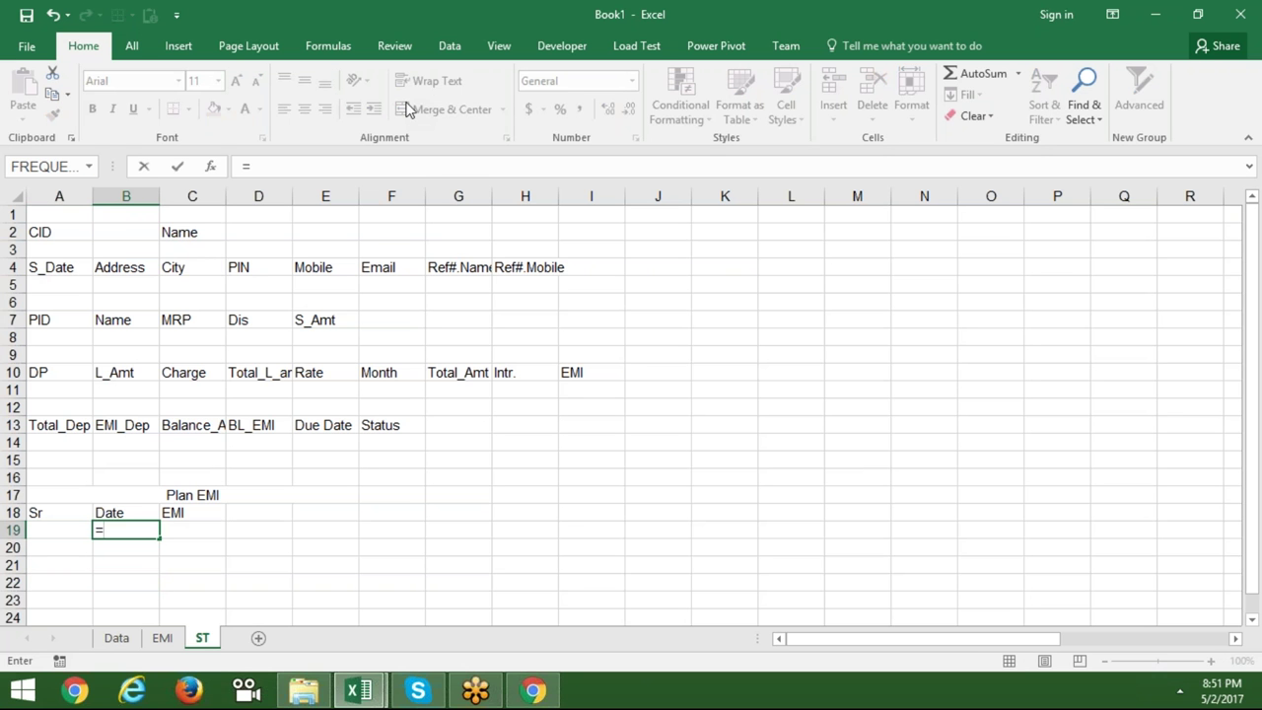
{"action": "left_click", "coordinate": [62, 279]}
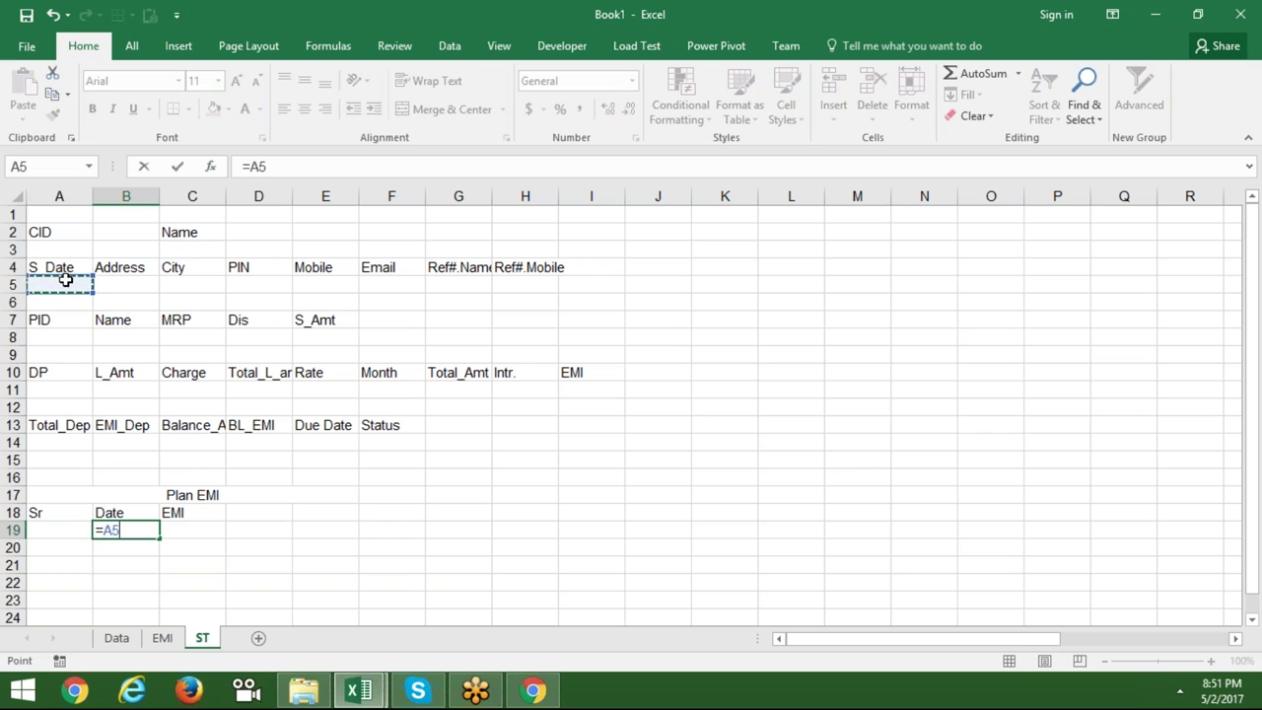
{"action": "key", "text": "ctrl+Return"}
{"action": "left_click", "coordinate": [59, 530]}
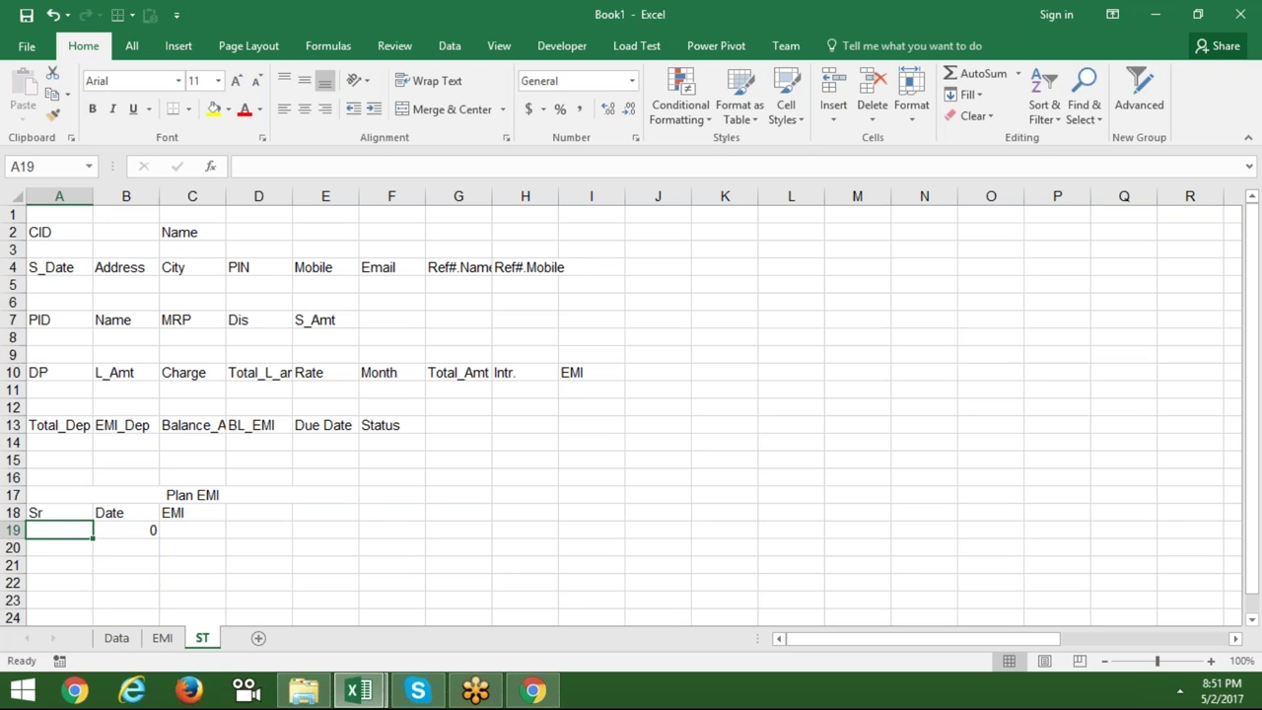
{"action": "type", "text": "1"}
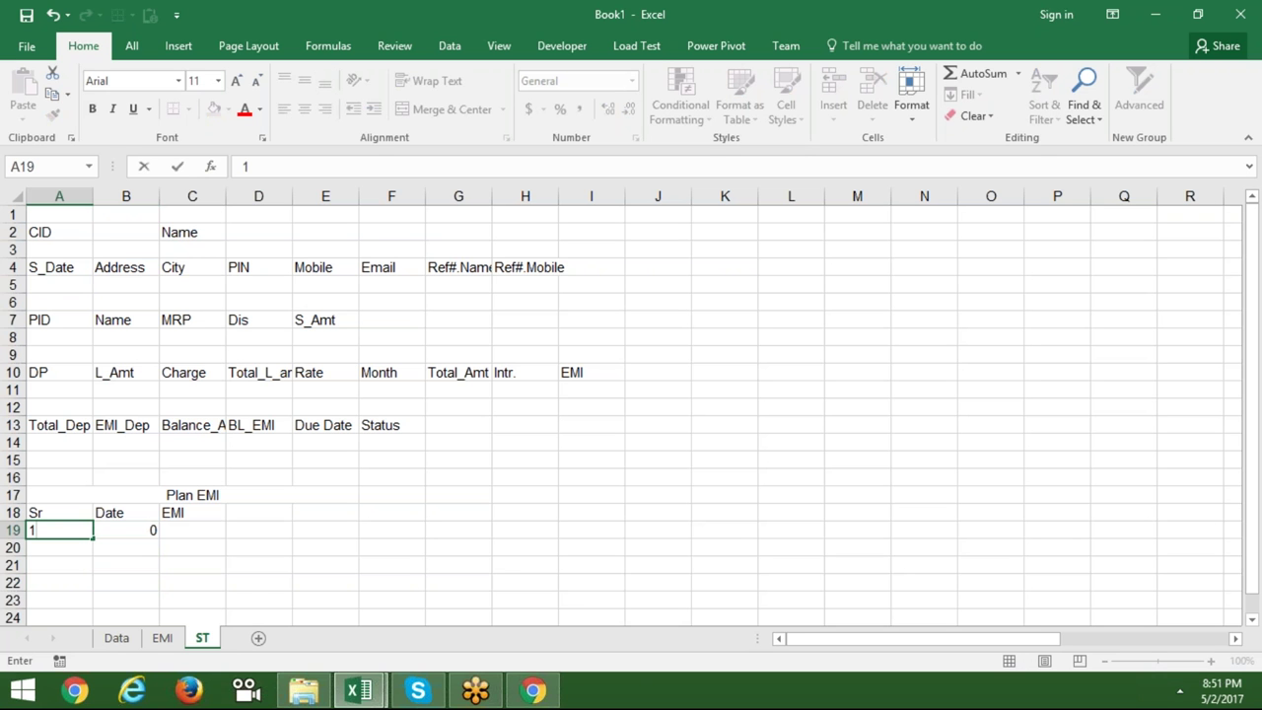
{"action": "key", "text": "Return"}
Step: Enter an IF formula in A20 that numbers A19+1 up to the month count in F11
{"action": "key", "text": "Up"}
{"action": "key", "text": "Down"}
{"action": "type", "text": "=IF("}
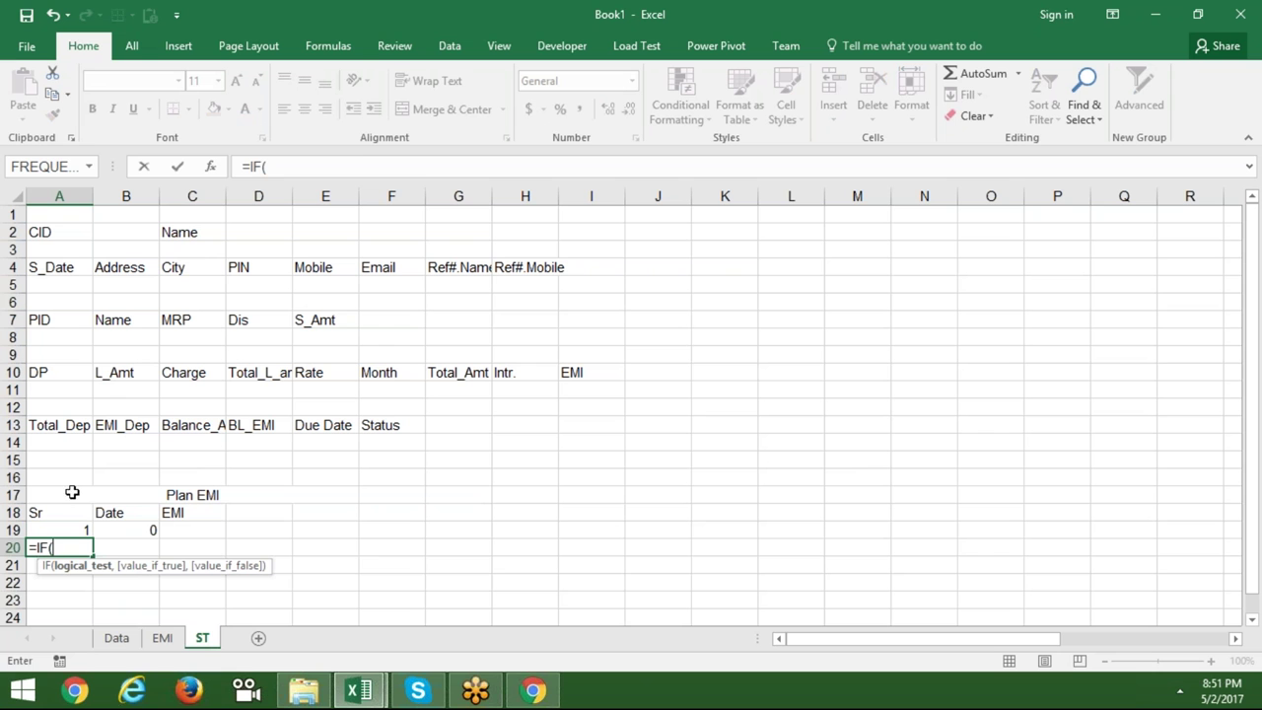
{"action": "left_click", "coordinate": [68, 530]}
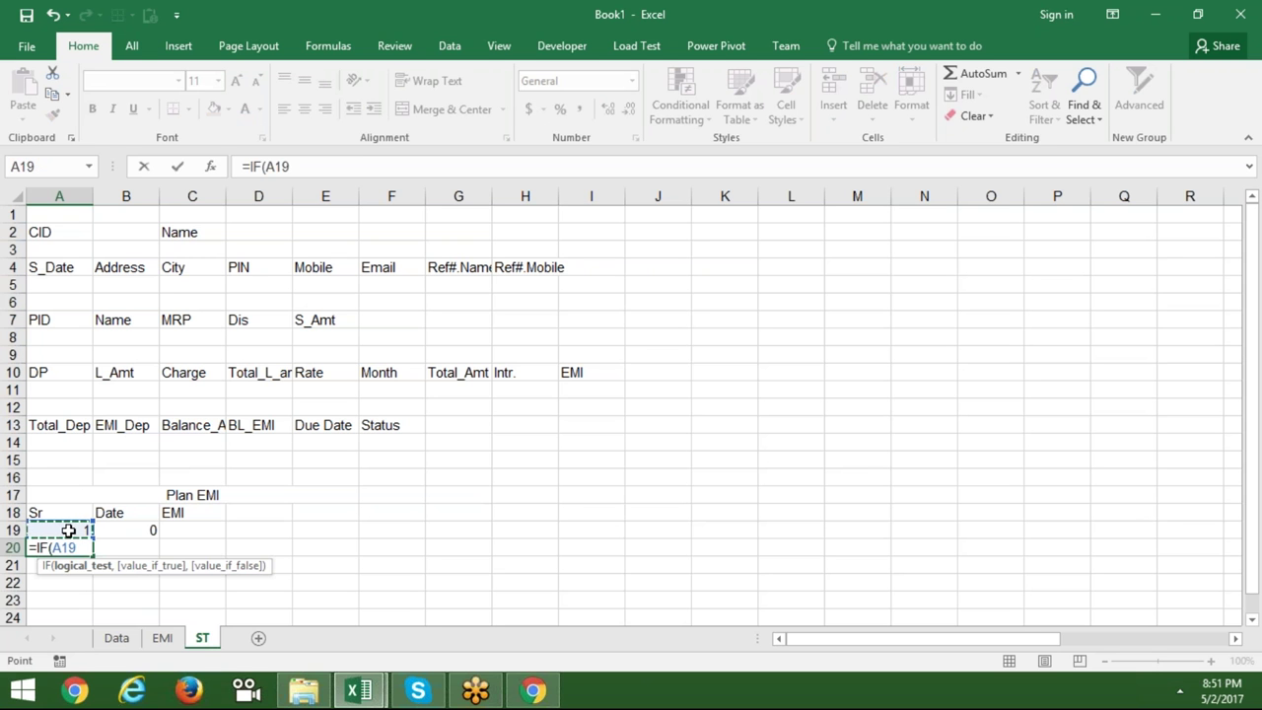
{"action": "type", "text": "+1"}
{"action": "left_click", "coordinate": [407, 393]}
{"action": "type", "text": ",\"\""}
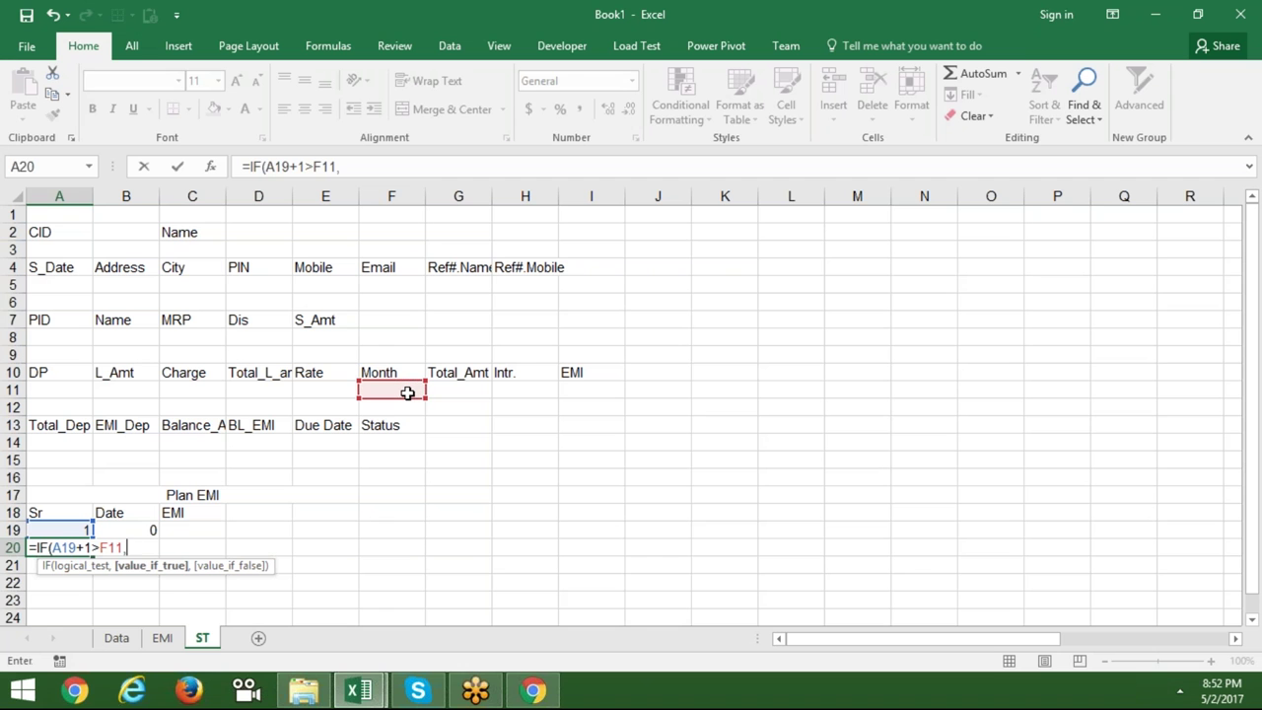
{"action": "type", "text": ","}
{"action": "left_click", "coordinate": [66, 530]}
{"action": "type", "text": ")"}
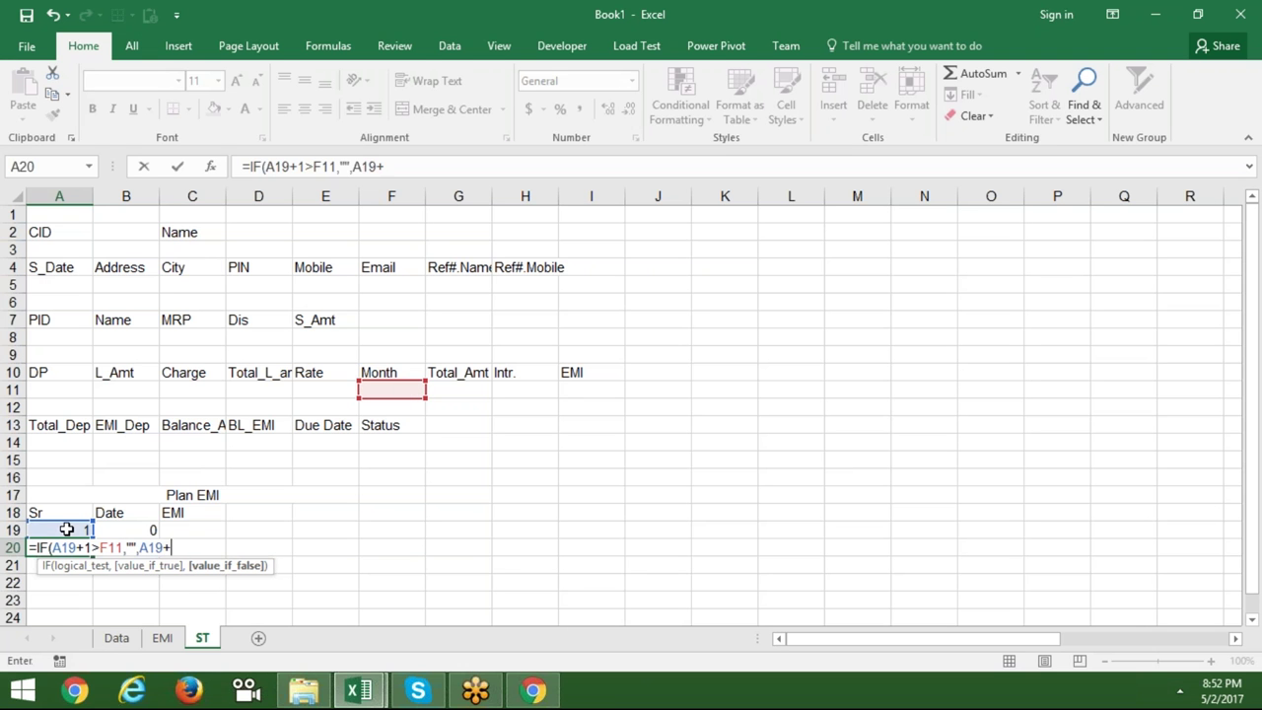
{"action": "key", "text": "Return"}
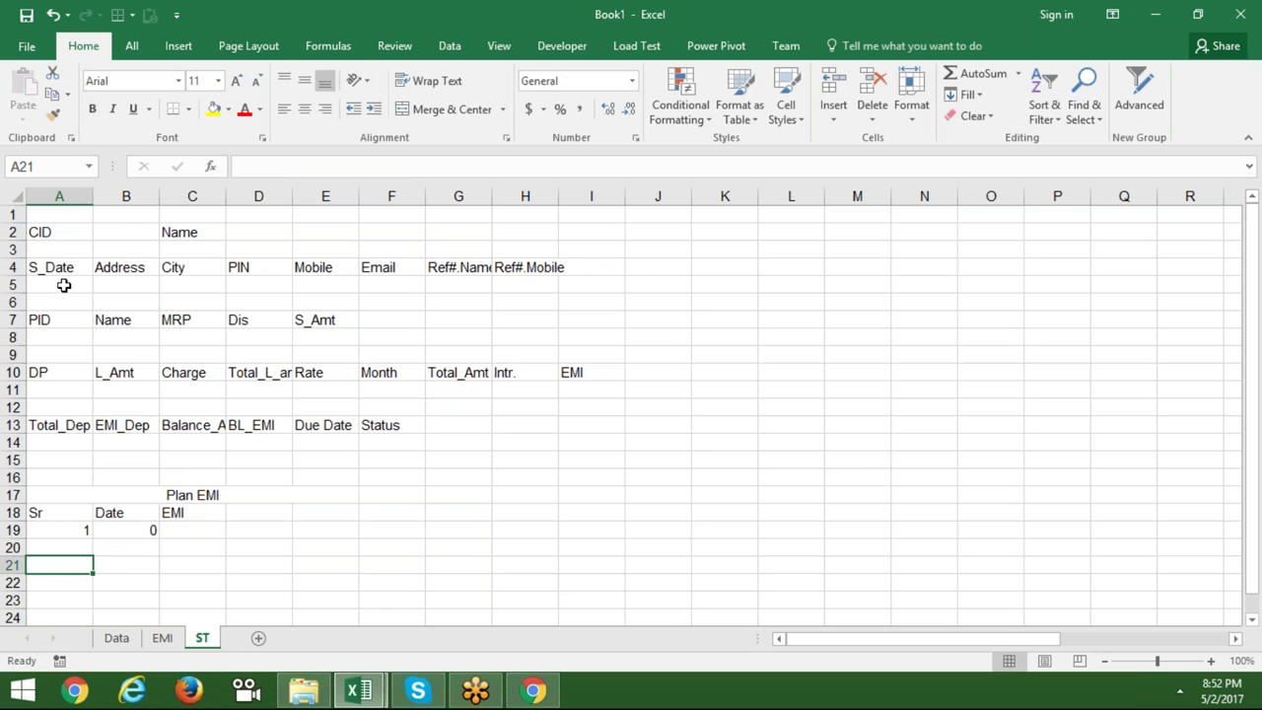
Step: Set the CID value in B2 to 1
{"action": "left_click", "coordinate": [118, 233]}
{"action": "type", "text": "1"}
{"action": "key", "text": "Return"}
Step: Start a VLOOKUP in A5, cancel it, and go to the EMI sheet
{"action": "key", "text": "Down"}
{"action": "key", "text": "Left"}
{"action": "key", "text": "Down"}
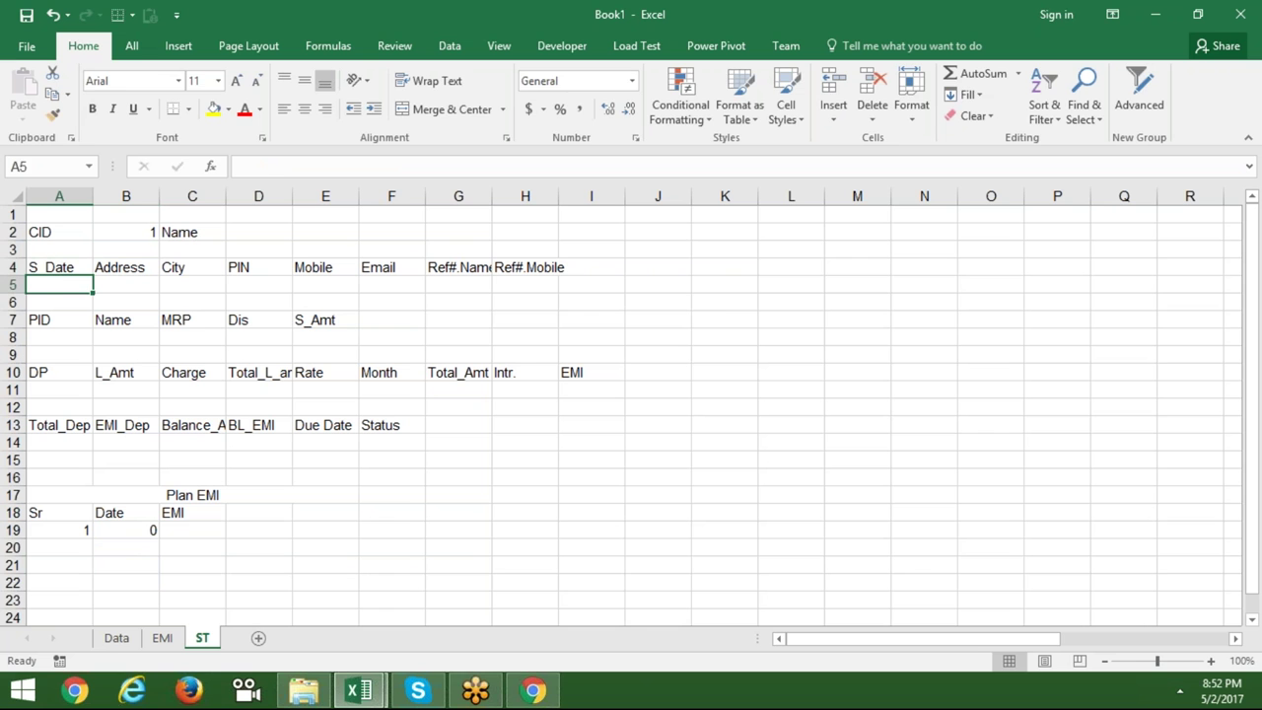
{"action": "type", "text": "=vl"}
{"action": "key", "text": "Tab"}
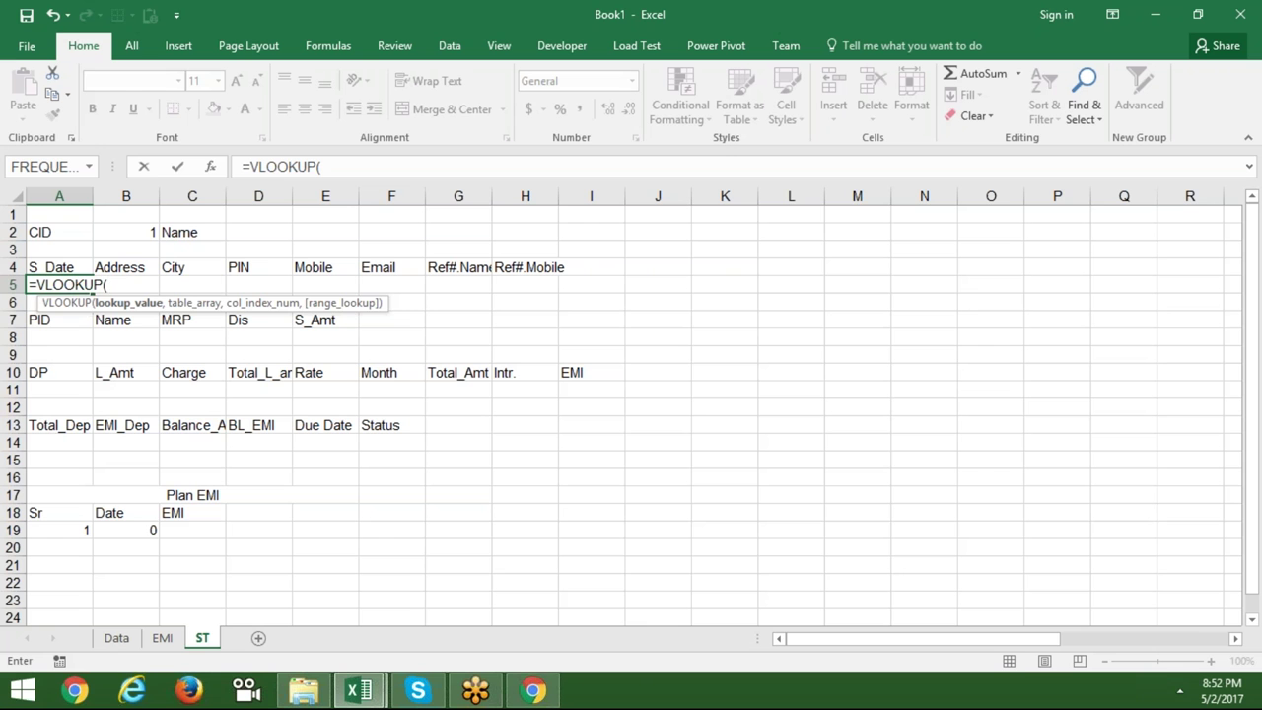
{"action": "key", "text": "Escape"}
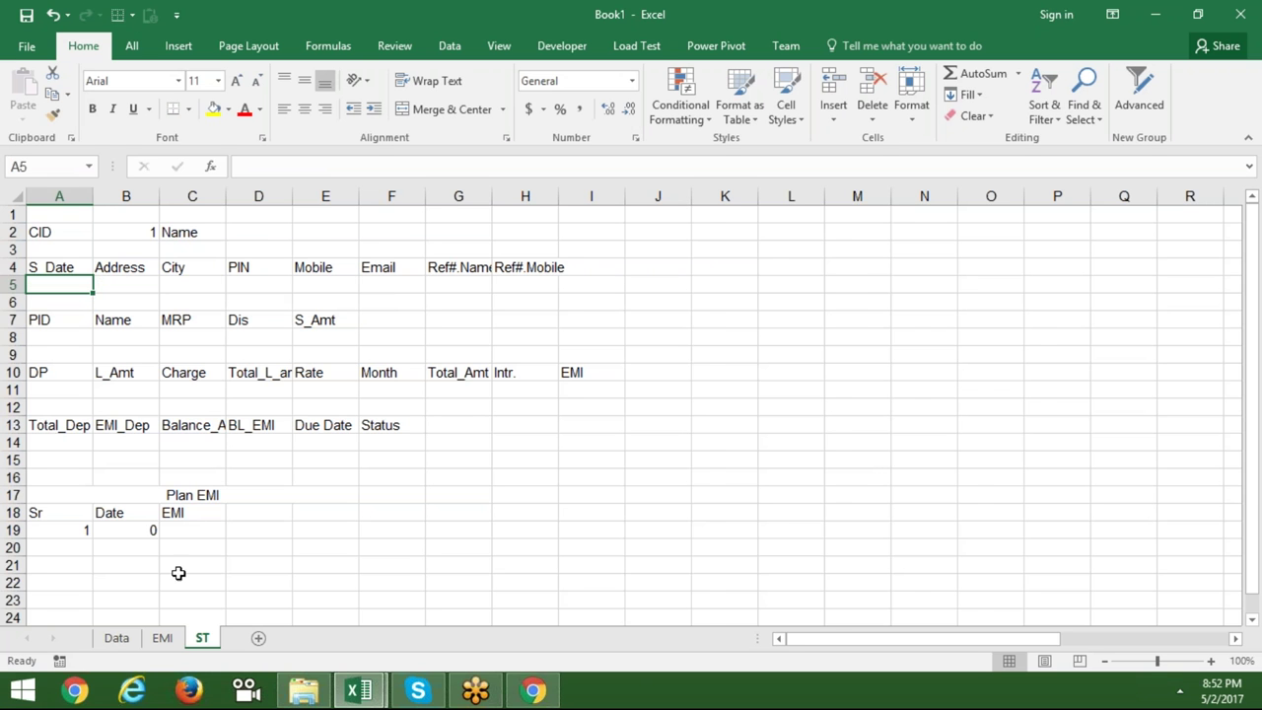
{"action": "left_click", "coordinate": [162, 637]}
Step: Inspect the Name lookup formula in D2 on the EMI sheet
{"action": "left_click", "coordinate": [197, 234]}
{"action": "left_click", "coordinate": [282, 227]}
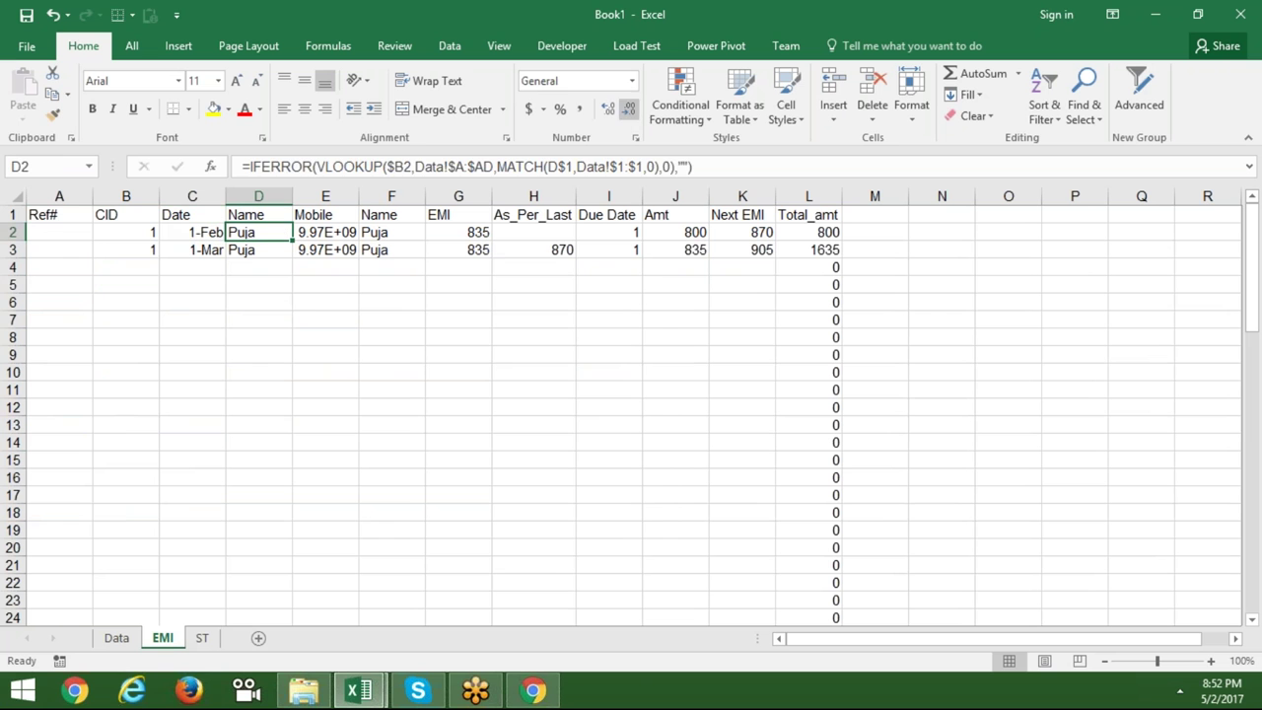
{"action": "key", "text": "F2"}
{"action": "key", "text": "End"}
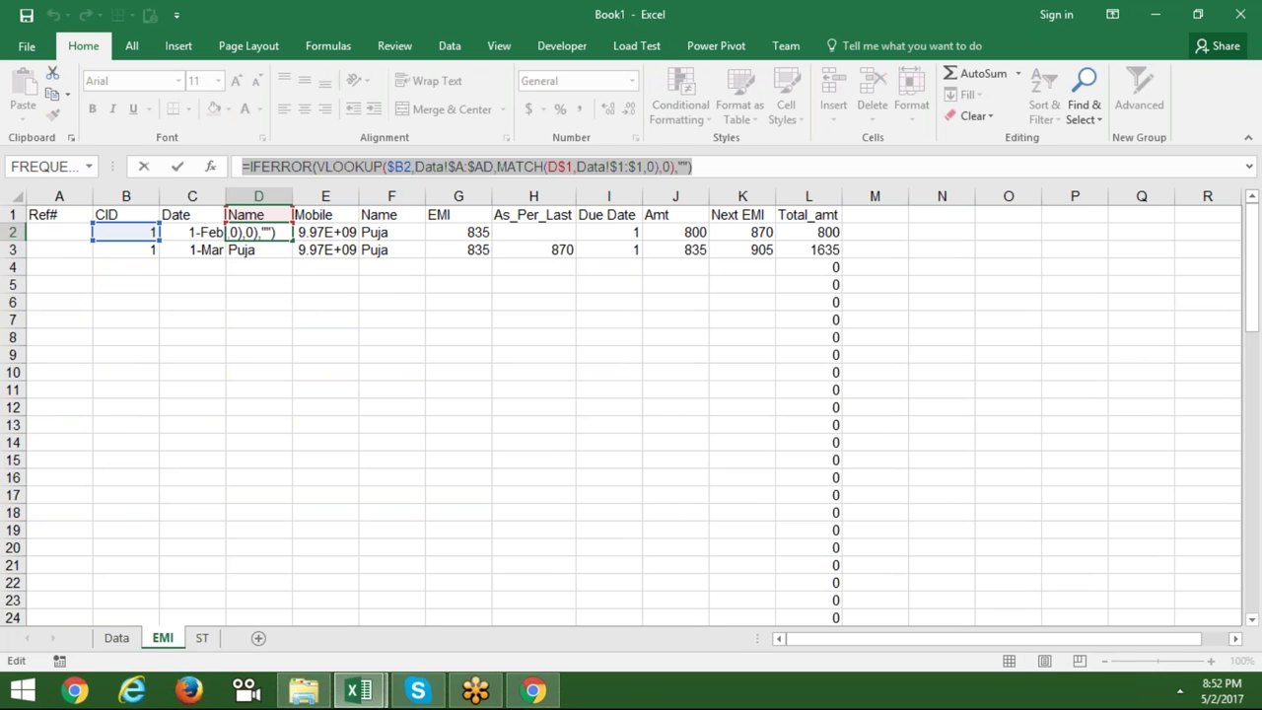
{"action": "key", "text": "ctrl+Return"}
Step: Paste the lookup formula into ST cell A5, with MATCH pointing at header A4
{"action": "left_click", "coordinate": [204, 641]}
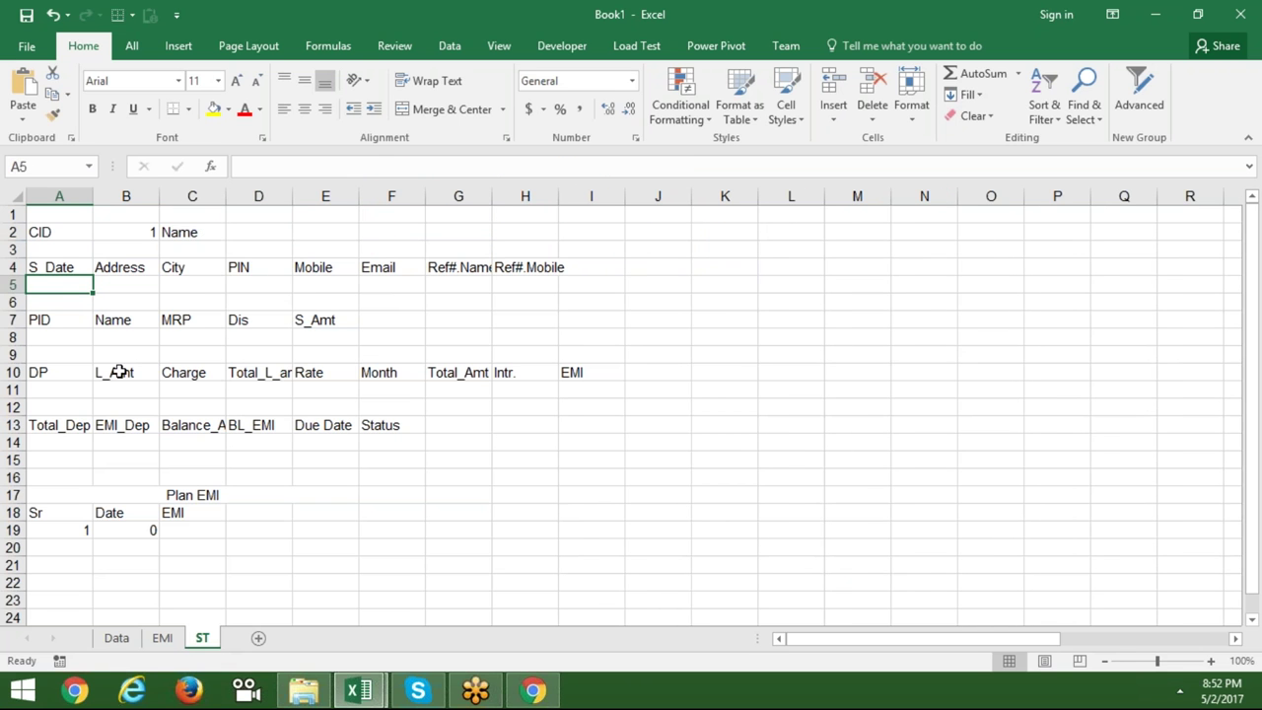
{"action": "type", "text": "="}
{"action": "key", "text": "ctrl+v"}
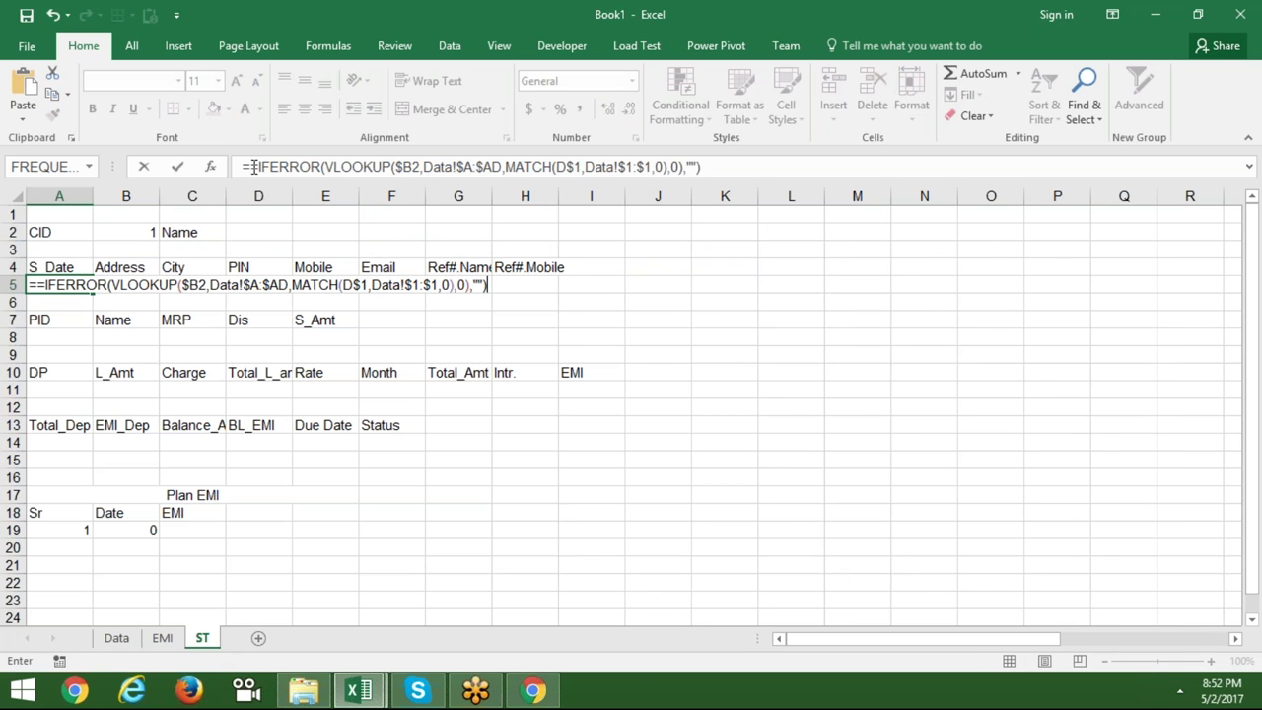
{"action": "left_click", "coordinate": [252, 166]}
{"action": "key", "text": "BackSpace"}
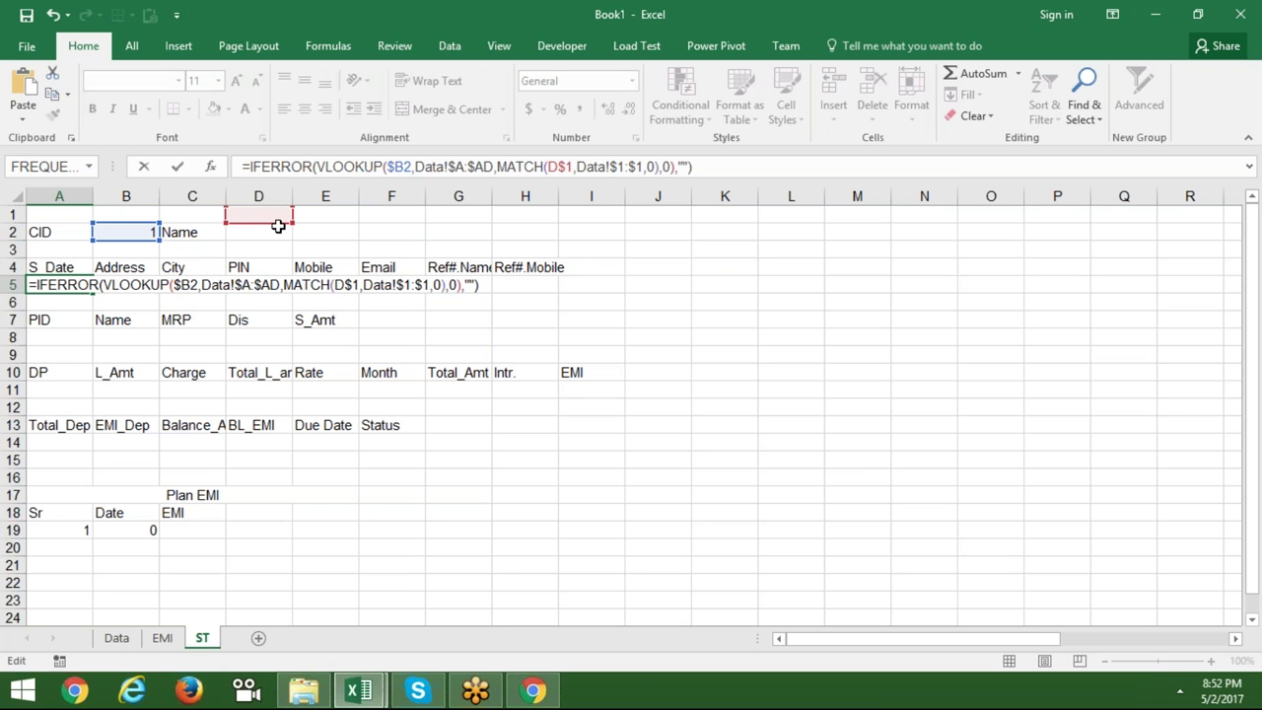
{"action": "left_click_drag", "start_coordinate": [258, 223], "coordinate": [81, 268]}
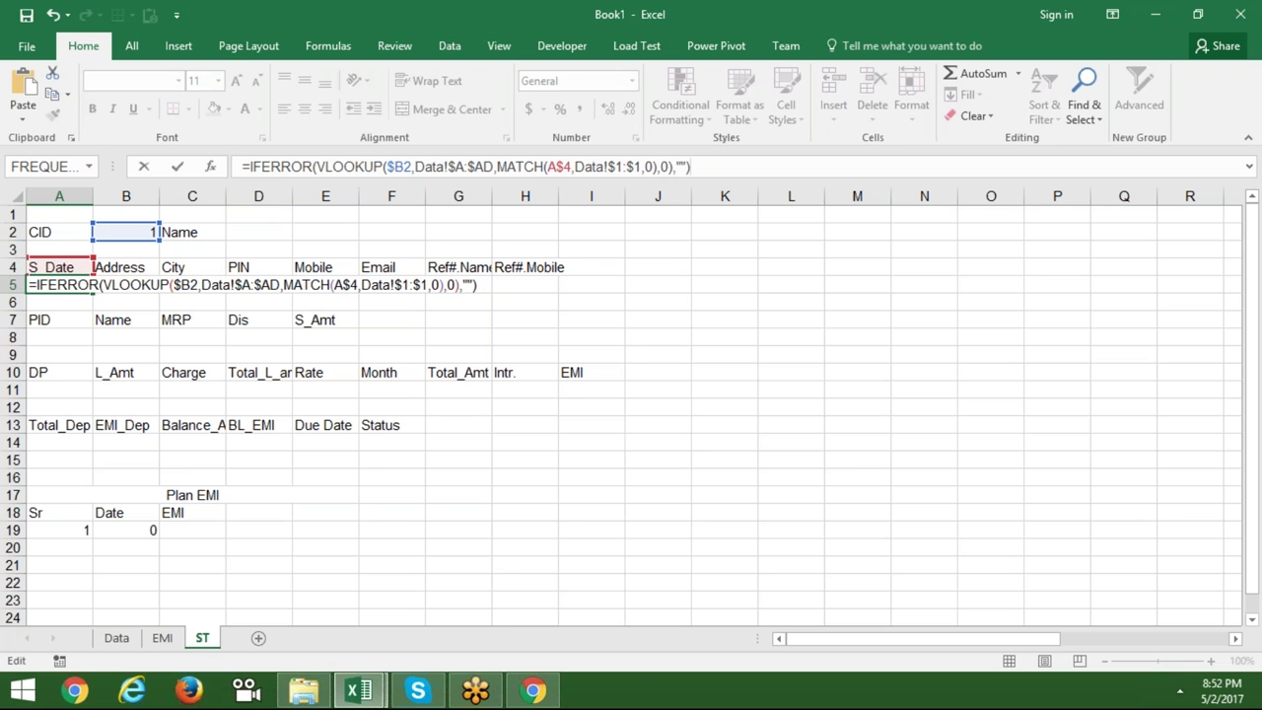
{"action": "key", "text": "Return"}
Step: Lock the B2 reference as $B$2 and fill the A5 formula across row 5
{"action": "left_click", "coordinate": [59, 284]}
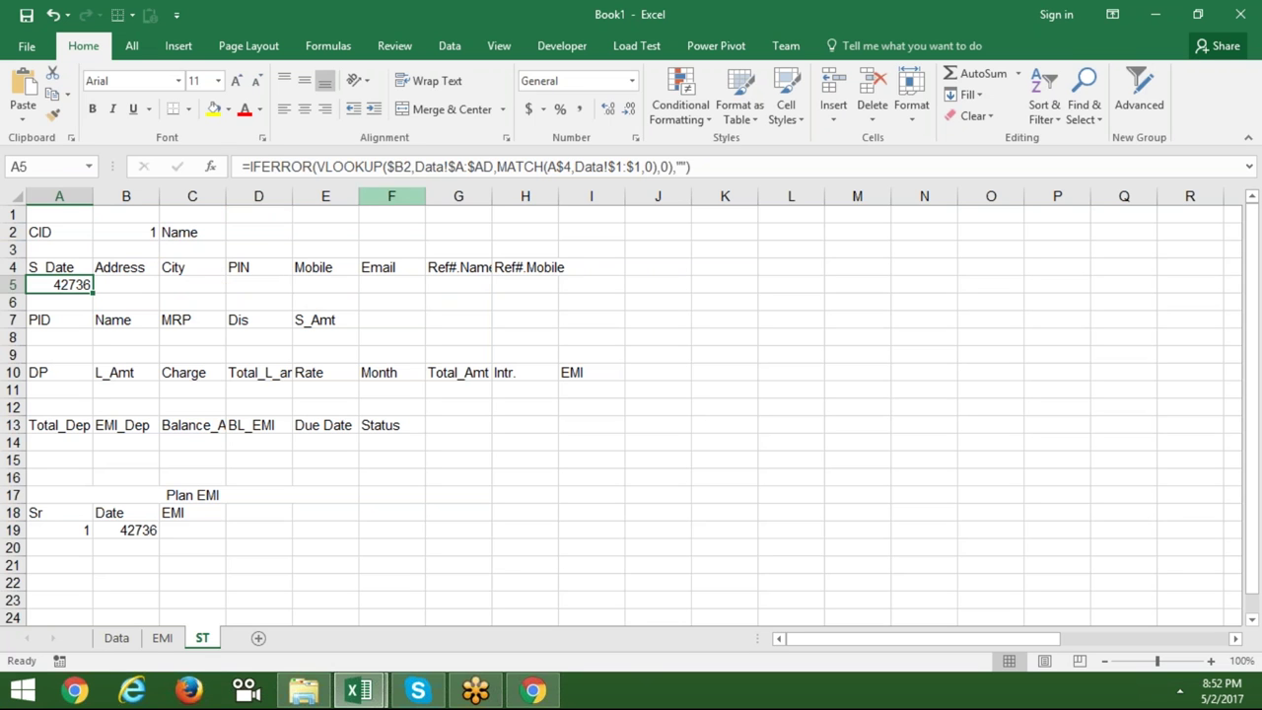
{"action": "left_click", "coordinate": [404, 168]}
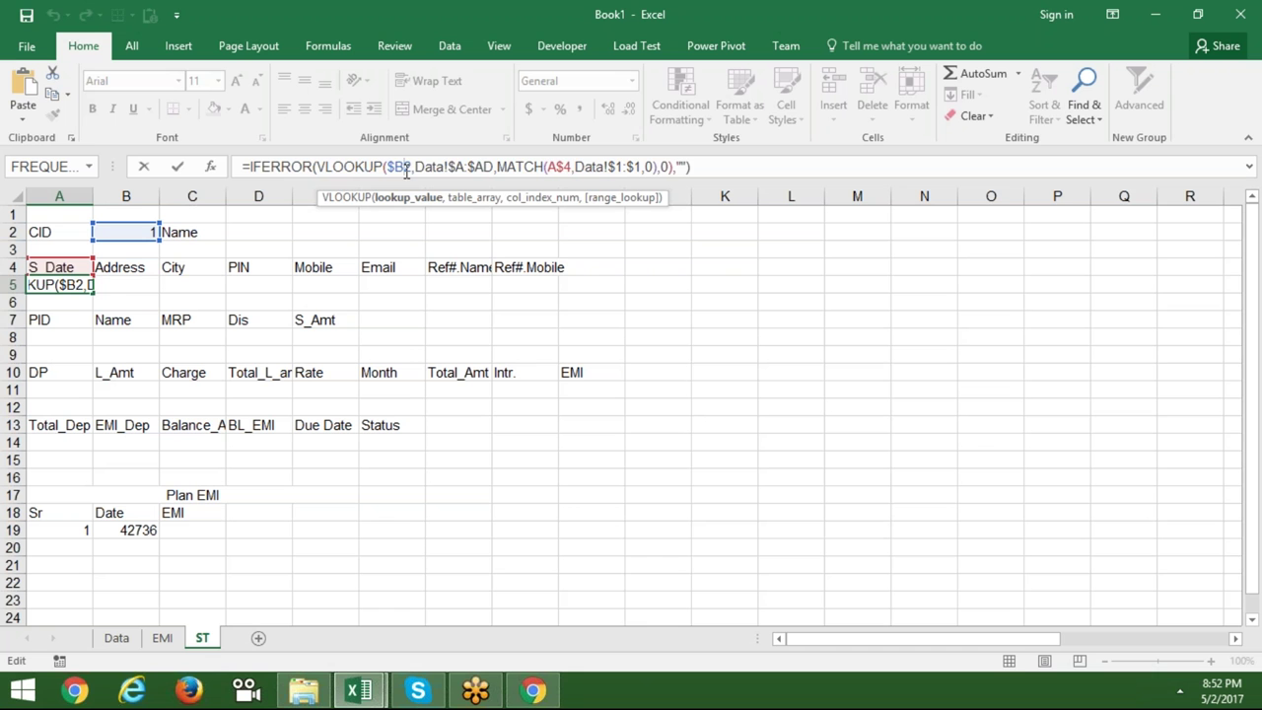
{"action": "type", "text": "$"}
{"action": "key", "text": "Return"}
{"action": "key", "text": "Up"}
{"action": "key", "text": "ctrl+c"}
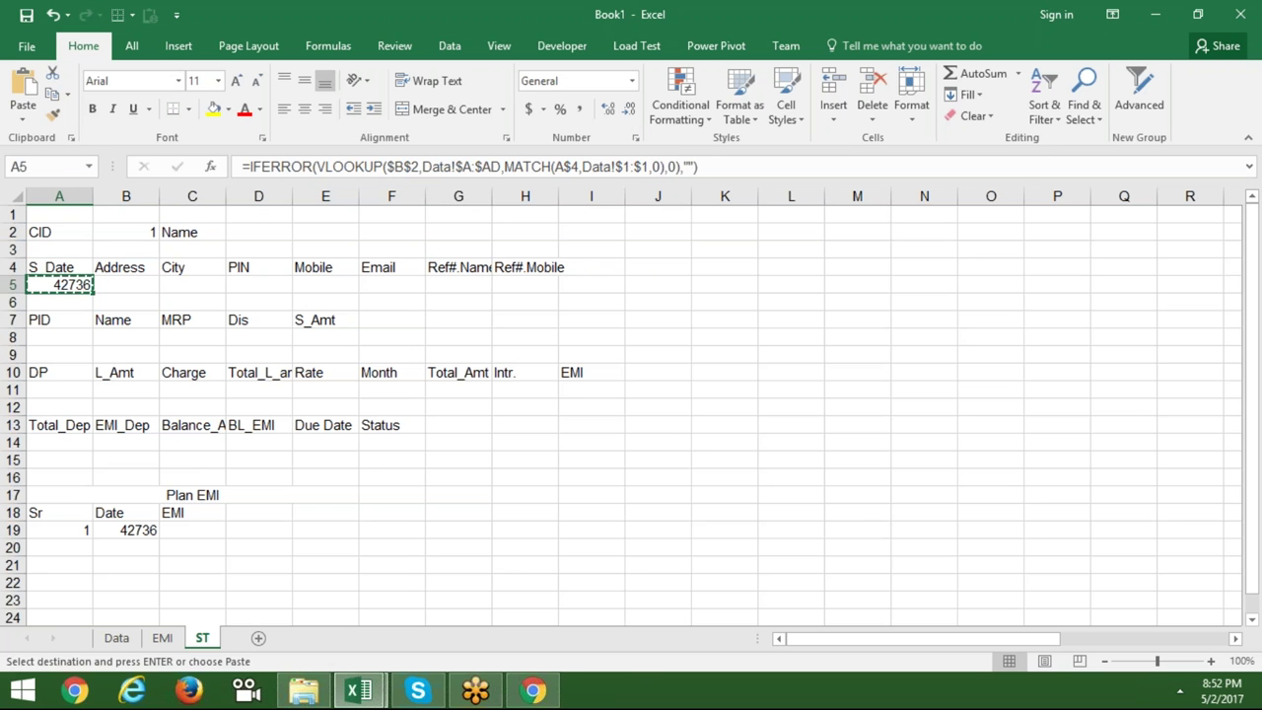
{"action": "key", "text": "Right"}
{"action": "key", "text": "shift+Right"}
{"action": "key", "text": "shift+Right"}
Step: Paste the lookup formula across rows 8, 11 and 14
{"action": "key", "text": "shift+Right"}
{"action": "key", "text": "shift+Right"}
{"action": "key", "text": "shift+Right"}
{"action": "key", "text": "shift+Right"}
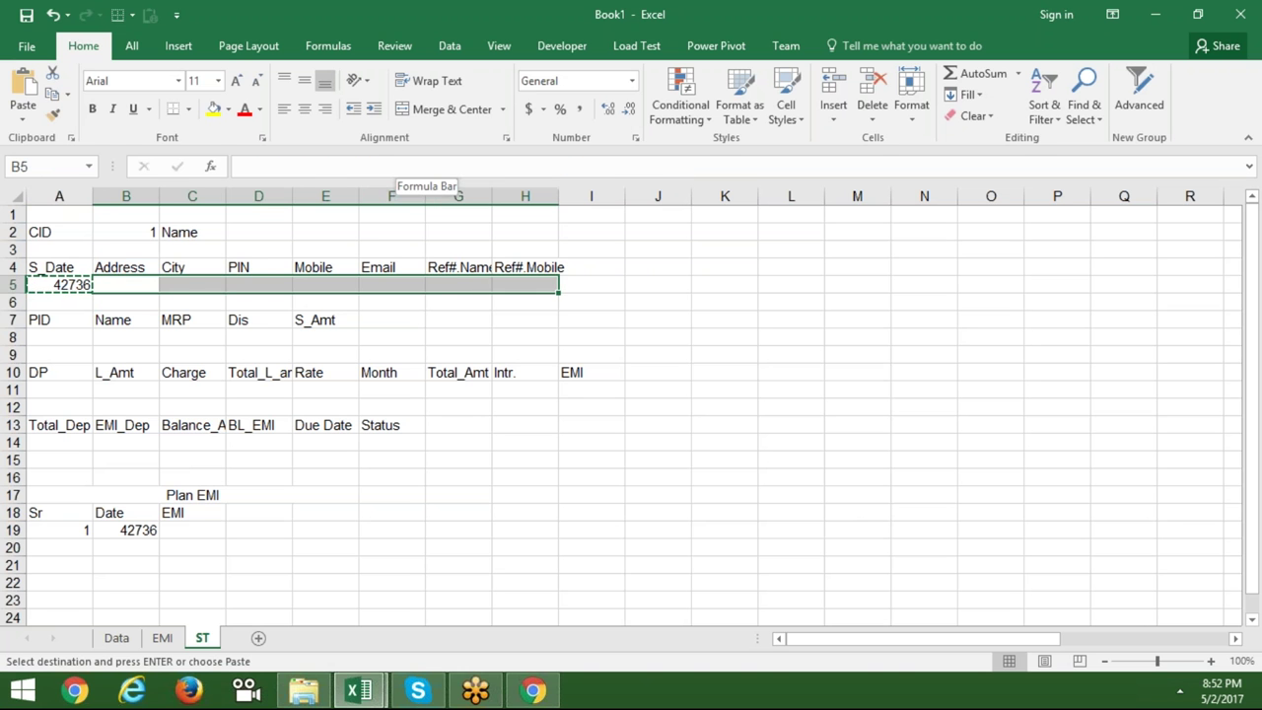
{"action": "key", "text": "ctrl+v"}
{"action": "key", "text": "Down"}
{"action": "key", "text": "Down"}
{"action": "key", "text": "Down"}
{"action": "key", "text": "Left"}
{"action": "key", "text": "shift+Right"}
{"action": "key", "text": "shift+Right"}
{"action": "key", "text": "shift+Right"}
{"action": "key", "text": "shift+Right"}
{"action": "key", "text": "ctrl+v"}
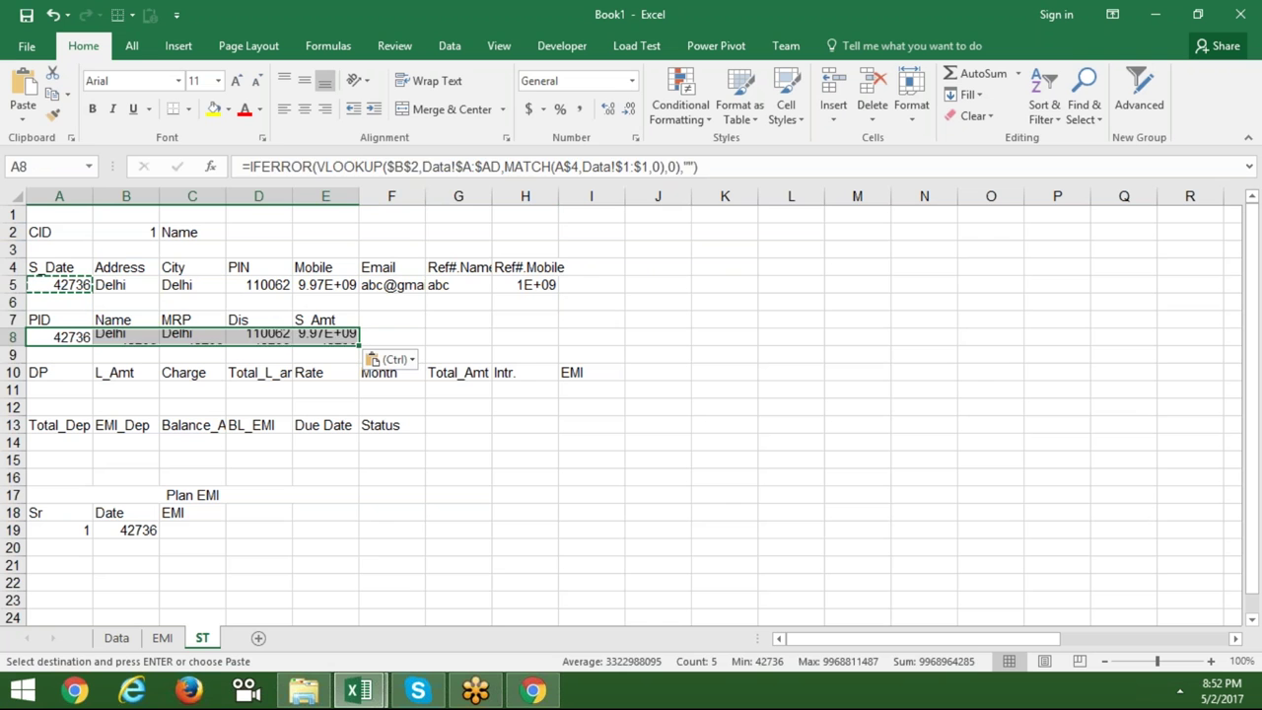
{"action": "key", "text": "Down"}
{"action": "key", "text": "Down"}
{"action": "key", "text": "Down"}
{"action": "key", "text": "shift+Right"}
{"action": "key", "text": "shift+Right"}
{"action": "key", "text": "shift+Right"}
{"action": "key", "text": "shift+Right"}
{"action": "key", "text": "shift+Right"}
{"action": "key", "text": "shift+Right"}
{"action": "key", "text": "shift+Right"}
{"action": "key", "text": "ctrl+v"}
{"action": "key", "text": "Down"}
{"action": "key", "text": "Down"}
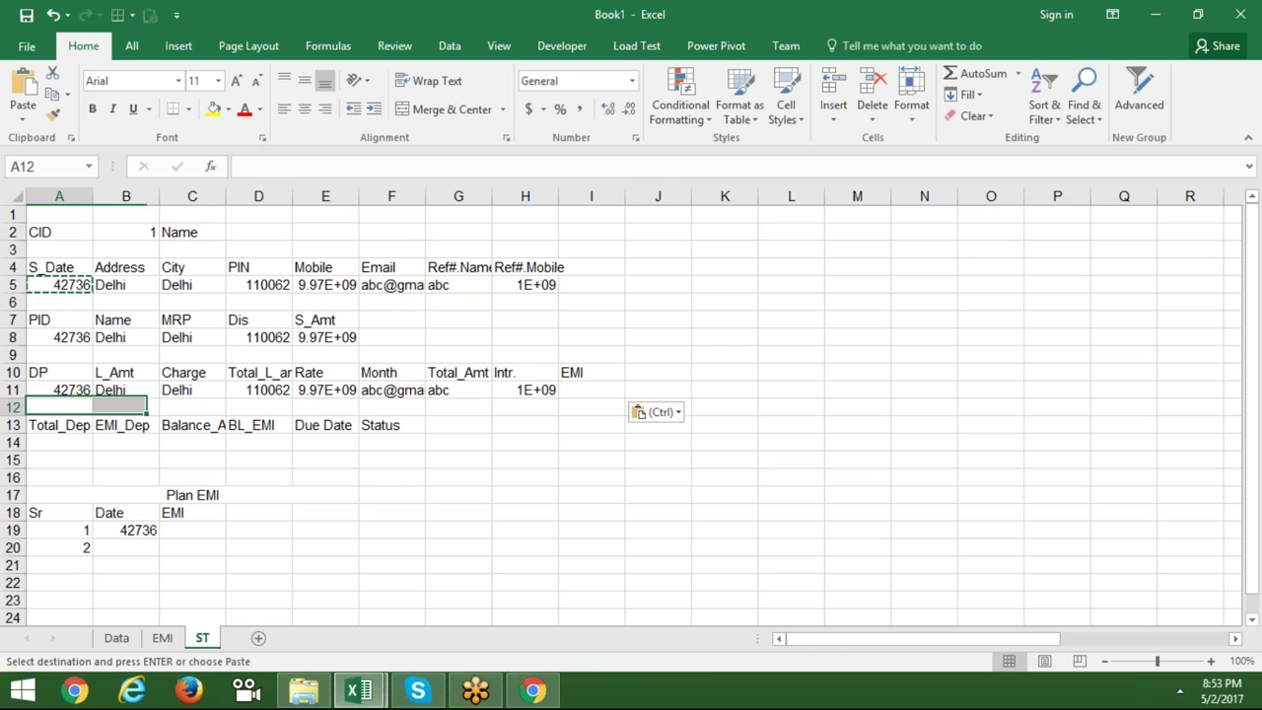
{"action": "key", "text": "Down"}
{"action": "key", "text": "shift+Right"}
{"action": "key", "text": "shift+Right"}
{"action": "key", "text": "shift+Right"}
{"action": "key", "text": "shift+Right"}
{"action": "key", "text": "shift+Right"}
{"action": "key", "text": "ctrl+v"}
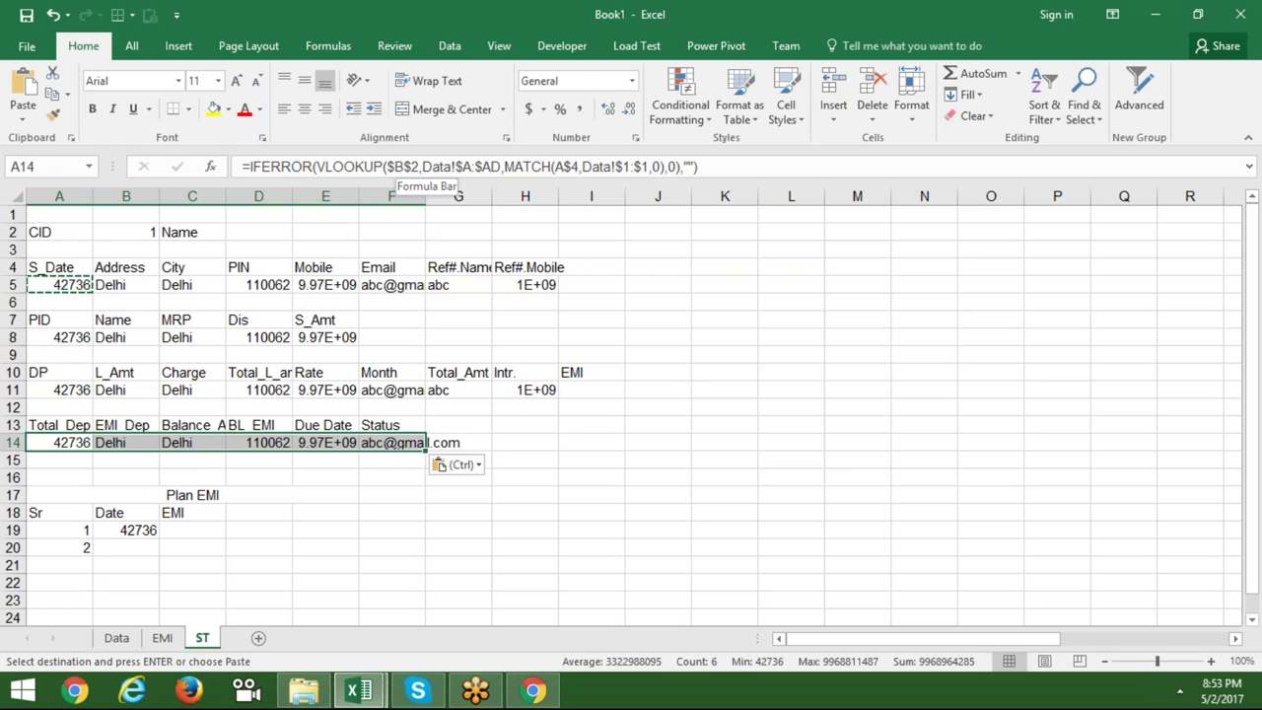
Step: Check F14's formula references and widen column H to show the full number
{"action": "left_click", "coordinate": [533, 352]}
{"action": "left_click", "coordinate": [372, 444]}
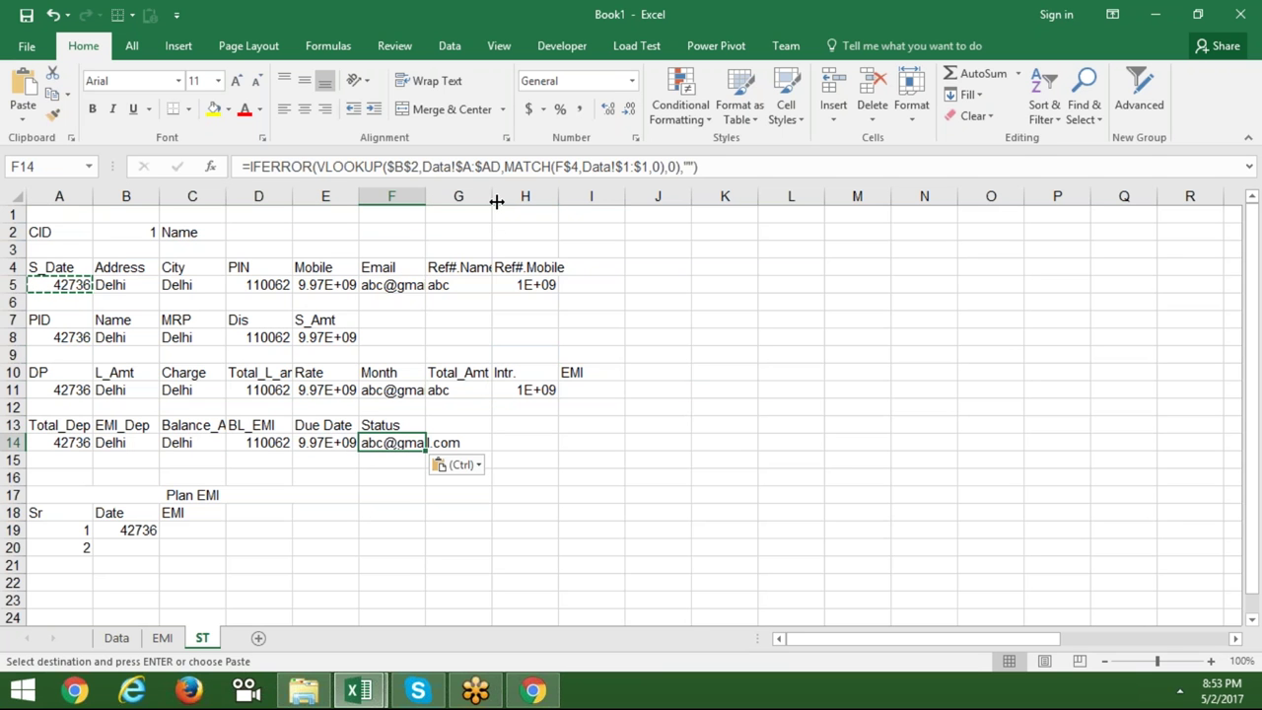
{"action": "key", "text": "F2"}
{"action": "key", "text": "Escape"}
{"action": "left_click_drag", "start_coordinate": [559, 196], "coordinate": [568, 197]}
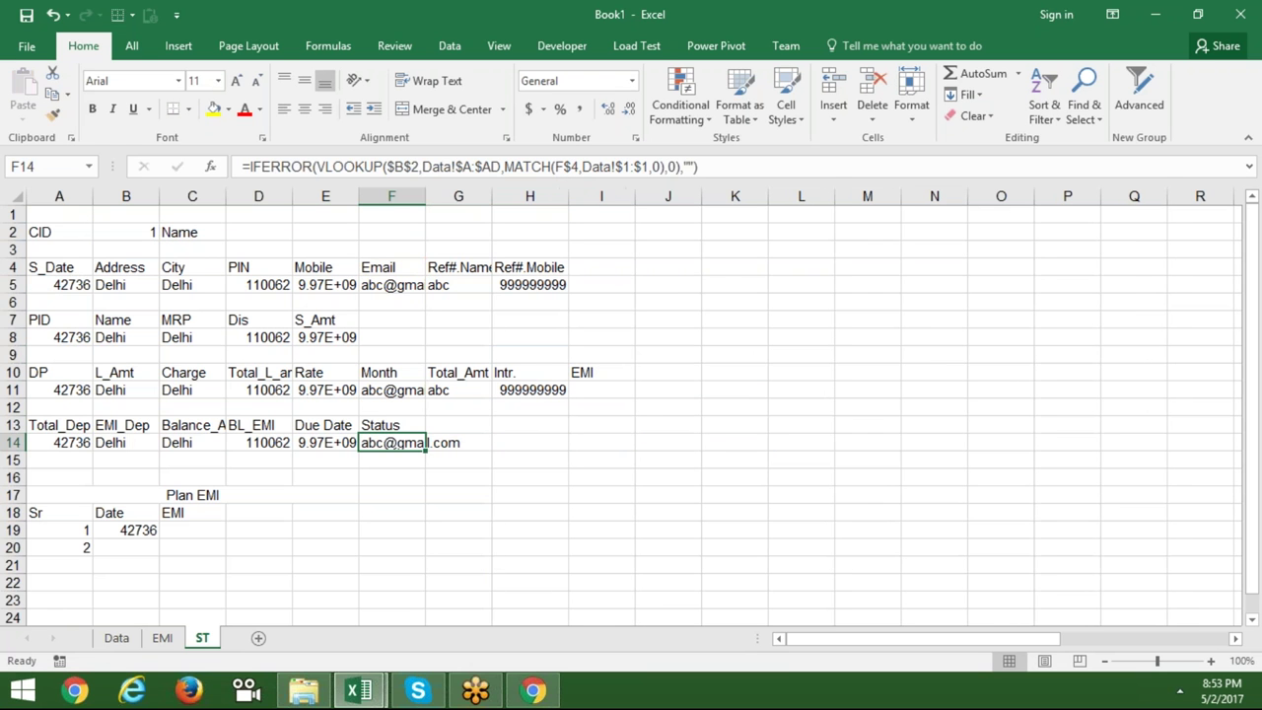
Step: Autofit column E so the full mobile numbers are visible
{"action": "left_click", "coordinate": [421, 301]}
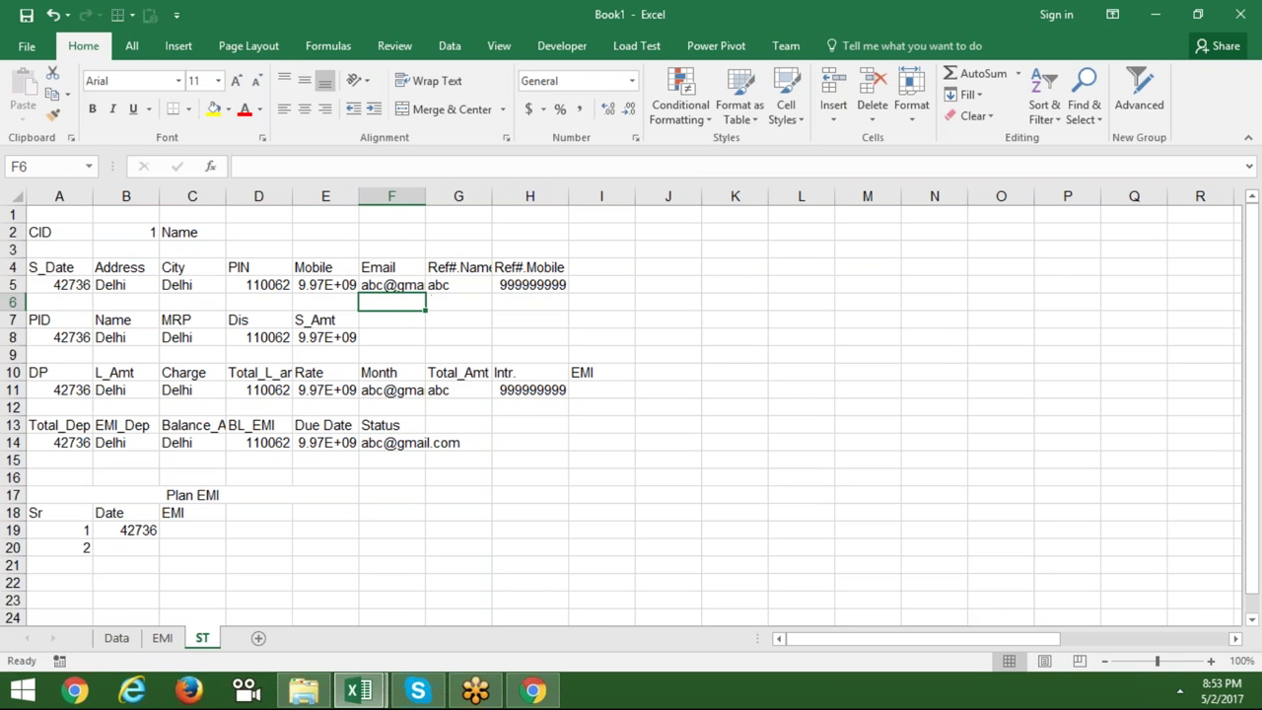
{"action": "double_click", "coordinate": [358, 196]}
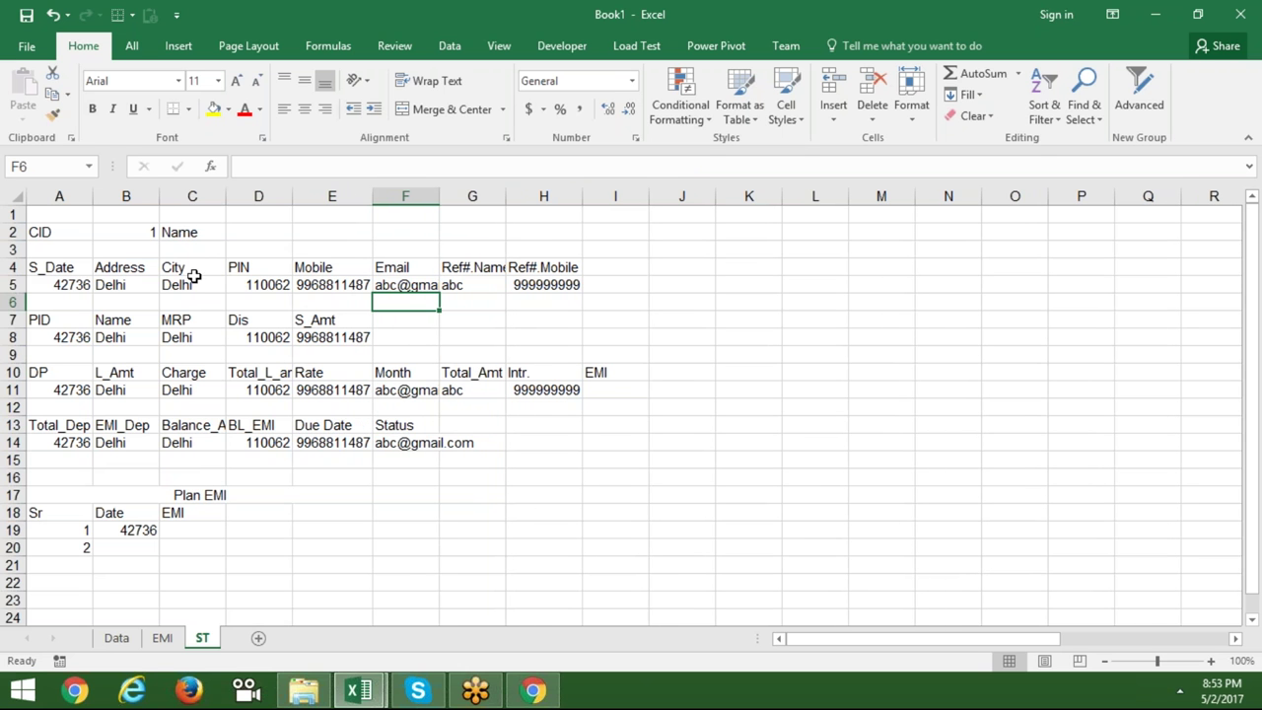
{"action": "left_click", "coordinate": [308, 443]}
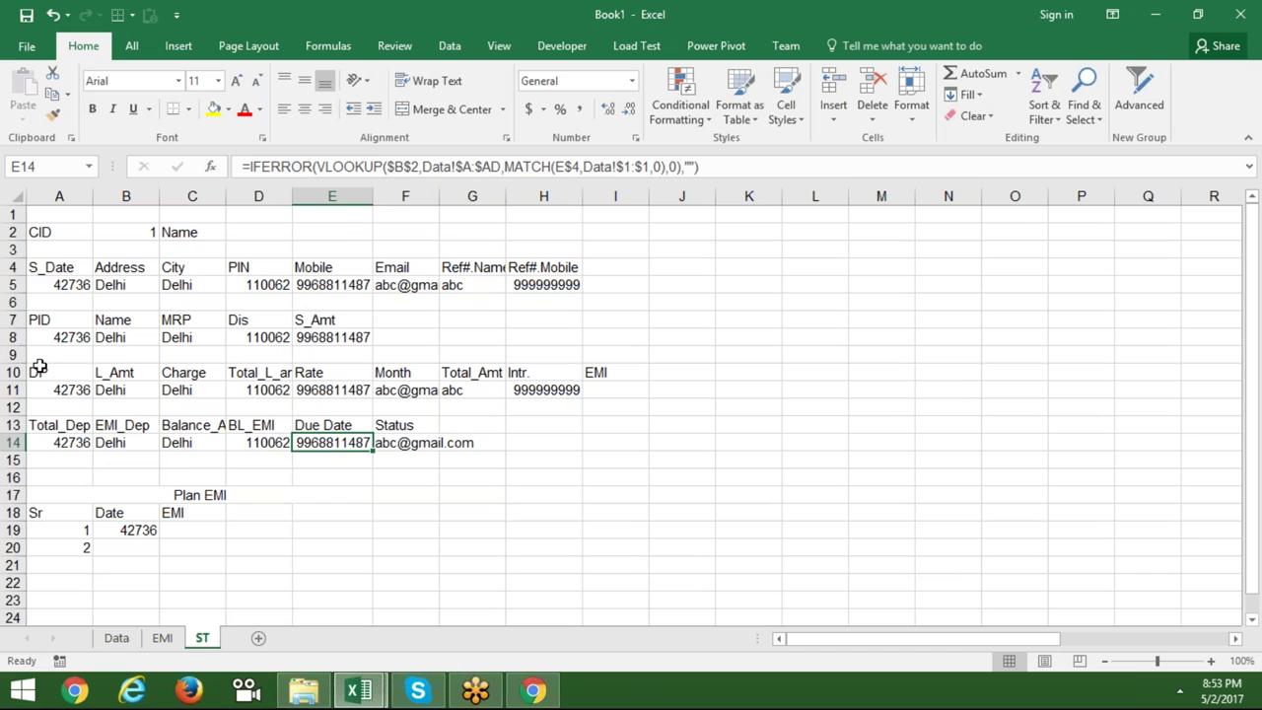
Step: Change MATCH(A$4 to MATCH(A4 in A5's formula and copy it across B5:H5
{"action": "left_click", "coordinate": [71, 286]}
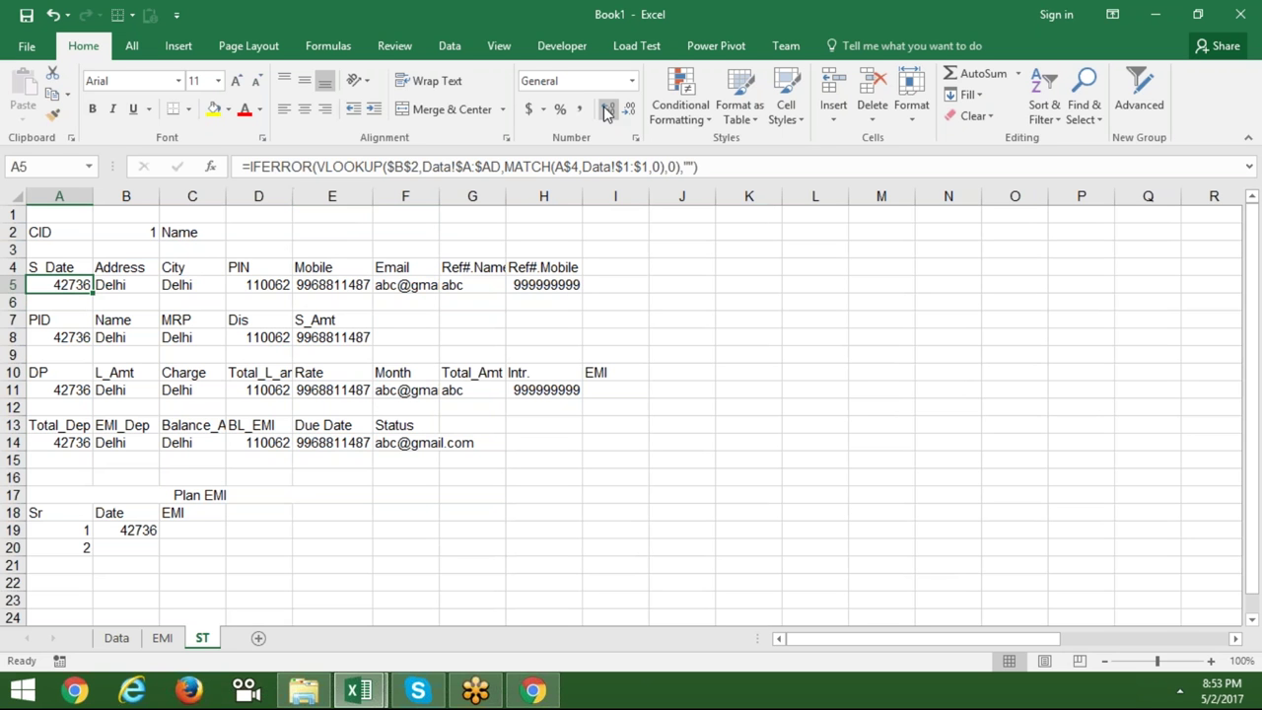
{"action": "left_click", "coordinate": [570, 169]}
{"action": "key", "text": "BackSpace"}
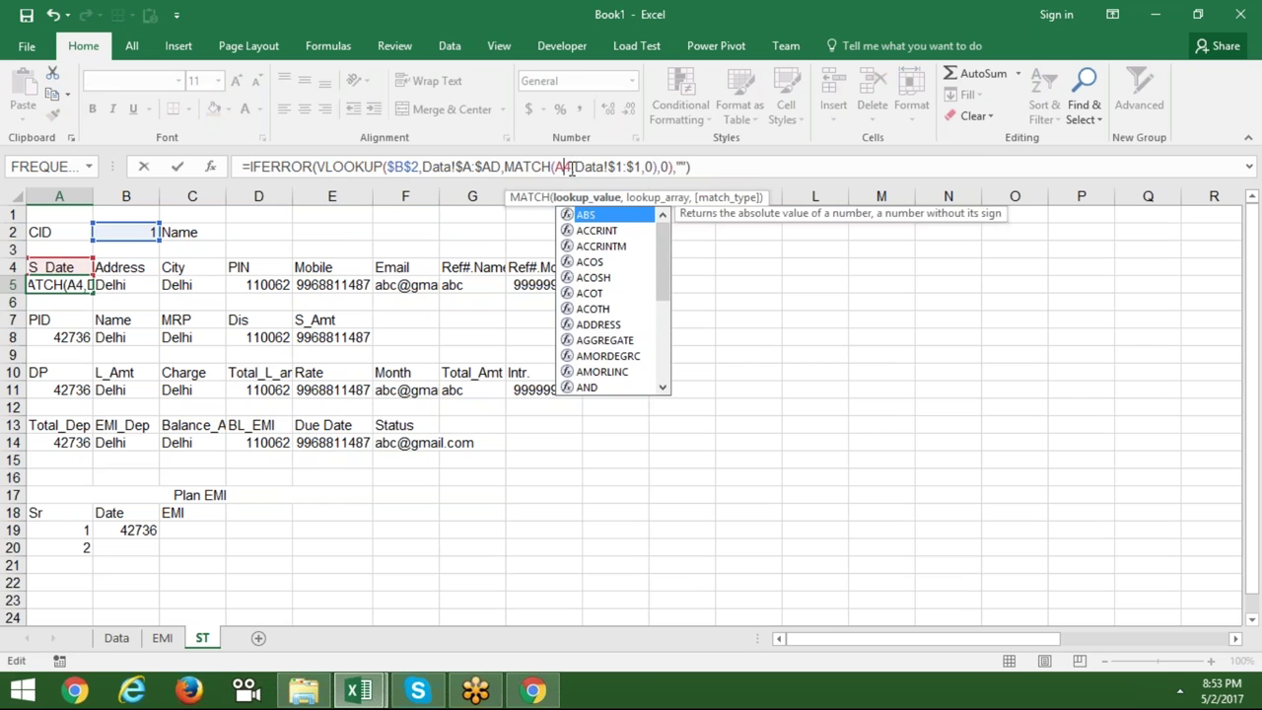
{"action": "key", "text": "Return"}
{"action": "key", "text": "Up"}
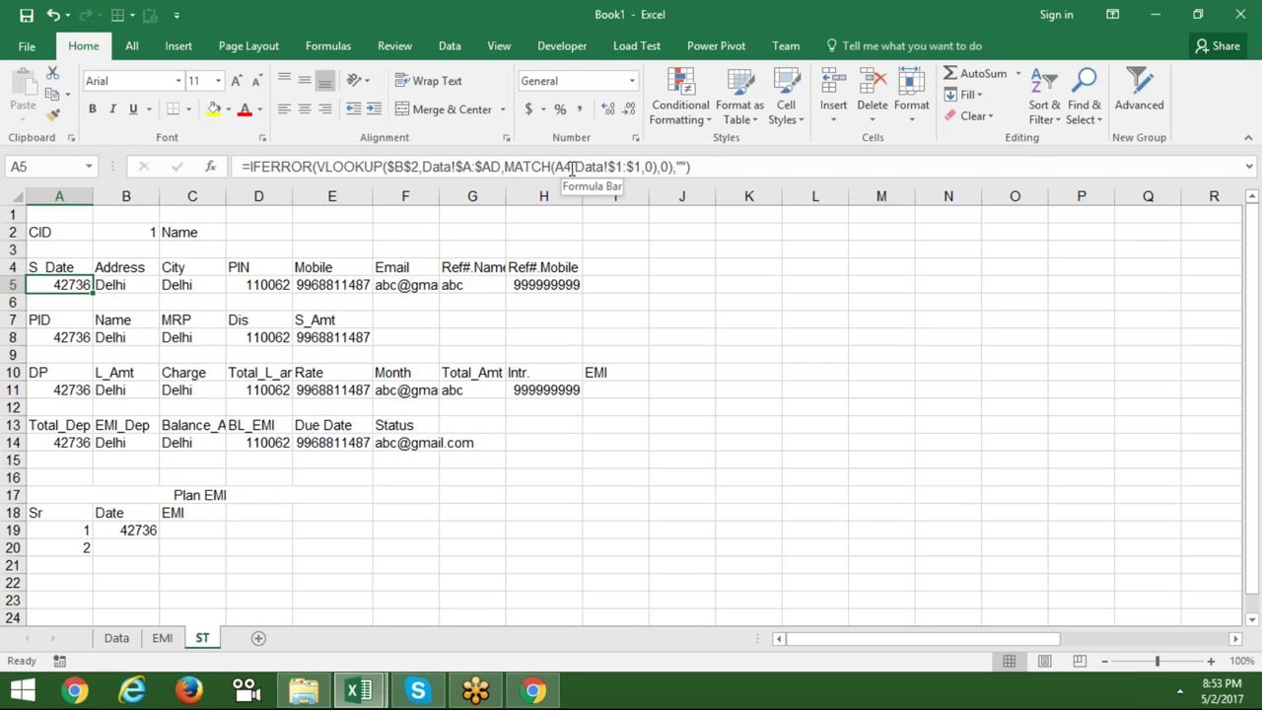
{"action": "key", "text": "ctrl+c"}
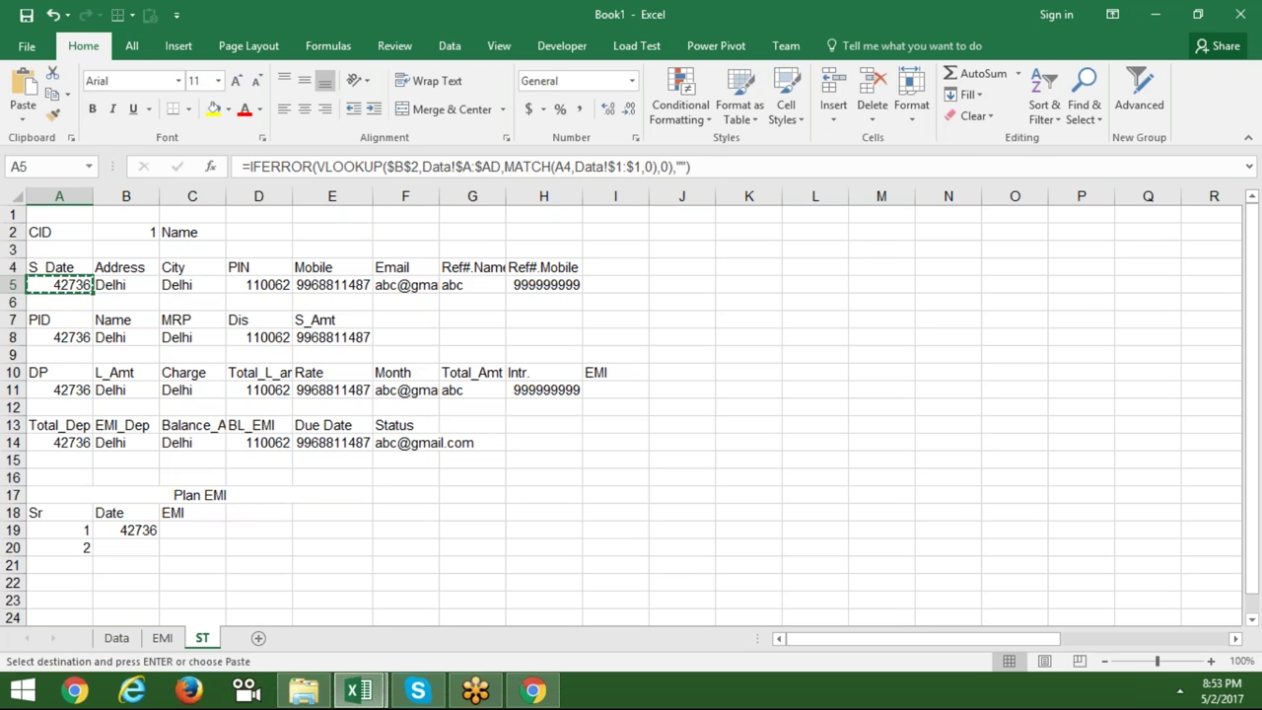
{"action": "left_click_drag", "start_coordinate": [104, 285], "coordinate": [474, 285]}
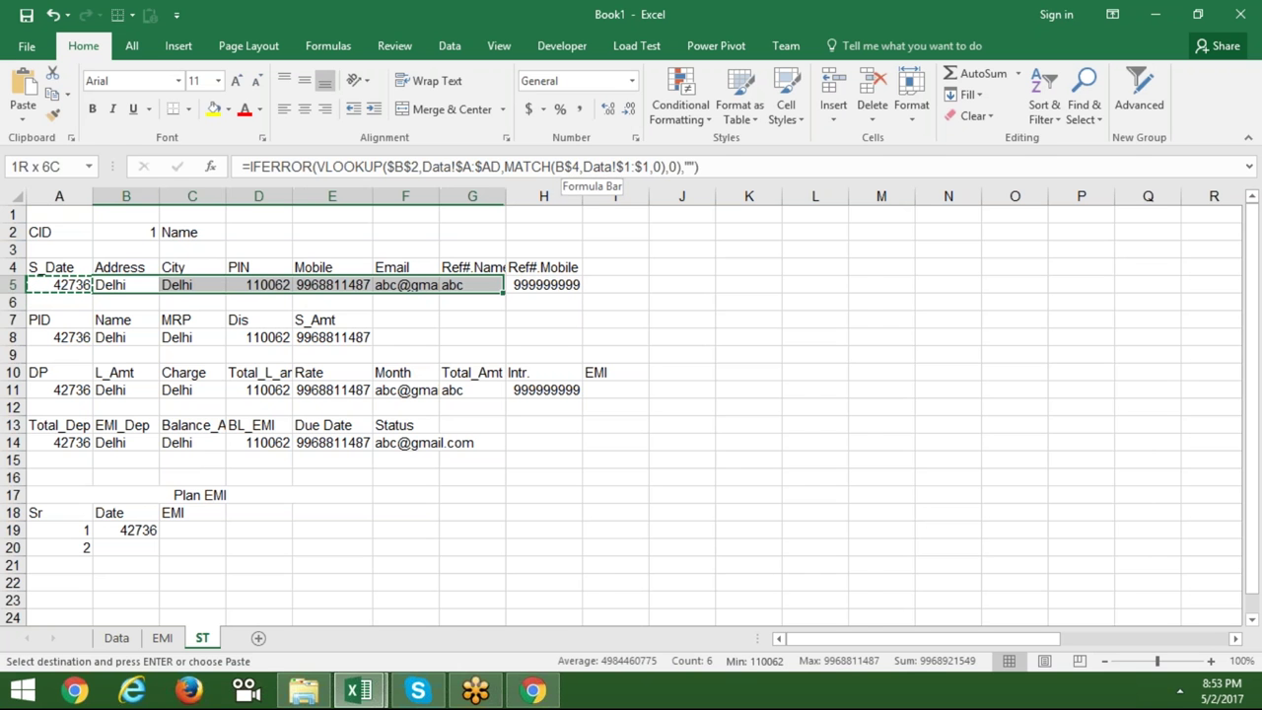
{"action": "key", "text": "shift+Right"}
{"action": "key", "text": "ctrl+v"}
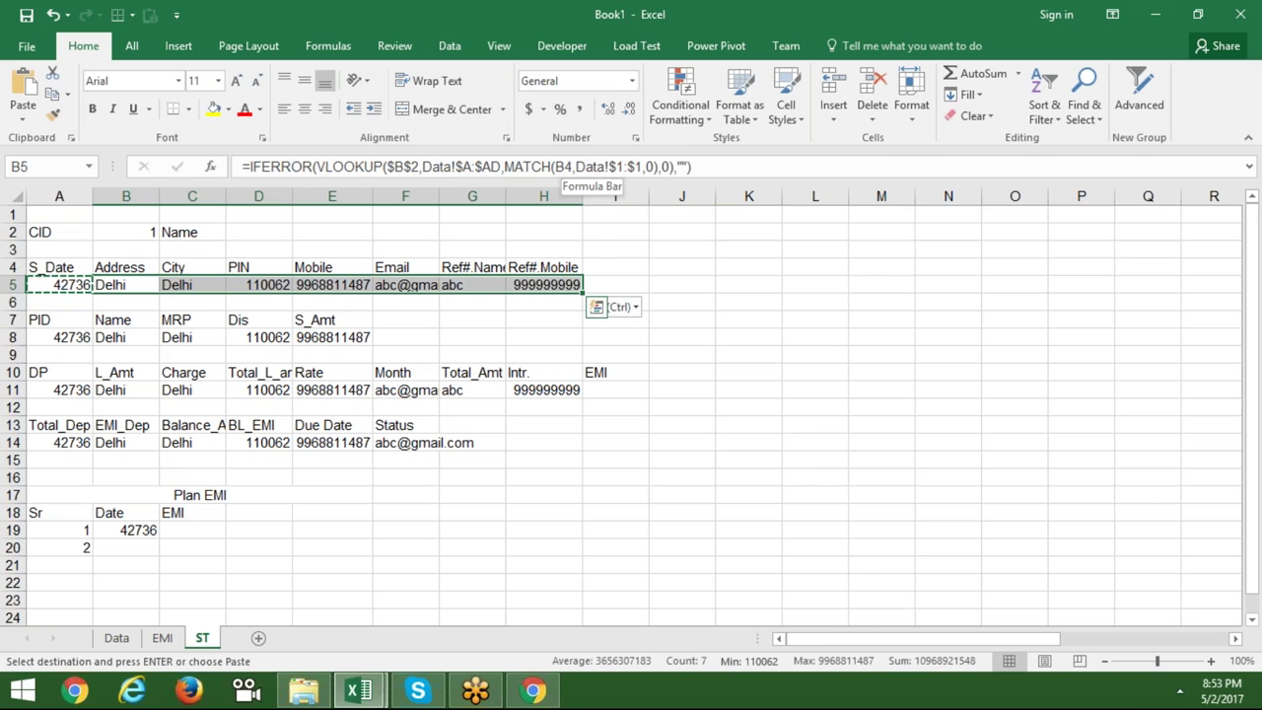
Step: Paste the corrected lookup formula into A8:E8 so row 8 shows MRP 15000, Dis 4300
{"action": "left_click", "coordinate": [125, 320]}
{"action": "left_click", "coordinate": [59, 337]}
{"action": "left_click_drag", "start_coordinate": [258, 337], "coordinate": [332, 337]}
{"action": "key", "text": "ctrl+v"}
{"action": "key", "text": "Down"}
{"action": "key", "text": "Down"}
{"action": "key", "text": "Down"}
{"action": "key", "text": "Up"}
{"action": "key", "text": "Up"}
{"action": "key", "text": "Up"}
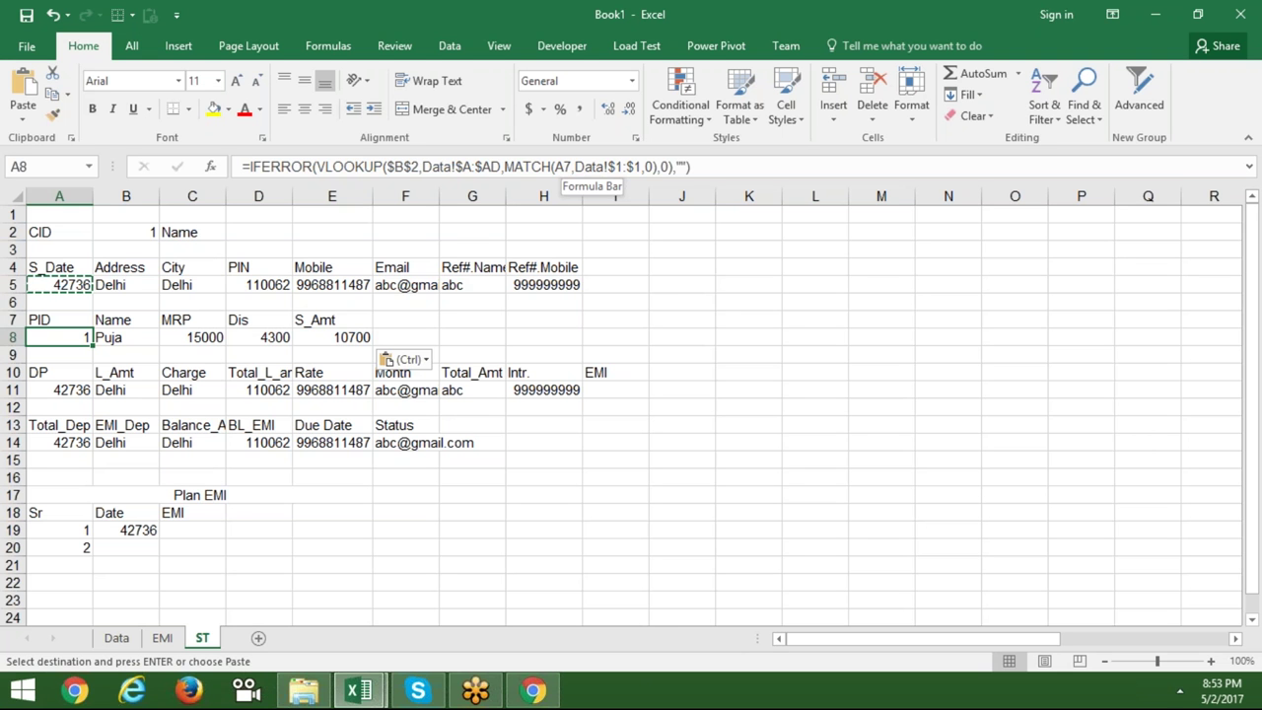
{"action": "key", "text": "Right"}
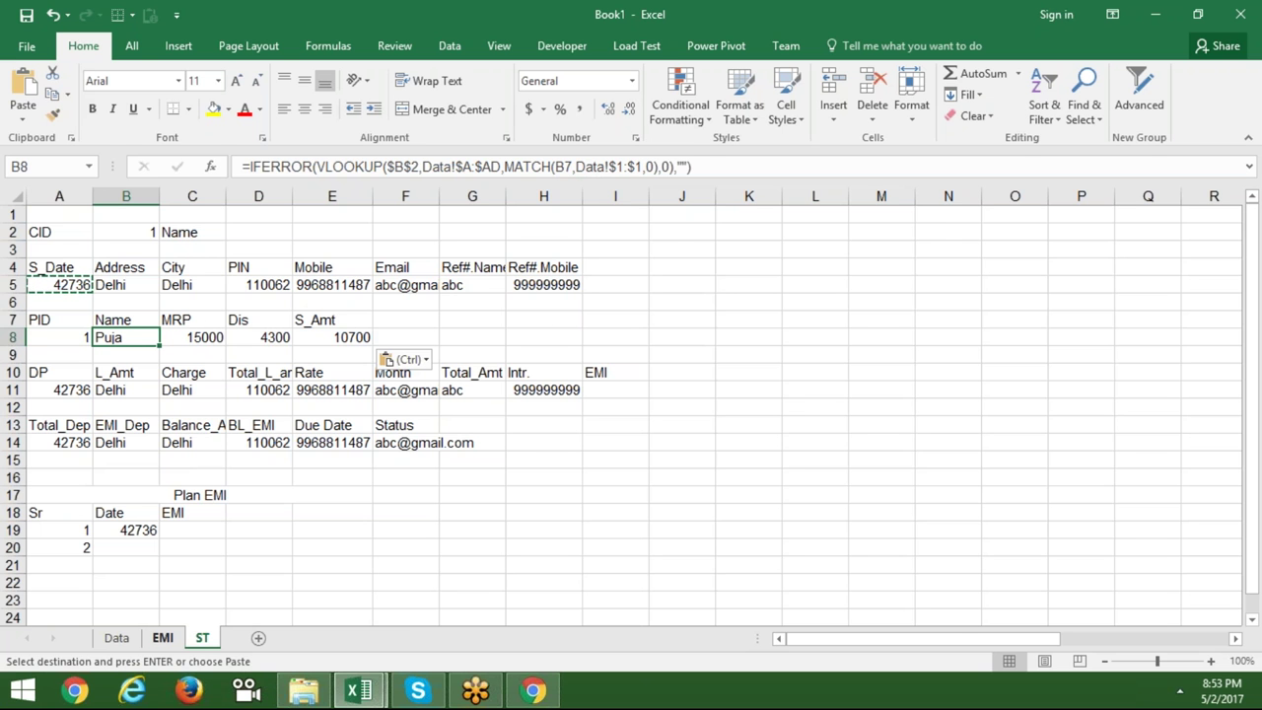
Step: Change the Data sheet's L1 header from Name to p_Name, then go back to ST
{"action": "left_click", "coordinate": [118, 640]}
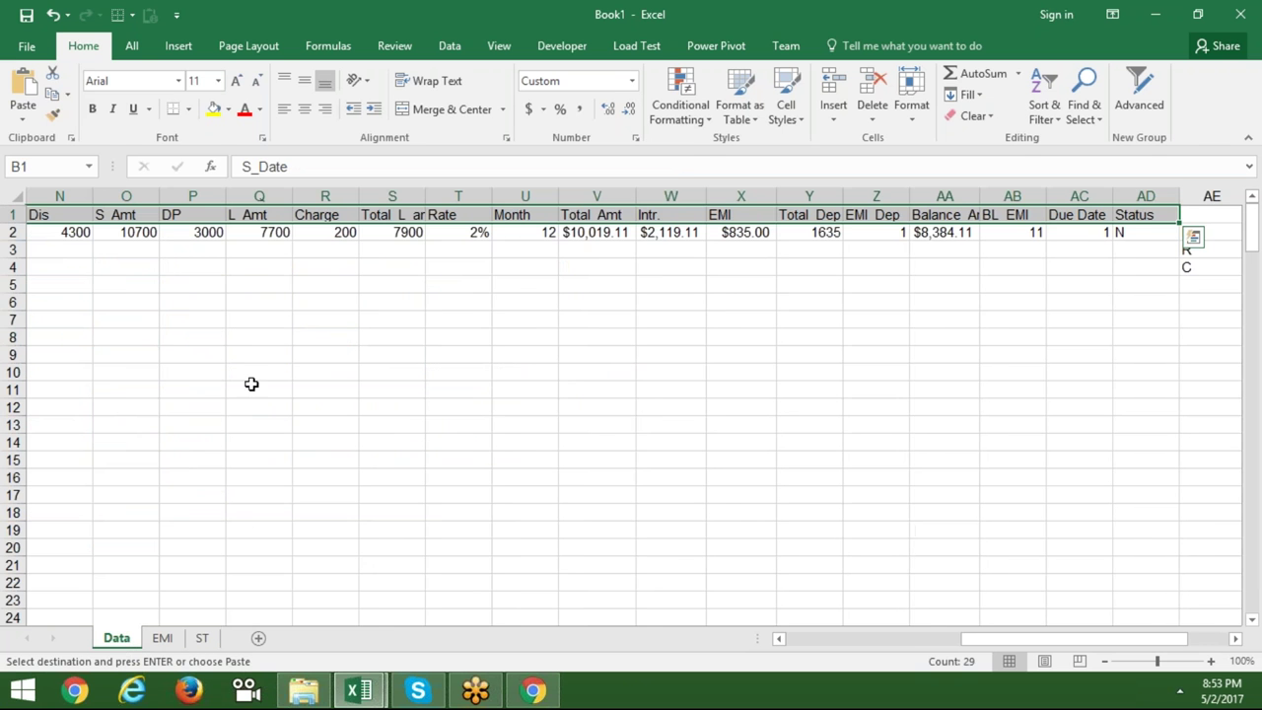
{"action": "key", "text": "Left"}
{"action": "key", "text": "Right"}
{"action": "key", "text": "Right"}
{"action": "key", "text": "Right"}
{"action": "key", "text": "Right"}
{"action": "key", "text": "Right"}
{"action": "key", "text": "Right"}
{"action": "key", "text": "Left"}
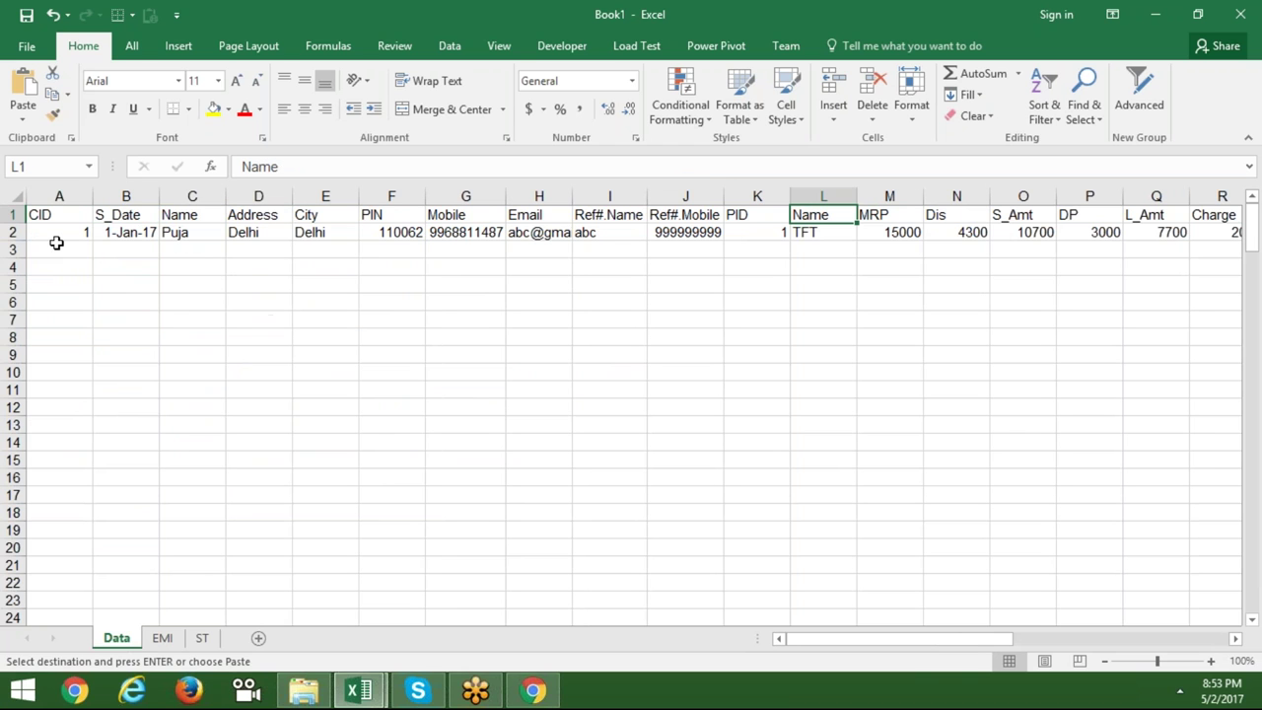
{"action": "left_click", "coordinate": [240, 168]}
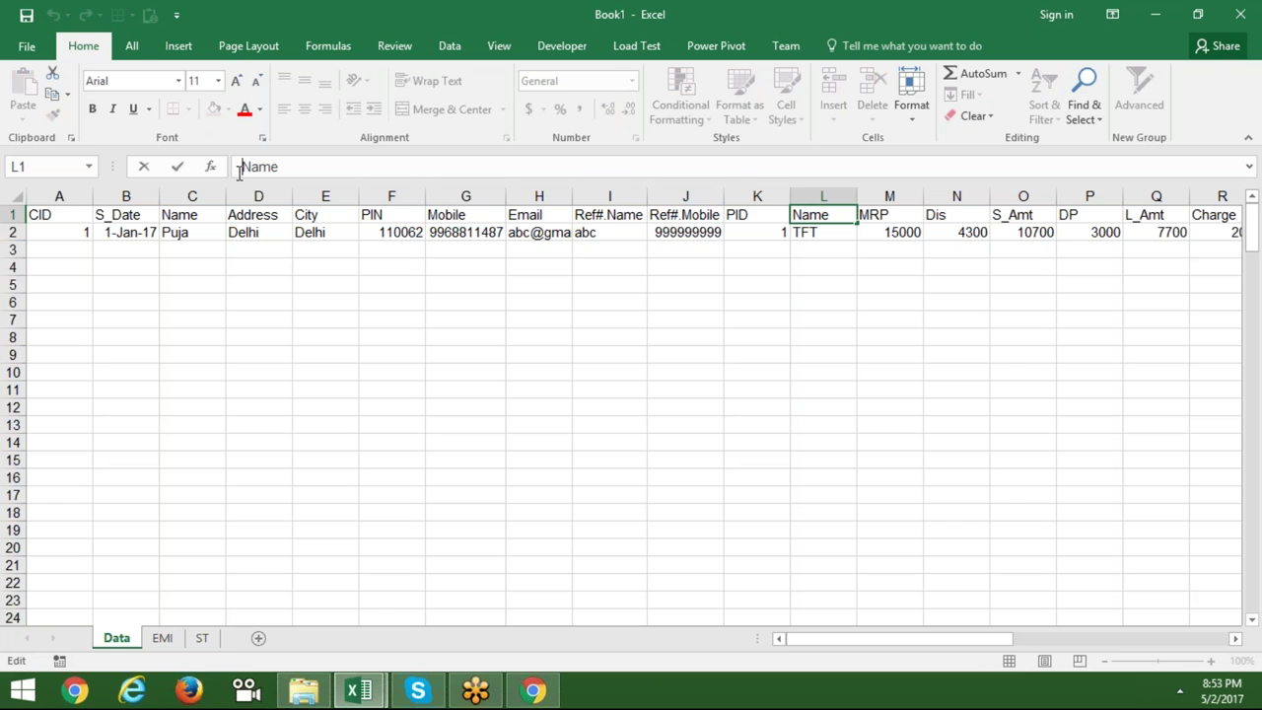
{"action": "type", "text": "p_"}
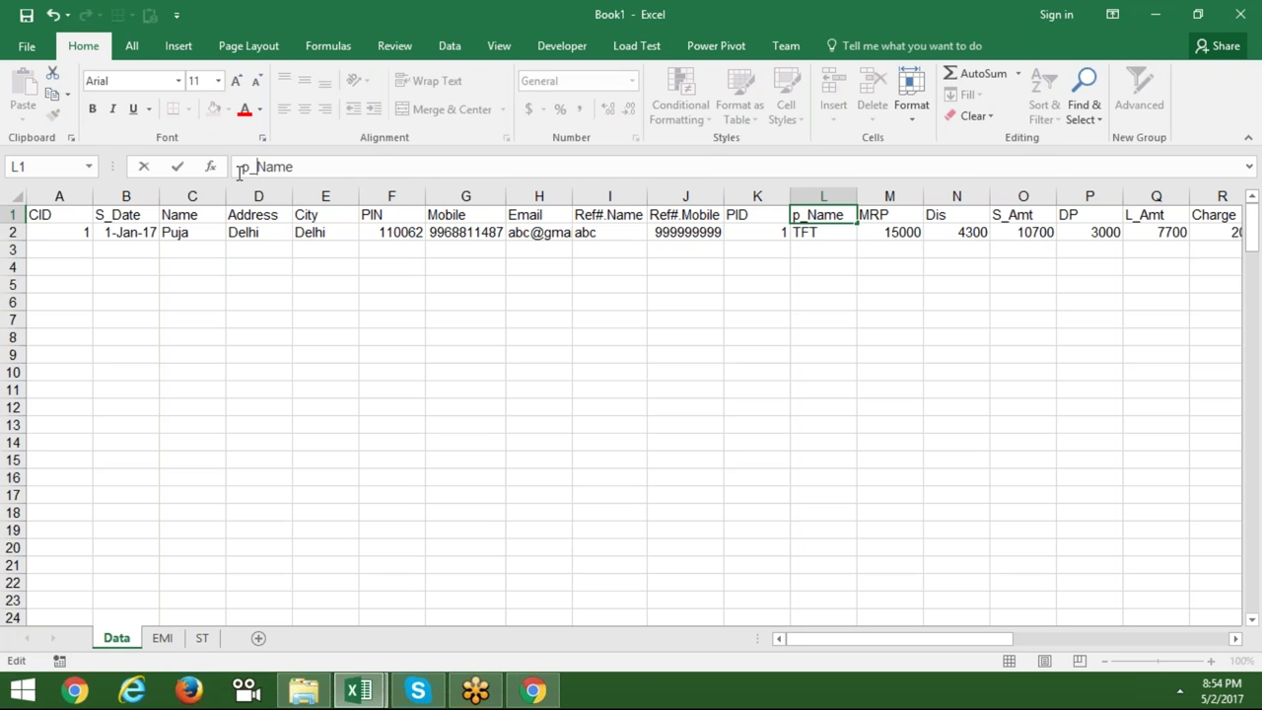
{"action": "key", "text": "Return"}
{"action": "left_click", "coordinate": [200, 638]}
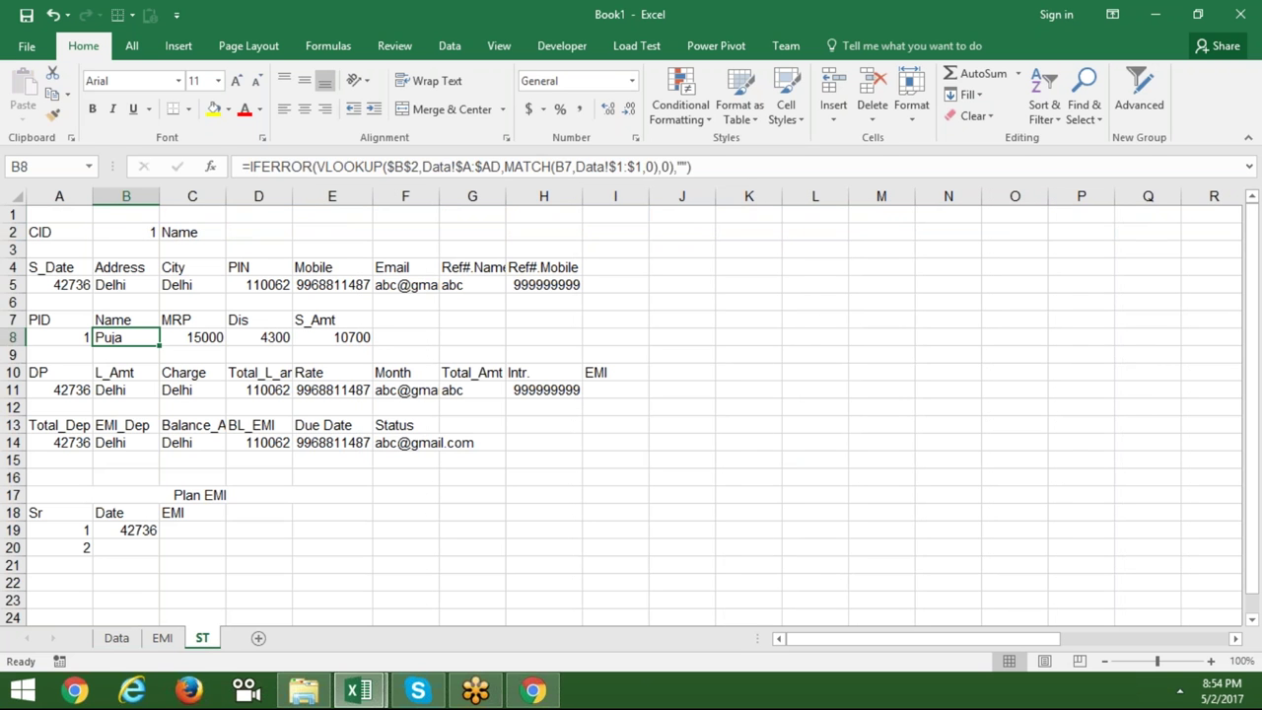
Step: Rename the ST header in B7 from Name to p_Name
{"action": "left_click", "coordinate": [102, 322]}
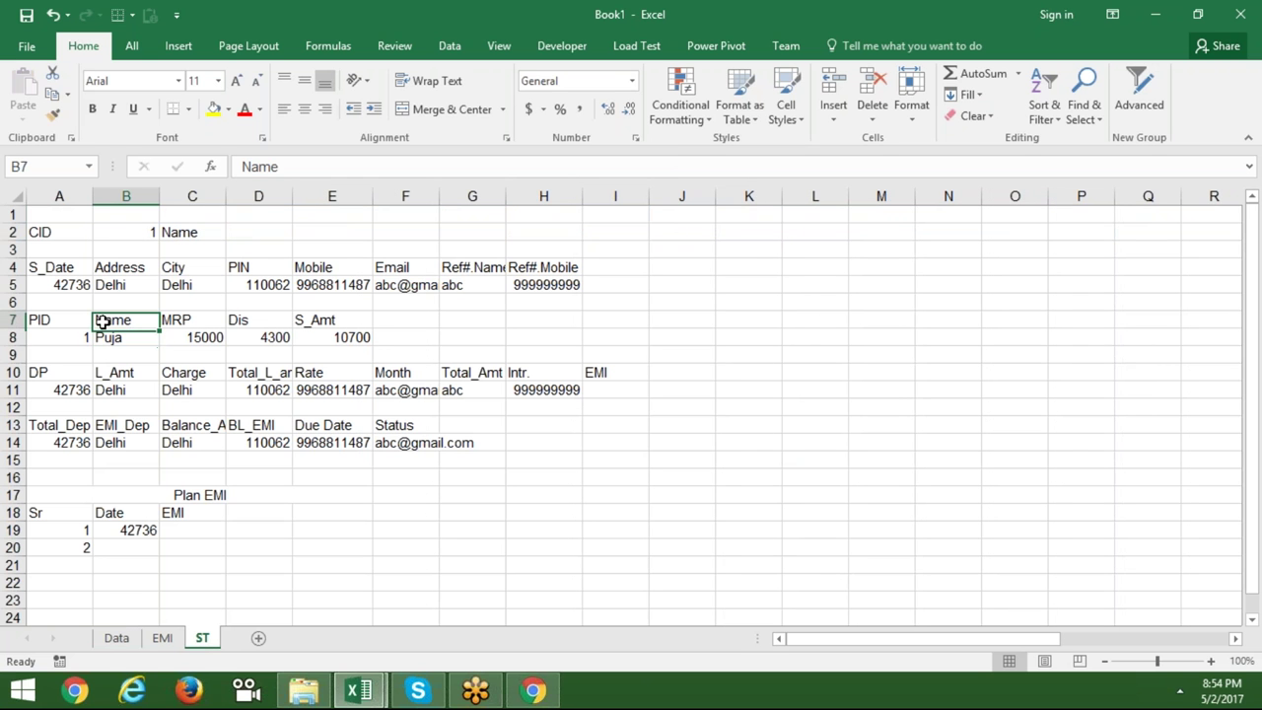
{"action": "double_click", "coordinate": [103, 322]}
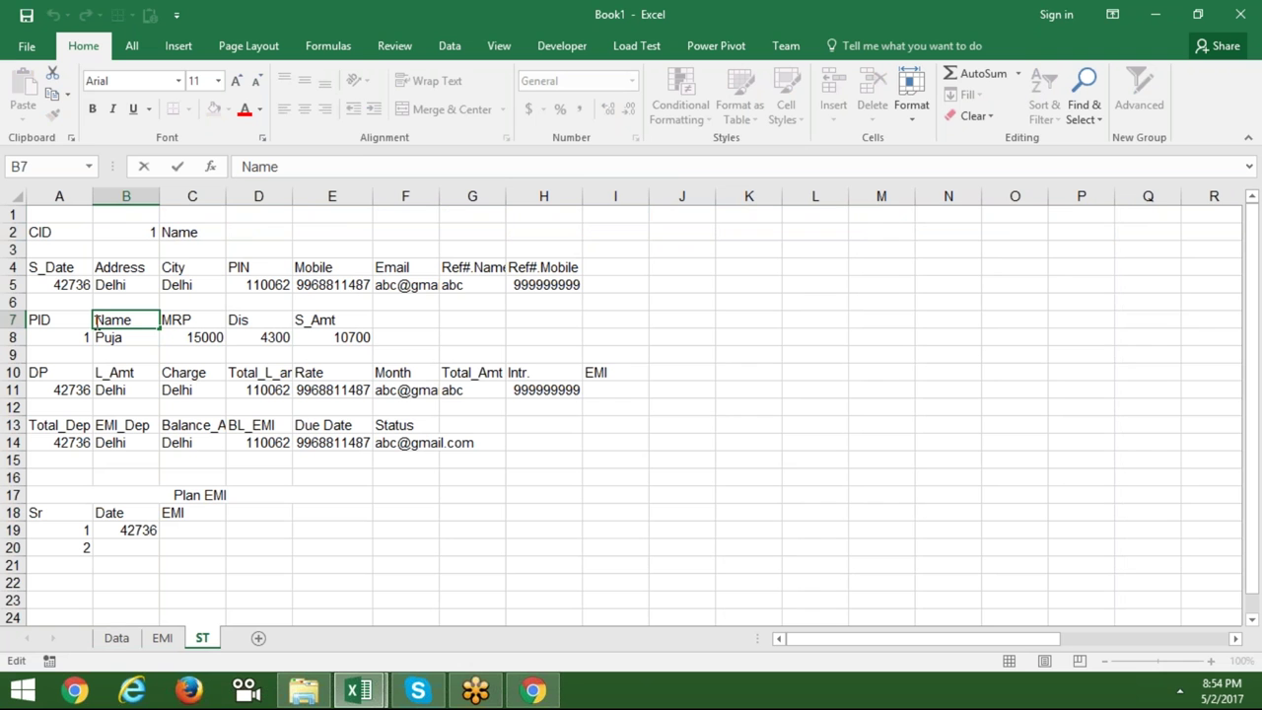
{"action": "type", "text": "p_"}
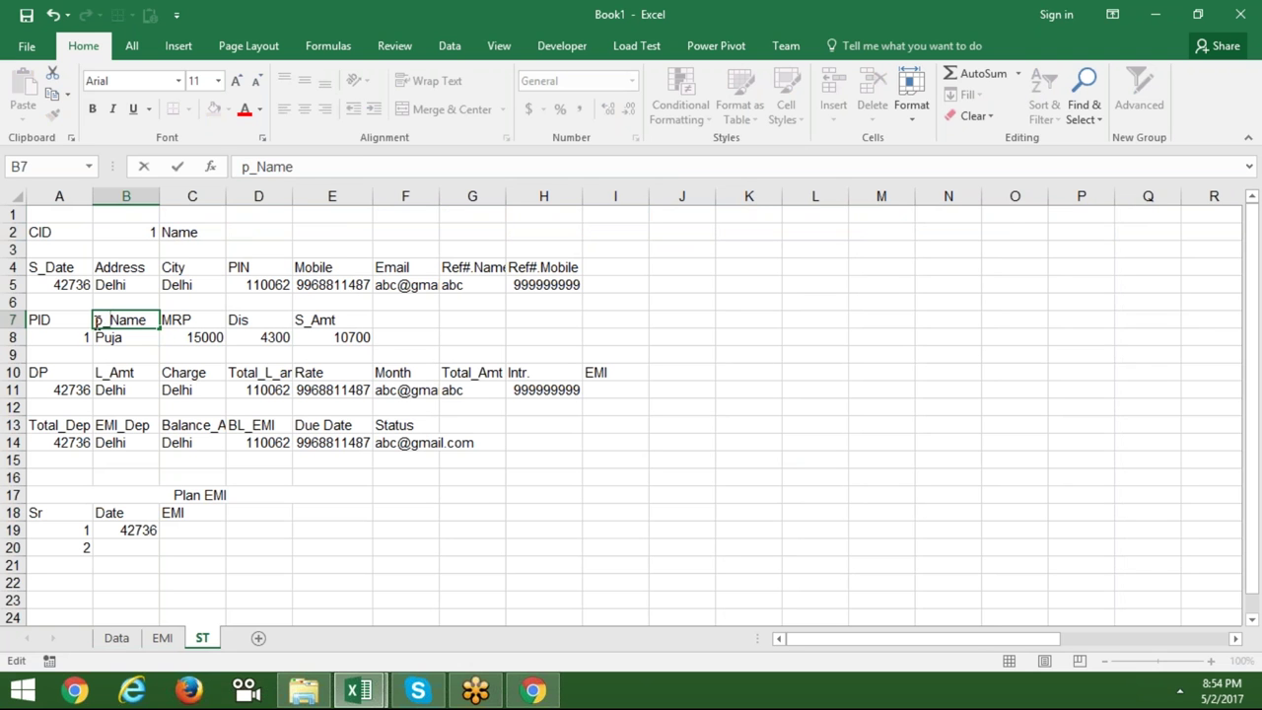
{"action": "key", "text": "Return"}
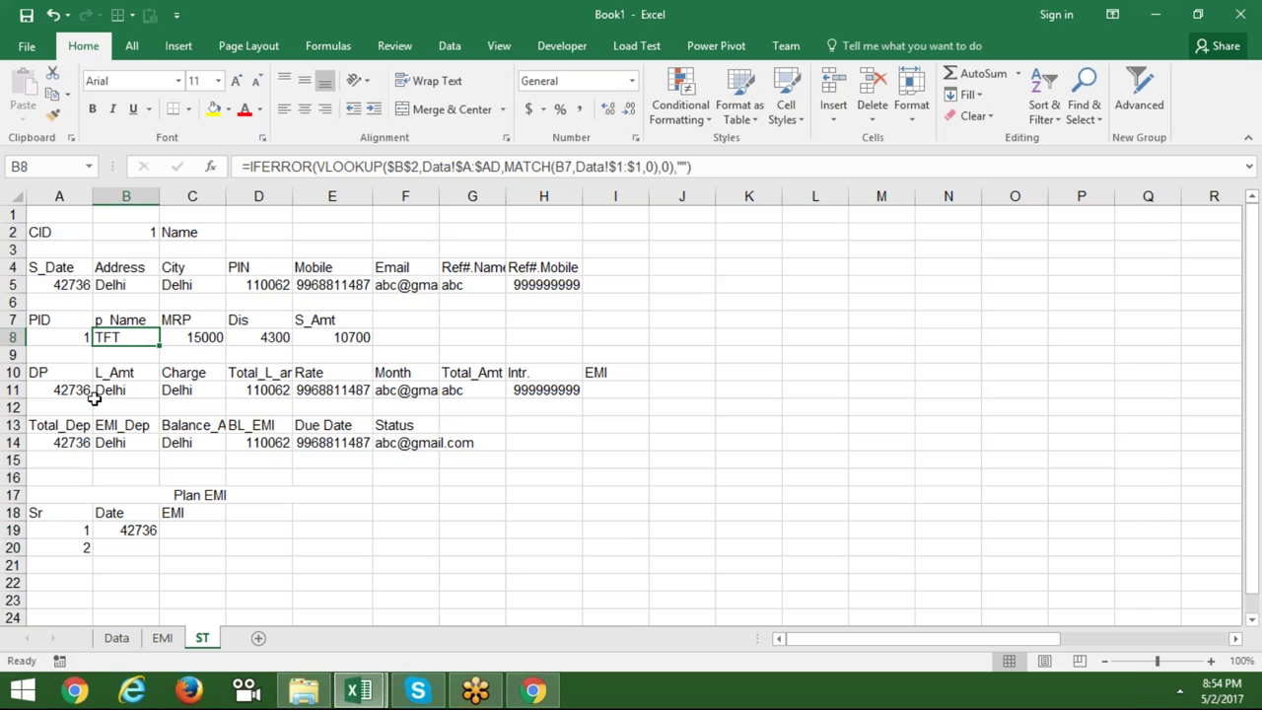
Step: Copy the row 8 lookup formulas into A11:E11
{"action": "left_click", "coordinate": [75, 391]}
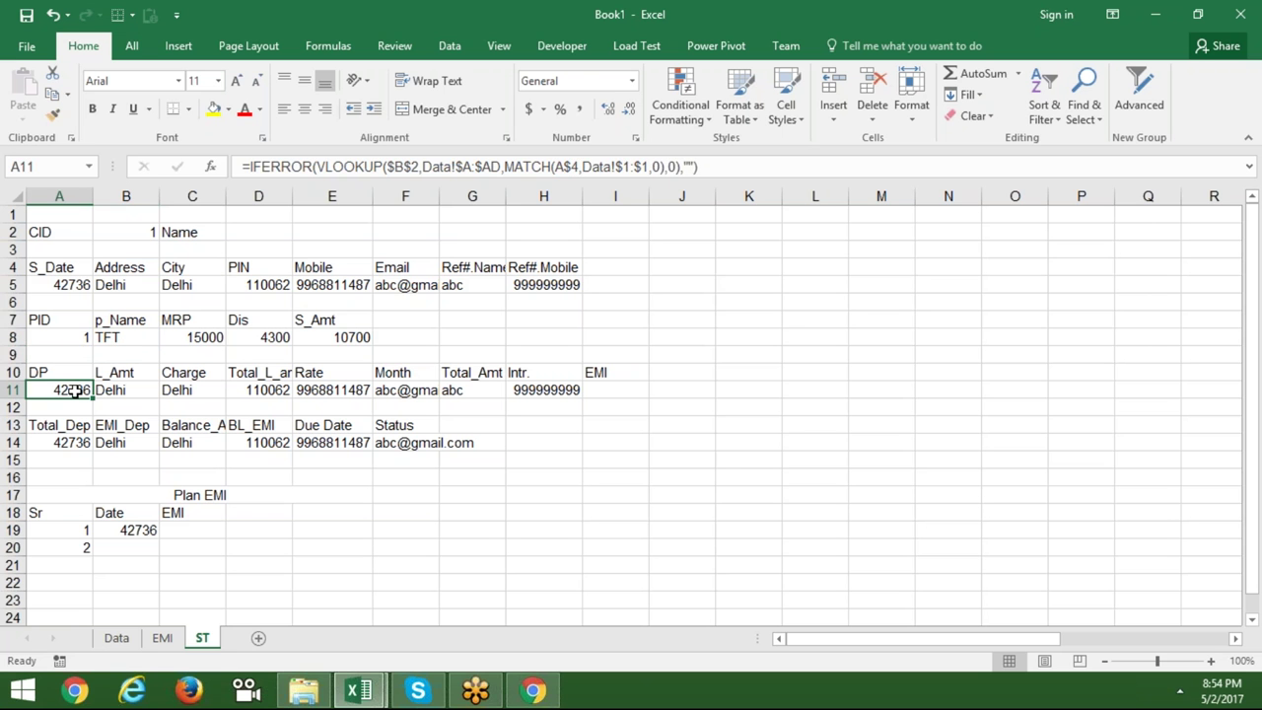
{"action": "key", "text": "Up"}
{"action": "key", "text": "Up"}
{"action": "key", "text": "Up"}
{"action": "key", "text": "ctrl+shift+Right"}
{"action": "key", "text": "ctrl+c"}
{"action": "key", "text": "Down"}
{"action": "key", "text": "Down"}
{"action": "key", "text": "Down"}
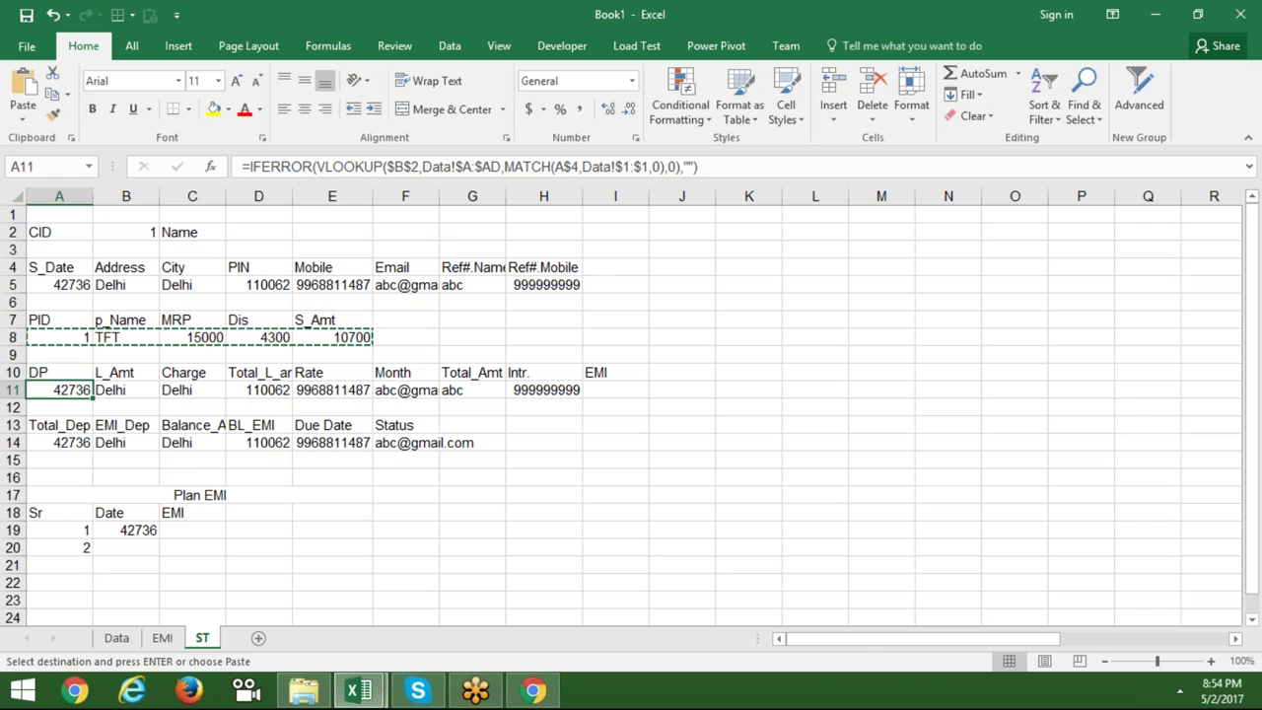
{"action": "key", "text": "ctrl+v"}
{"action": "key", "text": "Right"}
Step: Copy the E11 formula across F11:I11 for the remaining loan fields
{"action": "key", "text": "Right"}
{"action": "key", "text": "Right"}
{"action": "key", "text": "Right"}
{"action": "key", "text": "Right"}
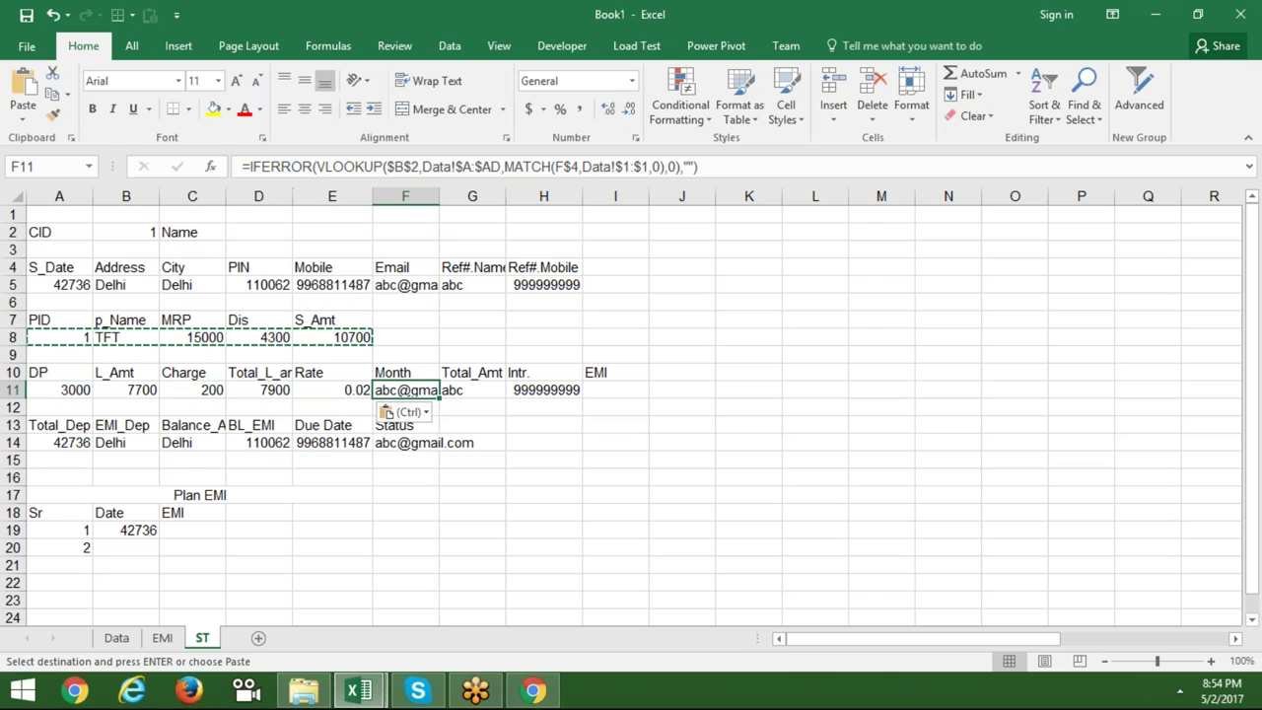
{"action": "key", "text": "Left"}
{"action": "key", "text": "ctrl+c"}
{"action": "key", "text": "Right"}
{"action": "key", "text": "shift+Right"}
{"action": "key", "text": "shift+Right"}
{"action": "key", "text": "shift+Right"}
{"action": "key", "text": "ctrl+v"}
Step: Paste the same formula into the deposit row A14:F14, showing Total_Dep 1635
{"action": "key", "text": "Down"}
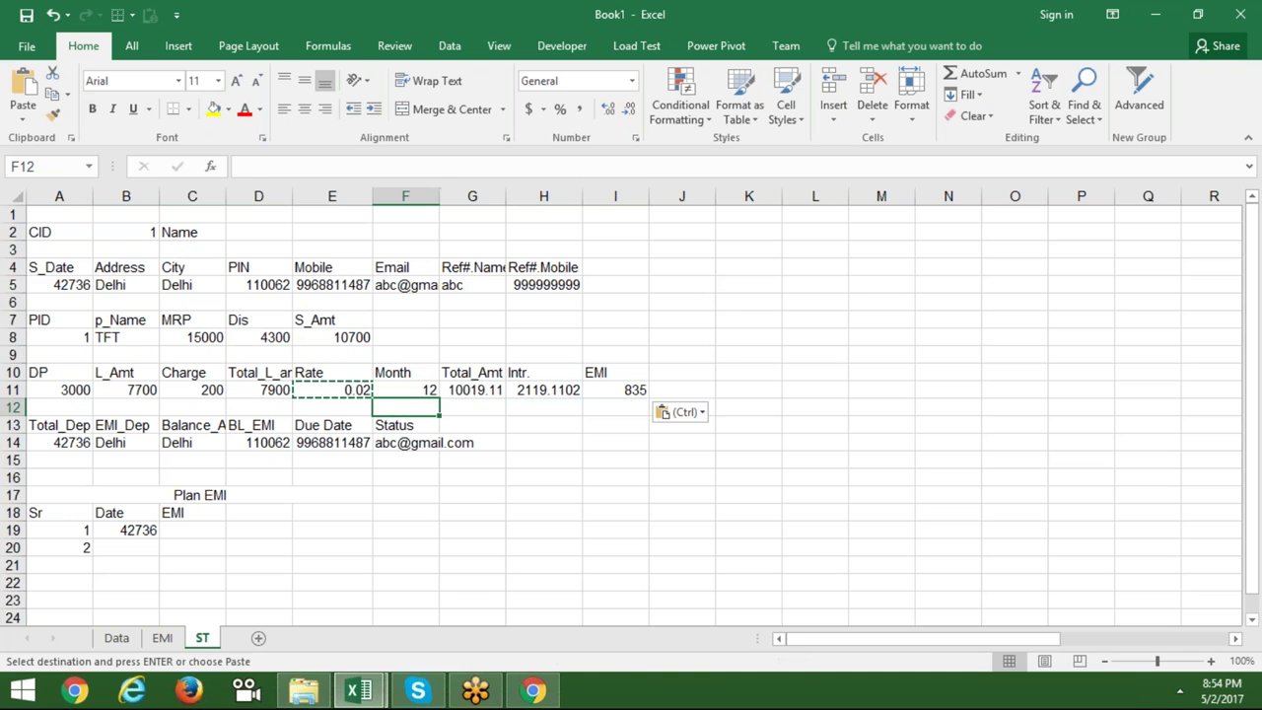
{"action": "key", "text": "Left"}
{"action": "key", "text": "Left"}
{"action": "key", "text": "Left"}
{"action": "key", "text": "Left"}
{"action": "key", "text": "Down"}
{"action": "key", "text": "Down"}
{"action": "key", "text": "Left"}
{"action": "key", "text": "shift+Right"}
{"action": "key", "text": "shift+Right"}
{"action": "key", "text": "shift+Right"}
{"action": "key", "text": "shift+Right"}
{"action": "key", "text": "shift+Right"}
{"action": "key", "text": "ctrl+v"}
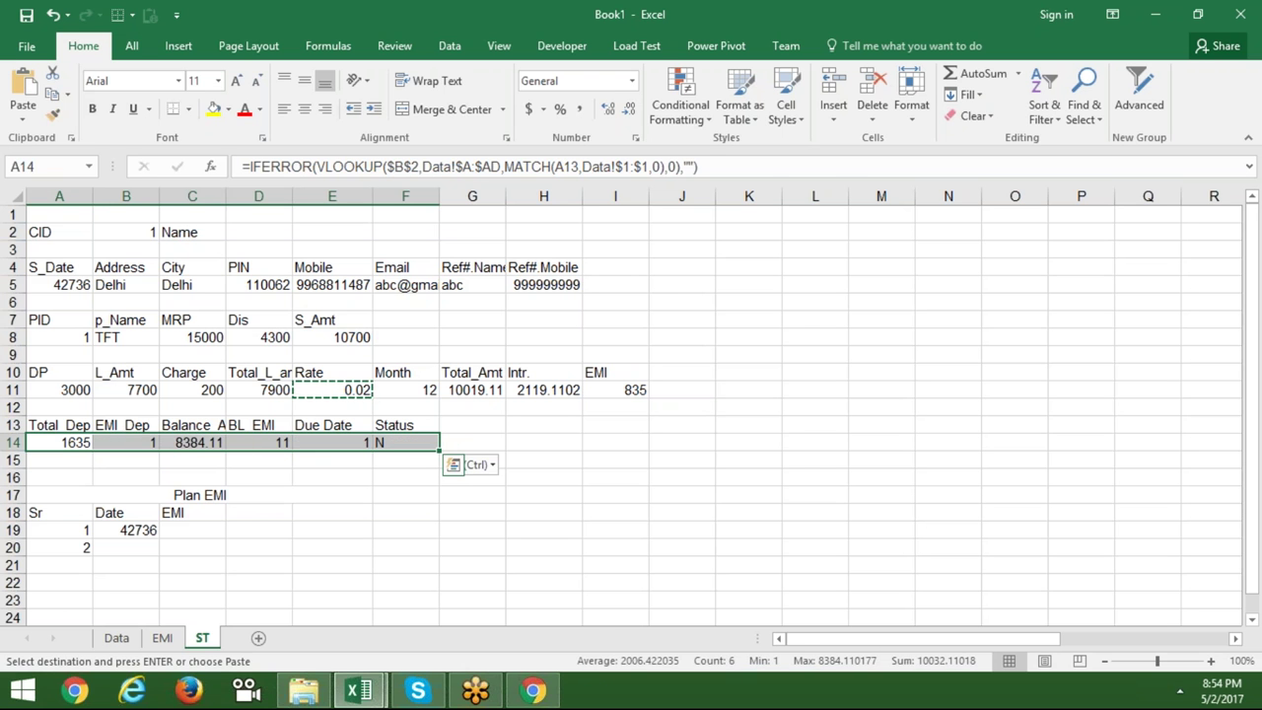
{"action": "key", "text": "Down"}
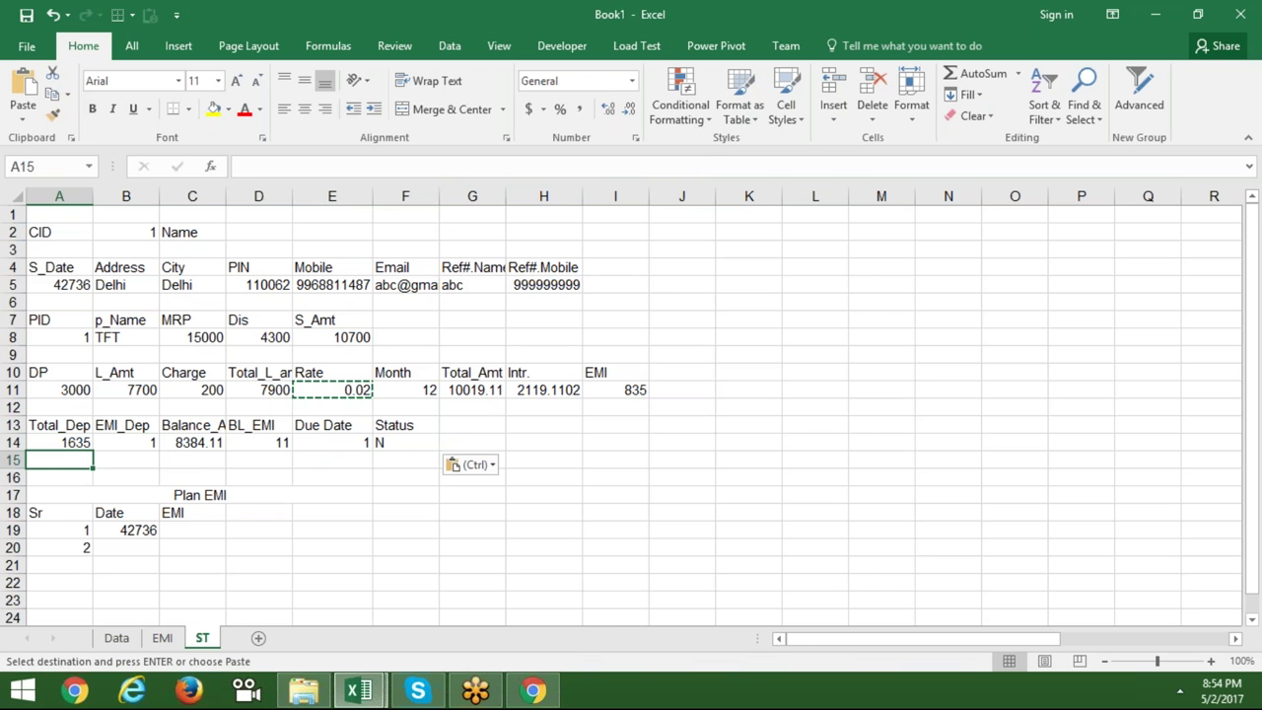
Step: Format B19 as a date so it displays 1-Jan-17
{"action": "key", "text": "Escape"}
{"action": "key", "text": "Down"}
{"action": "key", "text": "Down"}
{"action": "key", "text": "Down"}
{"action": "key", "text": "Down"}
{"action": "key", "text": "Down"}
{"action": "key", "text": "Up"}
{"action": "key", "text": "Up"}
{"action": "key", "text": "Up"}
{"action": "key", "text": "Right"}
{"action": "key", "text": "Down"}
{"action": "key", "text": "Up"}
{"action": "key", "text": "ctrl+shift+numbersign"}
{"action": "key", "text": "Down"}
Step: Enter =EDATE(B19,1) in B20 and format it as a date
{"action": "type", "text": "=e"}
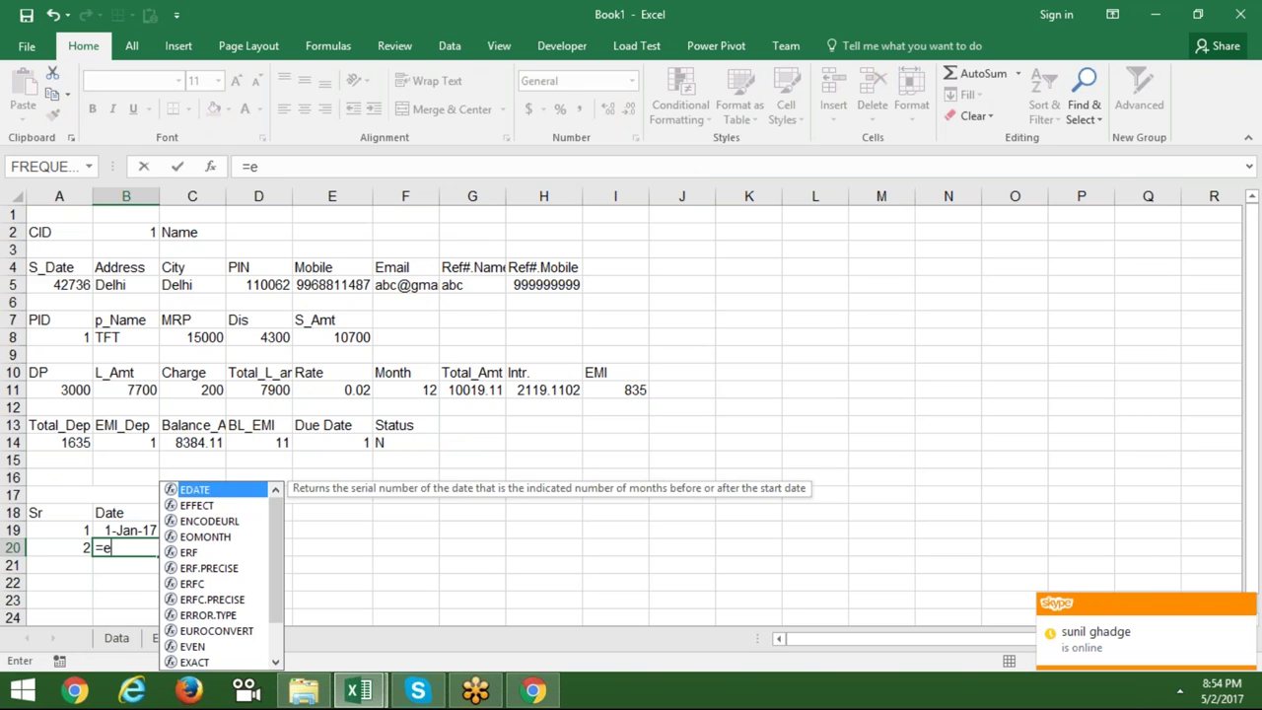
{"action": "key", "text": "Tab"}
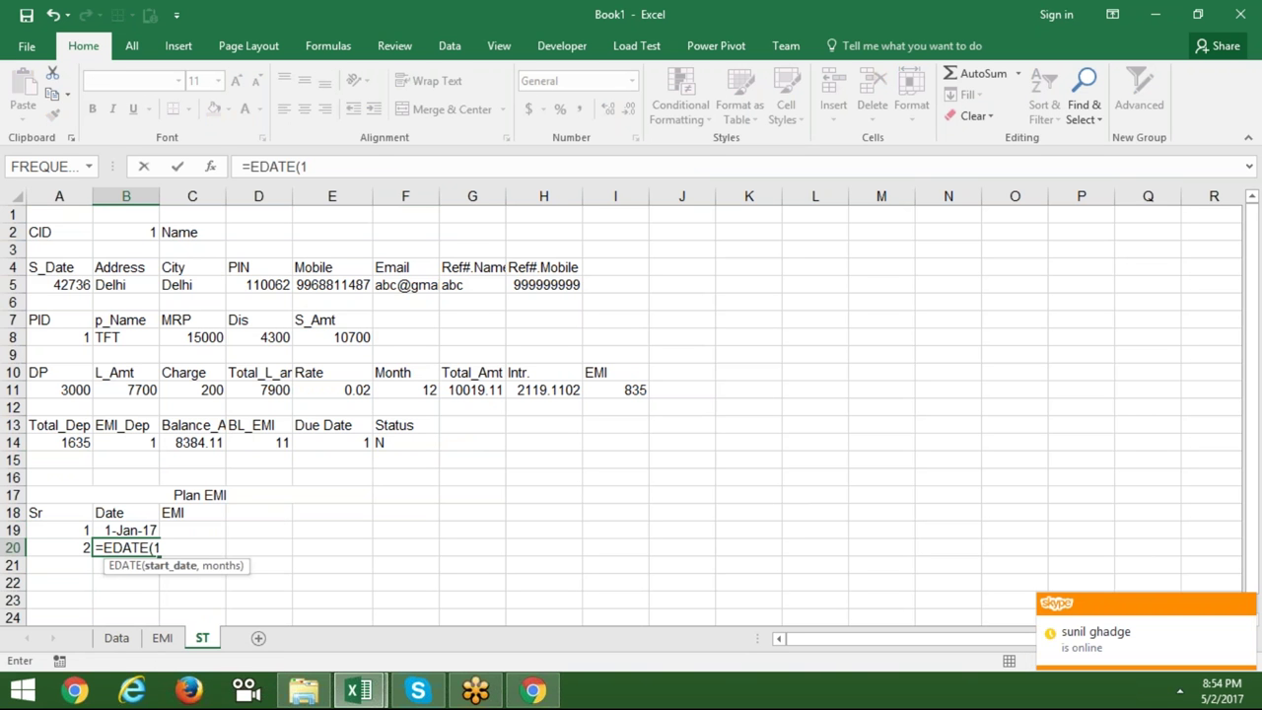
{"action": "key", "text": "Up"}
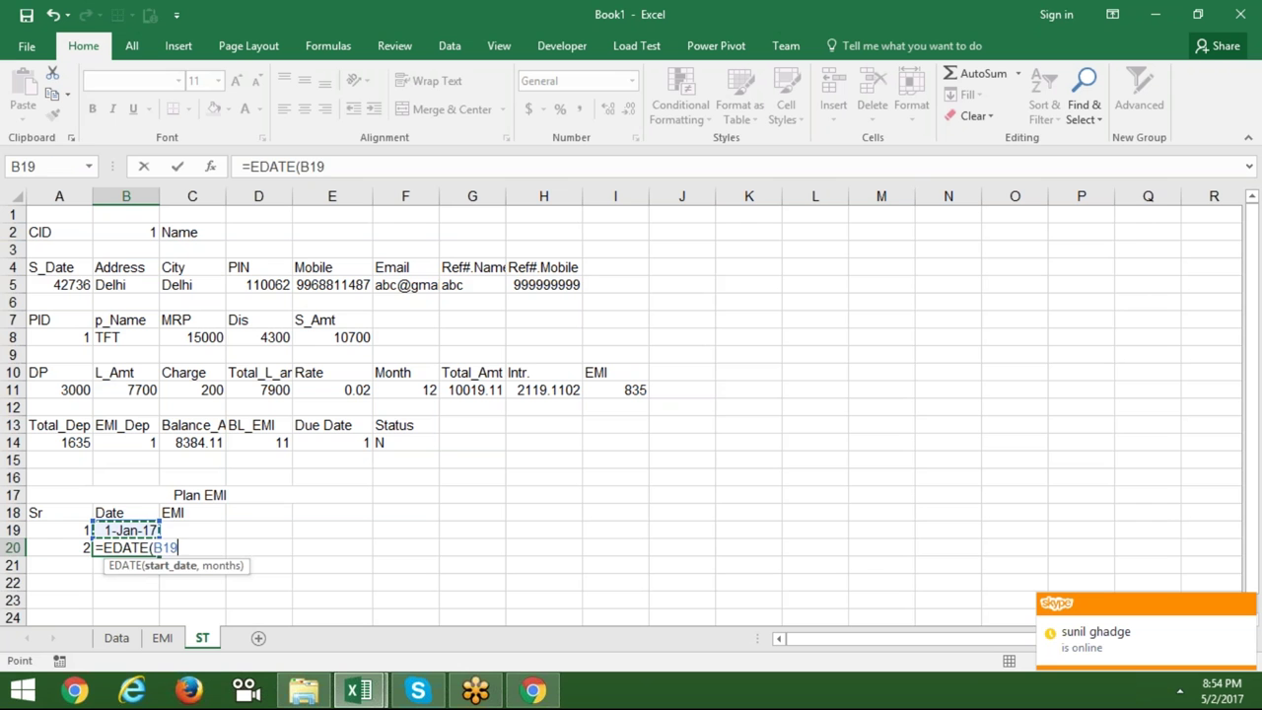
{"action": "type", "text": ",1"}
{"action": "key", "text": "Return"}
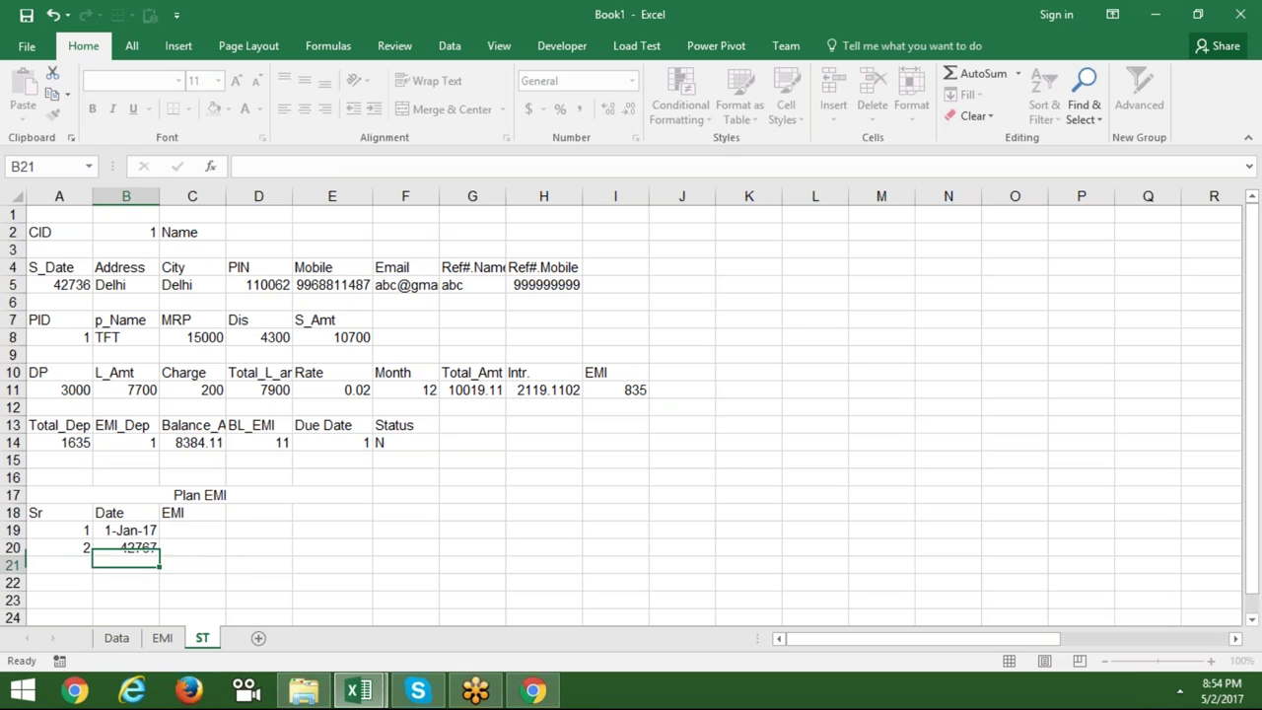
{"action": "left_click", "coordinate": [125, 547]}
{"action": "key", "text": "ctrl+shift+3"}
{"action": "left_click", "coordinate": [125, 565]}
{"action": "left_click", "coordinate": [125, 530]}
{"action": "left_click", "coordinate": [125, 581]}
{"action": "left_click", "coordinate": [125, 547]}
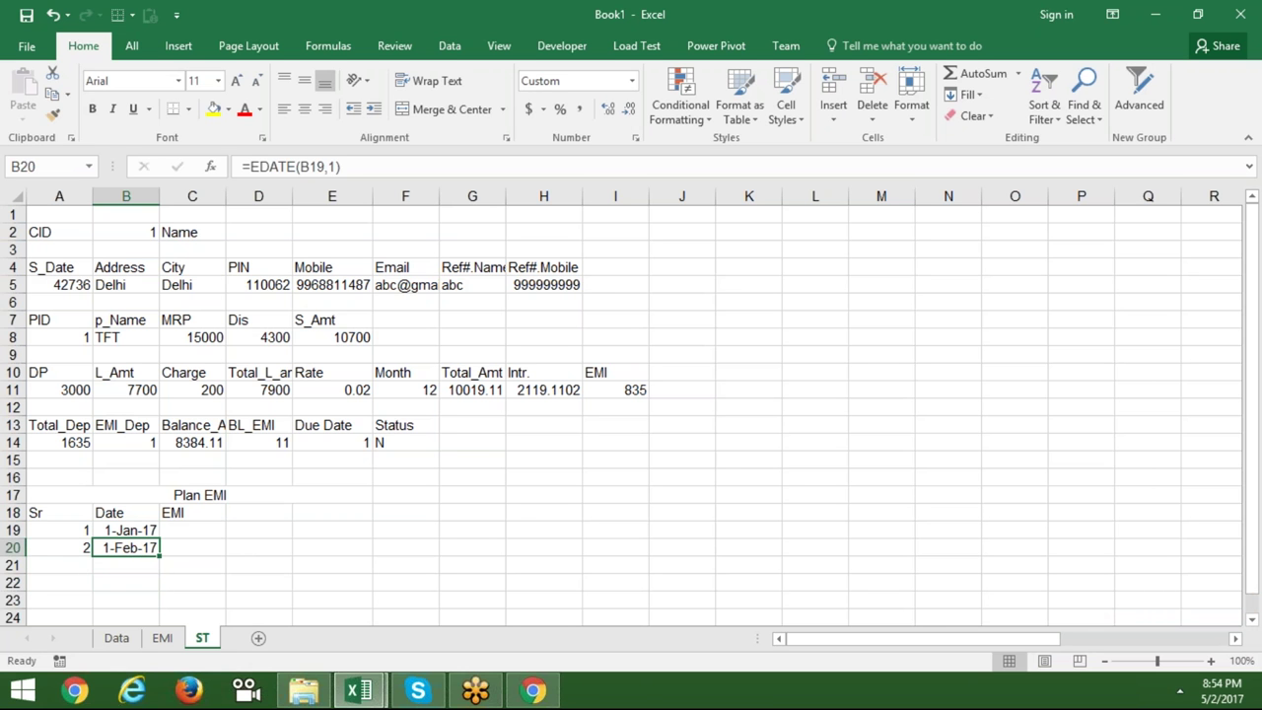
Step: Make the reference $B$19 and fill the date formula down B20:B35
{"action": "double_click", "coordinate": [310, 170]}
{"action": "key", "text": "F4"}
{"action": "key", "text": "Return"}
{"action": "key", "text": "Up"}
{"action": "key", "text": "shift+Down"}
{"action": "key", "text": "shift+Down"}
{"action": "key", "text": "shift+Down"}
{"action": "key", "text": "shift+Down"}
{"action": "key", "text": "shift+Down"}
{"action": "key", "text": "shift+Down"}
{"action": "key", "text": "ctrl+d"}
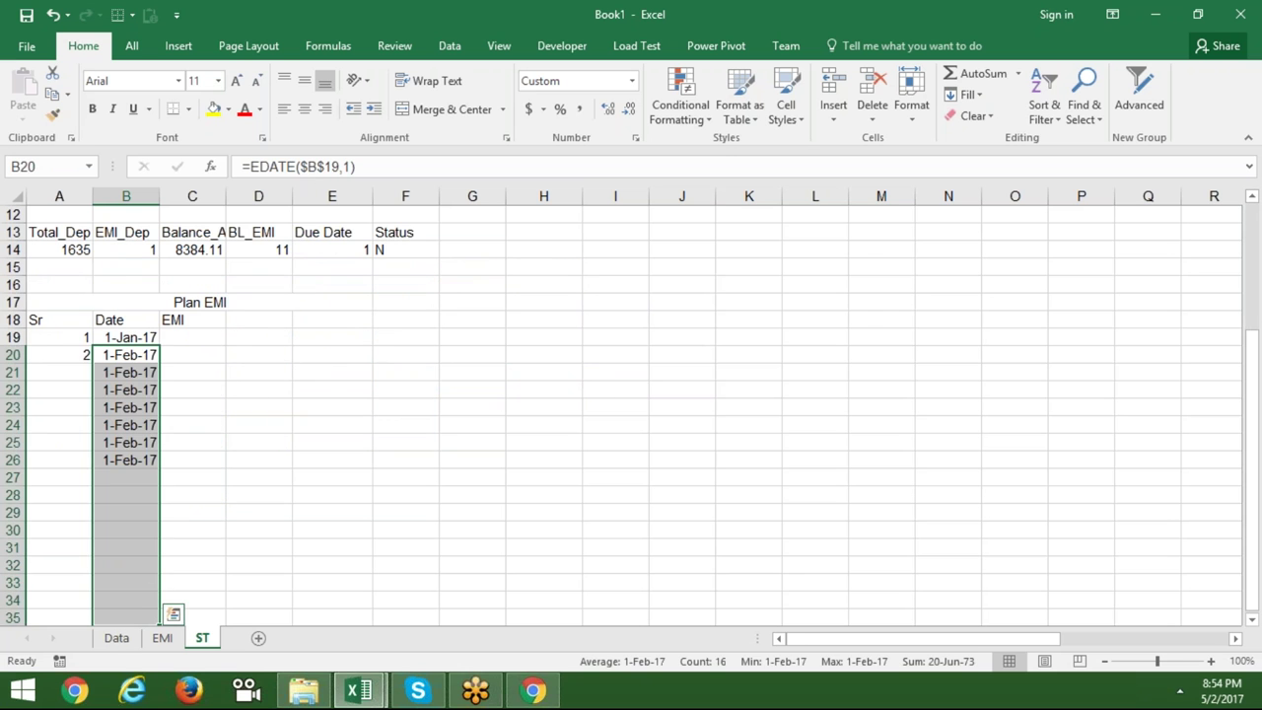
{"action": "key", "text": "Left"}
Step: Wrap A20's Sr formula in IFERROR, accepting Excel's suggested correction
{"action": "left_click", "coordinate": [248, 167]}
{"action": "left_click", "coordinate": [253, 167]}
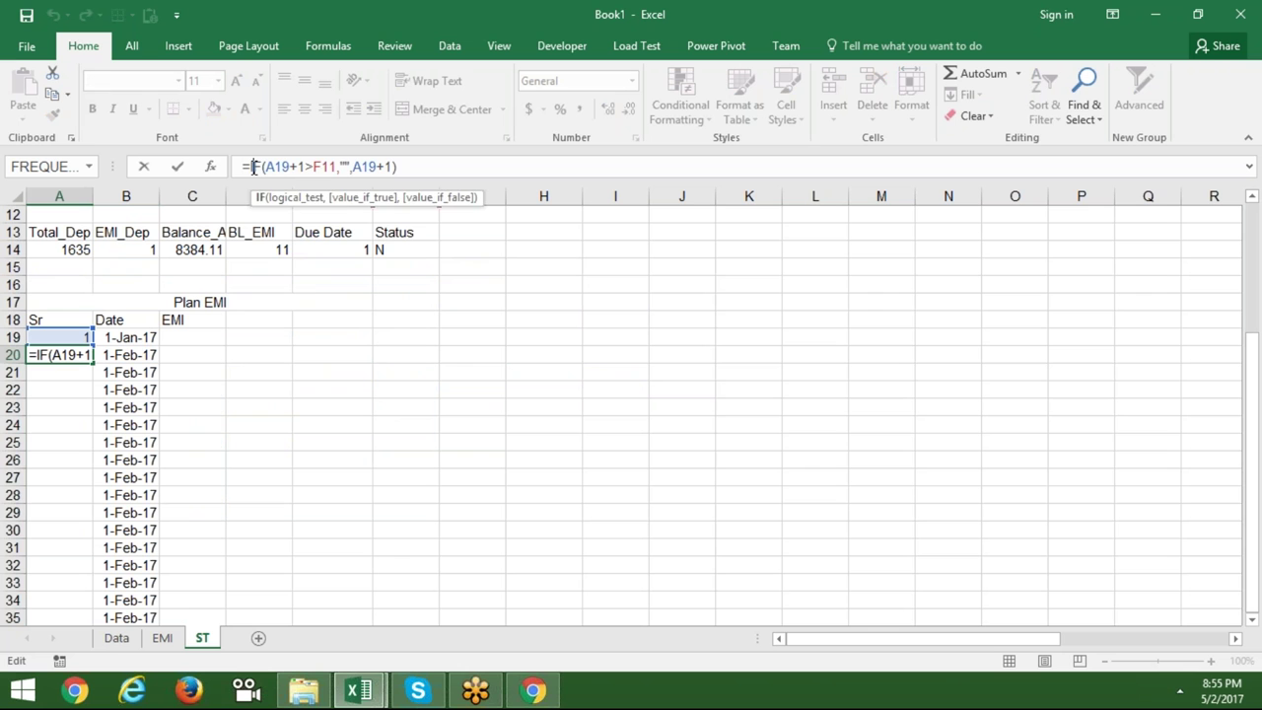
{"action": "left_click", "coordinate": [248, 167]}
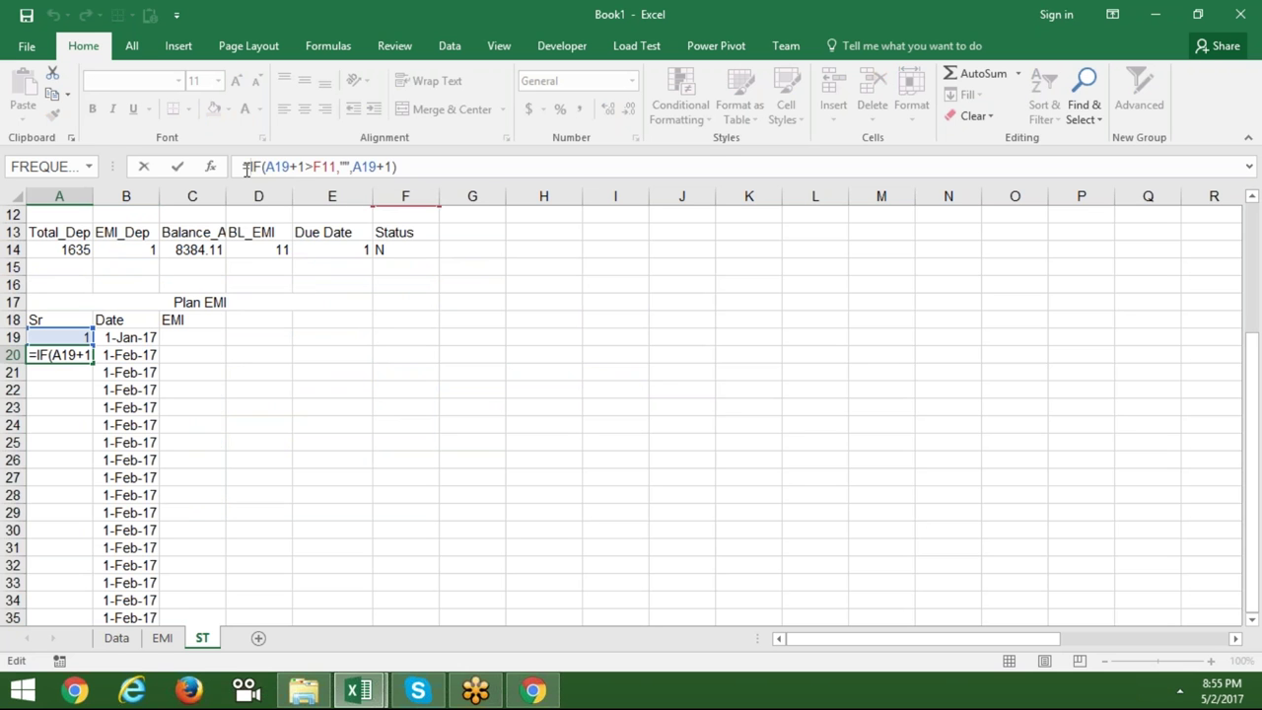
{"action": "type", "text": "if"}
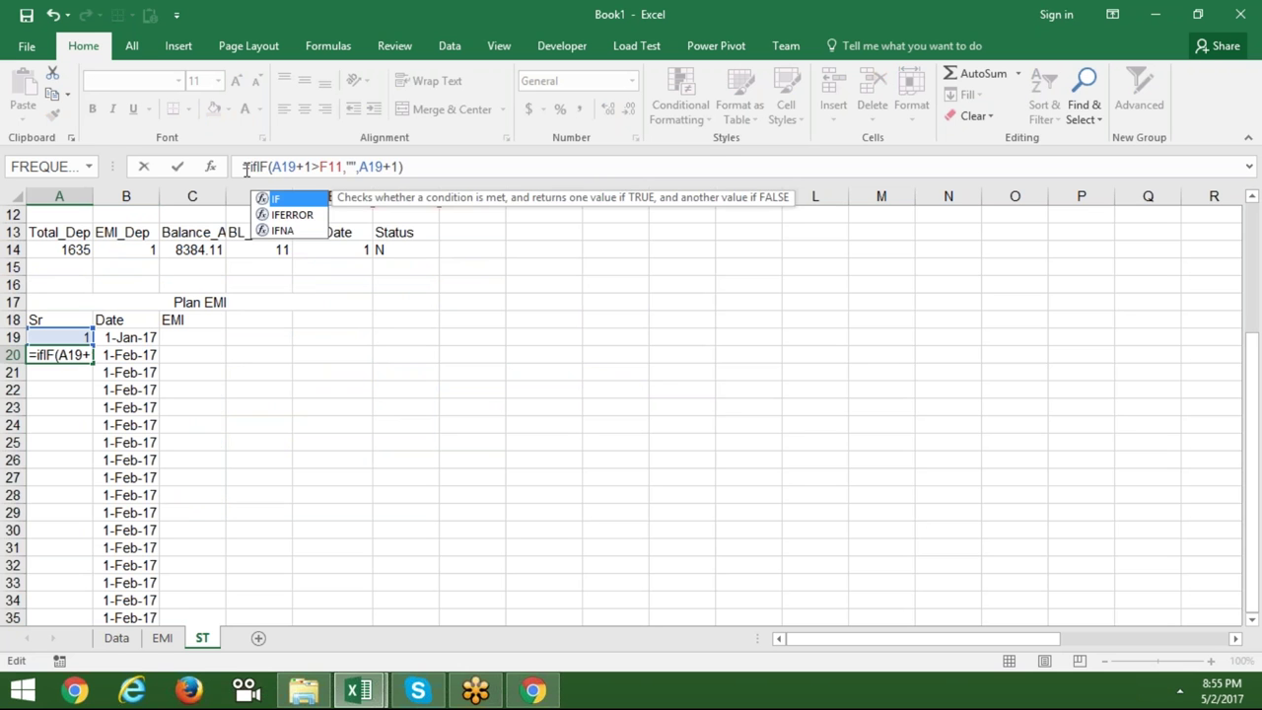
{"action": "key", "text": "Down"}
{"action": "key", "text": "Tab"}
{"action": "type", "text": ","}
{"action": "key", "text": "Return"}
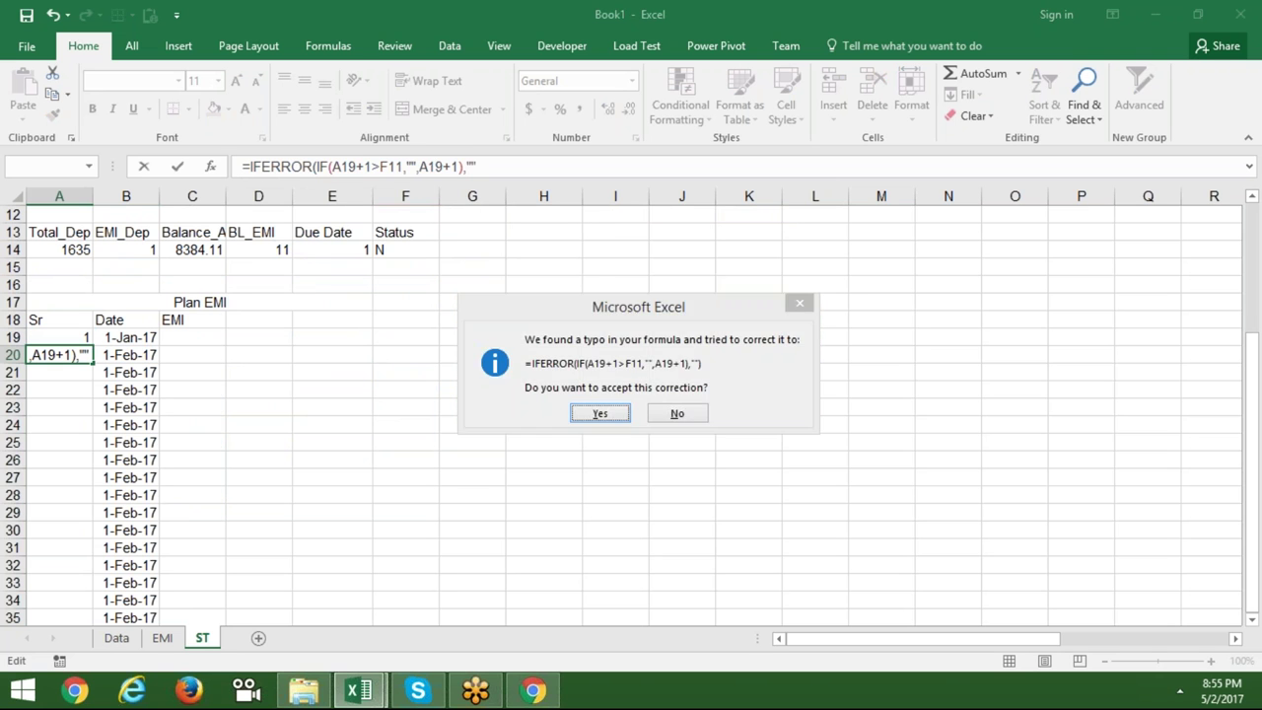
{"action": "key", "text": "Return"}
{"action": "key", "text": "Up"}
Step: Make the month-count reference $F$11 and fill =IFERROR(IF(A19+1>$F$11,"",A19+1),"") down column A
{"action": "left_click", "coordinate": [395, 168]}
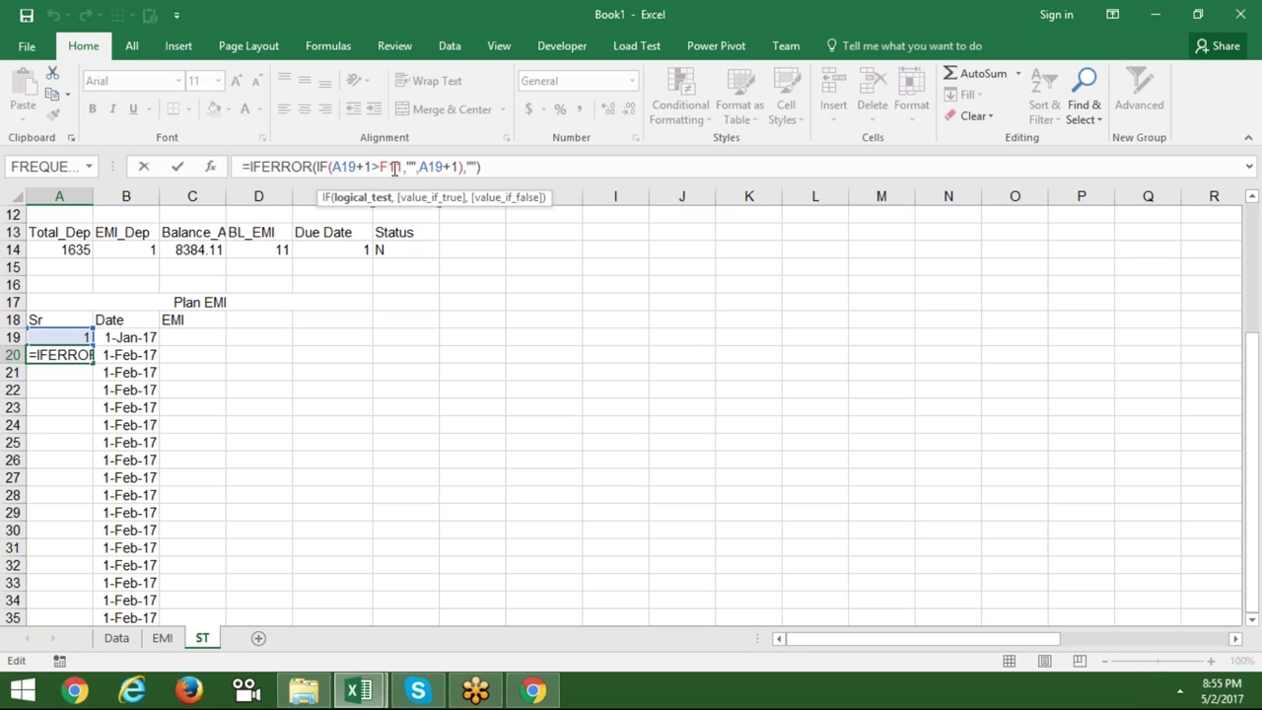
{"action": "key", "text": "F4"}
{"action": "key", "text": "ctrl+Return"}
{"action": "key", "text": "shift+Down"}
{"action": "key", "text": "shift+Down"}
{"action": "key", "text": "shift+Down"}
{"action": "key", "text": "shift+Down"}
{"action": "key", "text": "shift+Down"}
{"action": "key", "text": "shift+Down"}
{"action": "key", "text": "shift+Down"}
{"action": "key", "text": "shift+Down"}
{"action": "key", "text": "shift+Down"}
{"action": "key", "text": "shift+Down"}
{"action": "key", "text": "shift+Down"}
{"action": "key", "text": "shift+Down"}
{"action": "key", "text": "shift+Down"}
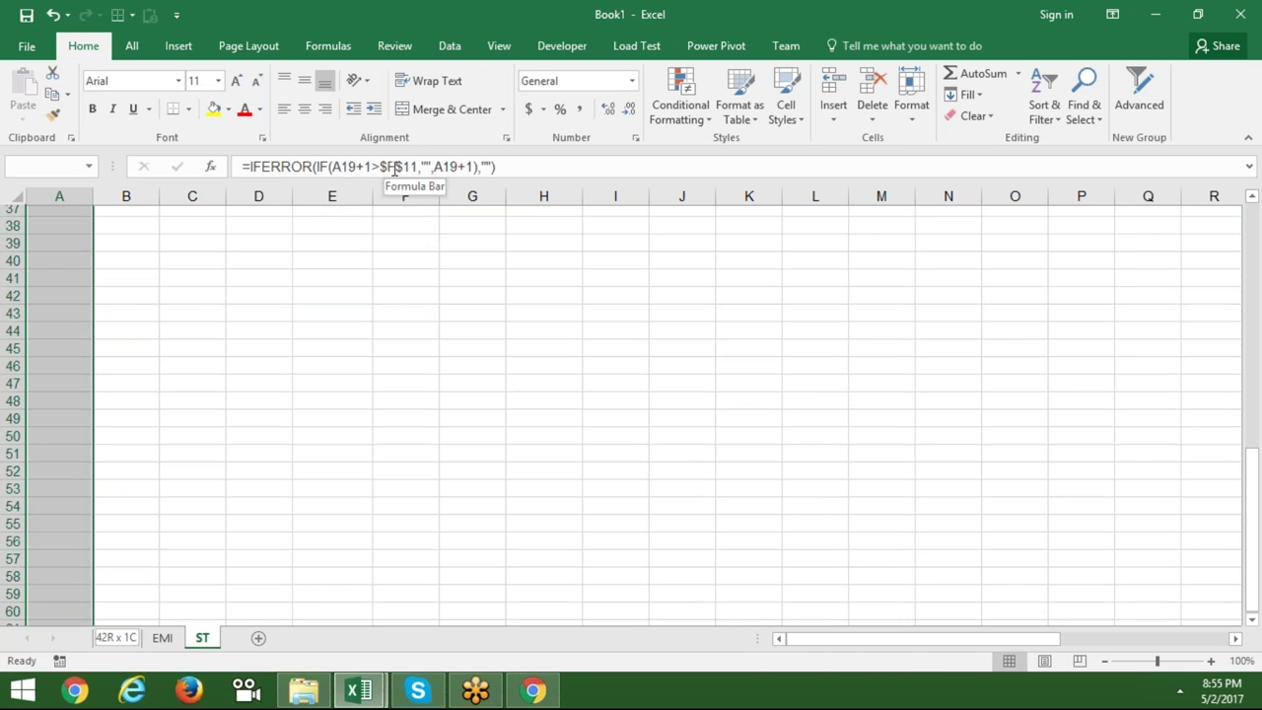
{"action": "key", "text": "shift+Down"}
{"action": "key", "text": "shift+Down"}
{"action": "key", "text": "shift+Down"}
{"action": "key", "text": "ctrl+d"}
{"action": "key", "text": "ctrl+Up"}
{"action": "key", "text": "Down"}
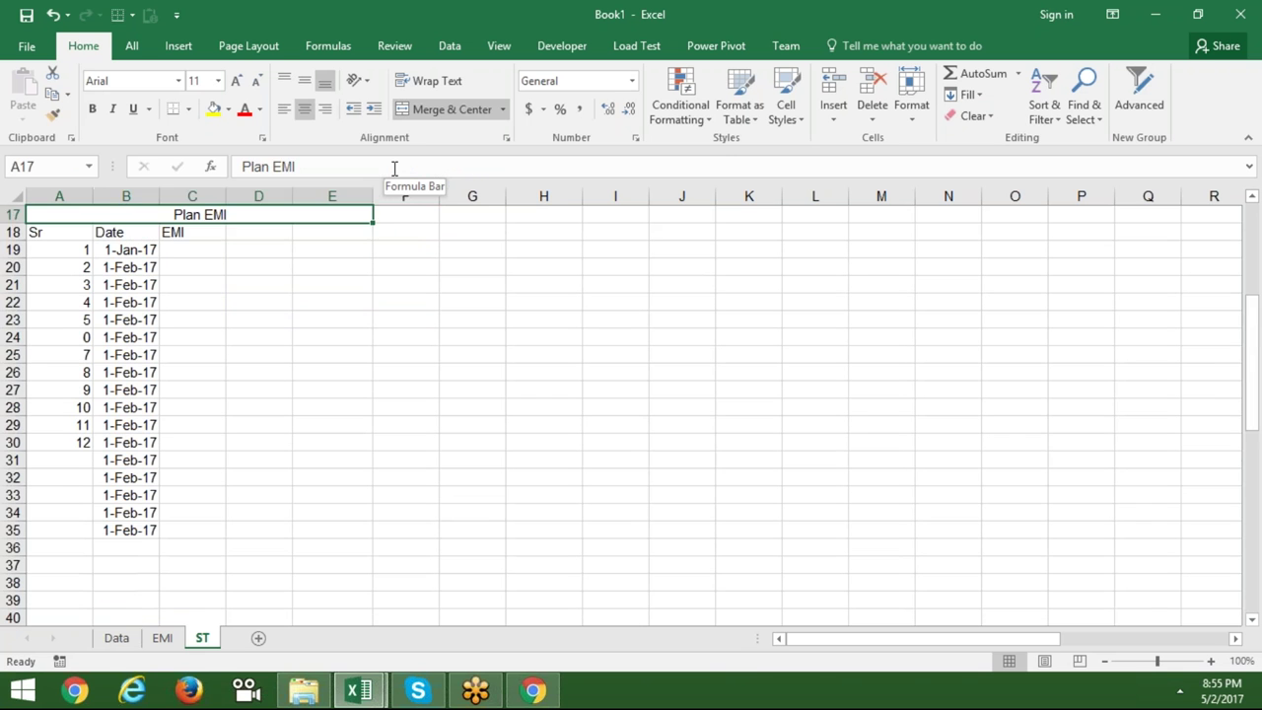
{"action": "key", "text": "Up"}
{"action": "key", "text": "Down"}
{"action": "key", "text": "Down"}
{"action": "key", "text": "Down"}
{"action": "key", "text": "Right"}
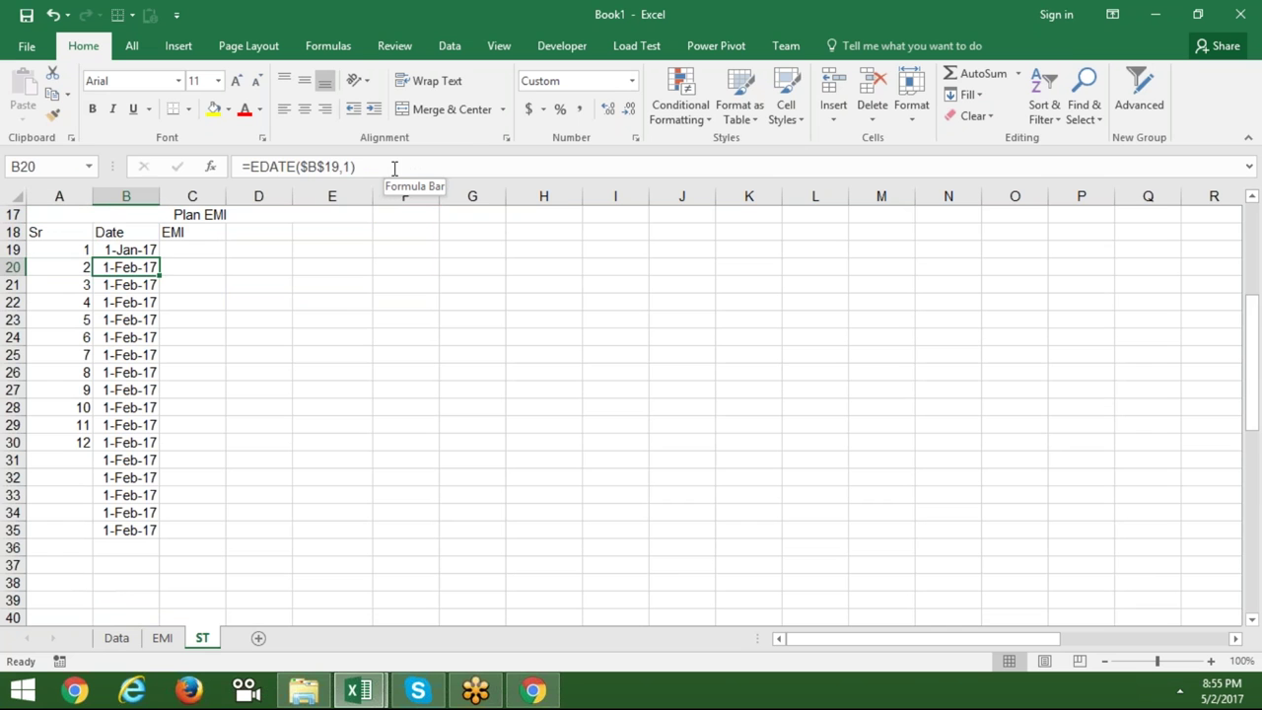
Step: Change B20's reference to $B19 and fill the EDATE formula down column B
{"action": "key", "text": "Down"}
{"action": "key", "text": "Up"}
{"action": "key", "text": "F2"}
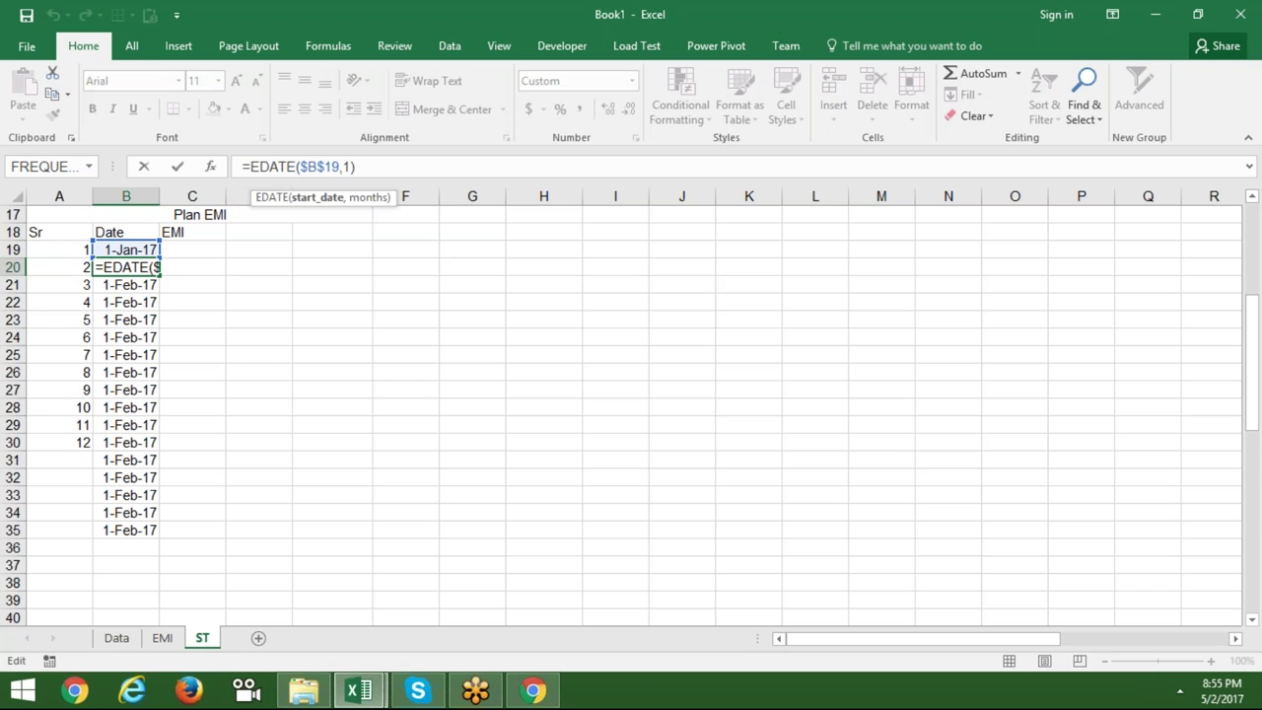
{"action": "key", "text": "BackSpace"}
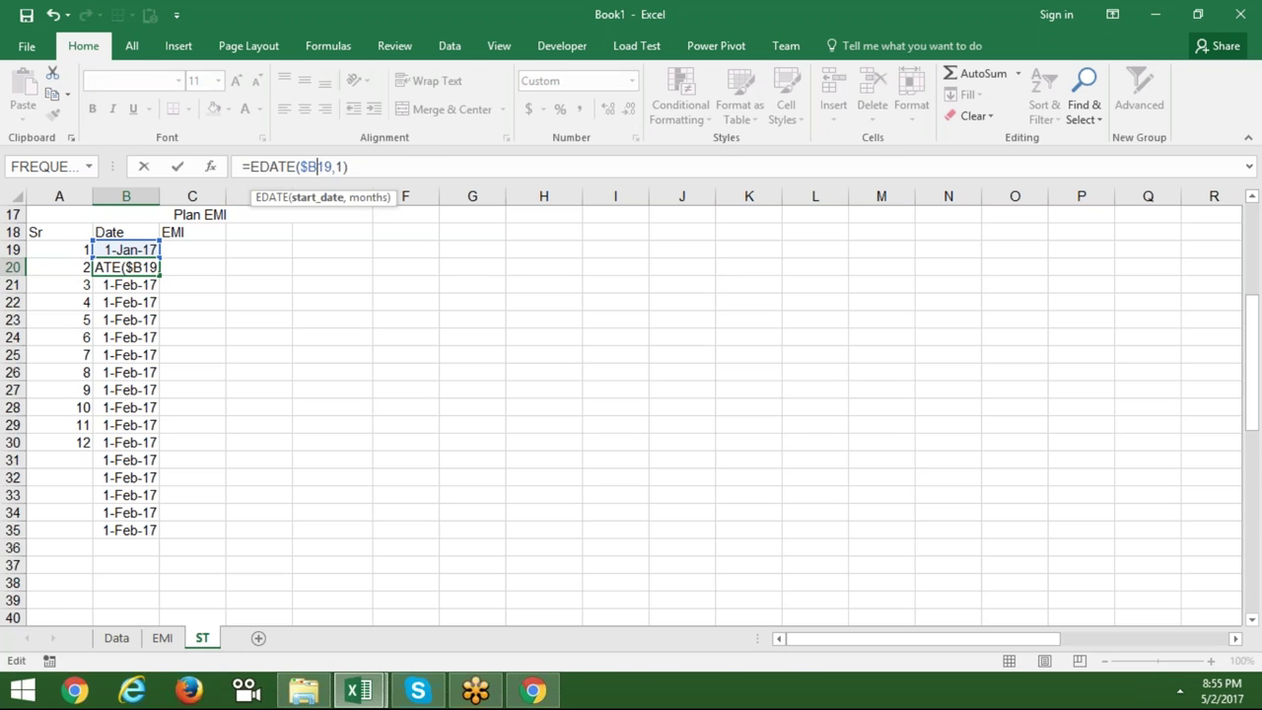
{"action": "key", "text": "Return"}
{"action": "key", "text": "Up"}
{"action": "key", "text": "ctrl+shift+Down"}
{"action": "key", "text": "ctrl+d"}
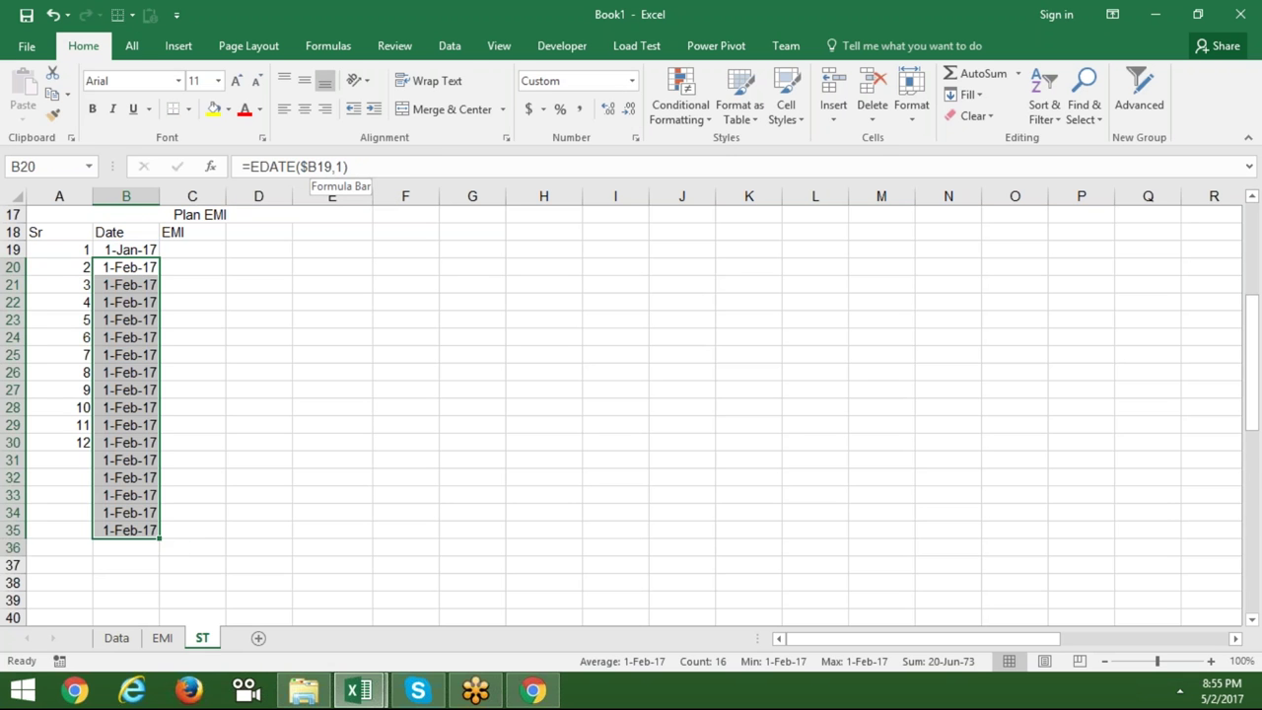
{"action": "key", "text": "shift+Down"}
{"action": "key", "text": "shift+Down"}
{"action": "key", "text": "shift+Down"}
{"action": "key", "text": "shift+Down"}
{"action": "key", "text": "shift+Down"}
{"action": "key", "text": "shift+Down"}
{"action": "key", "text": "shift+Down"}
{"action": "key", "text": "ctrl+d"}
{"action": "key", "text": "ctrl+Up"}
{"action": "key", "text": "Down"}
{"action": "key", "text": "Down"}
{"action": "key", "text": "Up"}
{"action": "key", "text": "Down"}
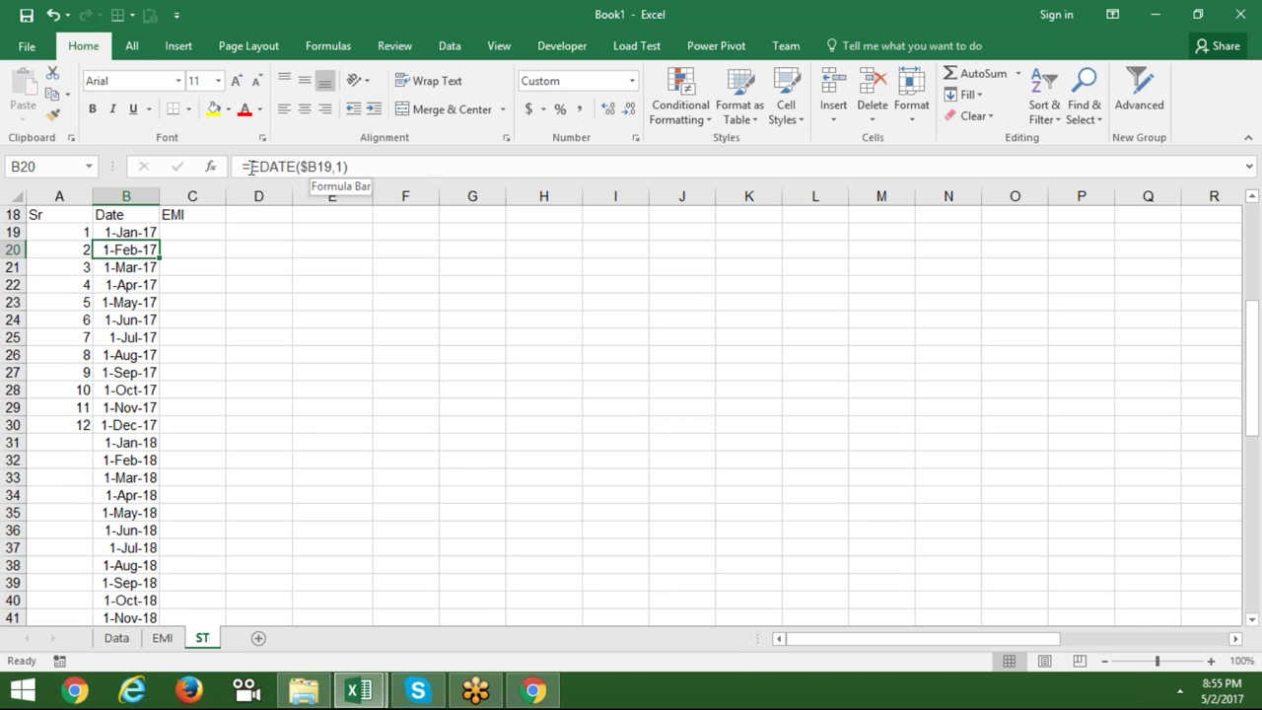
Step: Make B20 =IF(A20="","",EDATE($B19,1)) and fill it down, giving 1-Jan-17 to 1-Dec-17
{"action": "left_click", "coordinate": [249, 167]}
{"action": "type", "text": "IF("}
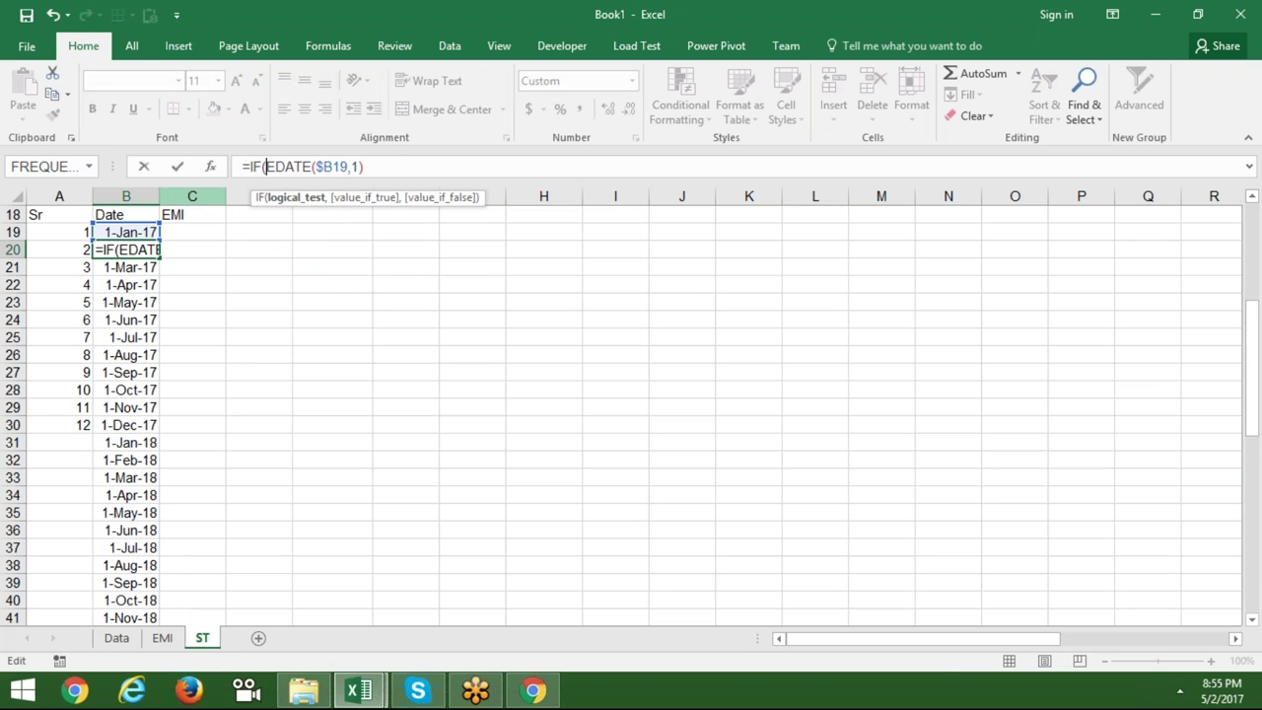
{"action": "left_click", "coordinate": [81, 249]}
{"action": "type", "text": "="}
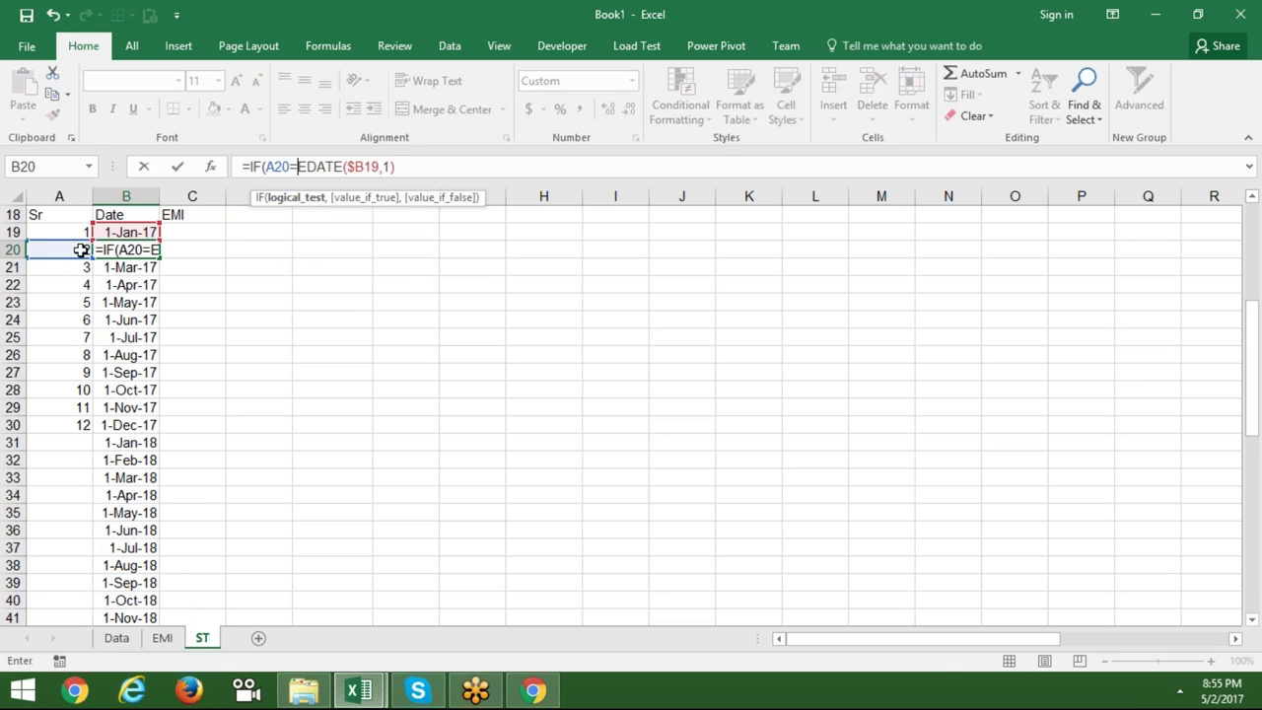
{"action": "type", "text": "\"\",\"\","}
{"action": "key", "text": "Return"}
{"action": "key", "text": "Return"}
{"action": "key", "text": "Up"}
{"action": "key", "text": "ctrl+shift+Down"}
{"action": "key", "text": "ctrl+d"}
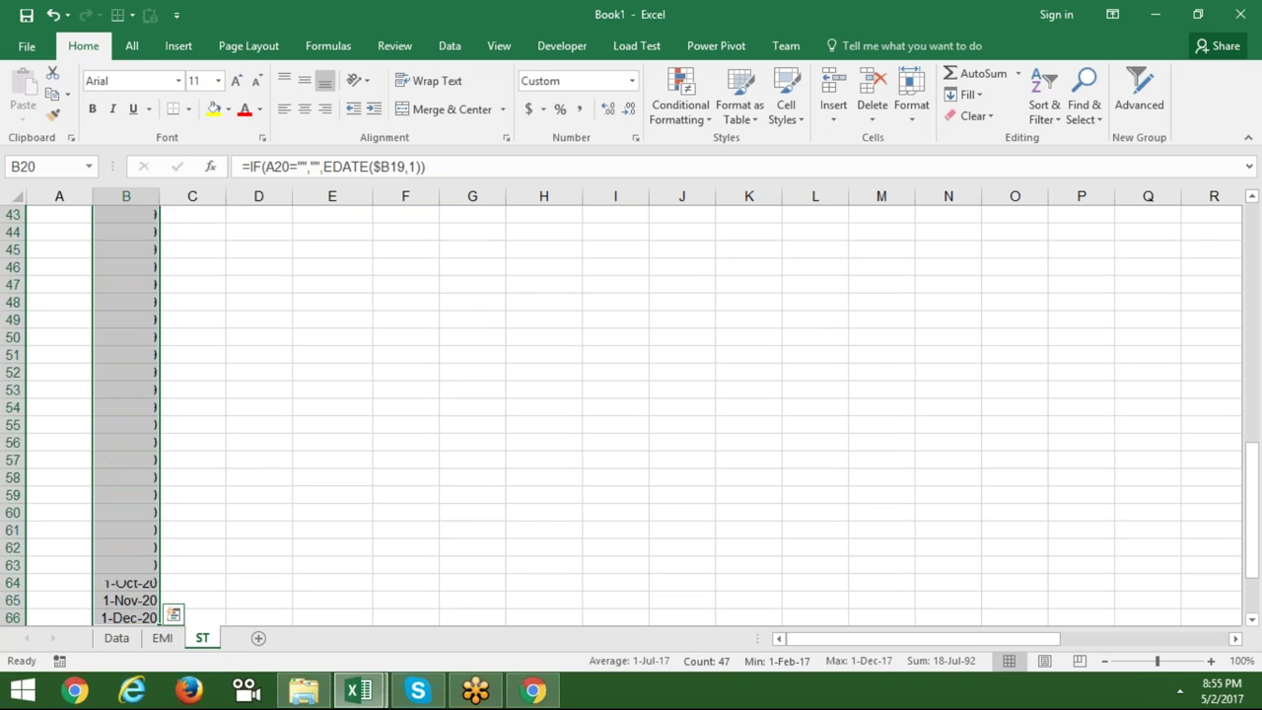
{"action": "key", "text": "Up"}
{"action": "key", "text": "Up"}
{"action": "key", "text": "Up"}
{"action": "key", "text": "Up"}
{"action": "key", "text": "Up"}
{"action": "key", "text": "Up"}
{"action": "key", "text": "Down"}
{"action": "key", "text": "Down"}
{"action": "key", "text": "Down"}
{"action": "key", "text": "Down"}
{"action": "key", "text": "Down"}
{"action": "key", "text": "Up"}
{"action": "key", "text": "Right"}
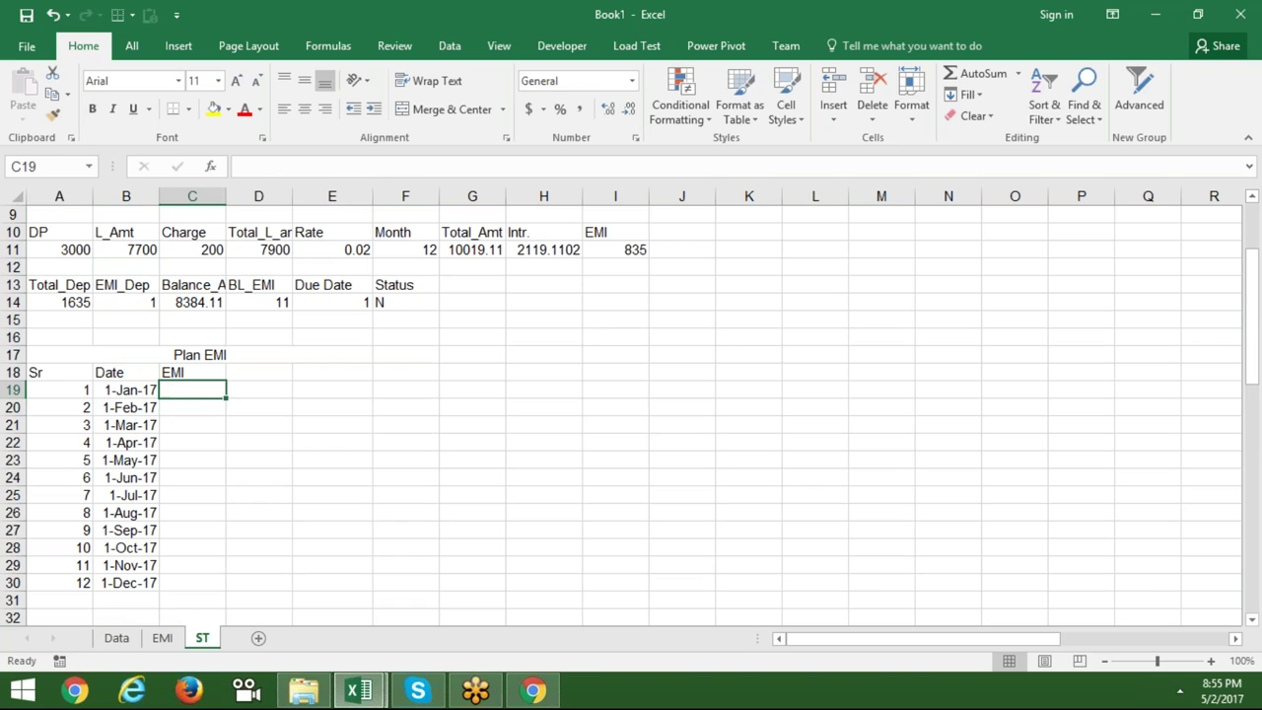
Step: Enter =IF(A19="","",$I$11) in C19, with an absolute reference to the EMI amount in I11
{"action": "type", "text": "=IF("}
{"action": "key", "text": "Left"}
{"action": "key", "text": "Left"}
{"action": "type", "text": "=\"\""}
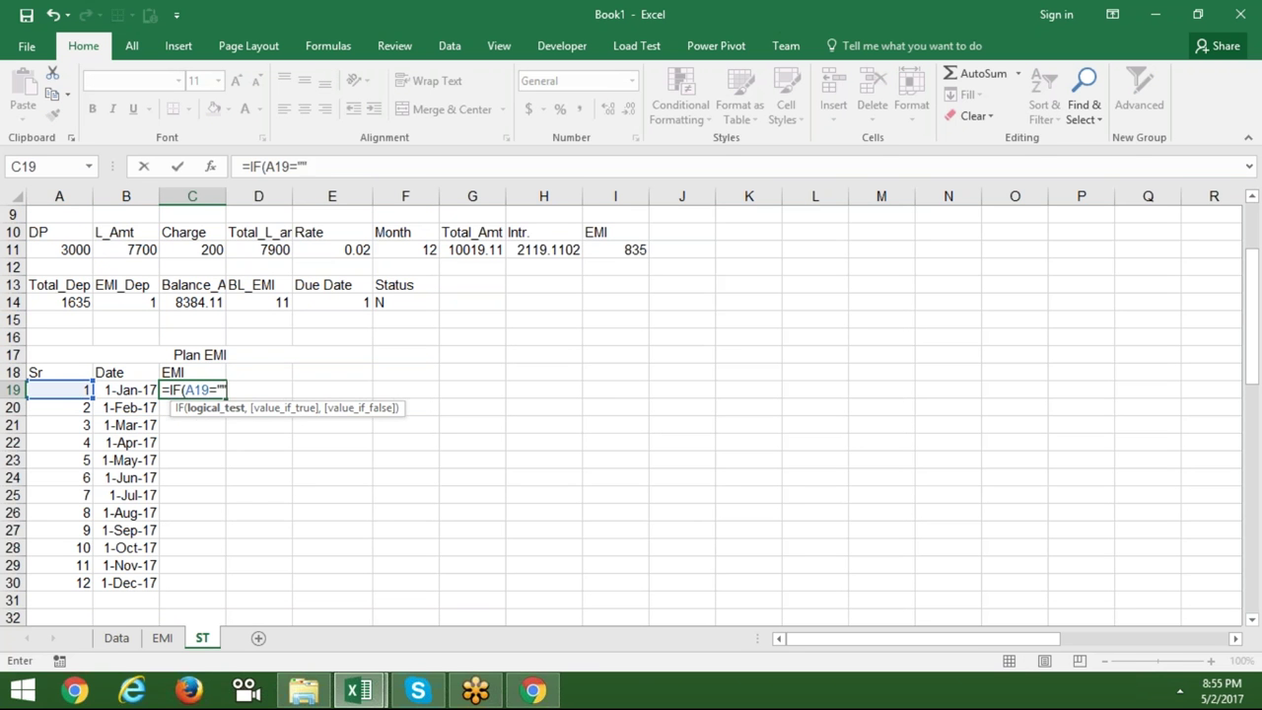
{"action": "type", "text": ",\"\","}
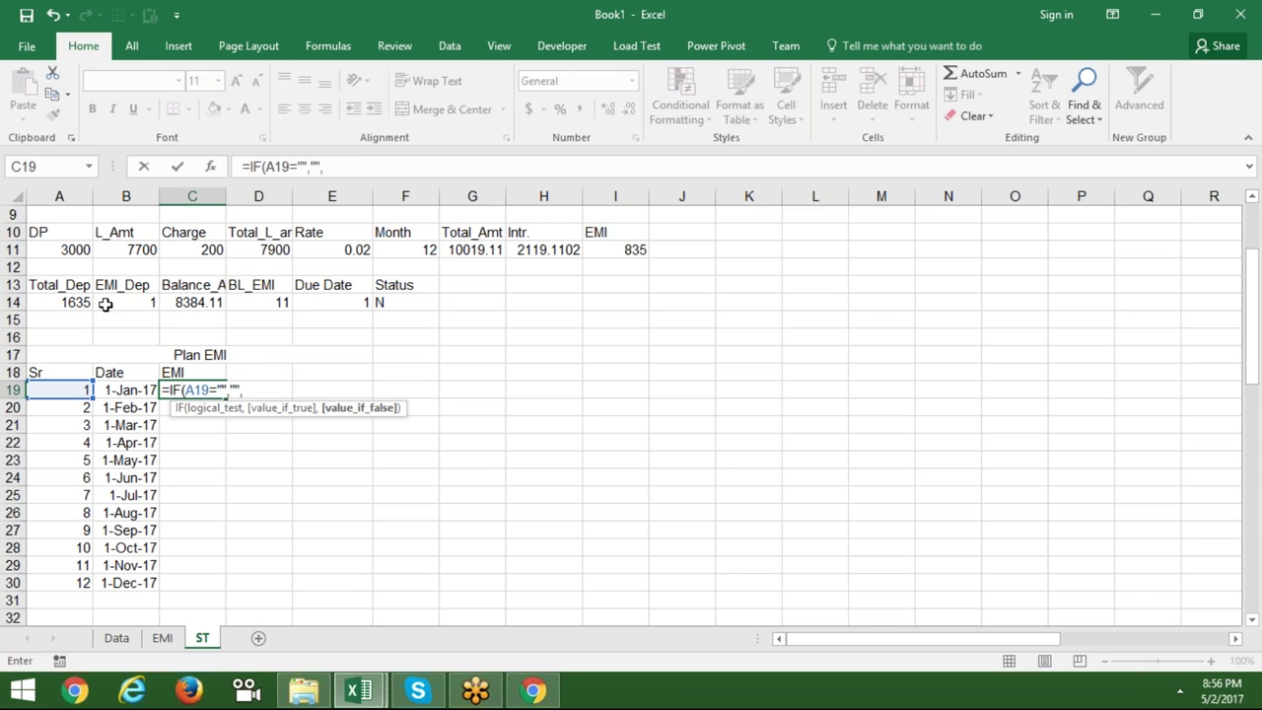
{"action": "left_click", "coordinate": [594, 253]}
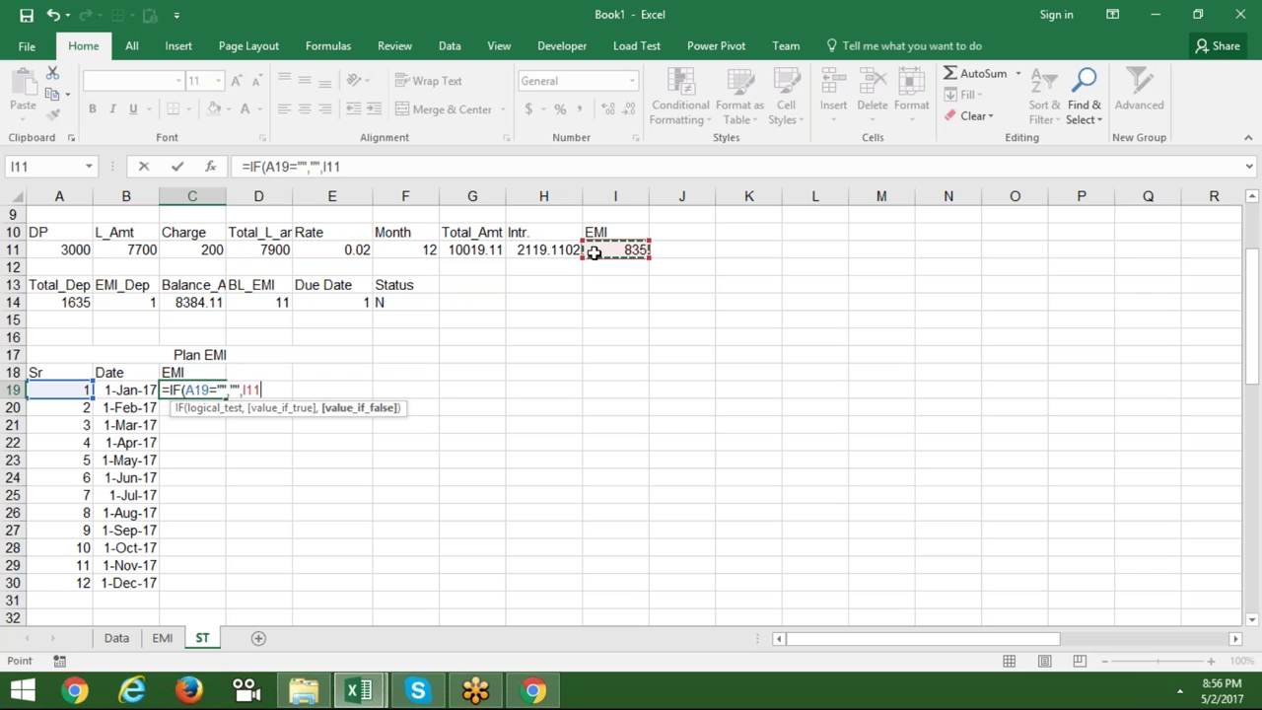
{"action": "key", "text": "Return"}
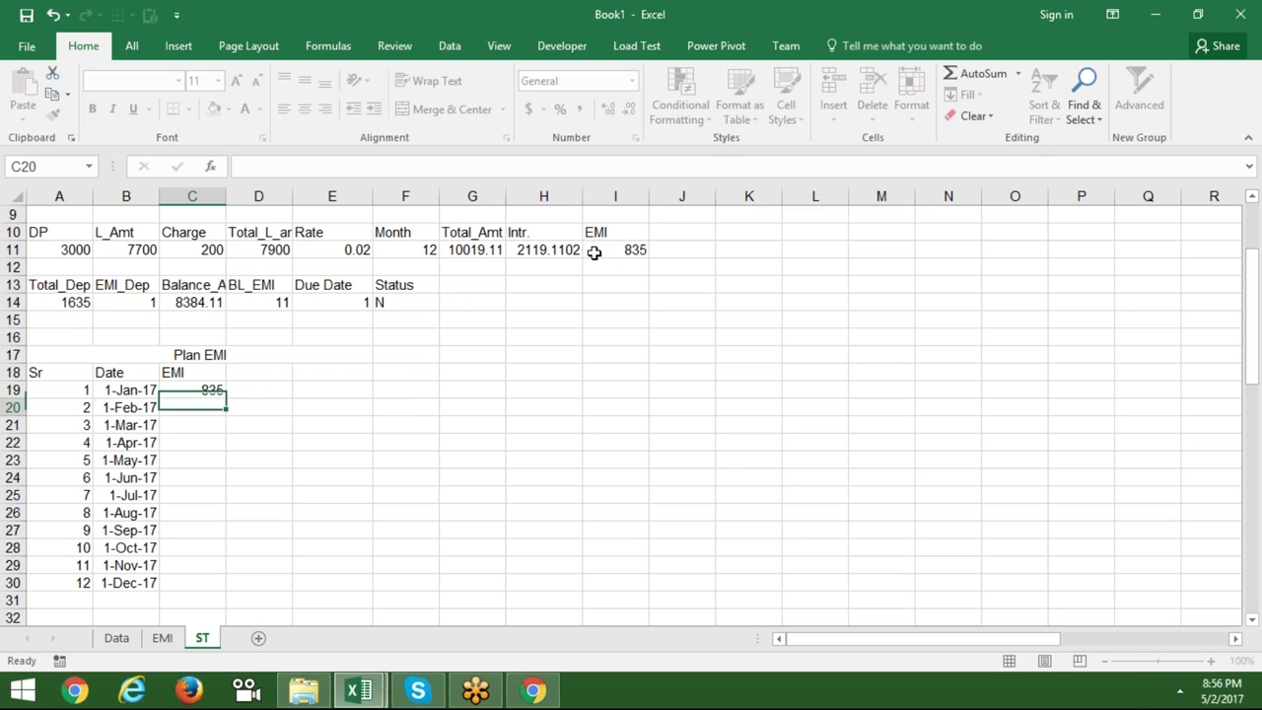
{"action": "key", "text": "Up"}
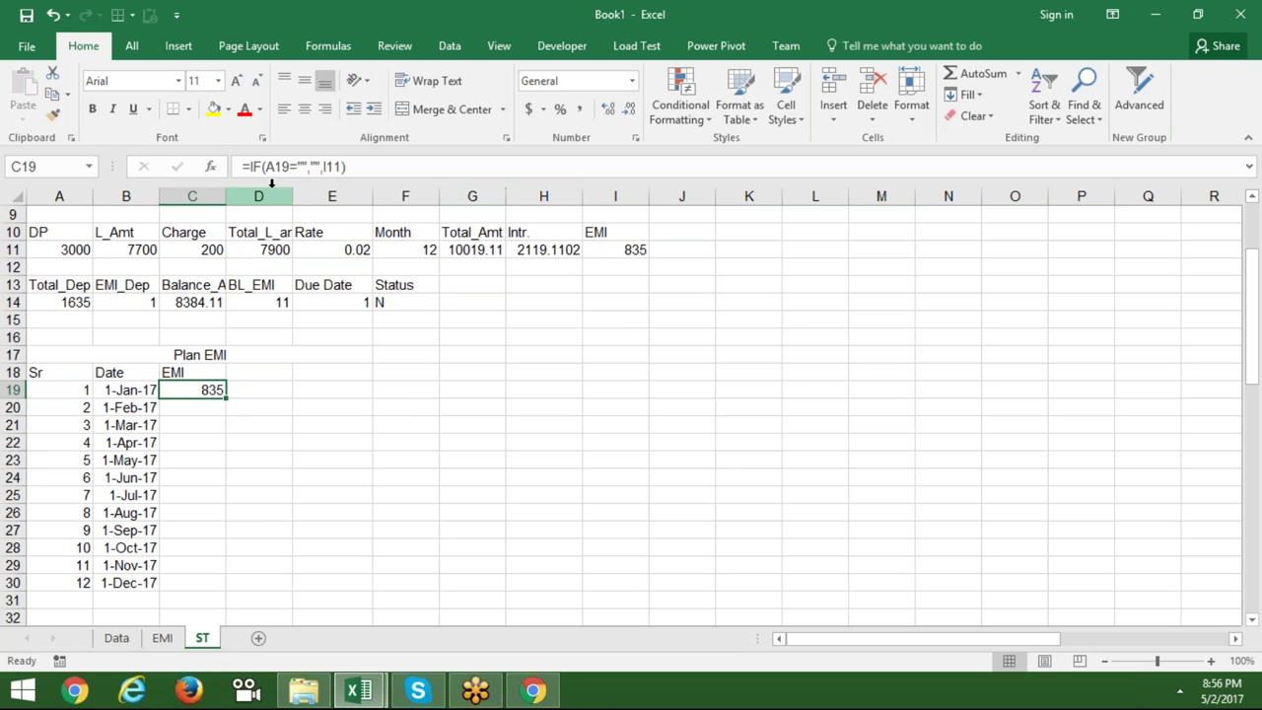
{"action": "left_click", "coordinate": [335, 168]}
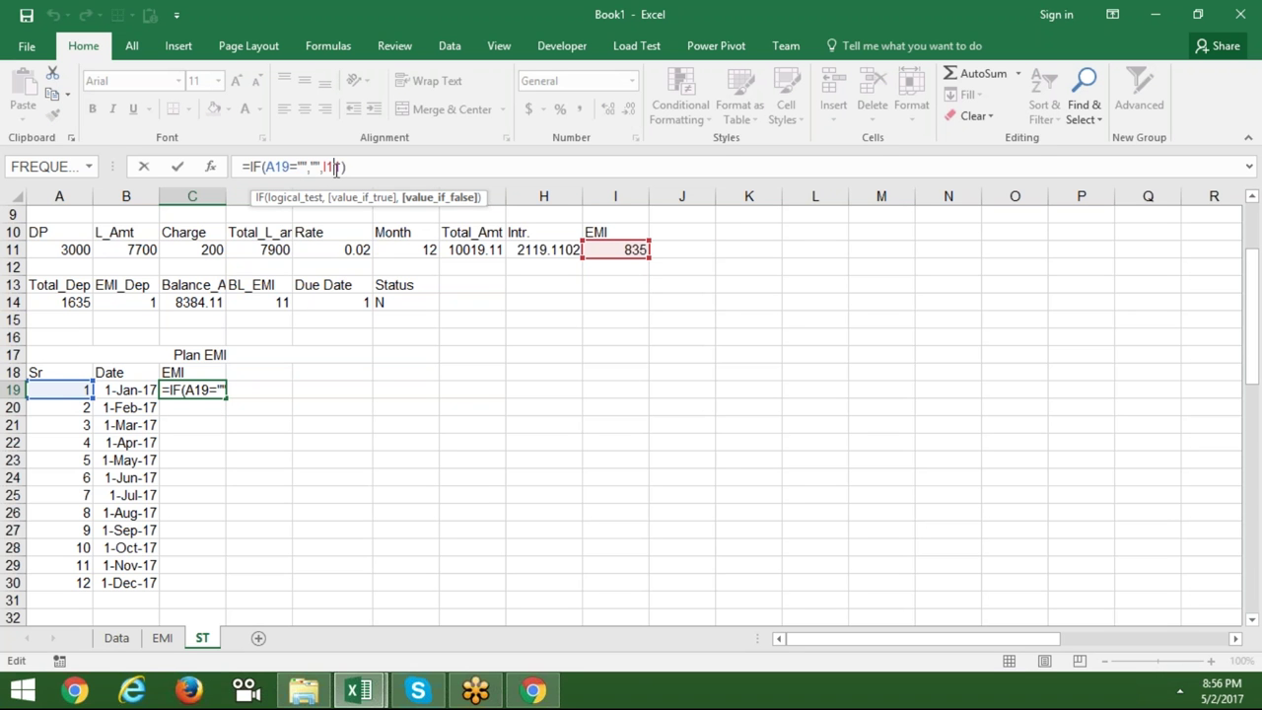
{"action": "key", "text": "F4"}
{"action": "key", "text": "Return"}
Step: Fill the EMI formula down column C so all twelve months show 835
{"action": "key", "text": "Up"}
{"action": "key", "text": "shift+Down"}
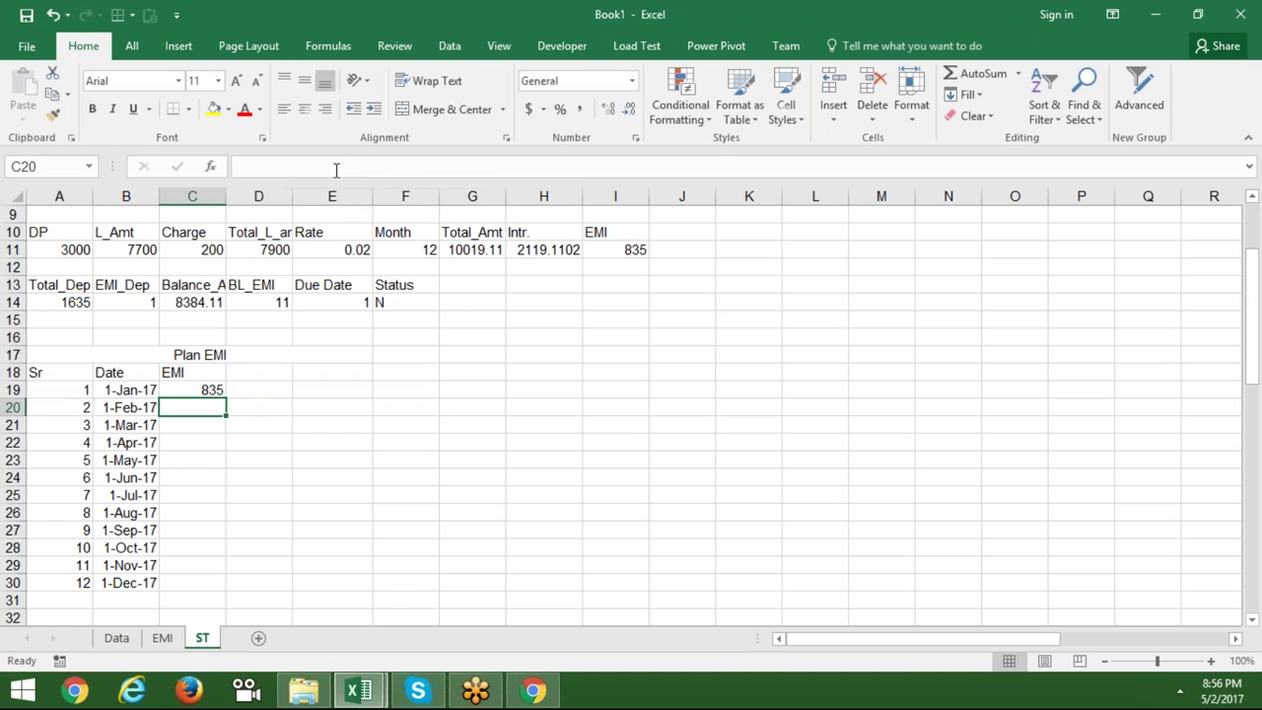
{"action": "key", "text": "shift+Down"}
{"action": "key", "text": "shift+Down"}
{"action": "key", "text": "shift+Down"}
{"action": "key", "text": "shift+Down"}
{"action": "key", "text": "shift+Down"}
{"action": "key", "text": "shift+Down"}
{"action": "key", "text": "shift+Down"}
{"action": "key", "text": "shift+Down"}
{"action": "key", "text": "shift+Down"}
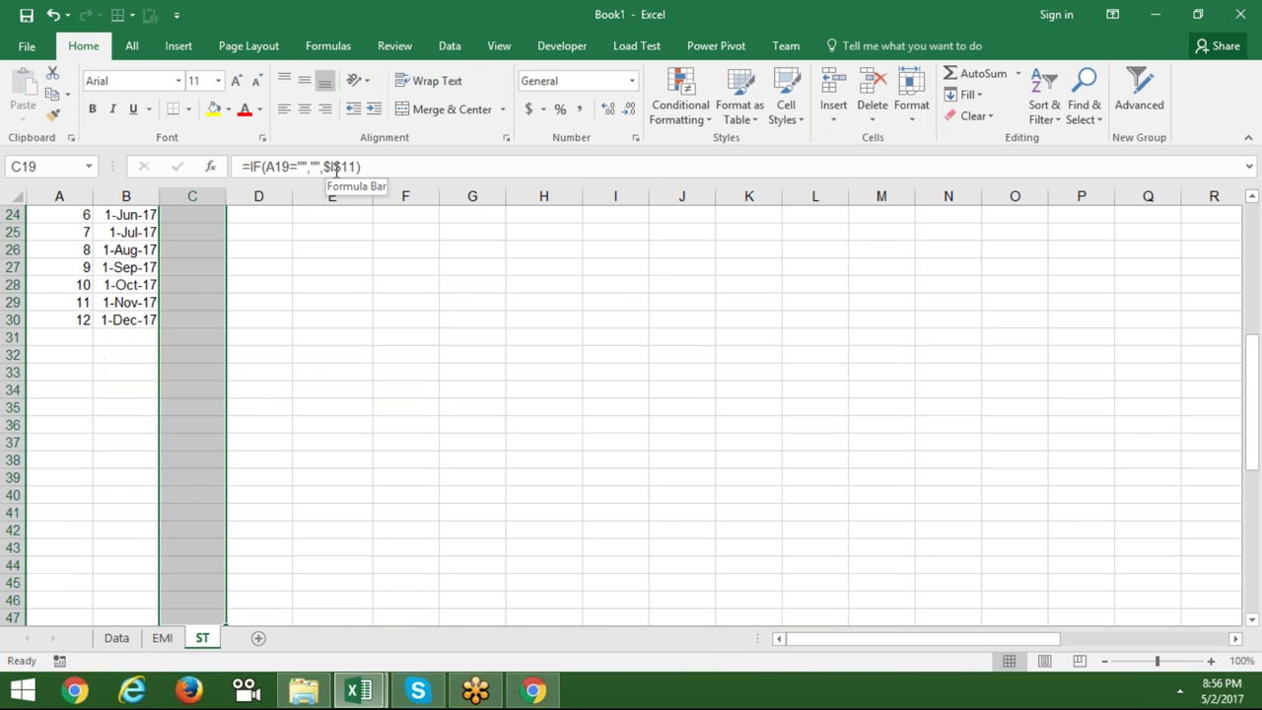
{"action": "key", "text": "ctrl+d"}
{"action": "key", "text": "ctrl+q"}
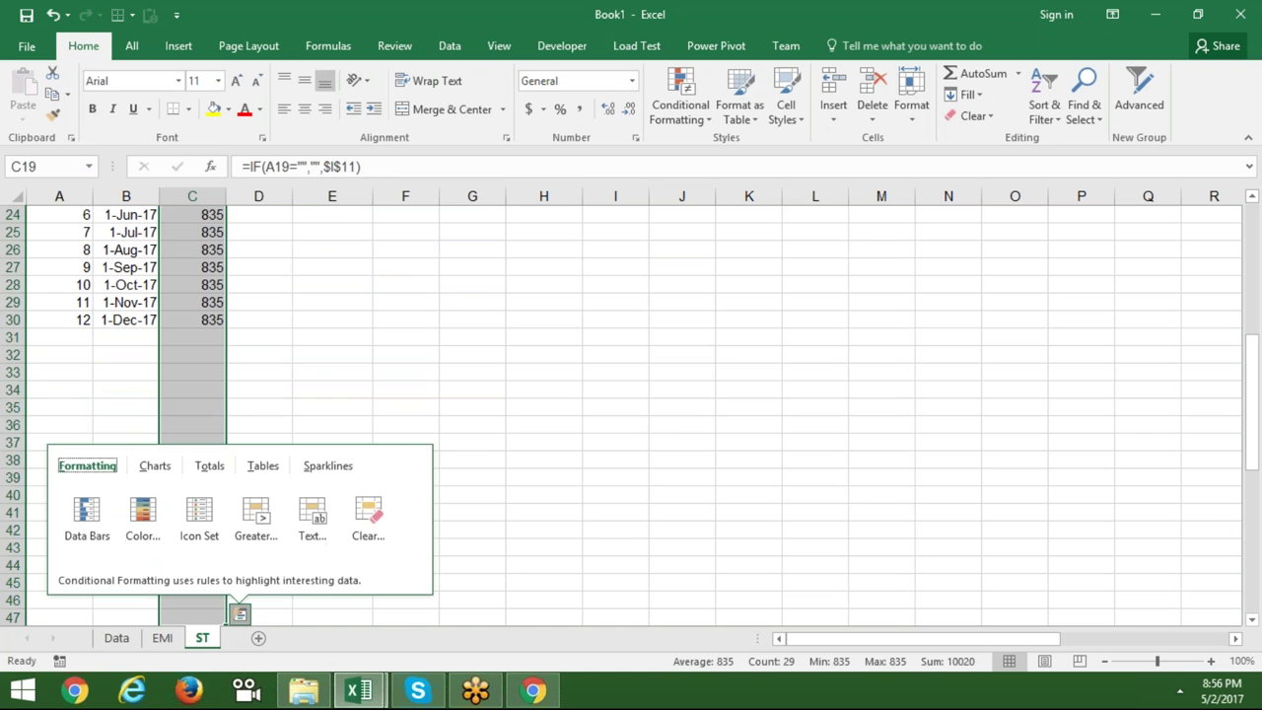
{"action": "key", "text": "Up"}
Step: Select the title cells A17:E17 and start merging and centring Plan EMI
{"action": "key", "text": "Up"}
{"action": "key", "text": "Up"}
{"action": "key", "text": "Up"}
{"action": "key", "text": "Up"}
{"action": "left_click", "coordinate": [192, 617]}
{"action": "left_click", "coordinate": [126, 617]}
{"action": "left_click", "coordinate": [60, 583]}
{"action": "left_click", "coordinate": [119, 600]}
{"action": "key", "text": "Right"}
{"action": "key", "text": "Right"}
{"action": "key", "text": "Up"}
{"action": "key", "text": "Up"}
{"action": "key", "text": "Up"}
{"action": "key", "text": "Up"}
{"action": "key", "text": "Up"}
{"action": "key", "text": "Up"}
{"action": "key", "text": "Up"}
{"action": "key", "text": "Down"}
{"action": "key", "text": "Down"}
{"action": "key", "text": "Down"}
{"action": "key", "text": "Down"}
{"action": "key", "text": "Right"}
{"action": "key", "text": "shift+Left"}
{"action": "key", "text": "shift+Left"}
{"action": "key", "text": "shift+Left"}
{"action": "key", "text": "alt+h"}
Step: Finish centring Plan EMI, then merge F17:J17 and title it Deposit
{"action": "key", "text": "m"}
{"action": "key", "text": "c"}
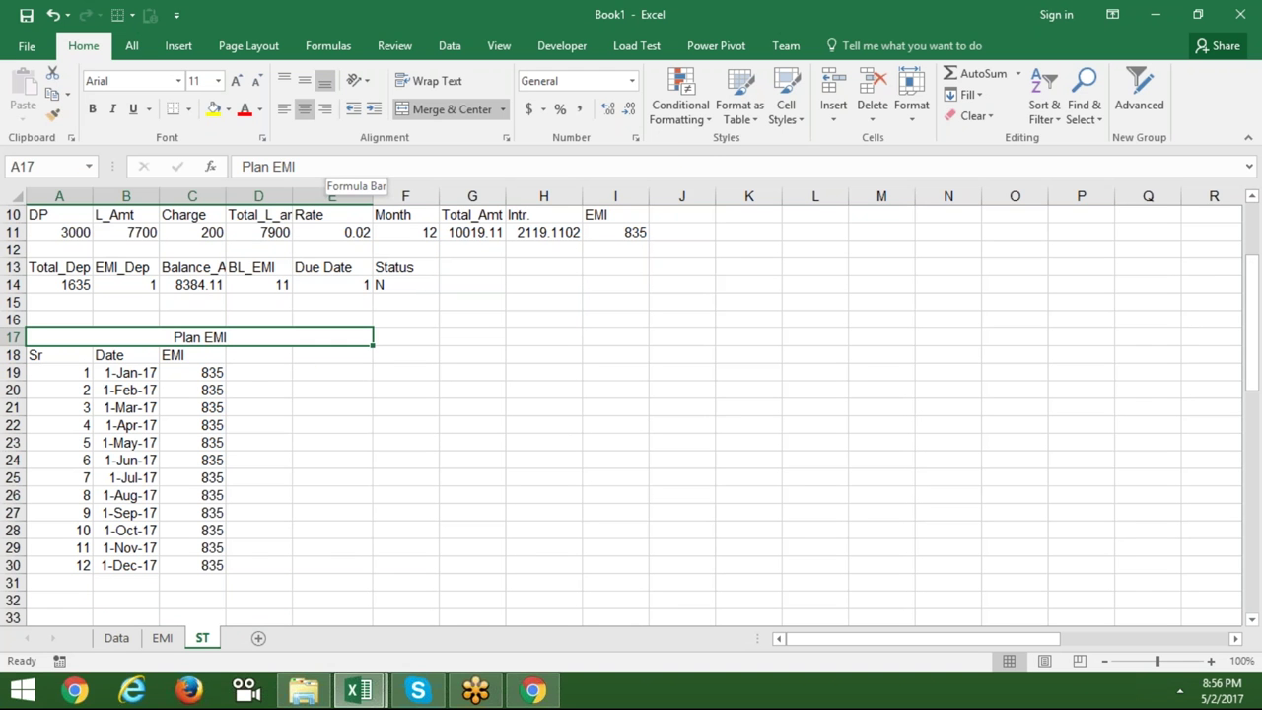
{"action": "key", "text": "Right"}
{"action": "key", "text": "shift+Right"}
{"action": "key", "text": "shift+Right"}
{"action": "key", "text": "shift+Right"}
{"action": "key", "text": "shift+Right"}
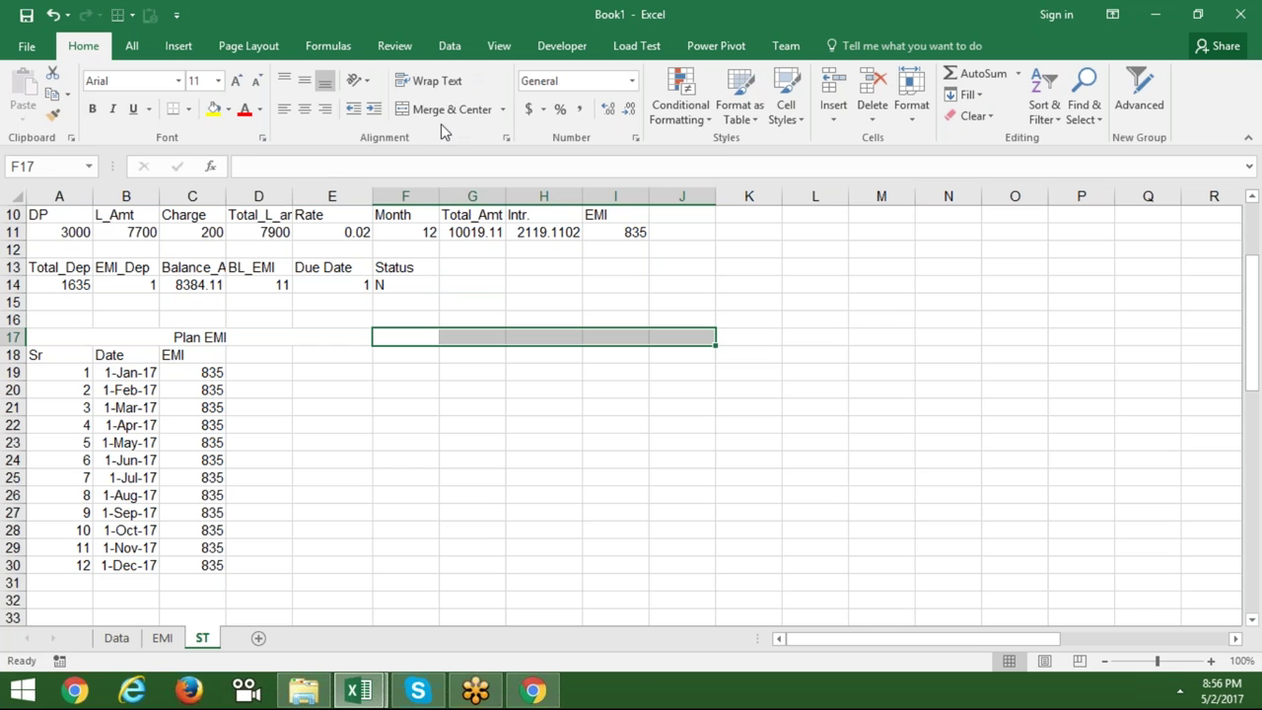
{"action": "left_click", "coordinate": [441, 116]}
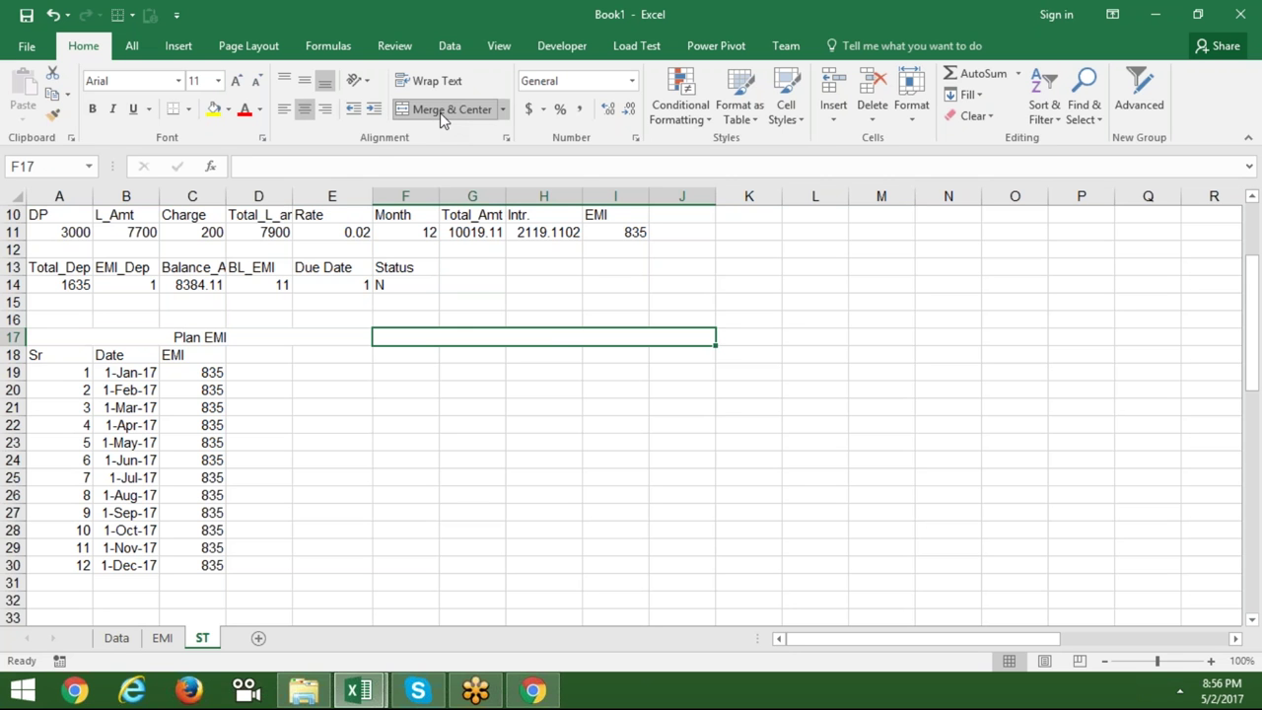
{"action": "type", "text": "Deposit"}
{"action": "key", "text": "Return"}
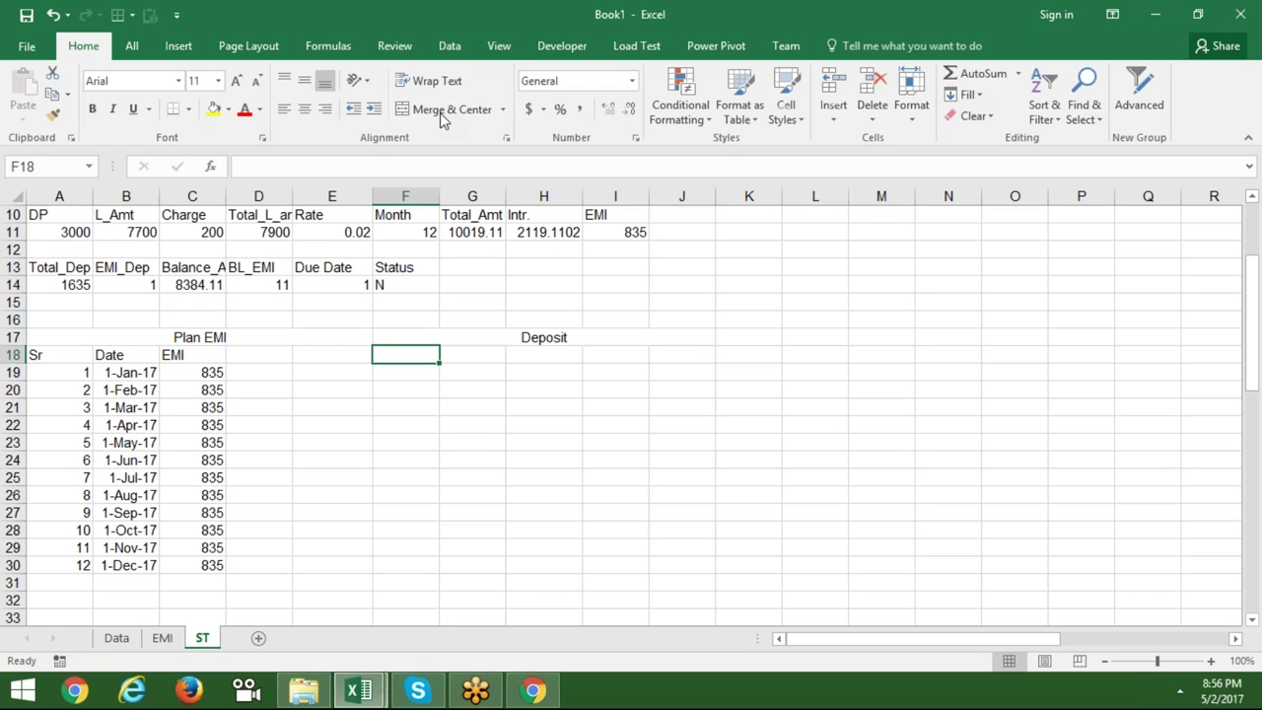
Step: Enter the headings Sr, Date and EMI in F18:H18
{"action": "type", "text": "Sr"}
{"action": "key", "text": "Tab"}
{"action": "type", "text": "DAte"}
{"action": "key", "text": "Tab"}
{"action": "type", "text": "E"}
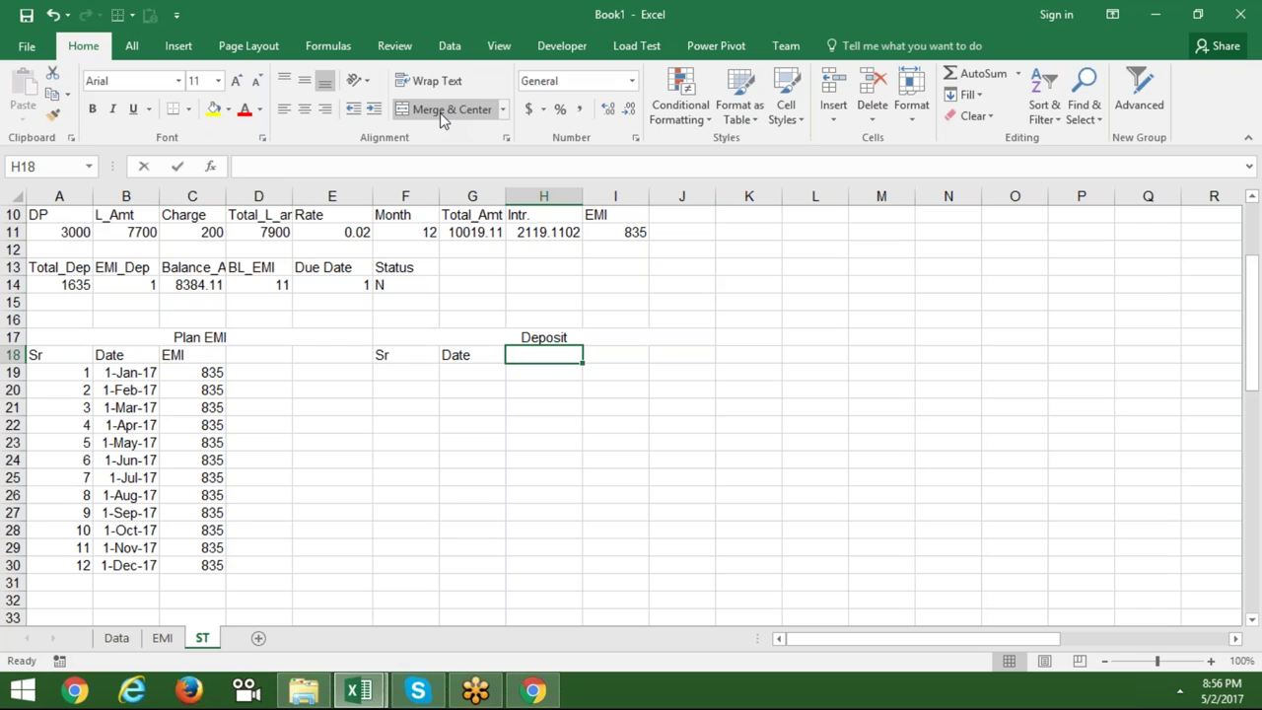
{"action": "type", "text": "MI"}
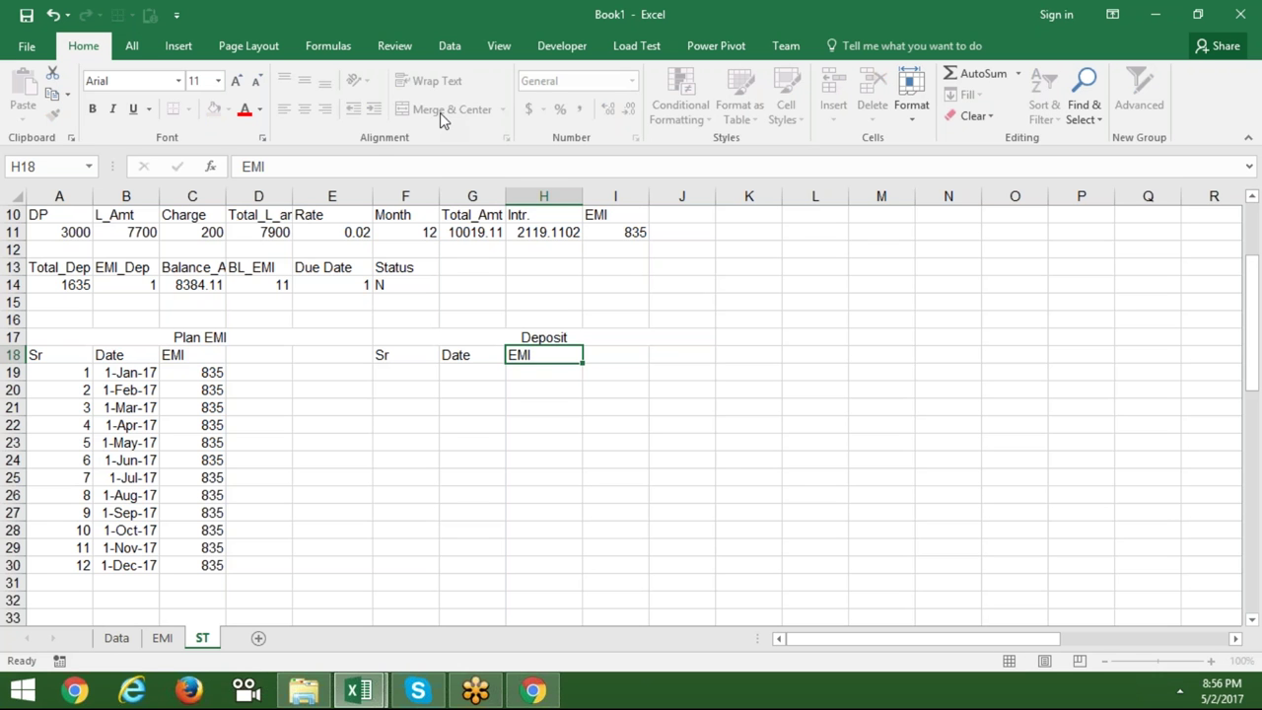
{"action": "key", "text": "Return"}
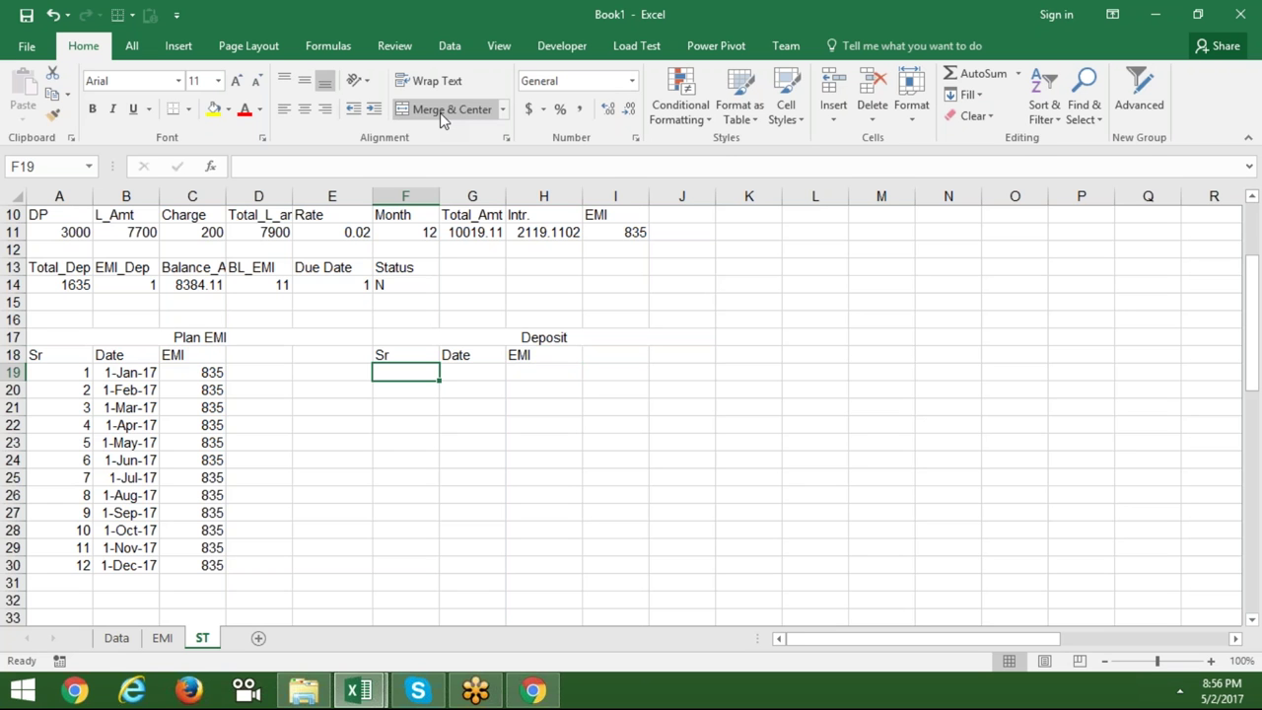
{"action": "key", "text": "Up"}
{"action": "key", "text": "Up"}
{"action": "key", "text": "Up"}
{"action": "key", "text": "Up"}
{"action": "key", "text": "Up"}
{"action": "key", "text": "Up"}
{"action": "key", "text": "Up"}
{"action": "key", "text": "Down"}
{"action": "key", "text": "Down"}
{"action": "key", "text": "Down"}
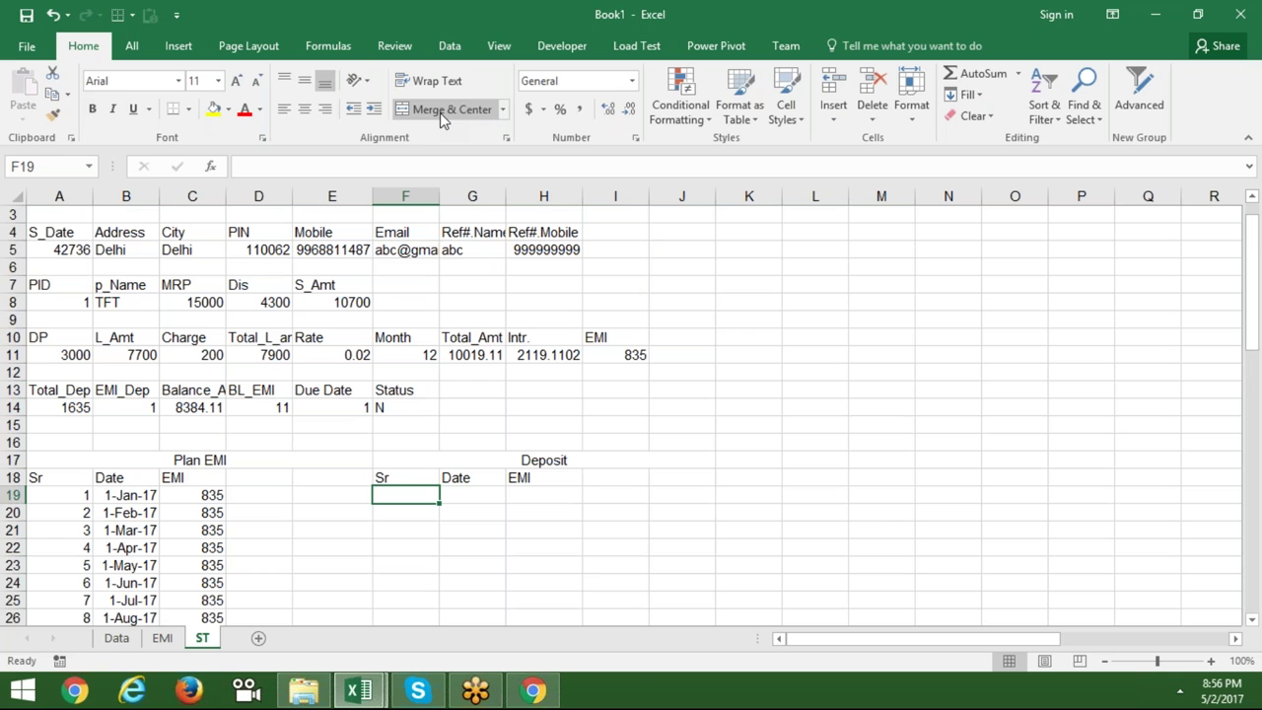
Step: Enter serial number 1 in F19
{"action": "type", "text": "=IF("}
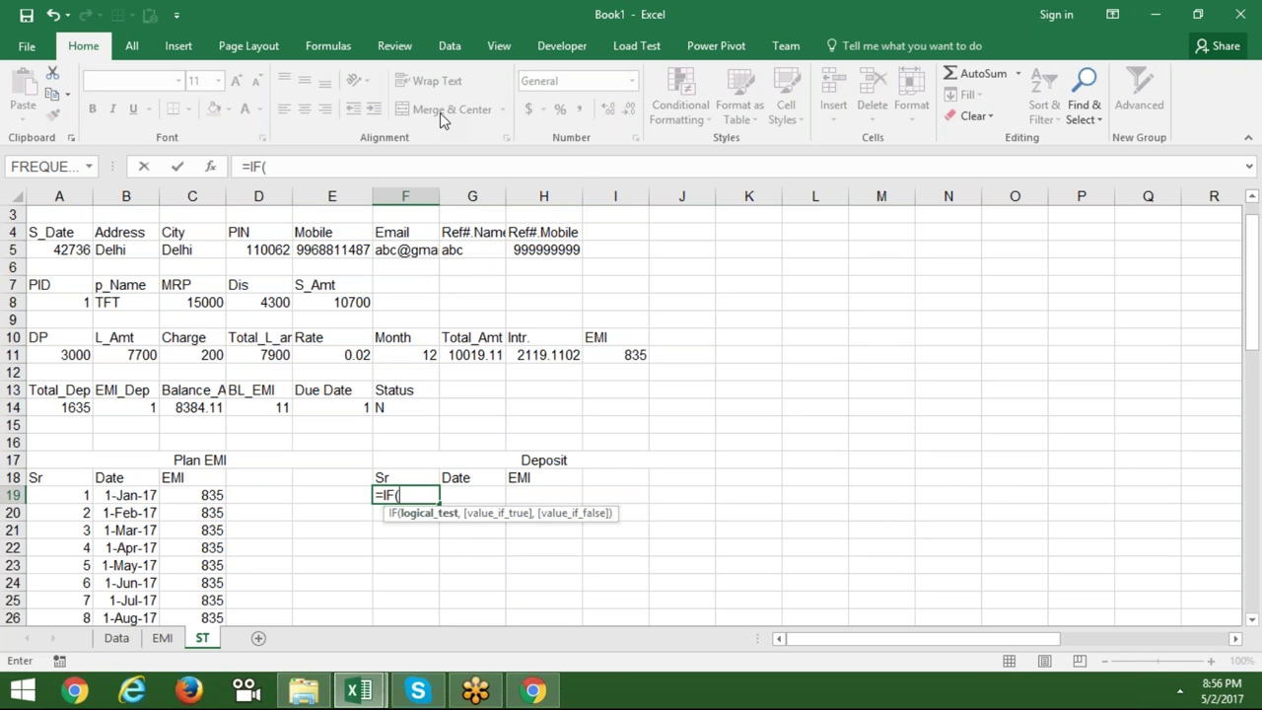
{"action": "type", "text": "cou"}
{"action": "key", "text": "Escape"}
{"action": "type", "text": "1"}
{"action": "key", "text": "ctrl+Return"}
Step: In F20, start the formula =IF(COUNTIF(EMI!B:B,ST!F19 using the EMI sheet's column B
{"action": "type", "text": "="}
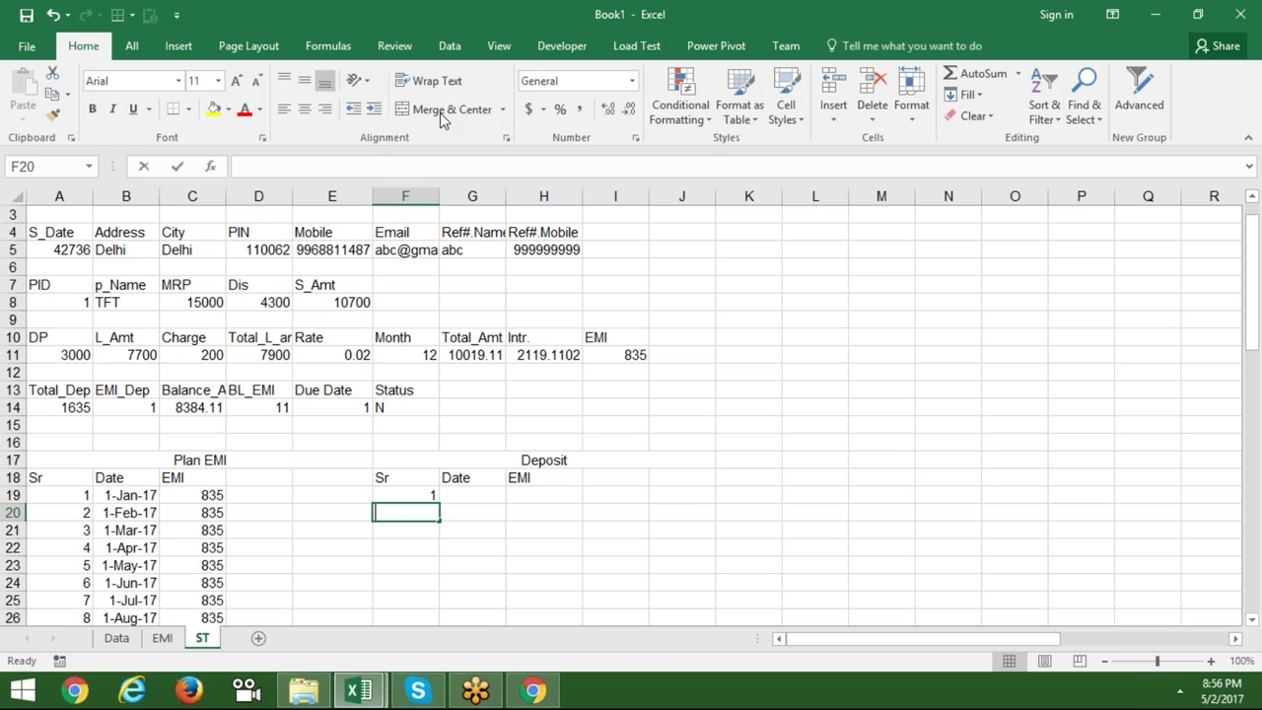
{"action": "type", "text": "IF("}
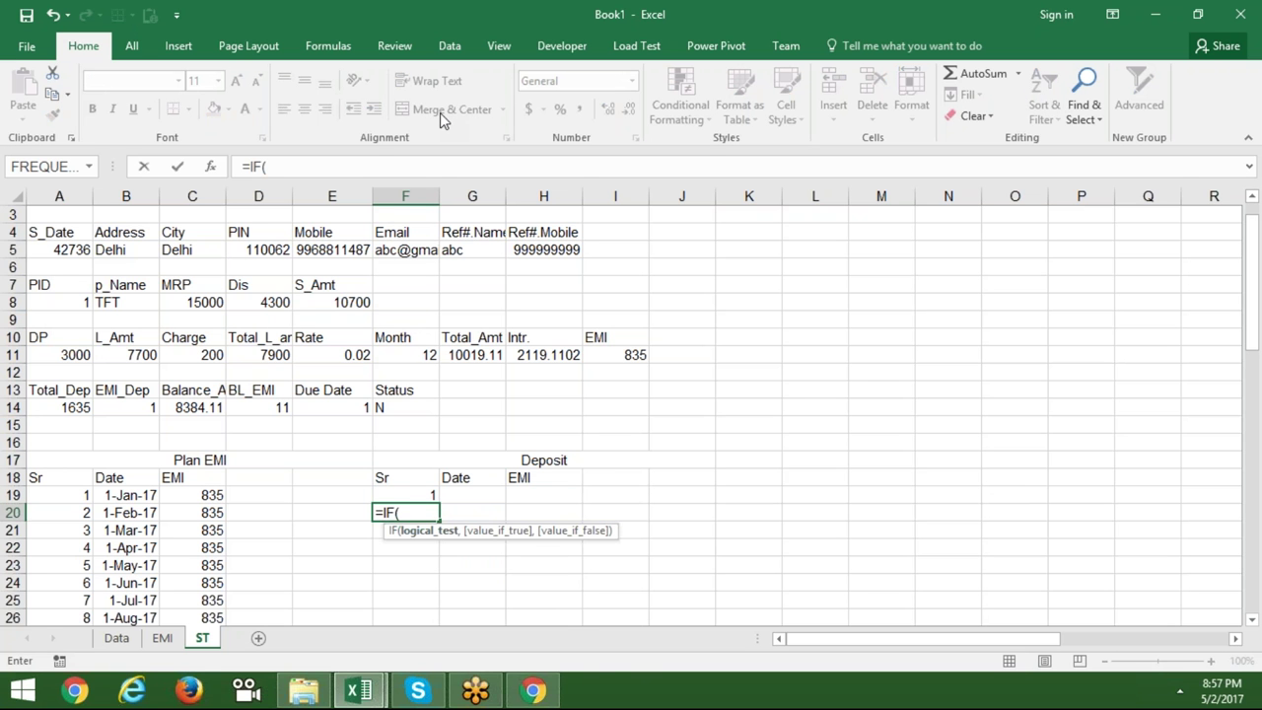
{"action": "type", "text": "co"}
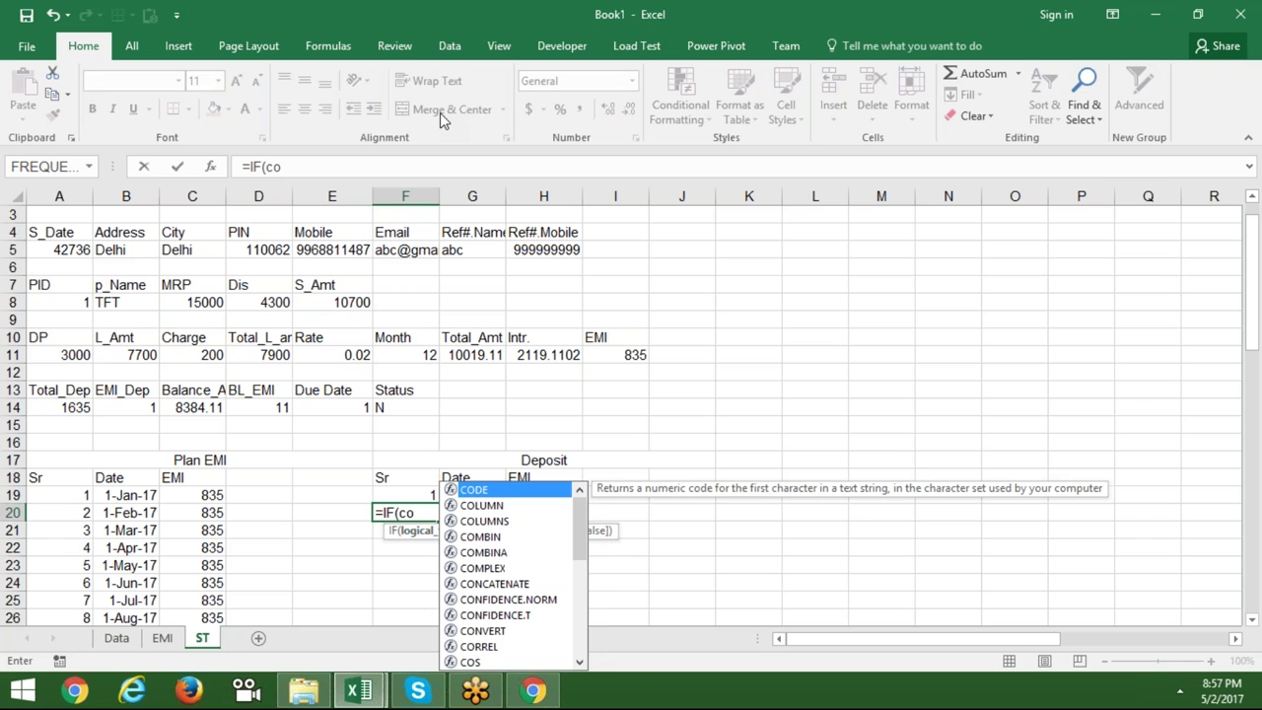
{"action": "key", "text": "Down"}
{"action": "key", "text": "Down"}
{"action": "type", "text": "u"}
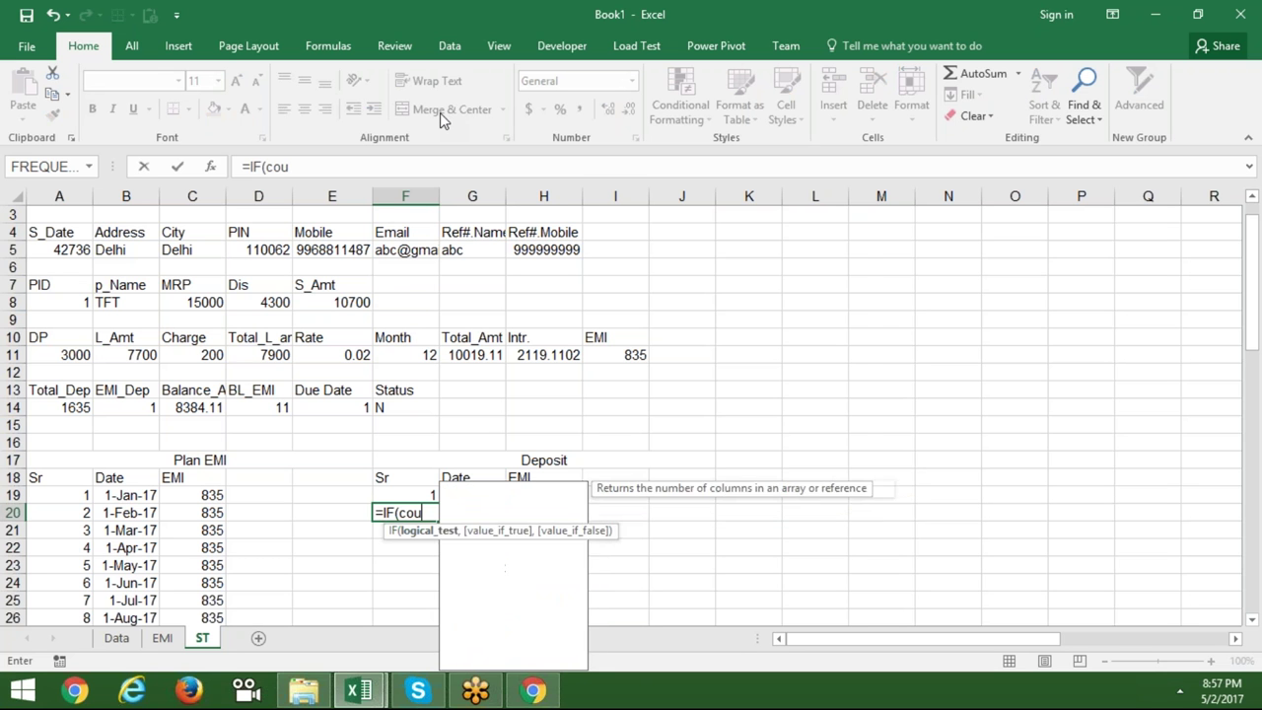
{"action": "key", "text": "Down"}
{"action": "key", "text": "Down"}
{"action": "key", "text": "Down"}
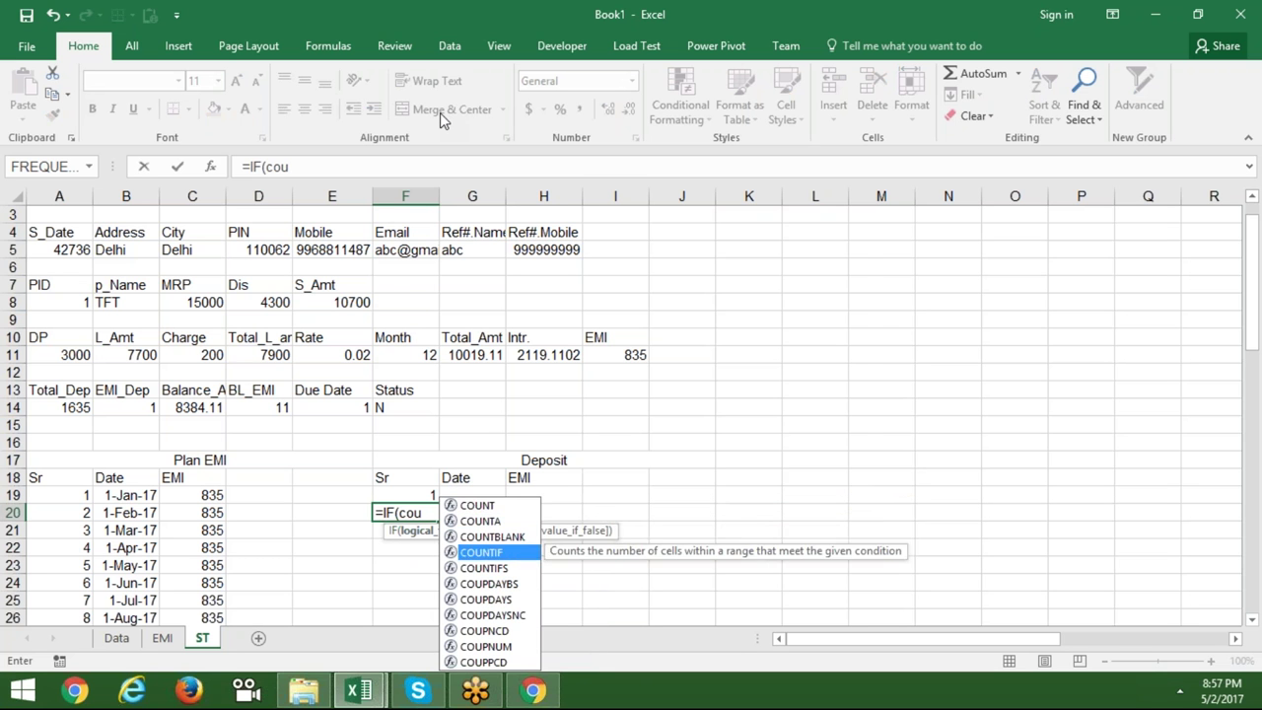
{"action": "key", "text": "Tab"}
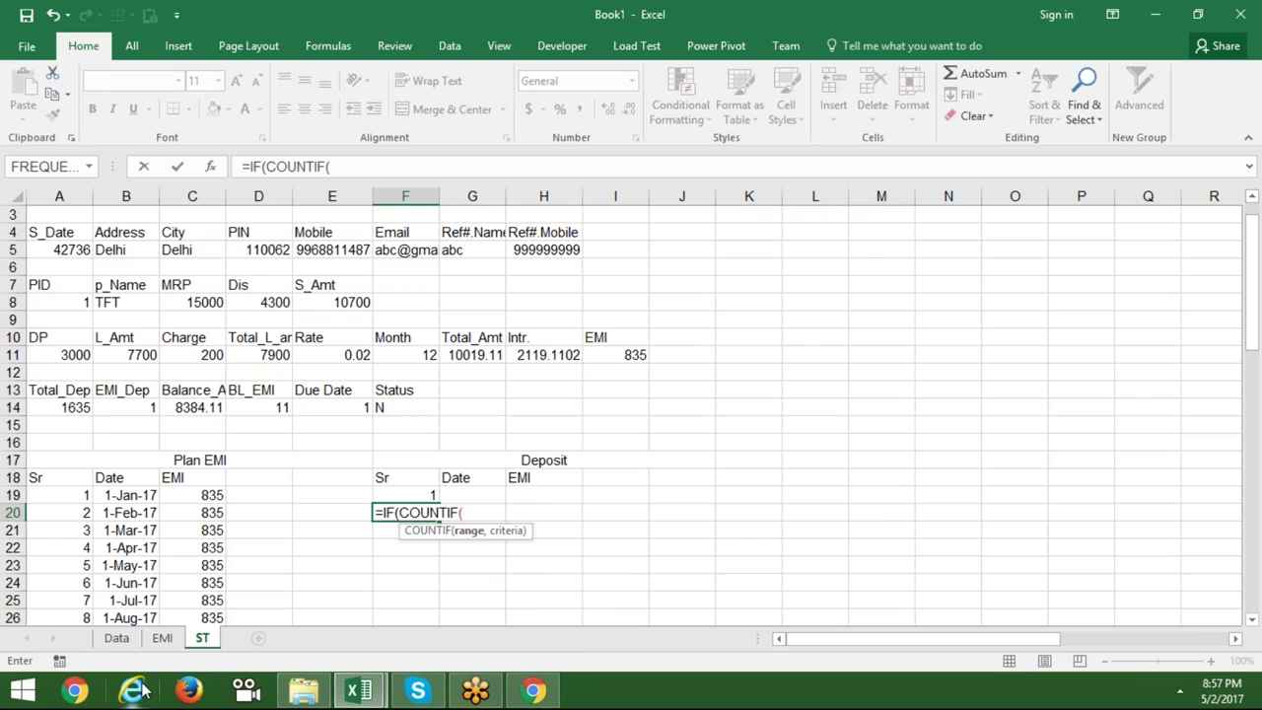
{"action": "left_click", "coordinate": [163, 639]}
{"action": "left_click", "coordinate": [148, 196]}
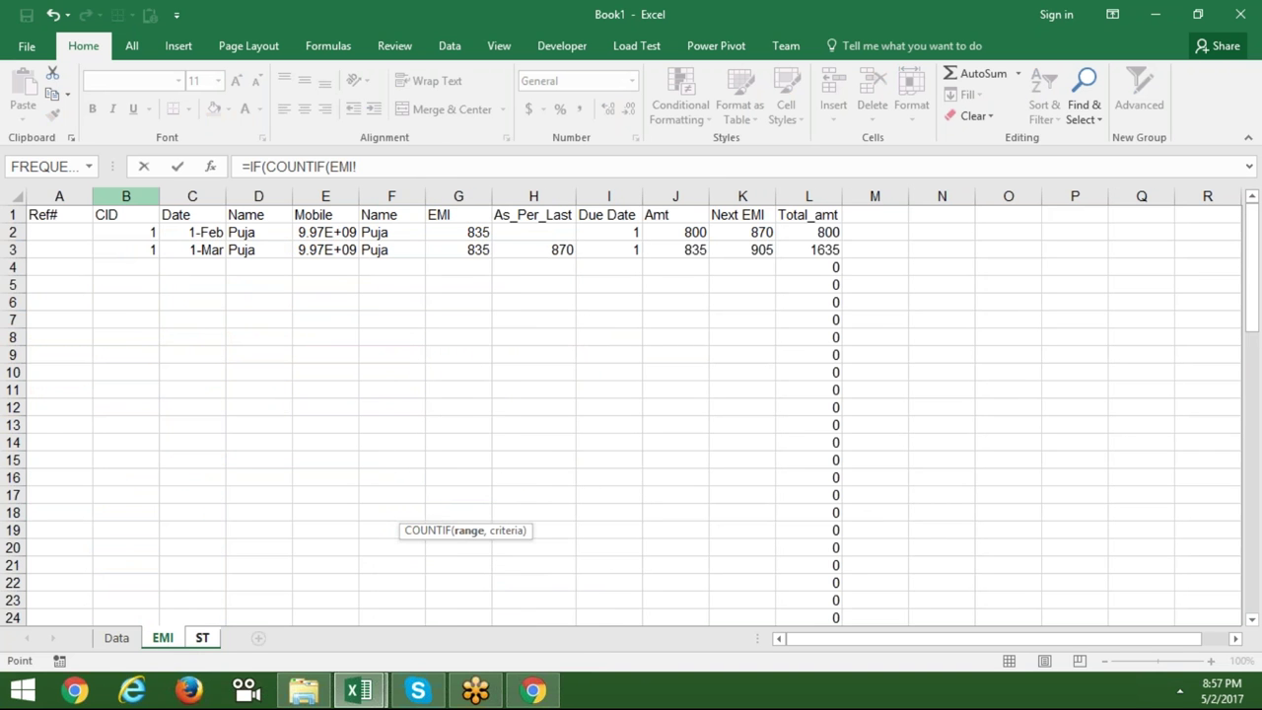
{"action": "type", "text": ","}
{"action": "key", "text": "Return"}
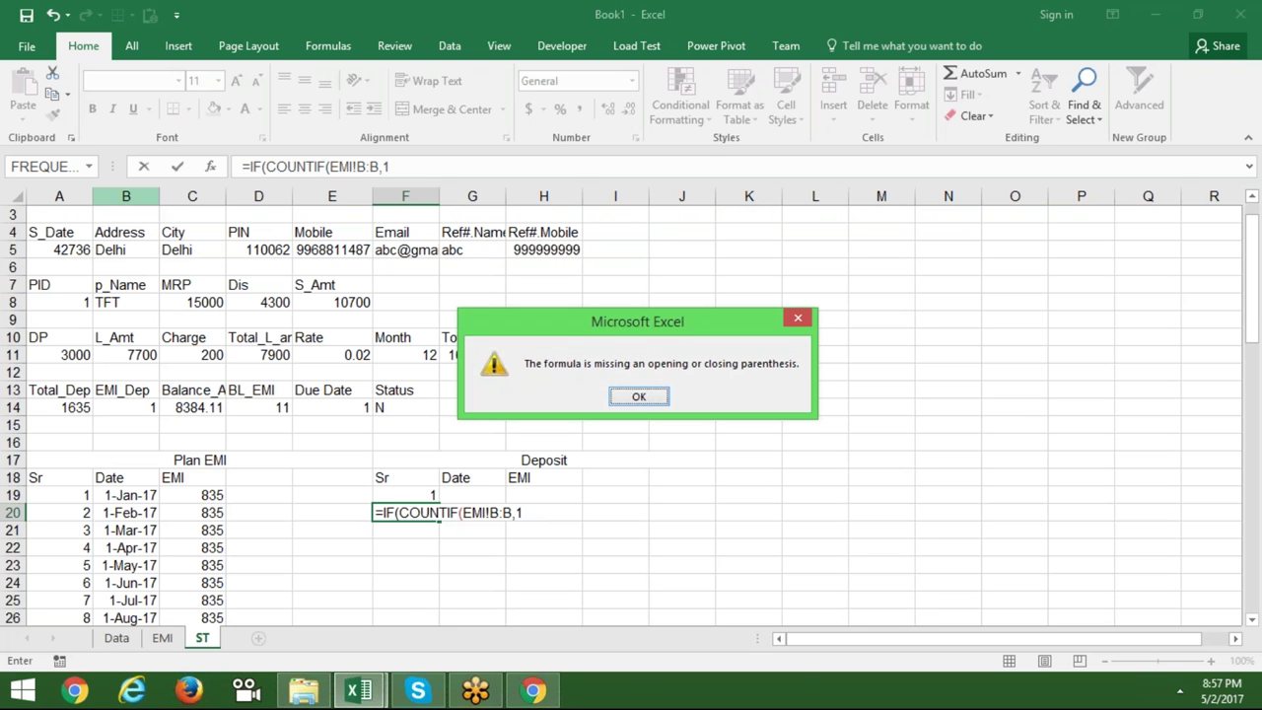
{"action": "key", "text": "Return"}
{"action": "key", "text": "BackSpace"}
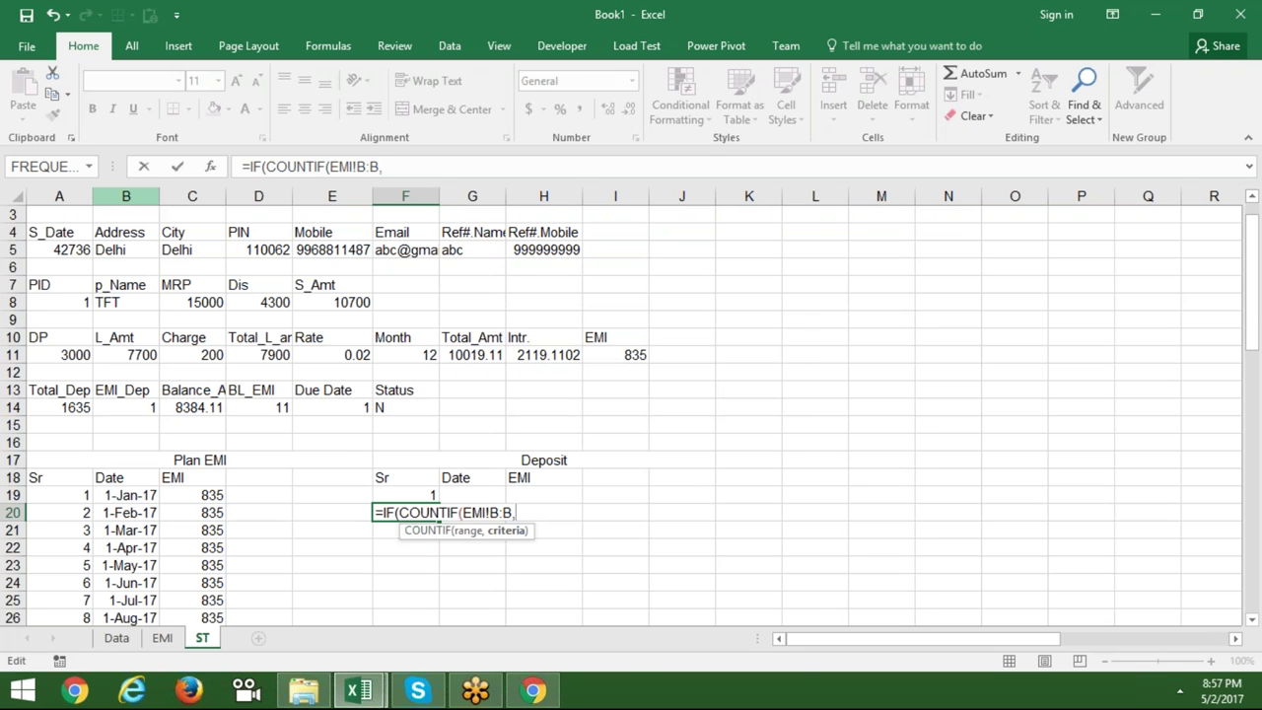
{"action": "left_click", "coordinate": [420, 495]}
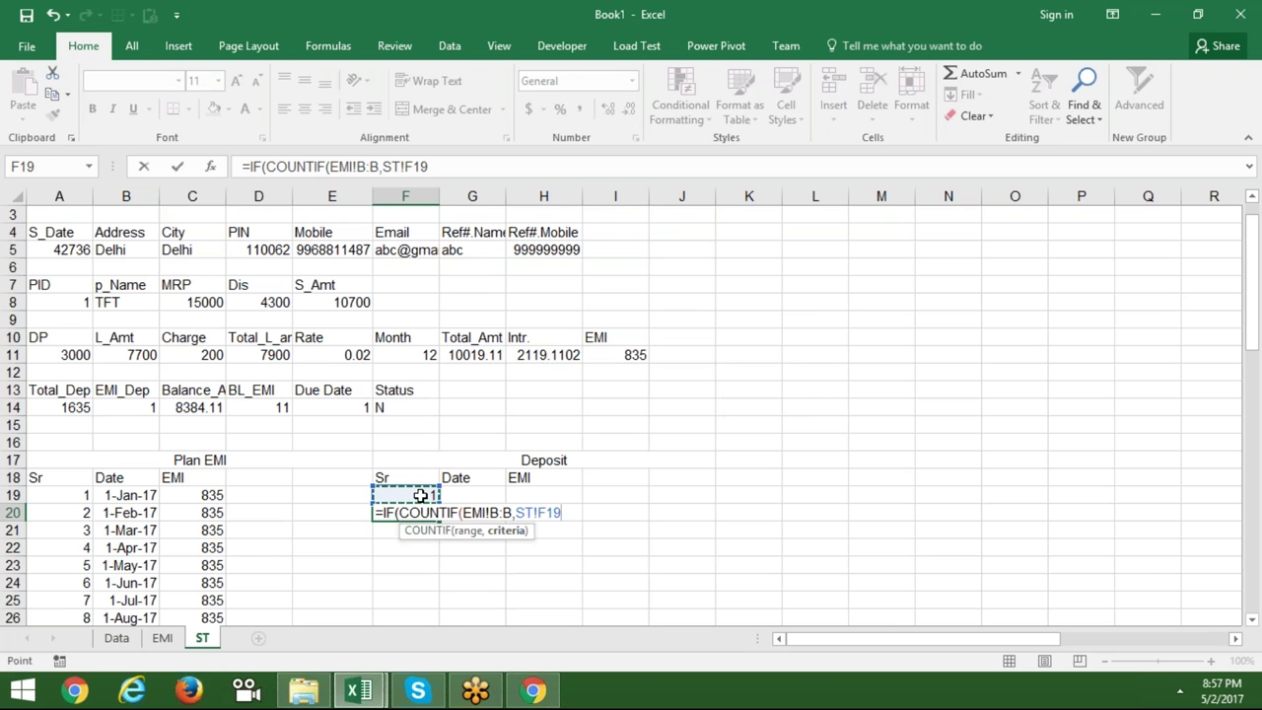
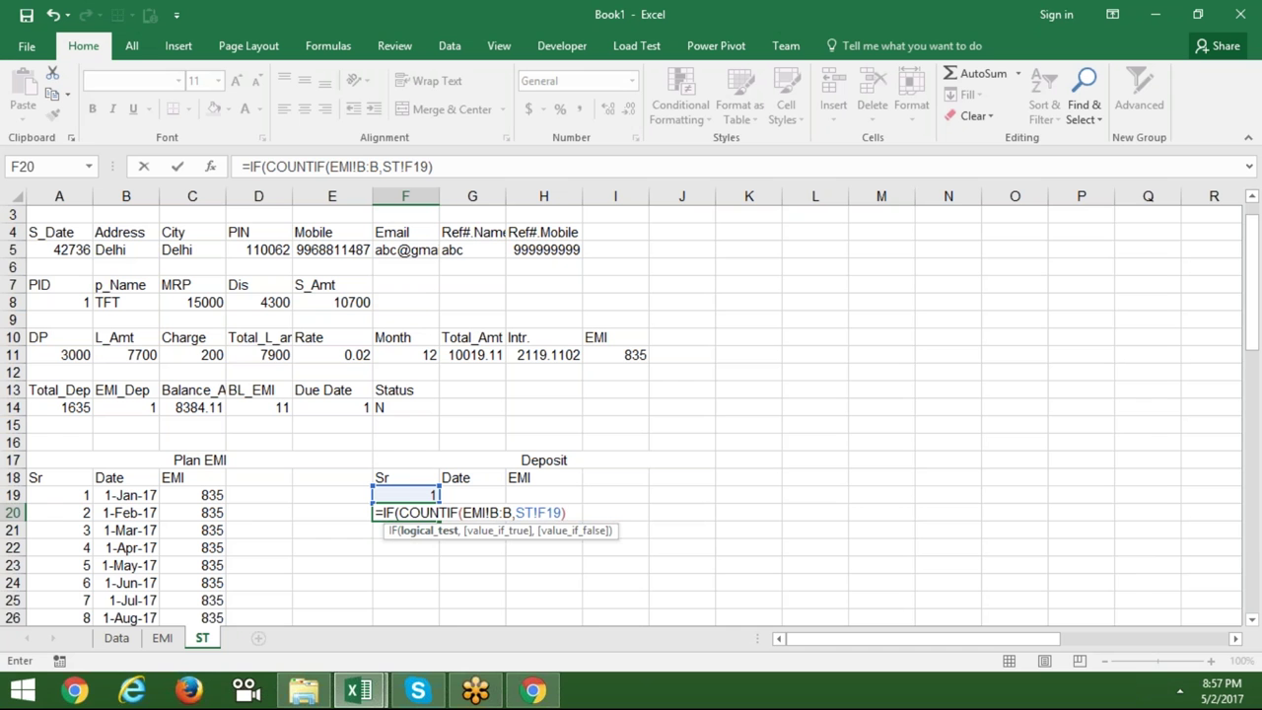
Step: Enter F20's serial formula, F19+1 checked against the EMI sheet's COUNTIF of column B
{"action": "left_click", "coordinate": [402, 493]}
{"action": "type", "text": "+"}
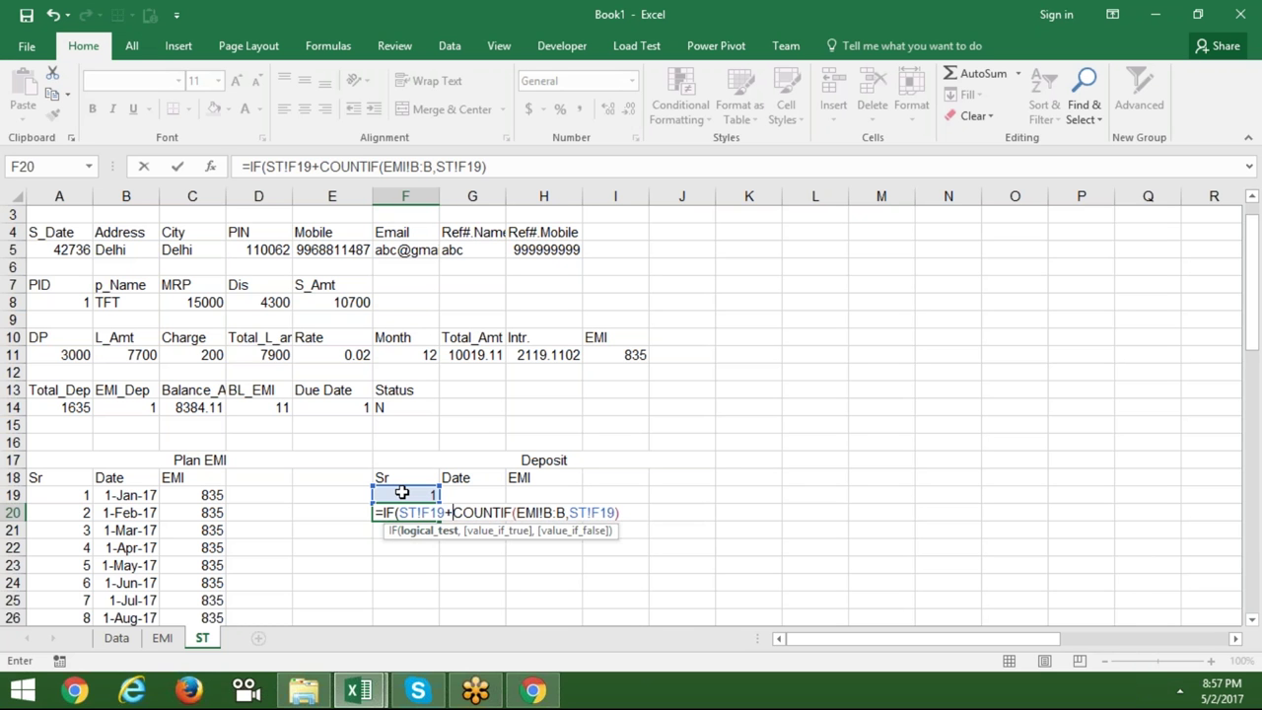
{"action": "type", "text": "1>"}
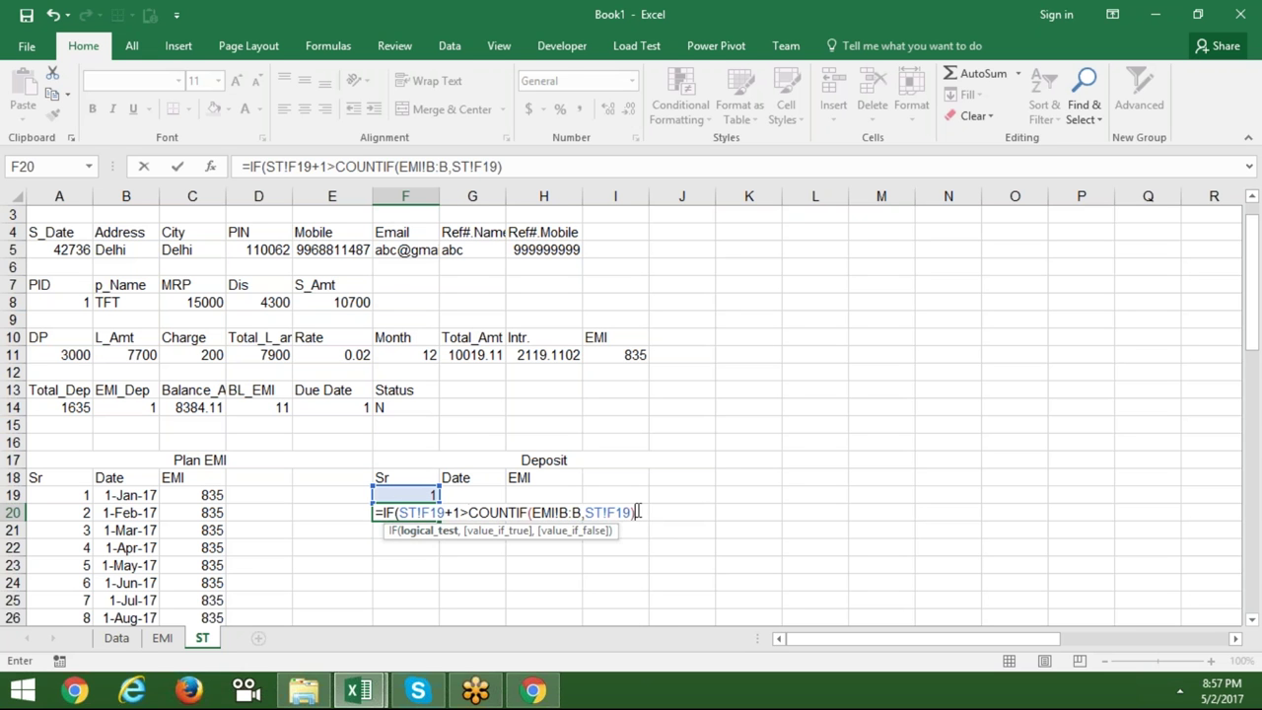
{"action": "type", "text": ","}
{"action": "type", "text": ",\"\","}
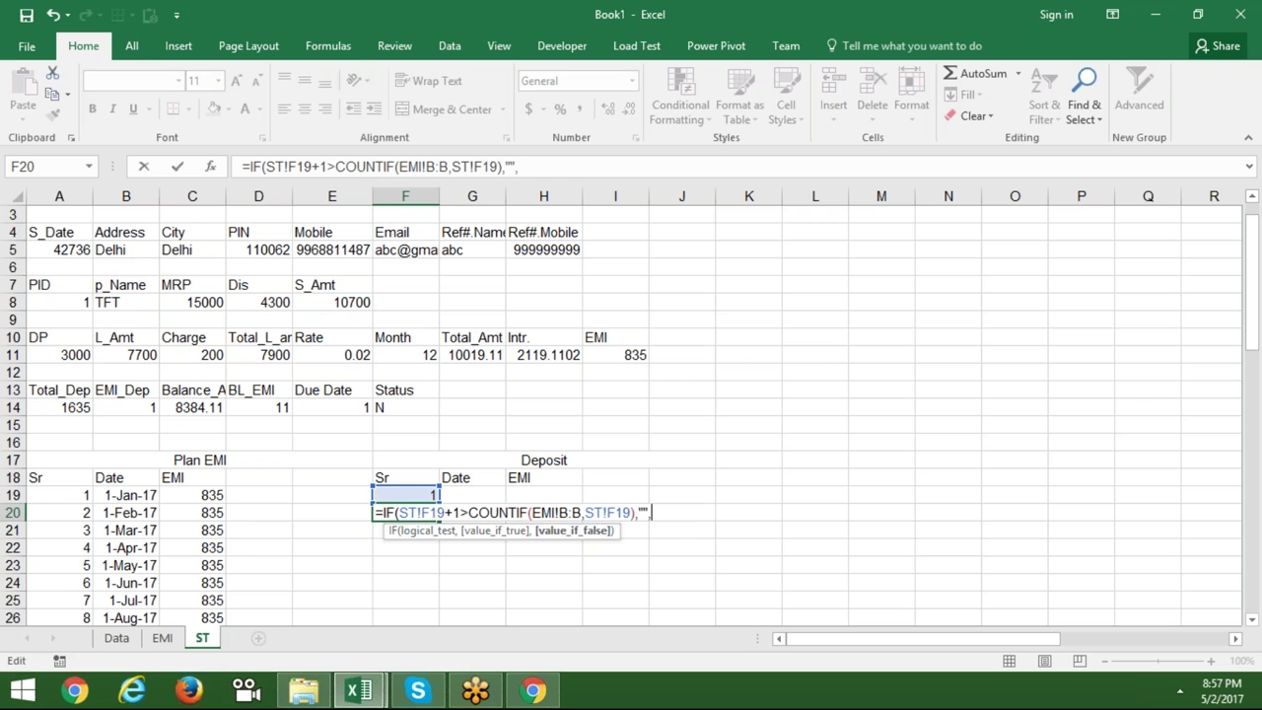
{"action": "left_click", "coordinate": [424, 495]}
{"action": "type", "text": "+1"}
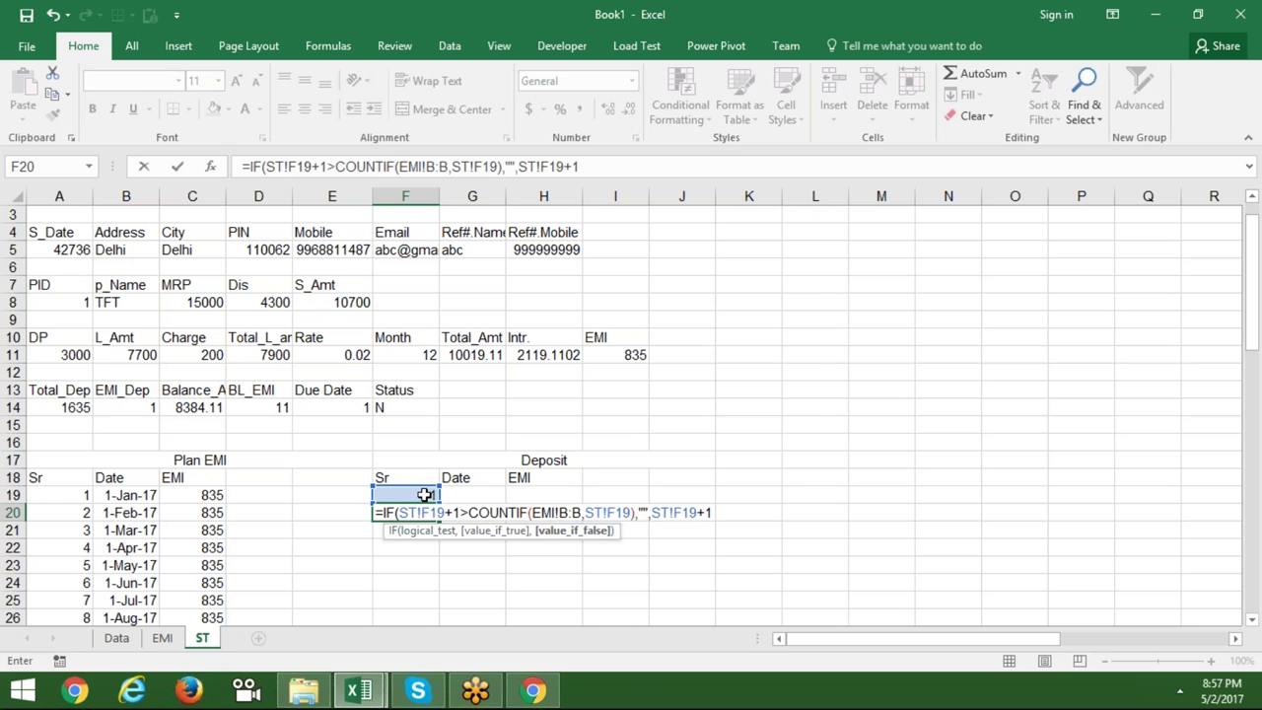
{"action": "key", "text": "Return"}
{"action": "key", "text": "Return"}
Step: Change the COUNTIF criteria in F20's formula to the customer ID in B2
{"action": "key", "text": "Up"}
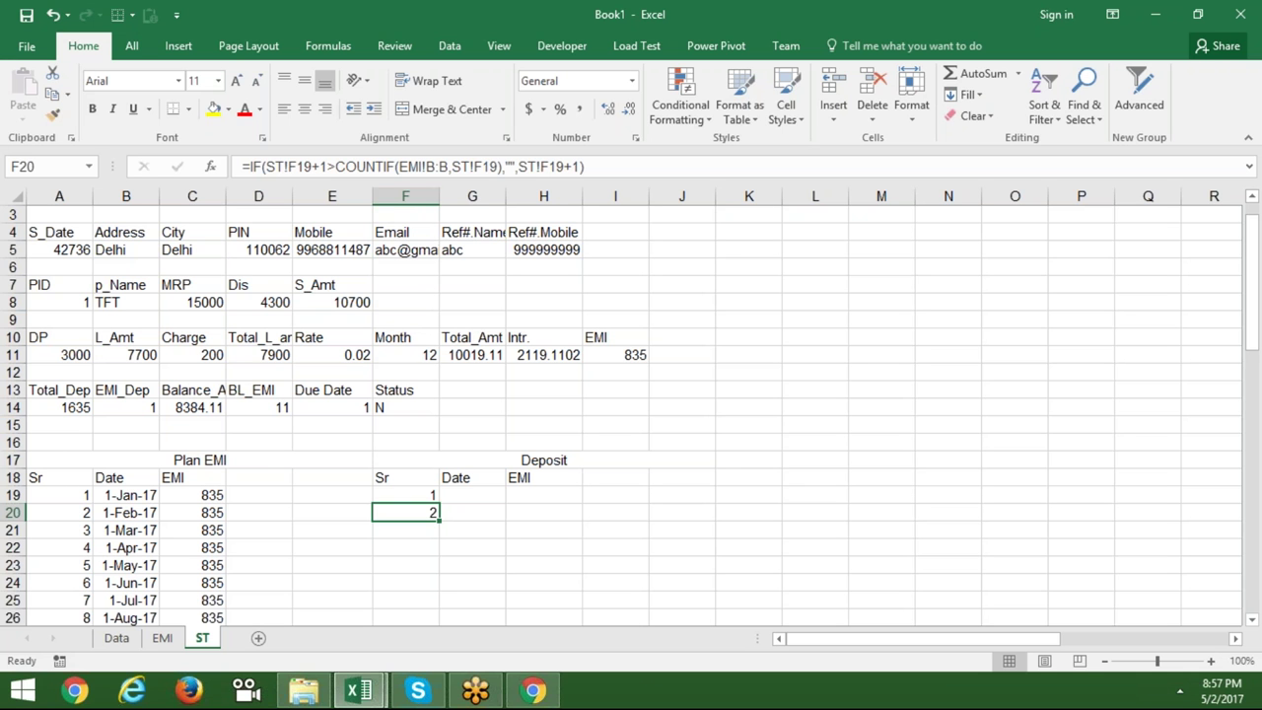
{"action": "left_click", "coordinate": [485, 167]}
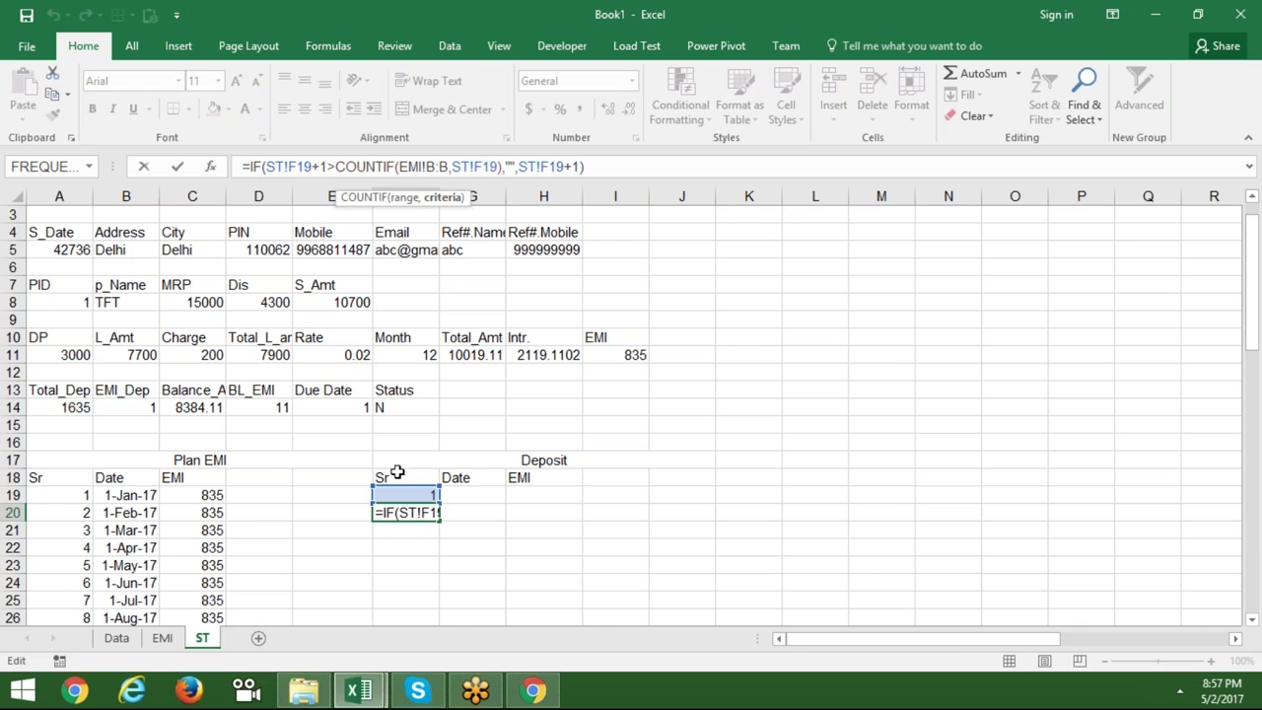
{"action": "left_click", "coordinate": [500, 167]}
{"action": "type", "text": ")"}
{"action": "key", "text": "BackSpace"}
{"action": "key", "text": "BackSpace"}
{"action": "key", "text": "BackSpace"}
{"action": "key", "text": "BackSpace"}
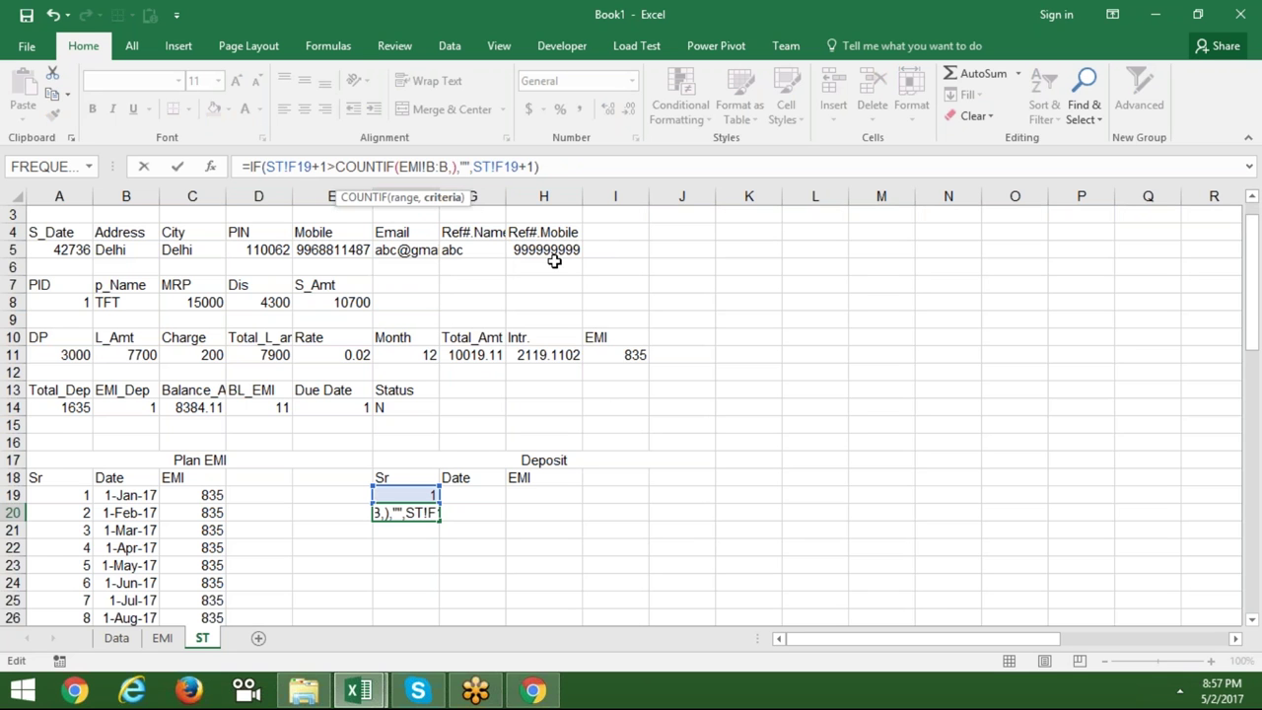
{"action": "left_click_drag", "start_coordinate": [1252, 309], "coordinate": [1254, 262]}
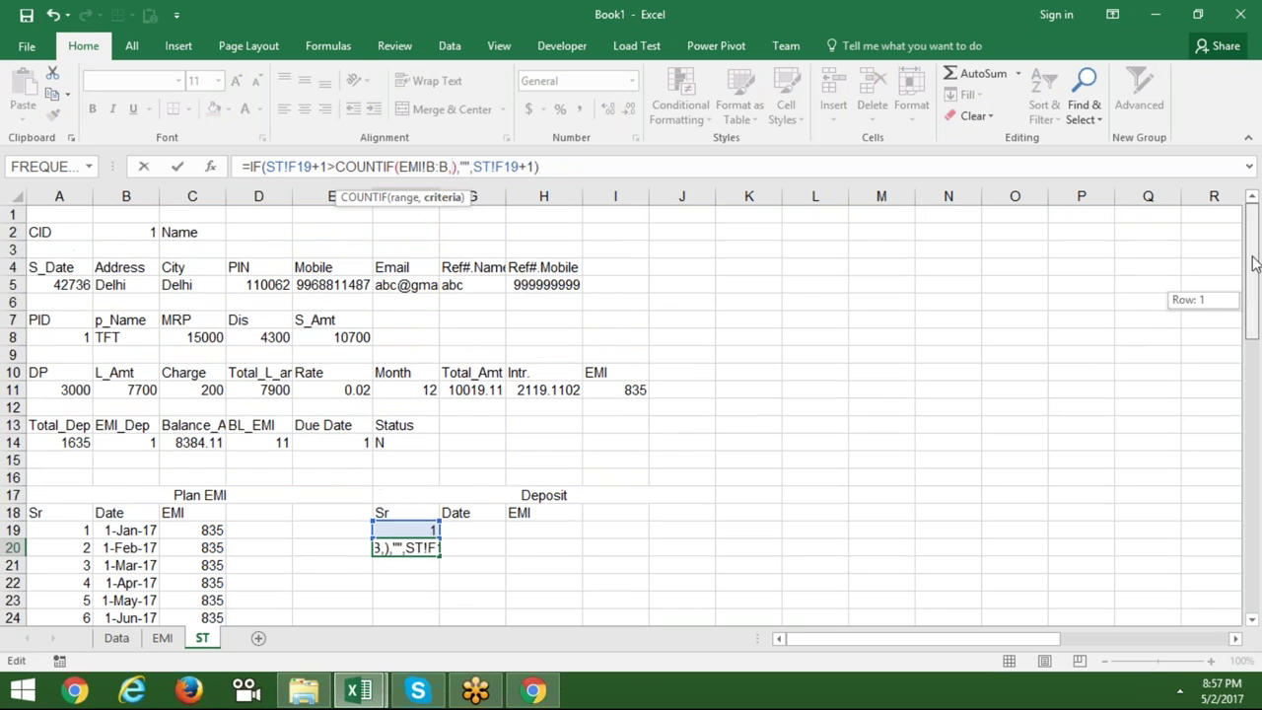
{"action": "type", "text": "b"}
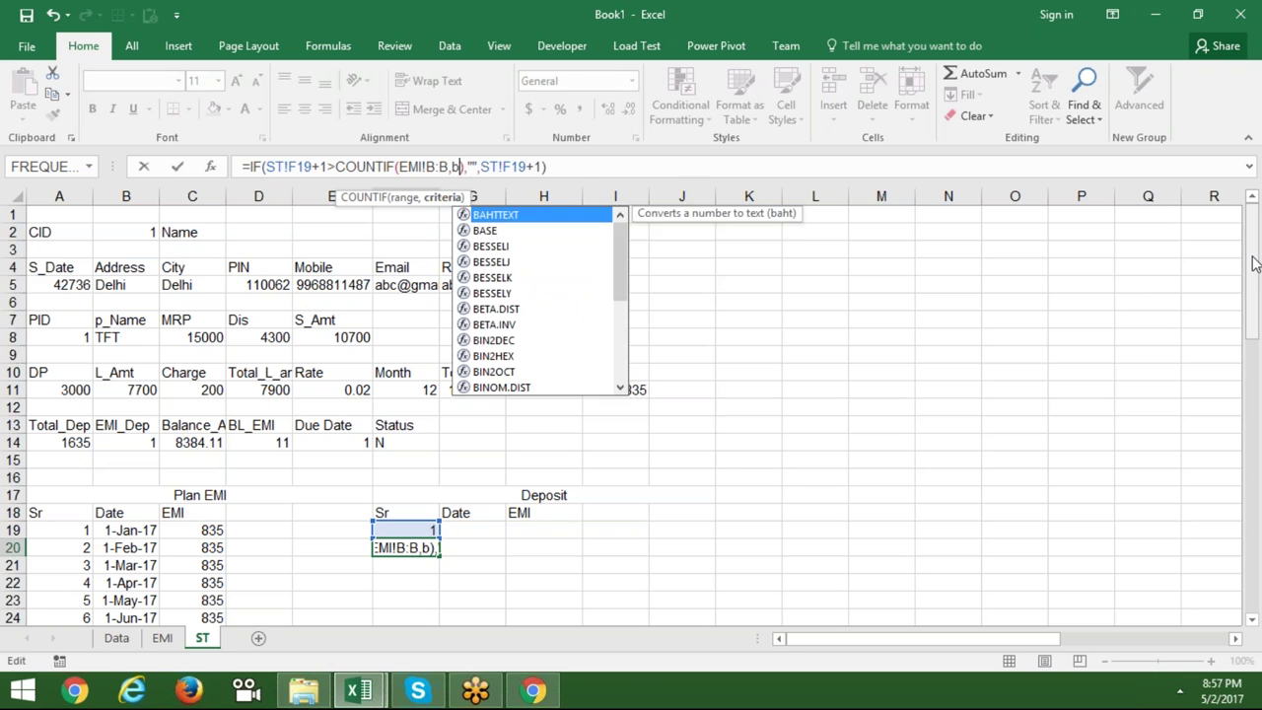
{"action": "type", "text": "2"}
{"action": "key", "text": "Return"}
{"action": "key", "text": "Up"}
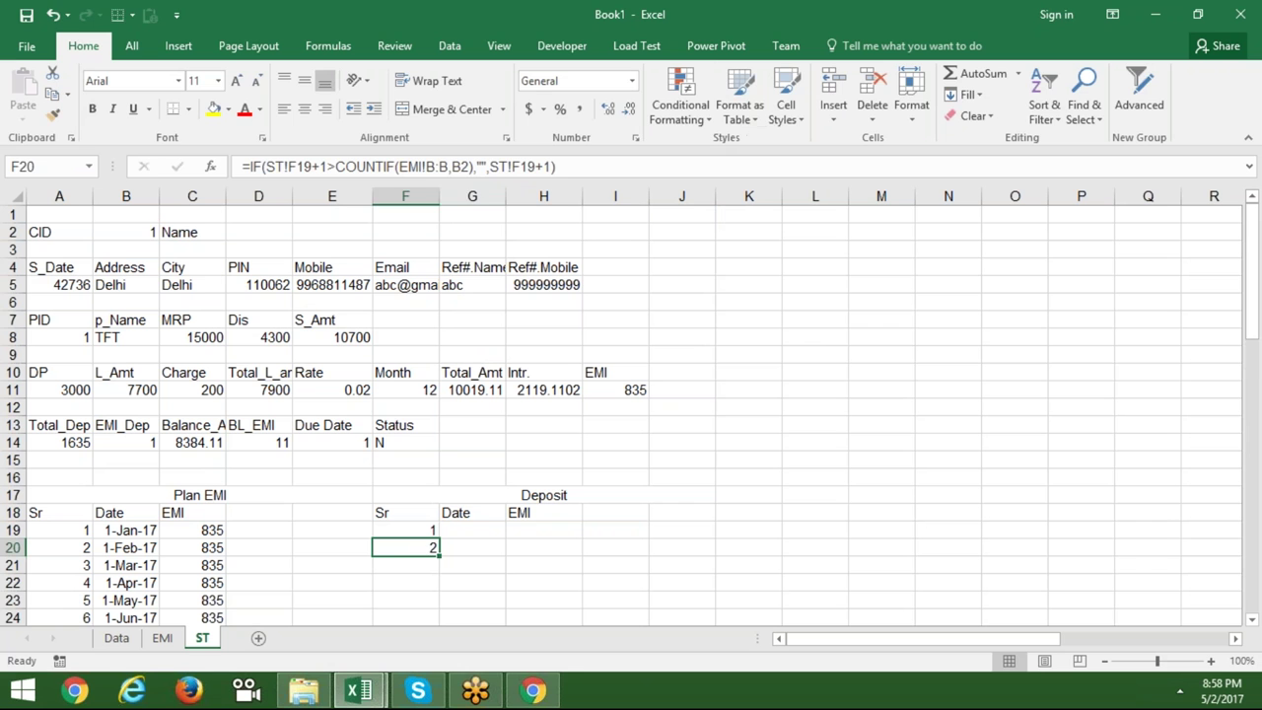
Step: Make the B2 criteria absolute ($B$2) and copy F20 down column F
{"action": "left_click", "coordinate": [459, 166]}
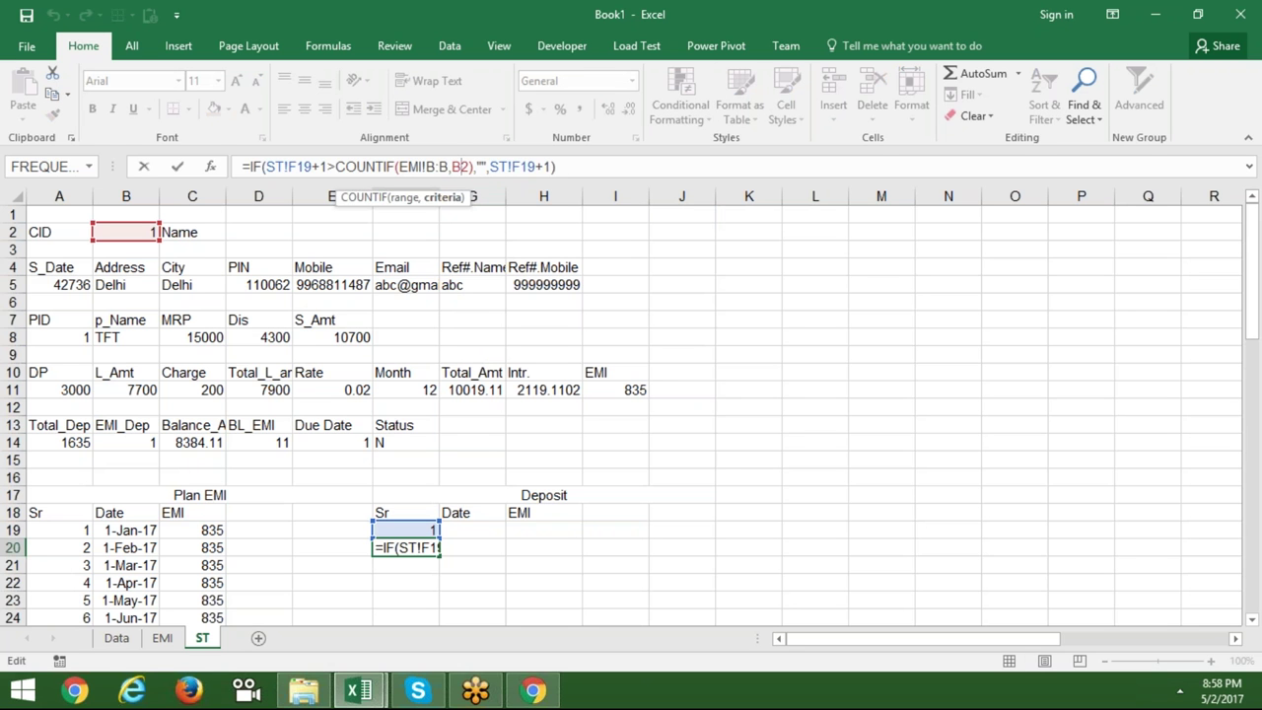
{"action": "key", "text": "F4"}
{"action": "key", "text": "Return"}
{"action": "left_click", "coordinate": [405, 547]}
{"action": "left_click_drag", "start_coordinate": [440, 556], "coordinate": [440, 611]}
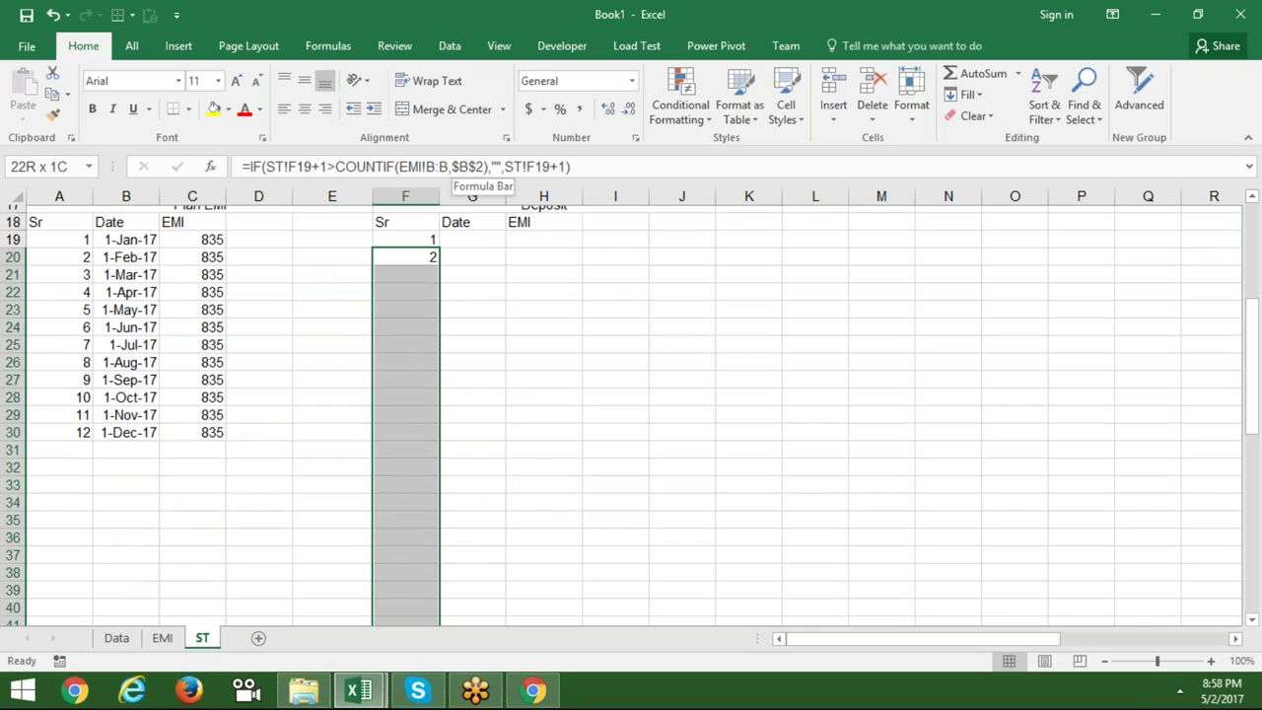
Step: Extend the fill further, then wrap F20's formula in IFERROR with a blank "" fallback
{"action": "left_click_drag", "start_coordinate": [440, 608], "coordinate": [439, 621]}
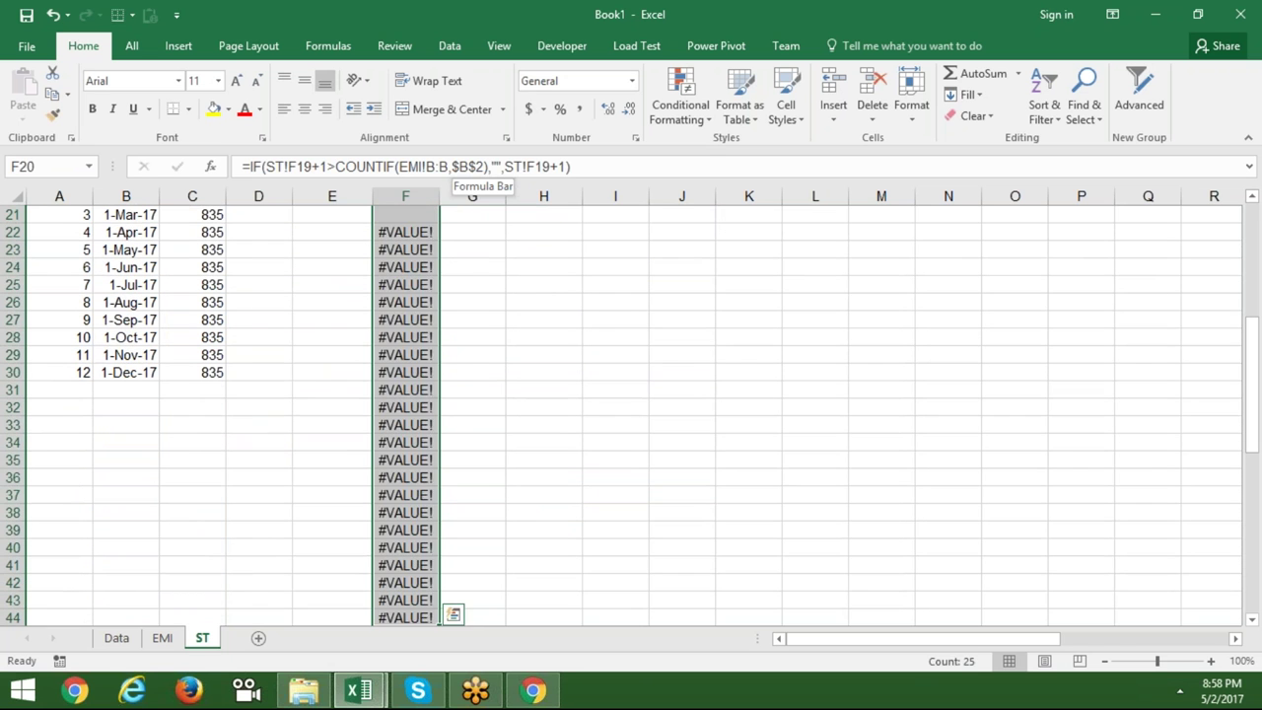
{"action": "key", "text": "ctrl+Up"}
{"action": "key", "text": "Down"}
{"action": "key", "text": "Down"}
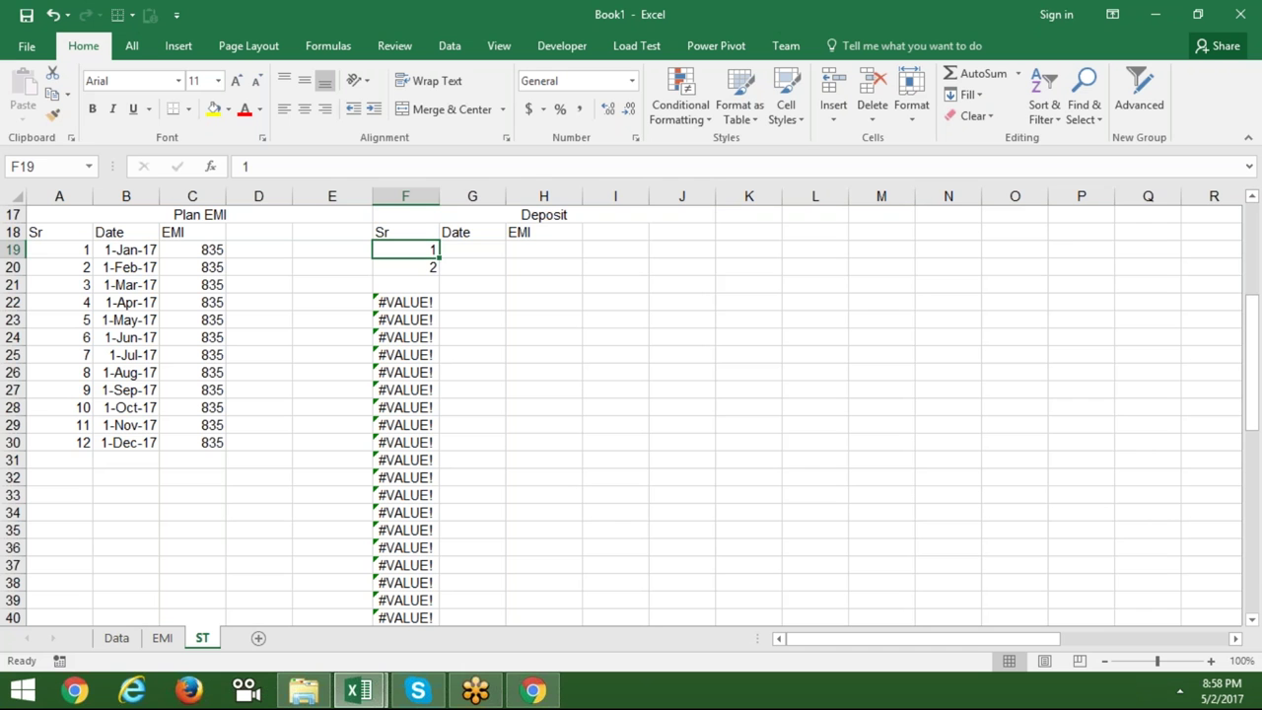
{"action": "key", "text": "Down"}
{"action": "left_click", "coordinate": [253, 166]}
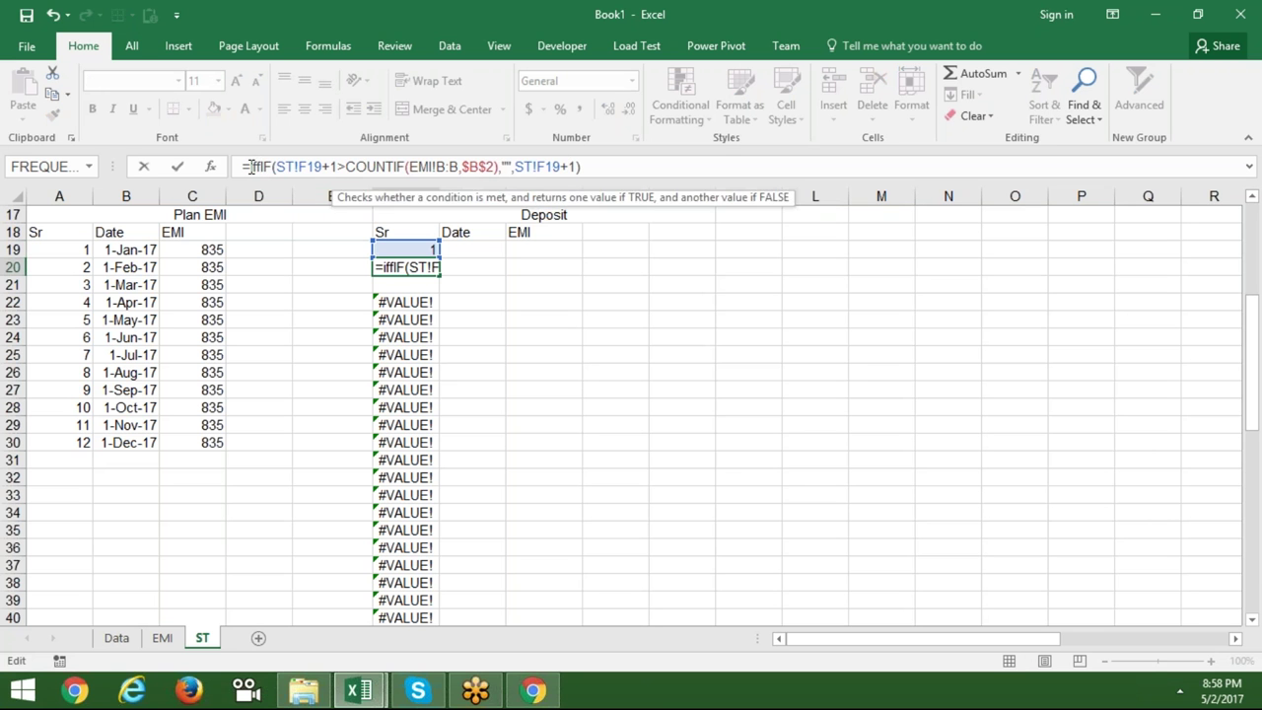
{"action": "type", "text": "if"}
{"action": "key", "text": "Down"}
{"action": "key", "text": "Tab"}
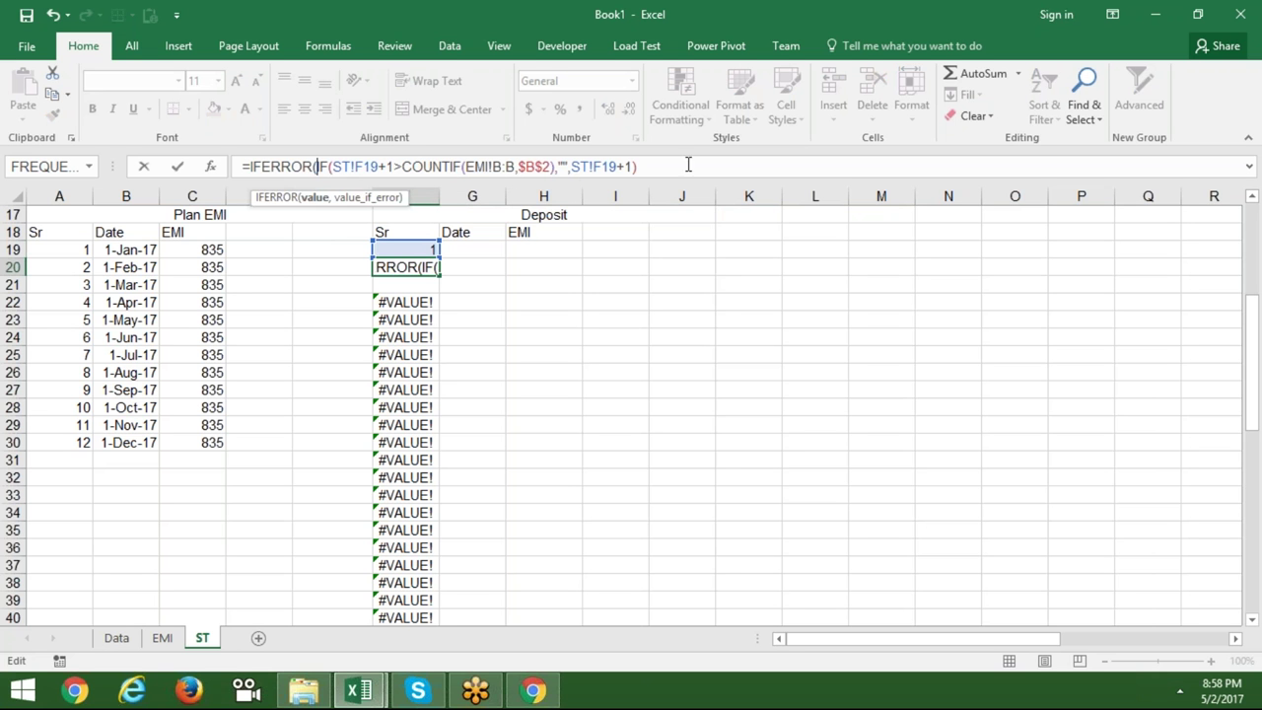
{"action": "type", "text": ",\"\""}
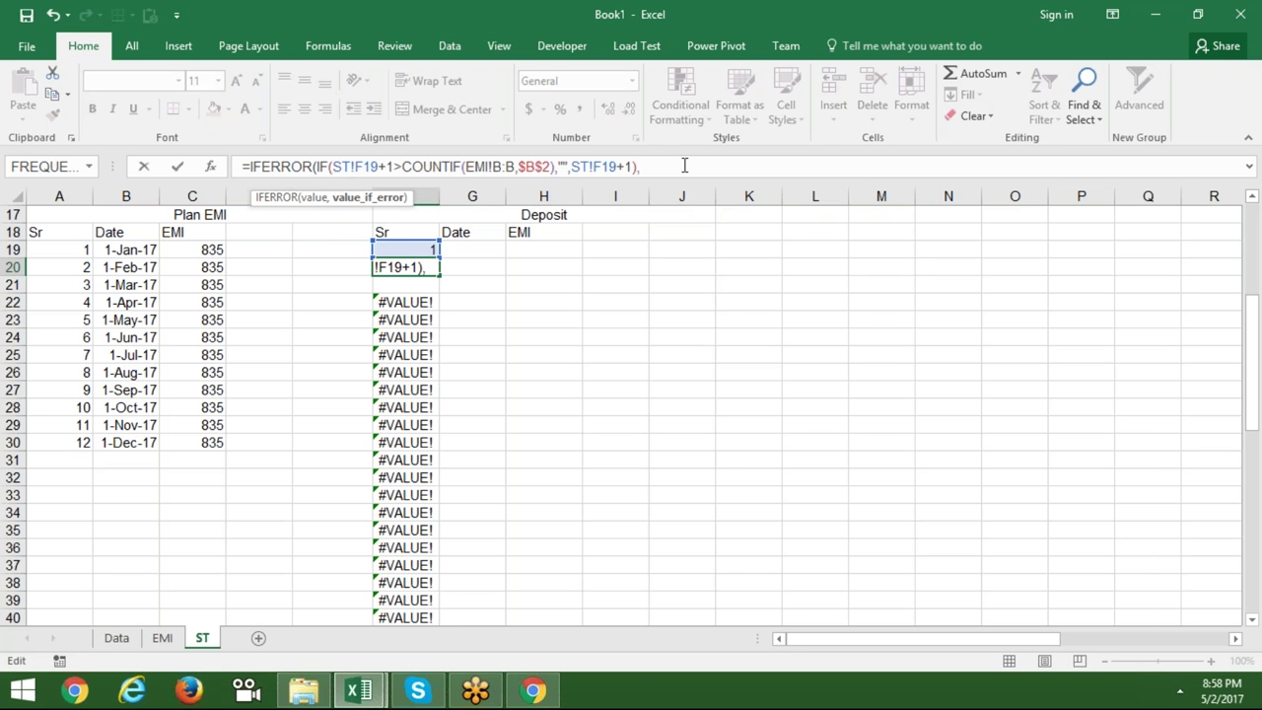
{"action": "type", "text": ")"}
{"action": "key", "text": "Return"}
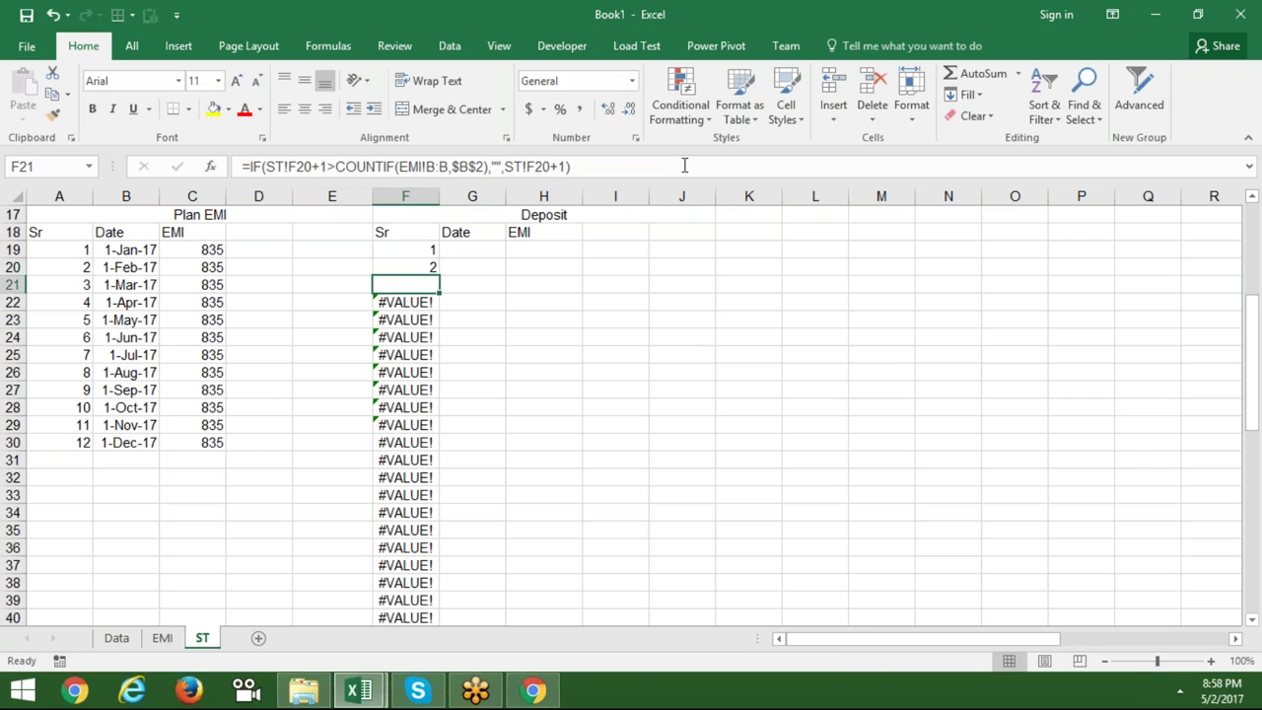
Step: Fill the corrected F20 formula down through F44 with Ctrl+D
{"action": "key", "text": "Up"}
{"action": "key", "text": "ctrl+shift+Down"}
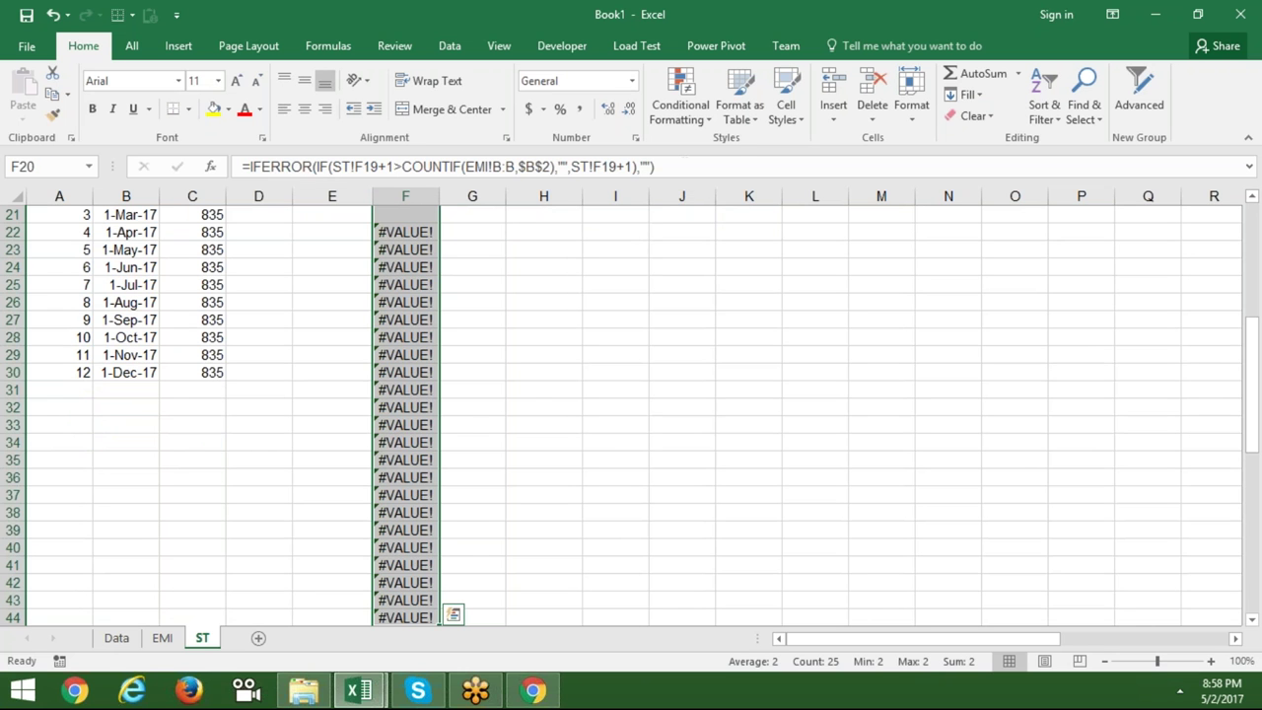
{"action": "key", "text": "Up"}
{"action": "key", "text": "Up"}
{"action": "key", "text": "Up"}
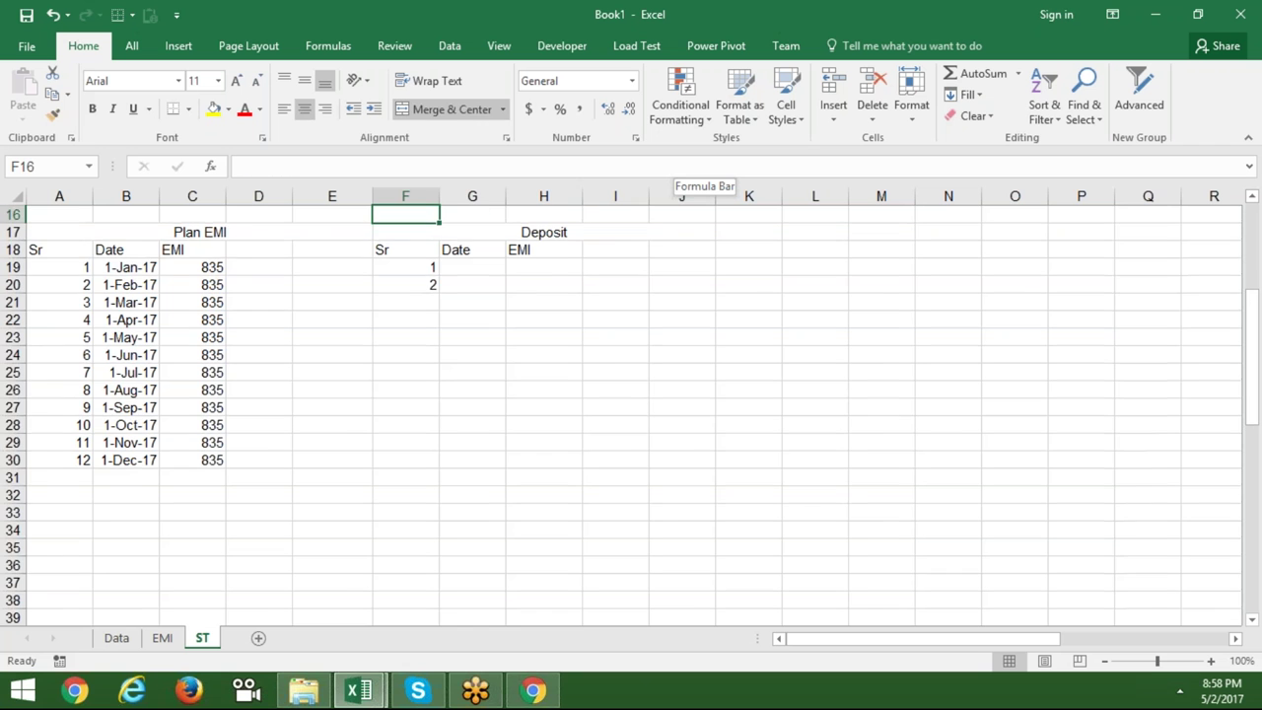
{"action": "key", "text": "Up"}
{"action": "key", "text": "Up"}
{"action": "key", "text": "Up"}
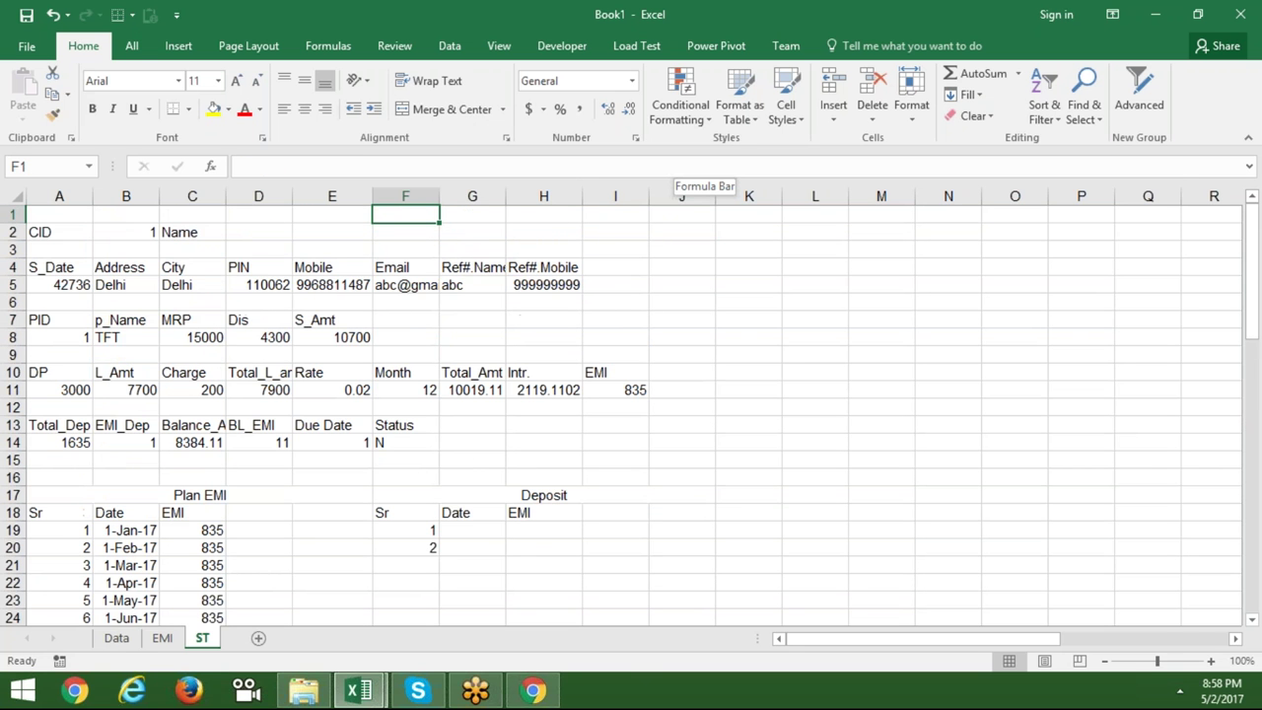
Step: On the EMI sheet, enter a running COUNTIF(B2:B2,B2) in Ref# cell A2
{"action": "left_click", "coordinate": [163, 638]}
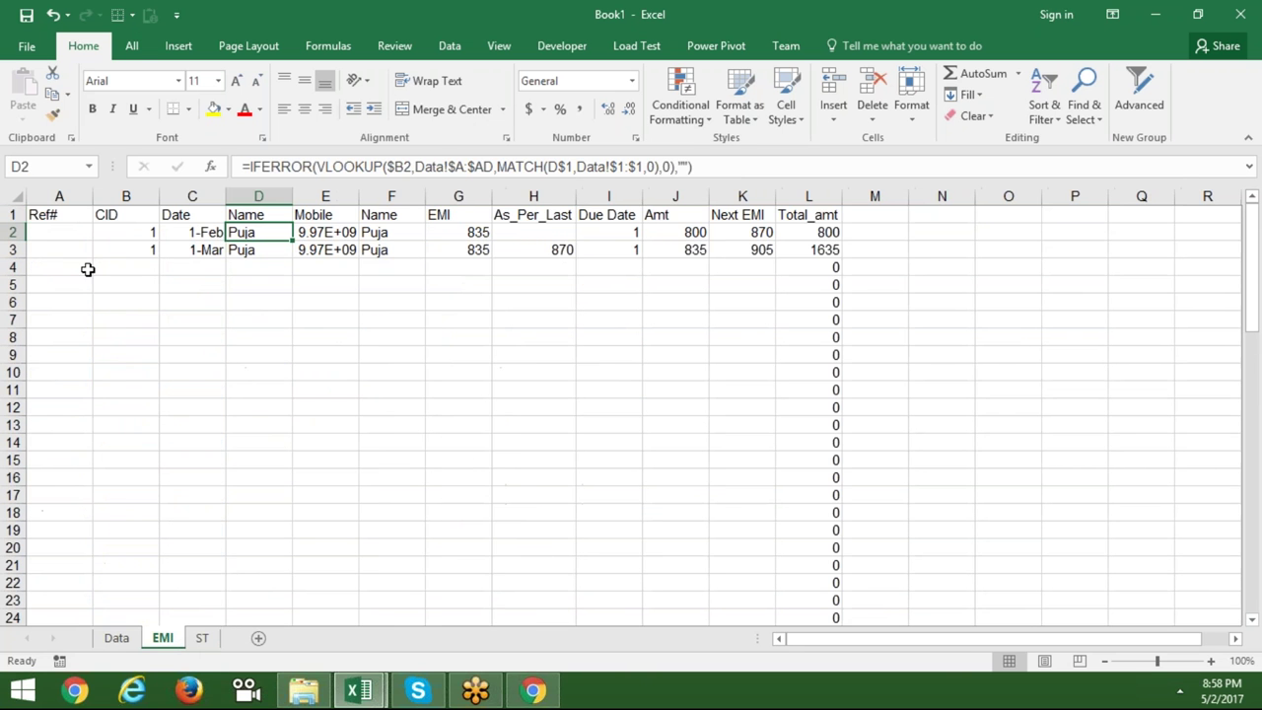
{"action": "left_click", "coordinate": [70, 229]}
{"action": "type", "text": "="}
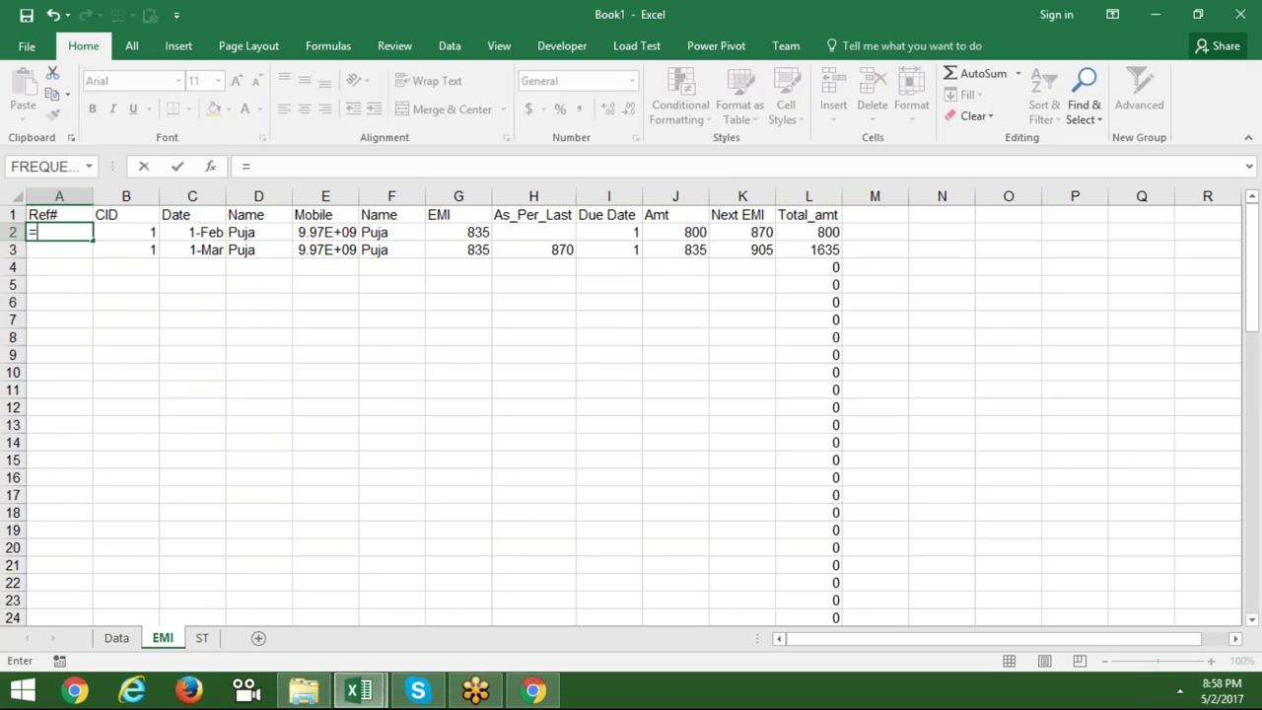
{"action": "type", "text": "cou"}
{"action": "key", "text": "Down"}
{"action": "key", "text": "Down"}
{"action": "key", "text": "Down"}
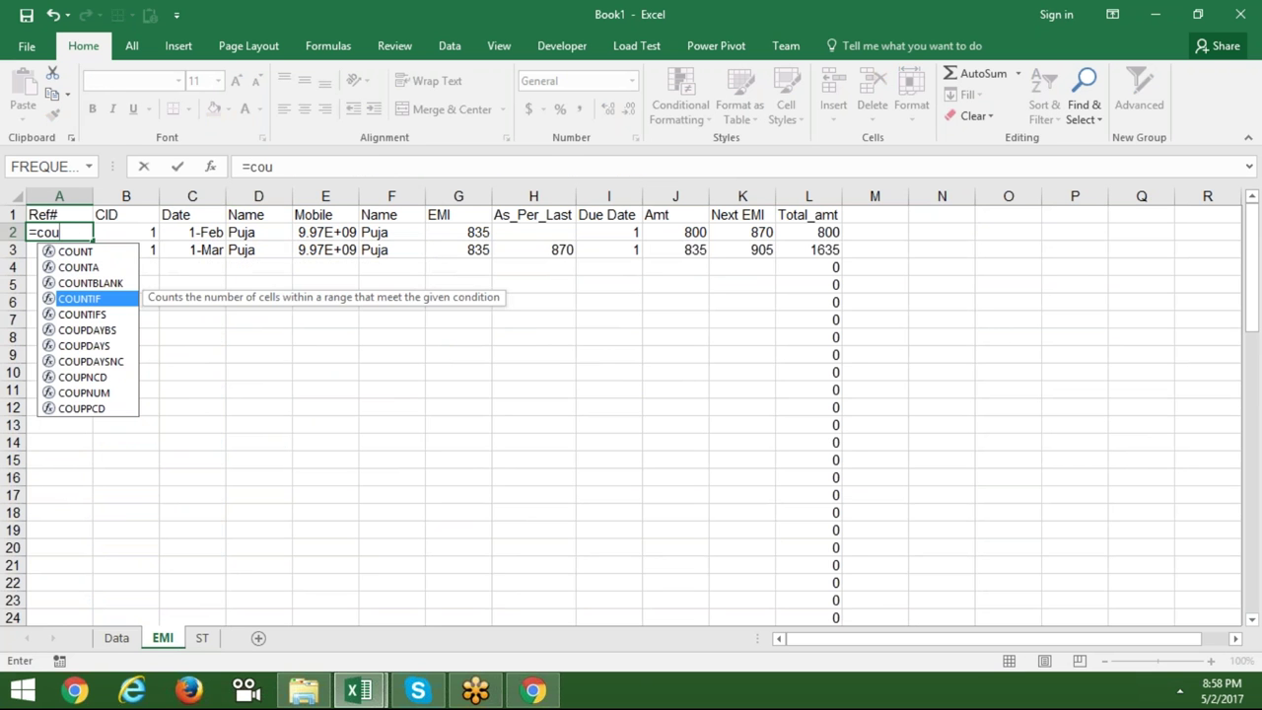
{"action": "key", "text": "Tab"}
{"action": "key", "text": "Right"}
{"action": "key", "text": "F8"}
{"action": "type", "text": ","}
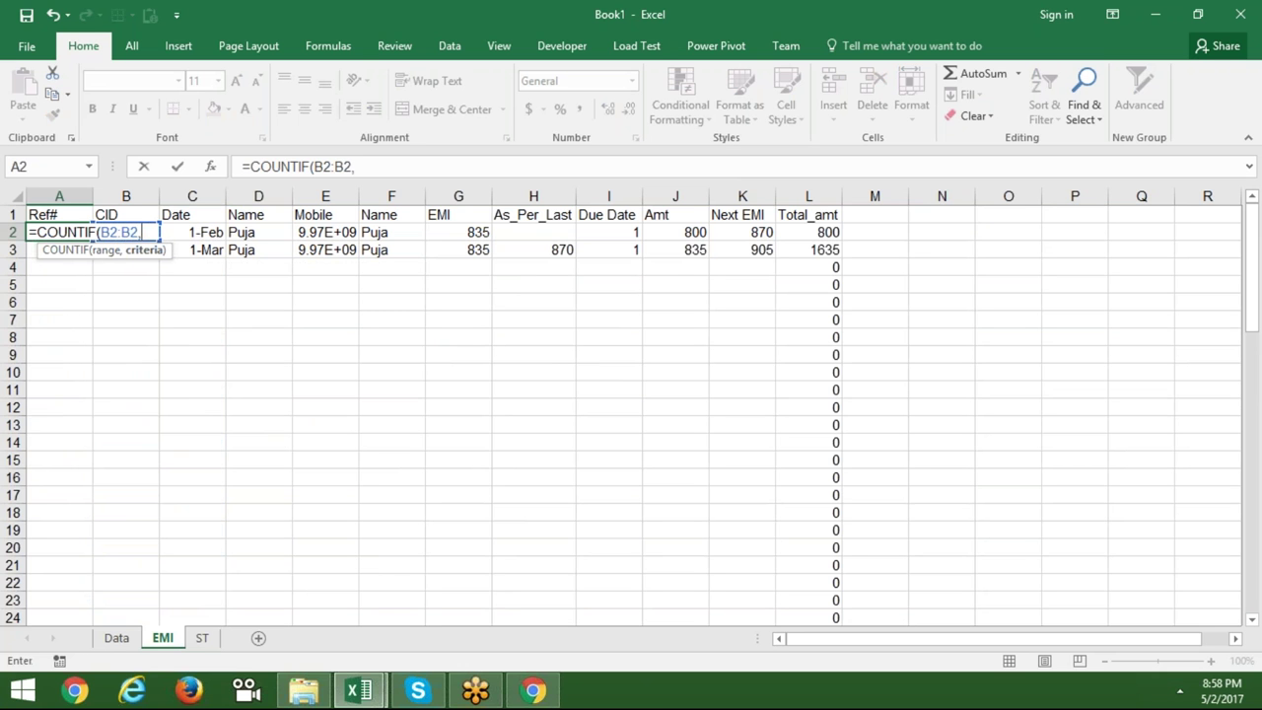
{"action": "key", "text": "Right"}
{"action": "key", "text": "Return"}
{"action": "key", "text": "Up"}
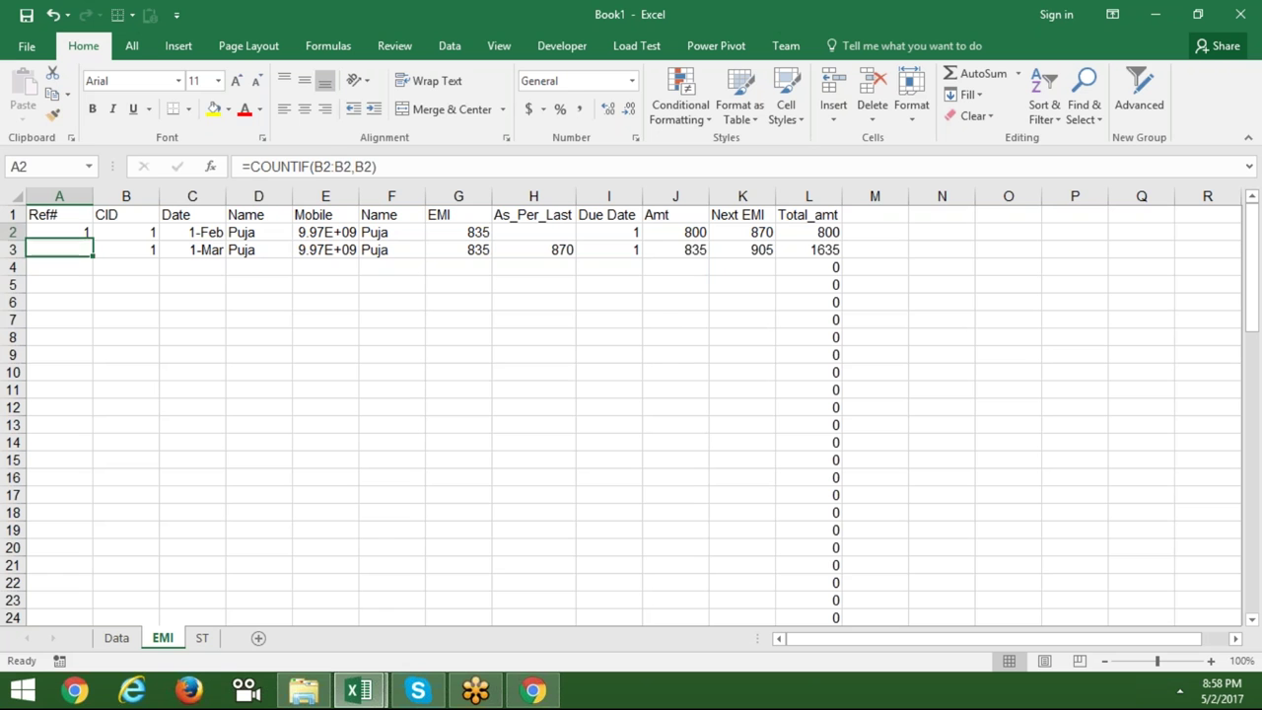
Step: Anchor the range start as $B$2 and append &"-"&B2 to form the Ref# key
{"action": "left_click", "coordinate": [331, 166]}
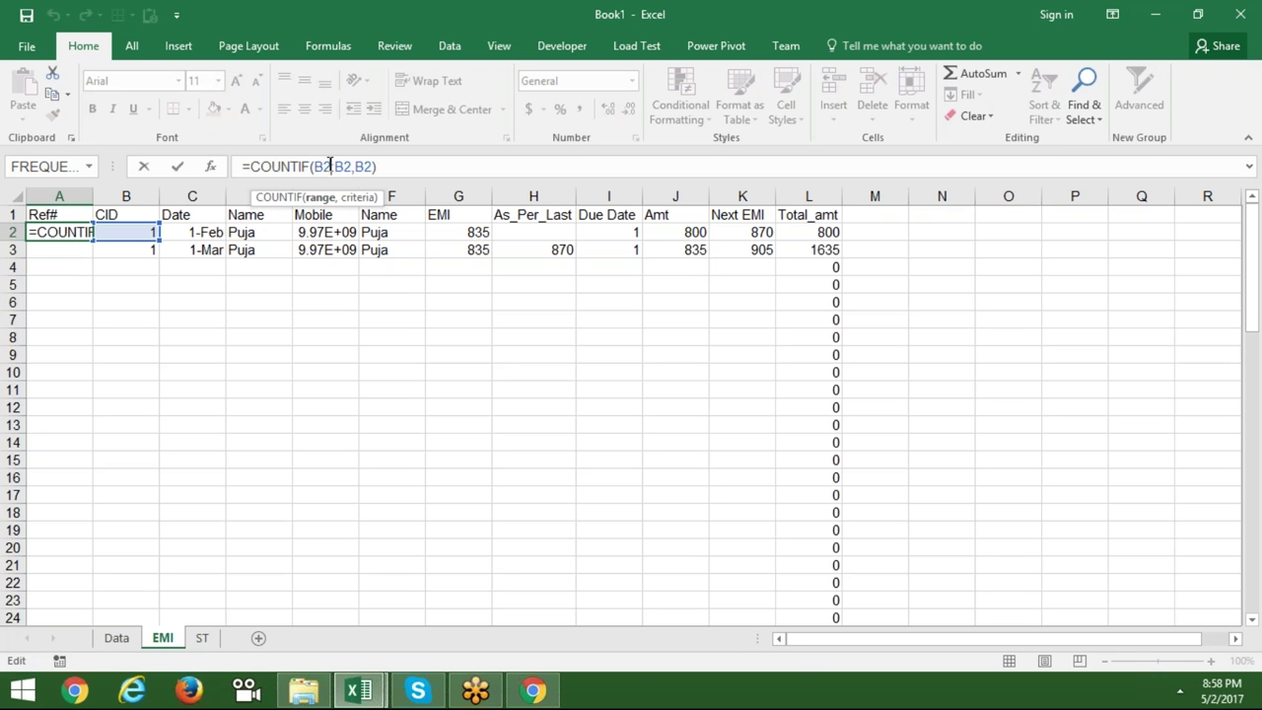
{"action": "left_click_drag", "start_coordinate": [331, 166], "coordinate": [317, 166]}
{"action": "key", "text": "F4"}
{"action": "key", "text": "ctrl+Return"}
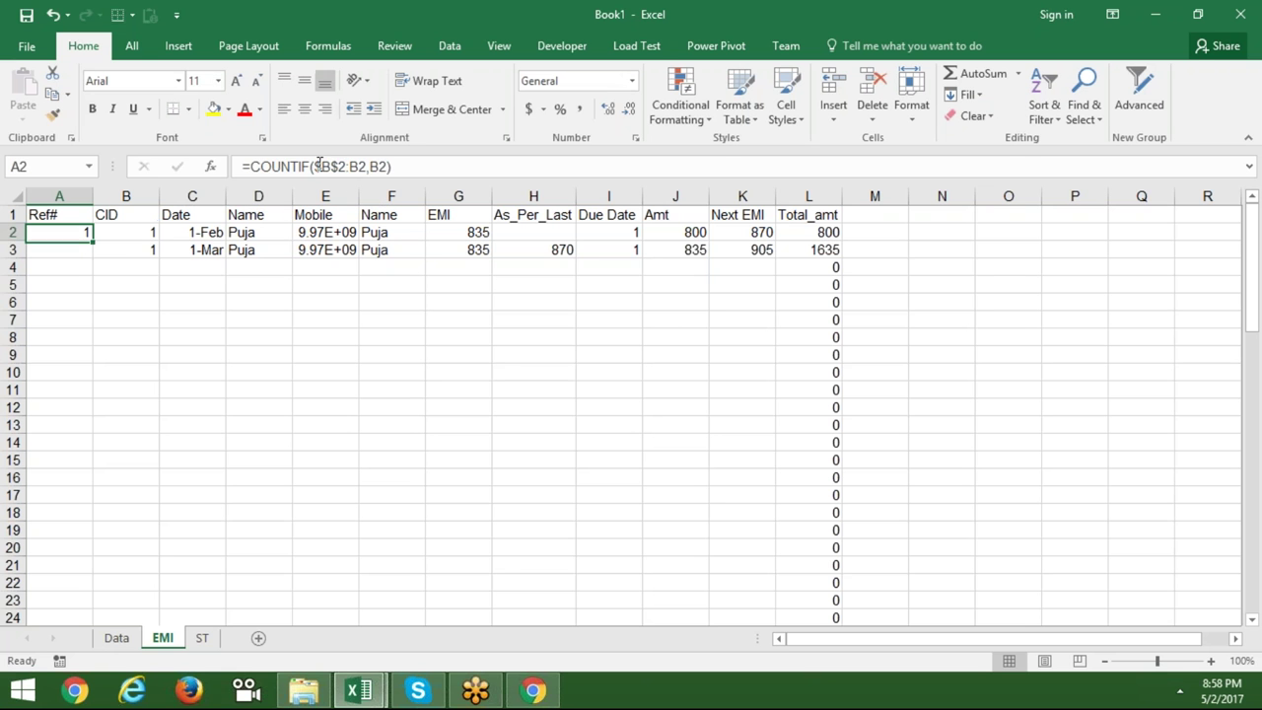
{"action": "left_click", "coordinate": [406, 167]}
{"action": "type", "text": "&\"-\"&"}
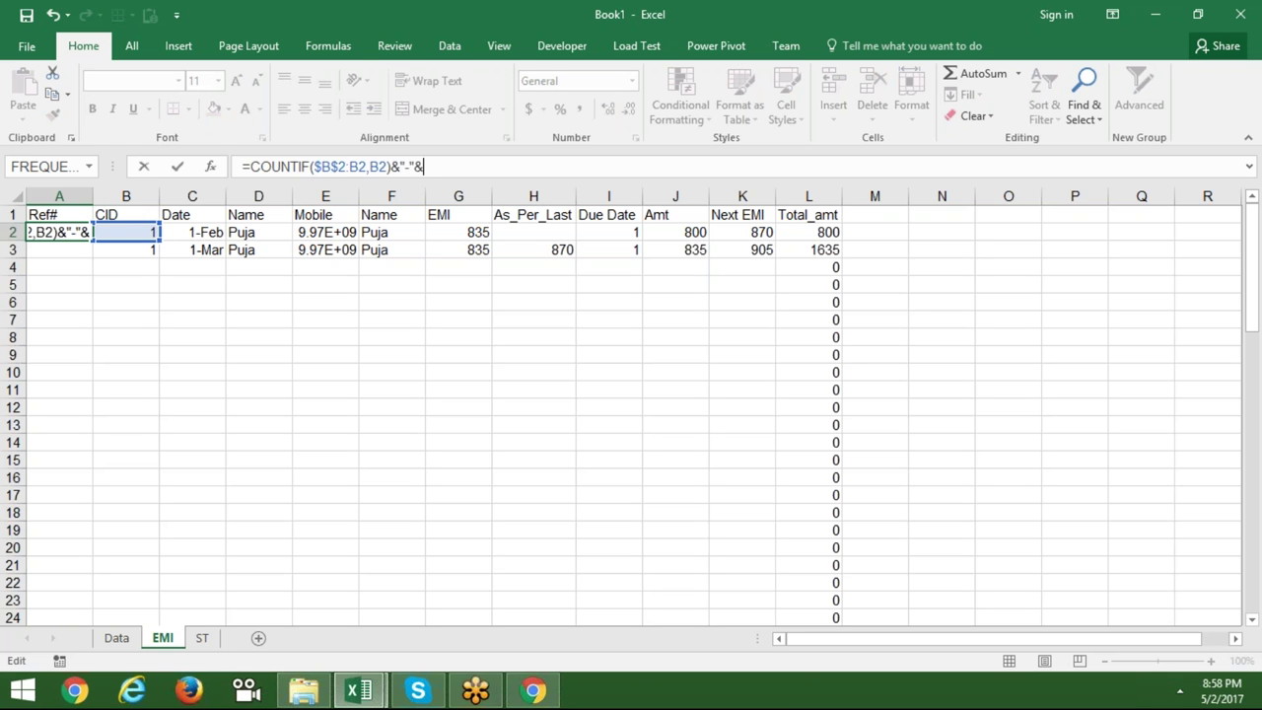
{"action": "left_click", "coordinate": [146, 232]}
{"action": "key", "text": "Return"}
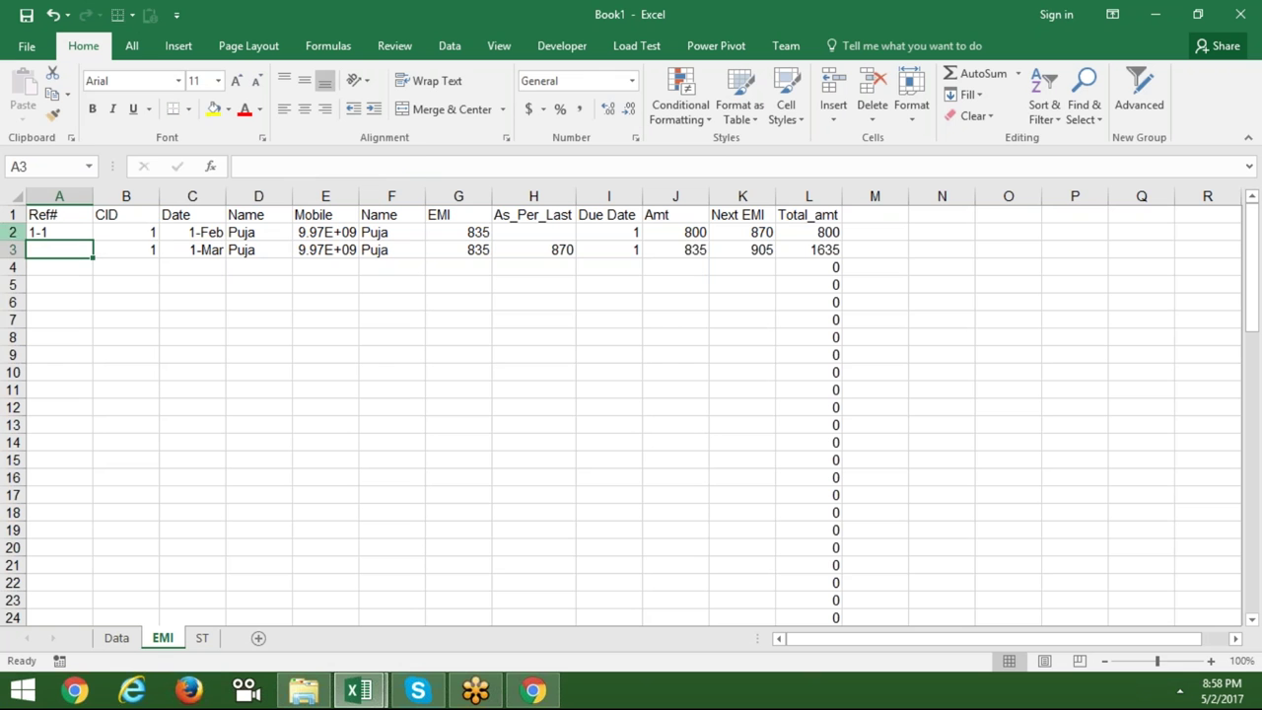
Step: Copy the Ref# formula from A2 down column A to row 51
{"action": "left_click", "coordinate": [78, 236]}
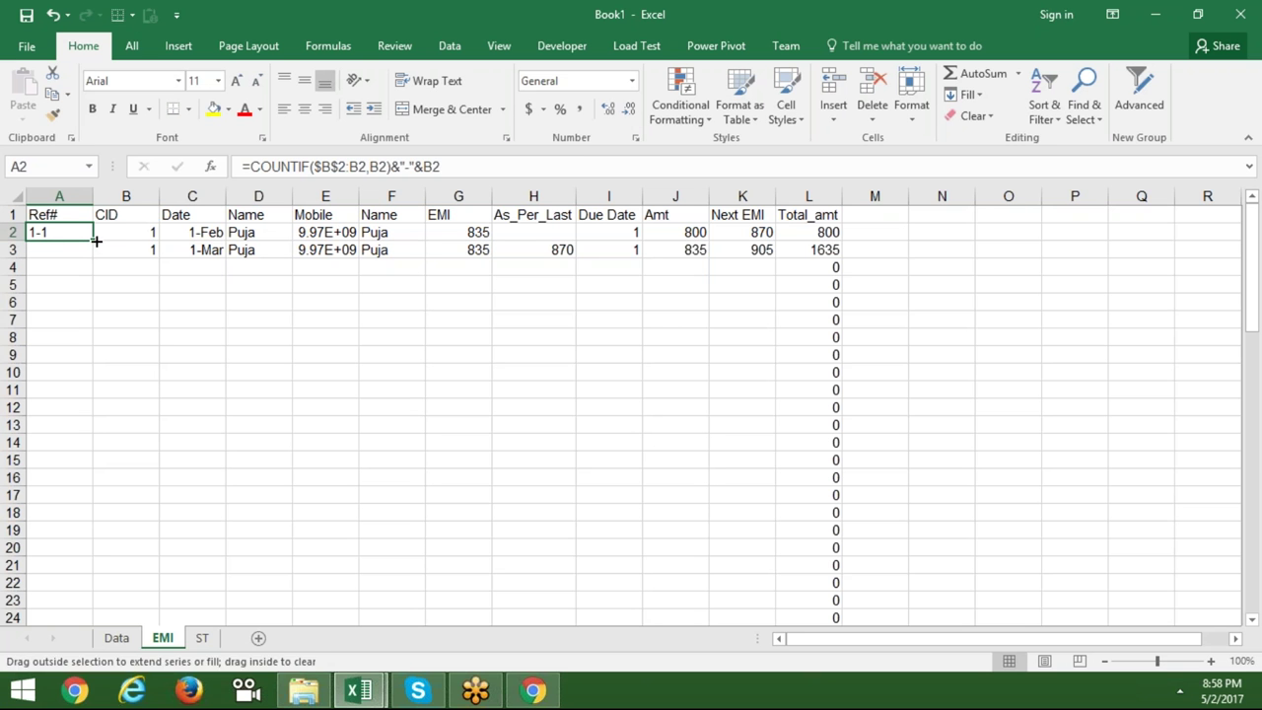
{"action": "left_click_drag", "start_coordinate": [92, 239], "coordinate": [120, 695]}
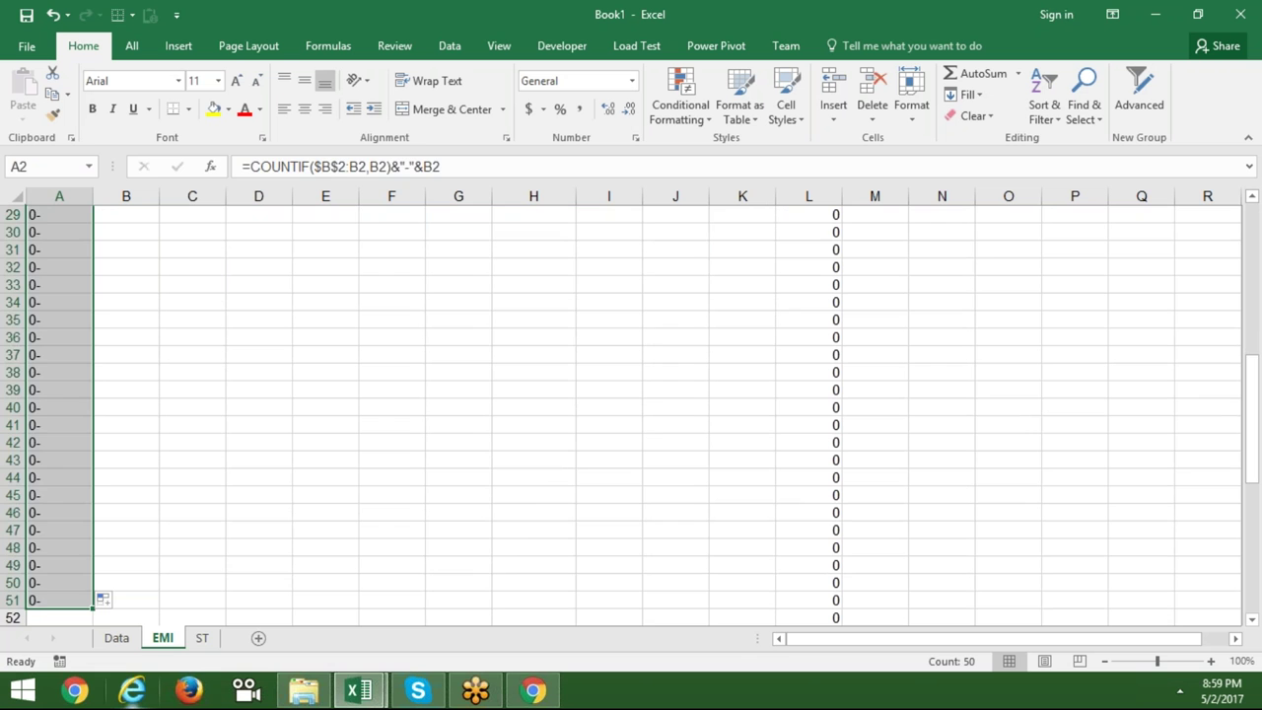
{"action": "key", "text": "ctrl+Home"}
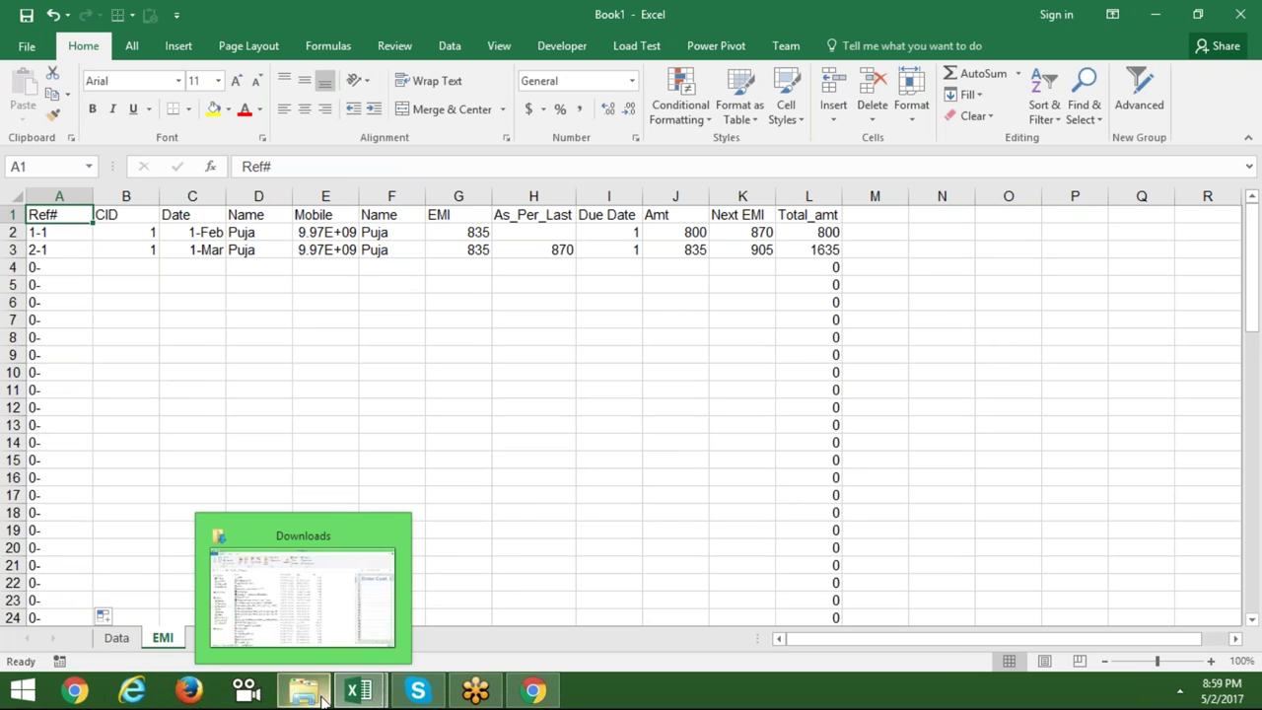
{"action": "left_click", "coordinate": [107, 390]}
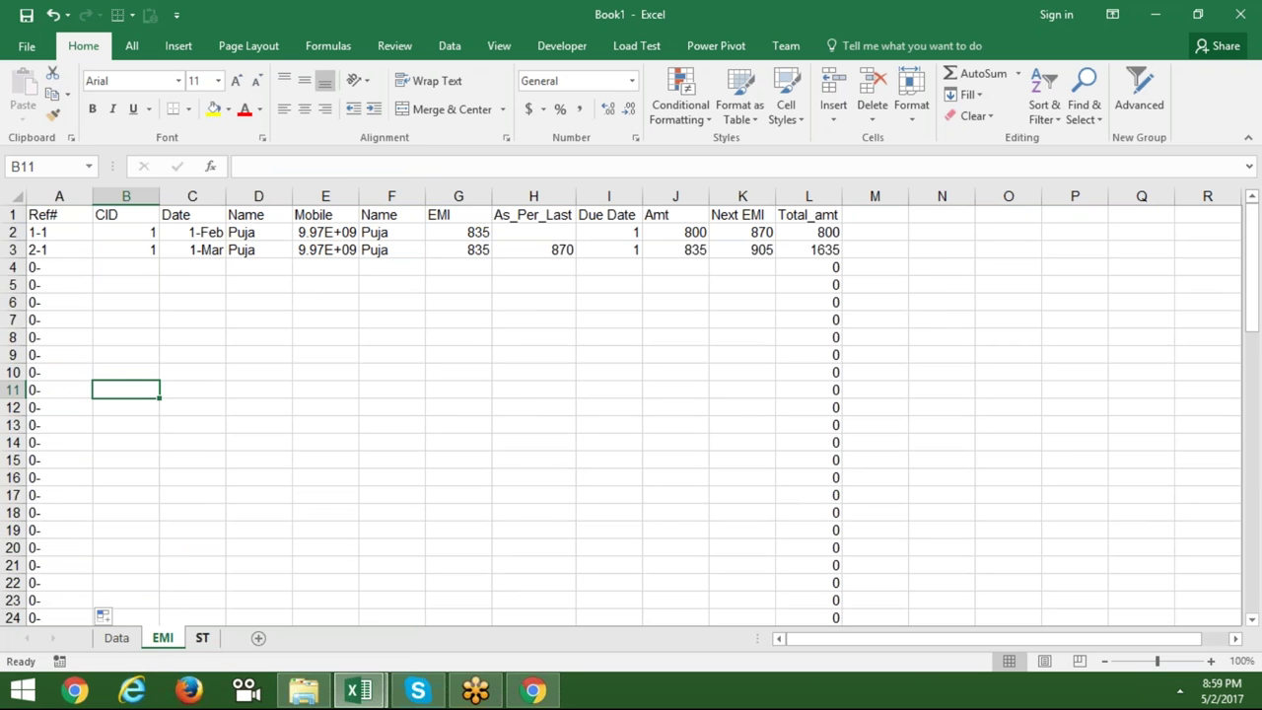
{"action": "left_click", "coordinate": [202, 638]}
Step: In G19, build an exact-match VLOOKUP of F19&"-"&B2 over EMI!A:L
{"action": "left_click", "coordinate": [455, 528]}
{"action": "type", "text": "=vl"}
{"action": "key", "text": "Tab"}
{"action": "left_click", "coordinate": [405, 530]}
{"action": "type", "text": "&\"-\""}
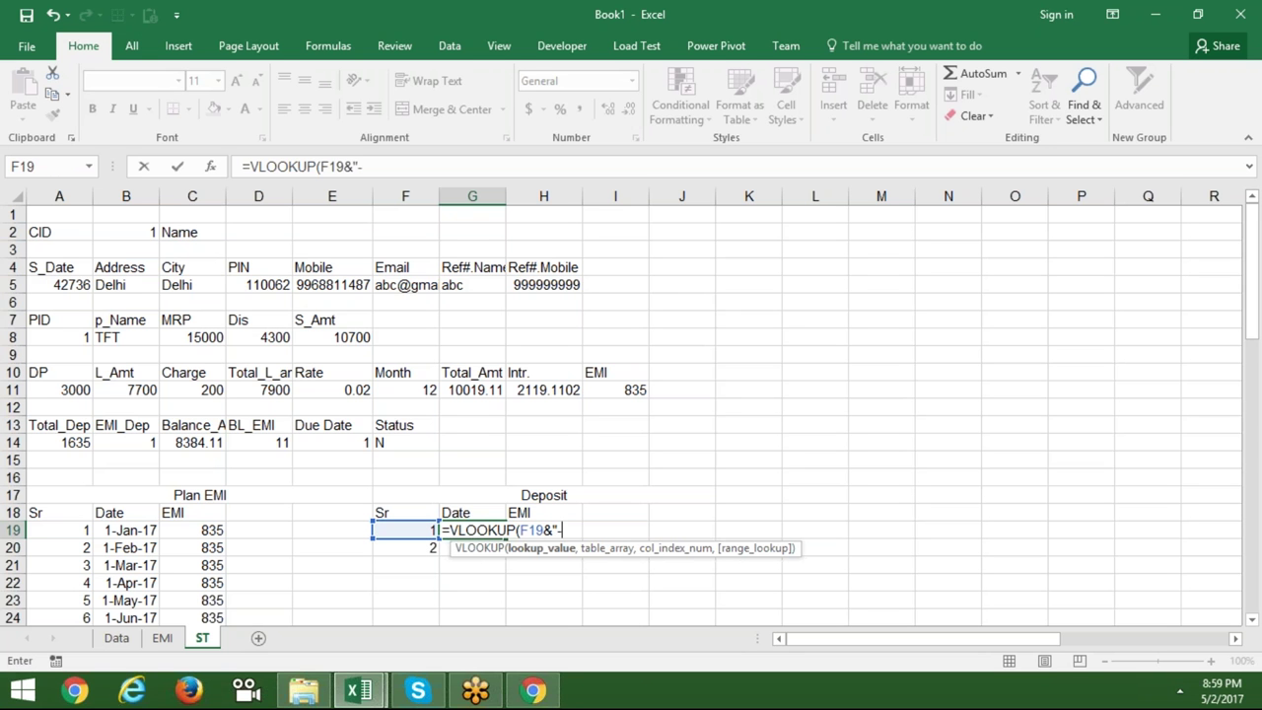
{"action": "type", "text": "&"}
{"action": "left_click", "coordinate": [140, 234]}
{"action": "type", "text": ","}
{"action": "left_click", "coordinate": [162, 638]}
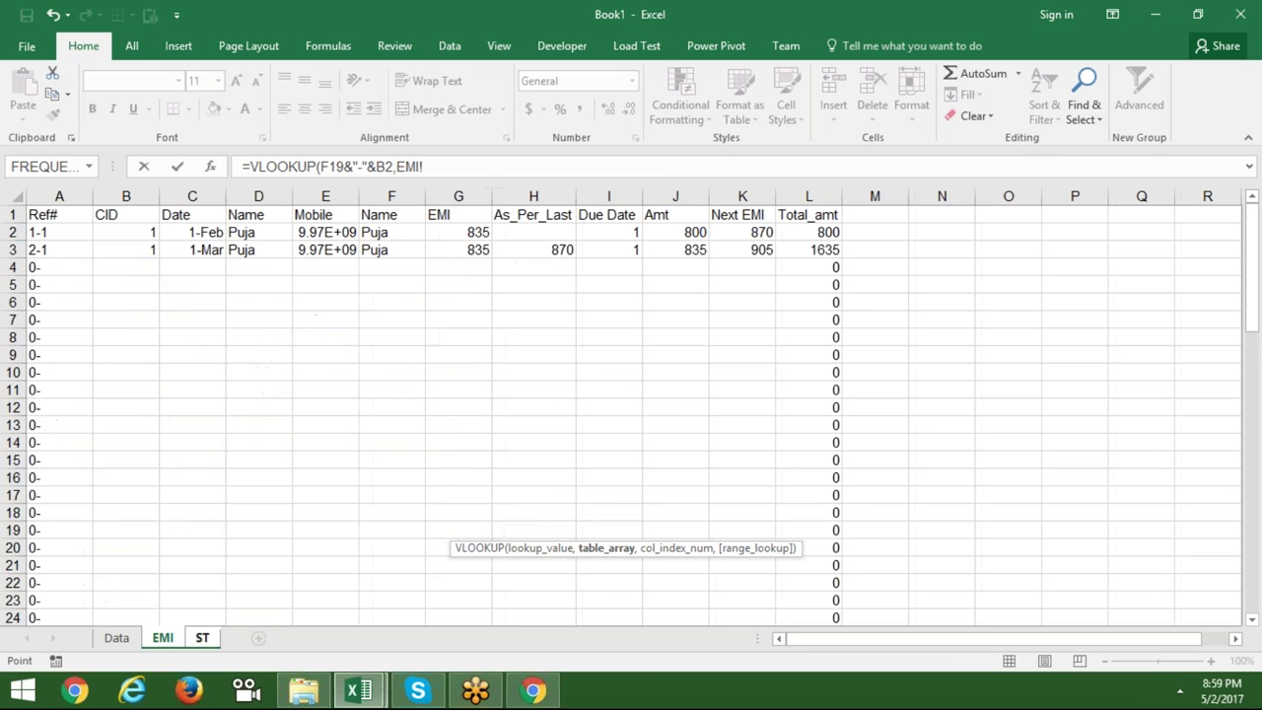
{"action": "left_click", "coordinate": [67, 195]}
{"action": "left_click_drag", "start_coordinate": [216, 194], "coordinate": [806, 248]}
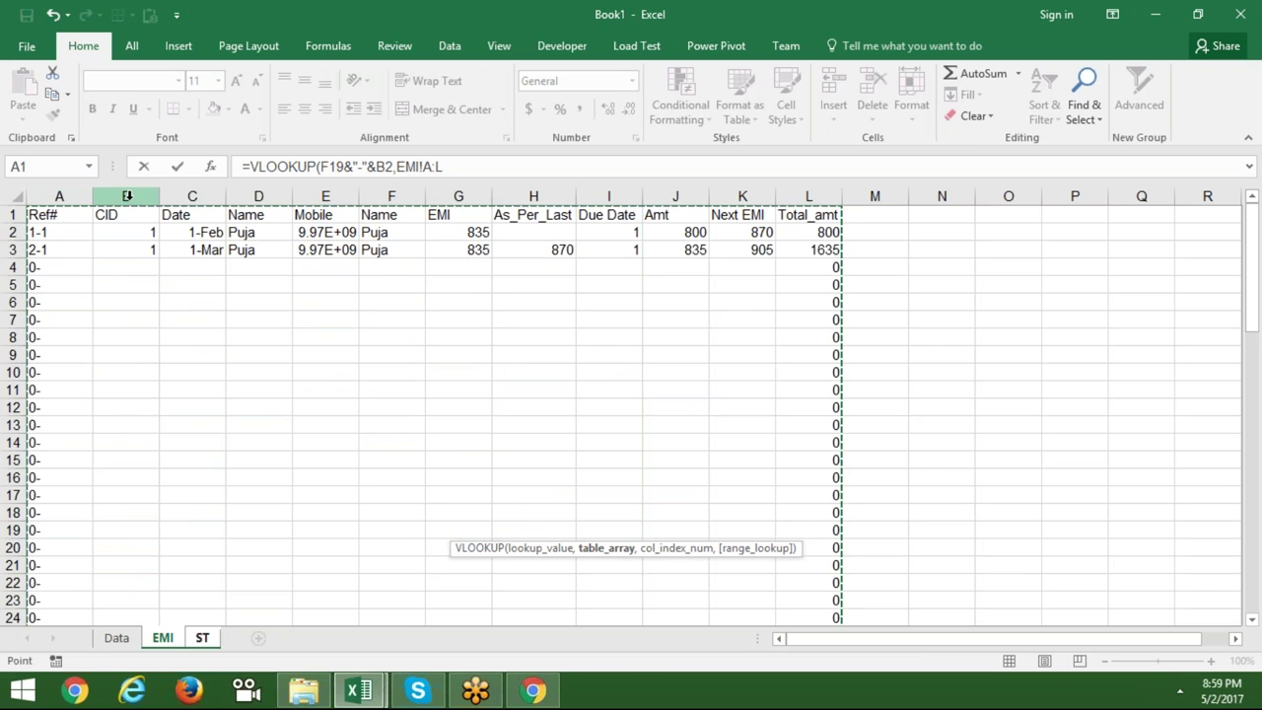
{"action": "type", "text": ",2"}
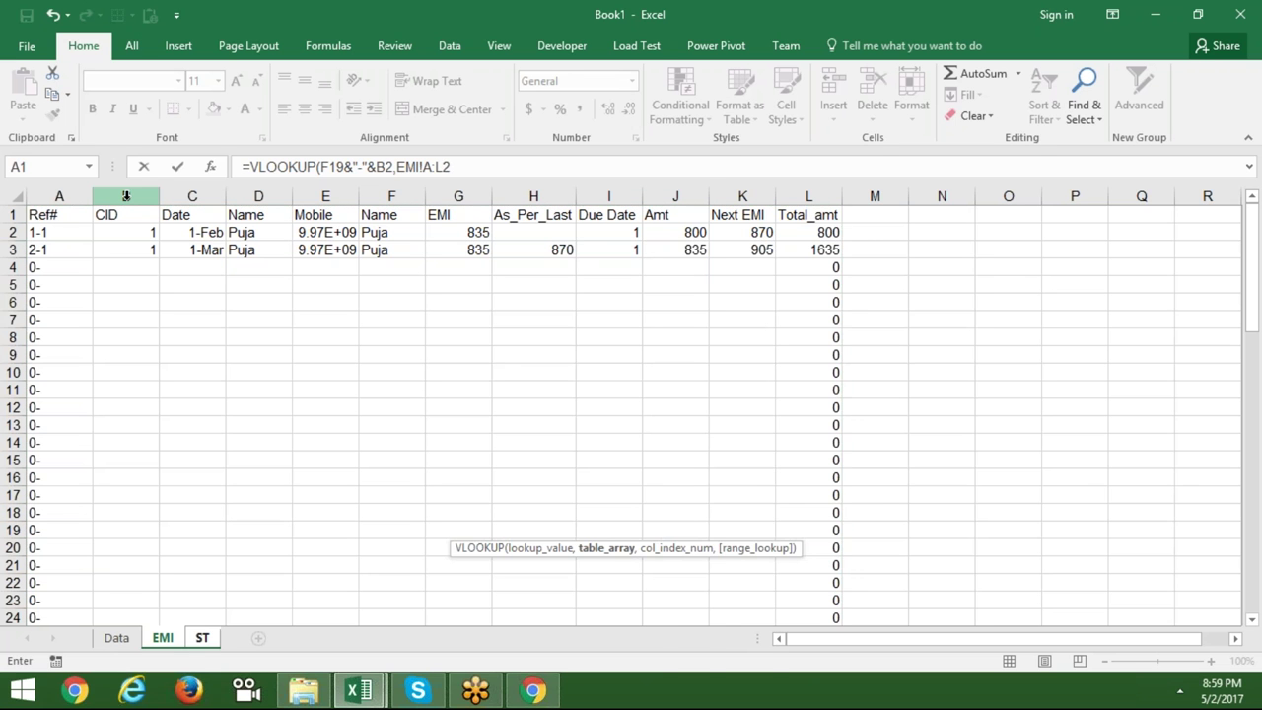
{"action": "key", "text": "BackSpace"}
{"action": "type", "text": ",2"}
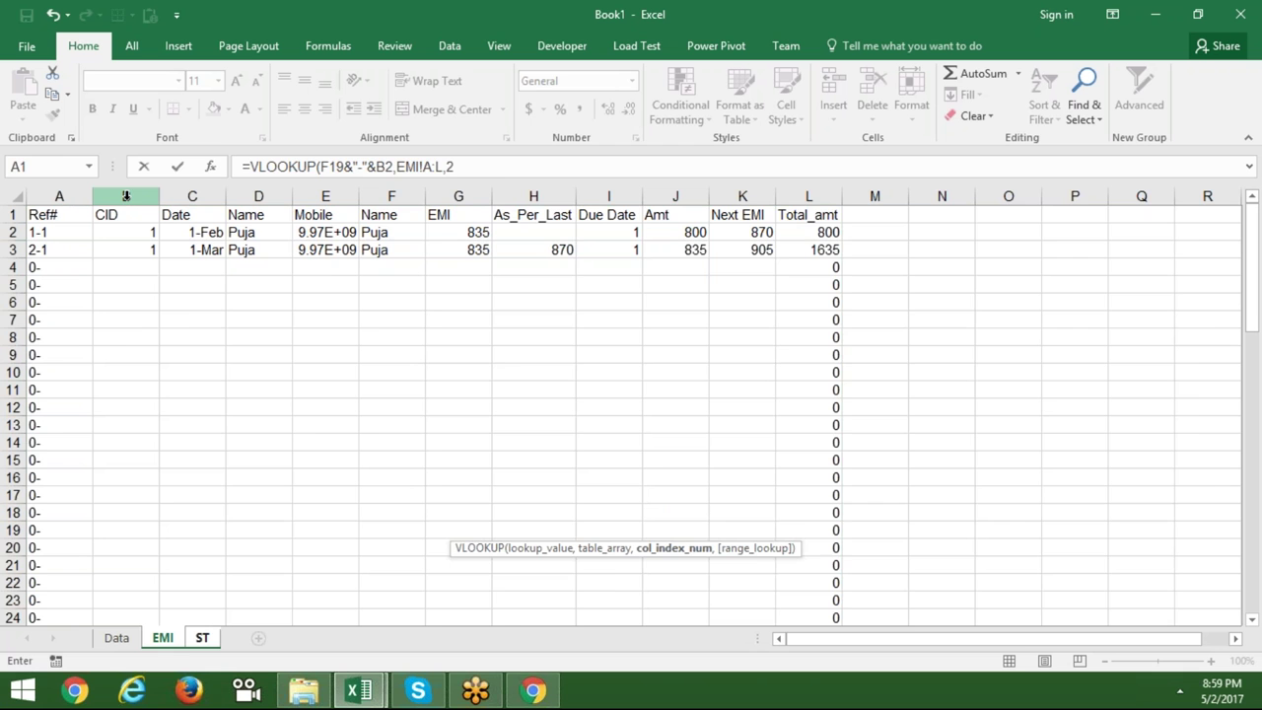
{"action": "type", "text": ",0"}
{"action": "key", "text": "Return"}
{"action": "key", "text": "Up"}
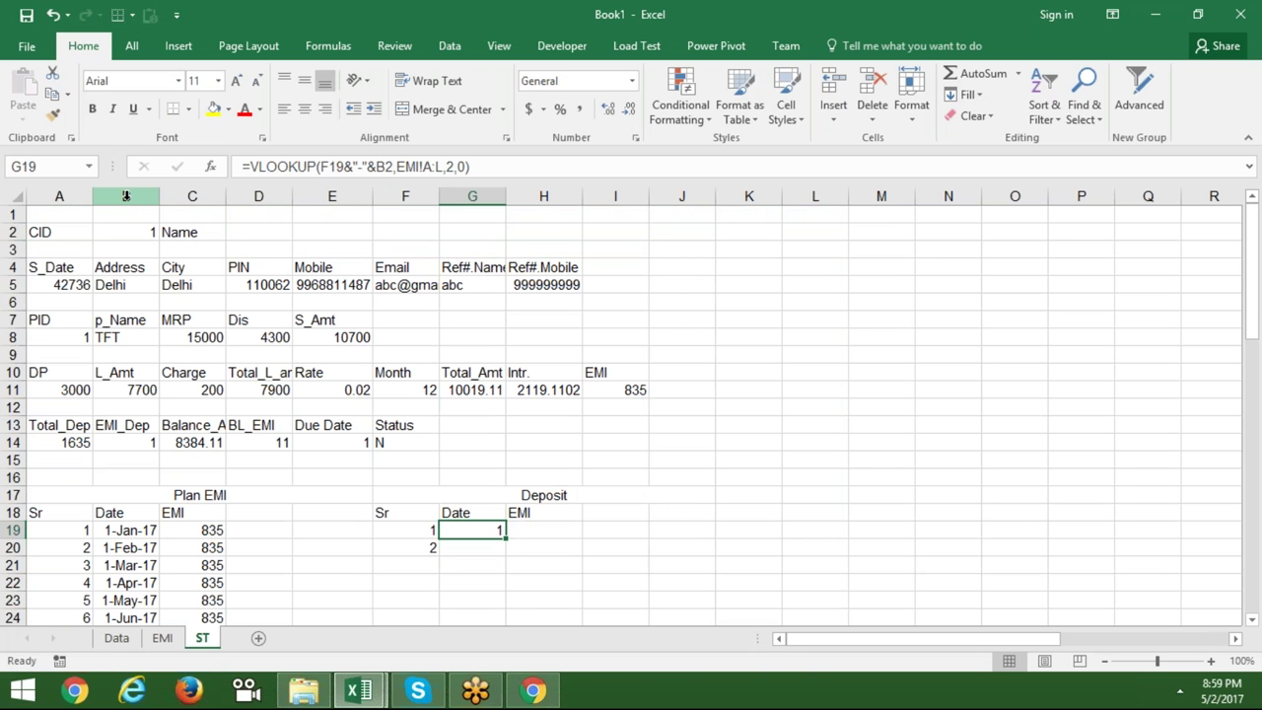
Step: Set G19's column index to 3 and make B2 absolute, returning date 42767
{"action": "left_click", "coordinate": [449, 168]}
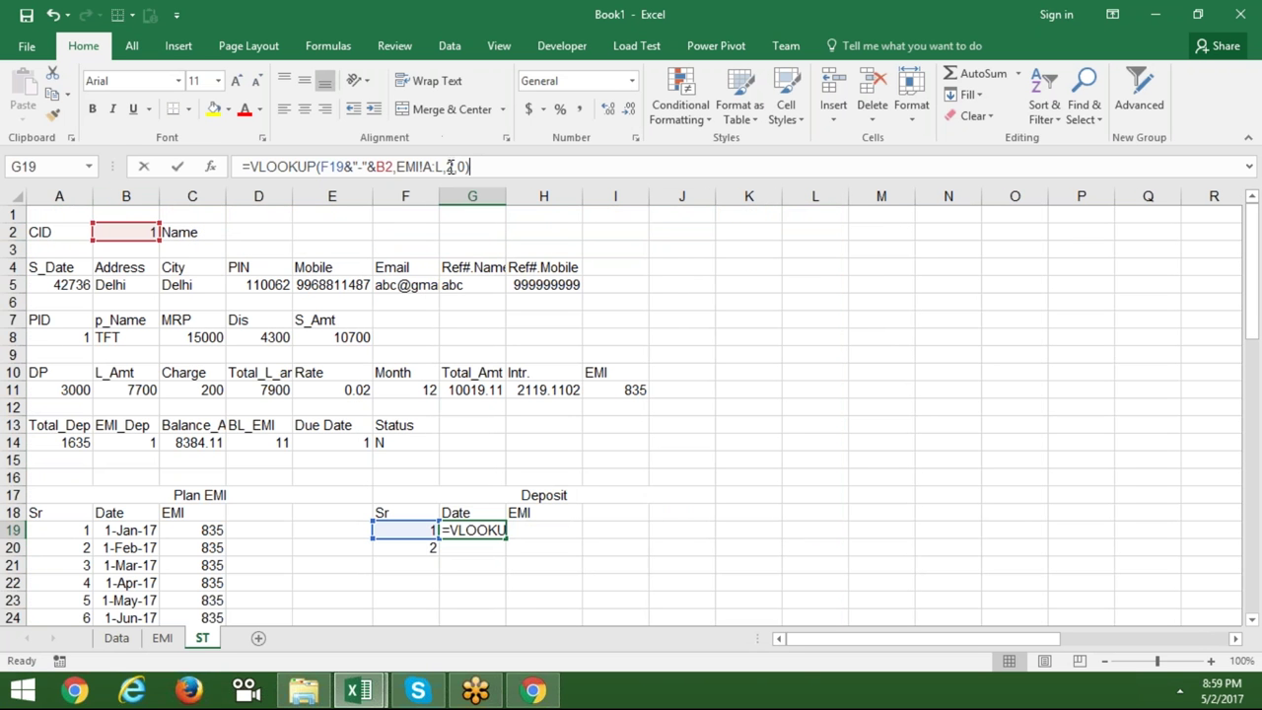
{"action": "type", "text": "3,"}
{"action": "key", "text": "Return"}
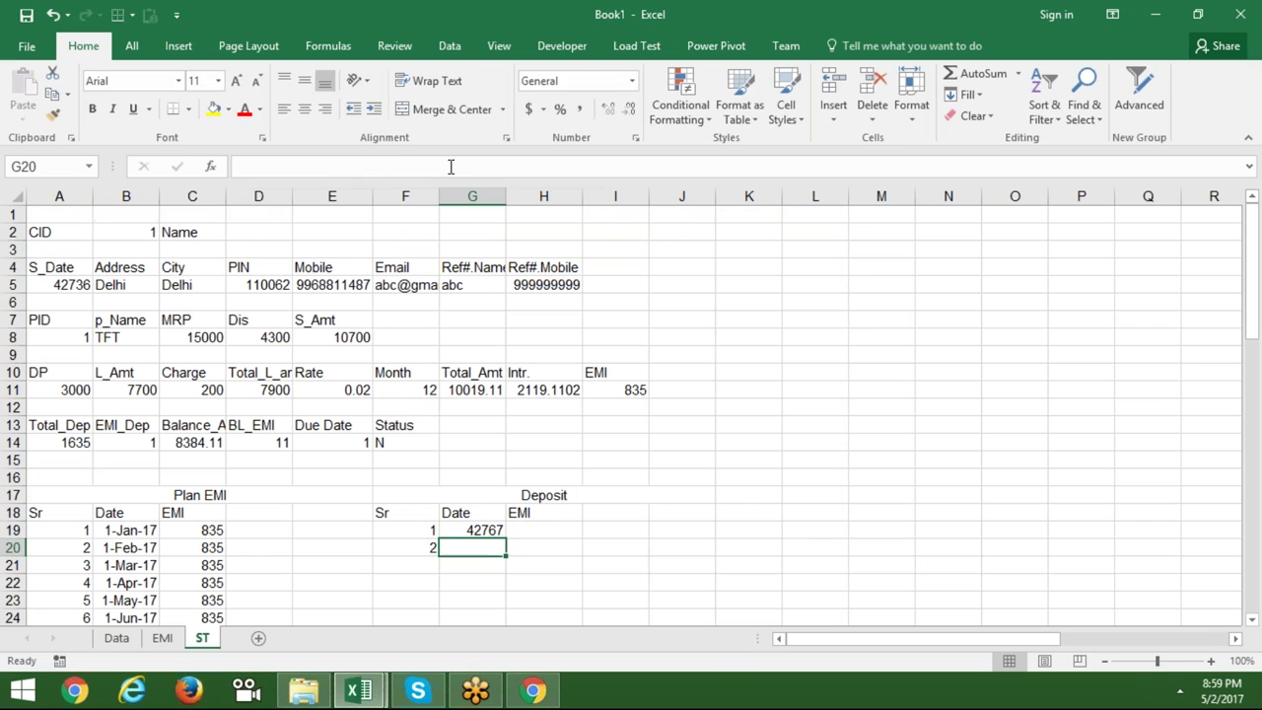
{"action": "key", "text": "Up"}
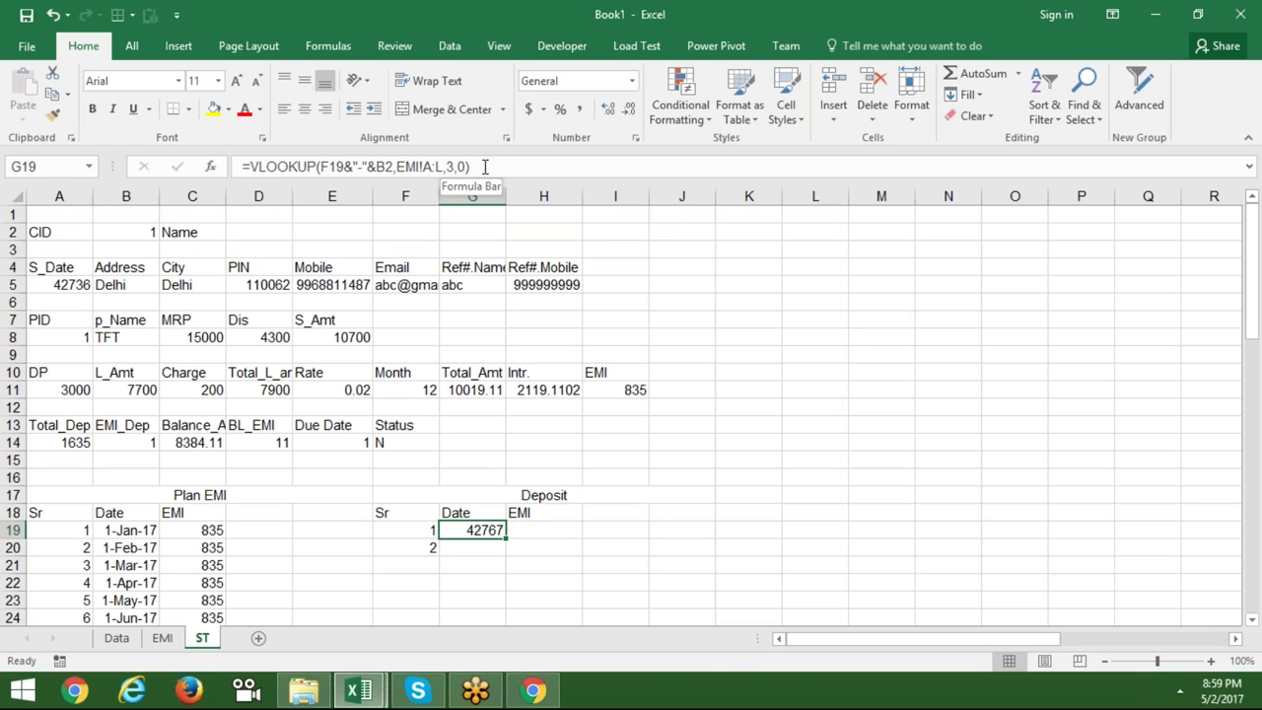
{"action": "left_click", "coordinate": [383, 167]}
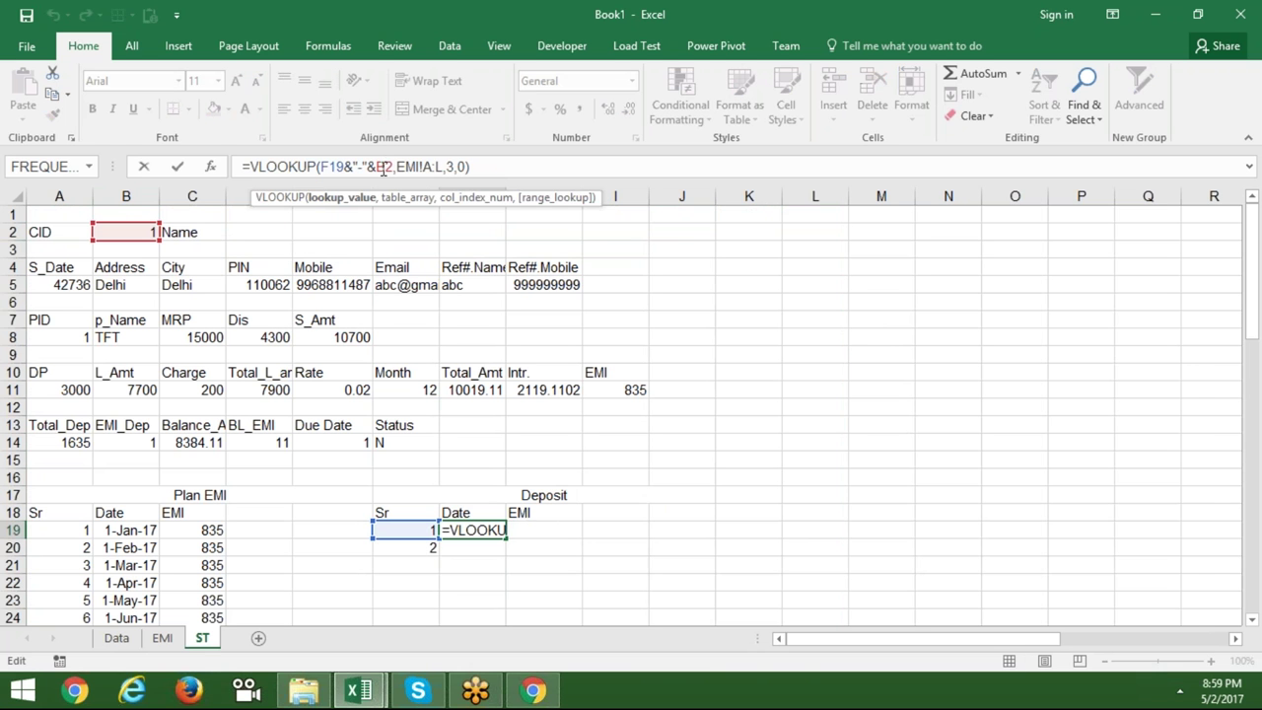
{"action": "key", "text": "F4"}
{"action": "key", "text": "ctrl+Return"}
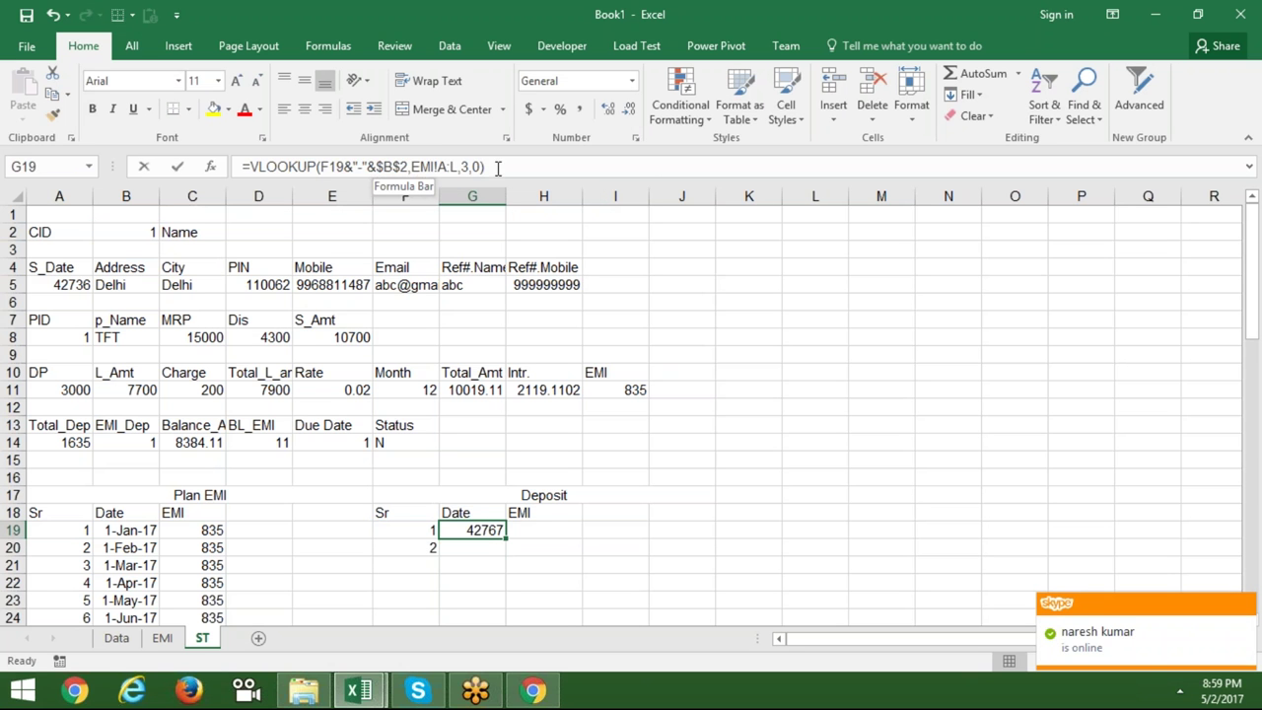
Step: Copy the lookup into H19 and change its column index to 10, returning amount 800
{"action": "triple_click", "coordinate": [404, 167]}
{"action": "key", "text": "Escape"}
{"action": "left_click", "coordinate": [543, 529]}
{"action": "key", "text": "ctrl+v"}
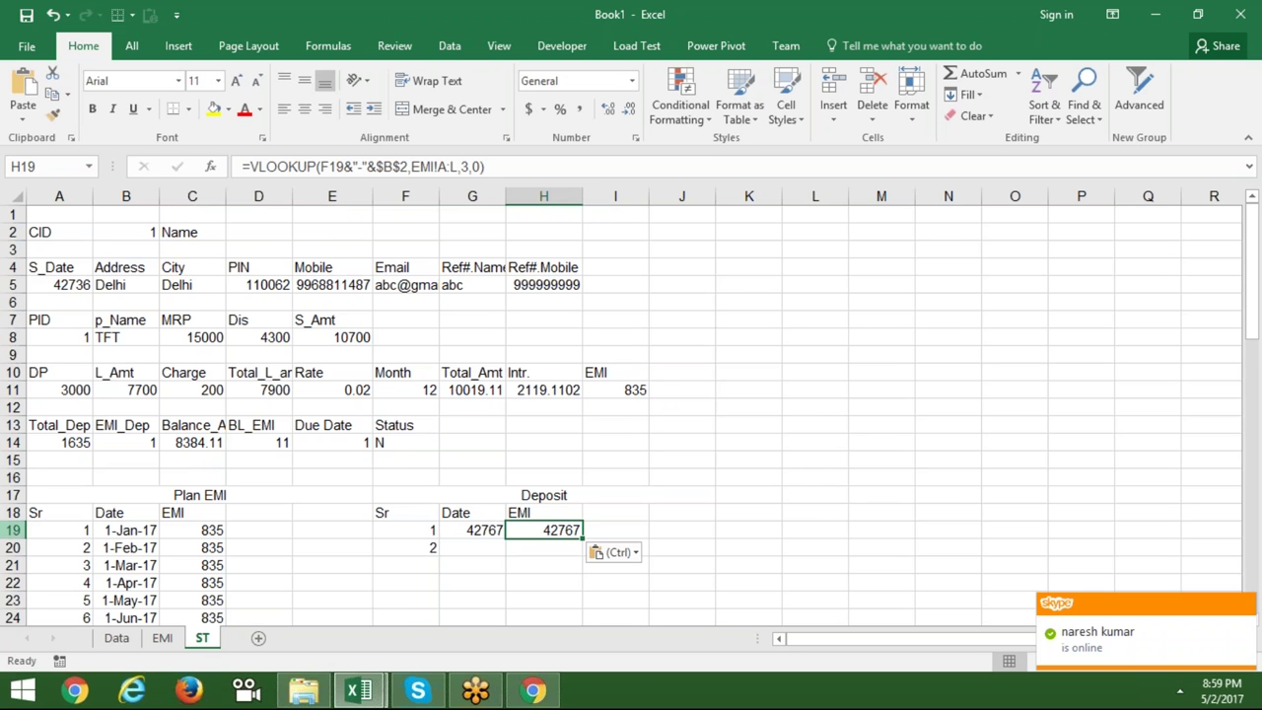
{"action": "left_click", "coordinate": [164, 639]}
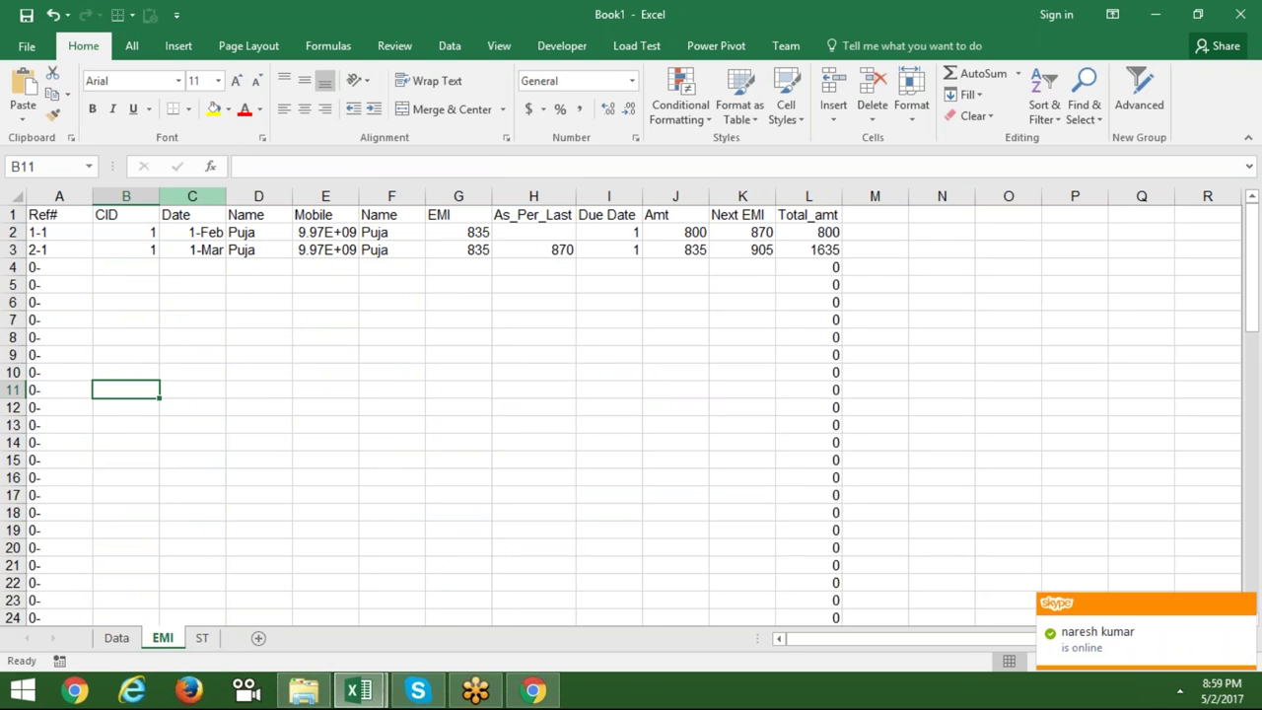
{"action": "left_click", "coordinate": [193, 233]}
{"action": "key", "text": "Right"}
{"action": "key", "text": "Right"}
{"action": "key", "text": "Right"}
{"action": "key", "text": "Right"}
{"action": "key", "text": "Right"}
{"action": "key", "text": "Right"}
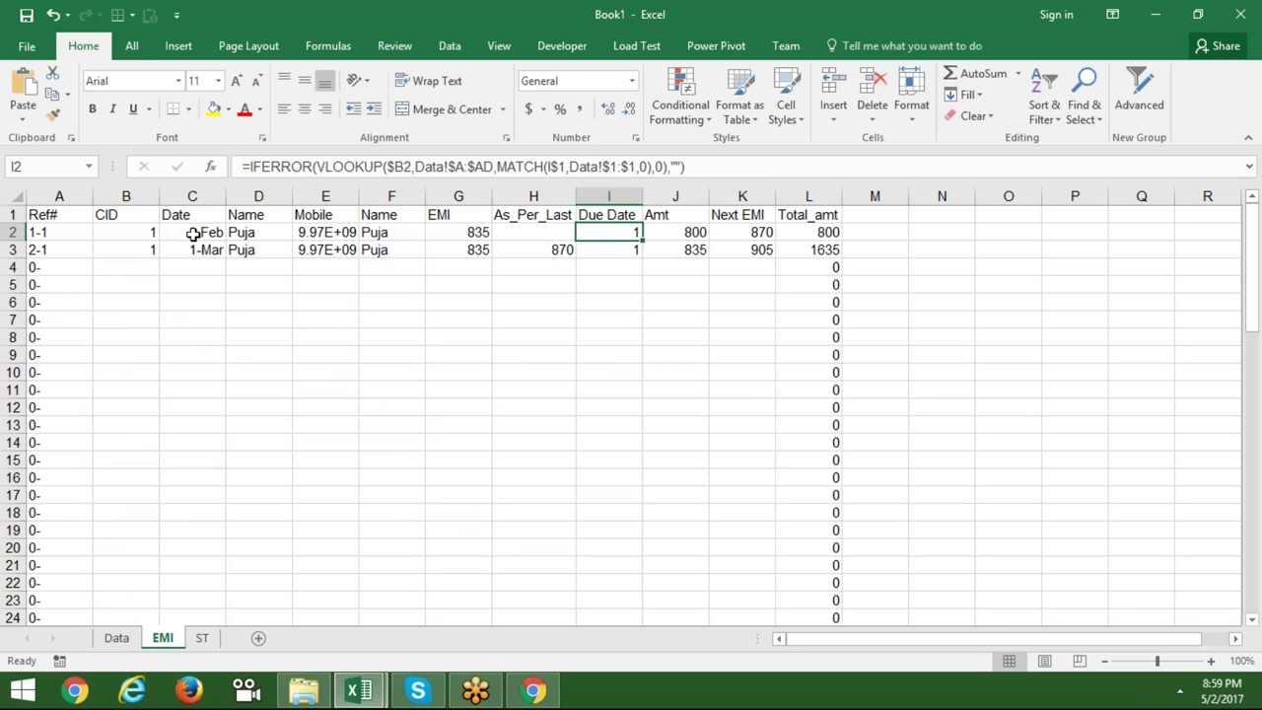
{"action": "key", "text": "Right"}
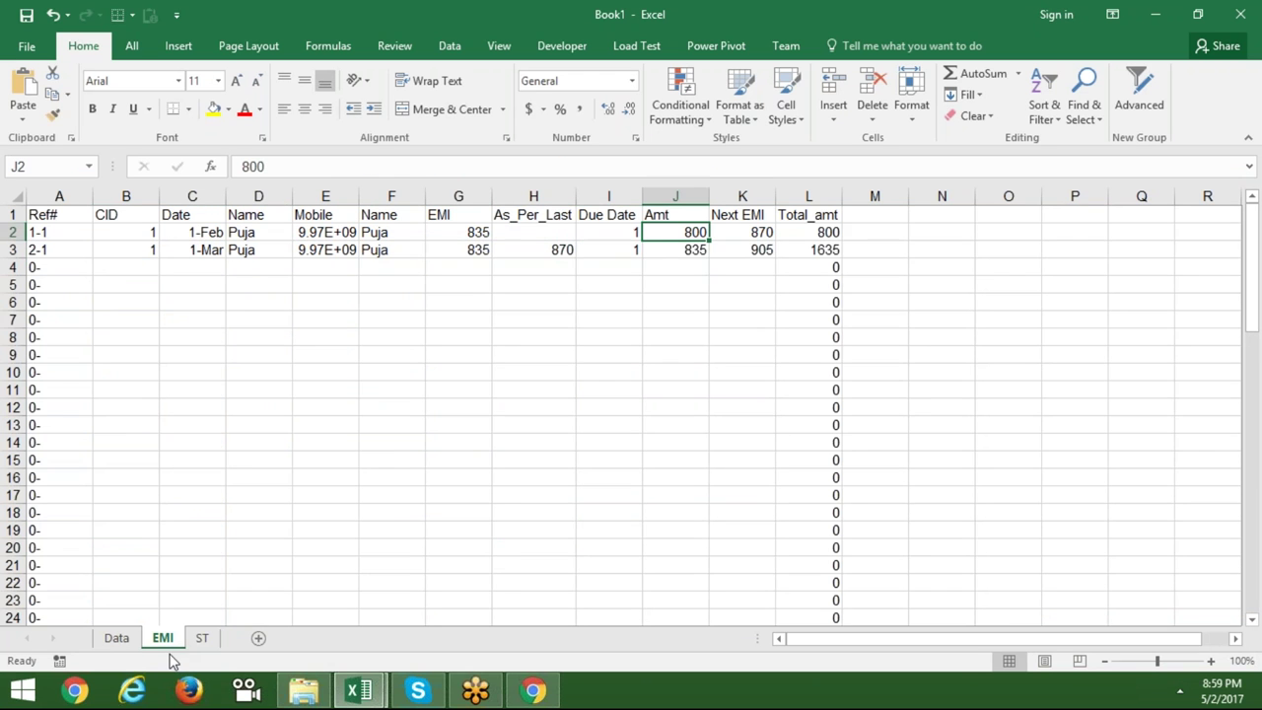
{"action": "left_click", "coordinate": [202, 639]}
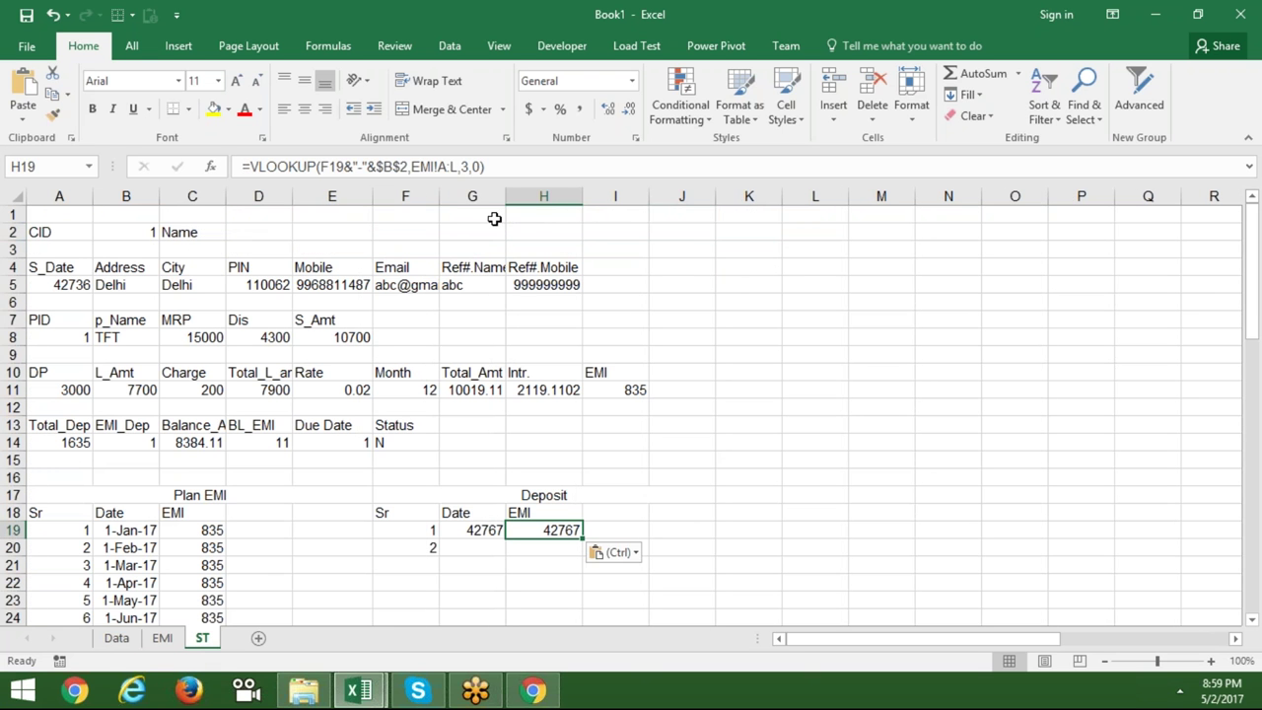
{"action": "left_click", "coordinate": [470, 167]}
{"action": "key", "text": "BackSpace"}
{"action": "type", "text": "10"}
{"action": "key", "text": "Return"}
Step: Return to G19 and open its formula for editing
{"action": "key", "text": "Up"}
{"action": "key", "text": "Left"}
{"action": "key", "text": "shift+Right"}
{"action": "key", "text": "shift+Down"}
{"action": "key", "text": "Up"}
{"action": "key", "text": "Down"}
{"action": "left_click", "coordinate": [247, 167]}
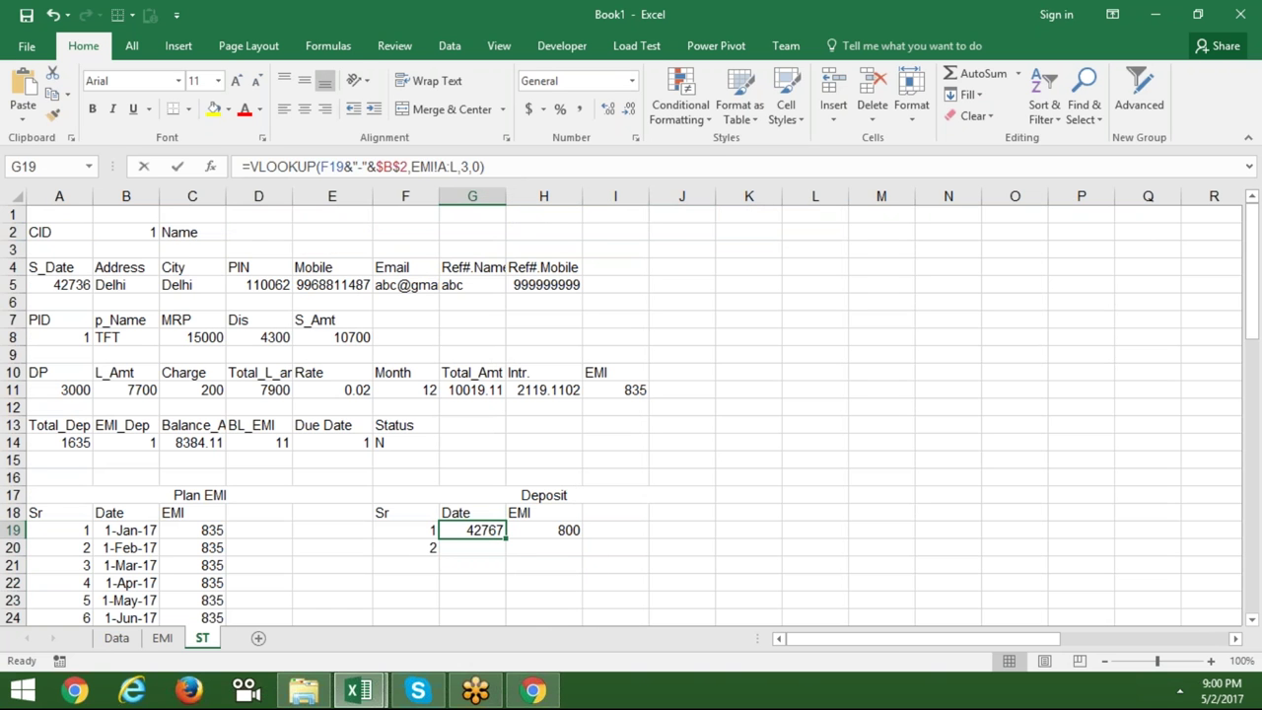
Step: Wrap G19's date lookup in IFERROR with a blank fallback, undoing the accidental fill into H19
{"action": "type", "text": "IF"}
{"action": "key", "text": "Down"}
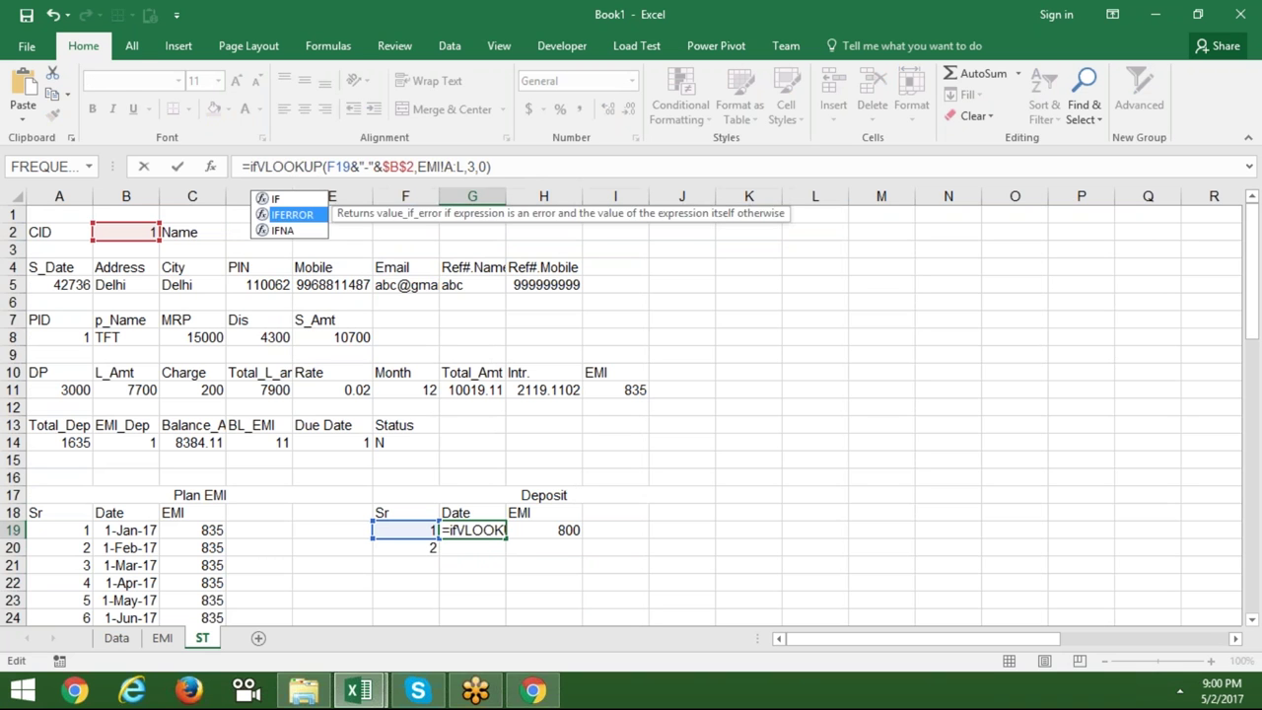
{"action": "key", "text": "Tab"}
{"action": "left_click", "coordinate": [578, 166]}
{"action": "type", "text": ","}
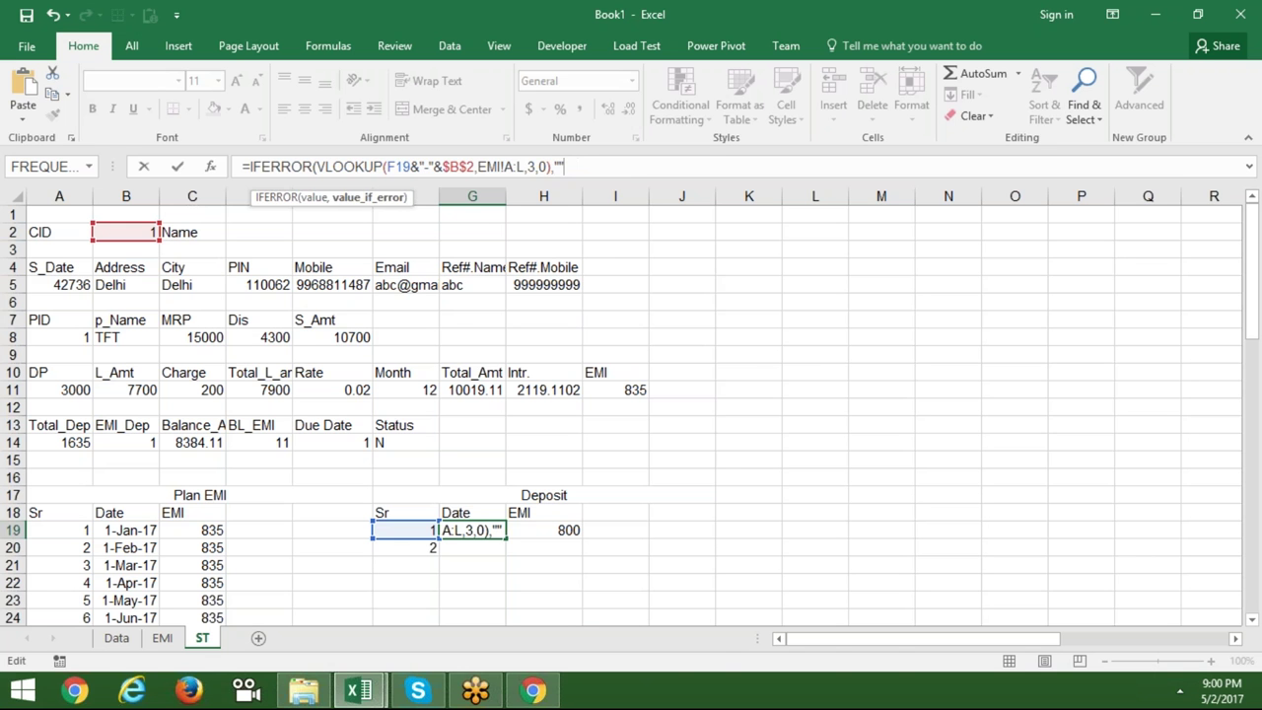
{"action": "key", "text": "Return"}
{"action": "key", "text": "Return"}
{"action": "left_click_drag", "start_coordinate": [473, 530], "coordinate": [582, 532]}
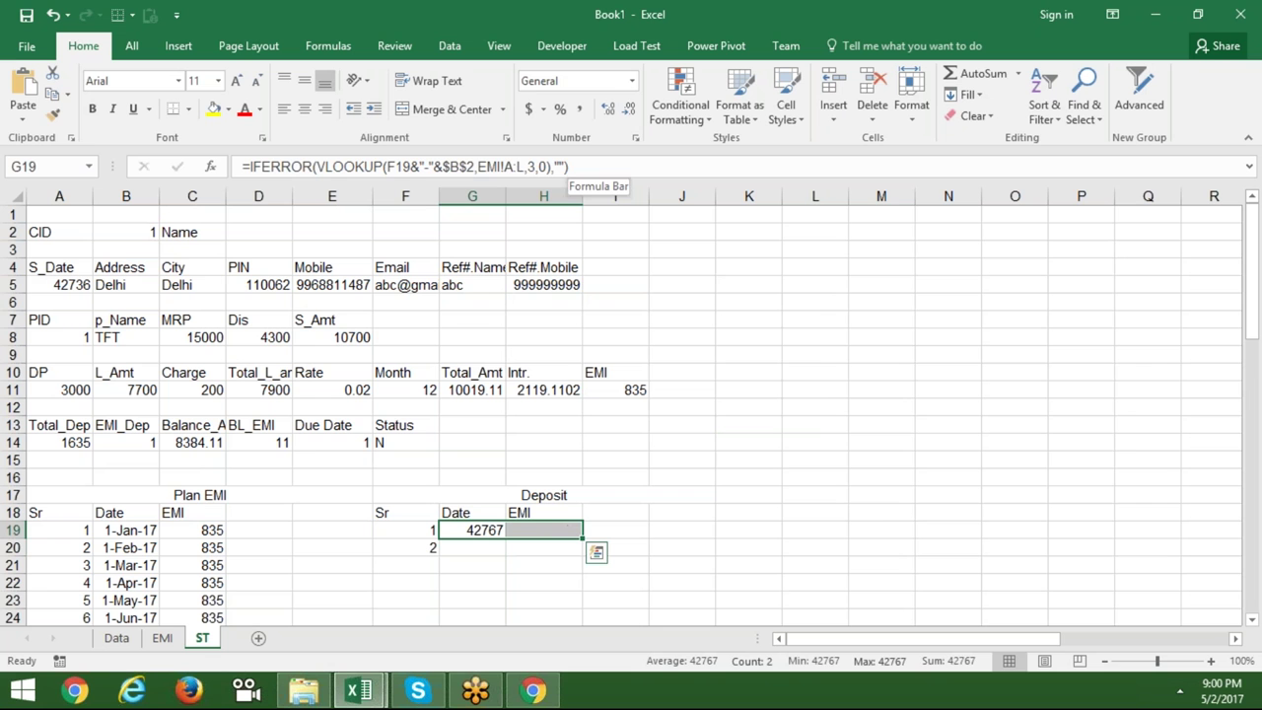
{"action": "key", "text": "ctrl+z"}
Step: Wrap H19's amount lookup in IFERROR with a blank fallback too
{"action": "left_click", "coordinate": [543, 530]}
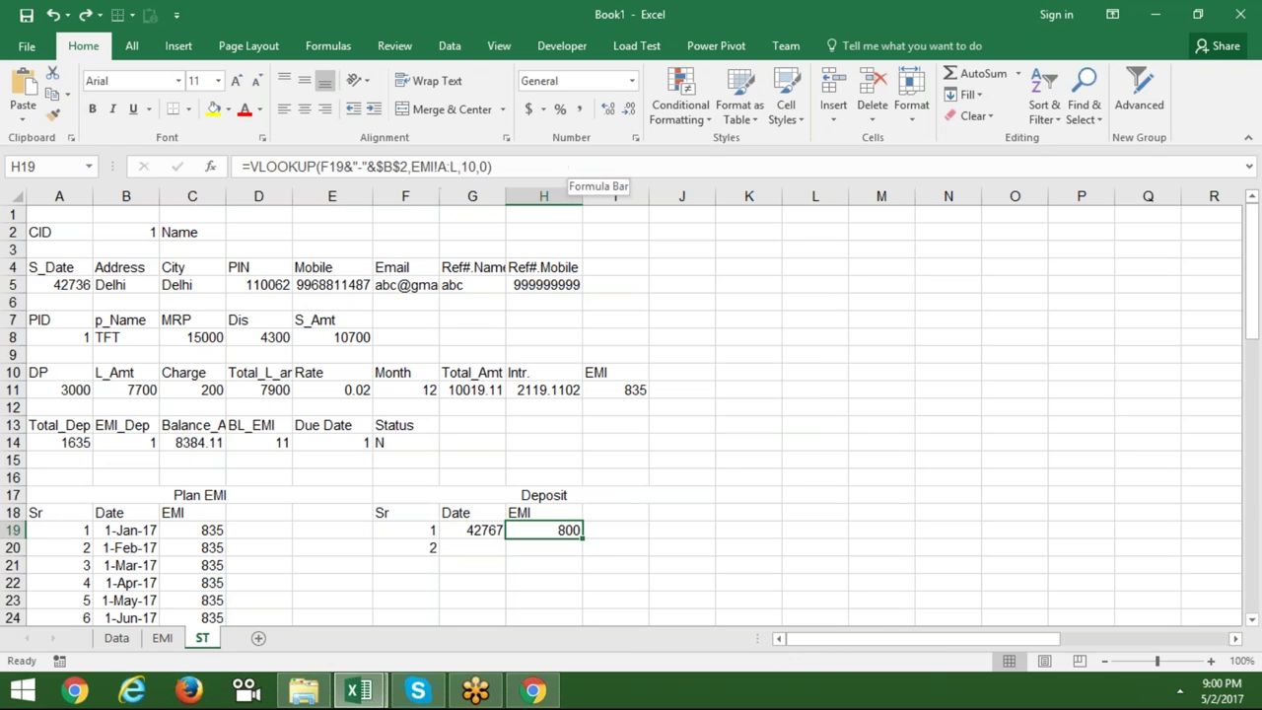
{"action": "left_click", "coordinate": [255, 166]}
{"action": "type", "text": "if"}
{"action": "key", "text": "Down"}
{"action": "key", "text": "Tab"}
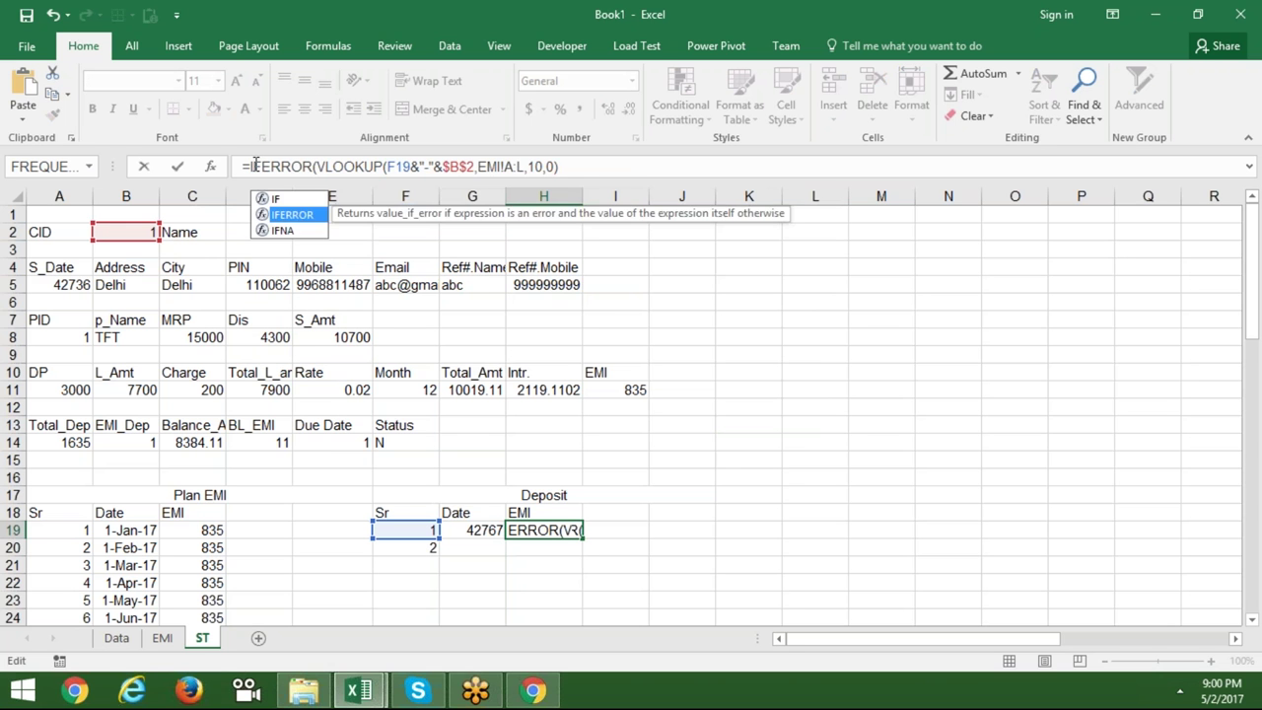
{"action": "left_click", "coordinate": [580, 165]}
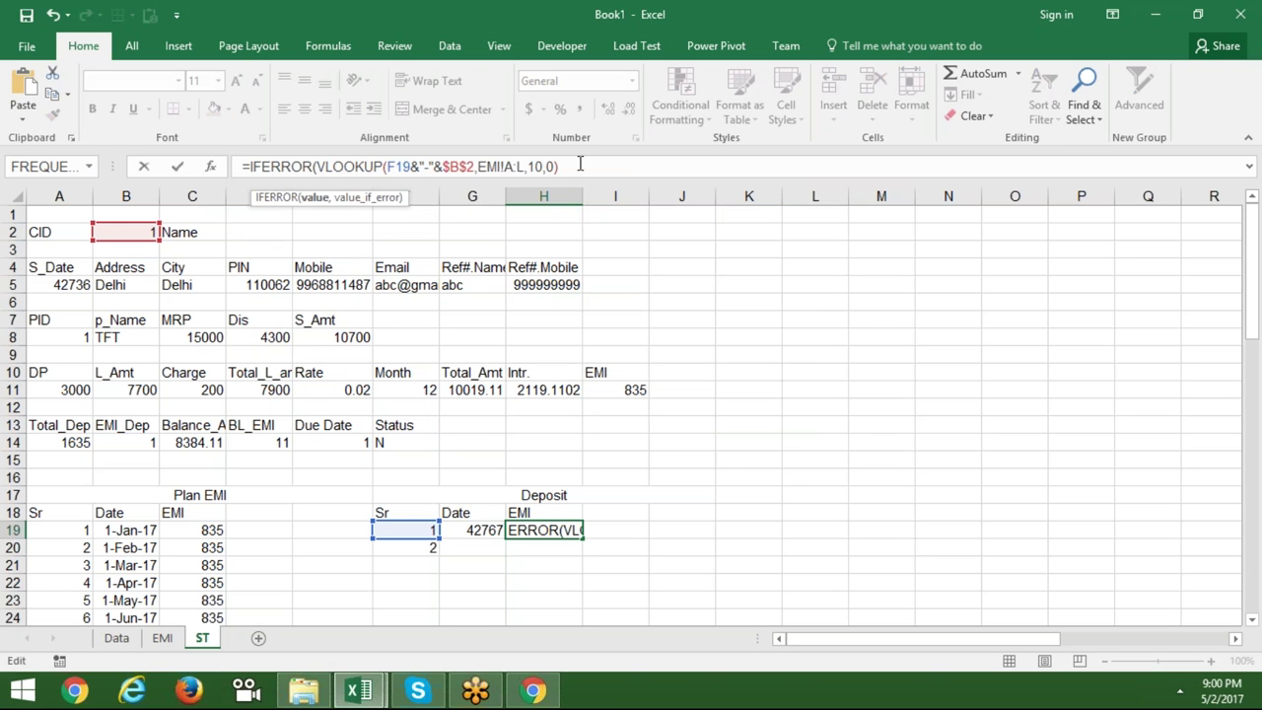
{"action": "type", "text": ","}
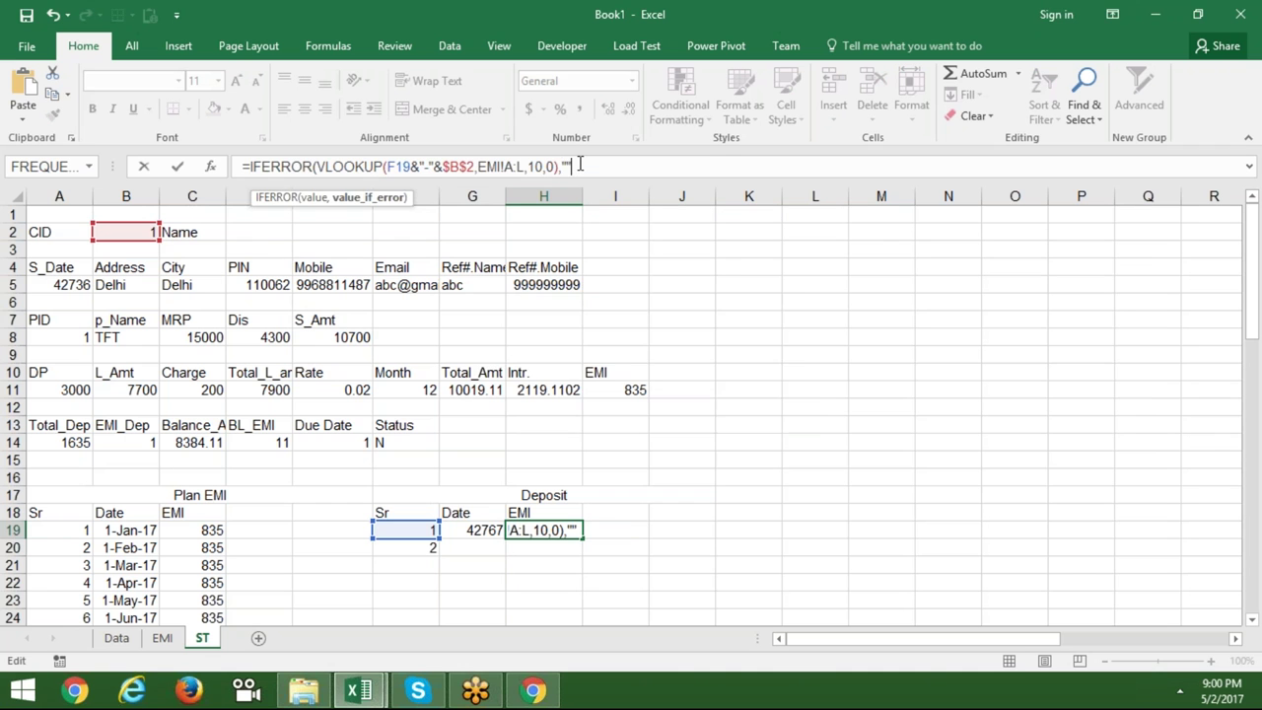
{"action": "key", "text": "Return"}
{"action": "key", "text": "Return"}
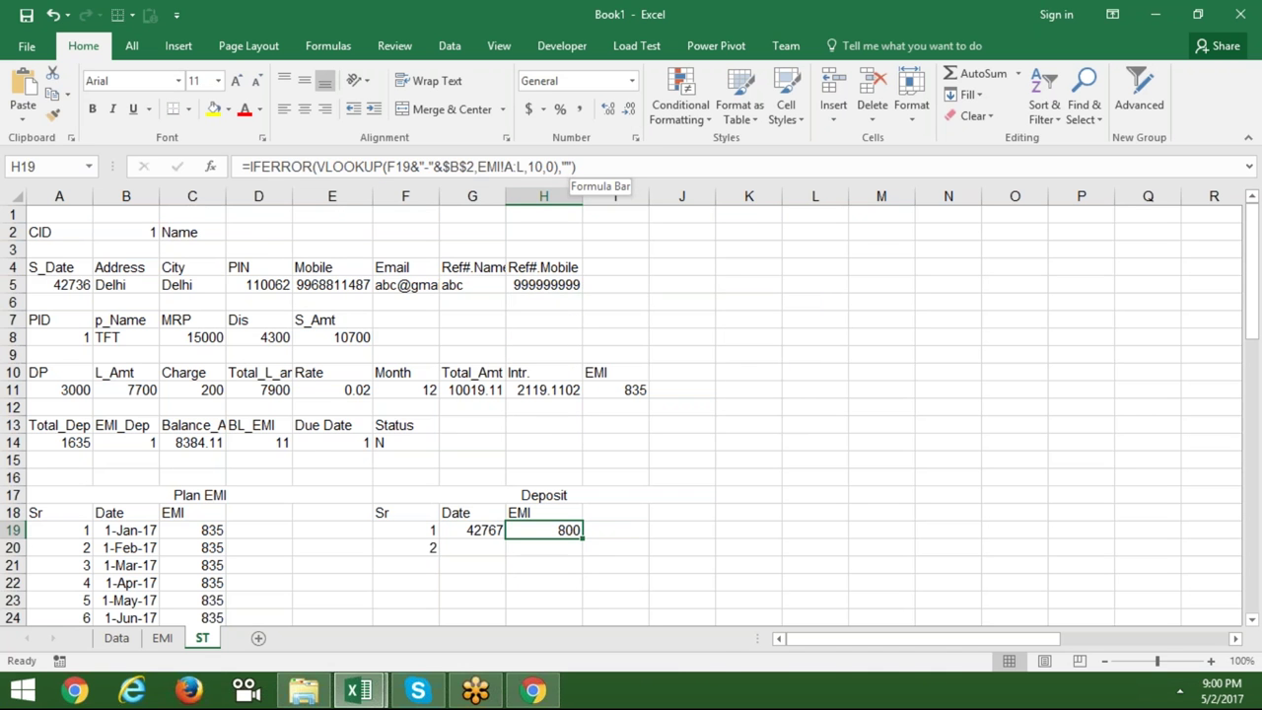
{"action": "left_click_drag", "start_coordinate": [473, 531], "coordinate": [553, 623]}
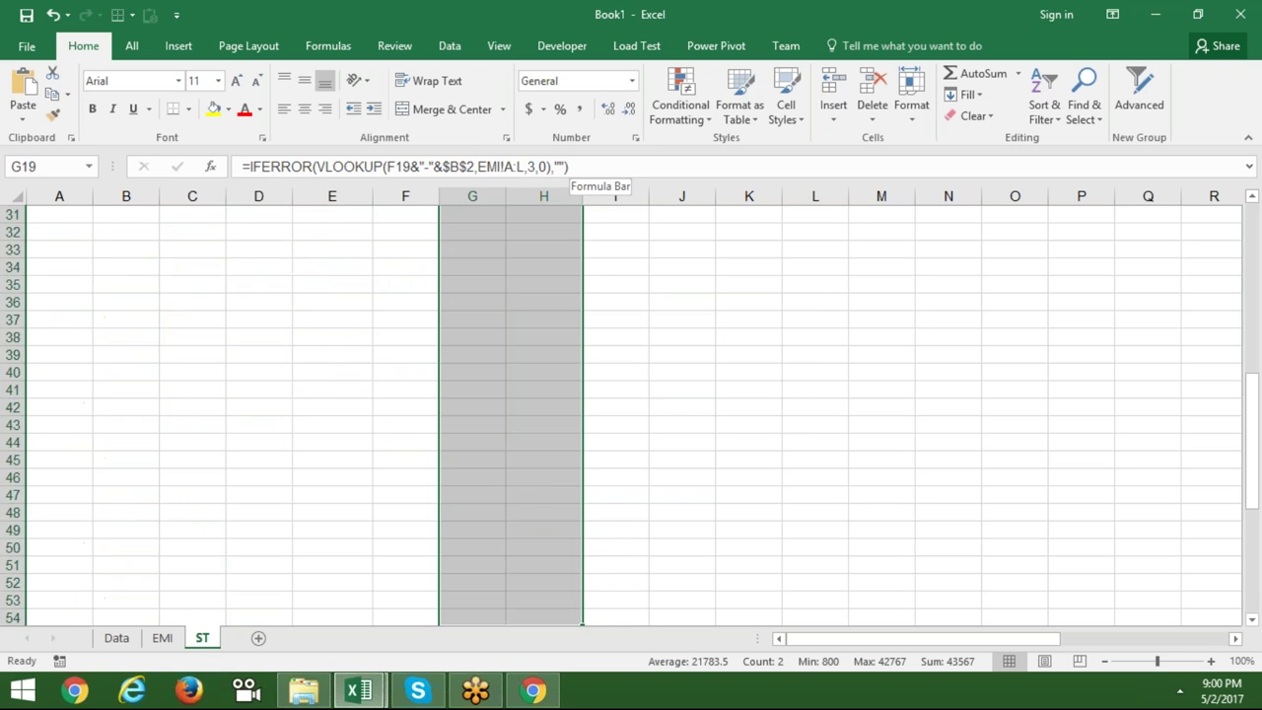
Step: Paste the Deposit lookups into the rows below, showing the second entry (2, 835)
{"action": "left_click", "coordinate": [596, 613]}
{"action": "left_click", "coordinate": [596, 614]}
{"action": "key", "text": "ctrl+q"}
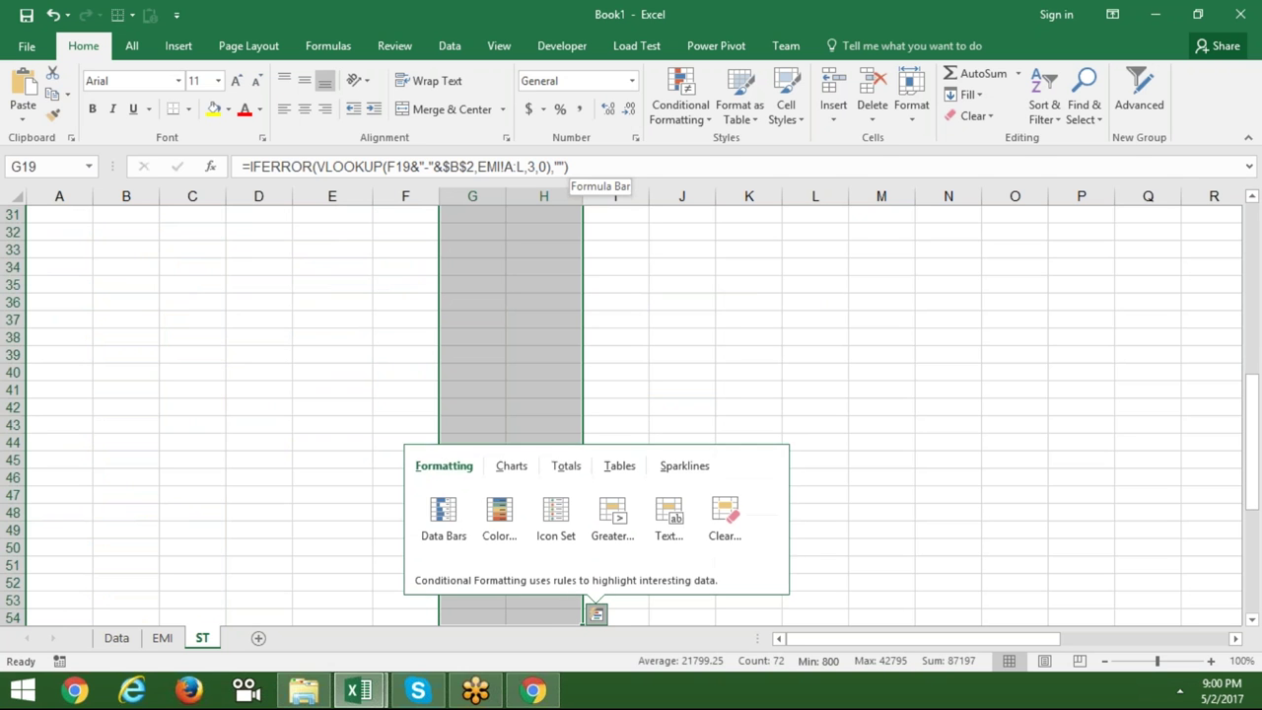
{"action": "key", "text": "Escape"}
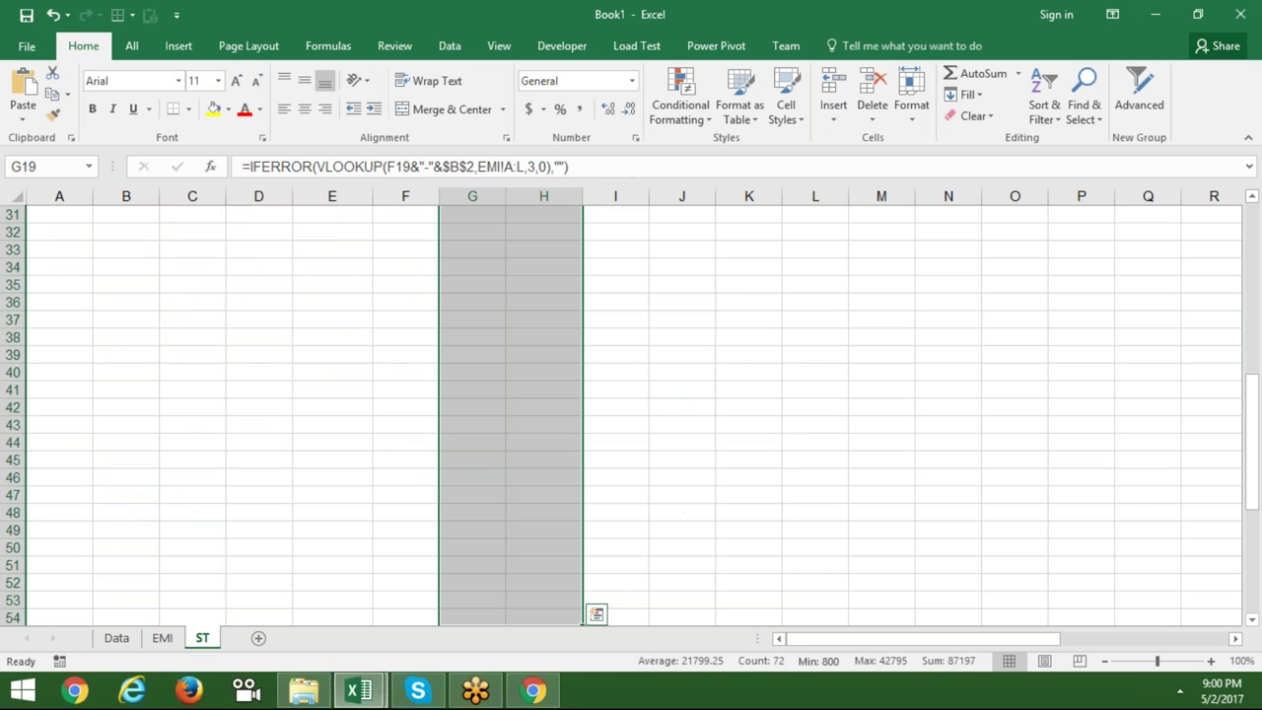
{"action": "left_click", "coordinate": [541, 325]}
{"action": "key", "text": "ctrl+Up"}
{"action": "key", "text": "ctrl+Up"}
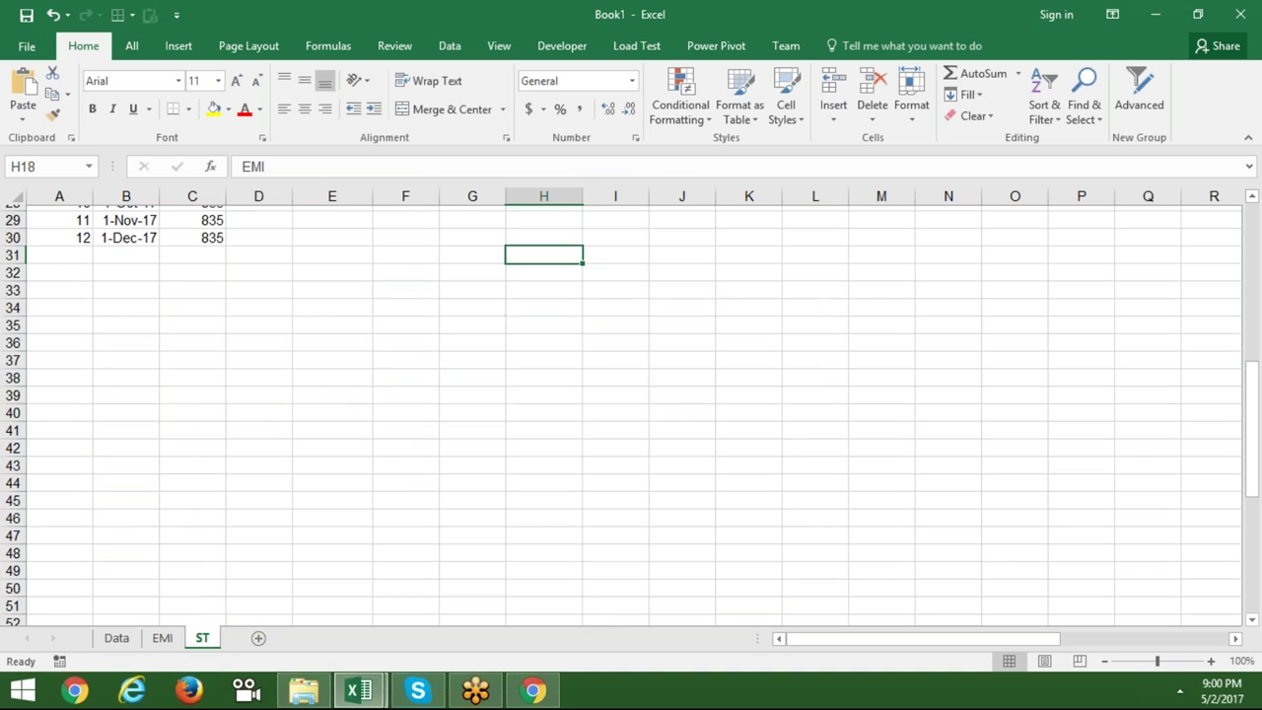
{"action": "key", "text": "ctrl+Up"}
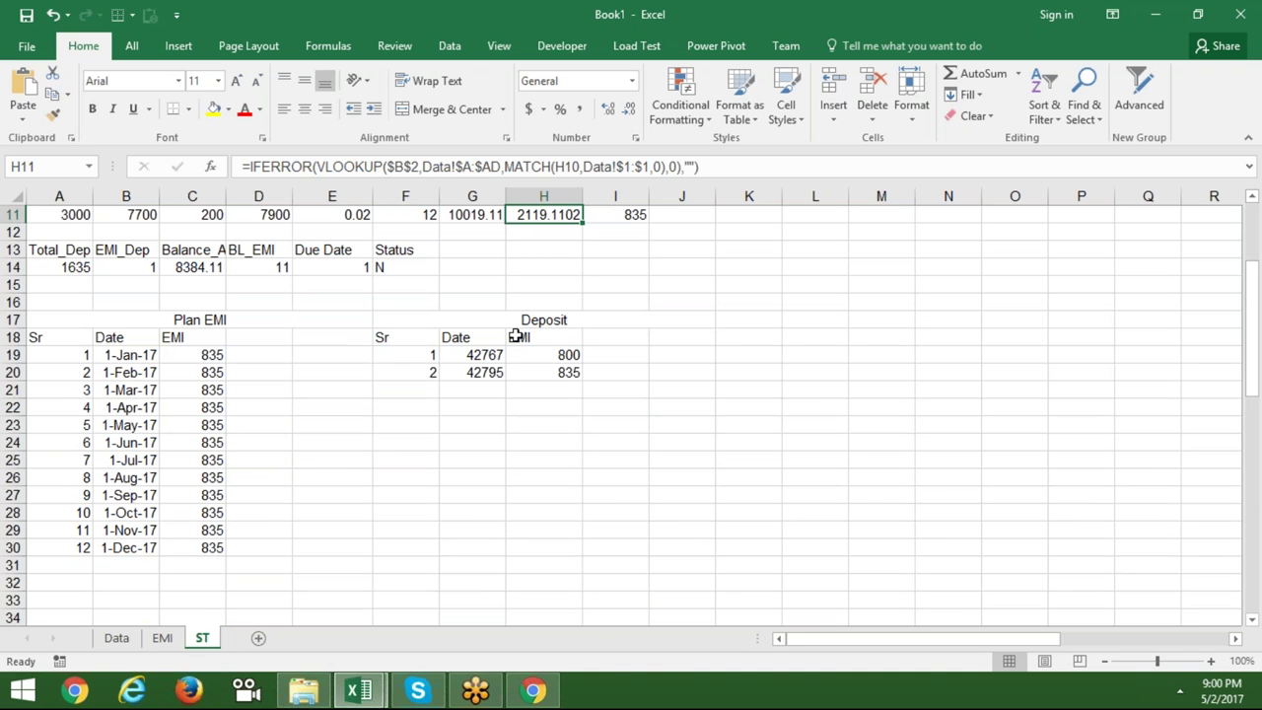
{"action": "left_click", "coordinate": [64, 583]}
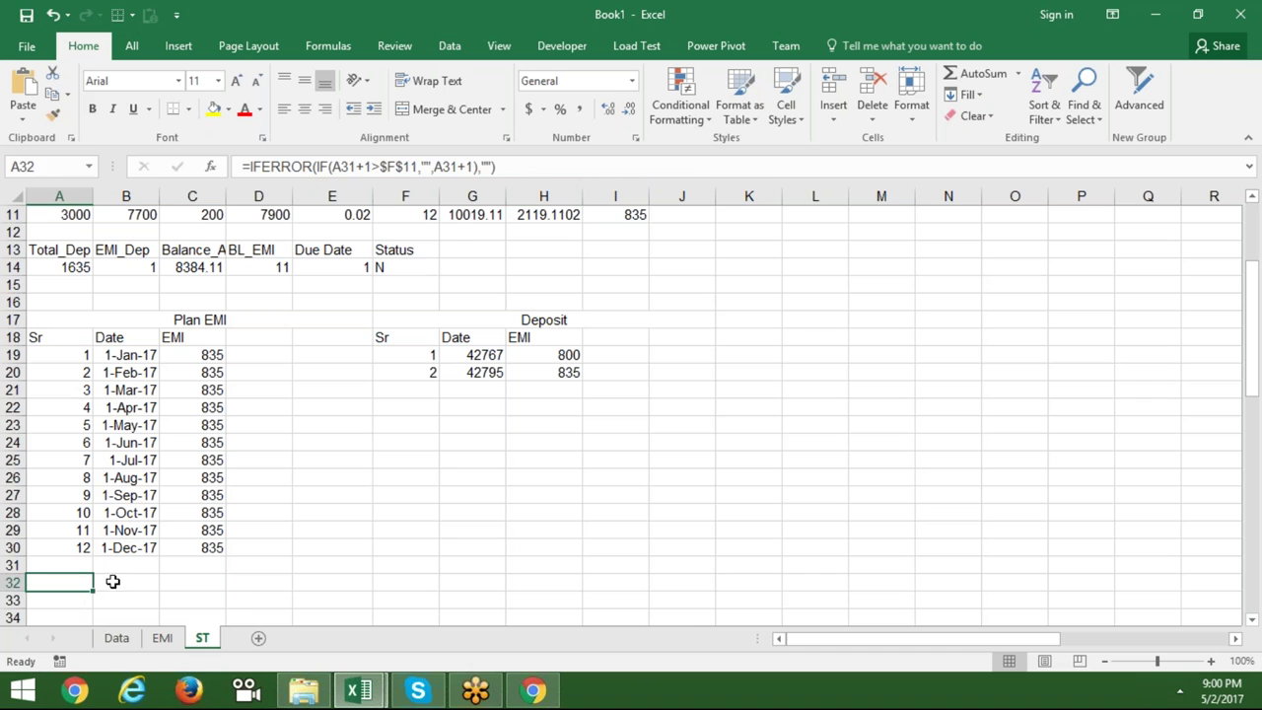
{"action": "left_click_drag", "start_coordinate": [113, 582], "coordinate": [194, 577]}
{"action": "left_click_drag", "start_coordinate": [430, 408], "coordinate": [629, 401]}
{"action": "key", "text": "ctrl+v"}
Step: Format the Deposit dates from G19 down as d-mmm-yy, e.g. 1-Feb-17
{"action": "left_click", "coordinate": [472, 356]}
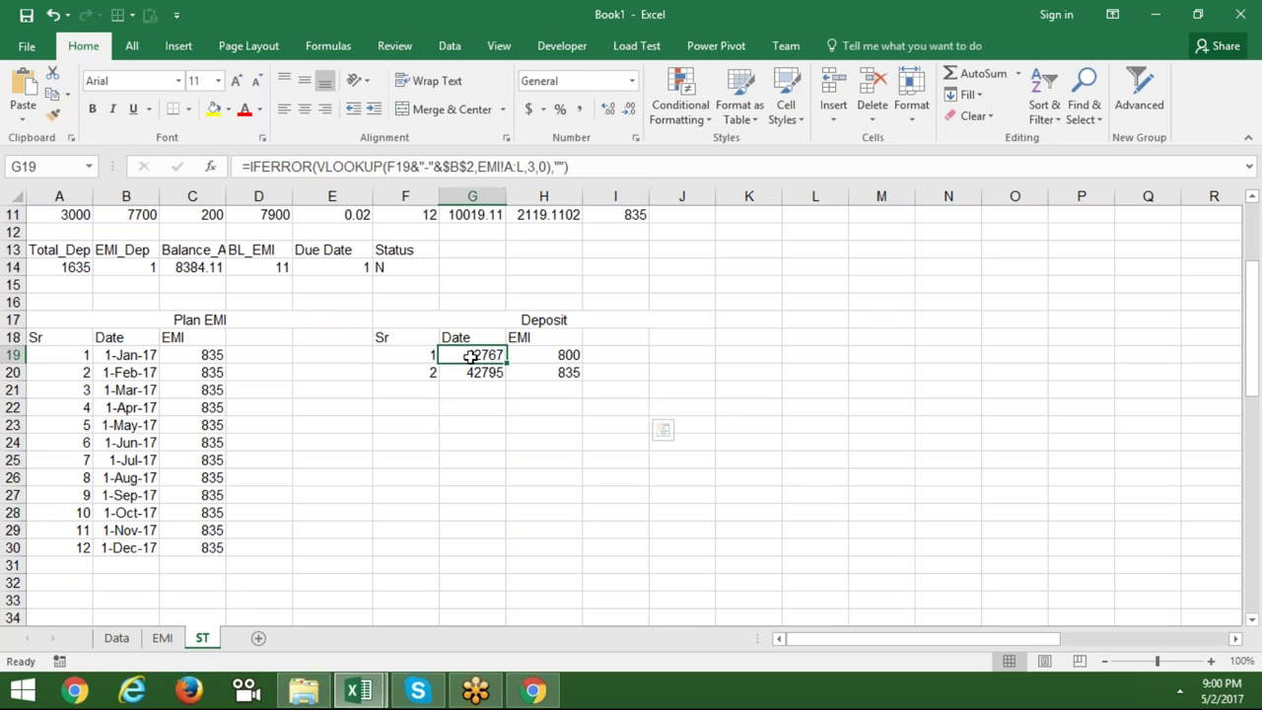
{"action": "key", "text": "ctrl+shift+Down"}
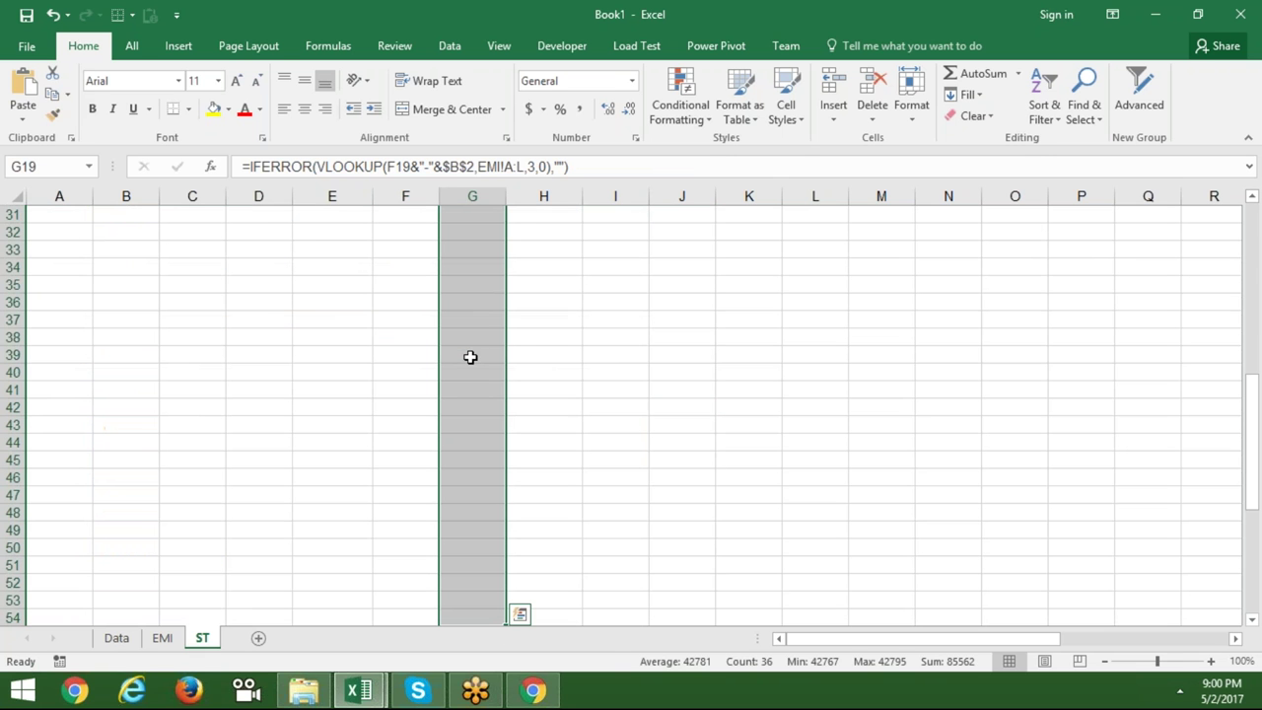
{"action": "key", "text": "ctrl+shift+3"}
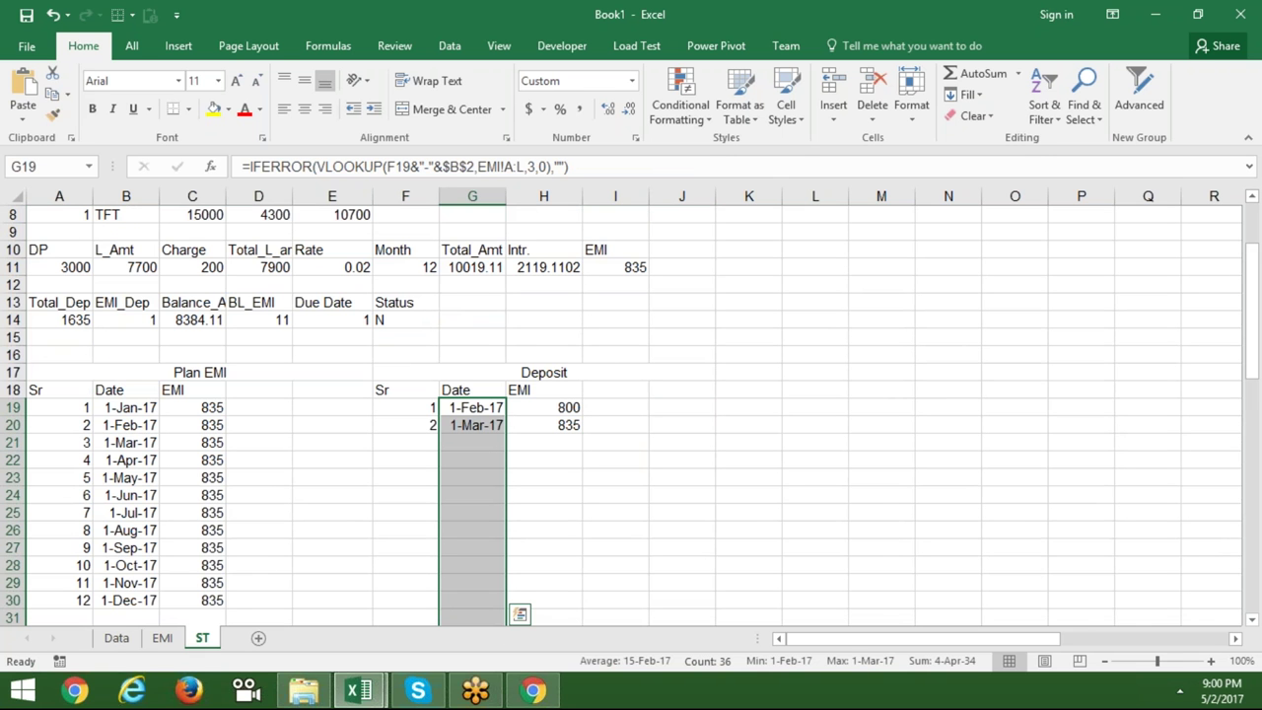
{"action": "key", "text": "Up"}
{"action": "key", "text": "Up"}
{"action": "key", "text": "Up"}
{"action": "key", "text": "Up"}
{"action": "key", "text": "Up"}
{"action": "key", "text": "Up"}
{"action": "key", "text": "Up"}
{"action": "key", "text": "Up"}
{"action": "key", "text": "Down"}
{"action": "key", "text": "Down"}
{"action": "key", "text": "Down"}
{"action": "key", "text": "Down"}
{"action": "key", "text": "Down"}
{"action": "key", "text": "Down"}
{"action": "key", "text": "Down"}
{"action": "key", "text": "Down"}
{"action": "key", "text": "Down"}
{"action": "key", "text": "Down"}
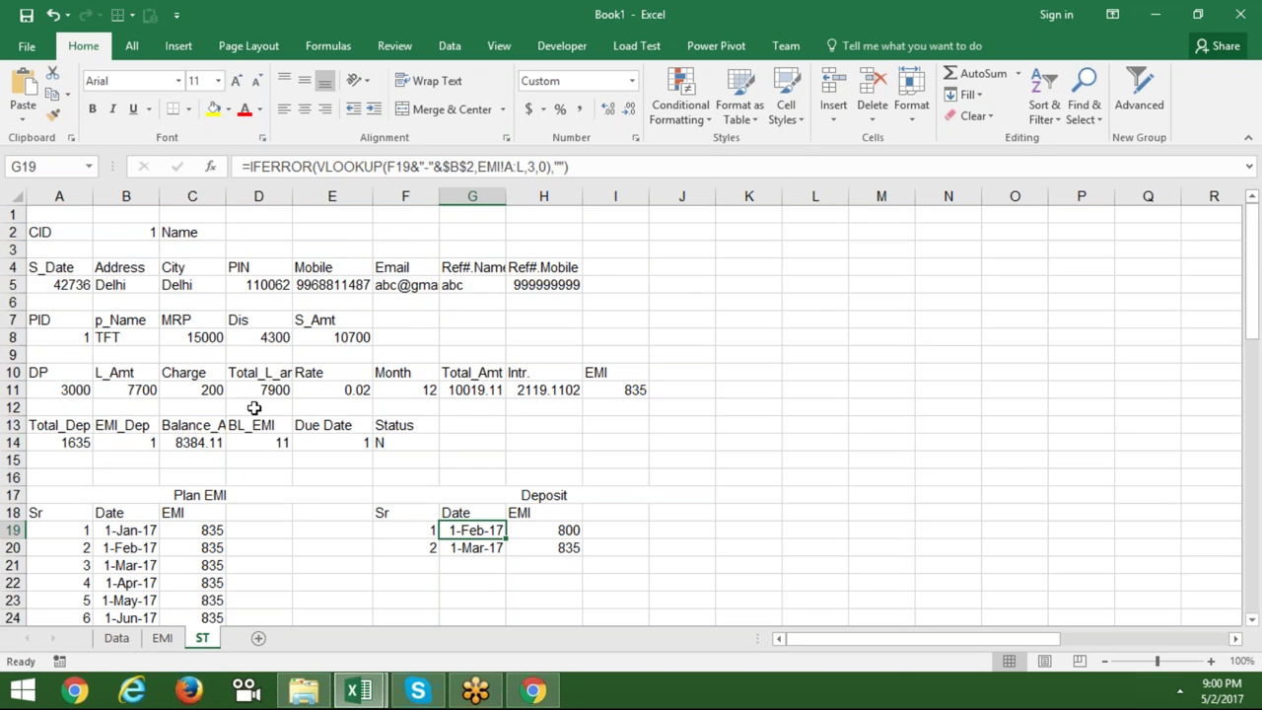
Step: Inspect the existing Plan EMI and Deposit date formulas in B19 and B20
{"action": "left_click", "coordinate": [128, 528]}
{"action": "left_click", "coordinate": [483, 525]}
{"action": "left_click", "coordinate": [128, 547]}
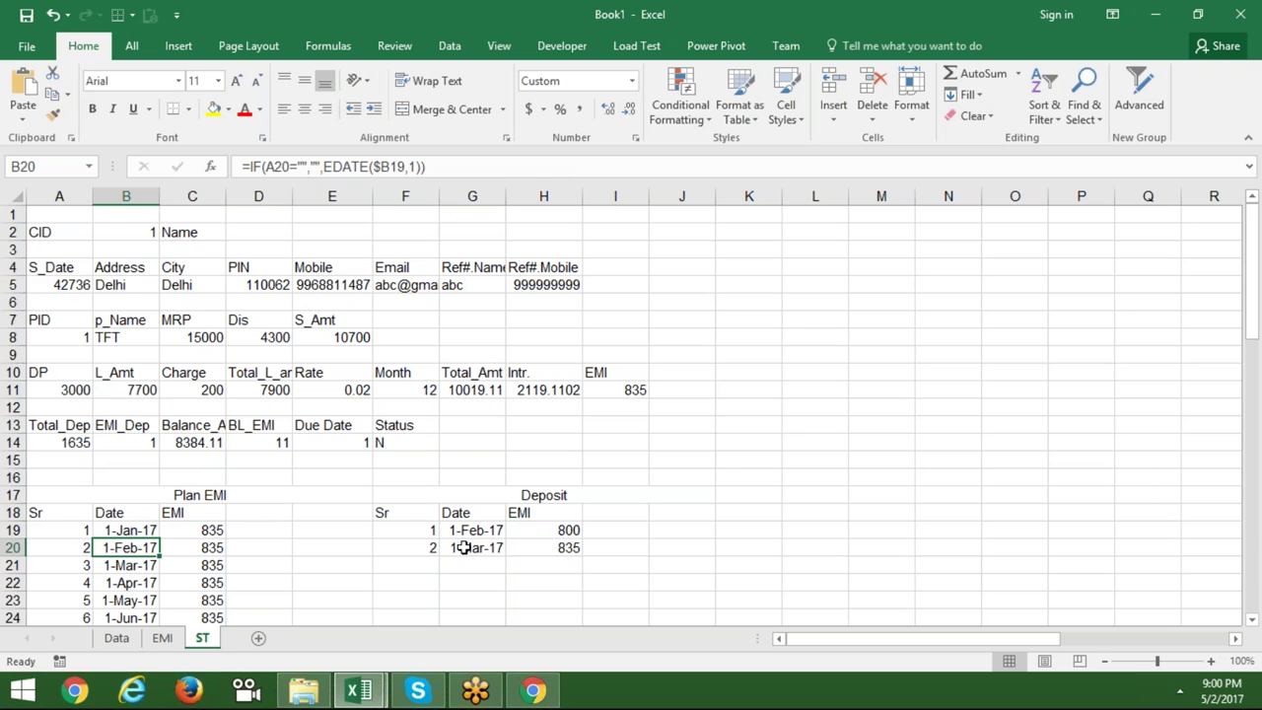
{"action": "left_click", "coordinate": [475, 547]}
{"action": "left_click", "coordinate": [106, 529]}
{"action": "left_click", "coordinate": [114, 543]}
Step: Enter =EDATE(A5,1) in B19 so the Plan EMI dates begin 1-Feb-17
{"action": "left_click", "coordinate": [119, 531]}
{"action": "type", "text": "=e"}
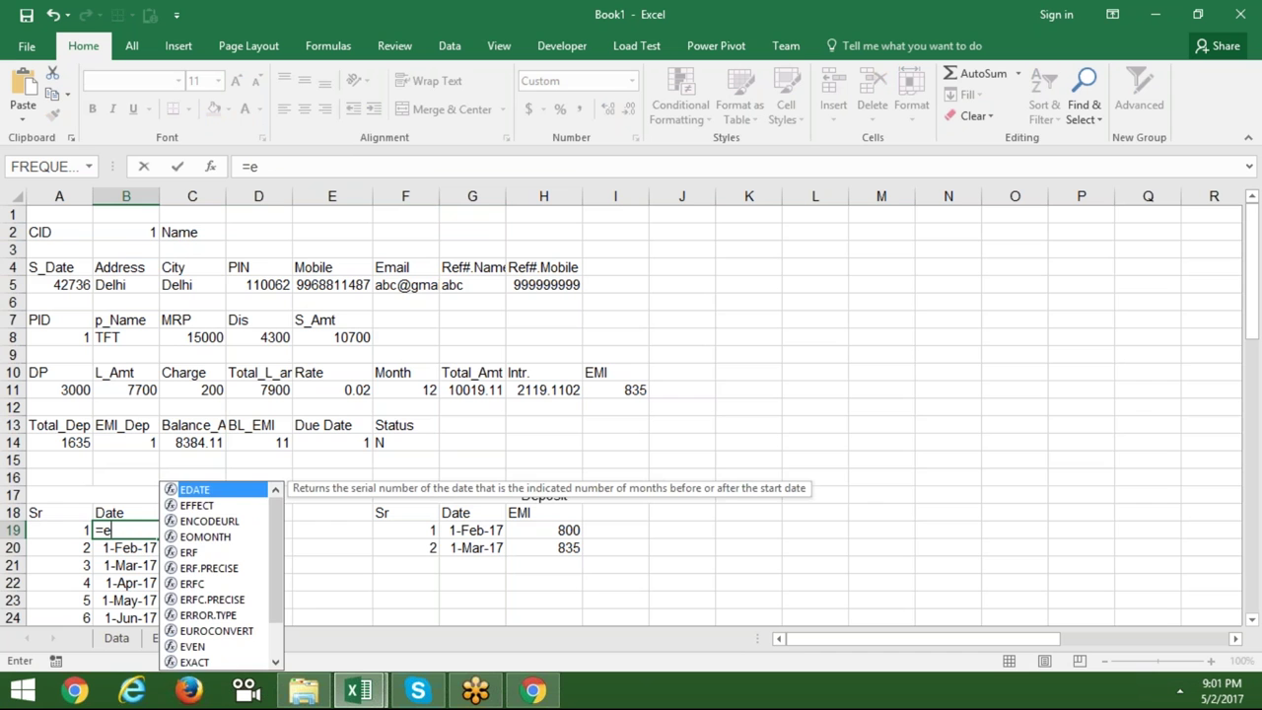
{"action": "key", "text": "Tab"}
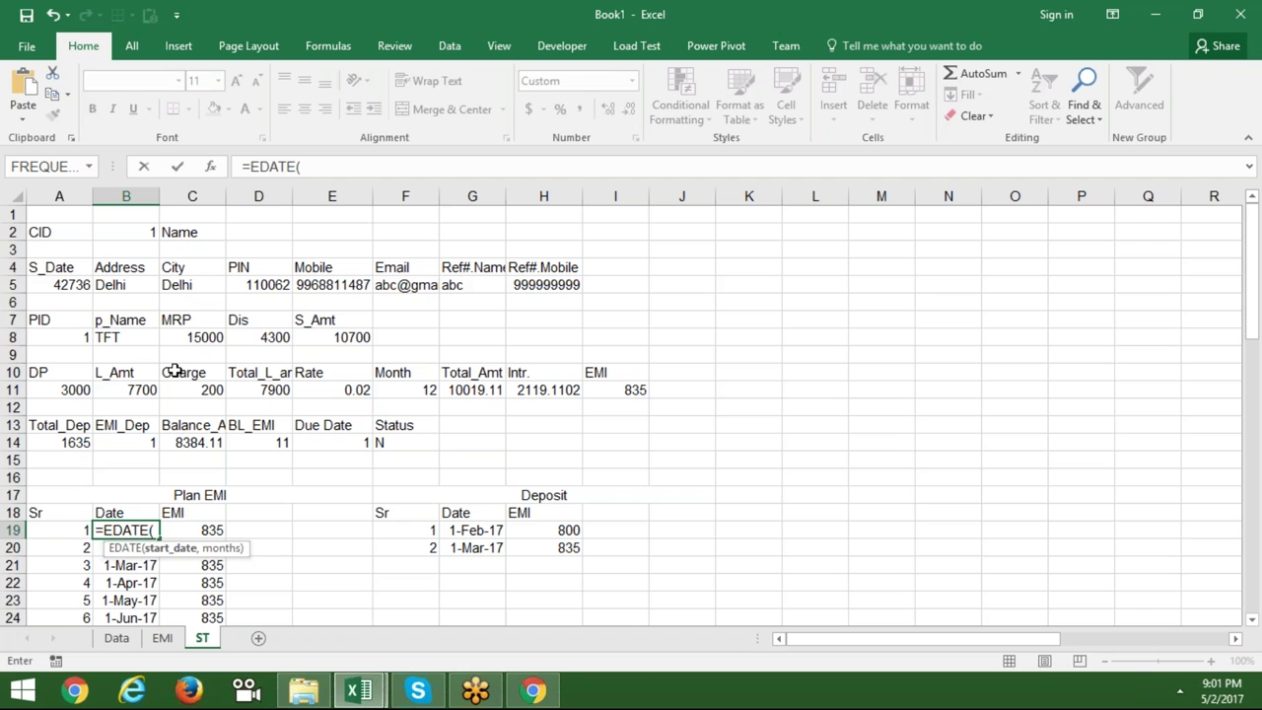
{"action": "left_click", "coordinate": [86, 285]}
{"action": "type", "text": ",1"}
{"action": "key", "text": "Return"}
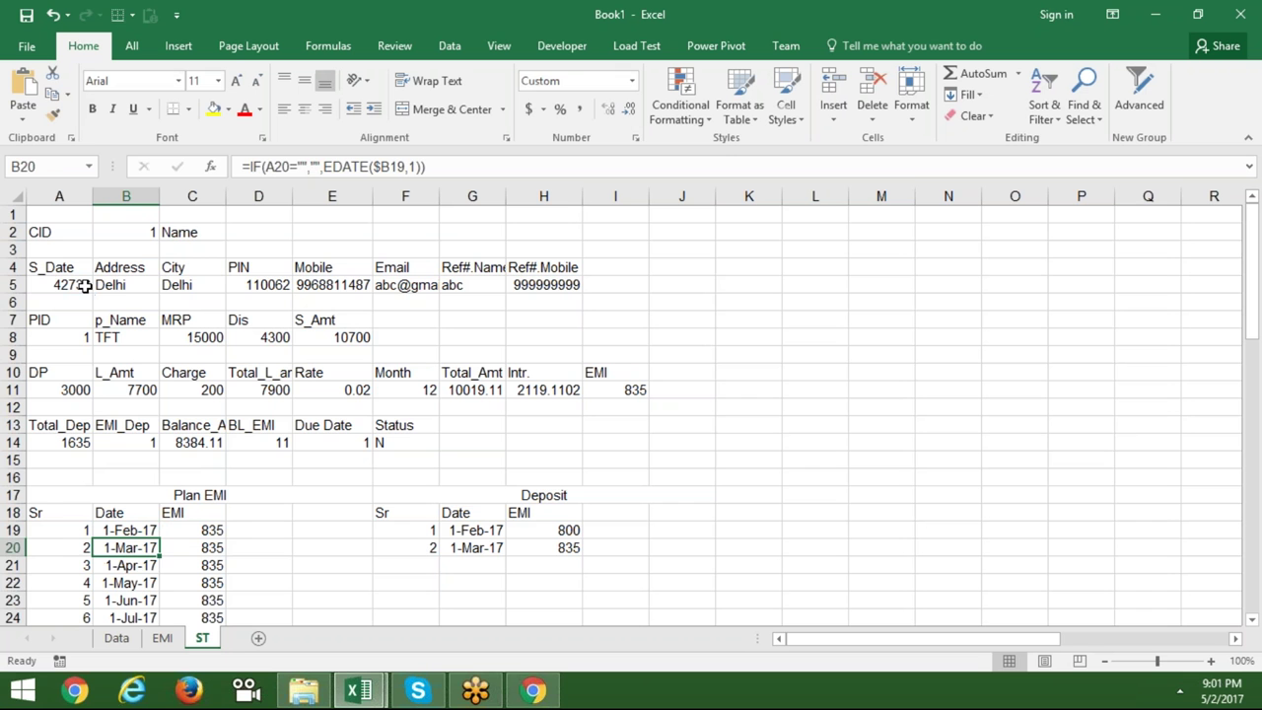
{"action": "key", "text": "Down"}
{"action": "key", "text": "Down"}
{"action": "key", "text": "Down"}
{"action": "key", "text": "Down"}
{"action": "key", "text": "Down"}
{"action": "key", "text": "Down"}
{"action": "key", "text": "Down"}
{"action": "key", "text": "Up"}
{"action": "key", "text": "Up"}
{"action": "key", "text": "Up"}
{"action": "key", "text": "Up"}
{"action": "key", "text": "Up"}
{"action": "key", "text": "Up"}
{"action": "key", "text": "Up"}
{"action": "key", "text": "Up"}
{"action": "key", "text": "Up"}
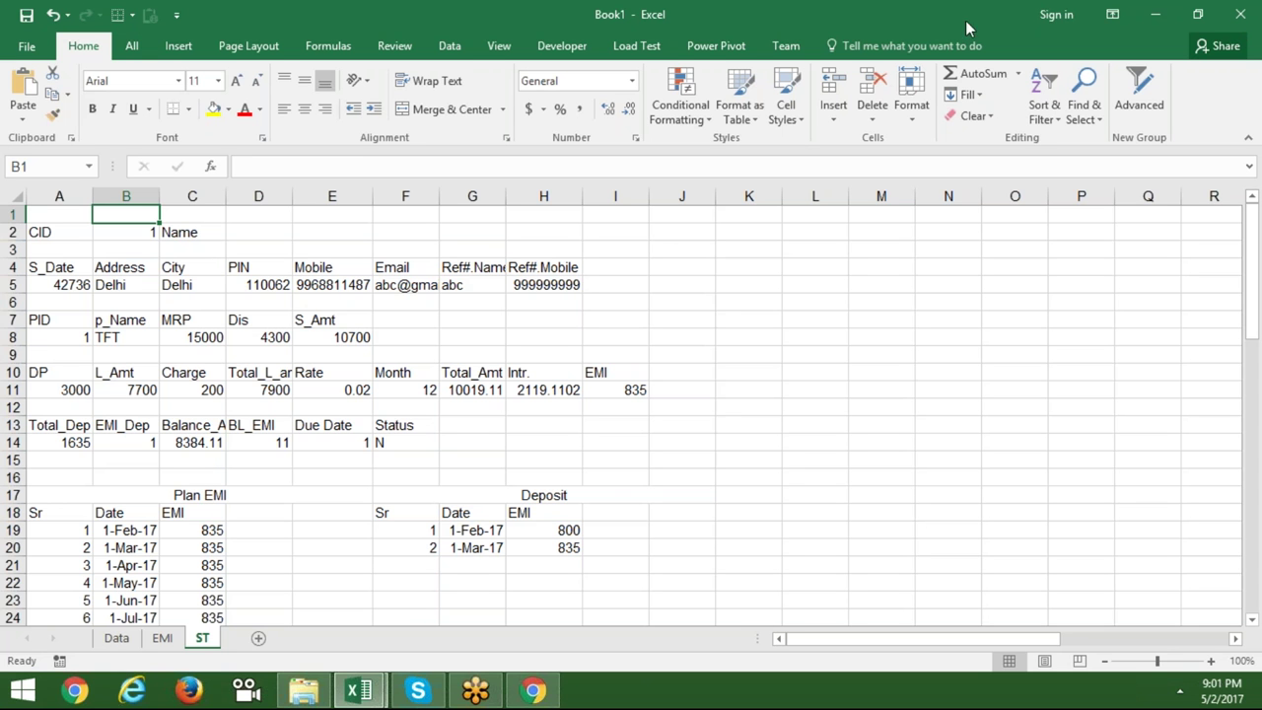
Step: Save the workbook to the Desktop under the name LF
{"action": "left_click", "coordinate": [26, 14]}
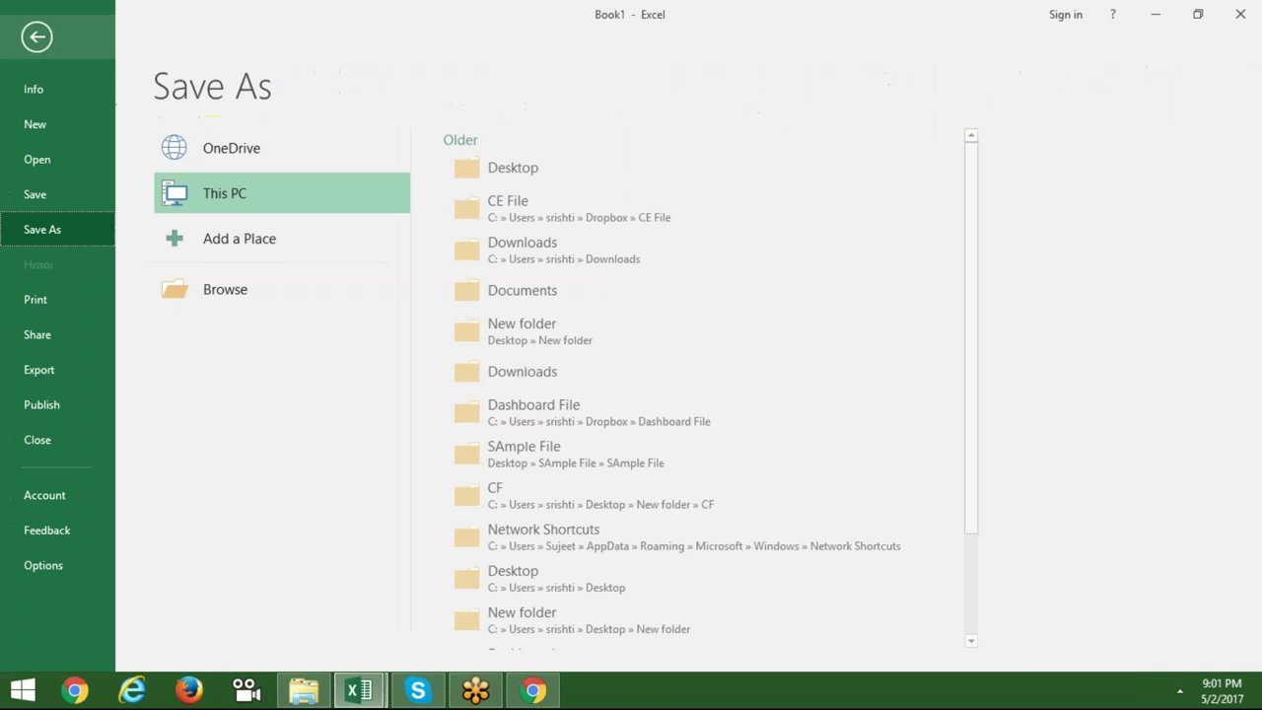
{"action": "left_click", "coordinate": [296, 287]}
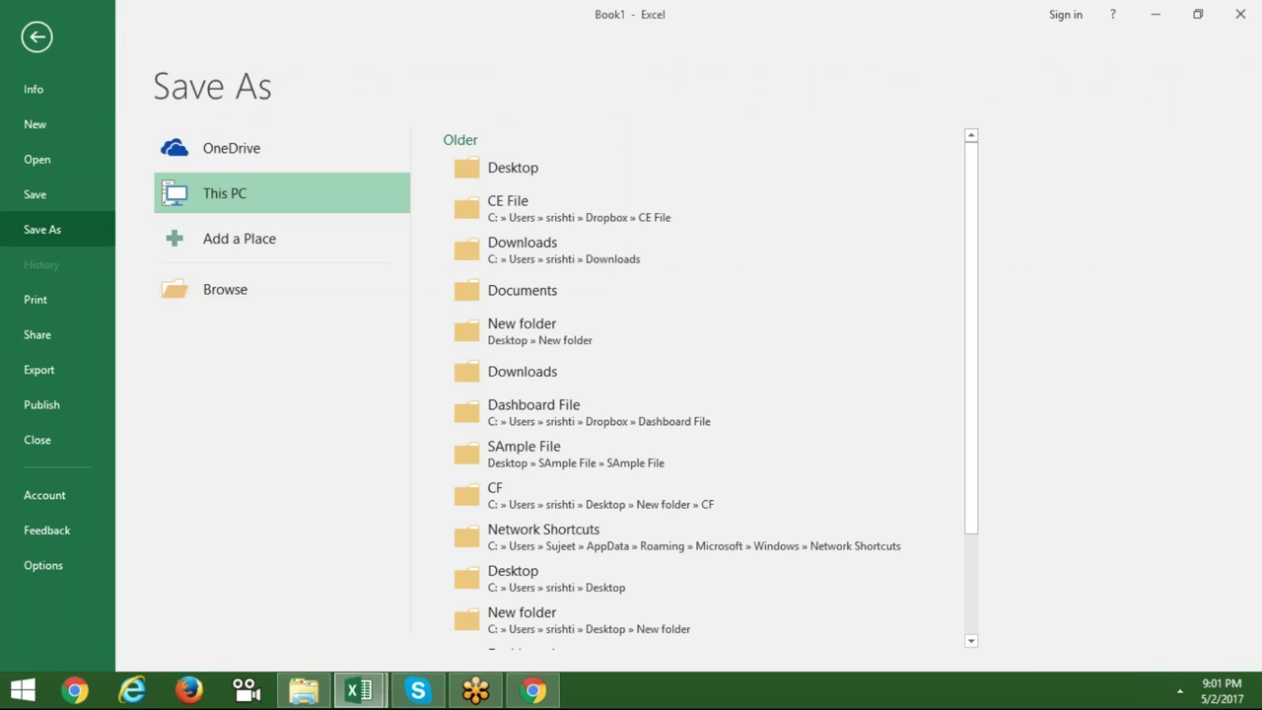
{"action": "left_click", "coordinate": [55, 139]}
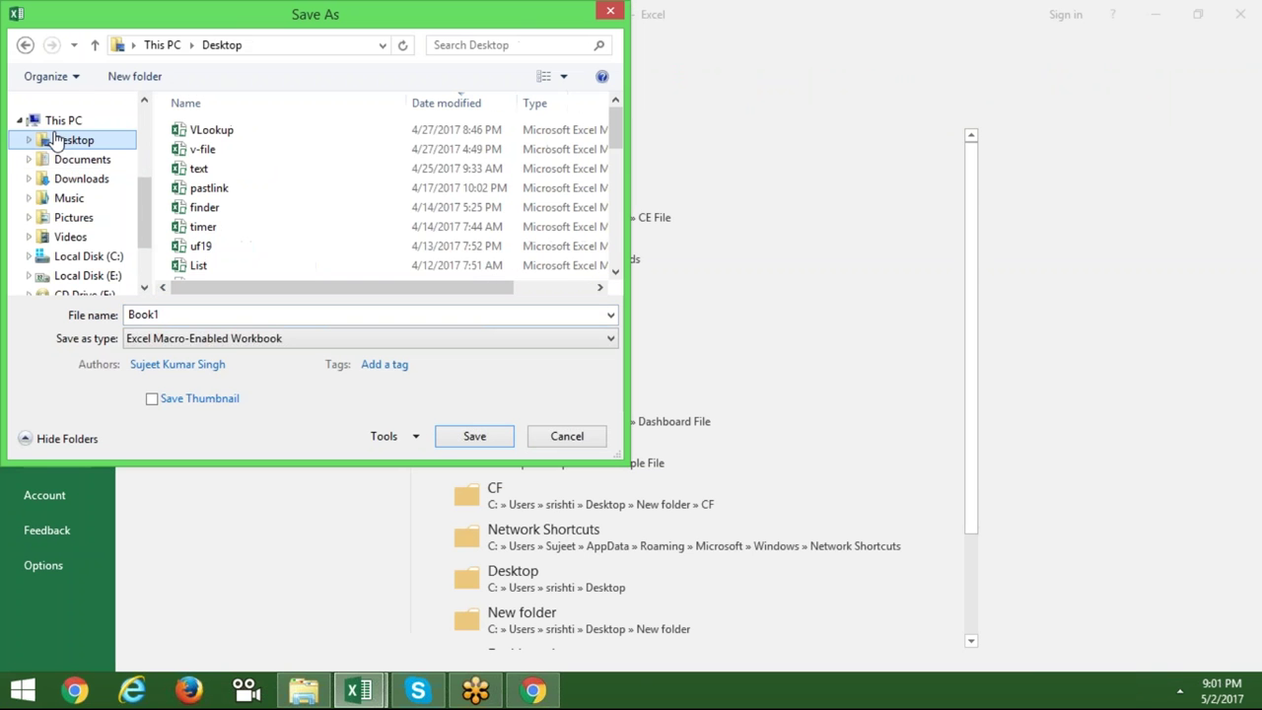
{"action": "double_click", "coordinate": [148, 309]}
{"action": "type", "text": "LF"}
{"action": "left_click", "coordinate": [473, 436]}
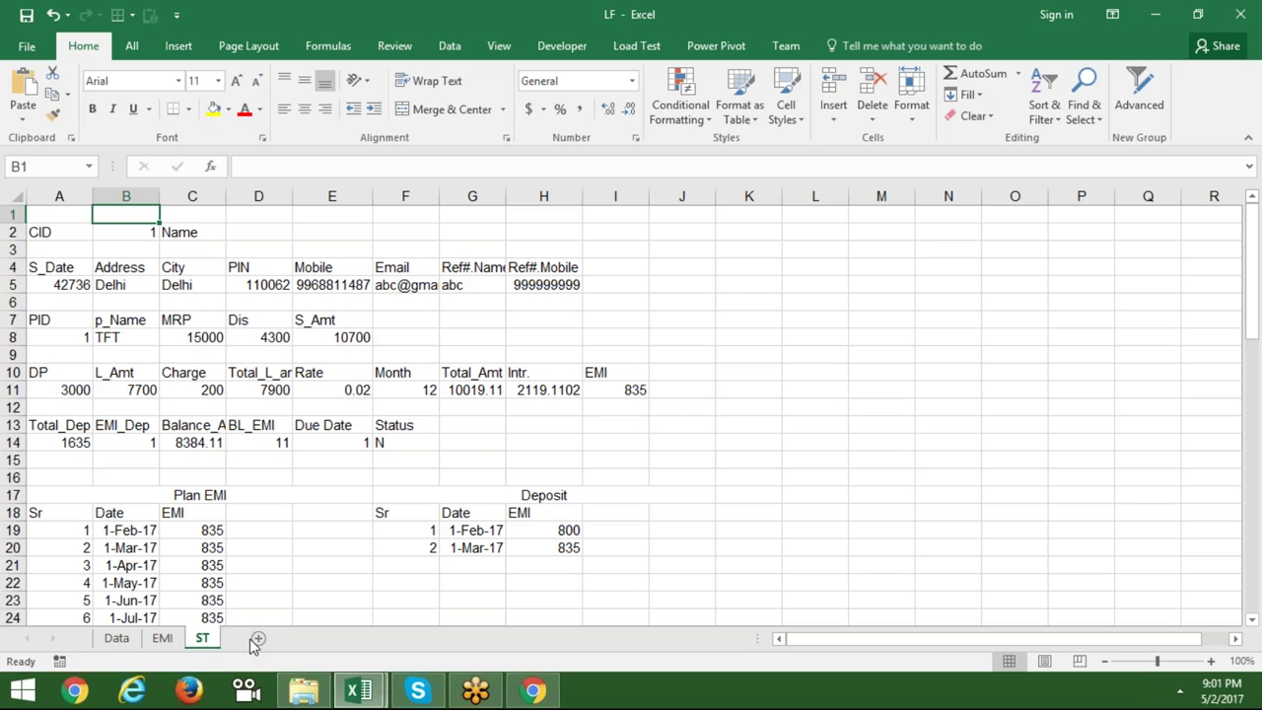
Step: Add a new blank sheet and rename it Rec
{"action": "left_click", "coordinate": [258, 639]}
{"action": "double_click", "coordinate": [252, 637]}
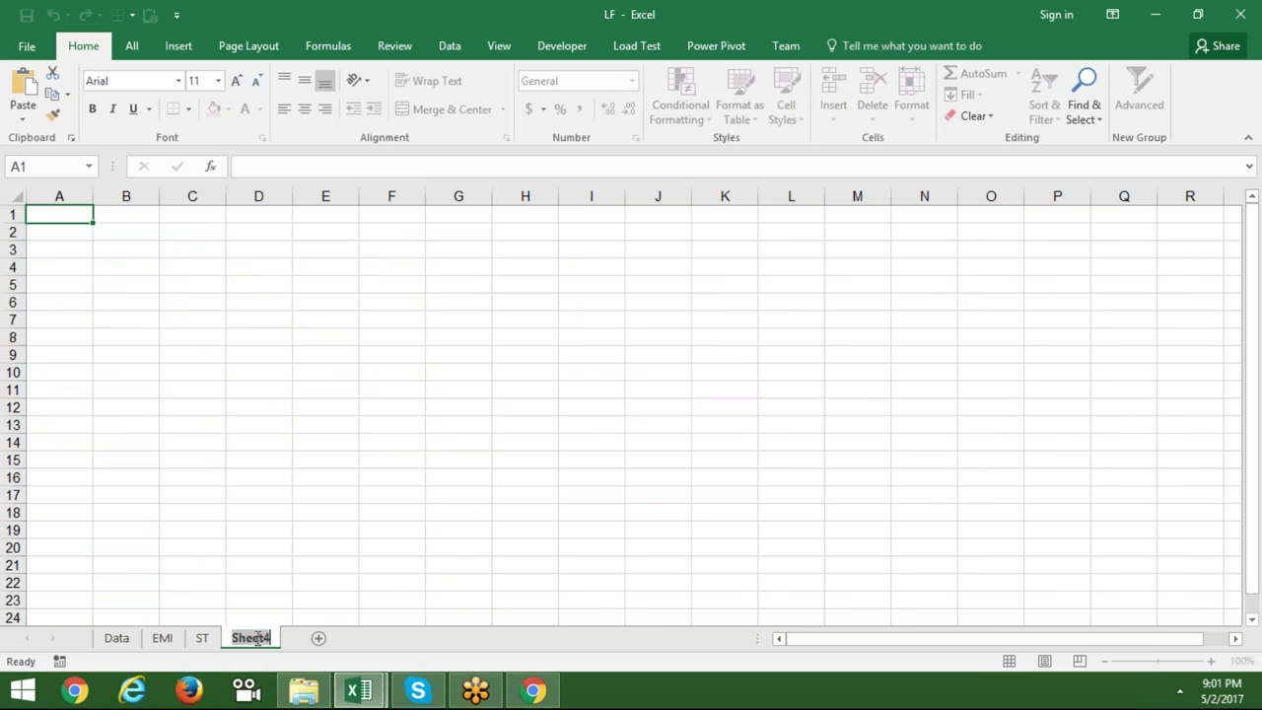
{"action": "type", "text": "Rec"}
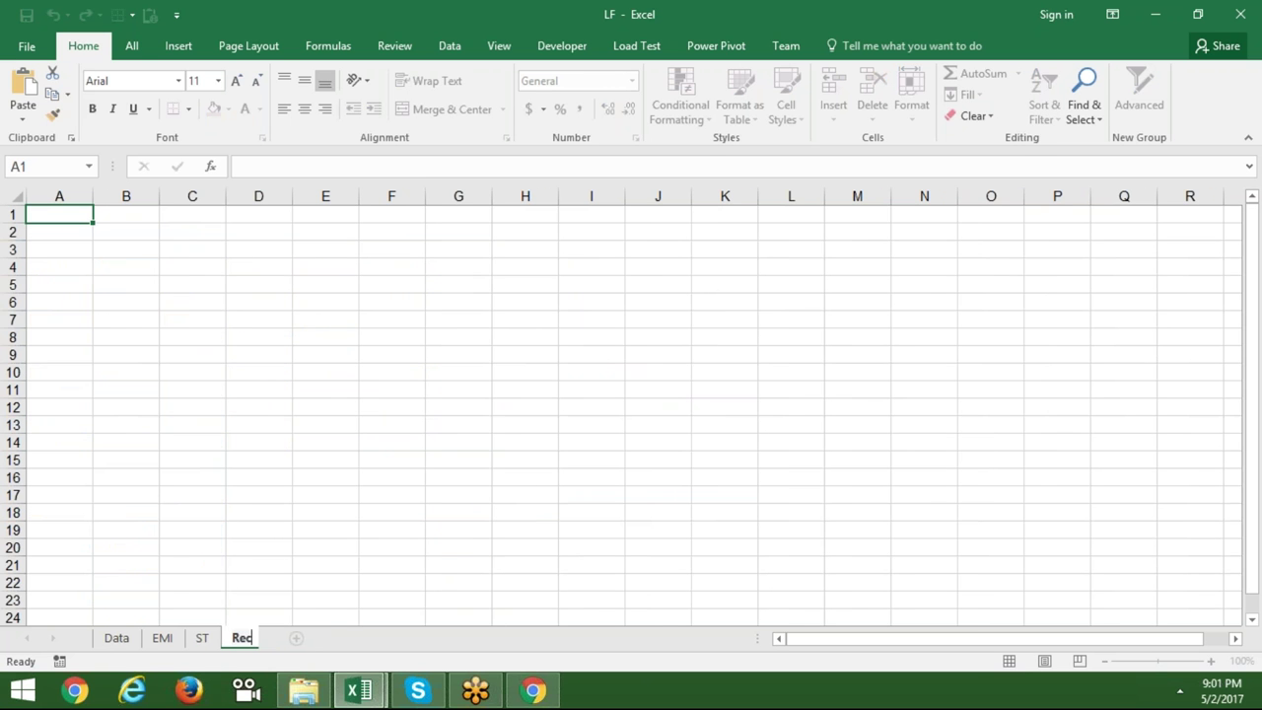
{"action": "left_click", "coordinate": [242, 617]}
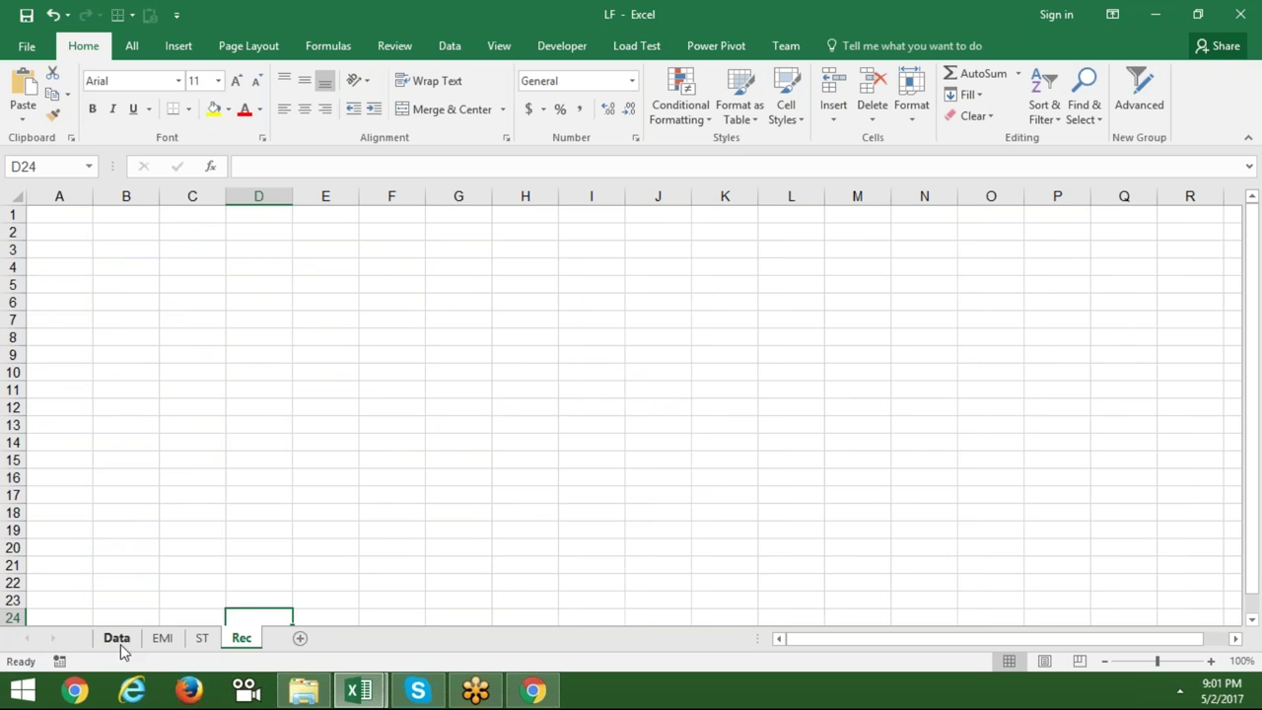
Step: On the Data sheet, clear the old status count columns beside Status
{"action": "left_click", "coordinate": [117, 638]}
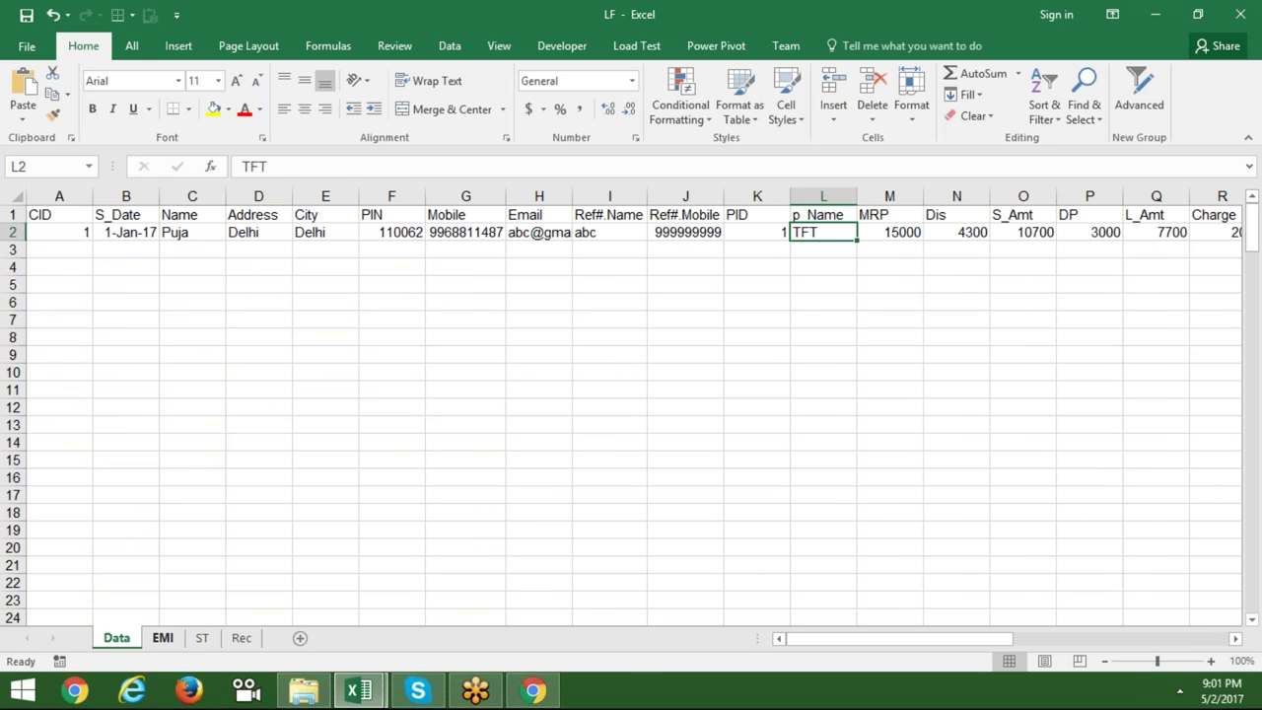
{"action": "left_click", "coordinate": [128, 249]}
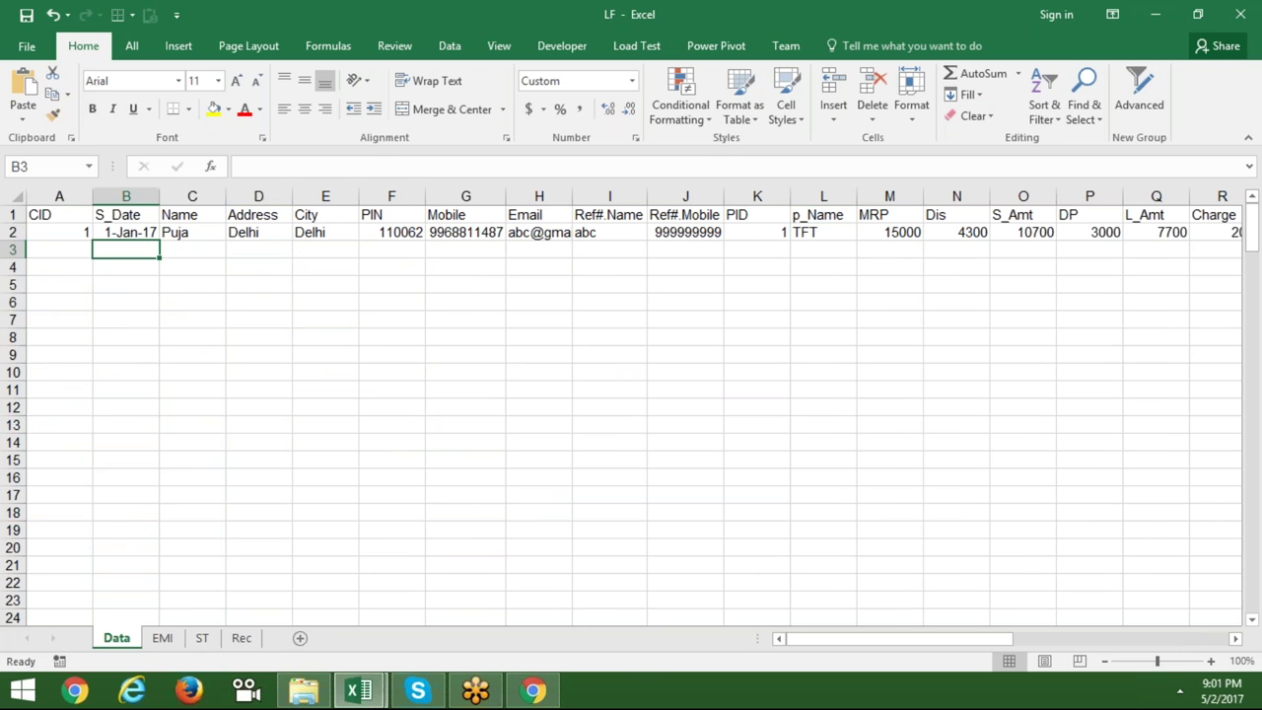
{"action": "key", "text": "Up"}
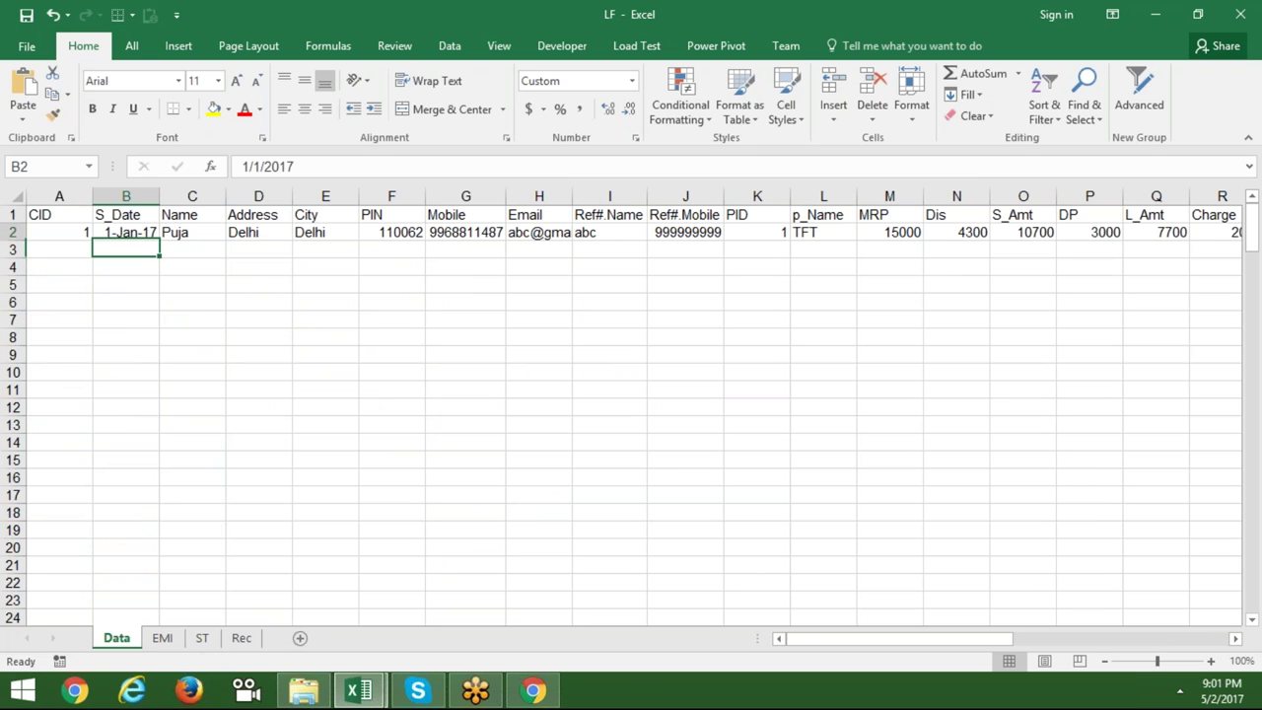
{"action": "key", "text": "Right"}
{"action": "key", "text": "Right"}
{"action": "key", "text": "Right"}
{"action": "key", "text": "Right"}
{"action": "key", "text": "Right"}
{"action": "key", "text": "Right"}
{"action": "key", "text": "Right"}
{"action": "key", "text": "Right"}
{"action": "key", "text": "Right"}
{"action": "key", "text": "Right"}
{"action": "key", "text": "Right"}
{"action": "key", "text": "Left"}
{"action": "key", "text": "Left"}
{"action": "key", "text": "Left"}
{"action": "key", "text": "ctrl+space"}
{"action": "key", "text": "shift+Right"}
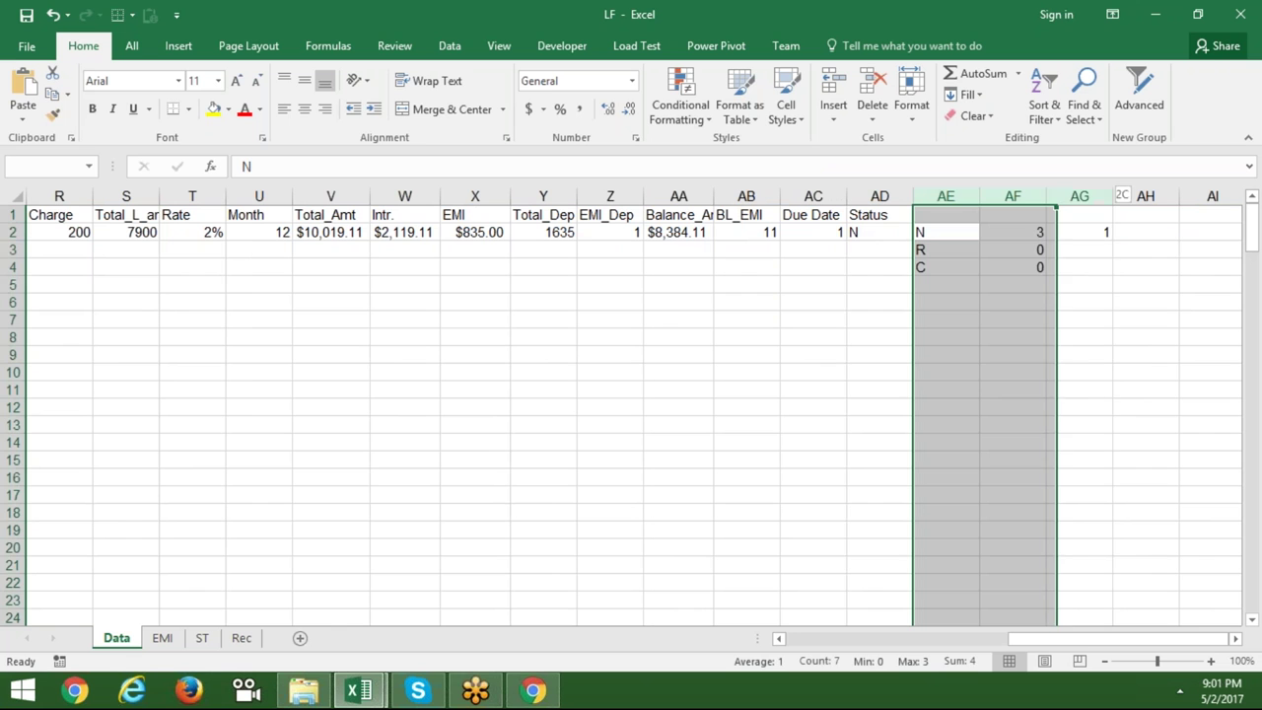
{"action": "key", "text": "shift+Right"}
{"action": "key", "text": "Delete"}
Step: Enter the header R-Ref# in cell AE1
{"action": "key", "text": "Up"}
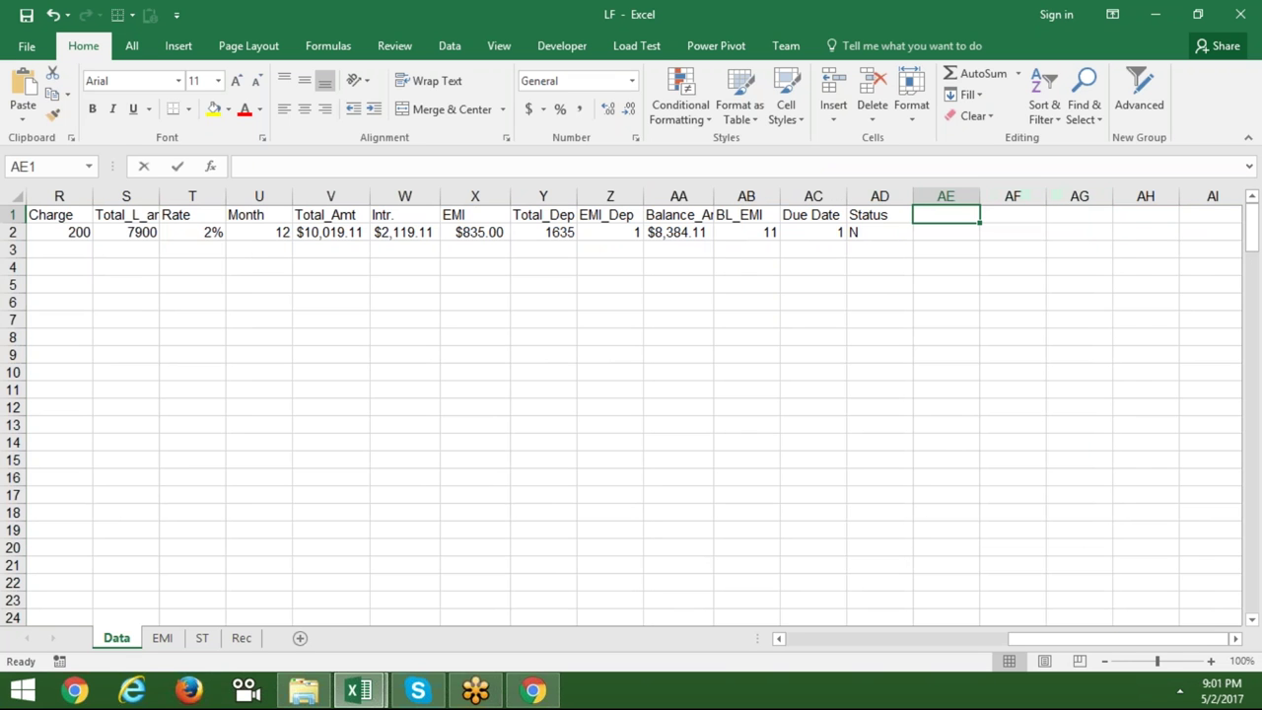
{"action": "type", "text": "Re"}
{"action": "key", "text": "BackSpace"}
{"action": "key", "text": "BackSpace"}
{"action": "key", "text": "BackSpace"}
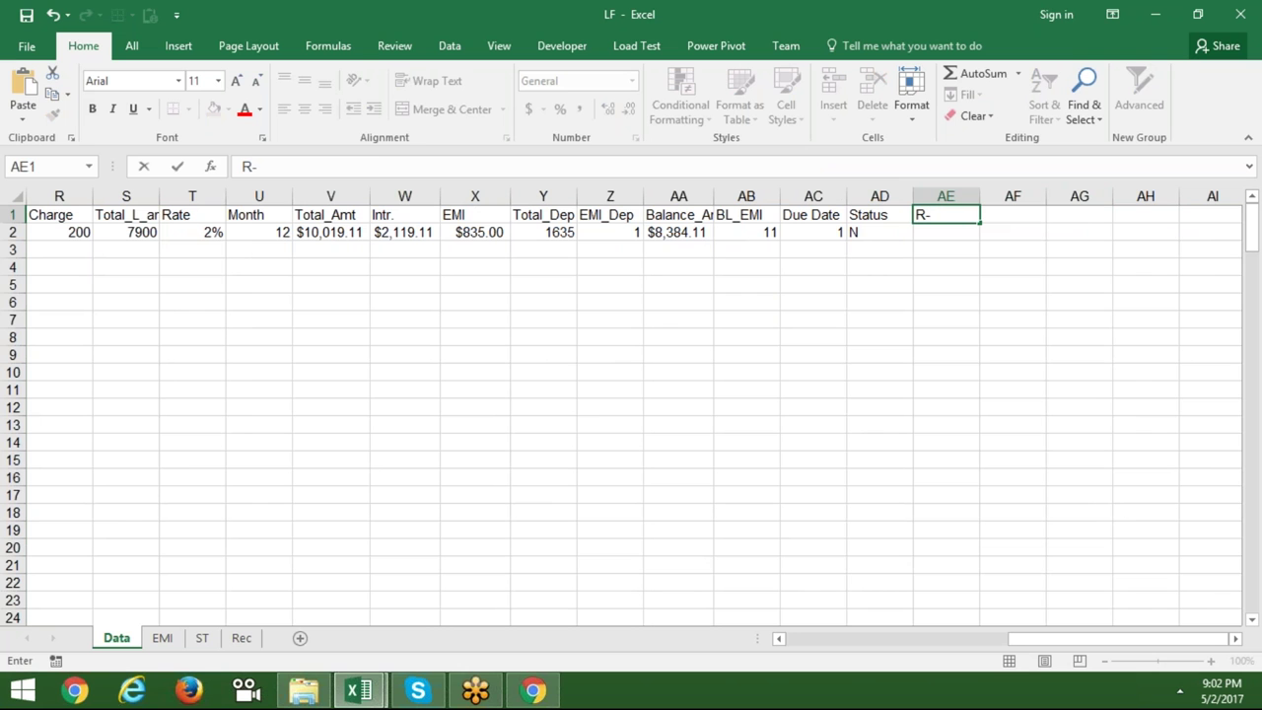
{"action": "type", "text": "Ref#"}
{"action": "key", "text": "Return"}
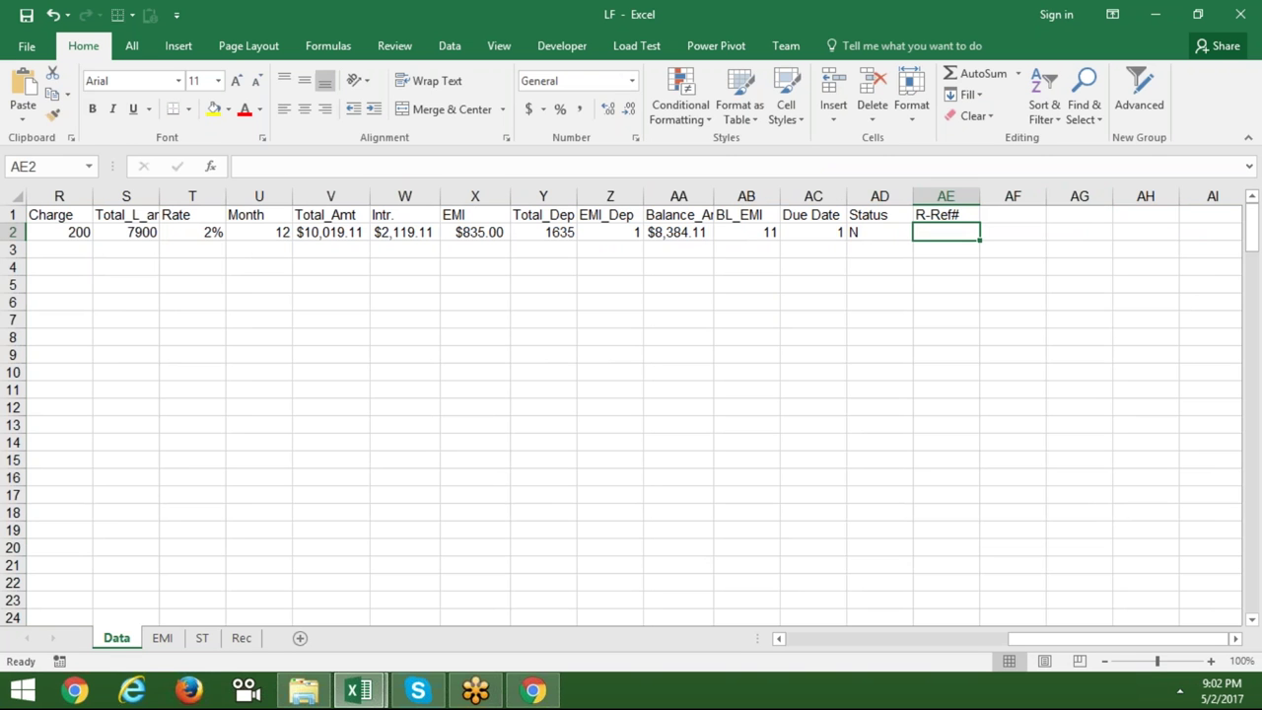
Step: Enter =COUNTIF(AC2:AC2,AC2) in AE2 to count matching due dates
{"action": "type", "text": "=cou"}
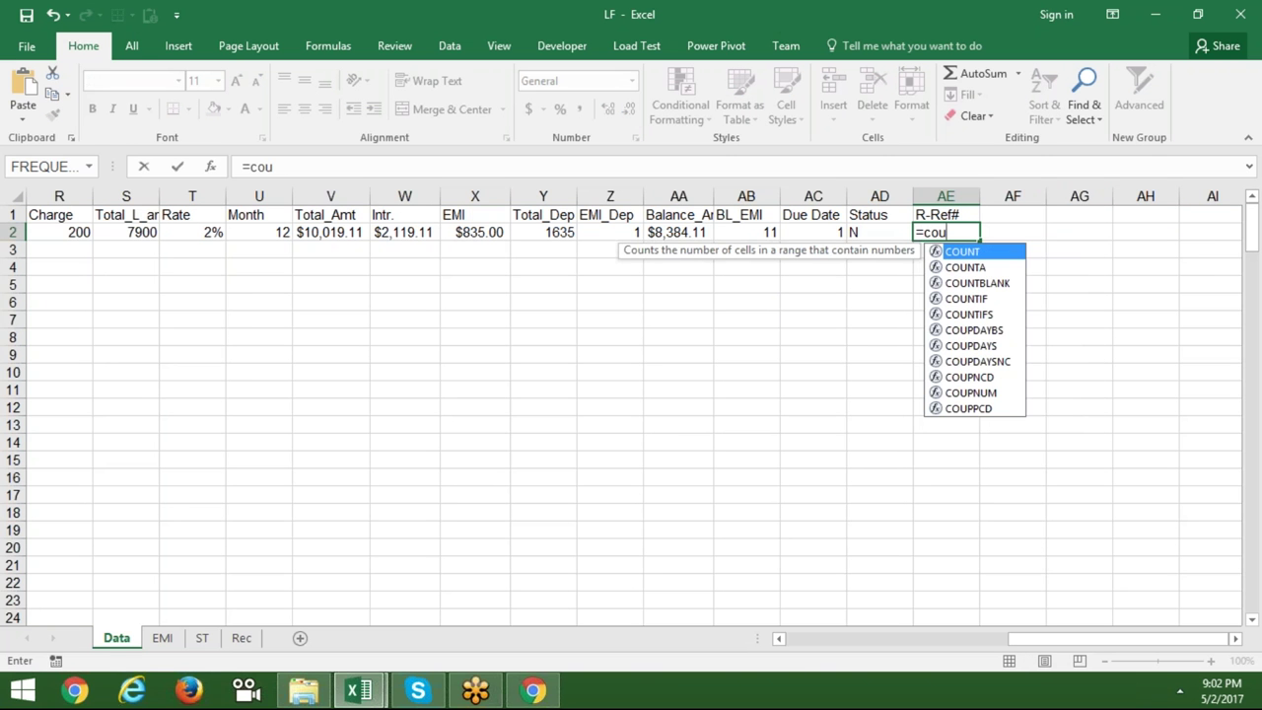
{"action": "key", "text": "Down"}
{"action": "key", "text": "Down"}
{"action": "key", "text": "Down"}
{"action": "key", "text": "Tab"}
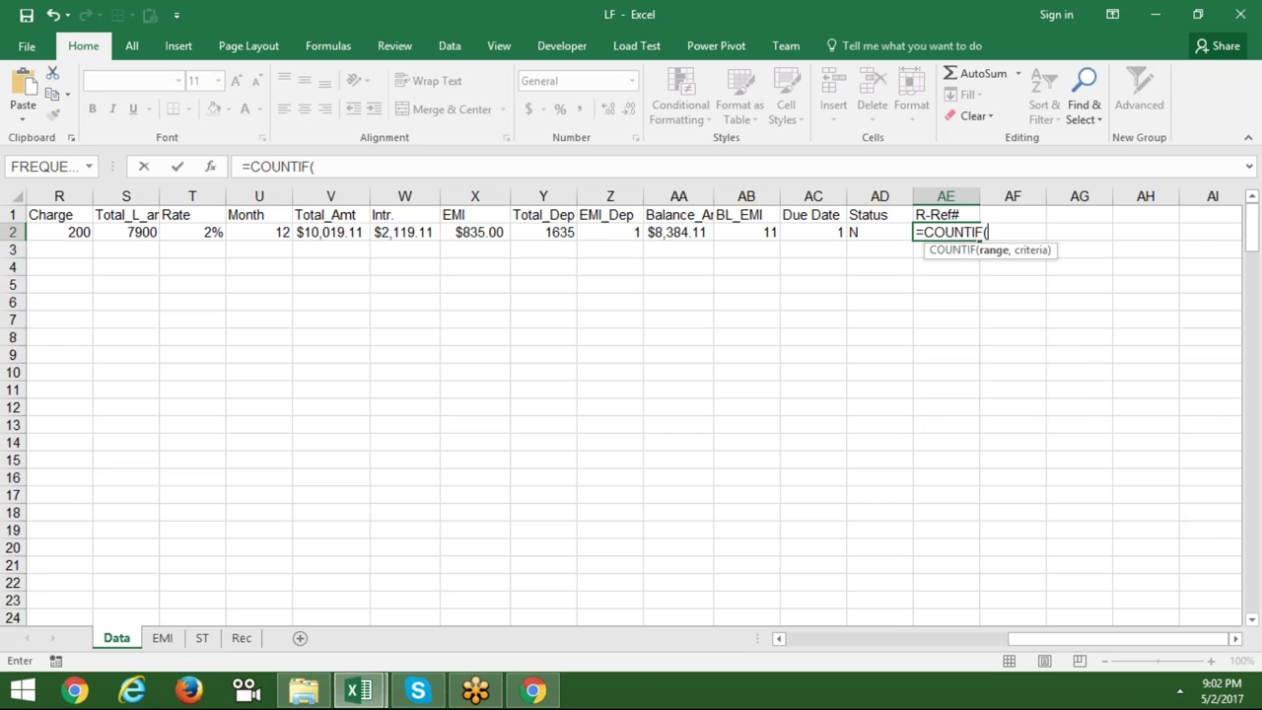
{"action": "left_click", "coordinate": [810, 232]}
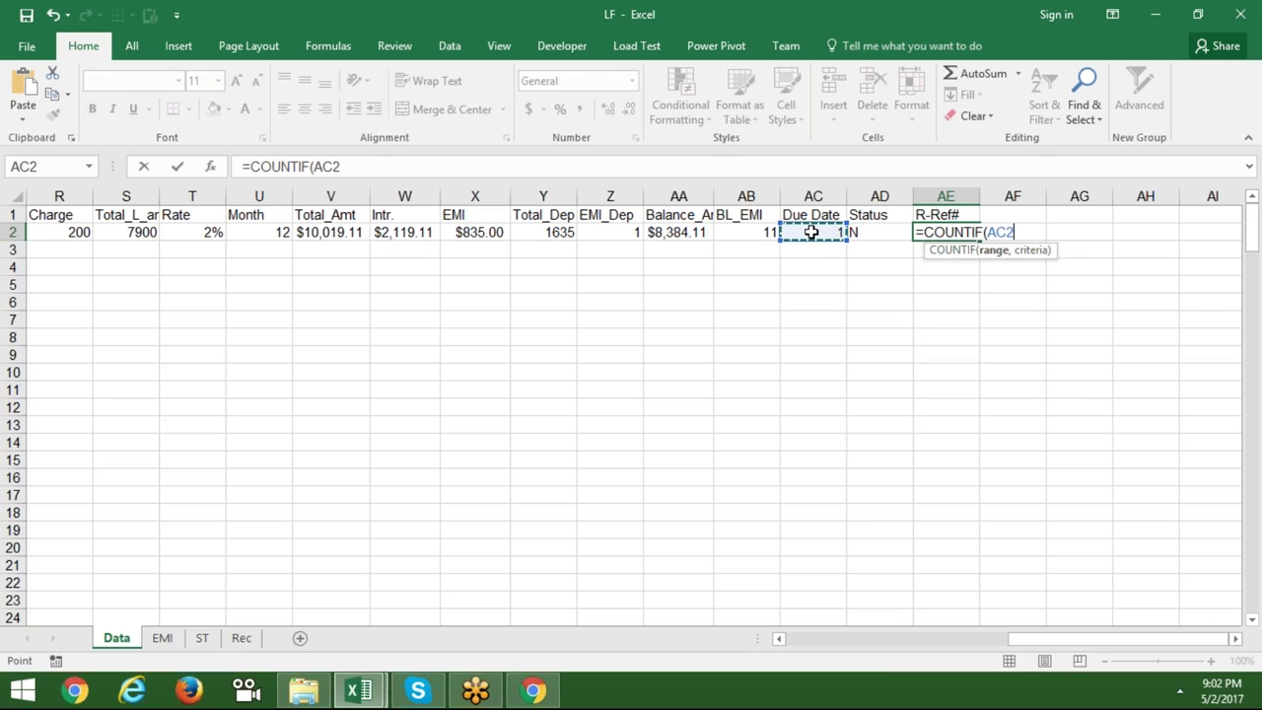
{"action": "key", "text": "F8"}
{"action": "type", "text": ","}
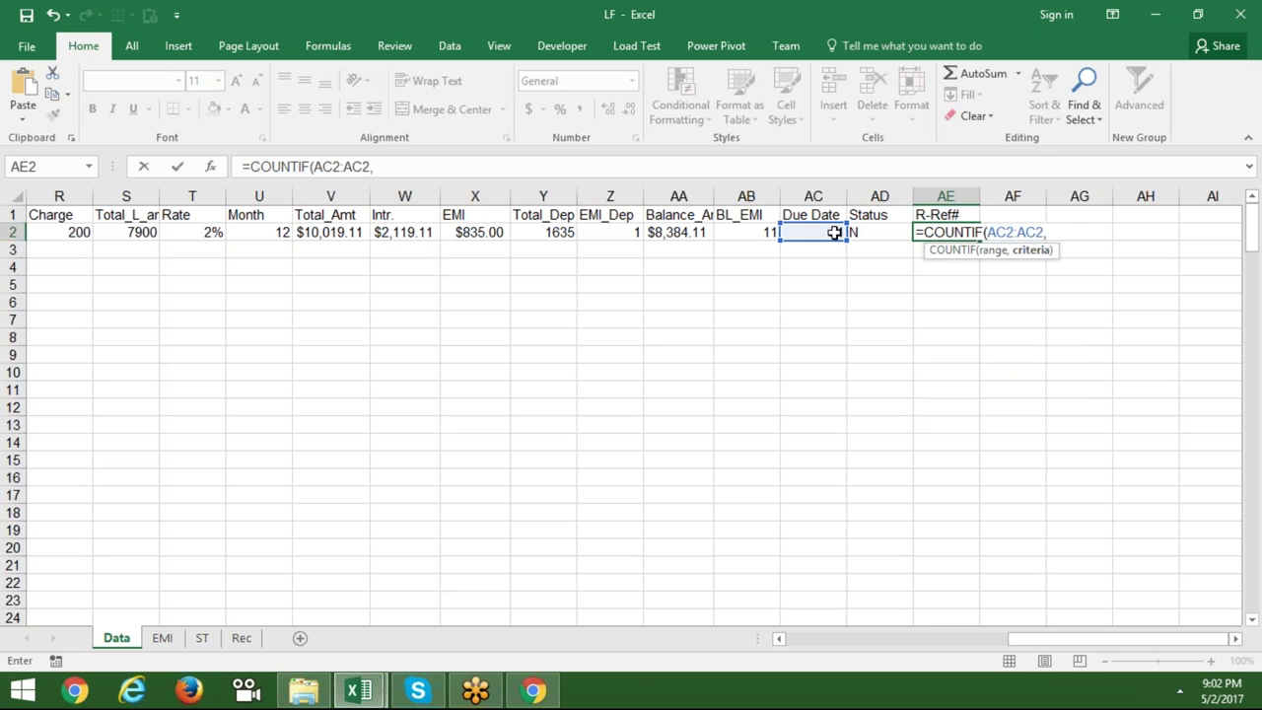
{"action": "left_click", "coordinate": [833, 232]}
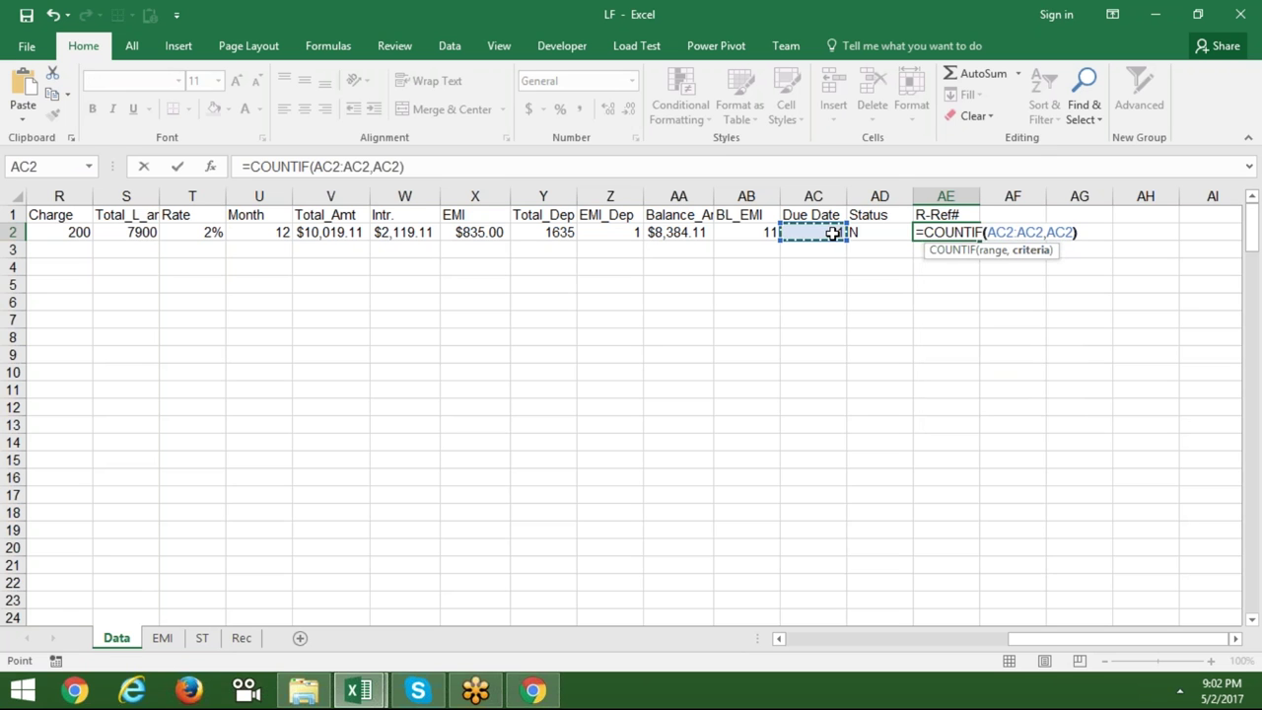
{"action": "key", "text": "Return"}
{"action": "key", "text": "Up"}
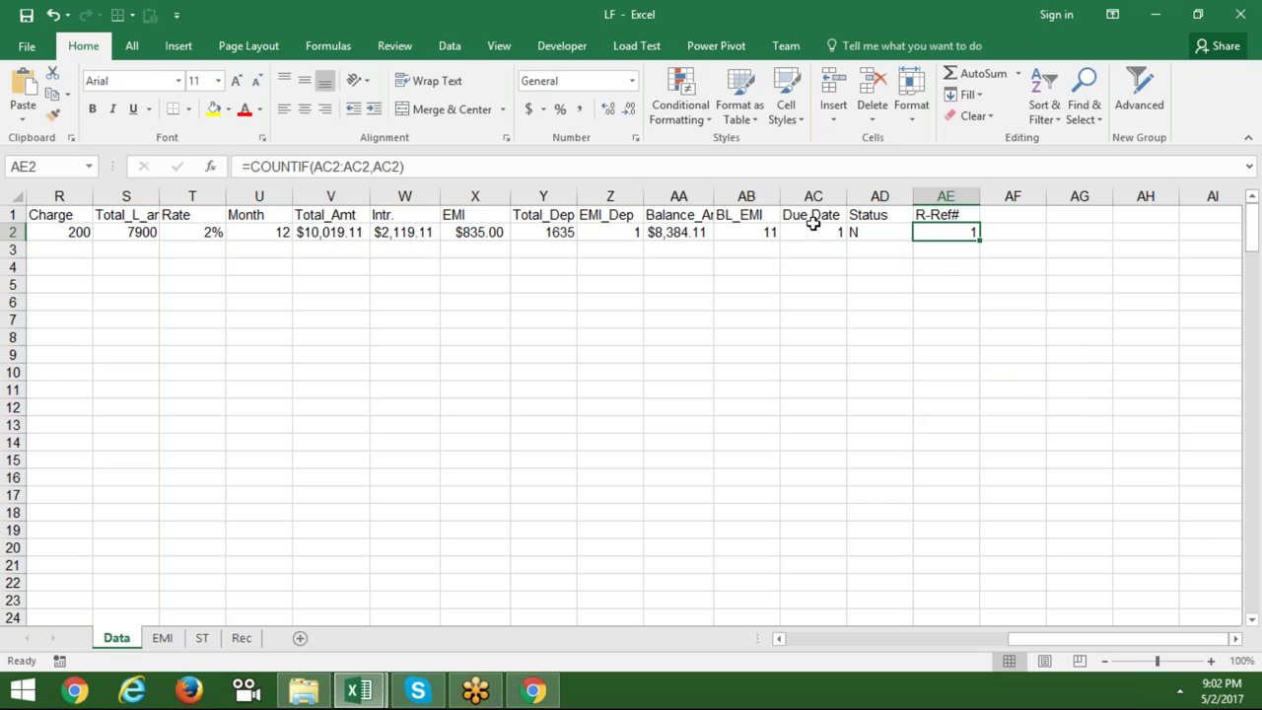
Step: Extend the AE2 formula to append a dash and the due date AC2
{"action": "key", "text": "F2"}
{"action": "type", "text": "\"-\"&"}
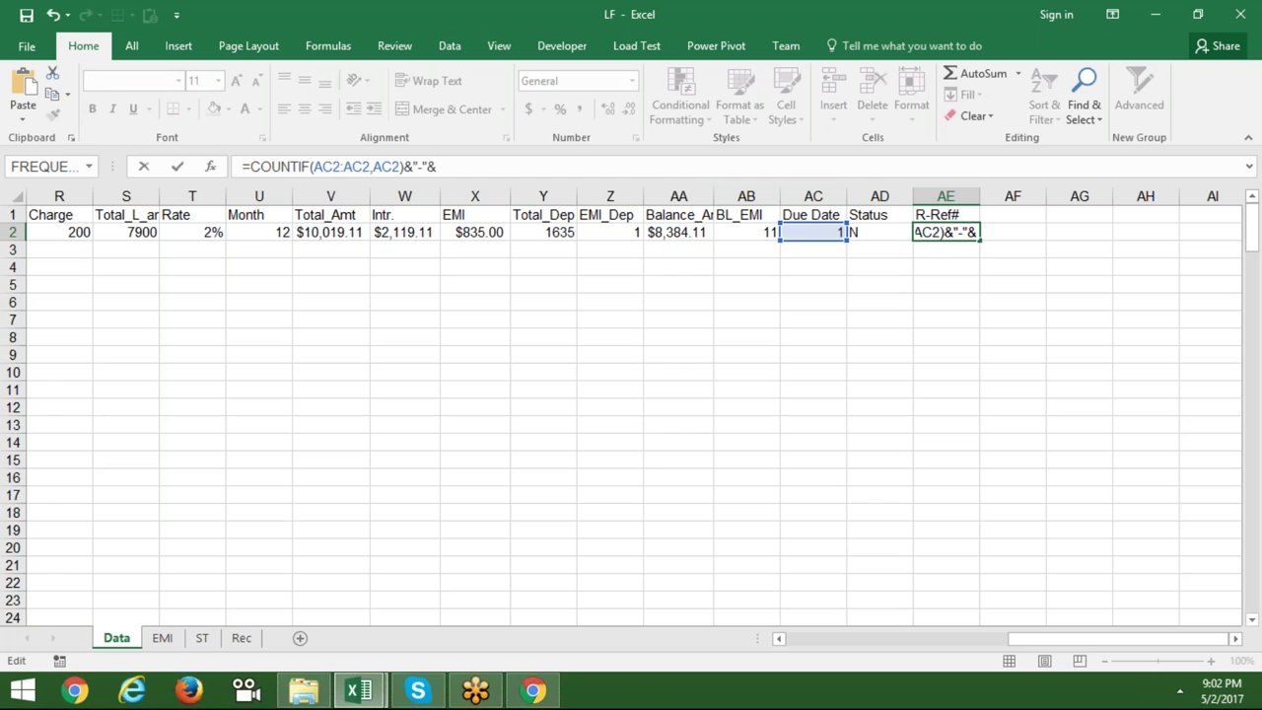
{"action": "left_click", "coordinate": [810, 230]}
{"action": "key", "text": "Return"}
{"action": "key", "text": "Up"}
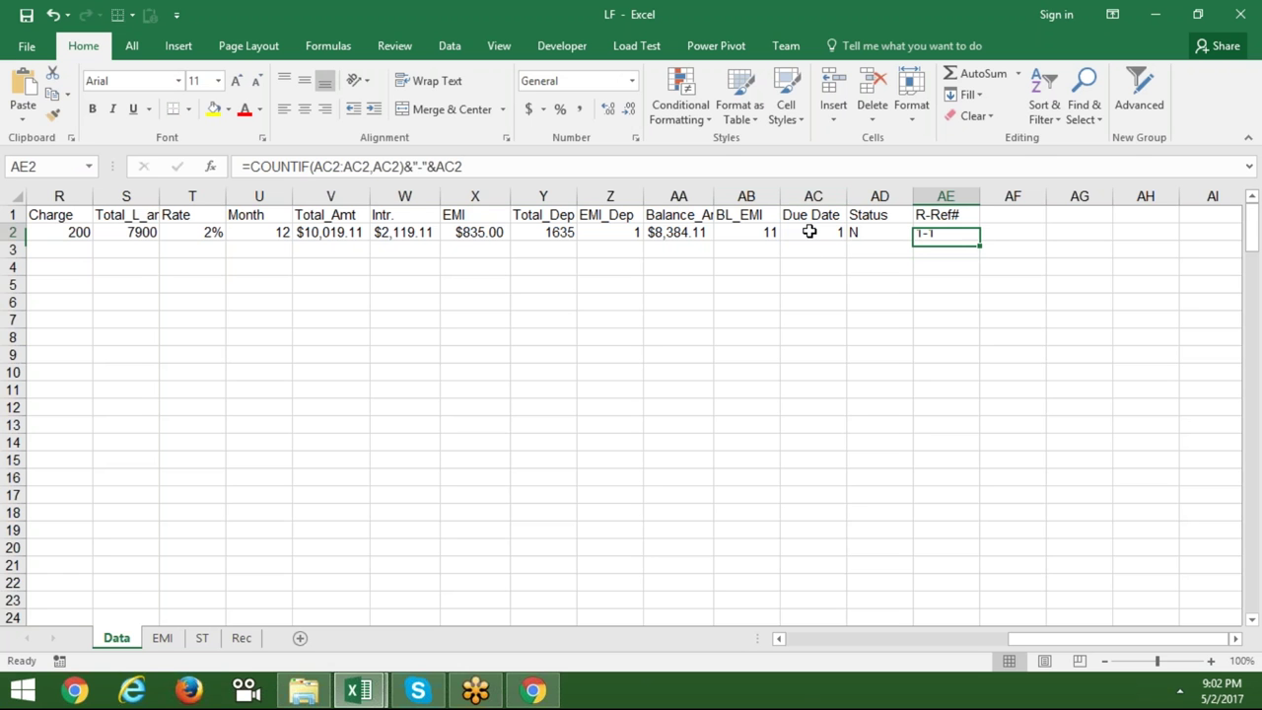
Step: Anchor the range start as $AC$2 and fill the R-Ref# formula down to row 138
{"action": "left_click", "coordinate": [328, 168]}
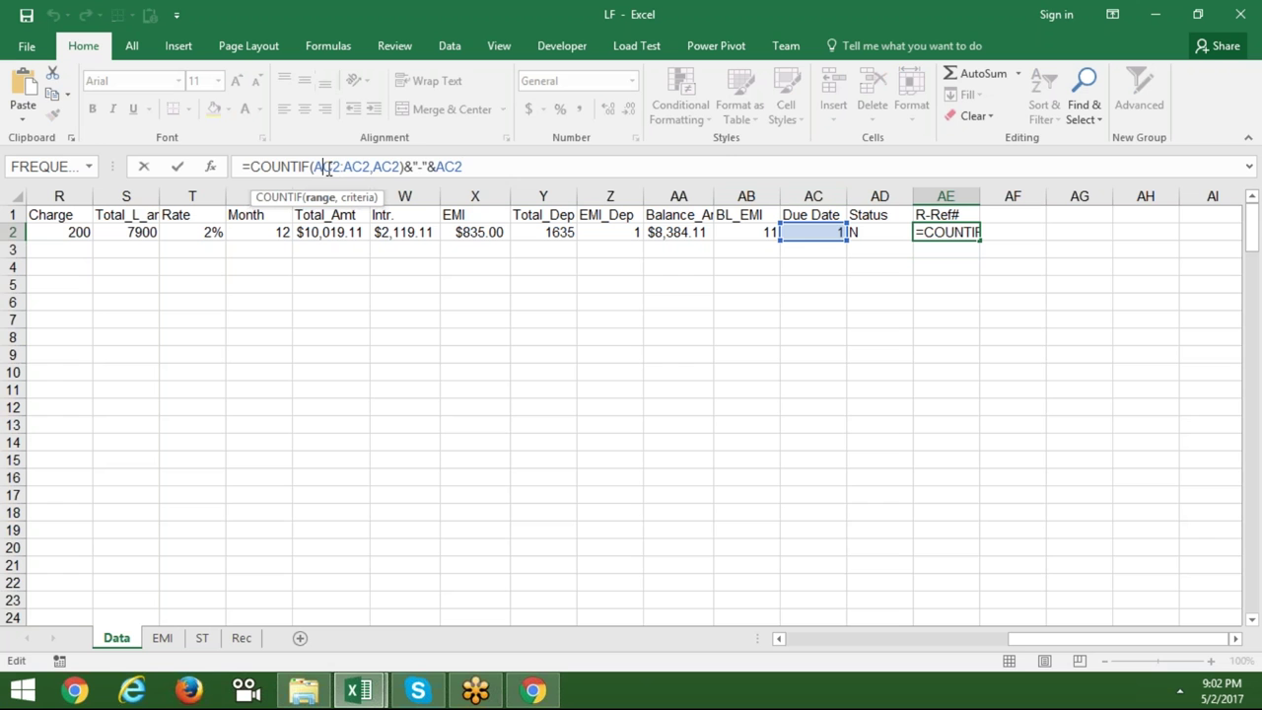
{"action": "key", "text": "F4"}
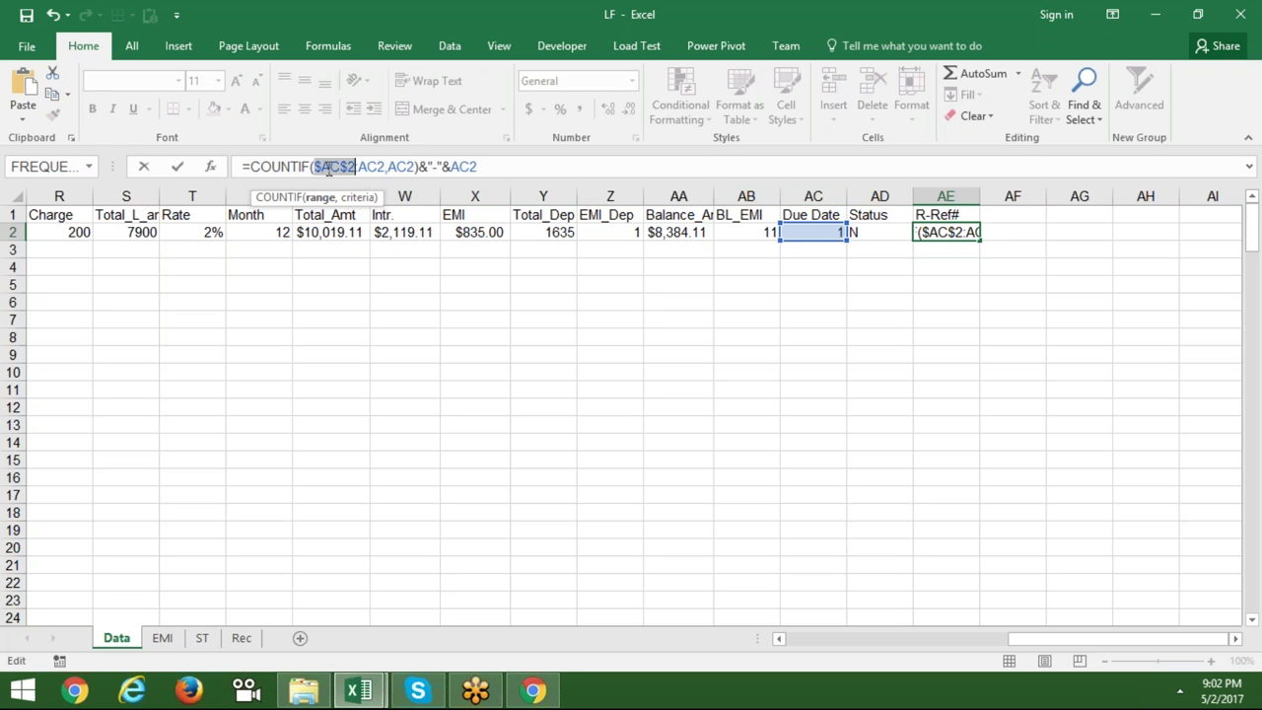
{"action": "key", "text": "Return"}
{"action": "key", "text": "Up"}
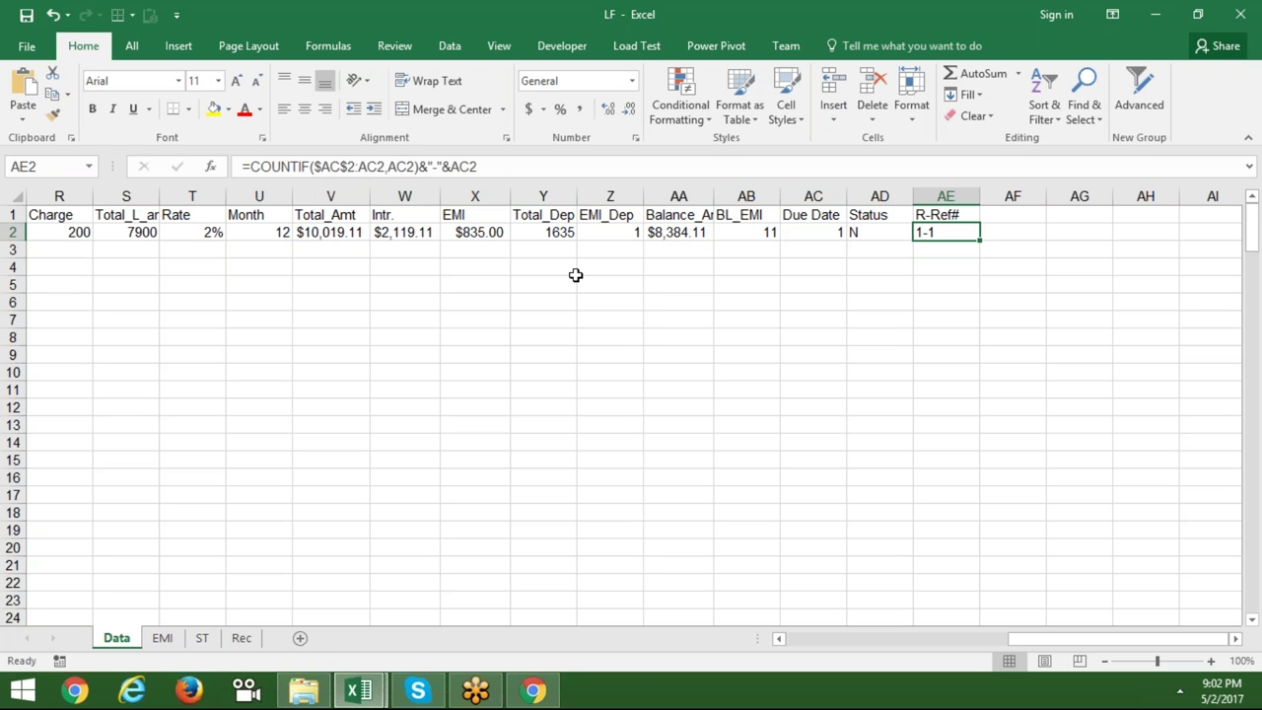
{"action": "left_click_drag", "start_coordinate": [980, 240], "coordinate": [980, 603]}
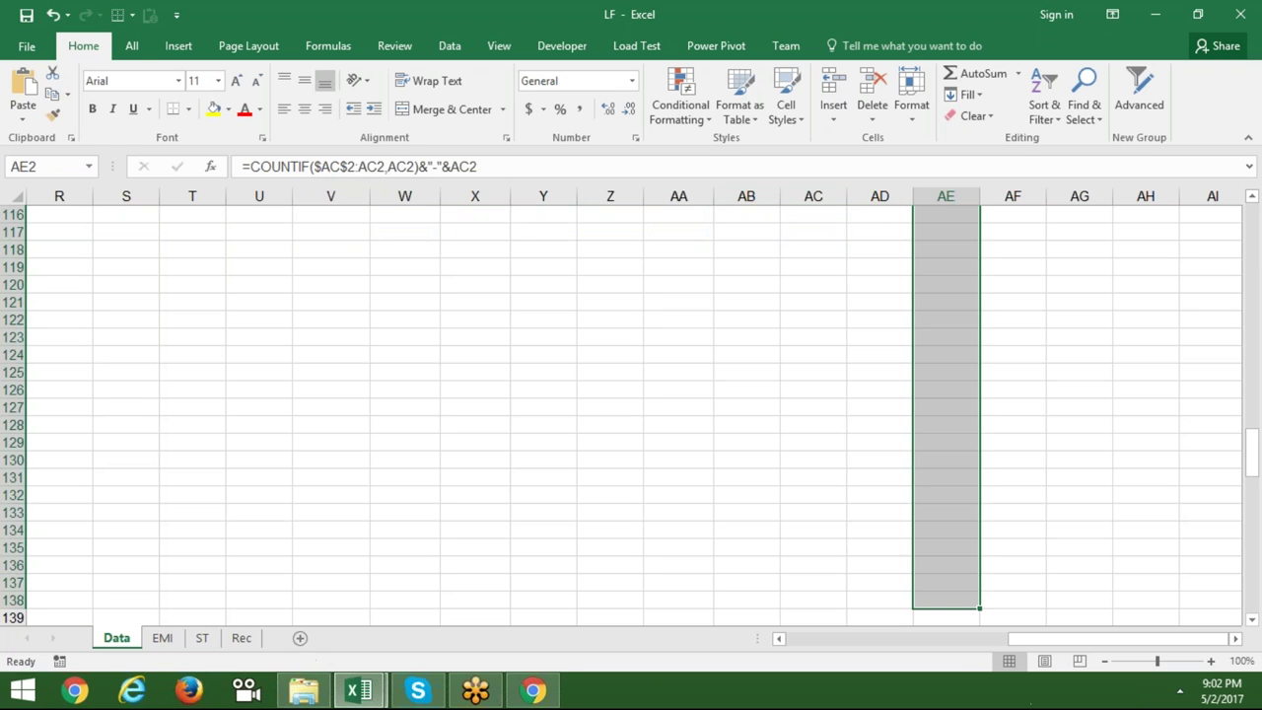
{"action": "key", "text": "ctrl+Up"}
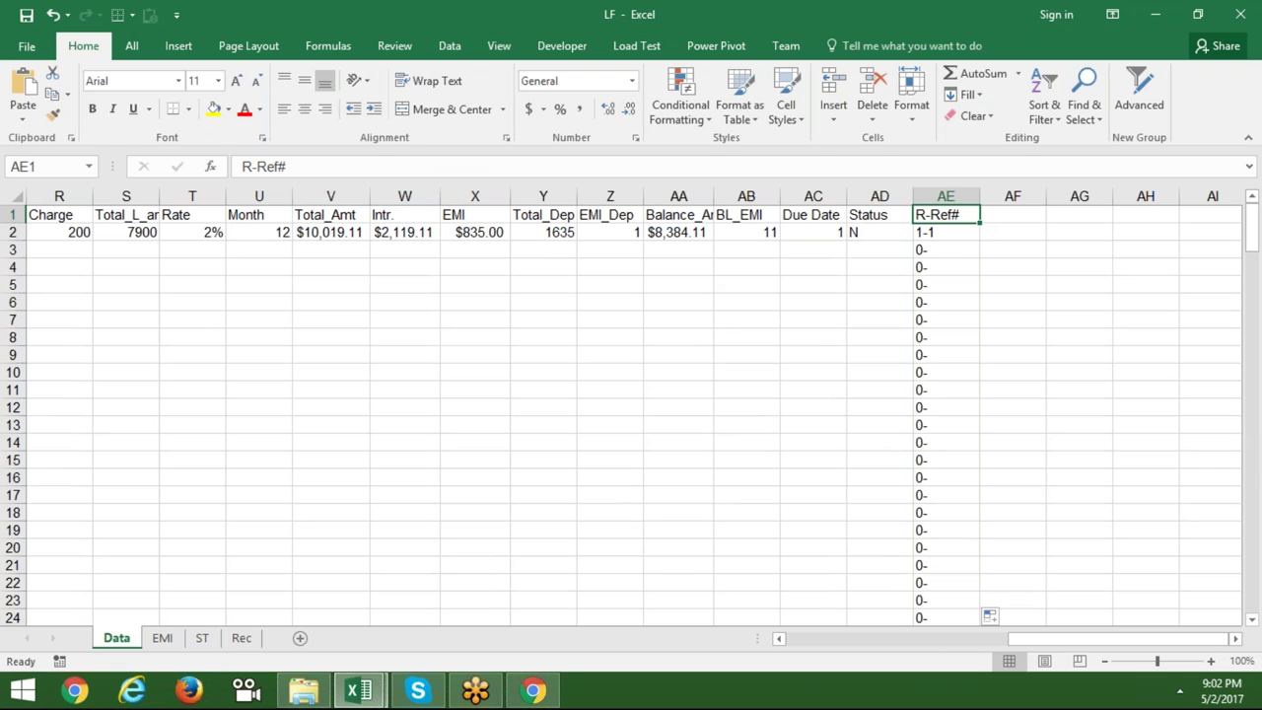
Step: Select the Data sheet headers Name through Ref#.Mobile (C1:J1)
{"action": "left_click", "coordinate": [197, 315]}
{"action": "key", "text": "ctrl+Up"}
{"action": "key", "text": "ctrl+Left"}
{"action": "key", "text": "Right"}
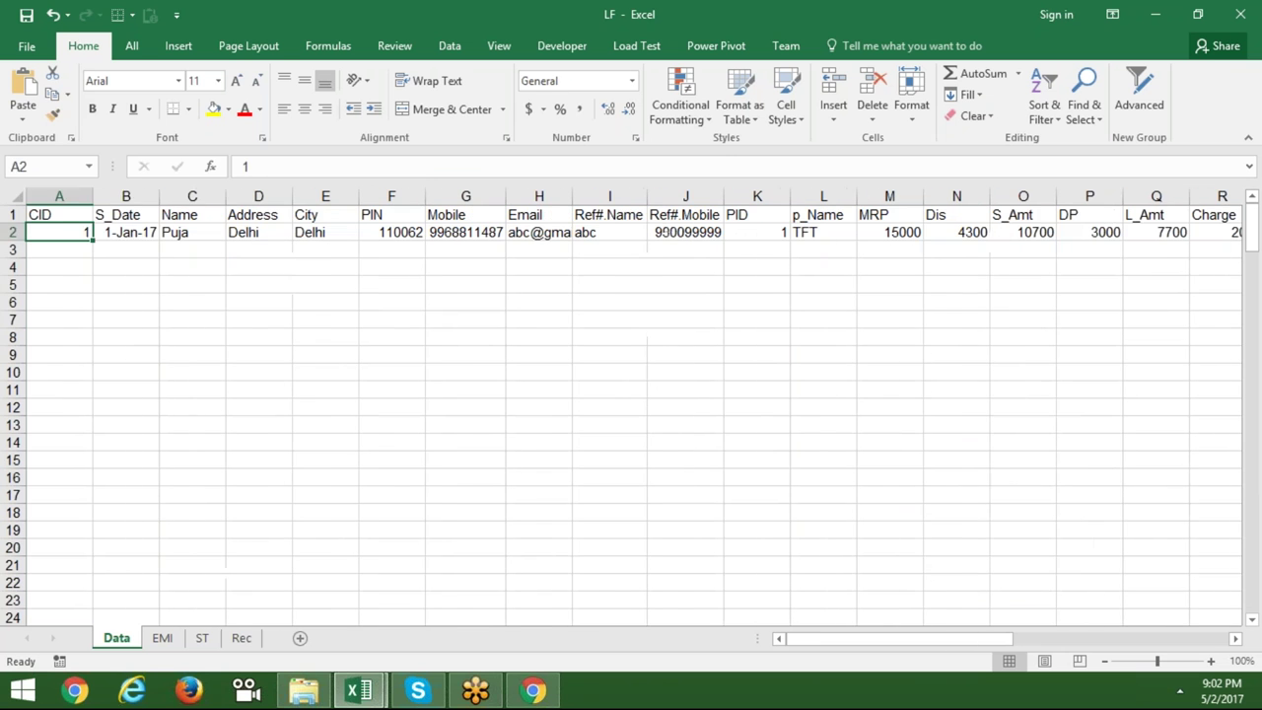
{"action": "key", "text": "Up"}
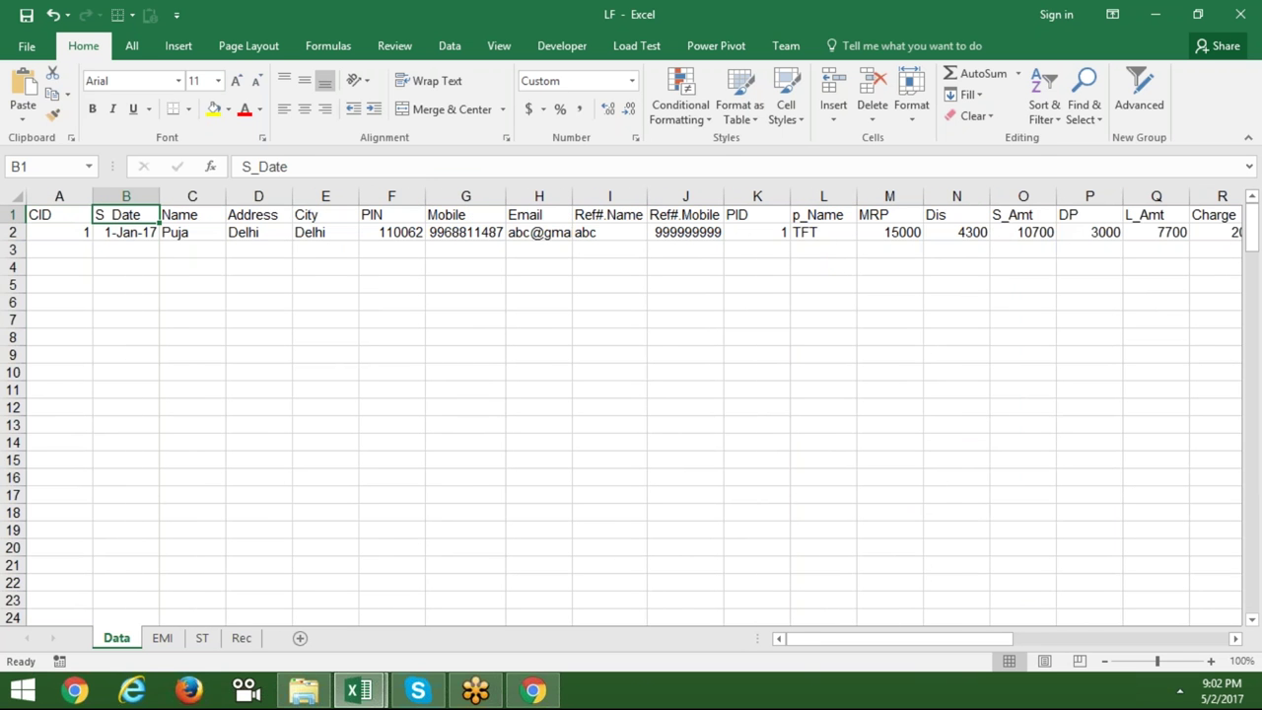
{"action": "key", "text": "Right"}
{"action": "key", "text": "shift+Right"}
{"action": "key", "text": "shift+Right"}
{"action": "key", "text": "shift+Right"}
{"action": "key", "text": "shift+Right"}
{"action": "key", "text": "shift+Right"}
{"action": "key", "text": "shift+Right"}
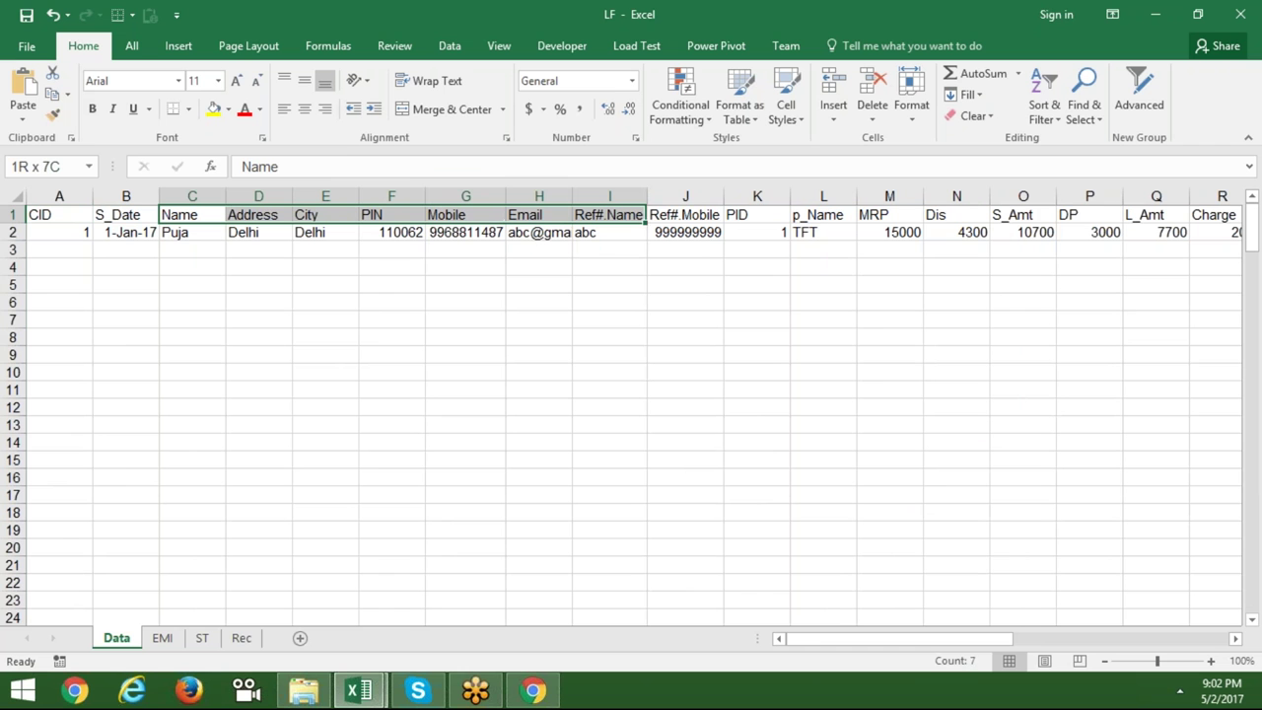
{"action": "key", "text": "shift+Right"}
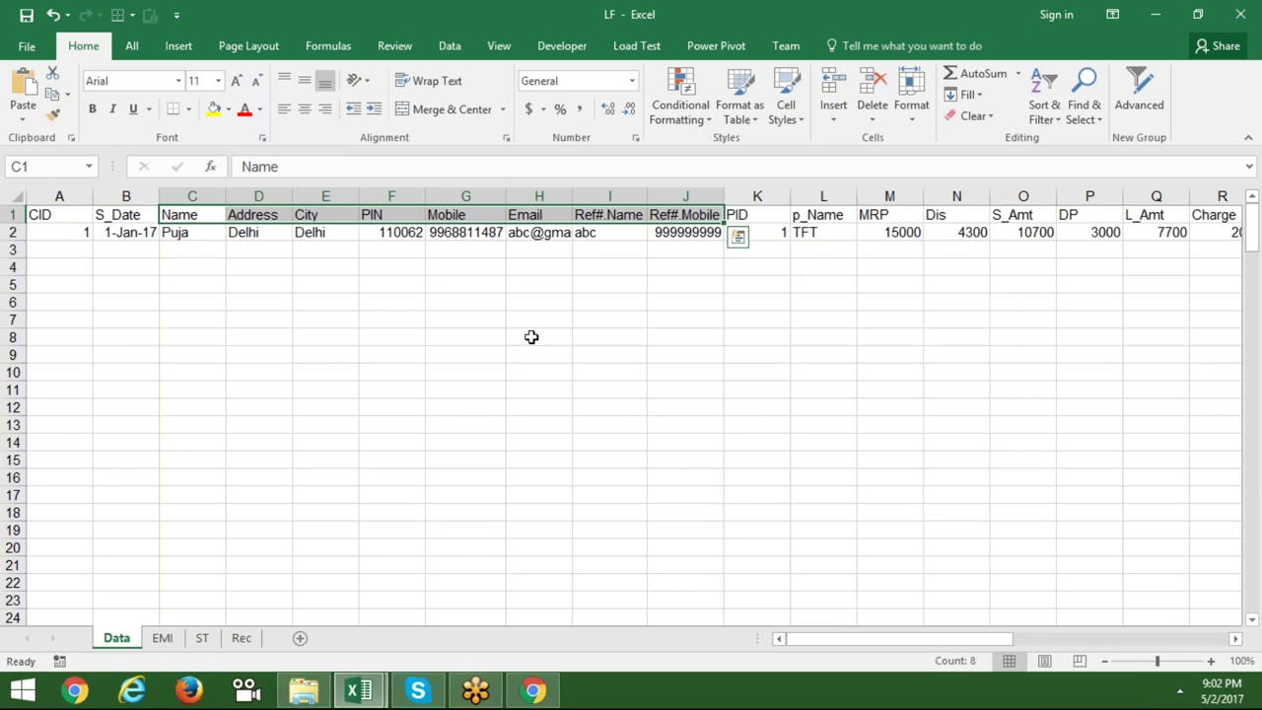
Step: Add p_Name, EMI, EMI_Dep, BL_EMI and Due Date headers to the selection and copy them
{"action": "left_click", "coordinate": [815, 214], "text": "ctrl"}
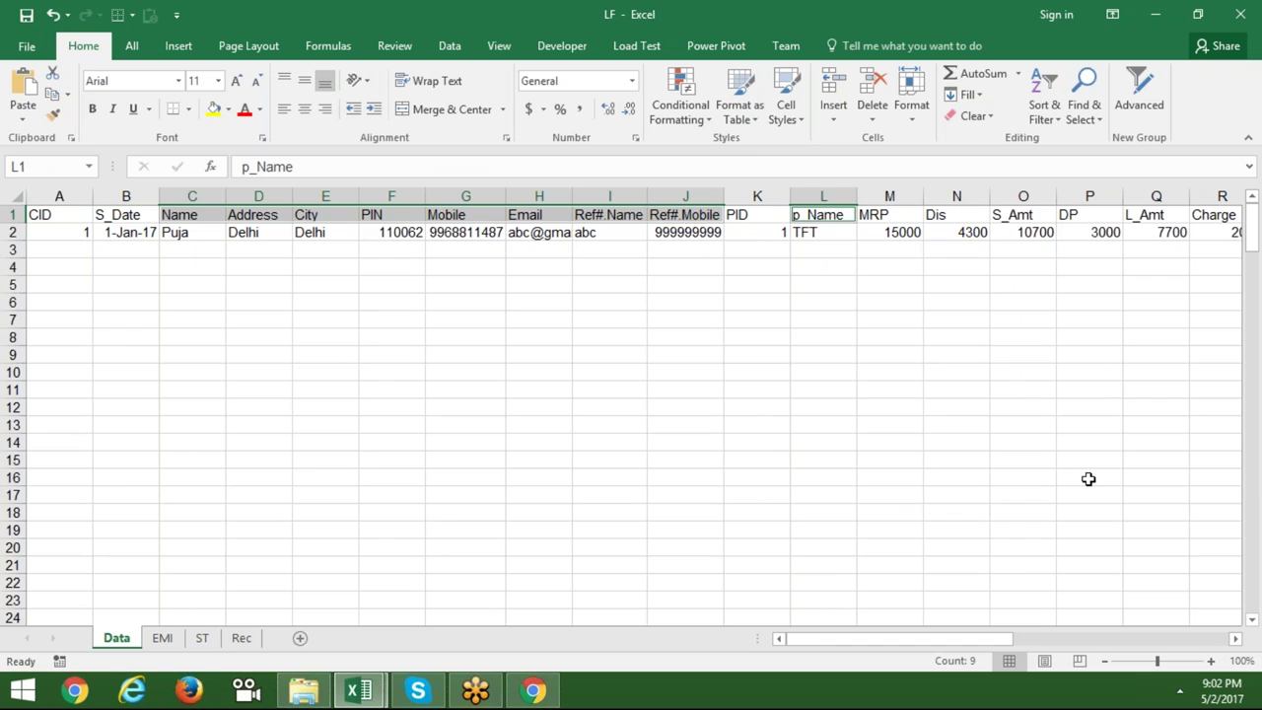
{"action": "left_click_drag", "start_coordinate": [979, 639], "coordinate": [1135, 637]}
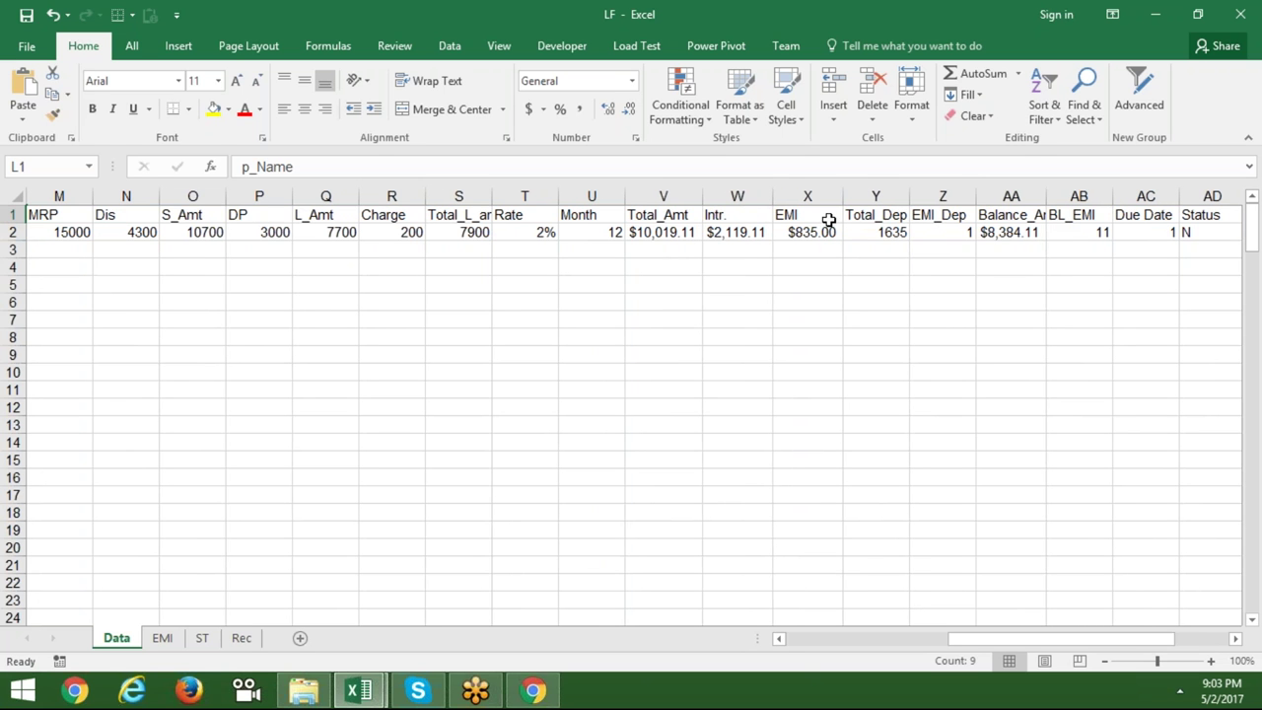
{"action": "left_click", "coordinate": [818, 219]}
{"action": "left_click", "coordinate": [943, 221], "text": "ctrl"}
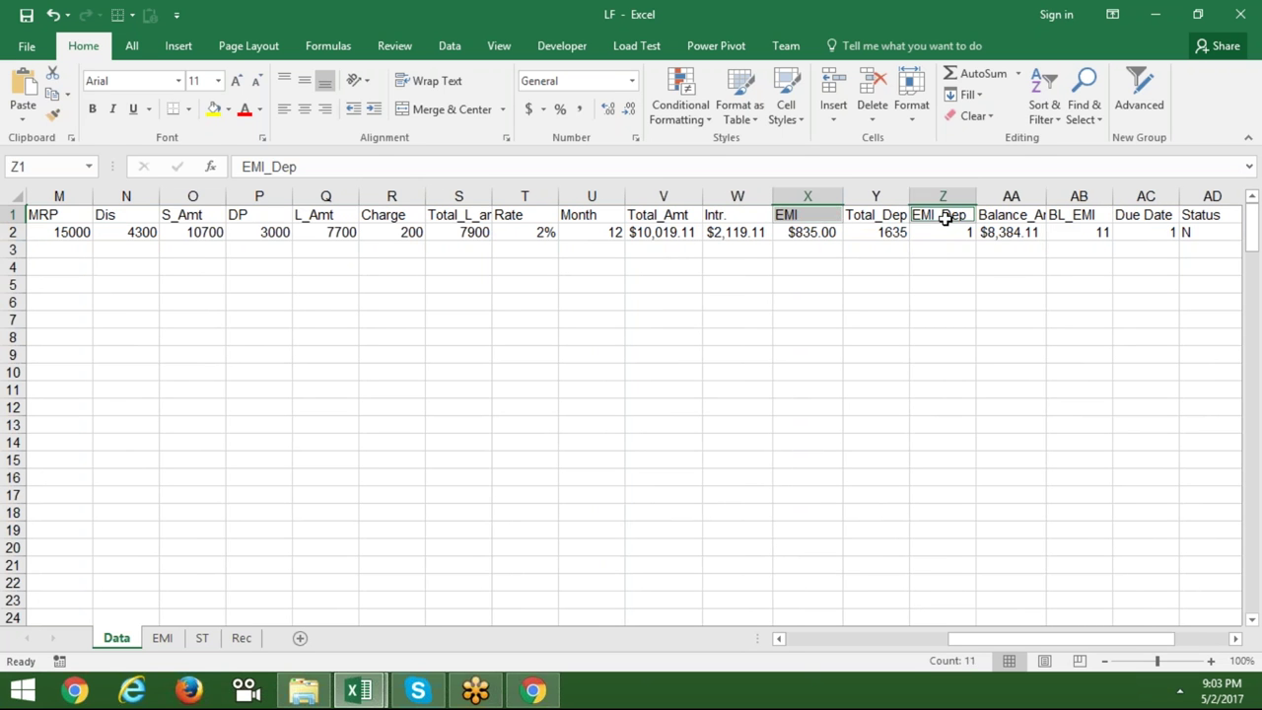
{"action": "left_click", "coordinate": [1074, 213], "text": "ctrl"}
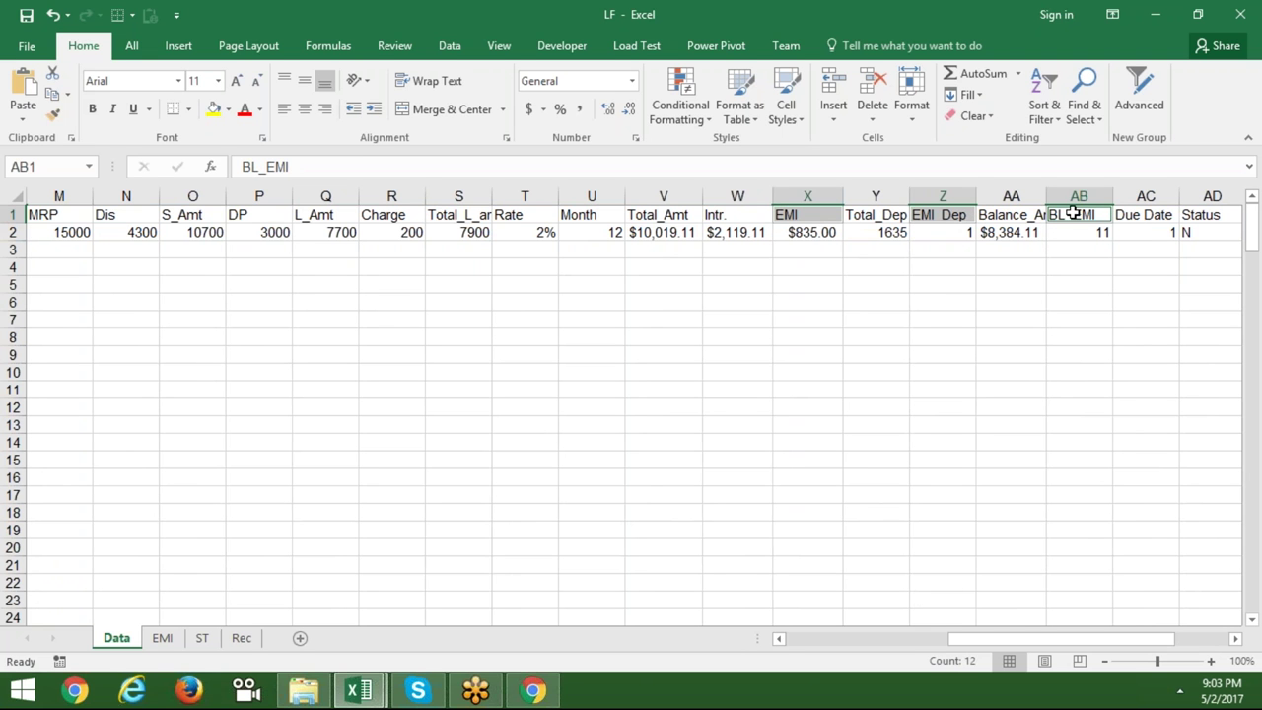
{"action": "left_click", "coordinate": [1138, 218], "text": "ctrl"}
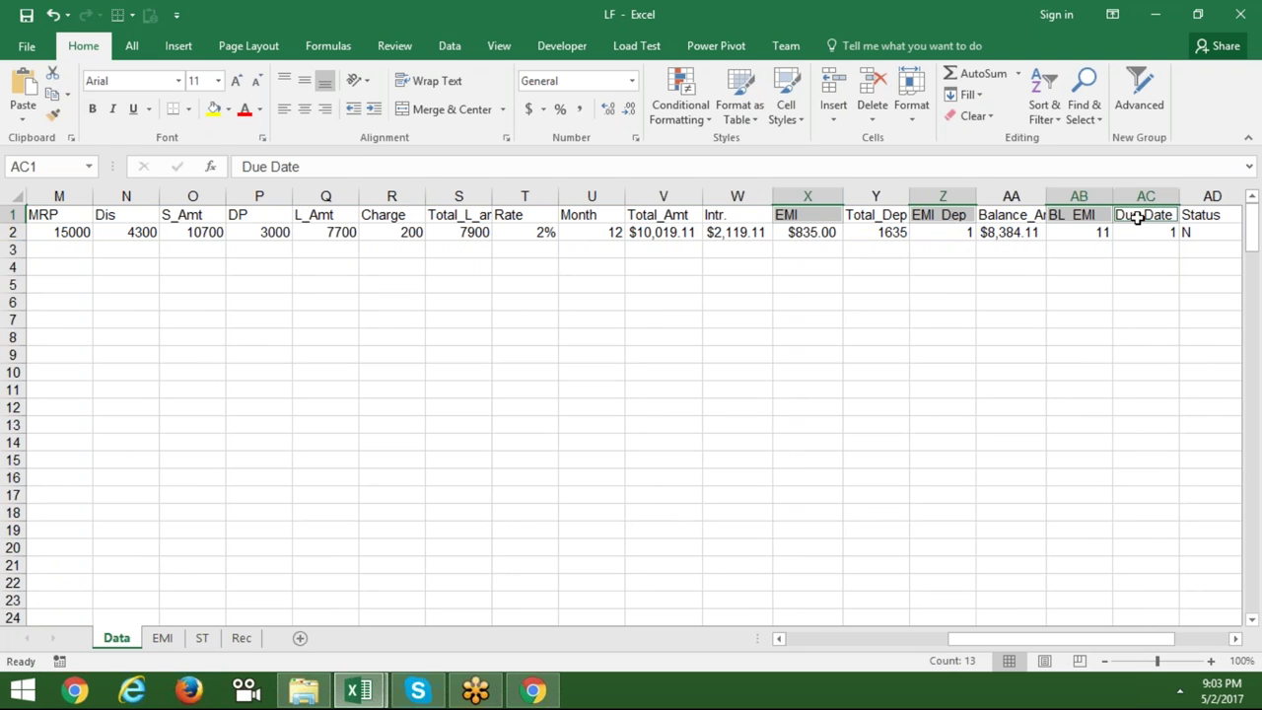
{"action": "key", "text": "ctrl+c"}
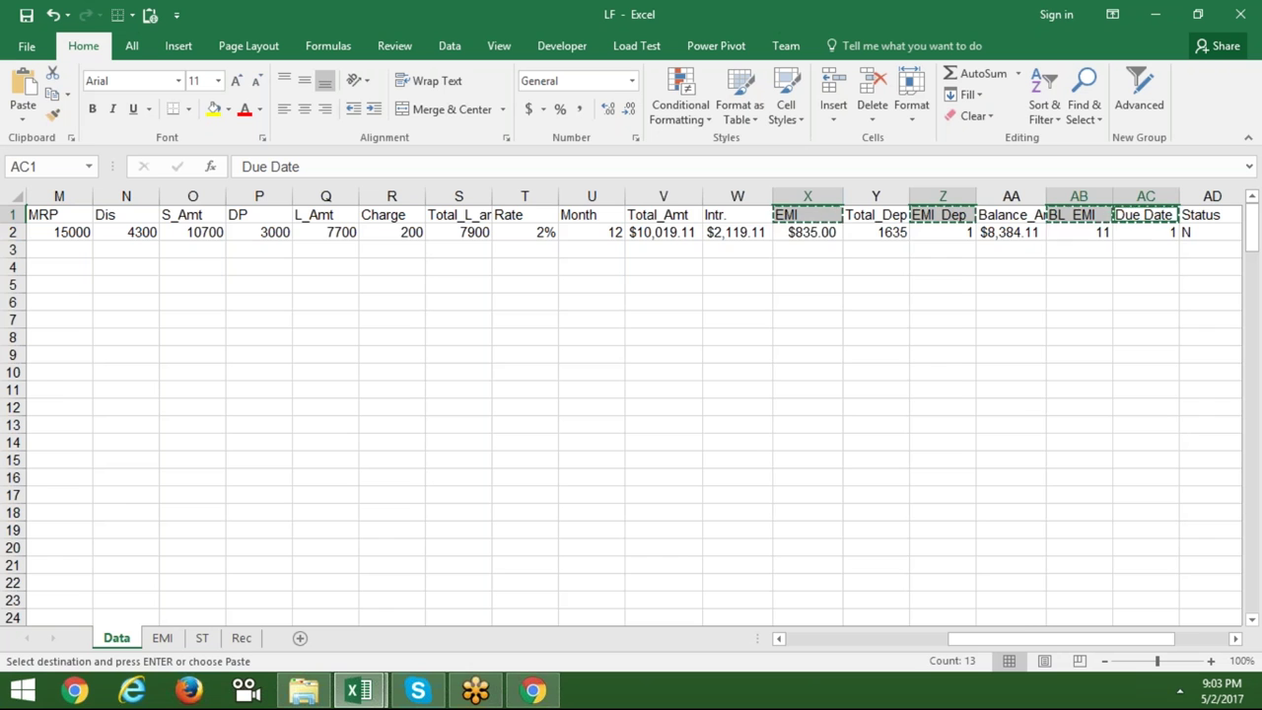
{"action": "left_click", "coordinate": [242, 639]}
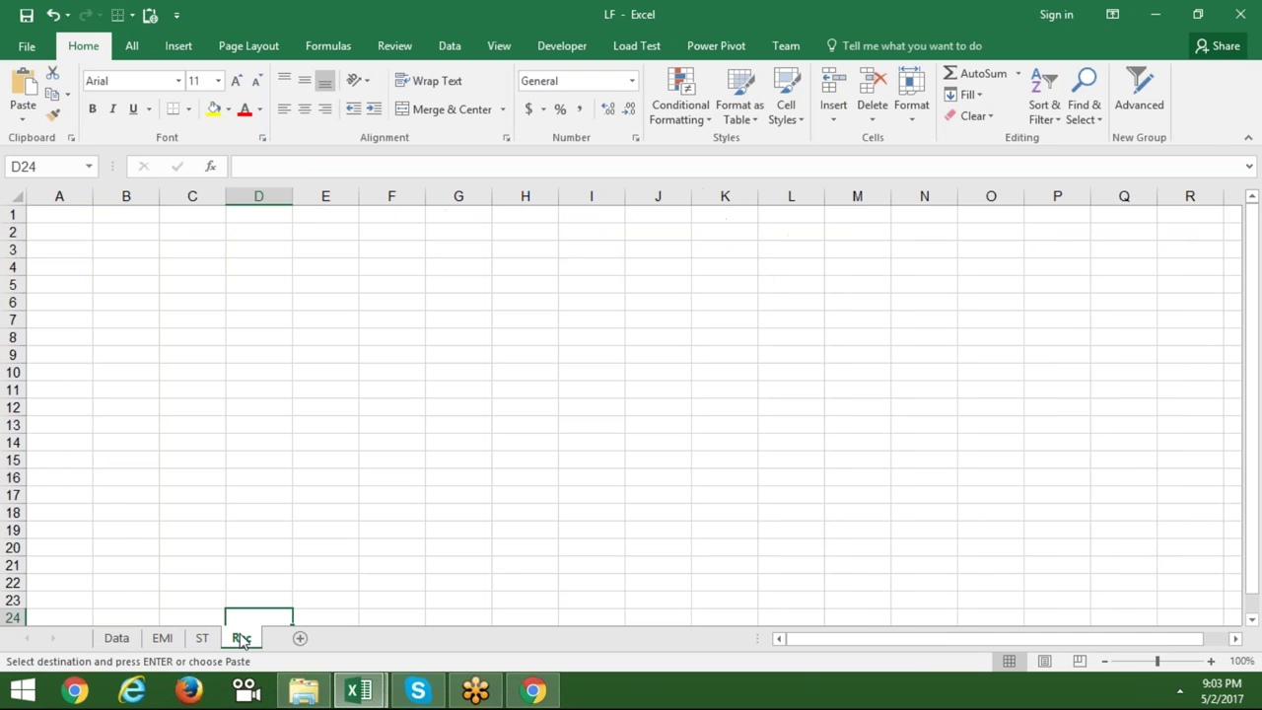
Step: Paste the copied headers into row 4 from B4 and type Sr in A4
{"action": "left_click", "coordinate": [76, 269]}
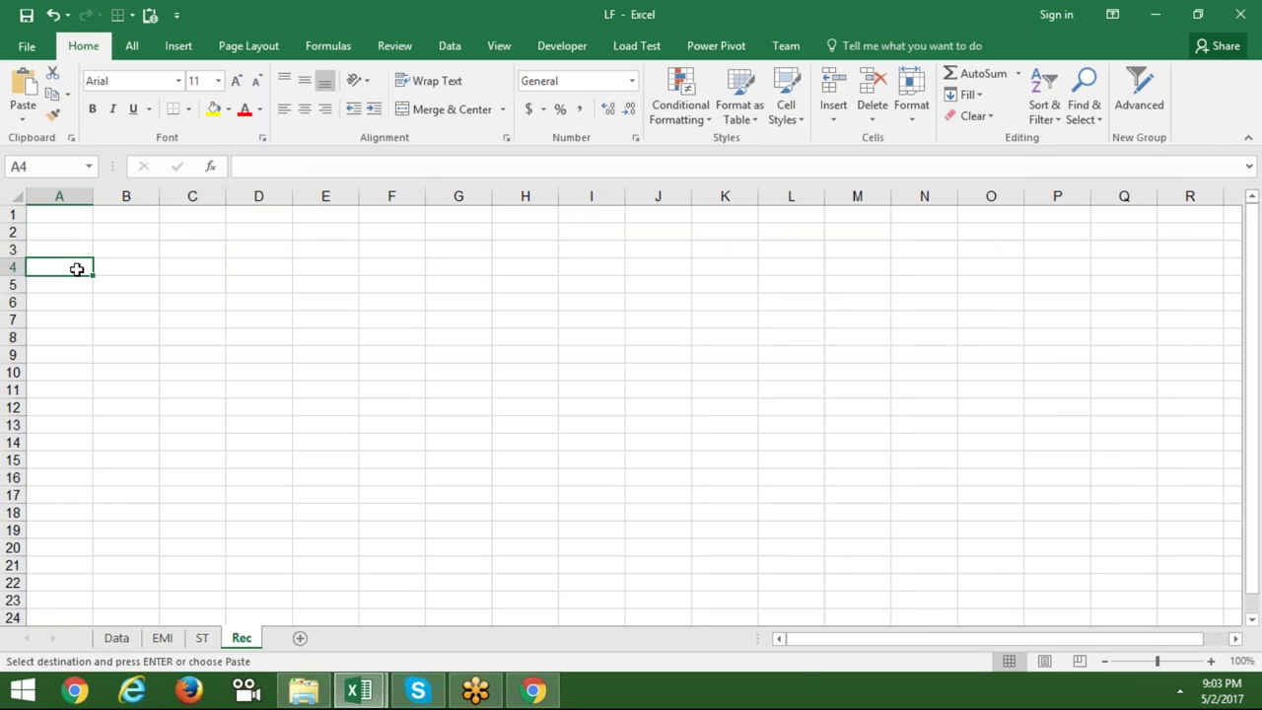
{"action": "key", "text": "Right"}
{"action": "key", "text": "ctrl+v"}
{"action": "key", "text": "Left"}
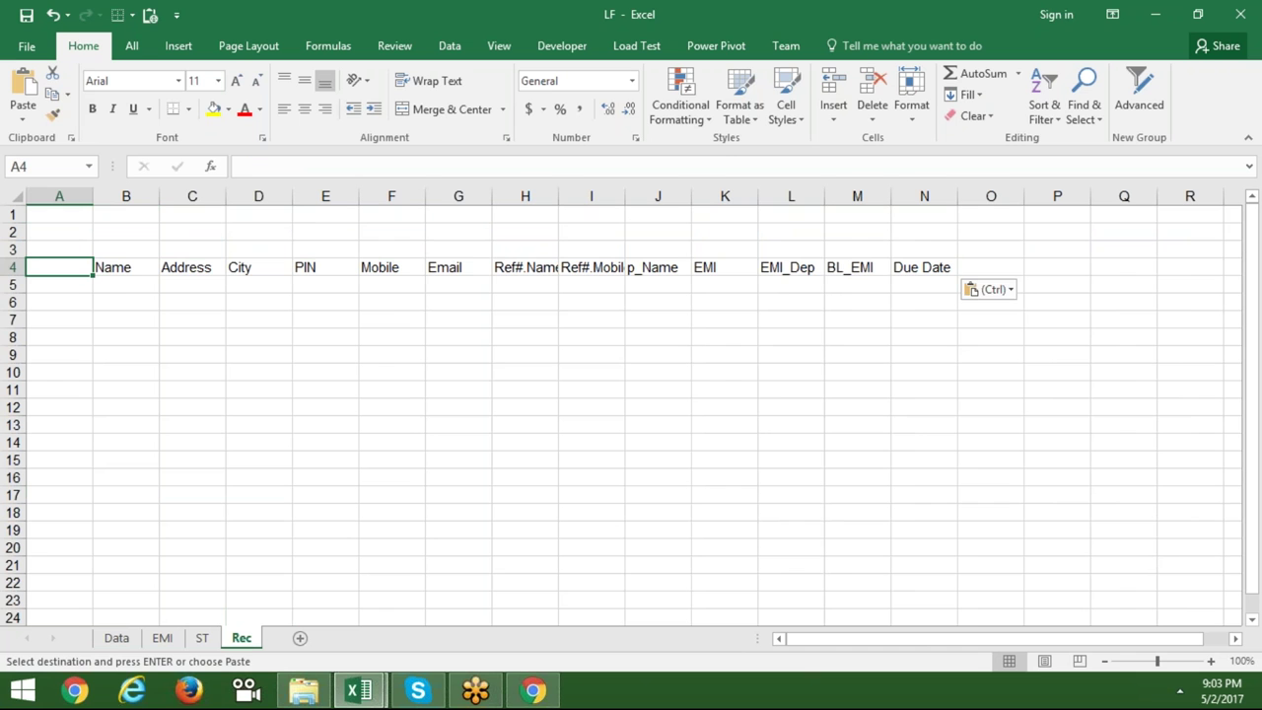
{"action": "type", "text": "Sr"}
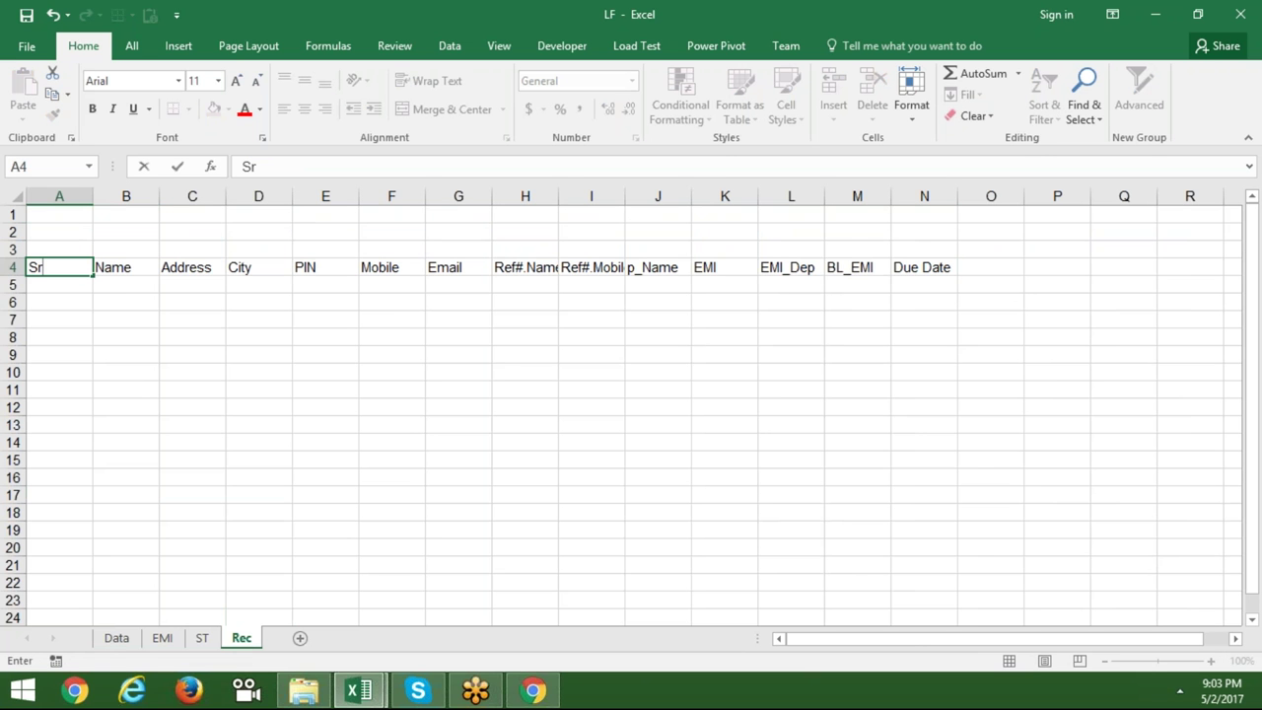
{"action": "key", "text": "Return"}
Step: Put the label Day in A2 with value 1 in B2, and start an IF formula in A5
{"action": "key", "text": "Up"}
{"action": "key", "text": "Up"}
{"action": "key", "text": "Up"}
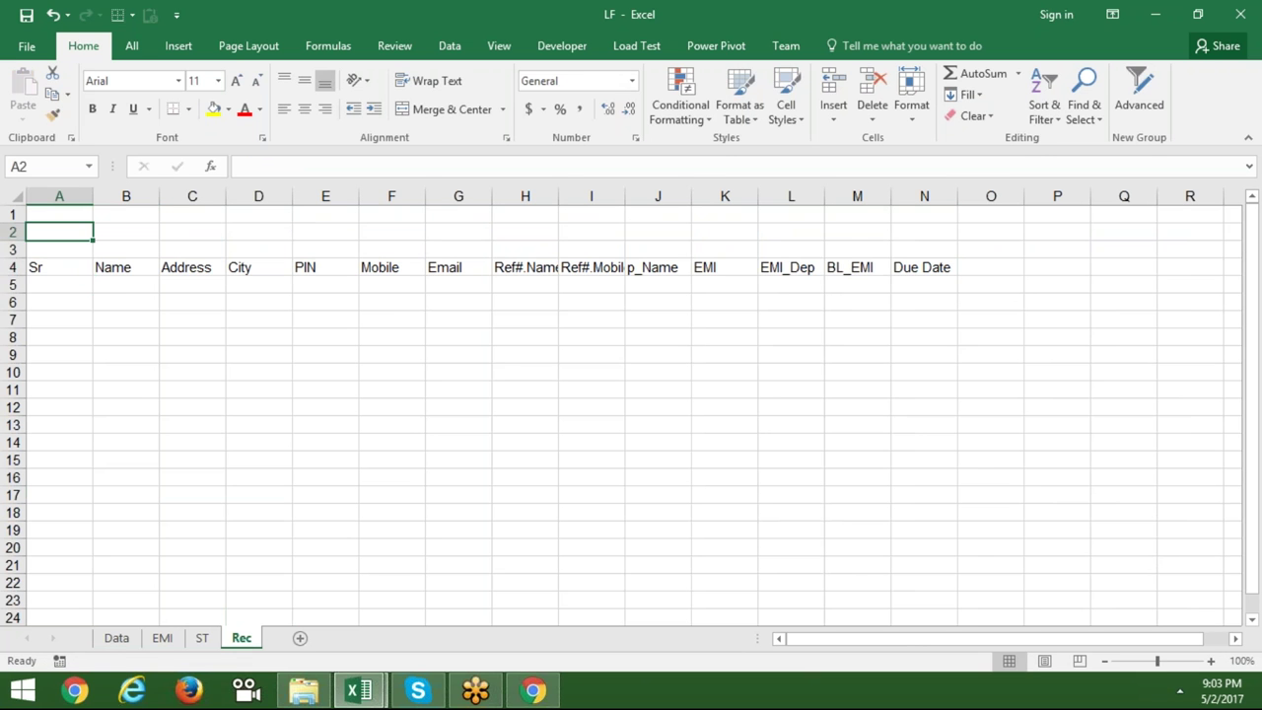
{"action": "type", "text": "Da"}
{"action": "key", "text": "Tab"}
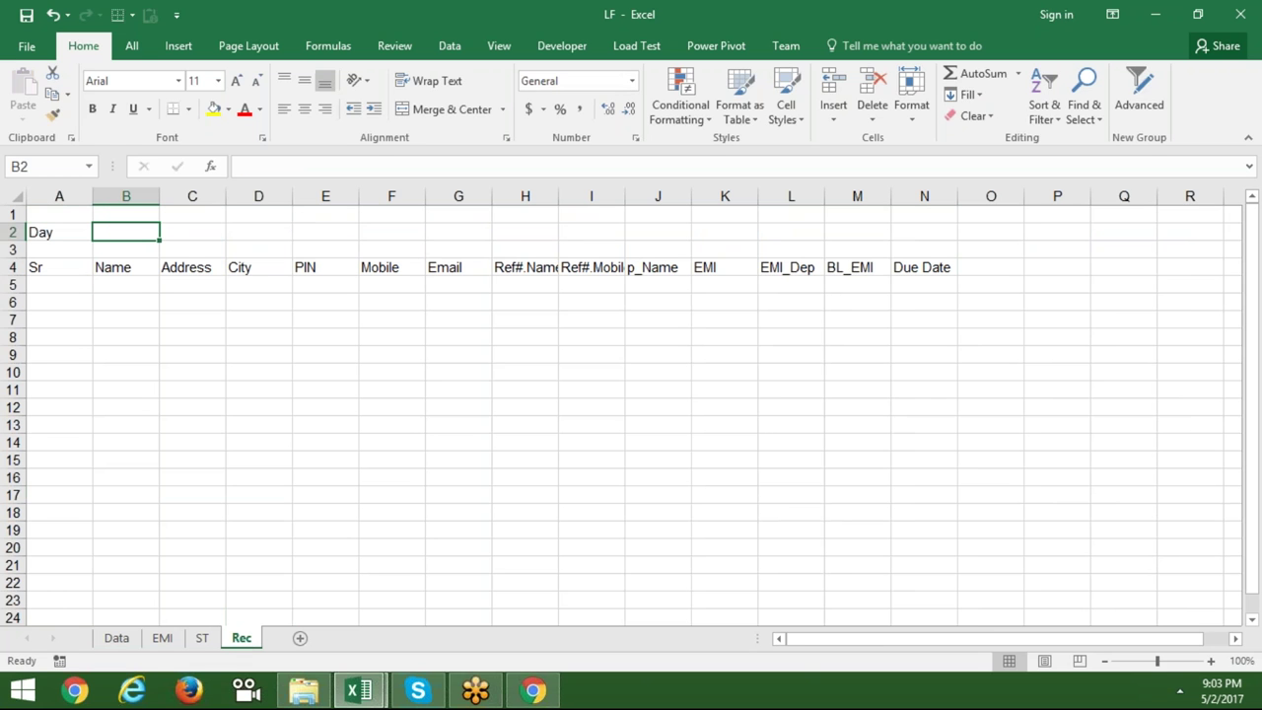
{"action": "type", "text": "1"}
{"action": "key", "text": "Return"}
{"action": "key", "text": "Down"}
{"action": "key", "text": "Return"}
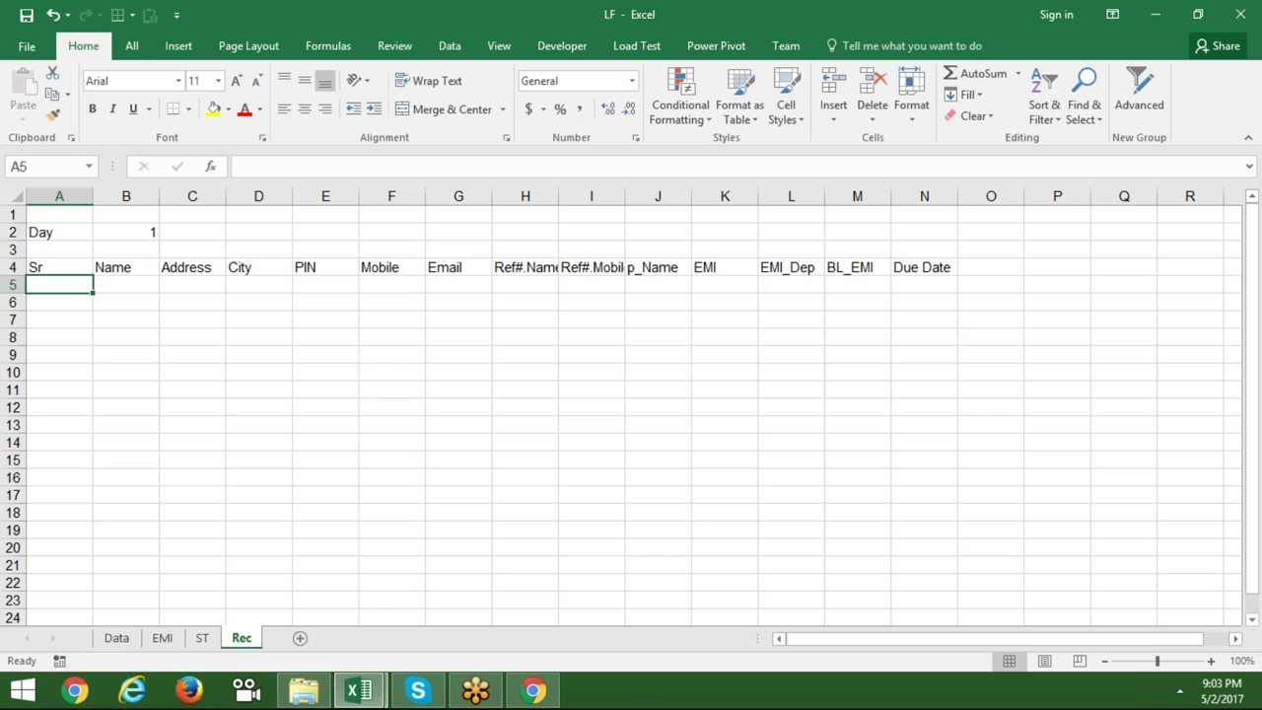
{"action": "type", "text": "=if"}
{"action": "key", "text": "Up"}
{"action": "key", "text": "Up"}
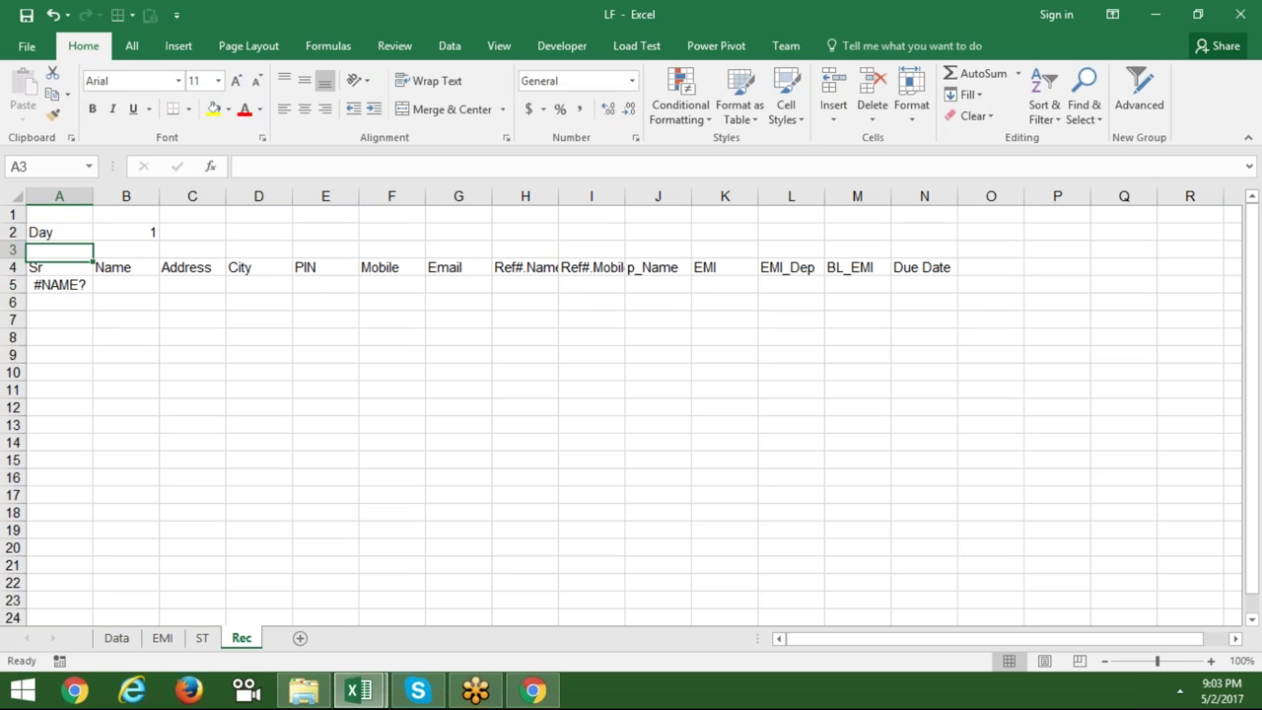
Step: Label cell C2 Total_Customer
{"action": "key", "text": "Right"}
{"action": "key", "text": "Right"}
{"action": "key", "text": "Up"}
{"action": "type", "text": "="}
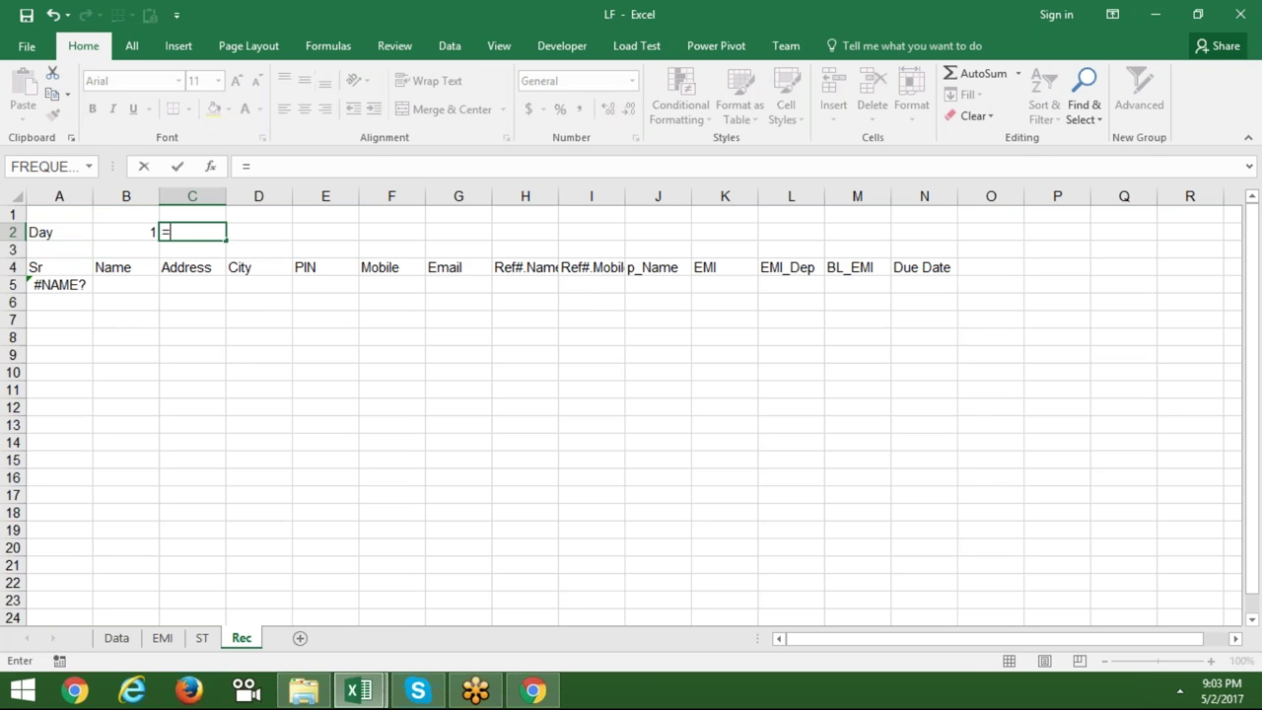
{"action": "type", "text": "co"}
{"action": "key", "text": "Down"}
{"action": "key", "text": "Down"}
{"action": "key", "text": "Down"}
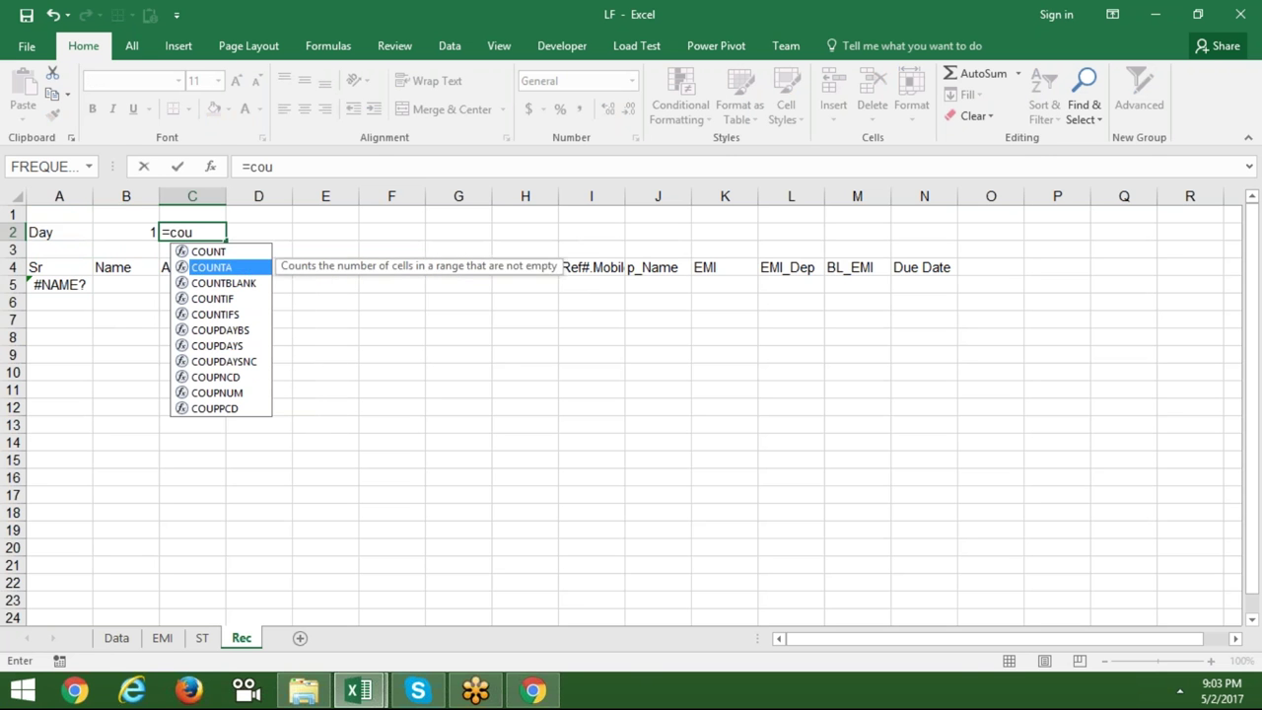
{"action": "key", "text": "Tab"}
{"action": "key", "text": "Left"}
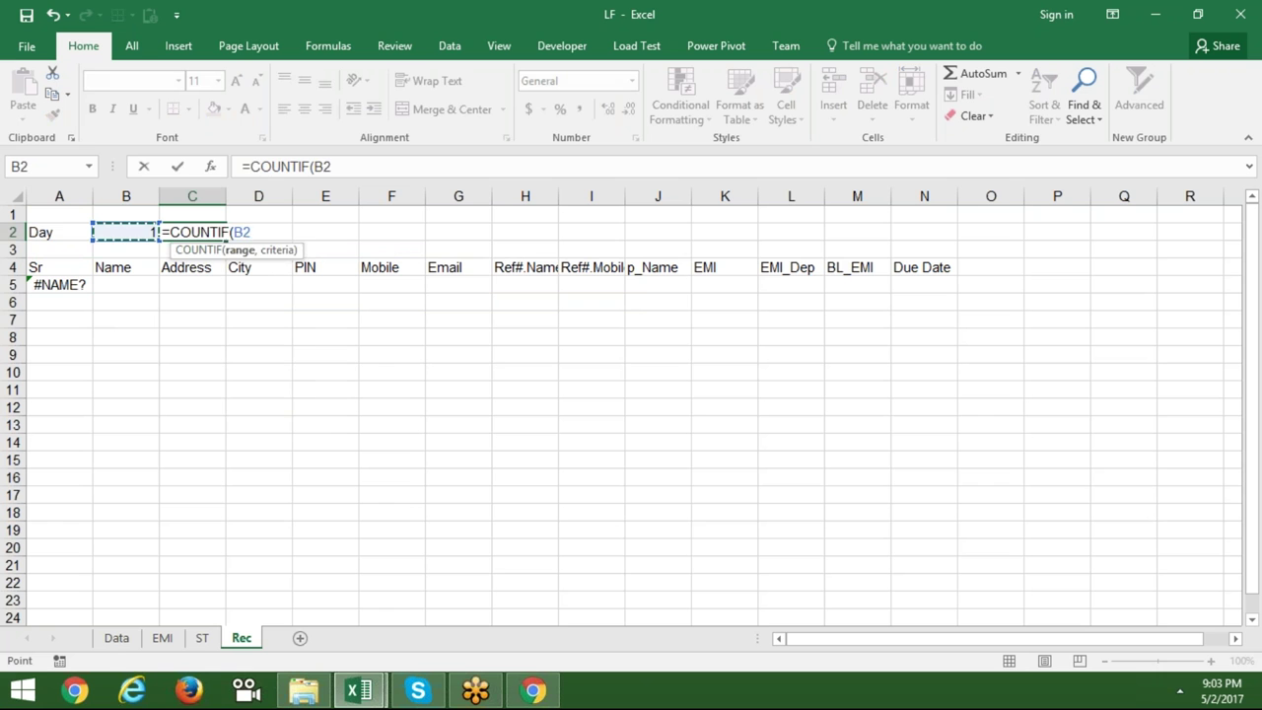
{"action": "key", "text": "Escape"}
{"action": "type", "text": "Total"}
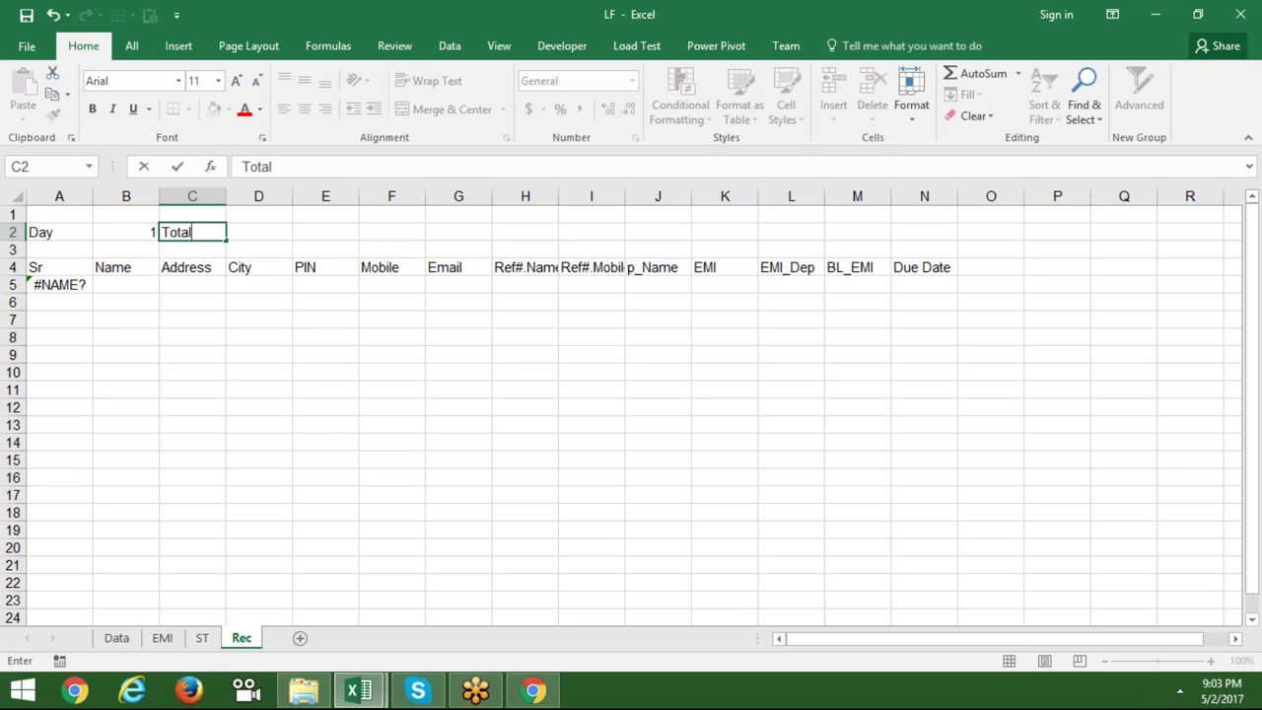
{"action": "type", "text": "_Cus"}
{"action": "type", "text": "tomer"}
{"action": "key", "text": "Tab"}
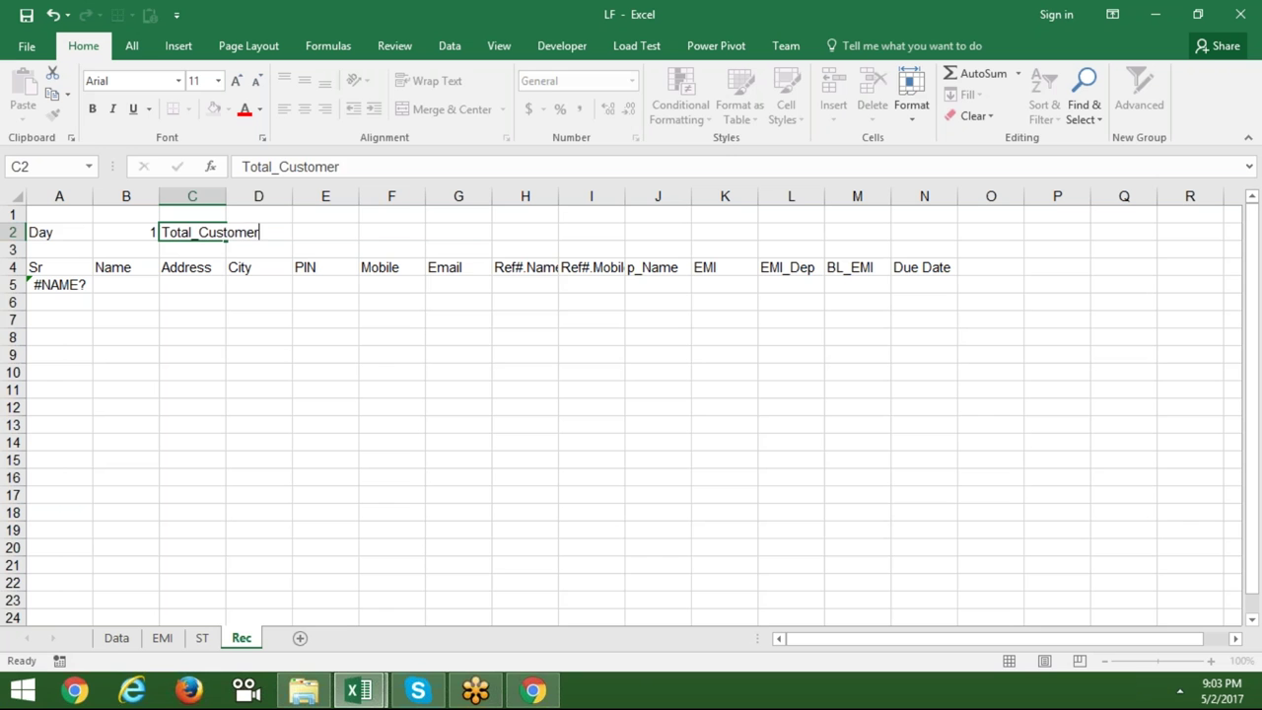
Step: Enter =COUNTIF(Data!AC:AC,Rec!B2) in E2 to count customers due on the B2 day
{"action": "key", "text": "Tab"}
{"action": "type", "text": "=cou"}
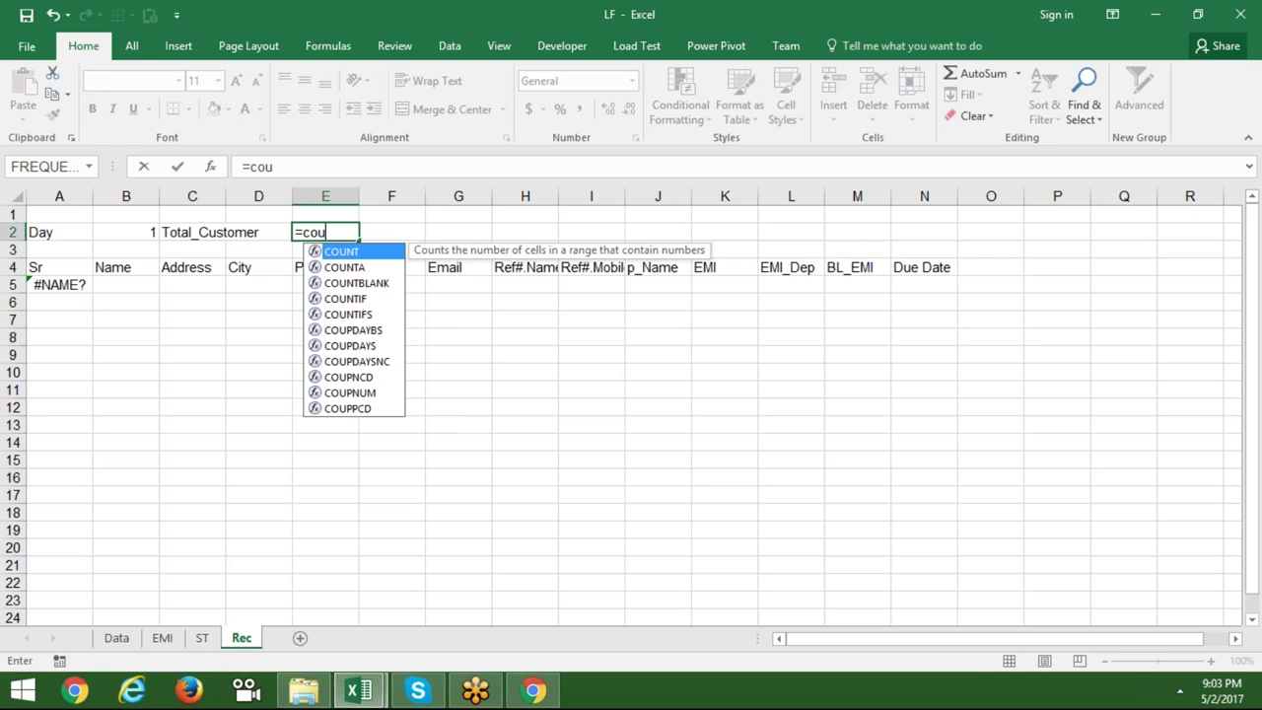
{"action": "key", "text": "Down"}
{"action": "key", "text": "Down"}
{"action": "key", "text": "Down"}
{"action": "key", "text": "Tab"}
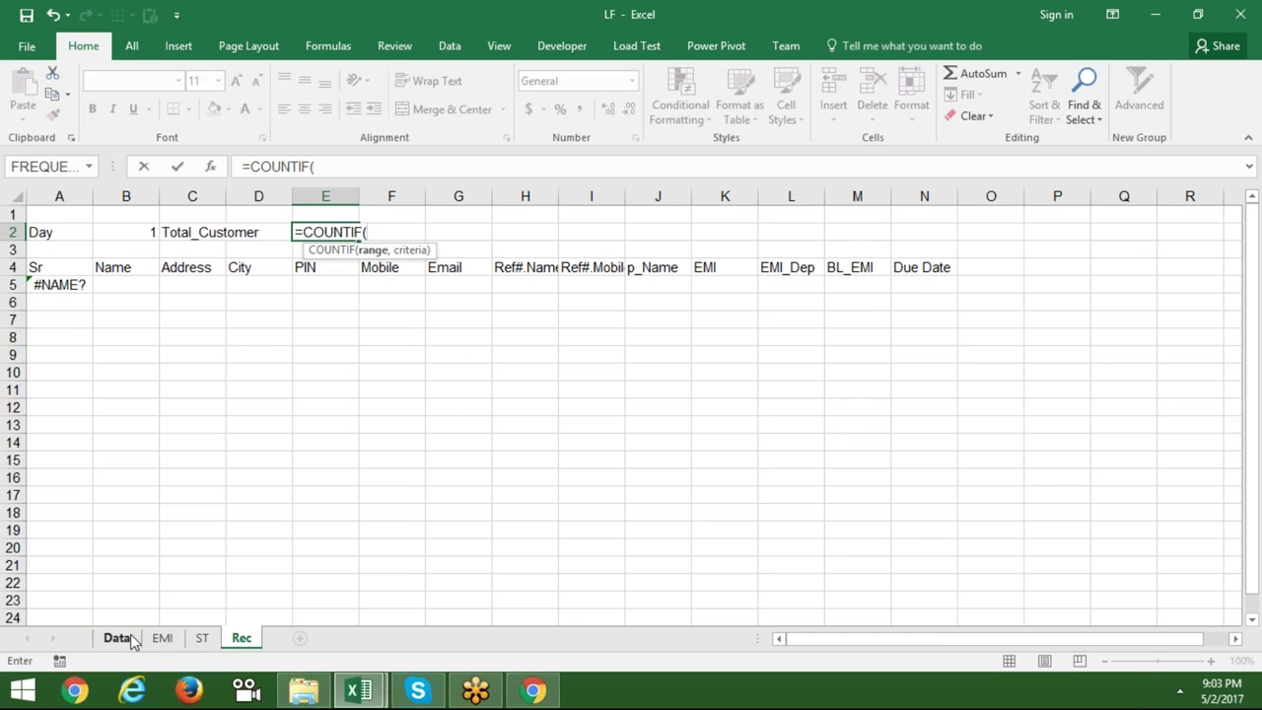
{"action": "left_click", "coordinate": [117, 638]}
{"action": "left_click_drag", "start_coordinate": [999, 639], "coordinate": [1053, 639]}
{"action": "left_click", "coordinate": [880, 196]}
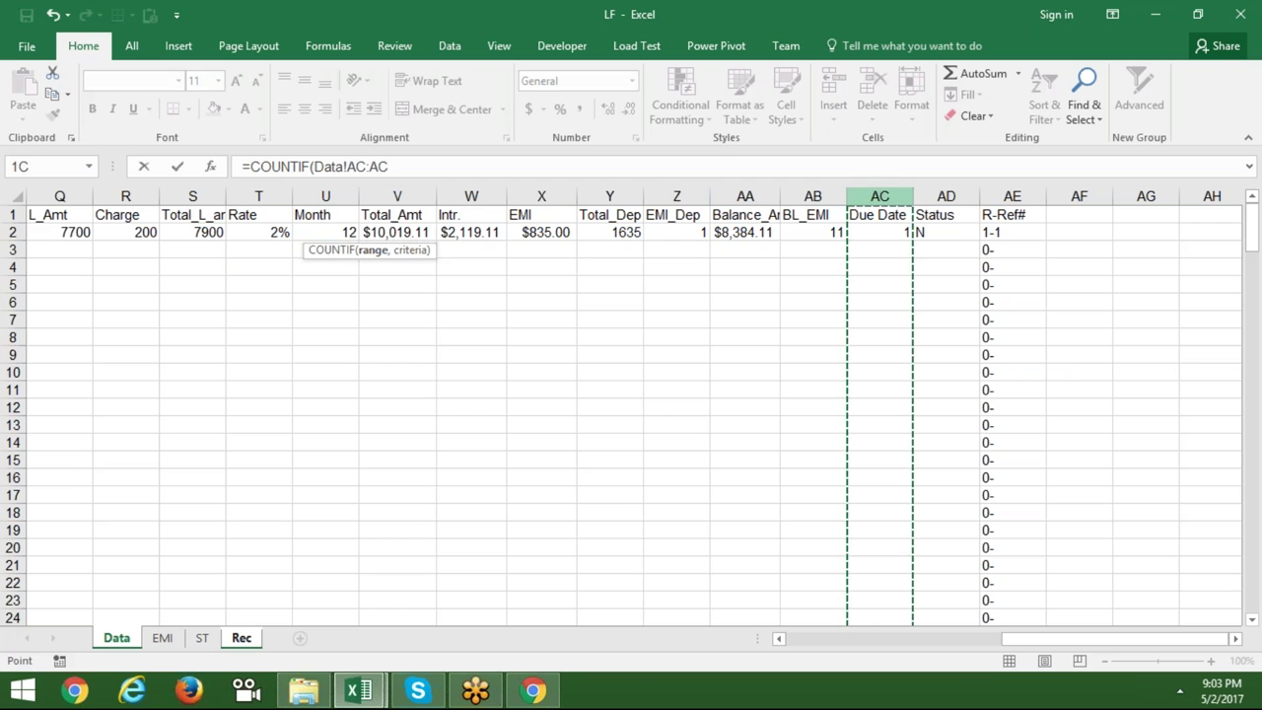
{"action": "type", "text": ","}
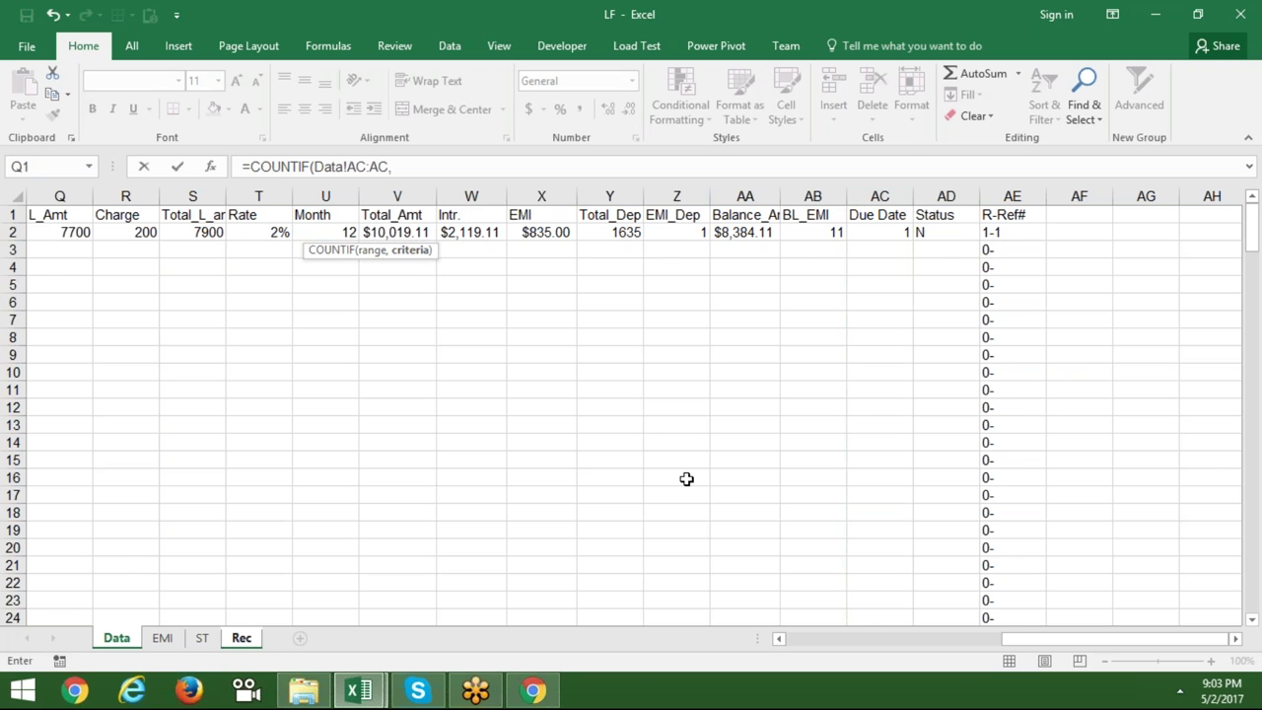
{"action": "left_click", "coordinate": [243, 638]}
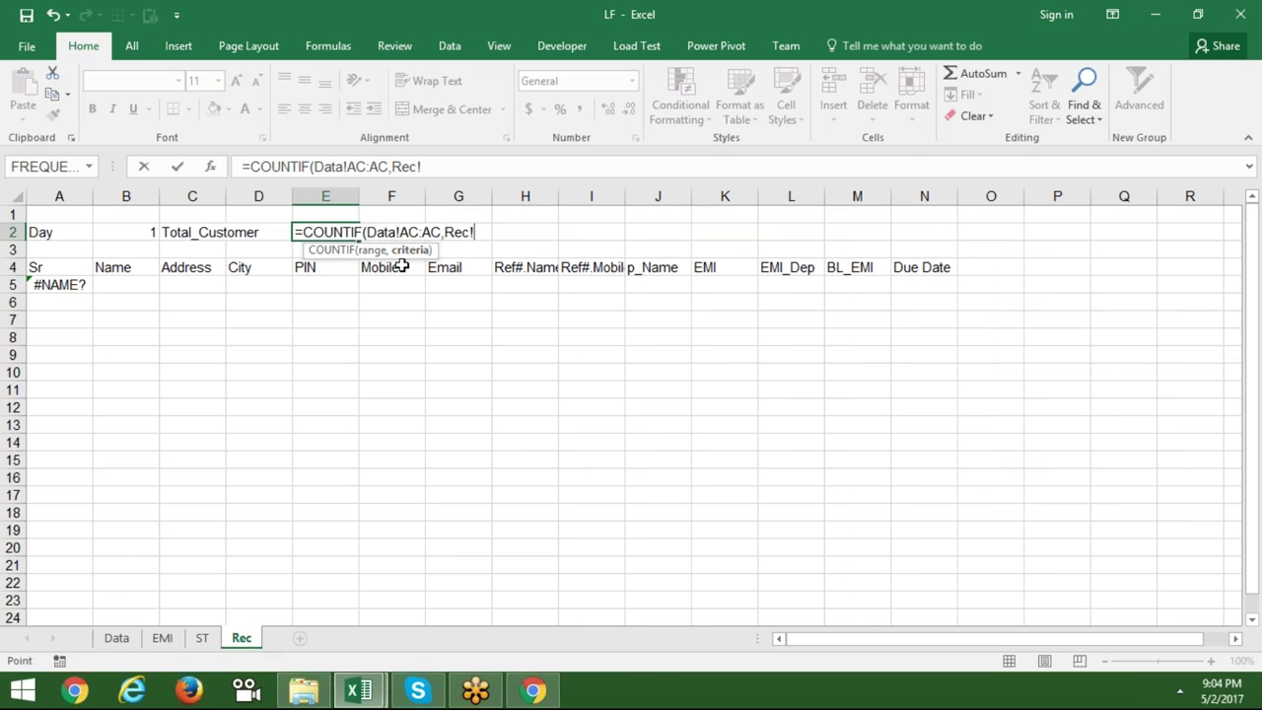
{"action": "left_click", "coordinate": [144, 231]}
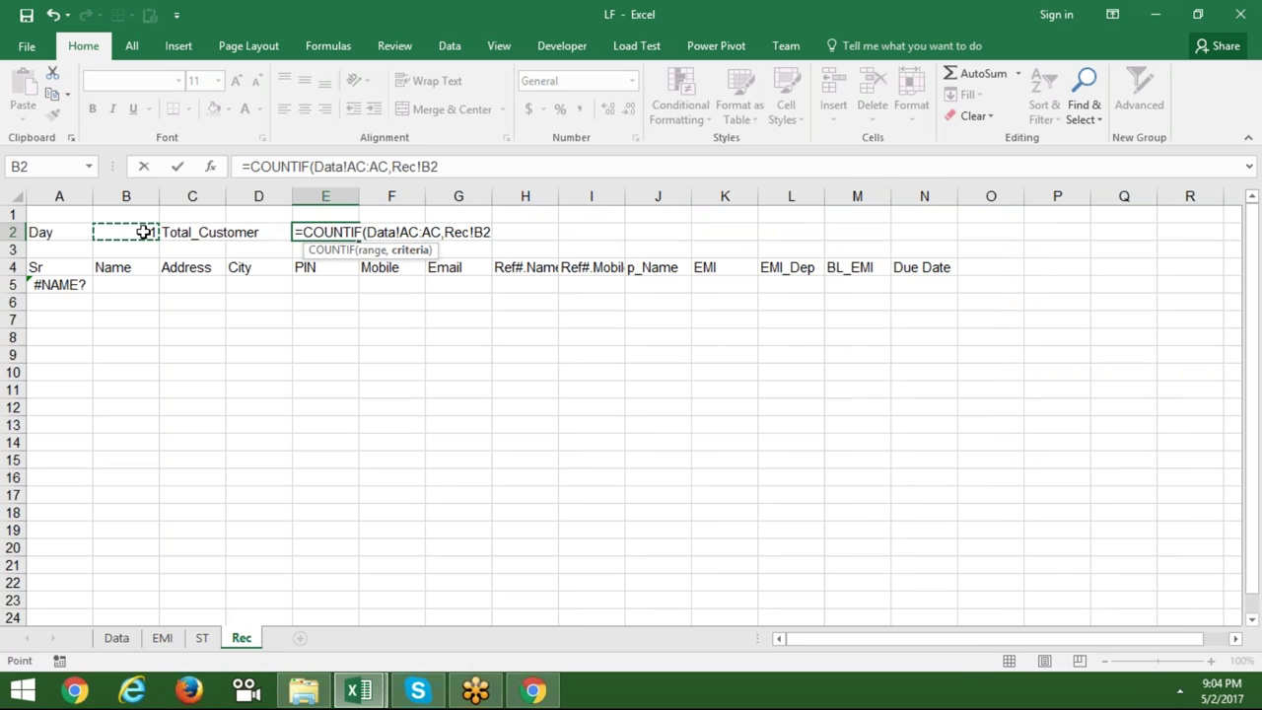
{"action": "key", "text": "Return"}
Step: Delete the #NAME? formula from A5 and begin a new IF formula there
{"action": "key", "text": "Left"}
{"action": "key", "text": "Left"}
{"action": "key", "text": "Up"}
{"action": "key", "text": "Down"}
{"action": "key", "text": "Down"}
{"action": "key", "text": "Left"}
{"action": "key", "text": "Left"}
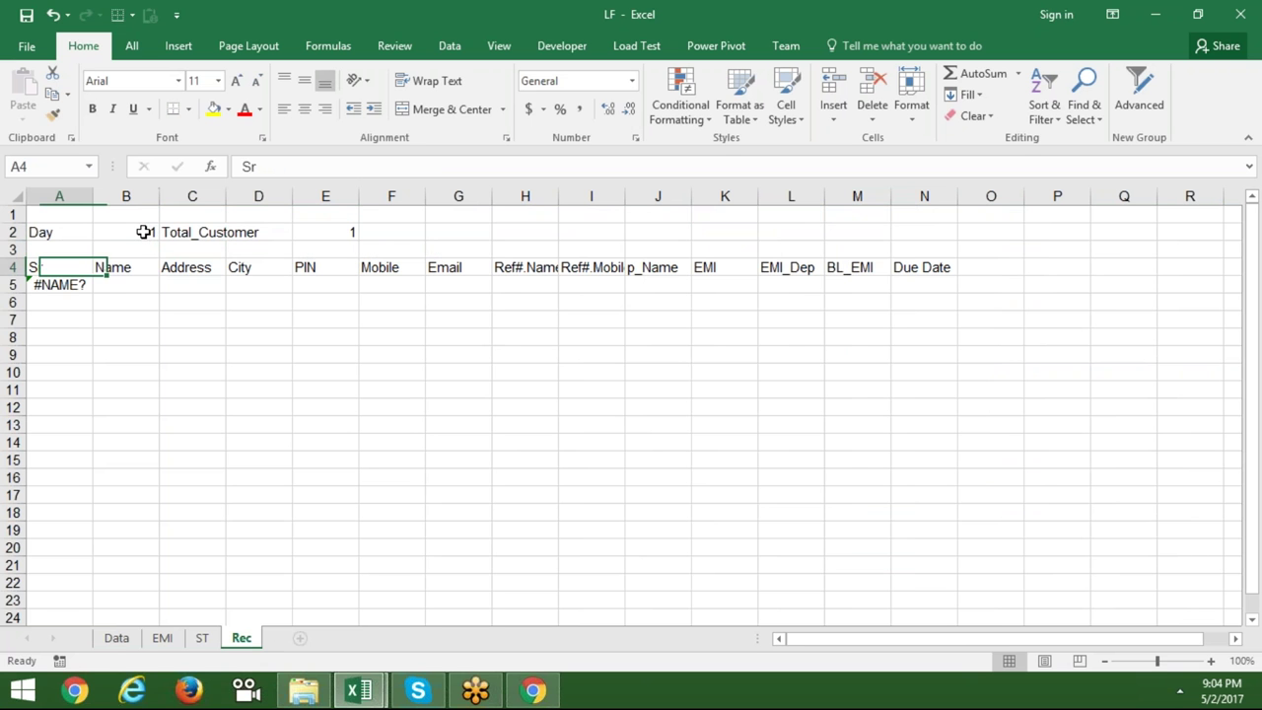
{"action": "key", "text": "Down"}
{"action": "key", "text": "Delete"}
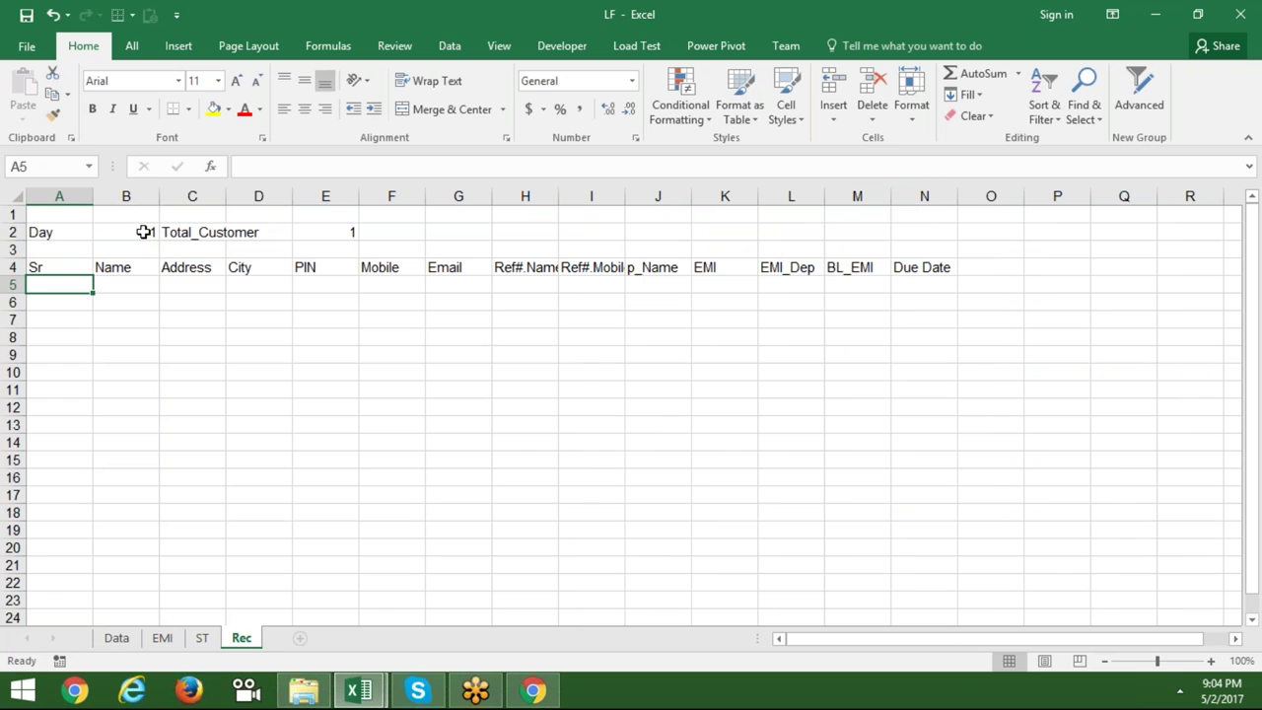
{"action": "type", "text": "="}
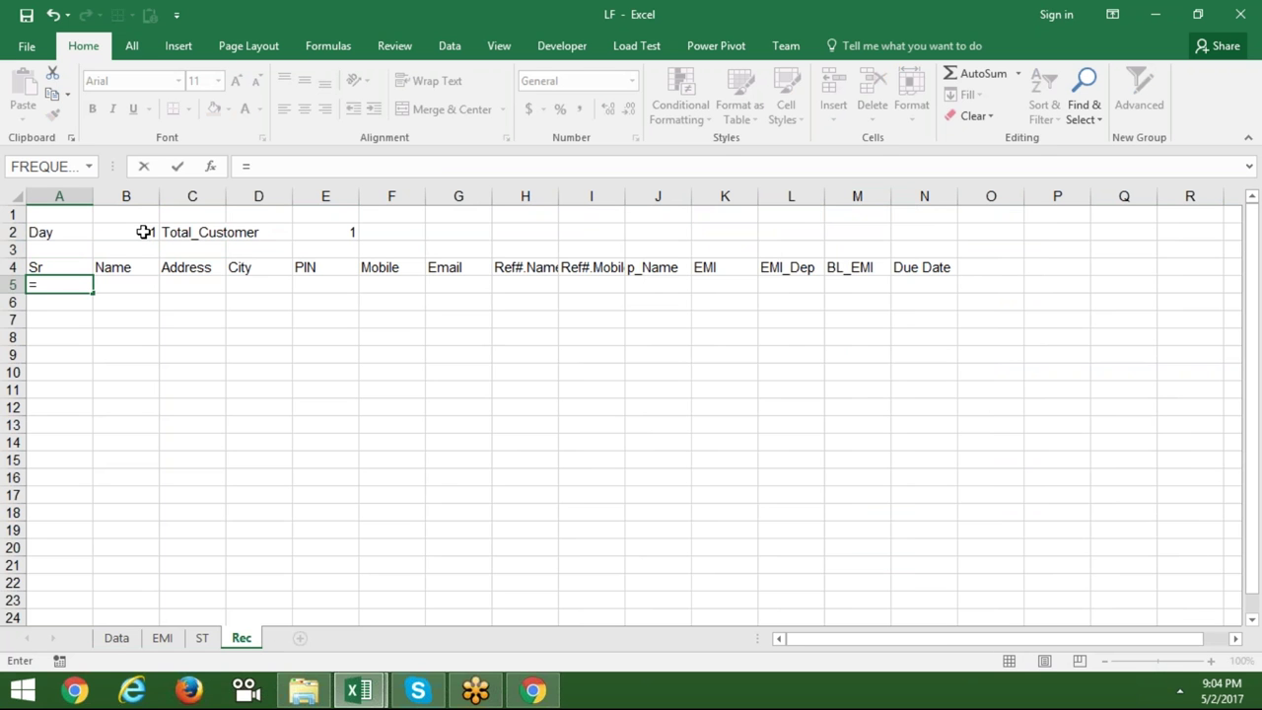
{"action": "type", "text": "if"}
Step: Drop the unfinished IF and enter 1 as the first serial number in A5
{"action": "key", "text": "Tab"}
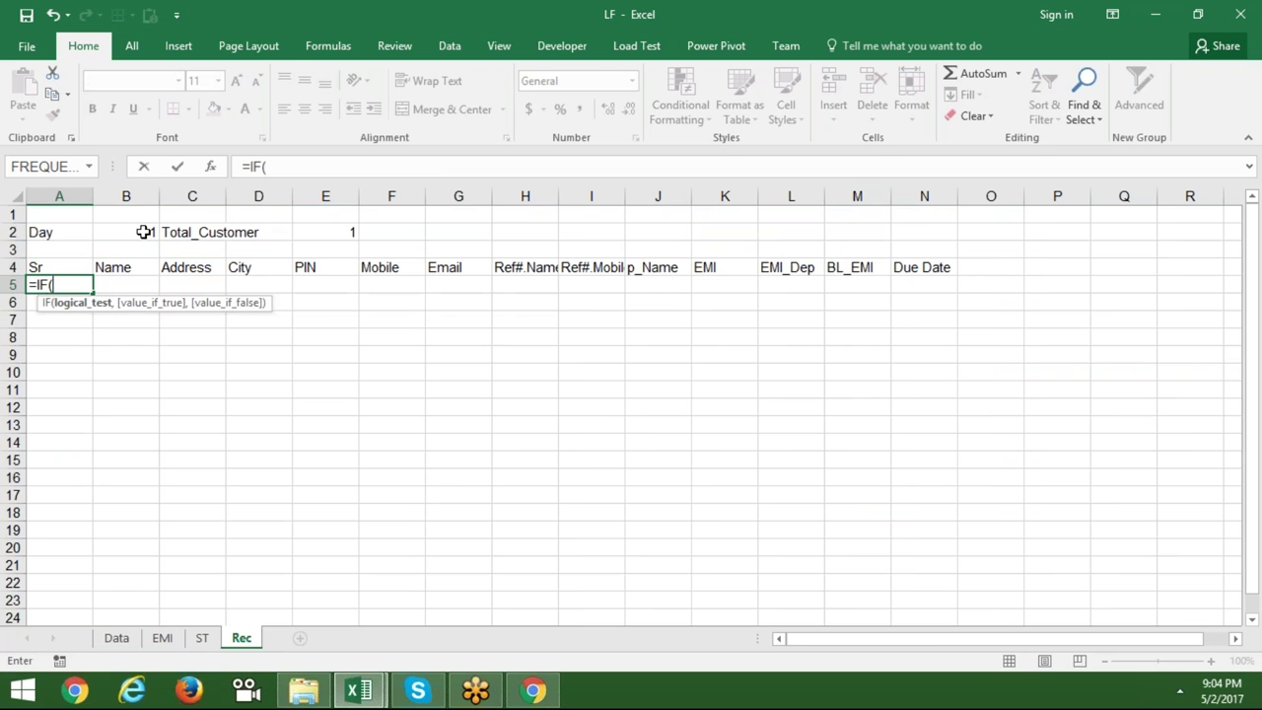
{"action": "key", "text": "Escape"}
{"action": "type", "text": "1"}
{"action": "key", "text": "Return"}
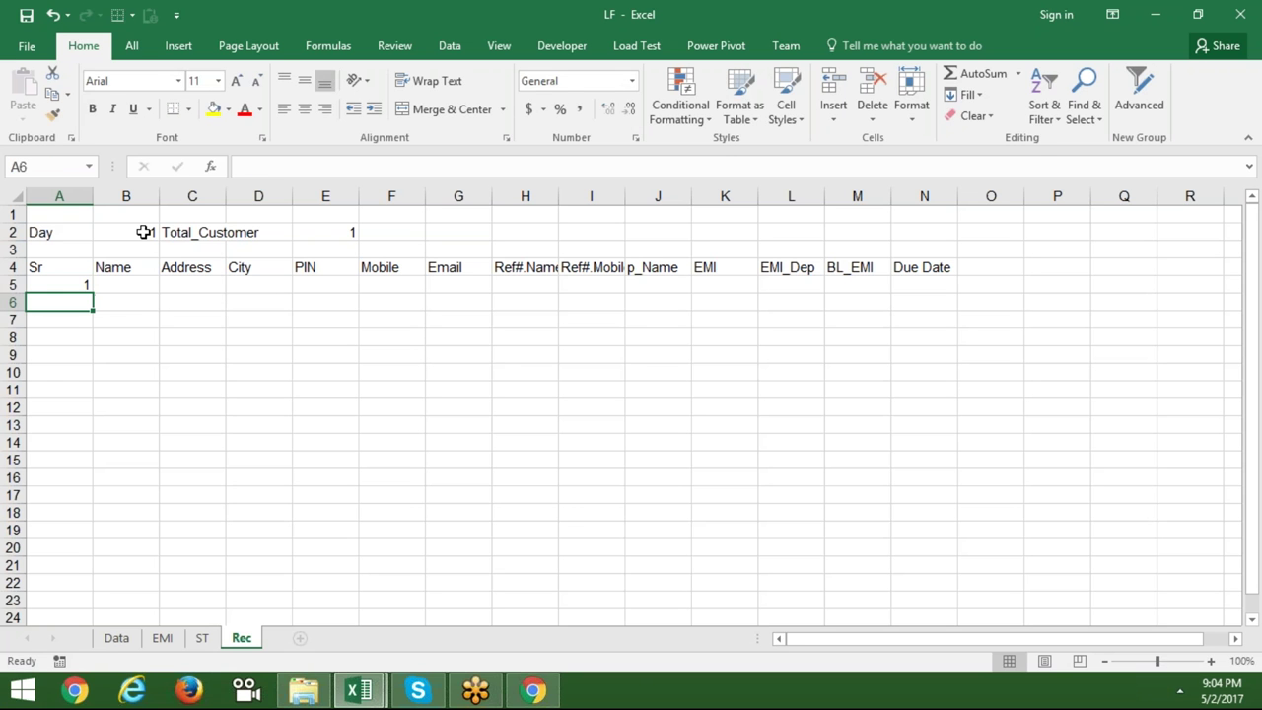
Step: Enter =IF(A5+1>$E$2,"",A5+1) in A6 and drag it down column A
{"action": "type", "text": "=if"}
{"action": "key", "text": "Tab"}
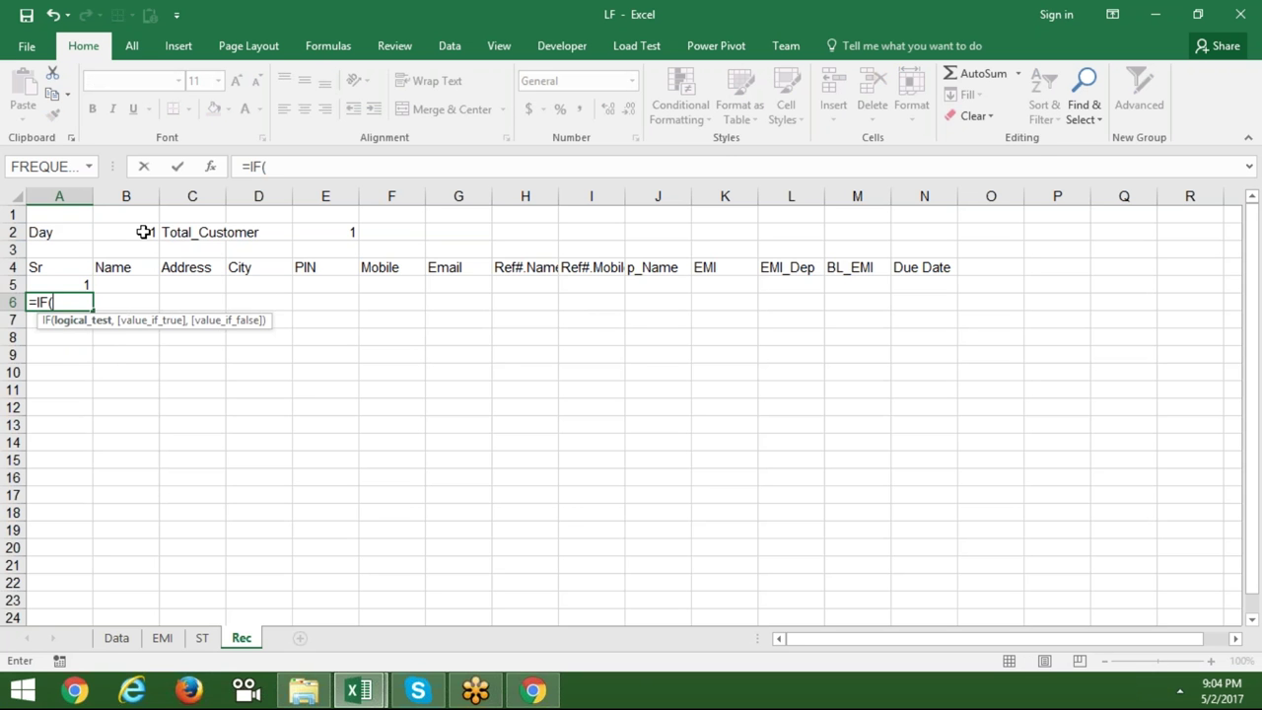
{"action": "left_click", "coordinate": [84, 283]}
{"action": "type", "text": "+1>"}
{"action": "left_click", "coordinate": [335, 233]}
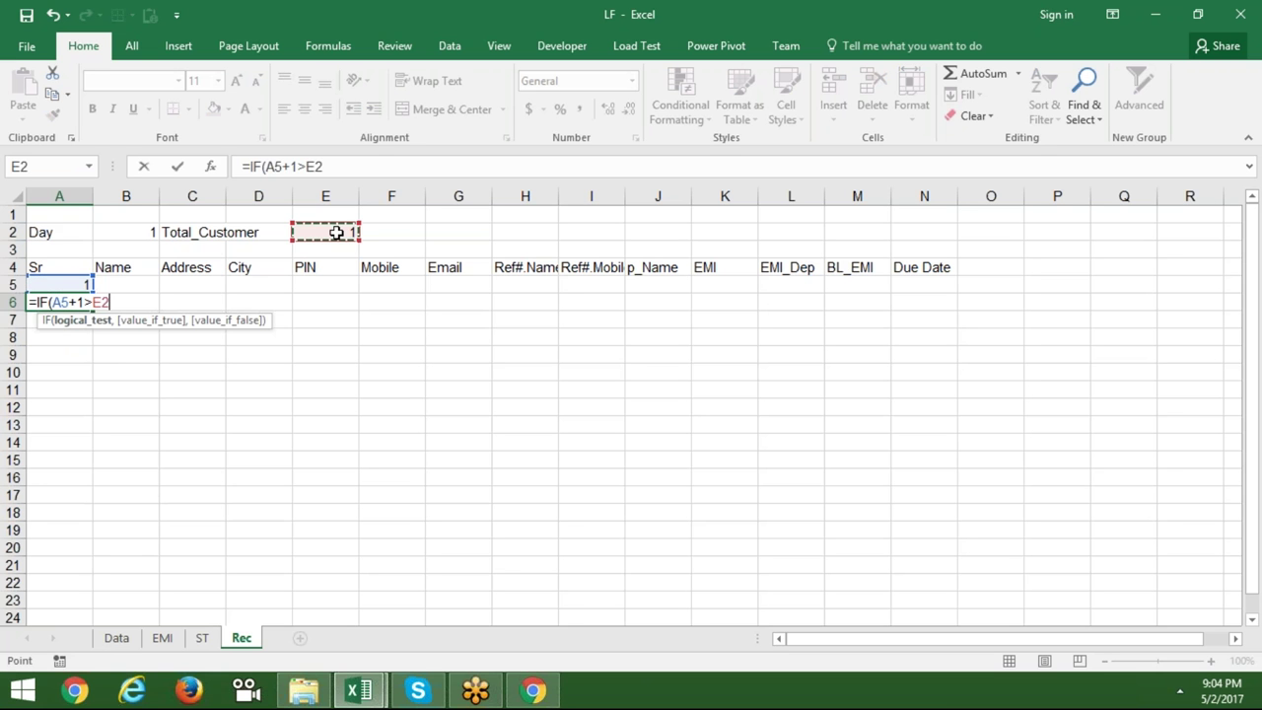
{"action": "type", "text": ",\"\""}
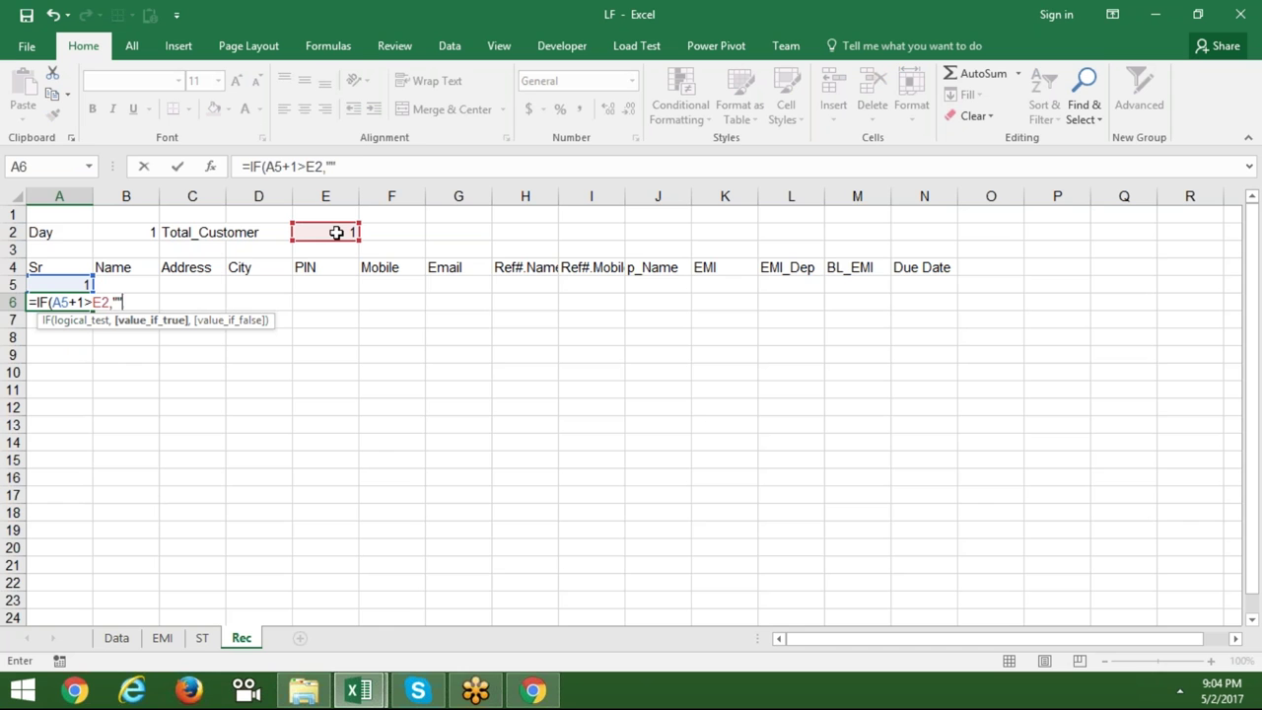
{"action": "type", "text": ","}
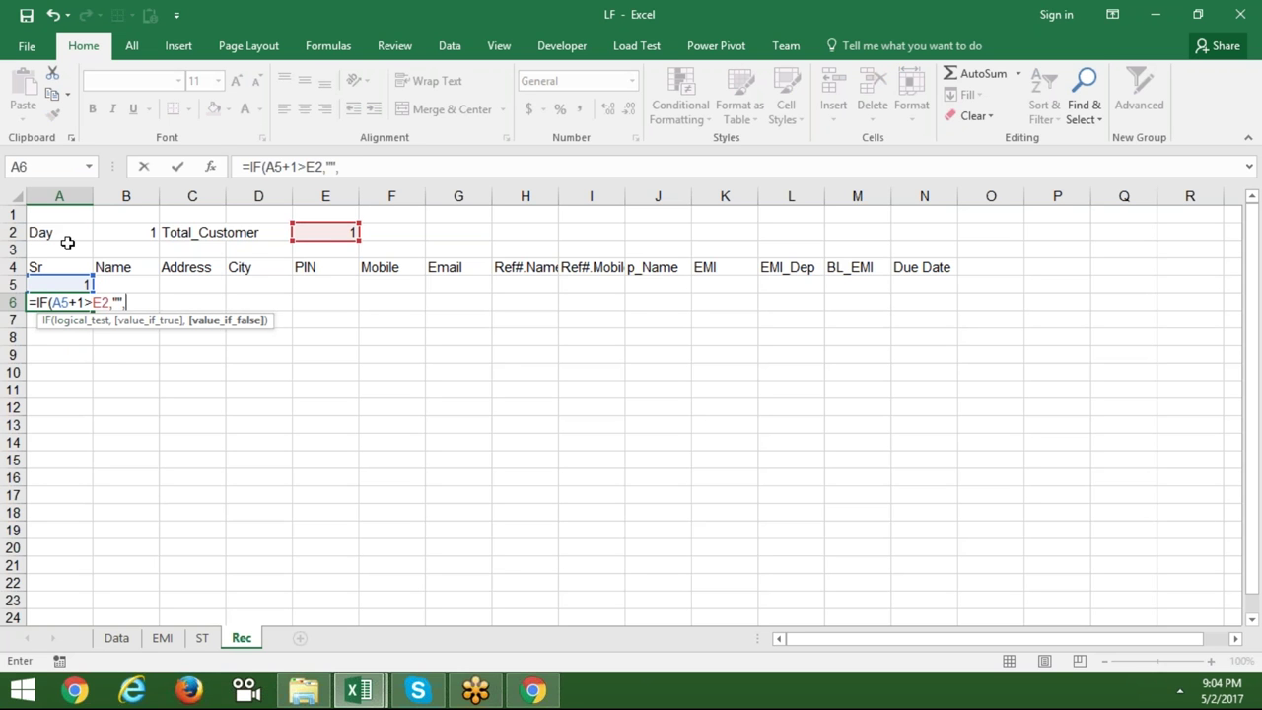
{"action": "type", "text": "A5+1"}
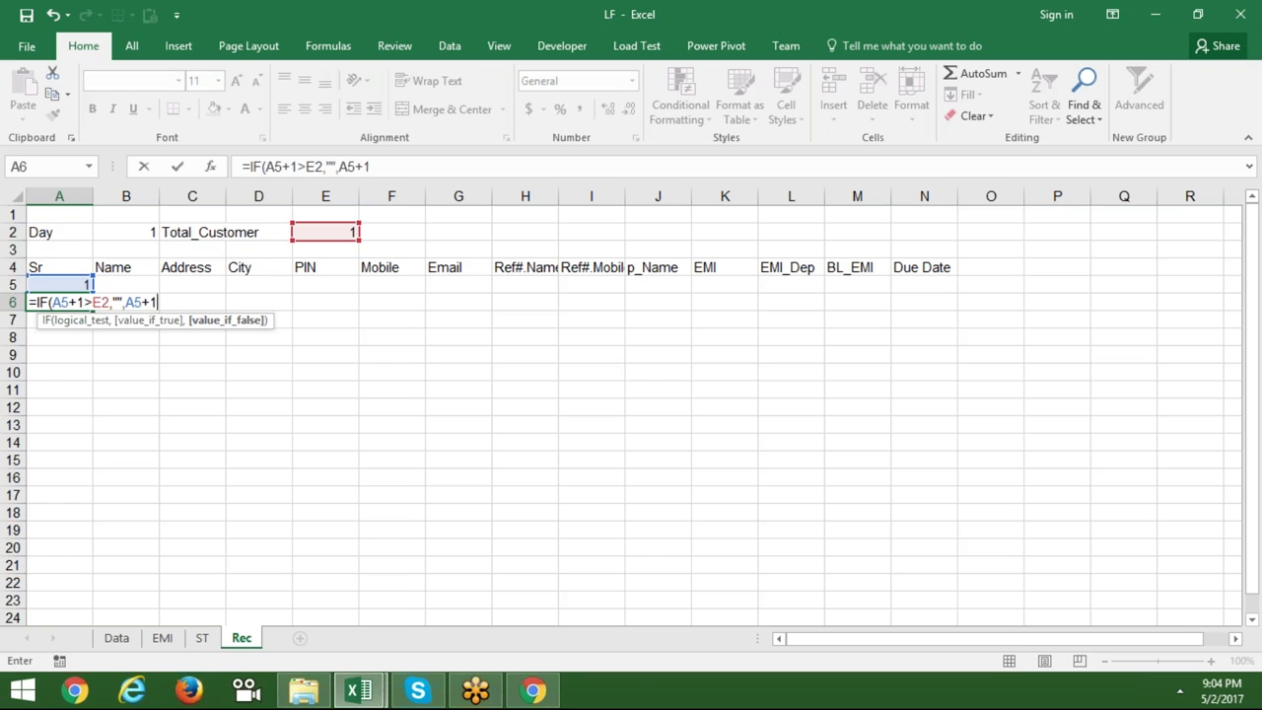
{"action": "type", "text": ")"}
{"action": "key", "text": "Return"}
{"action": "key", "text": "Up"}
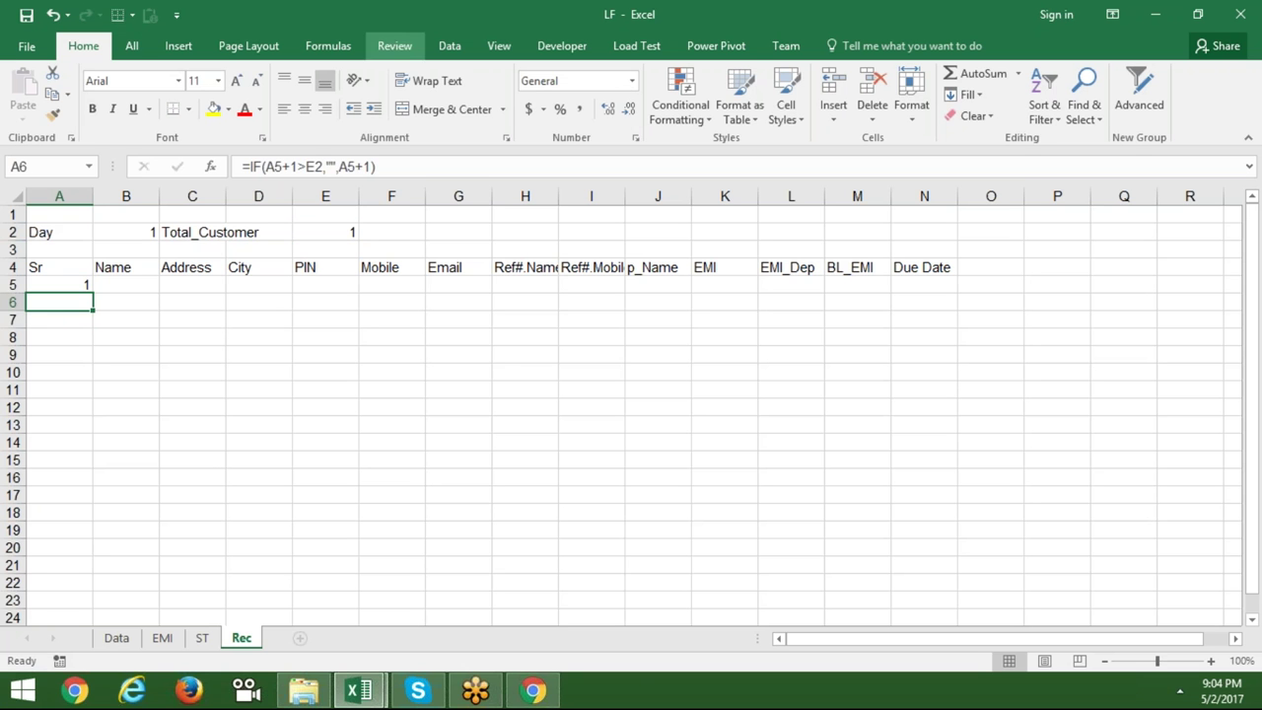
{"action": "left_click", "coordinate": [314, 167]}
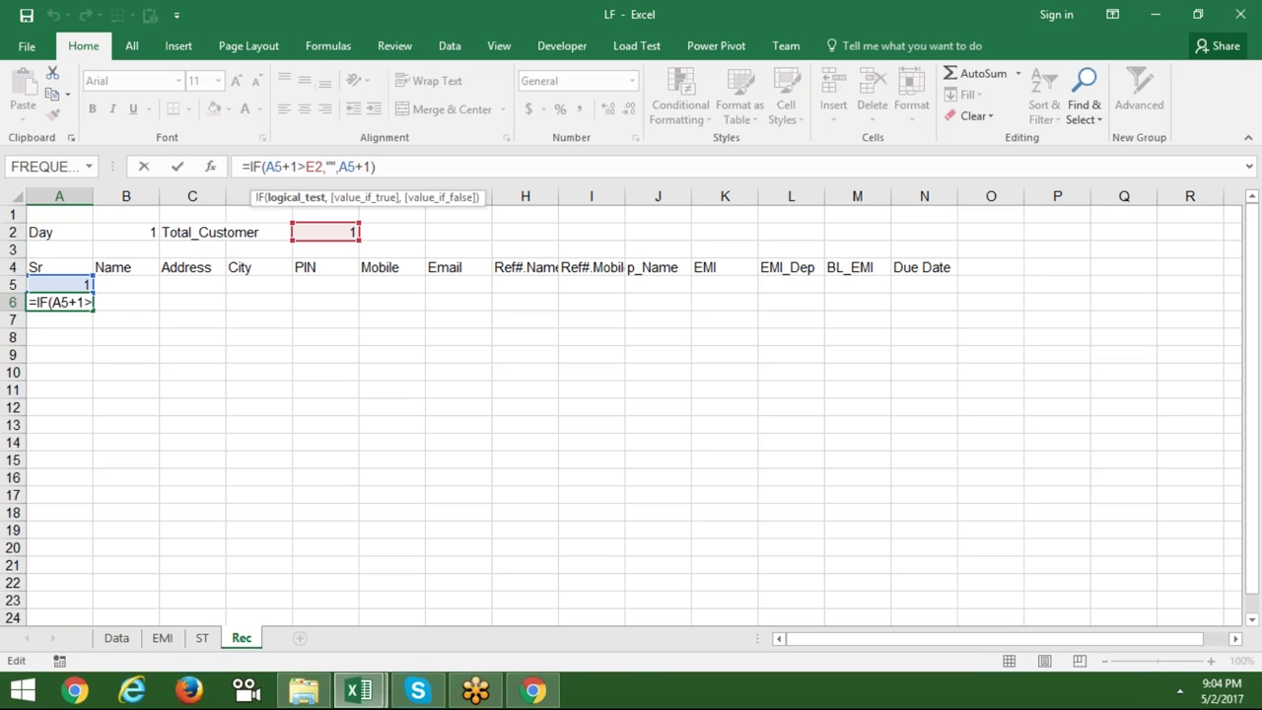
{"action": "key", "text": "F4"}
{"action": "key", "text": "Return"}
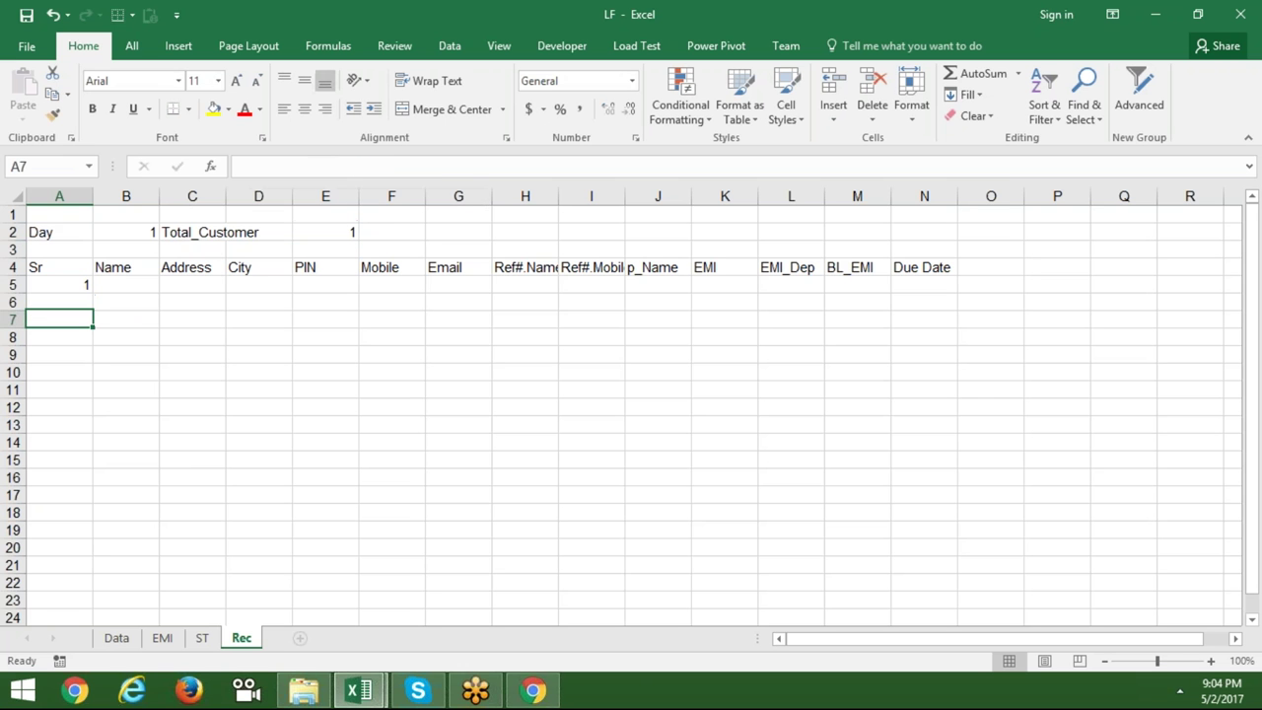
{"action": "key", "text": "Up"}
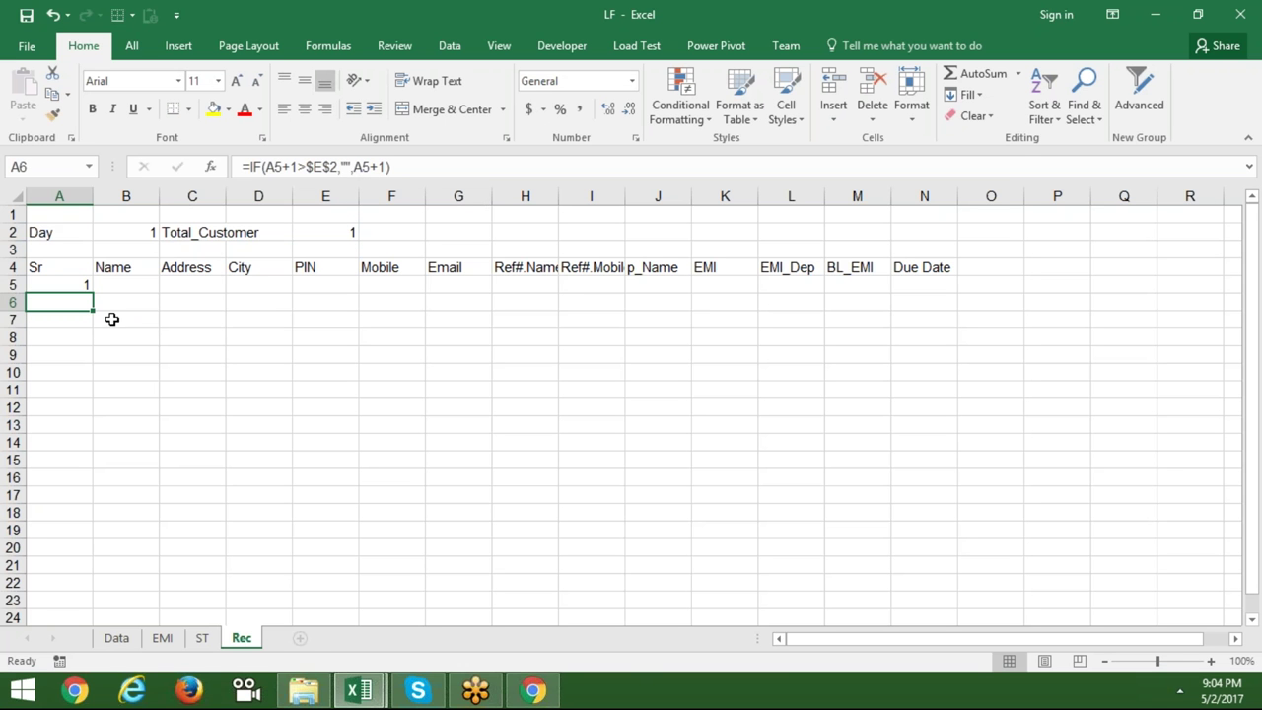
{"action": "left_click_drag", "start_coordinate": [95, 307], "coordinate": [94, 631]}
Step: Wrap A6's serial formula in IFERROR(...,"") and fill it down to A172 with Ctrl+D
{"action": "key", "text": "ctrl+Home"}
{"action": "key", "text": "Down"}
{"action": "key", "text": "Down"}
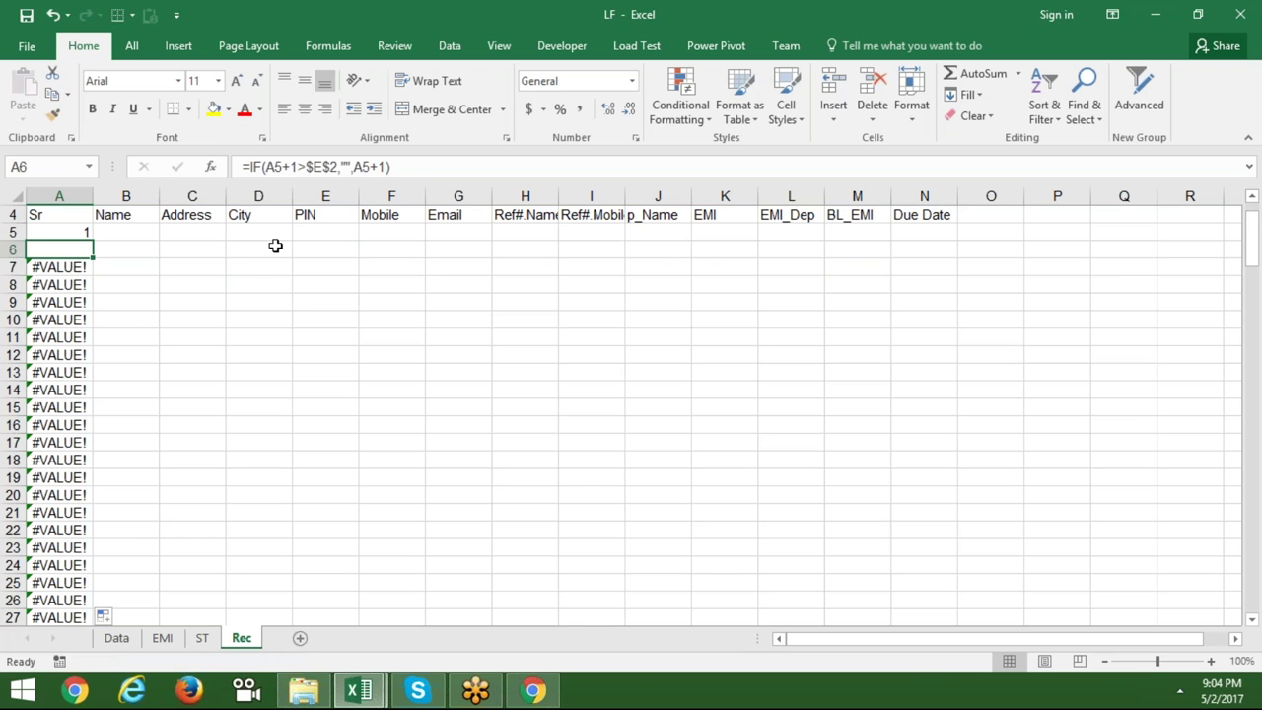
{"action": "left_click", "coordinate": [251, 168]}
{"action": "type", "text": "if"}
{"action": "key", "text": "Down"}
{"action": "key", "text": "Tab"}
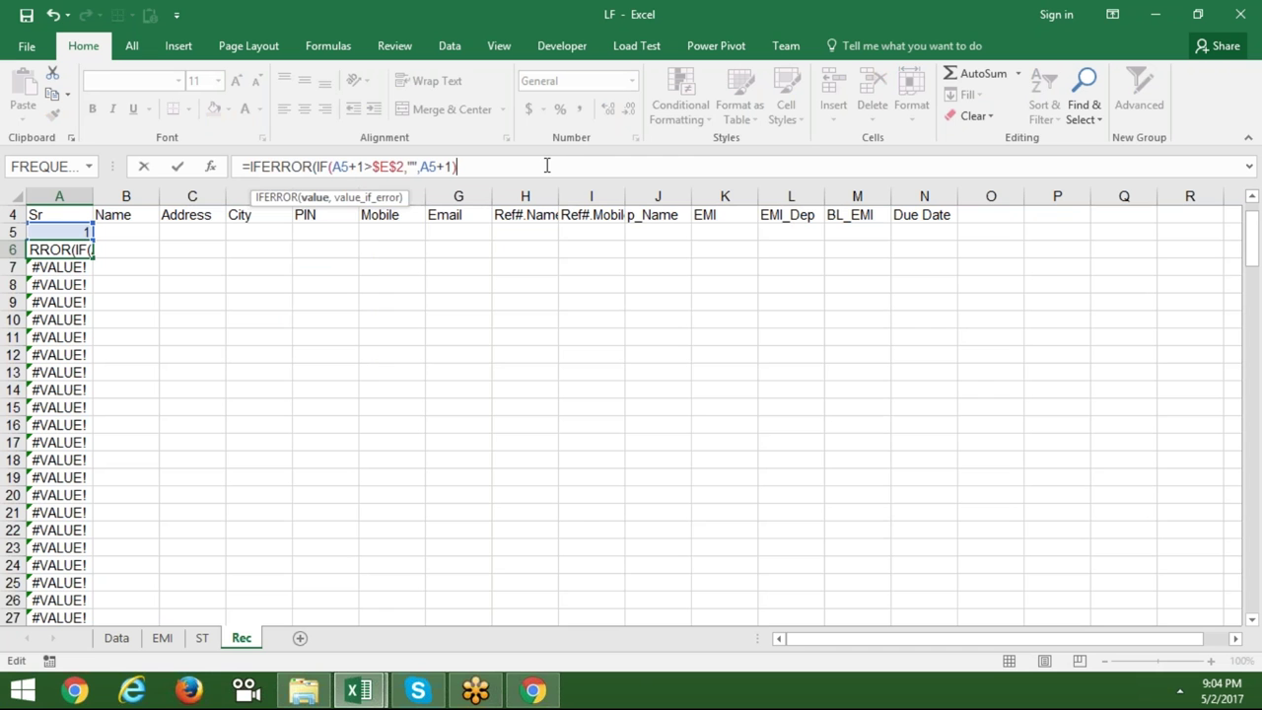
{"action": "type", "text": ",\"\""}
{"action": "key", "text": "Return"}
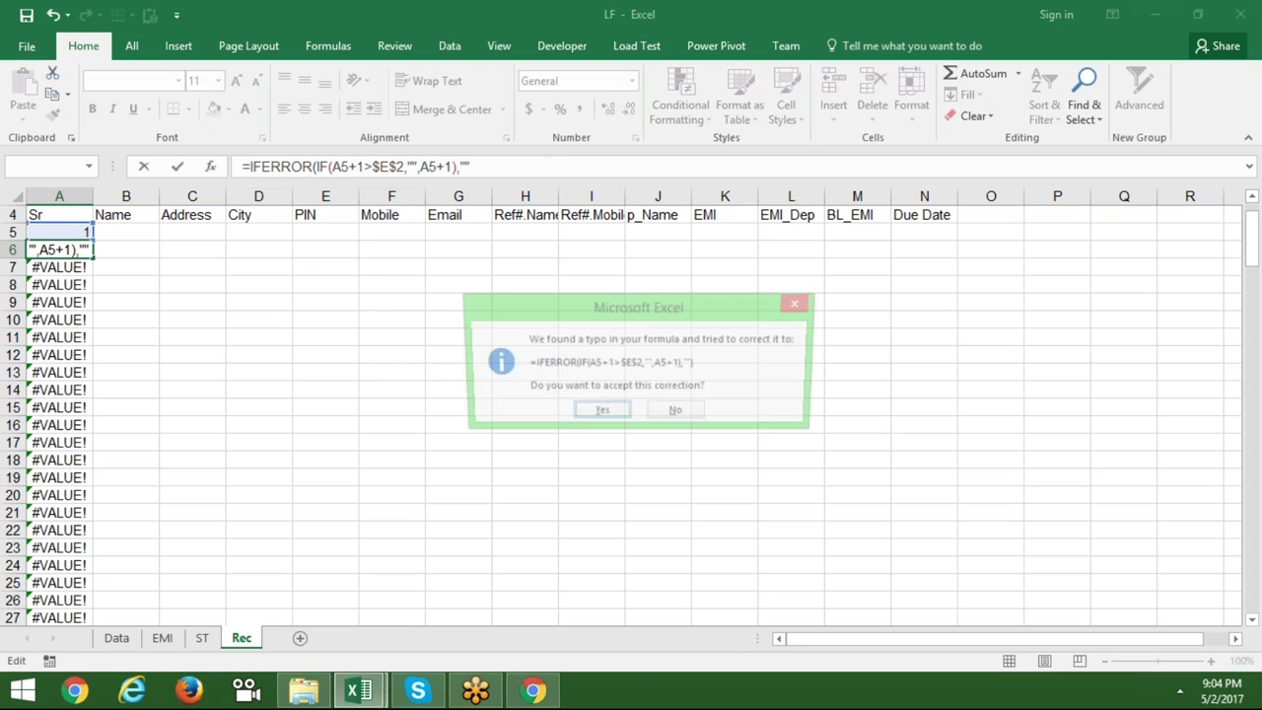
{"action": "key", "text": "Return"}
{"action": "key", "text": "Up"}
{"action": "key", "text": "ctrl+shift+Down"}
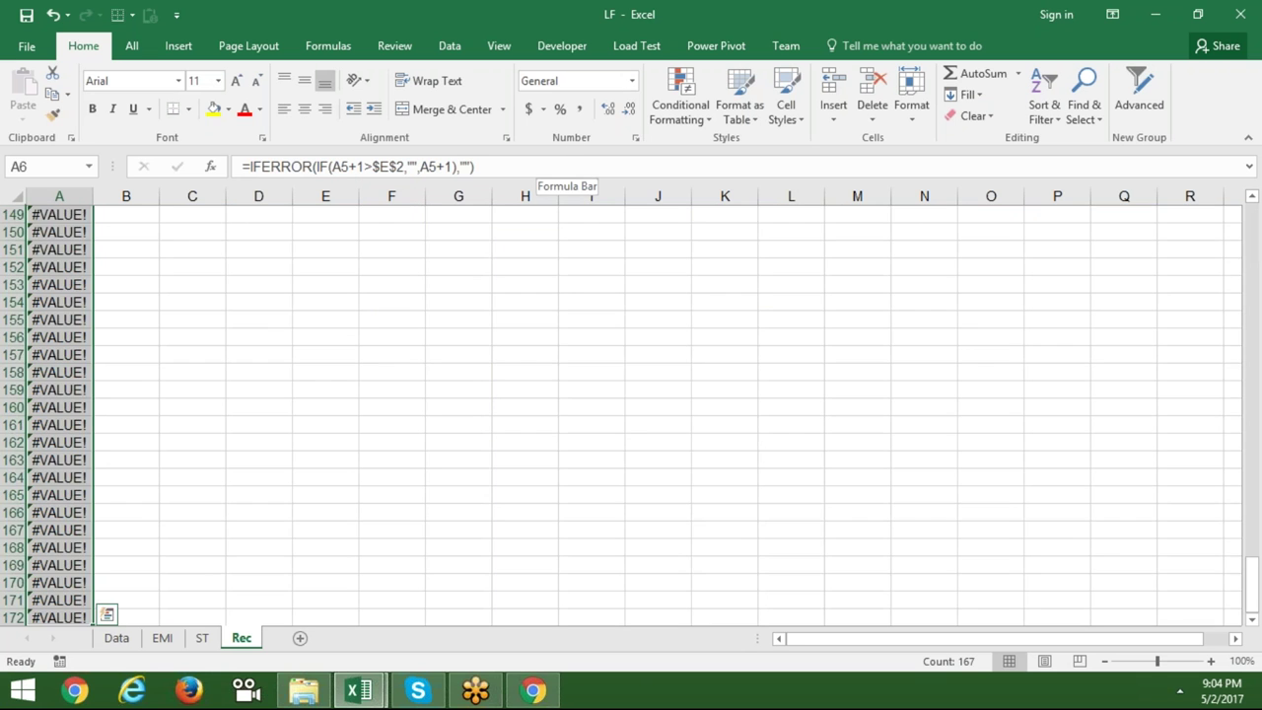
{"action": "key", "text": "ctrl+d"}
{"action": "key", "text": "ctrl+Home"}
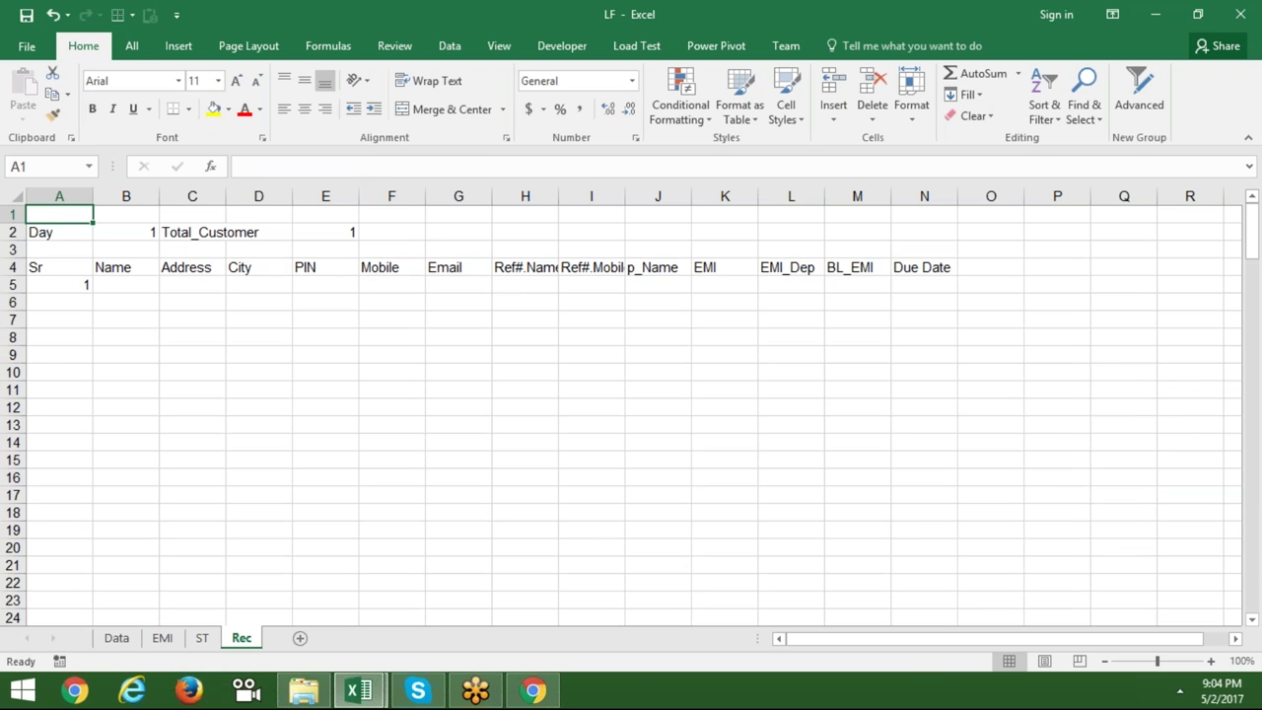
Step: Inspect the R-Ref# column (AE) on the Data sheet
{"action": "left_click", "coordinate": [132, 644]}
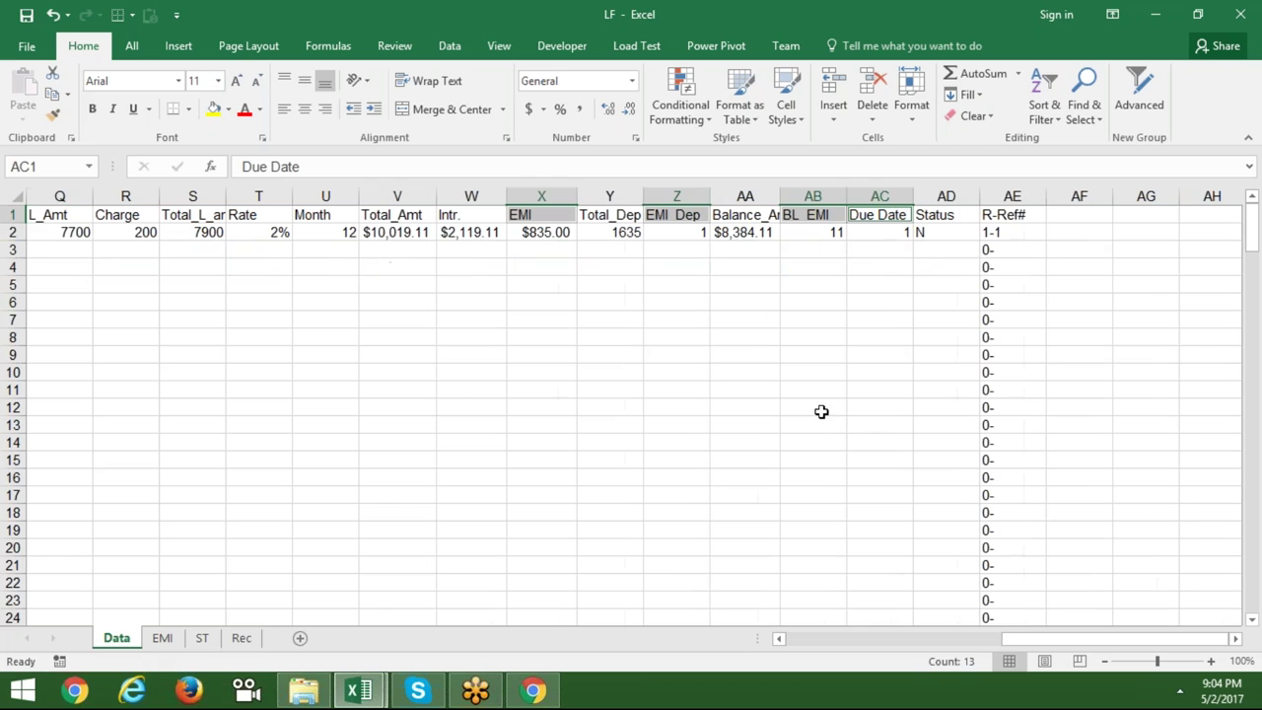
{"action": "left_click", "coordinate": [1020, 212]}
{"action": "left_click", "coordinate": [1015, 196]}
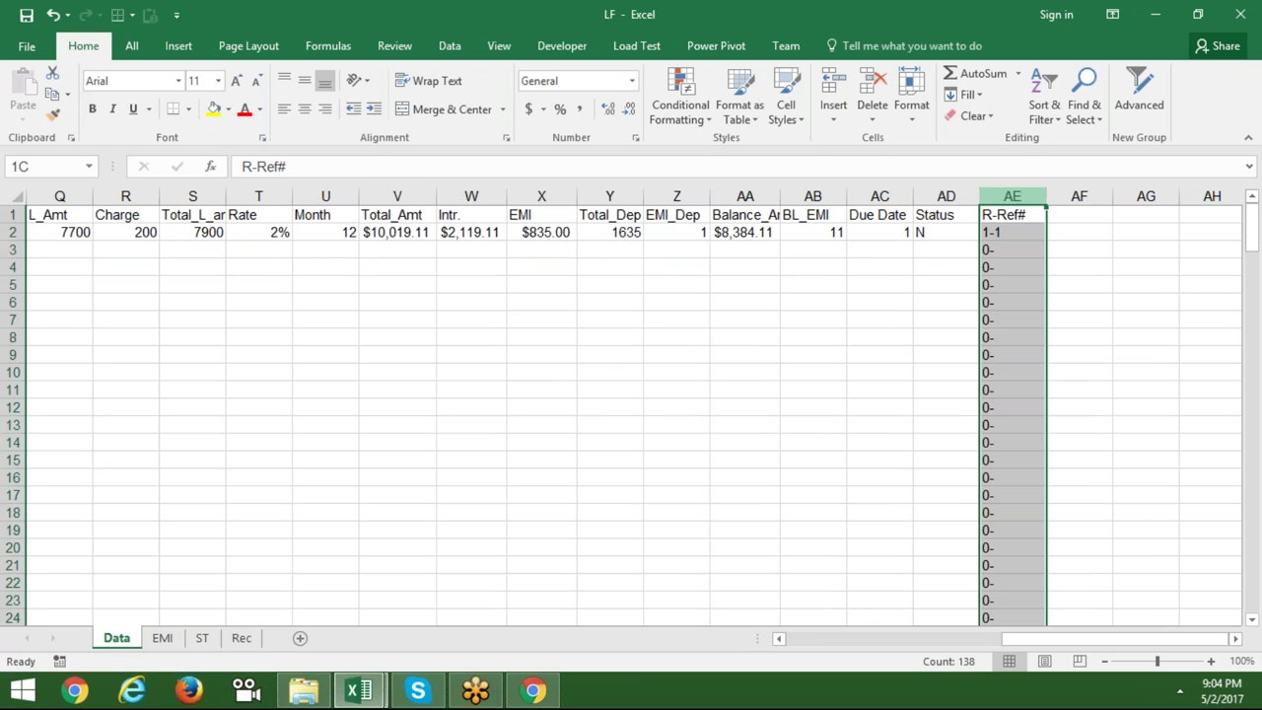
{"action": "left_click", "coordinate": [259, 638]}
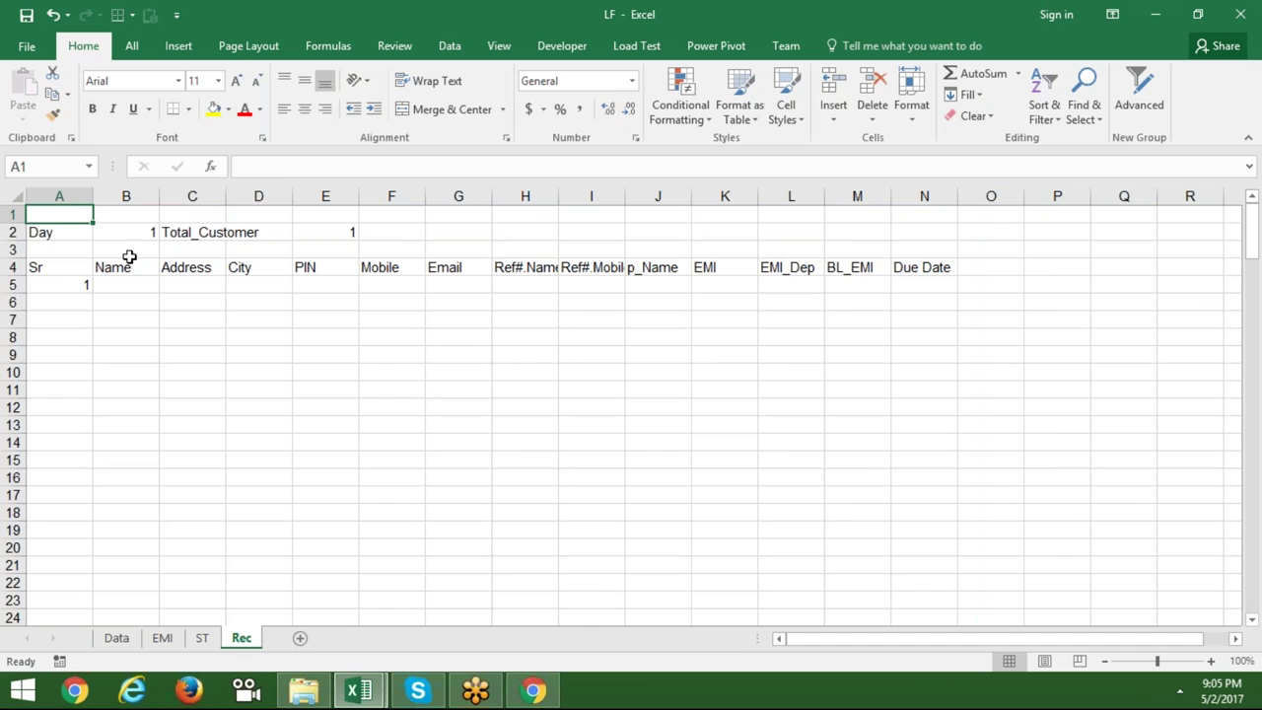
Step: Save the workbook and start an OFFSET formula in Rec cell B5
{"action": "left_click", "coordinate": [126, 286]}
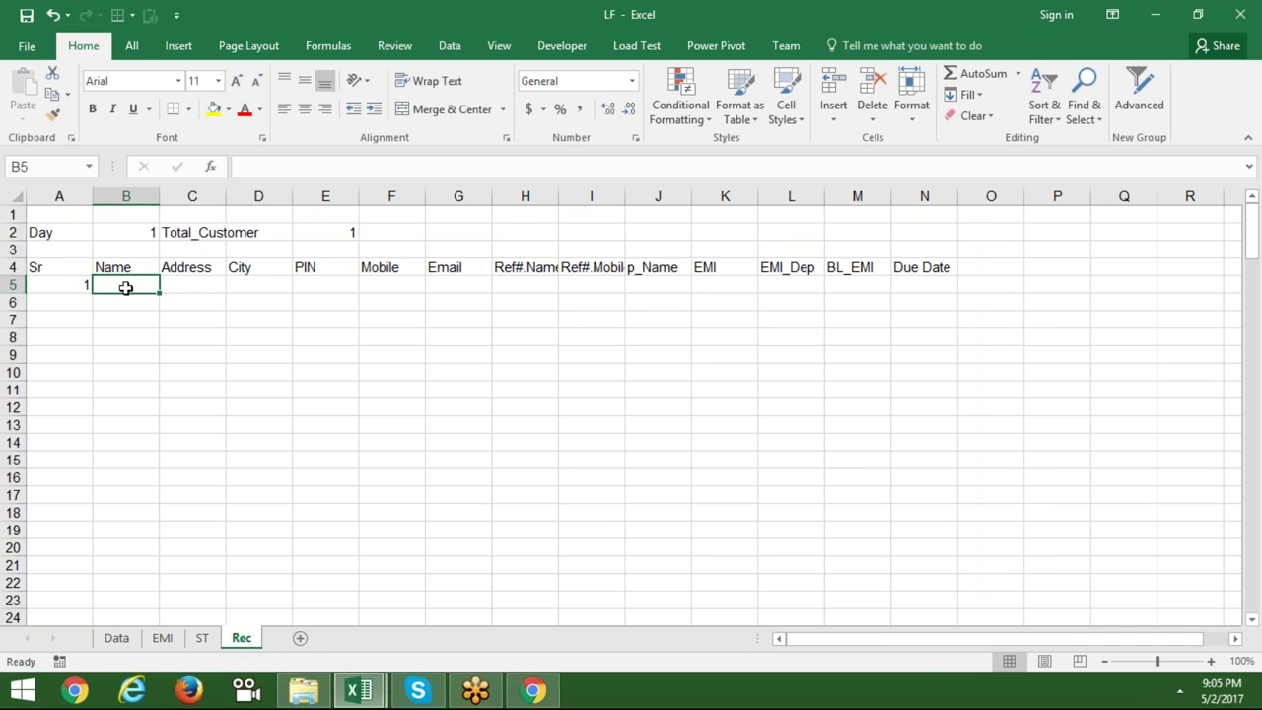
{"action": "type", "text": "="}
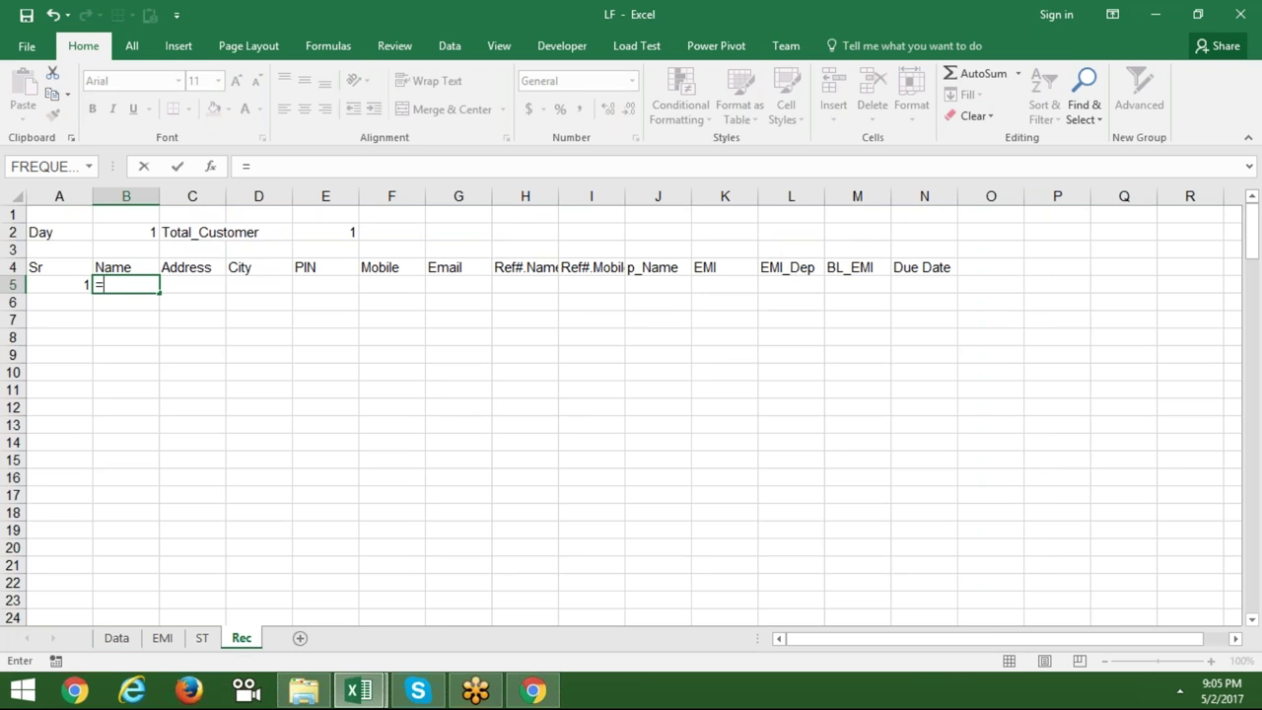
{"action": "key", "text": "Escape"}
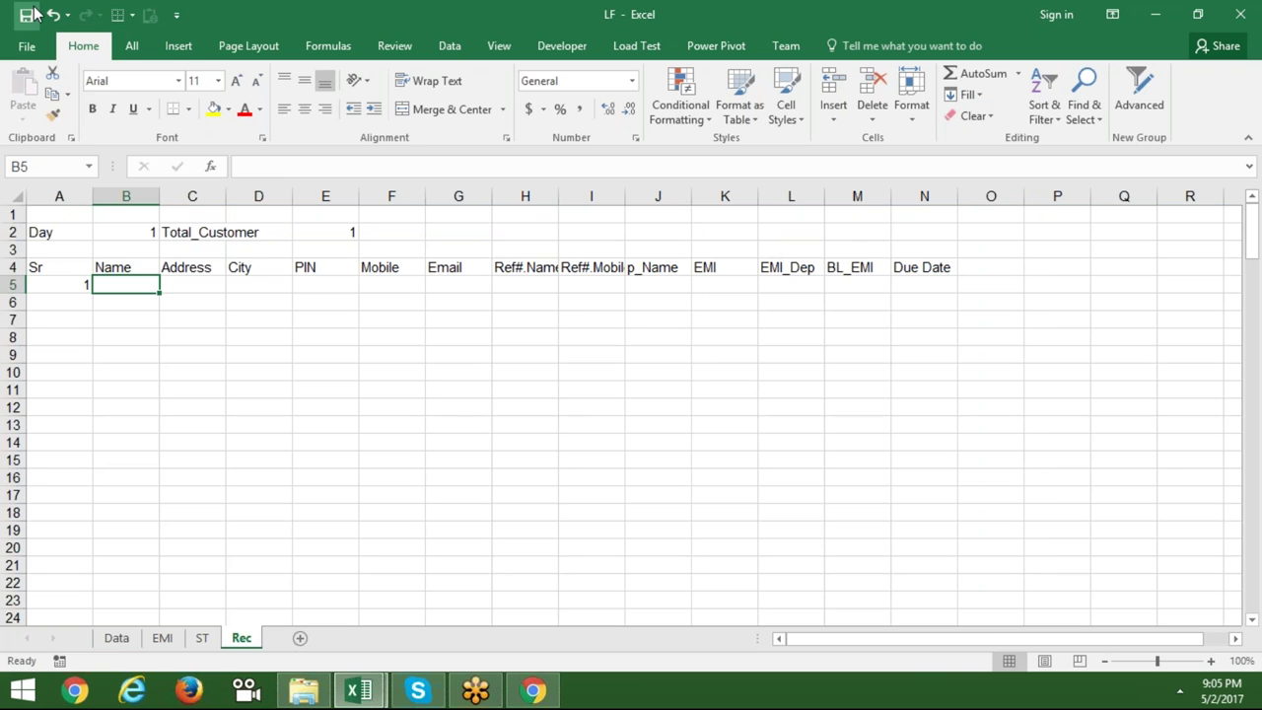
{"action": "left_click", "coordinate": [33, 14]}
{"action": "type", "text": "="}
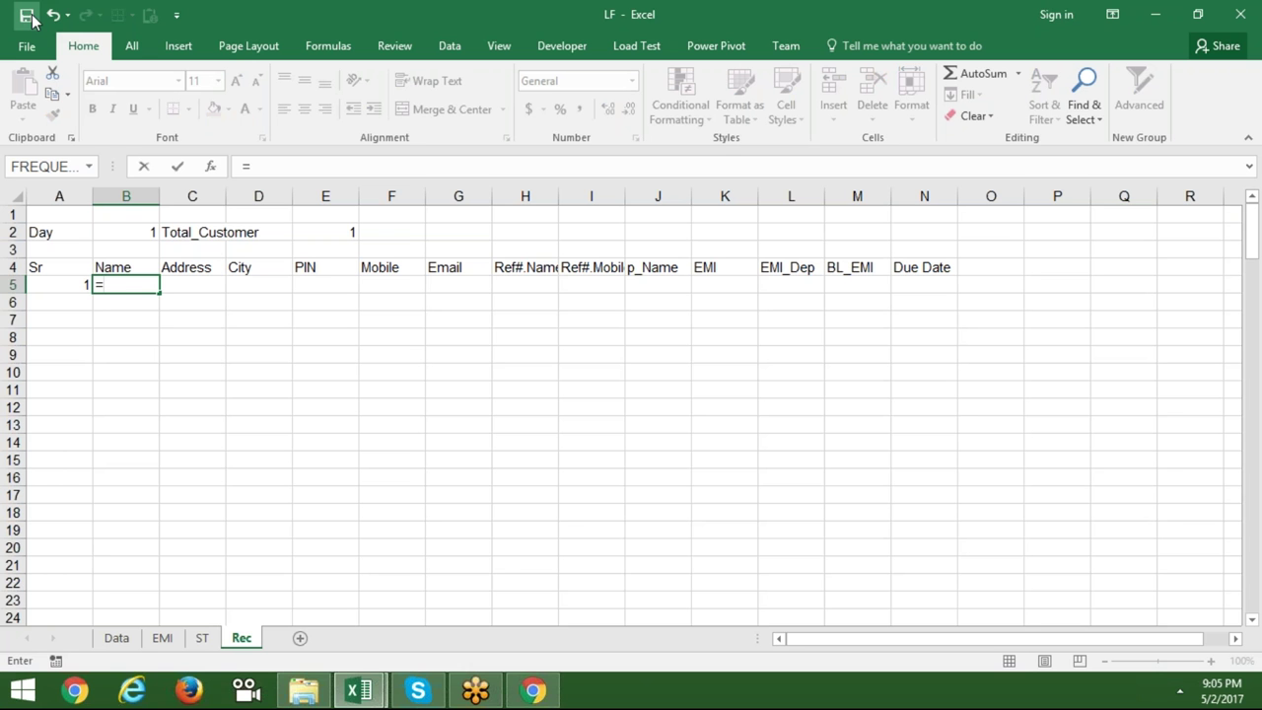
{"action": "type", "text": "of"}
{"action": "key", "text": "Tab"}
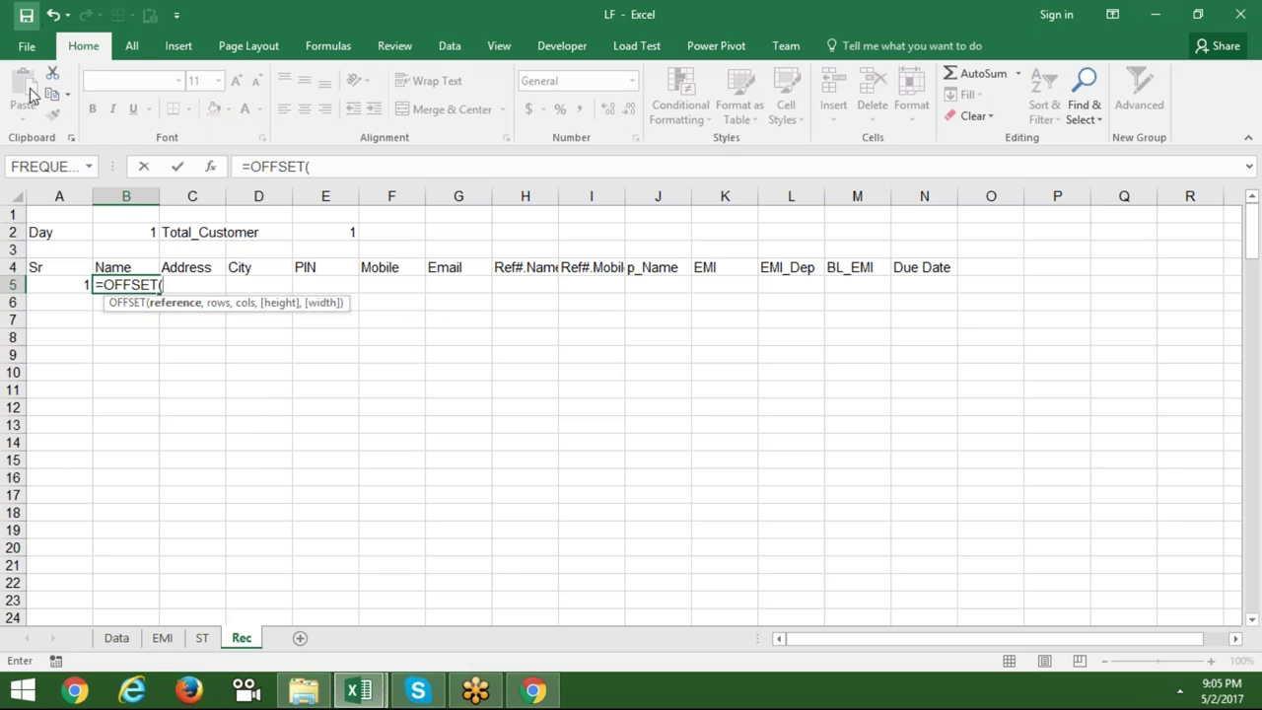
Step: Anchor B5's OFFSET at Data!A1 and begin a MATCH for the row offset
{"action": "left_click", "coordinate": [116, 638]}
{"action": "left_click", "coordinate": [63, 280]}
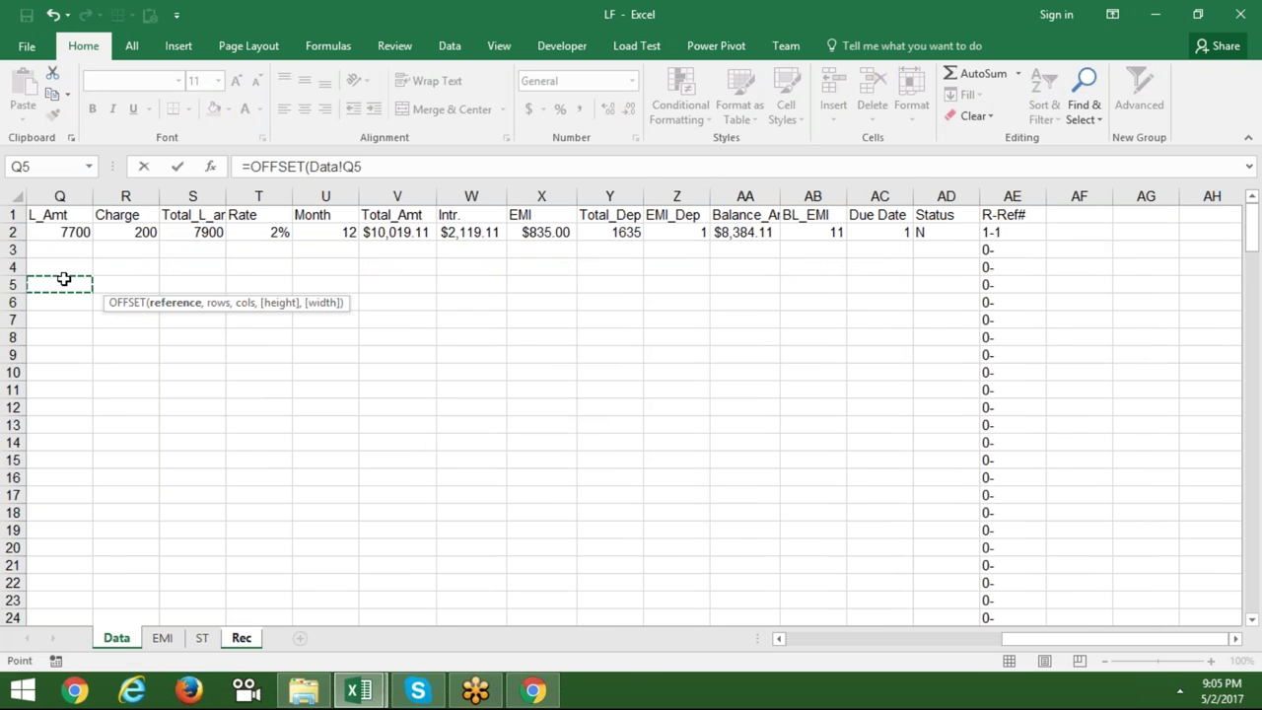
{"action": "key", "text": "ctrl+Left"}
{"action": "key", "text": "ctrl+Up"}
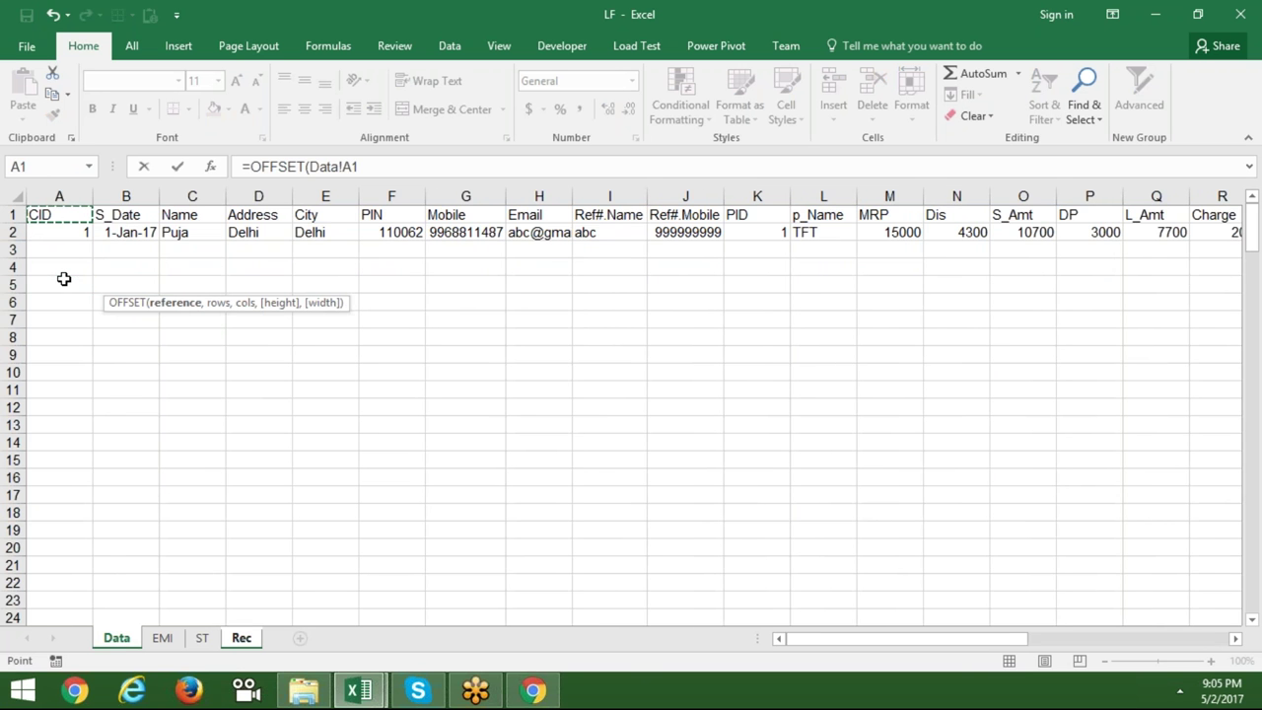
{"action": "type", "text": ","}
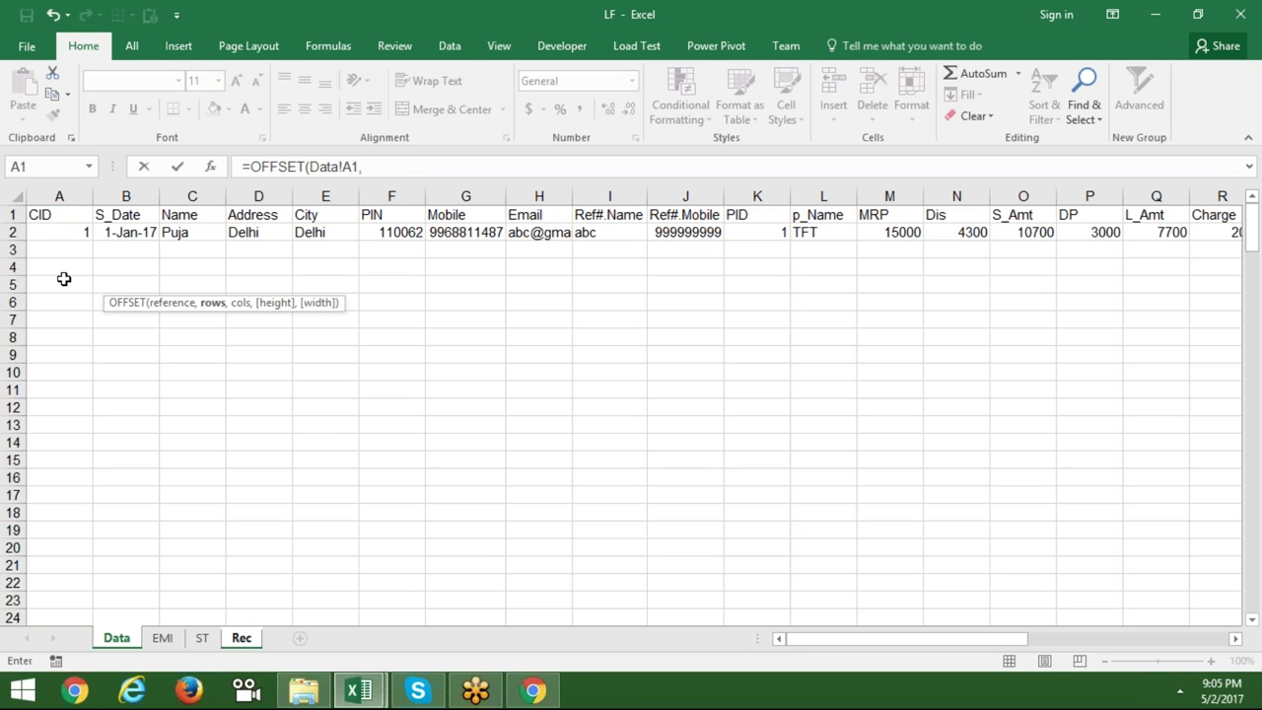
{"action": "left_click", "coordinate": [63, 281]}
{"action": "type", "text": "ma"}
{"action": "key", "text": "BackSpace"}
{"action": "key", "text": "BackSpace"}
{"action": "key", "text": "BackSpace"}
{"action": "key", "text": "BackSpace"}
{"action": "key", "text": "BackSpace"}
{"action": "key", "text": "BackSpace"}
{"action": "key", "text": "BackSpace"}
{"action": "key", "text": "BackSpace"}
{"action": "key", "text": "BackSpace"}
{"action": "type", "text": "m"}
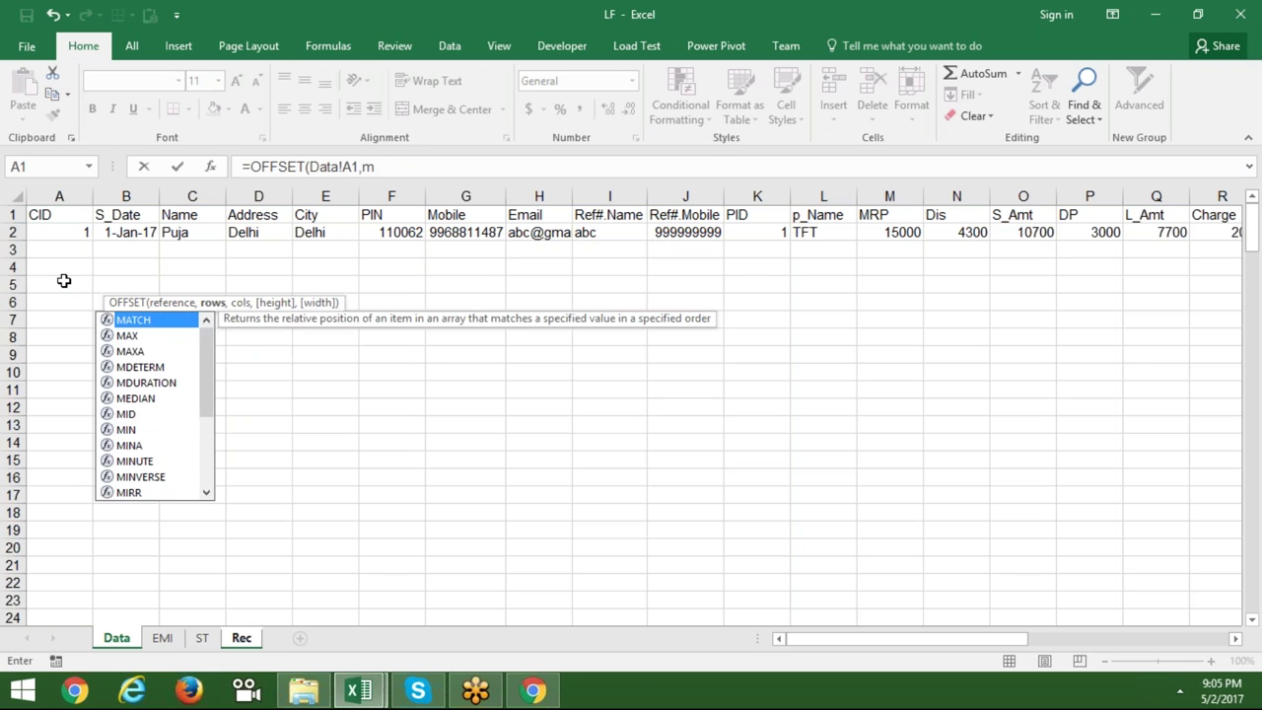
{"action": "type", "text": "a"}
{"action": "key", "text": "Tab"}
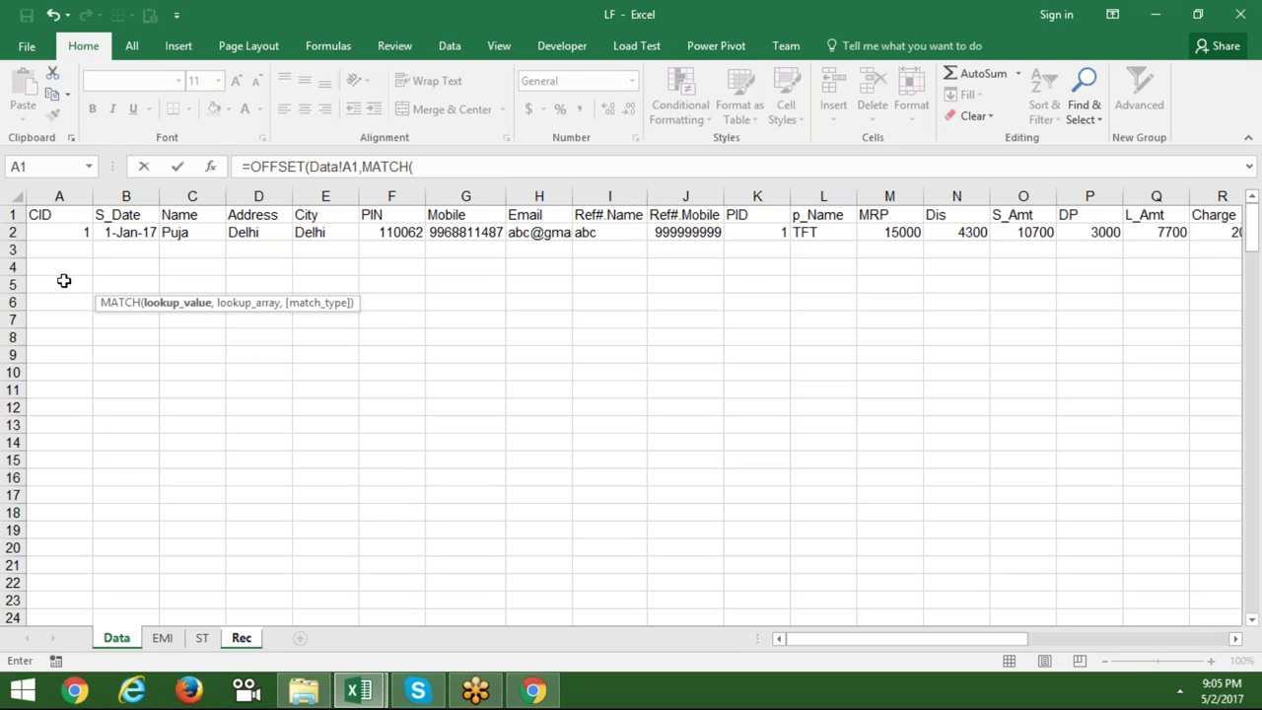
Step: Complete it with MATCH(B2,Data!AE:AE,0)-1 and MATCH(B3,Data!1:1,0)-1, accepting Excel's correction
{"action": "type", "text": "b2"}
{"action": "type", "text": ","}
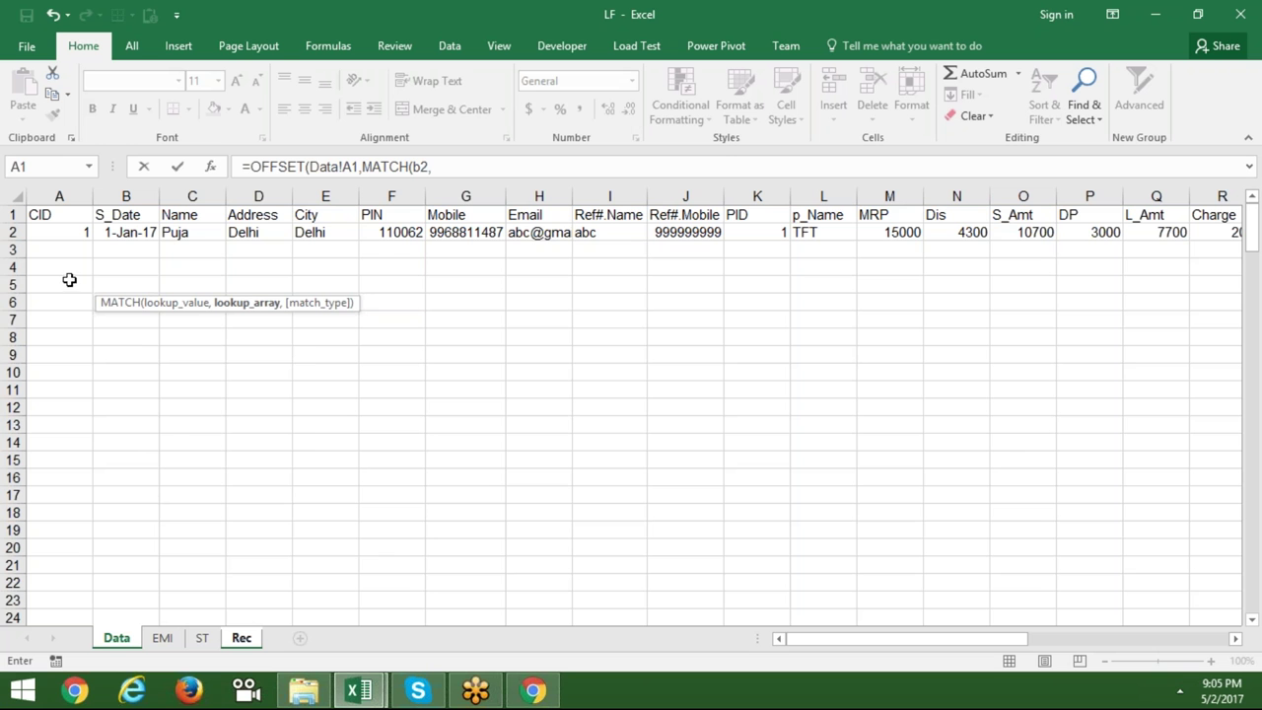
{"action": "left_click_drag", "start_coordinate": [827, 621], "coordinate": [1082, 603]}
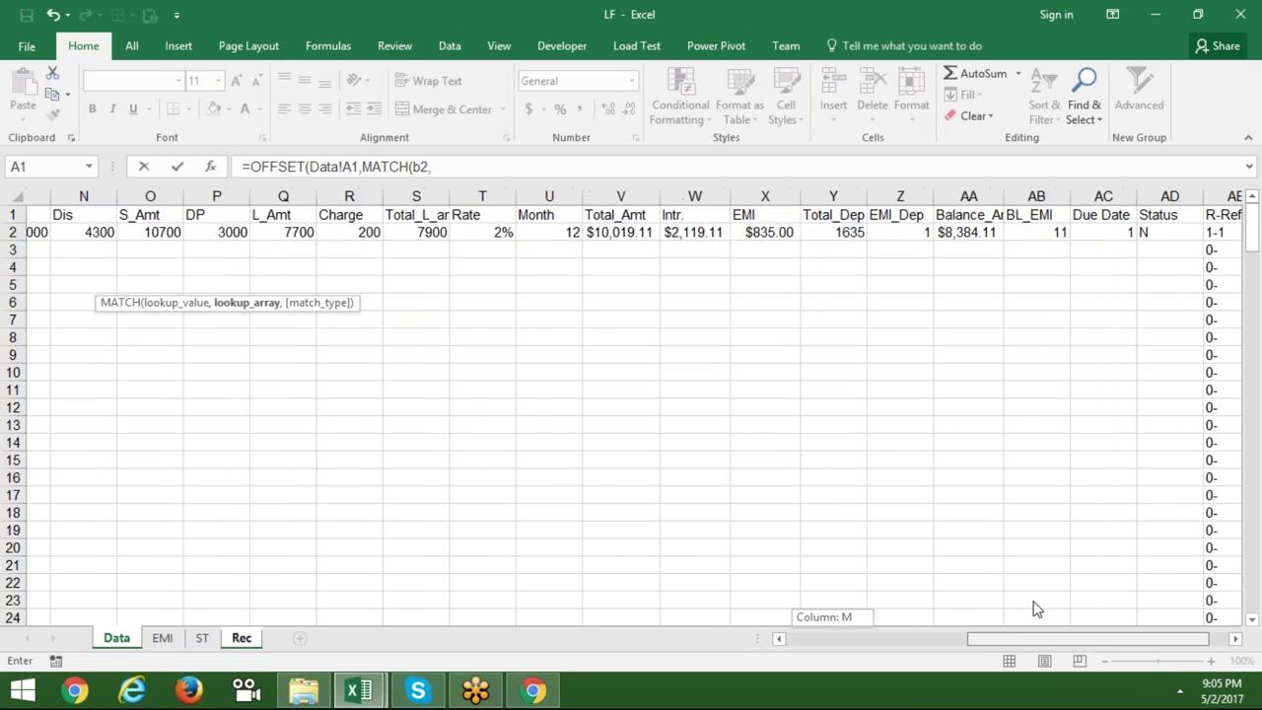
{"action": "left_click", "coordinate": [1144, 196]}
{"action": "type", "text": ",0)-"}
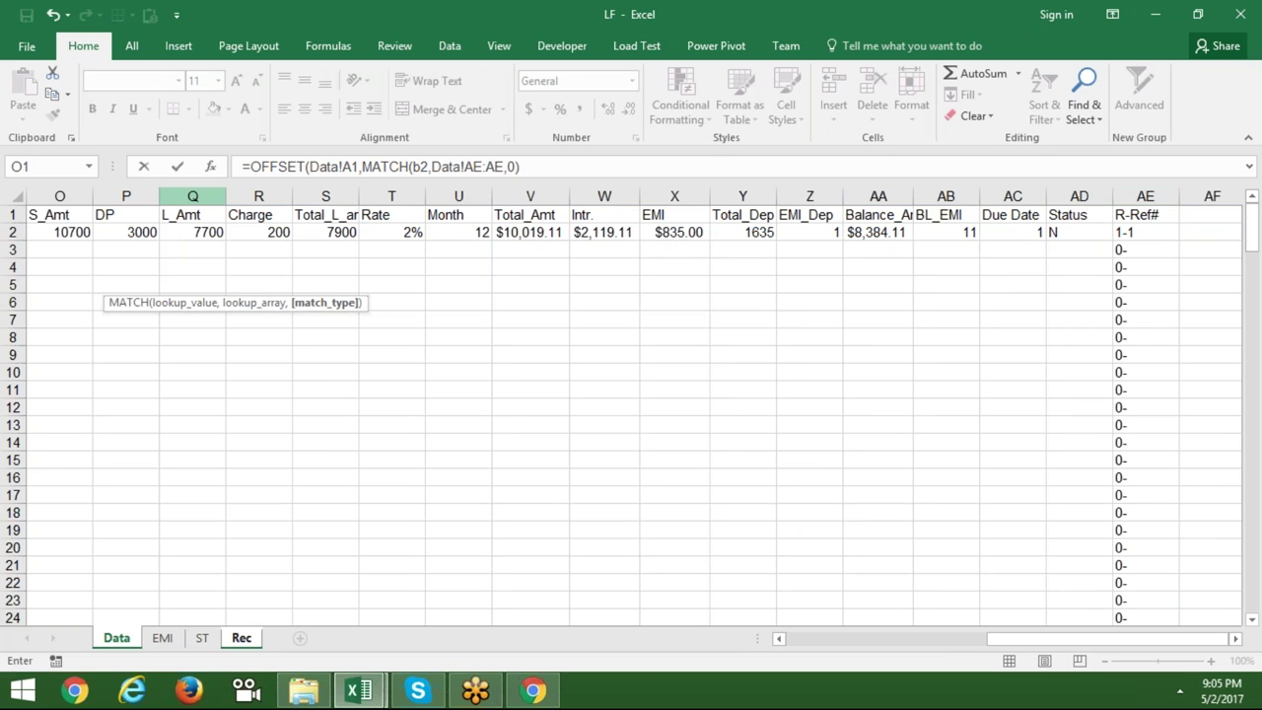
{"action": "type", "text": ","}
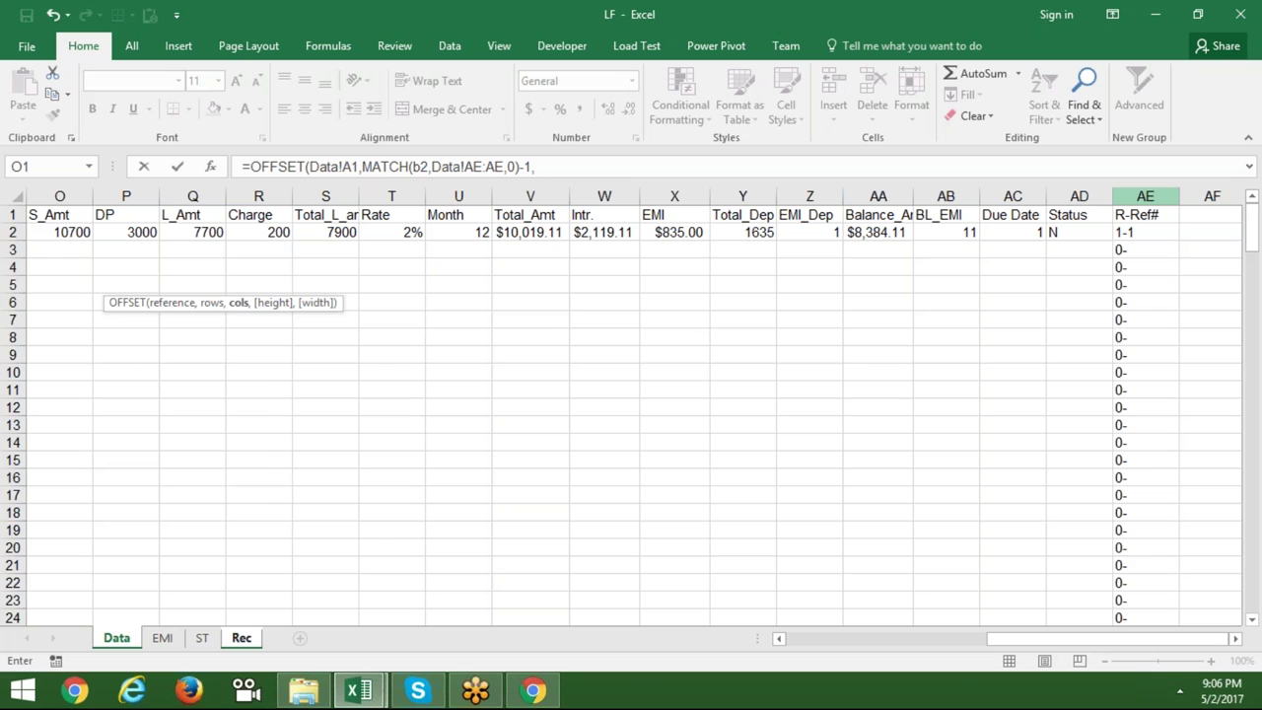
{"action": "type", "text": "mat"}
{"action": "key", "text": "Tab"}
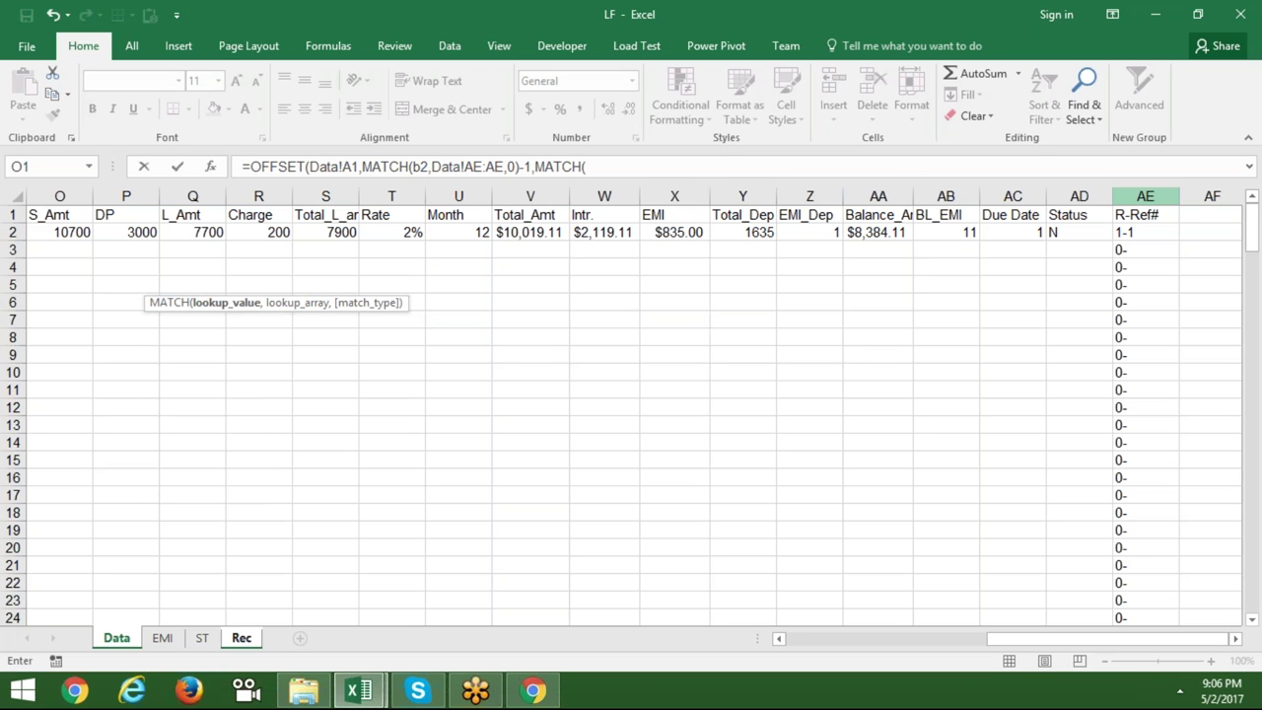
{"action": "type", "text": "b3,"}
{"action": "left_click", "coordinate": [14, 214]}
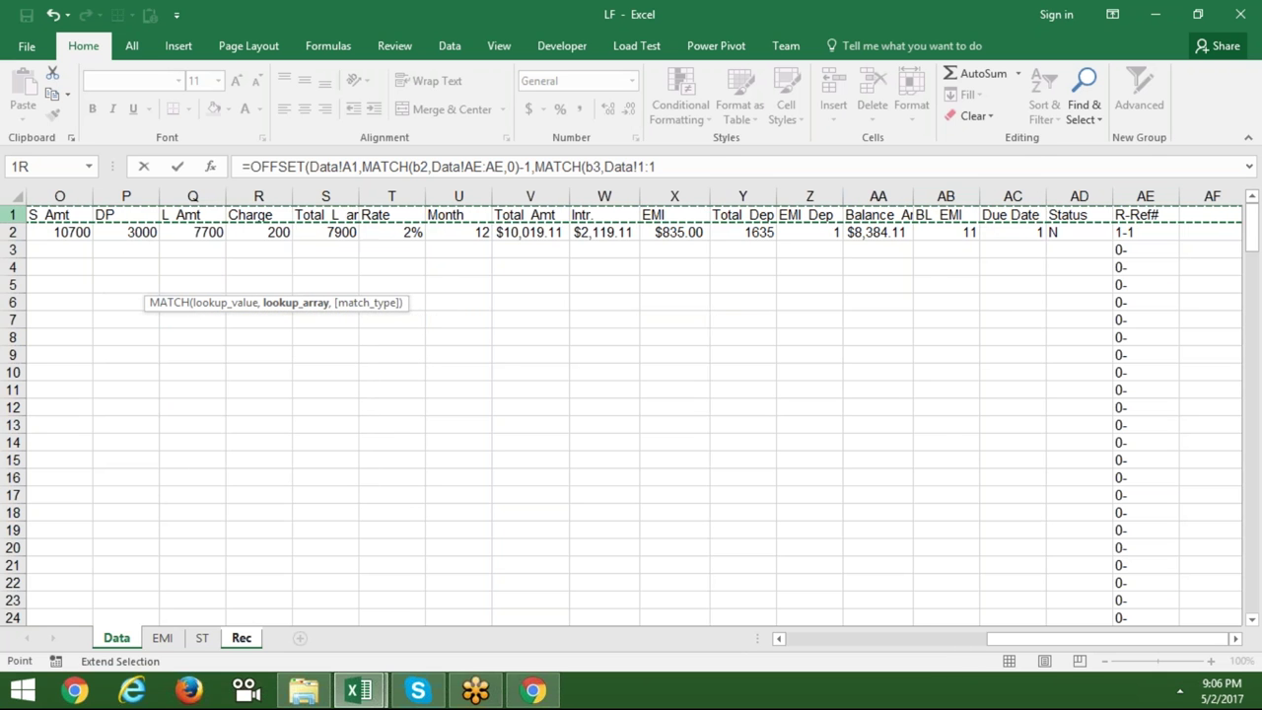
{"action": "type", "text": ",0)"}
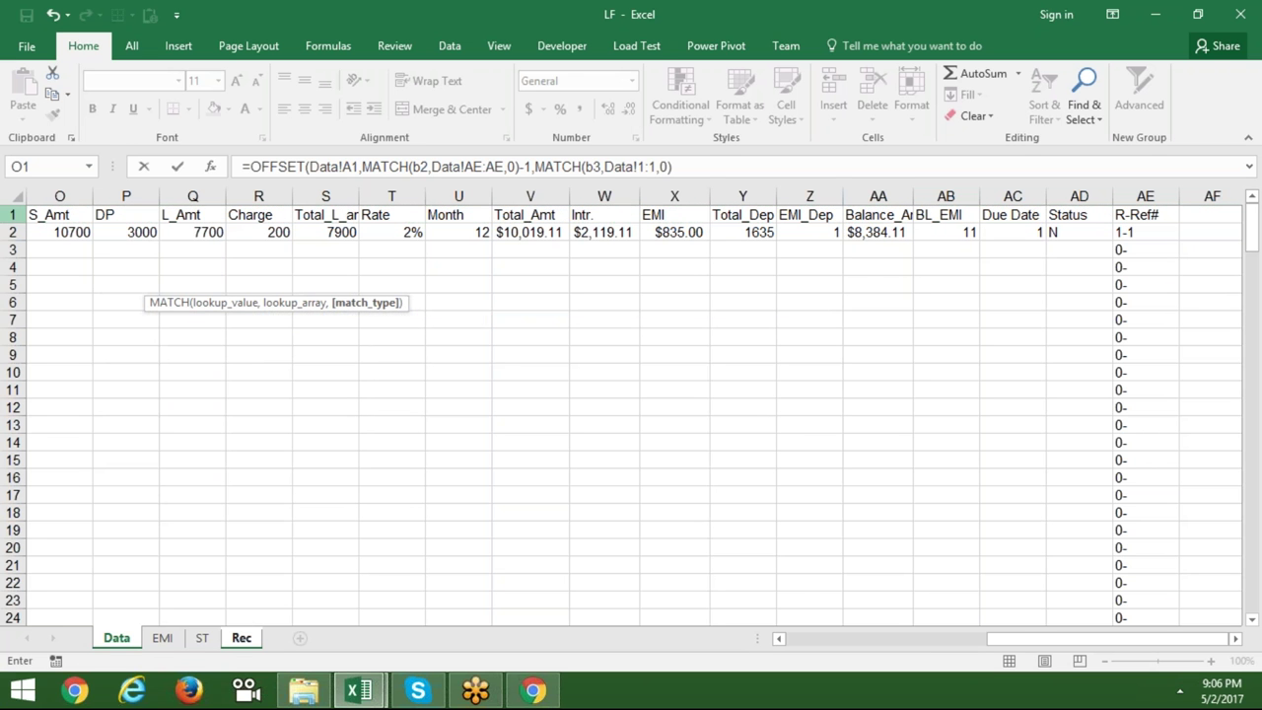
{"action": "type", "text": "-1"}
{"action": "key", "text": "Return"}
{"action": "key", "text": "Return"}
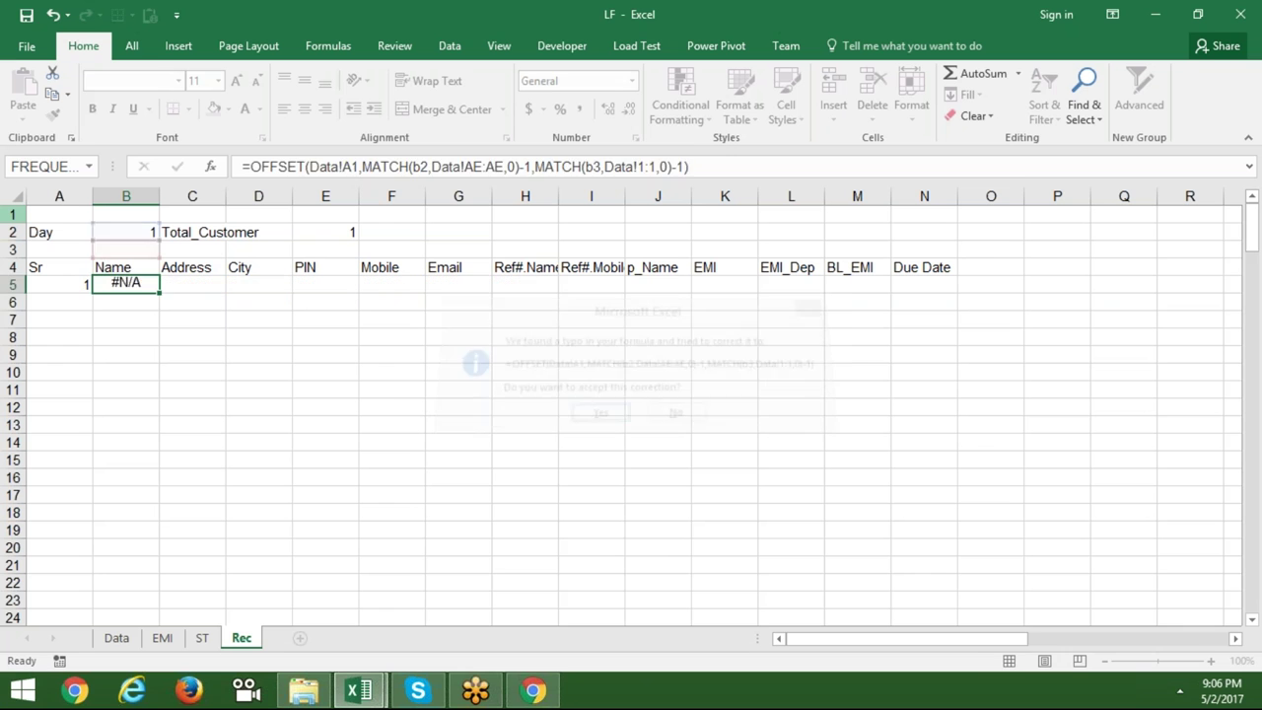
{"action": "key", "text": "Up"}
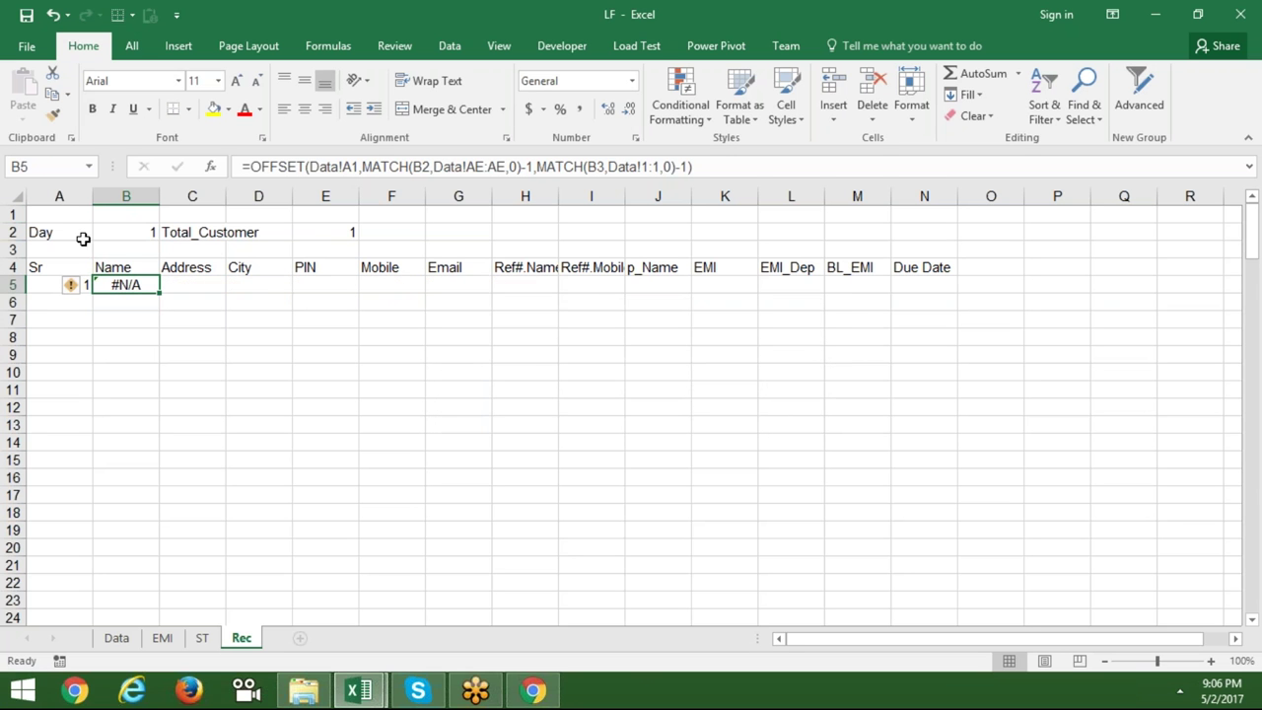
Step: Change B5's header lookup value from B3 to B4
{"action": "left_click", "coordinate": [307, 167]}
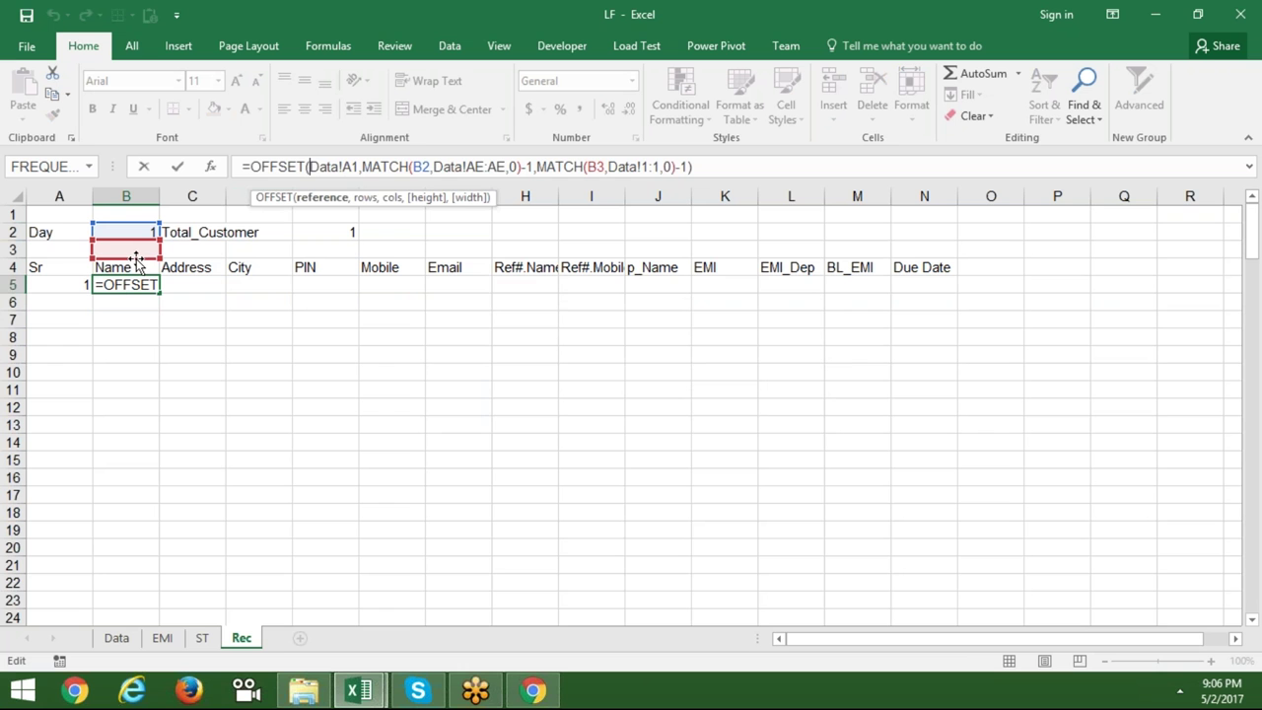
{"action": "left_click", "coordinate": [603, 167]}
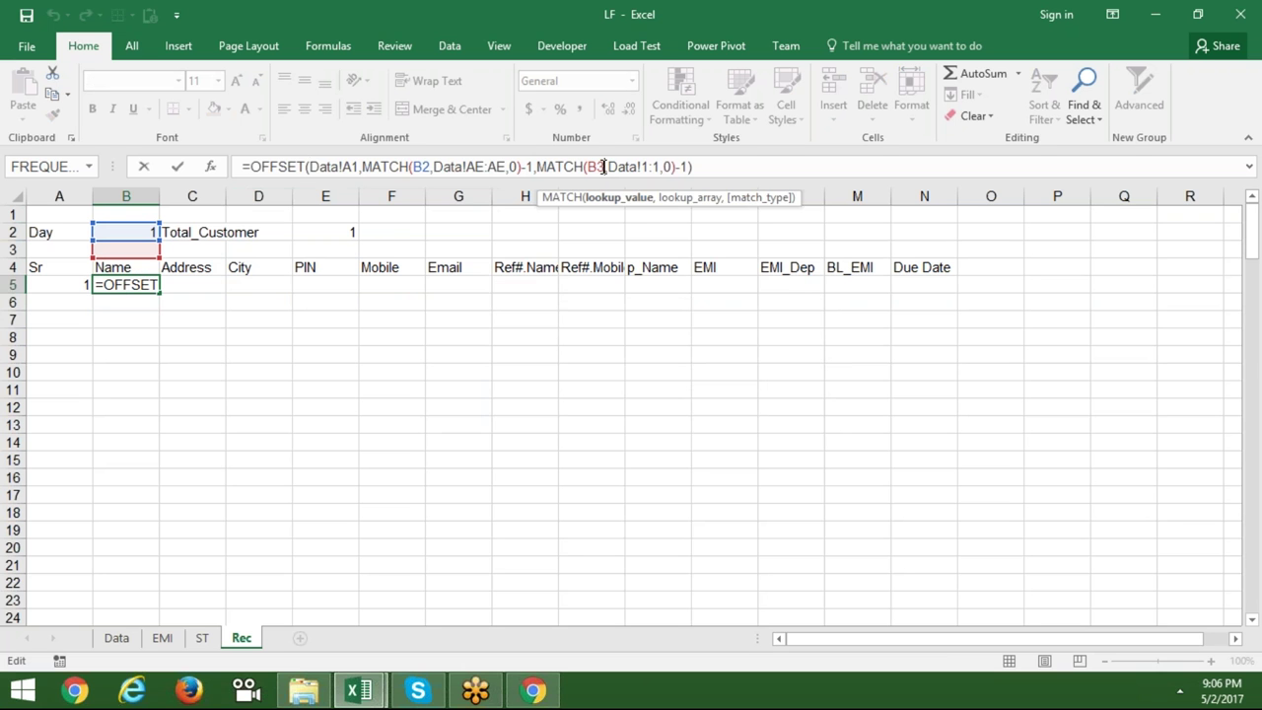
{"action": "key", "text": "BackSpace"}
{"action": "type", "text": "4"}
{"action": "key", "text": "Return"}
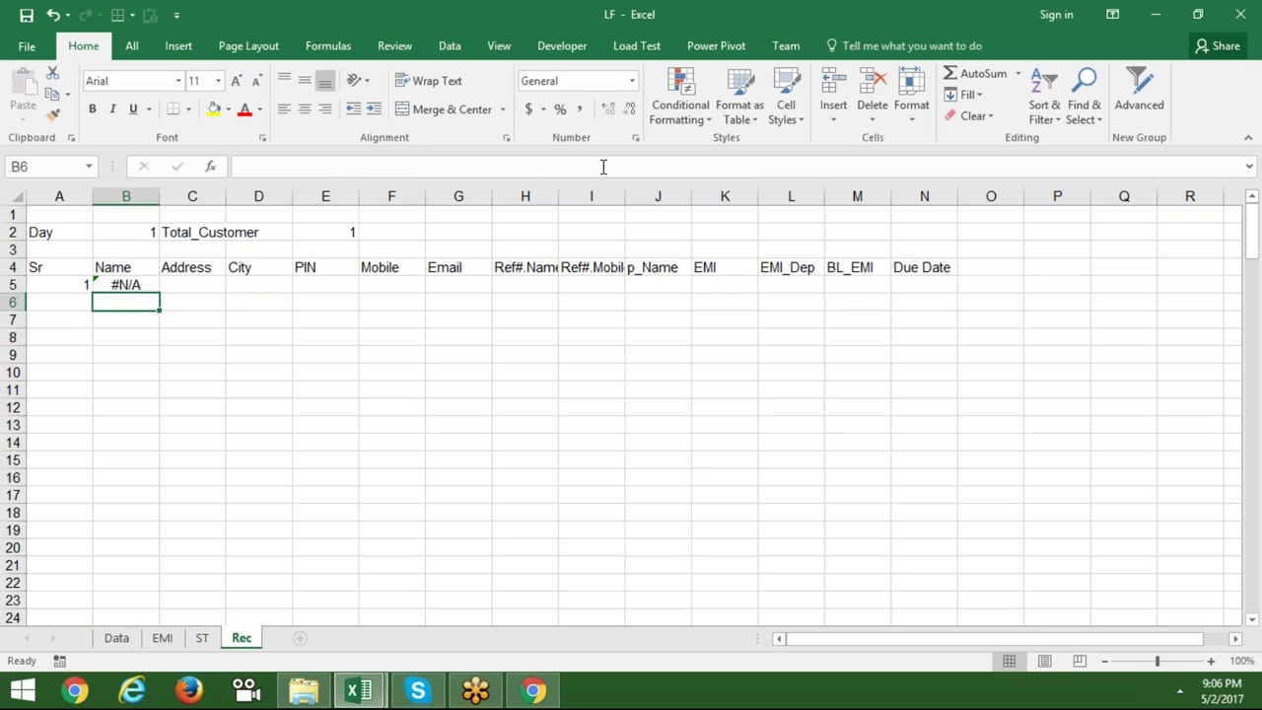
{"action": "key", "text": "Up"}
Step: Make the row lookup match A5&"-"&B2 against Data's AE column, returning the first customer's name
{"action": "left_click", "coordinate": [604, 167]}
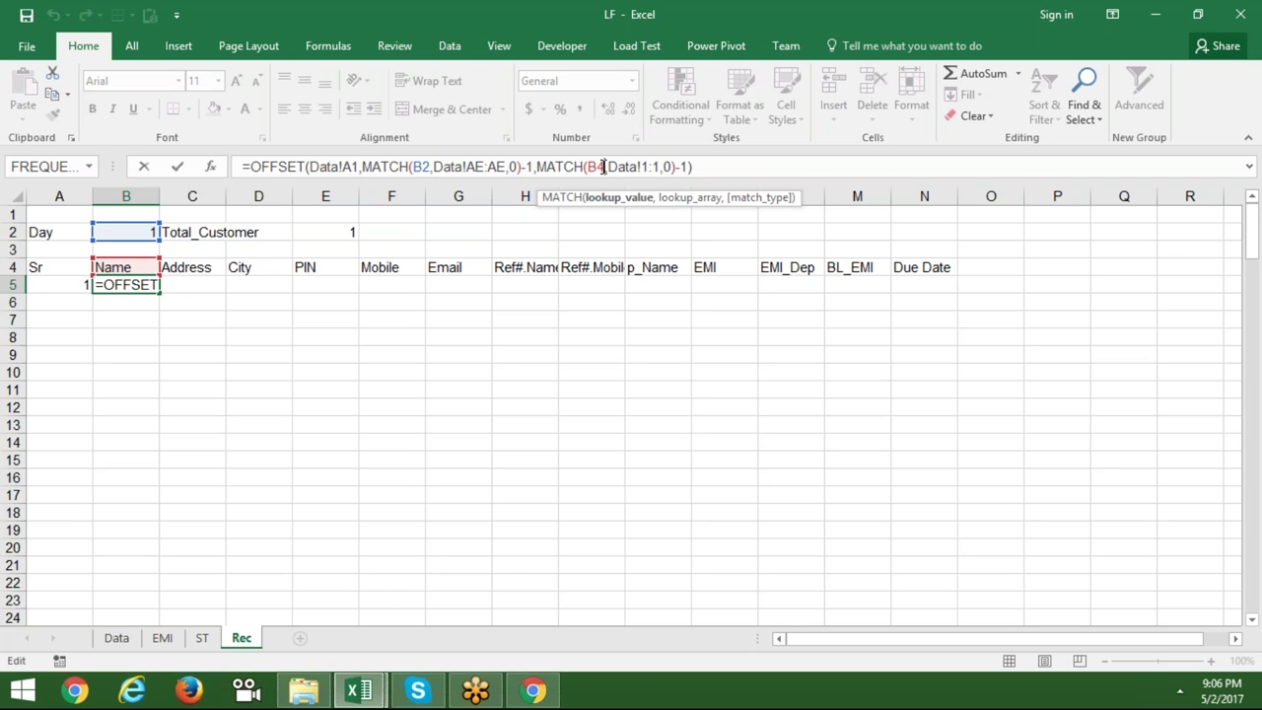
{"action": "left_click", "coordinate": [494, 166]}
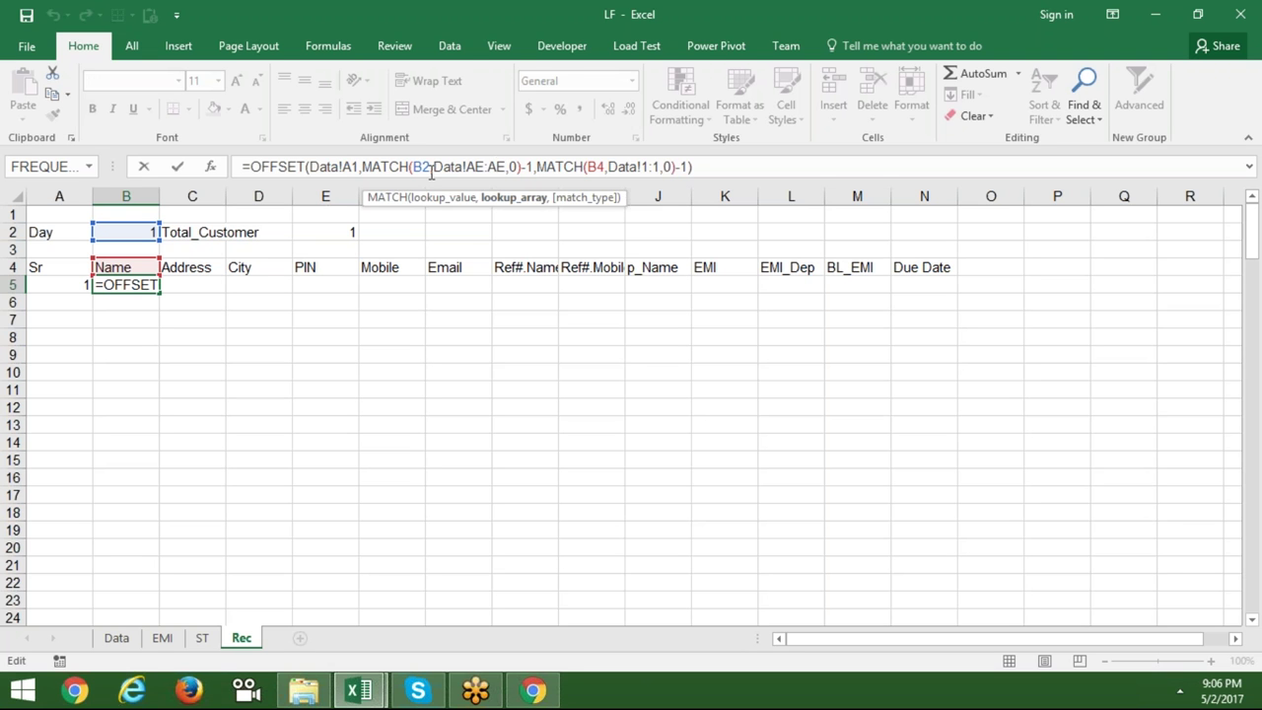
{"action": "left_click", "coordinate": [431, 168]}
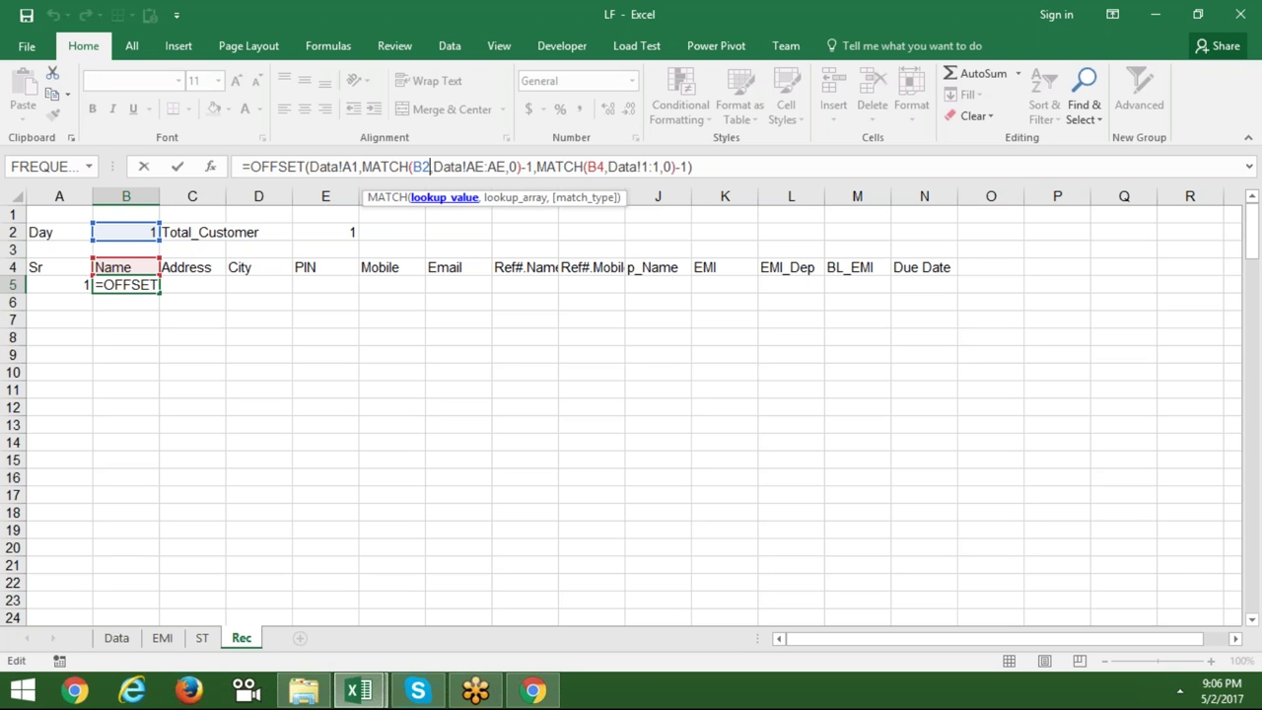
{"action": "left_click", "coordinate": [415, 167]}
{"action": "left_click", "coordinate": [56, 285]}
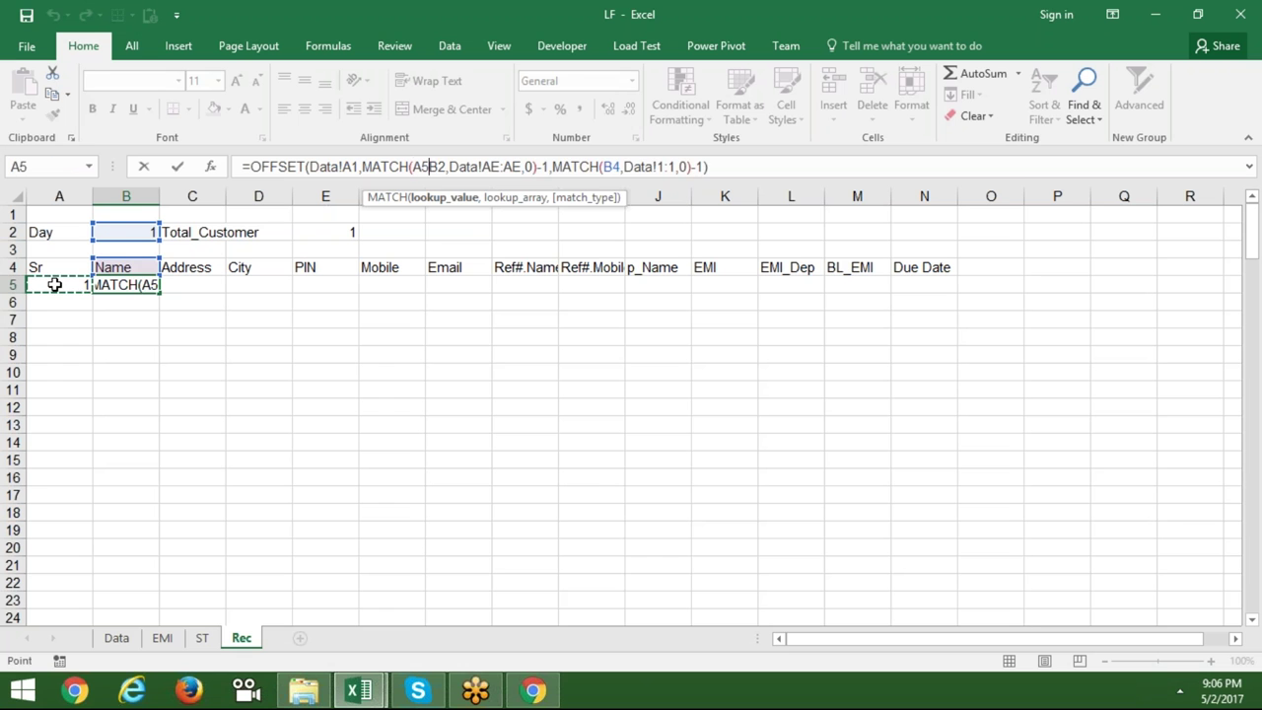
{"action": "type", "text": "&"}
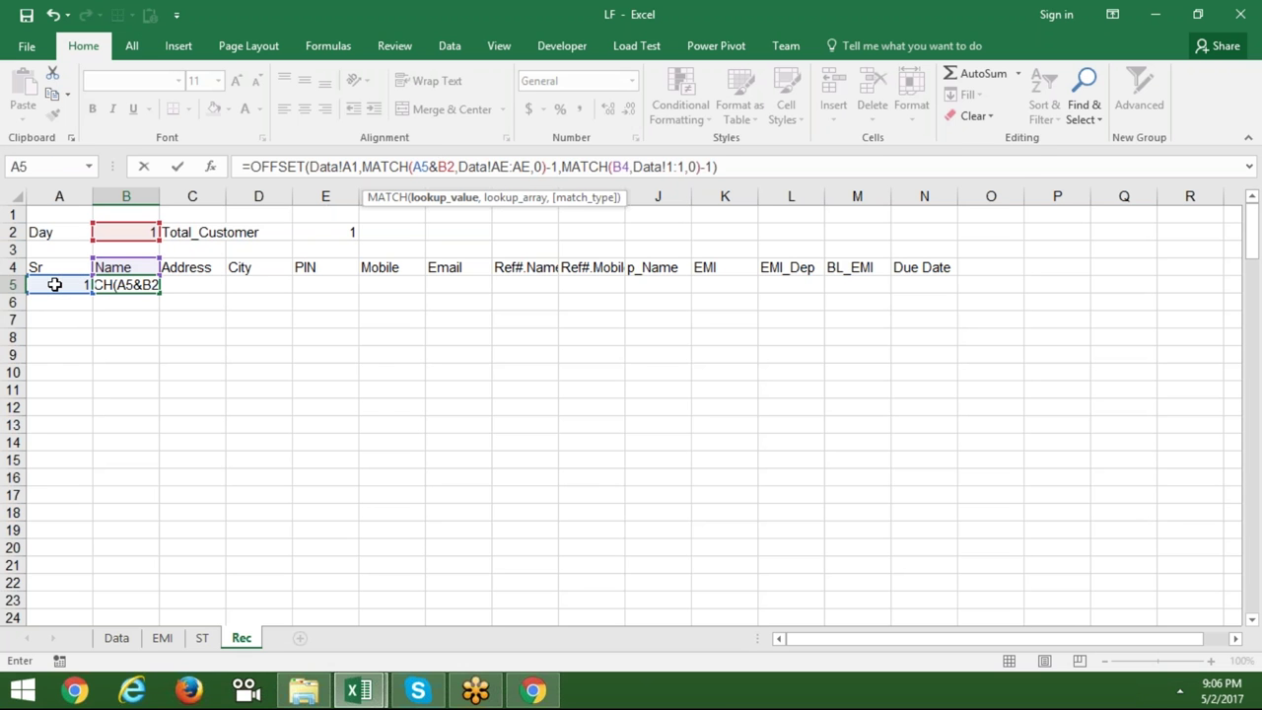
{"action": "type", "text": "\"-\"&"}
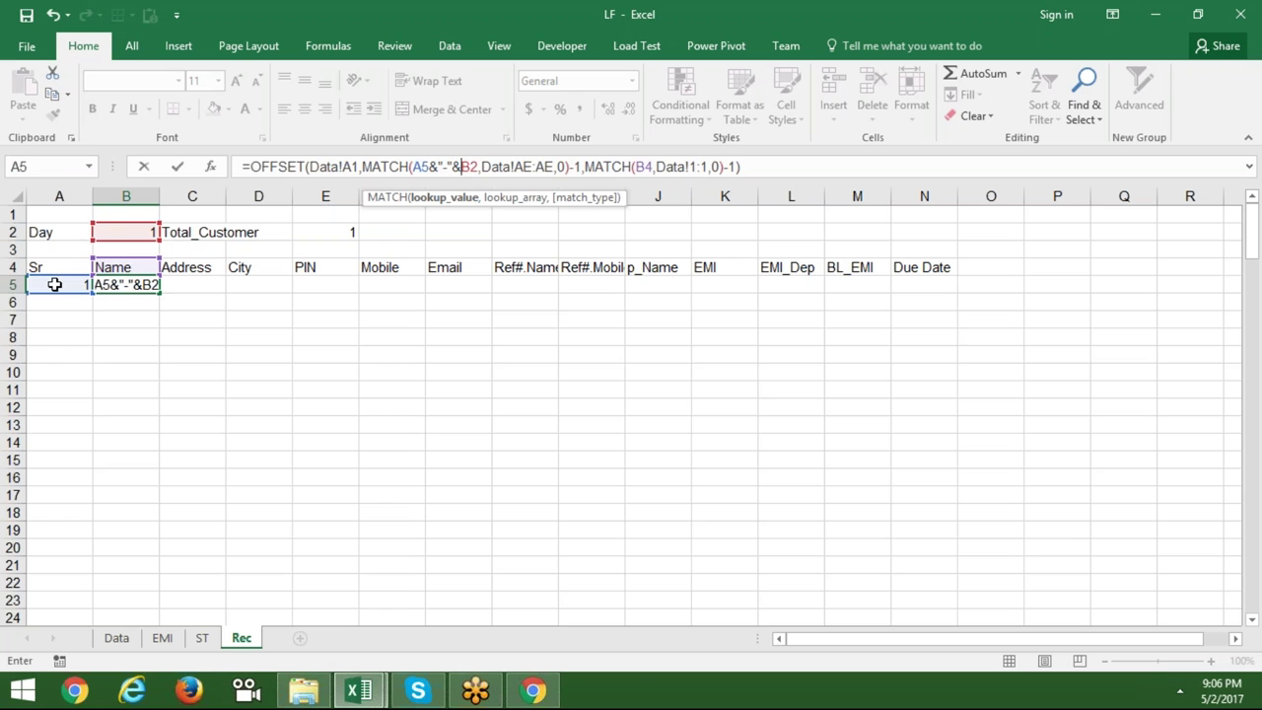
{"action": "key", "text": "Return"}
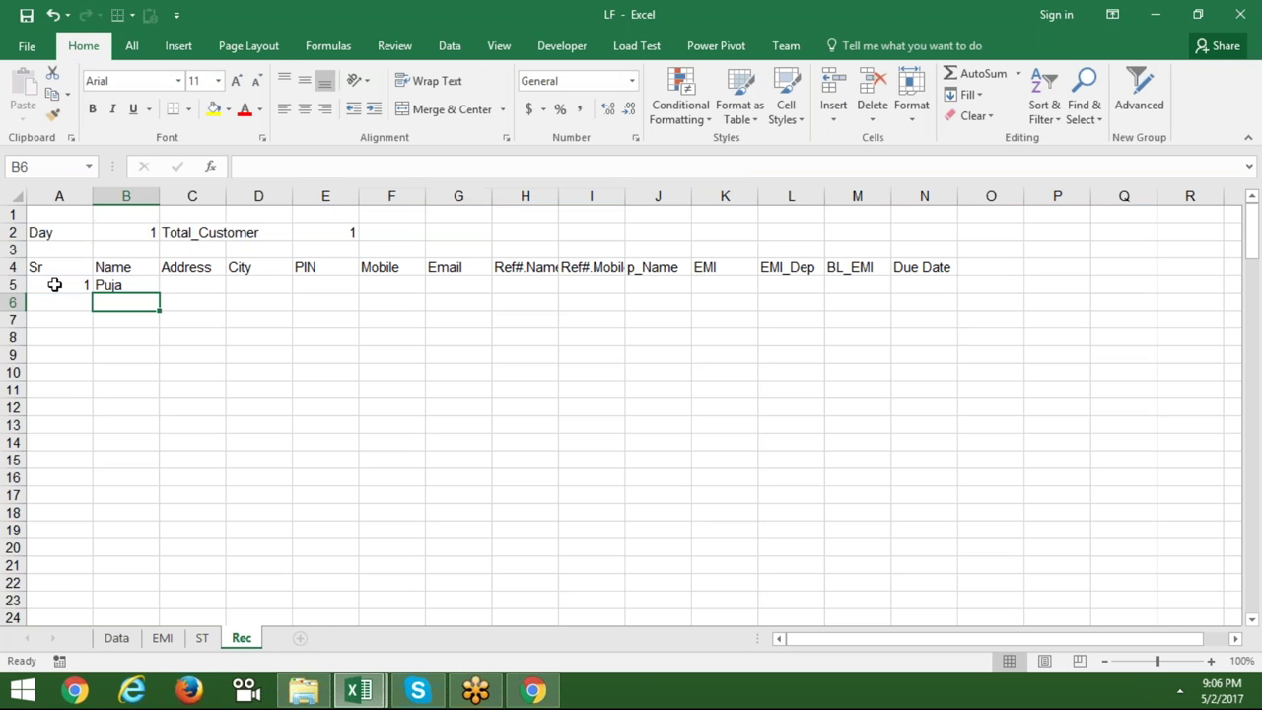
{"action": "key", "text": "Up"}
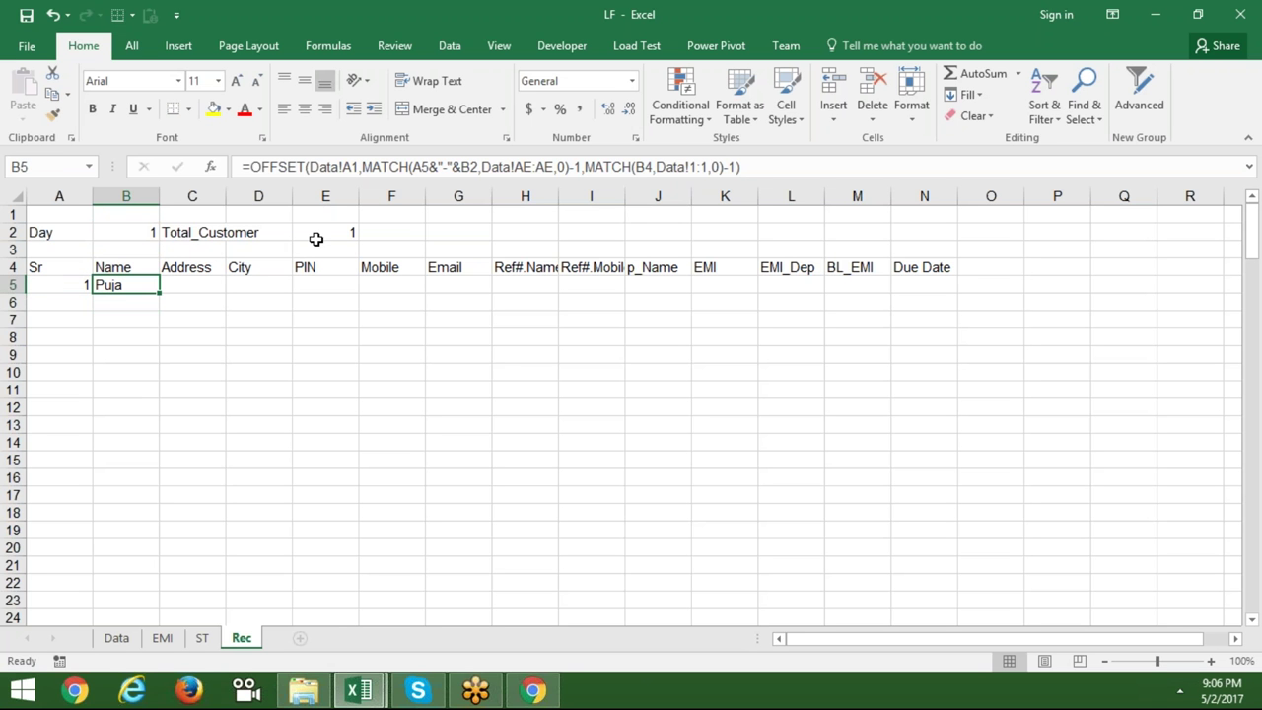
Step: Lock B5's references with $: Data!$A$1, B2, the AE column, B4 and the header row
{"action": "left_click", "coordinate": [355, 167]}
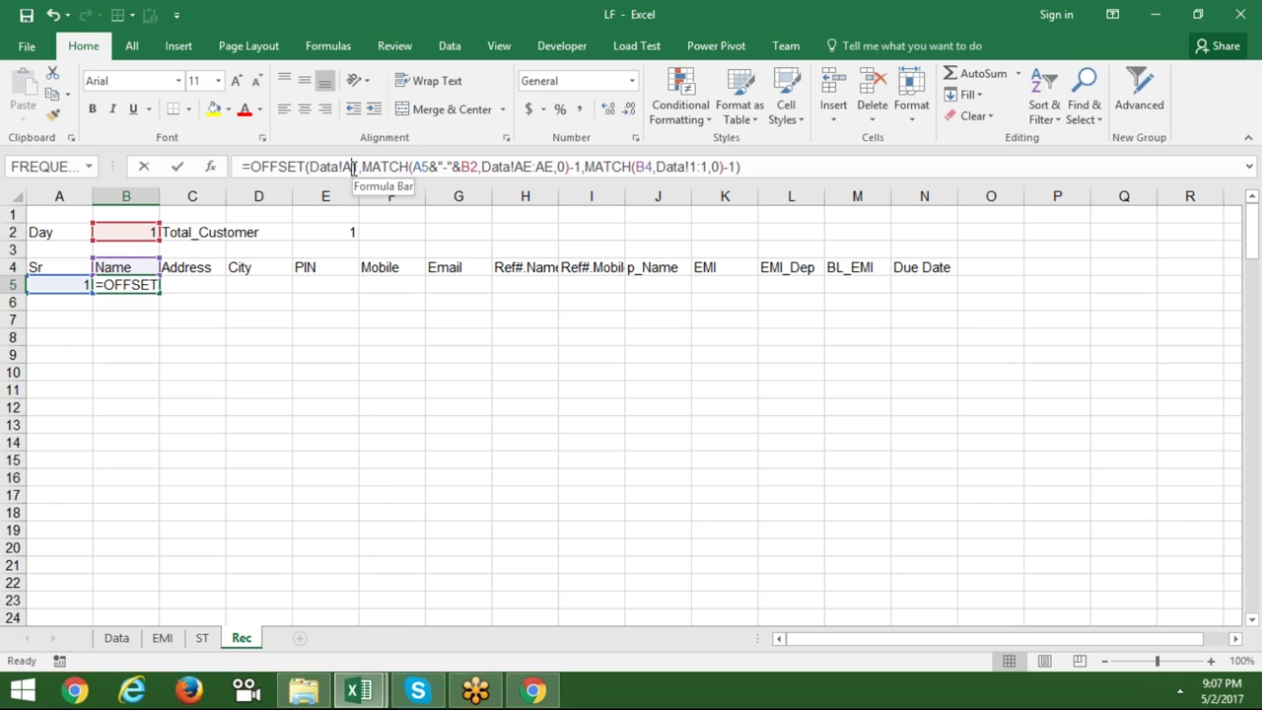
{"action": "key", "text": "F4"}
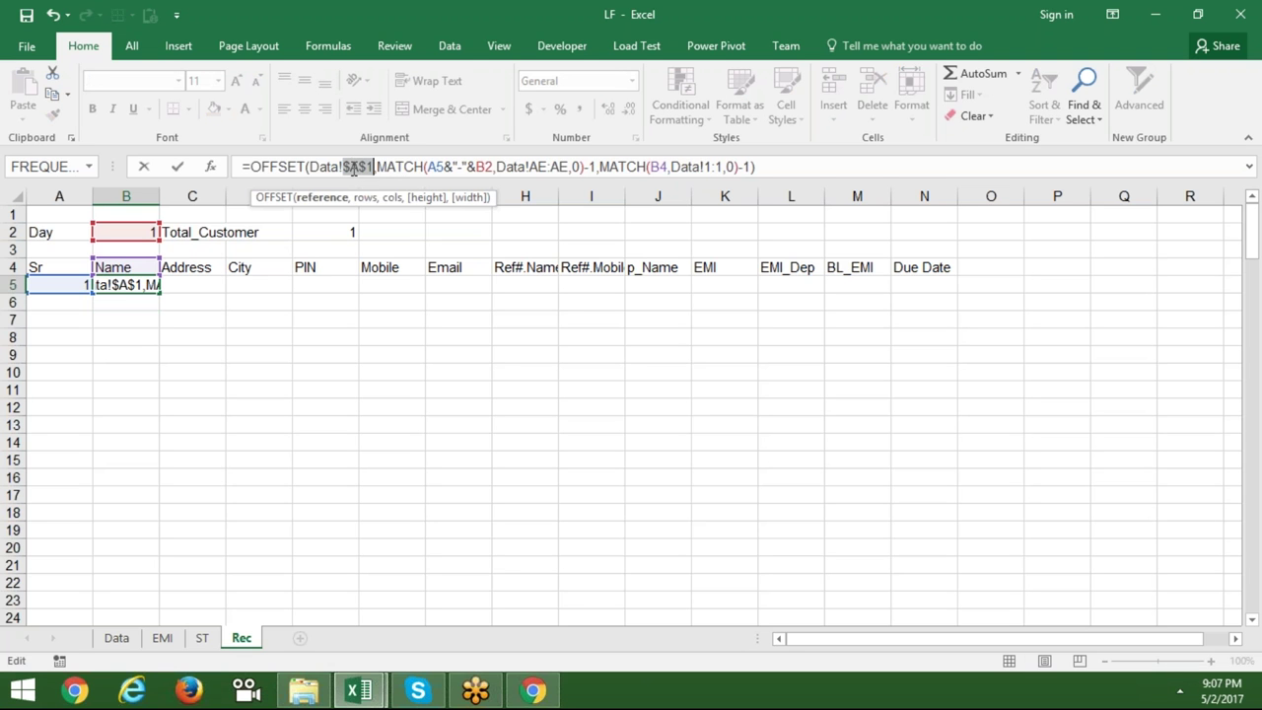
{"action": "left_click", "coordinate": [438, 167]}
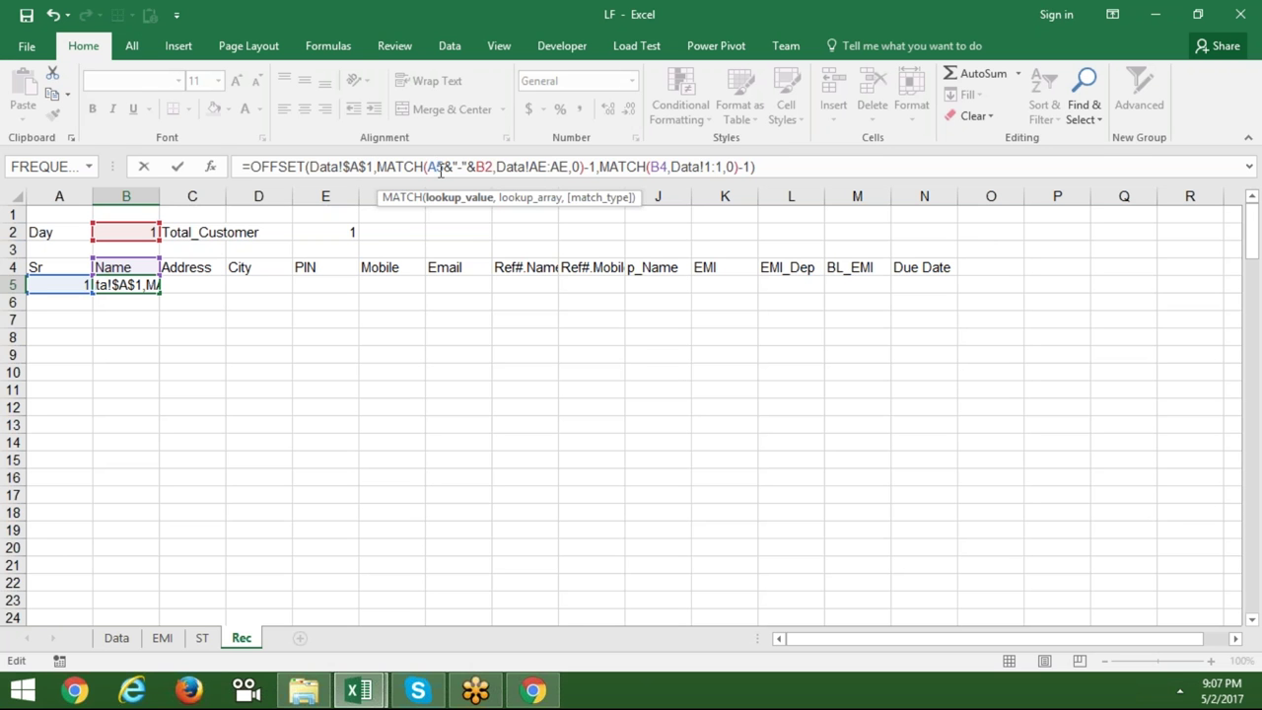
{"action": "type", "text": "$"}
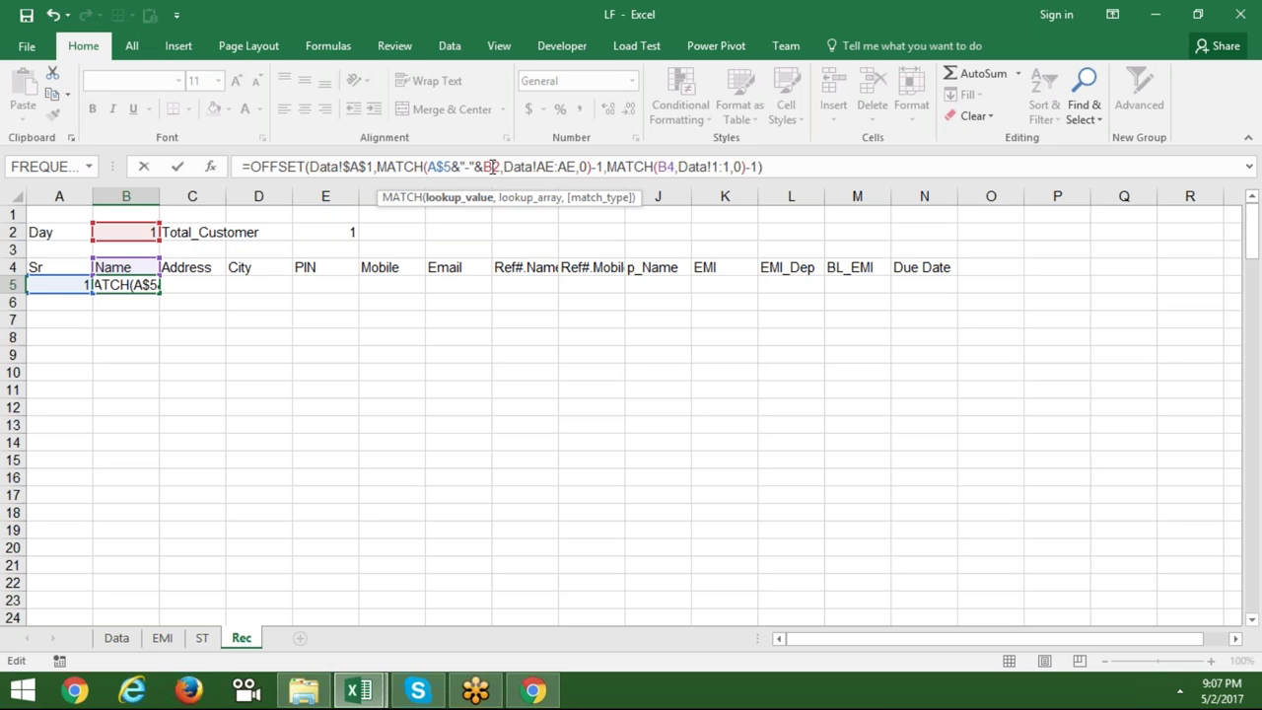
{"action": "key", "text": "F4"}
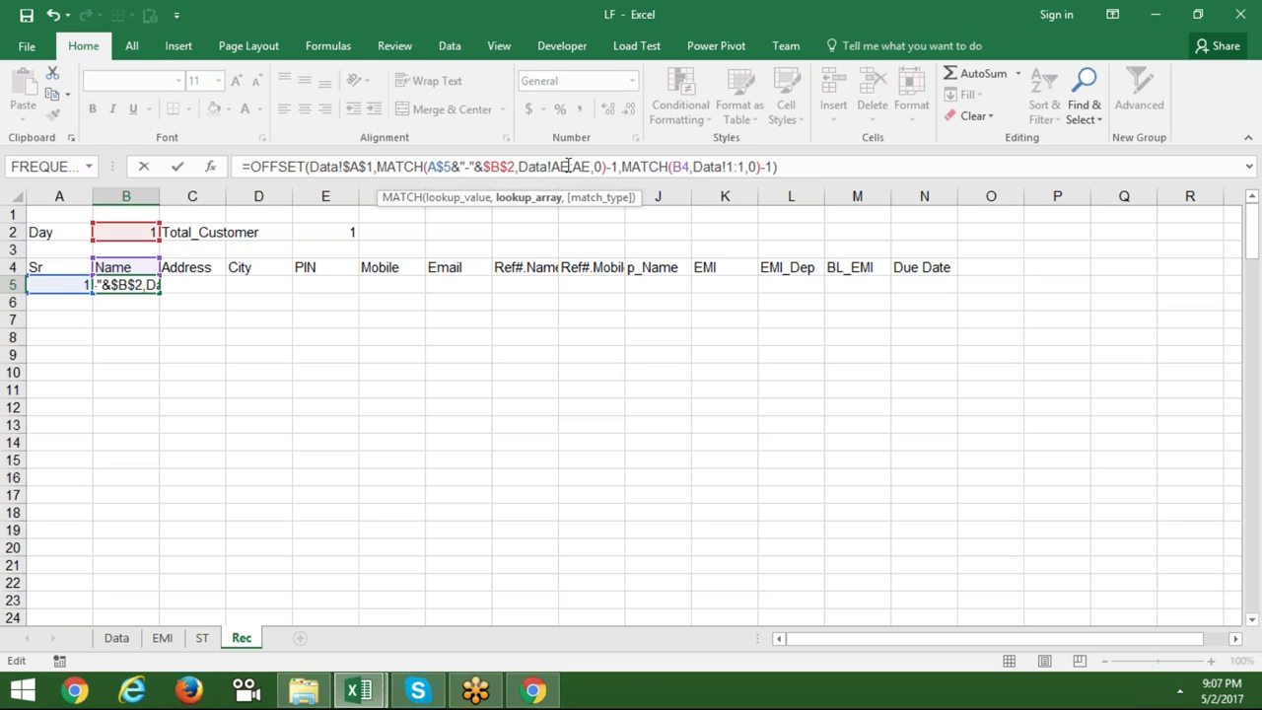
{"action": "left_click", "coordinate": [569, 166]}
{"action": "key", "text": "F4"}
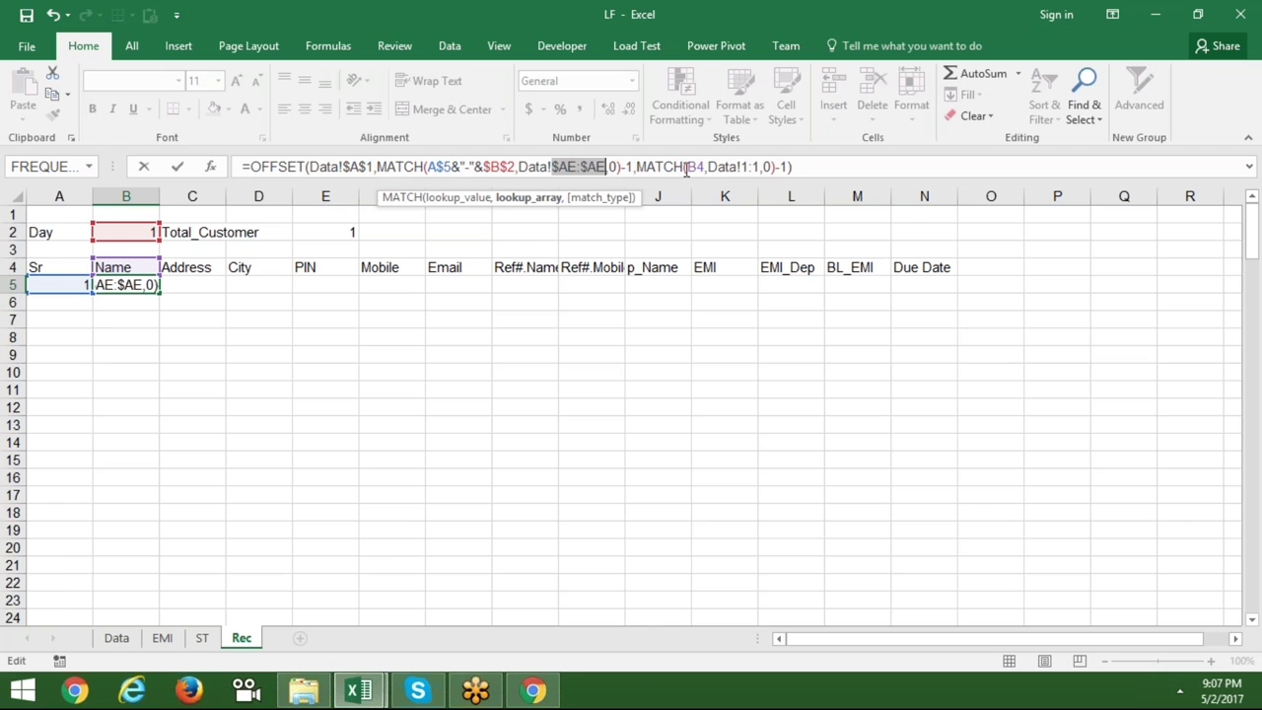
{"action": "left_click", "coordinate": [696, 166]}
{"action": "key", "text": "F4"}
{"action": "key", "text": "F4"}
{"action": "left_click", "coordinate": [757, 166]}
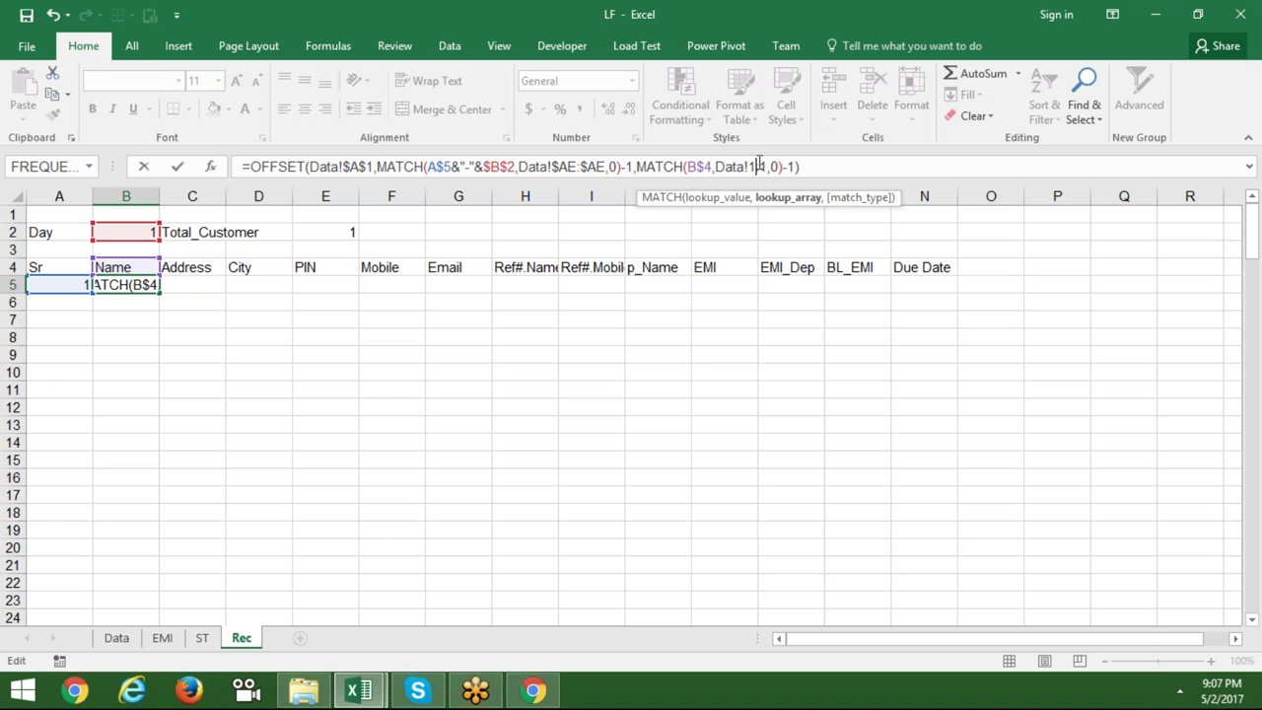
{"action": "key", "text": "F4"}
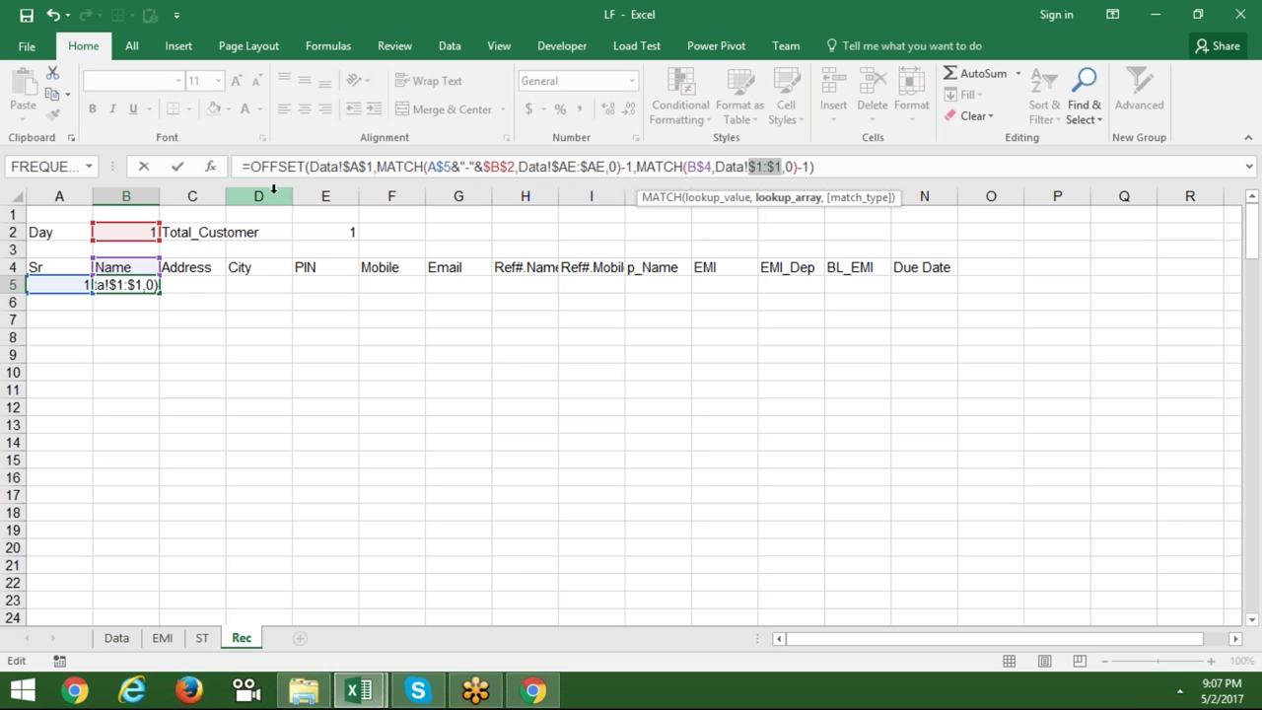
Step: Wrap the lookup in IFERROR(...,"") and make the Data!1:1 header range absolute
{"action": "left_click", "coordinate": [253, 167]}
{"action": "type", "text": "if"}
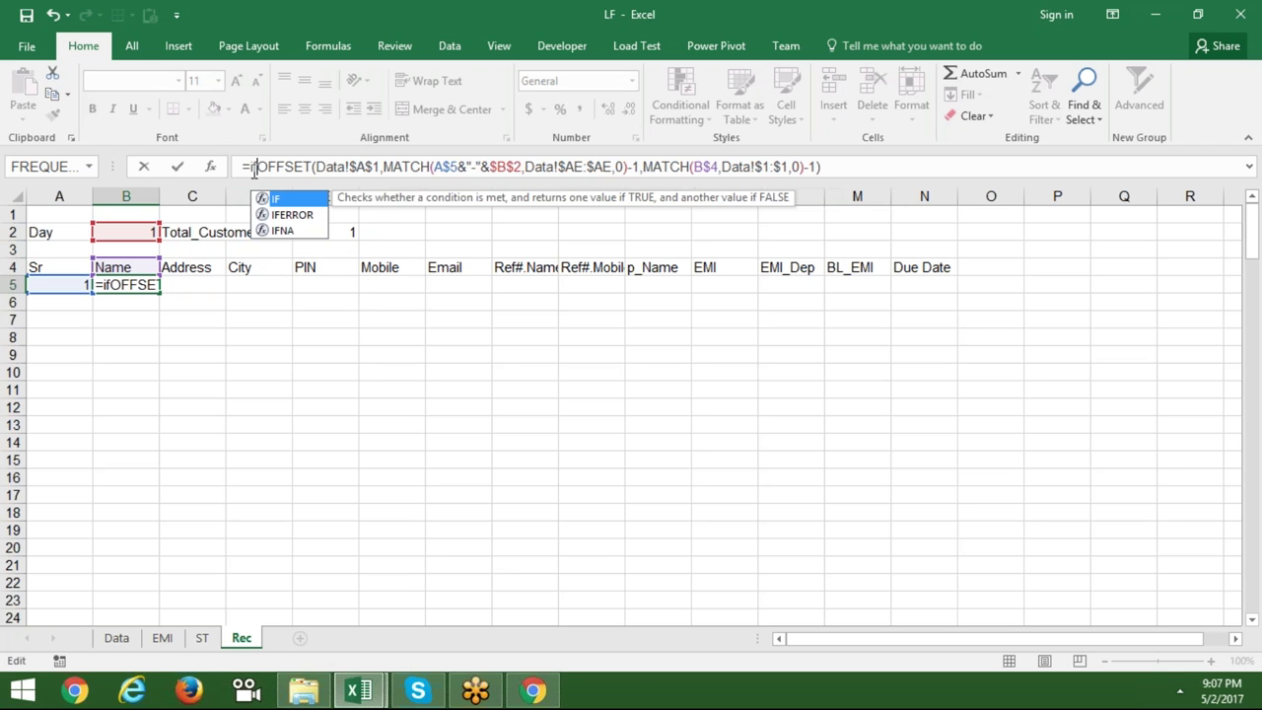
{"action": "key", "text": "Down"}
{"action": "key", "text": "Tab"}
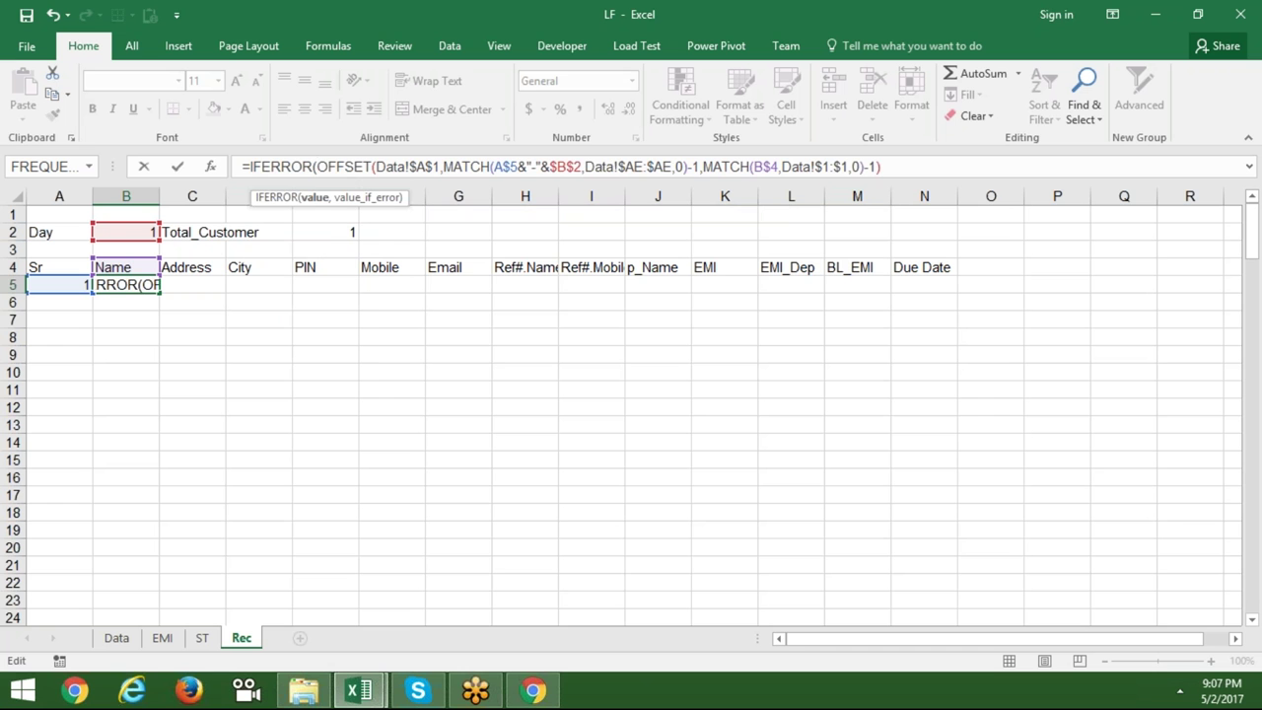
{"action": "left_click", "coordinate": [889, 168]}
{"action": "type", "text": ","}
{"action": "key", "text": "Return"}
{"action": "key", "text": "Return"}
{"action": "key", "text": "Up"}
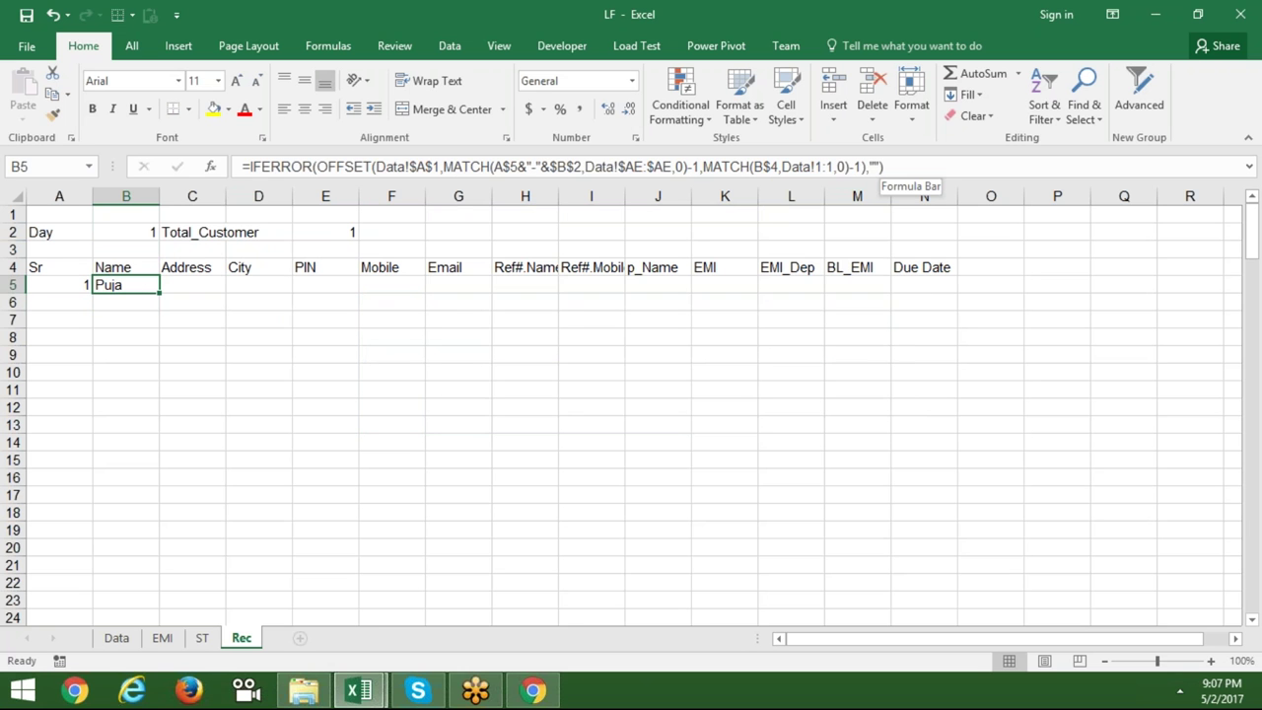
{"action": "left_click", "coordinate": [828, 168]}
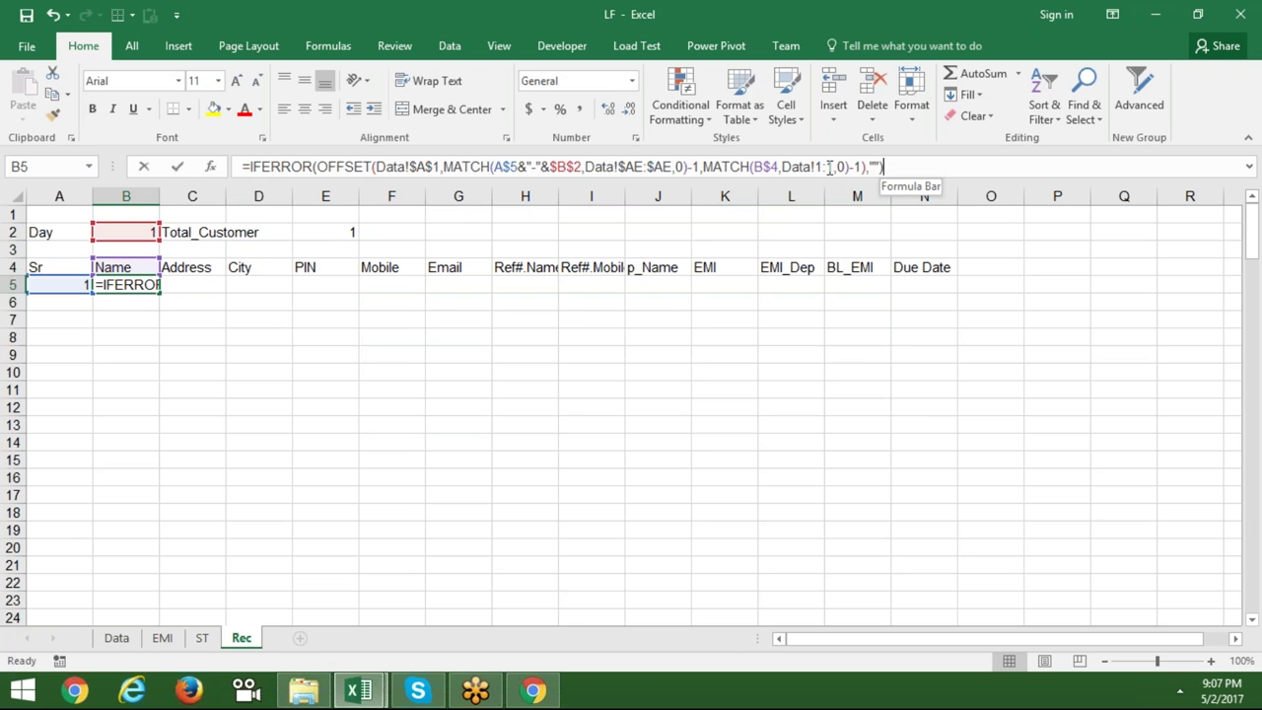
{"action": "key", "text": "F4"}
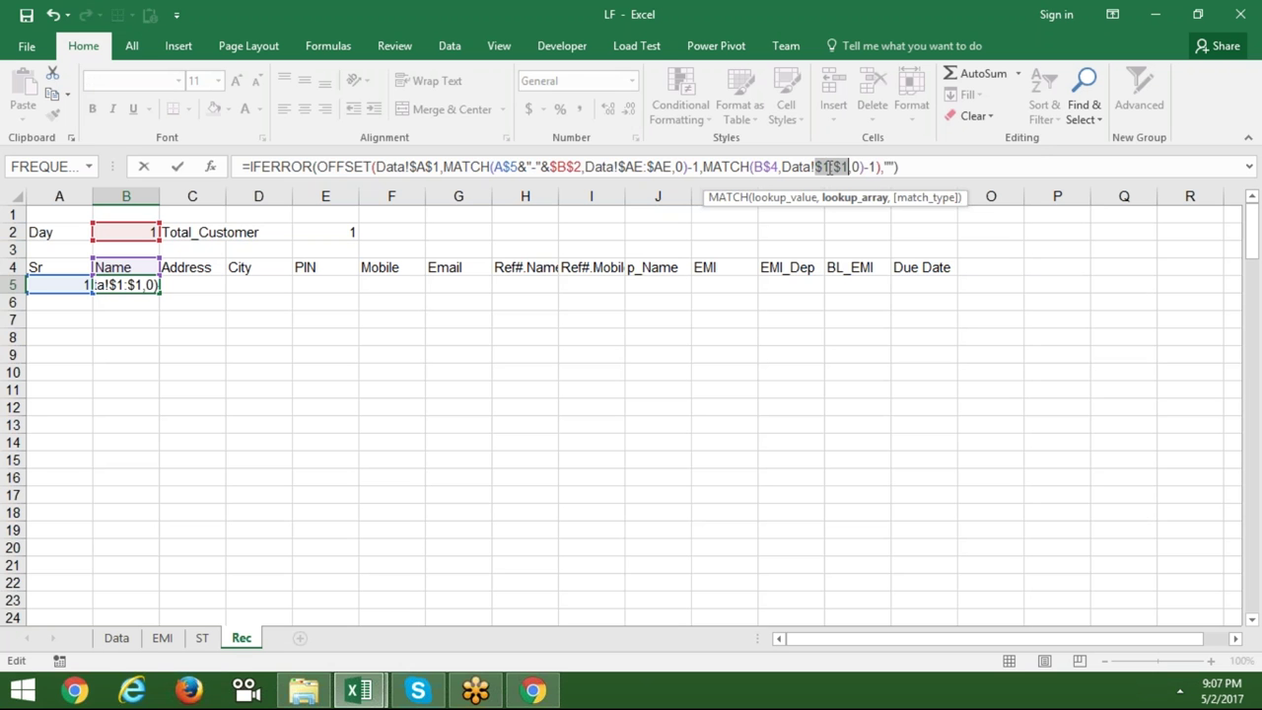
{"action": "key", "text": "Return"}
{"action": "key", "text": "Up"}
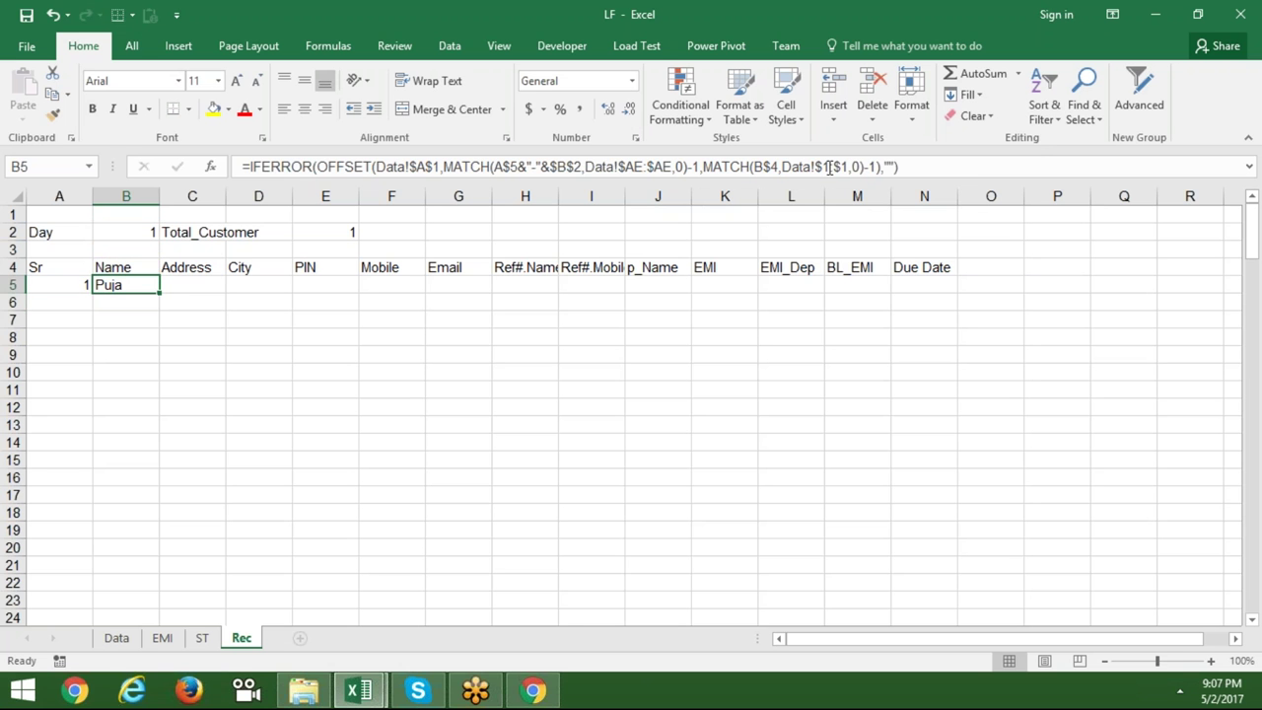
{"action": "key", "text": "shift+Right"}
{"action": "key", "text": "shift+Right"}
{"action": "key", "text": "shift+Right"}
{"action": "key", "text": "shift+Right"}
{"action": "key", "text": "shift+Right"}
{"action": "key", "text": "shift+Right"}
{"action": "key", "text": "shift+Right"}
{"action": "key", "text": "shift+Right"}
{"action": "key", "text": "shift+Right"}
{"action": "key", "text": "shift+Right"}
{"action": "key", "text": "shift+Right"}
{"action": "key", "text": "shift+Right"}
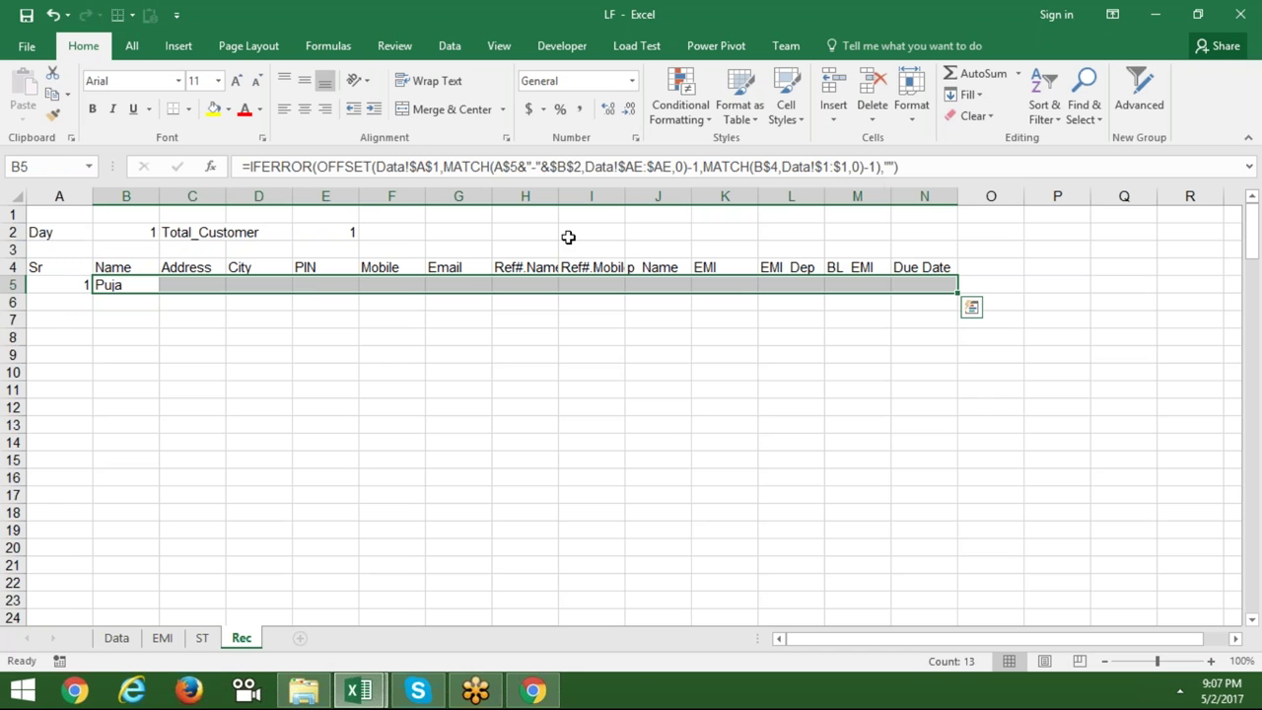
Step: After checking C5, change B5's A$5 reference to $A5
{"action": "left_click", "coordinate": [178, 285]}
{"action": "double_click", "coordinate": [181, 285]}
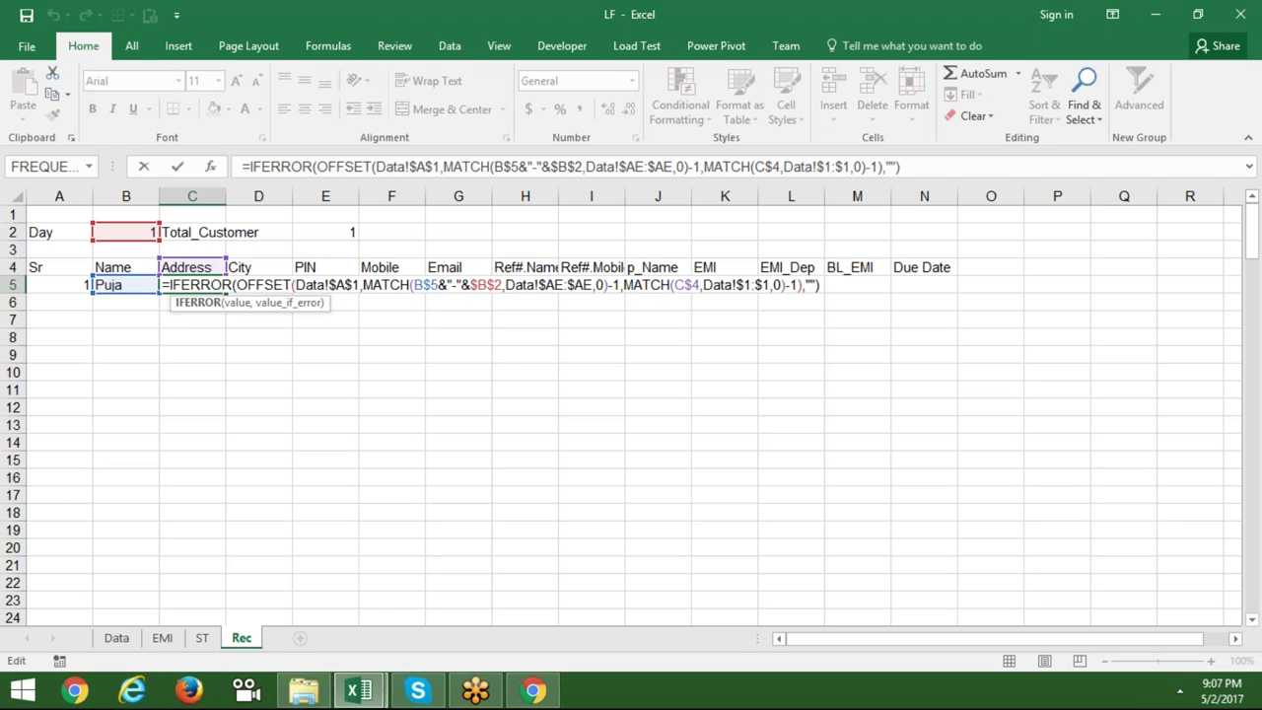
{"action": "key", "text": "Escape"}
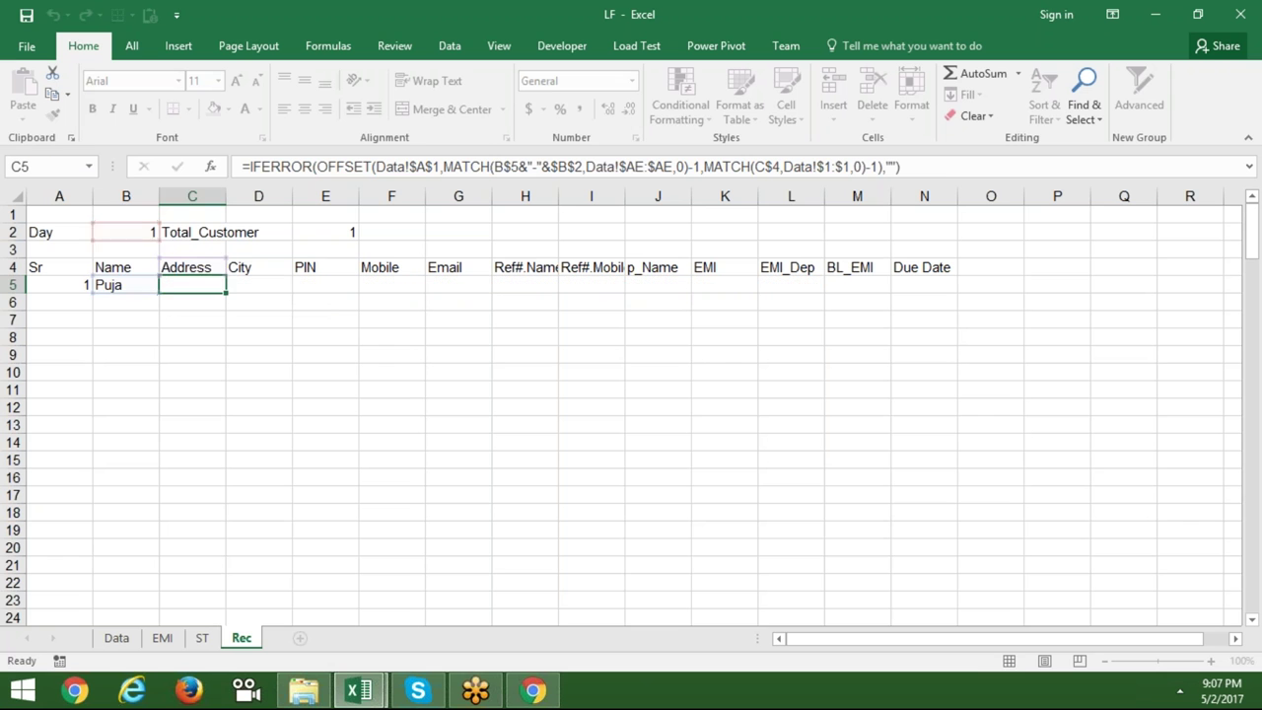
{"action": "key", "text": "Left"}
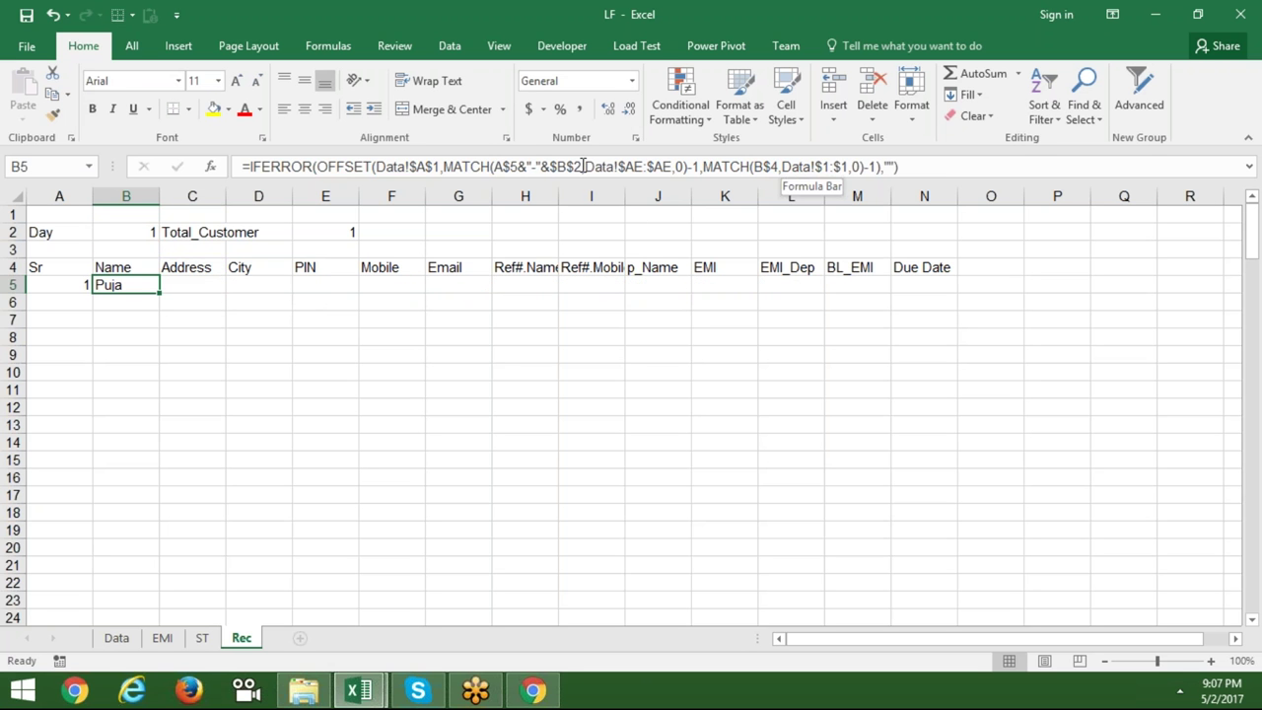
{"action": "left_click", "coordinate": [509, 166]}
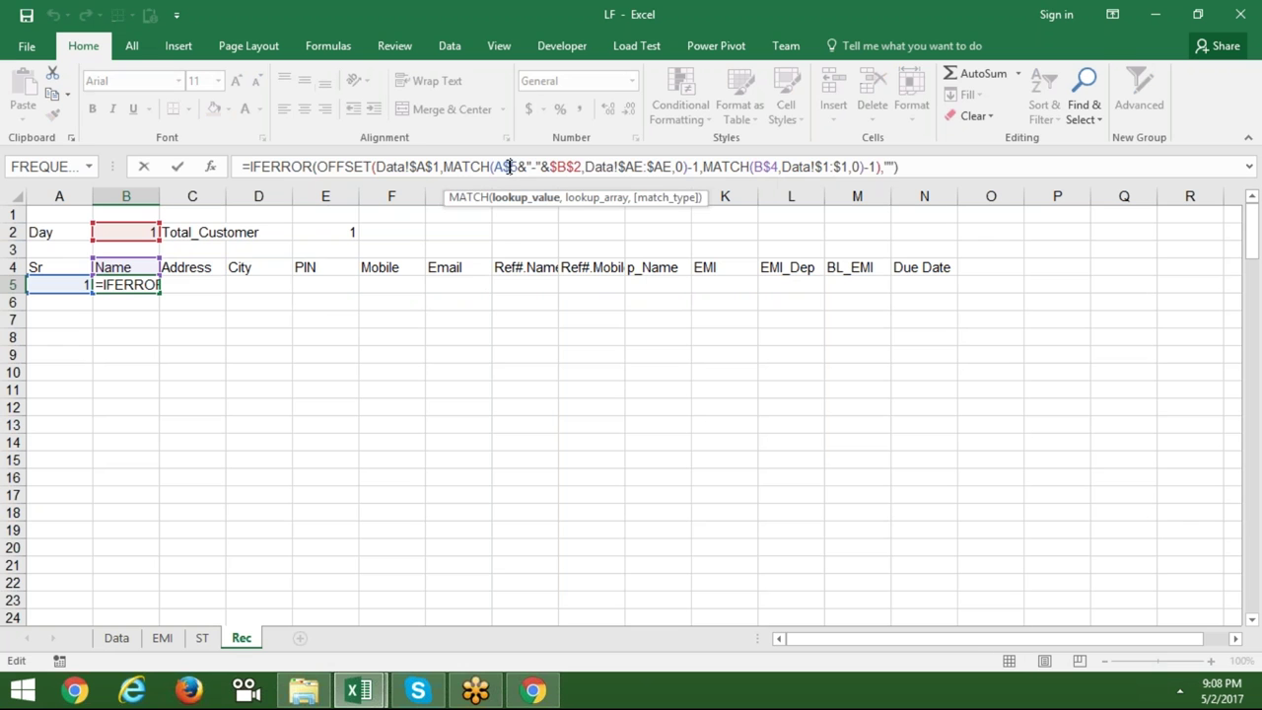
{"action": "key", "text": "BackSpace"}
{"action": "left_click", "coordinate": [496, 167]}
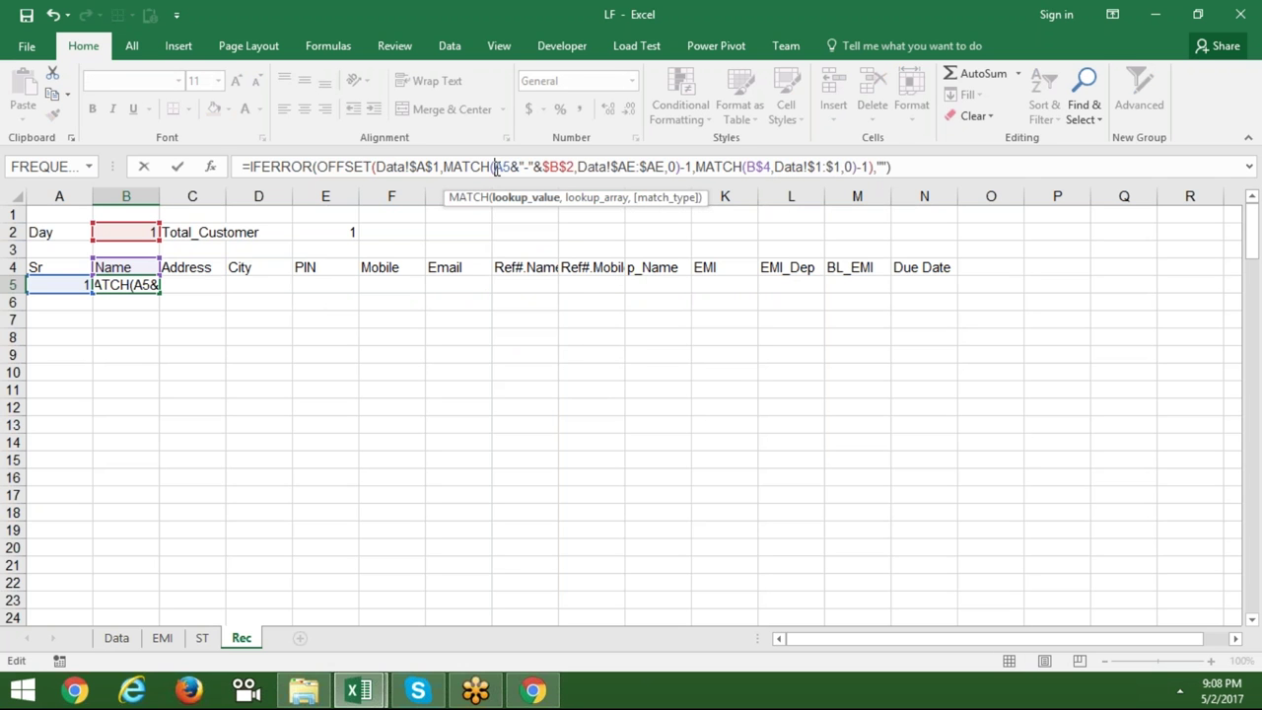
{"action": "type", "text": "$"}
{"action": "key", "text": "Return"}
{"action": "key", "text": "Up"}
Step: Copy B5's lookup across to N5 with Ctrl+R and down the Rec sheet
{"action": "key", "text": "shift+Right"}
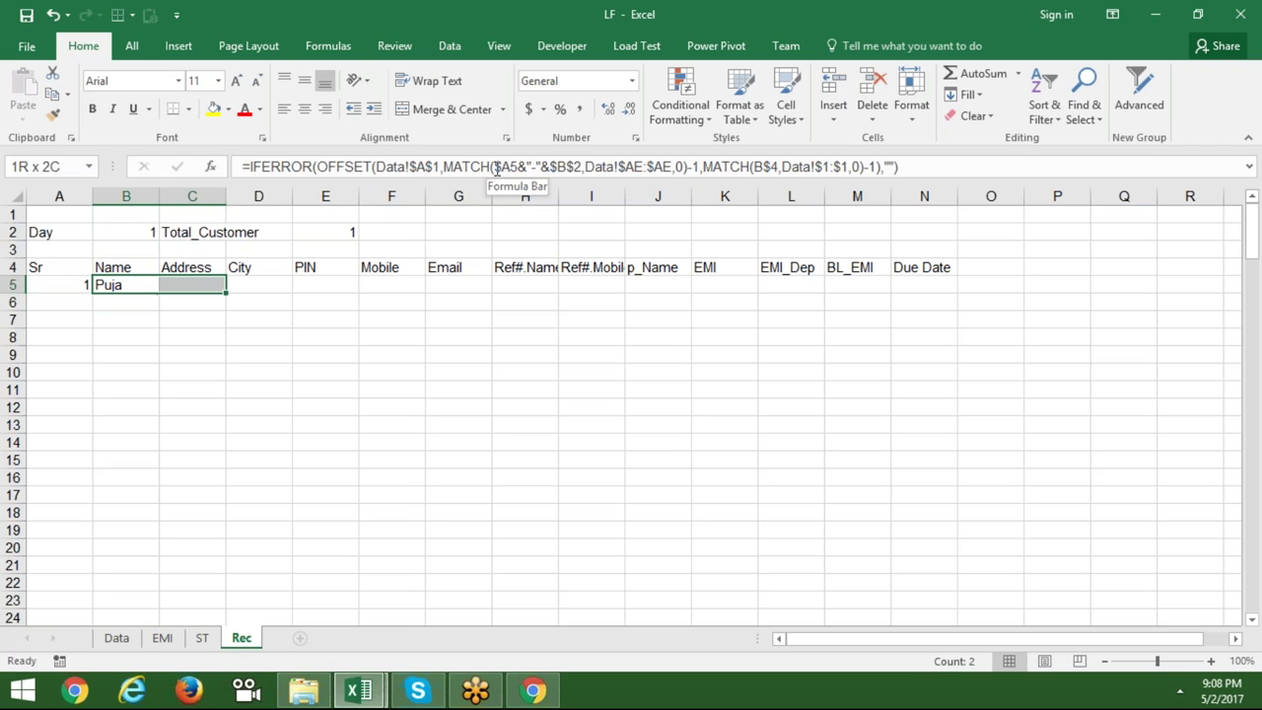
{"action": "key", "text": "shift+Right"}
{"action": "key", "text": "shift+Right"}
{"action": "key", "text": "shift+Right"}
{"action": "key", "text": "shift+Right"}
{"action": "key", "text": "shift+Right"}
{"action": "key", "text": "shift+Left"}
{"action": "key", "text": "shift+Left"}
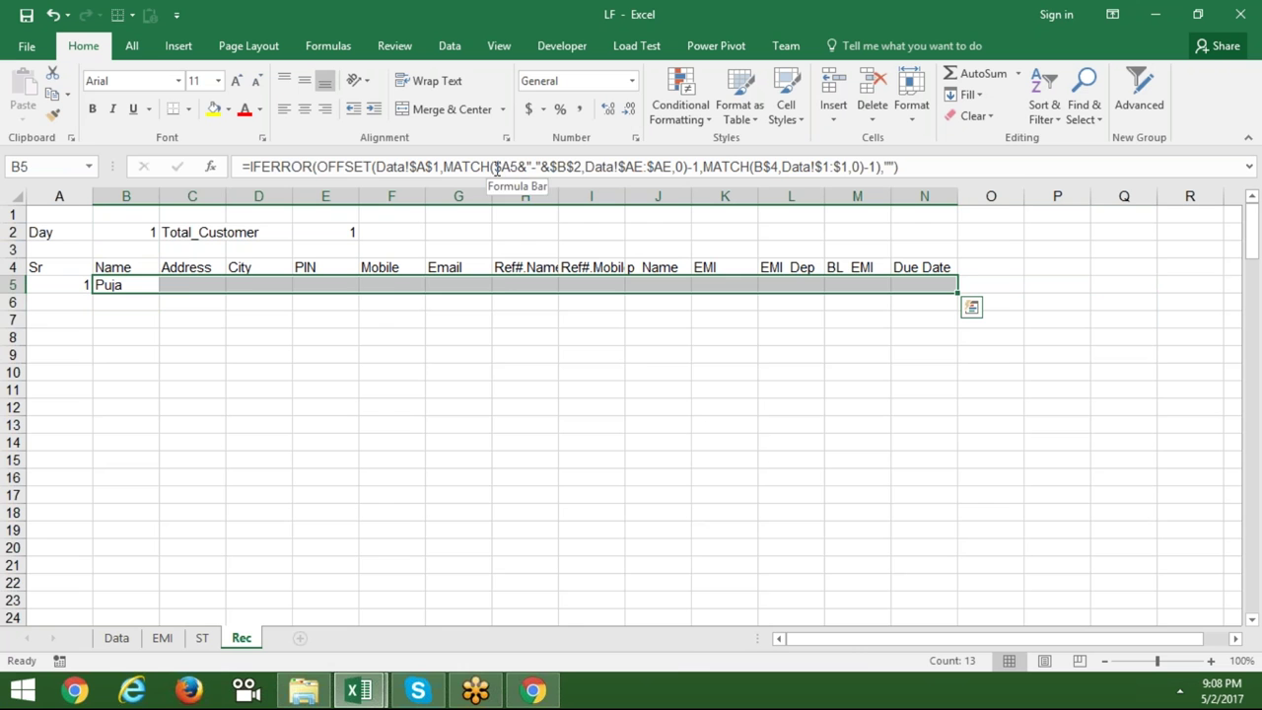
{"action": "key", "text": "ctrl+r"}
{"action": "key", "text": "shift+Down"}
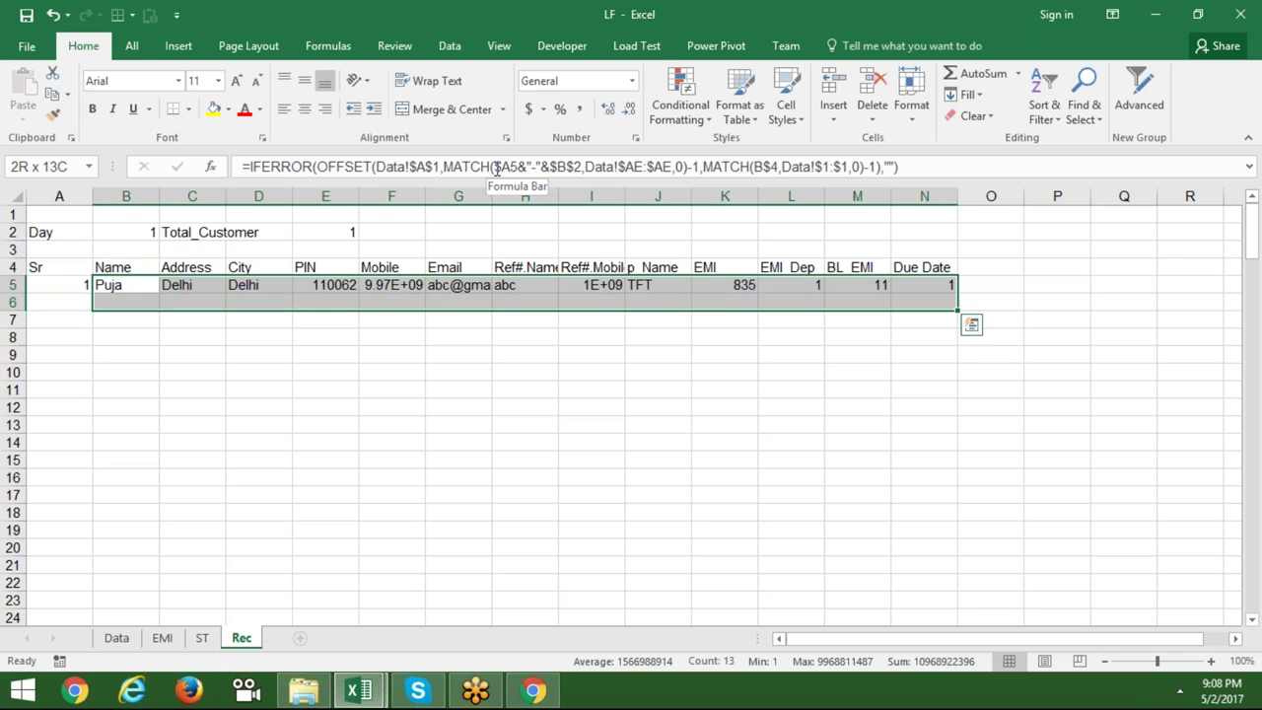
{"action": "key", "text": "shift+Down"}
{"action": "key", "text": "shift+Down"}
{"action": "key", "text": "shift+Down"}
{"action": "key", "text": "shift+Down"}
{"action": "key", "text": "shift+Down"}
{"action": "key", "text": "shift+Down"}
{"action": "key", "text": "shift+Down"}
{"action": "key", "text": "shift+Down"}
{"action": "key", "text": "shift+Down"}
{"action": "key", "text": "shift+Down"}
{"action": "key", "text": "shift+Down"}
{"action": "key", "text": "shift+Down"}
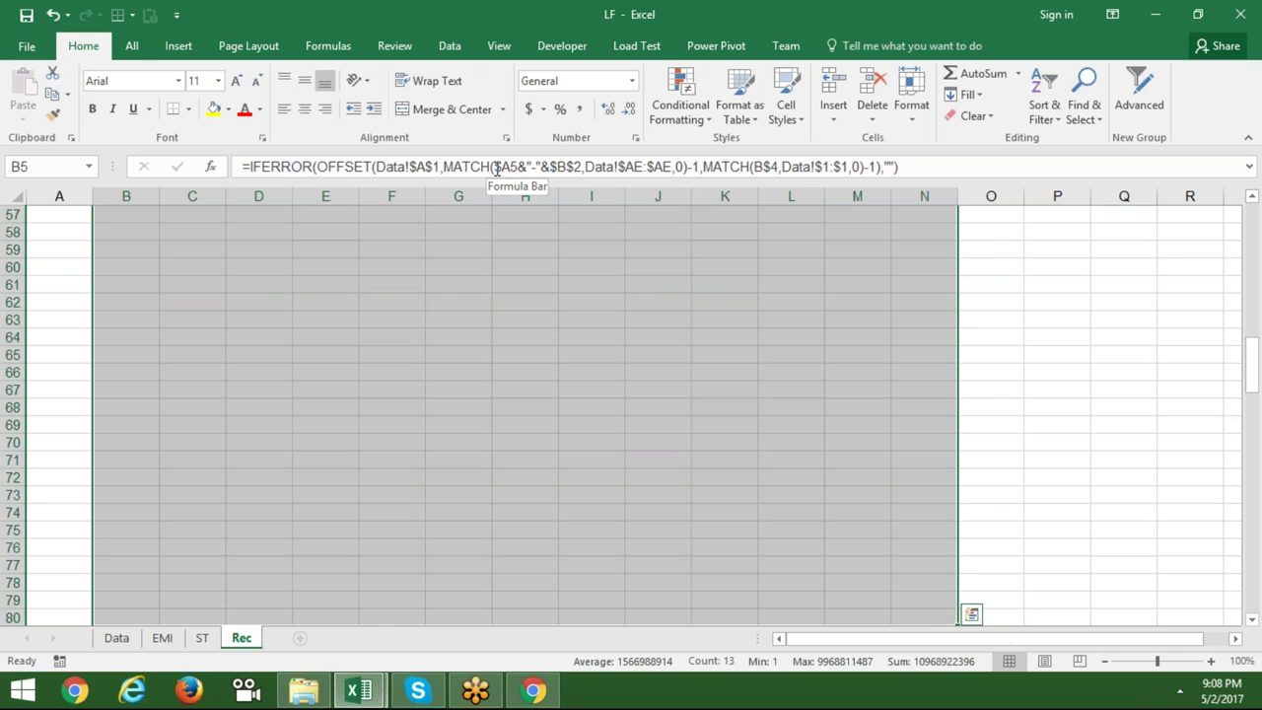
{"action": "key", "text": "Up"}
{"action": "key", "text": "Up"}
{"action": "key", "text": "Up"}
{"action": "key", "text": "Up"}
{"action": "key", "text": "Down"}
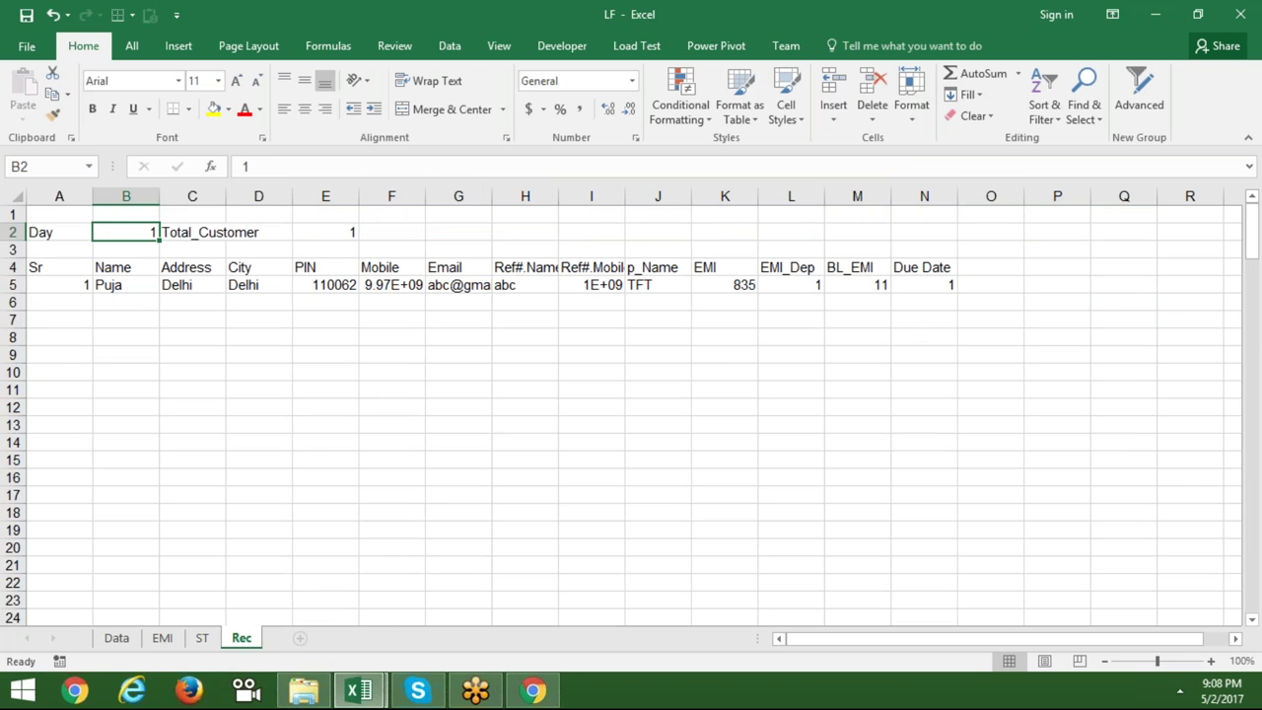
Step: On the Data sheet, enter sale date 1/2 and the second customer's name in row 3
{"action": "left_click", "coordinate": [116, 638]}
{"action": "left_click", "coordinate": [66, 247]}
{"action": "key", "text": "Home"}
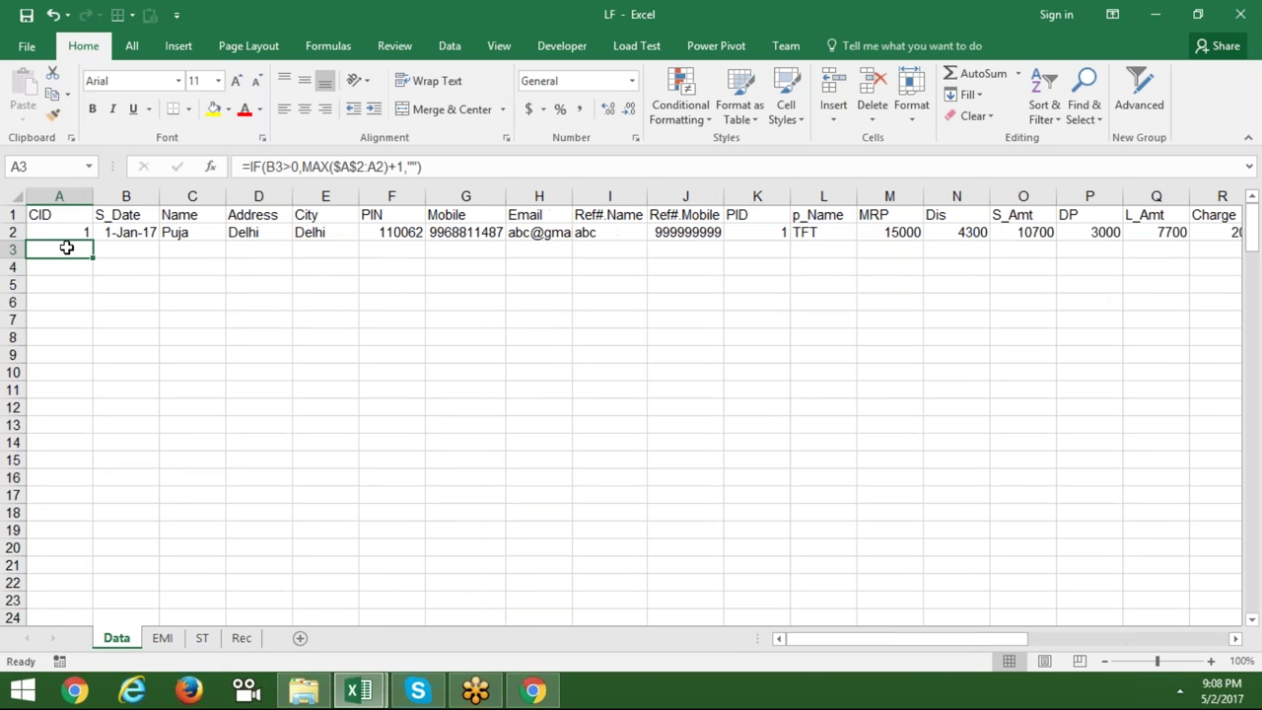
{"action": "key", "text": "Right"}
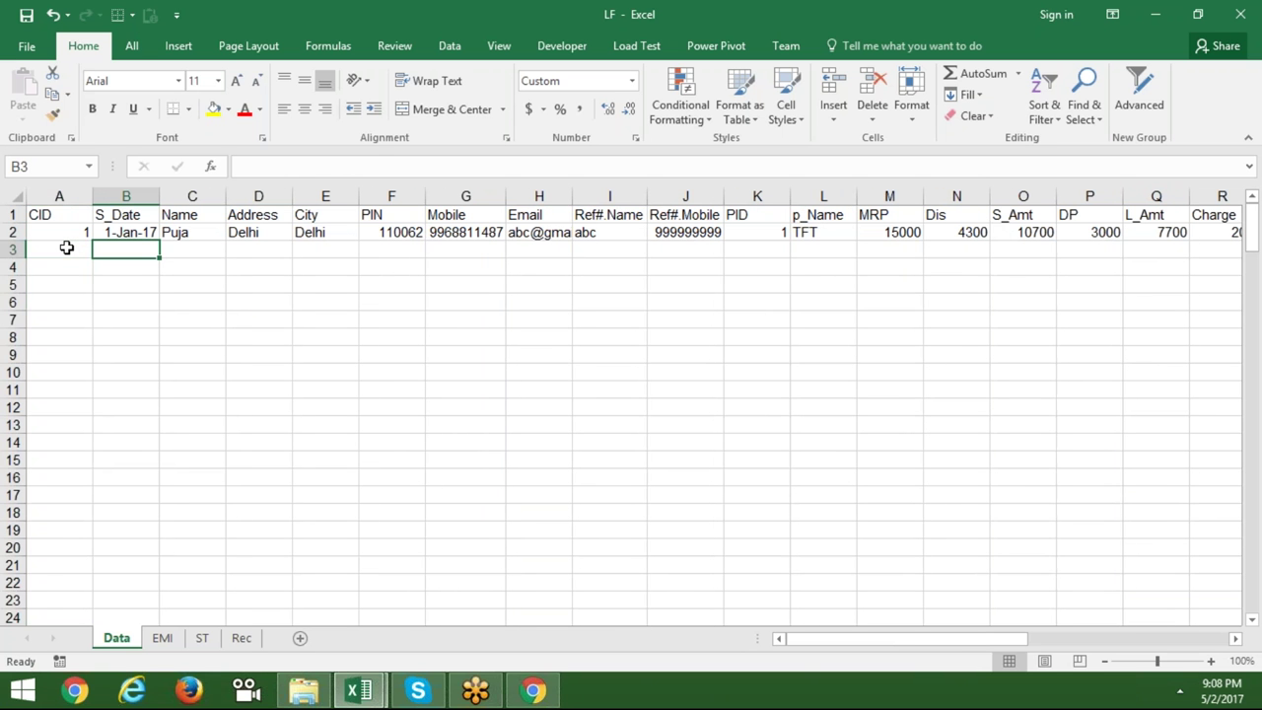
{"action": "type", "text": "1/2"}
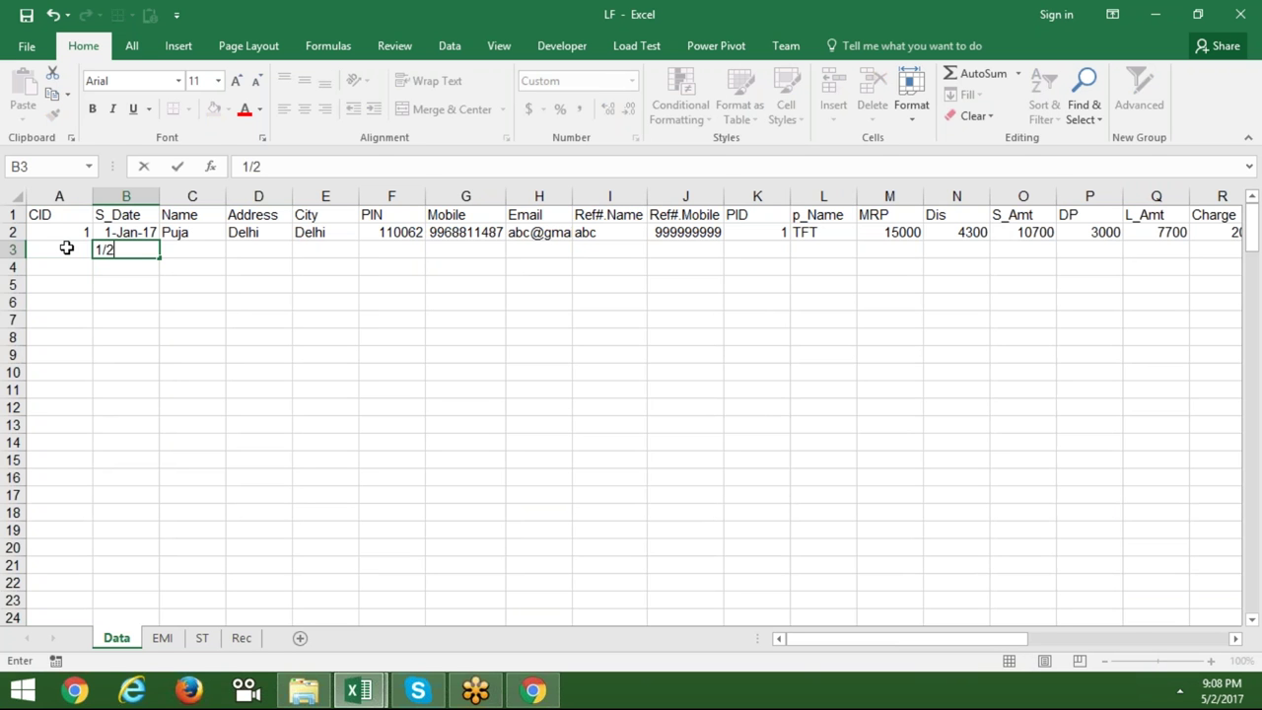
{"action": "key", "text": "Return"}
{"action": "key", "text": "Right"}
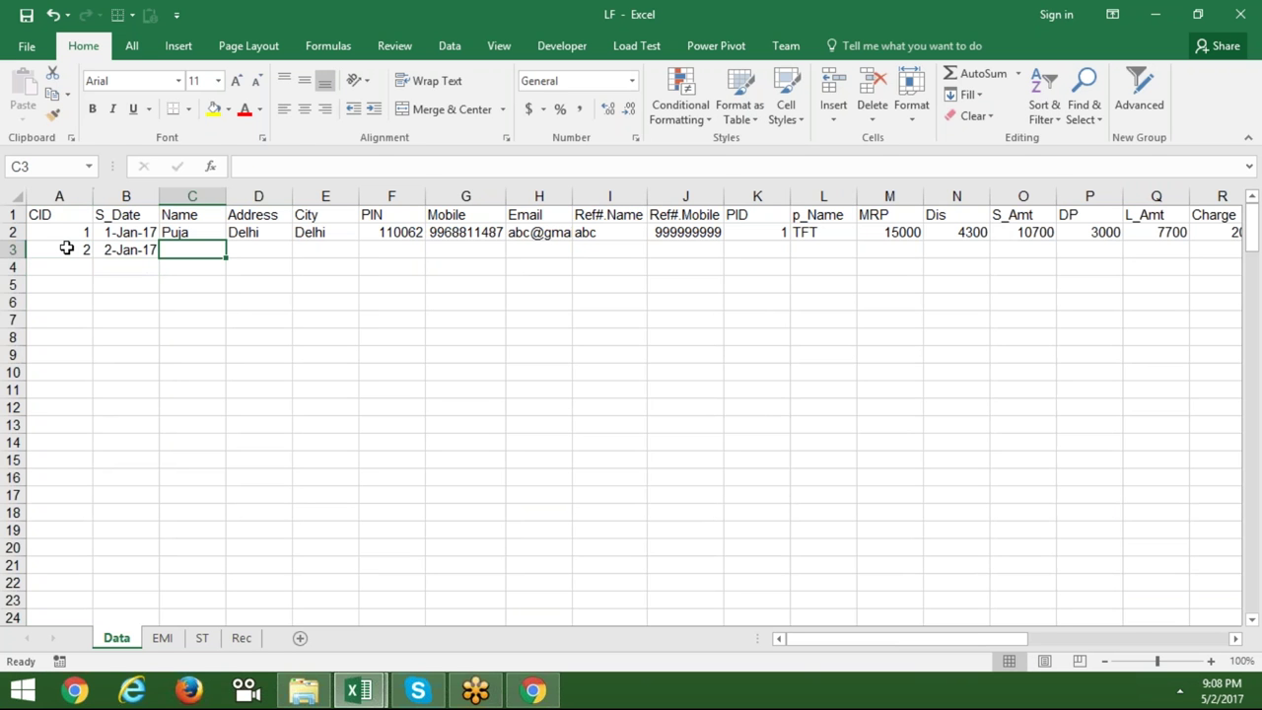
{"action": "type", "text": "Deepa"}
{"action": "key", "text": "Tab"}
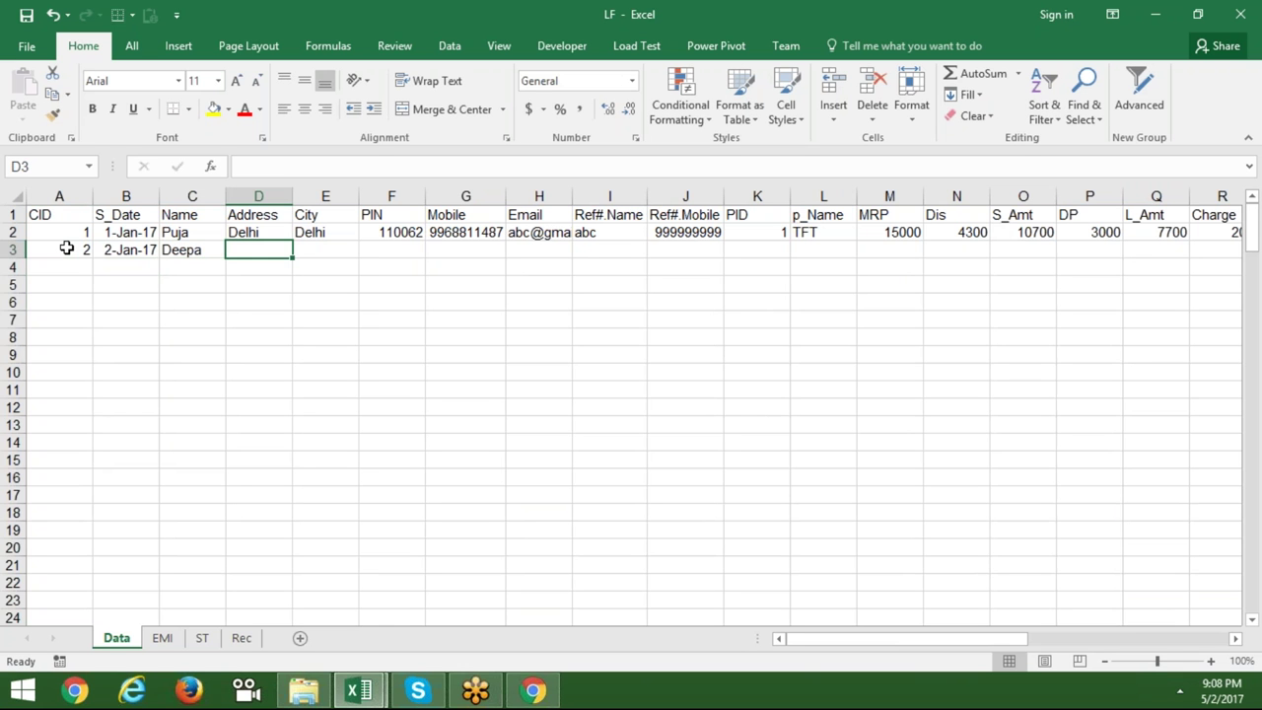
Step: Fill row 3's date and remaining details and formulas down from row 2
{"action": "key", "text": "Down"}
{"action": "key", "text": "Up"}
{"action": "key", "text": "Left"}
{"action": "key", "text": "Left"}
{"action": "key", "text": "ctrl+d"}
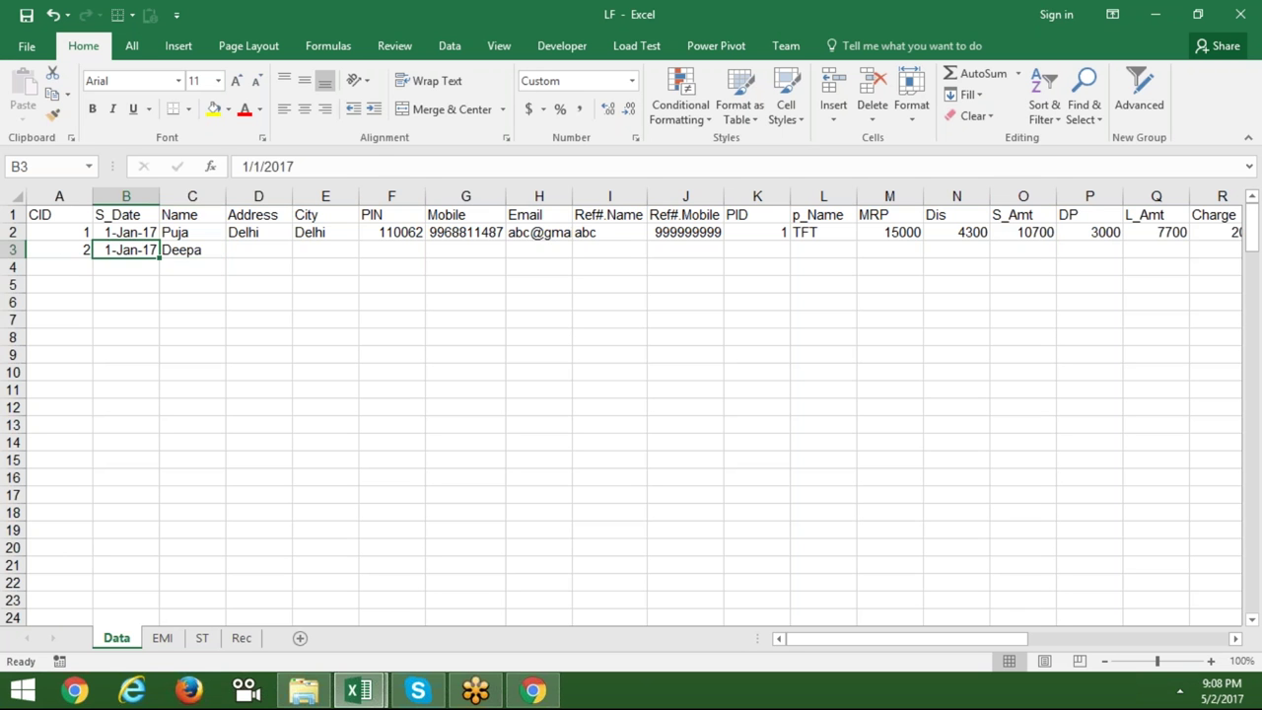
{"action": "key", "text": "Right"}
{"action": "key", "text": "Right"}
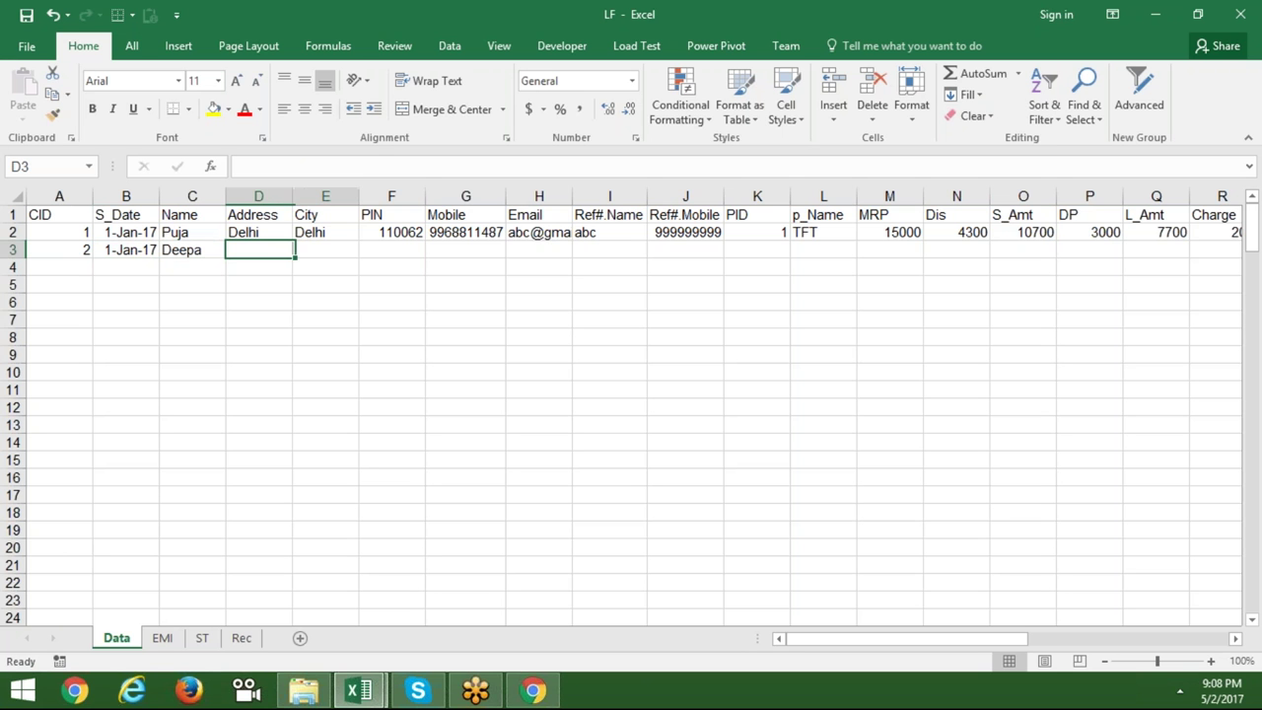
{"action": "key", "text": "shift+Right"}
{"action": "key", "text": "shift+Right"}
{"action": "key", "text": "shift+Right"}
{"action": "key", "text": "shift+Right"}
{"action": "key", "text": "shift+Right"}
{"action": "key", "text": "shift+Right"}
{"action": "key", "text": "shift+Right"}
{"action": "key", "text": "shift+Right"}
{"action": "key", "text": "shift+Right"}
{"action": "key", "text": "shift+Right"}
{"action": "key", "text": "shift+Right"}
{"action": "key", "text": "shift+Right"}
{"action": "key", "text": "shift+Right"}
{"action": "key", "text": "shift+Right"}
{"action": "key", "text": "shift+Right"}
{"action": "key", "text": "shift+Right"}
{"action": "key", "text": "shift+Right"}
{"action": "key", "text": "shift+Right"}
{"action": "key", "text": "shift+Right"}
{"action": "key", "text": "shift+Right"}
{"action": "key", "text": "shift+Right"}
{"action": "key", "text": "shift+Right"}
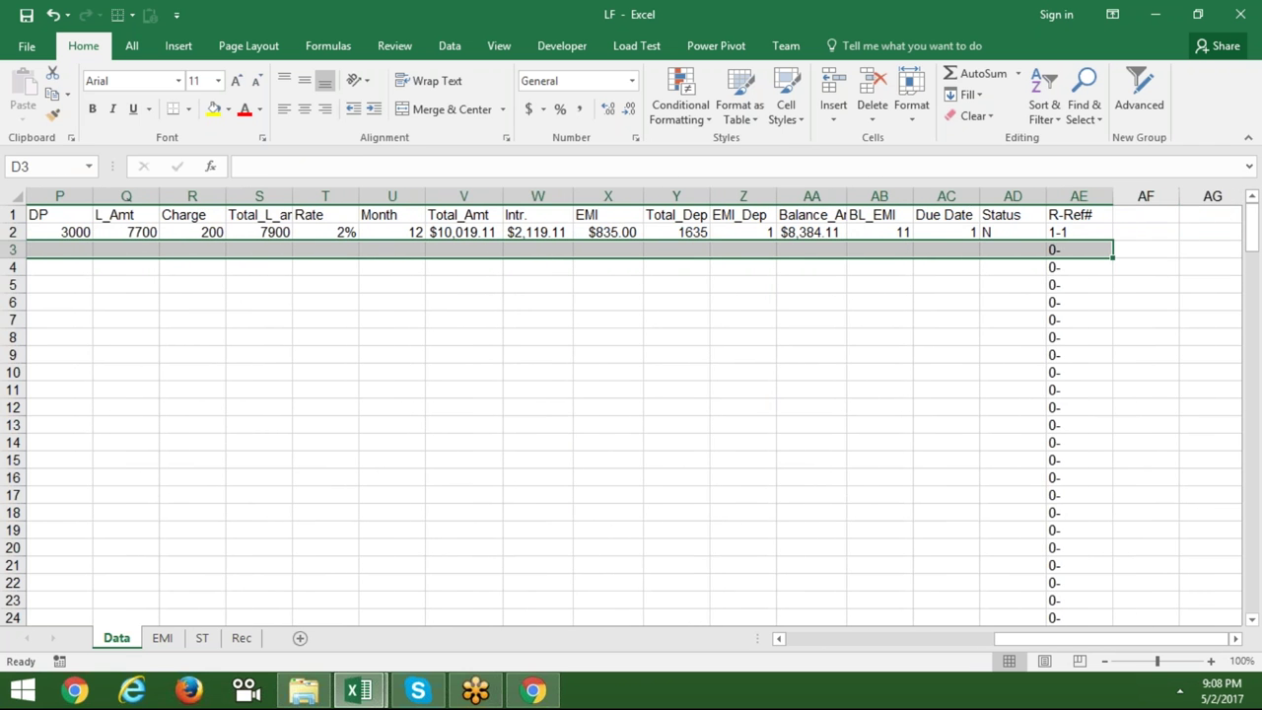
{"action": "key", "text": "ctrl+d"}
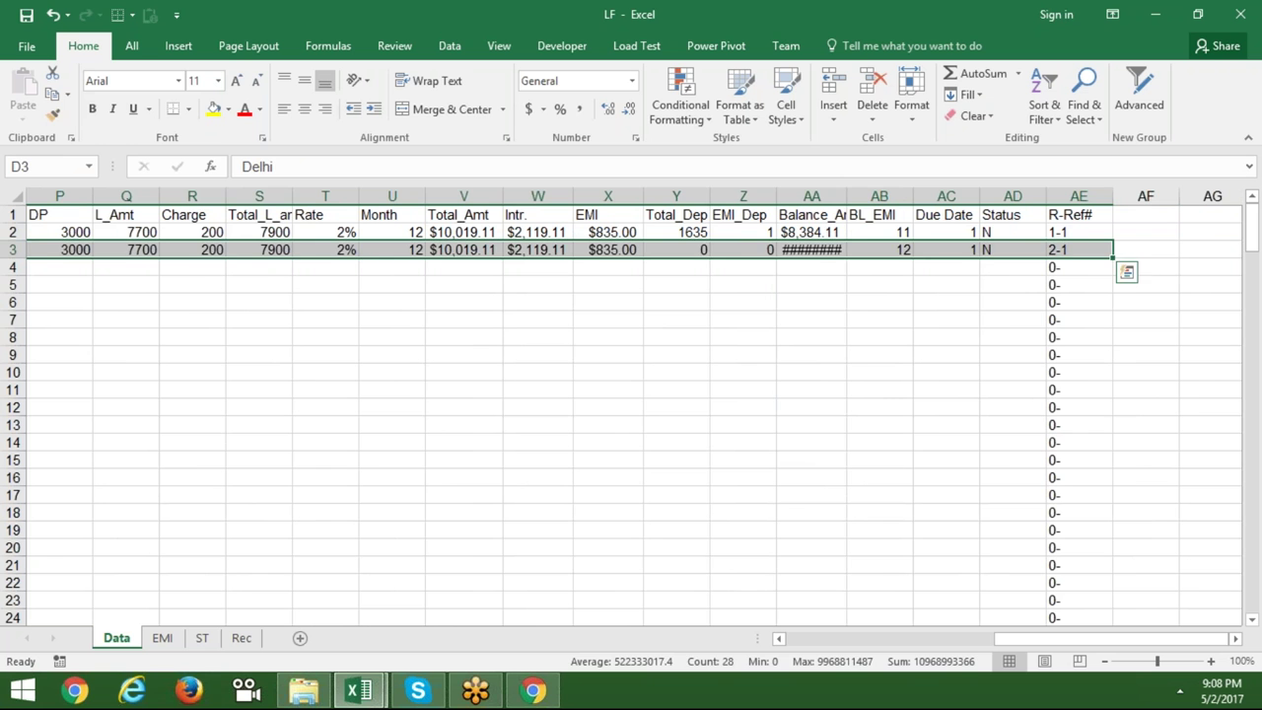
{"action": "key", "text": "Home"}
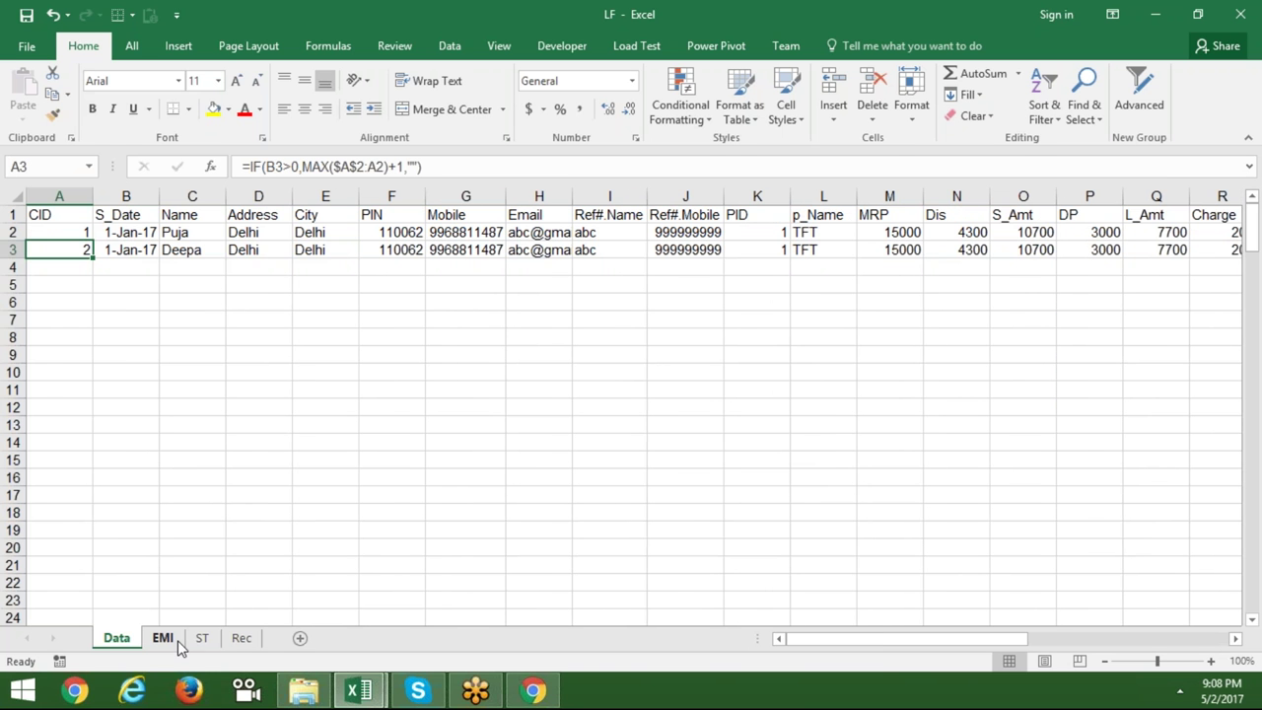
Step: Check the Rec list of Puja and Deepa and its lookup formula, then review the Data, EMI and ST sheets
{"action": "left_click", "coordinate": [237, 639]}
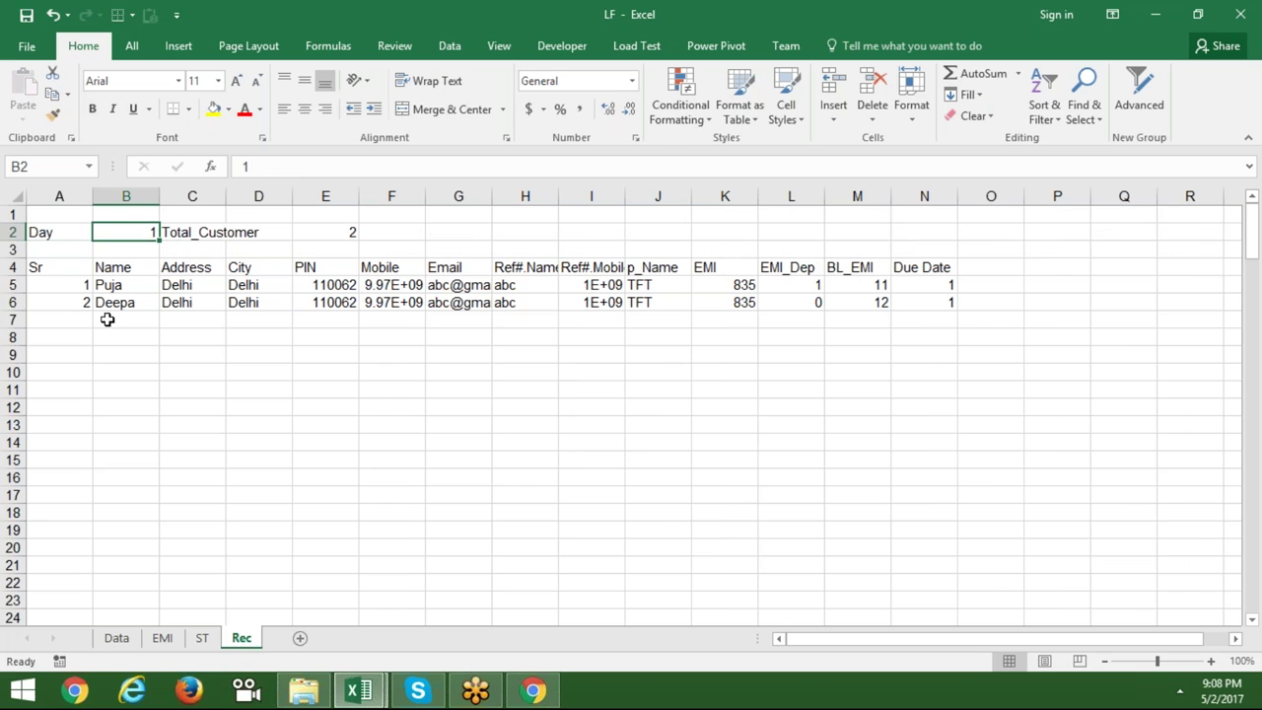
{"action": "left_click", "coordinate": [107, 319]}
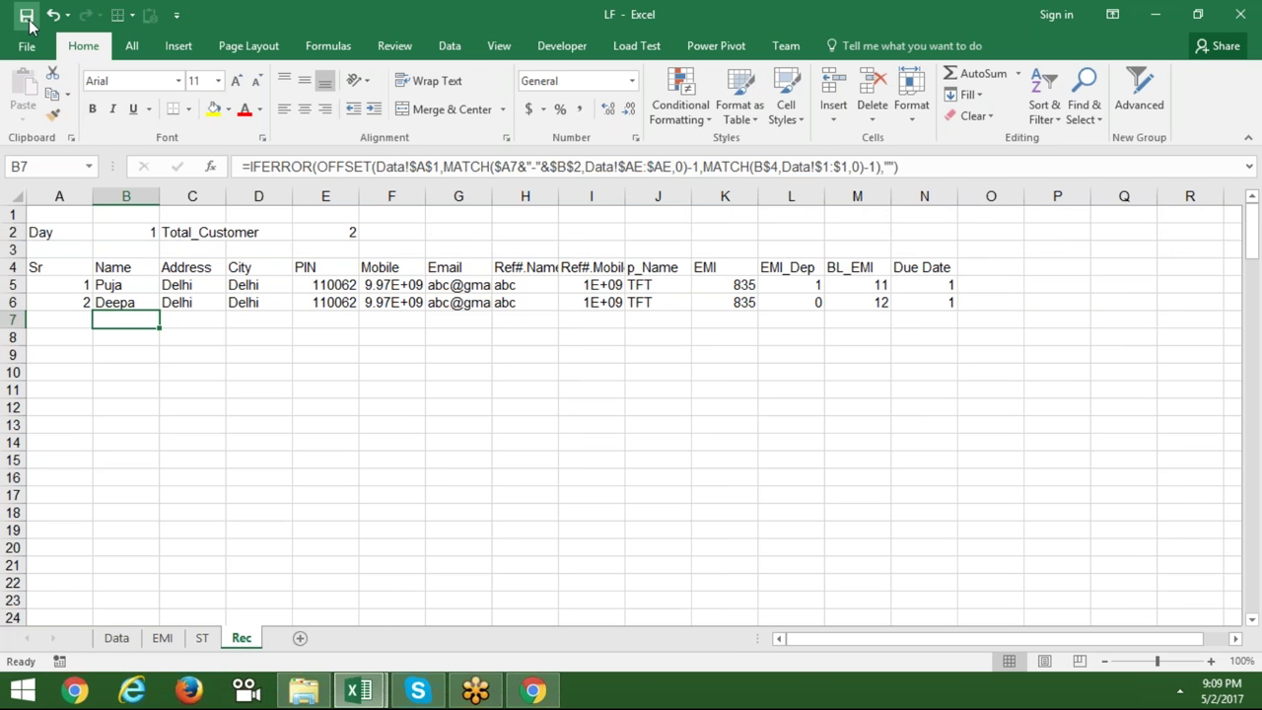
{"action": "left_click", "coordinate": [127, 646]}
{"action": "left_click", "coordinate": [163, 640]}
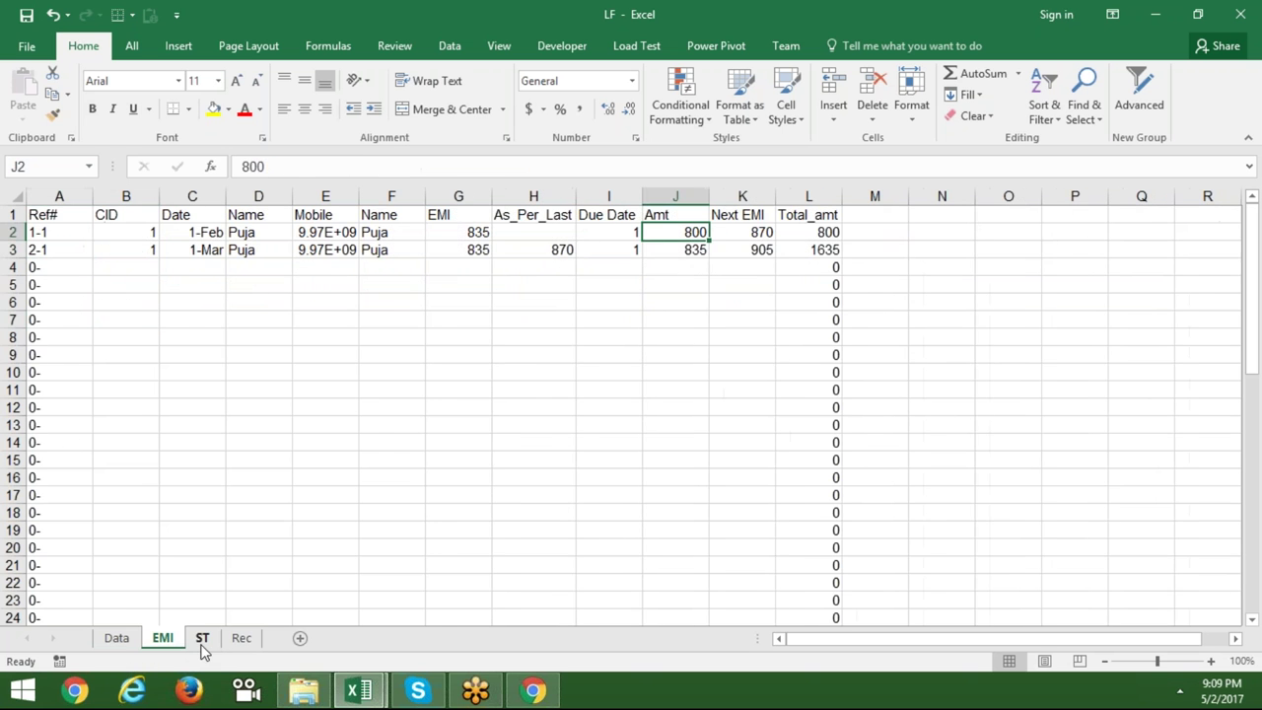
{"action": "left_click", "coordinate": [202, 642]}
Step: Back on the Rec sheet, save the LF workbook and restore its window
{"action": "left_click", "coordinate": [235, 644]}
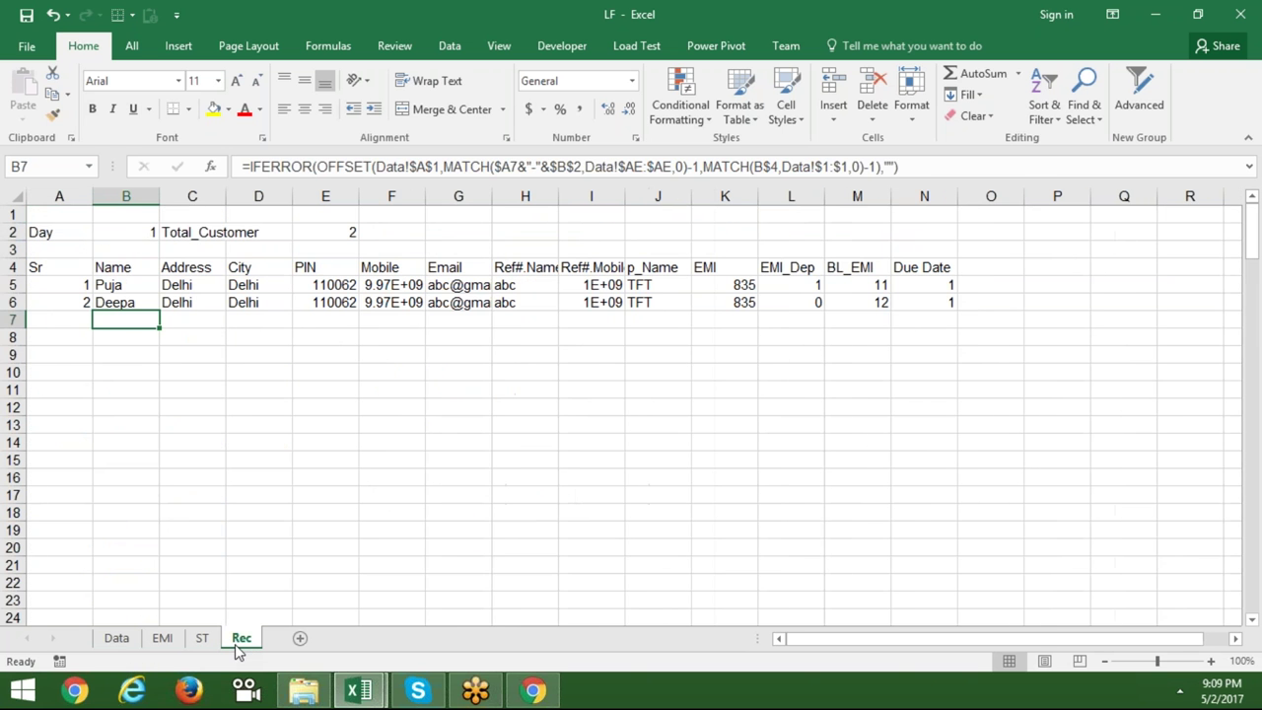
{"action": "left_click", "coordinate": [30, 18]}
{"action": "double_click", "coordinate": [444, 22]}
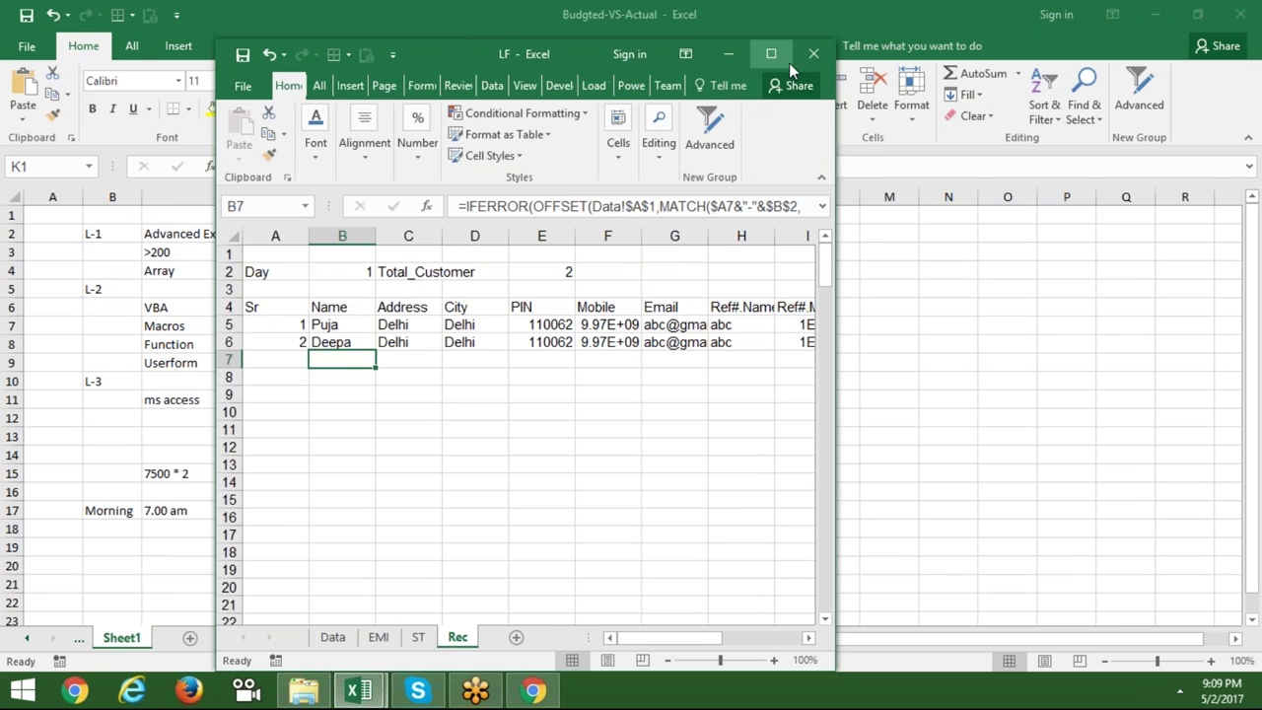
Step: Close LF, close Budgted-VS-Actual with Don't Save, and close the empty Excel window
{"action": "left_click", "coordinate": [814, 53]}
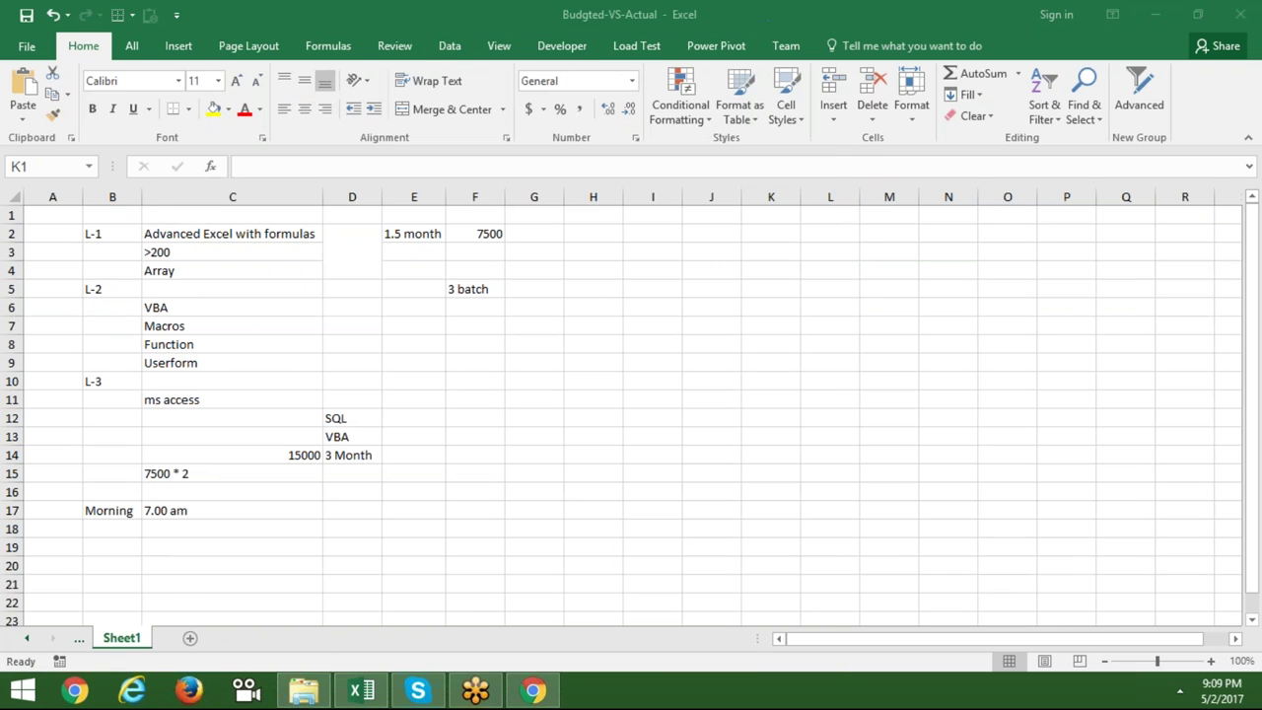
{"action": "double_click", "coordinate": [570, 19]}
{"action": "left_click", "coordinate": [846, 79]}
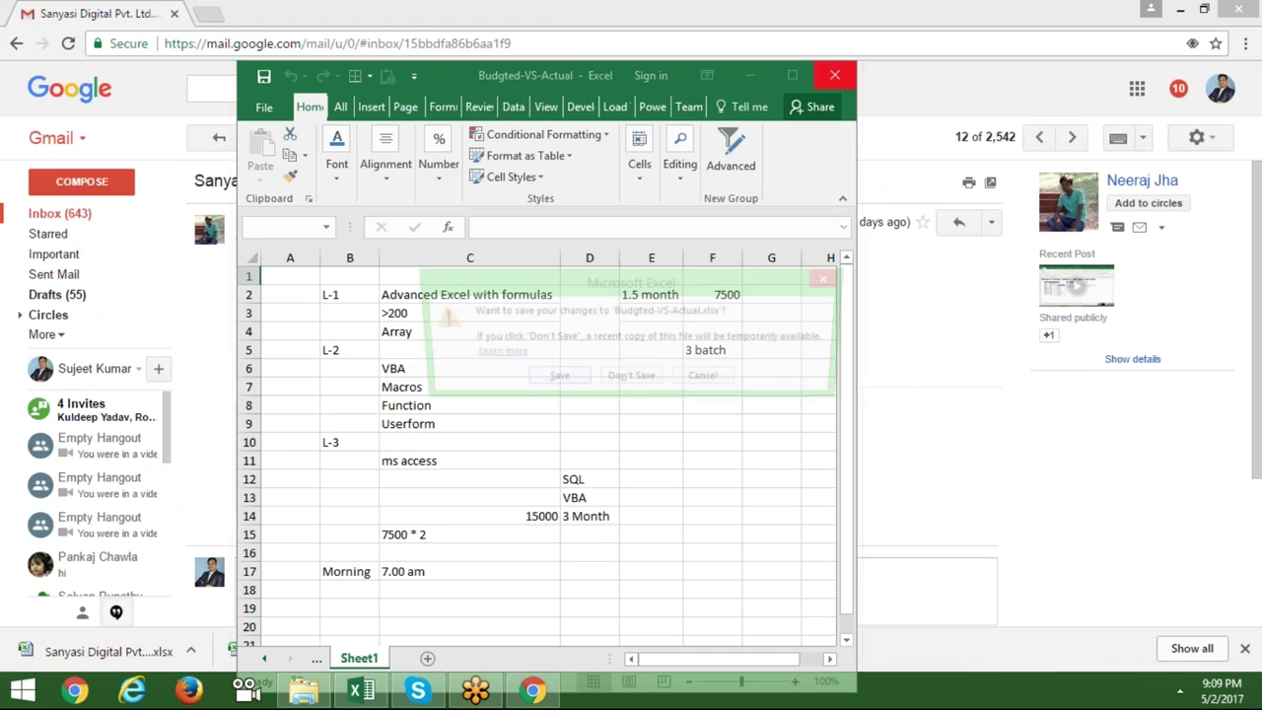
{"action": "left_click", "coordinate": [621, 379]}
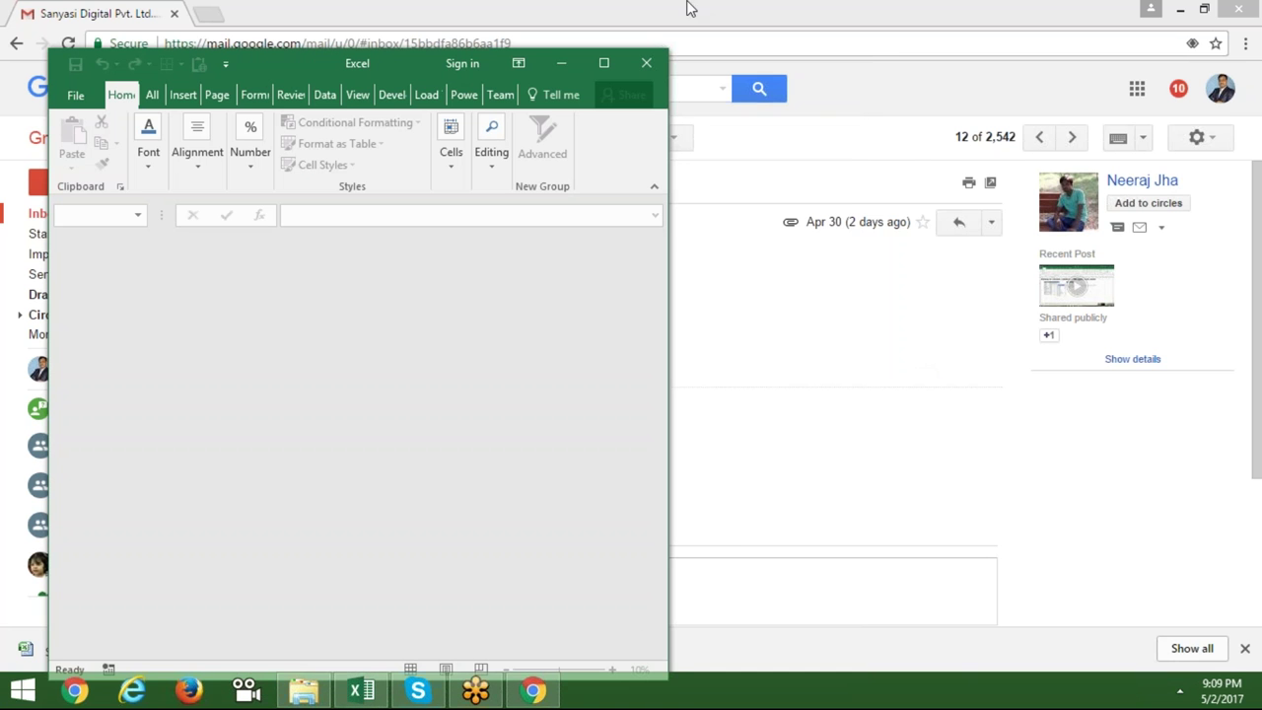
{"action": "left_click", "coordinate": [646, 59]}
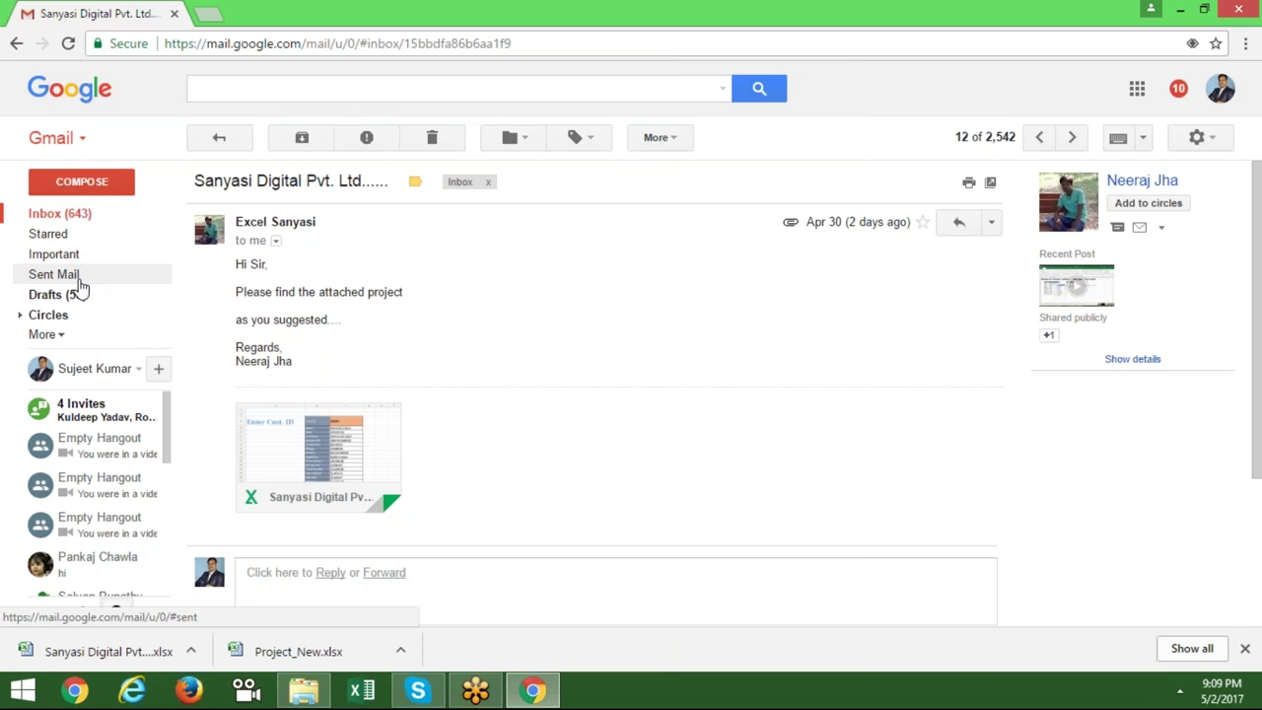
Step: Open the Meeting Id - Advanced Excel Class conversation from Sent Mail and start a reply
{"action": "left_click", "coordinate": [77, 280]}
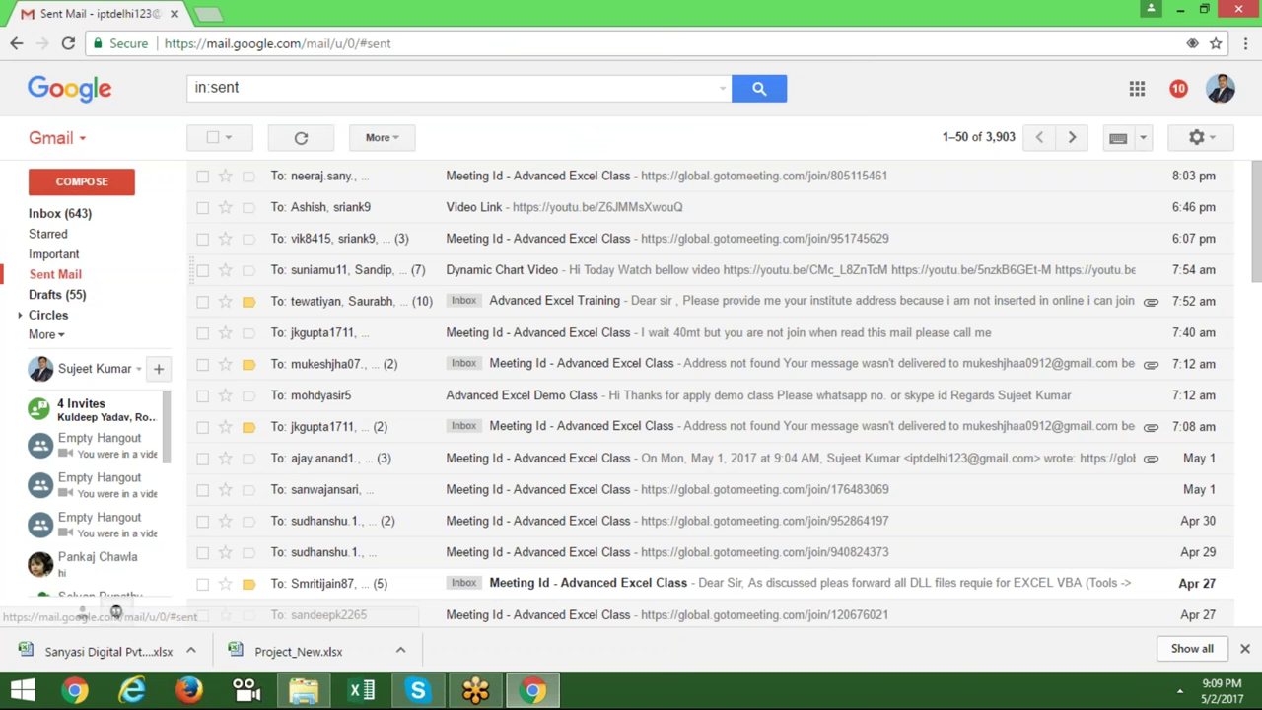
{"action": "left_click", "coordinate": [592, 188]}
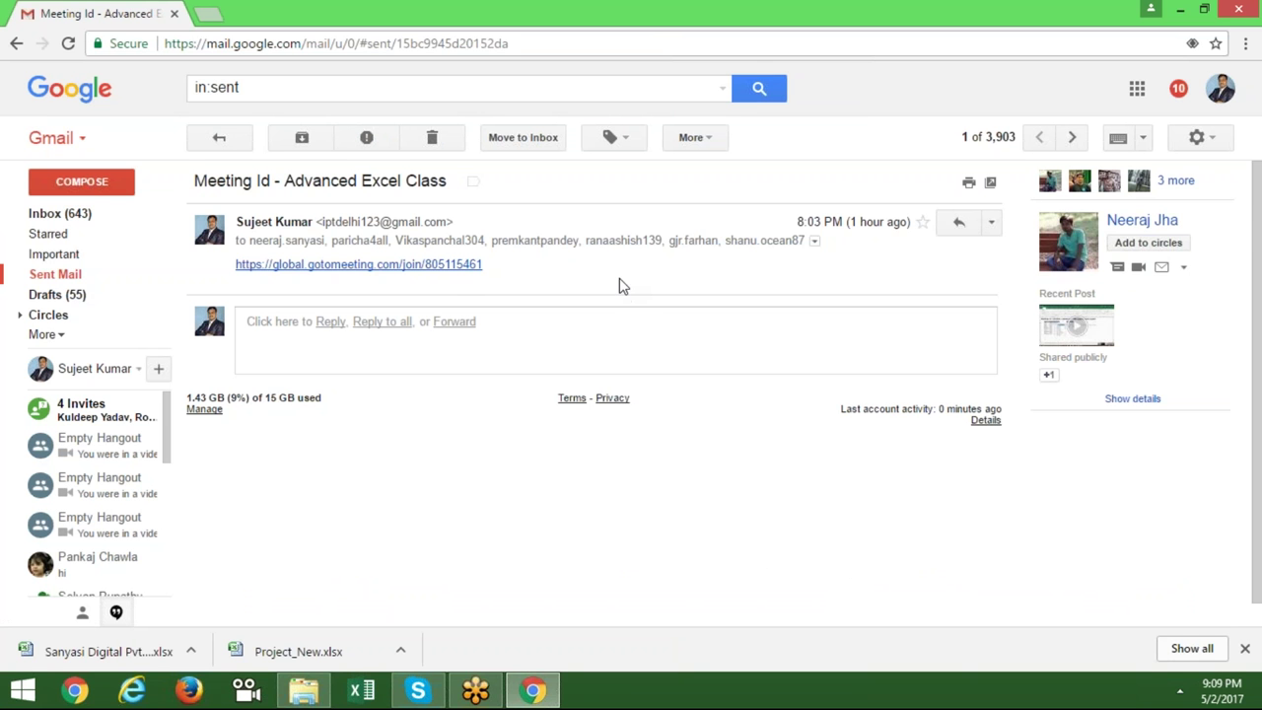
{"action": "left_click", "coordinate": [957, 233]}
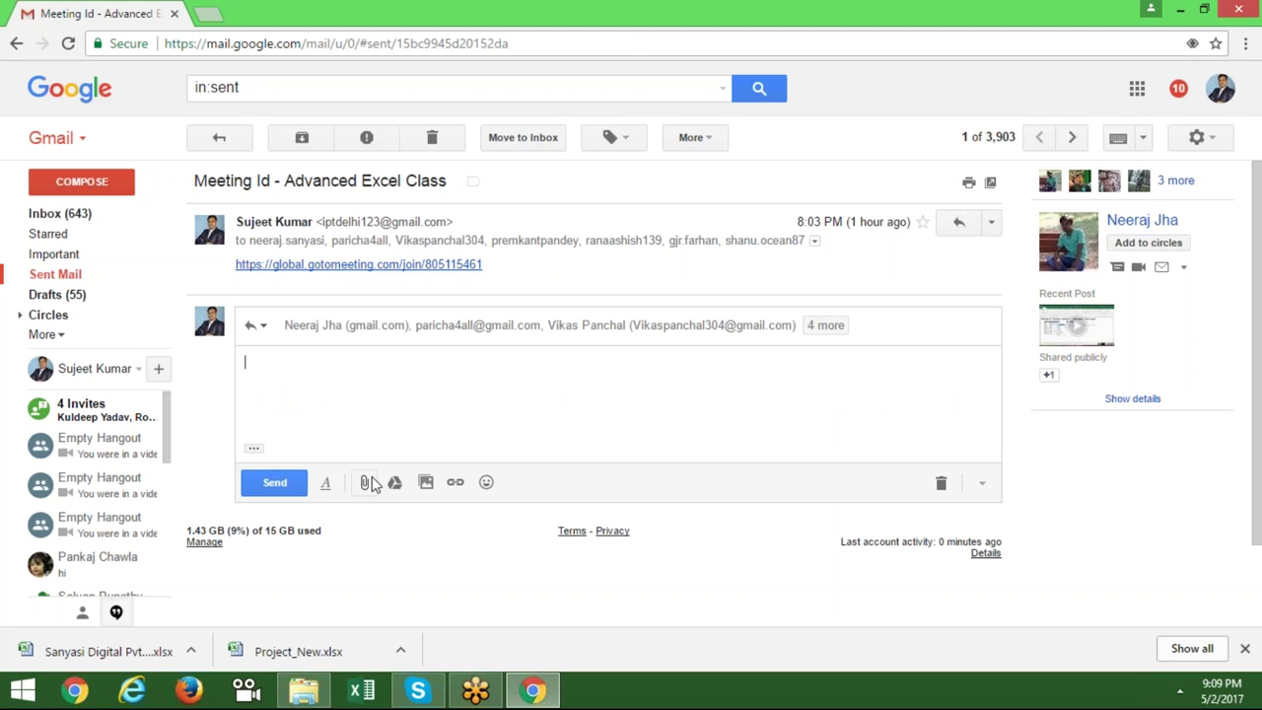
Step: Attach LF.xlsm from the Desktop, send the reply, and return to the Inbox
{"action": "left_click", "coordinate": [364, 482]}
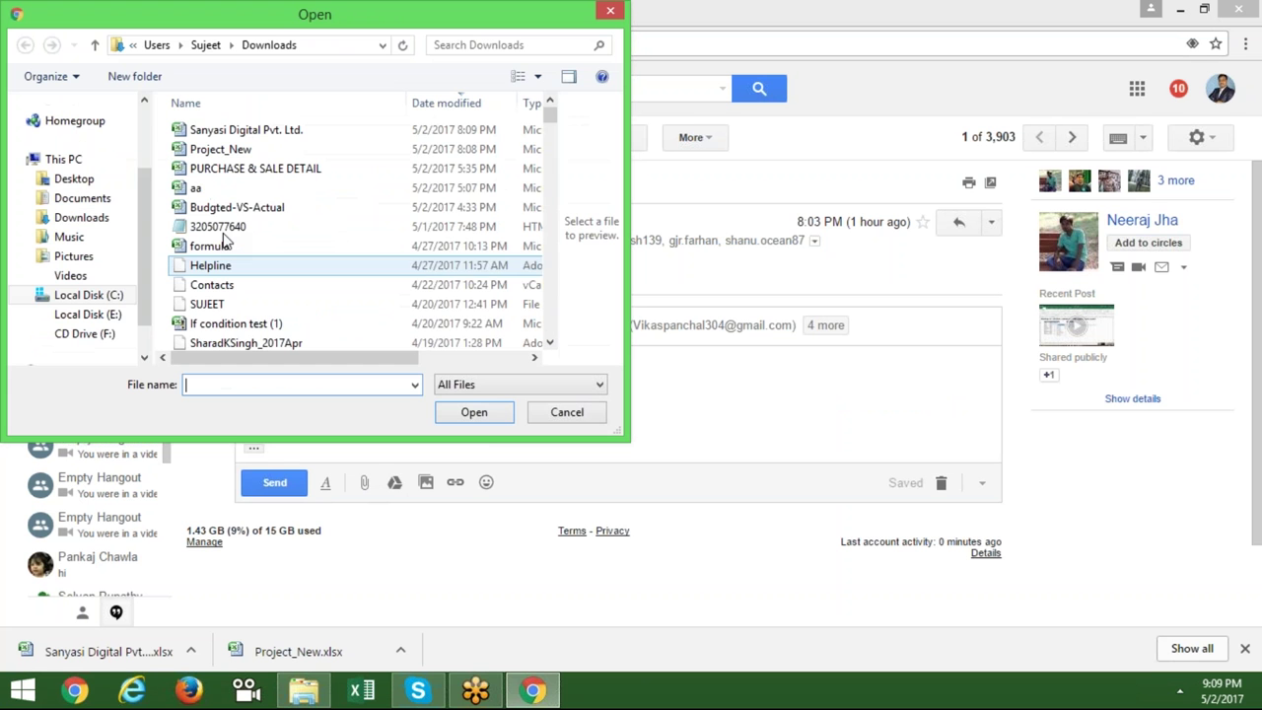
{"action": "left_click", "coordinate": [74, 179]}
{"action": "left_click", "coordinate": [196, 132]}
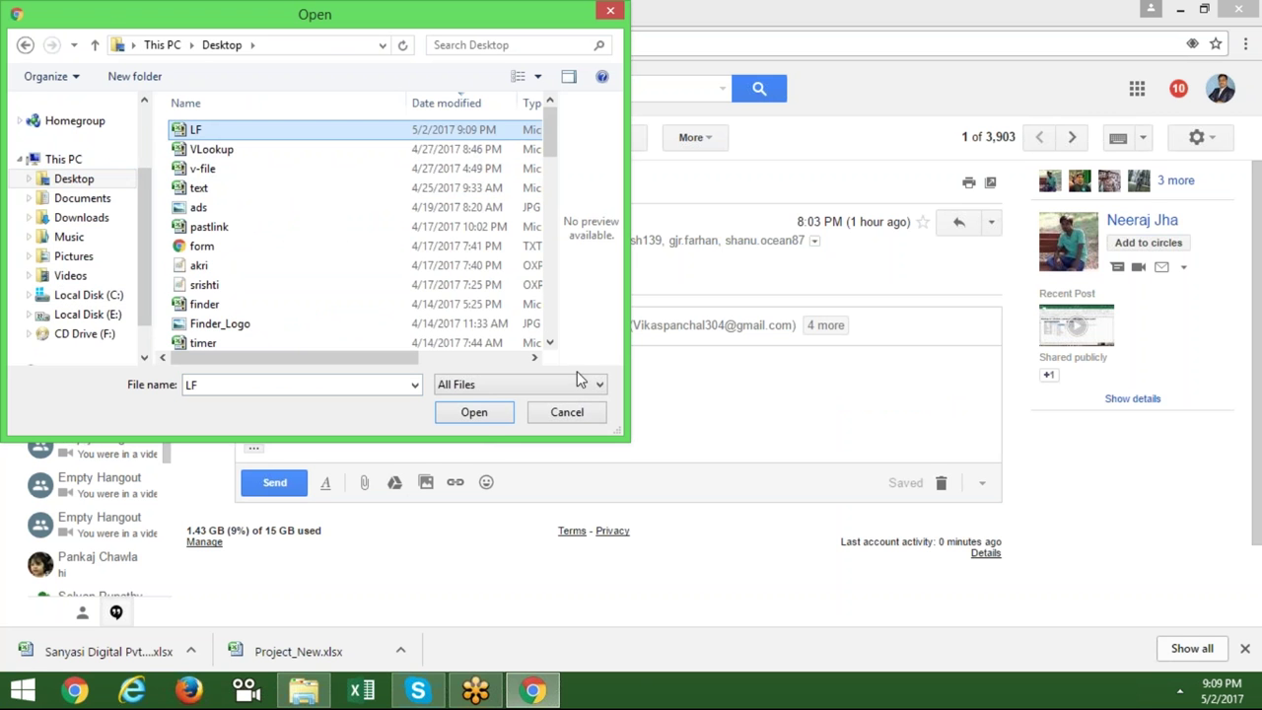
{"action": "left_click", "coordinate": [480, 416]}
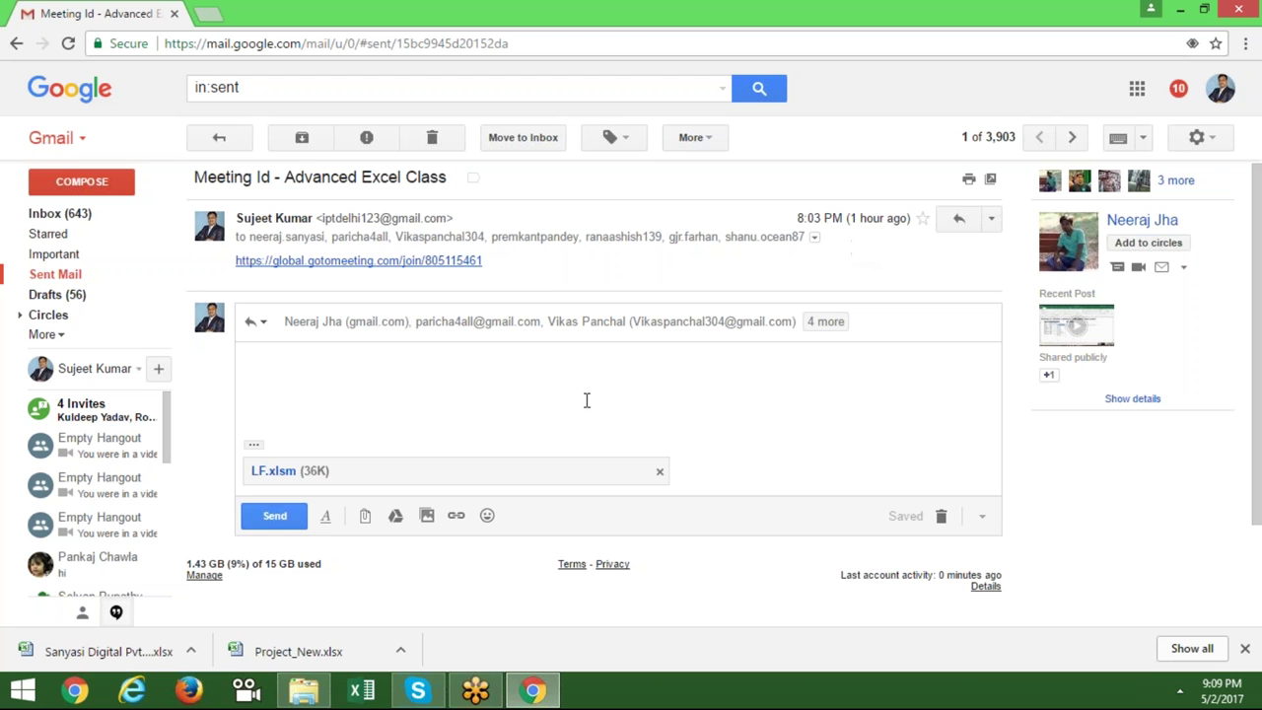
{"action": "left_click", "coordinate": [273, 518]}
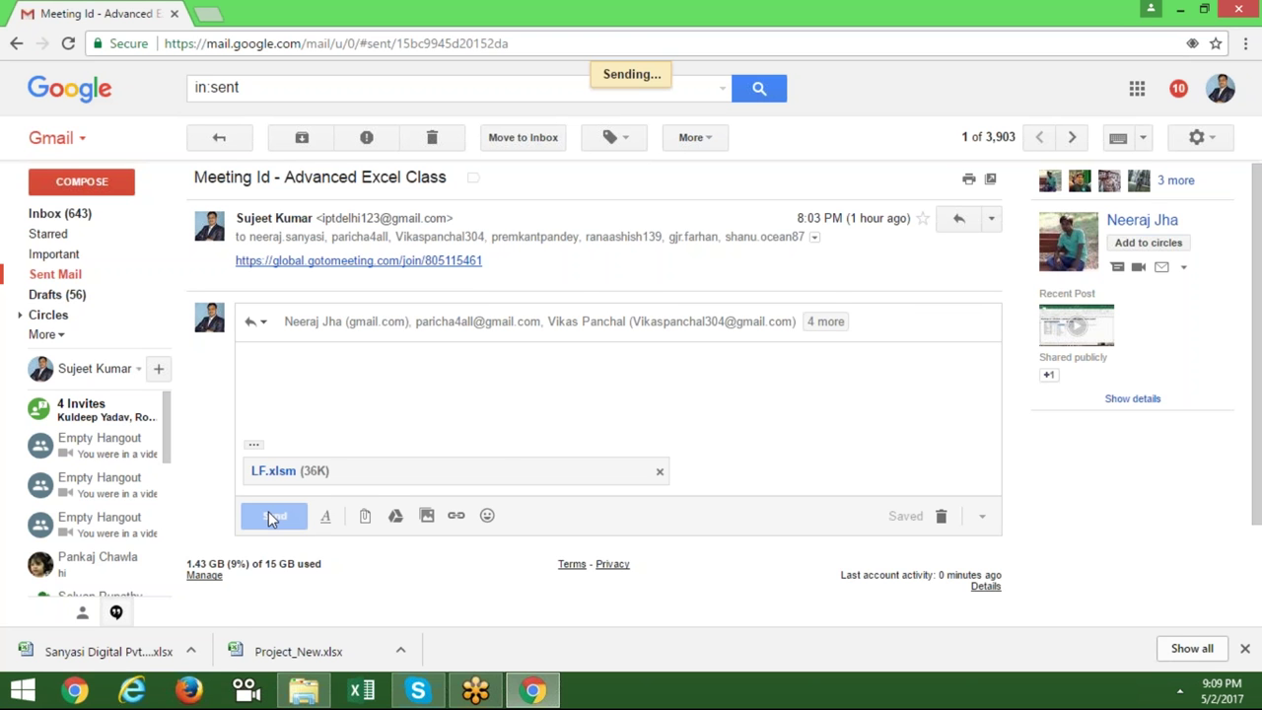
{"action": "left_click", "coordinate": [113, 219]}
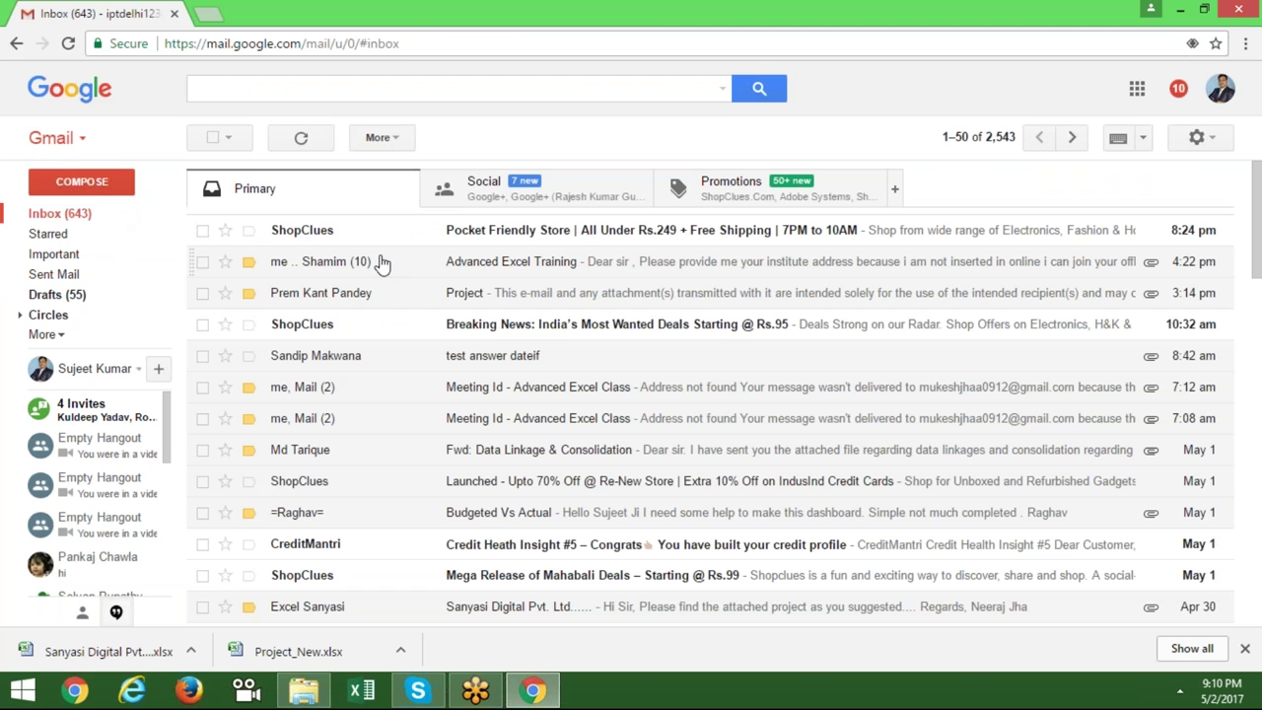
Step: Trash the two ShopClues promo emails, then close Chrome and the Downloads folder window
{"action": "left_click", "coordinate": [202, 325]}
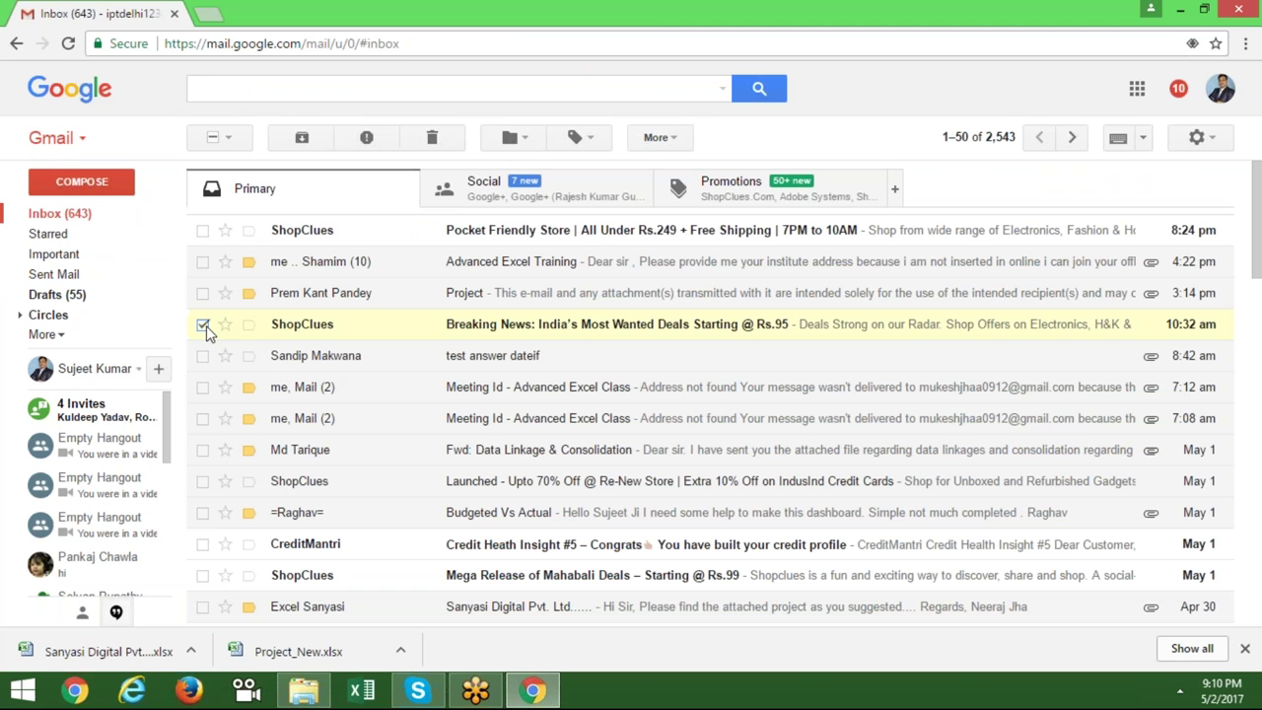
{"action": "left_click", "coordinate": [202, 230]}
{"action": "left_click", "coordinate": [428, 144]}
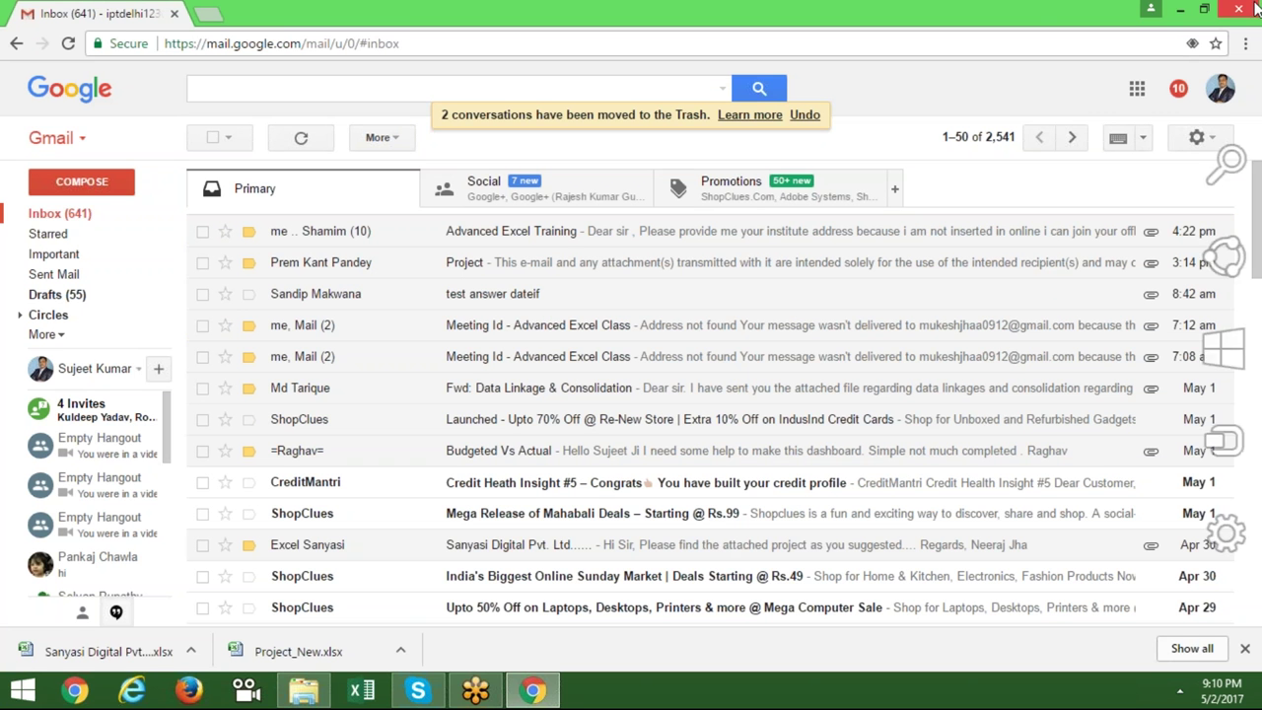
{"action": "left_click", "coordinate": [1254, 8]}
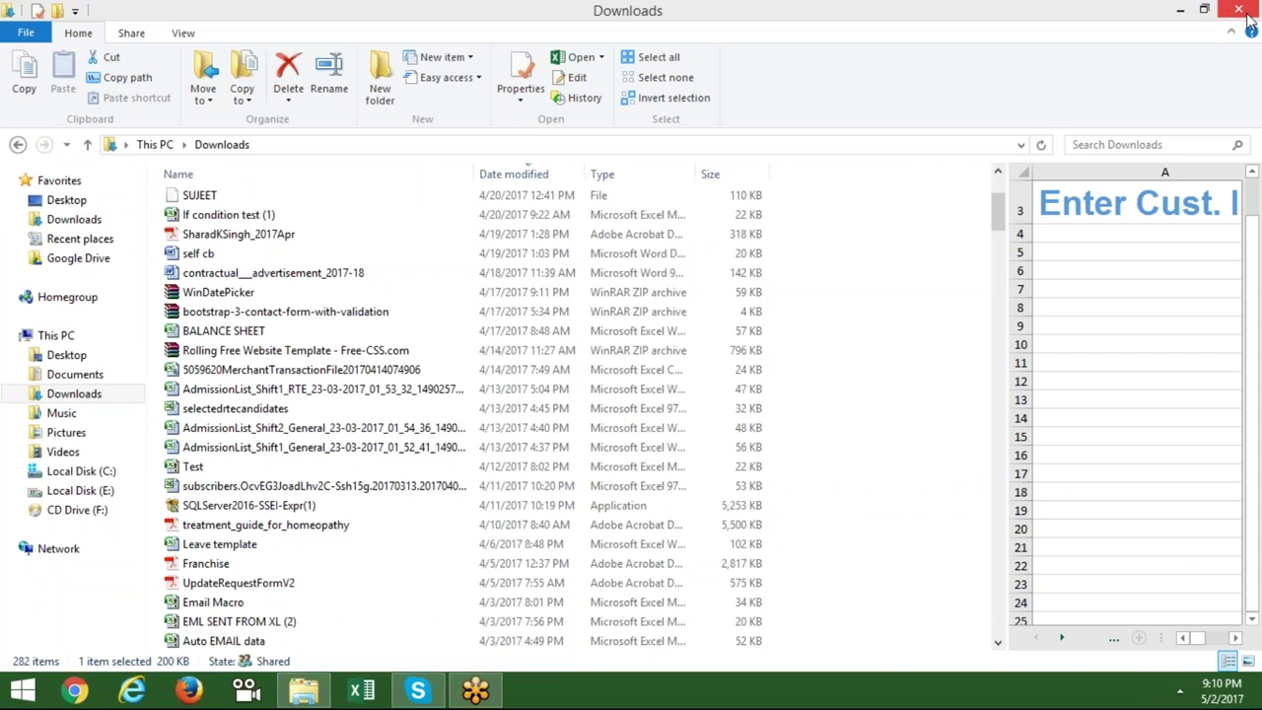
{"action": "left_click", "coordinate": [1245, 18]}
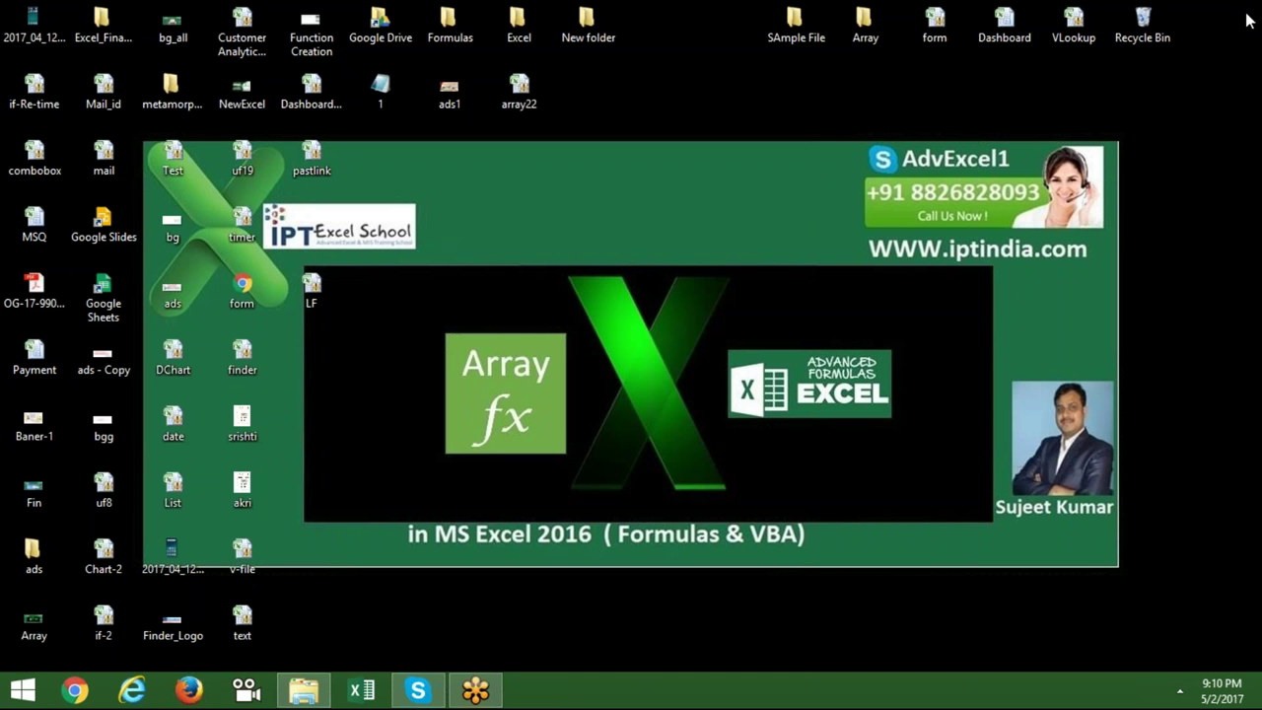